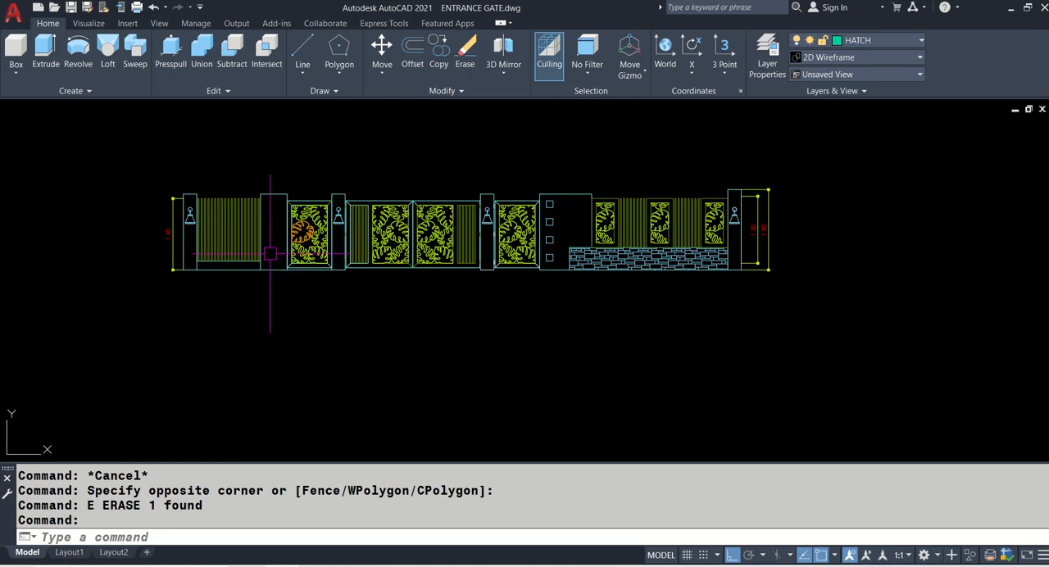
- Switch the gate drawing to the SE Isometric view and frame the plan and elevation together
{"action": "scroll", "coordinate": [271, 246], "scroll_direction": "up", "scroll_amount": 5}
{"action": "scroll", "coordinate": [336, 218], "scroll_direction": "down", "scroll_amount": 2}
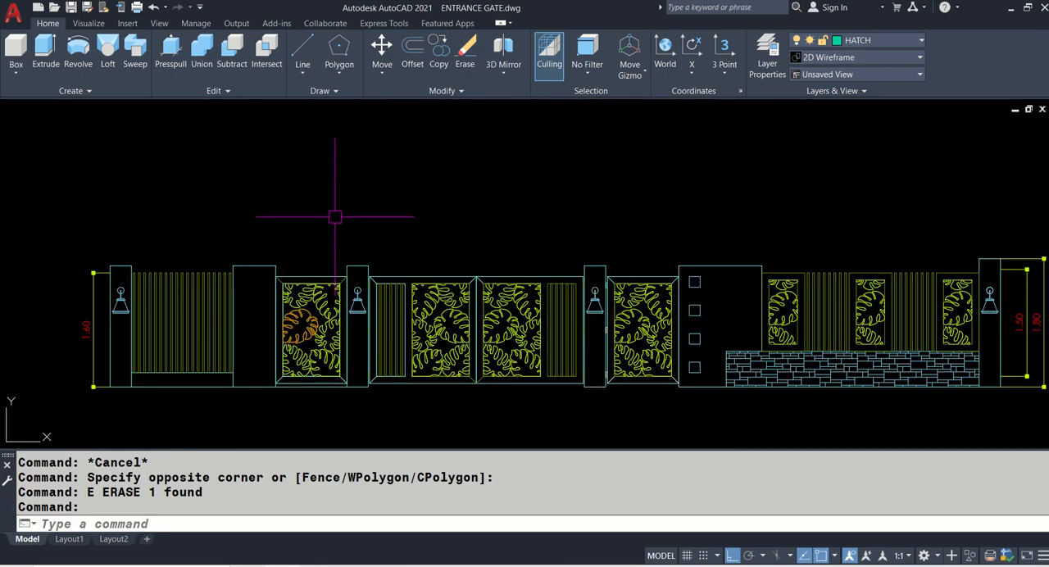
{"action": "middle_click_drag", "start_coordinate": [386, 187], "coordinate": [351, 377]}
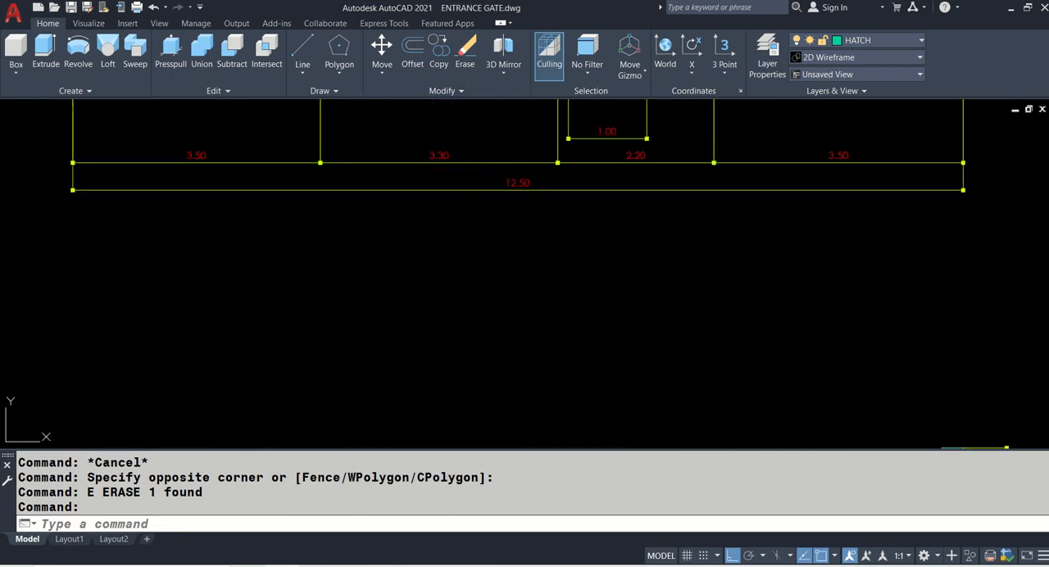
{"action": "middle_click_drag", "start_coordinate": [433, 141], "coordinate": [445, 302]}
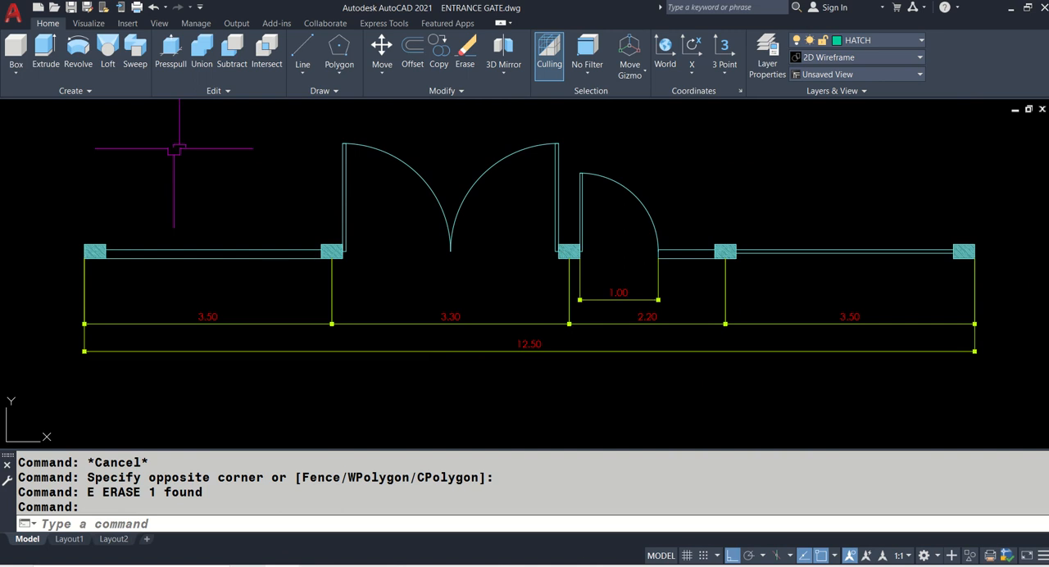
{"action": "left_click", "coordinate": [23, 110]}
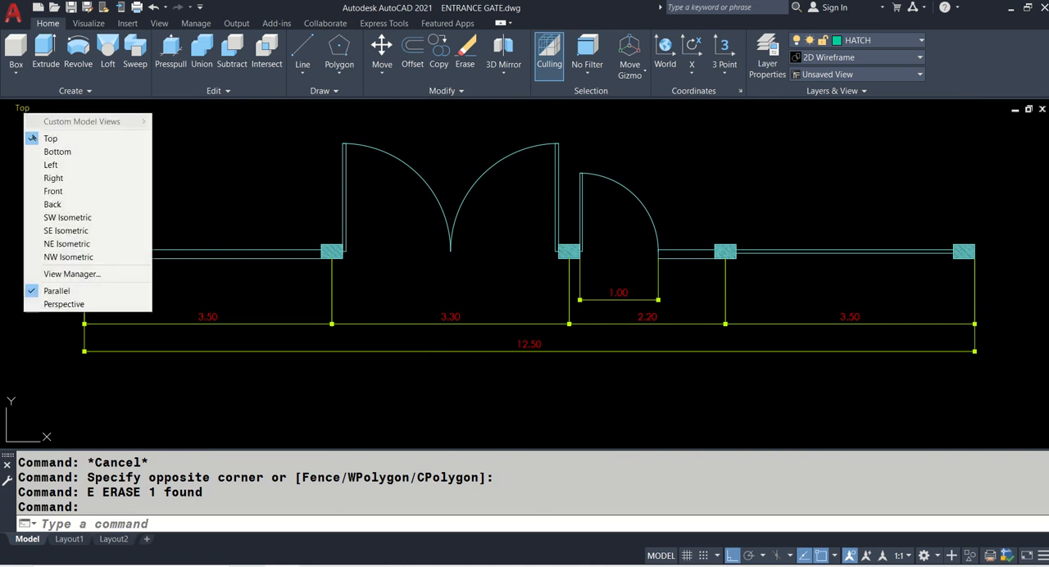
{"action": "left_click", "coordinate": [51, 231]}
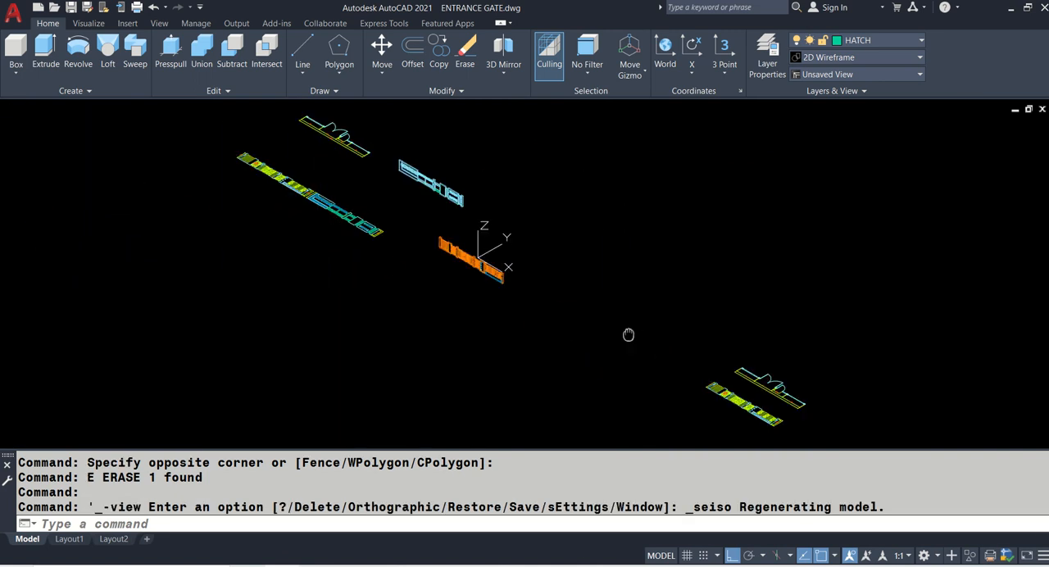
{"action": "middle_click_drag", "start_coordinate": [629, 335], "coordinate": [340, 181]}
{"action": "scroll", "coordinate": [417, 204], "scroll_direction": "up", "scroll_amount": 5}
{"action": "middle_click_drag", "start_coordinate": [417, 204], "coordinate": [304, 185]}
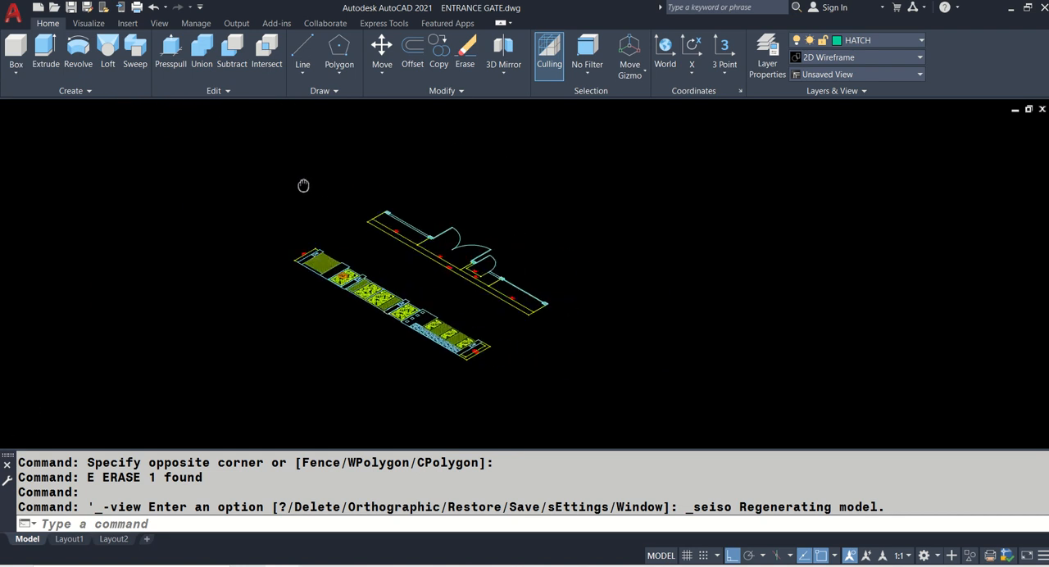
- Copy the entrance gate plan and elevation together to an empty area along the X axis
{"action": "type", "text": "C"}
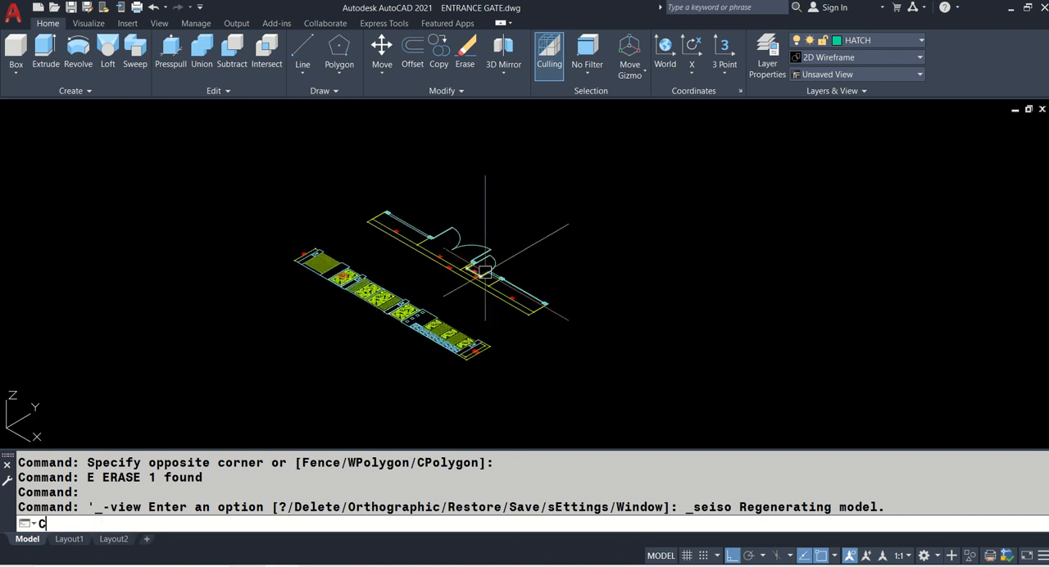
{"action": "type", "text": "O"}
{"action": "key", "text": "Return"}
{"action": "left_click", "coordinate": [266, 157]}
{"action": "left_click", "coordinate": [603, 385]}
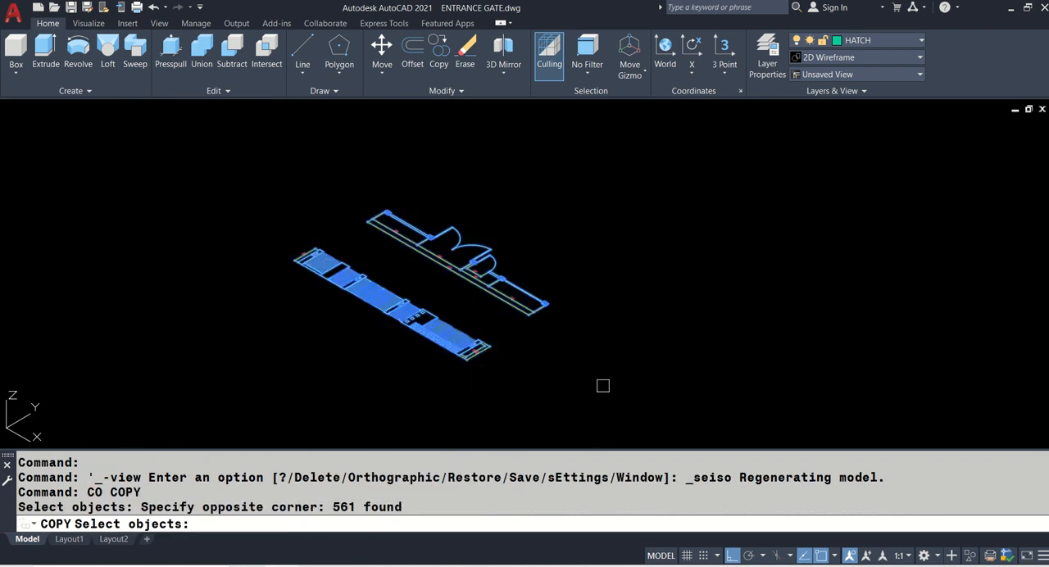
{"action": "key", "text": "Return"}
{"action": "left_click", "coordinate": [471, 179]}
{"action": "scroll", "coordinate": [484, 185], "scroll_direction": "down", "scroll_amount": 3}
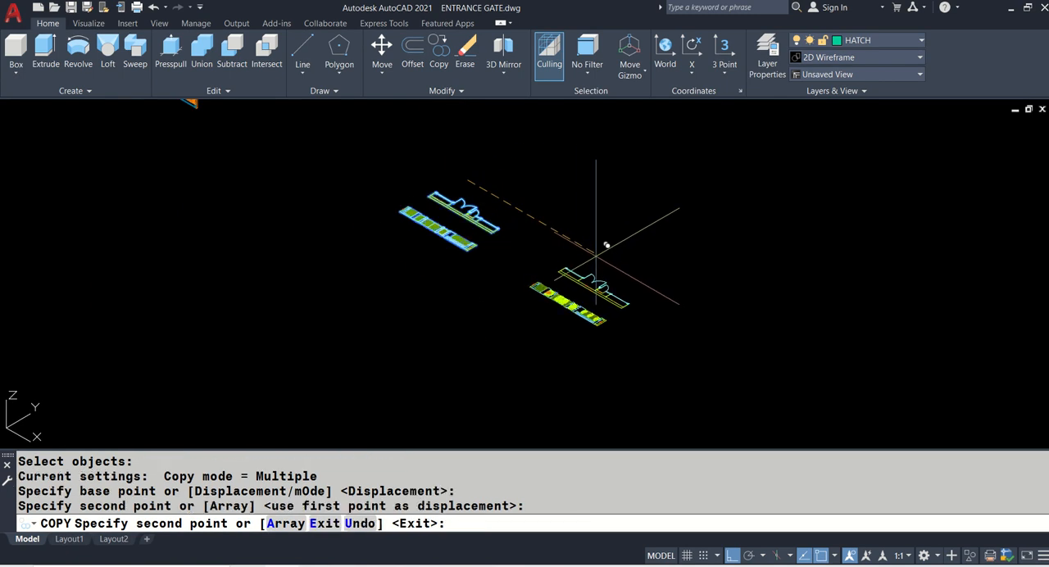
{"action": "key", "text": "Return"}
- Erase all the dimensions around the gate plan, including the overall length and the small door dimension
{"action": "scroll", "coordinate": [558, 320], "scroll_direction": "up", "scroll_amount": 5}
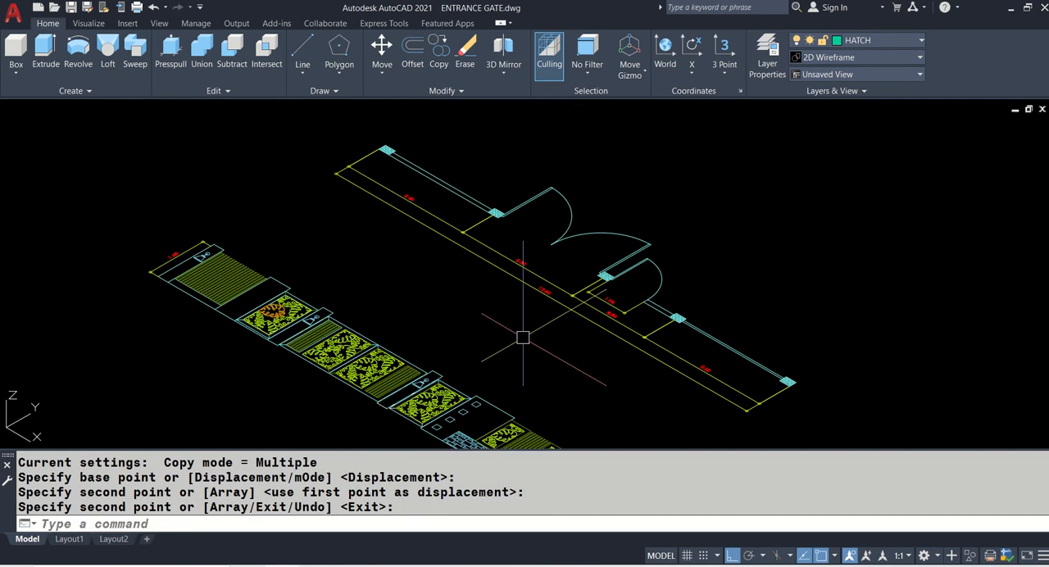
{"action": "type", "text": "E"}
{"action": "key", "text": "Return"}
{"action": "left_click", "coordinate": [449, 236]}
{"action": "left_click", "coordinate": [433, 212]}
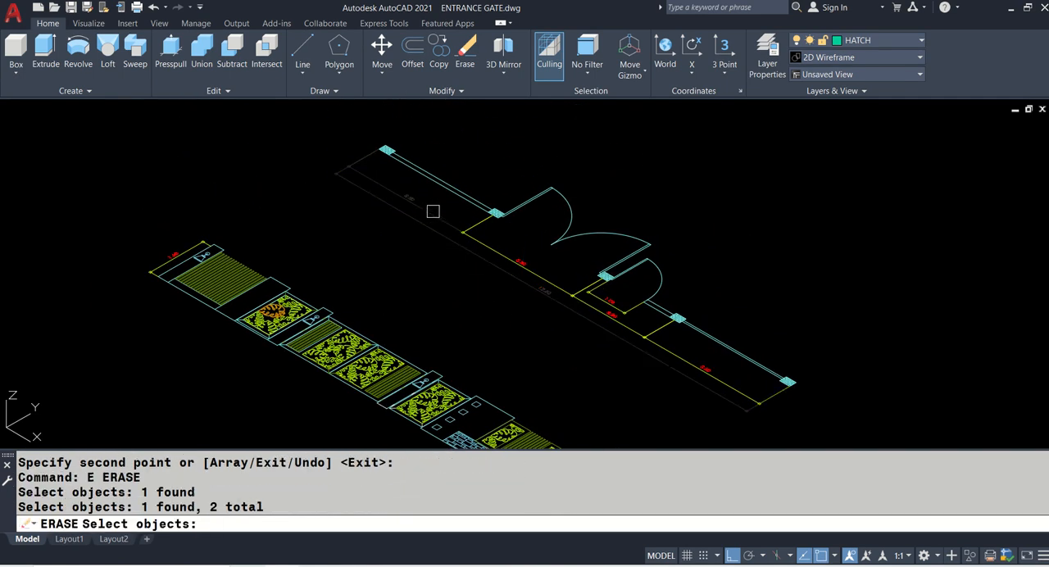
{"action": "key", "text": "Return"}
{"action": "left_click", "coordinate": [476, 226]}
{"action": "key", "text": "Return"}
{"action": "left_click", "coordinate": [592, 284]}
{"action": "key", "text": "Return"}
{"action": "left_click", "coordinate": [616, 314]}
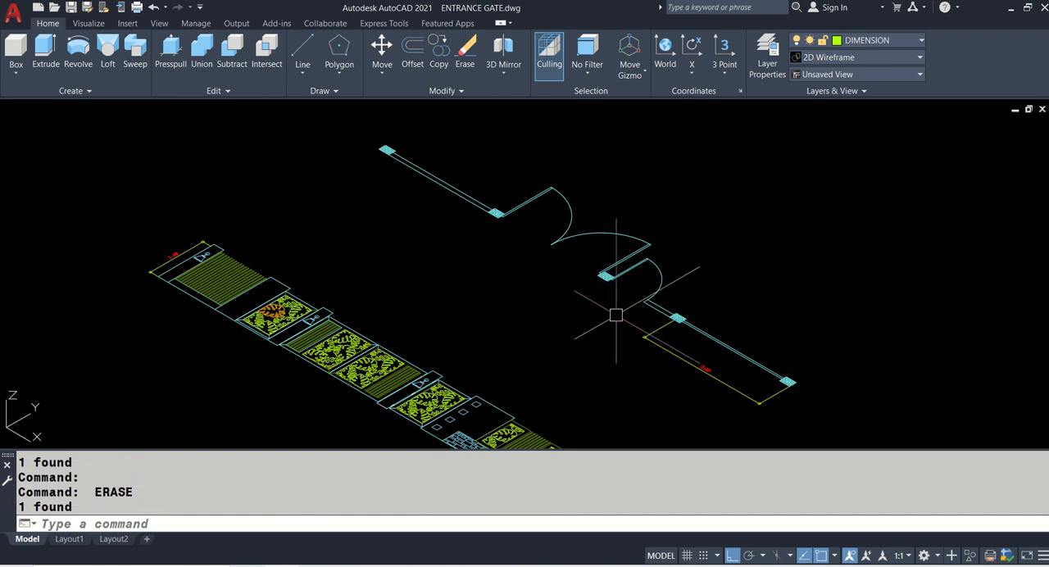
{"action": "key", "text": "Return"}
- Erase the hatches inside the five columns of the gate plan, leaving their outlines
{"action": "scroll", "coordinate": [395, 120], "scroll_direction": "up", "scroll_amount": 2}
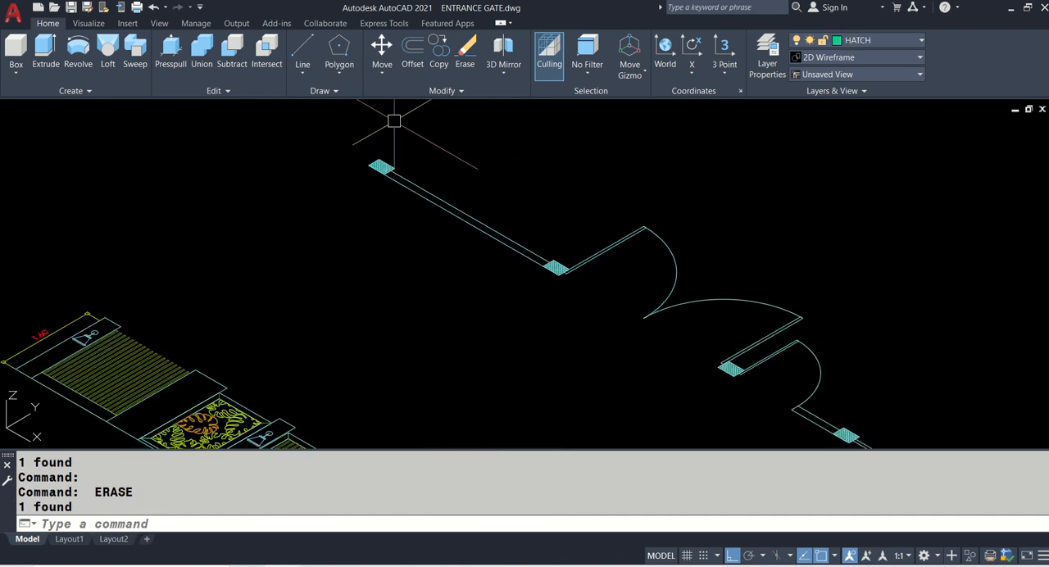
{"action": "scroll", "coordinate": [394, 120], "scroll_direction": "up", "scroll_amount": 2}
{"action": "type", "text": "E"}
{"action": "key", "text": "Return"}
{"action": "scroll", "coordinate": [356, 216], "scroll_direction": "up", "scroll_amount": 2}
{"action": "left_click", "coordinate": [350, 281]}
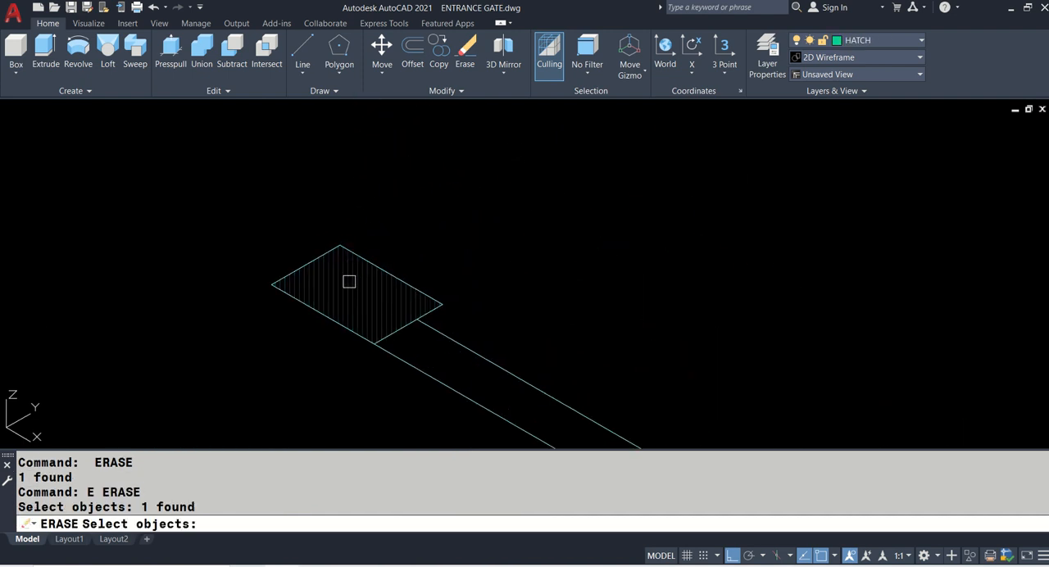
{"action": "scroll", "coordinate": [470, 279], "scroll_direction": "down", "scroll_amount": 3}
{"action": "scroll", "coordinate": [481, 311], "scroll_direction": "up", "scroll_amount": 5}
{"action": "left_click", "coordinate": [454, 311]}
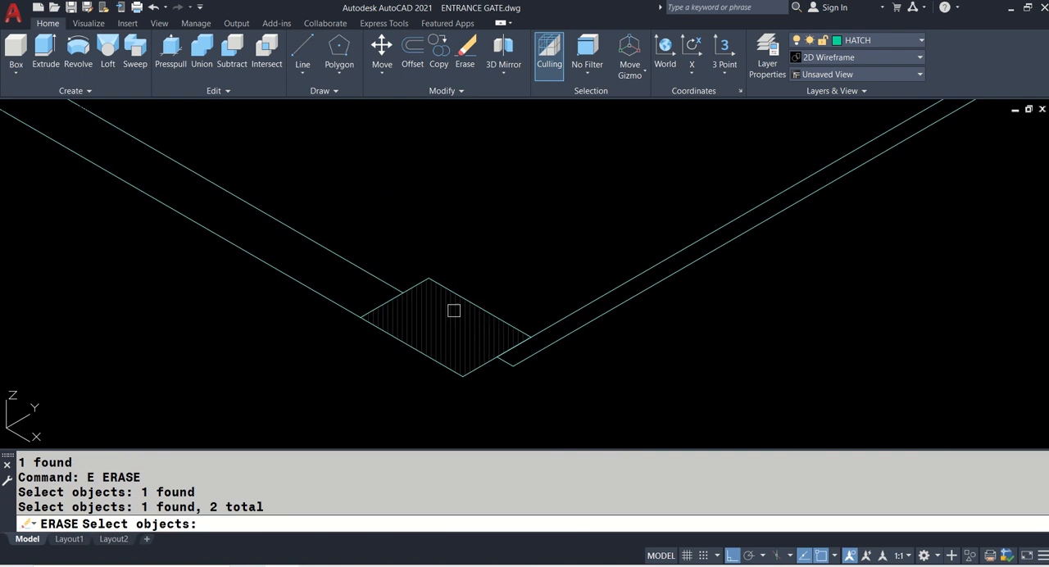
{"action": "scroll", "coordinate": [454, 311], "scroll_direction": "down", "scroll_amount": 4}
{"action": "scroll", "coordinate": [348, 303], "scroll_direction": "up", "scroll_amount": 3}
{"action": "left_click", "coordinate": [337, 303]}
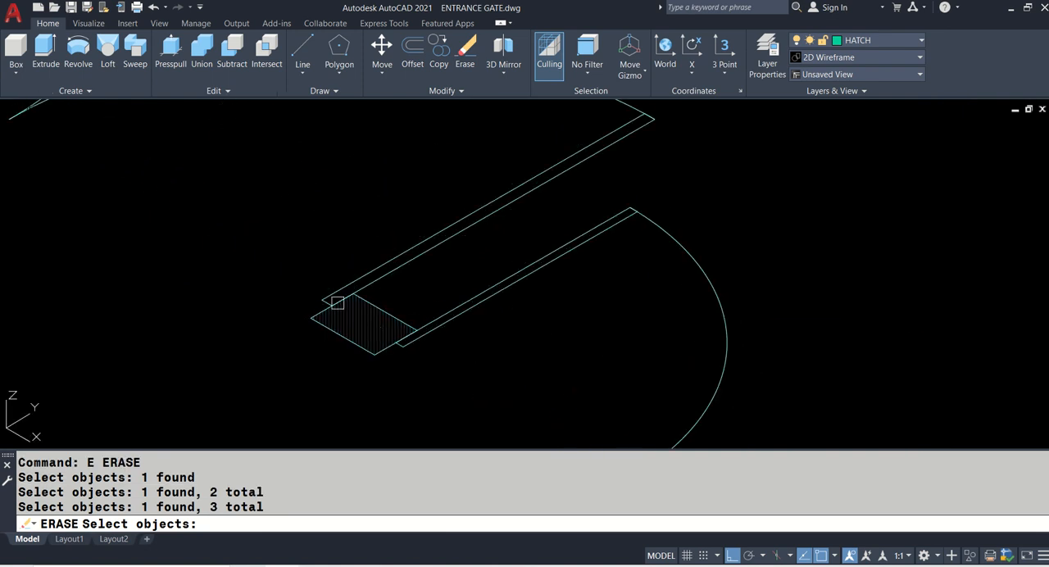
{"action": "scroll", "coordinate": [536, 344], "scroll_direction": "down", "scroll_amount": 3}
{"action": "scroll", "coordinate": [401, 277], "scroll_direction": "up", "scroll_amount": 5}
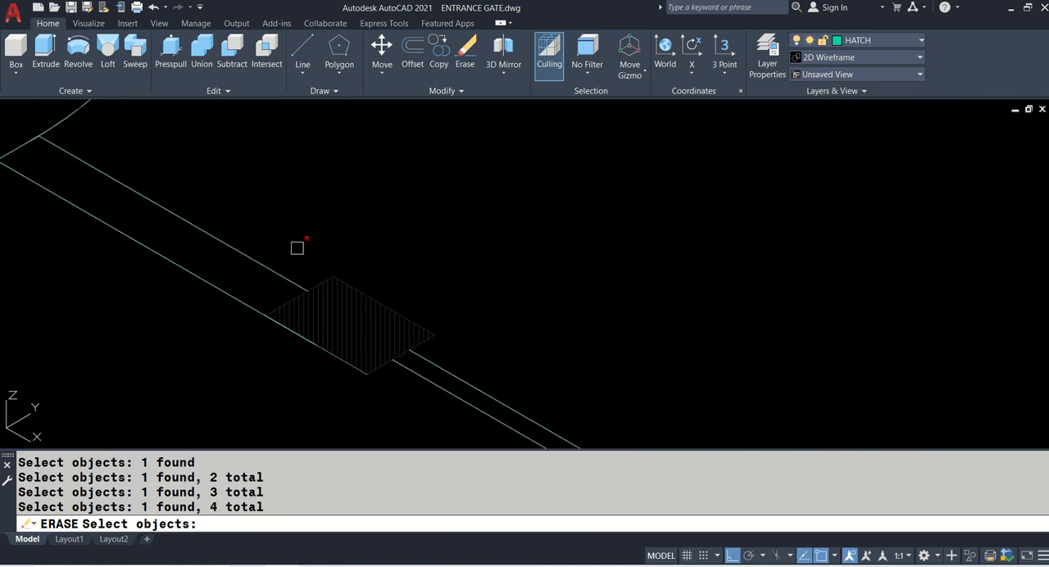
{"action": "scroll", "coordinate": [476, 356], "scroll_direction": "down", "scroll_amount": 3}
{"action": "scroll", "coordinate": [471, 349], "scroll_direction": "up", "scroll_amount": 5}
{"action": "left_click", "coordinate": [456, 302]}
{"action": "key", "text": "Return"}
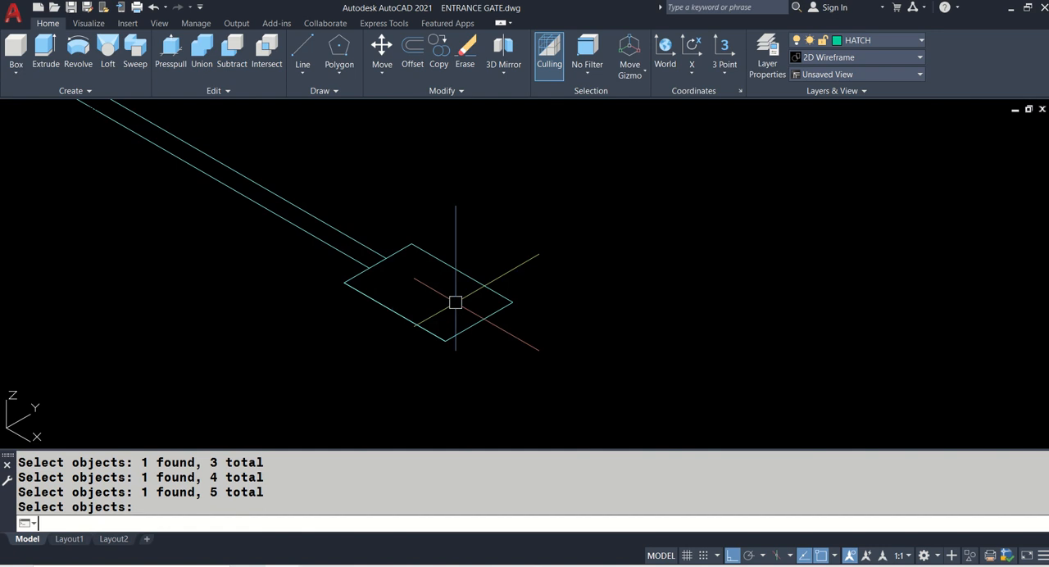
- Draw an L-shaped 3D polyline beside the elevation, with one vertical leg and one leg running along the elevation's length
{"action": "scroll", "coordinate": [666, 302], "scroll_direction": "down", "scroll_amount": 4}
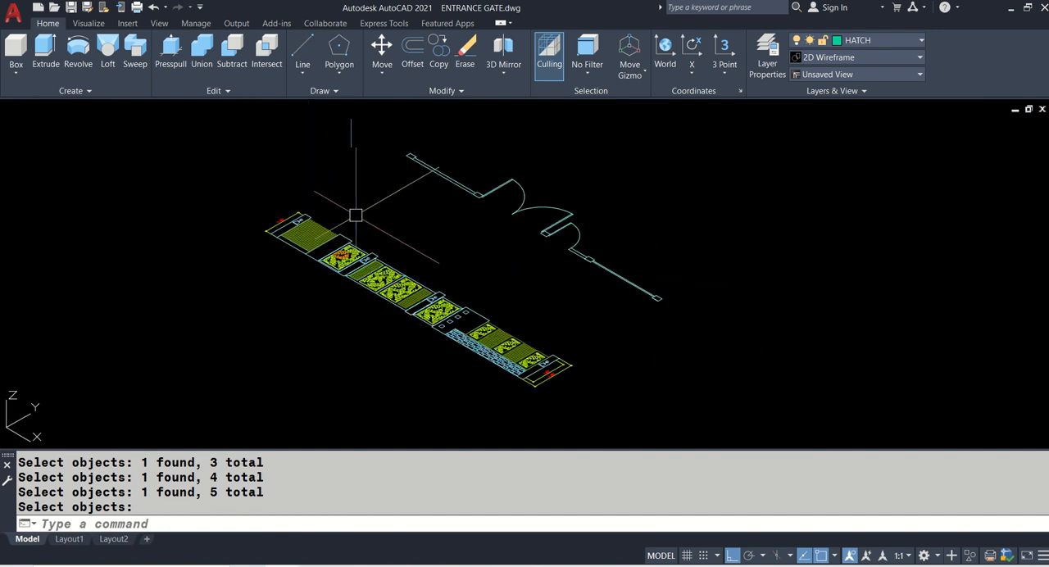
{"action": "type", "text": "P"}
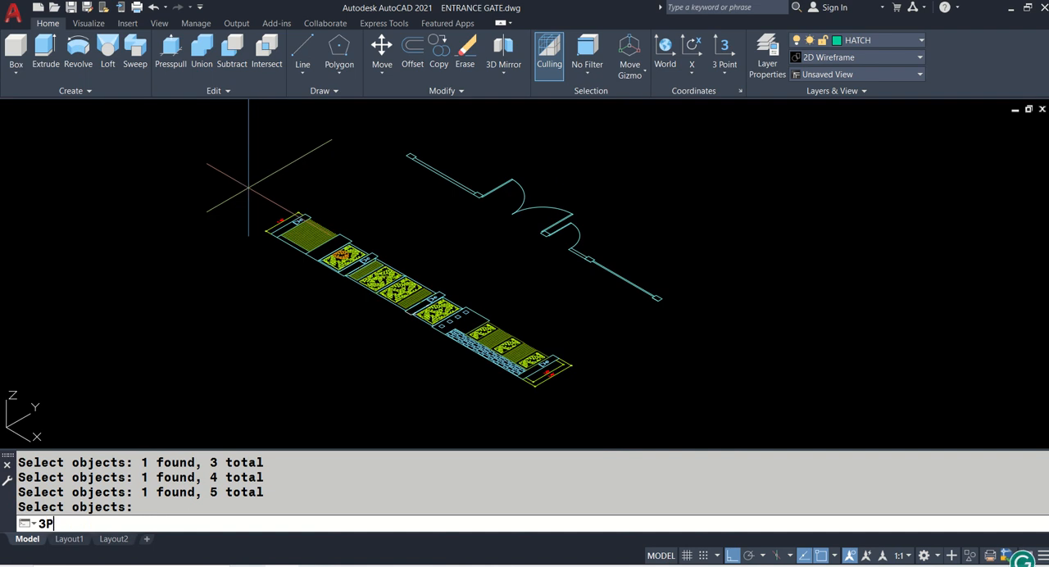
{"action": "key", "text": "Return"}
{"action": "left_click", "coordinate": [252, 150]}
{"action": "left_click", "coordinate": [250, 217]}
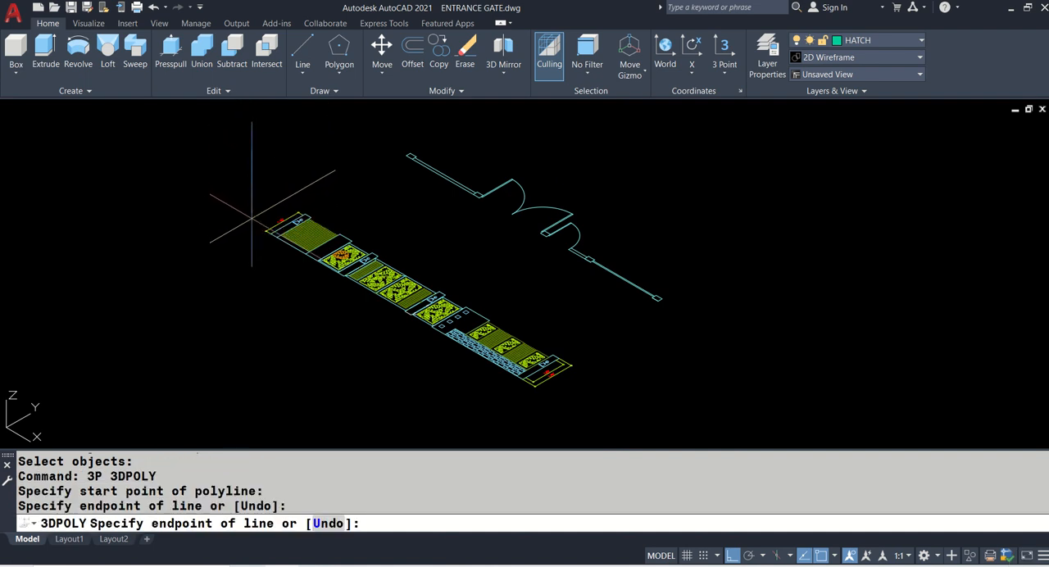
{"action": "left_click", "coordinate": [410, 364]}
{"action": "key", "text": "Return"}
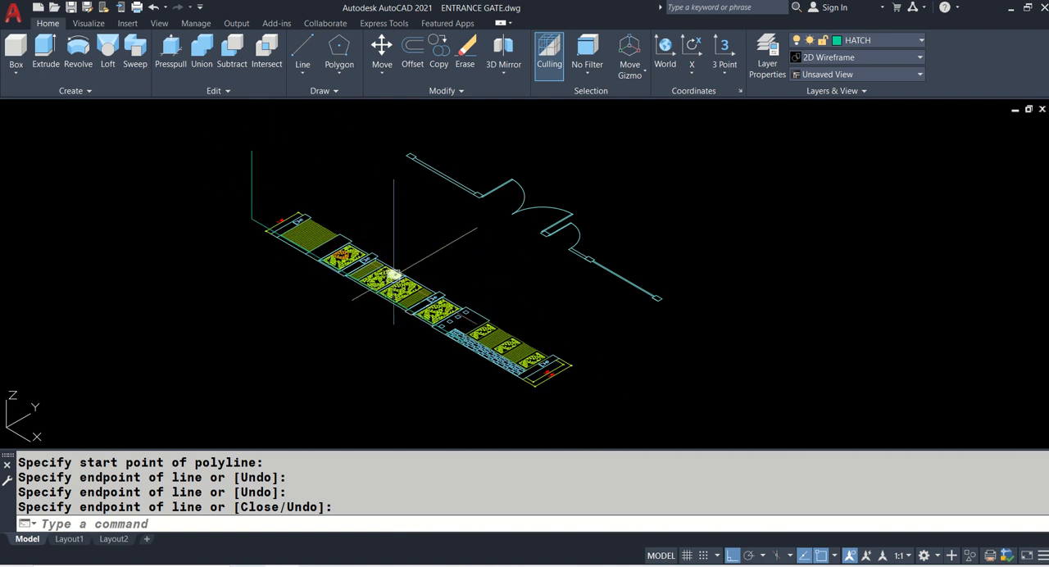
- Start the Align command and select the elevation's pillars, gate panels, fence sections and dimensions
{"action": "type", "text": "AL"}
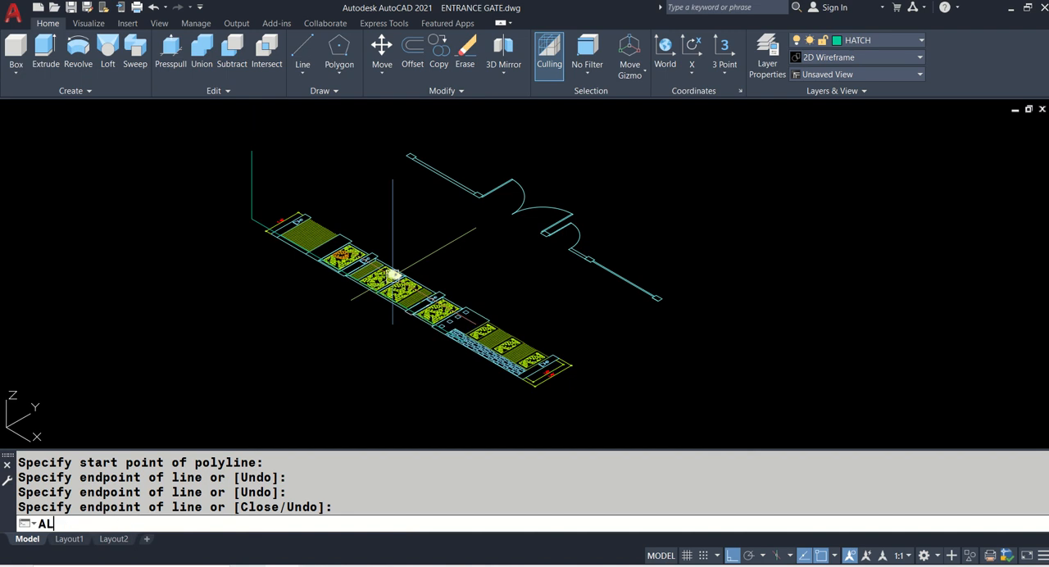
{"action": "key", "text": "Return"}
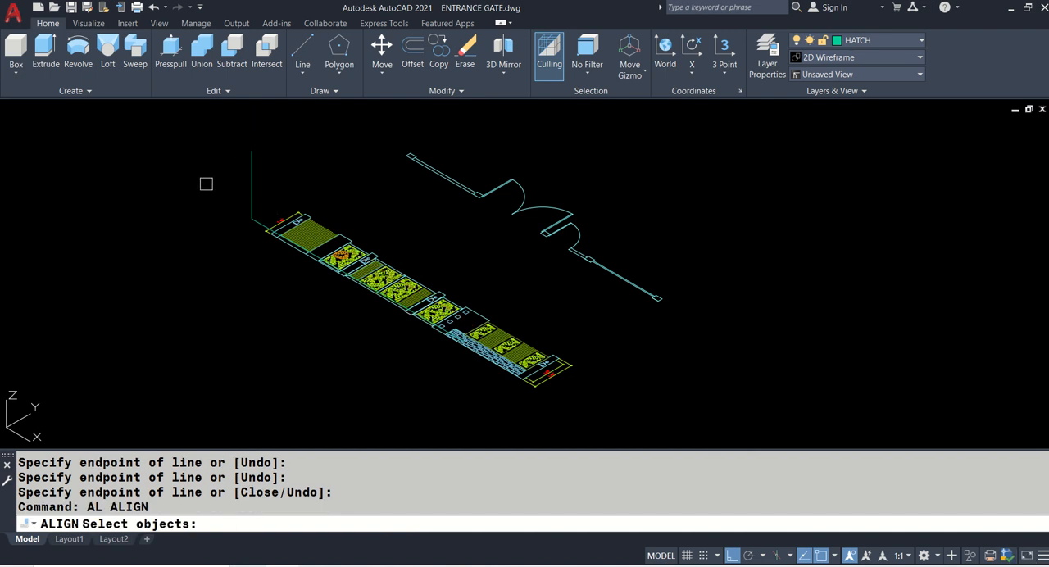
{"action": "left_click", "coordinate": [276, 176]}
{"action": "left_click", "coordinate": [453, 417]}
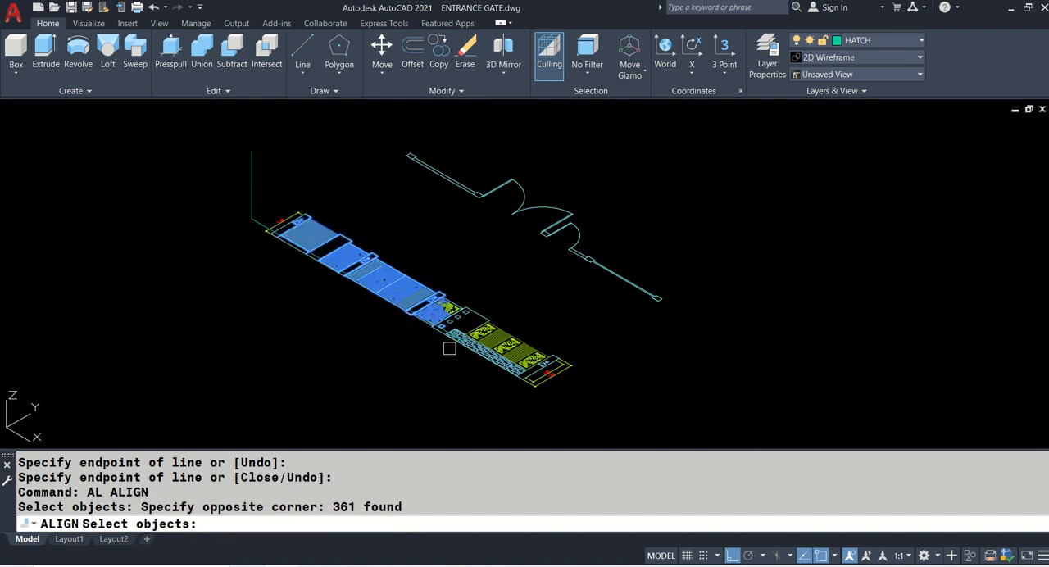
{"action": "left_click", "coordinate": [226, 207]}
{"action": "left_click", "coordinate": [405, 414]}
{"action": "left_click", "coordinate": [273, 186]}
{"action": "left_click", "coordinate": [468, 424]}
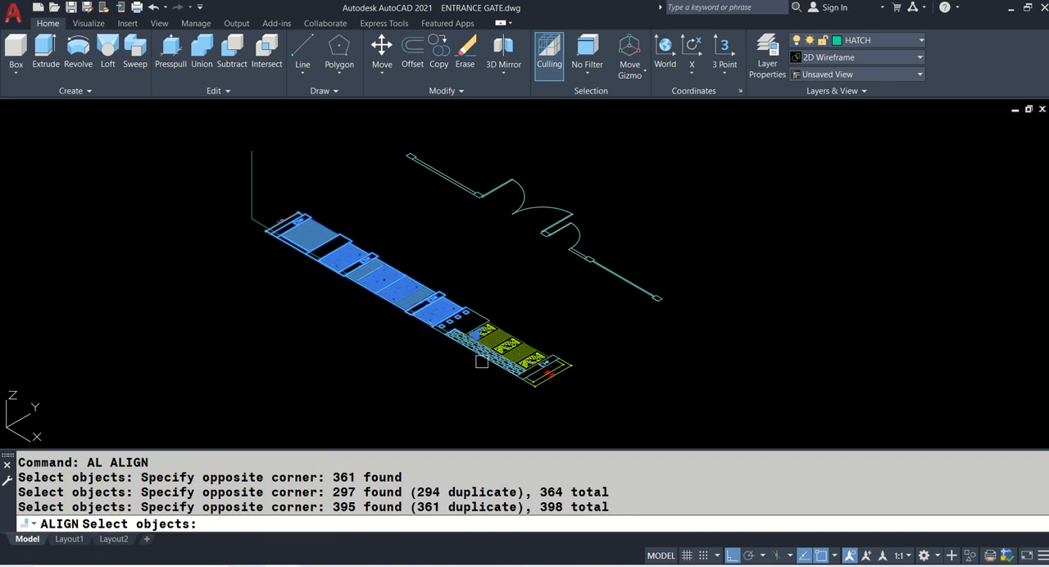
{"action": "left_click", "coordinate": [385, 212]}
{"action": "left_click", "coordinate": [521, 447]}
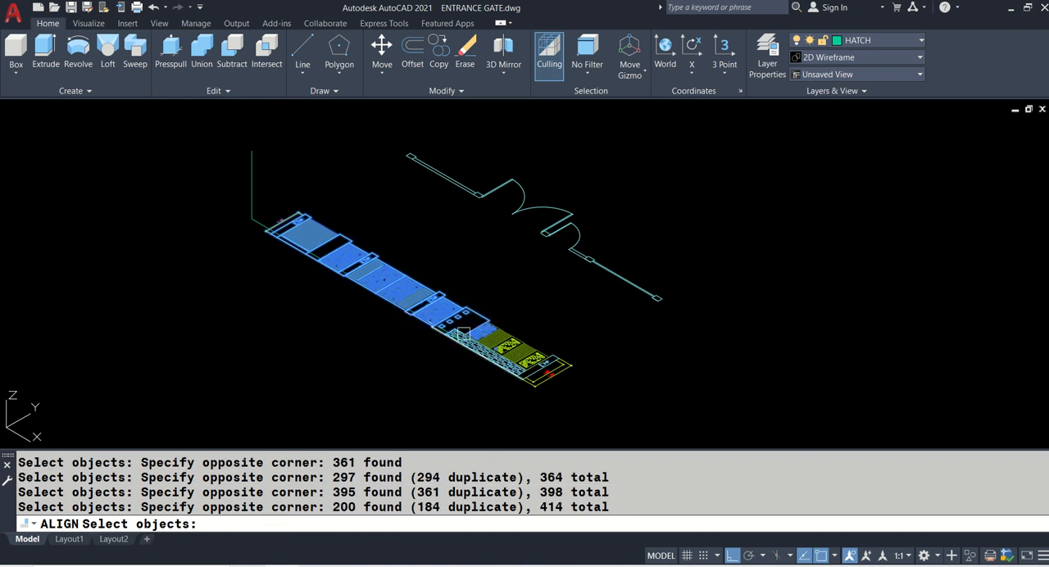
{"action": "left_click", "coordinate": [398, 245]}
{"action": "left_click", "coordinate": [525, 446]}
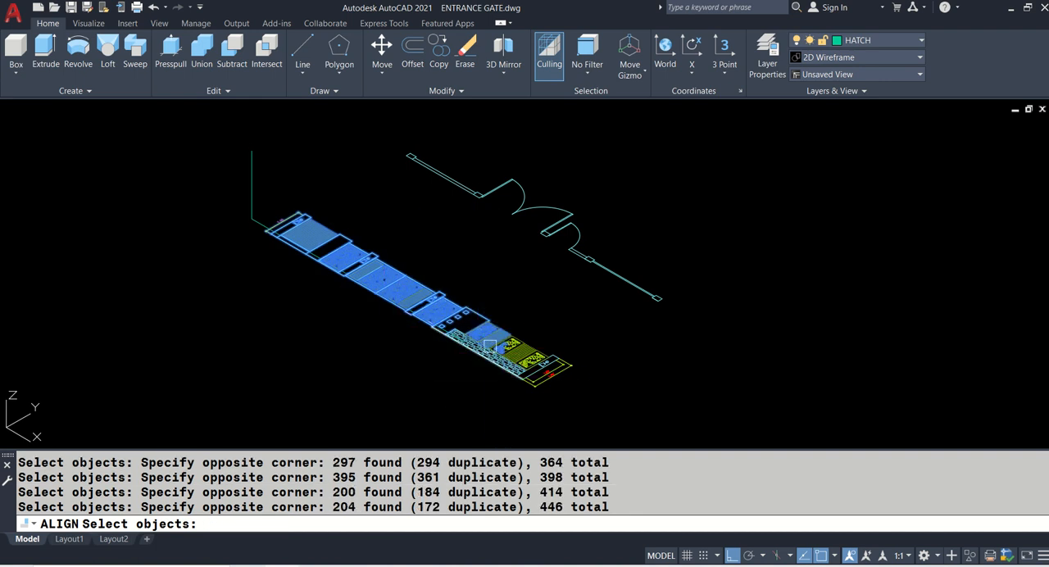
{"action": "left_click", "coordinate": [356, 332]}
{"action": "left_click", "coordinate": [604, 402]}
- Add the brick cladding and the remaining parts of the low fence section to the Align selection
{"action": "scroll", "coordinate": [465, 344], "scroll_direction": "up", "scroll_amount": 5}
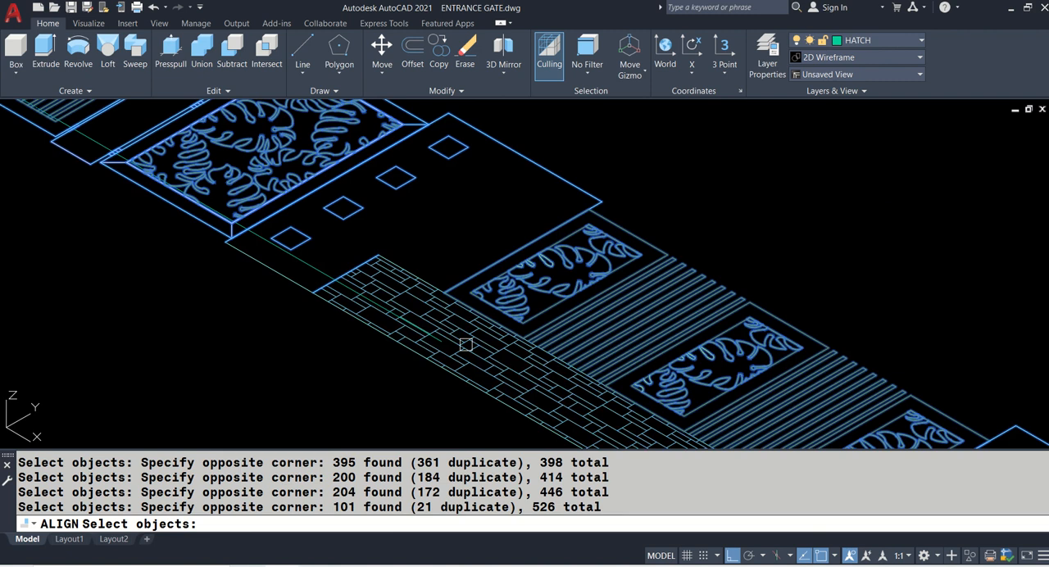
{"action": "left_click", "coordinate": [466, 344]}
{"action": "scroll", "coordinate": [466, 344], "scroll_direction": "down", "scroll_amount": 5}
{"action": "left_click", "coordinate": [317, 174]}
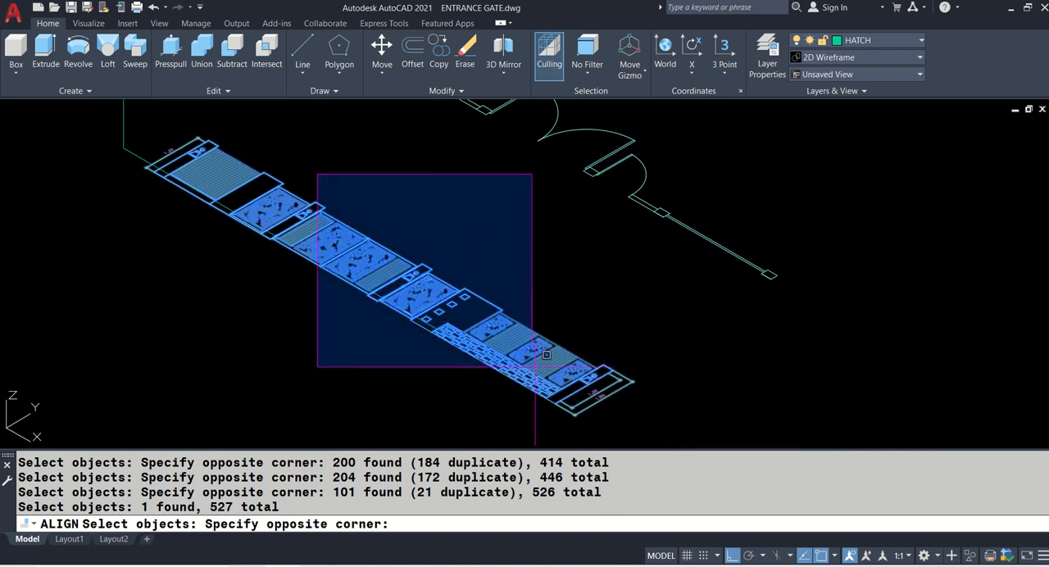
{"action": "left_click", "coordinate": [606, 435]}
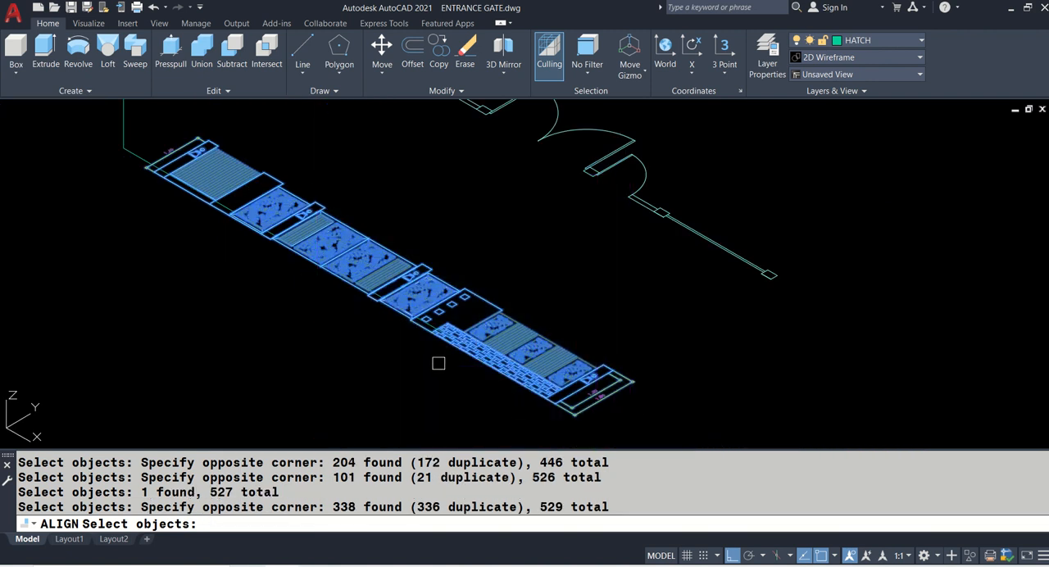
- Window-select the whole elevation again to include any missed objects, and finish the Align selection
{"action": "middle_click_drag", "start_coordinate": [177, 144], "coordinate": [260, 173]}
{"action": "left_click", "coordinate": [160, 155]}
{"action": "left_click", "coordinate": [505, 301]}
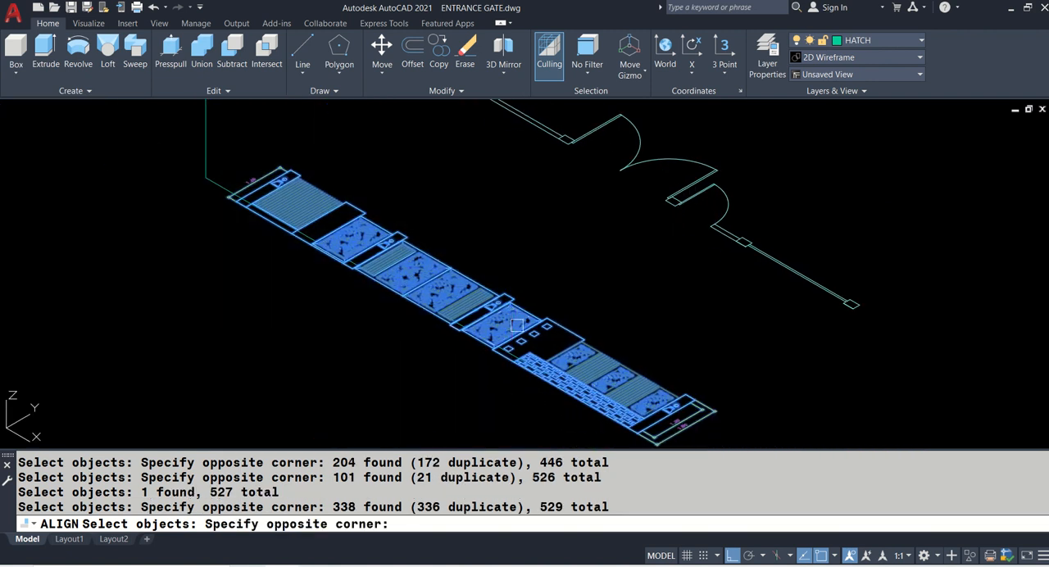
{"action": "left_click", "coordinate": [184, 230]}
{"action": "left_click", "coordinate": [496, 332]}
{"action": "middle_click_drag", "start_coordinate": [497, 332], "coordinate": [381, 253]}
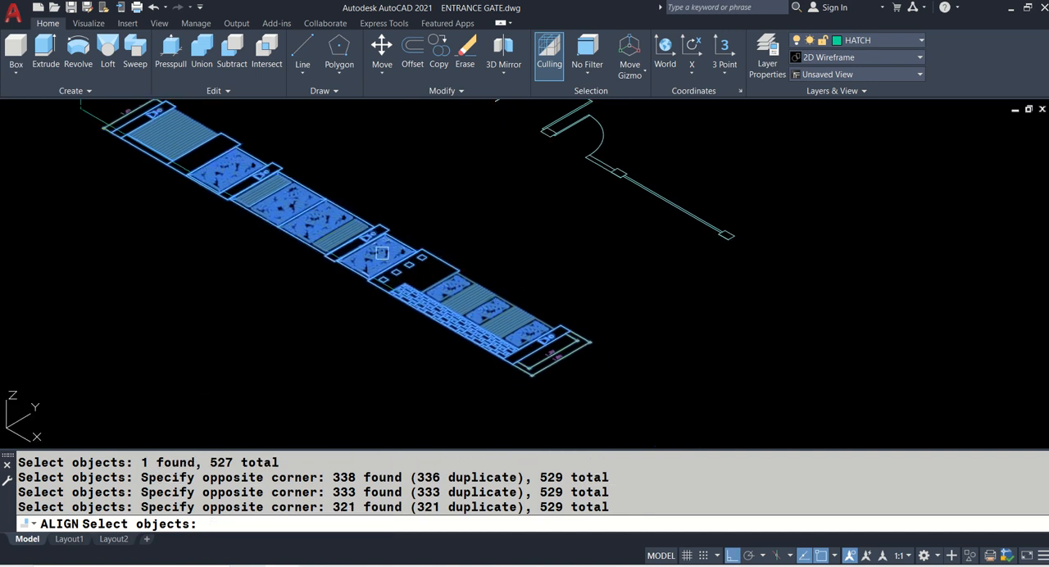
{"action": "left_click", "coordinate": [352, 195]}
{"action": "left_click", "coordinate": [602, 396]}
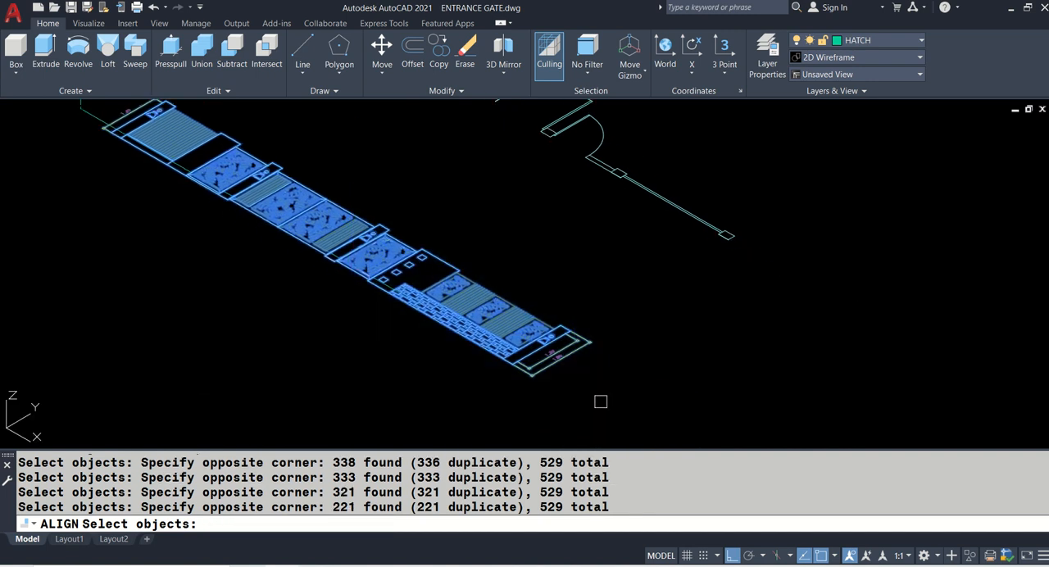
{"action": "scroll", "coordinate": [613, 394], "scroll_direction": "down", "scroll_amount": 2}
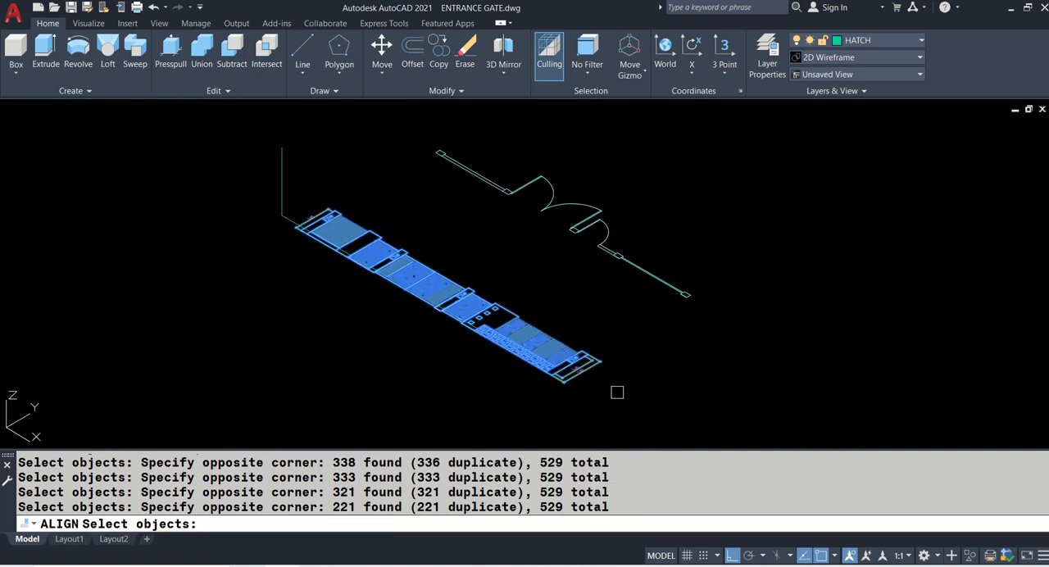
{"action": "scroll", "coordinate": [490, 293], "scroll_direction": "up", "scroll_amount": 2}
{"action": "left_click", "coordinate": [85, 145]}
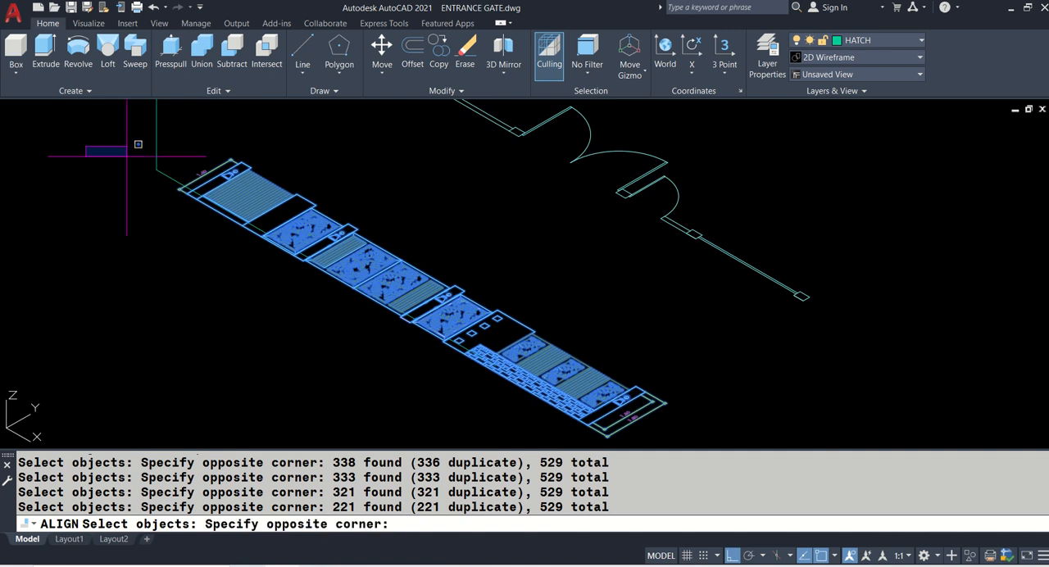
{"action": "left_click", "coordinate": [369, 290]}
{"action": "left_click", "coordinate": [255, 127]}
{"action": "left_click", "coordinate": [420, 286]}
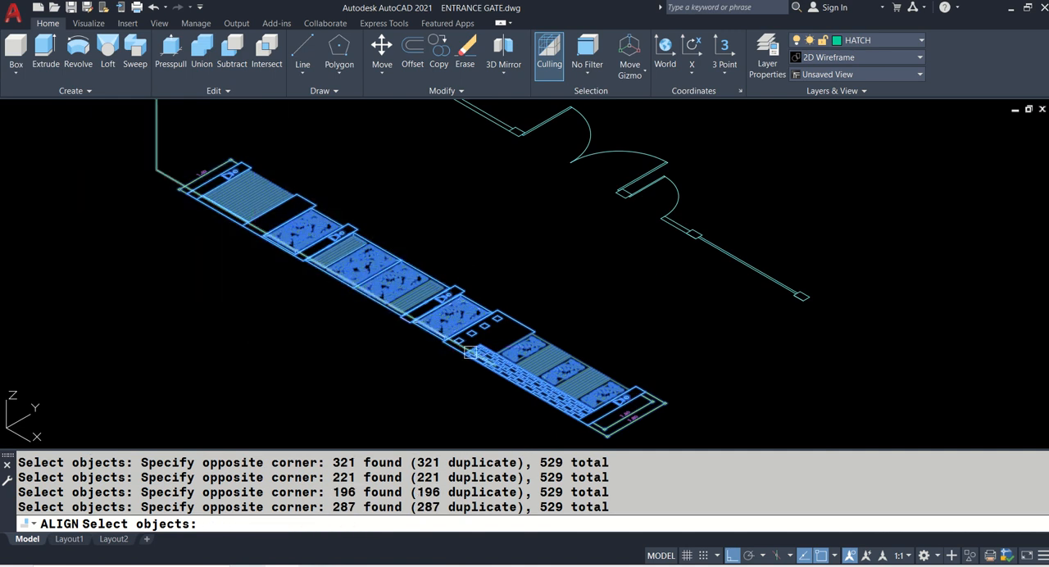
{"action": "middle_click_drag", "start_coordinate": [382, 238], "coordinate": [419, 189]}
{"action": "left_click", "coordinate": [416, 163]}
{"action": "left_click", "coordinate": [710, 377]}
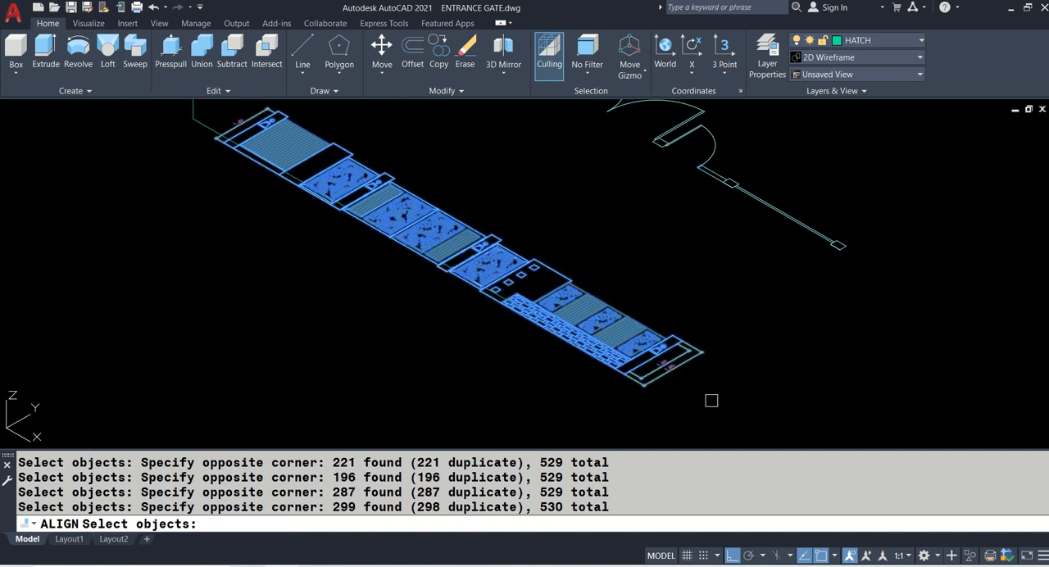
{"action": "middle_click_drag", "start_coordinate": [374, 144], "coordinate": [401, 184]}
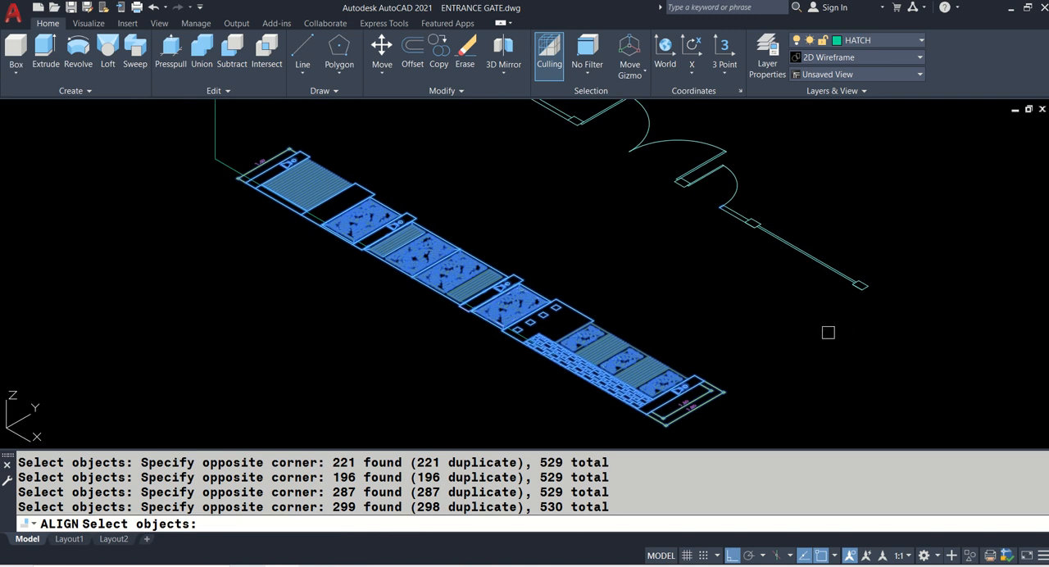
{"action": "middle_click_drag", "start_coordinate": [131, 192], "coordinate": [172, 292]}
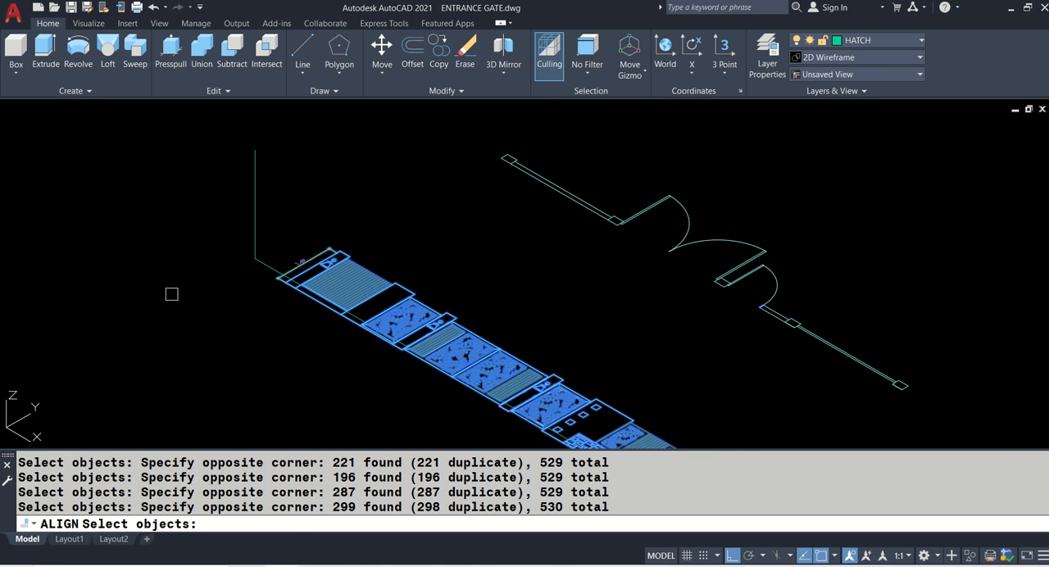
{"action": "key", "text": "Return"}
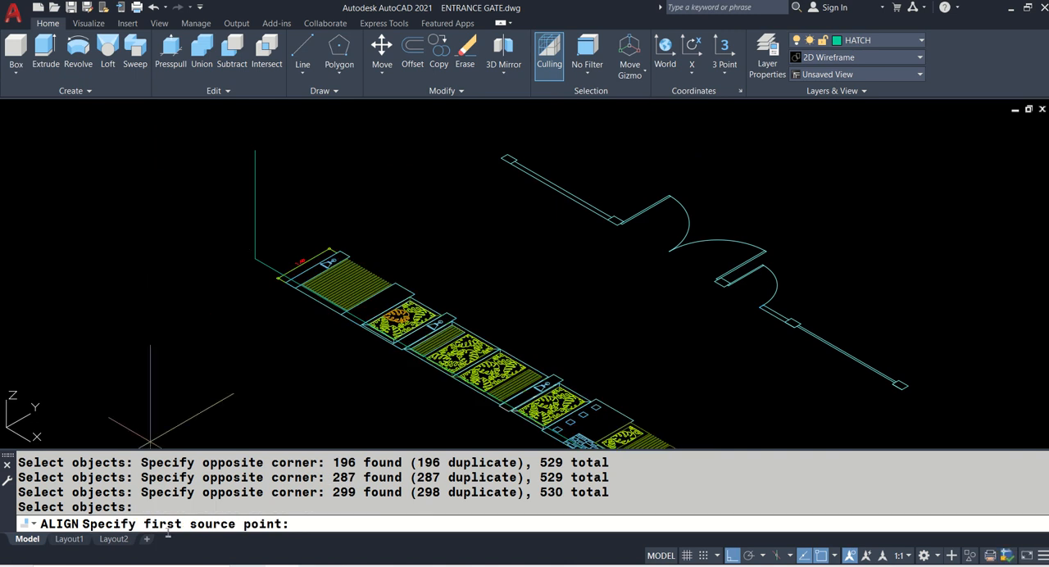
- Match the first pillar's top and bottom outer corners to the top and bottom ends of the polyline's vertical leg
{"action": "scroll", "coordinate": [255, 291], "scroll_direction": "up", "scroll_amount": 4}
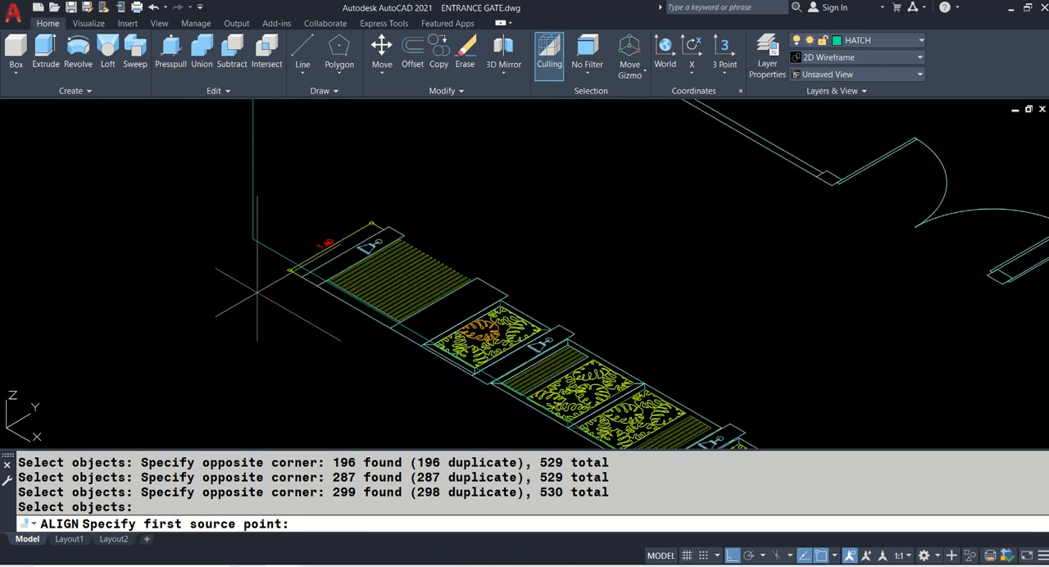
{"action": "middle_click_drag", "start_coordinate": [469, 171], "coordinate": [538, 362]}
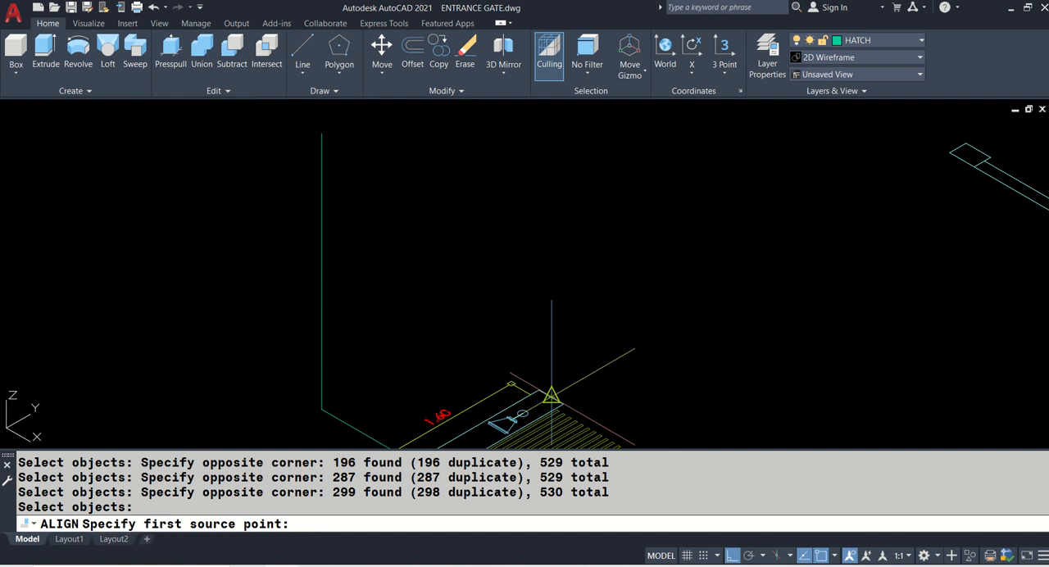
{"action": "left_click", "coordinate": [539, 390]}
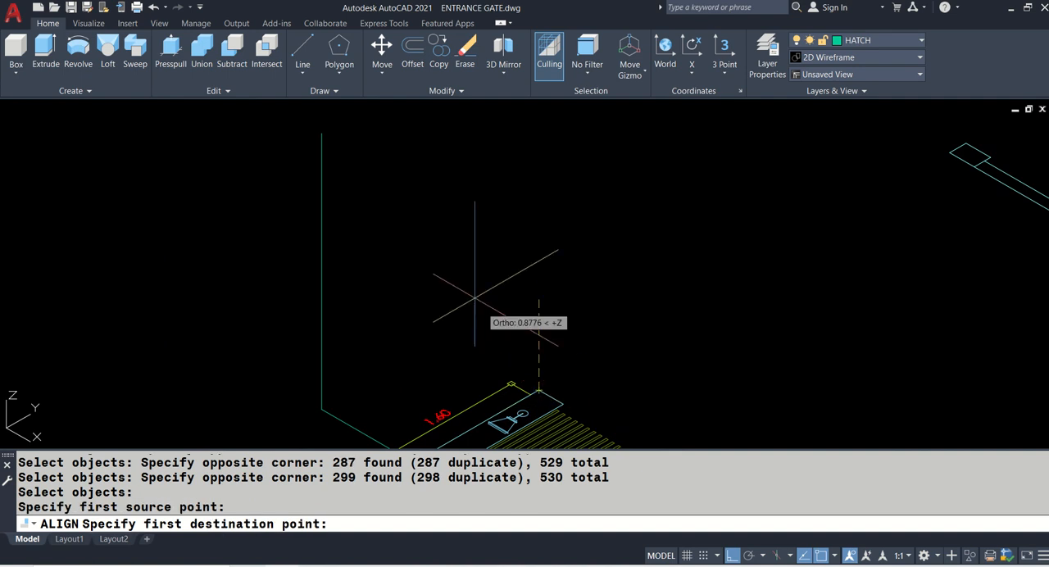
{"action": "left_click", "coordinate": [322, 133]}
{"action": "middle_click_drag", "start_coordinate": [255, 350], "coordinate": [262, 178]}
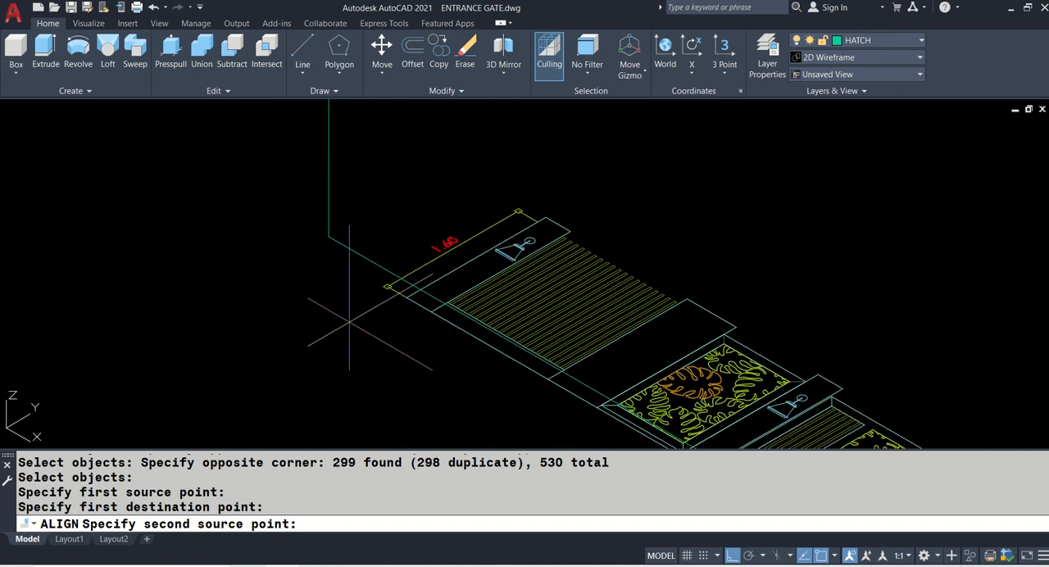
{"action": "left_click", "coordinate": [407, 296]}
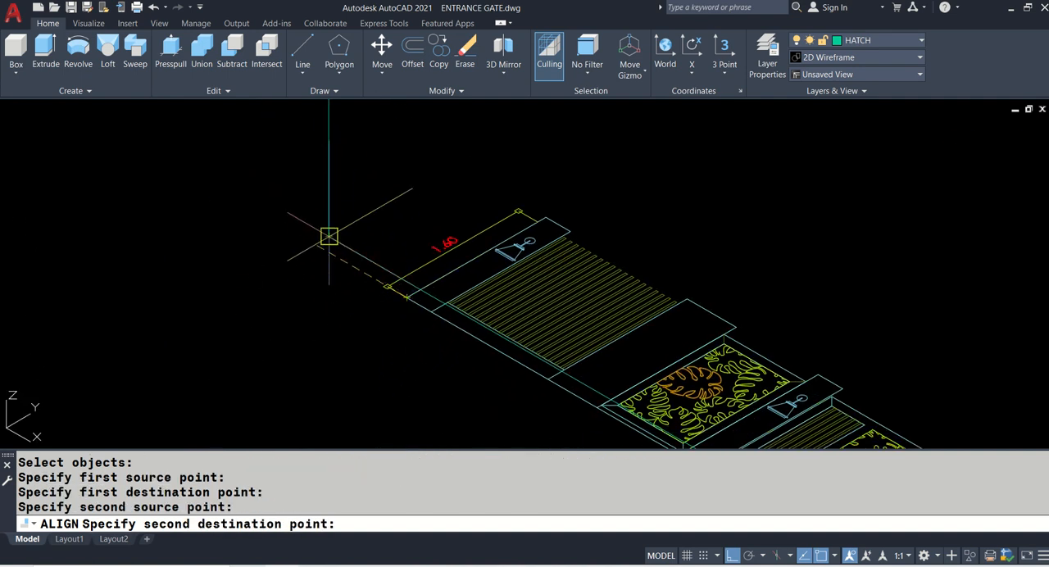
{"action": "left_click", "coordinate": [329, 237]}
- Match the elevation's far bottom corner to the far end of the polyline's long leg as the third Align point pair
{"action": "mouse_move", "coordinate": [425, 343]}
{"action": "middle_mouse_down"}
{"action": "mouse_move", "coordinate": [358, 248]}
{"action": "mouse_move", "coordinate": [258, 192]}
{"action": "middle_mouse_up"}
{"action": "scroll", "coordinate": [258, 191], "scroll_direction": "down", "scroll_amount": 2}
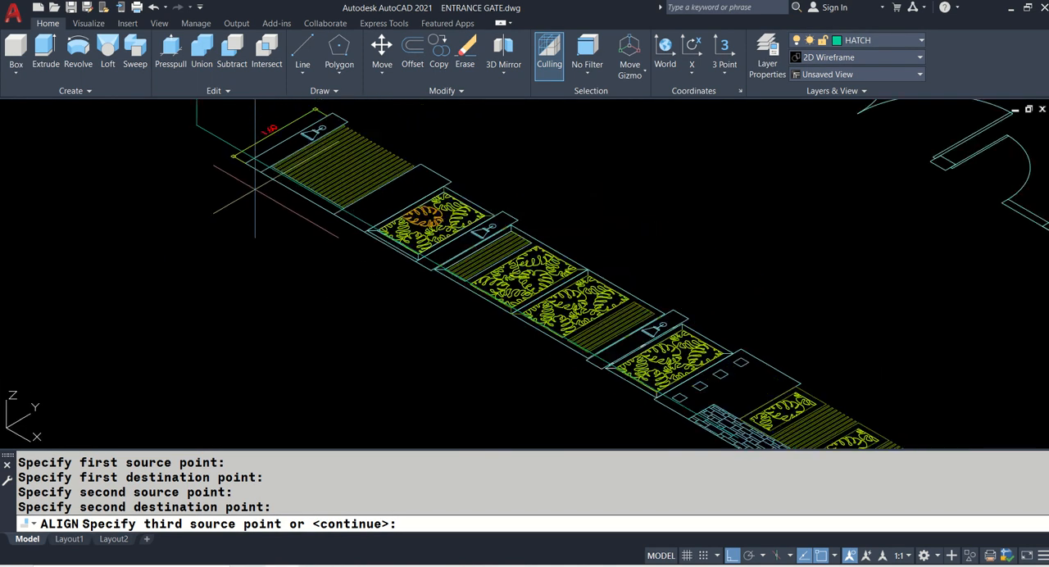
{"action": "middle_click_drag", "start_coordinate": [408, 328], "coordinate": [337, 226]}
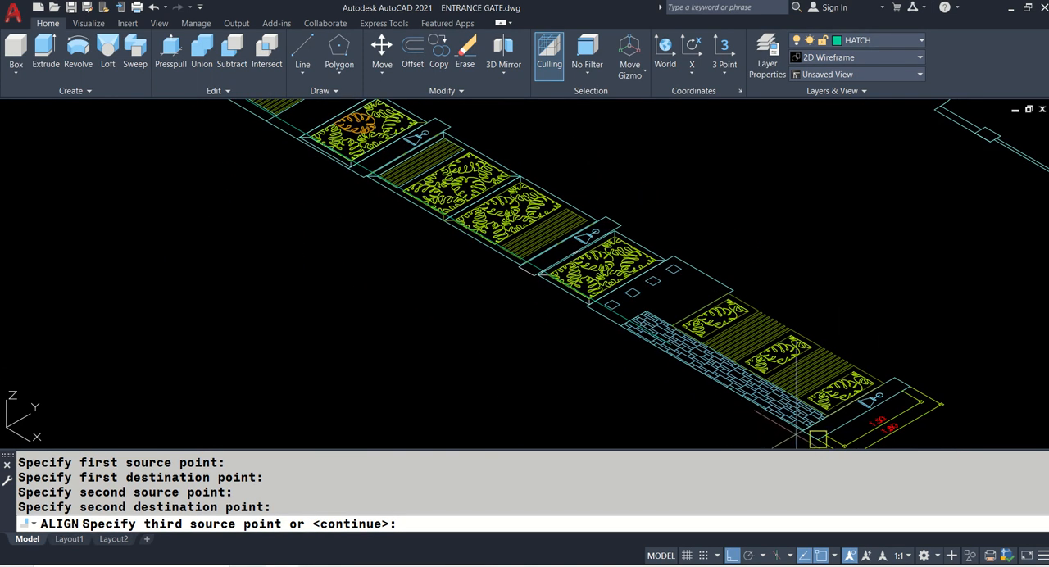
{"action": "middle_click_drag", "start_coordinate": [796, 441], "coordinate": [794, 397]}
{"action": "left_click", "coordinate": [804, 390]}
{"action": "scroll", "coordinate": [805, 390], "scroll_direction": "down", "scroll_amount": 2}
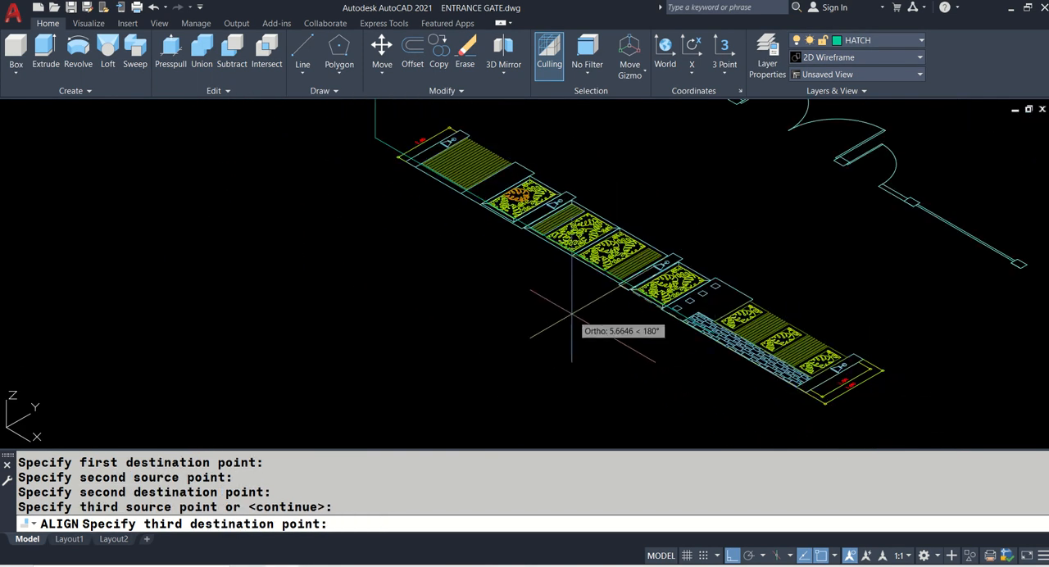
{"action": "scroll", "coordinate": [539, 245], "scroll_direction": "up", "scroll_amount": 3}
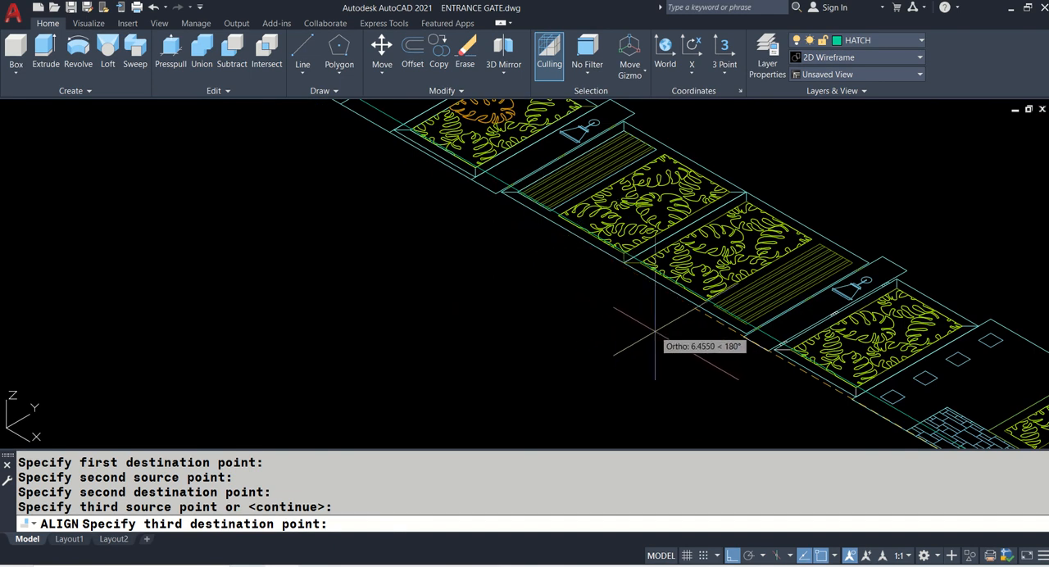
{"action": "scroll", "coordinate": [655, 320], "scroll_direction": "up", "scroll_amount": 3}
{"action": "mouse_move", "coordinate": [726, 365]}
{"action": "middle_mouse_down"}
{"action": "mouse_move", "coordinate": [733, 369]}
{"action": "mouse_move", "coordinate": [352, 188]}
{"action": "middle_mouse_up"}
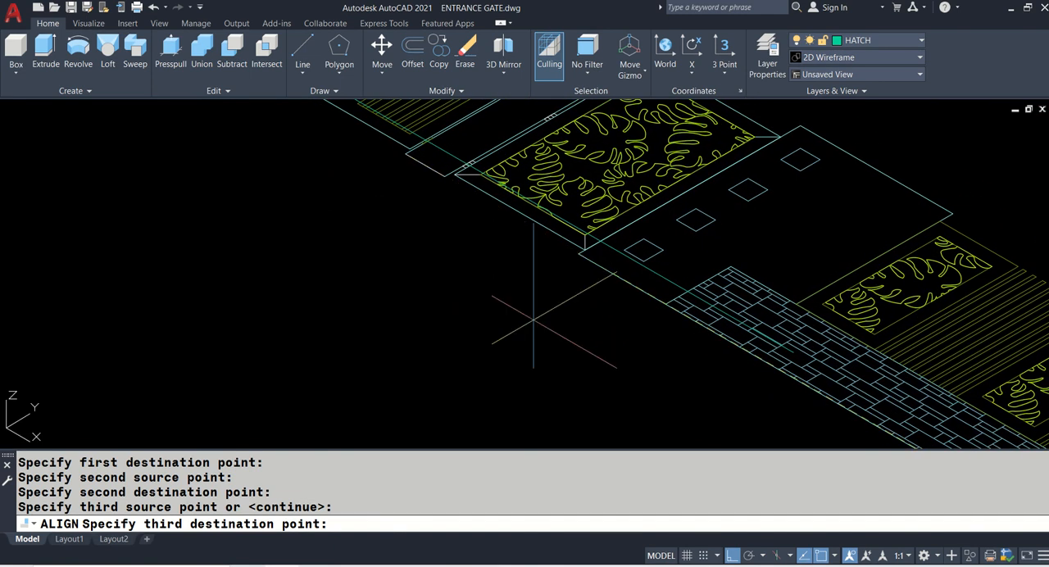
{"action": "scroll", "coordinate": [800, 344], "scroll_direction": "up", "scroll_amount": 5}
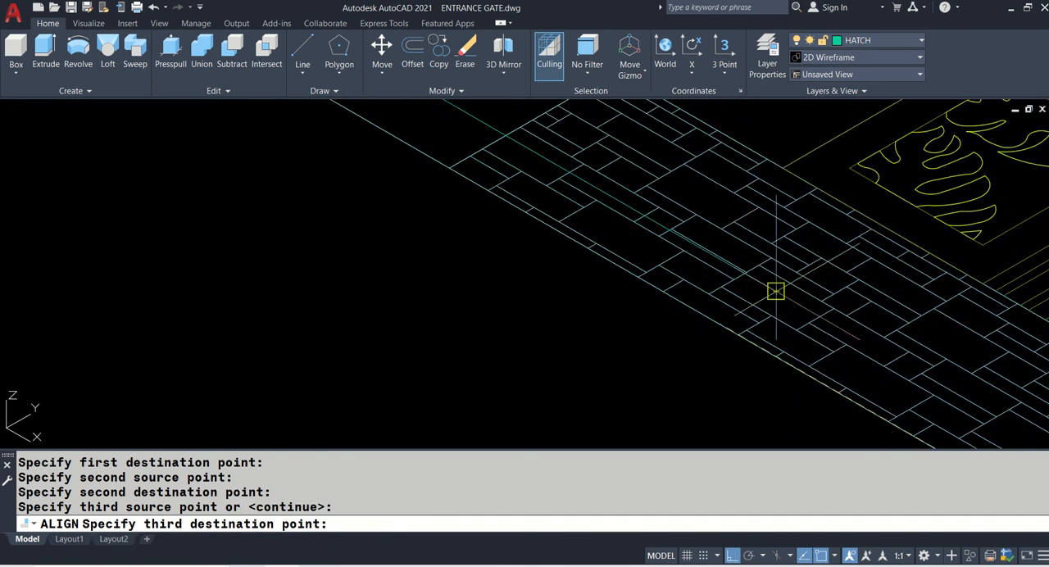
{"action": "left_click", "coordinate": [778, 294]}
{"action": "scroll", "coordinate": [745, 322], "scroll_direction": "down", "scroll_amount": 7}
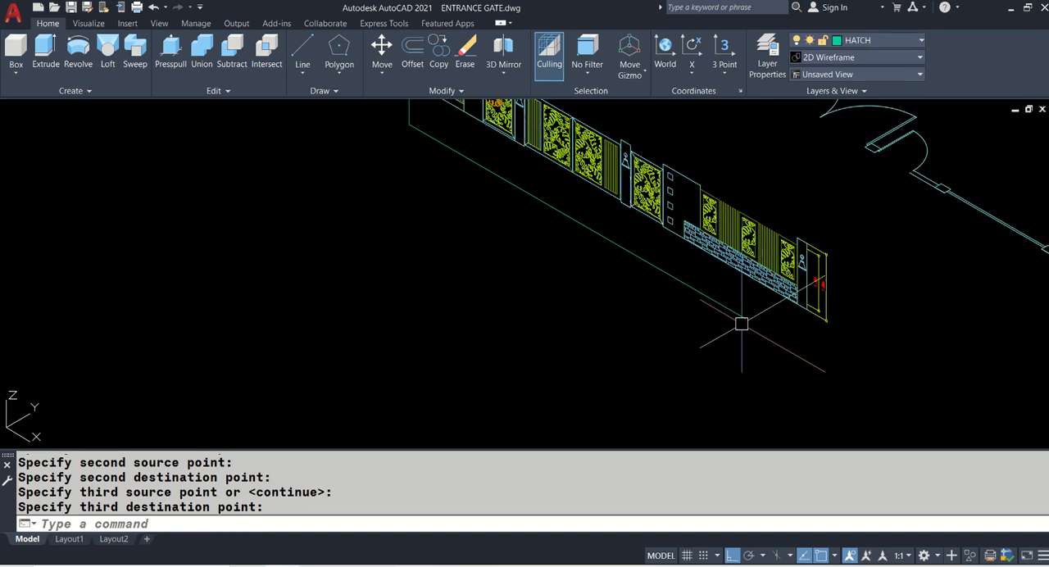
- Start erasing and select the L-shaped 3D polyline and the height dimensions at both ends of the upright elevation
{"action": "middle_click_drag", "start_coordinate": [738, 329], "coordinate": [738, 372]}
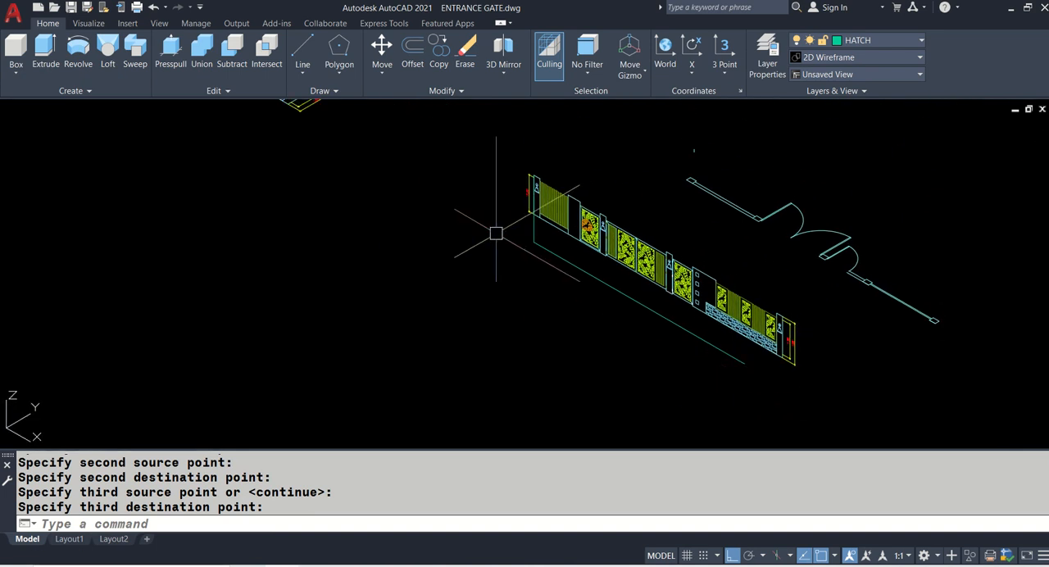
{"action": "type", "text": "e"}
{"action": "key", "text": "Return"}
{"action": "scroll", "coordinate": [538, 195], "scroll_direction": "up", "scroll_amount": 5}
{"action": "left_click", "coordinate": [587, 154]}
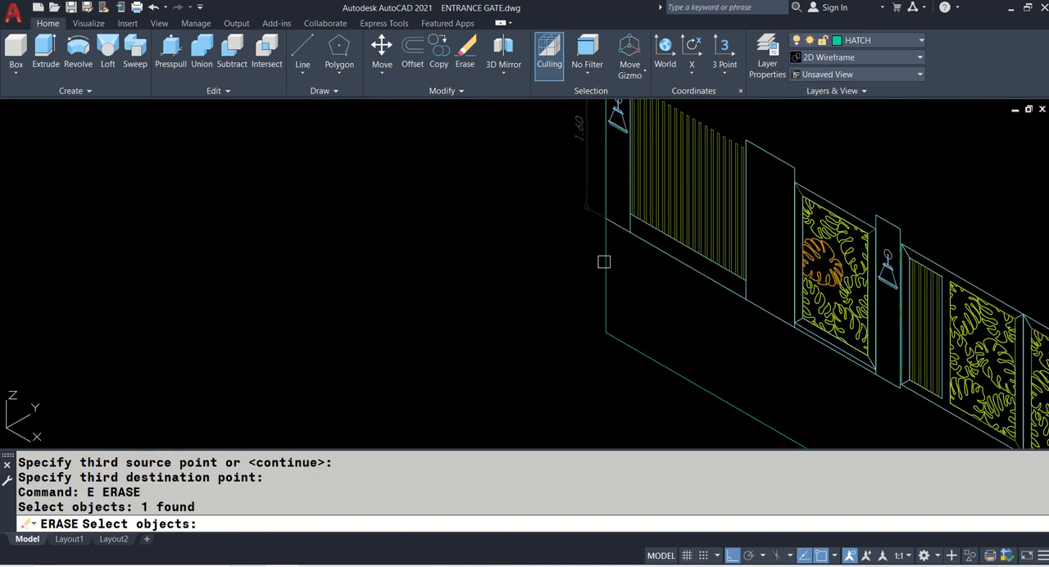
{"action": "left_click", "coordinate": [604, 262]}
{"action": "scroll", "coordinate": [473, 248], "scroll_direction": "down", "scroll_amount": 3}
{"action": "scroll", "coordinate": [1034, 387], "scroll_direction": "up", "scroll_amount": 2}
{"action": "left_click", "coordinate": [745, 339]}
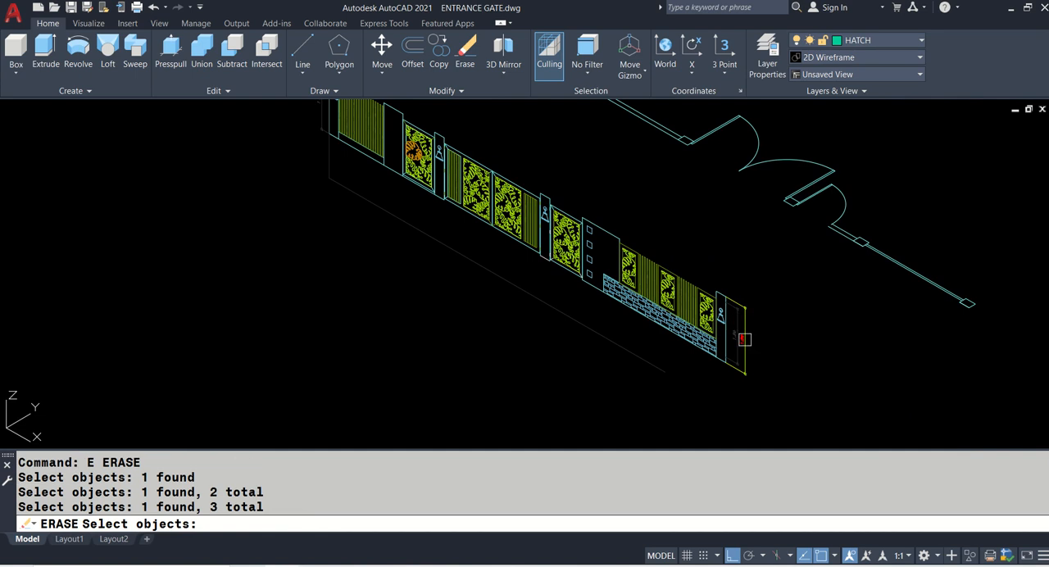
{"action": "left_click", "coordinate": [731, 321]}
- Add the lamps on the elevation's tall end pillar and on the third pillar to the erase selection
{"action": "scroll", "coordinate": [722, 303], "scroll_direction": "up", "scroll_amount": 5}
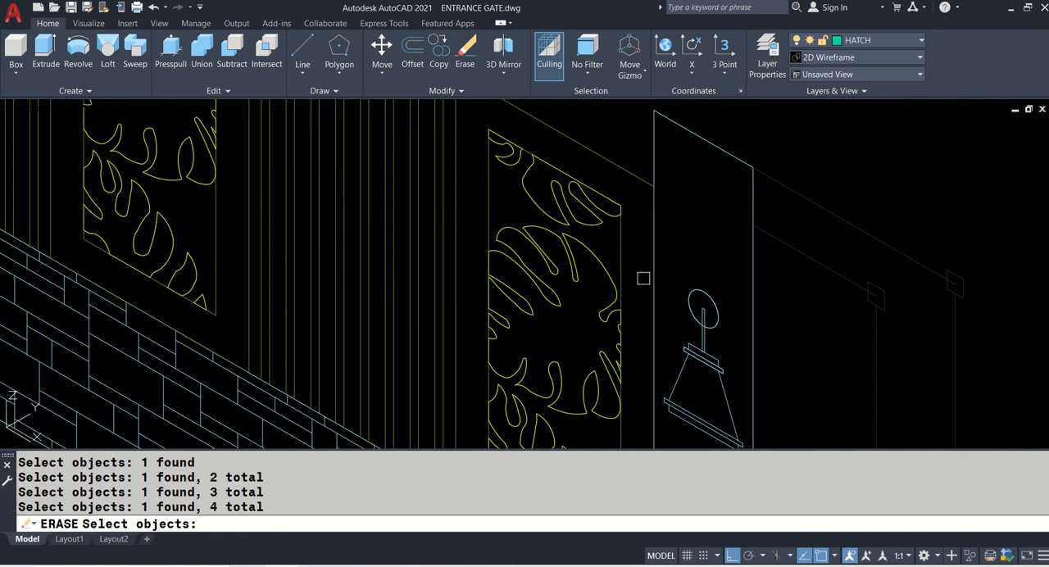
{"action": "left_click", "coordinate": [651, 250]}
{"action": "scroll", "coordinate": [656, 262], "scroll_direction": "down", "scroll_amount": 5}
{"action": "left_click", "coordinate": [726, 363]}
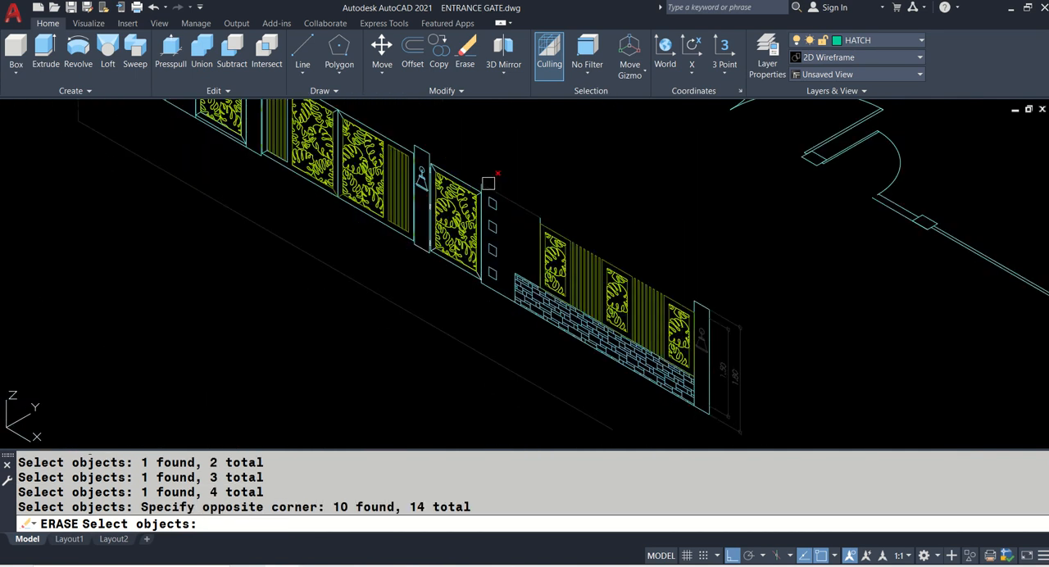
{"action": "scroll", "coordinate": [395, 157], "scroll_direction": "up", "scroll_amount": 10}
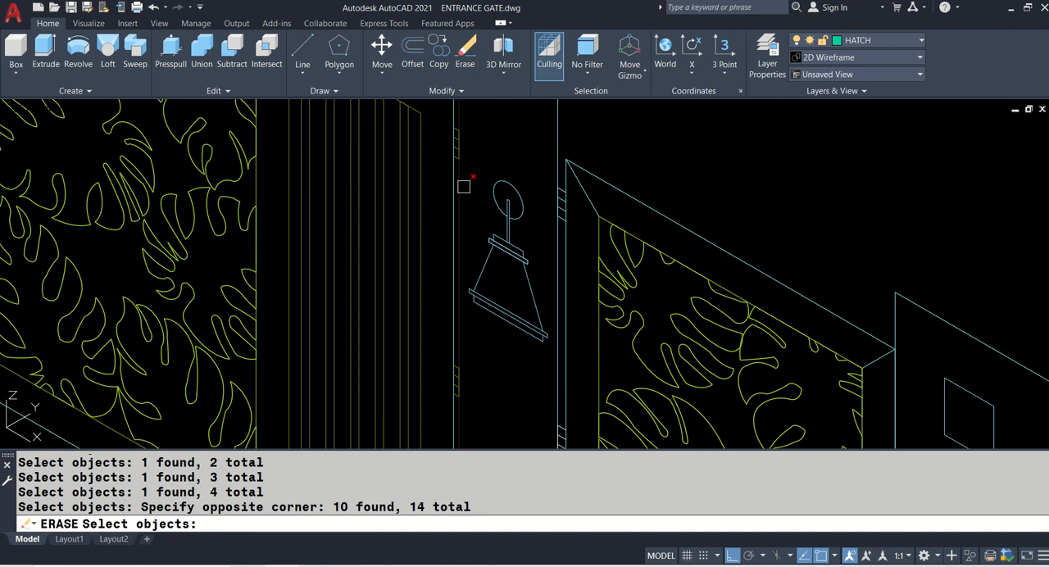
{"action": "left_click", "coordinate": [474, 171]}
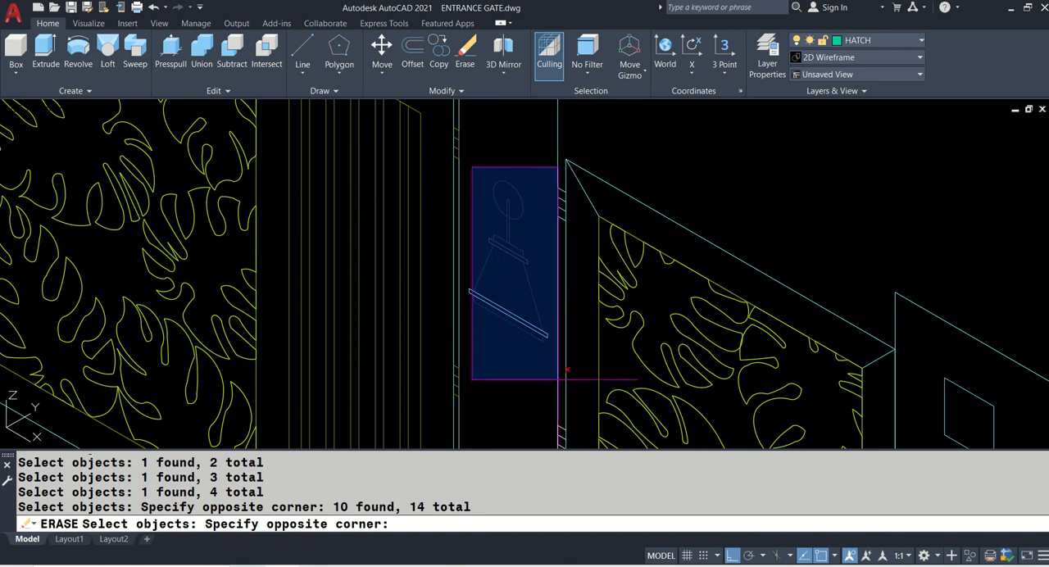
{"action": "left_click", "coordinate": [537, 350]}
{"action": "left_click", "coordinate": [536, 350]}
{"action": "scroll", "coordinate": [370, 246], "scroll_direction": "down", "scroll_amount": 5}
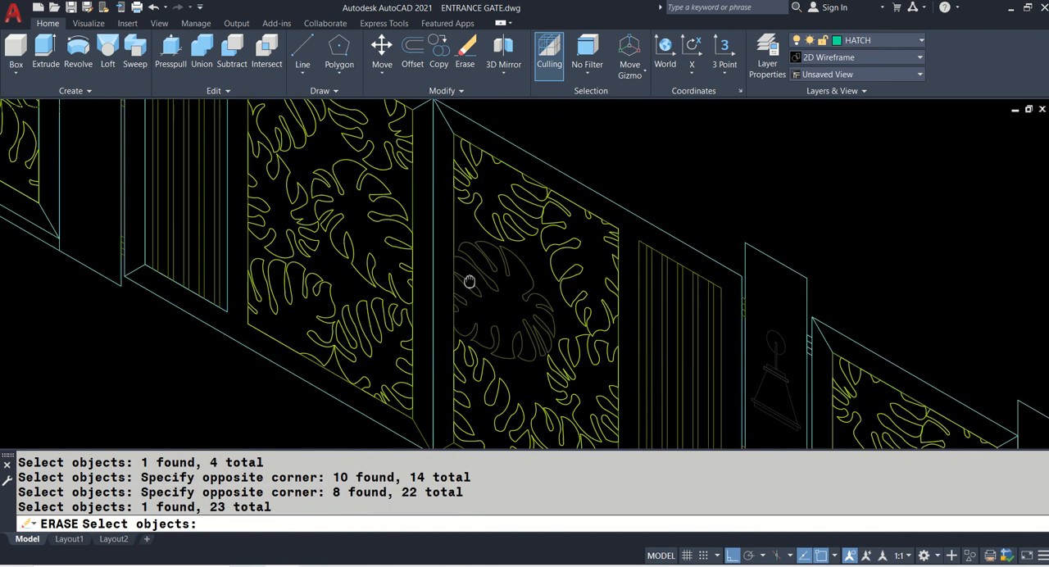
- Add the lamps on the second and first pillars to the selection and erase all the selected objects
{"action": "scroll", "coordinate": [119, 191], "scroll_direction": "up", "scroll_amount": 2}
{"action": "scroll", "coordinate": [298, 121], "scroll_direction": "up", "scroll_amount": 4}
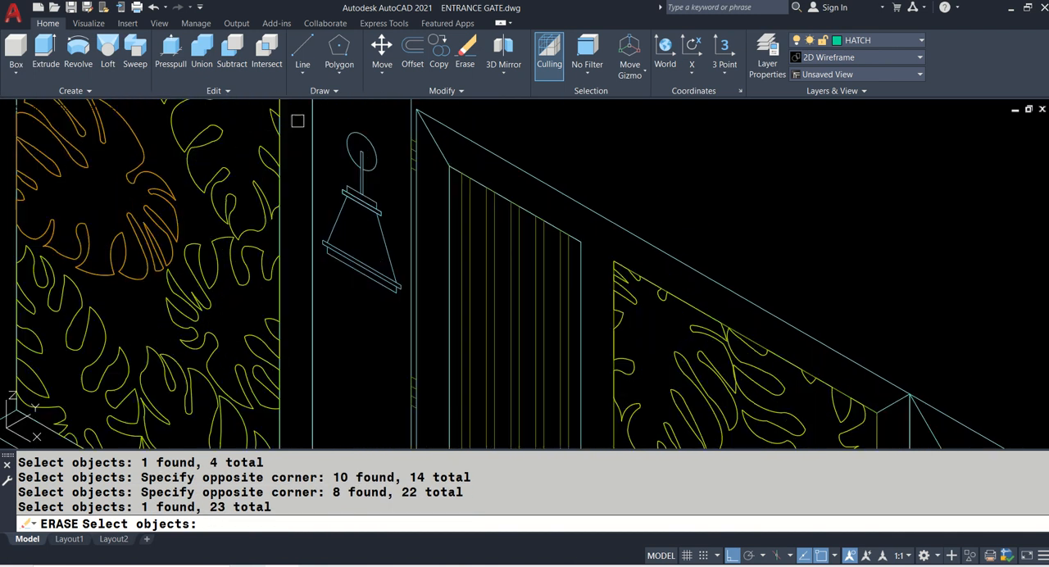
{"action": "left_click", "coordinate": [300, 104]}
{"action": "left_click", "coordinate": [410, 386]}
{"action": "scroll", "coordinate": [435, 319], "scroll_direction": "down", "scroll_amount": 5}
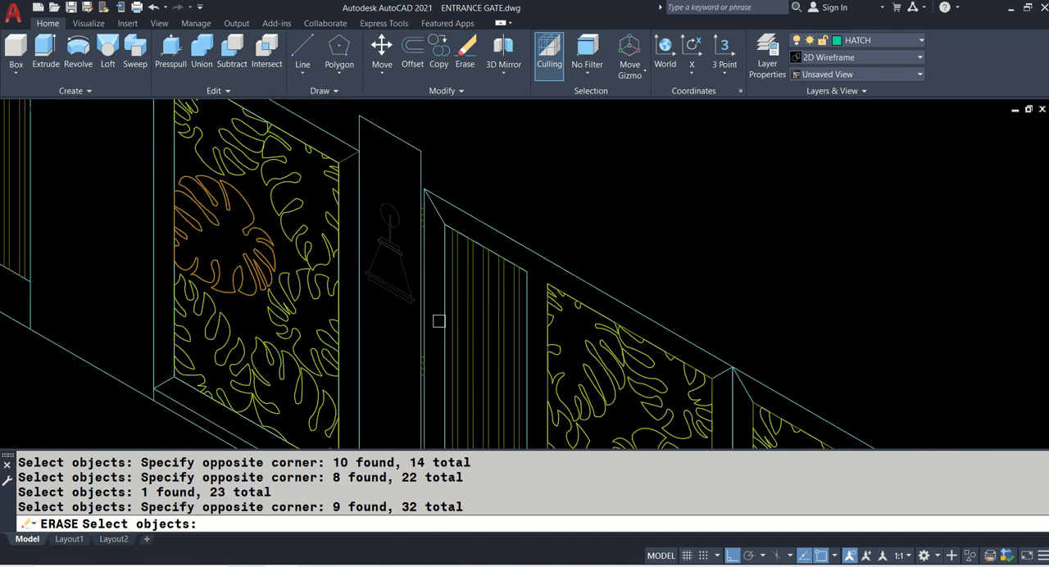
{"action": "scroll", "coordinate": [121, 123], "scroll_direction": "up", "scroll_amount": 5}
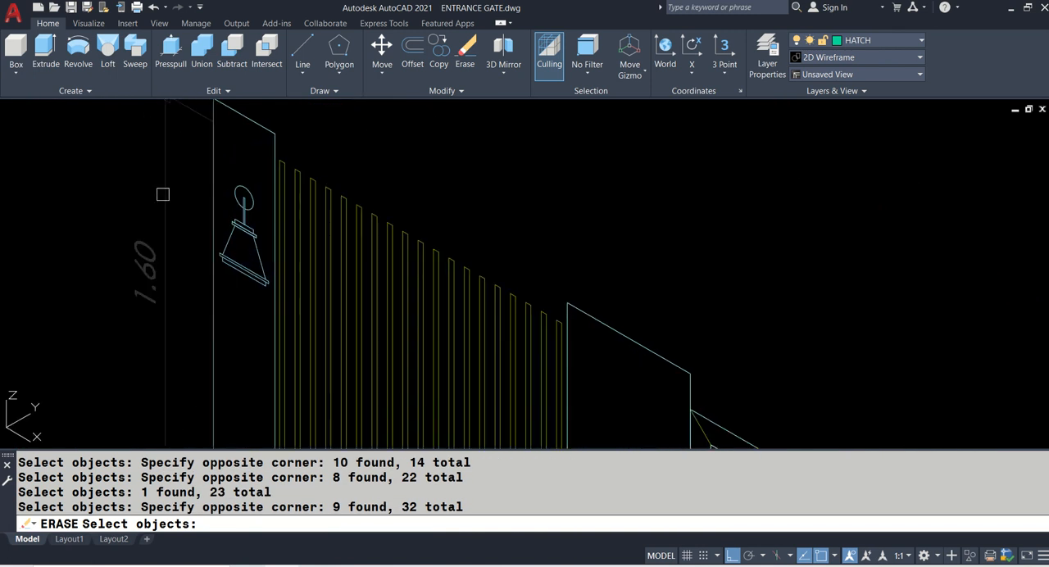
{"action": "left_click", "coordinate": [153, 164]}
{"action": "left_click", "coordinate": [278, 310]}
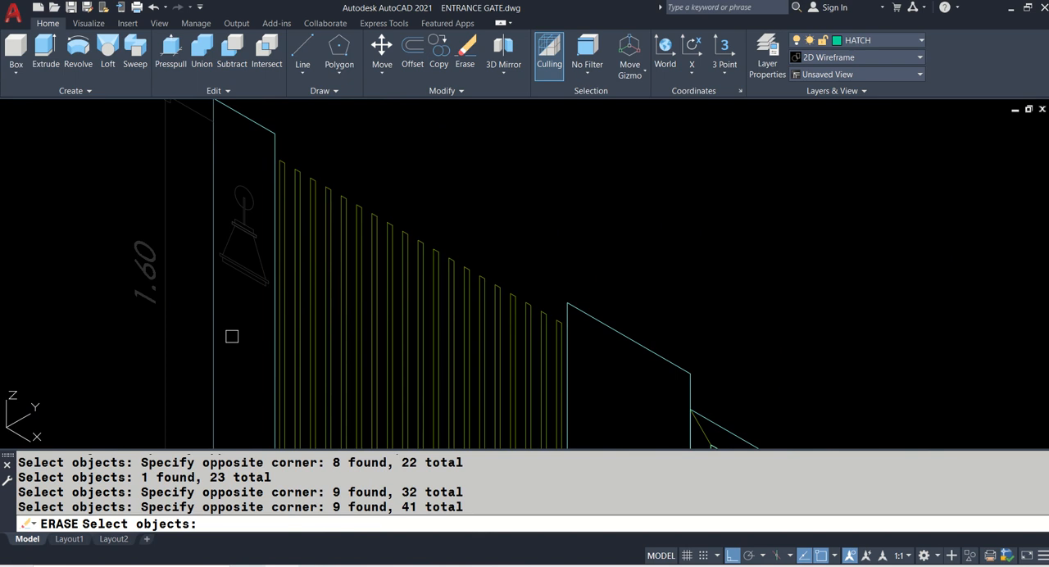
{"action": "key", "text": "Return"}
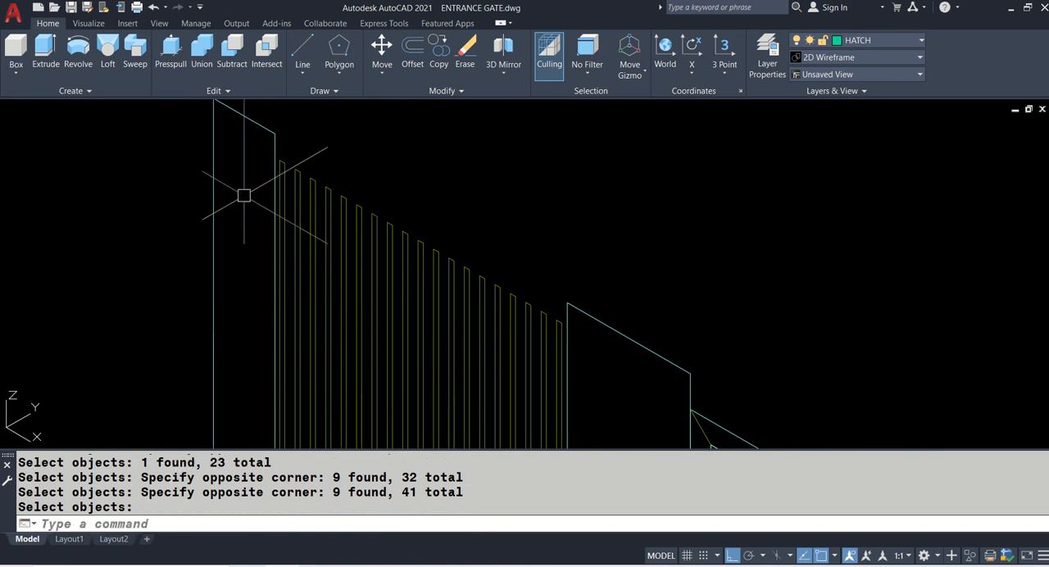
- Erase the stray short line near the plan's first pillar and save the drawing
{"action": "scroll", "coordinate": [238, 185], "scroll_direction": "down", "scroll_amount": 5}
{"action": "middle_click_drag", "start_coordinate": [711, 326], "coordinate": [667, 387]}
{"action": "left_click", "coordinate": [680, 160]}
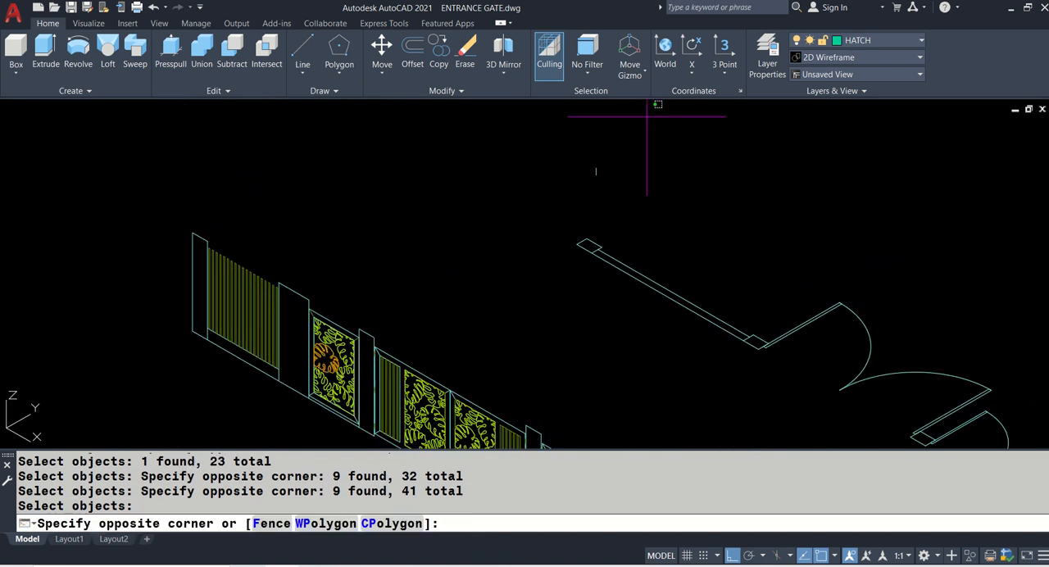
{"action": "type", "text": "E"}
{"action": "key", "text": "Return"}
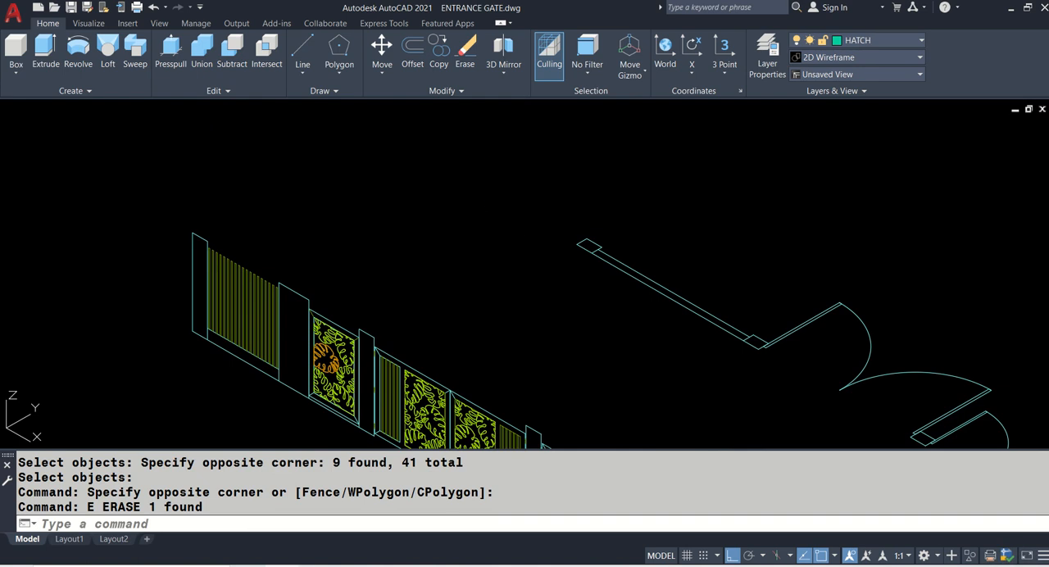
{"action": "key", "text": "ctrl+s"}
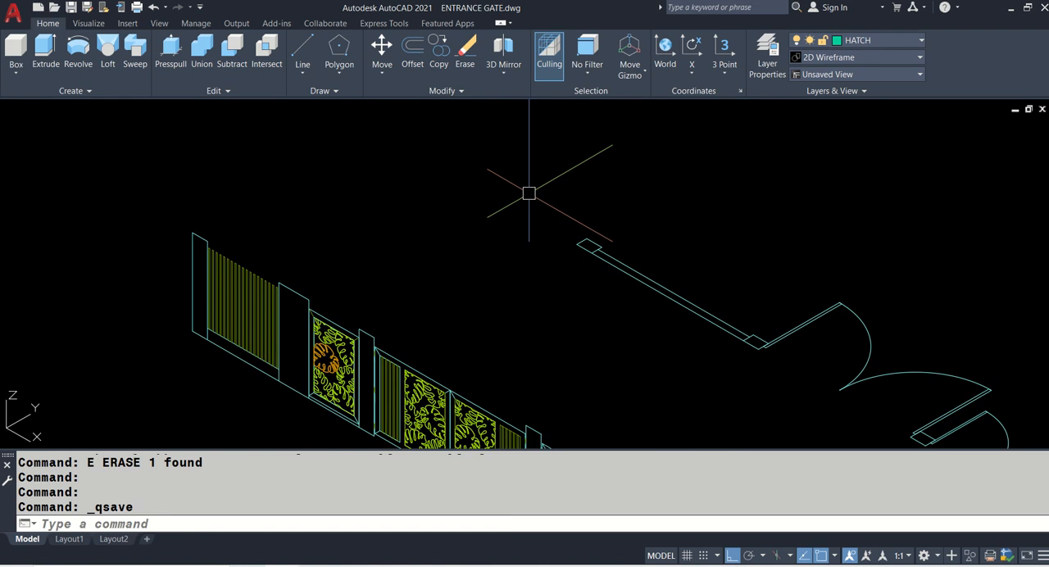
- Select the five rectangular pillar outlines along the entrance gate plan
{"action": "mouse_move", "coordinate": [585, 241]}
{"action": "middle_mouse_down"}
{"action": "mouse_move", "coordinate": [574, 228]}
{"action": "mouse_move", "coordinate": [351, 205]}
{"action": "middle_mouse_up"}
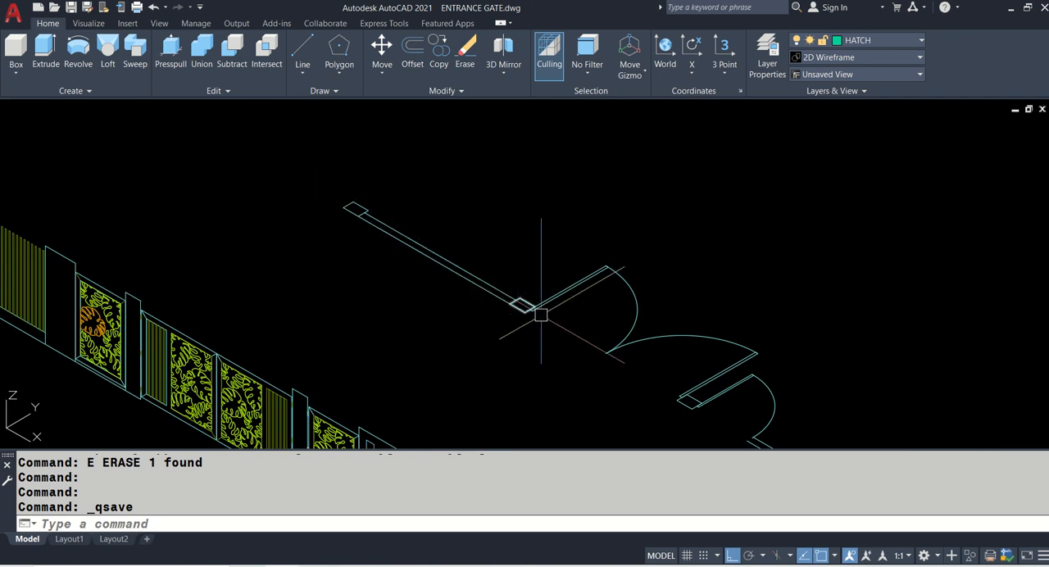
{"action": "mouse_move", "coordinate": [534, 307]}
{"action": "middle_mouse_down"}
{"action": "mouse_move", "coordinate": [537, 222]}
{"action": "mouse_move", "coordinate": [523, 199]}
{"action": "middle_mouse_up"}
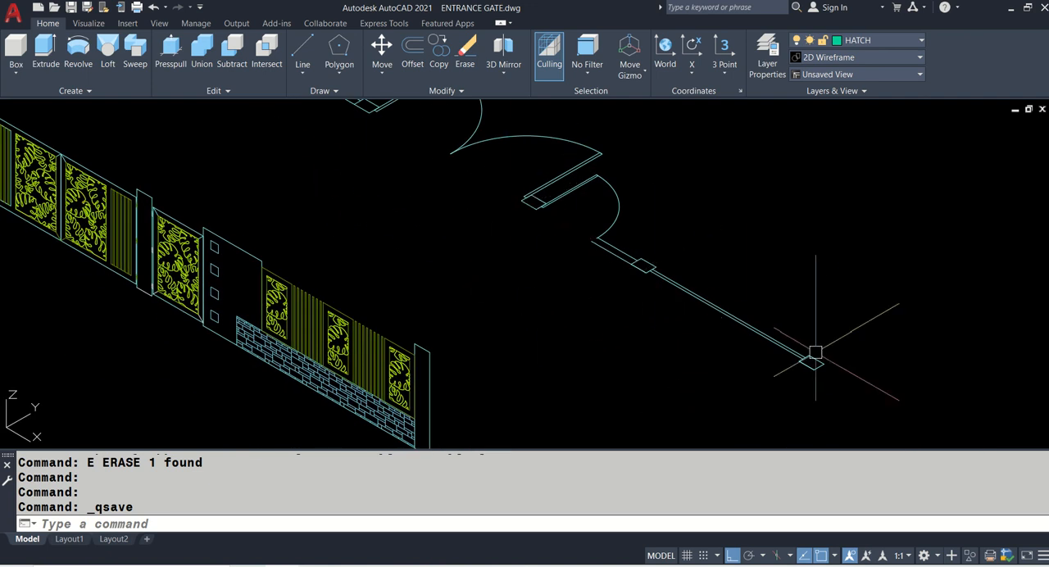
{"action": "scroll", "coordinate": [723, 332], "scroll_direction": "down", "scroll_amount": 2}
{"action": "middle_click_drag", "start_coordinate": [366, 183], "coordinate": [366, 185]}
{"action": "scroll", "coordinate": [387, 180], "scroll_direction": "up", "scroll_amount": 2}
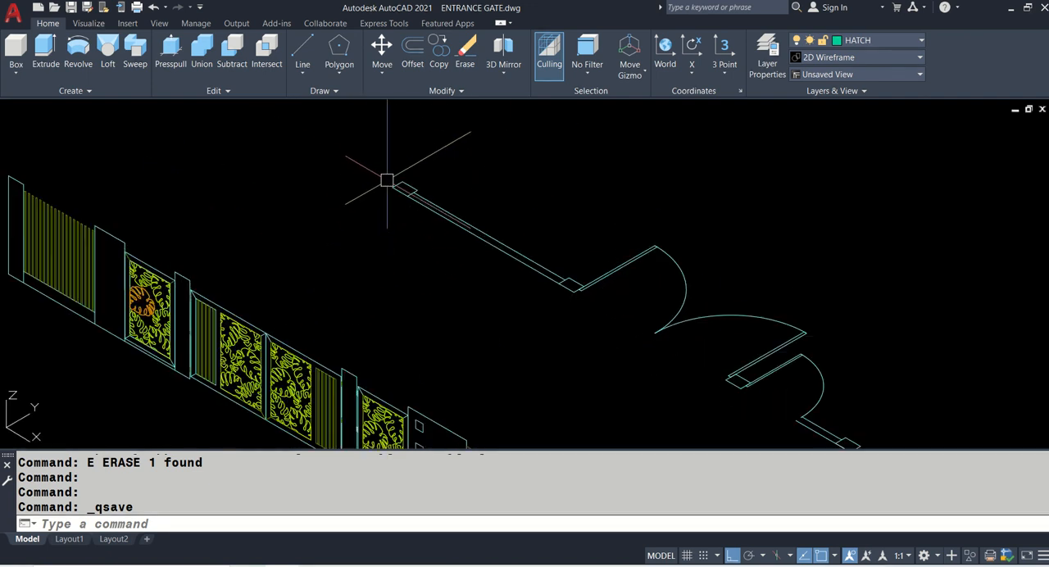
{"action": "left_click", "coordinate": [390, 178]}
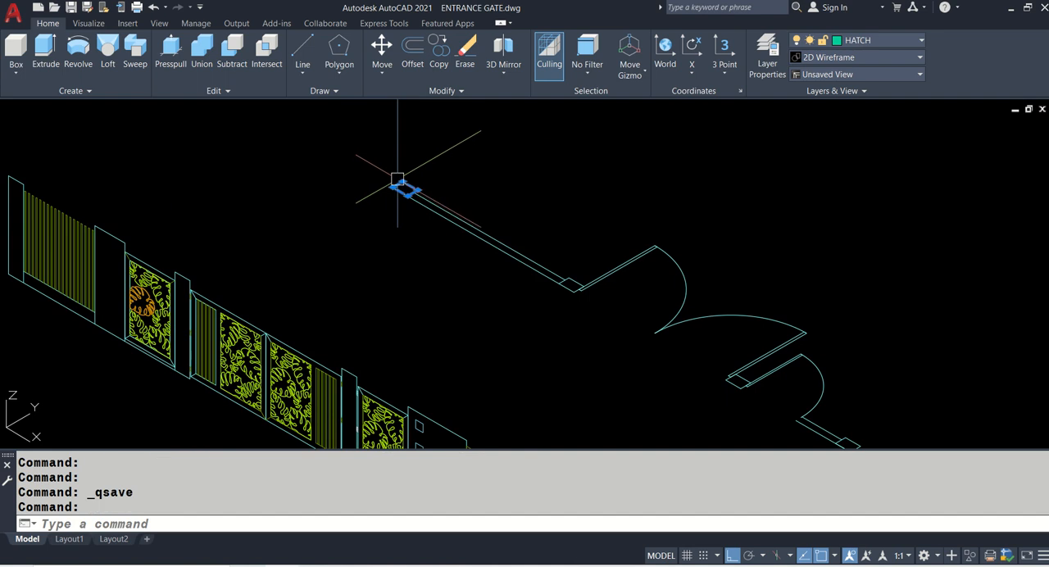
{"action": "middle_click_drag", "start_coordinate": [655, 320], "coordinate": [481, 213]}
{"action": "left_click", "coordinate": [557, 279]}
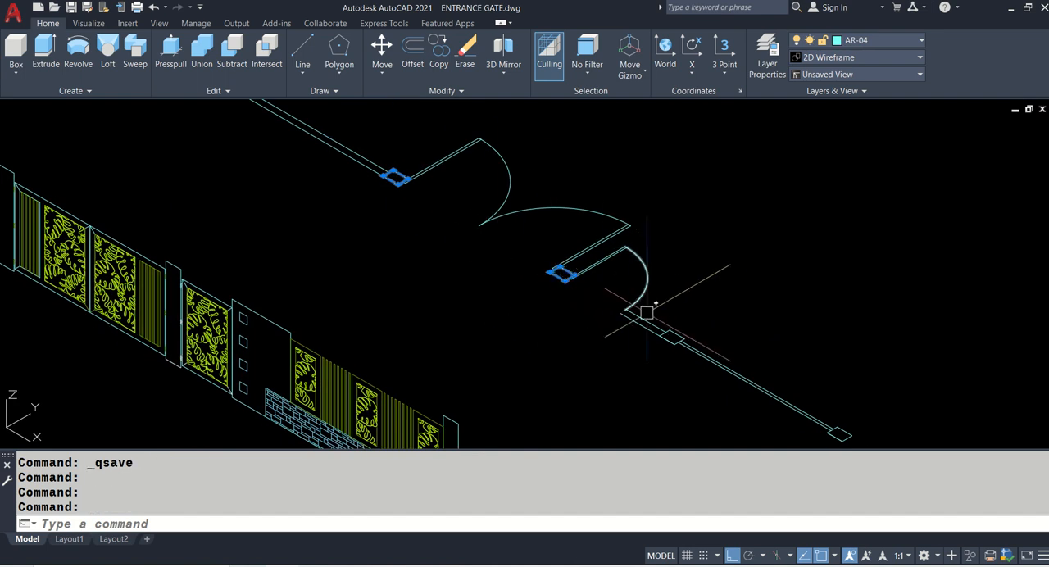
{"action": "left_click", "coordinate": [672, 337]}
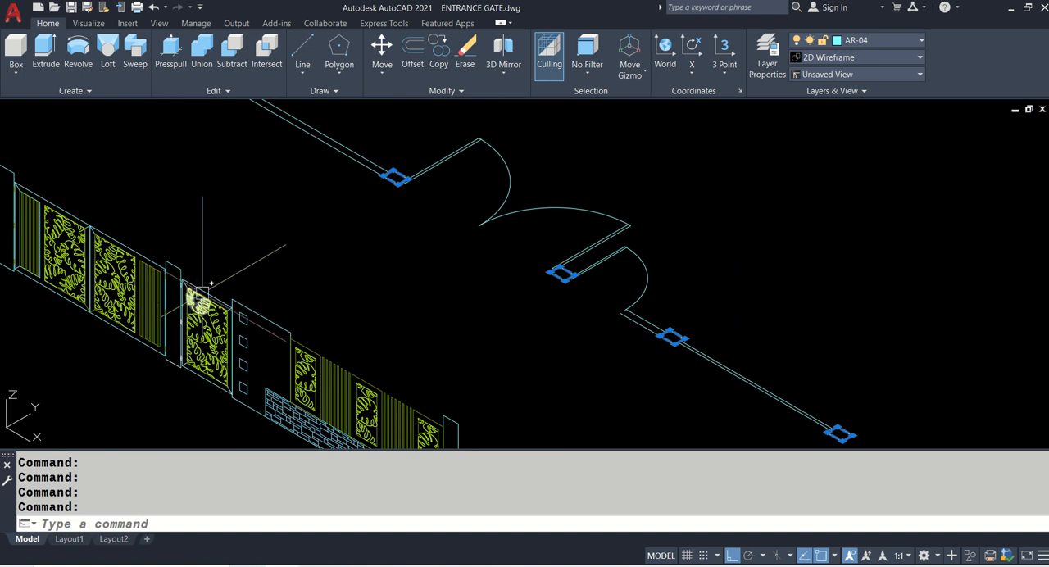
- Check the pillar height in the reference image and extrude the five selected pillar outlines to 1.8
{"action": "left_click", "coordinate": [369, 566]}
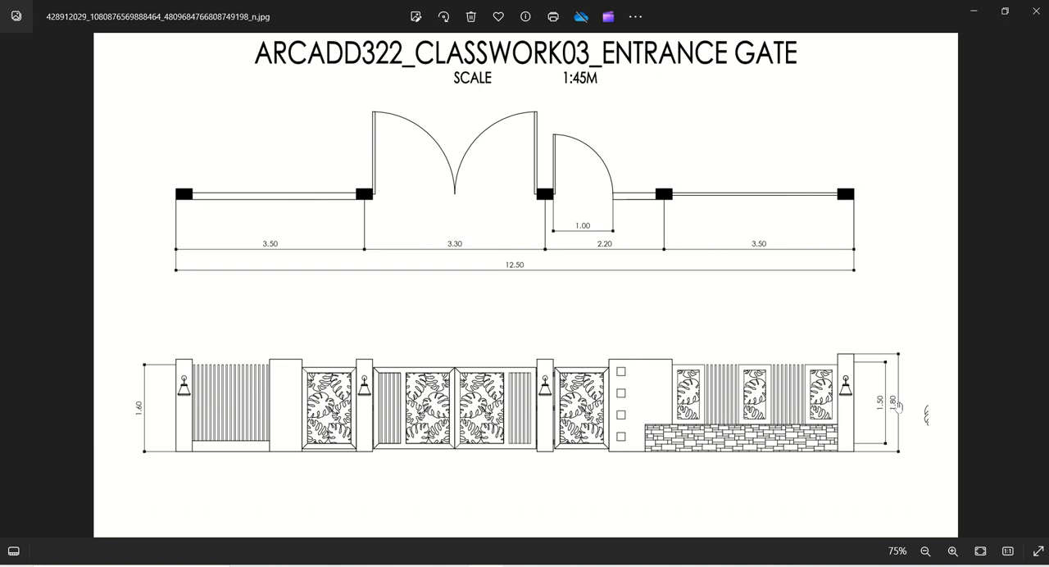
{"action": "key", "text": "alt+Tab"}
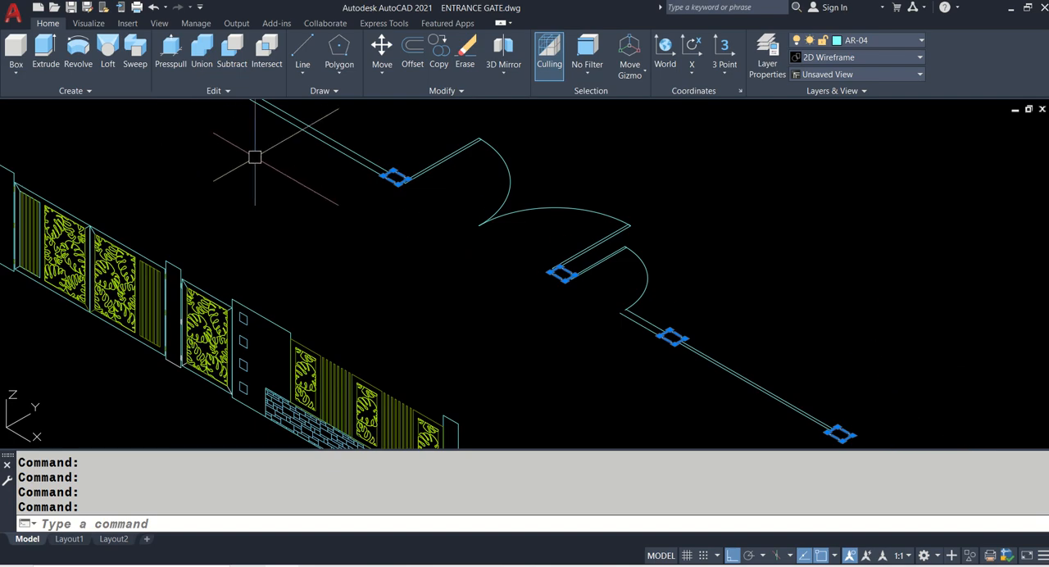
{"action": "middle_click_drag", "start_coordinate": [255, 156], "coordinate": [265, 241]}
{"action": "scroll", "coordinate": [262, 237], "scroll_direction": "down", "scroll_amount": 3}
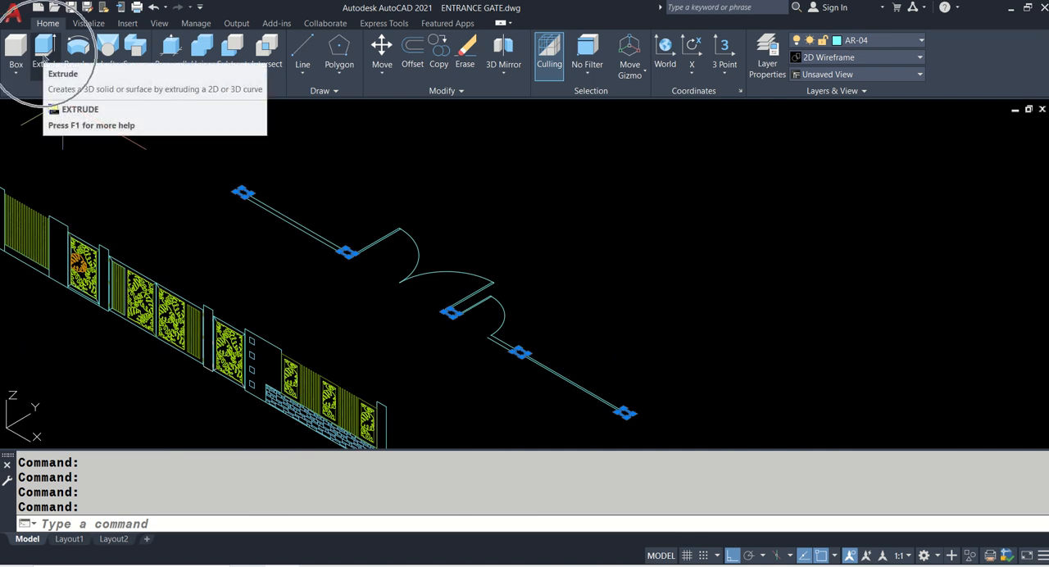
{"action": "left_click", "coordinate": [117, 528]}
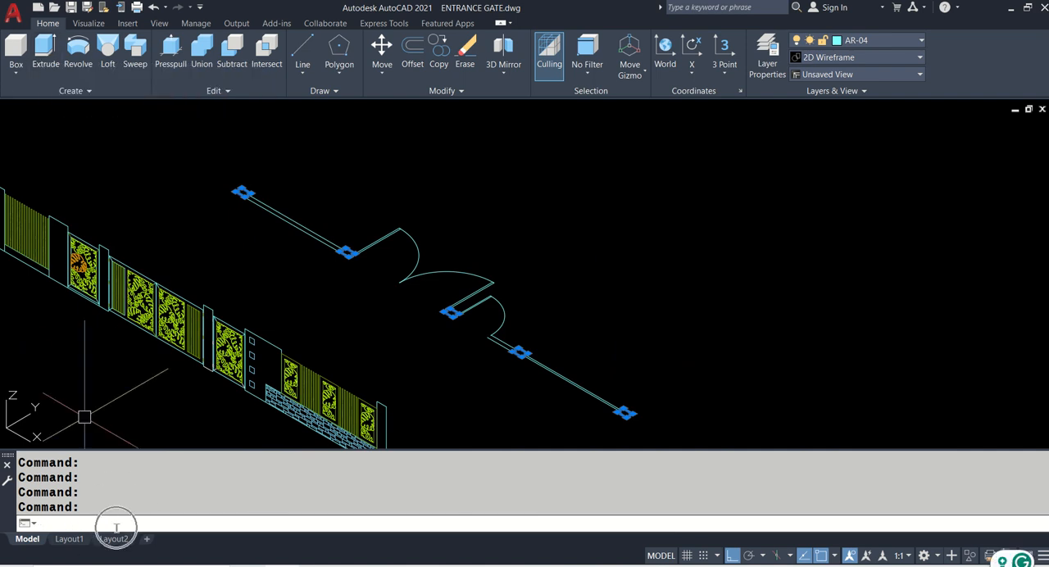
{"action": "type", "text": "EXT"}
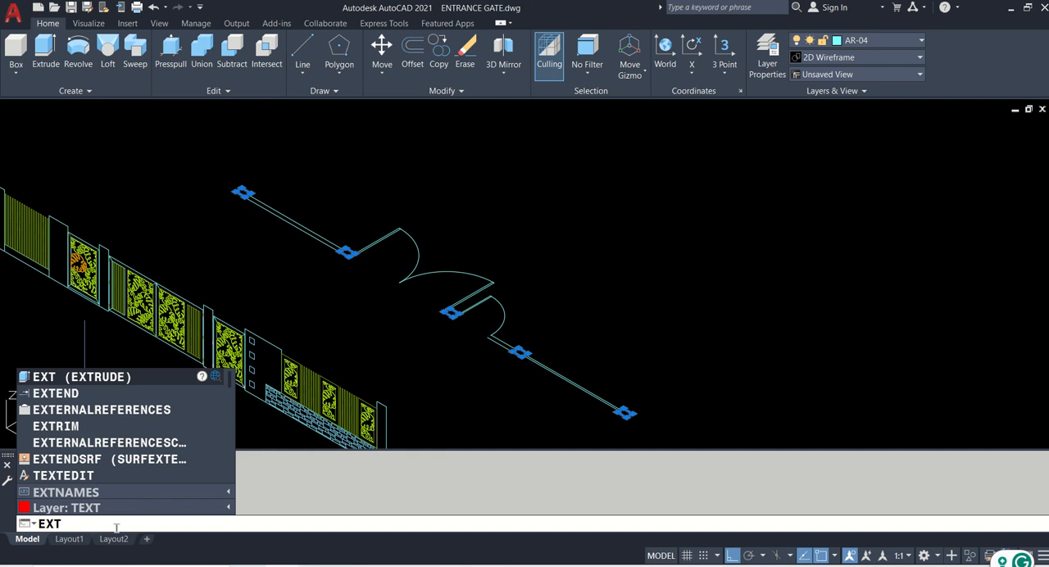
{"action": "key", "text": "Return"}
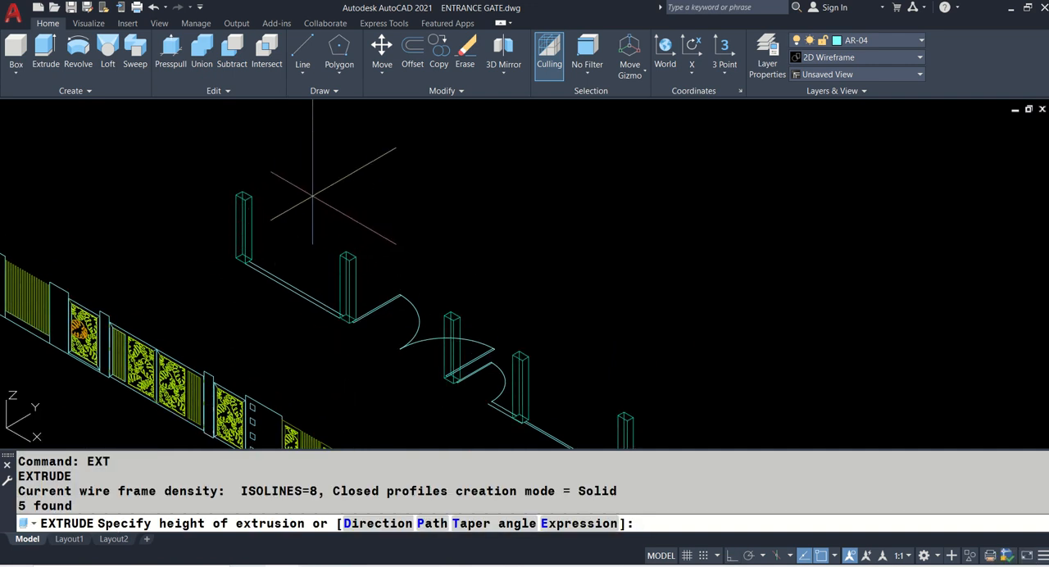
{"action": "key", "text": "Return"}
{"action": "key", "text": "F8"}
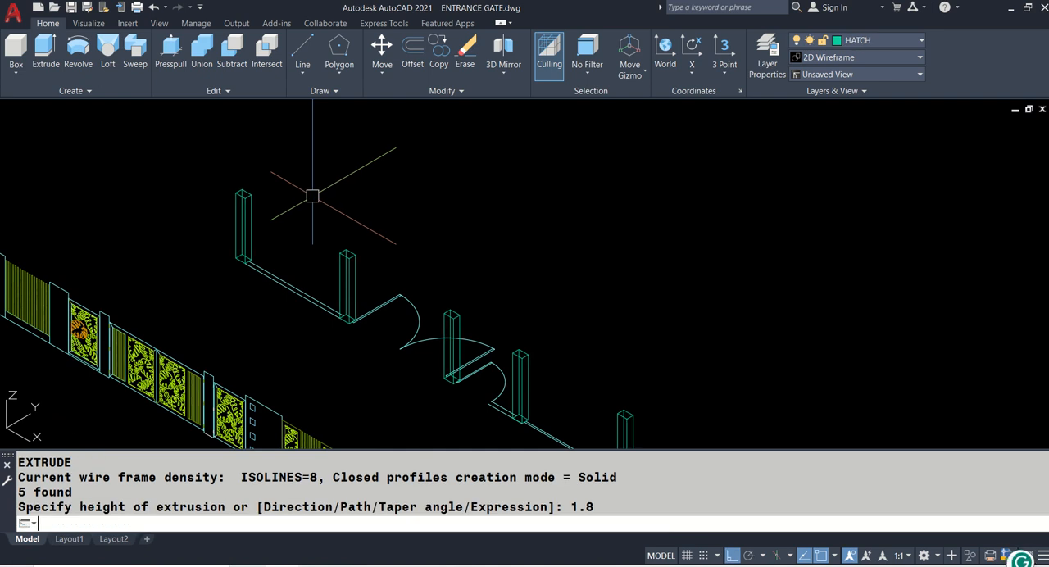
- Open the Materials Browser and set the viewport's visual style to Realistic
{"action": "scroll", "coordinate": [260, 195], "scroll_direction": "up", "scroll_amount": 2}
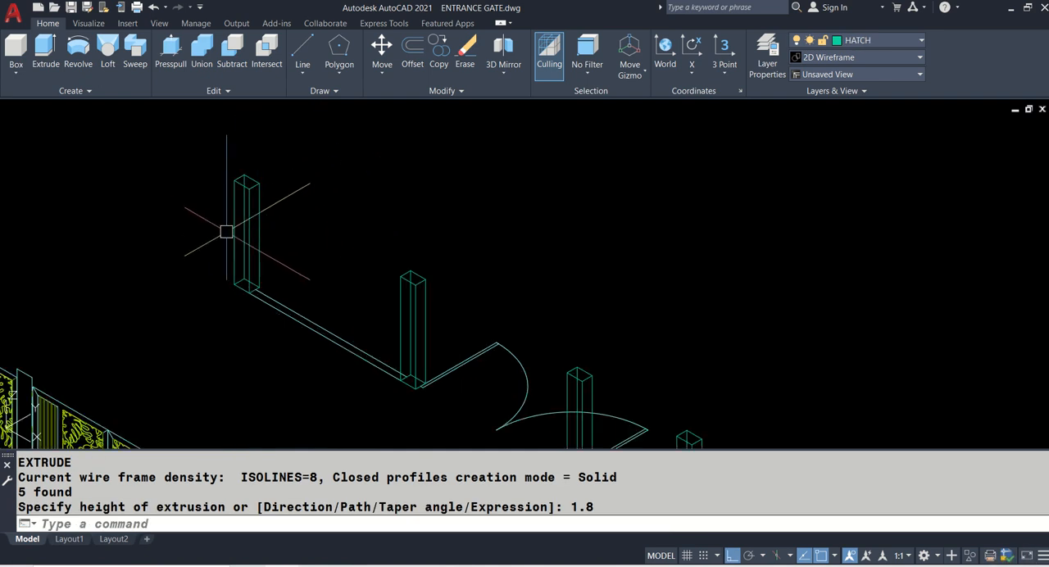
{"action": "type", "text": "MAT"}
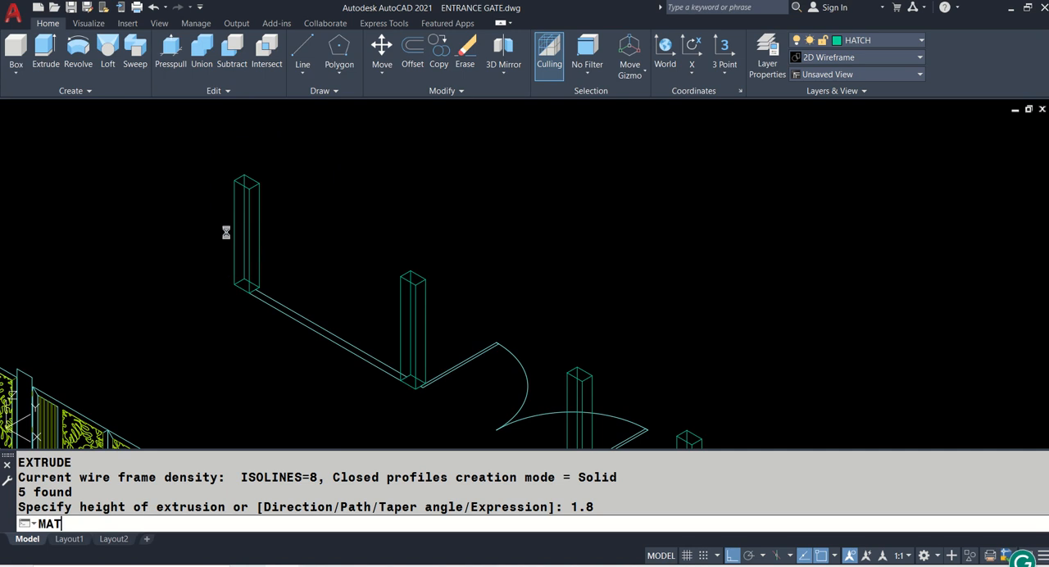
{"action": "key", "text": "Return"}
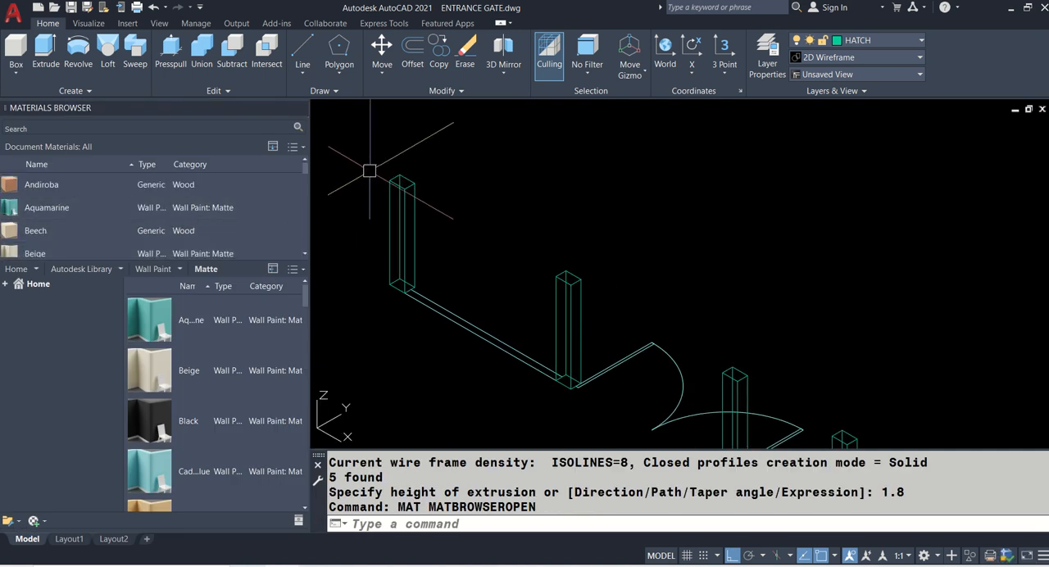
{"action": "left_click", "coordinate": [402, 117]}
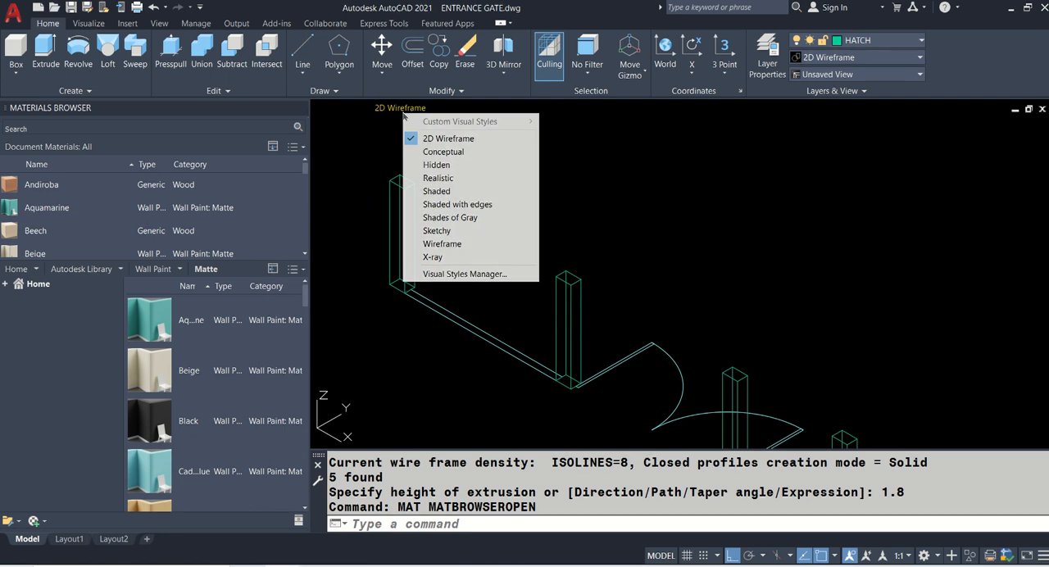
{"action": "left_click", "coordinate": [451, 178]}
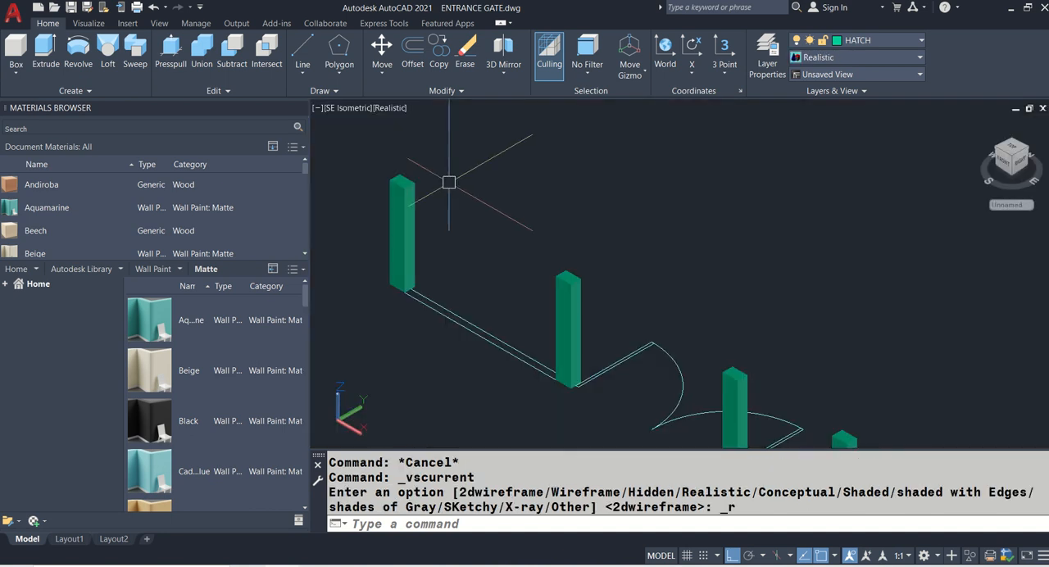
- Select all five extruded pillars along the entrance gate plan
{"action": "left_click", "coordinate": [413, 210]}
{"action": "left_click", "coordinate": [564, 296]}
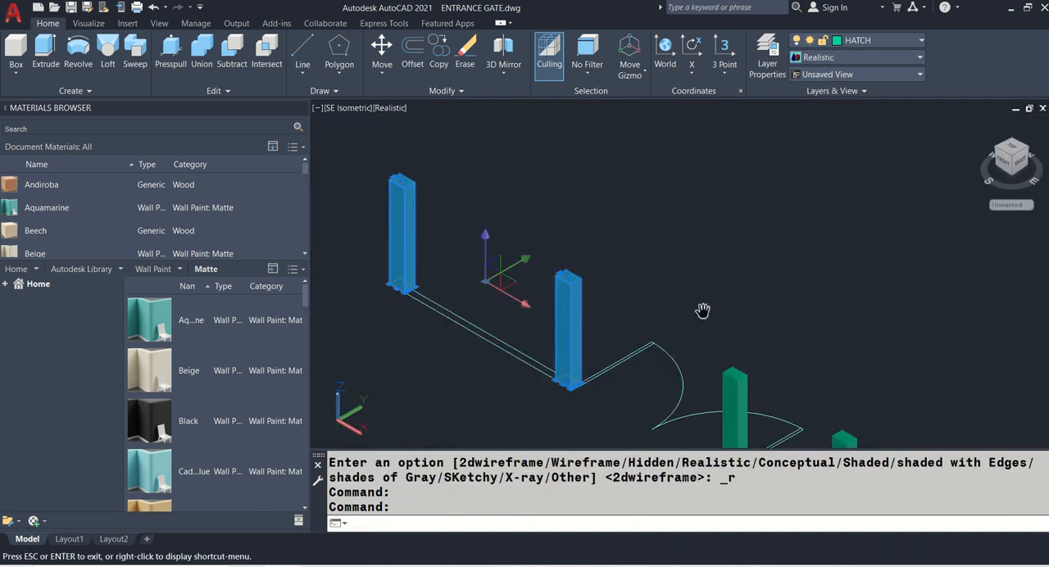
{"action": "middle_click_drag", "start_coordinate": [702, 308], "coordinate": [698, 201]}
{"action": "left_click", "coordinate": [687, 251]}
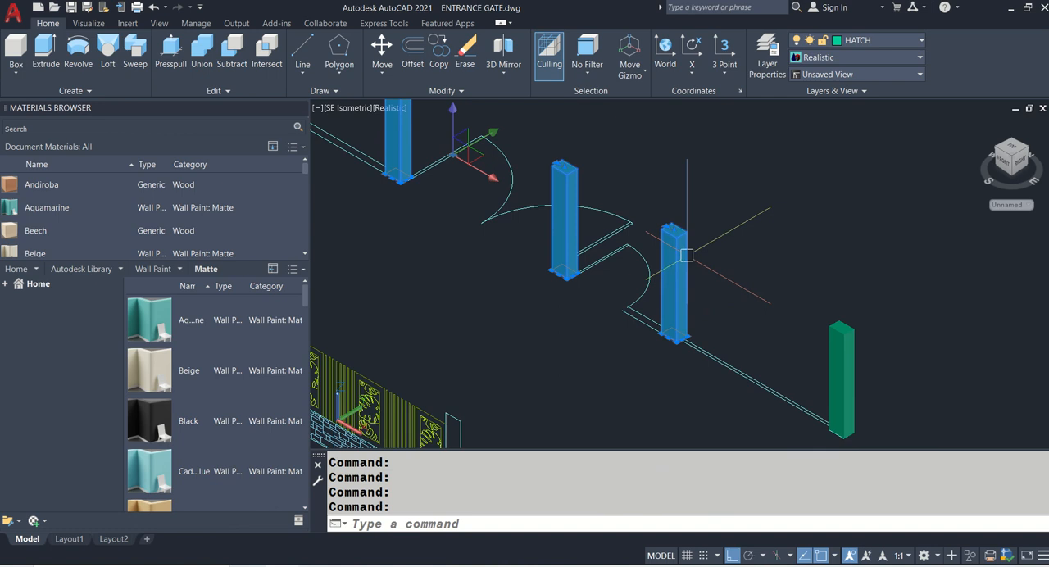
{"action": "left_click", "coordinate": [861, 359]}
{"action": "left_click", "coordinate": [825, 356]}
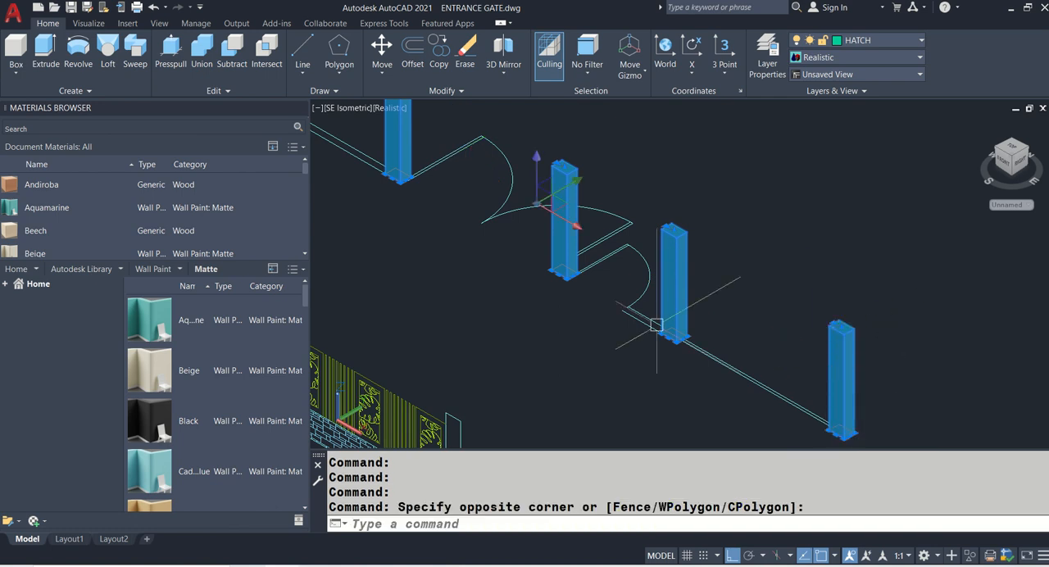
- Assign the Cool White matte wall paint from the Autodesk Library to the selected pillars
{"action": "left_click", "coordinate": [5, 284]}
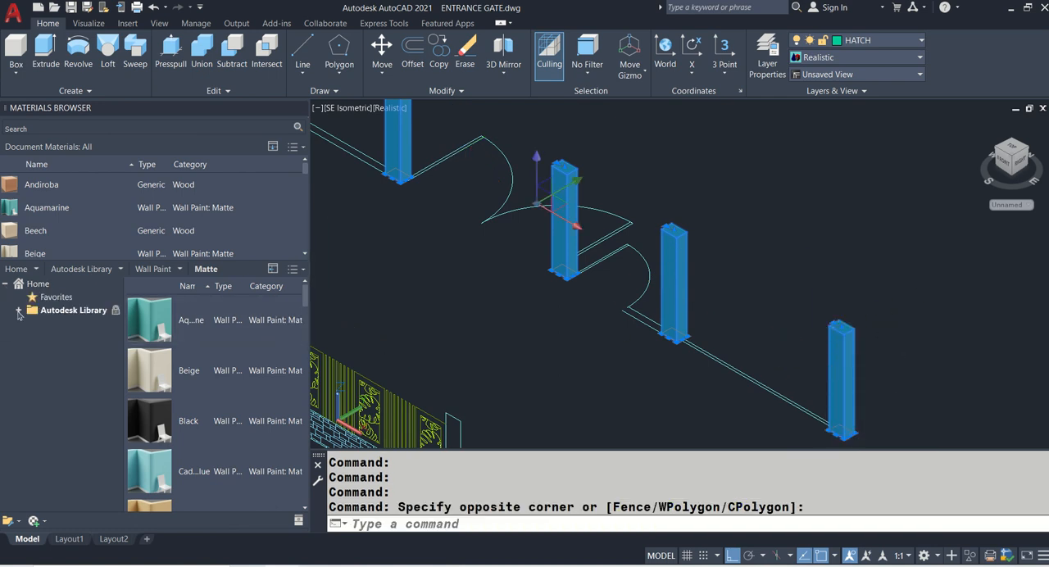
{"action": "left_click", "coordinate": [18, 311]}
{"action": "scroll", "coordinate": [49, 361], "scroll_direction": "down", "scroll_amount": 3}
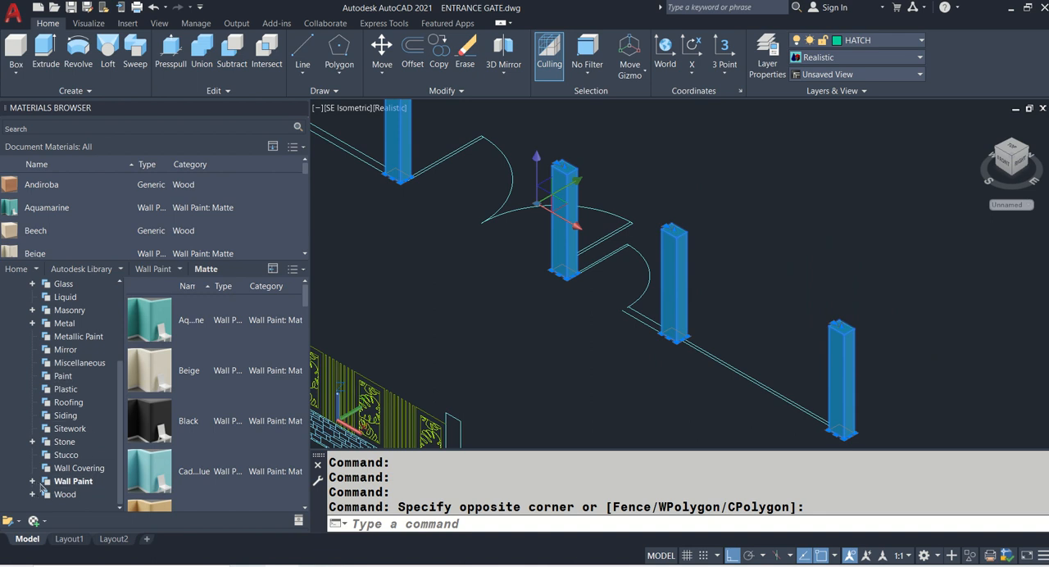
{"action": "left_click", "coordinate": [33, 482]}
{"action": "scroll", "coordinate": [58, 480], "scroll_direction": "down", "scroll_amount": 1}
{"action": "left_click", "coordinate": [79, 468]}
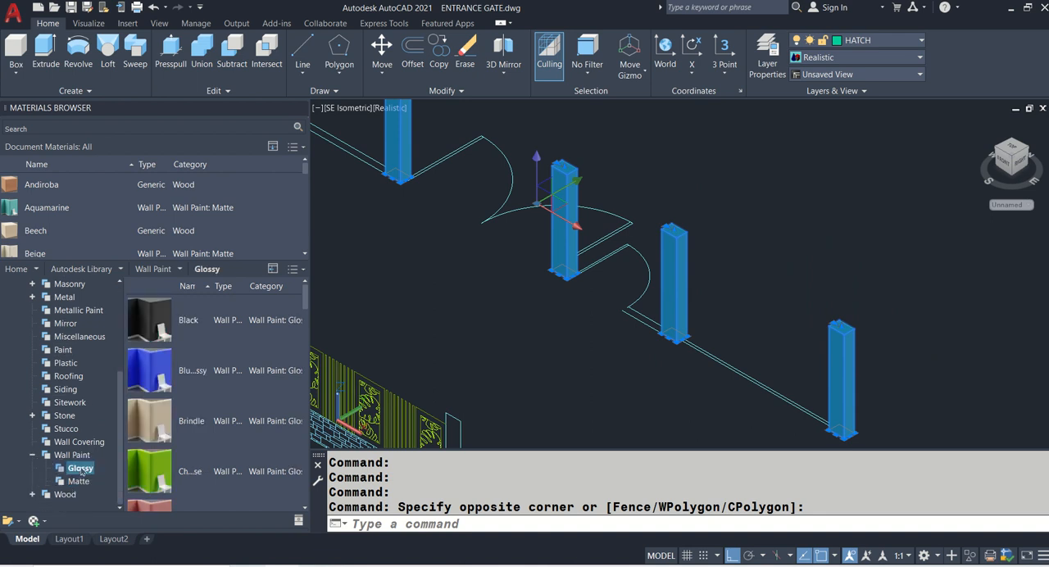
{"action": "left_click", "coordinate": [80, 482]}
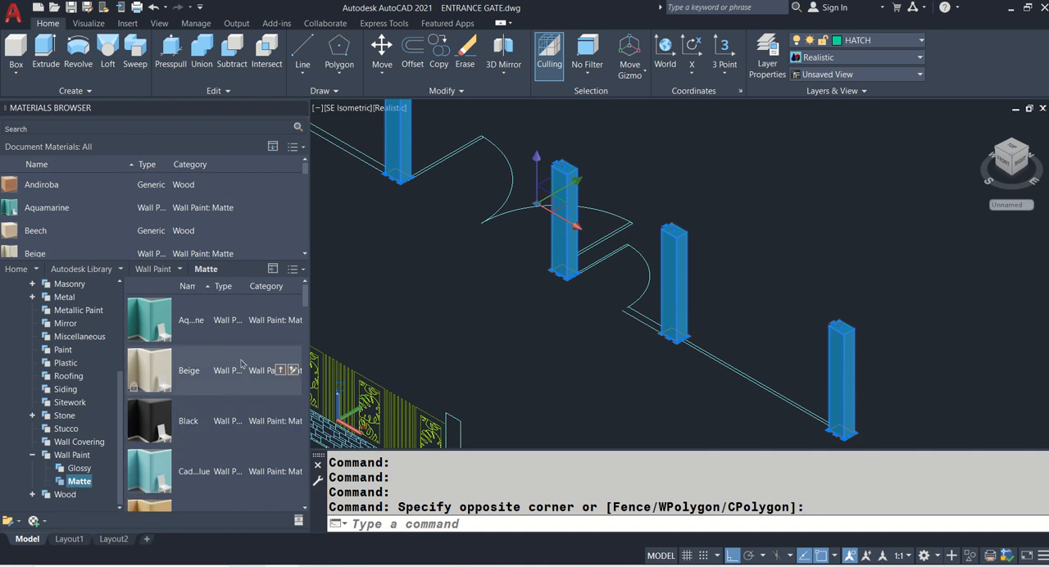
{"action": "scroll", "coordinate": [242, 364], "scroll_direction": "down", "scroll_amount": 3}
{"action": "scroll", "coordinate": [242, 365], "scroll_direction": "down", "scroll_amount": 2}
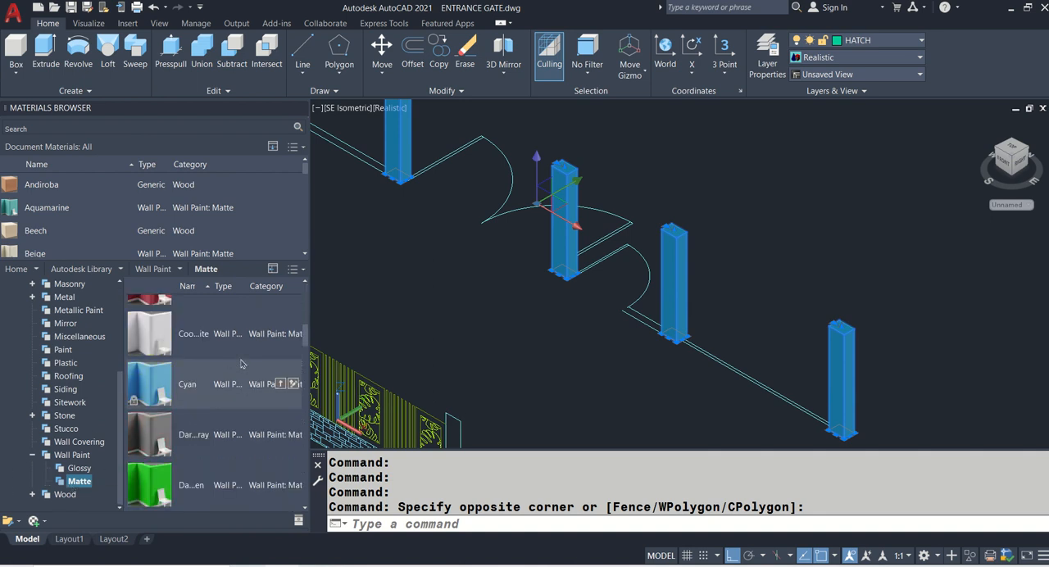
{"action": "left_click", "coordinate": [281, 334]}
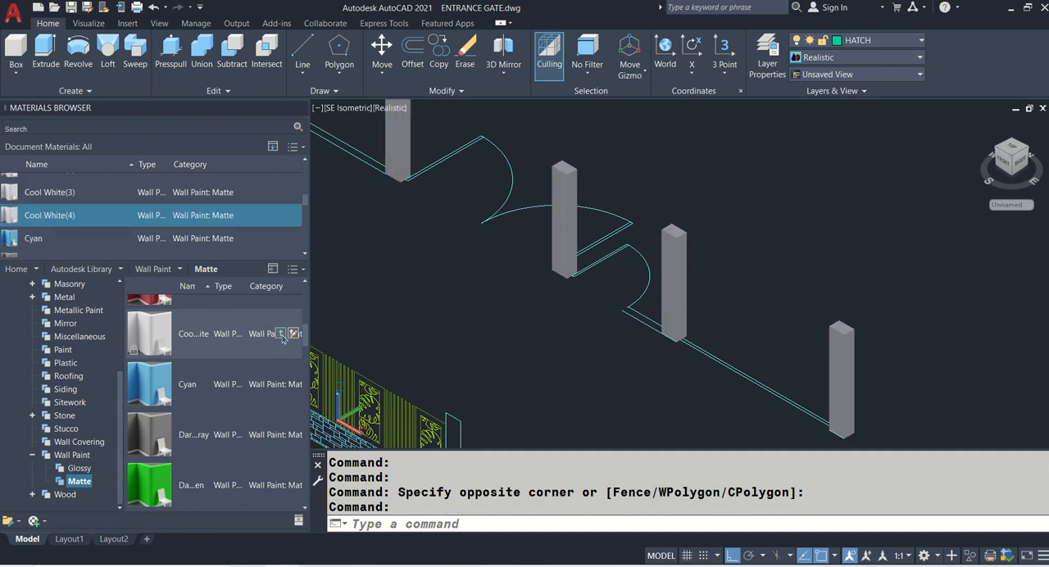
- Inspect the painted pillars and close the Materials Browser
{"action": "scroll", "coordinate": [582, 232], "scroll_direction": "down", "scroll_amount": 2}
{"action": "middle_click_drag", "start_coordinate": [648, 279], "coordinate": [719, 407]}
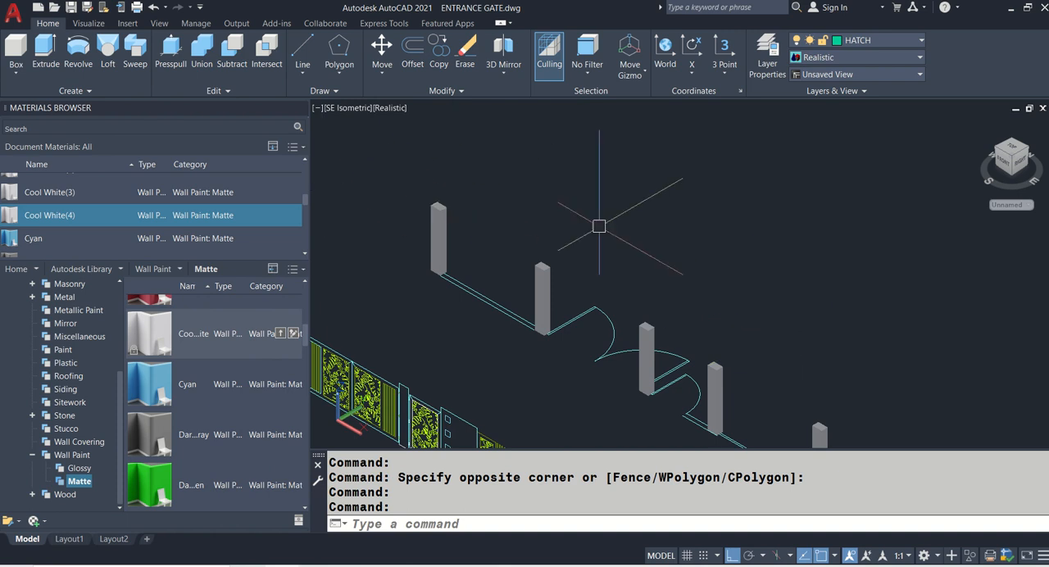
{"action": "middle_click_drag", "start_coordinate": [599, 228], "coordinate": [515, 106]}
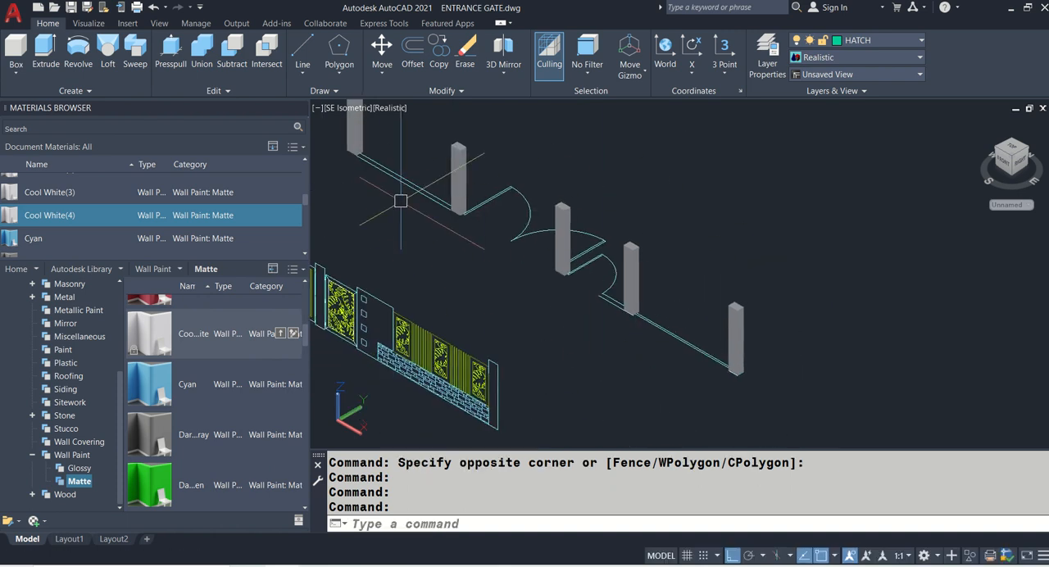
{"action": "middle_click_drag", "start_coordinate": [418, 219], "coordinate": [576, 357]}
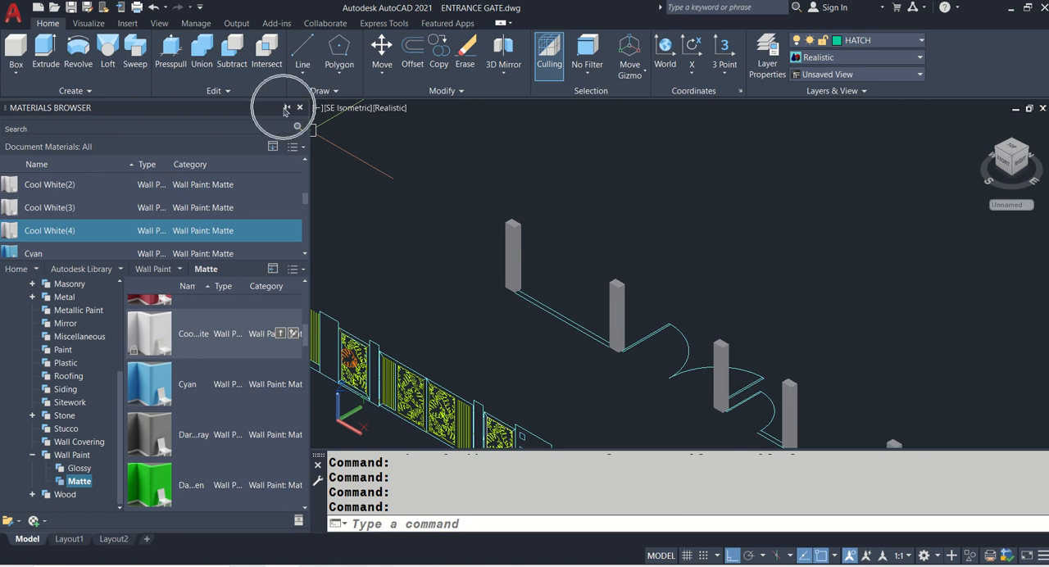
{"action": "left_click", "coordinate": [288, 109]}
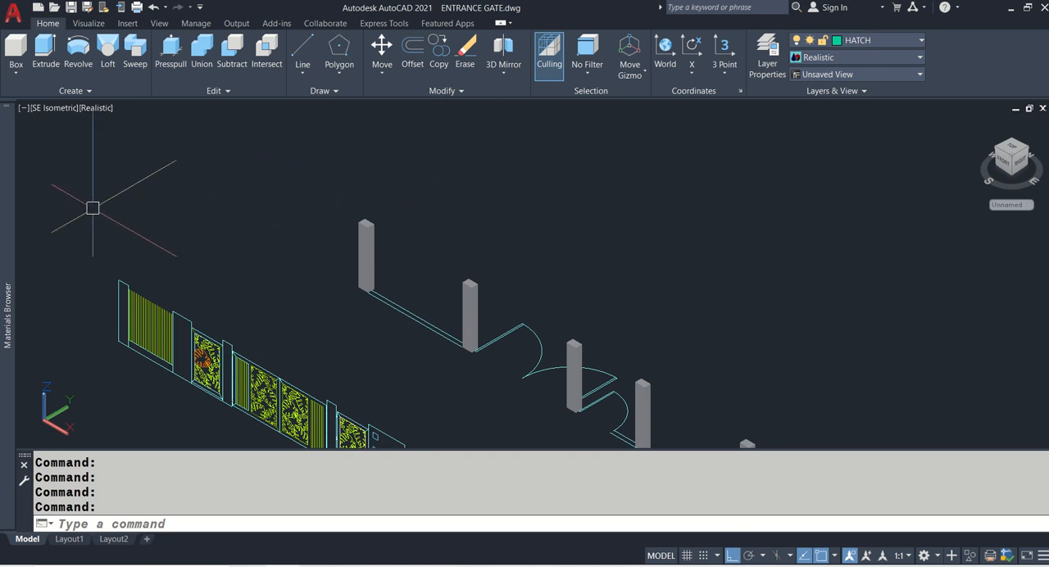
{"action": "mouse_move", "coordinate": [8, 249]}
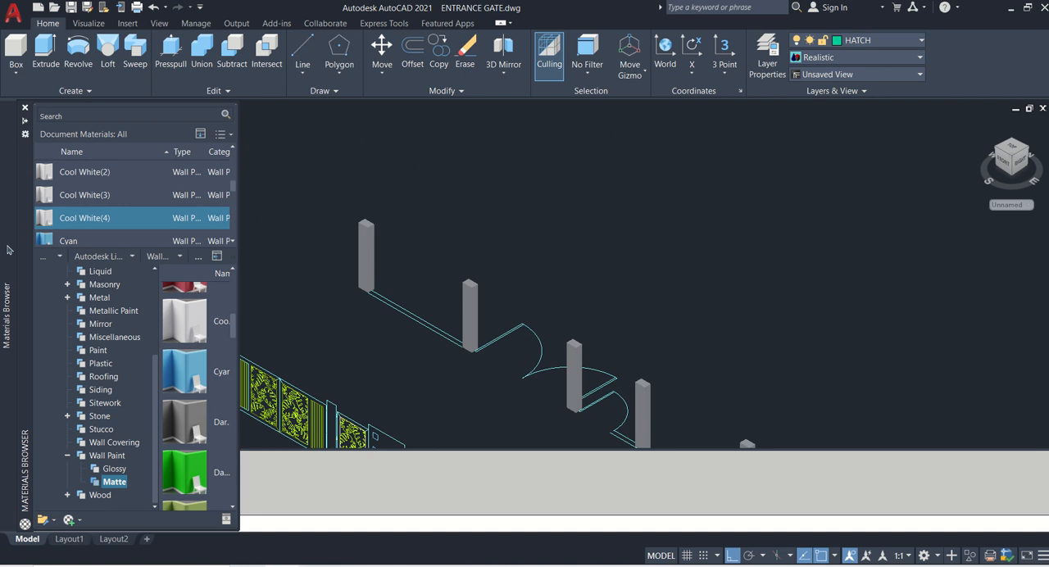
{"action": "left_click", "coordinate": [25, 109]}
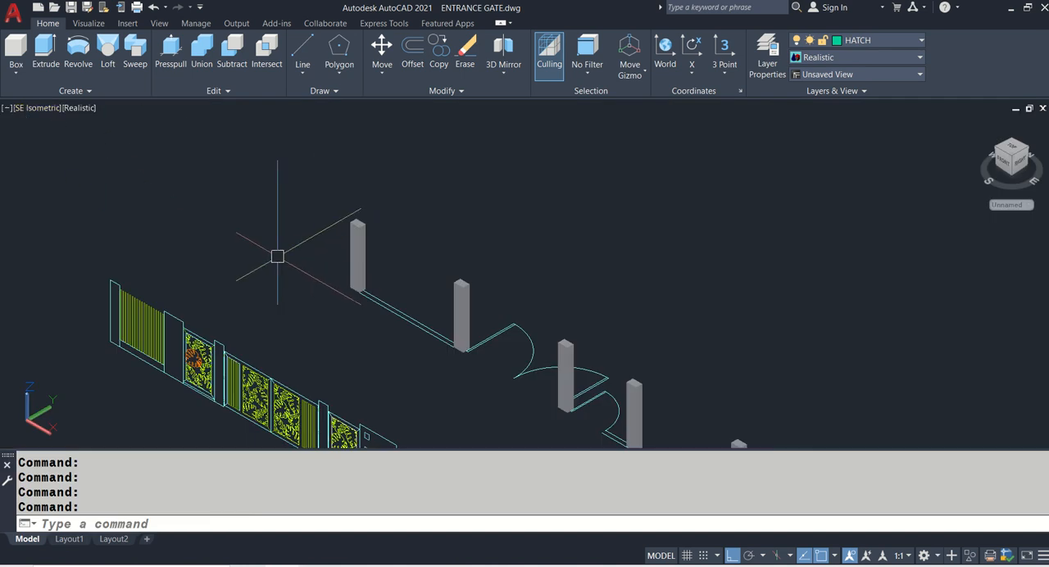
- Measure the height of the base wall beneath the vertical slats in the elevation's first bay
{"action": "scroll", "coordinate": [382, 303], "scroll_direction": "up", "scroll_amount": 5}
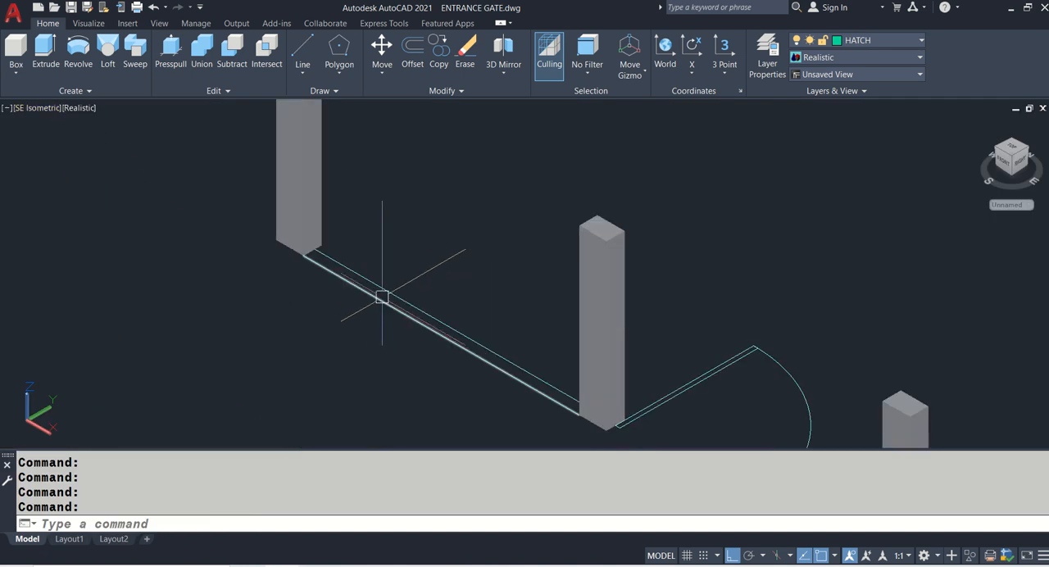
{"action": "scroll", "coordinate": [382, 297], "scroll_direction": "down", "scroll_amount": 5}
{"action": "middle_click_drag", "start_coordinate": [382, 297], "coordinate": [411, 293]}
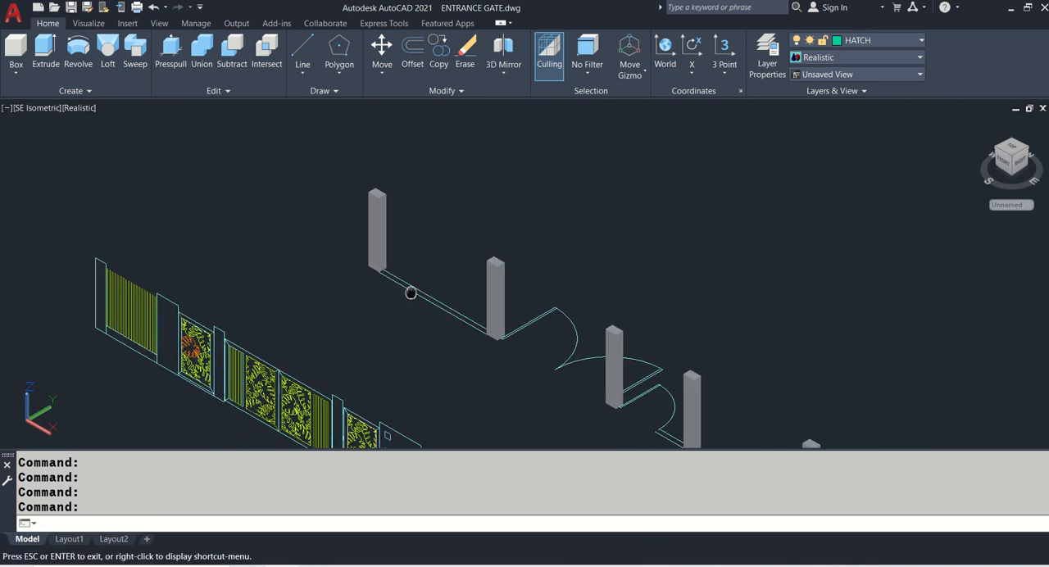
{"action": "scroll", "coordinate": [208, 328], "scroll_direction": "up", "scroll_amount": 2}
{"action": "scroll", "coordinate": [185, 320], "scroll_direction": "up", "scroll_amount": 3}
{"action": "type", "text": "DI"}
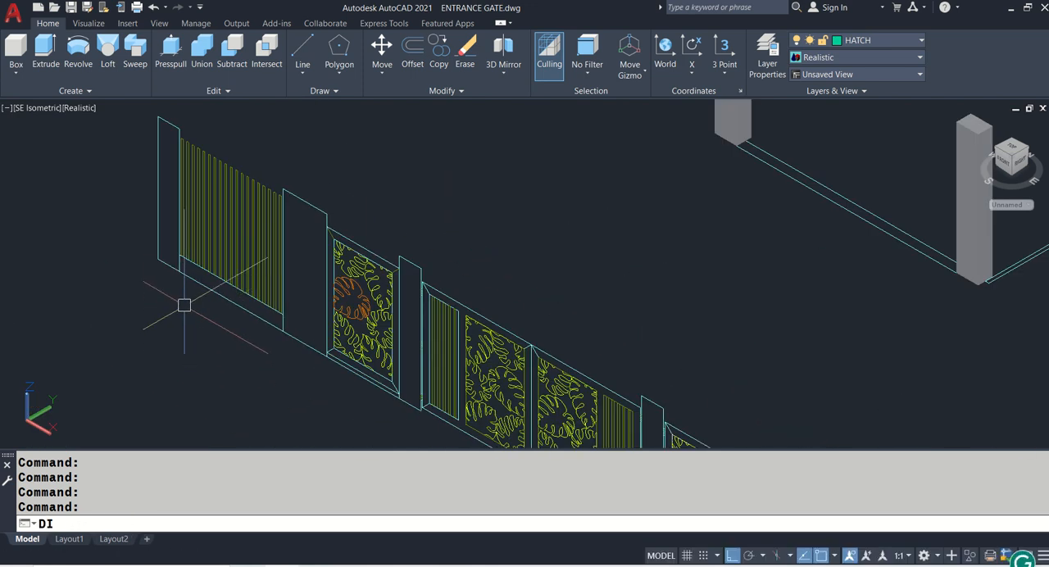
{"action": "key", "text": "Return"}
{"action": "scroll", "coordinate": [185, 305], "scroll_direction": "up", "scroll_amount": 3}
{"action": "left_click", "coordinate": [179, 270]}
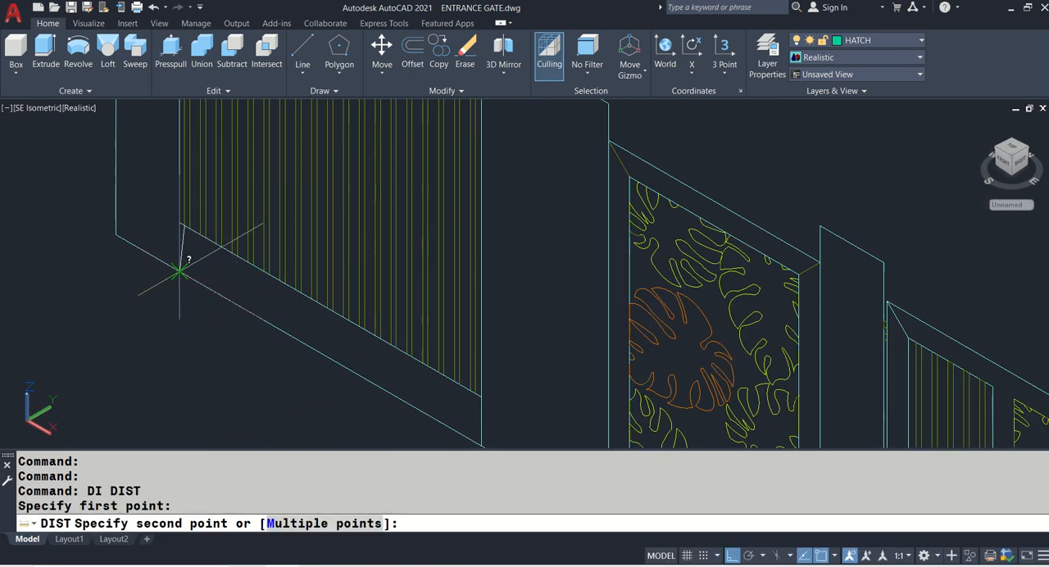
{"action": "left_click", "coordinate": [182, 288]}
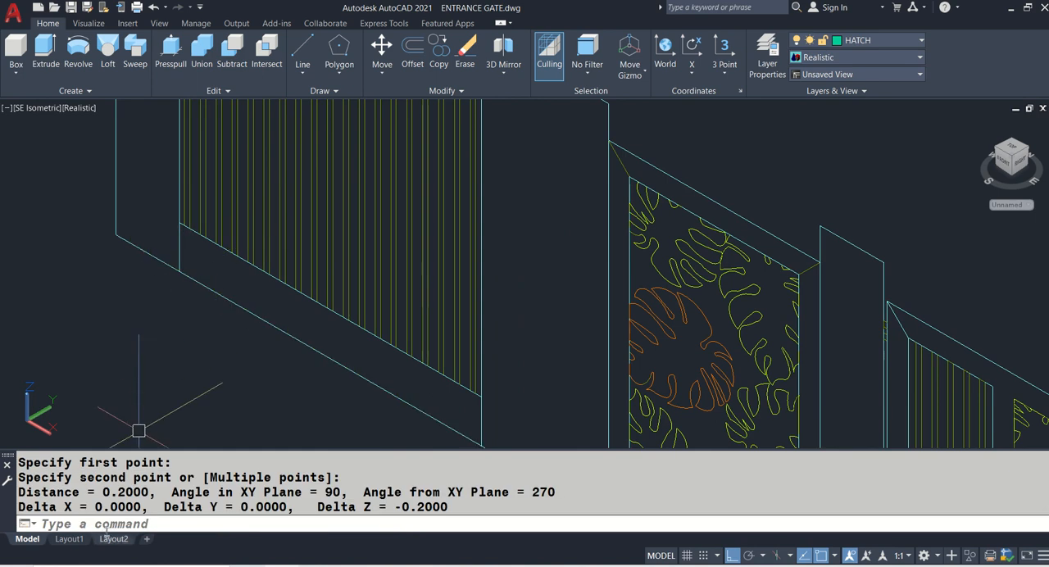
{"action": "left_click_drag", "start_coordinate": [95, 479], "coordinate": [141, 492]}
{"action": "scroll", "coordinate": [511, 199], "scroll_direction": "down", "scroll_amount": 6}
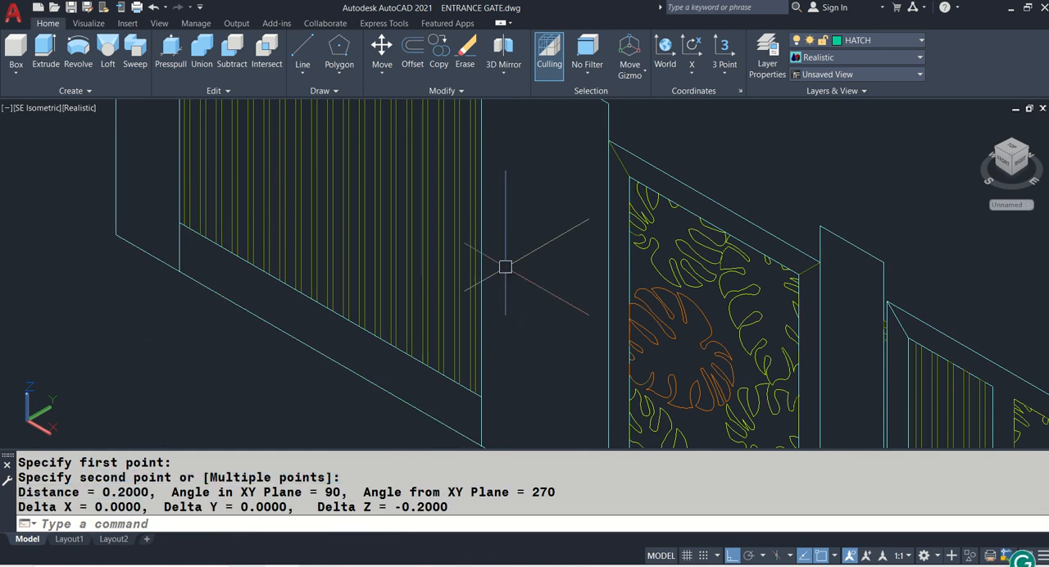
{"action": "scroll", "coordinate": [407, 284], "scroll_direction": "up", "scroll_amount": 5}
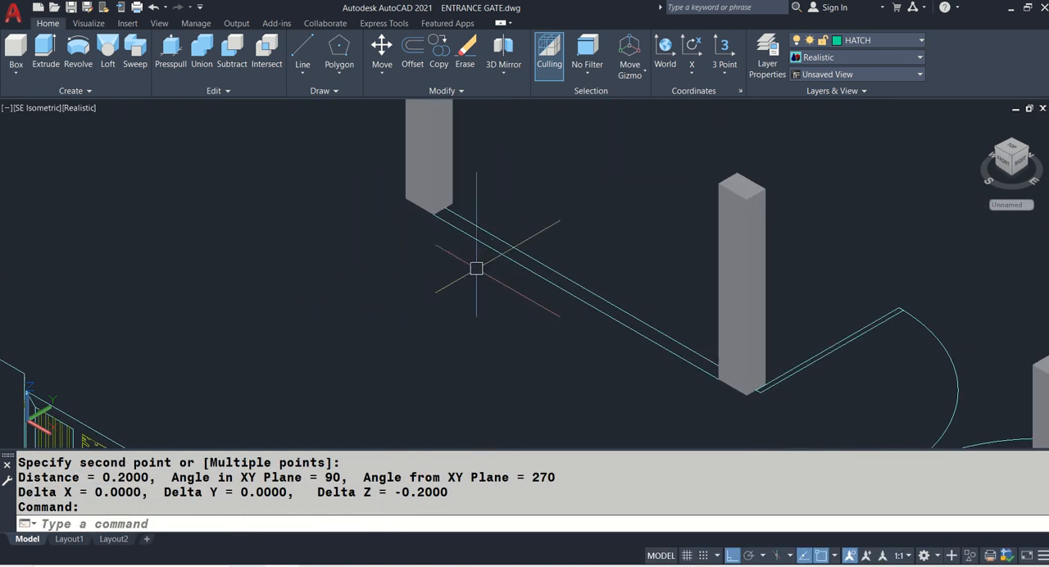
{"action": "left_click", "coordinate": [487, 249]}
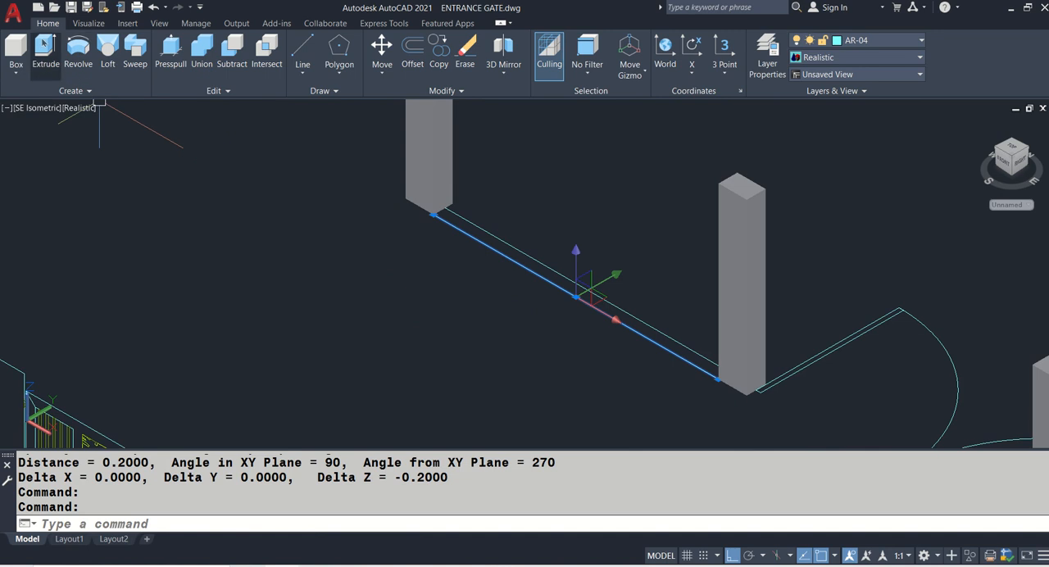
{"action": "key", "text": "Escape"}
{"action": "key", "text": "Escape"}
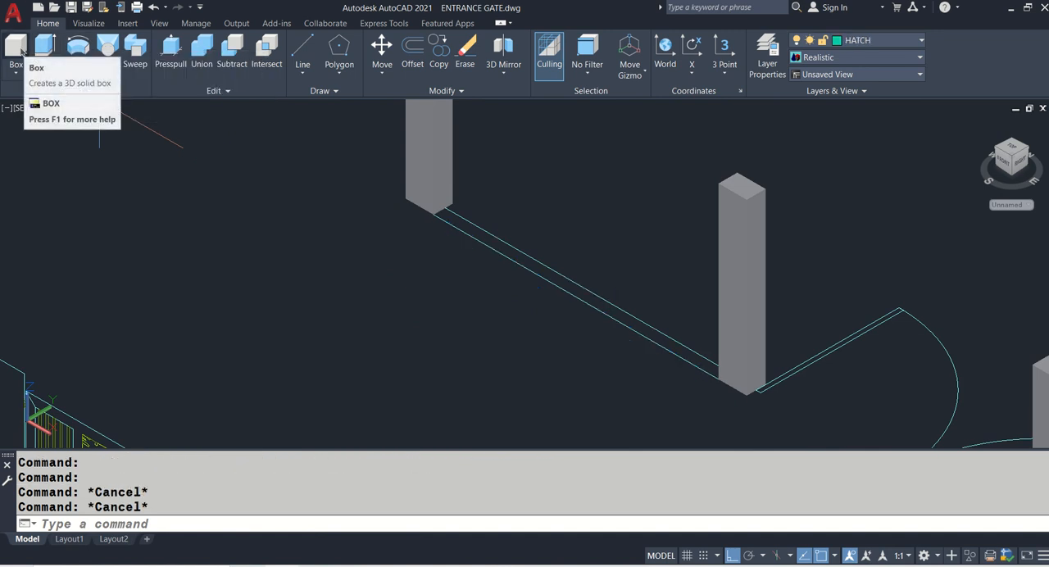
- Create a box with a height of 0.2 over the wall strip between the plan's first two pillars
{"action": "left_click", "coordinate": [18, 49]}
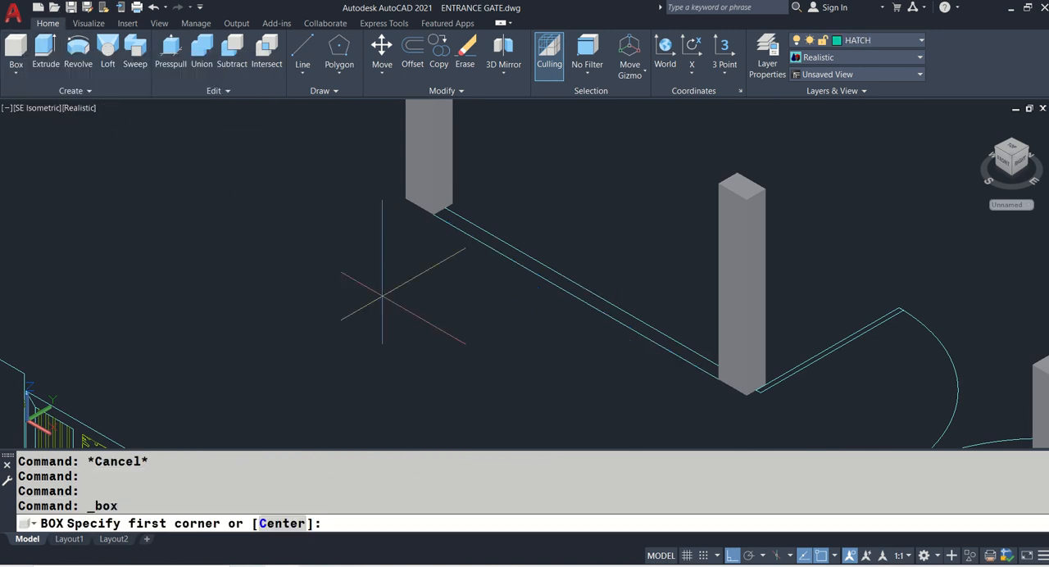
{"action": "scroll", "coordinate": [713, 373], "scroll_direction": "up", "scroll_amount": 3}
{"action": "left_click", "coordinate": [743, 359]}
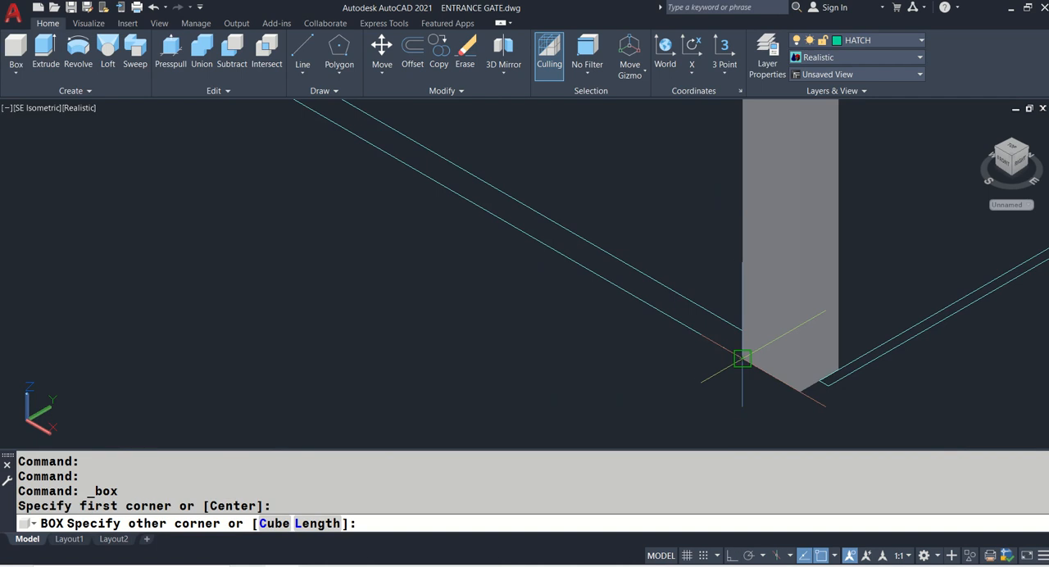
{"action": "scroll", "coordinate": [742, 359], "scroll_direction": "down", "scroll_amount": 5}
{"action": "scroll", "coordinate": [536, 211], "scroll_direction": "up", "scroll_amount": 3}
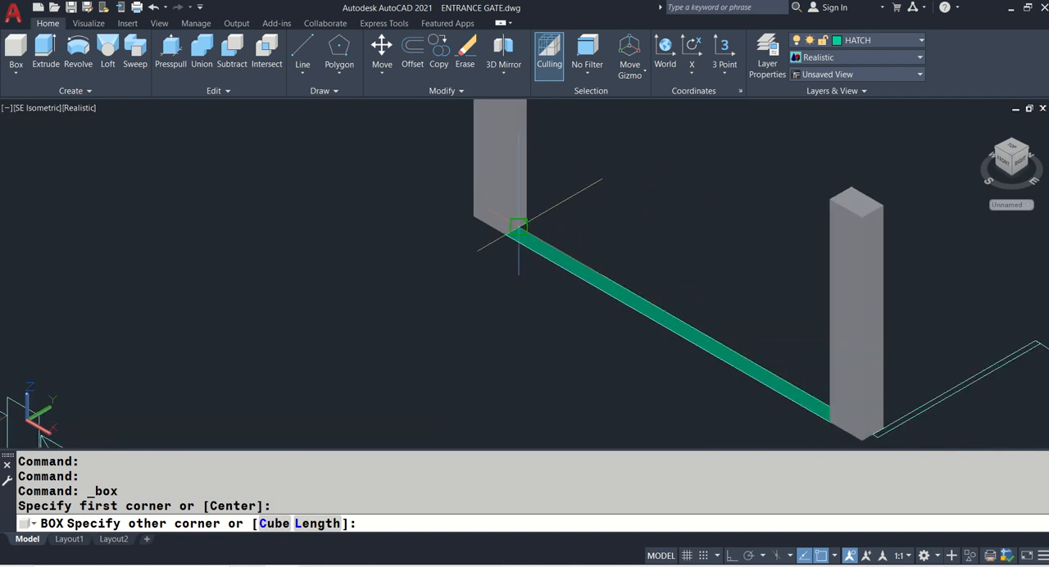
{"action": "left_click", "coordinate": [518, 227]}
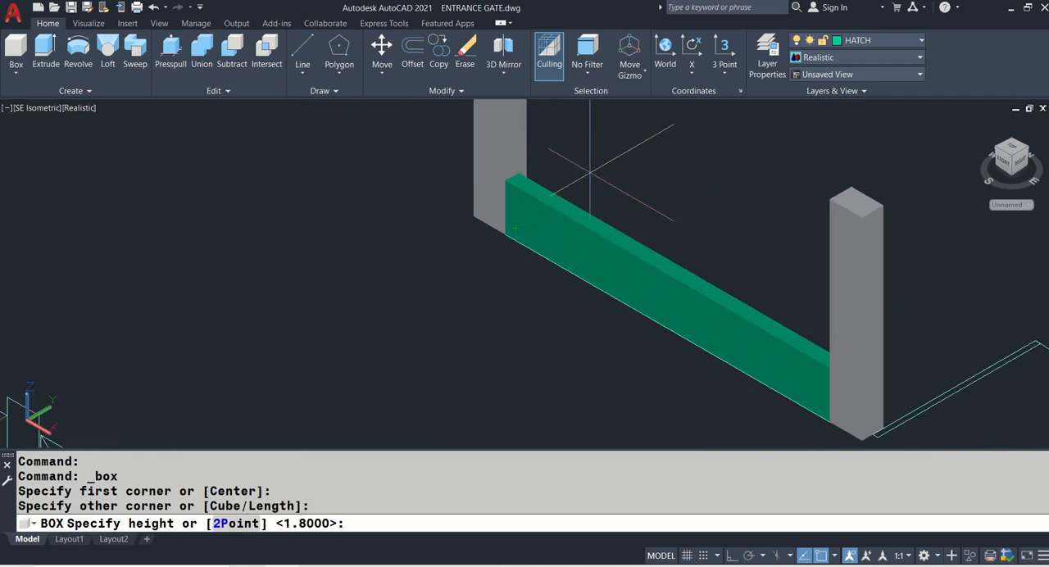
{"action": "type", "text": ".2"}
{"action": "key", "text": "Return"}
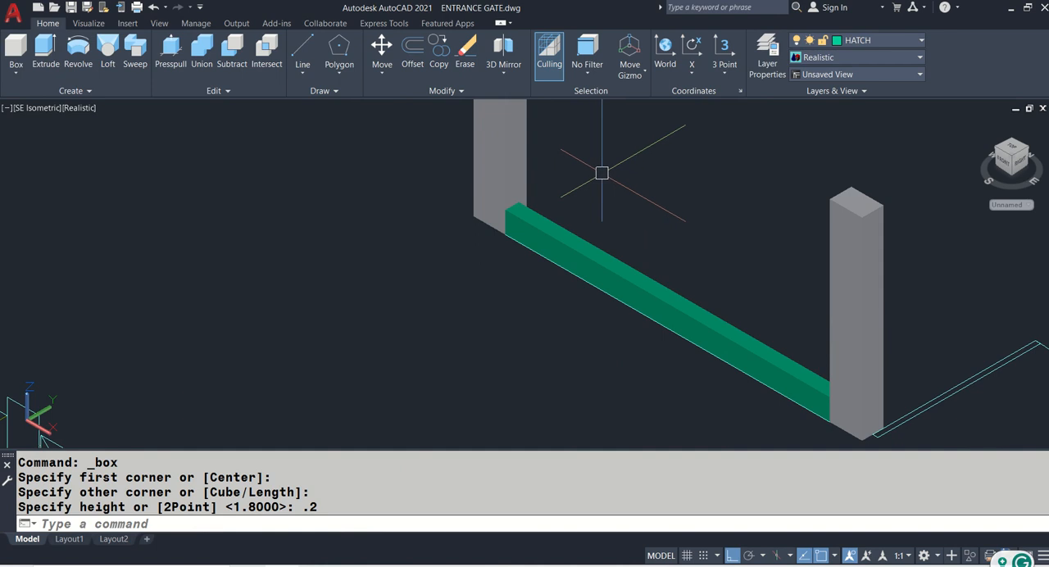
{"action": "scroll", "coordinate": [625, 174], "scroll_direction": "down", "scroll_amount": 4}
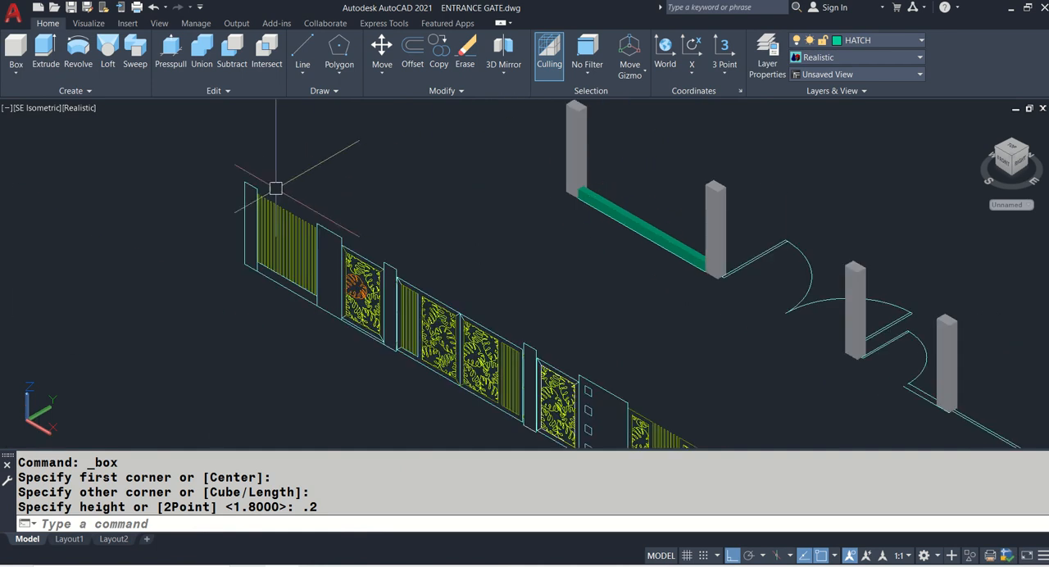
{"action": "scroll", "coordinate": [261, 190], "scroll_direction": "up", "scroll_amount": 5}
{"action": "scroll", "coordinate": [255, 139], "scroll_direction": "up", "scroll_amount": 2}
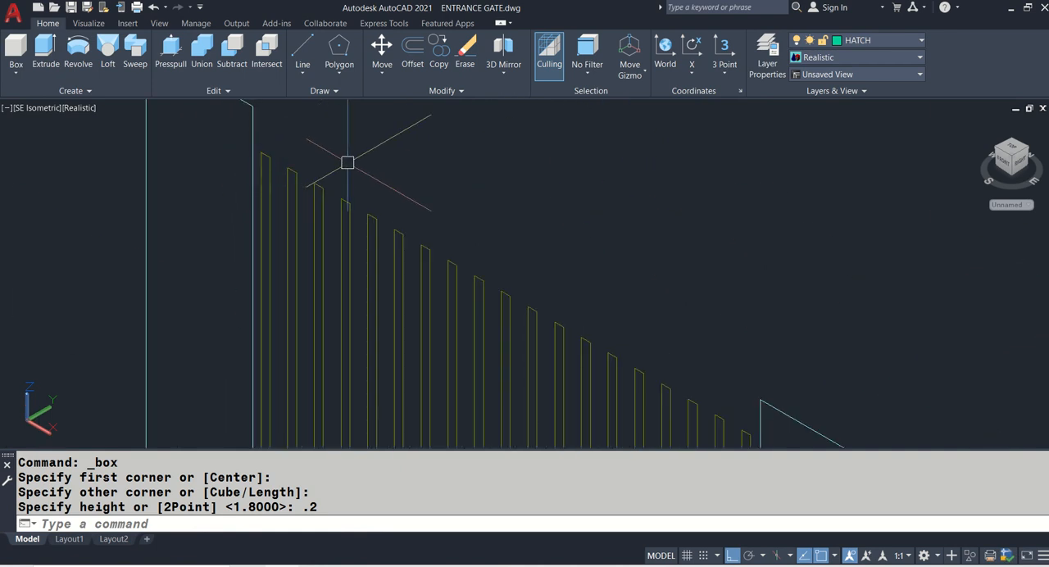
{"action": "scroll", "coordinate": [348, 162], "scroll_direction": "down", "scroll_amount": 5}
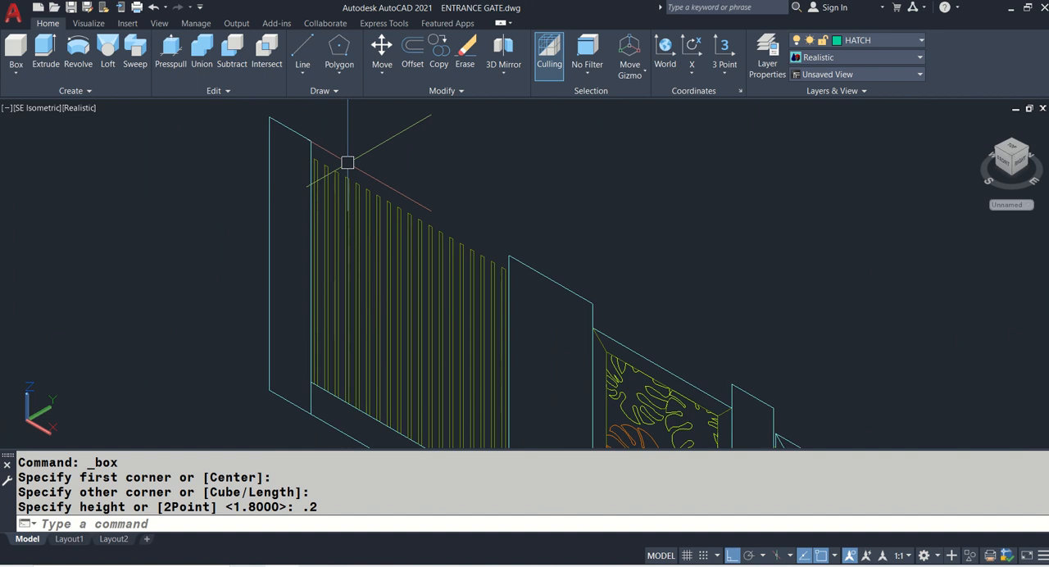
{"action": "left_click", "coordinate": [287, 146]}
{"action": "middle_click_drag", "start_coordinate": [534, 435], "coordinate": [504, 320]}
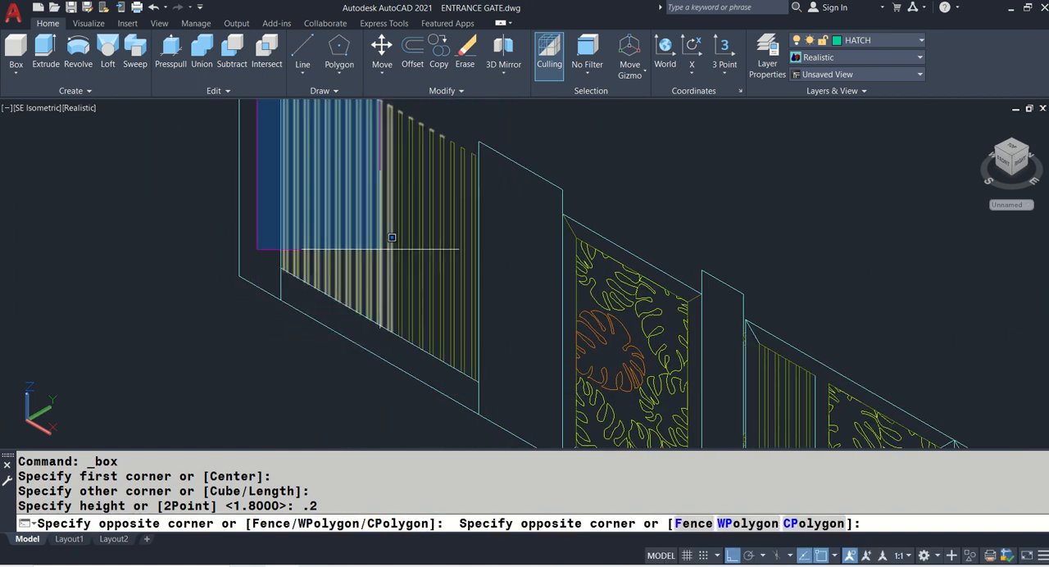
{"action": "key", "text": "Escape"}
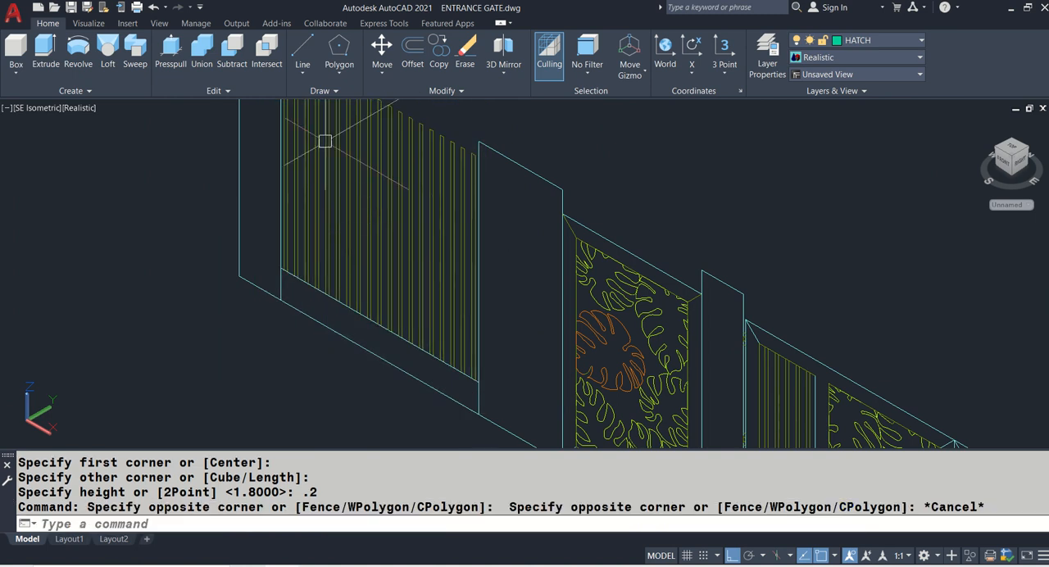
{"action": "scroll", "coordinate": [323, 140], "scroll_direction": "up", "scroll_amount": 3}
{"action": "scroll", "coordinate": [298, 157], "scroll_direction": "up", "scroll_amount": 2}
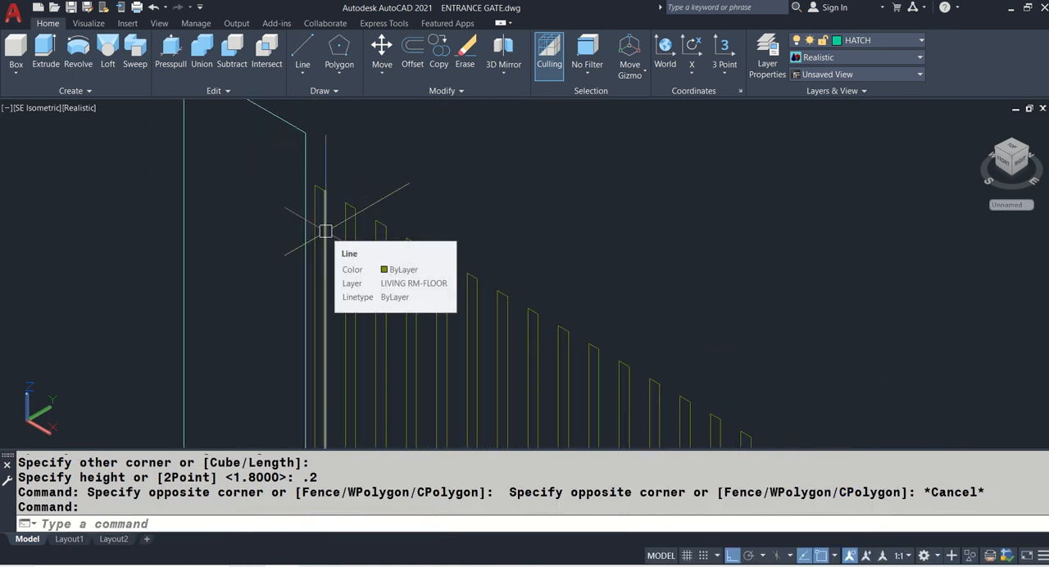
- Extrude the first slat's outer side line in the elevation across the slat's width to form a flat surface
{"action": "type", "text": "EXT"}
{"action": "key", "text": "Return"}
{"action": "scroll", "coordinate": [322, 226], "scroll_direction": "up", "scroll_amount": 2}
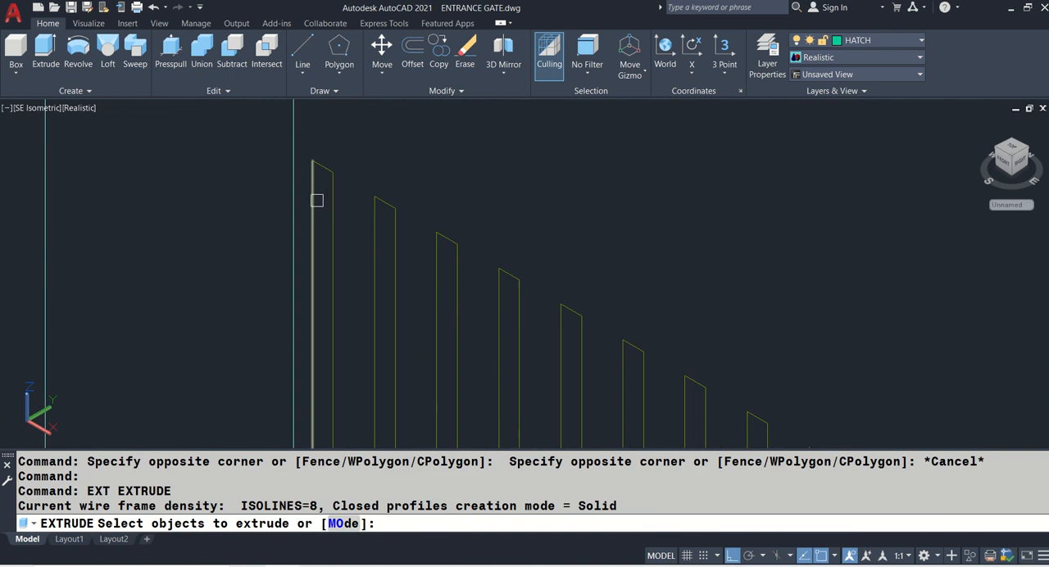
{"action": "left_click", "coordinate": [317, 200]}
{"action": "key", "text": "Return"}
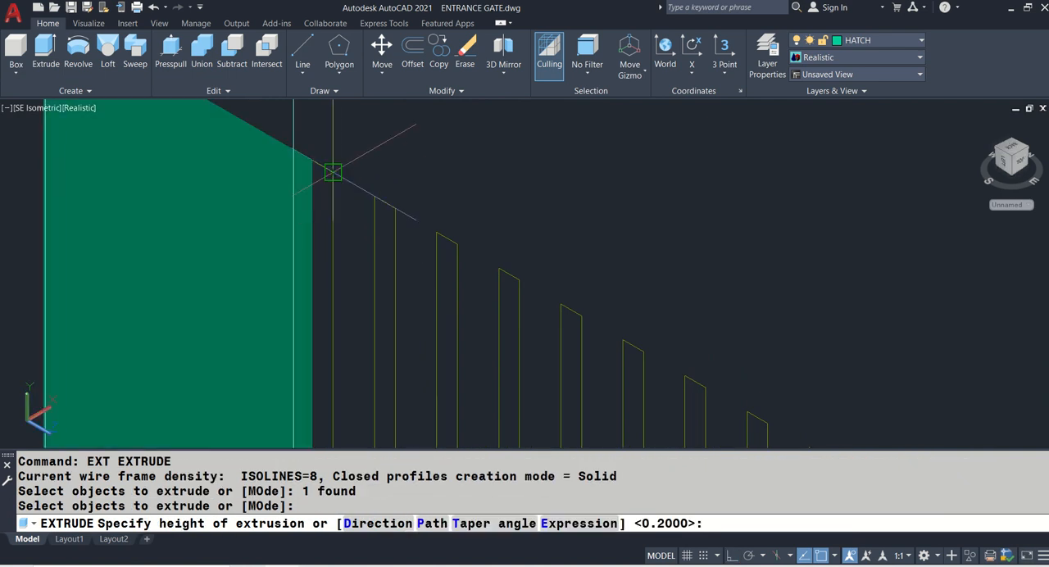
{"action": "left_click", "coordinate": [335, 176]}
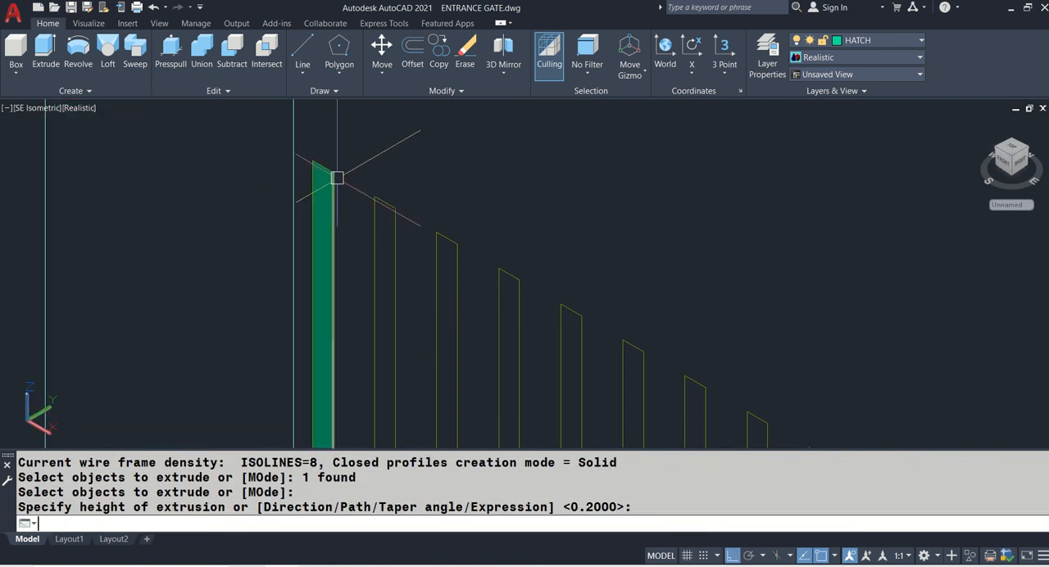
- Extrude the last created slat surface by 0.025 to make it a solid slat
{"action": "type", "text": "EXT"}
{"action": "key", "text": "Return"}
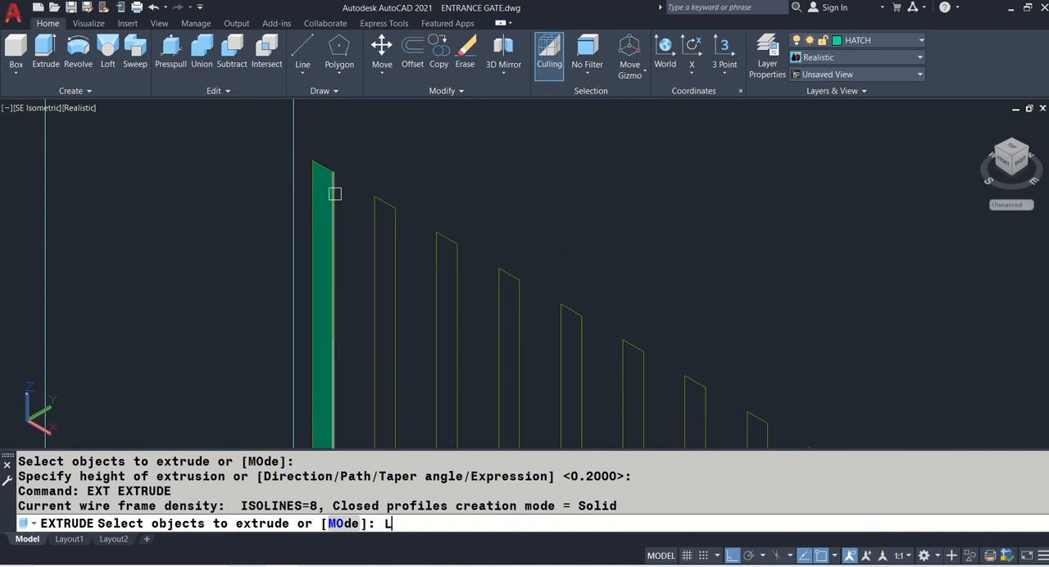
{"action": "type", "text": "L"}
{"action": "key", "text": "Return"}
{"action": "key", "text": "Return"}
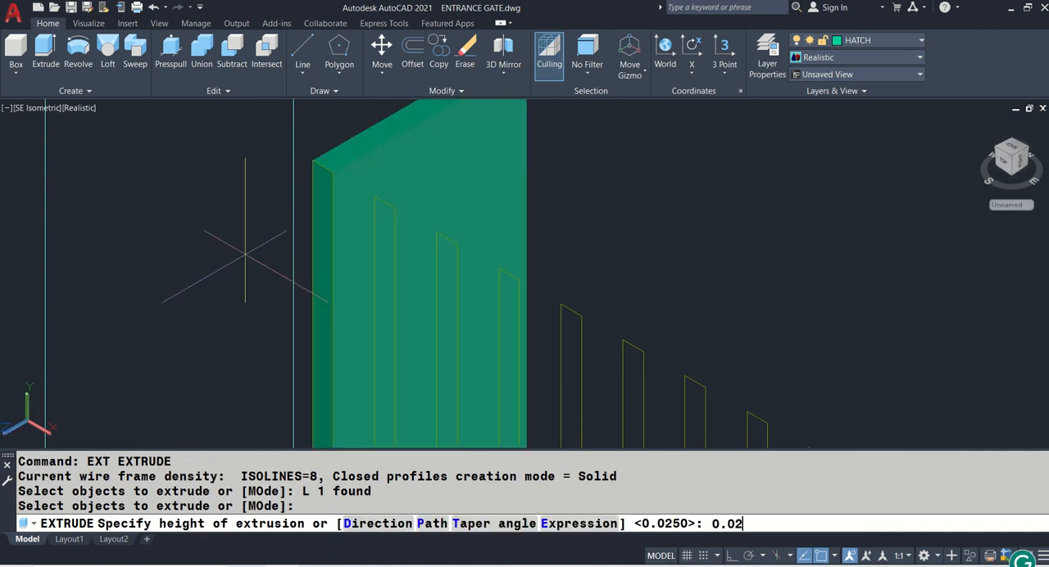
{"action": "type", "text": "0.025"}
{"action": "key", "text": "Return"}
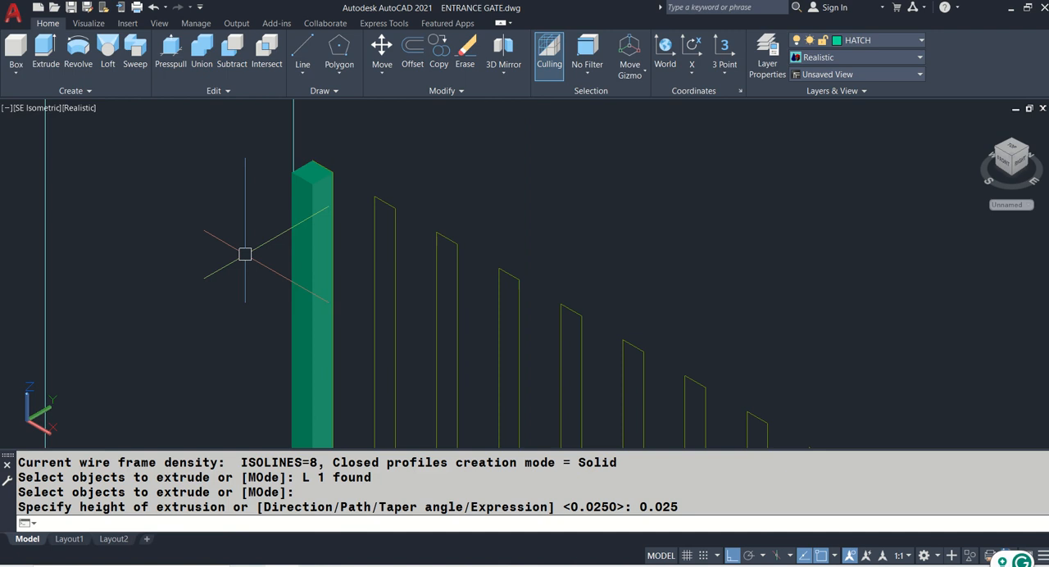
- Open the Materials Browser and keep it expanded beside the drawing
{"action": "scroll", "coordinate": [224, 202], "scroll_direction": "down", "scroll_amount": 2}
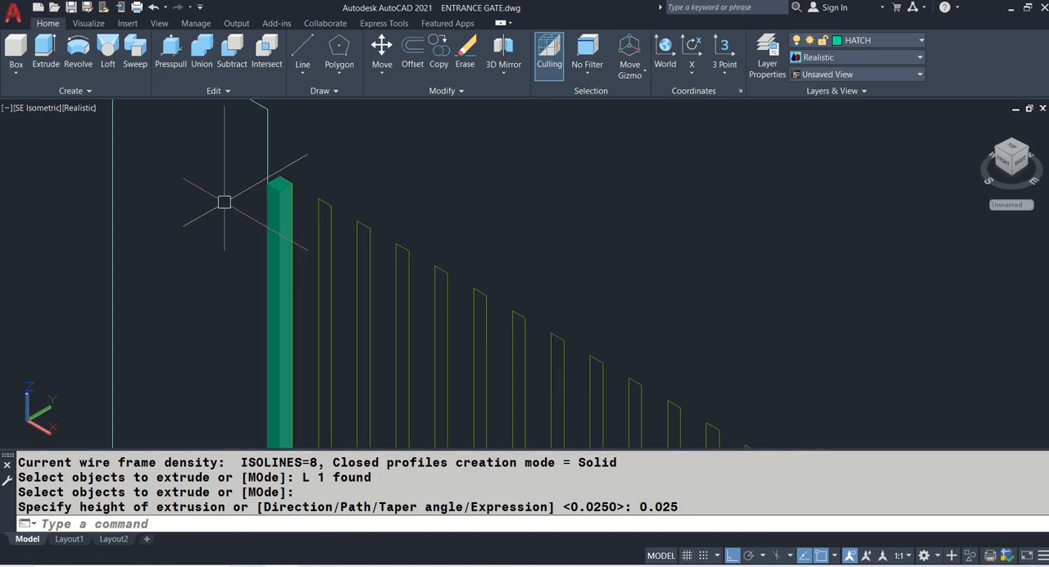
{"action": "scroll", "coordinate": [224, 201], "scroll_direction": "down", "scroll_amount": 3}
{"action": "type", "text": "MAT"}
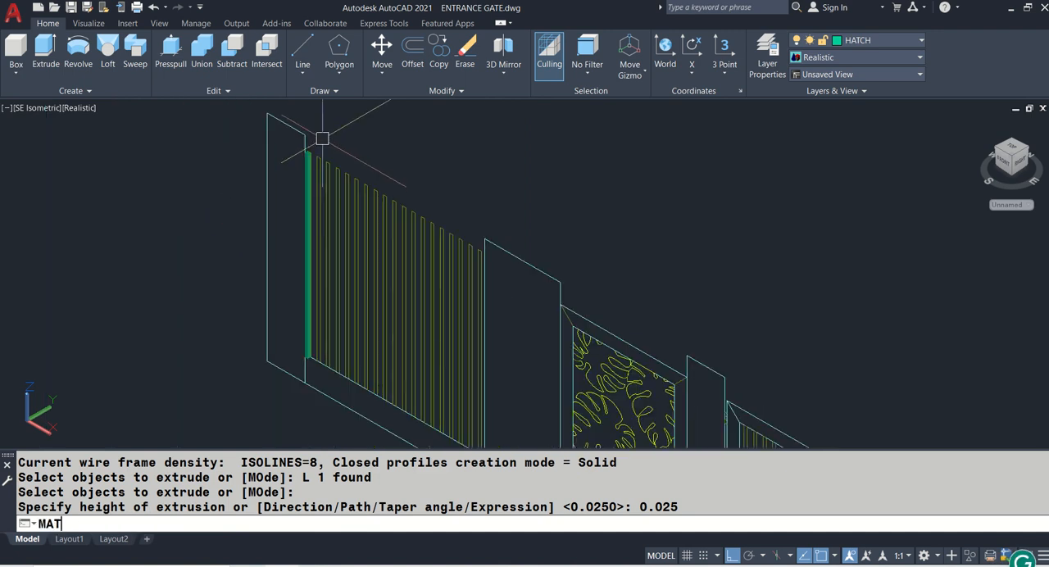
{"action": "key", "text": "Return"}
{"action": "mouse_move", "coordinate": [2, 148]}
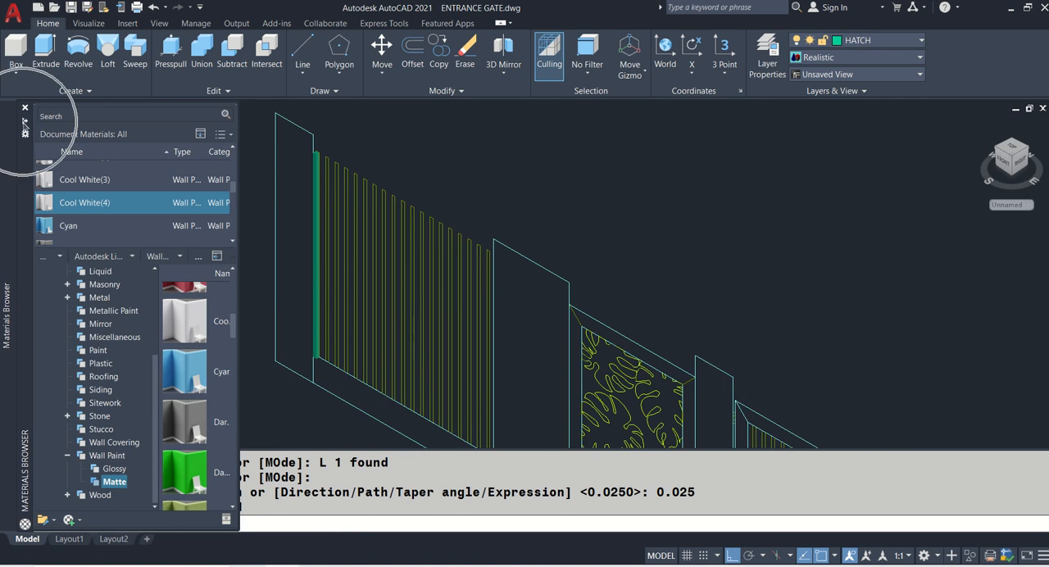
{"action": "left_click", "coordinate": [24, 120]}
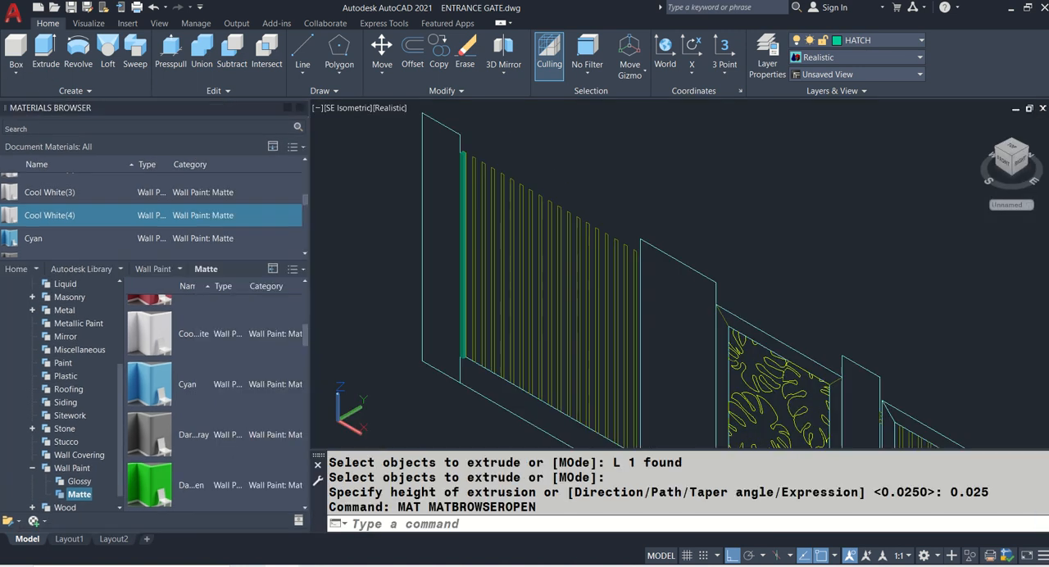
- Assign the Light Tan matte wall paint from the Autodesk Library to the solid slat
{"action": "scroll", "coordinate": [499, 191], "scroll_direction": "up", "scroll_amount": 8}
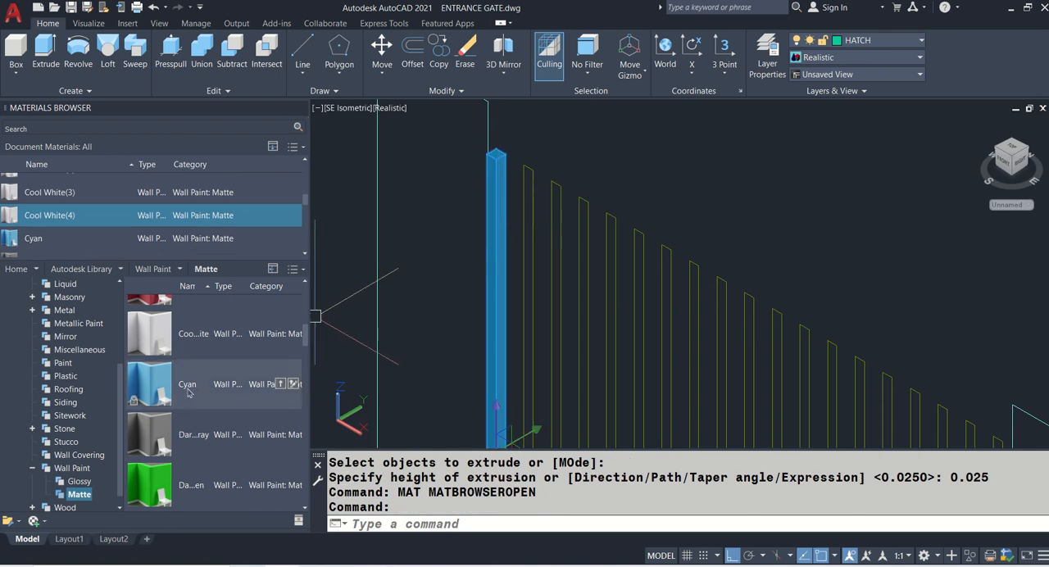
{"action": "scroll", "coordinate": [191, 391], "scroll_direction": "down", "scroll_amount": 5}
{"action": "scroll", "coordinate": [191, 391], "scroll_direction": "down", "scroll_amount": 4}
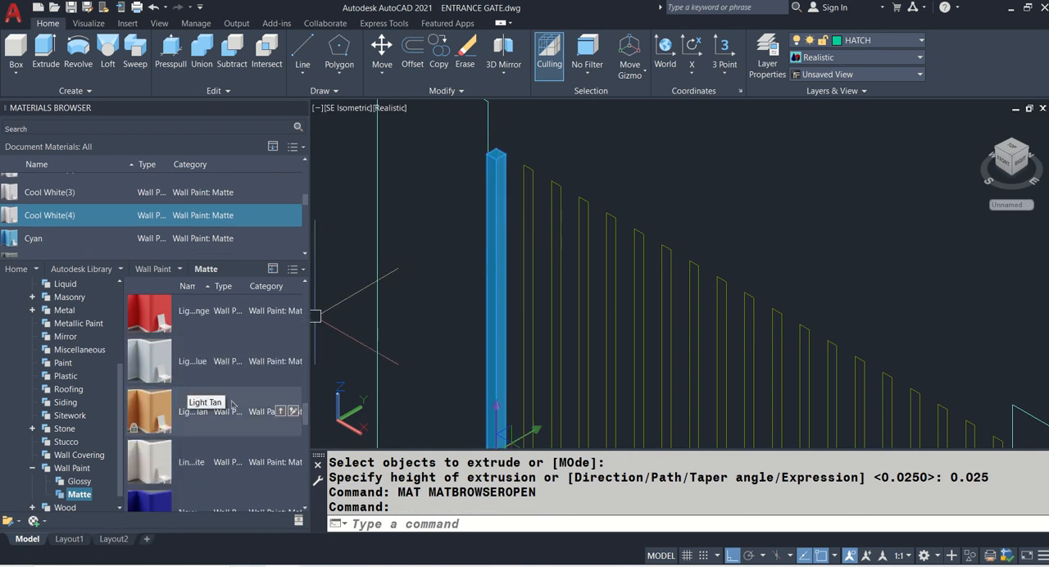
{"action": "left_click", "coordinate": [279, 412]}
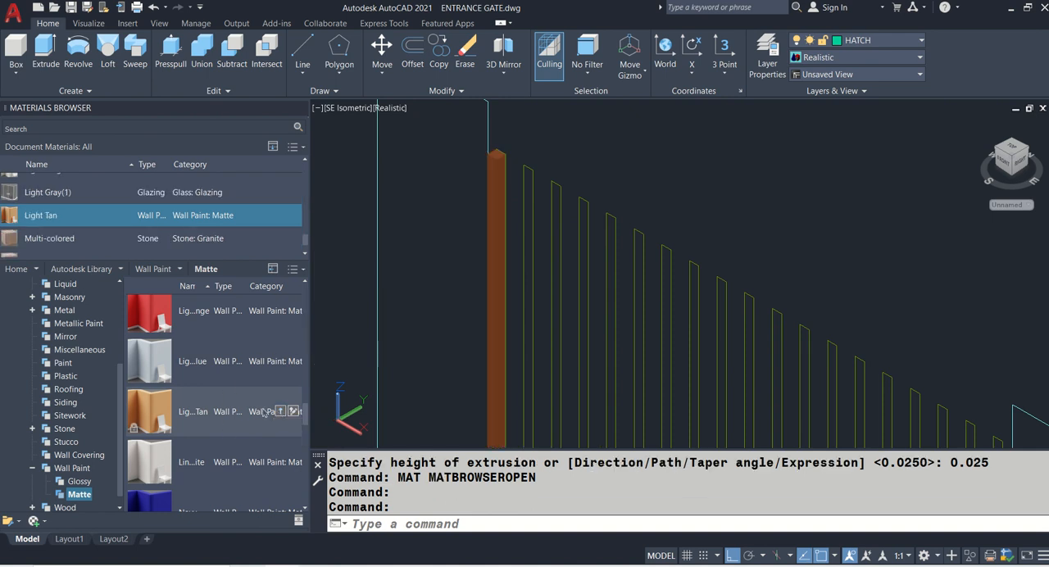
- Assign the Periwinkle matte wall paint from the Autodesk Library to the solid slat
{"action": "scroll", "coordinate": [234, 408], "scroll_direction": "down", "scroll_amount": 3}
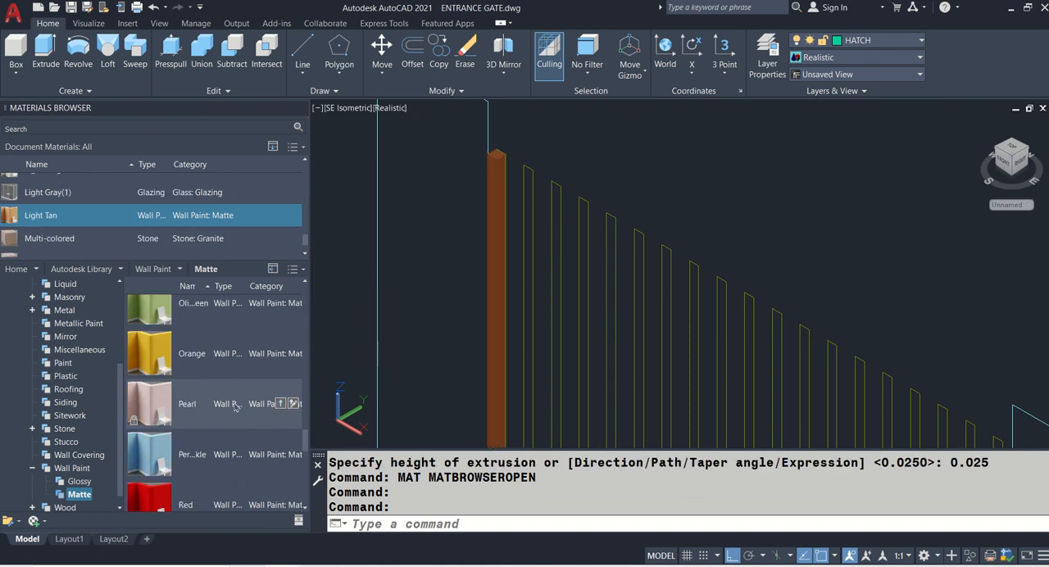
{"action": "left_click", "coordinate": [492, 295]}
{"action": "scroll", "coordinate": [220, 396], "scroll_direction": "down", "scroll_amount": 3}
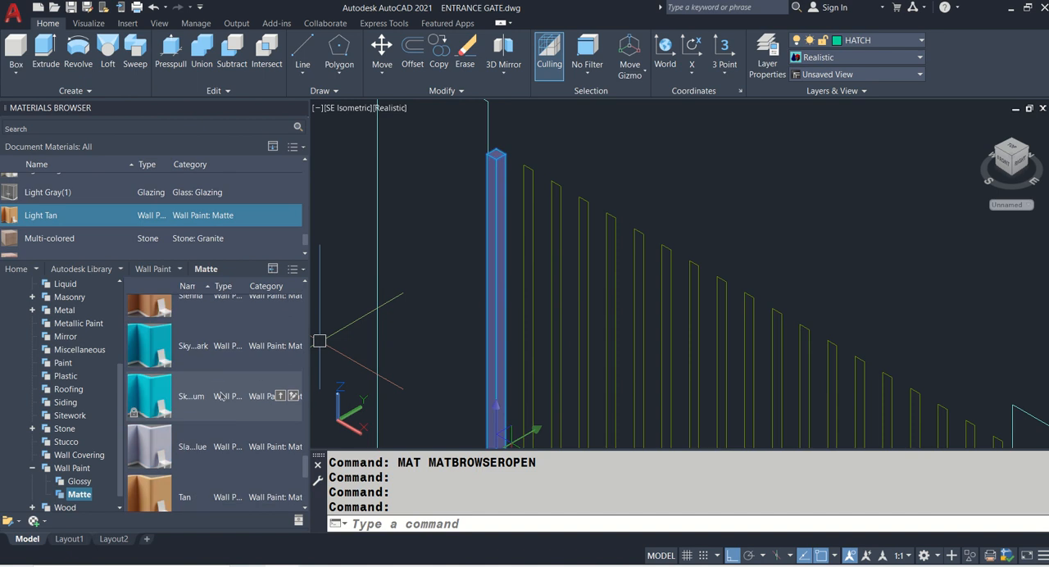
{"action": "scroll", "coordinate": [219, 396], "scroll_direction": "down", "scroll_amount": 3}
{"action": "scroll", "coordinate": [221, 396], "scroll_direction": "down", "scroll_amount": 2}
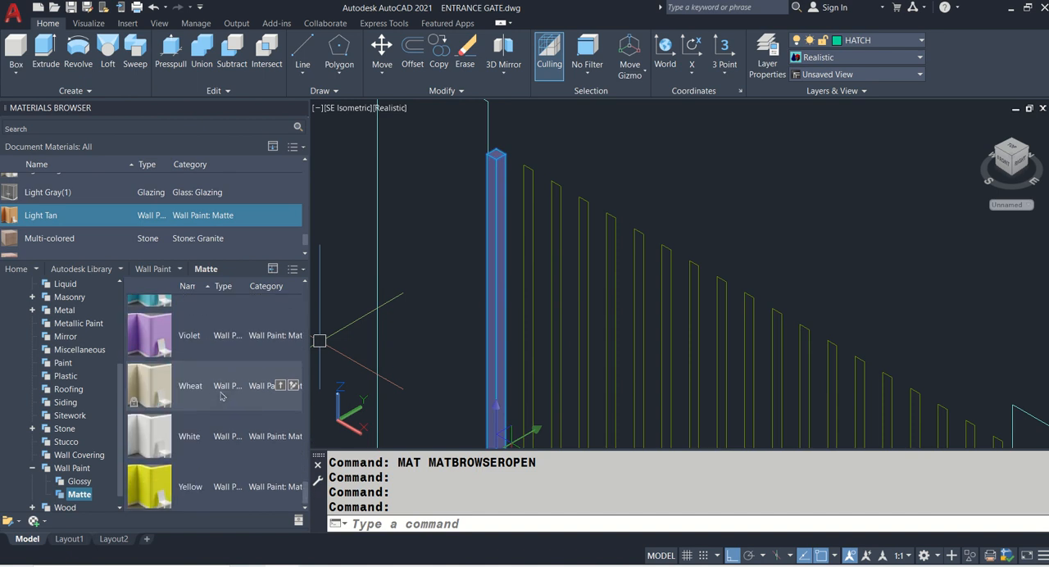
{"action": "scroll", "coordinate": [220, 396], "scroll_direction": "up", "scroll_amount": 3}
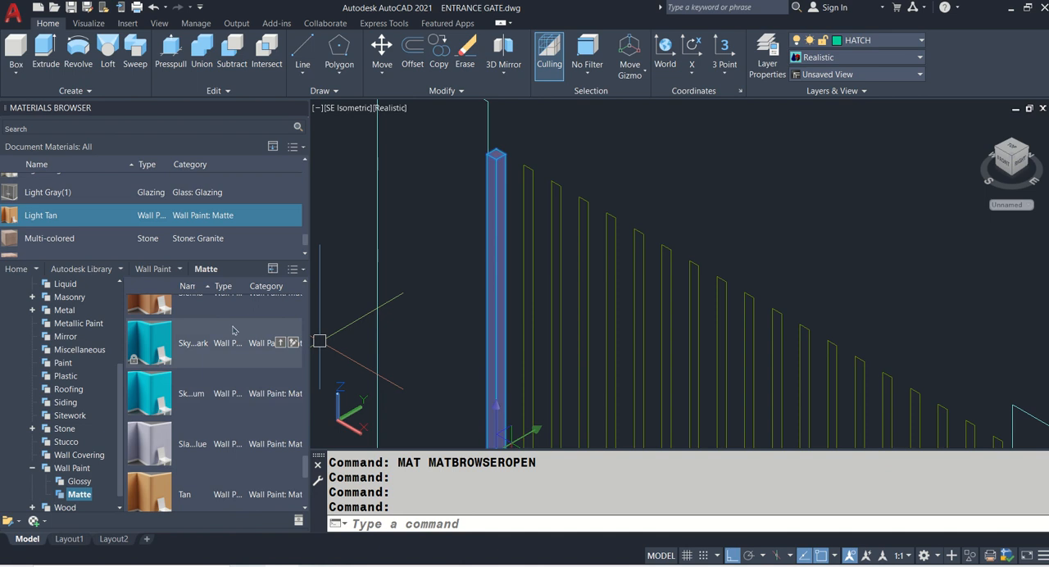
{"action": "scroll", "coordinate": [233, 330], "scroll_direction": "up", "scroll_amount": 3}
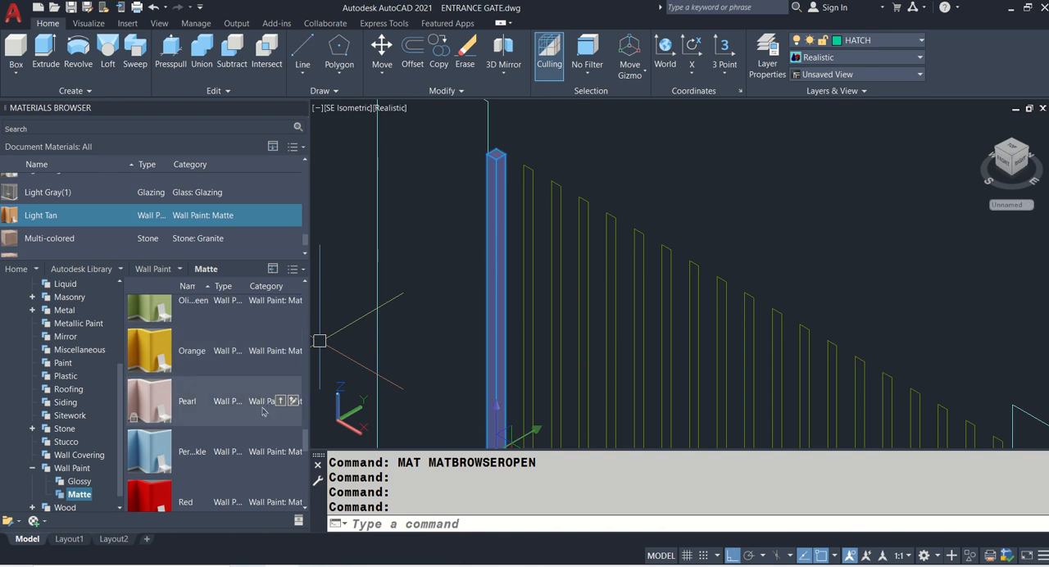
{"action": "left_click", "coordinate": [280, 452]}
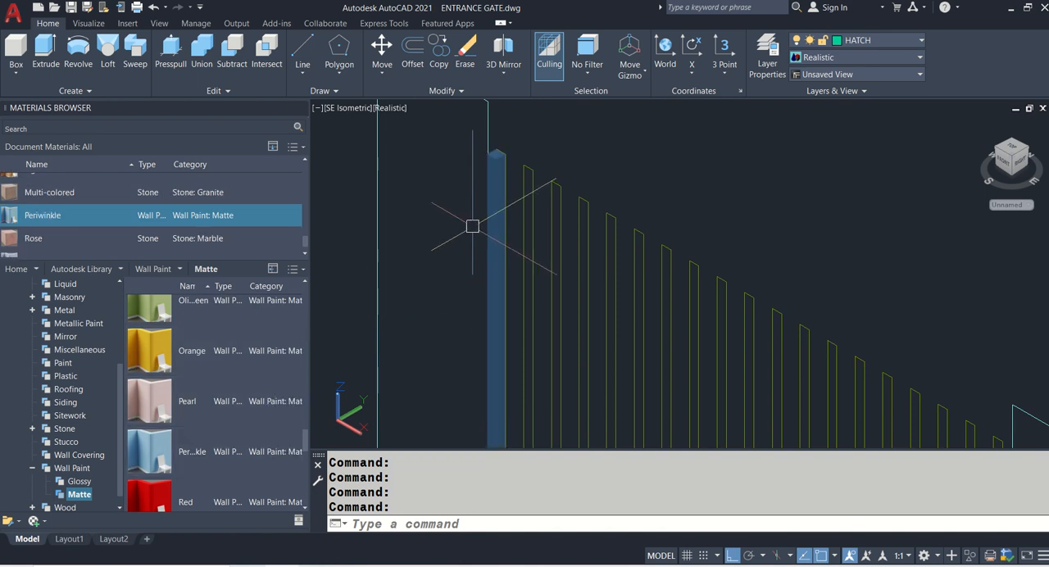
{"action": "type", "text": "co"}
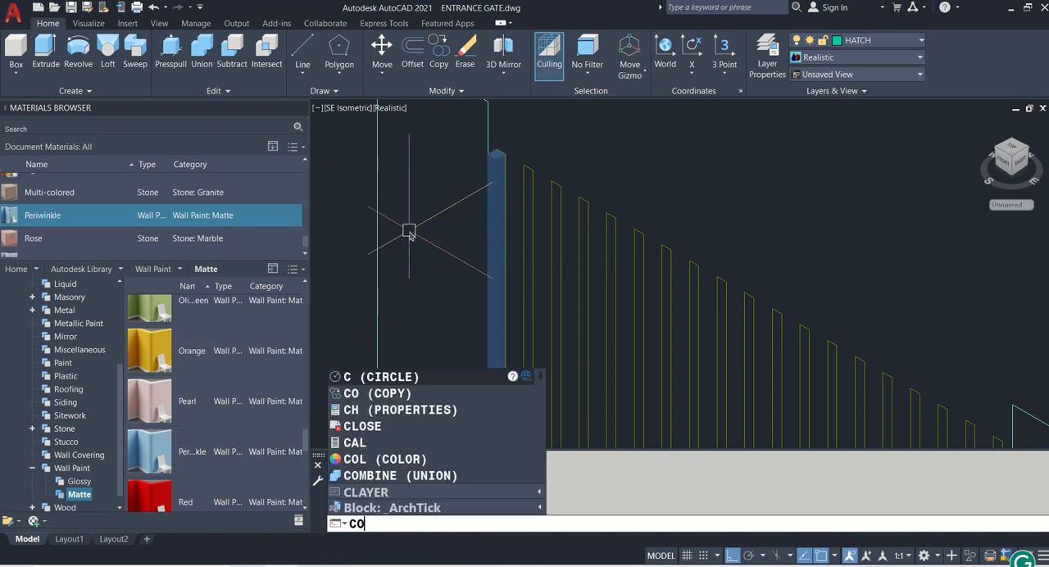
{"action": "key", "text": "Return"}
{"action": "key", "text": "Escape"}
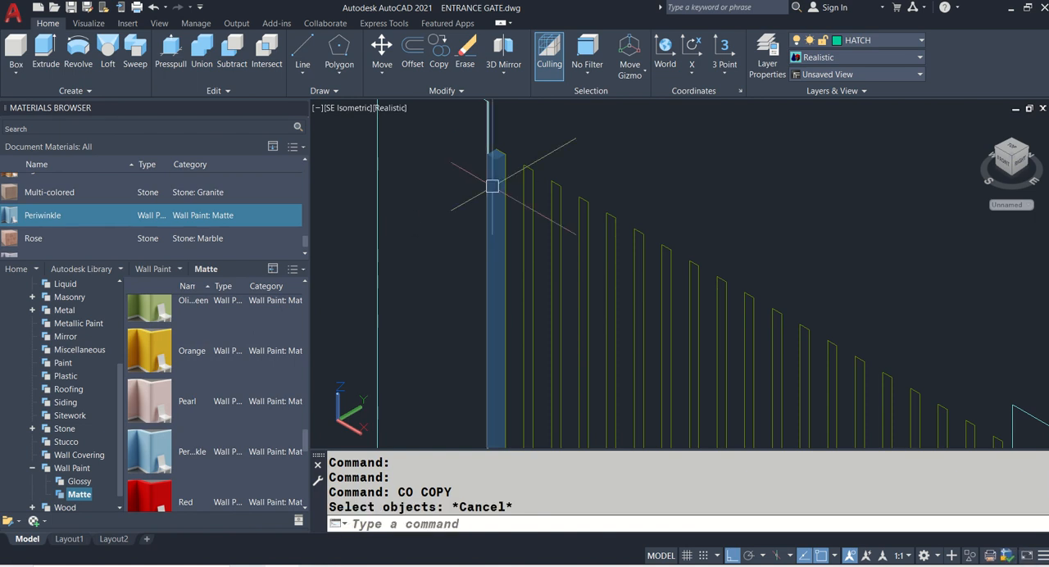
- Move the slat from the upper inner corner of the elevation's first pillar to the top edge midpoint of the first 3D pillar
{"action": "type", "text": "M"}
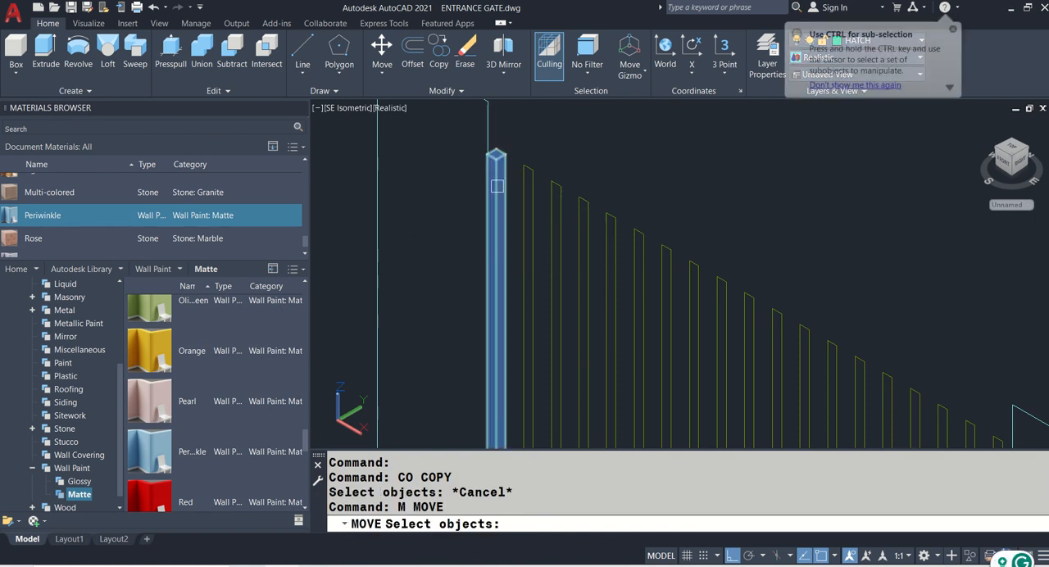
{"action": "left_click", "coordinate": [497, 186]}
{"action": "middle_click_drag", "start_coordinate": [500, 116], "coordinate": [457, 232]}
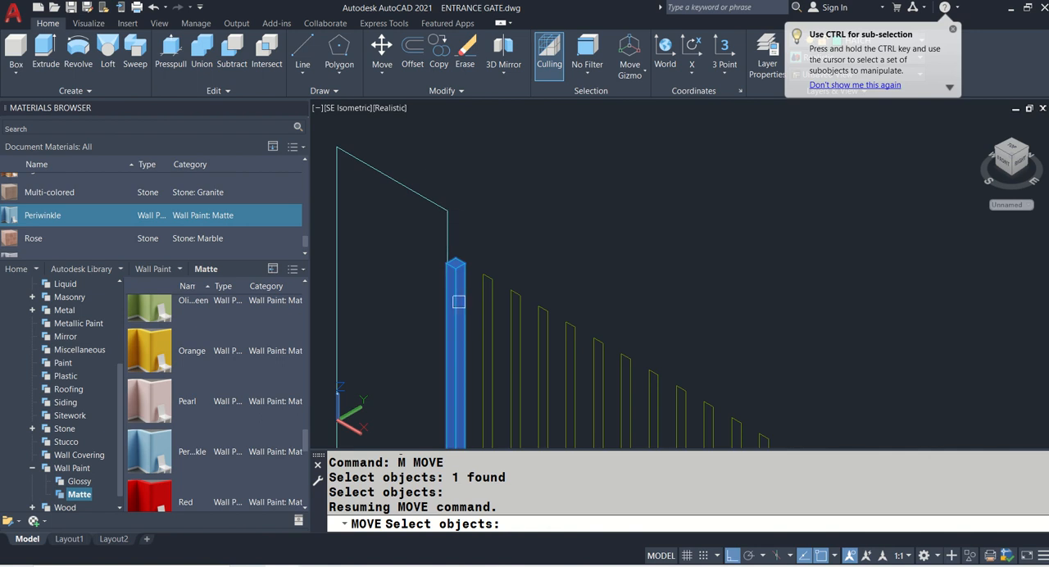
{"action": "key", "text": "Return"}
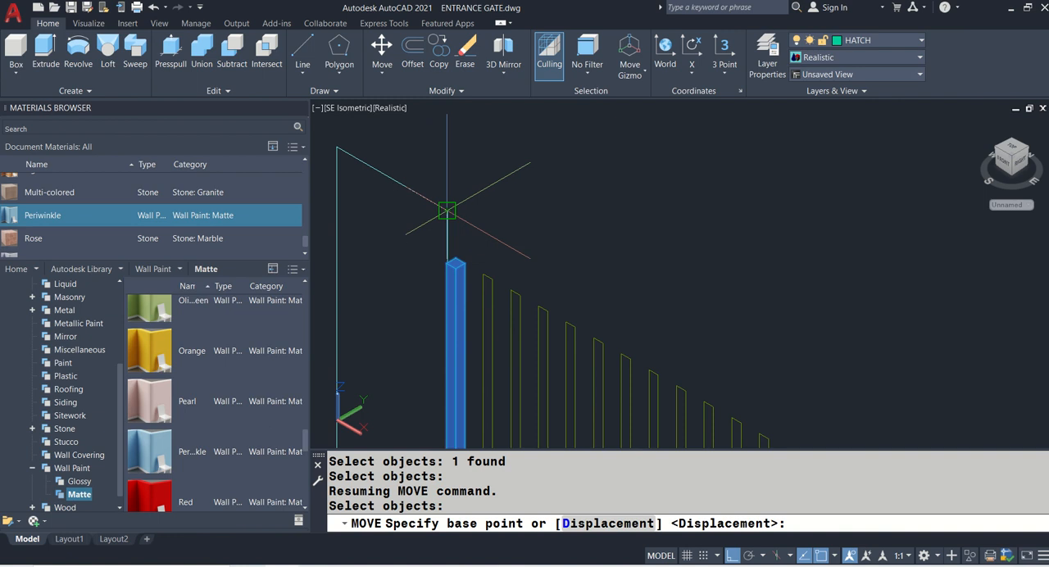
{"action": "left_click", "coordinate": [447, 211]}
{"action": "scroll", "coordinate": [445, 206], "scroll_direction": "down", "scroll_amount": 3}
{"action": "scroll", "coordinate": [551, 206], "scroll_direction": "up", "scroll_amount": 2}
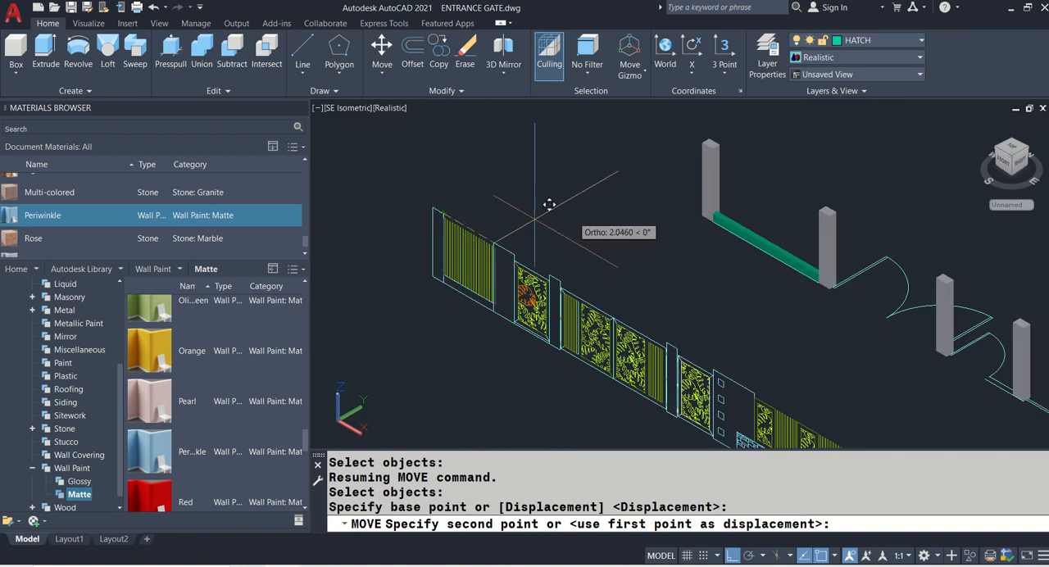
{"action": "scroll", "coordinate": [730, 132], "scroll_direction": "up", "scroll_amount": 3}
{"action": "scroll", "coordinate": [731, 132], "scroll_direction": "up", "scroll_amount": 5}
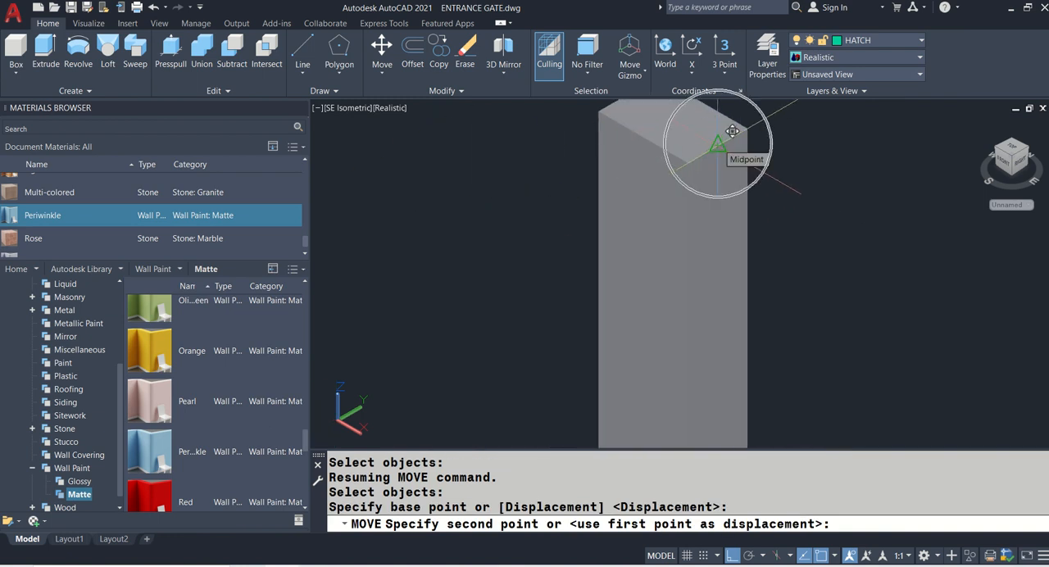
{"action": "left_click", "coordinate": [732, 131]}
{"action": "scroll", "coordinate": [565, 173], "scroll_direction": "down", "scroll_amount": 5}
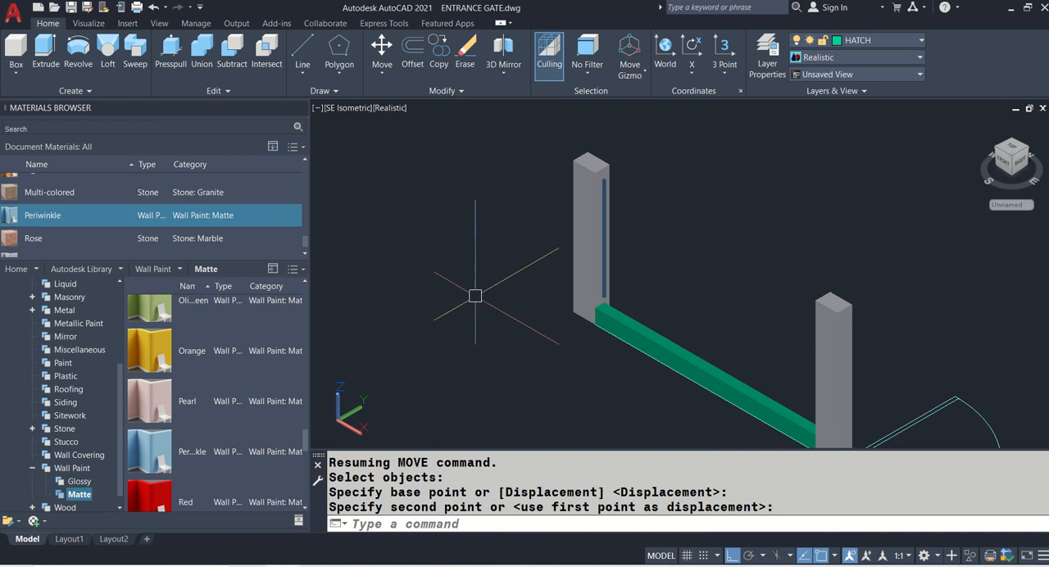
- Compare the moved slat with the elevation and check how its lower end sits above the base wall
{"action": "middle_click_drag", "start_coordinate": [476, 295], "coordinate": [906, 119]}
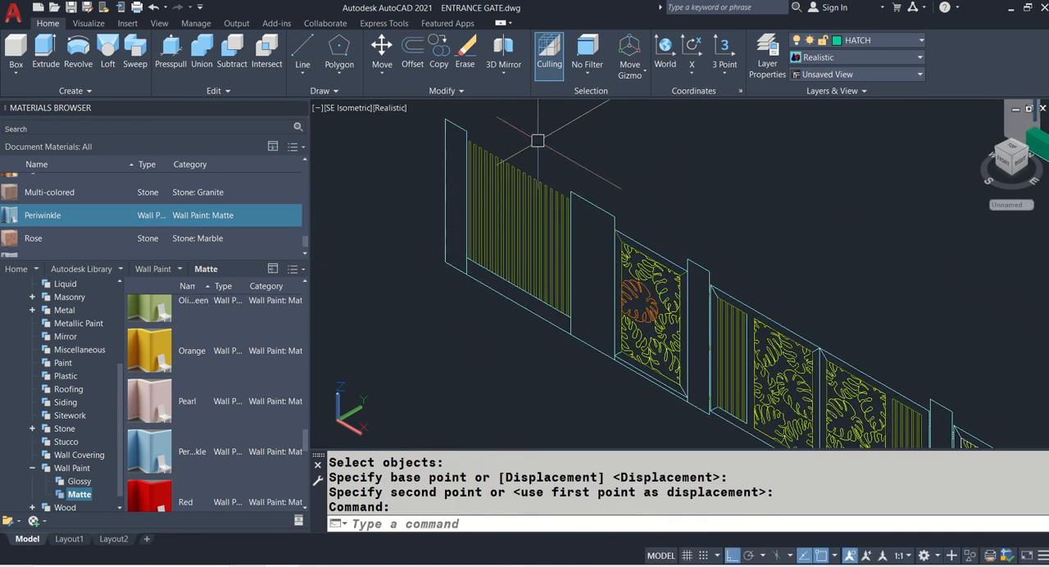
{"action": "middle_click_drag", "start_coordinate": [537, 140], "coordinate": [461, 304]}
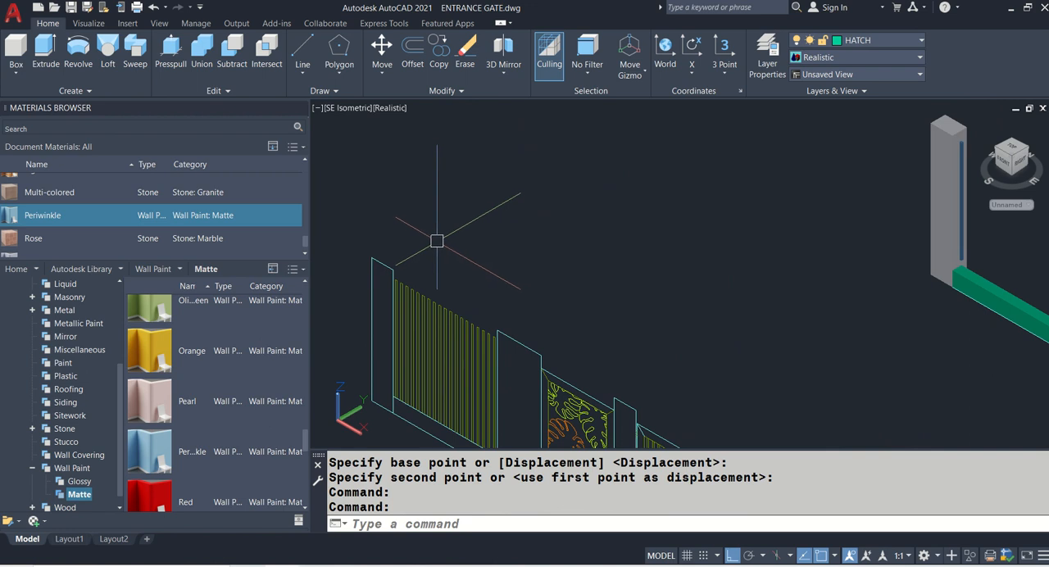
{"action": "scroll", "coordinate": [398, 385], "scroll_direction": "up", "scroll_amount": 3}
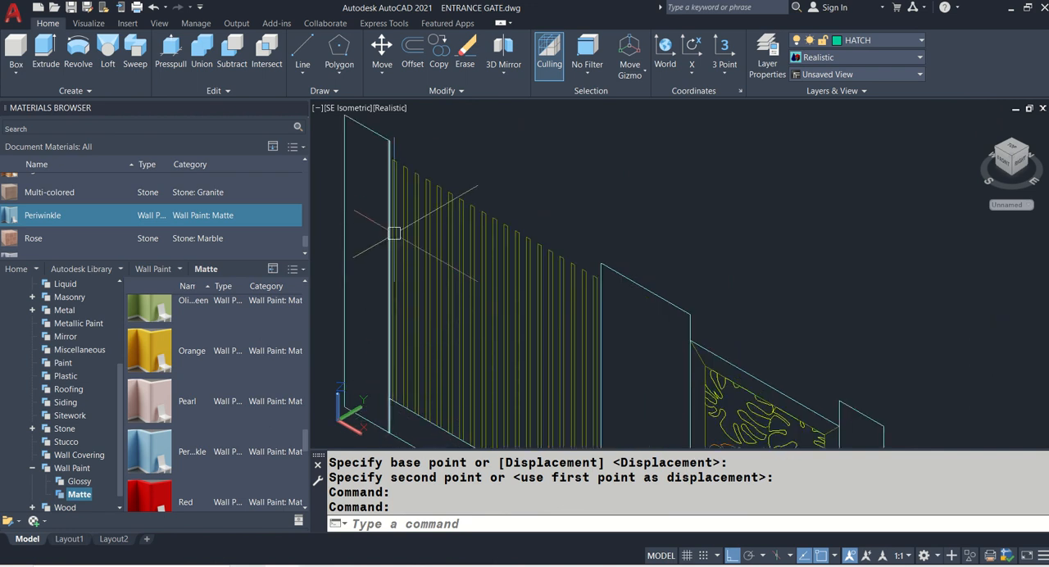
{"action": "mouse_move", "coordinate": [395, 233]}
{"action": "scroll", "coordinate": [395, 234], "scroll_direction": "down", "scroll_amount": 5}
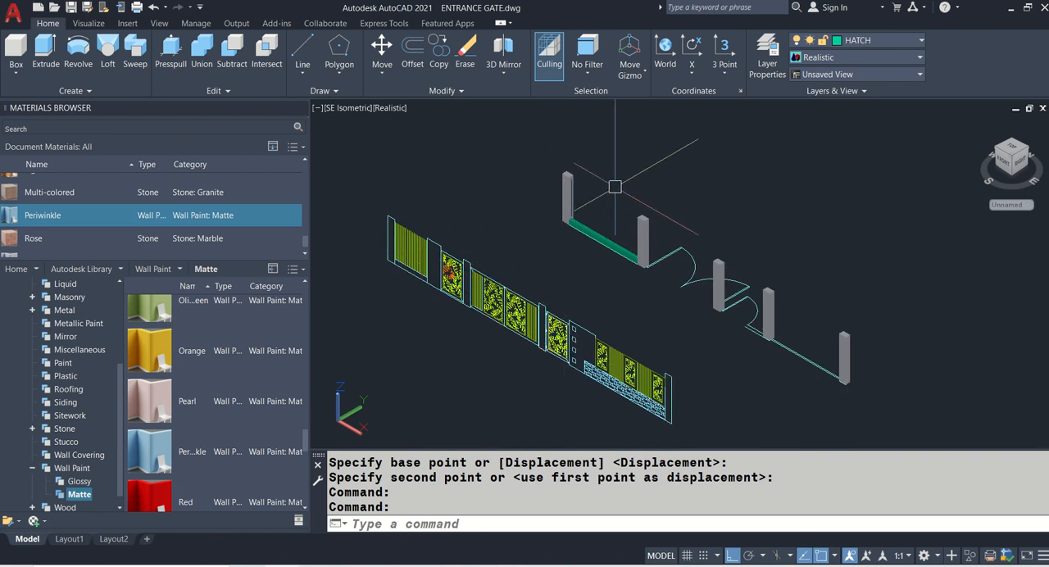
{"action": "scroll", "coordinate": [601, 187], "scroll_direction": "up", "scroll_amount": 10}
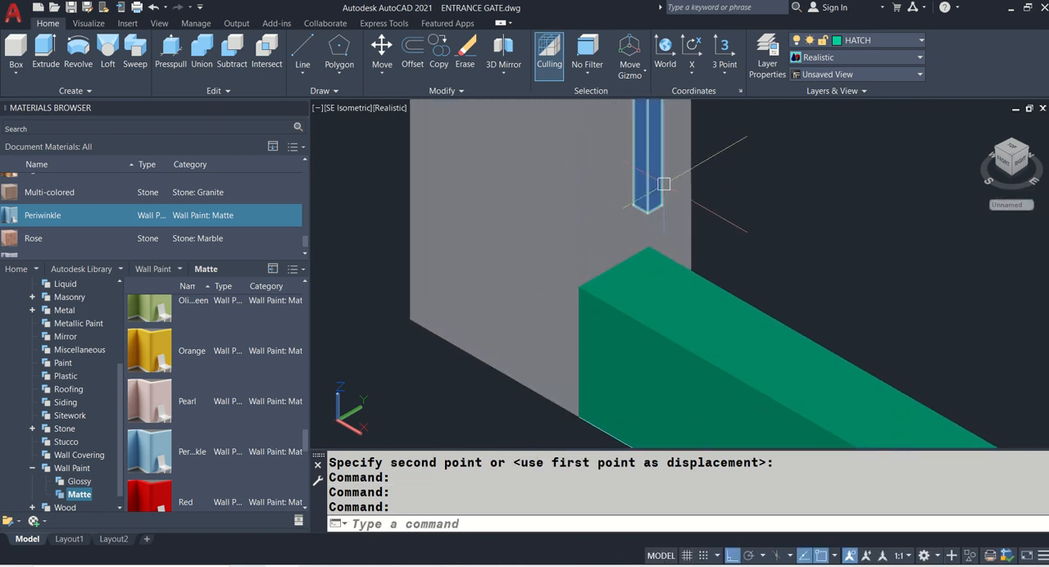
- Undo the slat's move to the first pillar and examine its lower end in the elevation
{"action": "key", "text": "ctrl+z"}
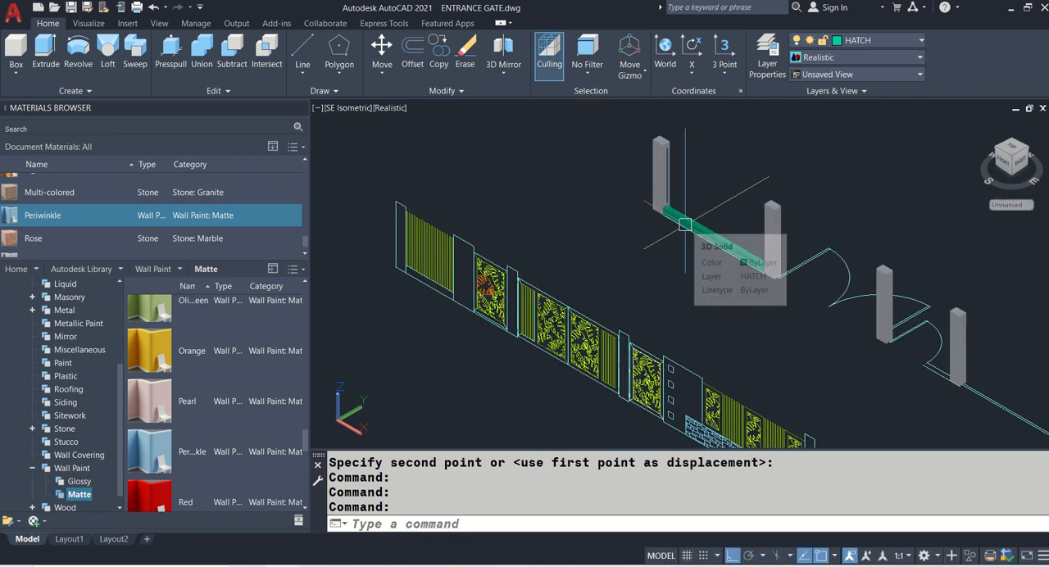
{"action": "scroll", "coordinate": [686, 224], "scroll_direction": "up", "scroll_amount": 10}
{"action": "key", "text": "ctrl+z"}
{"action": "key", "text": "ctrl+z"}
{"action": "key", "text": "ctrl+z"}
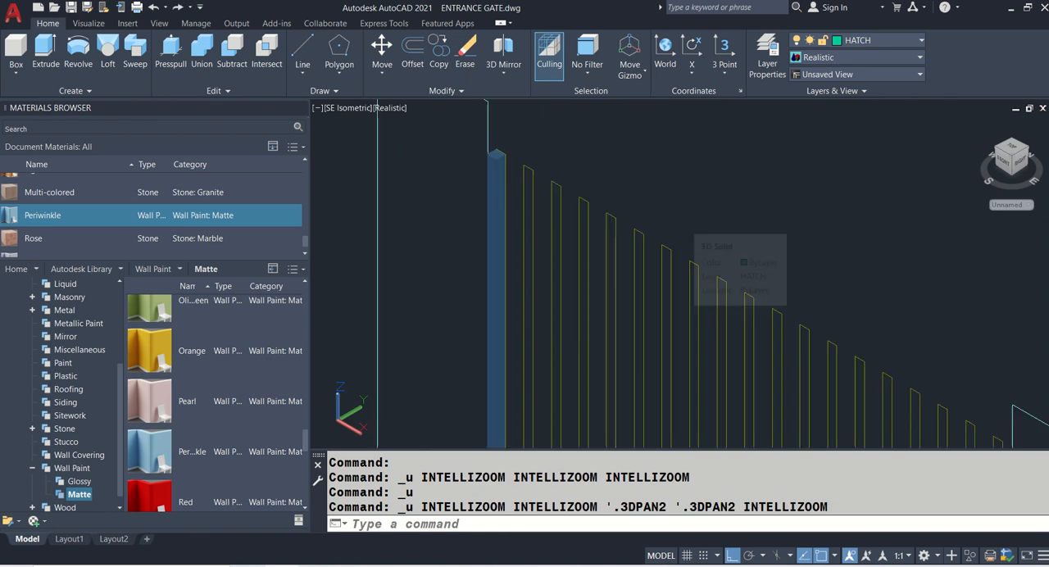
{"action": "key", "text": "ctrl+z"}
{"action": "scroll", "coordinate": [659, 351], "scroll_direction": "up", "scroll_amount": 8}
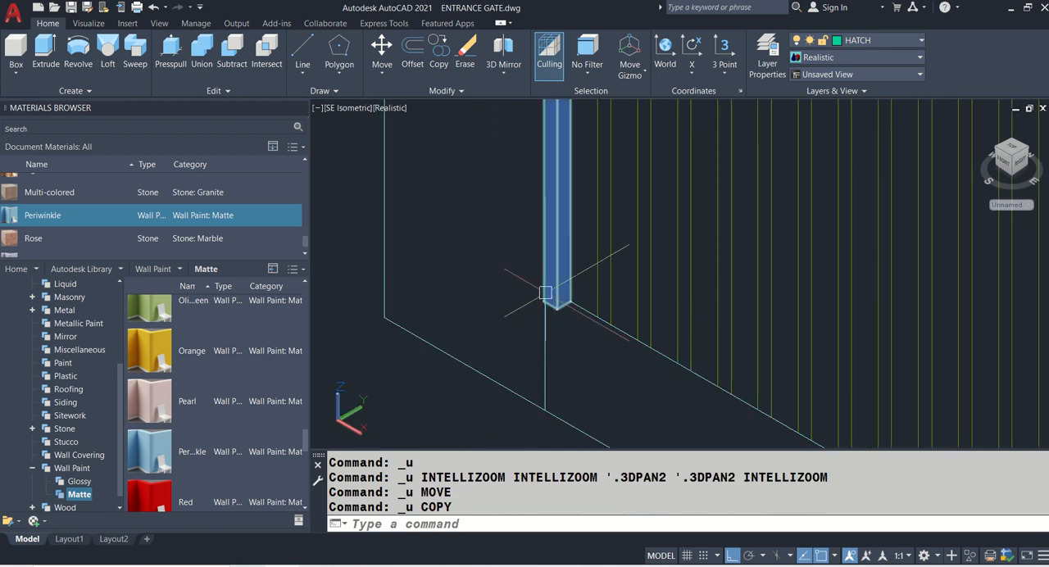
- In 2D Wireframe, move the slat from the elevation base wall's upper corner at the first pillar to the 3D base wall's upper end-edge midpoint
{"action": "left_click", "coordinate": [388, 109]}
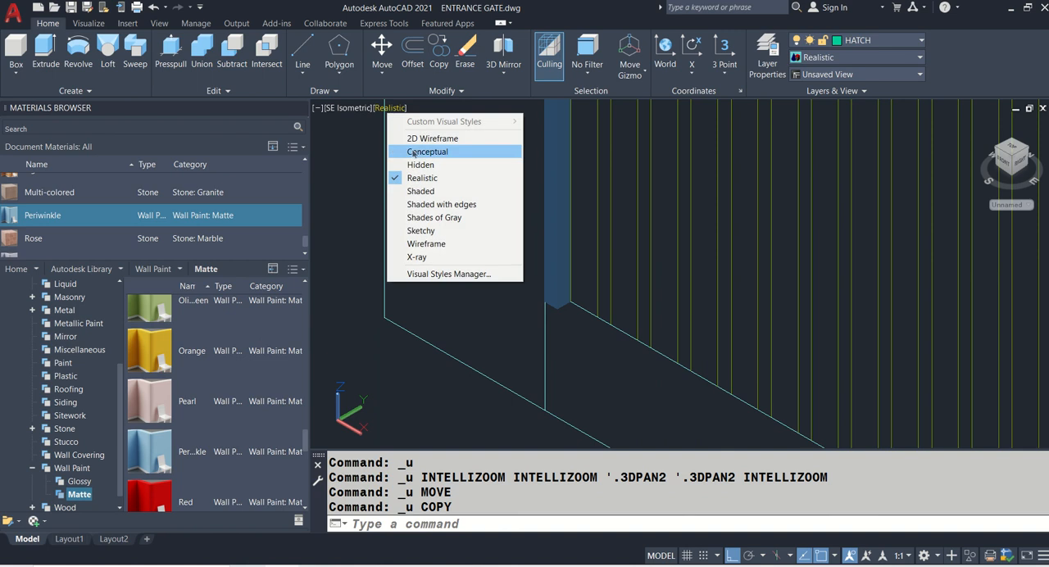
{"action": "left_click", "coordinate": [428, 136]}
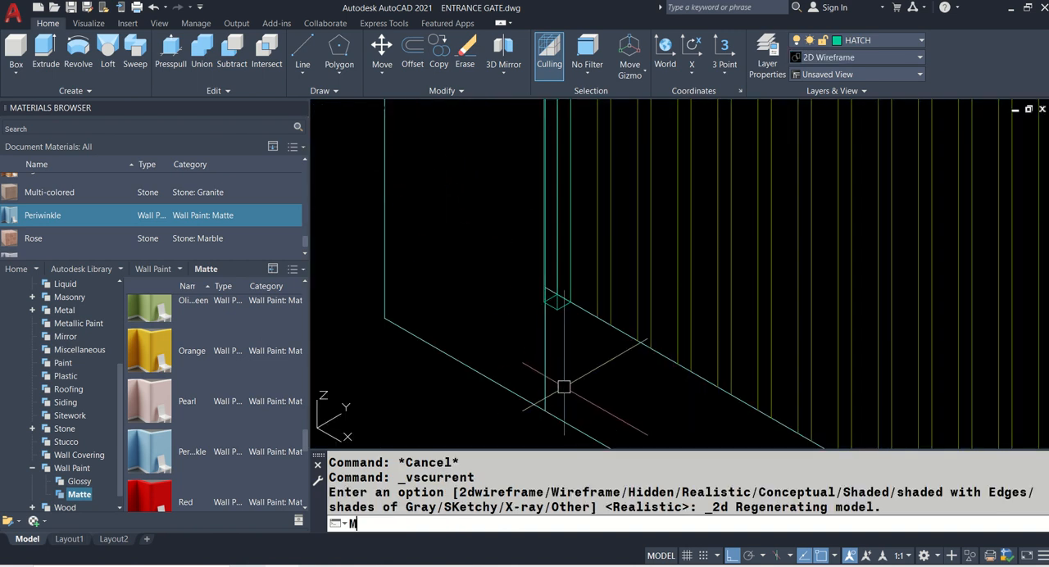
{"action": "type", "text": "M"}
{"action": "key", "text": "Return"}
{"action": "scroll", "coordinate": [557, 352], "scroll_direction": "up", "scroll_amount": 4}
{"action": "left_click", "coordinate": [567, 250]}
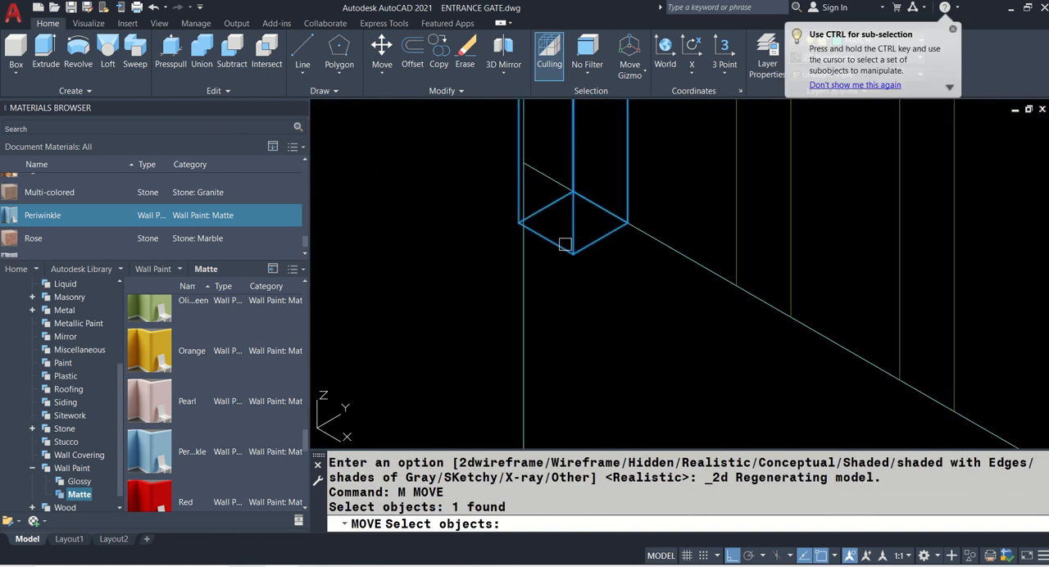
{"action": "key", "text": "Return"}
{"action": "left_click", "coordinate": [531, 154]}
{"action": "scroll", "coordinate": [418, 265], "scroll_direction": "down", "scroll_amount": 5}
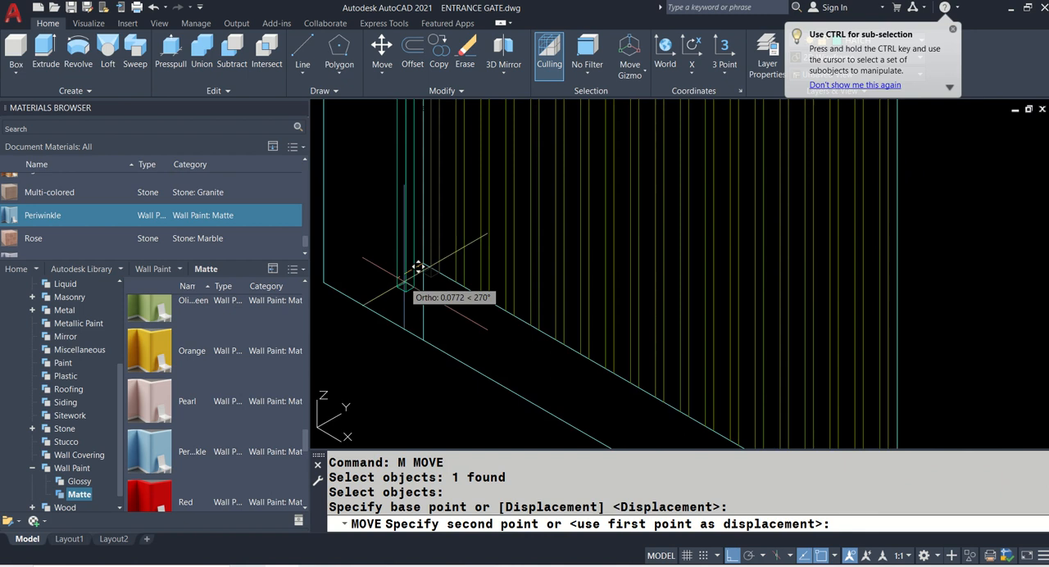
{"action": "scroll", "coordinate": [792, 179], "scroll_direction": "up", "scroll_amount": 6}
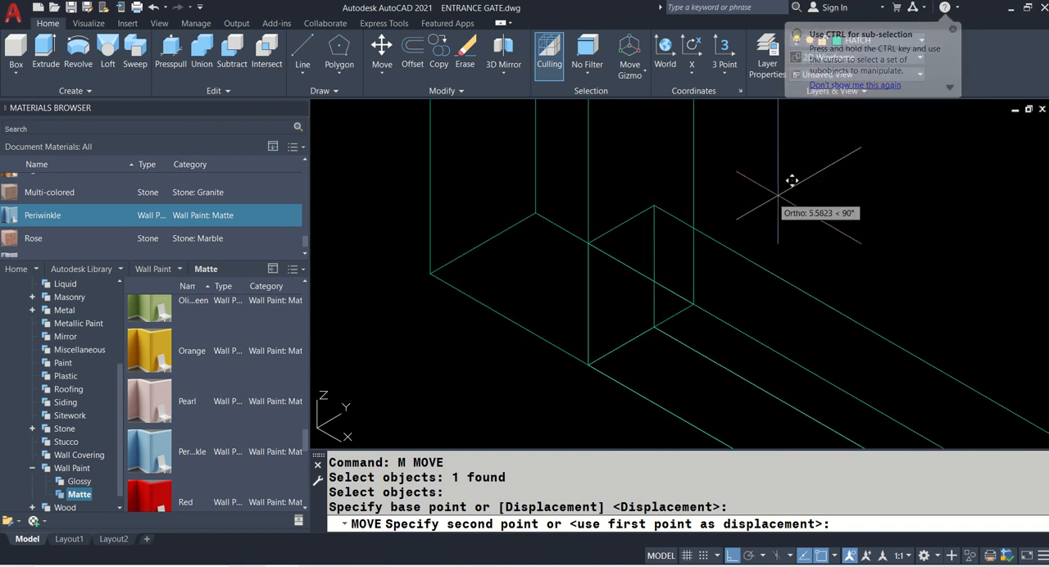
{"action": "left_click", "coordinate": [622, 222]}
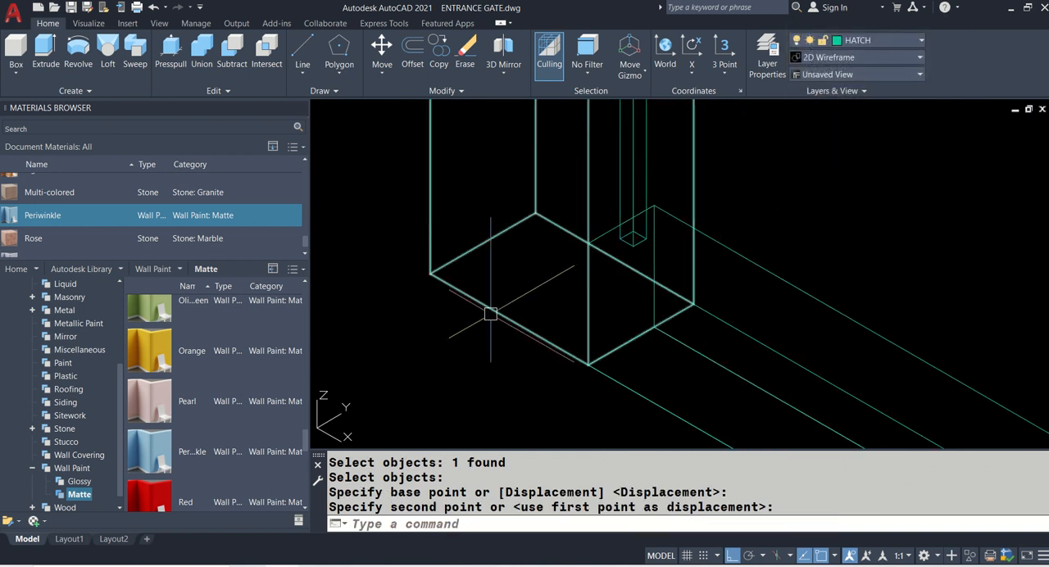
- Display the model in the Realistic visual style and check how the moved slat sits on the base wall
{"action": "scroll", "coordinate": [574, 304], "scroll_direction": "down", "scroll_amount": 5}
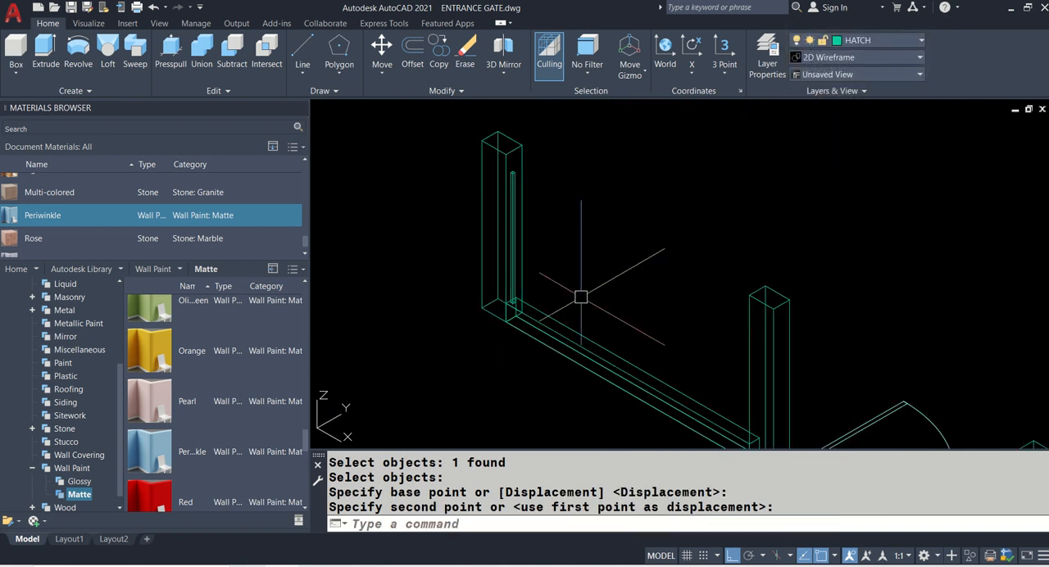
{"action": "type", "text": "VS"}
{"action": "key", "text": "Return"}
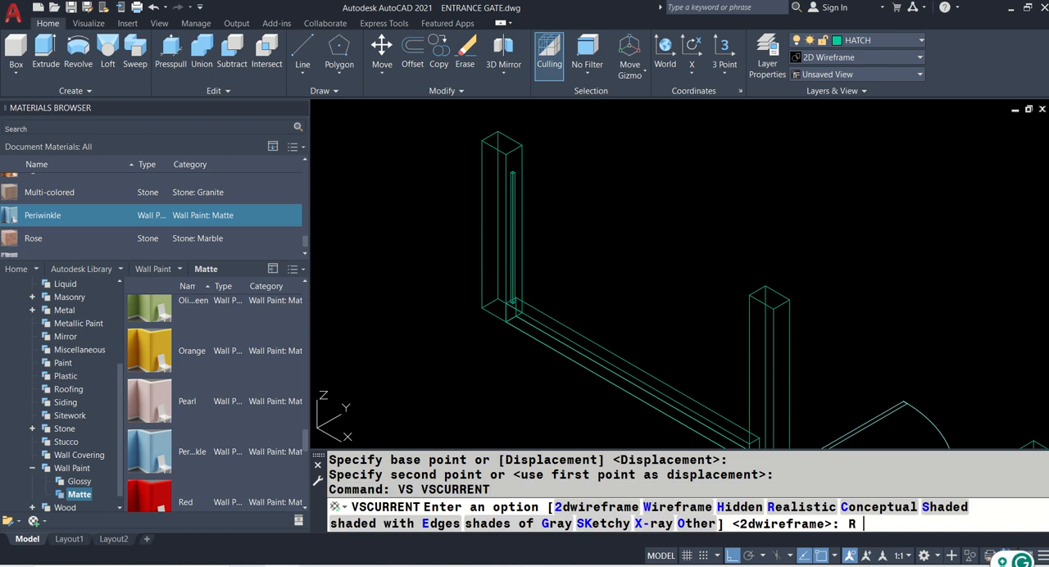
{"action": "type", "text": "R"}
{"action": "key", "text": "Return"}
{"action": "scroll", "coordinate": [508, 293], "scroll_direction": "up", "scroll_amount": 5}
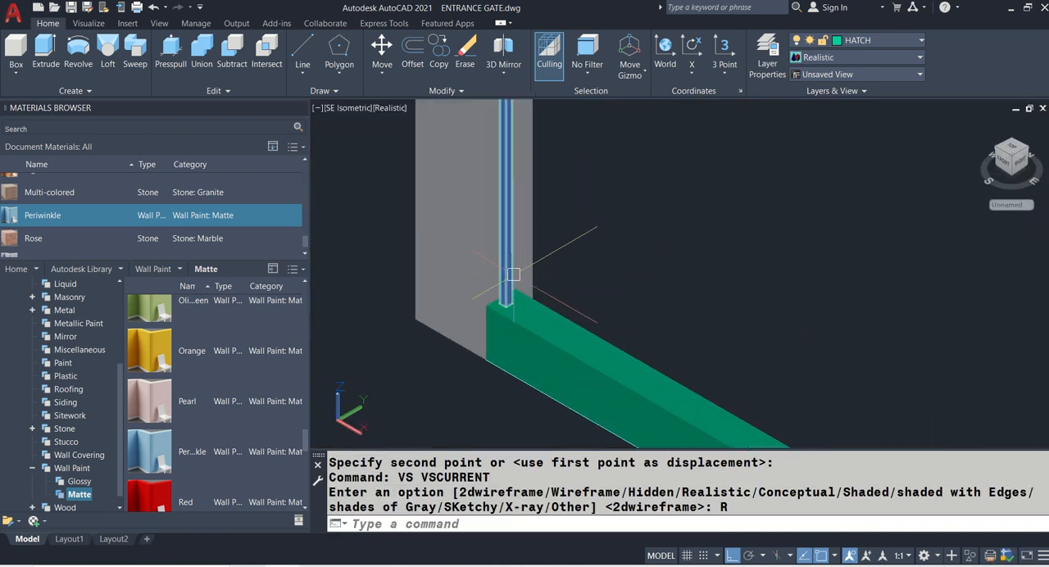
{"action": "key", "text": "Return"}
{"action": "scroll", "coordinate": [527, 291], "scroll_direction": "down", "scroll_amount": 4}
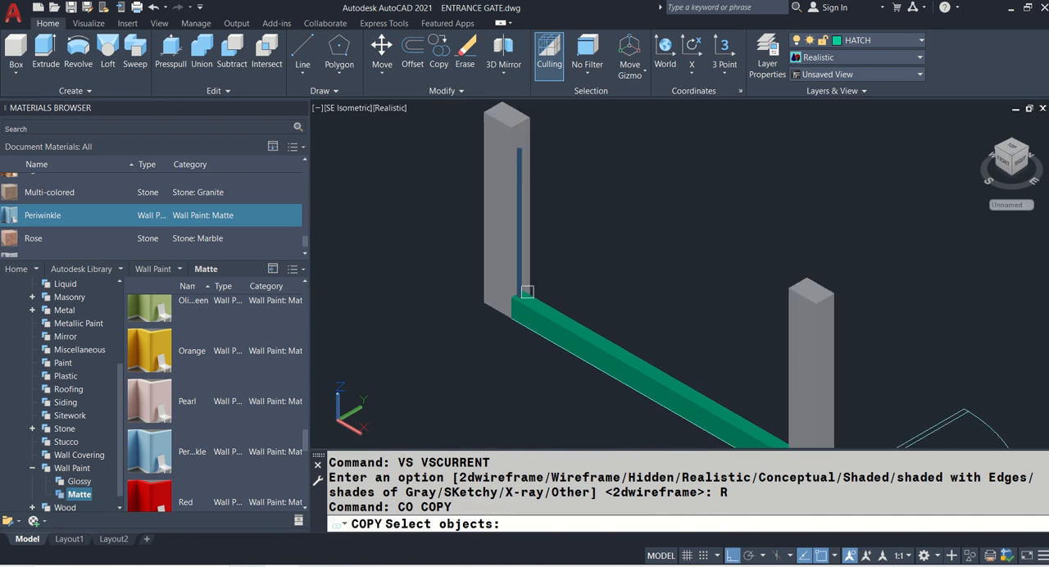
{"action": "left_click", "coordinate": [522, 151]}
{"action": "scroll", "coordinate": [627, 183], "scroll_direction": "down", "scroll_amount": 5}
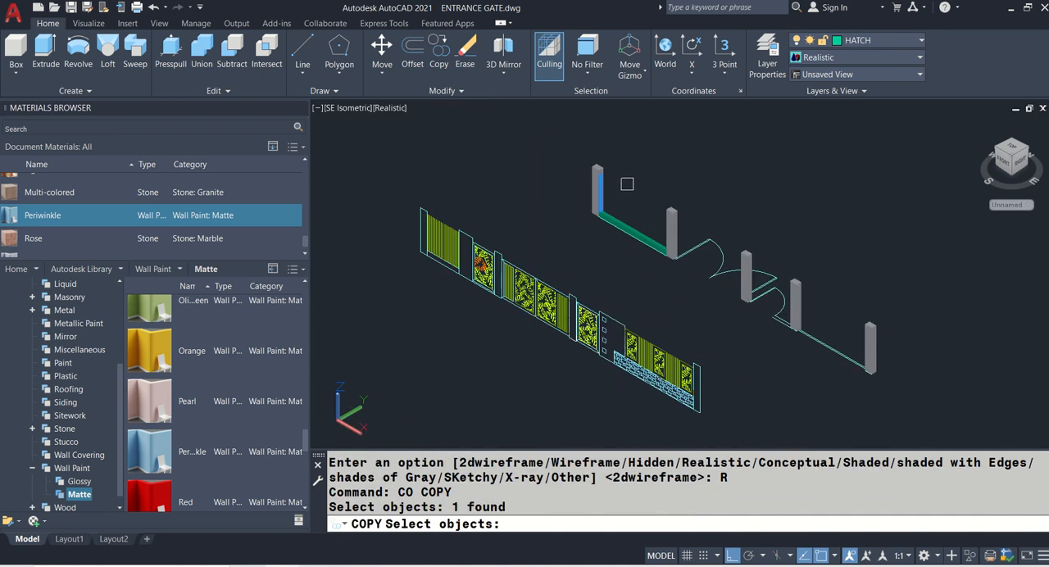
{"action": "key", "text": "Escape"}
- Switch to the Front view and bring the first 3D pillar with its slat into focus
{"action": "scroll", "coordinate": [604, 179], "scroll_direction": "up", "scroll_amount": 3}
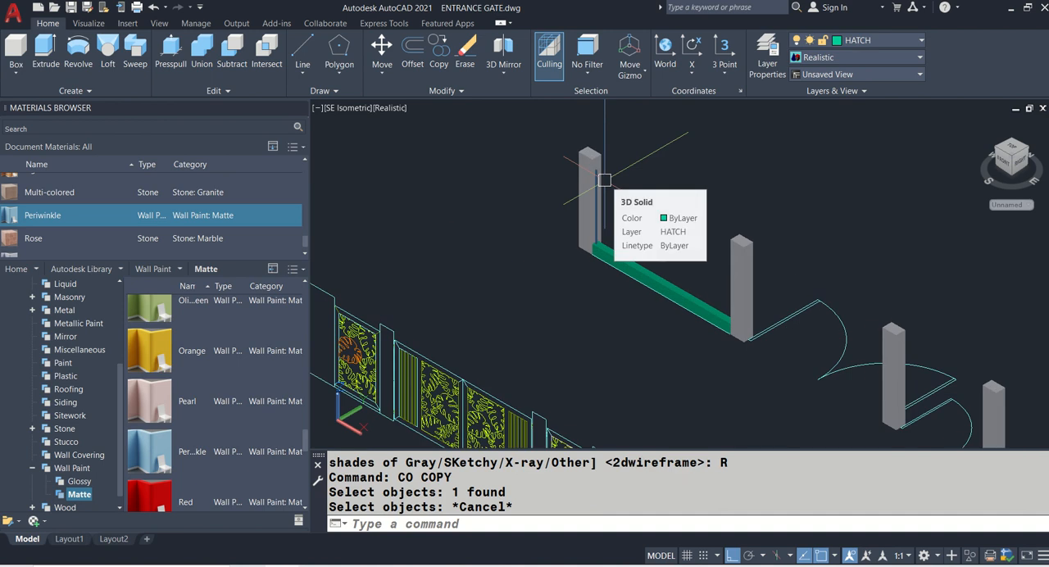
{"action": "type", "text": "-v"}
{"action": "key", "text": "Return"}
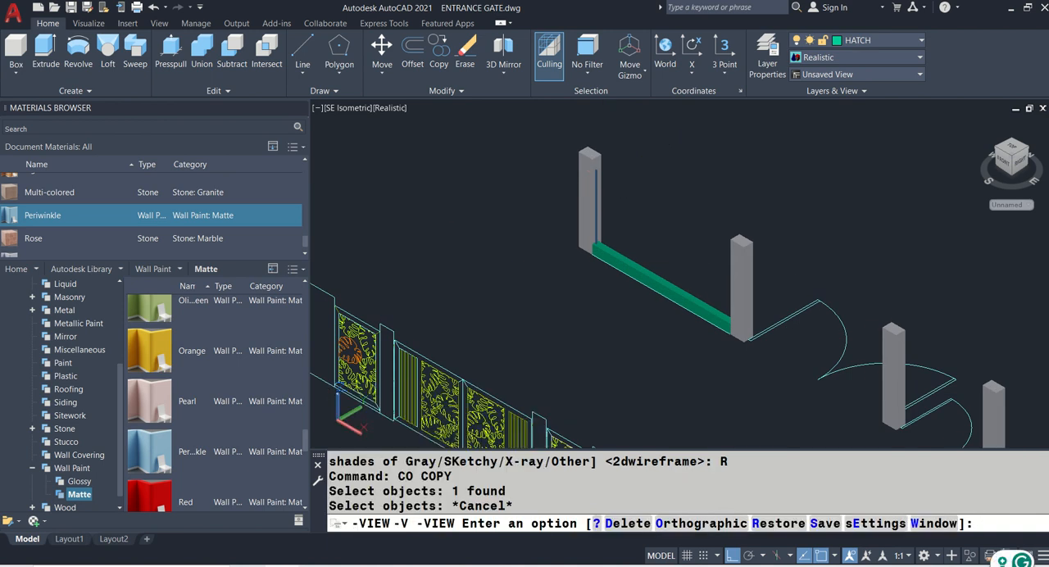
{"action": "type", "text": "F"}
{"action": "key", "text": "Return"}
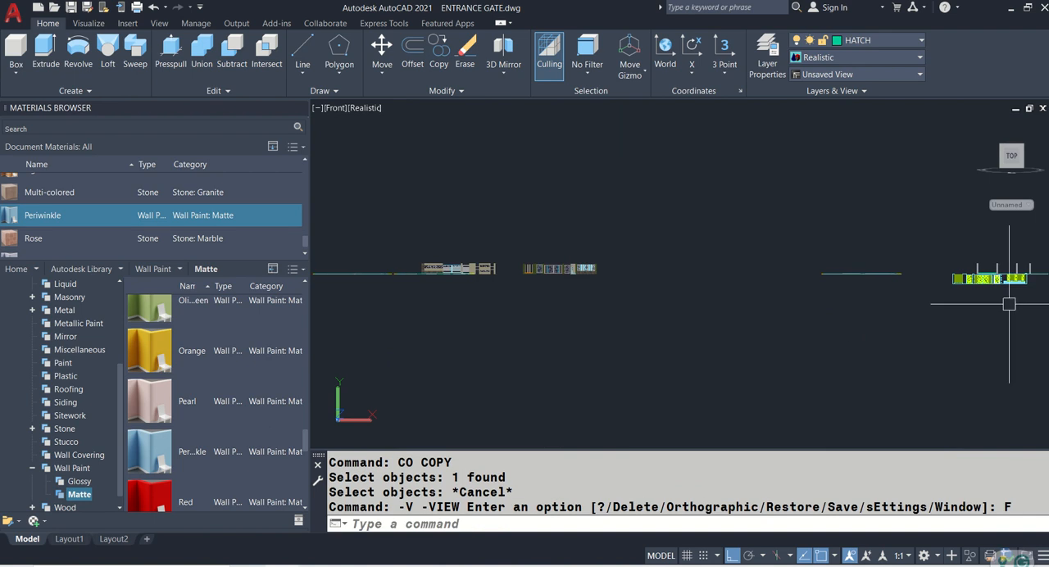
{"action": "middle_click_drag", "start_coordinate": [963, 305], "coordinate": [808, 307]}
{"action": "scroll", "coordinate": [763, 250], "scroll_direction": "up", "scroll_amount": 8}
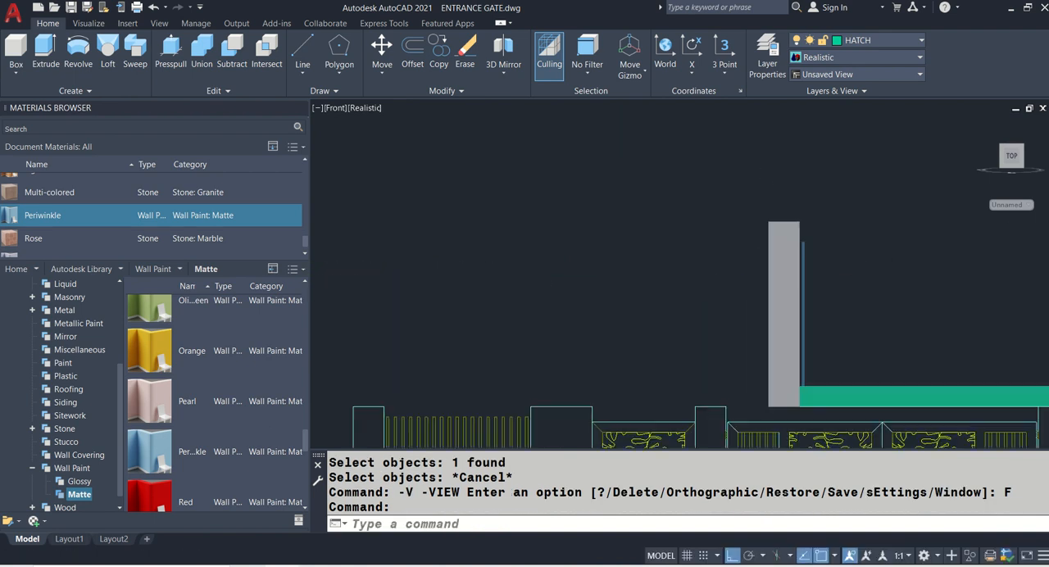
- Measure the distance from the 3D slat's upper corner to the upper corner of the first 3D pillar
{"action": "scroll", "coordinate": [818, 235], "scroll_direction": "up", "scroll_amount": 4}
{"action": "type", "text": "di"}
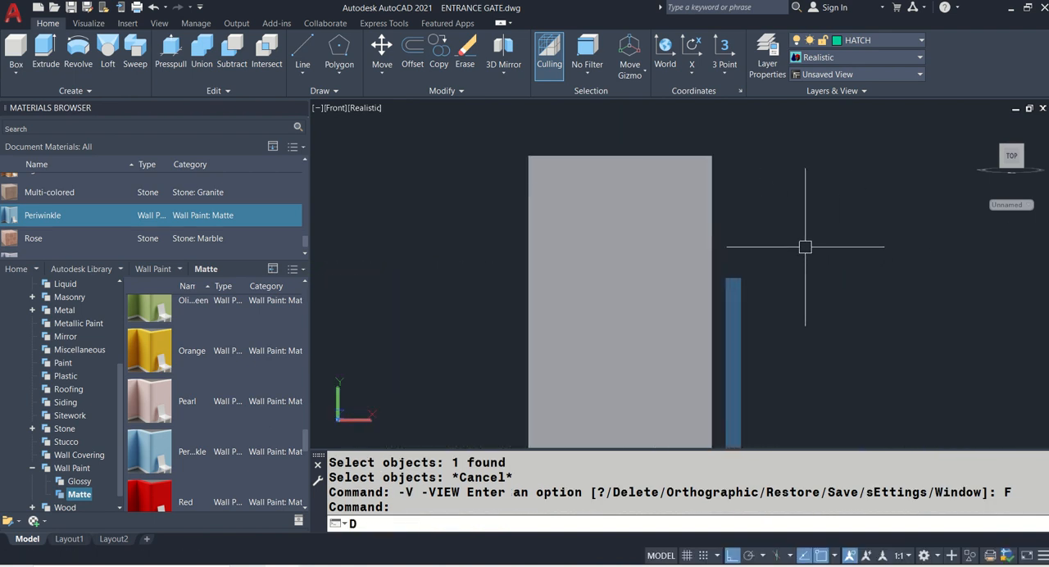
{"action": "key", "text": "Return"}
{"action": "scroll", "coordinate": [742, 257], "scroll_direction": "up", "scroll_amount": 2}
{"action": "left_click", "coordinate": [708, 299]}
{"action": "middle_click_drag", "start_coordinate": [683, 205], "coordinate": [680, 306]}
{"action": "left_click", "coordinate": [677, 148]}
{"action": "scroll", "coordinate": [676, 148], "scroll_direction": "down", "scroll_amount": 5}
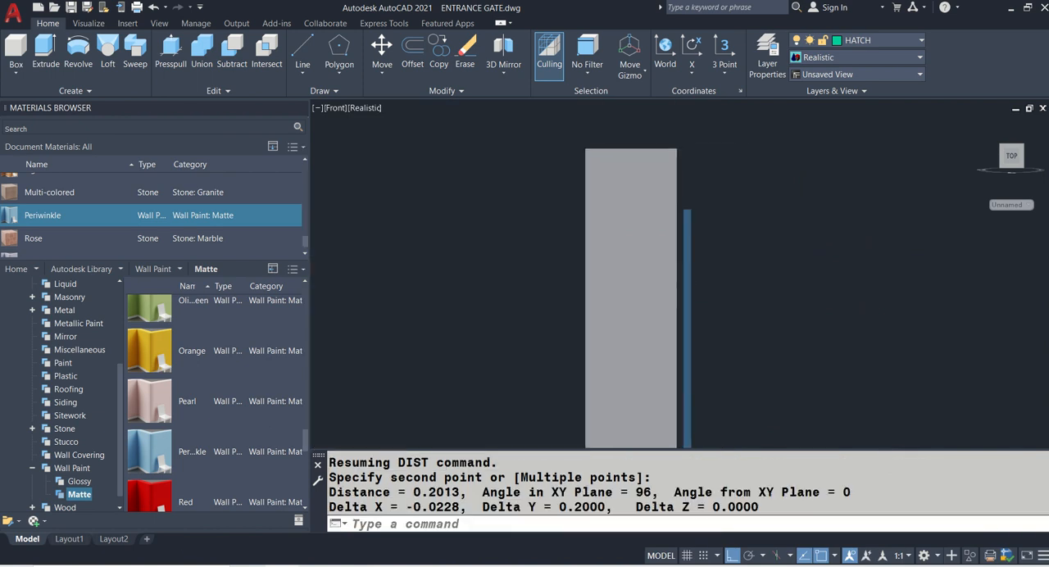
- Measure the distance from the elevation's first slat's upper corner to the upper corner of the adjacent pillar
{"action": "scroll", "coordinate": [489, 236], "scroll_direction": "up", "scroll_amount": 4}
{"action": "scroll", "coordinate": [492, 205], "scroll_direction": "up", "scroll_amount": 2}
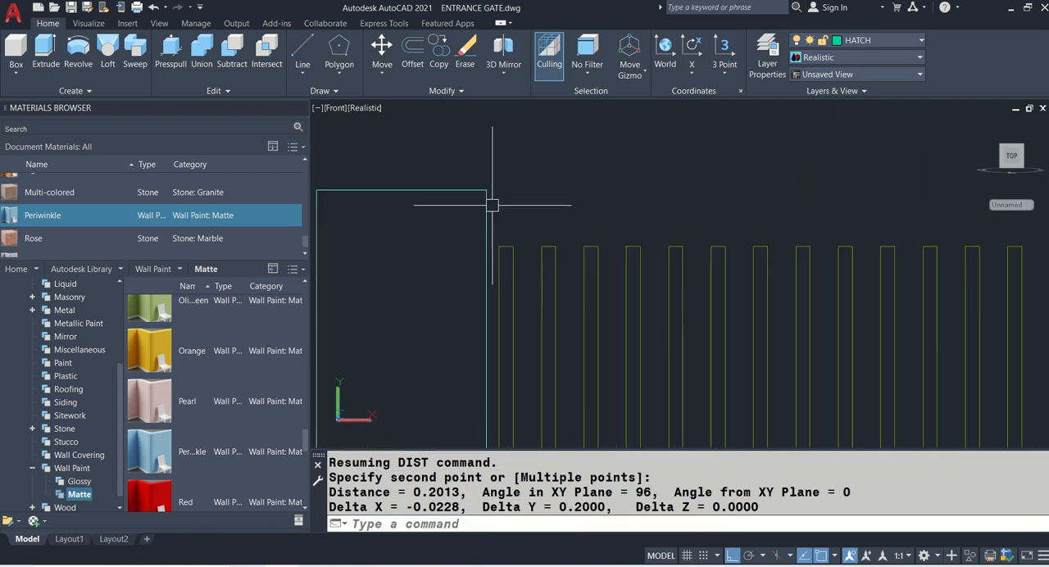
{"action": "type", "text": "I"}
{"action": "key", "text": "Return"}
{"action": "scroll", "coordinate": [496, 205], "scroll_direction": "up", "scroll_amount": 2}
{"action": "left_click", "coordinate": [509, 216]}
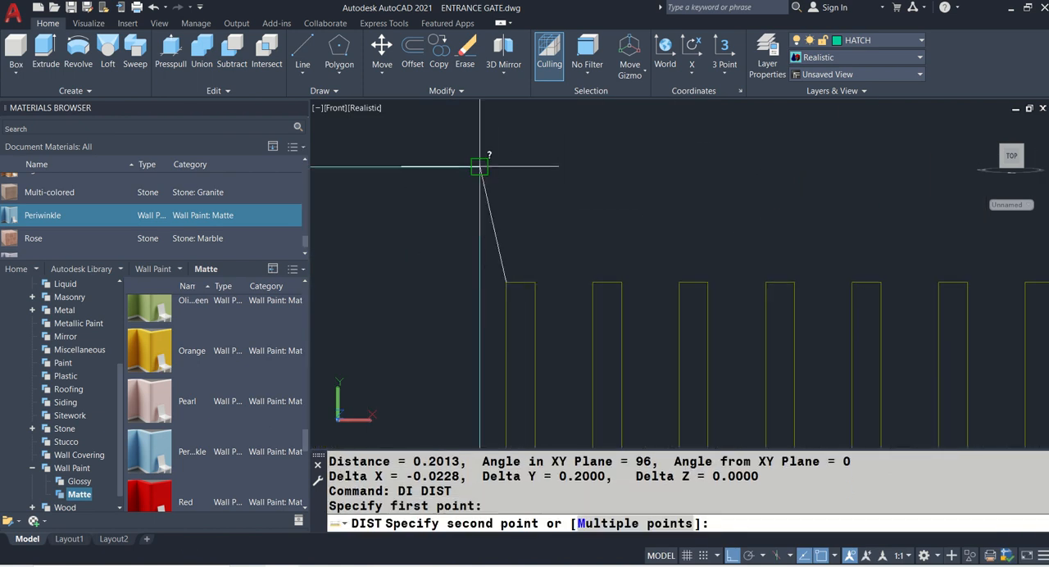
{"action": "left_click", "coordinate": [474, 159]}
{"action": "scroll", "coordinate": [459, 183], "scroll_direction": "down", "scroll_amount": 5}
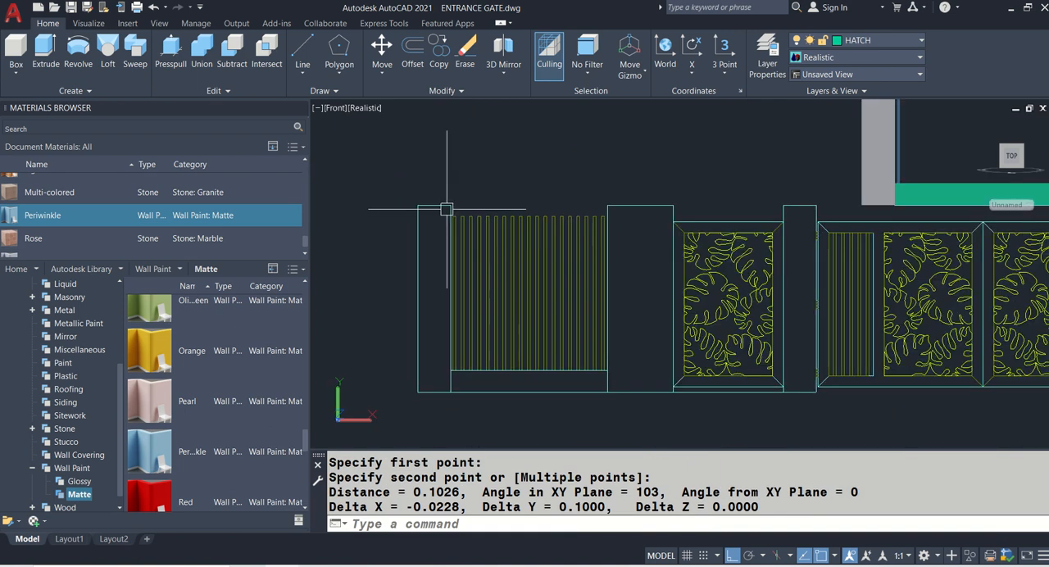
- Return to the SE Isometric view and reset the UCS to World
{"action": "middle_click_drag", "start_coordinate": [761, 312], "coordinate": [649, 332]}
{"action": "middle_click_drag", "start_coordinate": [677, 241], "coordinate": [649, 272]}
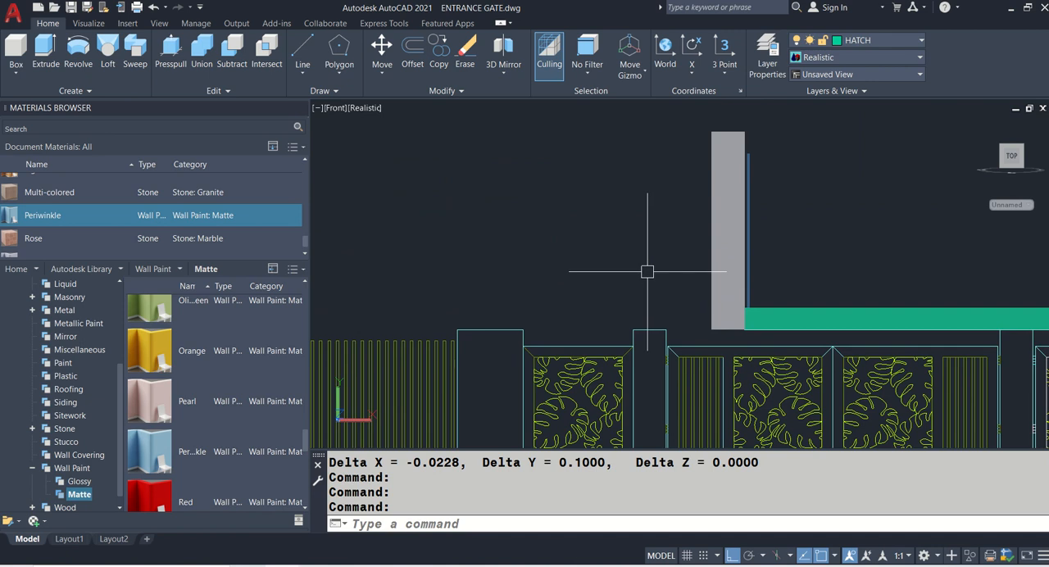
{"action": "type", "text": "V"}
{"action": "key", "text": "Return"}
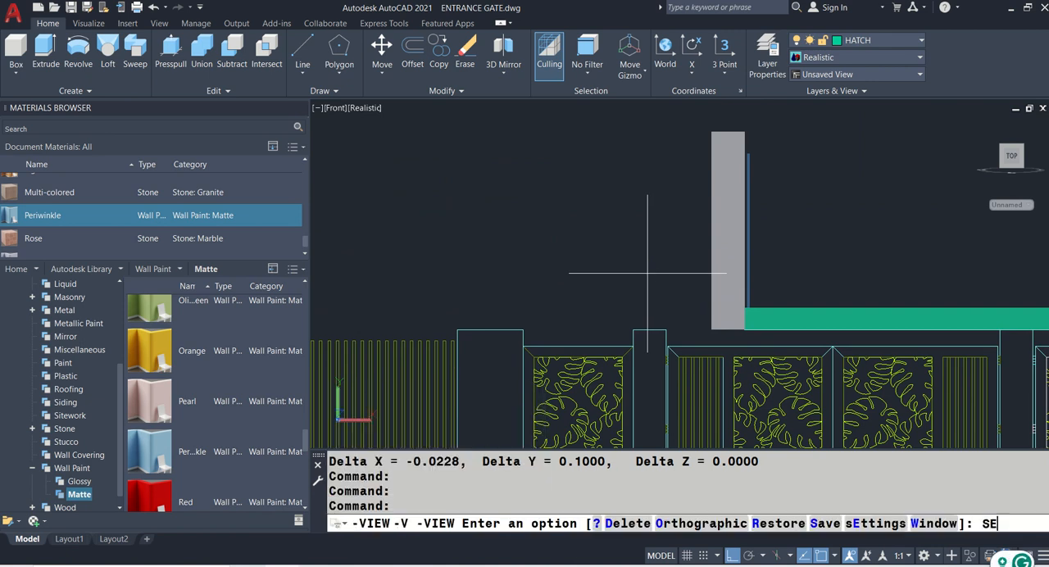
{"action": "key", "text": "Return"}
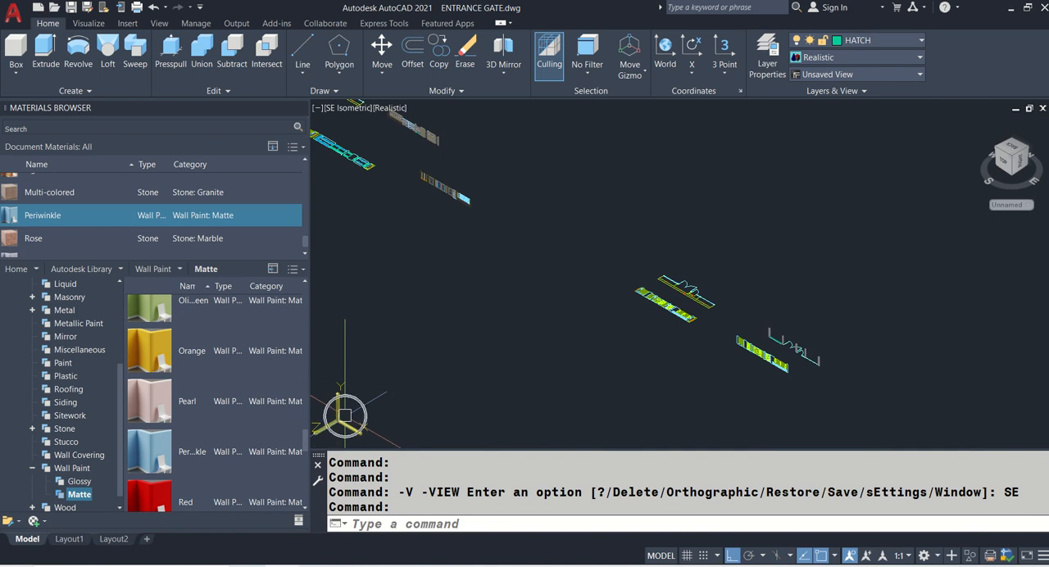
{"action": "type", "text": "UCS"}
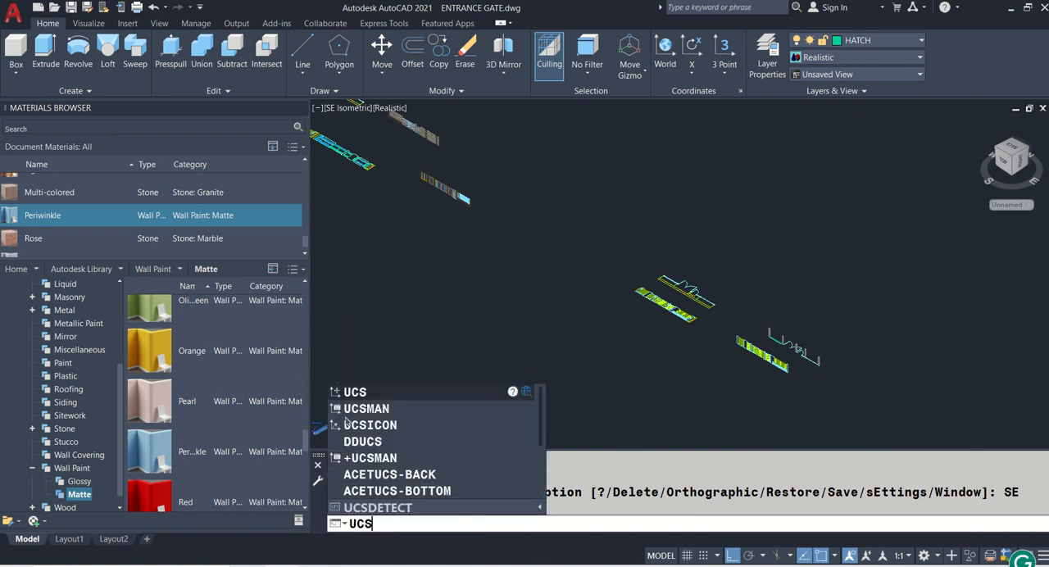
{"action": "key", "text": "Return"}
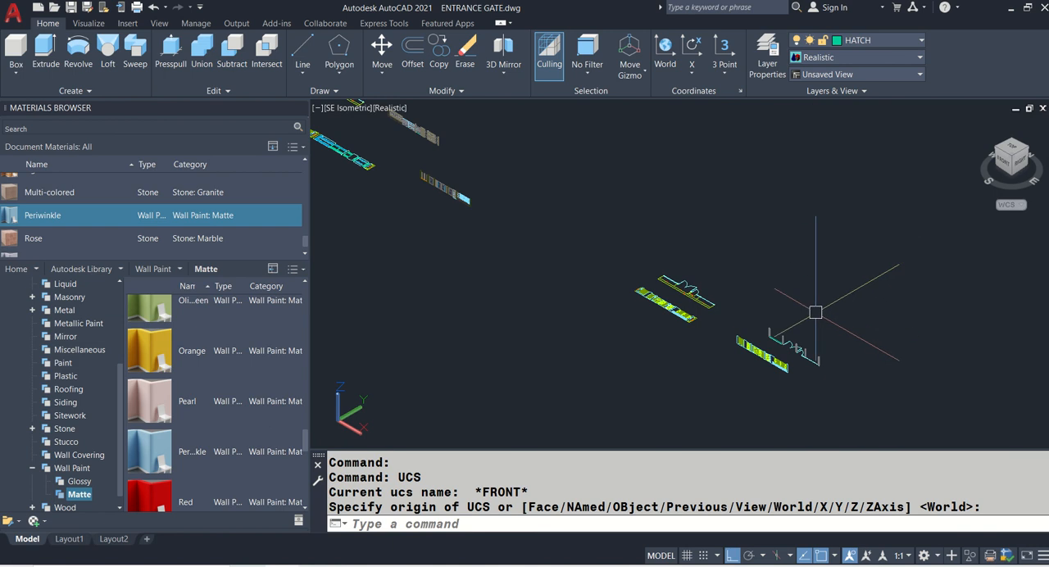
{"action": "scroll", "coordinate": [730, 321], "scroll_direction": "up", "scroll_amount": 5}
{"action": "scroll", "coordinate": [730, 322], "scroll_direction": "up", "scroll_amount": 8}
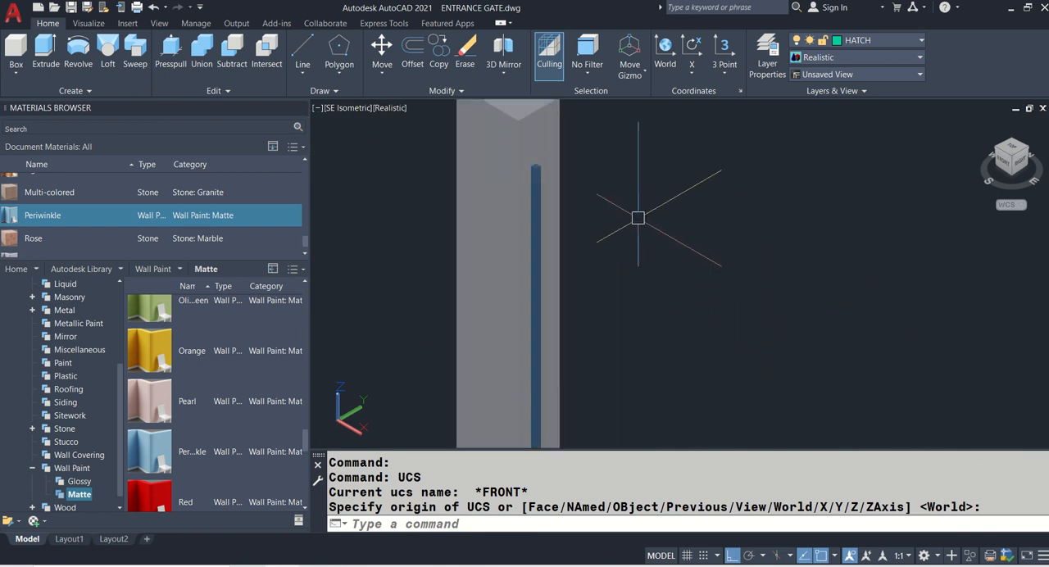
{"action": "key", "text": "Return"}
{"action": "middle_click_drag", "start_coordinate": [606, 309], "coordinate": [628, 293]}
{"action": "scroll", "coordinate": [566, 150], "scroll_direction": "up", "scroll_amount": 4}
{"action": "scroll", "coordinate": [564, 150], "scroll_direction": "down", "scroll_amount": 2}
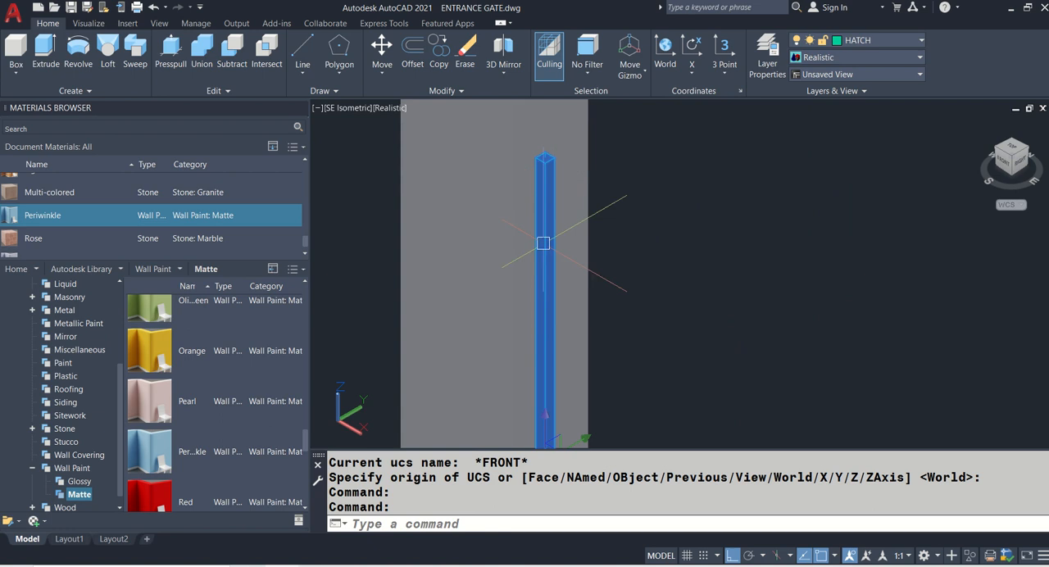
{"action": "key", "text": "Escape"}
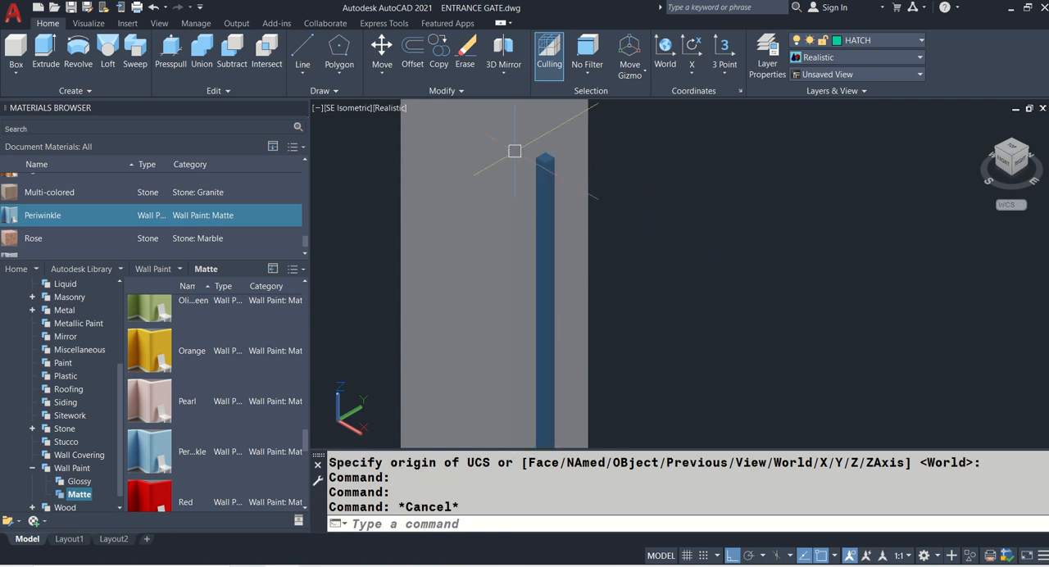
- Switch to the 2D Wireframe visual style and examine the slat's lower end against the base wall
{"action": "left_click", "coordinate": [347, 110]}
{"action": "left_click", "coordinate": [348, 112]}
{"action": "left_click", "coordinate": [383, 113]}
{"action": "left_click", "coordinate": [410, 136]}
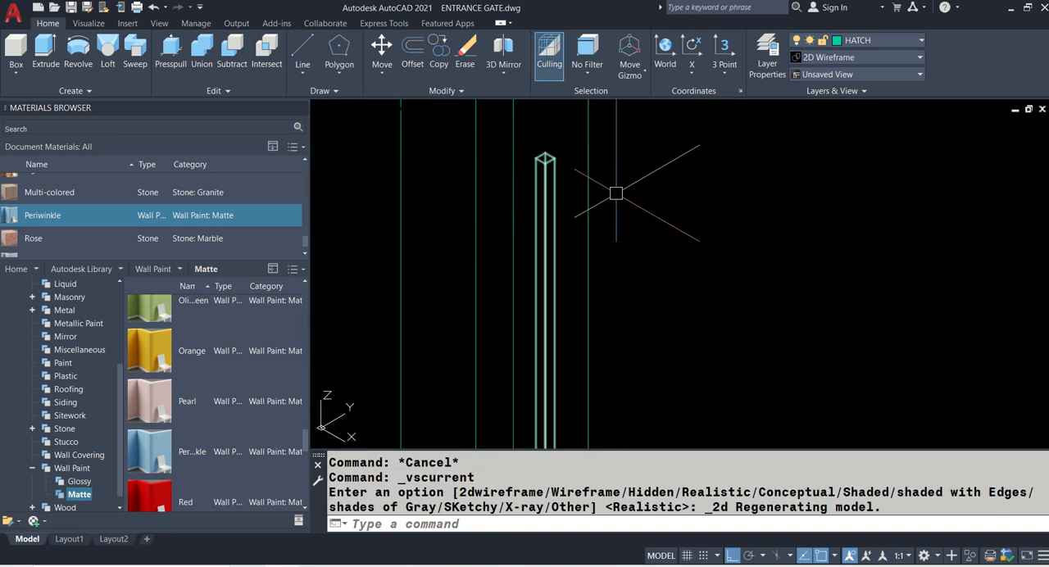
{"action": "left_click", "coordinate": [554, 170]}
{"action": "scroll", "coordinate": [666, 164], "scroll_direction": "down", "scroll_amount": 2}
{"action": "scroll", "coordinate": [621, 305], "scroll_direction": "up", "scroll_amount": 3}
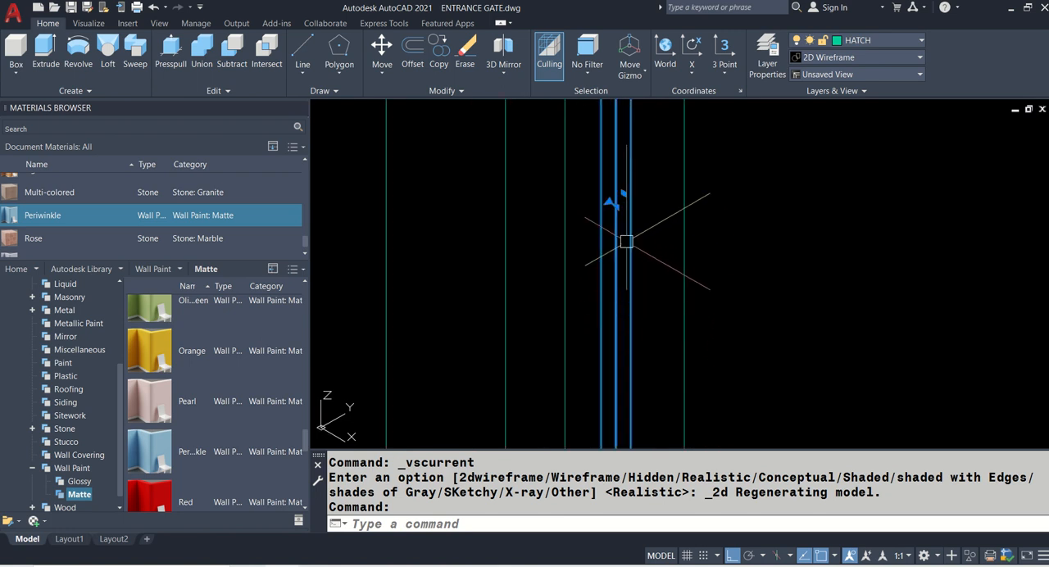
{"action": "scroll", "coordinate": [627, 241], "scroll_direction": "up", "scroll_amount": 4}
{"action": "scroll", "coordinate": [632, 287], "scroll_direction": "down", "scroll_amount": 3}
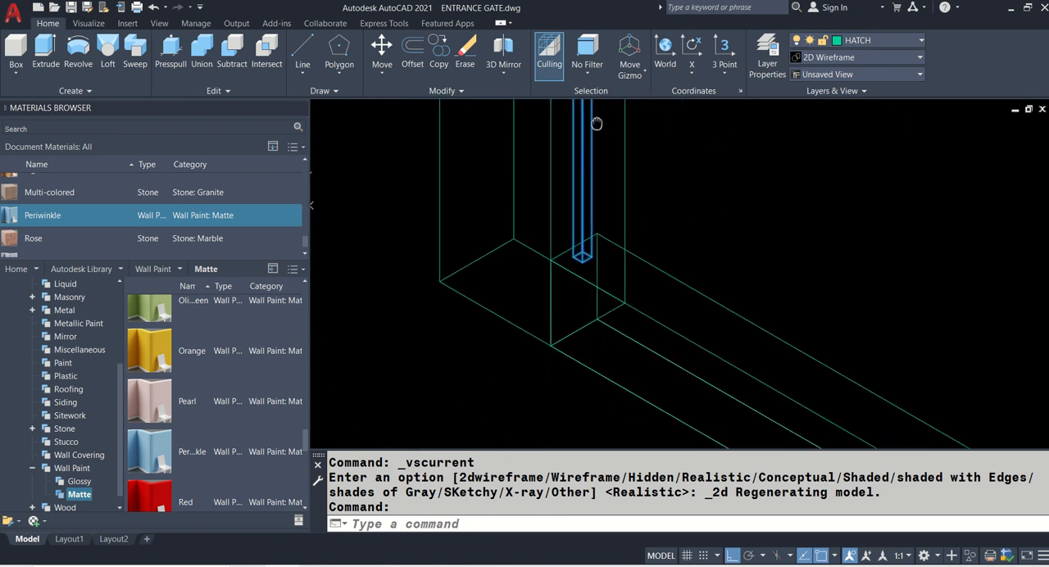
{"action": "scroll", "coordinate": [607, 246], "scroll_direction": "up", "scroll_amount": 4}
{"action": "scroll", "coordinate": [612, 301], "scroll_direction": "down", "scroll_amount": 3}
{"action": "key", "text": "Escape"}
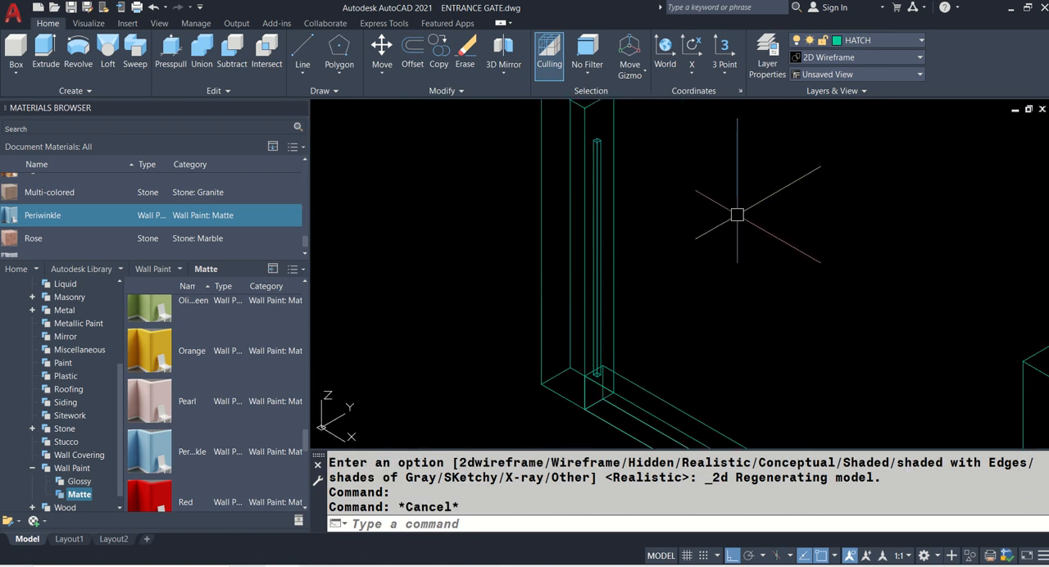
- Copy the 3D slat 0.1 straight up along the Z axis from its upper end
{"action": "middle_click_drag", "start_coordinate": [733, 215], "coordinate": [718, 189]}
{"action": "middle_click_drag", "start_coordinate": [603, 122], "coordinate": [600, 215]}
{"action": "scroll", "coordinate": [599, 216], "scroll_direction": "up", "scroll_amount": 2}
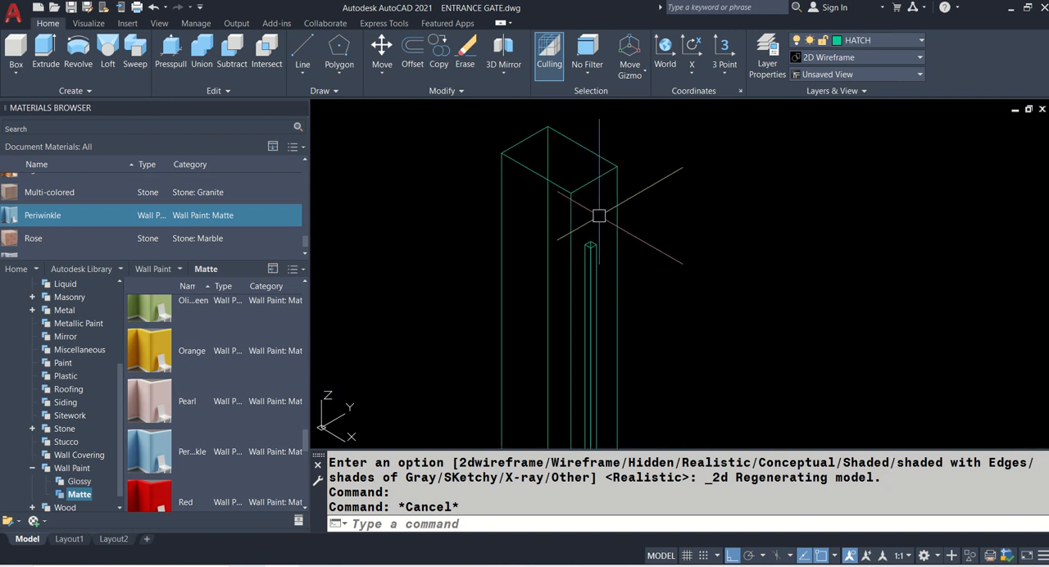
{"action": "type", "text": "CO"}
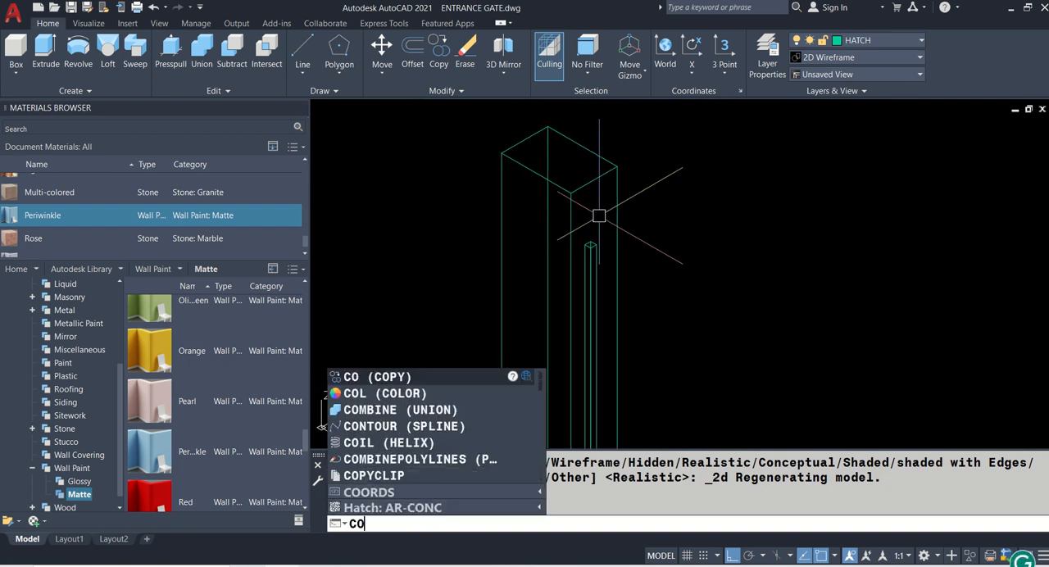
{"action": "key", "text": "Return"}
{"action": "left_click", "coordinate": [591, 262]}
{"action": "key", "text": "Return"}
{"action": "scroll", "coordinate": [596, 241], "scroll_direction": "up", "scroll_amount": 5}
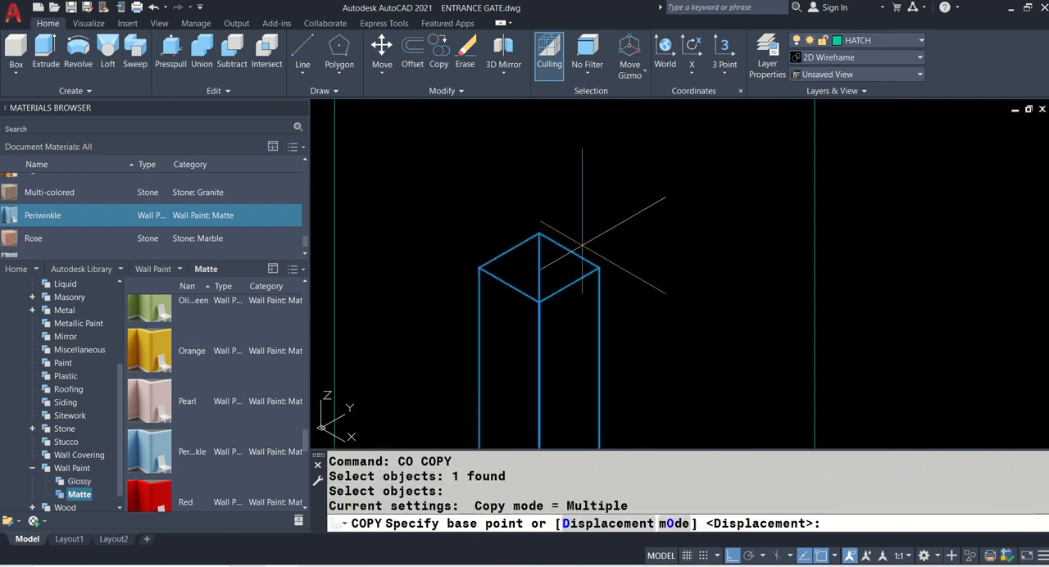
{"action": "left_click", "coordinate": [570, 248]}
{"action": "scroll", "coordinate": [571, 251], "scroll_direction": "down", "scroll_amount": 3}
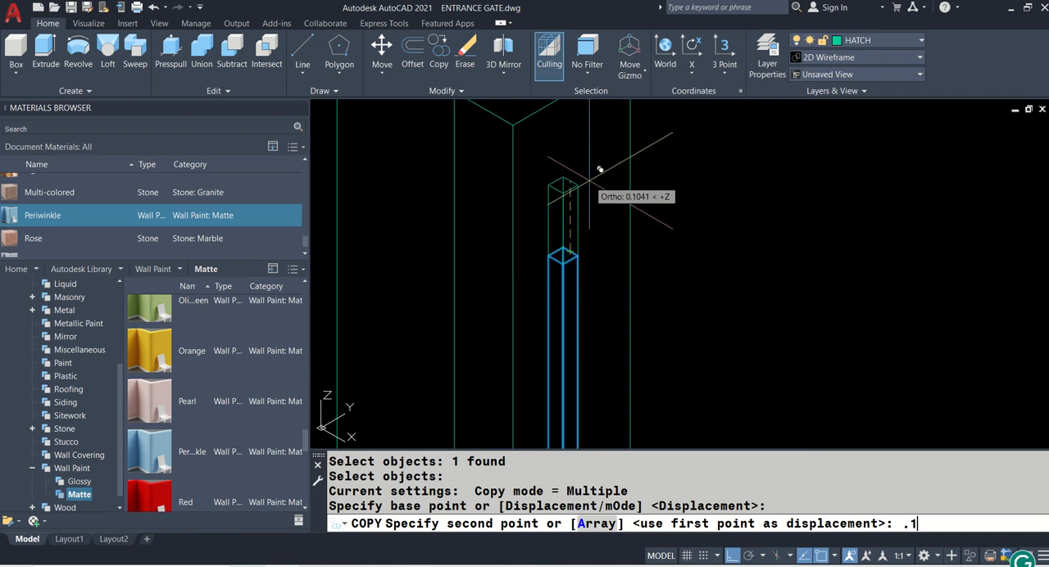
{"action": "key", "text": "Return"}
{"action": "key", "text": "Return"}
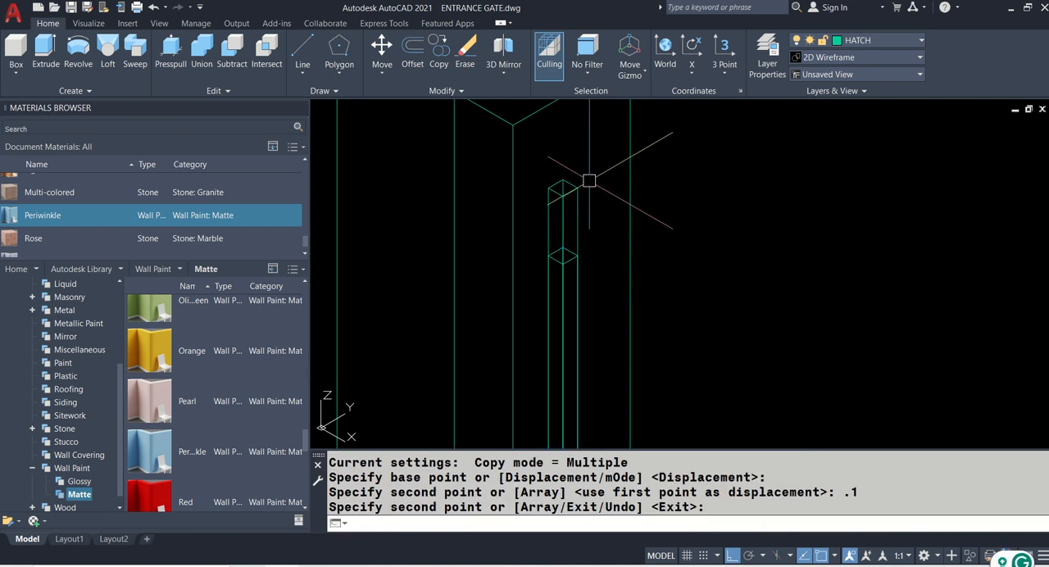
- Union the original slat and its raised copy into a single solid
{"action": "scroll", "coordinate": [590, 180], "scroll_direction": "down", "scroll_amount": 5}
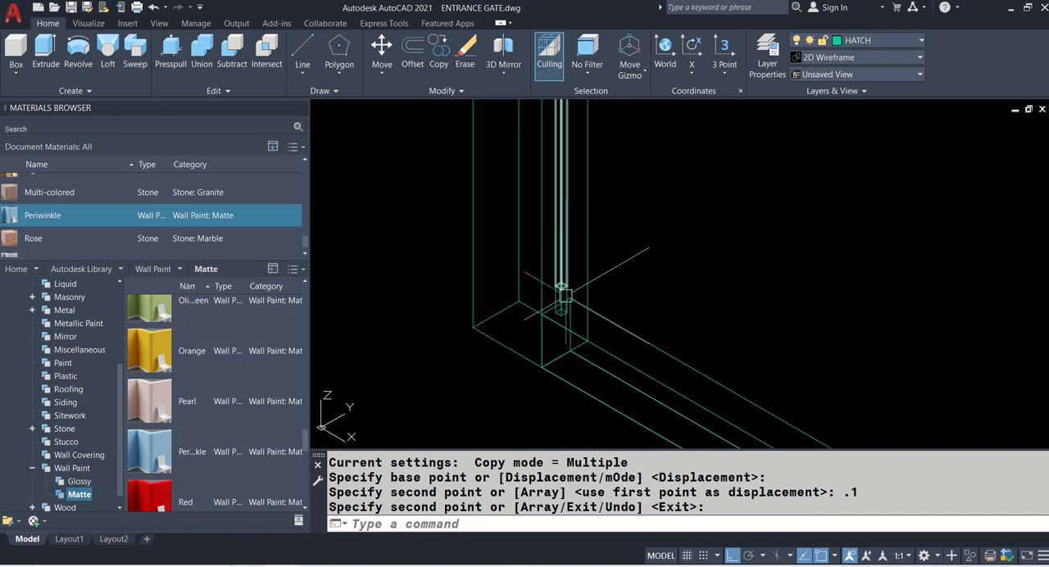
{"action": "scroll", "coordinate": [609, 265], "scroll_direction": "down", "scroll_amount": 3}
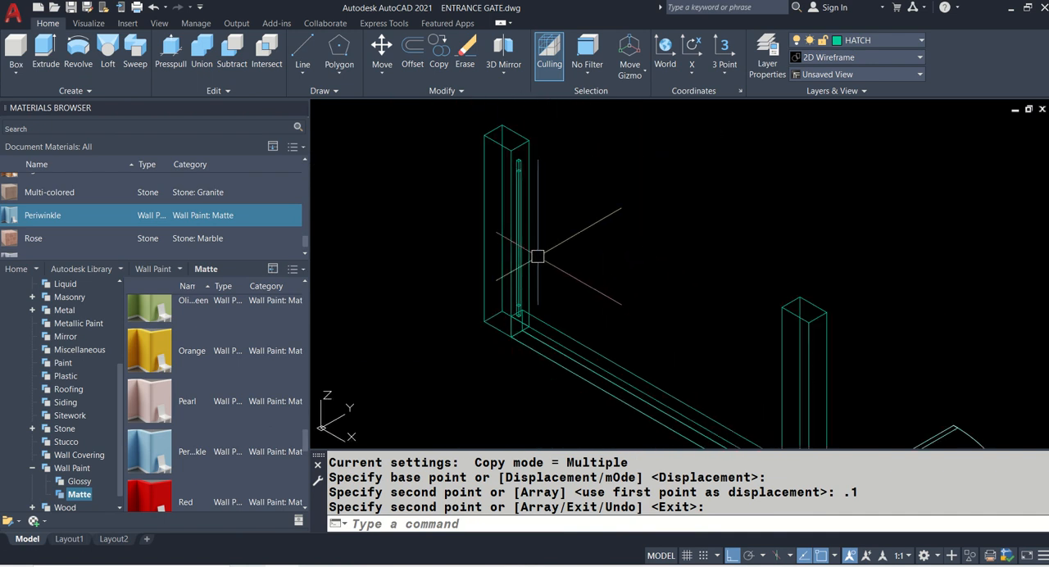
{"action": "left_click", "coordinate": [212, 59]}
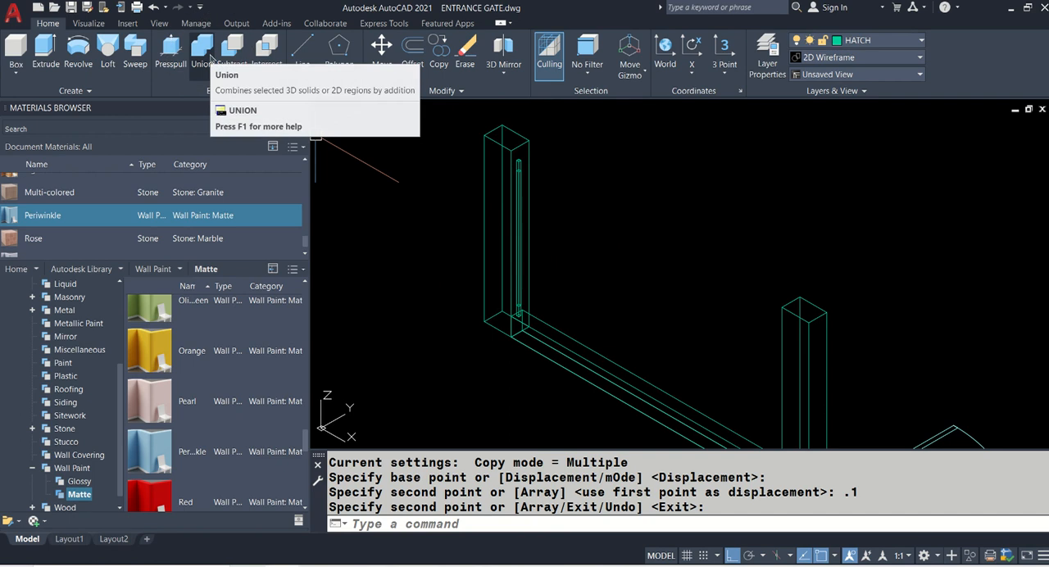
{"action": "scroll", "coordinate": [553, 154], "scroll_direction": "up", "scroll_amount": 5}
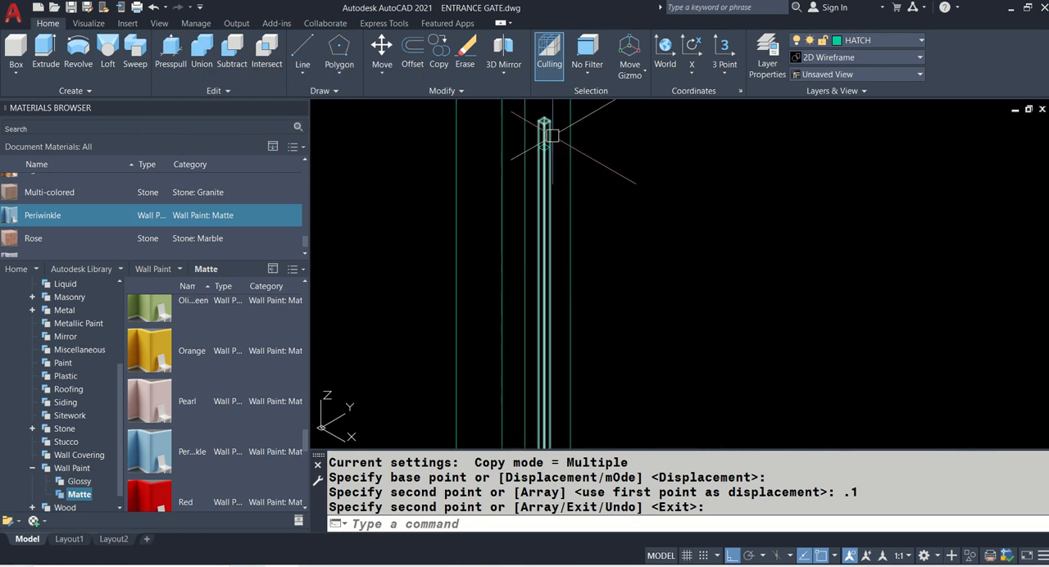
{"action": "middle_click_drag", "start_coordinate": [553, 313], "coordinate": [539, 110]}
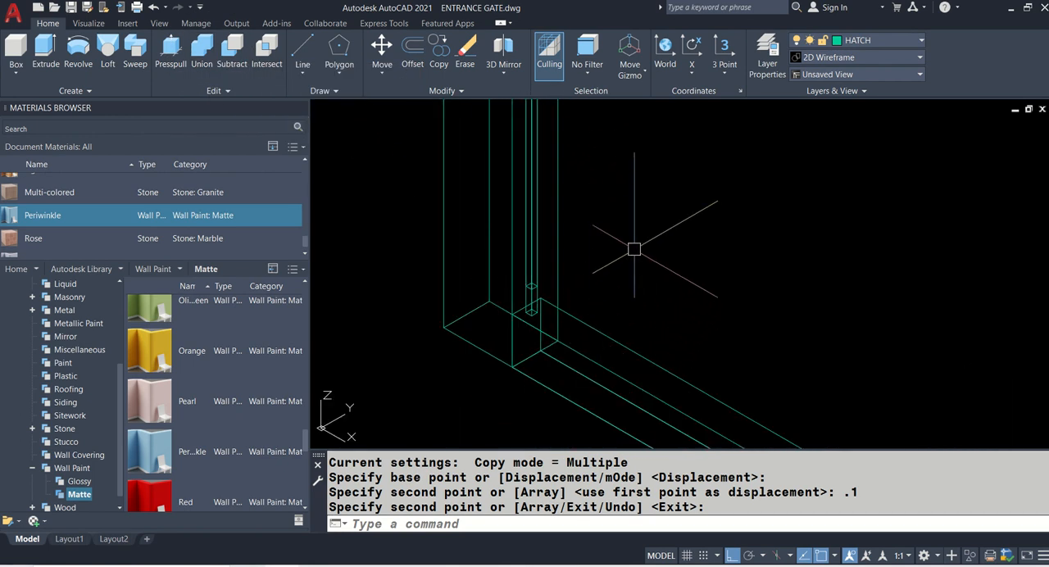
{"action": "scroll", "coordinate": [531, 295], "scroll_direction": "up", "scroll_amount": 3}
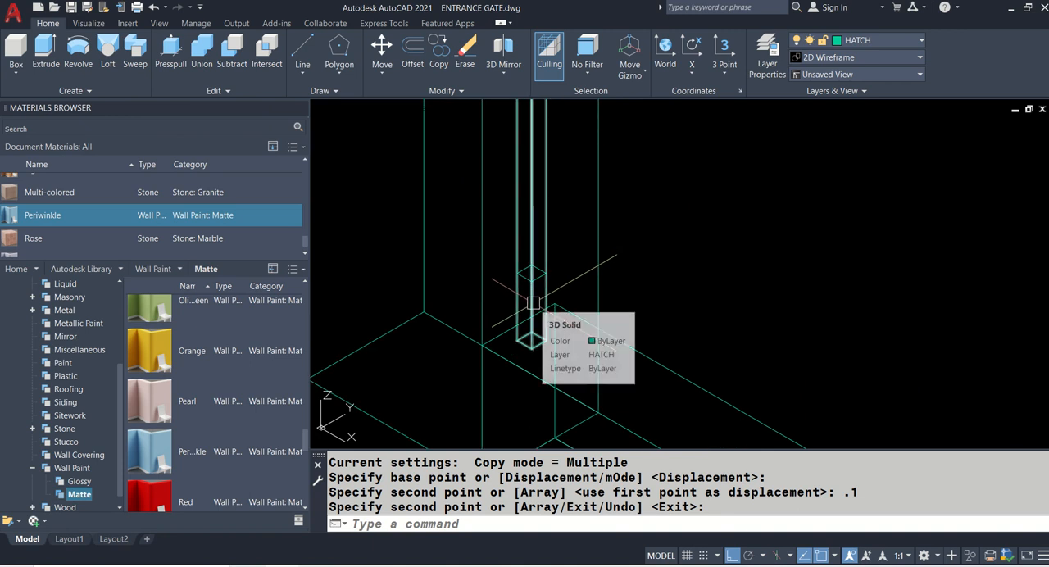
{"action": "left_click", "coordinate": [533, 304]}
{"action": "scroll", "coordinate": [542, 284], "scroll_direction": "up", "scroll_amount": 4}
{"action": "left_click", "coordinate": [541, 271]}
{"action": "scroll", "coordinate": [465, 347], "scroll_direction": "down", "scroll_amount": 6}
{"action": "scroll", "coordinate": [464, 347], "scroll_direction": "down", "scroll_amount": 2}
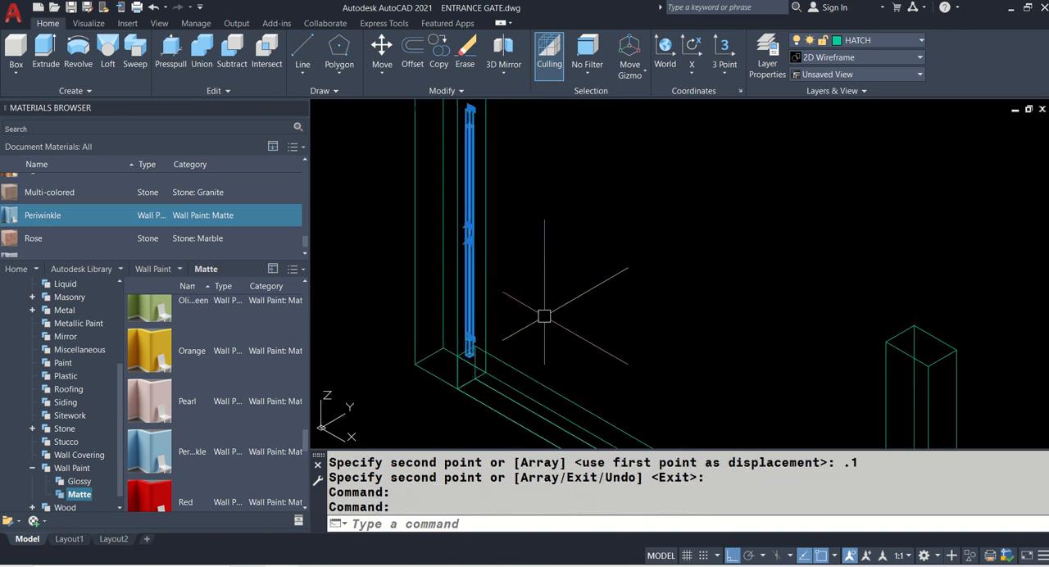
{"action": "left_click", "coordinate": [210, 56]}
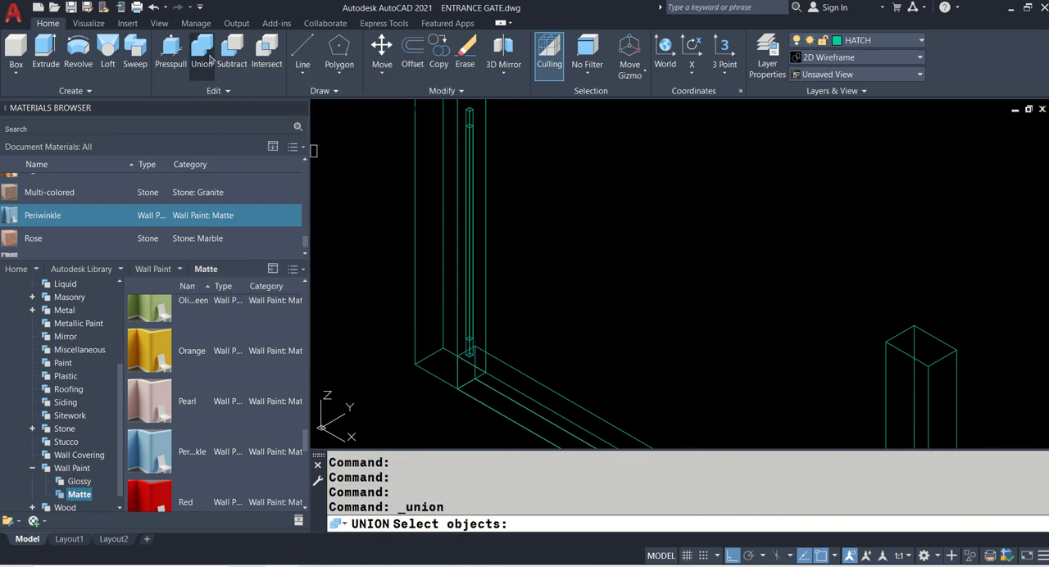
{"action": "left_click", "coordinate": [476, 319]}
{"action": "scroll", "coordinate": [481, 326], "scroll_direction": "up", "scroll_amount": 5}
{"action": "left_click", "coordinate": [490, 322]}
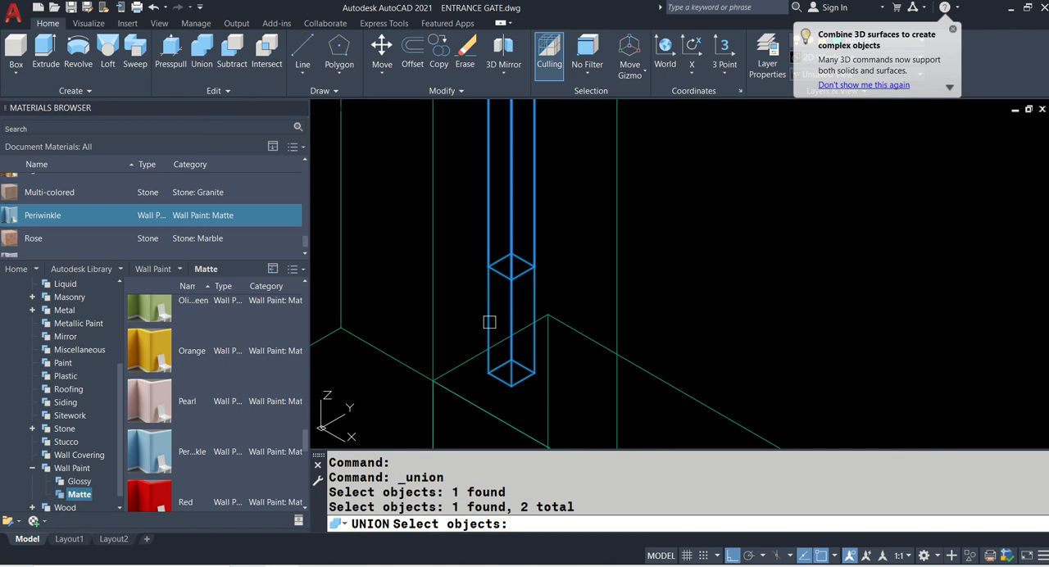
{"action": "key", "text": "Return"}
{"action": "scroll", "coordinate": [491, 320], "scroll_direction": "down", "scroll_amount": 5}
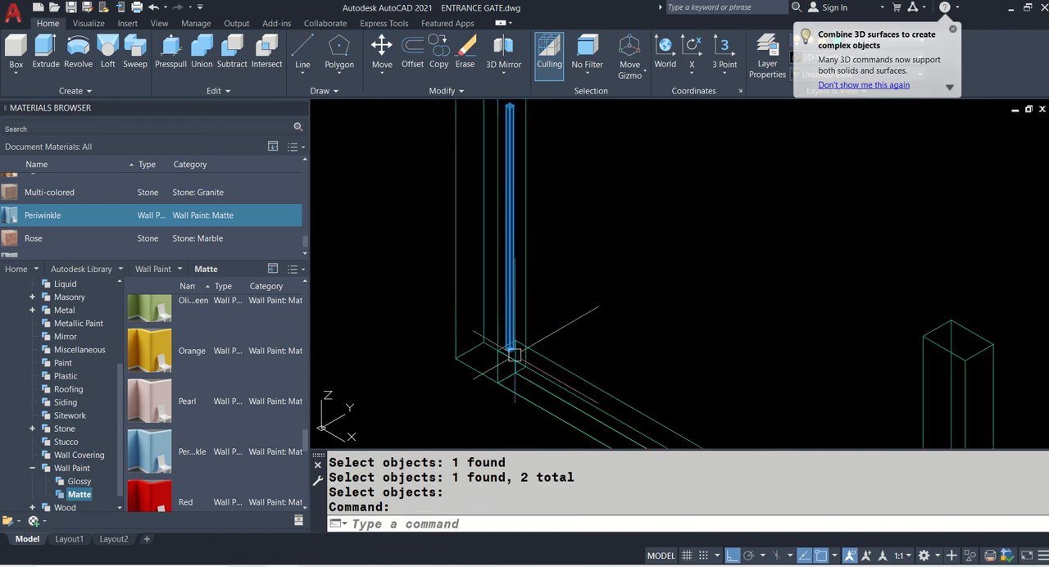
{"action": "middle_click_drag", "start_coordinate": [535, 199], "coordinate": [547, 277]}
{"action": "key", "text": "Escape"}
- Switch the model's visual style to Realistic
{"action": "type", "text": "V"}
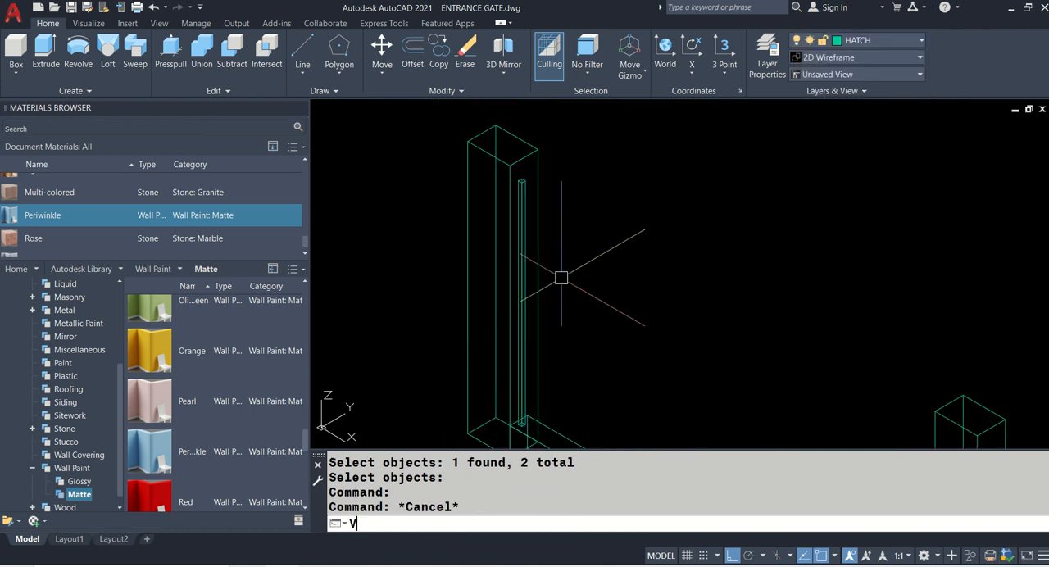
{"action": "type", "text": "S"}
{"action": "key", "text": "Return"}
{"action": "type", "text": "R"}
{"action": "key", "text": "Return"}
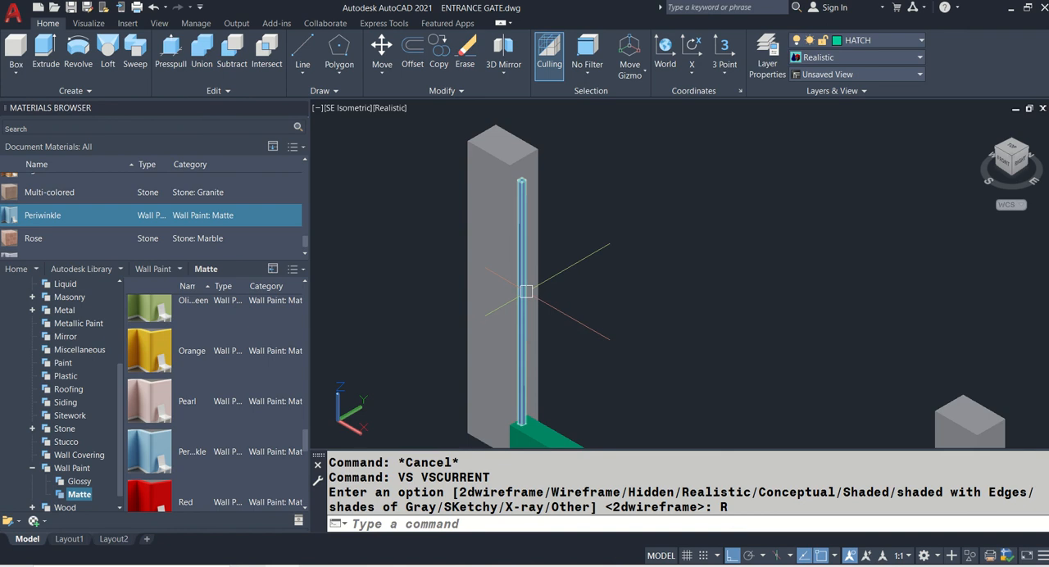
- Match the properties of the base wall beneath the slat to those of the first pillar
{"action": "middle_click_drag", "start_coordinate": [635, 310], "coordinate": [609, 216]}
{"action": "type", "text": "MA"}
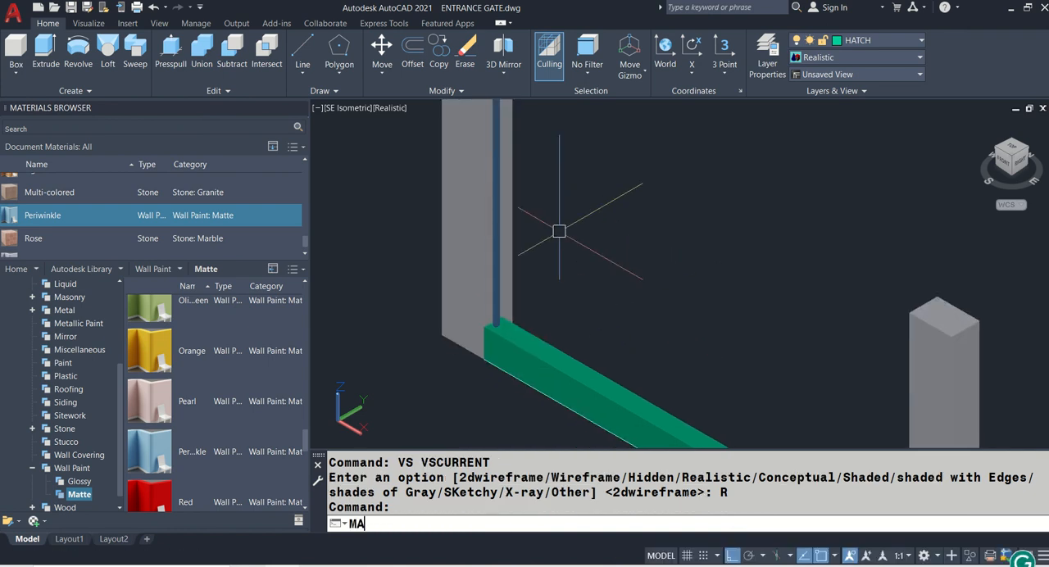
{"action": "key", "text": "Return"}
{"action": "left_click", "coordinate": [468, 218]}
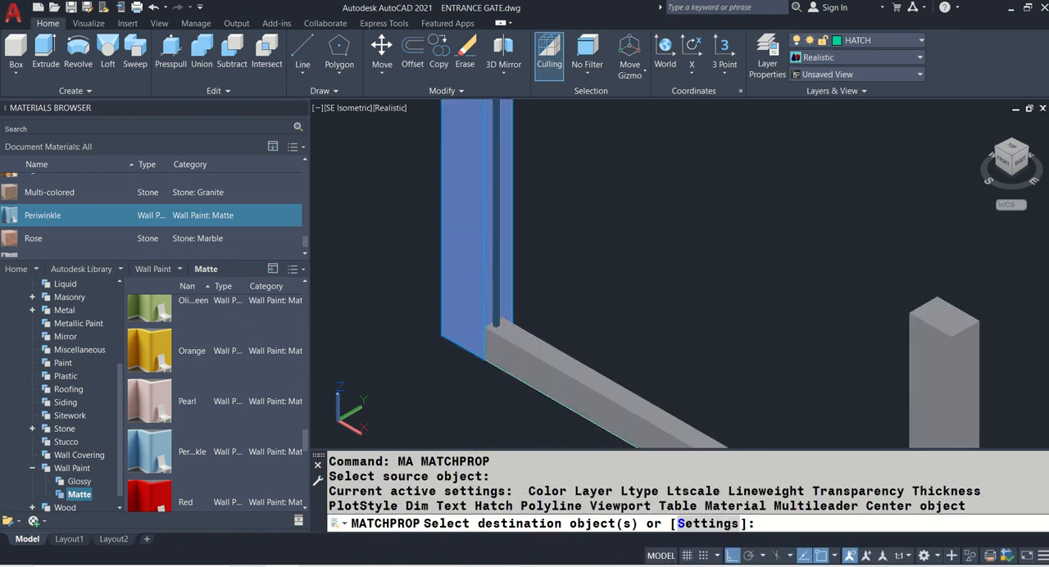
{"action": "left_click", "coordinate": [534, 347]}
{"action": "key", "text": "Return"}
{"action": "scroll", "coordinate": [589, 283], "scroll_direction": "down", "scroll_amount": 2}
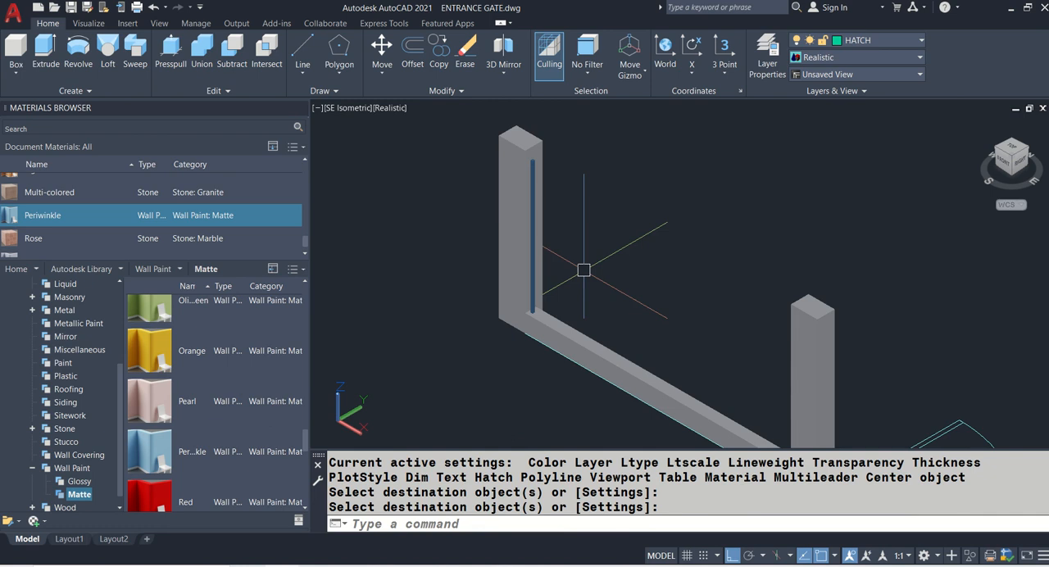
- Copy the 3D slat from the top midpoint of the elevation's first slat to the top midpoints of the following two slats
{"action": "scroll", "coordinate": [597, 221], "scroll_direction": "down", "scroll_amount": 2}
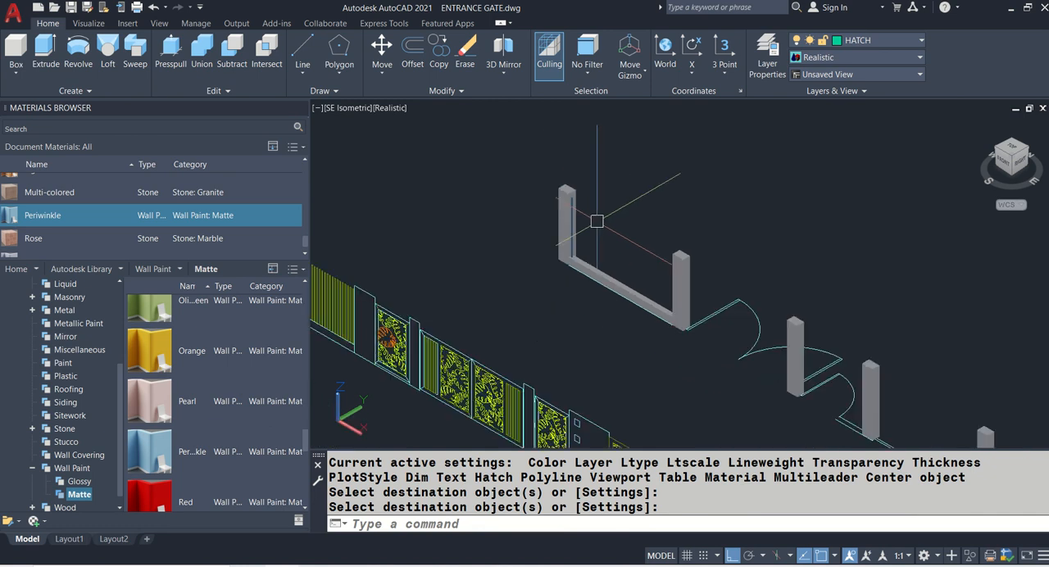
{"action": "type", "text": "CO"}
{"action": "key", "text": "Return"}
{"action": "scroll", "coordinate": [599, 222], "scroll_direction": "up", "scroll_amount": 6}
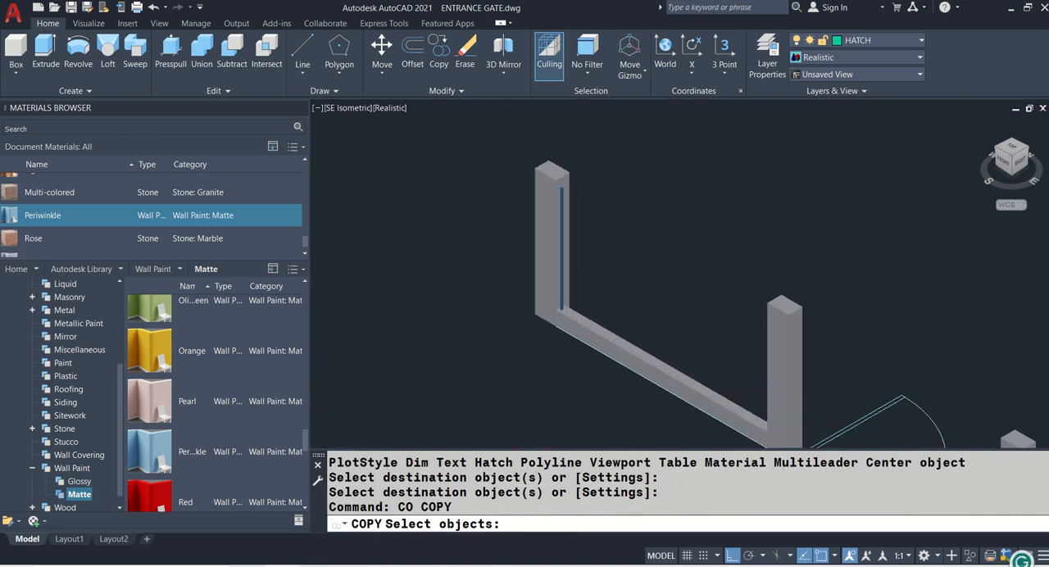
{"action": "left_click", "coordinate": [525, 187]}
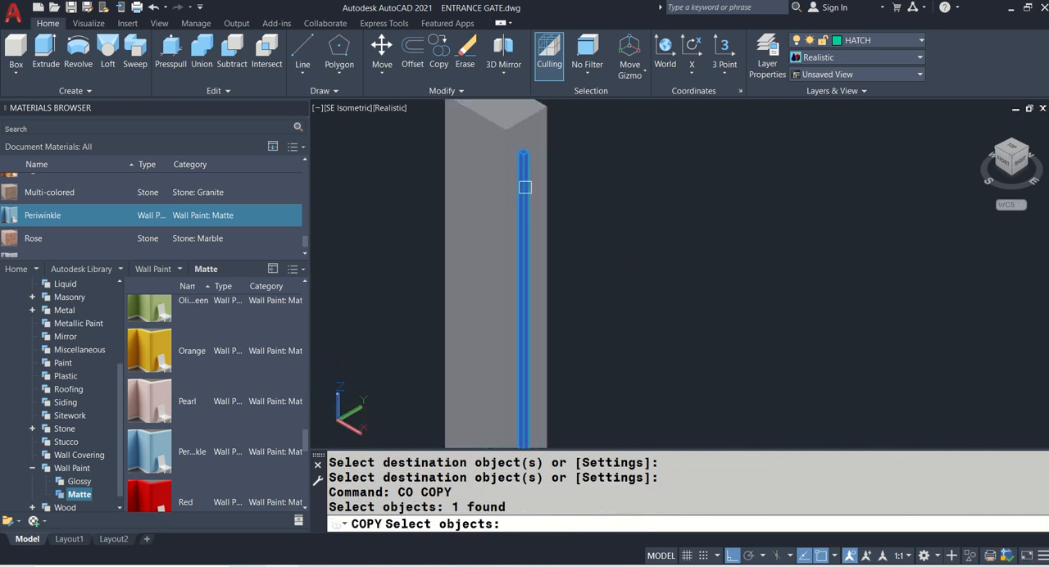
{"action": "key", "text": "Return"}
{"action": "scroll", "coordinate": [756, 237], "scroll_direction": "down", "scroll_amount": 6}
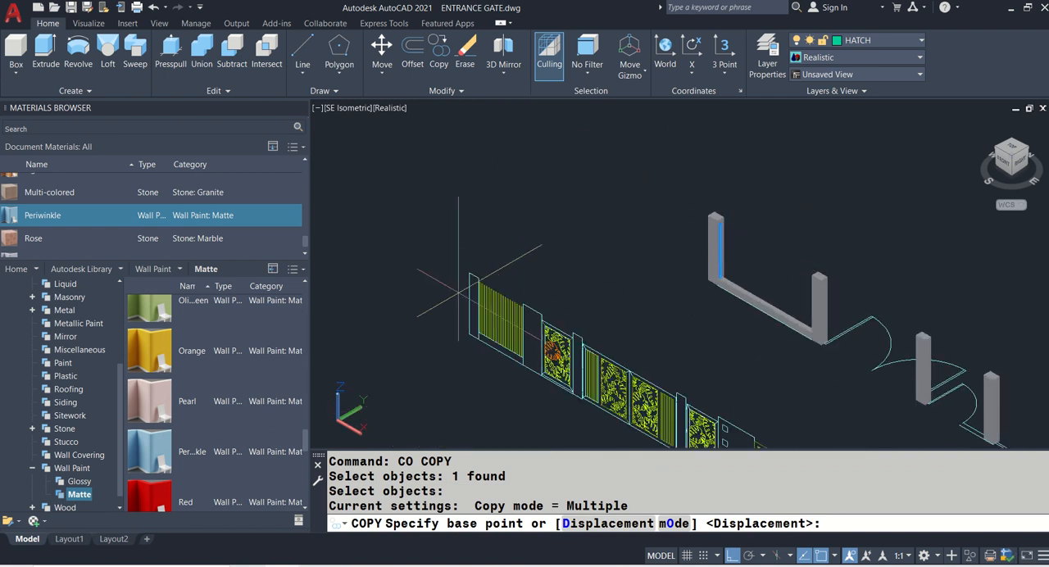
{"action": "scroll", "coordinate": [459, 291], "scroll_direction": "up", "scroll_amount": 6}
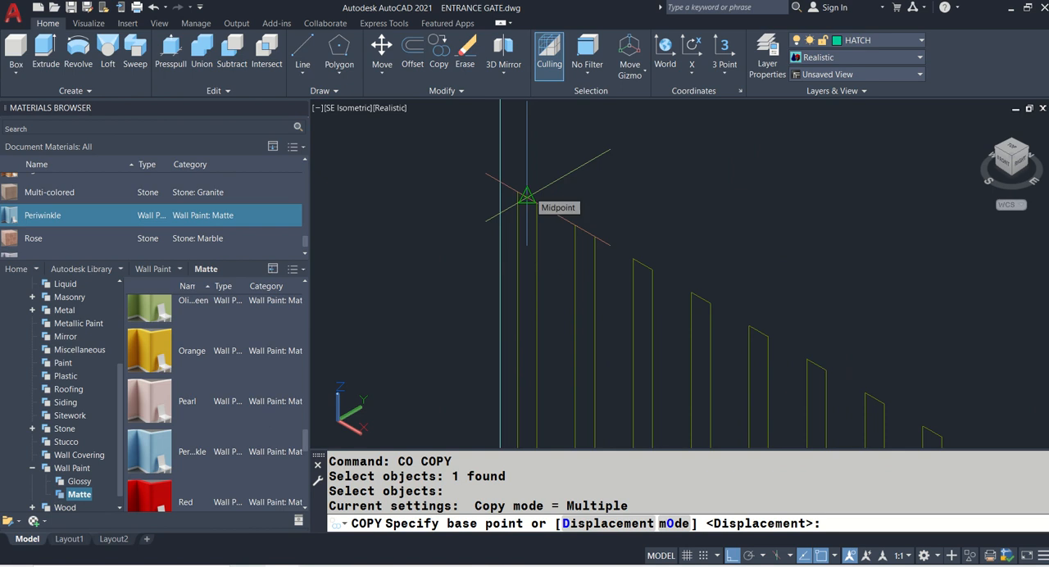
{"action": "left_click", "coordinate": [527, 195]}
{"action": "left_click", "coordinate": [603, 228]}
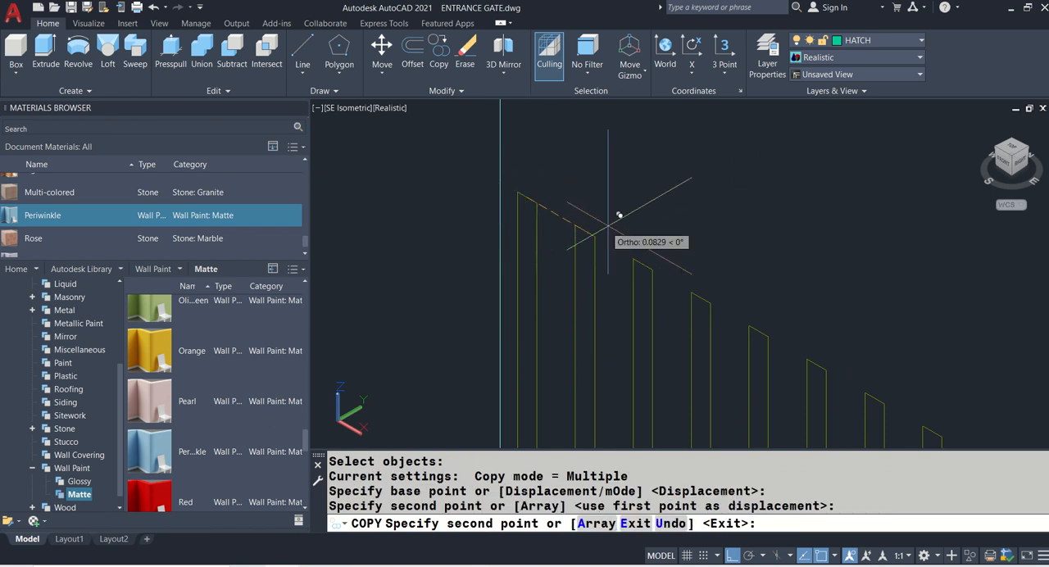
{"action": "left_click", "coordinate": [653, 253]}
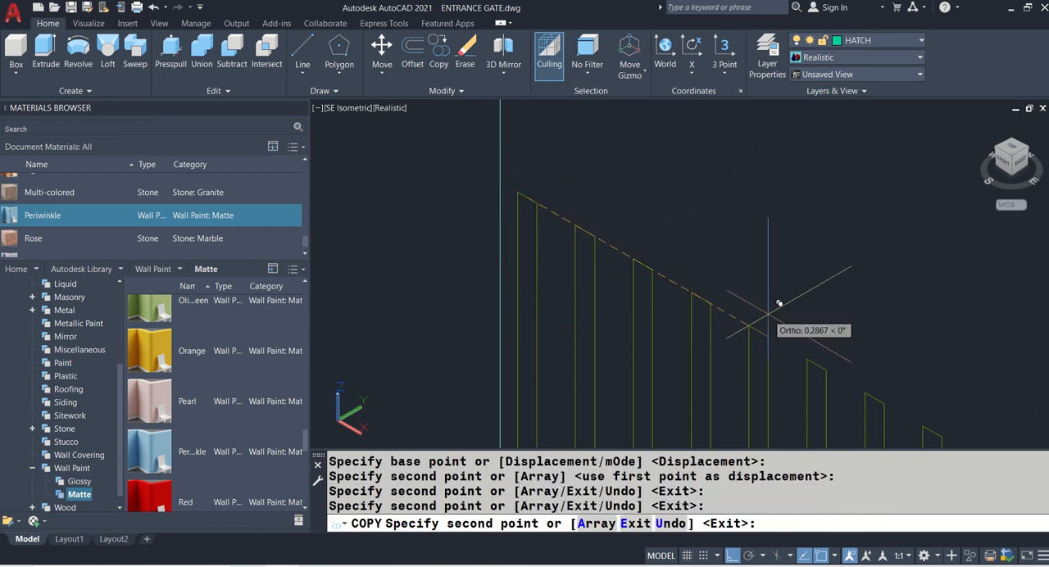
- Copy the 3D slat to the top midpoints of all the remaining slats in the first slatted panel of the elevation
{"action": "middle_click_drag", "start_coordinate": [761, 328], "coordinate": [414, 189]}
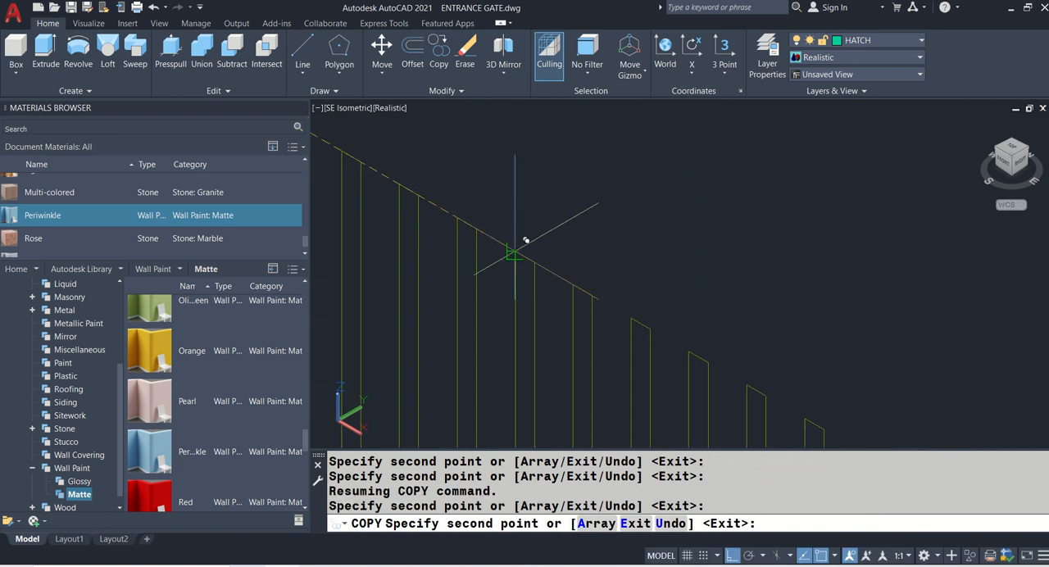
{"action": "left_click", "coordinate": [585, 293]}
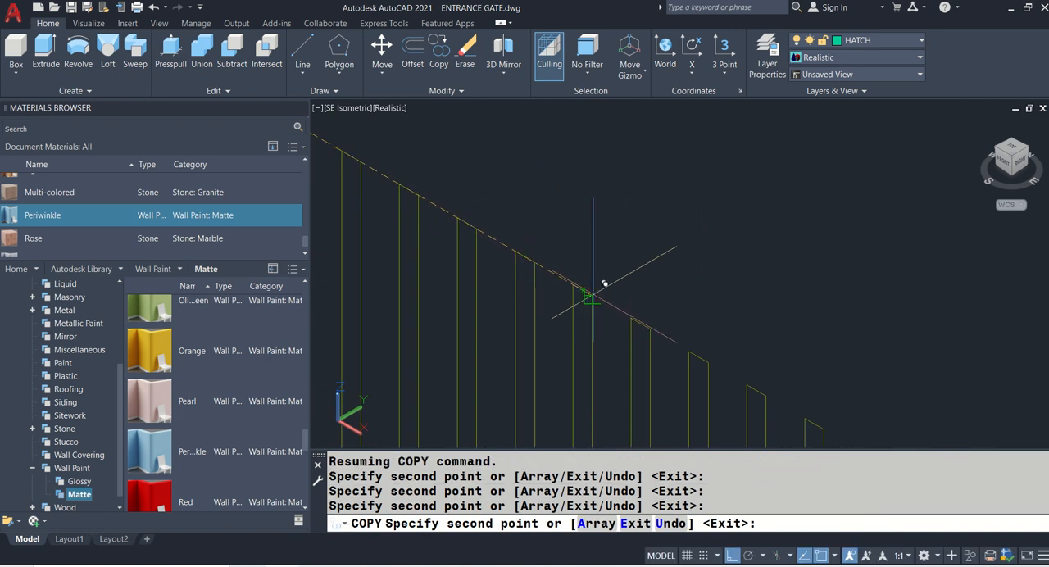
{"action": "middle_click_drag", "start_coordinate": [585, 292], "coordinate": [492, 183]}
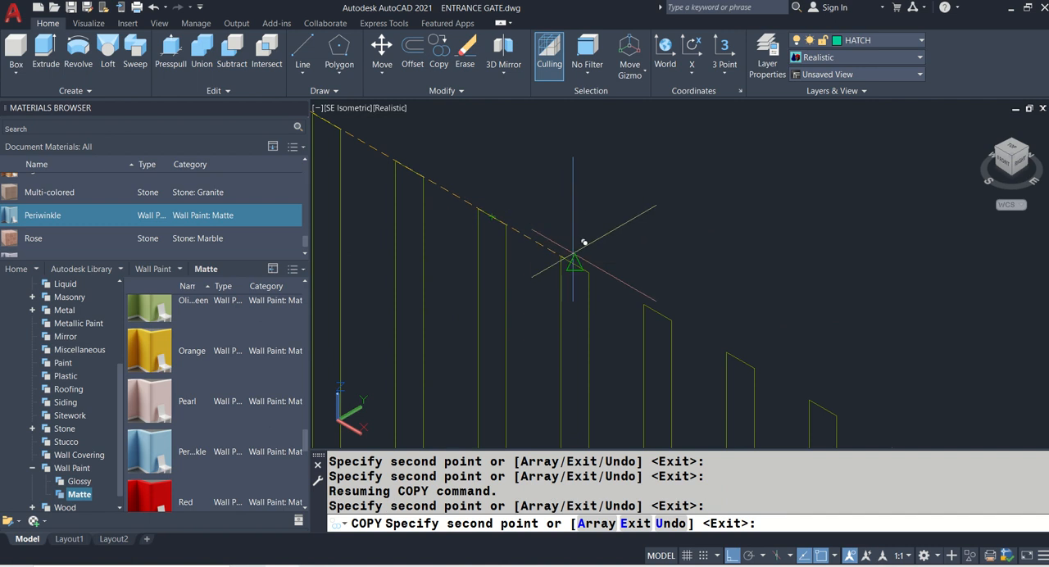
{"action": "middle_click_drag", "start_coordinate": [650, 285], "coordinate": [637, 277]}
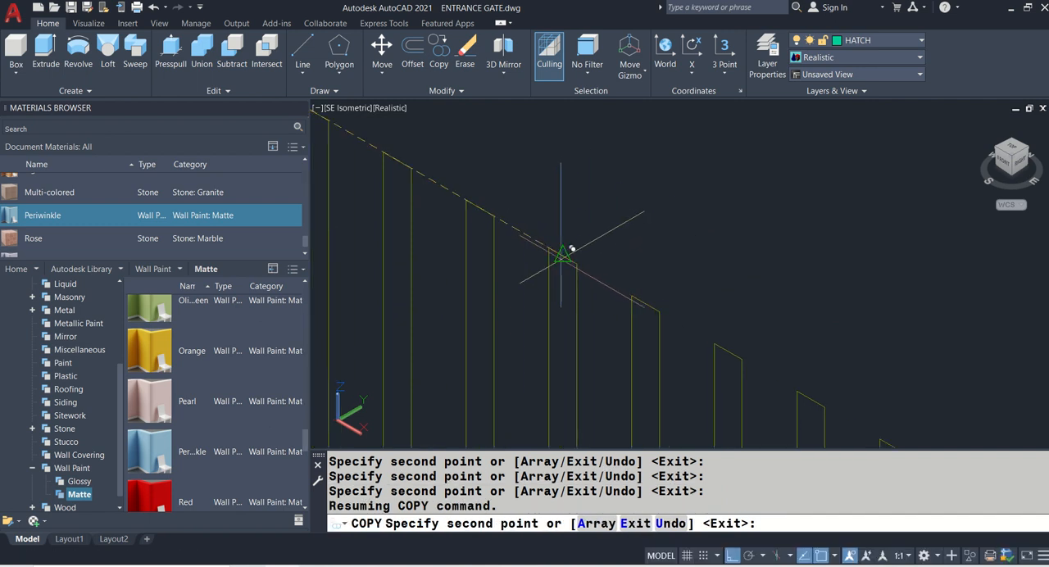
{"action": "middle_click_drag", "start_coordinate": [566, 227], "coordinate": [534, 237]}
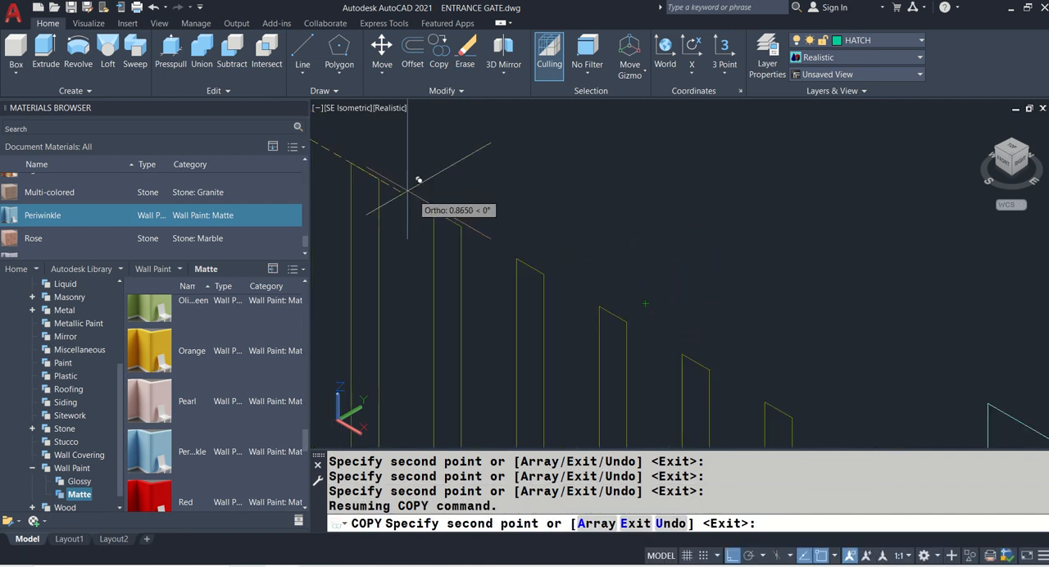
{"action": "left_click", "coordinate": [447, 219]}
{"action": "left_click", "coordinate": [530, 265]}
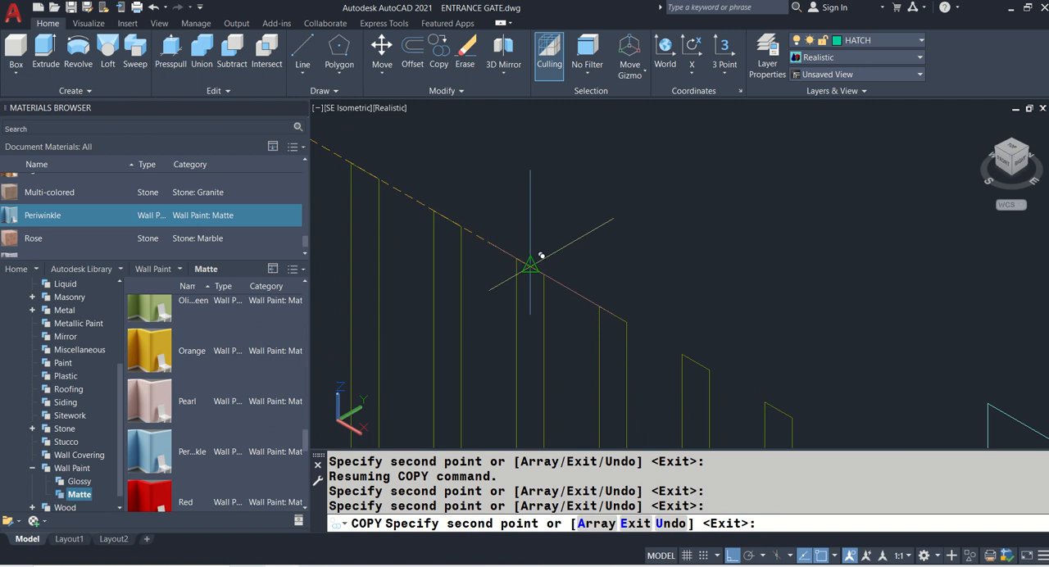
{"action": "left_click", "coordinate": [613, 314]}
{"action": "middle_click_drag", "start_coordinate": [661, 323], "coordinate": [475, 199]}
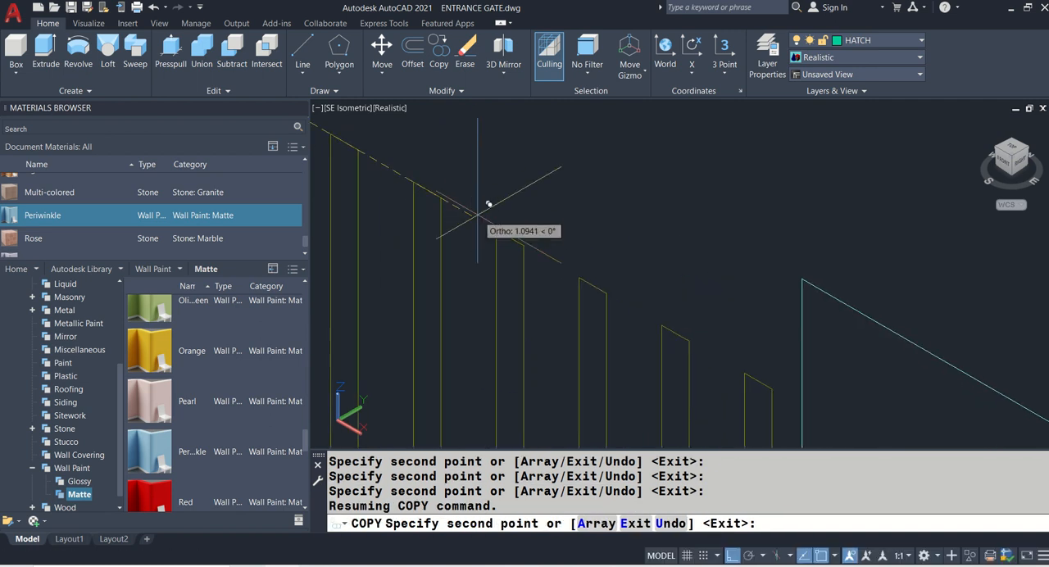
{"action": "left_click", "coordinate": [515, 234]}
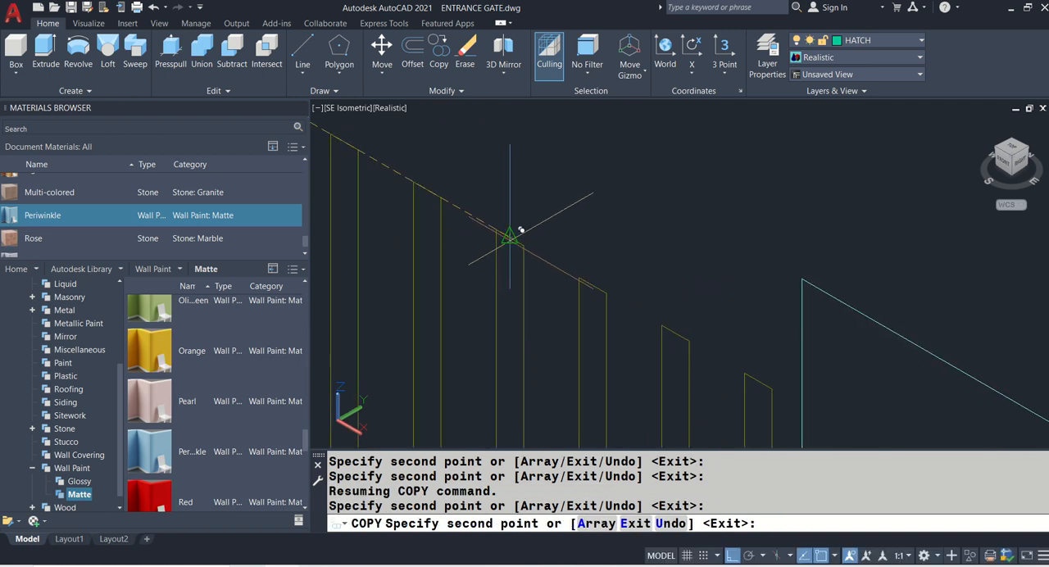
{"action": "left_click", "coordinate": [596, 281]}
{"action": "left_click", "coordinate": [676, 334]}
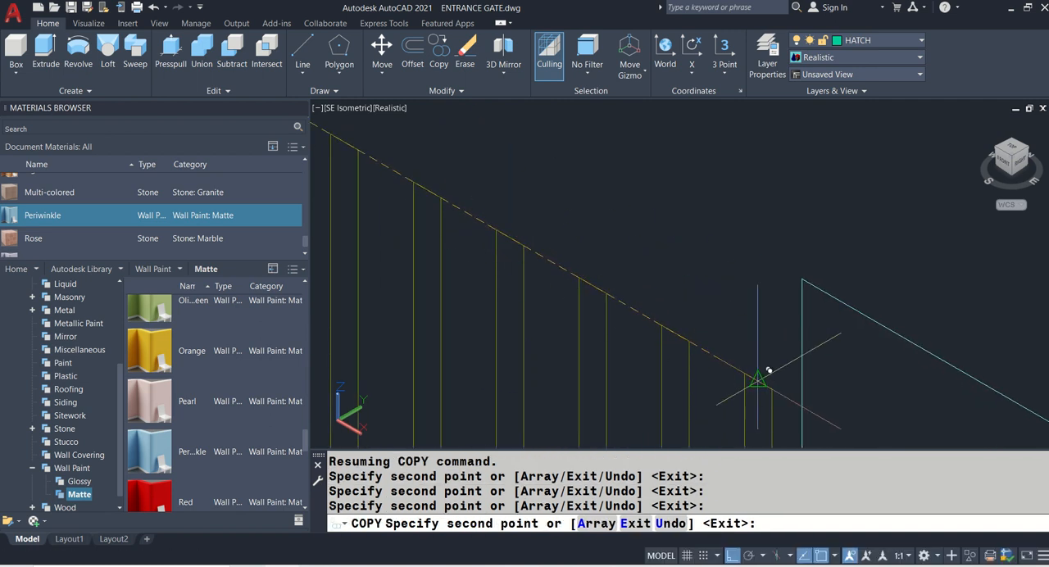
{"action": "left_click", "coordinate": [758, 379]}
{"action": "key", "text": "Return"}
{"action": "scroll", "coordinate": [581, 300], "scroll_direction": "down", "scroll_amount": 10}
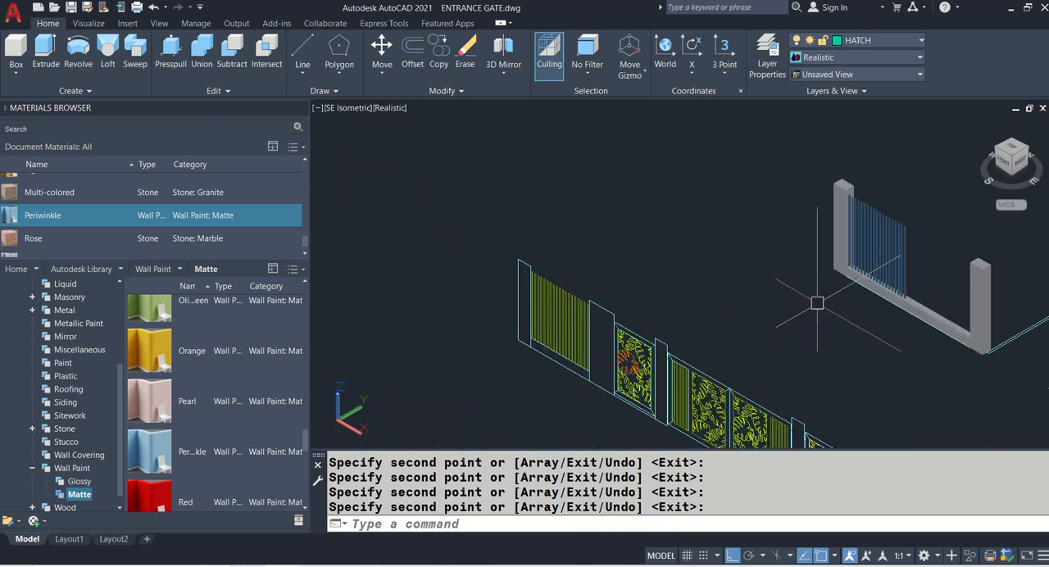
- Measure the length of the bottom edge of the elevation's first slatted panel from corner to corner
{"action": "middle_click_drag", "start_coordinate": [829, 302], "coordinate": [704, 286]}
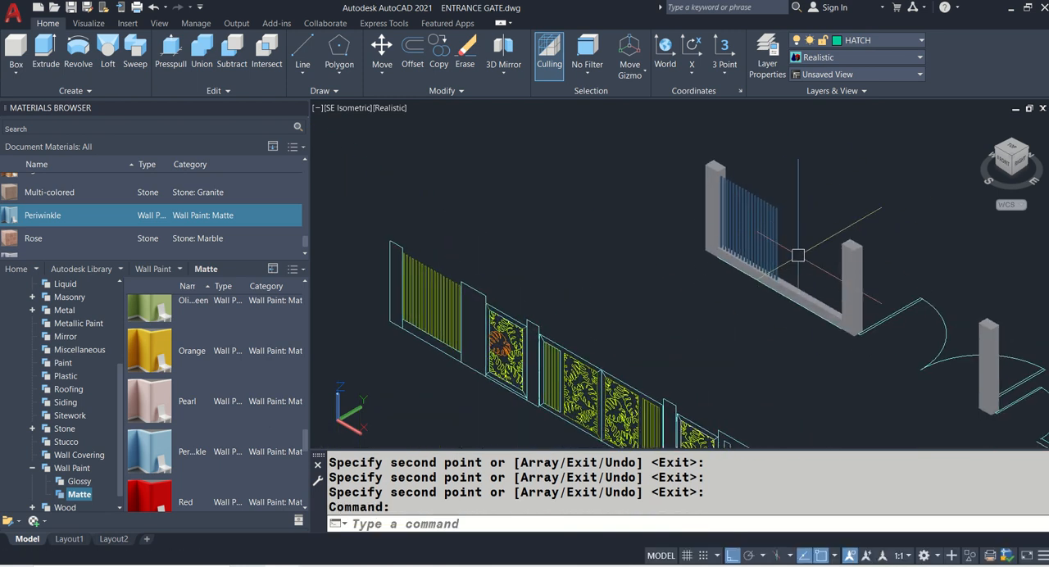
{"action": "scroll", "coordinate": [797, 256], "scroll_direction": "up", "scroll_amount": 2}
{"action": "middle_click_drag", "start_coordinate": [791, 307], "coordinate": [803, 230]}
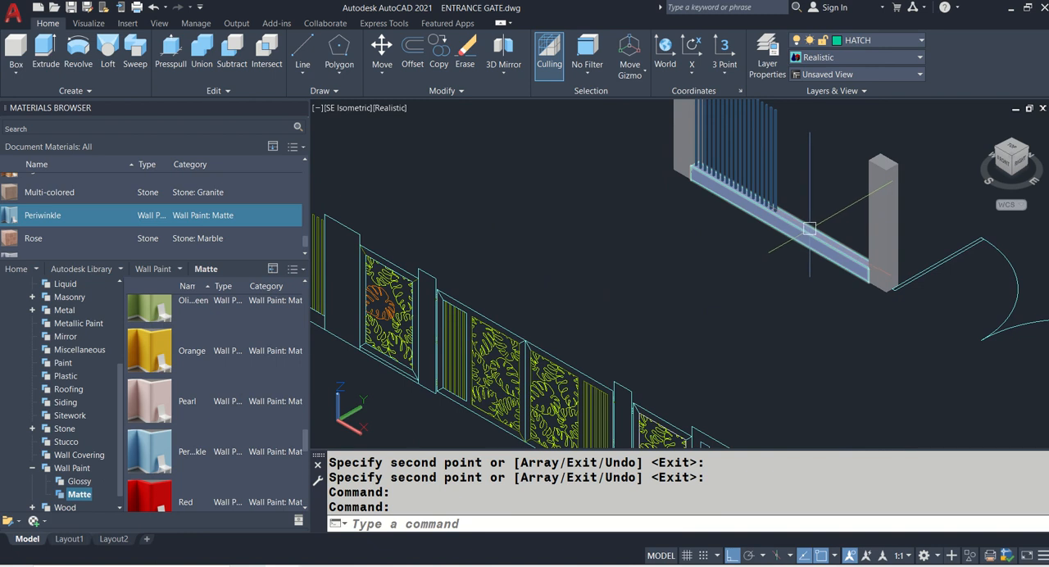
{"action": "middle_click_drag", "start_coordinate": [511, 270], "coordinate": [741, 311]}
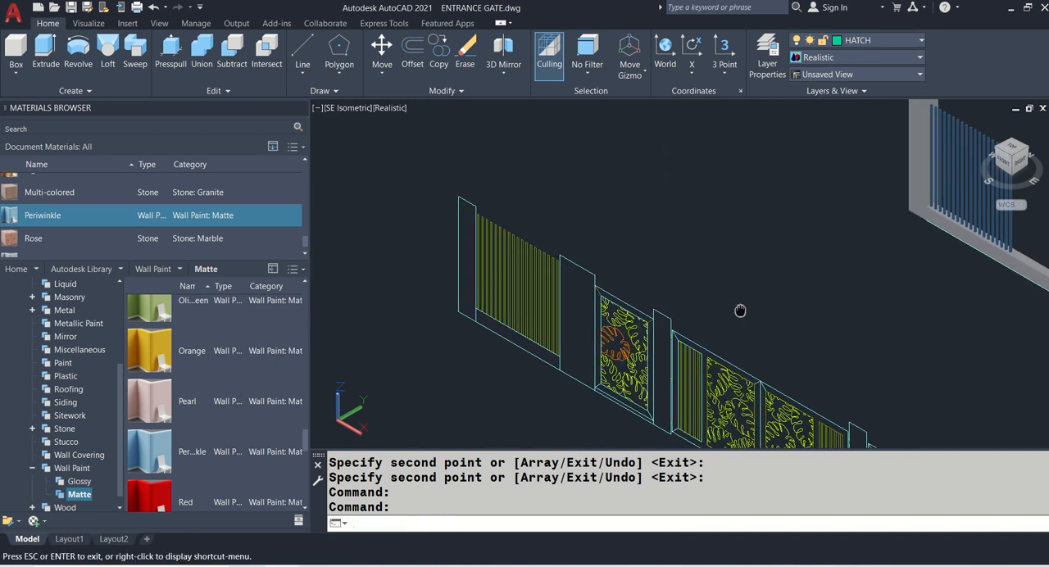
{"action": "type", "text": "DI"}
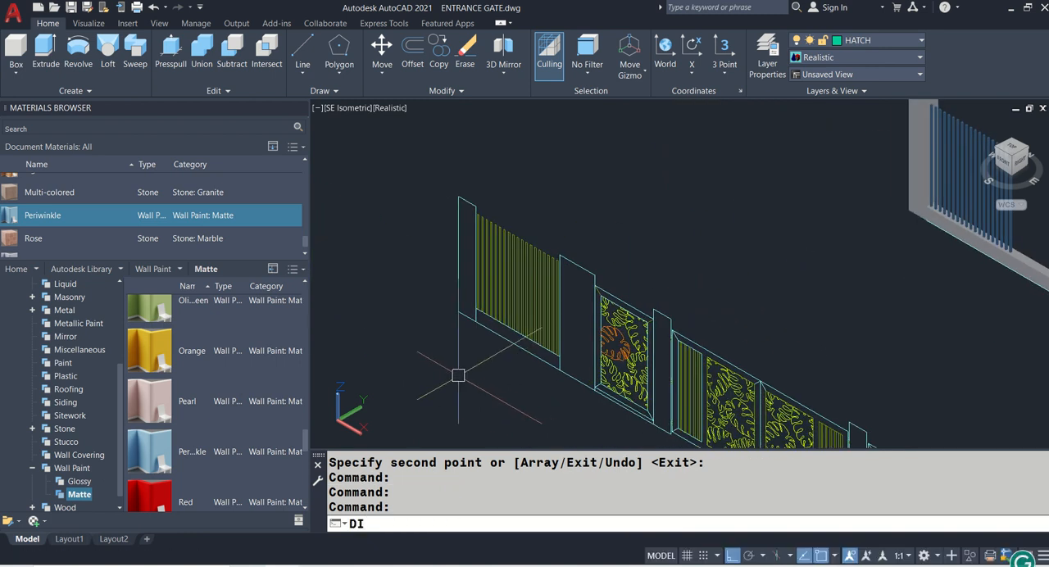
{"action": "key", "text": "Return"}
{"action": "scroll", "coordinate": [459, 364], "scroll_direction": "up", "scroll_amount": 2}
{"action": "scroll", "coordinate": [470, 297], "scroll_direction": "up", "scroll_amount": 3}
{"action": "left_click", "coordinate": [494, 259]}
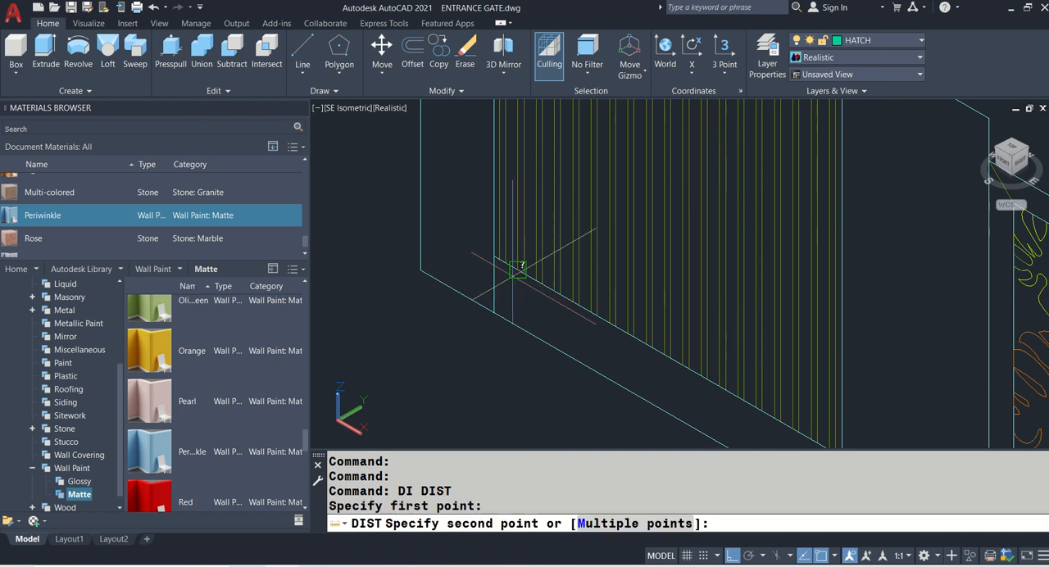
{"action": "middle_click_drag", "start_coordinate": [670, 390], "coordinate": [529, 248]}
{"action": "left_click", "coordinate": [700, 313]}
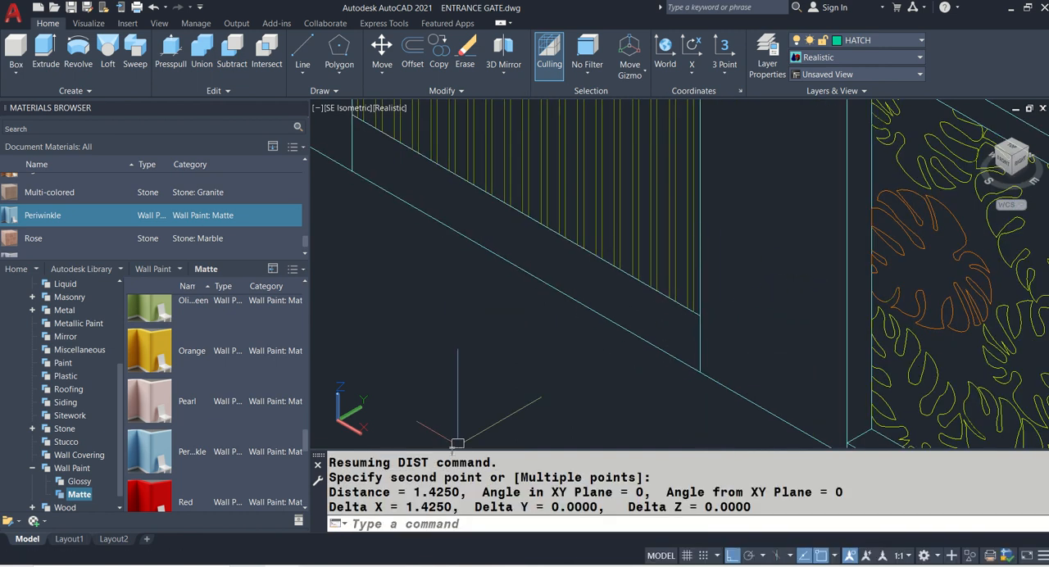
{"action": "scroll", "coordinate": [577, 342], "scroll_direction": "down", "scroll_amount": 4}
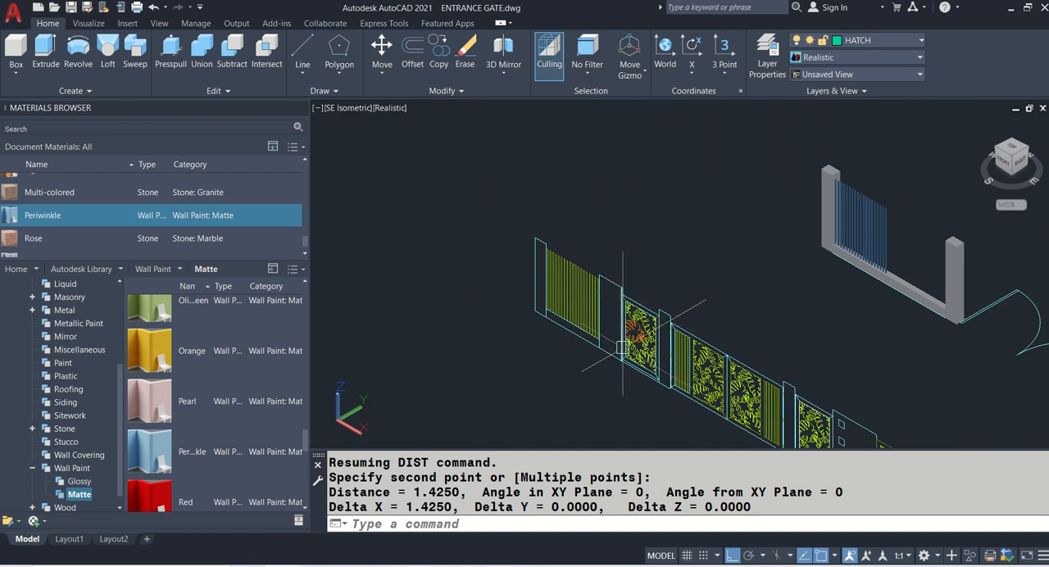
- Erase the 3D base wall that runs beneath the copied slats between the two pillars
{"action": "scroll", "coordinate": [905, 285], "scroll_direction": "up", "scroll_amount": 5}
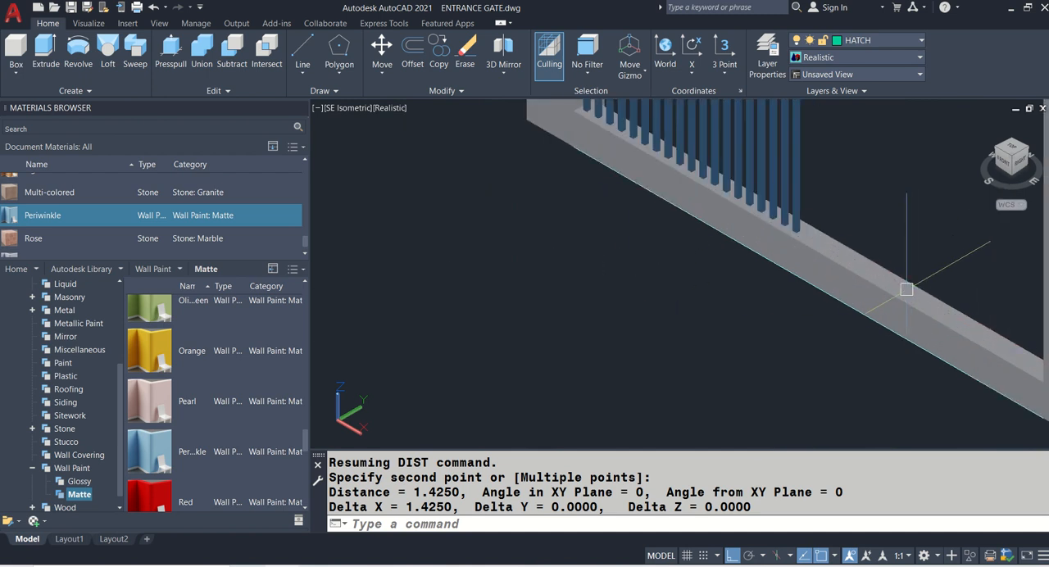
{"action": "left_click", "coordinate": [906, 290]}
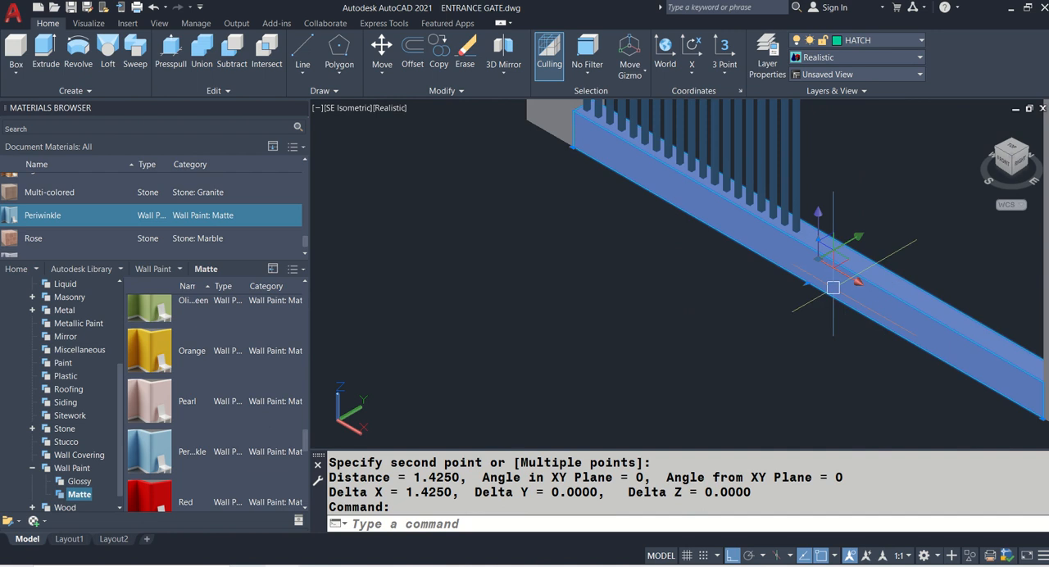
{"action": "scroll", "coordinate": [744, 285], "scroll_direction": "down", "scroll_amount": 2}
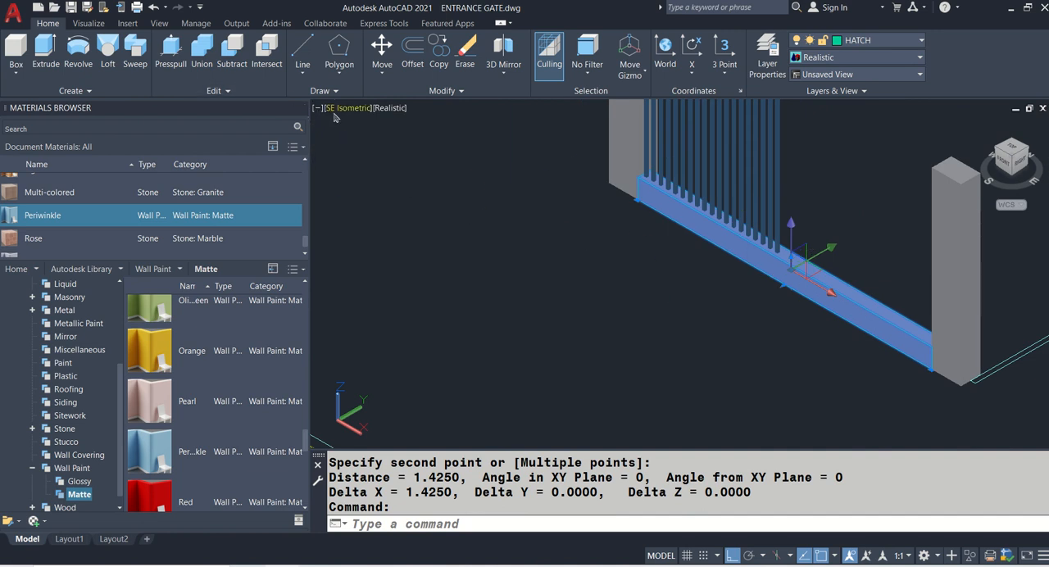
{"action": "key", "text": "Escape"}
{"action": "type", "text": "E"}
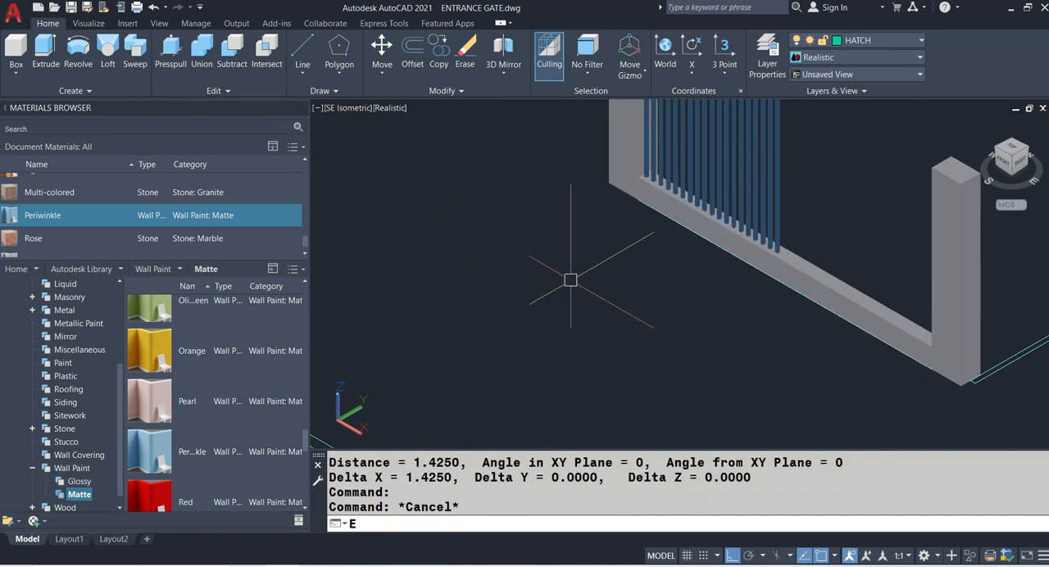
{"action": "key", "text": "Return"}
{"action": "left_click", "coordinate": [818, 273]}
{"action": "left_click", "coordinate": [811, 279]}
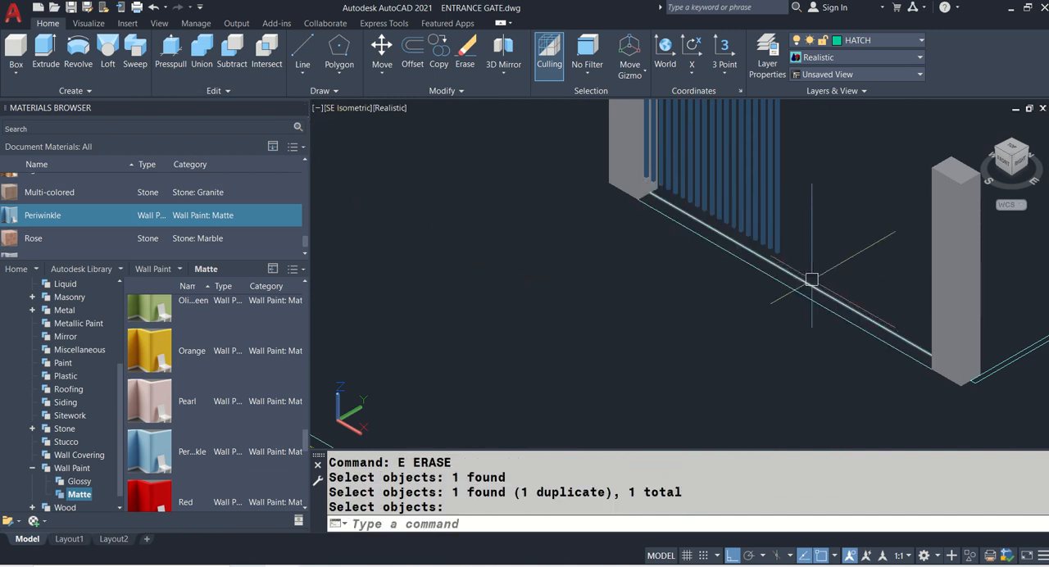
- Extrude the bottom edge line of the elevation's first slatted panel down 0.2 to the panel's base corner
{"action": "scroll", "coordinate": [812, 279], "scroll_direction": "down", "scroll_amount": 3}
{"action": "scroll", "coordinate": [451, 277], "scroll_direction": "up", "scroll_amount": 3}
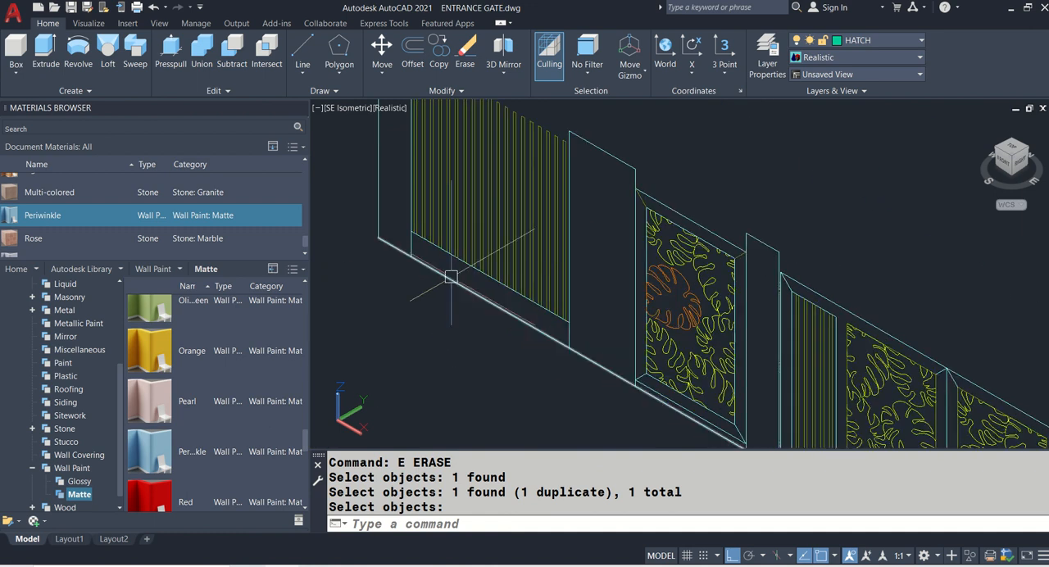
{"action": "key", "text": "Return"}
{"action": "type", "text": "EXT"}
{"action": "key", "text": "Return"}
{"action": "scroll", "coordinate": [412, 237], "scroll_direction": "up", "scroll_amount": 5}
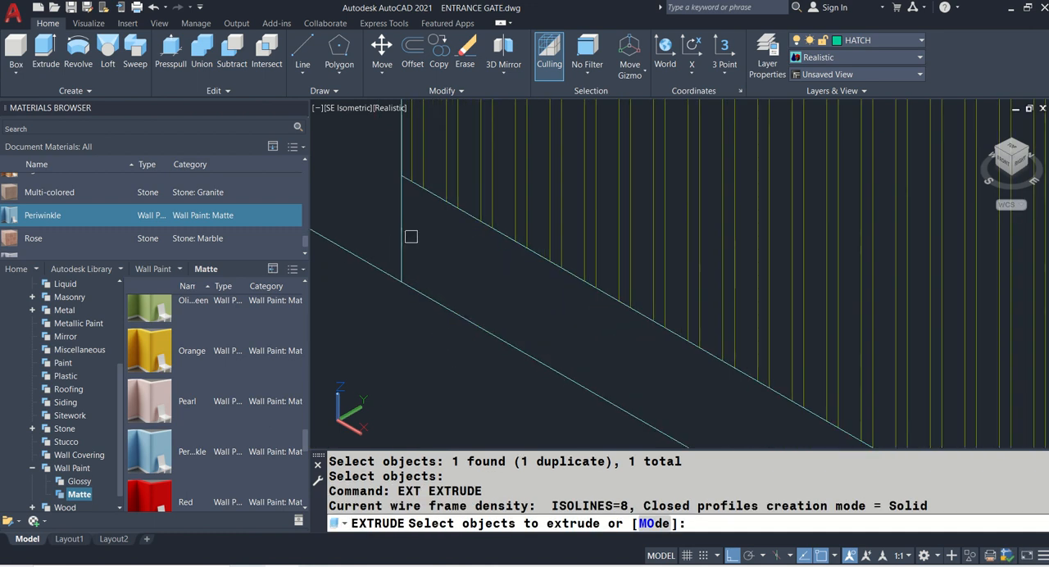
{"action": "left_click", "coordinate": [431, 193]}
{"action": "key", "text": "Return"}
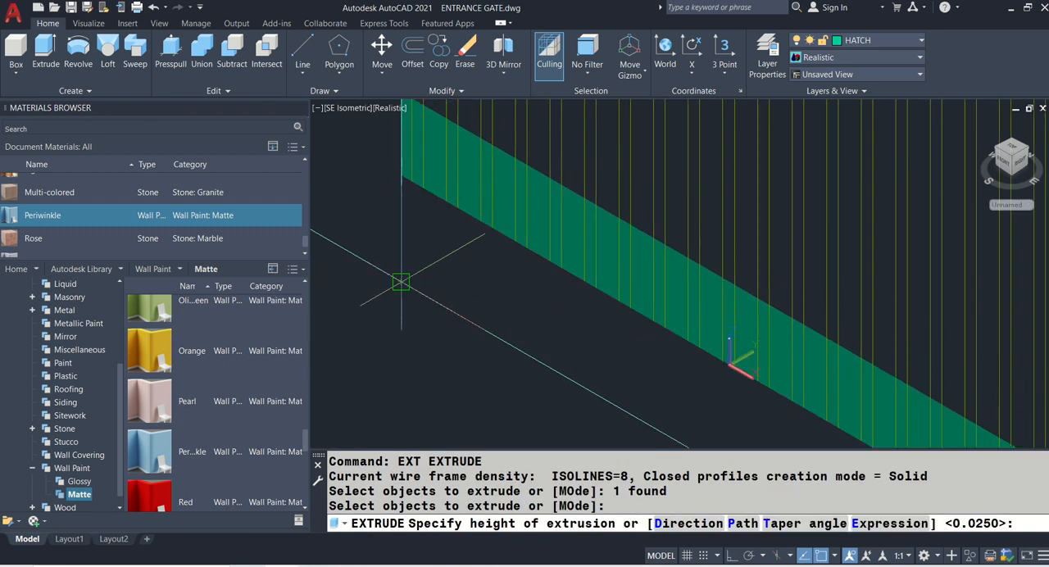
{"action": "left_click", "coordinate": [399, 279]}
- Extrude the new base surface beneath the elevation's slats by 0.15 into a solid wall
{"action": "key", "text": "Return"}
{"action": "left_click", "coordinate": [424, 265]}
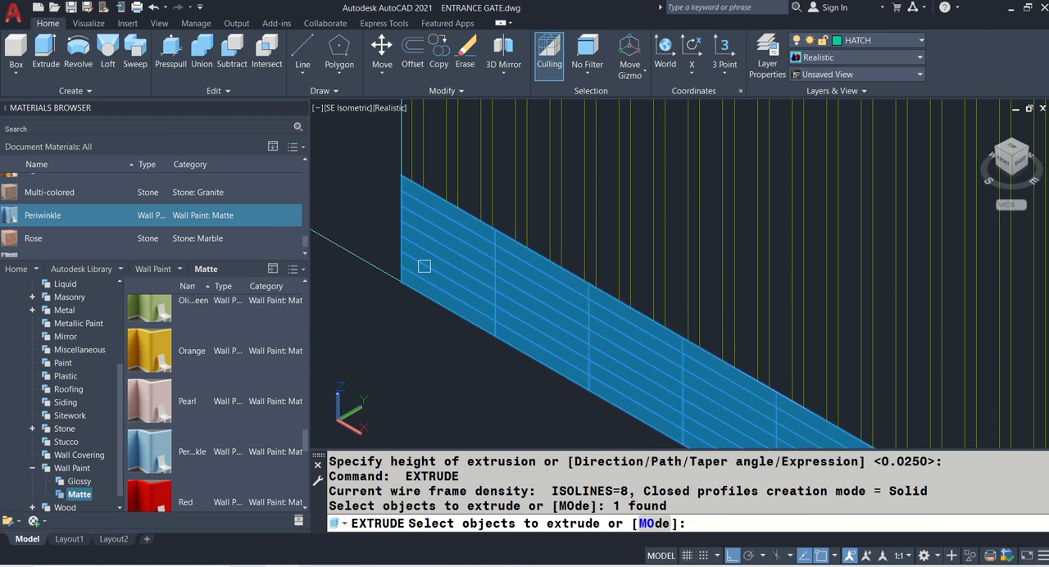
{"action": "key", "text": "Return"}
{"action": "type", "text": ".15"}
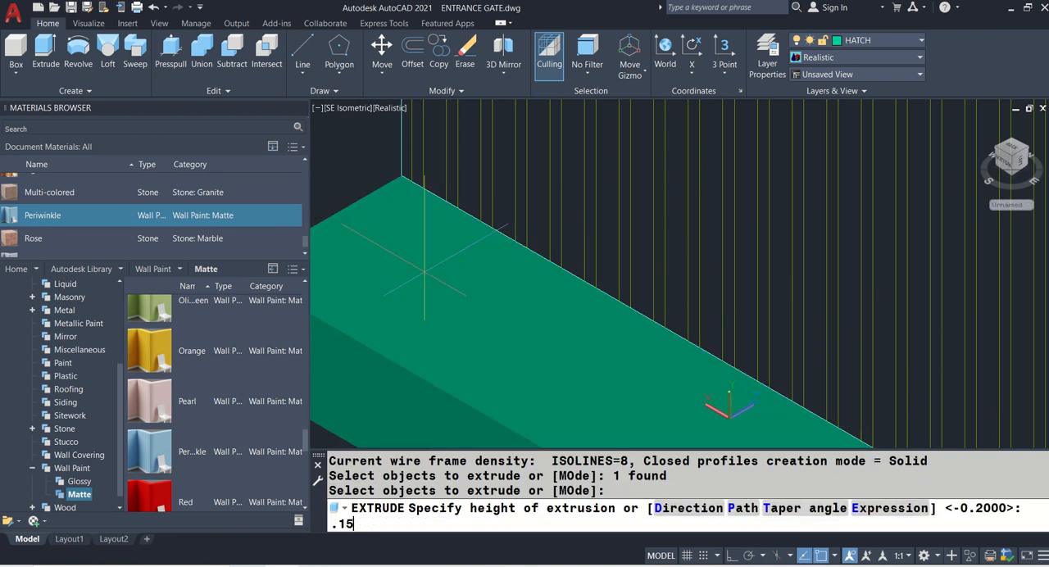
{"action": "key", "text": "Return"}
- Move the new base wall from its lower front corner to the first pillar's bottom front corner, beneath the 3D slats
{"action": "type", "text": "M"}
{"action": "key", "text": "Return"}
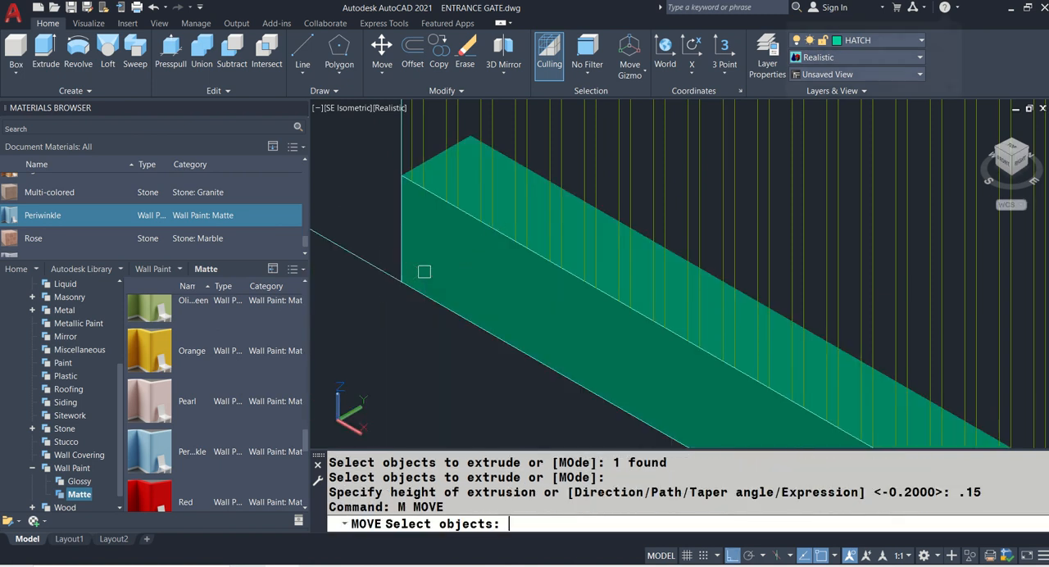
{"action": "left_click", "coordinate": [446, 141]}
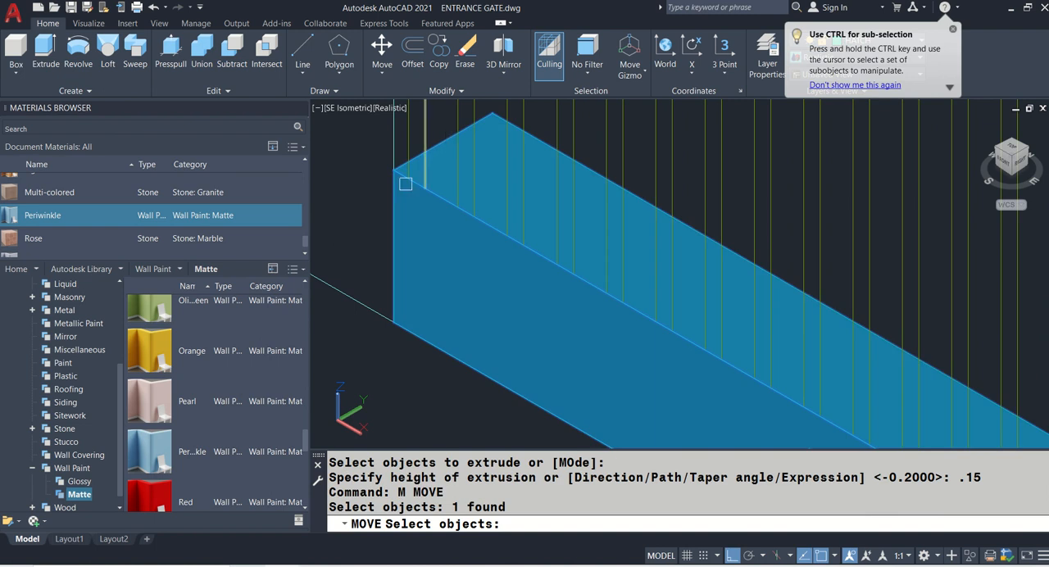
{"action": "key", "text": "Return"}
{"action": "left_click", "coordinate": [393, 322]}
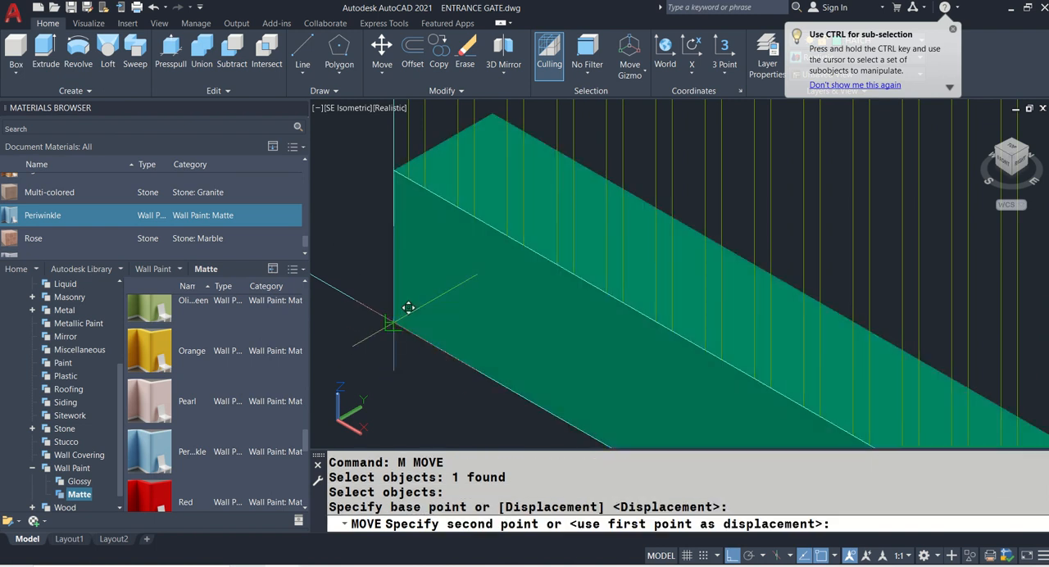
{"action": "scroll", "coordinate": [410, 306], "scroll_direction": "down", "scroll_amount": 5}
{"action": "scroll", "coordinate": [648, 278], "scroll_direction": "up", "scroll_amount": 5}
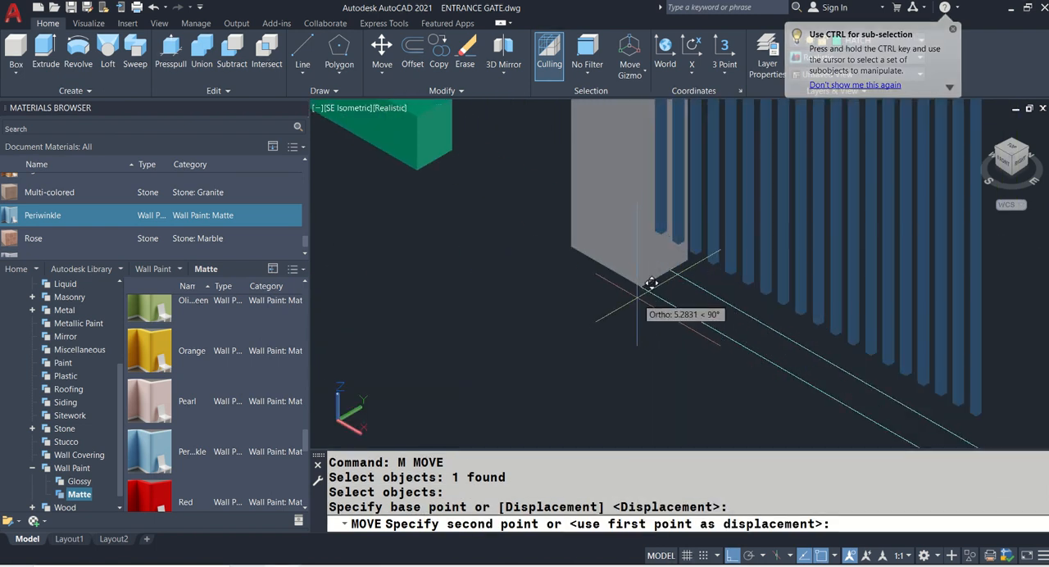
{"action": "scroll", "coordinate": [644, 285], "scroll_direction": "down", "scroll_amount": 3}
{"action": "left_click", "coordinate": [572, 218]}
{"action": "scroll", "coordinate": [574, 217], "scroll_direction": "down", "scroll_amount": 2}
- Match the properties of the new base wall to those of the first pillar
{"action": "type", "text": "M"}
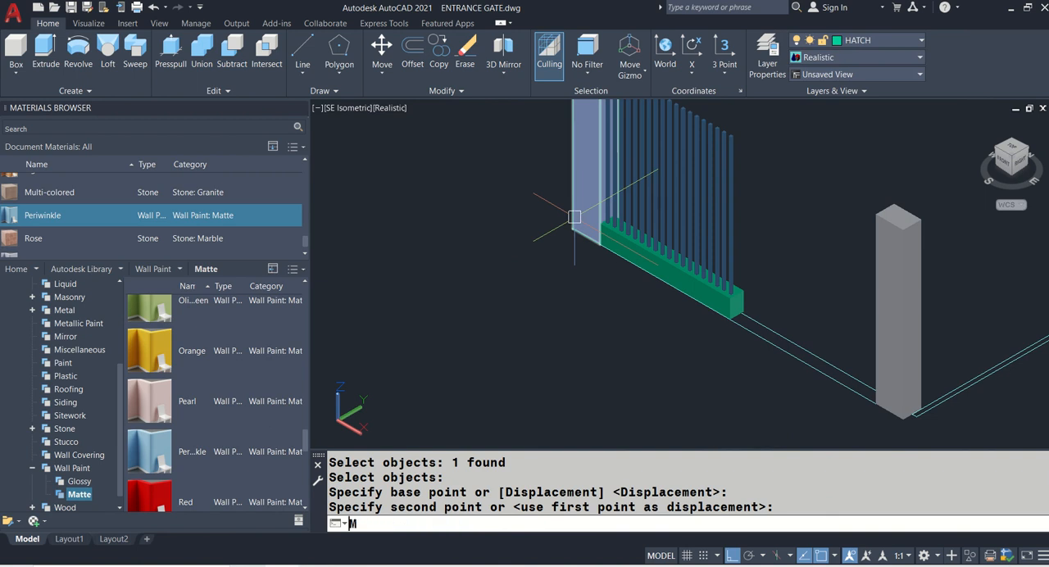
{"action": "type", "text": "A"}
{"action": "key", "text": "Return"}
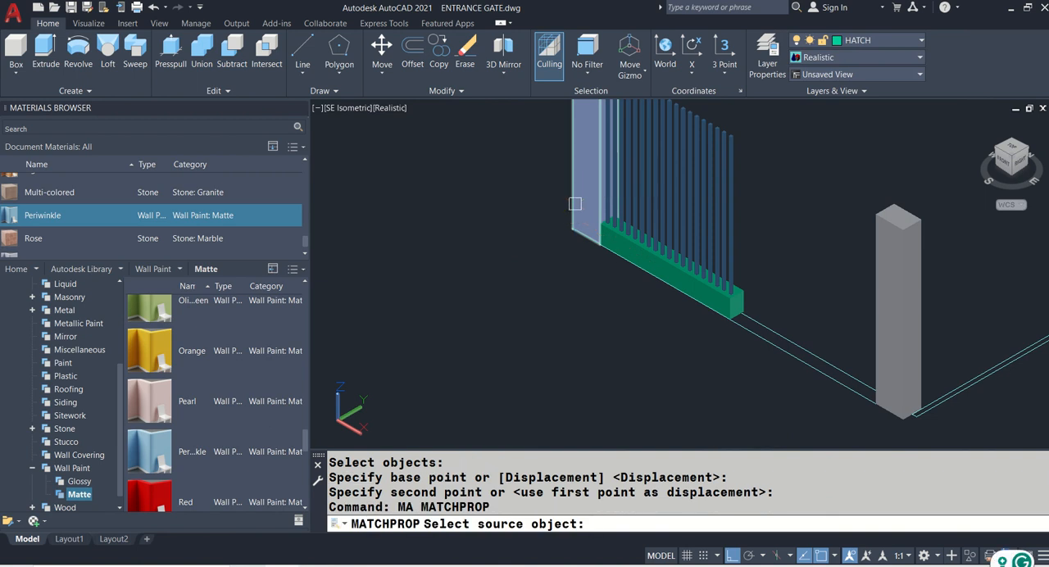
{"action": "left_click", "coordinate": [576, 153]}
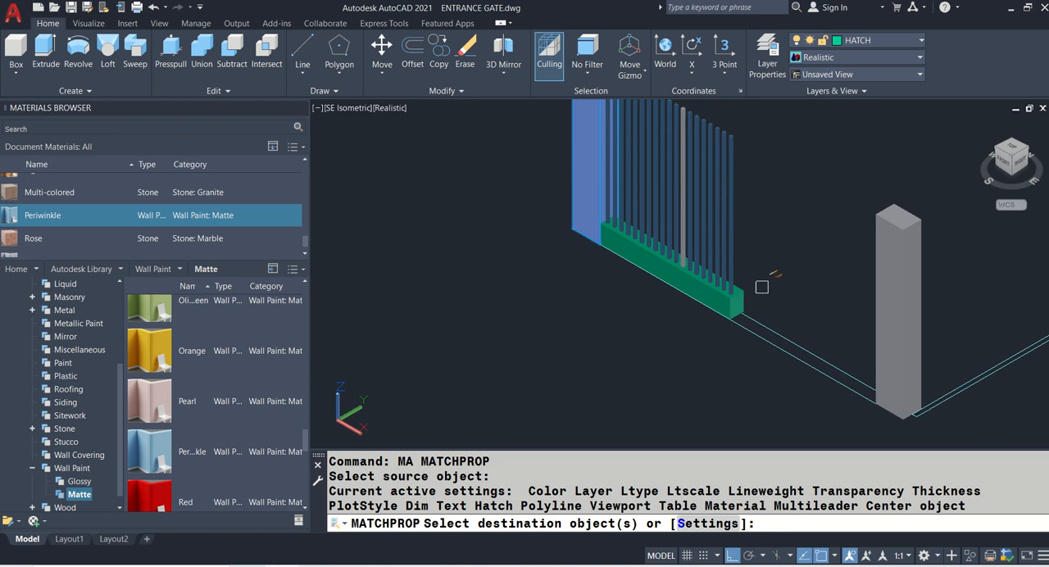
{"action": "scroll", "coordinate": [767, 291], "scroll_direction": "up", "scroll_amount": 3}
{"action": "left_click", "coordinate": [712, 302]}
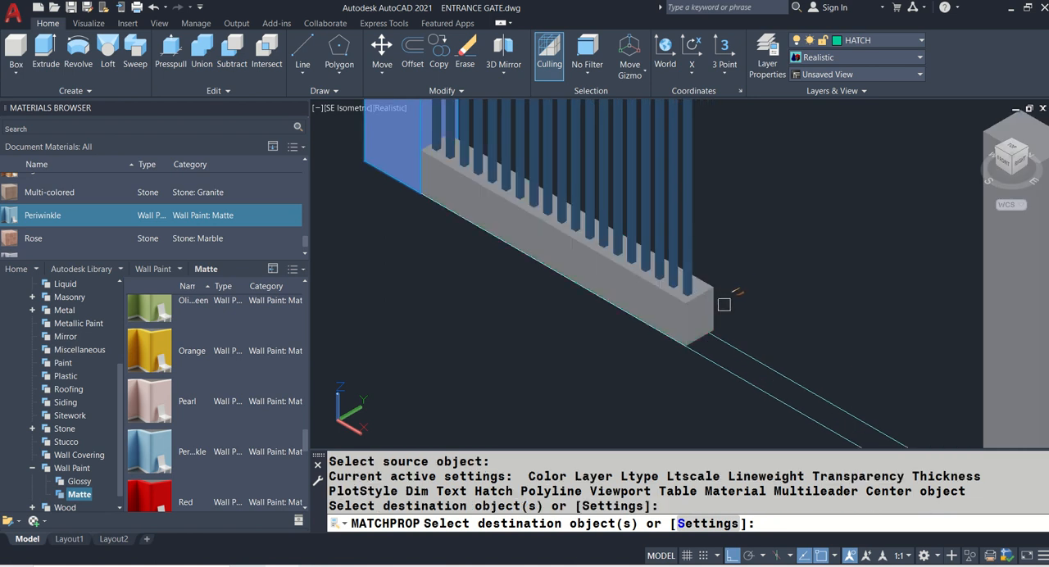
- Finish matching the base wall's properties and save the drawing
{"action": "key", "text": "Return"}
{"action": "key", "text": "ctrl+s"}
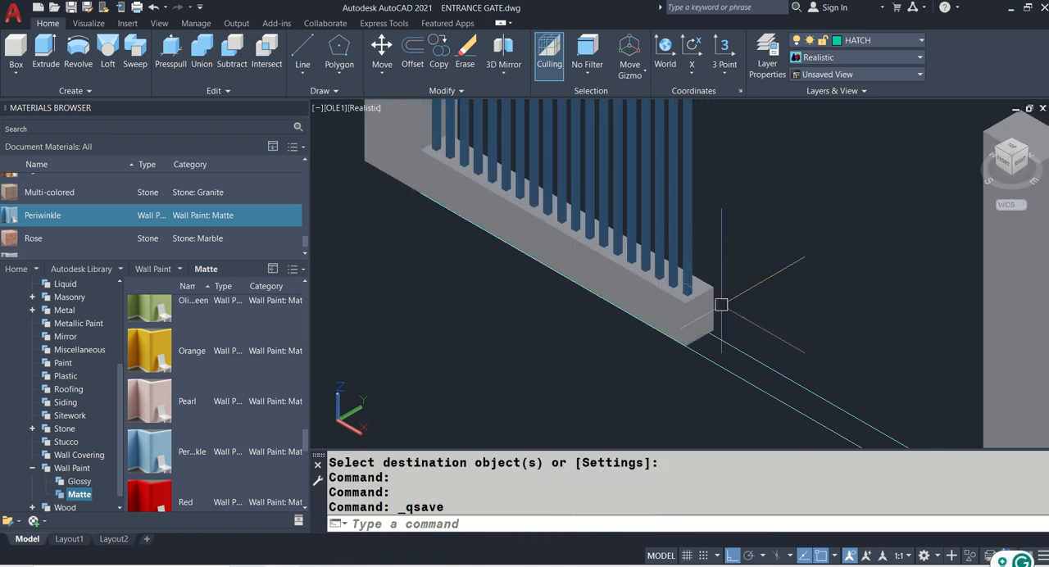
- Extrude the top edge line of the elevation's wider pillar beside the slatted panel down 1.7 to the pillar's base
{"action": "scroll", "coordinate": [698, 286], "scroll_direction": "down", "scroll_amount": 3}
{"action": "scroll", "coordinate": [698, 287], "scroll_direction": "down", "scroll_amount": 3}
{"action": "scroll", "coordinate": [516, 283], "scroll_direction": "up", "scroll_amount": 5}
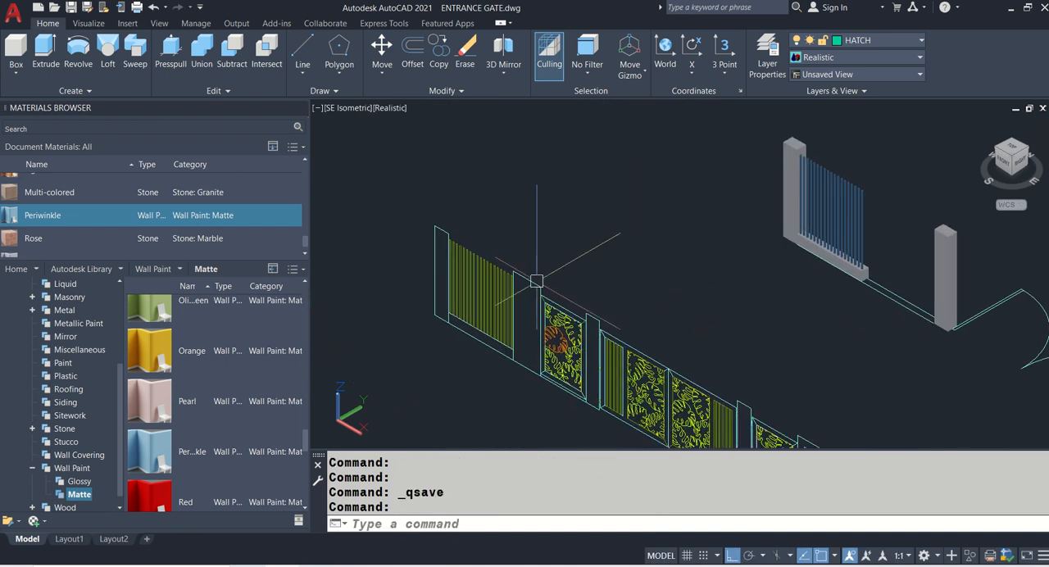
{"action": "type", "text": "EXT"}
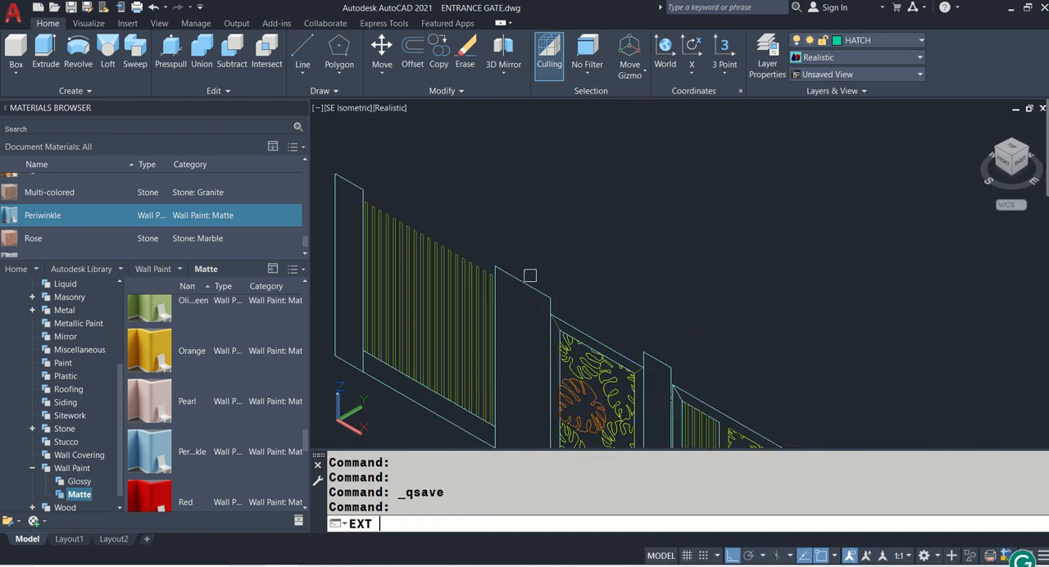
{"action": "key", "text": "Return"}
{"action": "left_click", "coordinate": [528, 282]}
{"action": "key", "text": "Return"}
{"action": "middle_click_drag", "start_coordinate": [513, 373], "coordinate": [523, 201]}
{"action": "key", "text": "Return"}
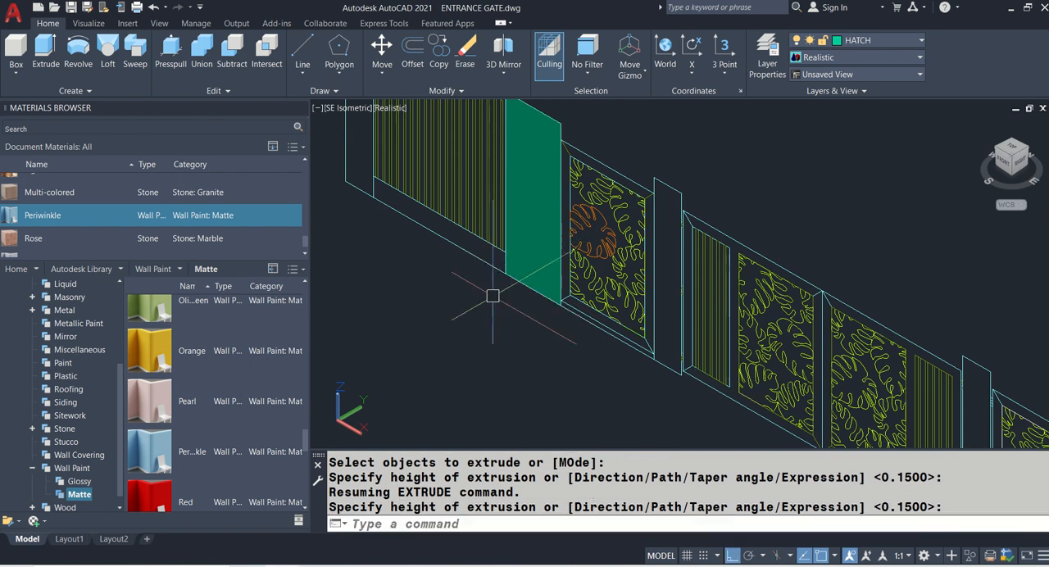
- Extrude the wider pillar's new surface by 0.15 into a solid
{"action": "type", "text": "EXT"}
{"action": "key", "text": "Return"}
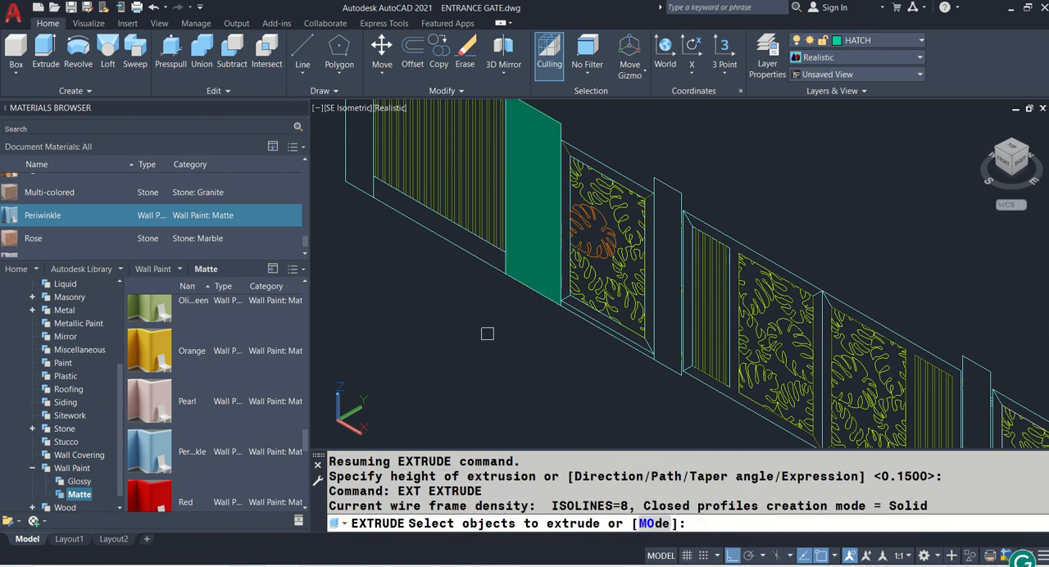
{"action": "left_click", "coordinate": [534, 235]}
{"action": "key", "text": "Return"}
{"action": "middle_click_drag", "start_coordinate": [683, 159], "coordinate": [503, 335]}
{"action": "scroll", "coordinate": [504, 335], "scroll_direction": "down", "scroll_amount": 2}
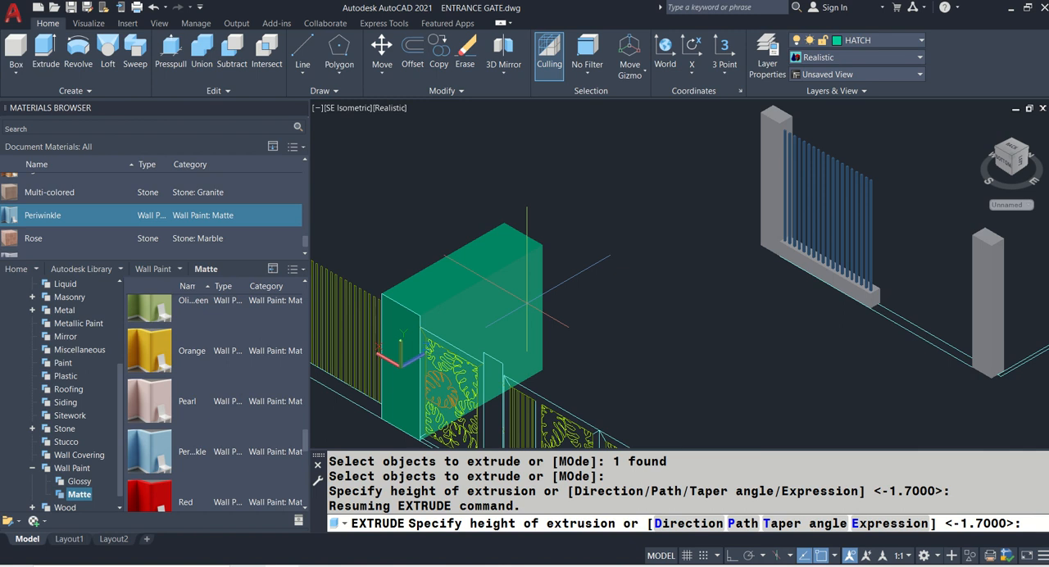
{"action": "type", "text": ".15"}
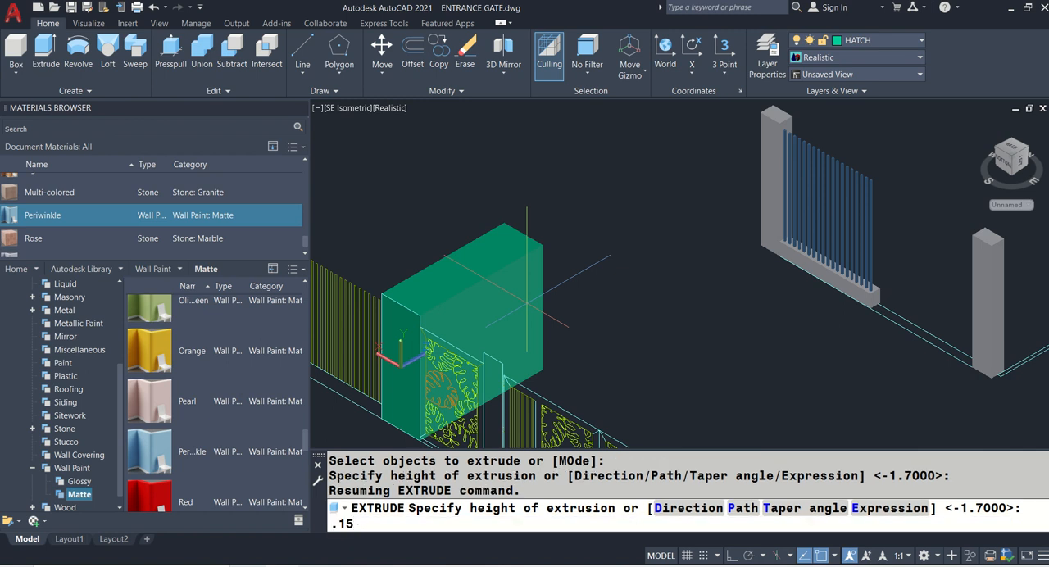
{"action": "key", "text": "Return"}
- Move the wider pillar from its lower front corner to the lower front end corner of the 3D base wall, beside the slats
{"action": "type", "text": "m"}
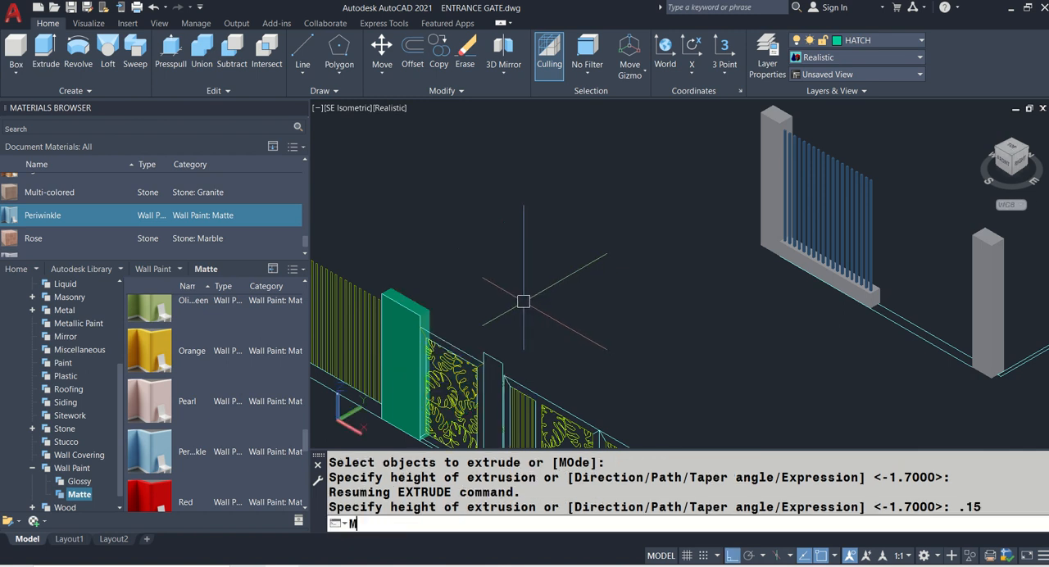
{"action": "key", "text": "Return"}
{"action": "scroll", "coordinate": [414, 311], "scroll_direction": "up", "scroll_amount": 3}
{"action": "left_click", "coordinate": [413, 312]}
{"action": "middle_click_drag", "start_coordinate": [351, 314], "coordinate": [462, 167]}
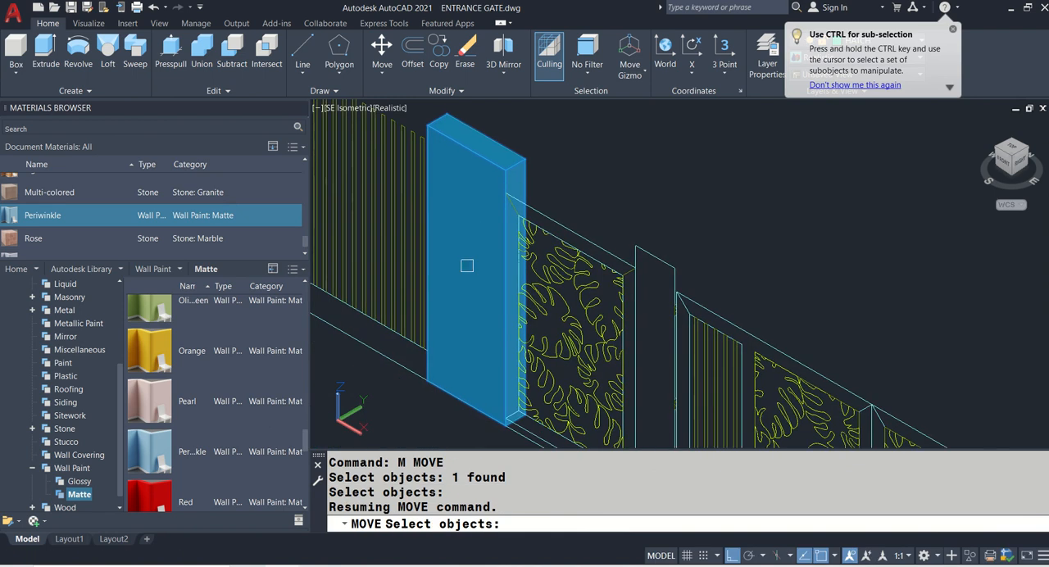
{"action": "key", "text": "Return"}
{"action": "left_click", "coordinate": [423, 361]}
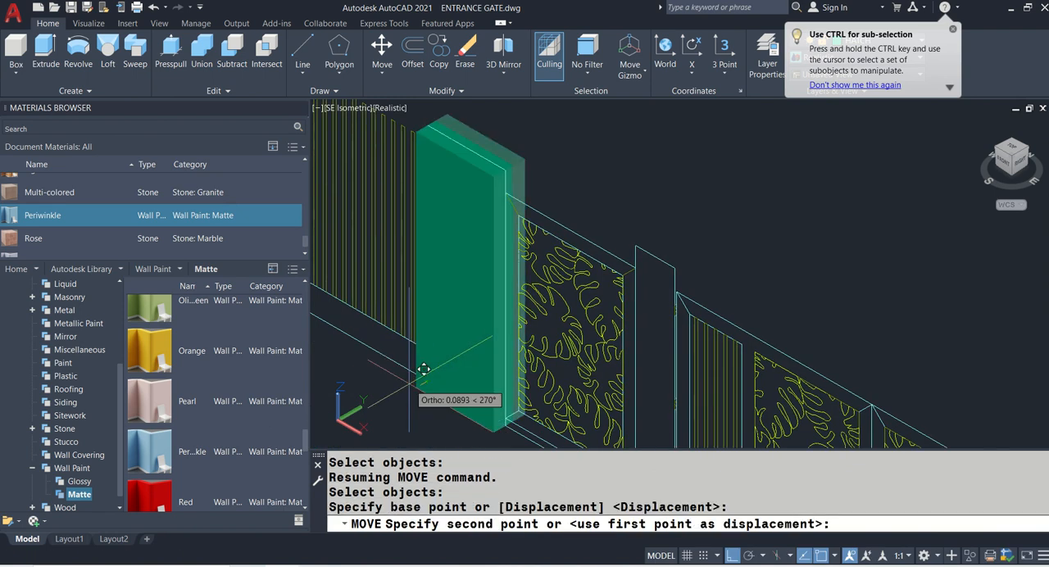
{"action": "scroll", "coordinate": [686, 301], "scroll_direction": "down", "scroll_amount": 3}
{"action": "scroll", "coordinate": [817, 300], "scroll_direction": "up", "scroll_amount": 4}
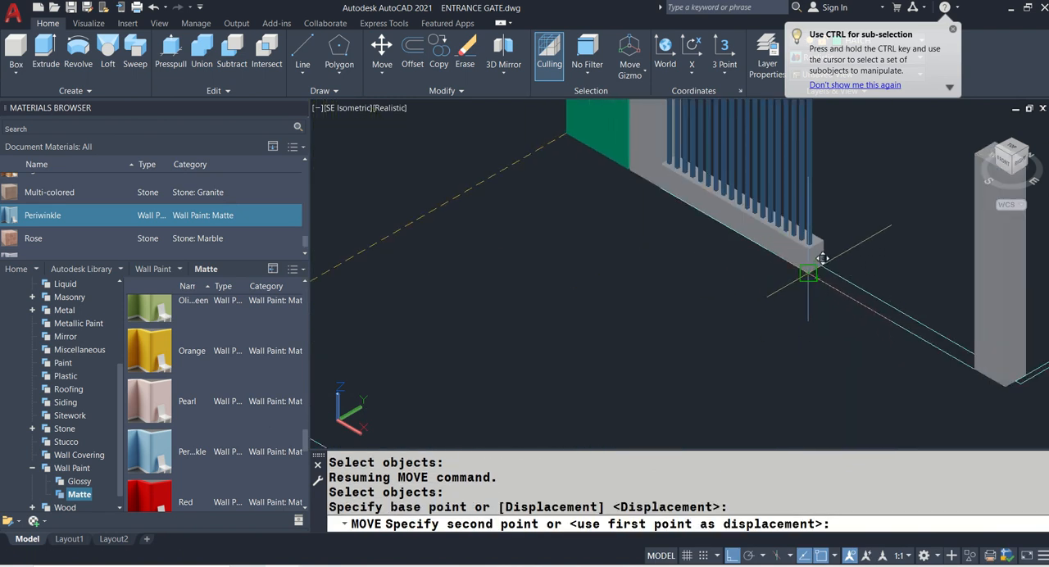
{"action": "left_click", "coordinate": [812, 265]}
{"action": "scroll", "coordinate": [749, 316], "scroll_direction": "down", "scroll_amount": 3}
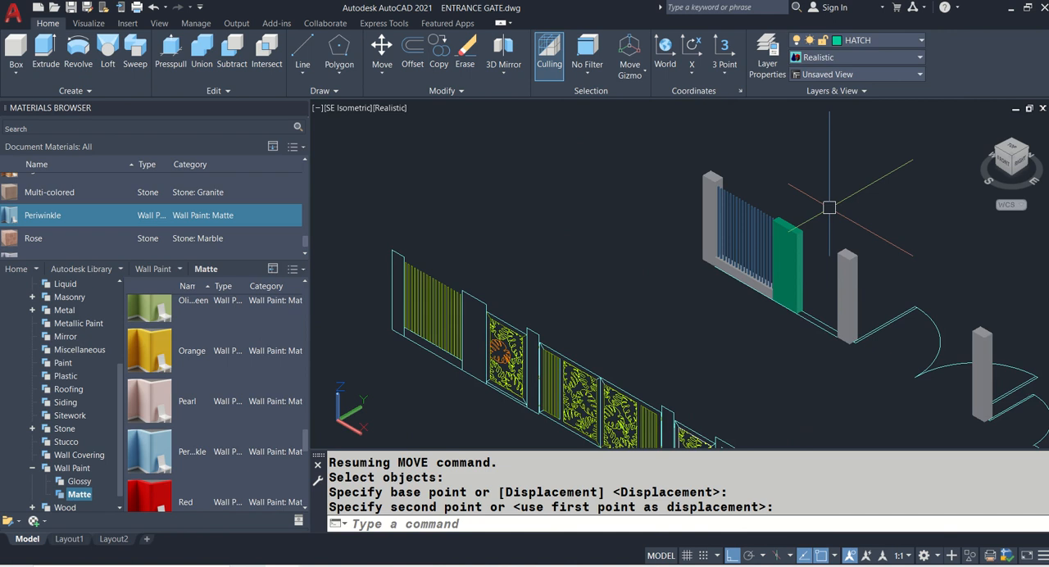
- Match the properties of the wider pillar to those of the first pillar
{"action": "type", "text": "ma"}
{"action": "key", "text": "Return"}
{"action": "scroll", "coordinate": [730, 209], "scroll_direction": "up", "scroll_amount": 2}
{"action": "left_click", "coordinate": [714, 184]}
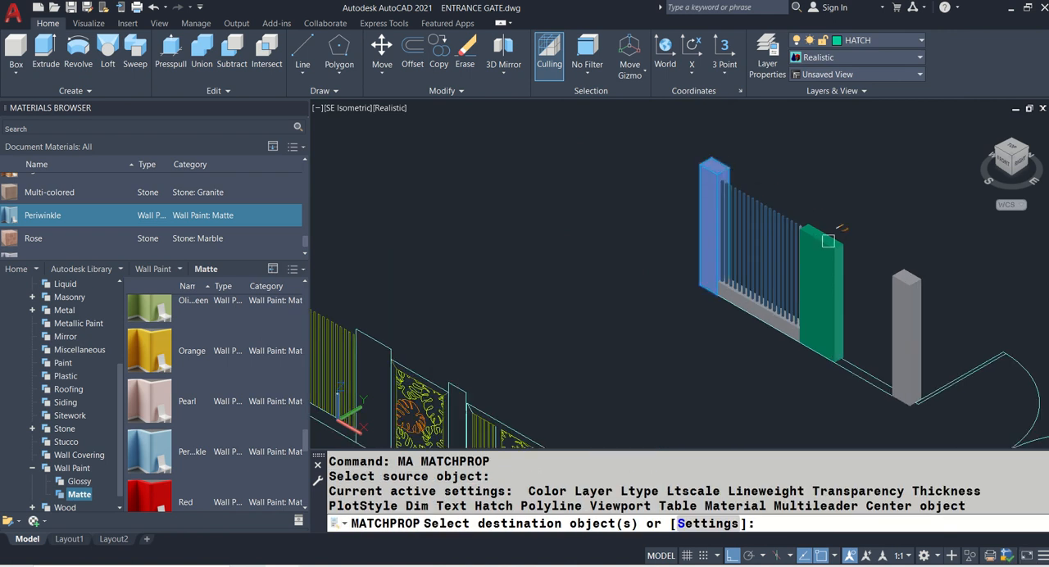
{"action": "left_click", "coordinate": [828, 241]}
{"action": "key", "text": "Return"}
{"action": "scroll", "coordinate": [854, 332], "scroll_direction": "up", "scroll_amount": 4}
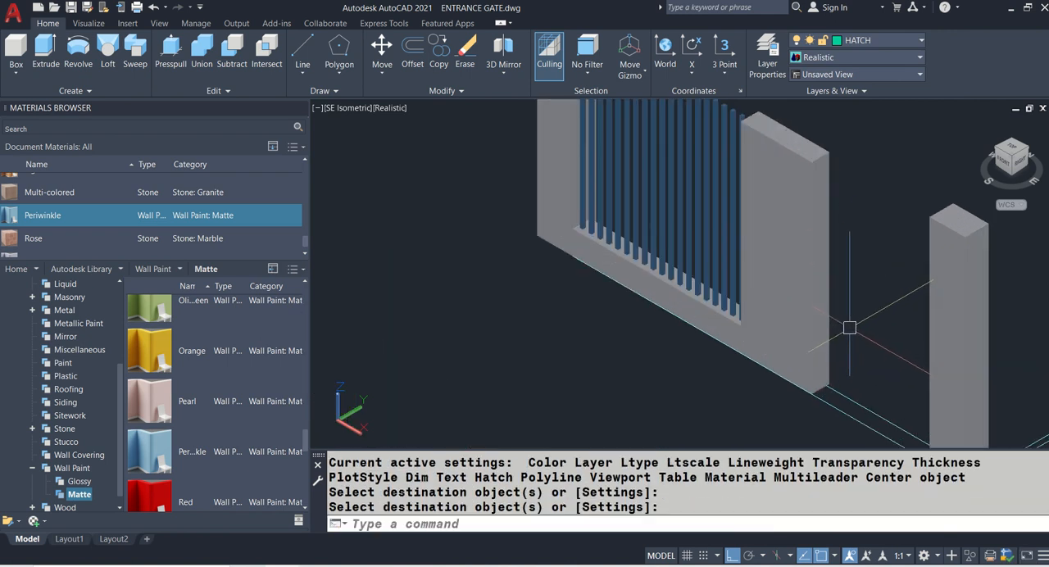
- Browse the granite and marble stone materials in the Autodesk library
{"action": "left_click", "coordinate": [33, 430]}
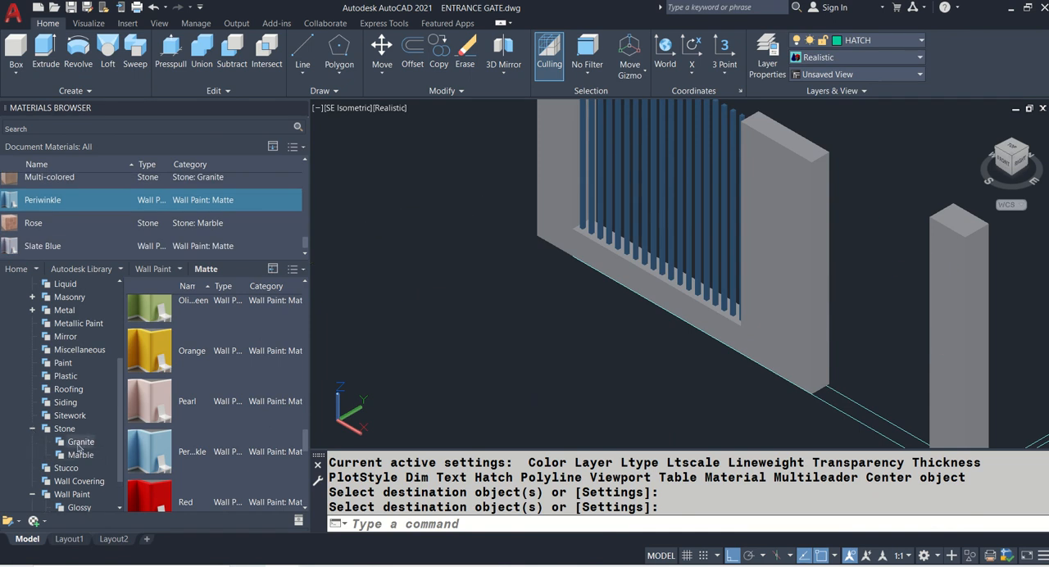
{"action": "left_click", "coordinate": [80, 443]}
{"action": "left_click", "coordinate": [79, 456]}
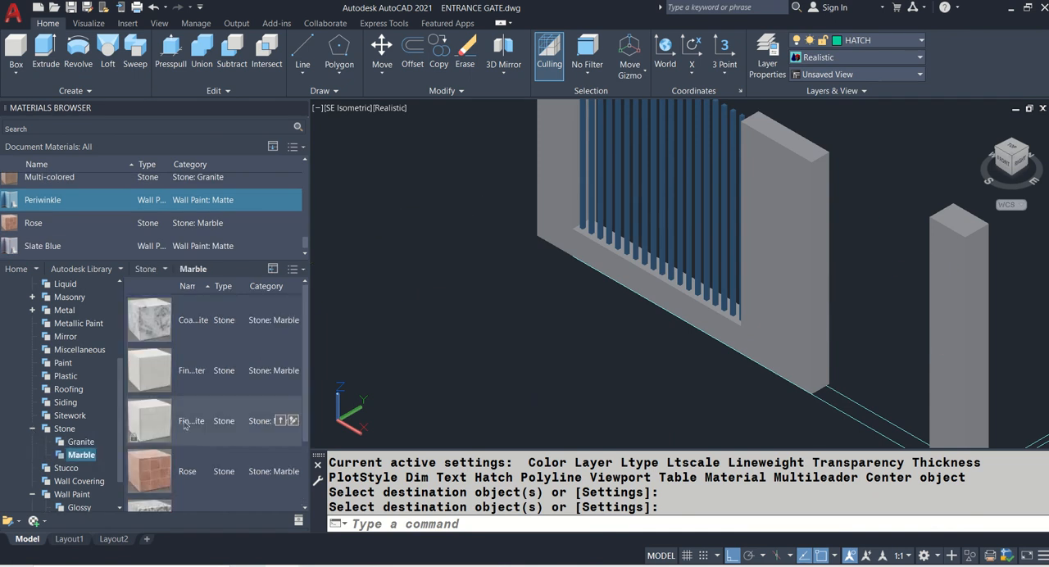
{"action": "scroll", "coordinate": [195, 419], "scroll_direction": "down", "scroll_amount": 3}
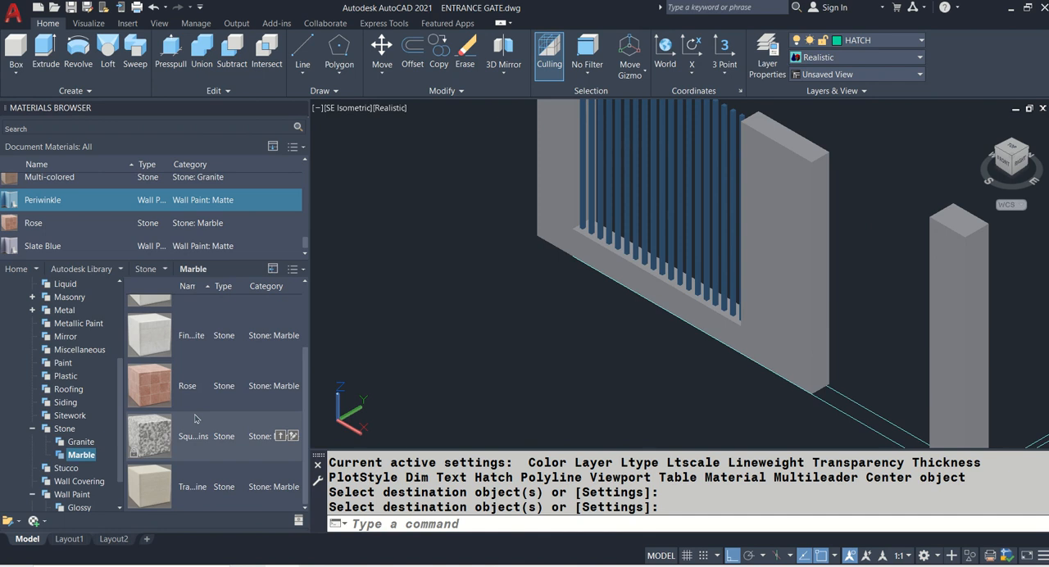
{"action": "left_click", "coordinate": [464, 331]}
{"action": "left_click", "coordinate": [428, 337]}
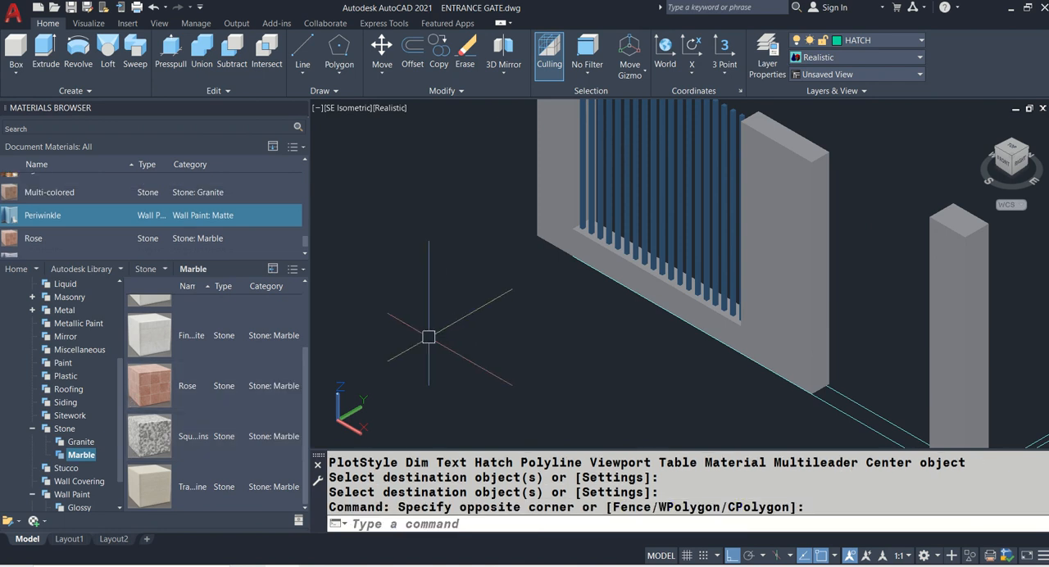
{"action": "left_click", "coordinate": [45, 524]}
{"action": "left_click", "coordinate": [37, 524]}
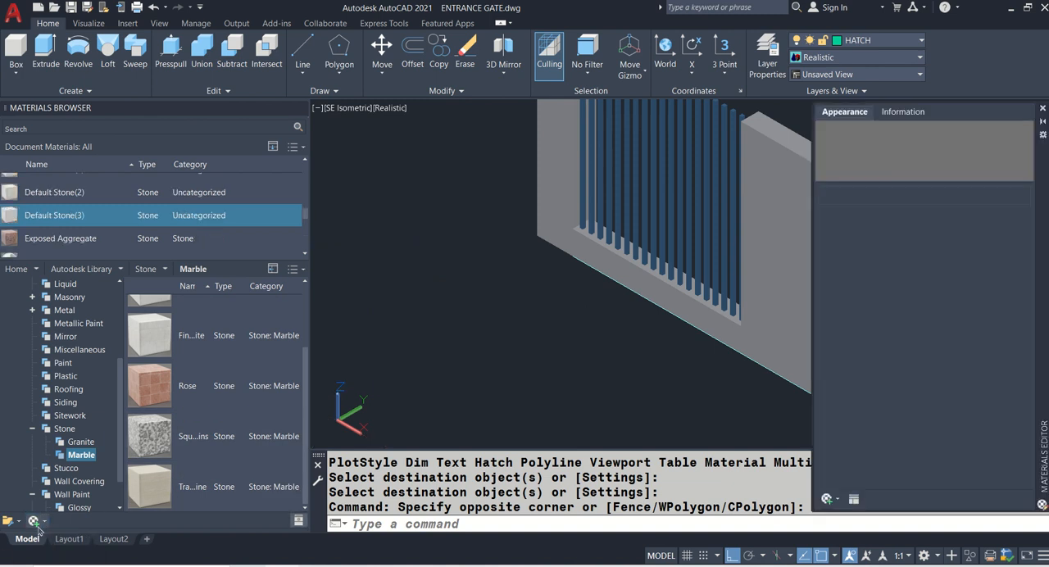
{"action": "left_click", "coordinate": [1044, 109]}
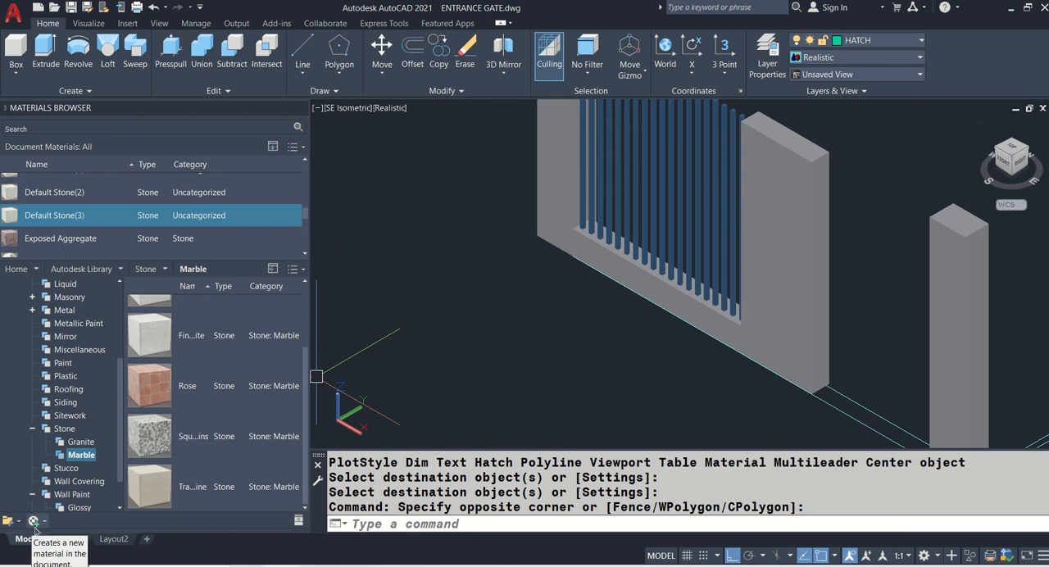
{"action": "left_click", "coordinate": [34, 528]}
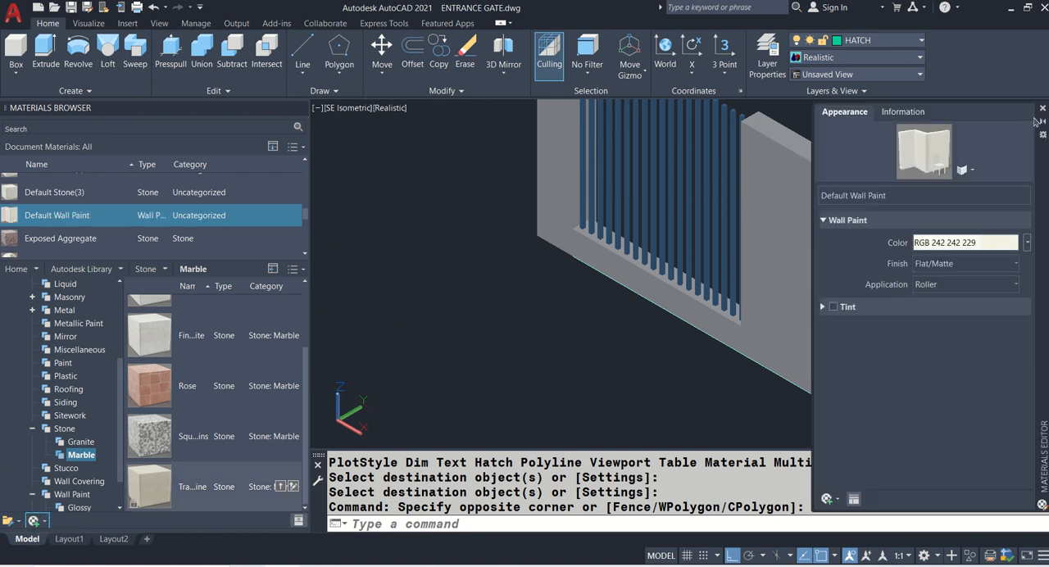
{"action": "left_click", "coordinate": [1043, 108]}
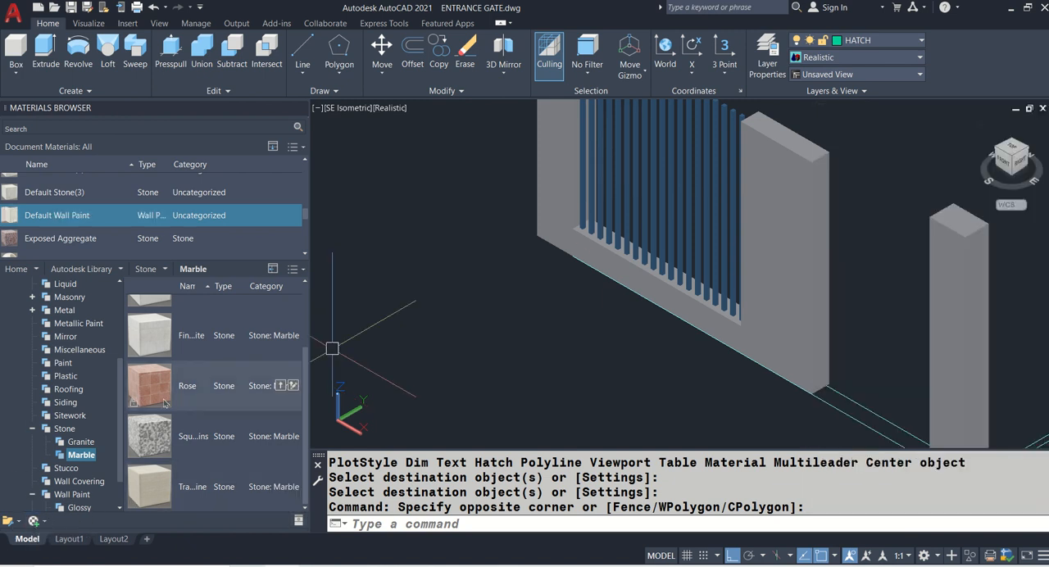
- Create a new material of the Generic type in the document
{"action": "left_click", "coordinate": [46, 525]}
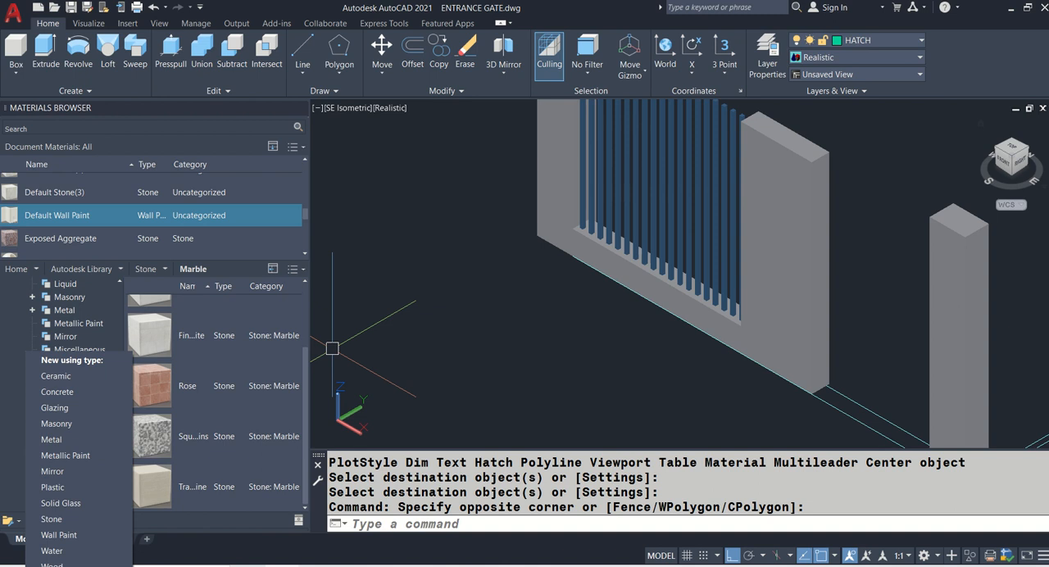
{"action": "key", "text": "ctrl"}
{"action": "left_click", "coordinate": [78, 566]}
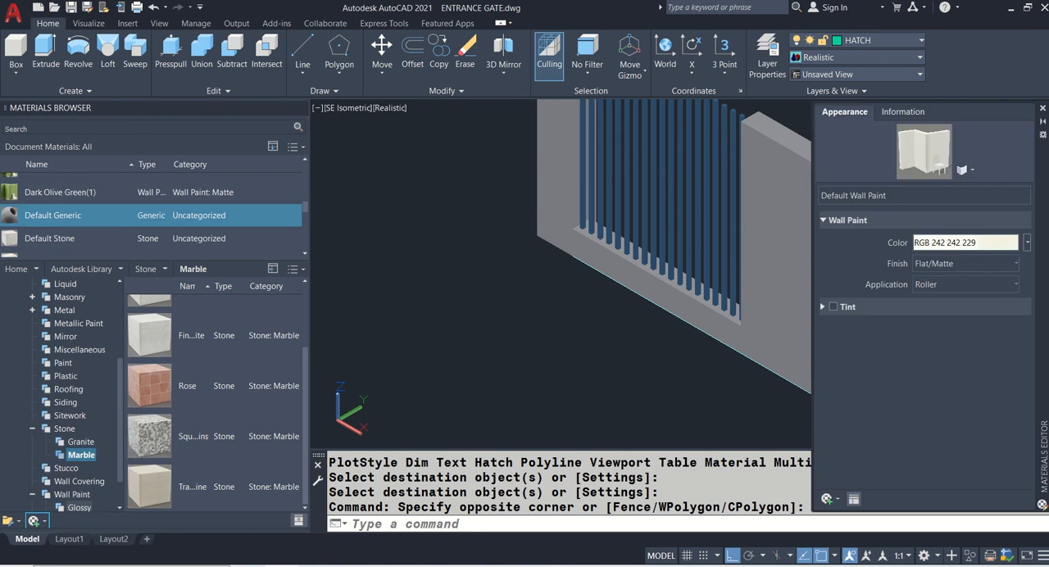
{"action": "scroll", "coordinate": [127, 439], "scroll_direction": "up", "scroll_amount": 1}
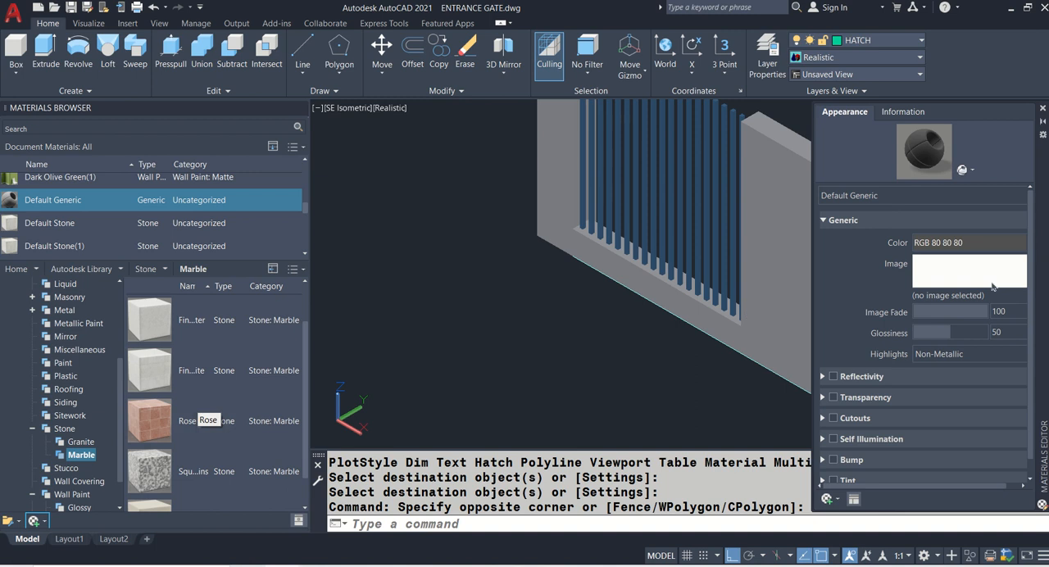
- Try to rename the new generic material as STONE CLAD 01
{"action": "left_click", "coordinate": [887, 198]}
{"action": "type", "text": "CLAD 01"}
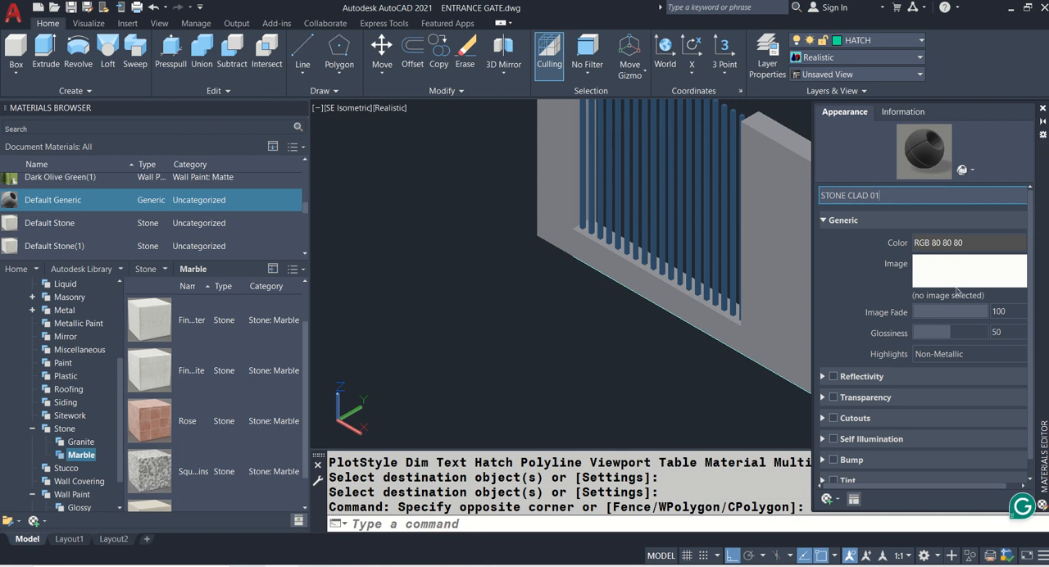
{"action": "key", "text": "Return"}
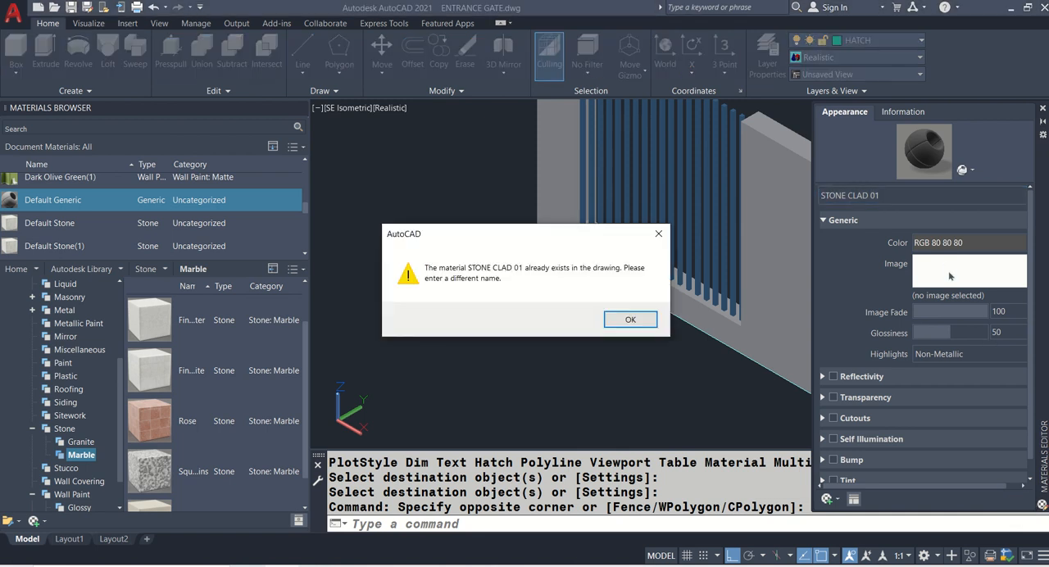
{"action": "left_click", "coordinate": [631, 320]}
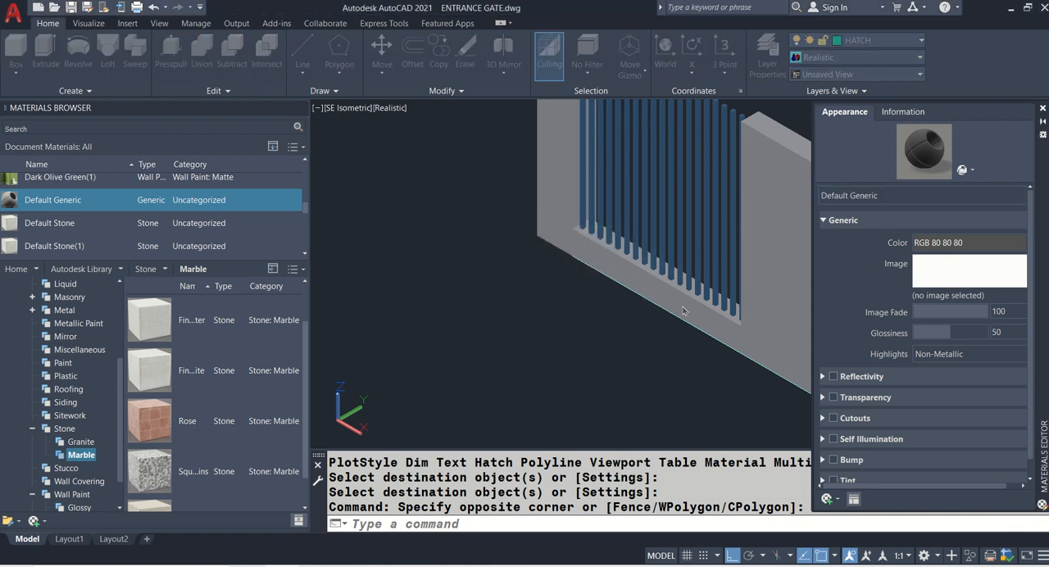
- Rename the new generic material as STONE CLADDING MAT 01 and open its image selection
{"action": "left_click", "coordinate": [883, 195]}
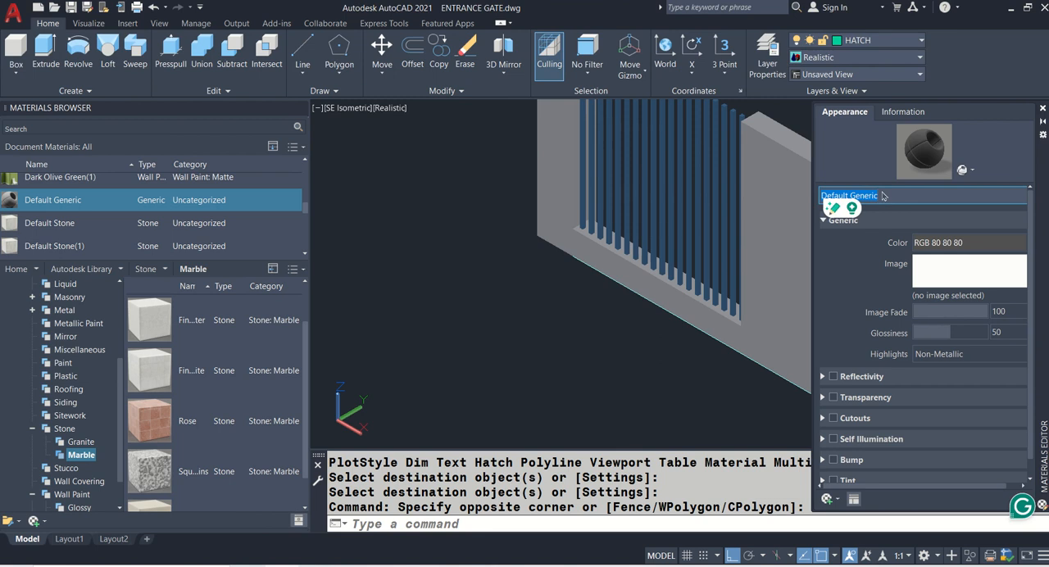
{"action": "type", "text": "CLADDING MAT 01"}
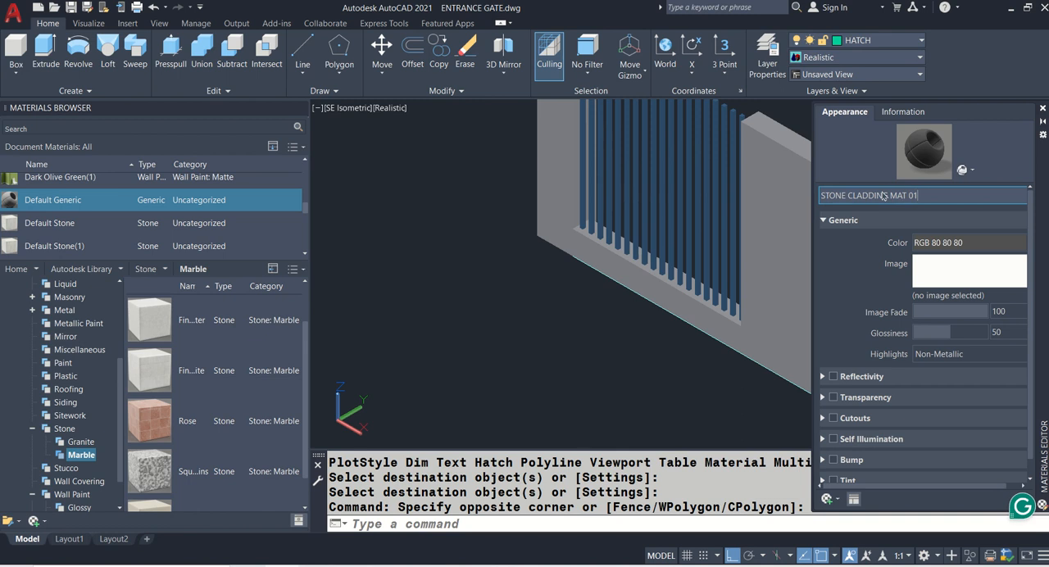
{"action": "left_click", "coordinate": [945, 277]}
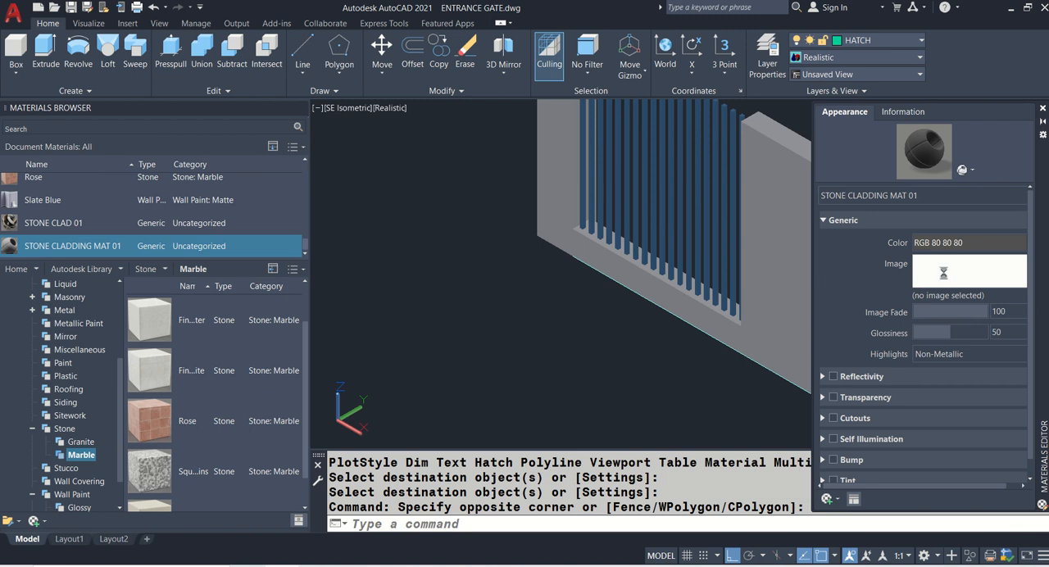
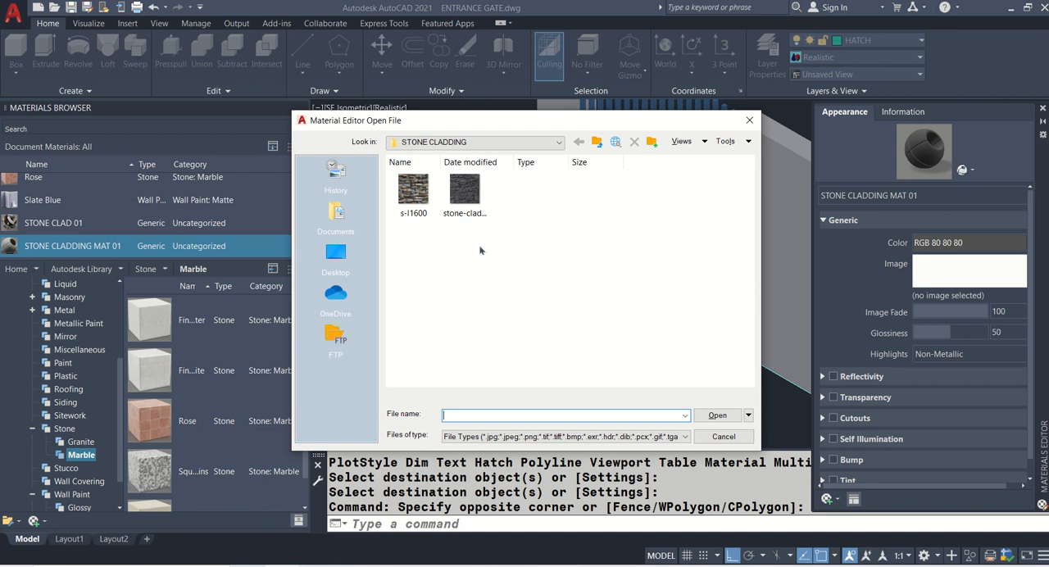
- Load the s-l1600 image into STONE CLADDING MAT 01 and assign the material to the wide pillar beside the slats
{"action": "left_click", "coordinate": [412, 193]}
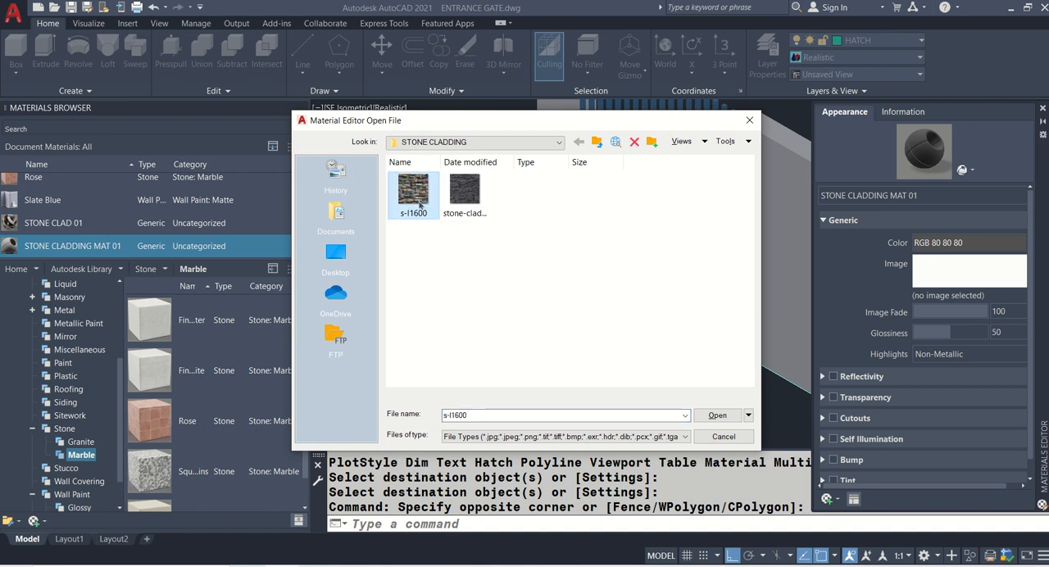
{"action": "left_click", "coordinate": [721, 420]}
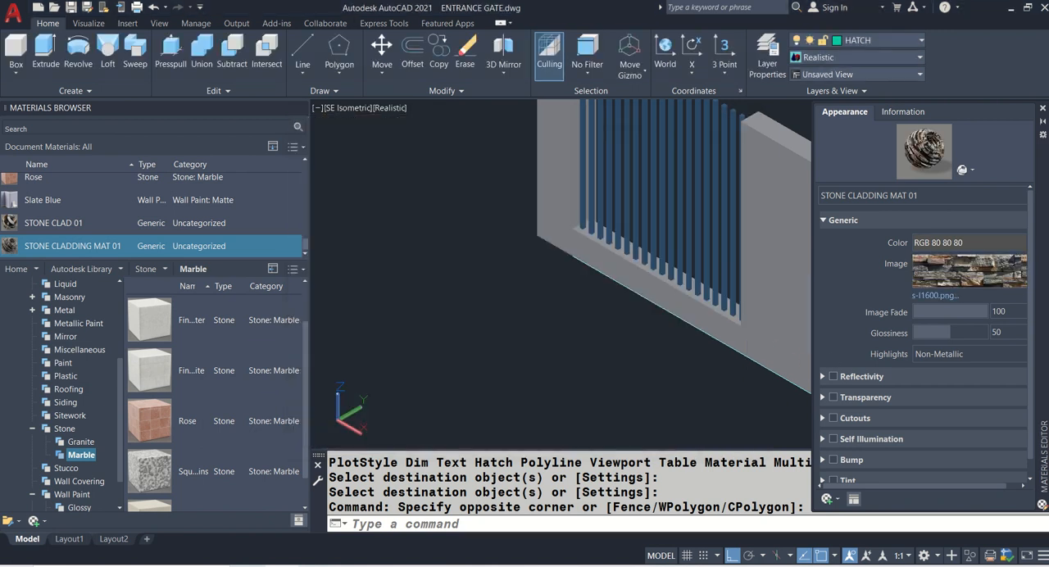
{"action": "middle_click_drag", "start_coordinate": [569, 288], "coordinate": [375, 303]}
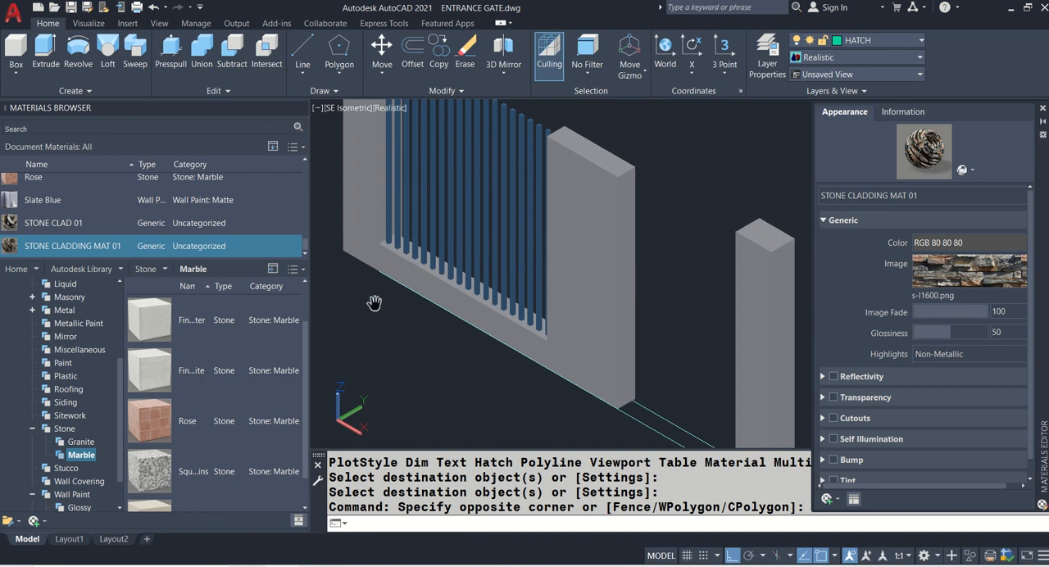
{"action": "left_click", "coordinate": [601, 257]}
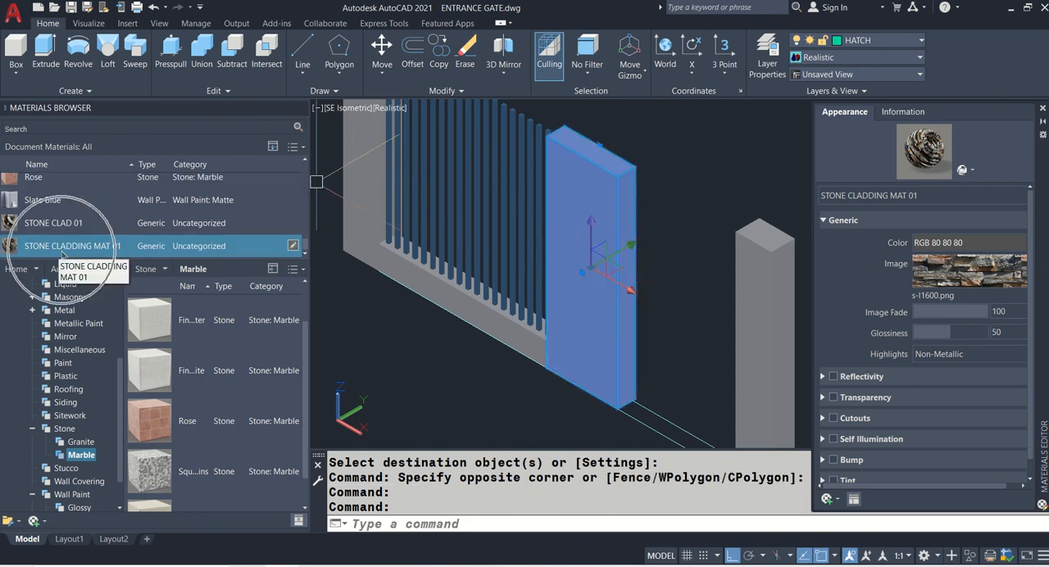
{"action": "scroll", "coordinate": [123, 249], "scroll_direction": "up", "scroll_amount": 1}
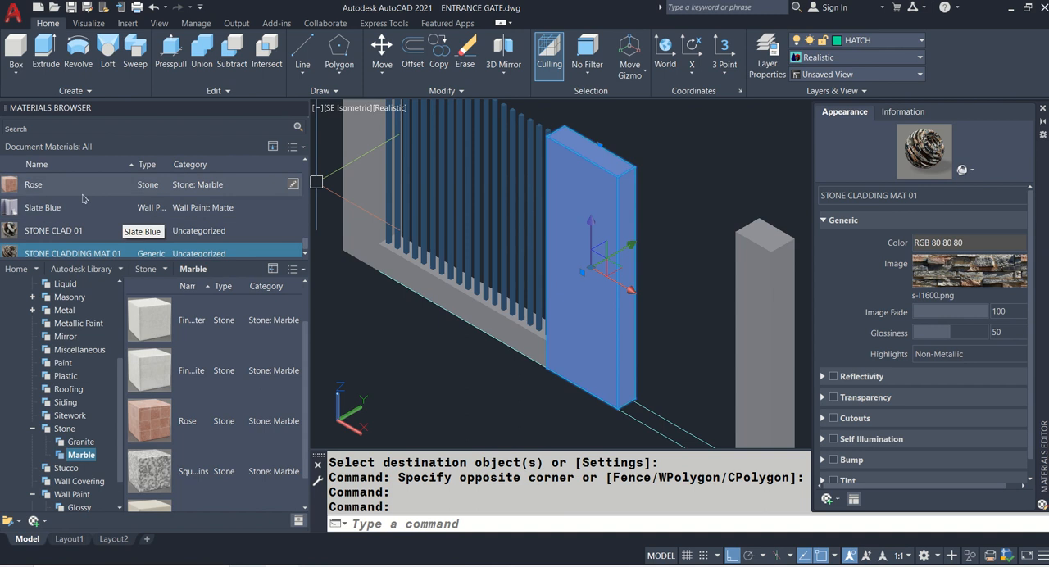
{"action": "scroll", "coordinate": [119, 253], "scroll_direction": "down", "scroll_amount": 1}
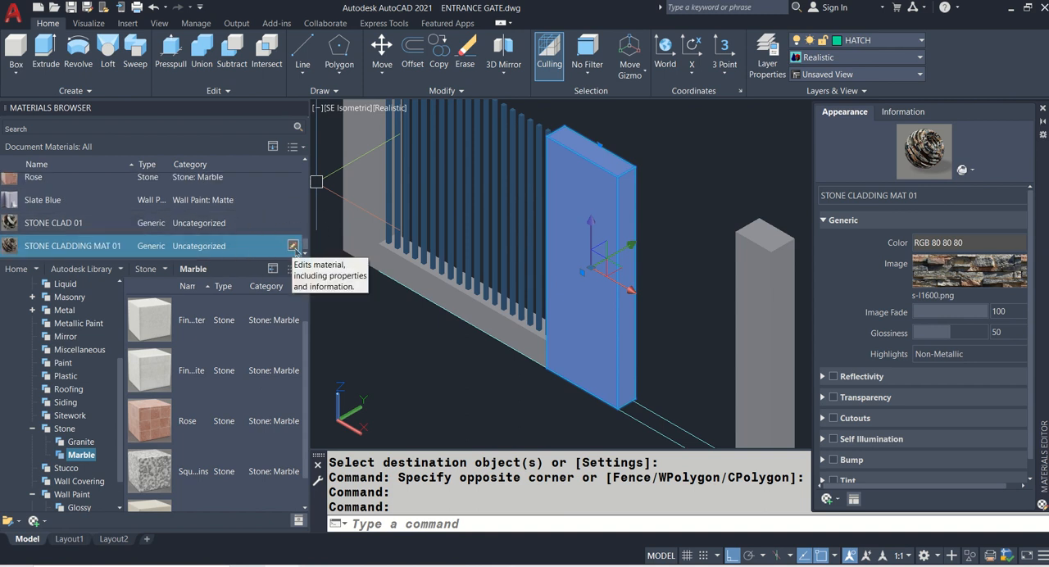
{"action": "key", "text": "Escape"}
{"action": "scroll", "coordinate": [541, 243], "scroll_direction": "up", "scroll_amount": 2}
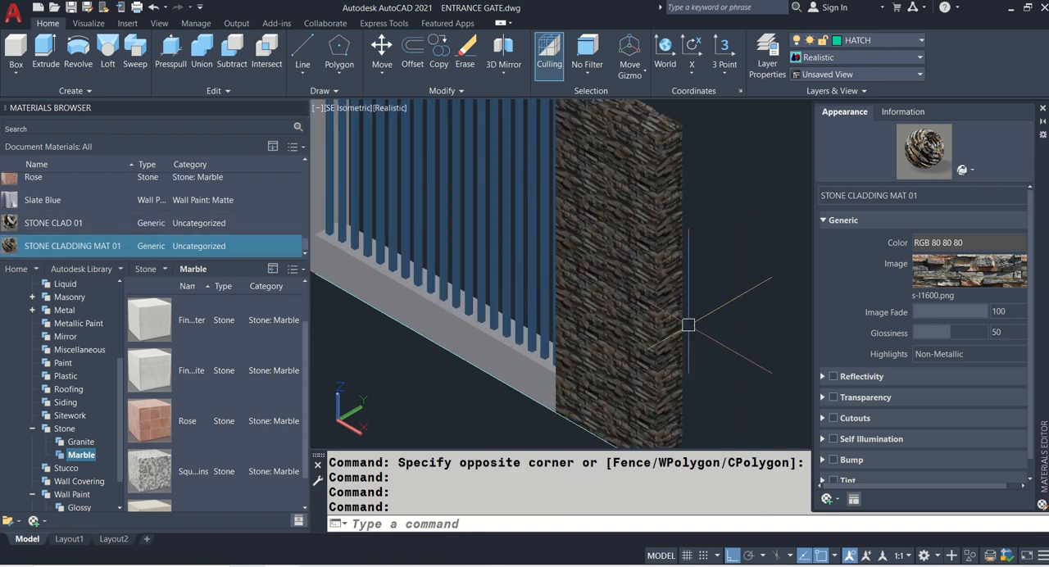
{"action": "scroll", "coordinate": [691, 325], "scroll_direction": "down", "scroll_amount": 2}
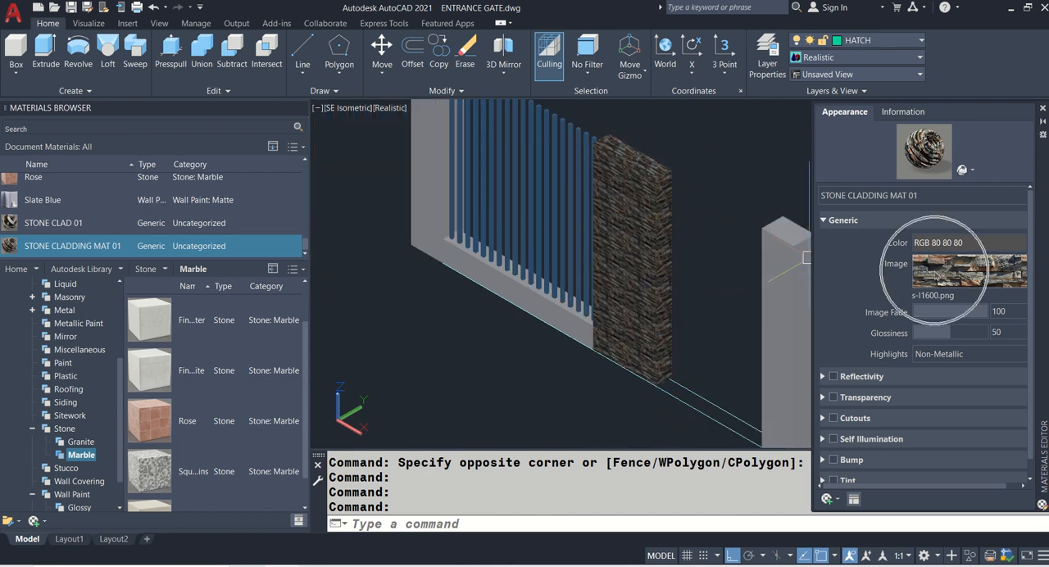
- Open the texture settings of the s-l1600 image and bring up its sample size values
{"action": "left_click", "coordinate": [936, 276]}
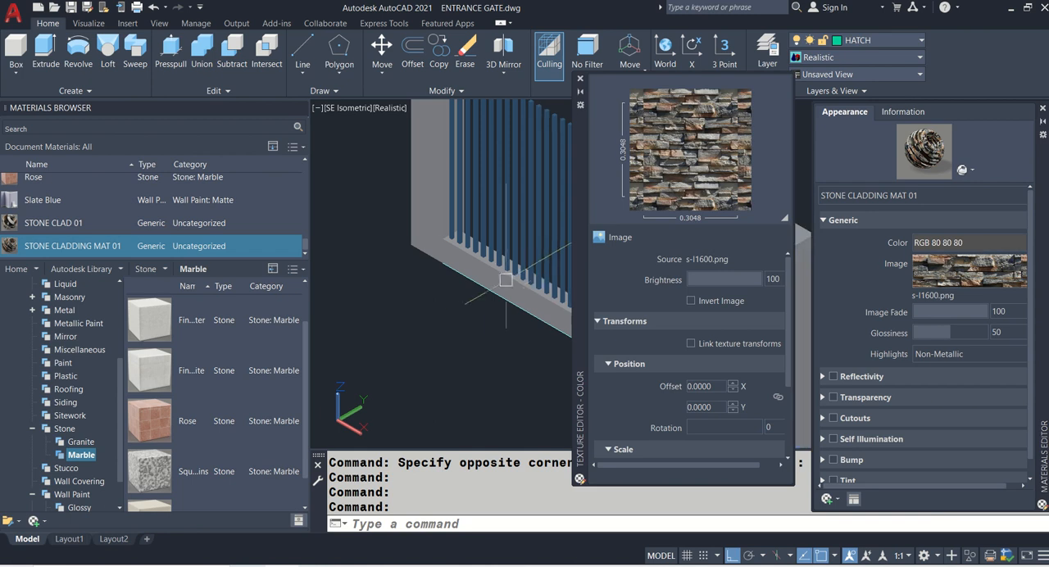
{"action": "middle_click_drag", "start_coordinate": [487, 286], "coordinate": [337, 296]}
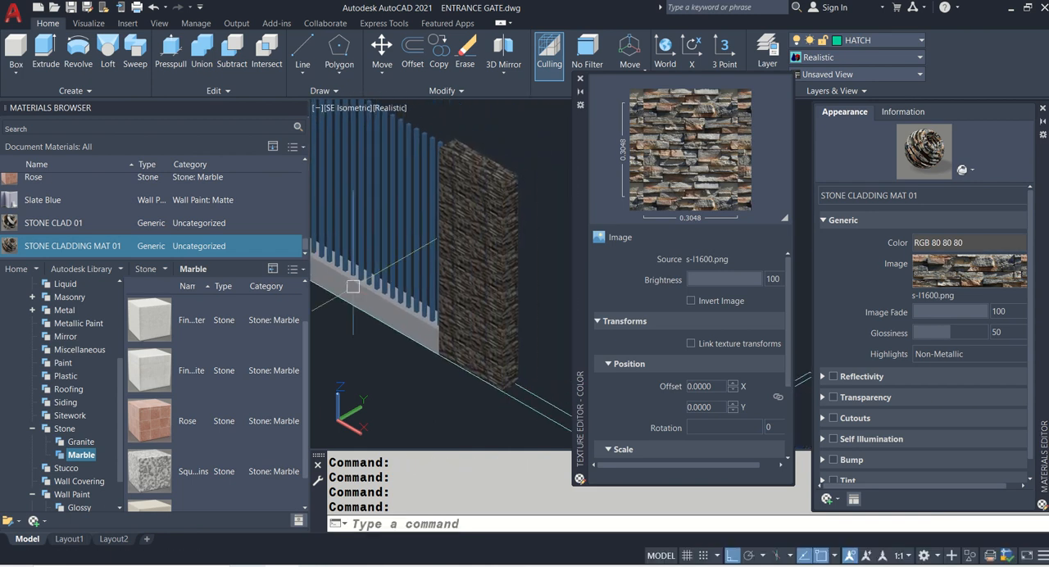
{"action": "scroll", "coordinate": [517, 291], "scroll_direction": "up", "scroll_amount": 2}
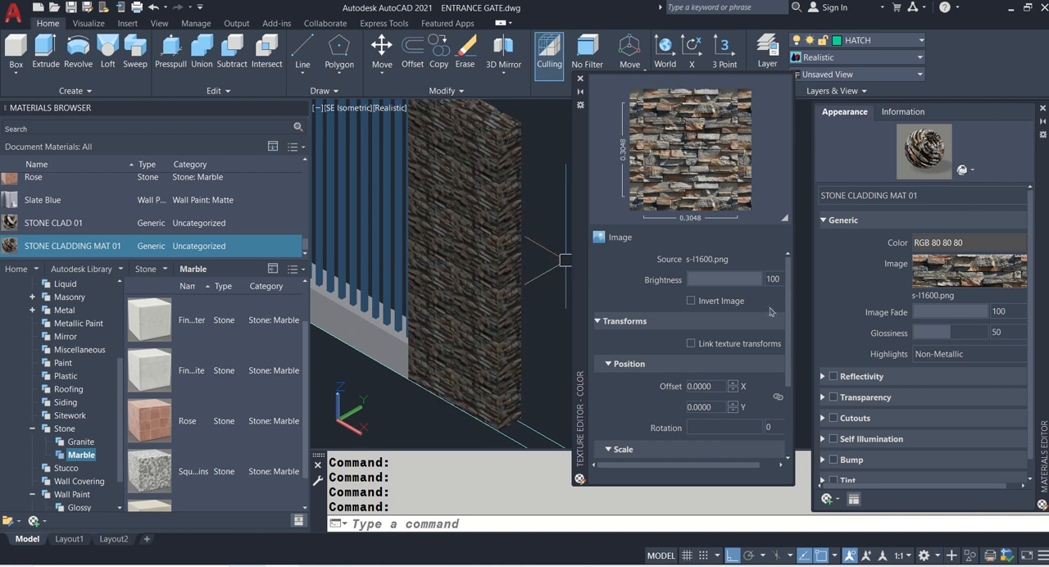
{"action": "scroll", "coordinate": [789, 296], "scroll_direction": "down", "scroll_amount": 4}
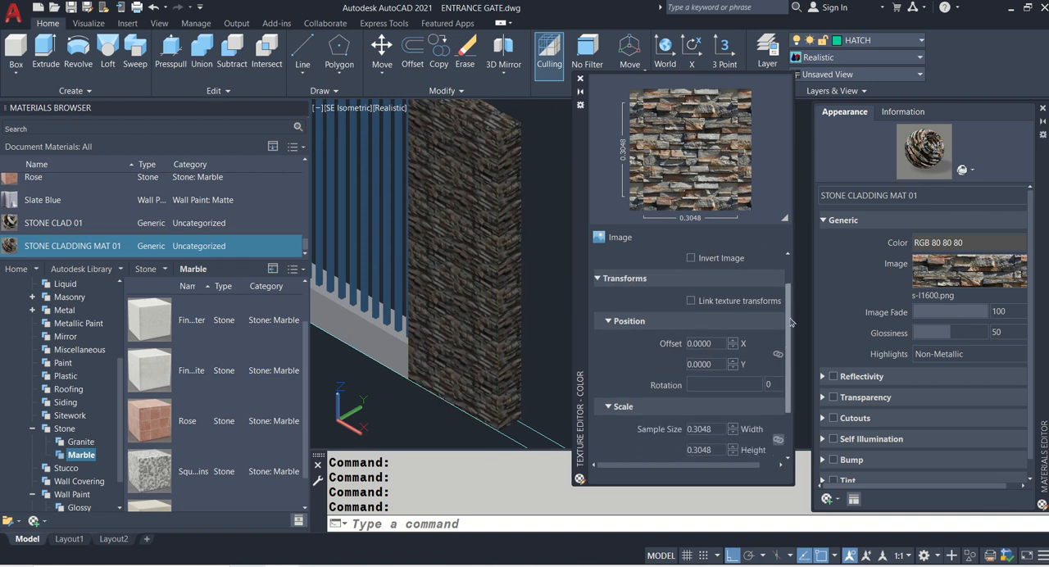
{"action": "left_click", "coordinate": [630, 346]}
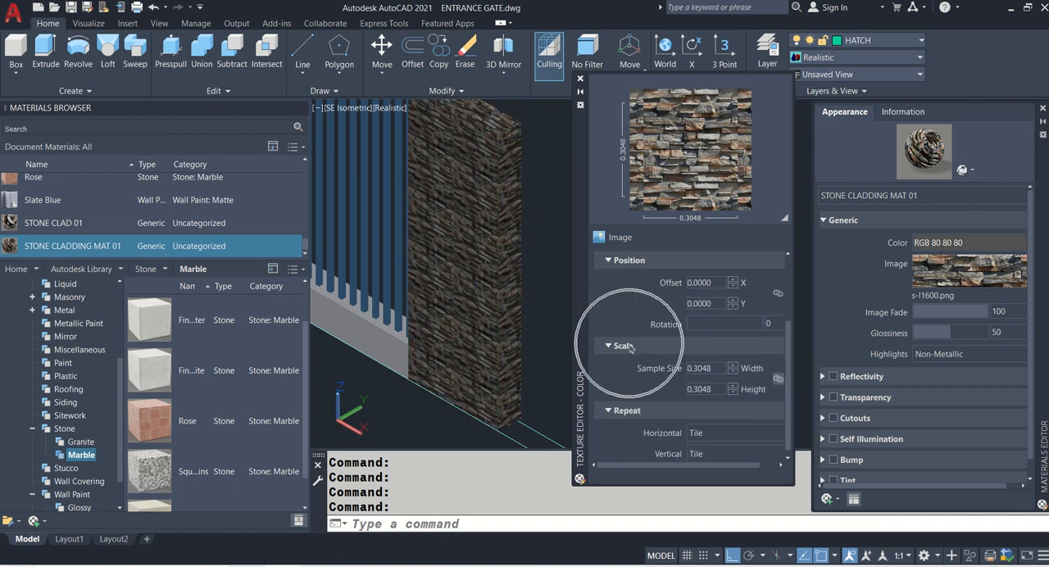
- Set the stone cladding texture's sample size to 1 in width and height
{"action": "left_click", "coordinate": [719, 371]}
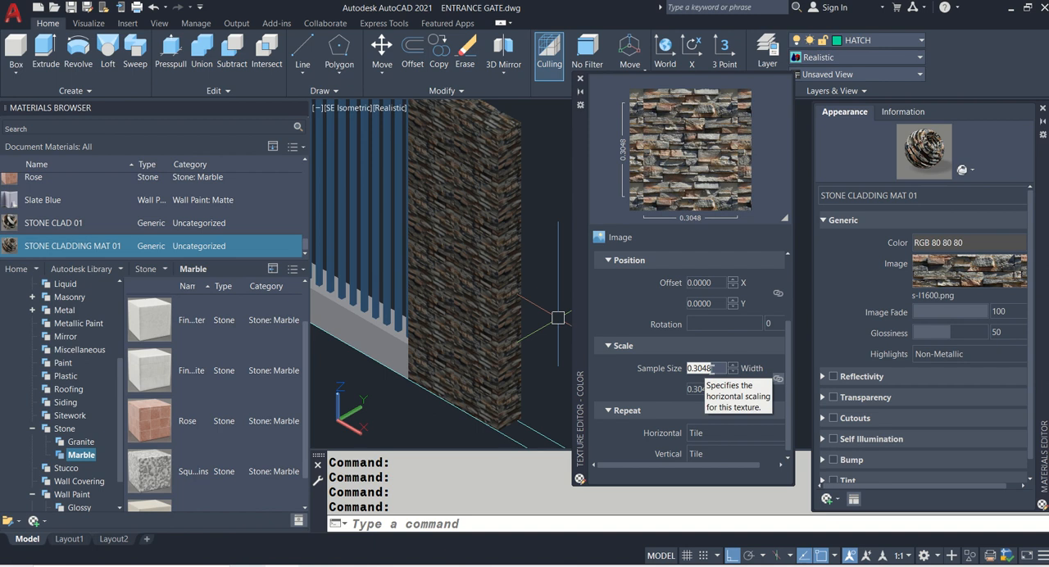
{"action": "type", "text": "1"}
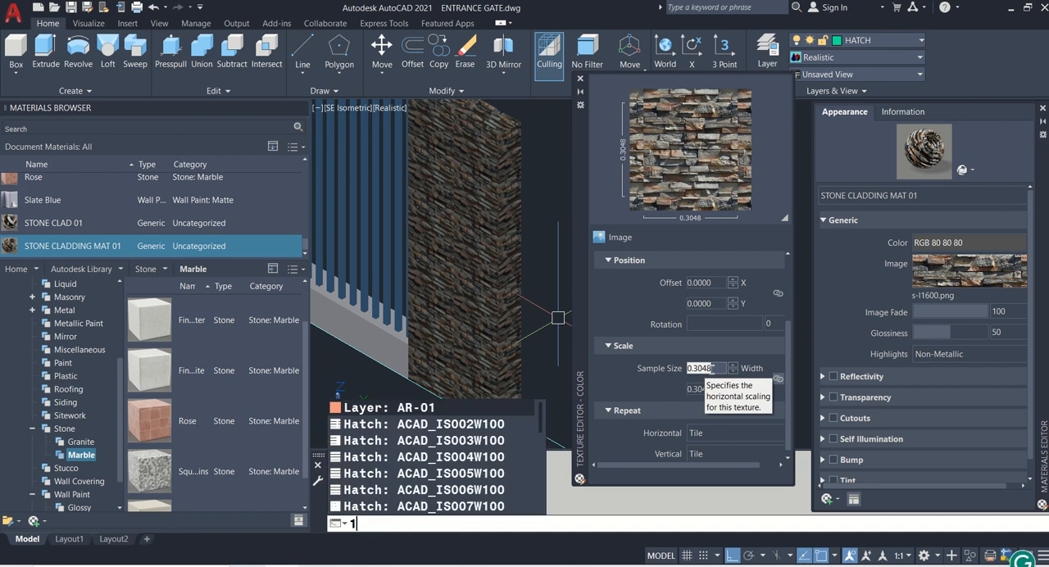
{"action": "key", "text": "Escape"}
{"action": "left_click_drag", "start_coordinate": [714, 370], "coordinate": [668, 378]}
{"action": "type", "text": "1"}
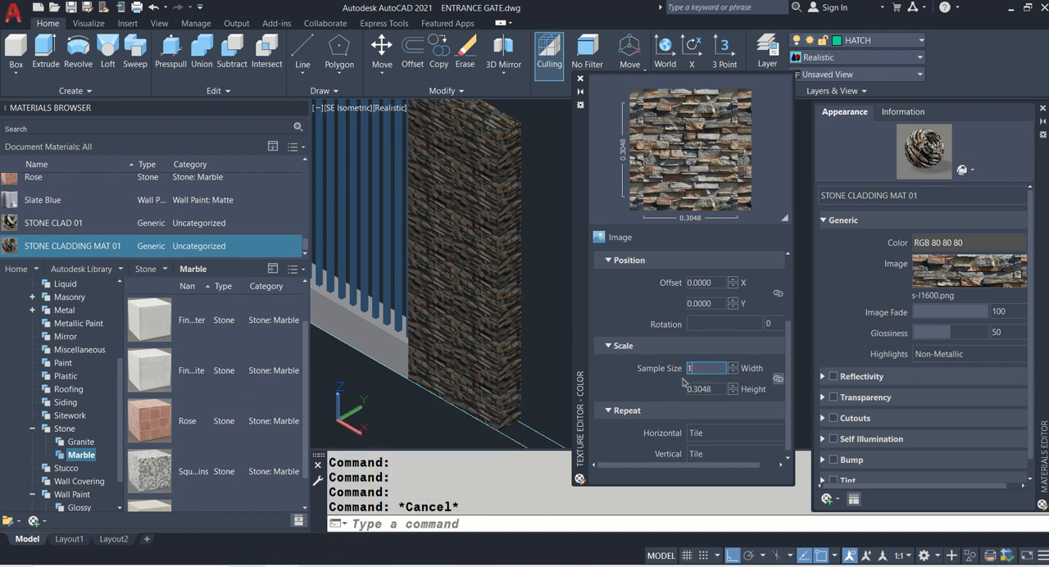
{"action": "key", "text": "Return"}
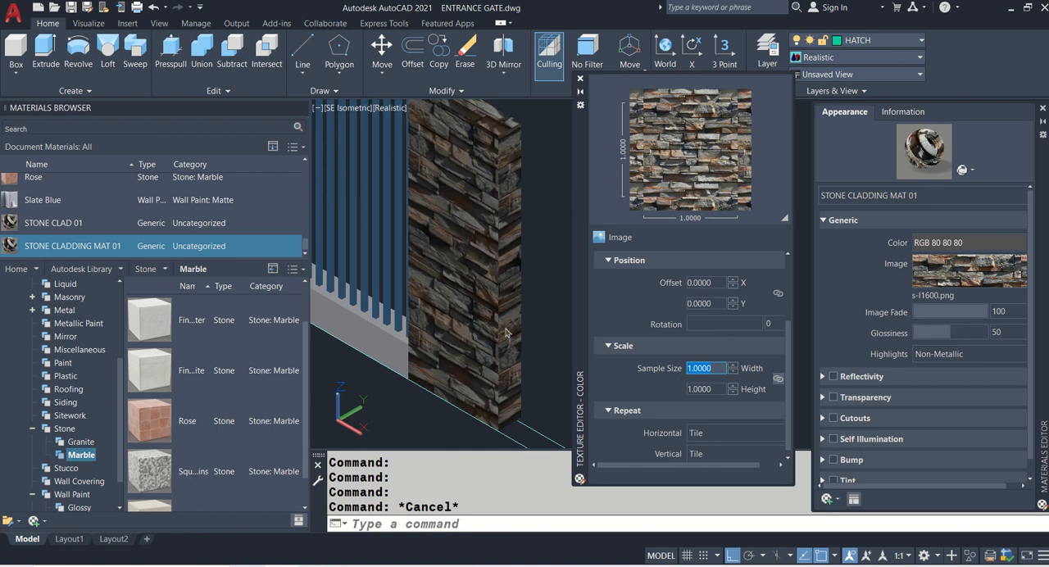
- Set the stone cladding texture's sample size to 0.65 in width and height, and close the texture and material editors
{"action": "left_click", "coordinate": [466, 215]}
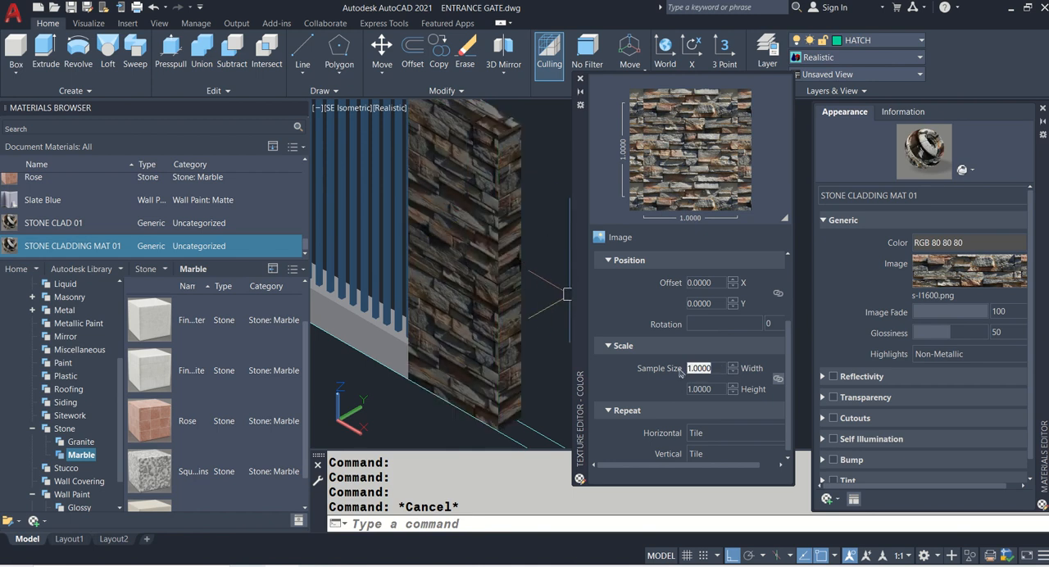
{"action": "double_click", "coordinate": [705, 368]}
{"action": "left_click_drag", "start_coordinate": [715, 370], "coordinate": [673, 368]}
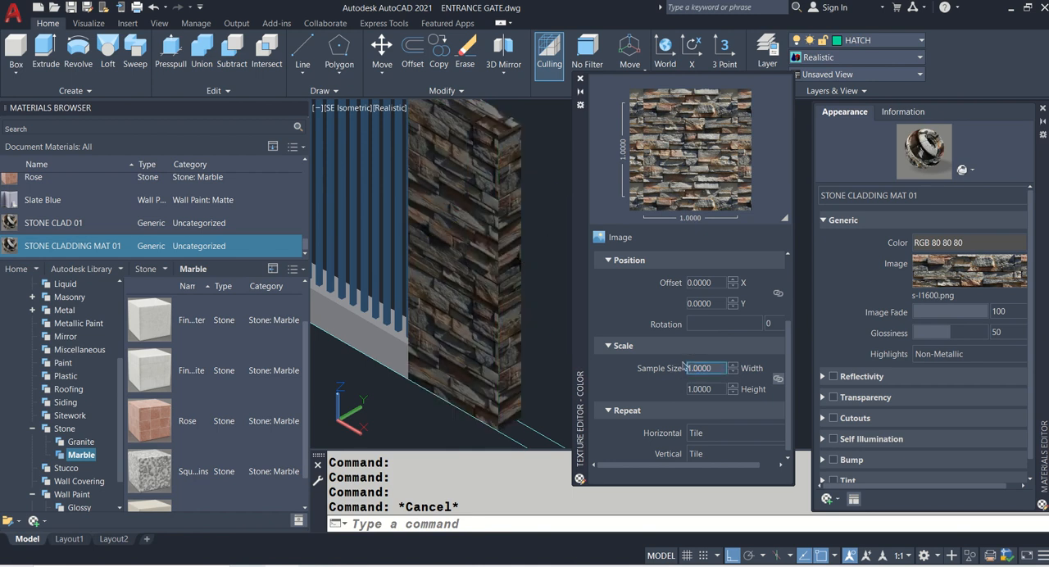
{"action": "double_click", "coordinate": [709, 368]}
{"action": "type", "text": "0.65"}
{"action": "key", "text": "Return"}
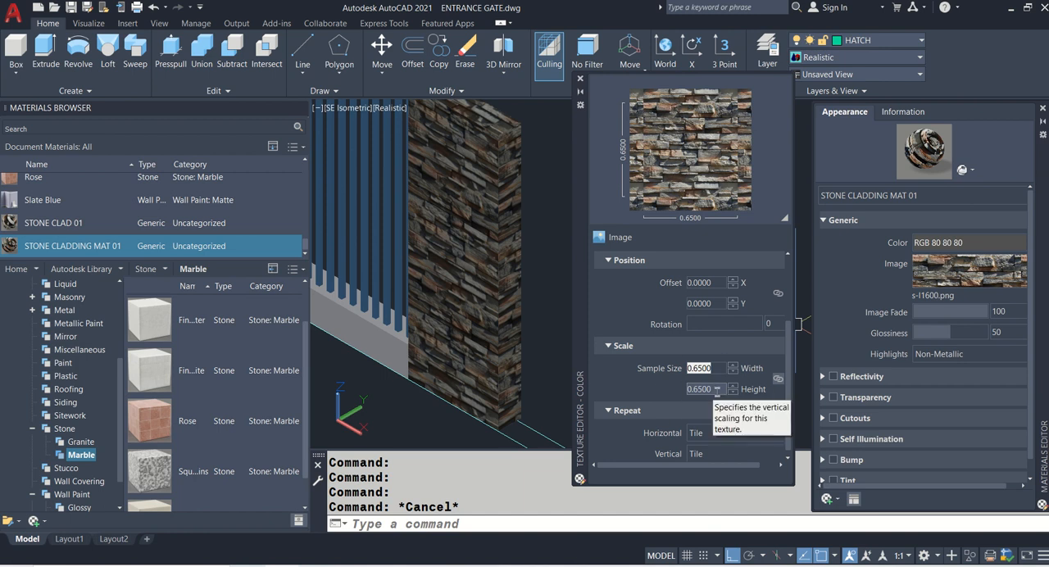
{"action": "left_click", "coordinate": [580, 79]}
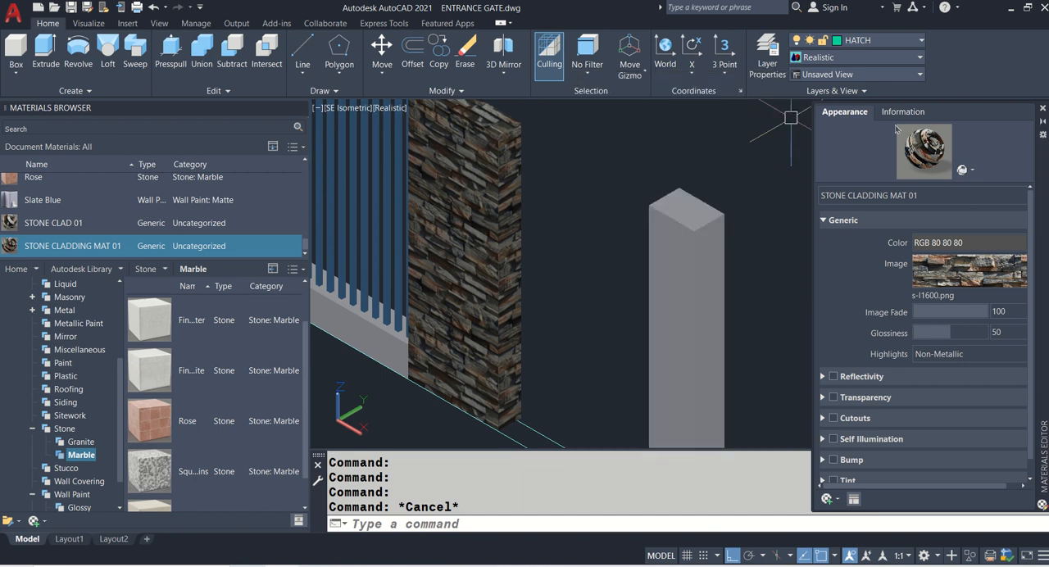
{"action": "left_click", "coordinate": [1042, 108]}
- Copy the outer and inner frame rectangles of the small gate from the elevation to the empty area in front of it
{"action": "scroll", "coordinate": [484, 320], "scroll_direction": "down", "scroll_amount": 5}
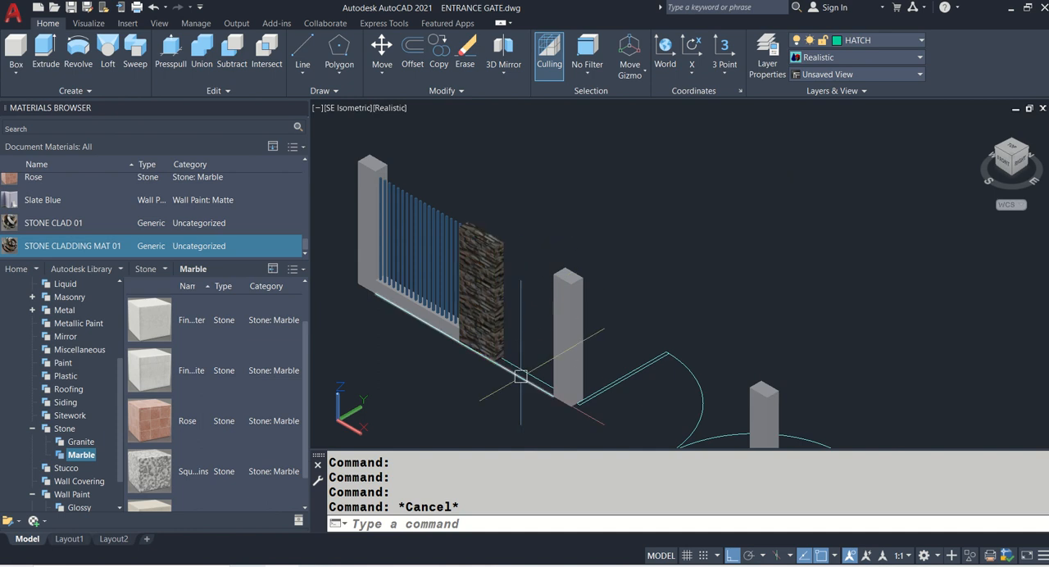
{"action": "scroll", "coordinate": [541, 355], "scroll_direction": "down", "scroll_amount": 5}
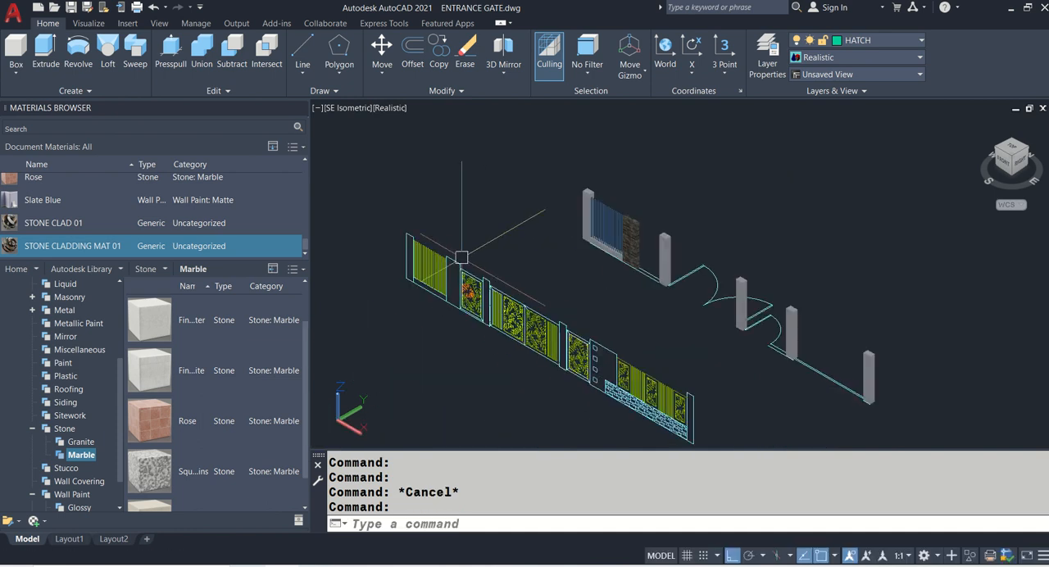
{"action": "scroll", "coordinate": [463, 269], "scroll_direction": "up", "scroll_amount": 6}
{"action": "type", "text": "CO"}
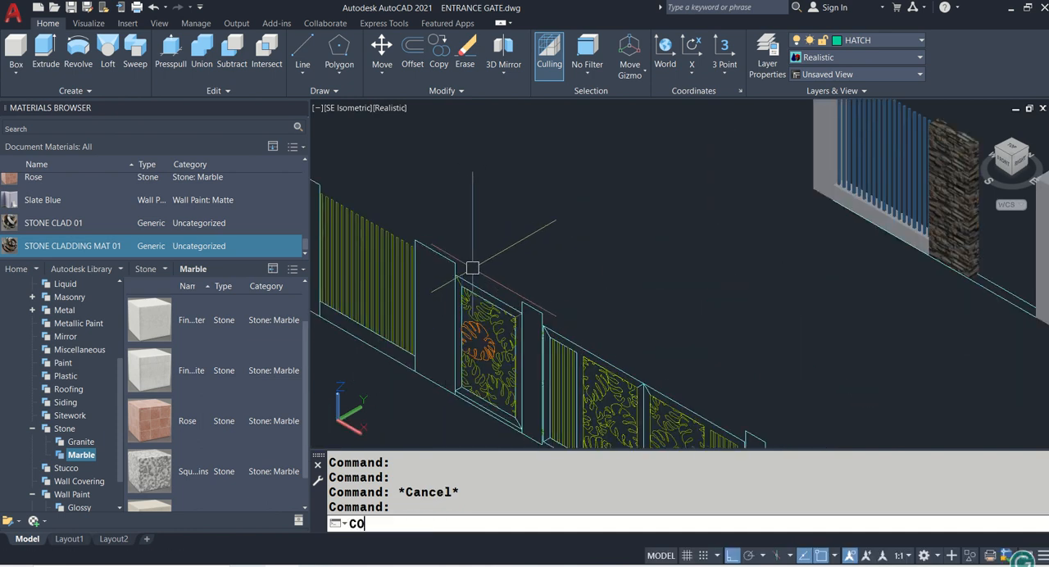
{"action": "key", "text": "Return"}
{"action": "scroll", "coordinate": [474, 274], "scroll_direction": "up", "scroll_amount": 1}
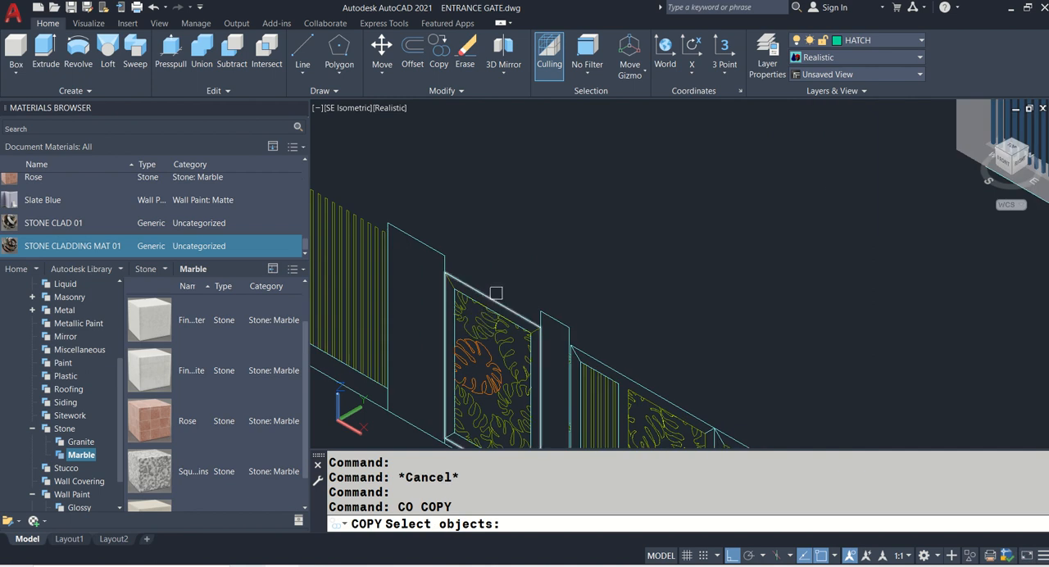
{"action": "left_click", "coordinate": [493, 301]}
{"action": "scroll", "coordinate": [493, 301], "scroll_direction": "up", "scroll_amount": 2}
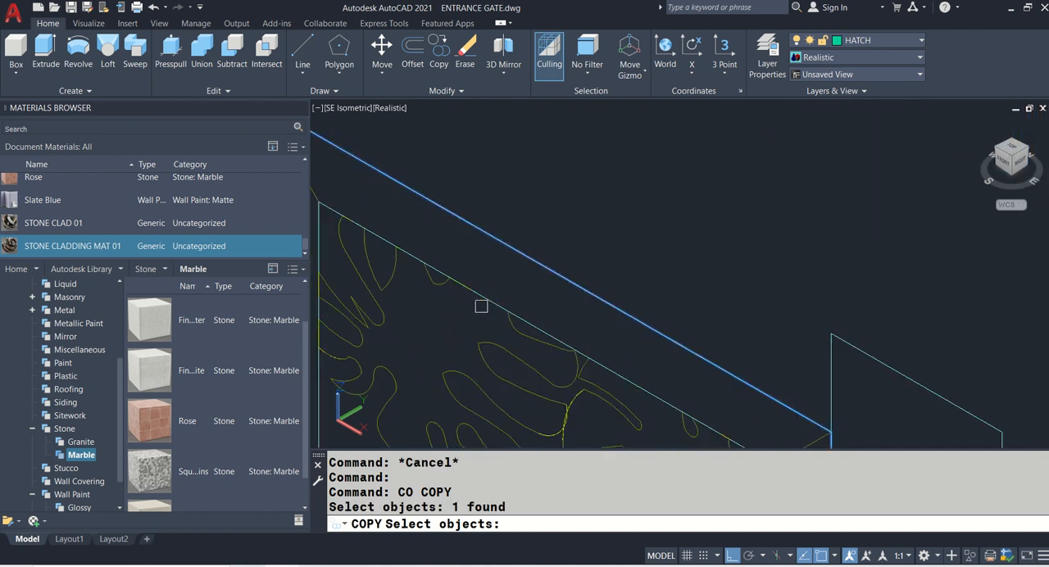
{"action": "left_click", "coordinate": [534, 319]}
{"action": "scroll", "coordinate": [545, 219], "scroll_direction": "down", "scroll_amount": 2}
{"action": "key", "text": "Return"}
{"action": "left_click", "coordinate": [584, 186]}
{"action": "scroll", "coordinate": [584, 185], "scroll_direction": "down", "scroll_amount": 3}
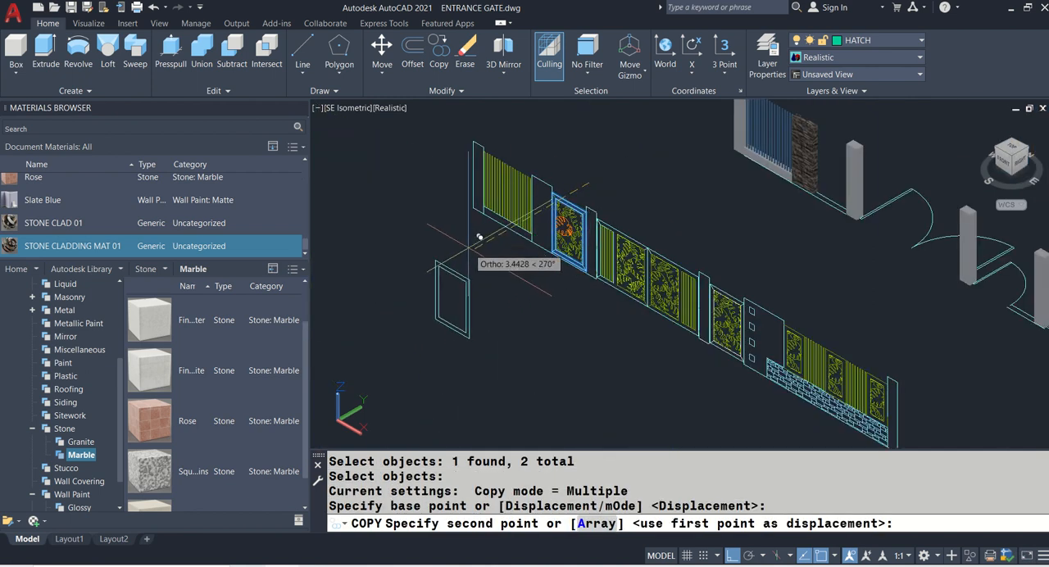
{"action": "left_click", "coordinate": [461, 301]}
{"action": "key", "text": "Return"}
- Copy only the outer rectangle of the copied gate frame to the free space beside it
{"action": "scroll", "coordinate": [460, 301], "scroll_direction": "up", "scroll_amount": 3}
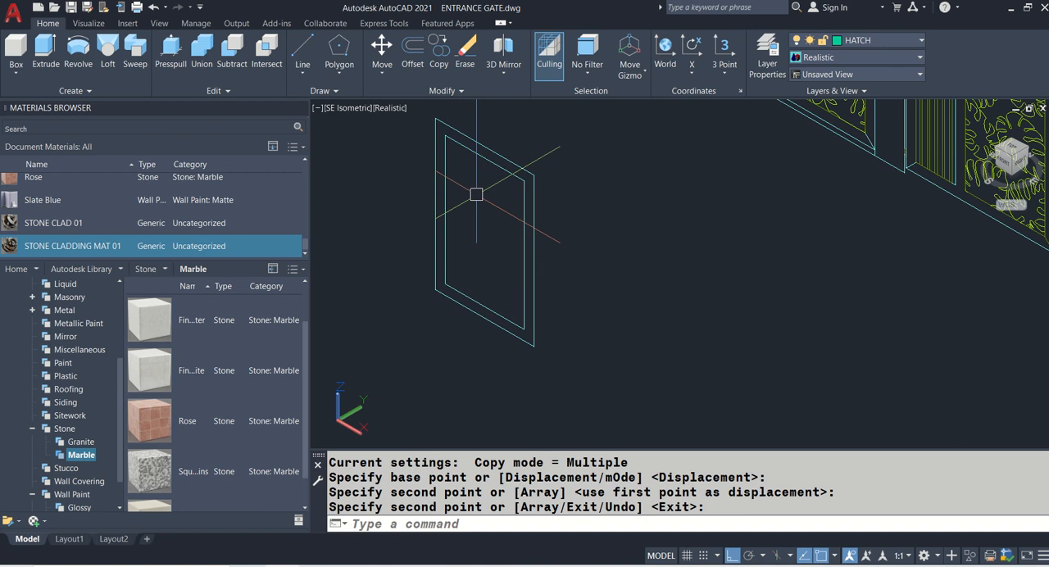
{"action": "type", "text": "CO"}
{"action": "key", "text": "Return"}
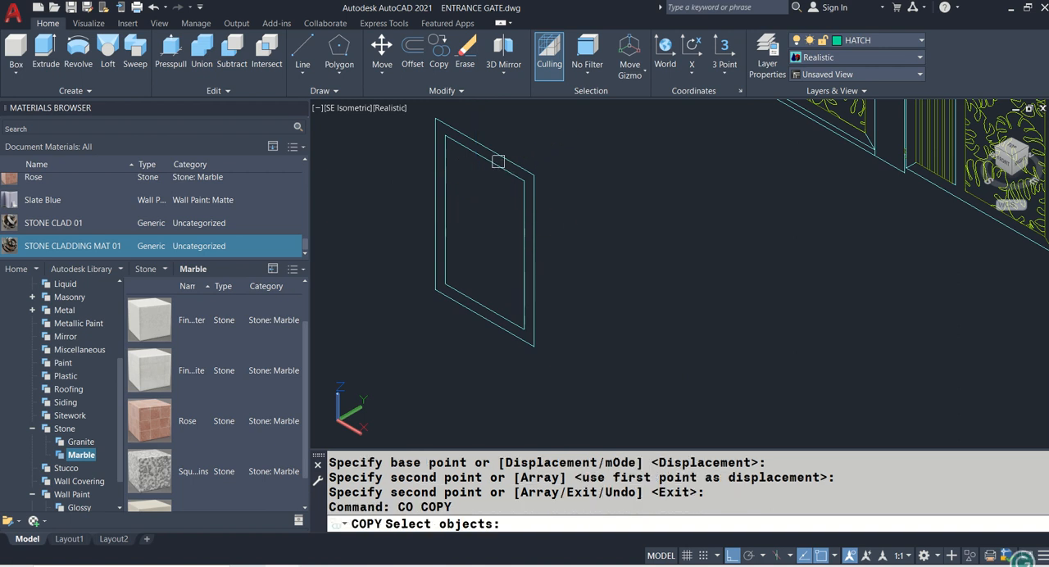
{"action": "left_click", "coordinate": [503, 154]}
{"action": "key", "text": "Return"}
{"action": "left_click", "coordinate": [574, 138]}
{"action": "left_click", "coordinate": [763, 247]}
{"action": "key", "text": "Return"}
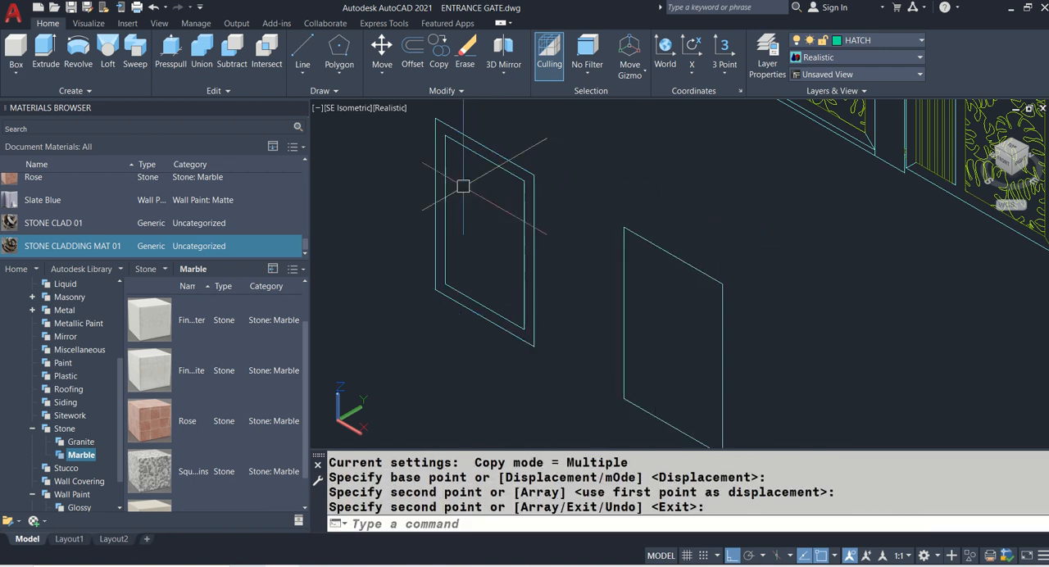
- Measure the vertical distance between the outer and inner rectangles of the copied gate frame
{"action": "scroll", "coordinate": [435, 160], "scroll_direction": "up", "scroll_amount": 3}
{"action": "scroll", "coordinate": [464, 163], "scroll_direction": "down", "scroll_amount": 3}
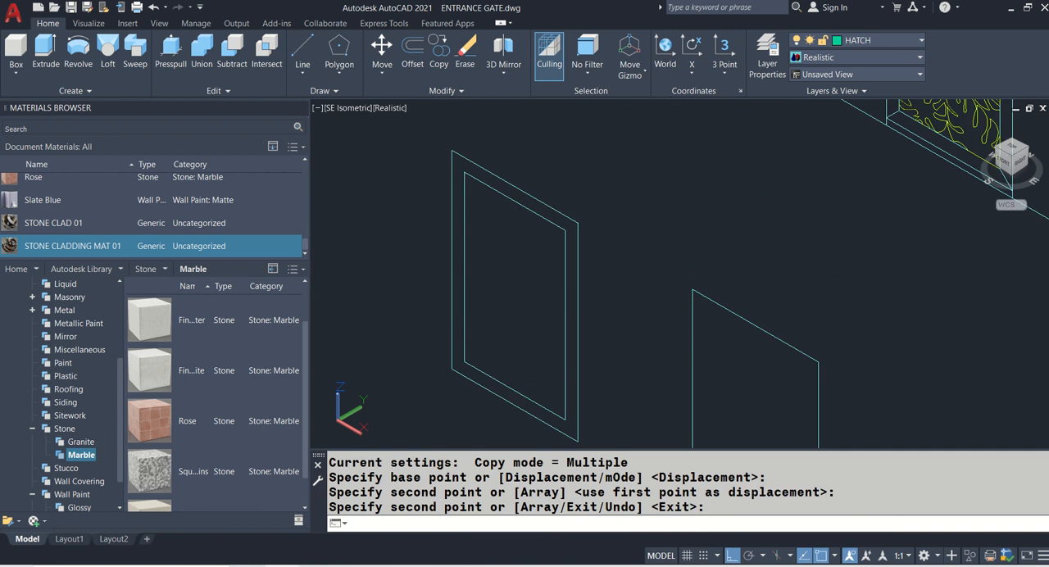
{"action": "key", "text": "Return"}
{"action": "scroll", "coordinate": [515, 164], "scroll_direction": "up", "scroll_amount": 4}
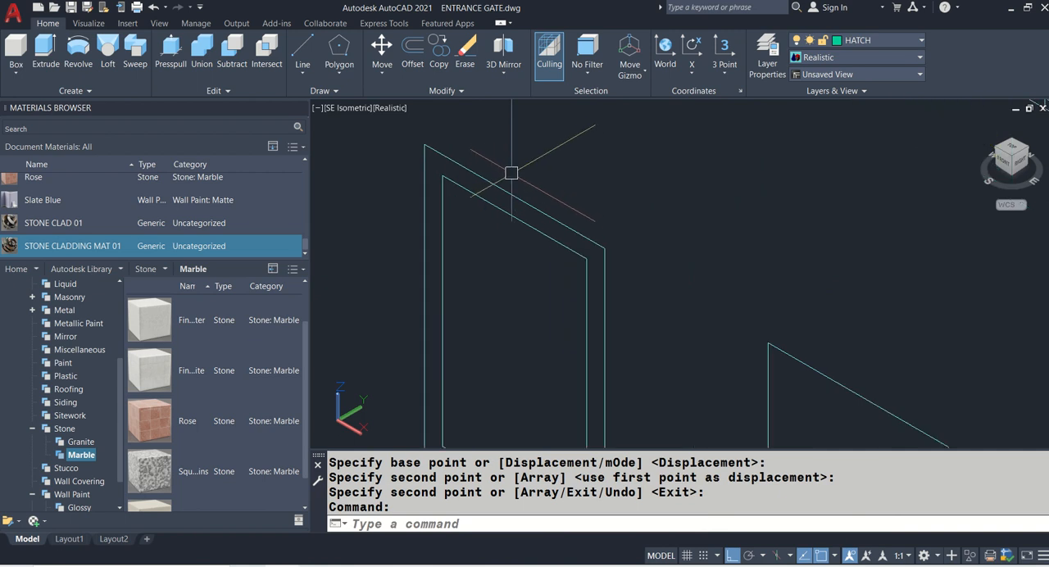
{"action": "type", "text": "DI"}
{"action": "key", "text": "Return"}
{"action": "left_click", "coordinate": [516, 220]}
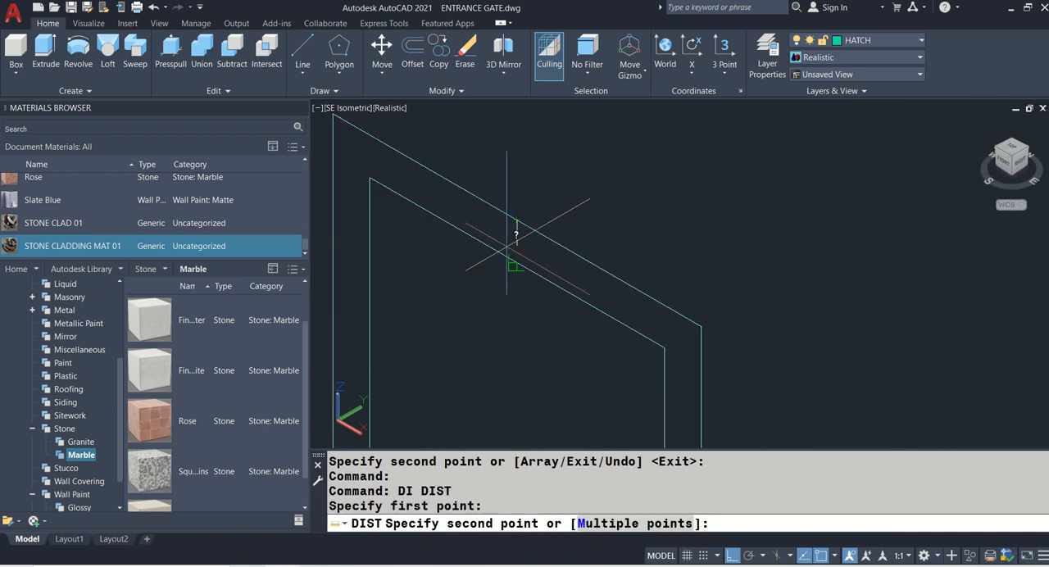
{"action": "left_click", "coordinate": [517, 264]}
{"action": "double_click", "coordinate": [440, 492]}
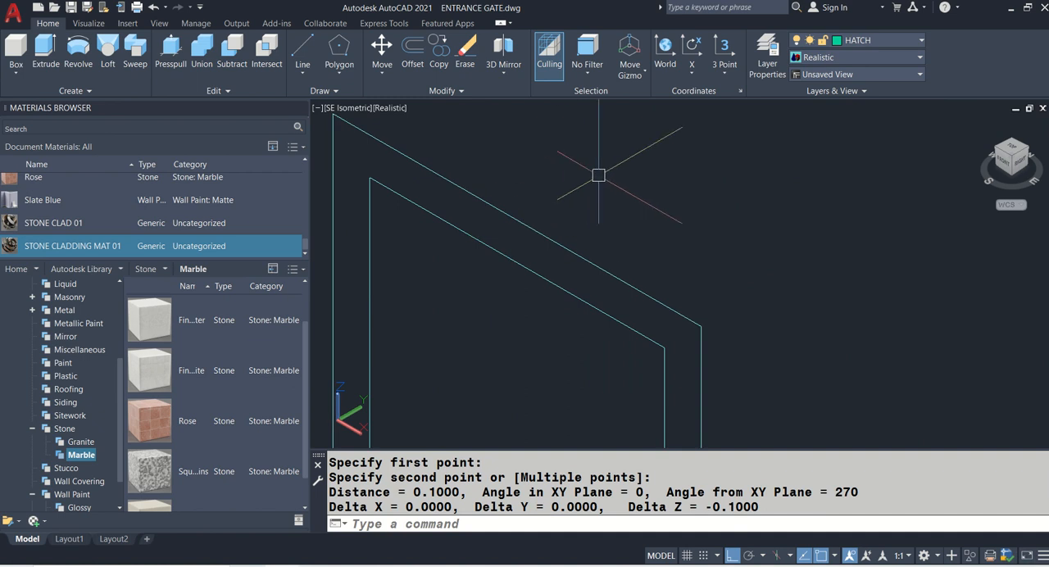
{"action": "scroll", "coordinate": [599, 175], "scroll_direction": "down", "scroll_amount": 2}
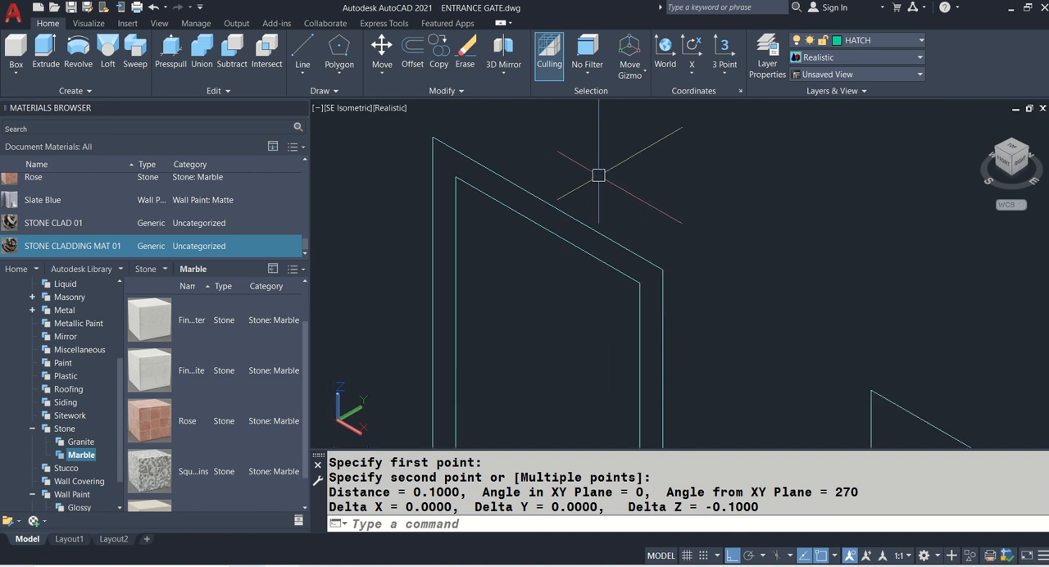
- Extrude the outer and inner rectangles of the copied gate frame by 0.05
{"action": "left_click", "coordinate": [46, 51]}
{"action": "left_click", "coordinate": [438, 140]}
{"action": "left_click", "coordinate": [460, 178]}
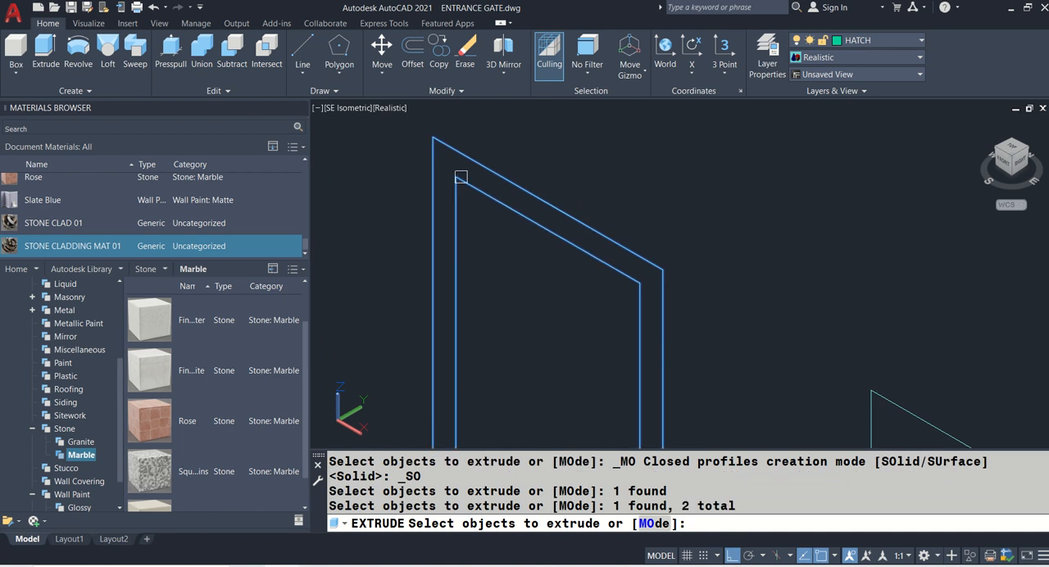
{"action": "key", "text": "Return"}
{"action": "type", "text": "0.05"}
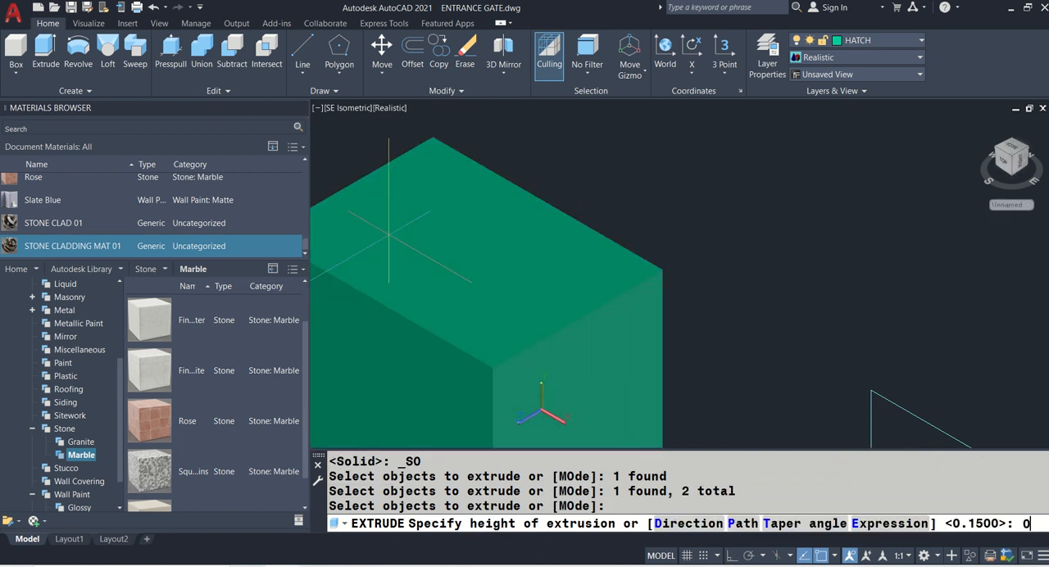
{"action": "key", "text": "Return"}
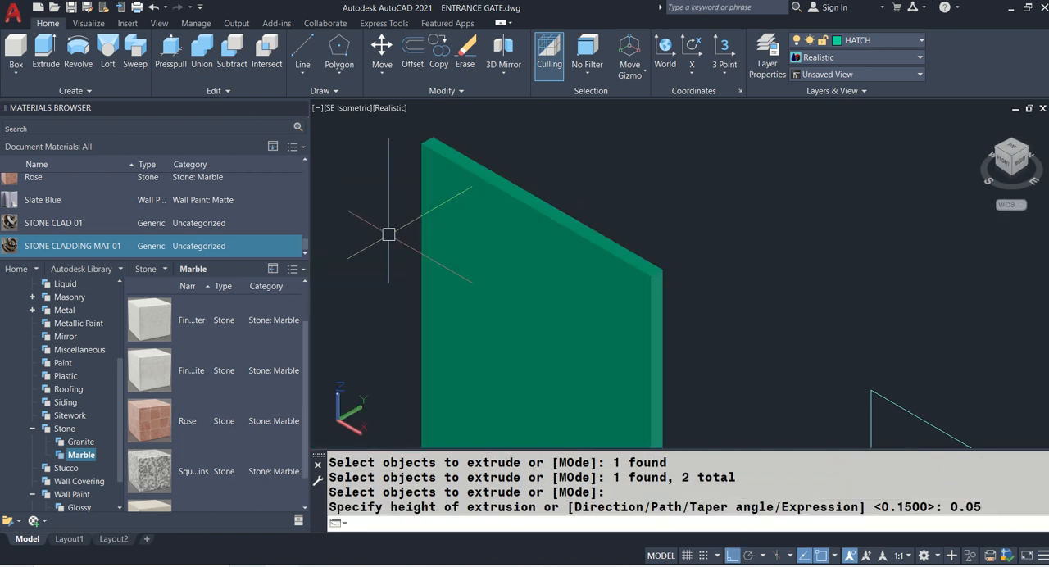
- Subtract the inner solid from the outer one to leave a hollow gate frame
{"action": "type", "text": "SU"}
{"action": "key", "text": "Return"}
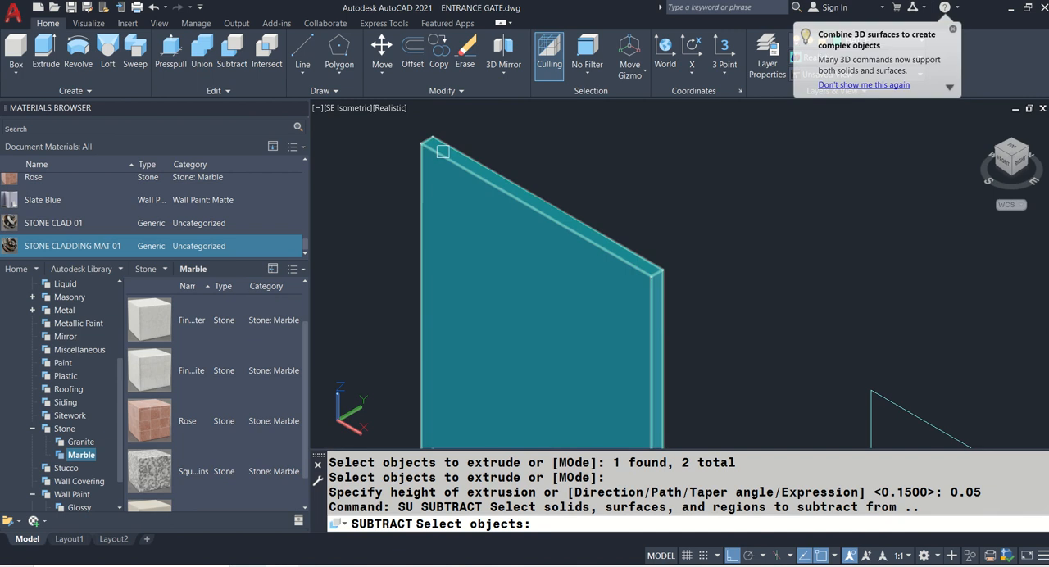
{"action": "left_click", "coordinate": [442, 151]}
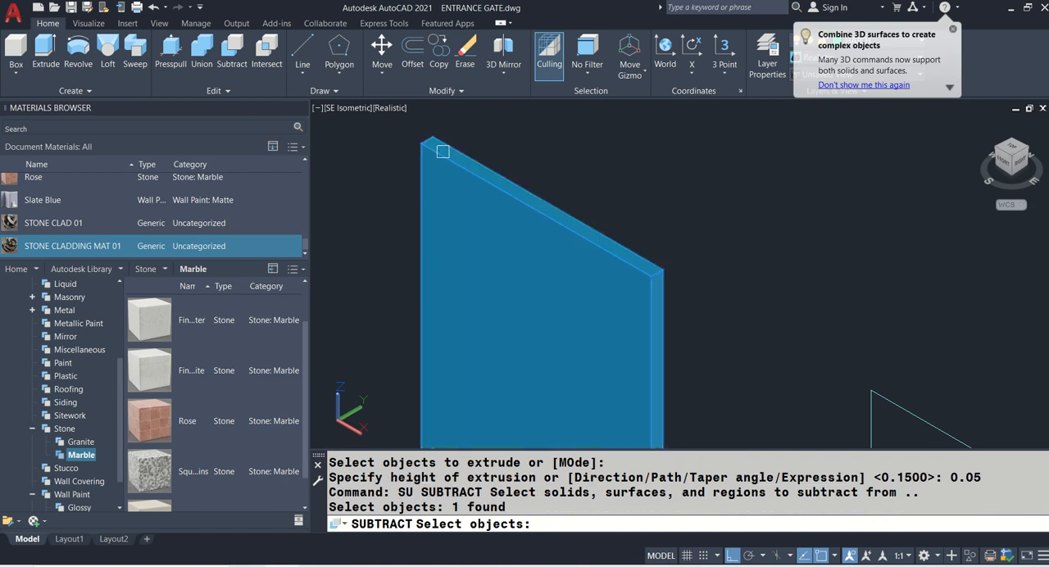
{"action": "key", "text": "Return"}
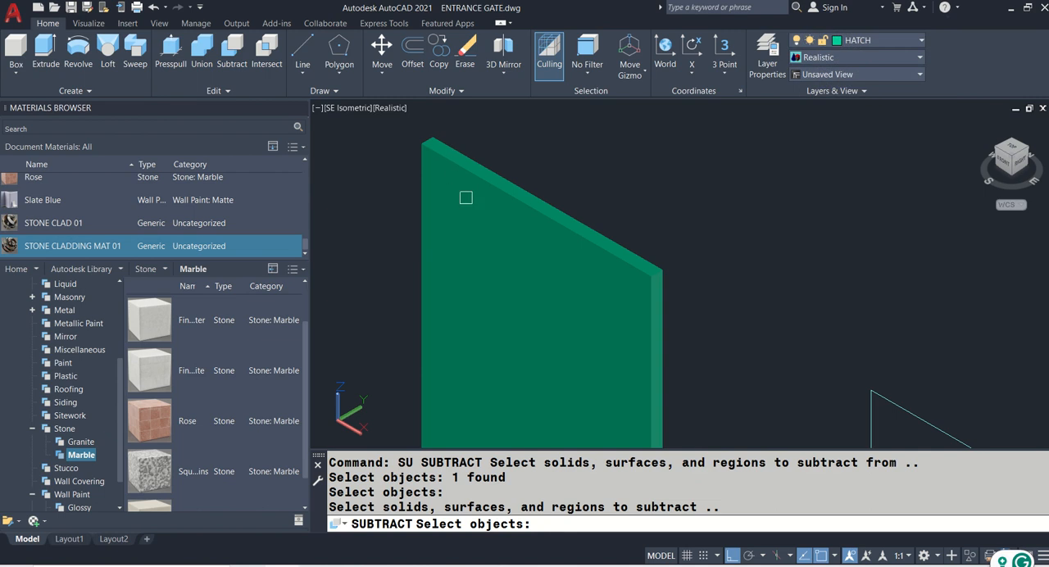
{"action": "left_click", "coordinate": [471, 246]}
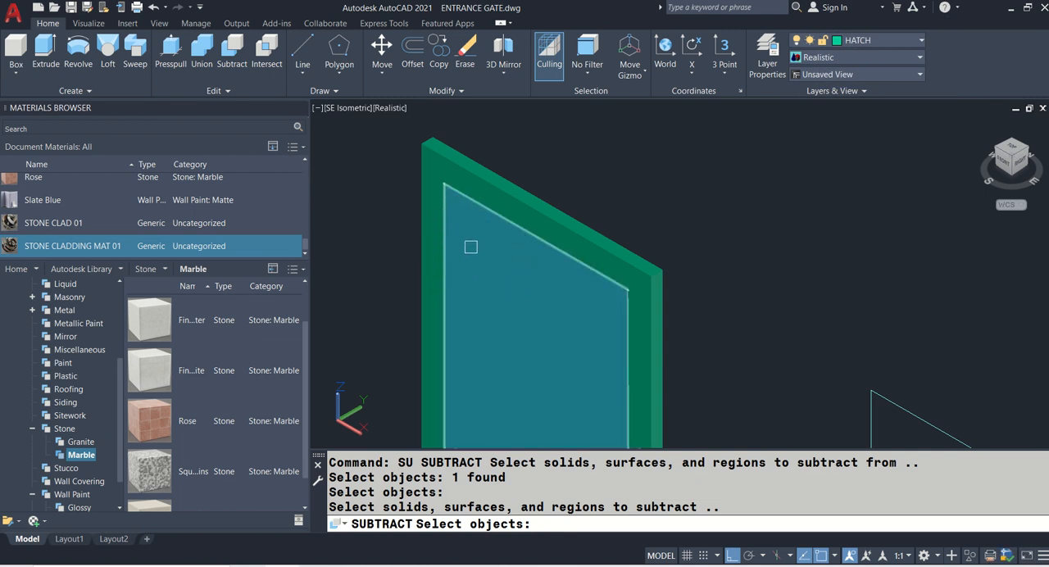
{"action": "left_click", "coordinate": [471, 247]}
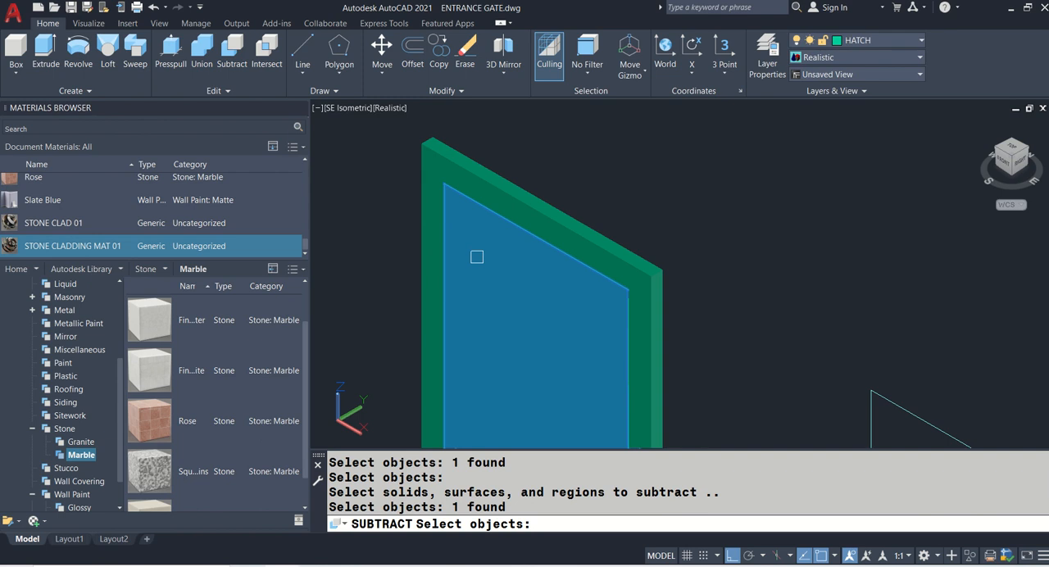
{"action": "key", "text": "Return"}
{"action": "scroll", "coordinate": [498, 253], "scroll_direction": "down", "scroll_amount": 2}
{"action": "scroll", "coordinate": [486, 224], "scroll_direction": "up", "scroll_amount": 1}
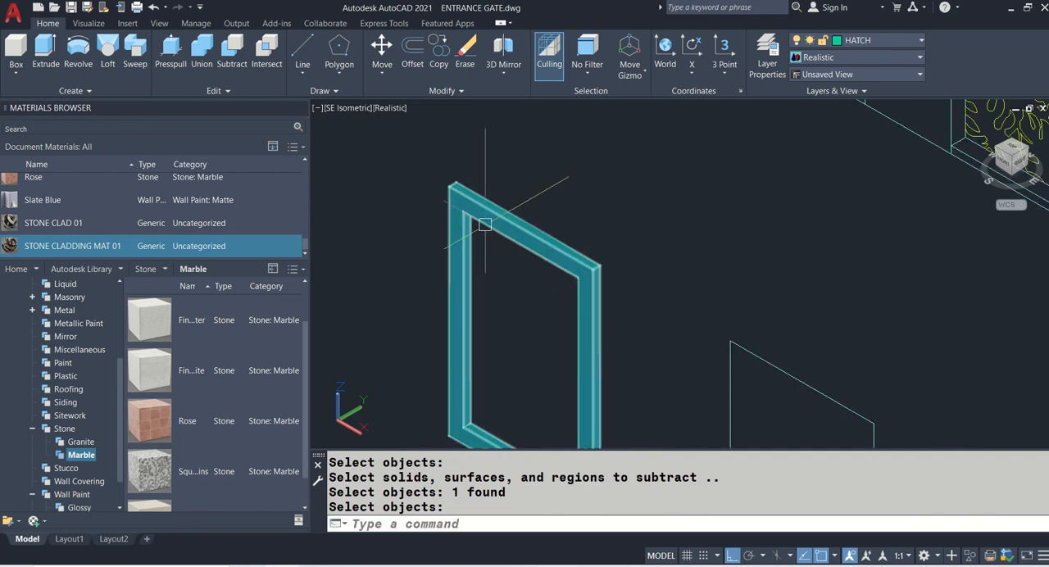
{"action": "middle_click_drag", "start_coordinate": [684, 290], "coordinate": [431, 183]}
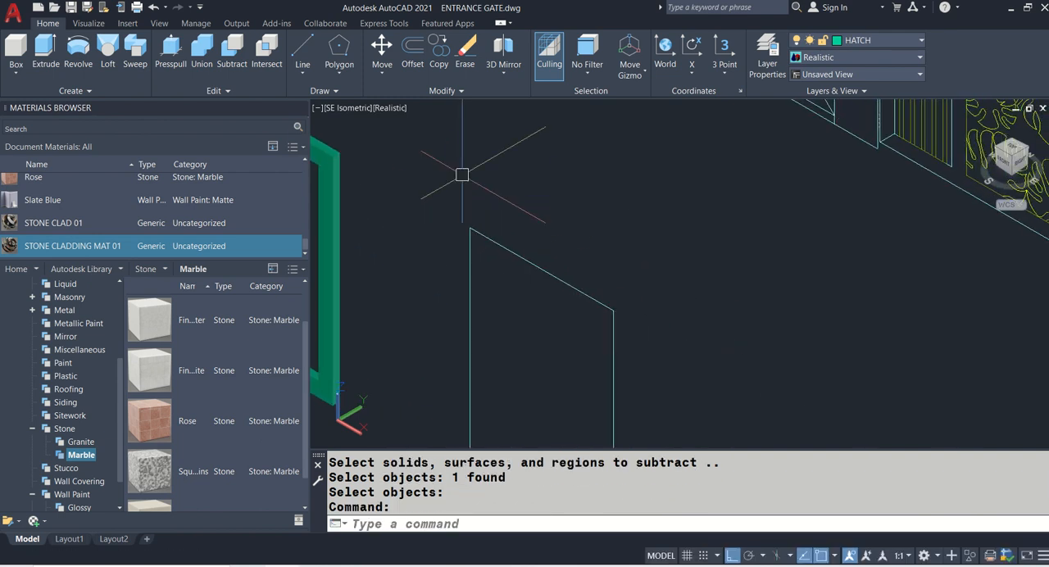
{"action": "type", "text": "RE"}
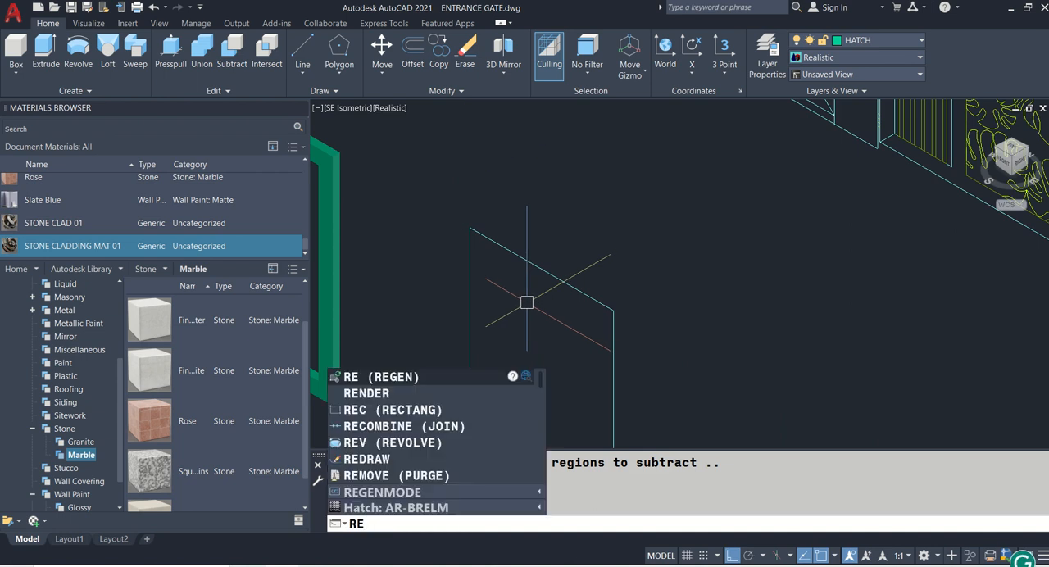
{"action": "key", "text": "Escape"}
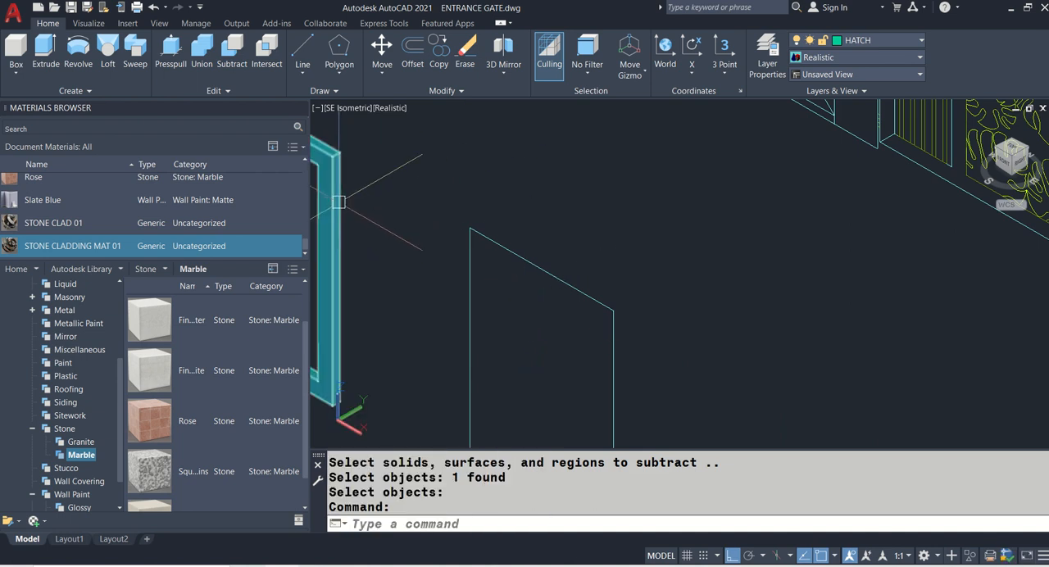
{"action": "type", "text": "RE"}
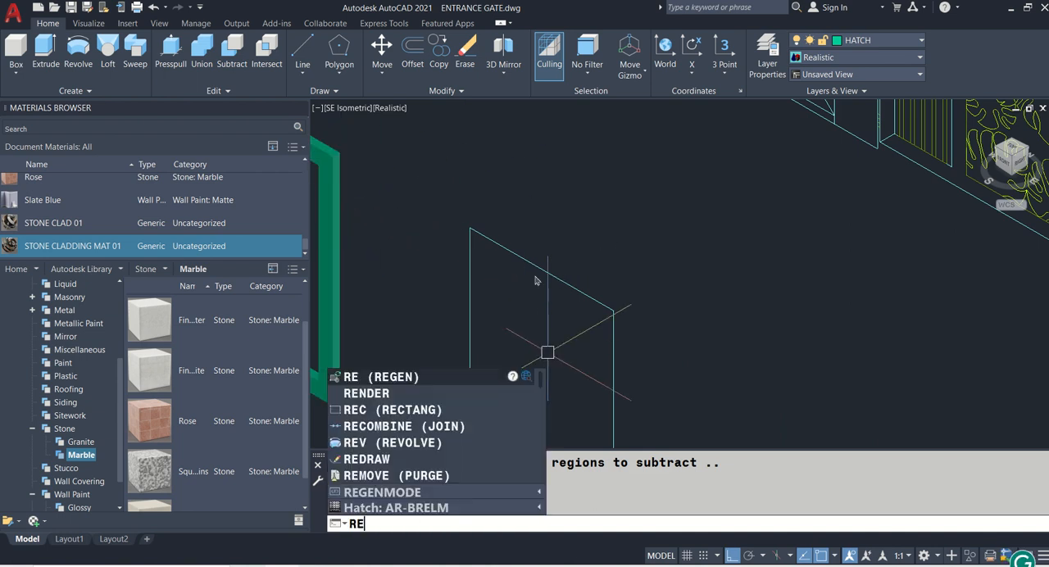
{"action": "key", "text": "Escape"}
- Draw a small flat profile rectangle, 0.1 by 0.05, inside the single copied gate outline
{"action": "middle_click_drag", "start_coordinate": [519, 275], "coordinate": [523, 237]}
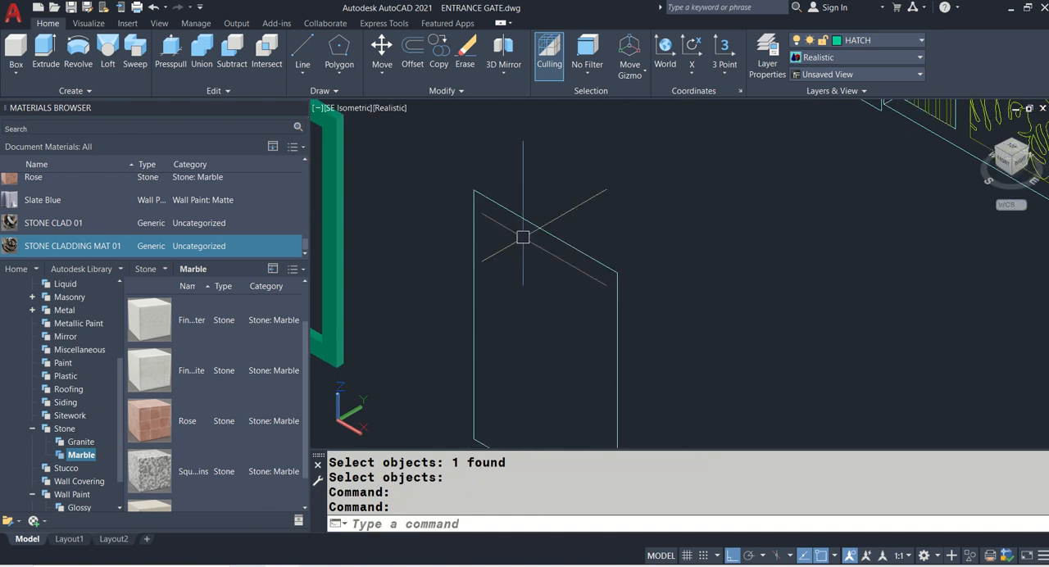
{"action": "middle_click_drag", "start_coordinate": [534, 333], "coordinate": [533, 315]}
{"action": "type", "text": "REC"}
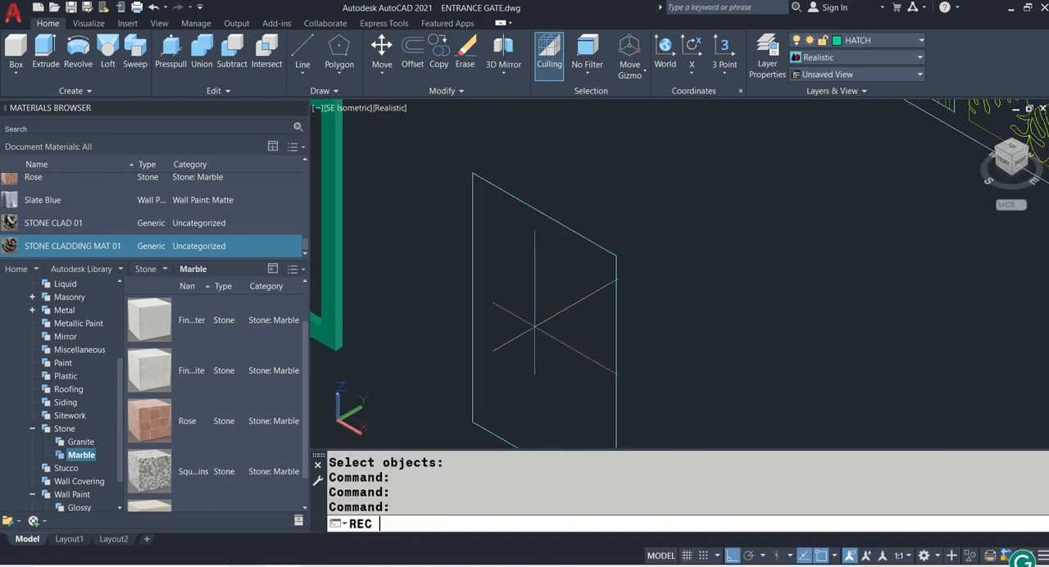
{"action": "key", "text": "Return"}
{"action": "scroll", "coordinate": [534, 326], "scroll_direction": "up", "scroll_amount": 3}
{"action": "left_click", "coordinate": [506, 338]}
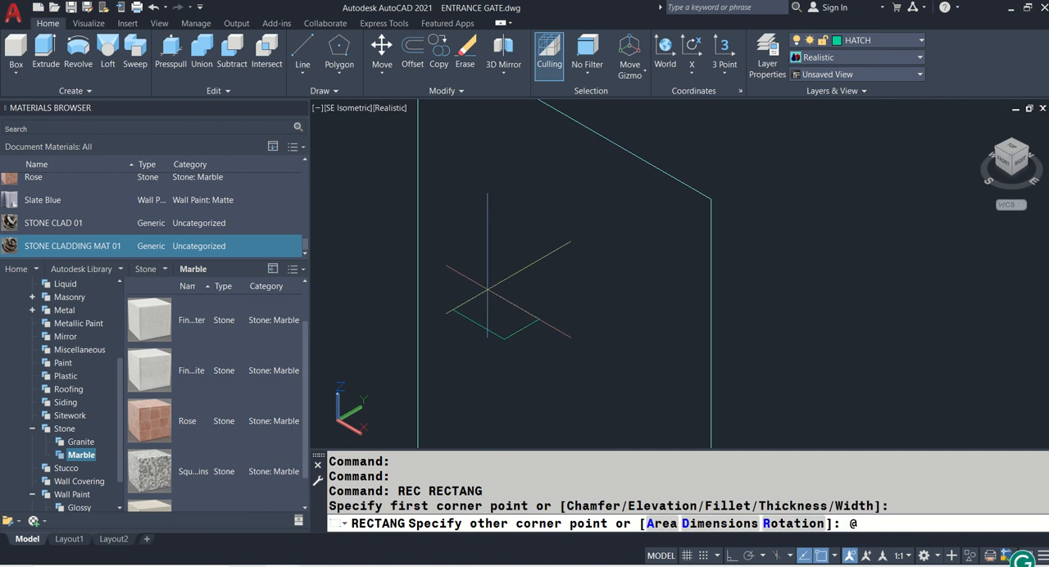
{"action": "type", "text": ".1,0.05"}
{"action": "key", "text": "Return"}
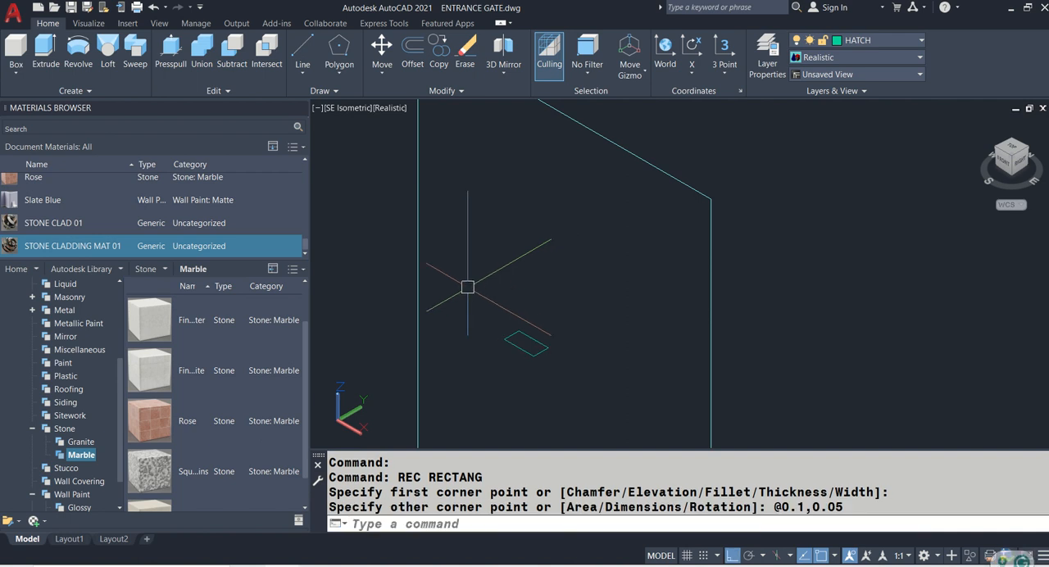
- Move the small profile rectangle onto the midpoint of the gate outline's left vertical edge
{"action": "type", "text": "m"}
{"action": "key", "text": "Return"}
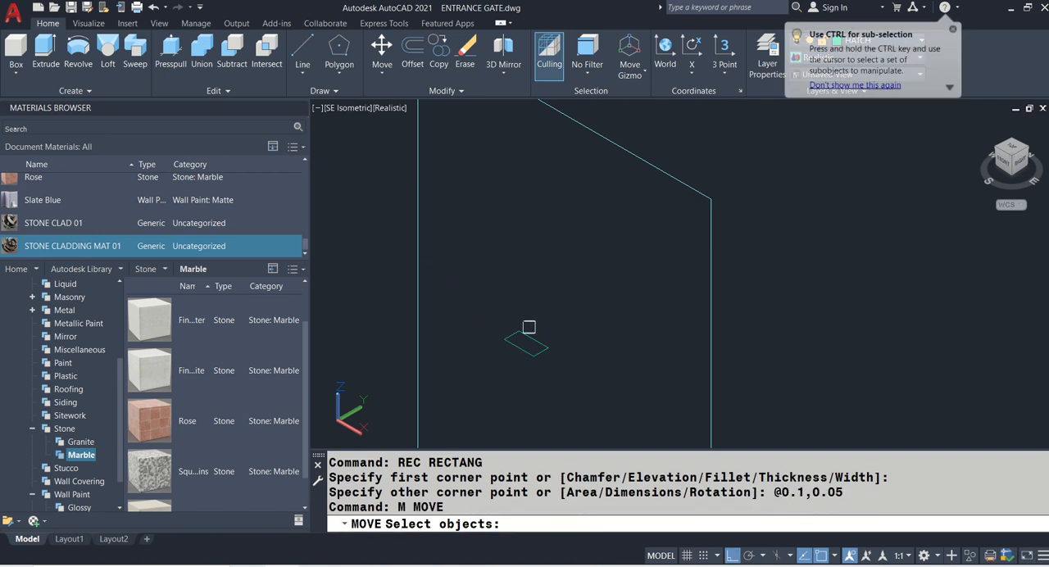
{"action": "left_click", "coordinate": [533, 336]}
{"action": "key", "text": "Return"}
{"action": "scroll", "coordinate": [525, 344], "scroll_direction": "up", "scroll_amount": 3}
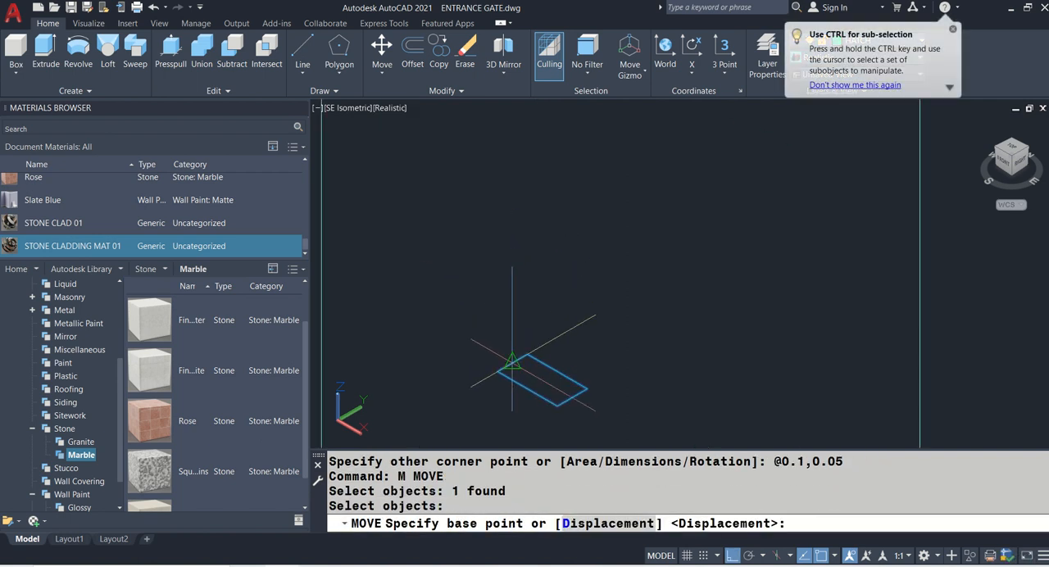
{"action": "left_click", "coordinate": [525, 352]}
{"action": "scroll", "coordinate": [546, 345], "scroll_direction": "down", "scroll_amount": 3}
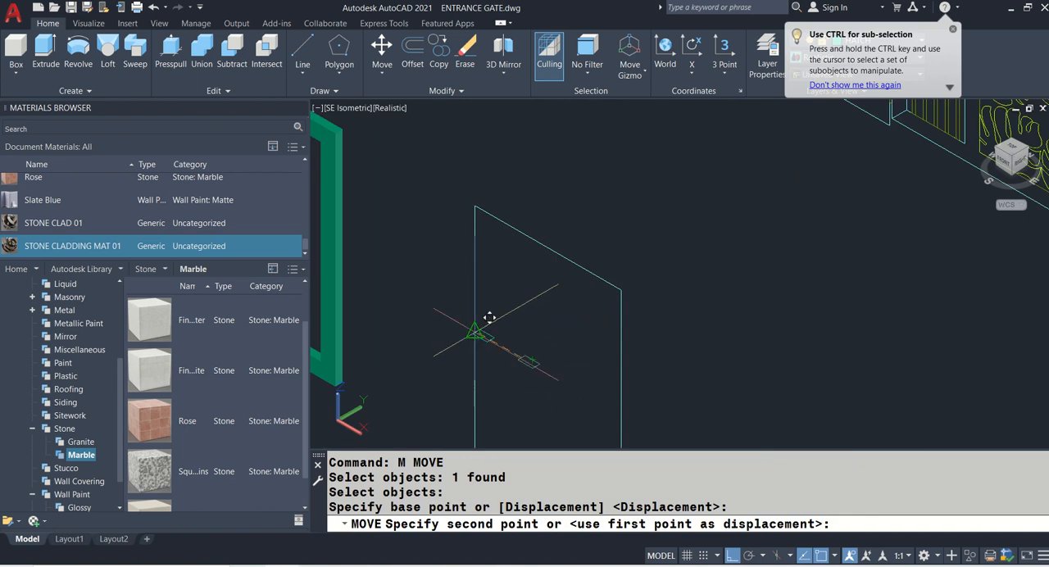
{"action": "left_click", "coordinate": [491, 320]}
- Sweep the small profile rectangle as a solid along the gate outline to form the second frame
{"action": "scroll", "coordinate": [504, 290], "scroll_direction": "down", "scroll_amount": 3}
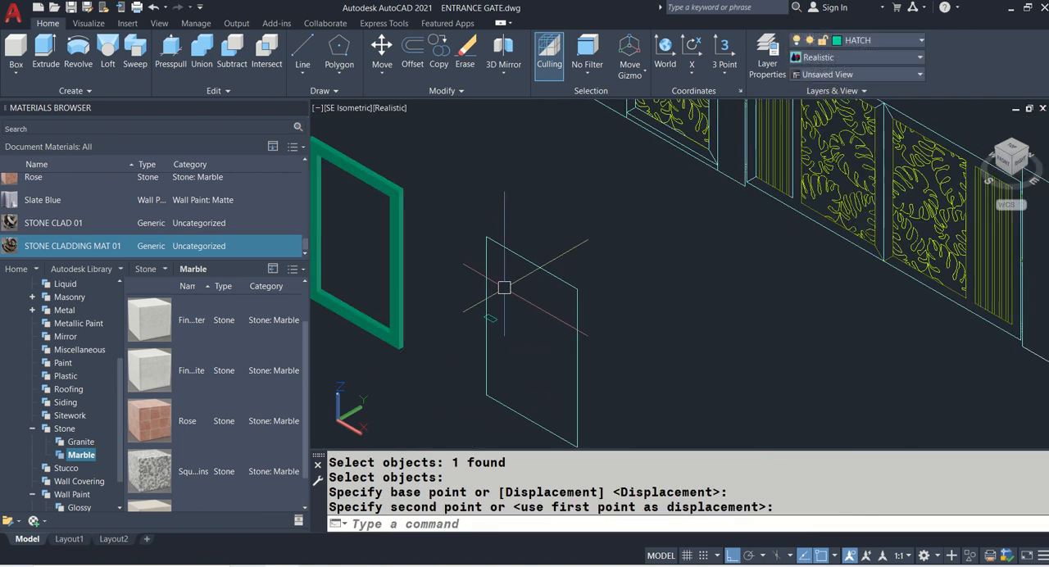
{"action": "left_click", "coordinate": [141, 63]}
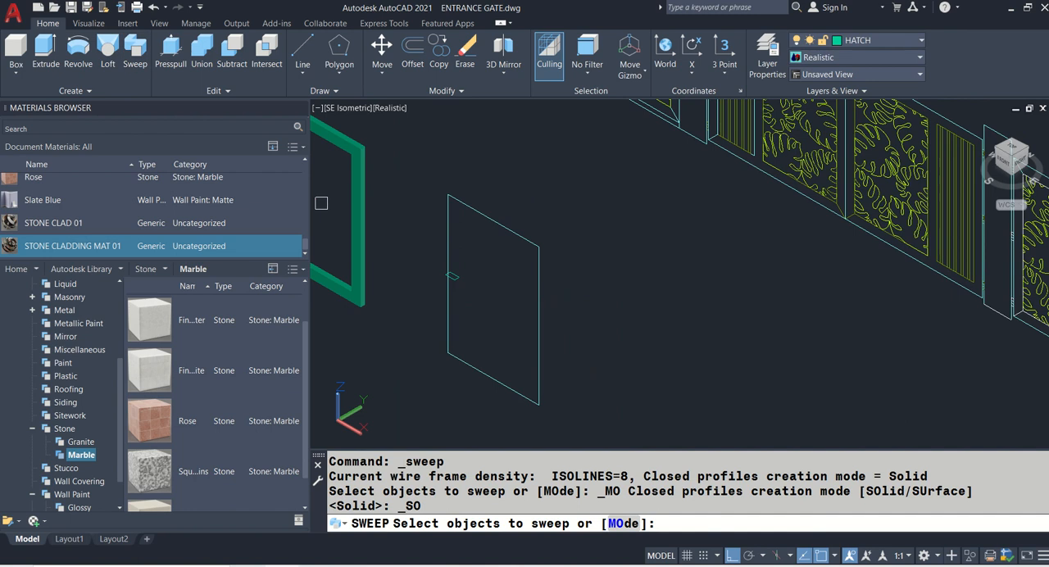
{"action": "left_click", "coordinate": [456, 277]}
{"action": "key", "text": "Return"}
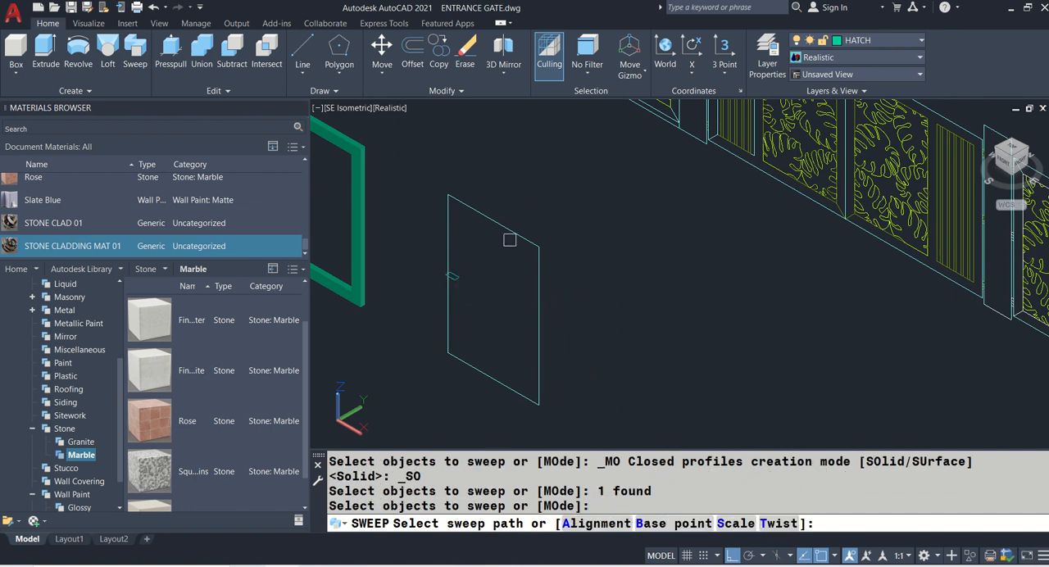
{"action": "left_click", "coordinate": [505, 226]}
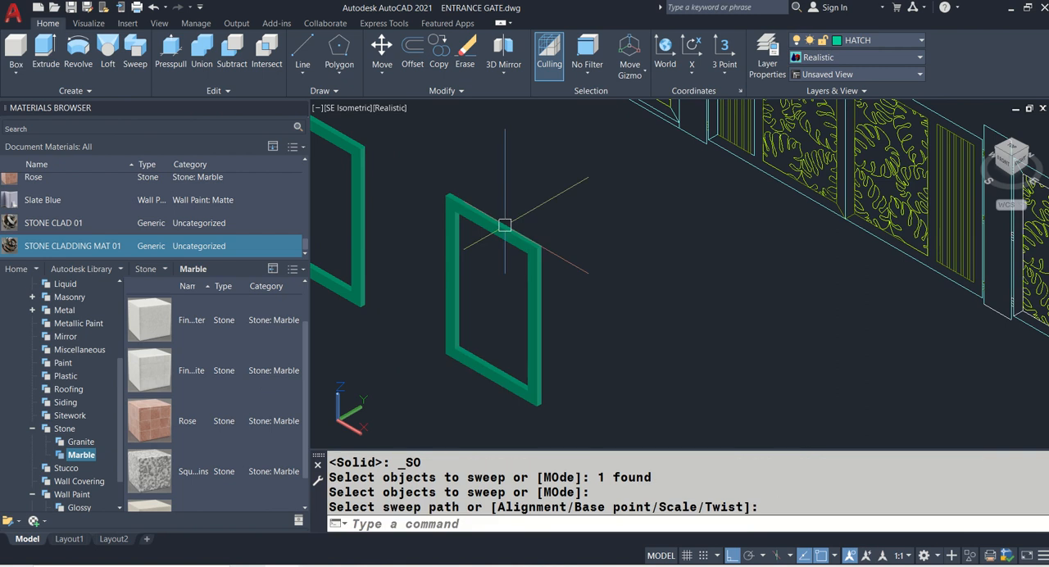
- Select both the extruded and the swept gate frames and switch the visual style to 2D Wireframe
{"action": "middle_click_drag", "start_coordinate": [413, 164], "coordinate": [564, 263]}
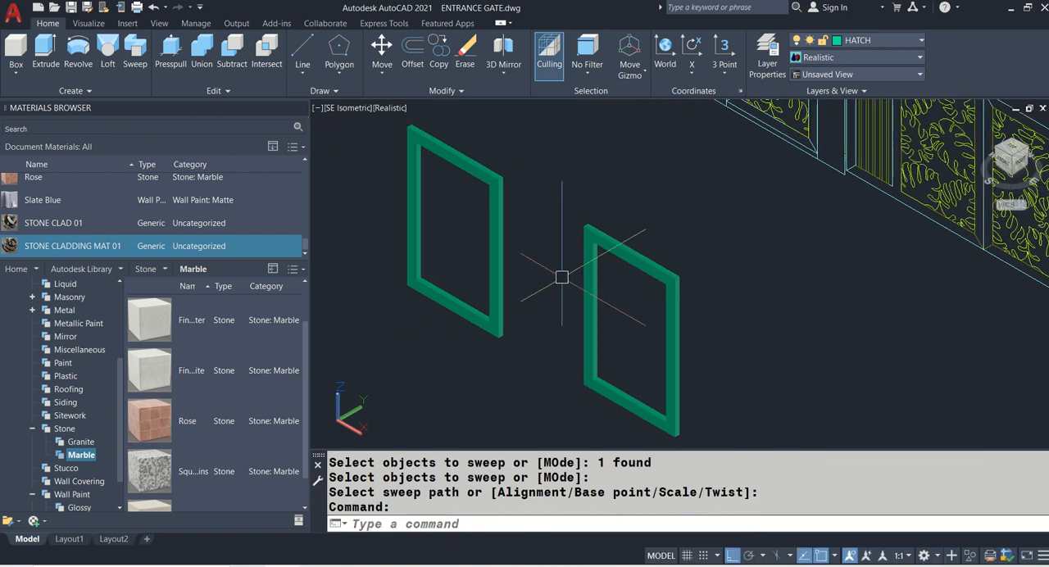
{"action": "left_click", "coordinate": [508, 217]}
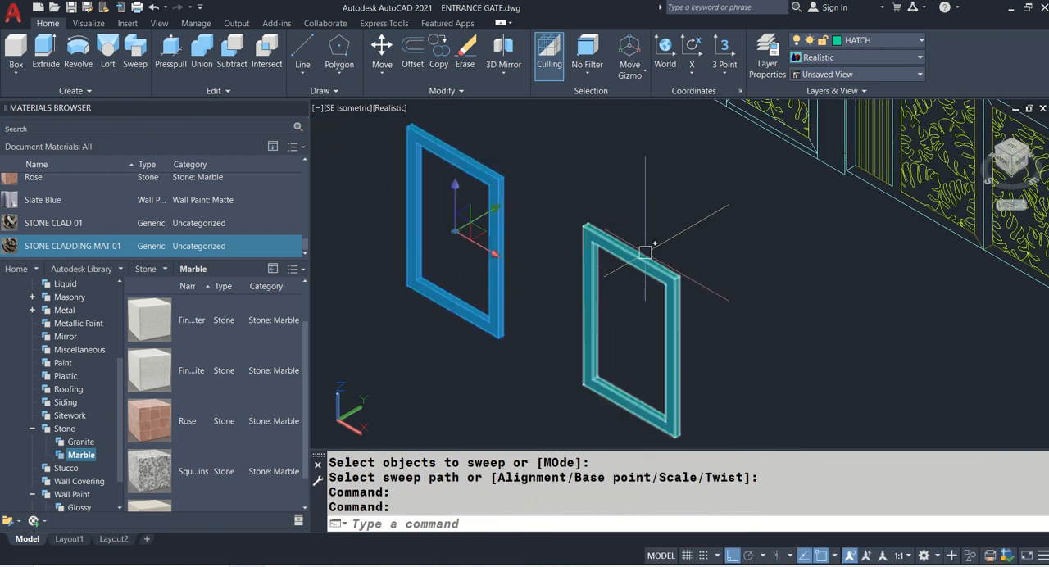
{"action": "left_click", "coordinate": [646, 253]}
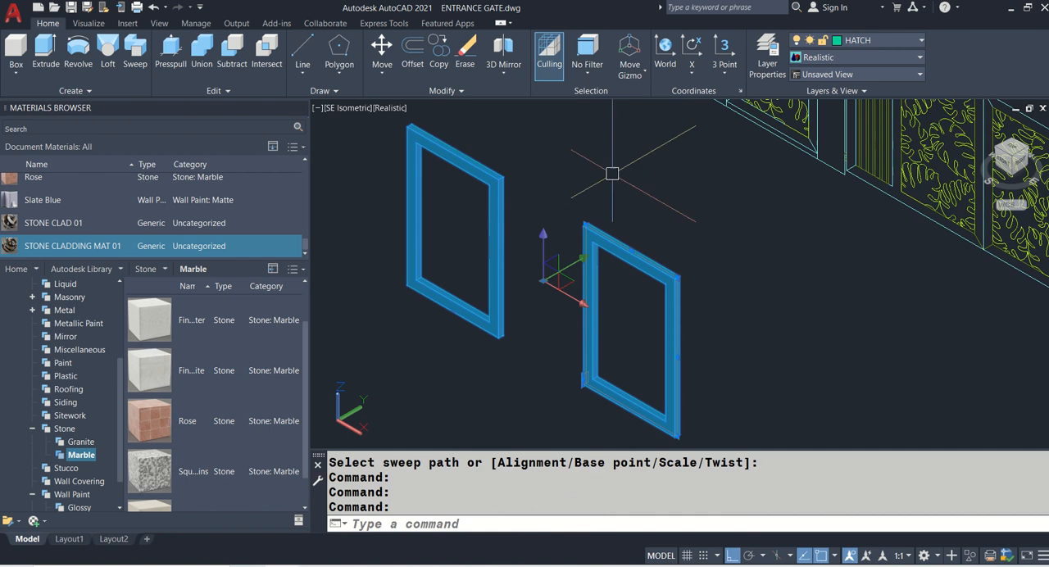
{"action": "left_click", "coordinate": [389, 107]}
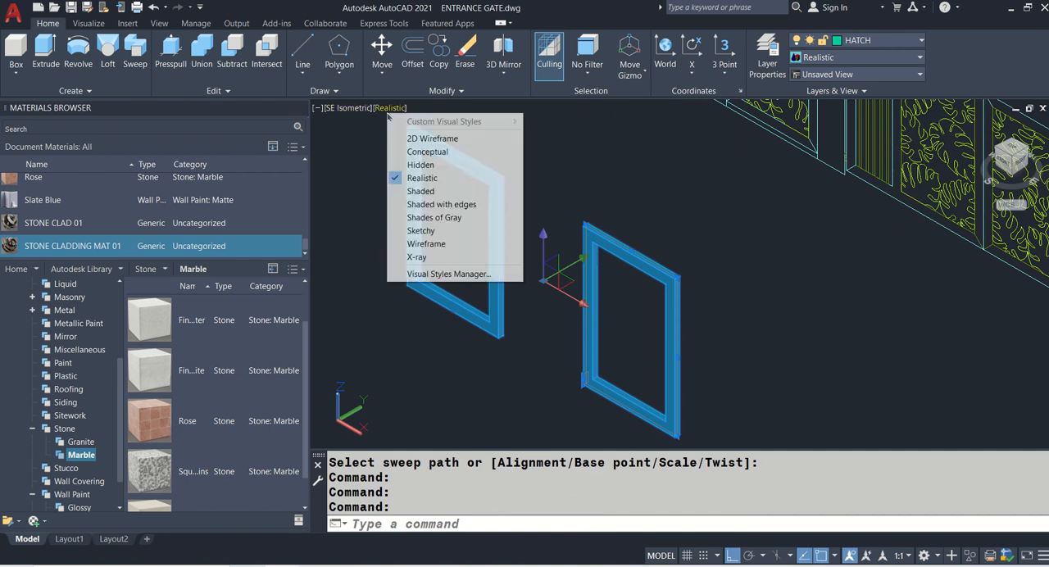
{"action": "left_click", "coordinate": [418, 138]}
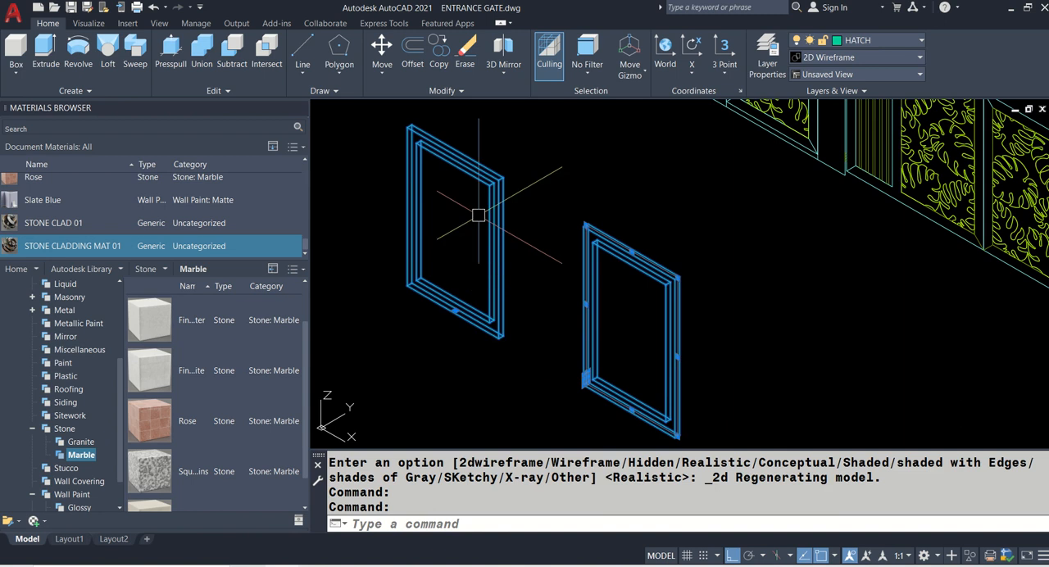
- Shift the extruded frame along the X axis by its base grip, away from and back toward the swept frame
{"action": "left_click", "coordinate": [457, 314]}
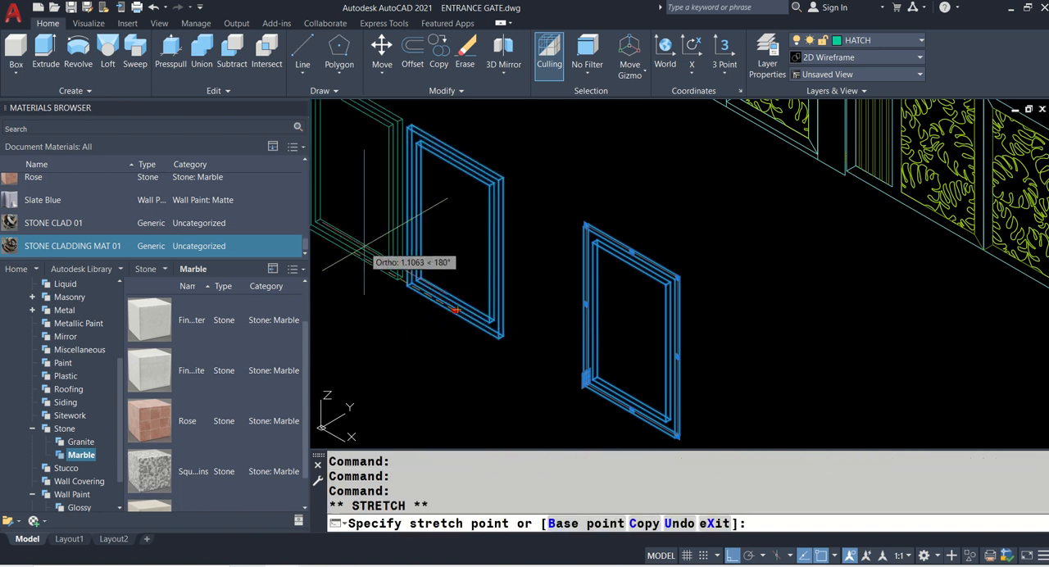
{"action": "scroll", "coordinate": [386, 262], "scroll_direction": "down", "scroll_amount": 3}
{"action": "left_click", "coordinate": [426, 283]}
{"action": "left_click", "coordinate": [425, 282]}
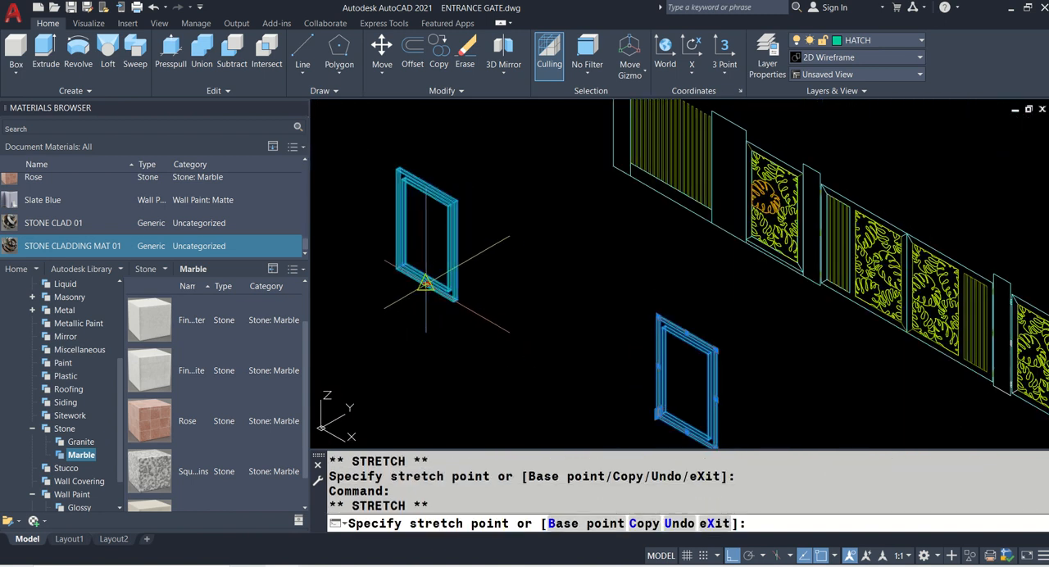
{"action": "left_click", "coordinate": [573, 365]}
{"action": "scroll", "coordinate": [574, 366], "scroll_direction": "up", "scroll_amount": 3}
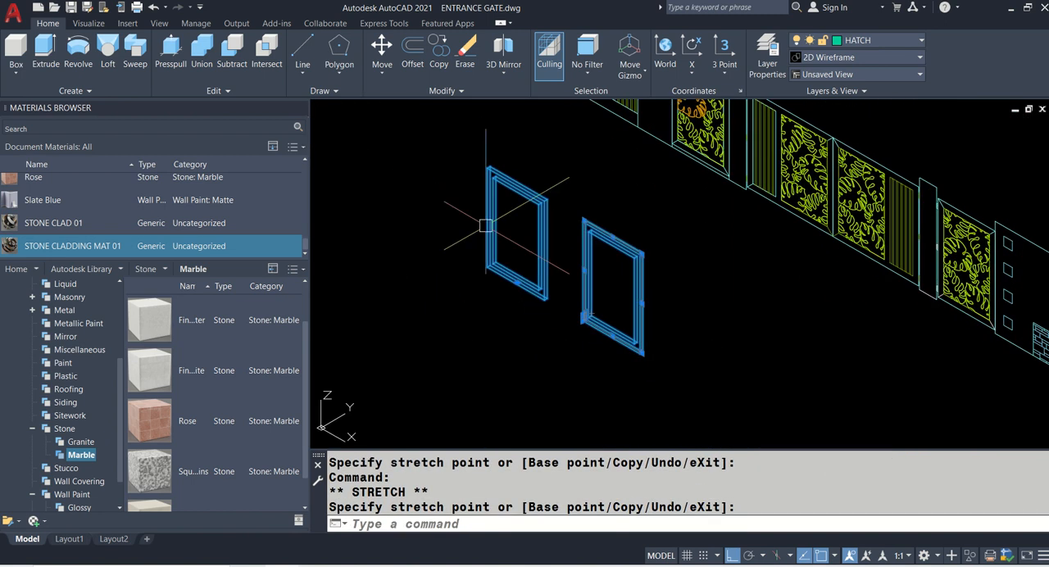
- Stretch the swept gate frame's right vertical side outward along the X axis by its path grip
{"action": "left_click", "coordinate": [620, 339]}
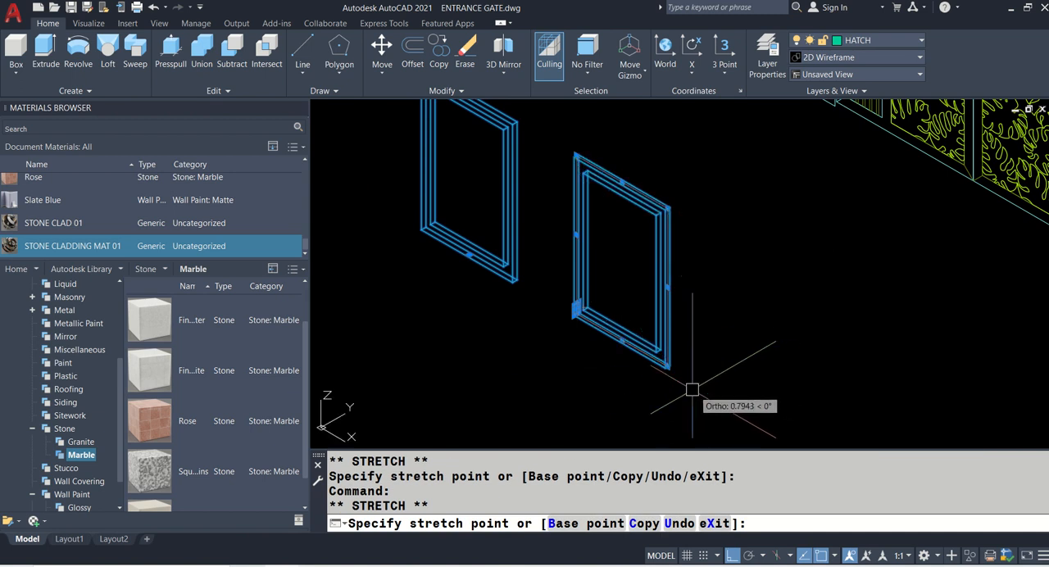
{"action": "key", "text": "Escape"}
{"action": "scroll", "coordinate": [672, 308], "scroll_direction": "up", "scroll_amount": 3}
{"action": "left_click", "coordinate": [664, 276]}
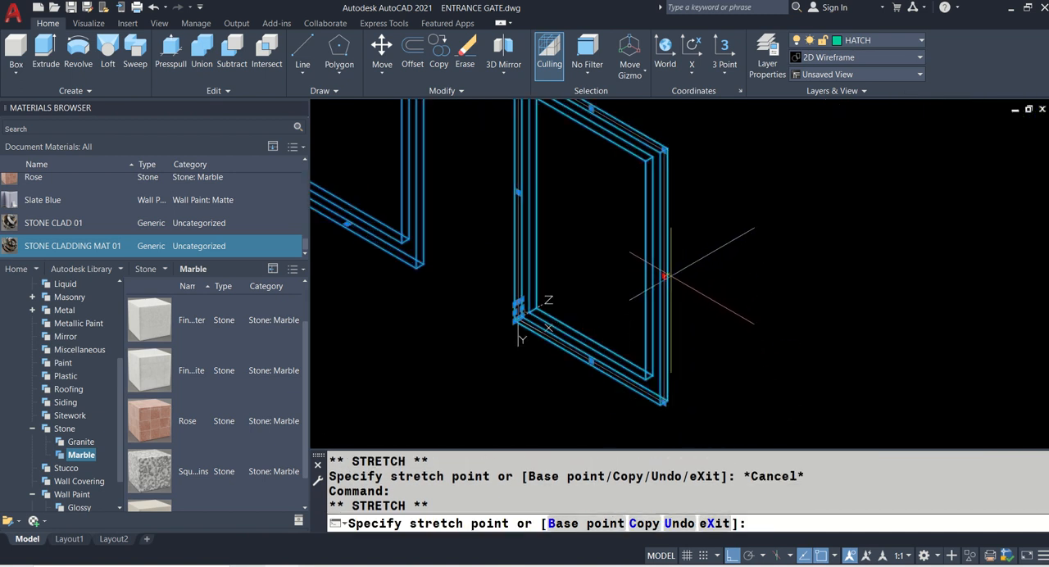
{"action": "middle_click_drag", "start_coordinate": [608, 166], "coordinate": [625, 253]}
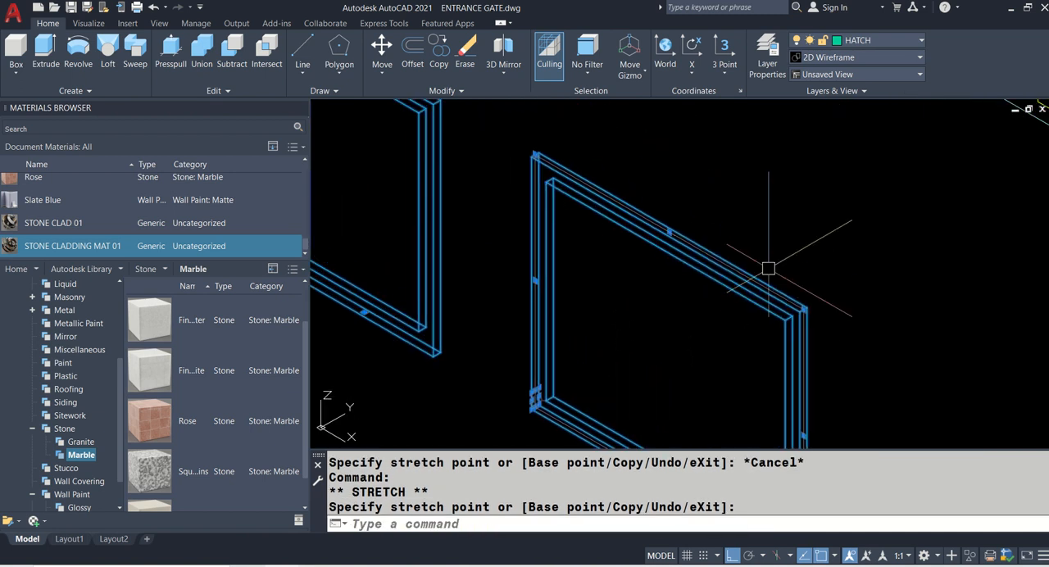
- Raise the swept frame's upper right corner and shift its left vertical side outward by their path grips
{"action": "left_click", "coordinate": [803, 310]}
{"action": "left_click", "coordinate": [809, 195]}
{"action": "scroll", "coordinate": [799, 168], "scroll_direction": "down", "scroll_amount": 3}
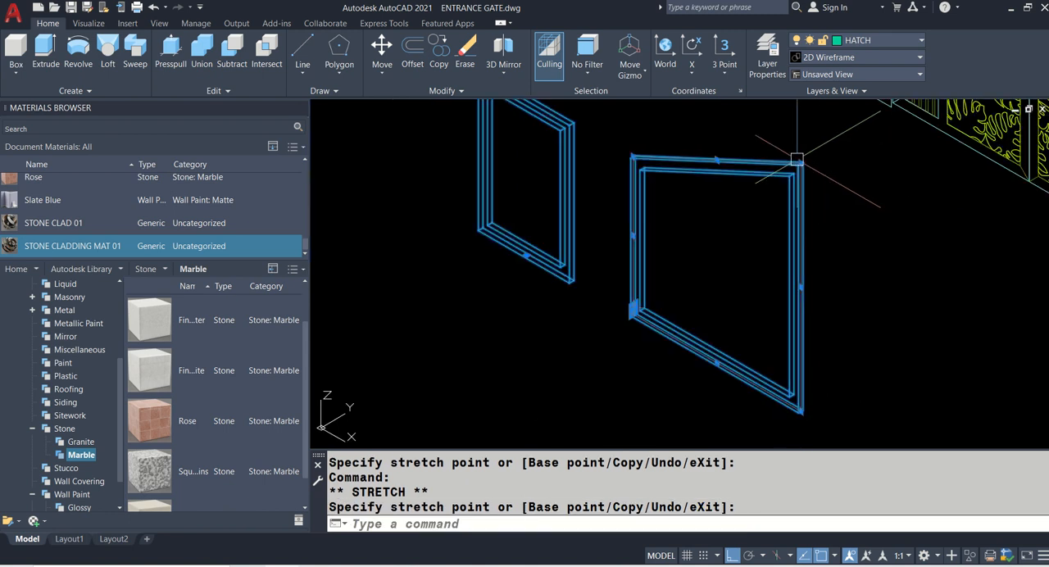
{"action": "left_click", "coordinate": [634, 235]}
{"action": "left_click", "coordinate": [594, 212]}
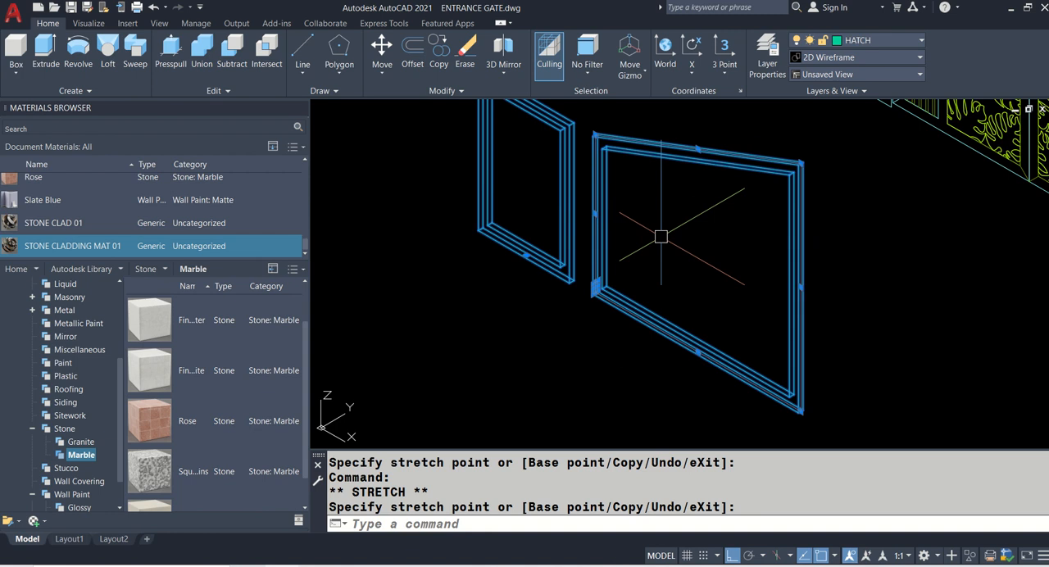
- Undo the grip edits made to the swept gate frame
{"action": "key", "text": "ctrl+z"}
{"action": "key", "text": "ctrl+z"}
{"action": "key", "text": "ctrl+z"}
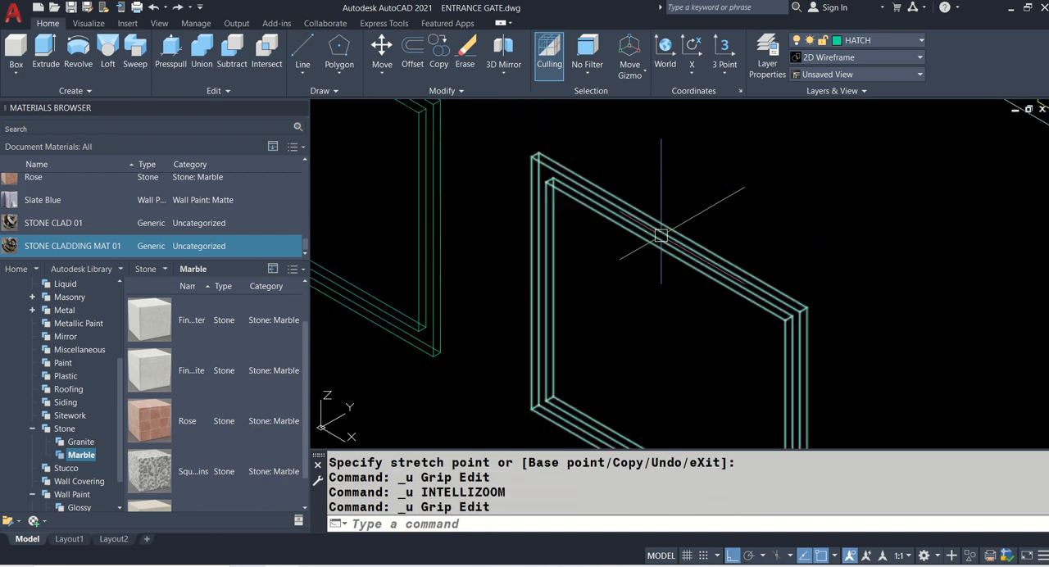
{"action": "key", "text": "ctrl+z"}
{"action": "scroll", "coordinate": [583, 225], "scroll_direction": "down", "scroll_amount": 3}
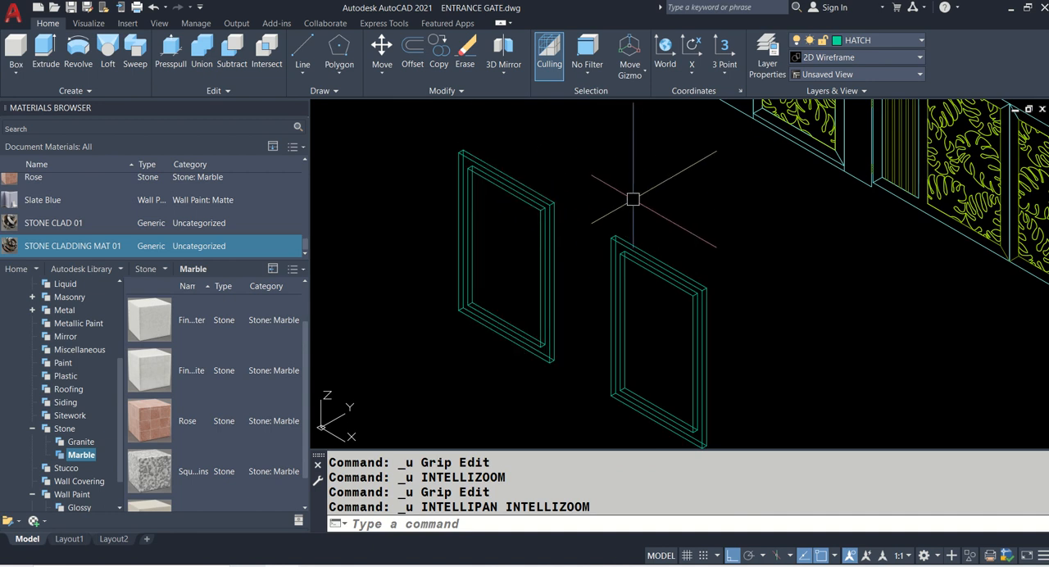
{"action": "key", "text": "Escape"}
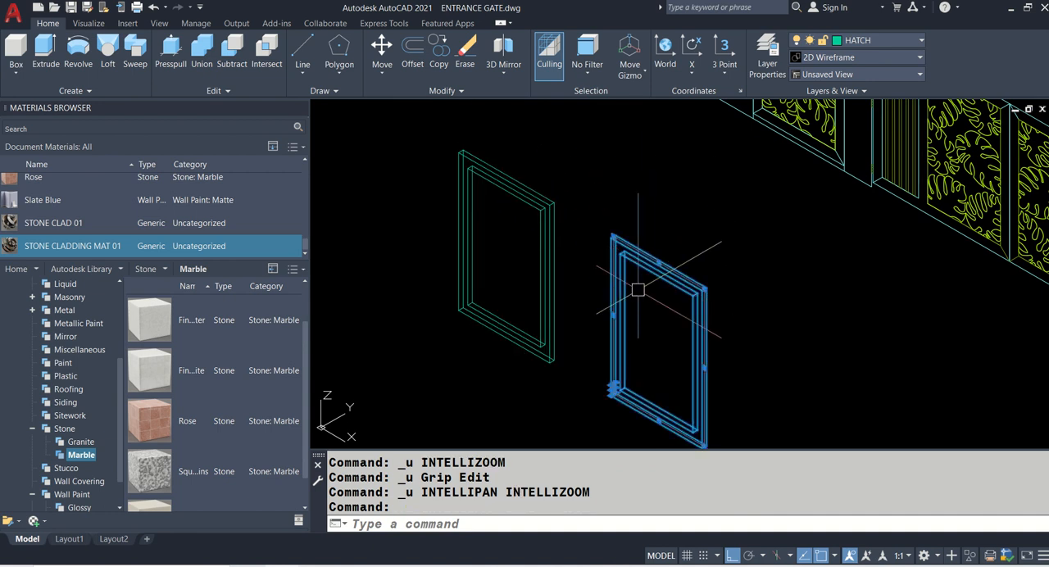
{"action": "key", "text": "ctrl+z"}
{"action": "key", "text": "ctrl+z"}
{"action": "key", "text": "ctrl+z"}
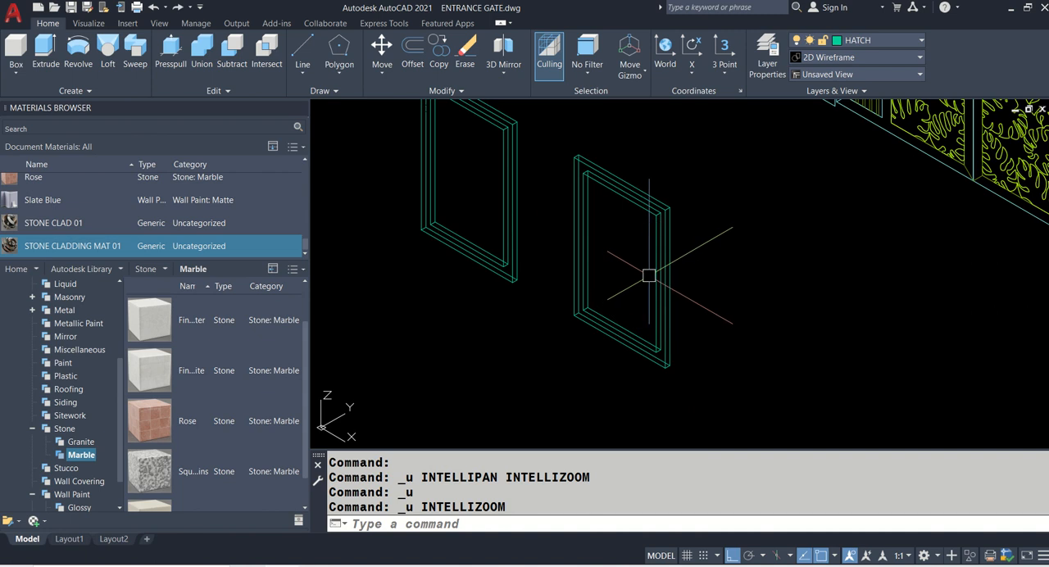
- Erase the extruded gate frame, keeping only the swept one
{"action": "scroll", "coordinate": [623, 275], "scroll_direction": "down", "scroll_amount": 2}
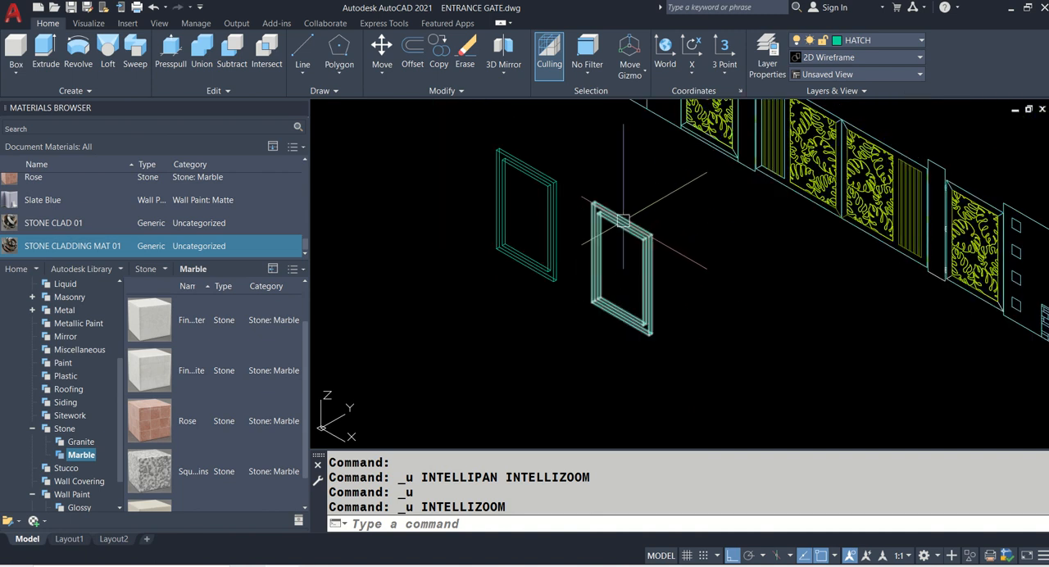
{"action": "type", "text": "E"}
{"action": "key", "text": "Return"}
{"action": "left_click", "coordinate": [560, 188]}
{"action": "key", "text": "Return"}
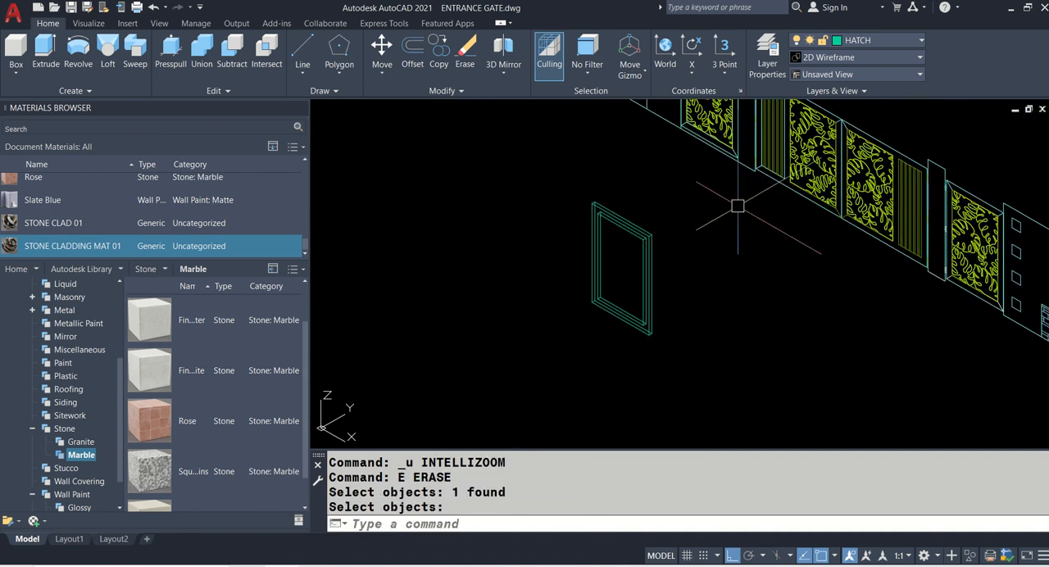
{"action": "middle_click_drag", "start_coordinate": [766, 206], "coordinate": [691, 284]}
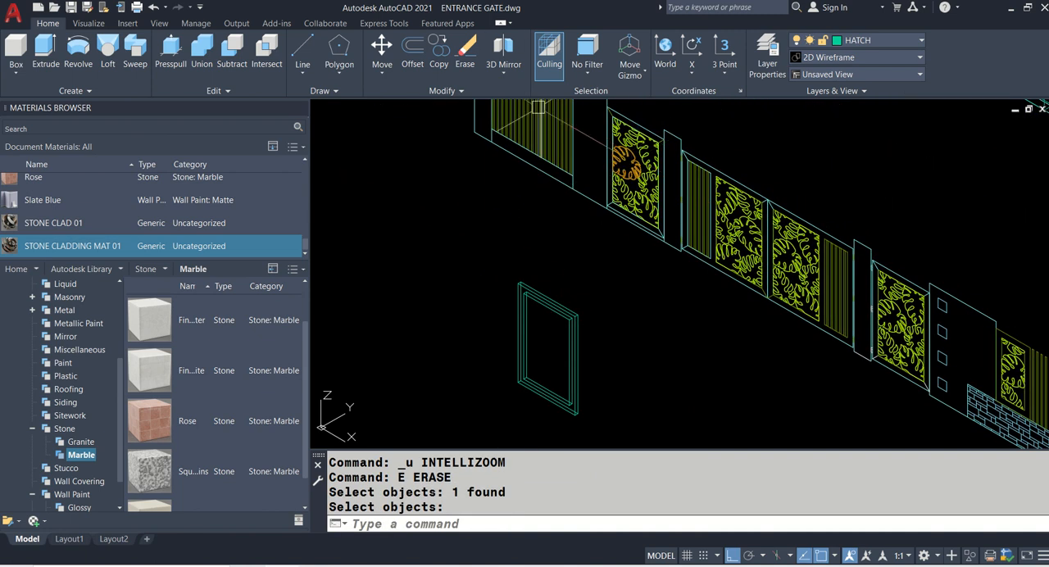
{"action": "scroll", "coordinate": [631, 119], "scroll_direction": "up", "scroll_amount": 4}
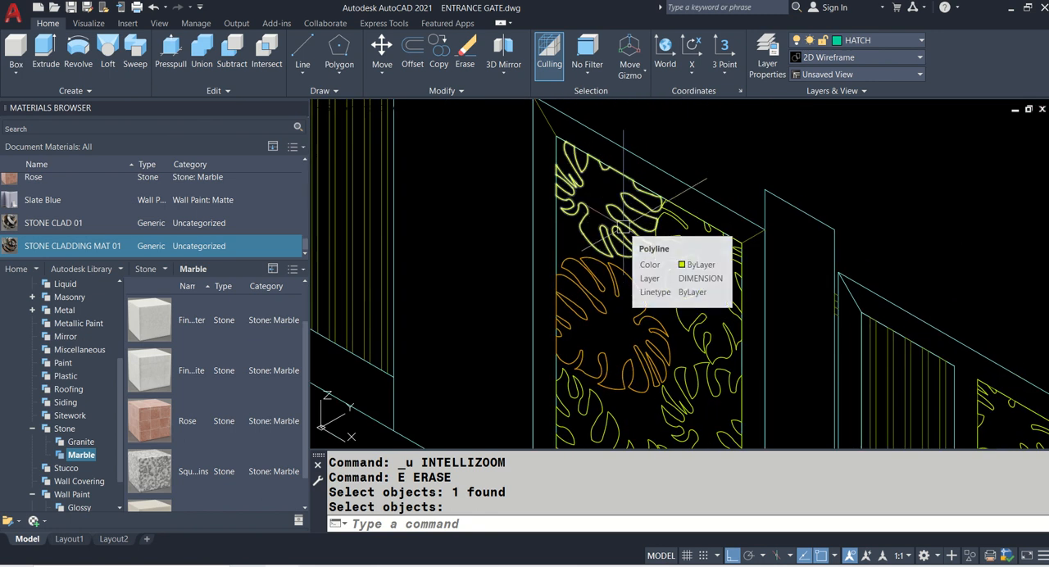
{"action": "key", "text": "Return"}
{"action": "left_click", "coordinate": [623, 226]}
{"action": "scroll", "coordinate": [686, 269], "scroll_direction": "up", "scroll_amount": 2}
{"action": "left_click", "coordinate": [687, 269]}
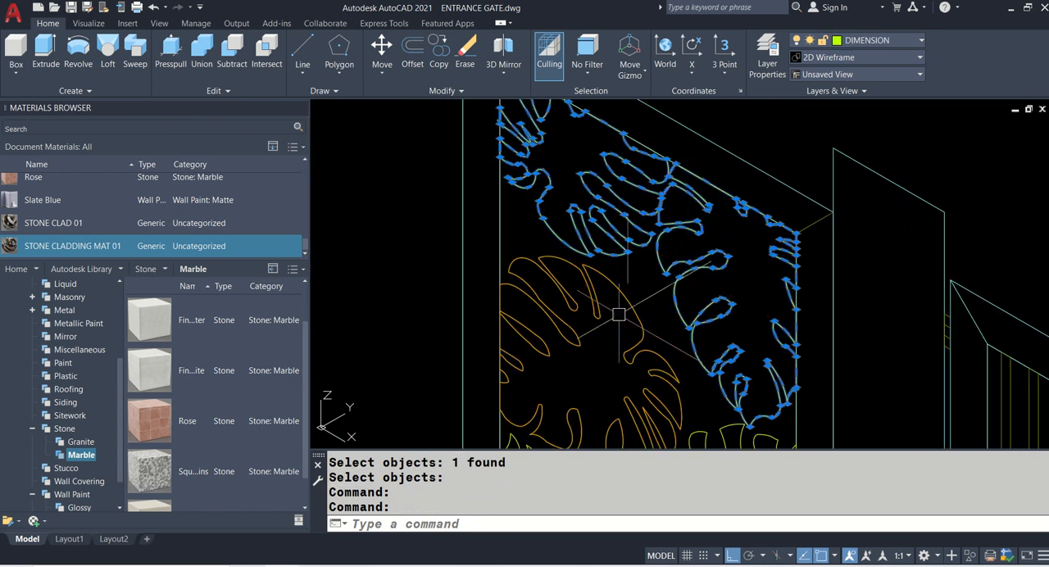
{"action": "middle_click_drag", "start_coordinate": [532, 387], "coordinate": [497, 275]}
{"action": "left_click", "coordinate": [541, 219]}
{"action": "scroll", "coordinate": [548, 183], "scroll_direction": "down", "scroll_amount": 2}
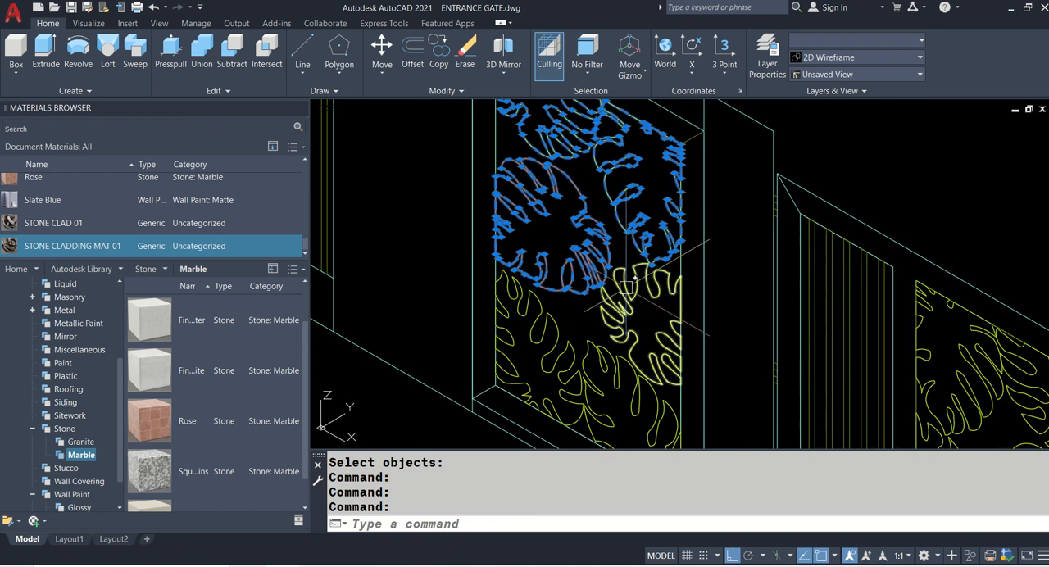
{"action": "left_click", "coordinate": [625, 303]}
{"action": "left_click", "coordinate": [535, 330]}
{"action": "left_click", "coordinate": [601, 364]}
{"action": "scroll", "coordinate": [601, 364], "scroll_direction": "down", "scroll_amount": 3}
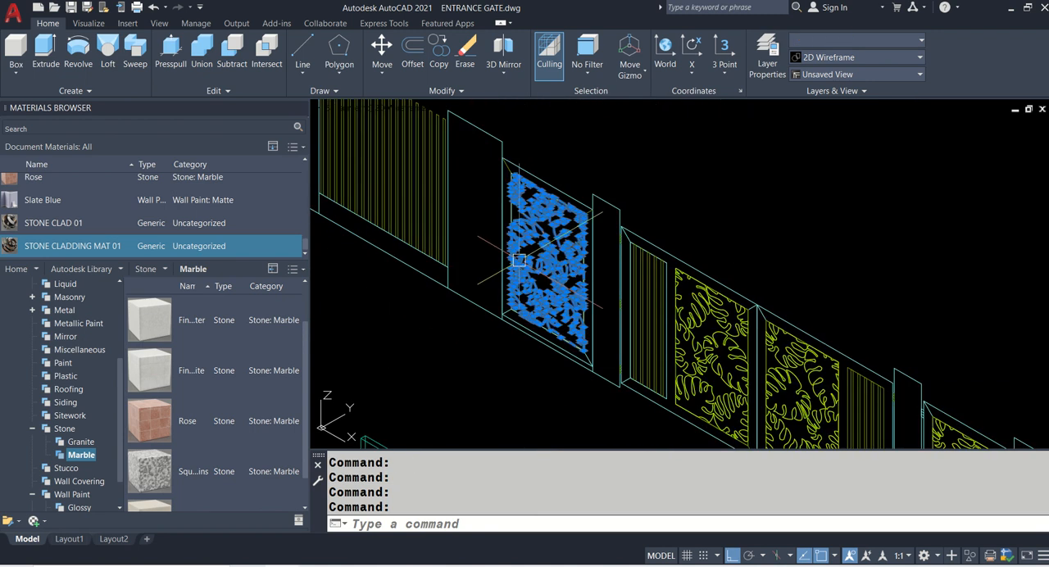
{"action": "key", "text": "Escape"}
- Extrude the six leaf polylines of the first leaf-patterned gate panel to a height of 0.005
{"action": "scroll", "coordinate": [525, 323], "scroll_direction": "up", "scroll_amount": 3}
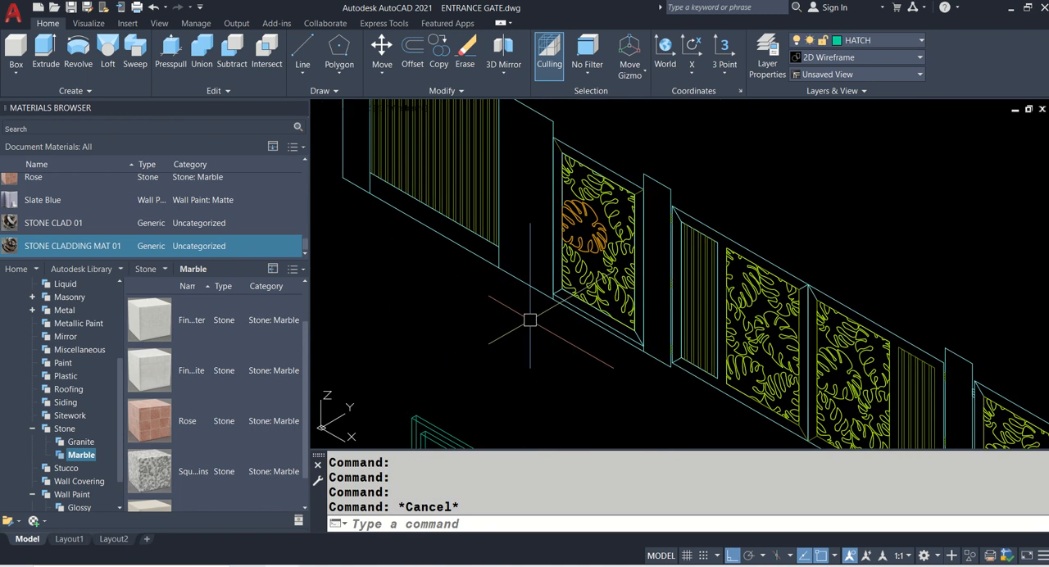
{"action": "type", "text": "EXT"}
{"action": "key", "text": "Return"}
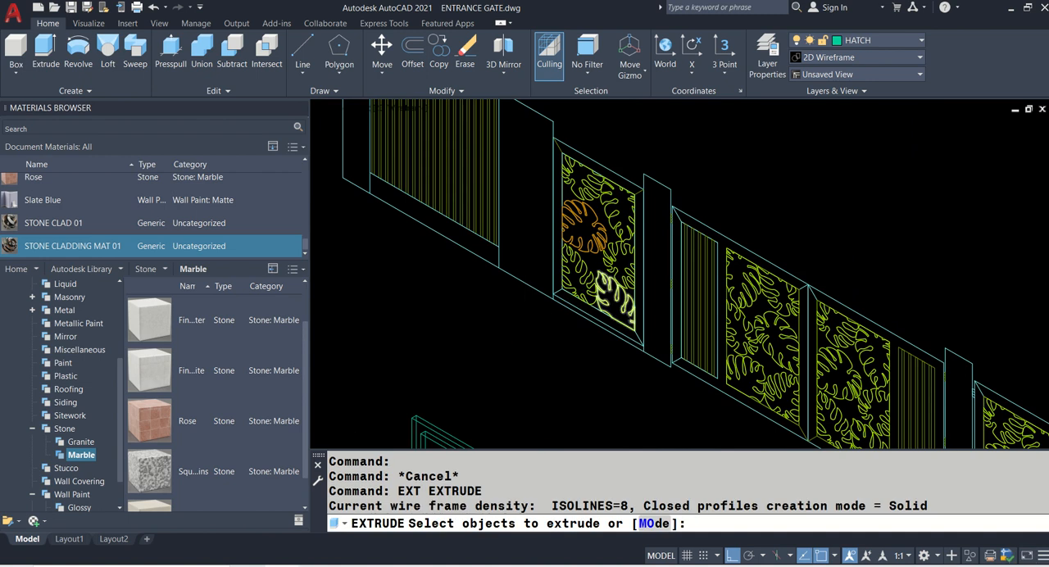
{"action": "scroll", "coordinate": [588, 264], "scroll_direction": "up", "scroll_amount": 5}
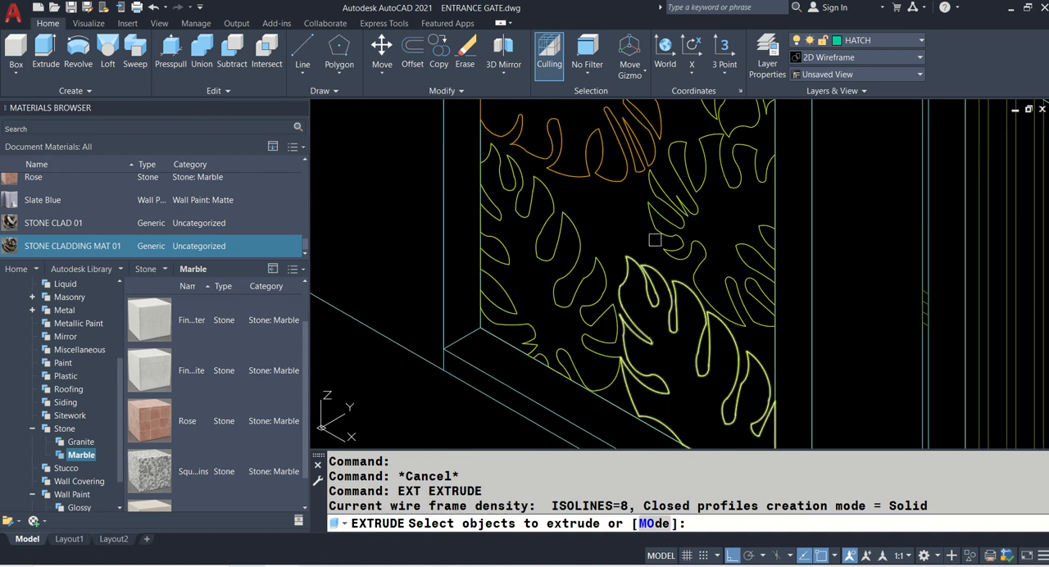
{"action": "middle_click_drag", "start_coordinate": [661, 170], "coordinate": [642, 307]}
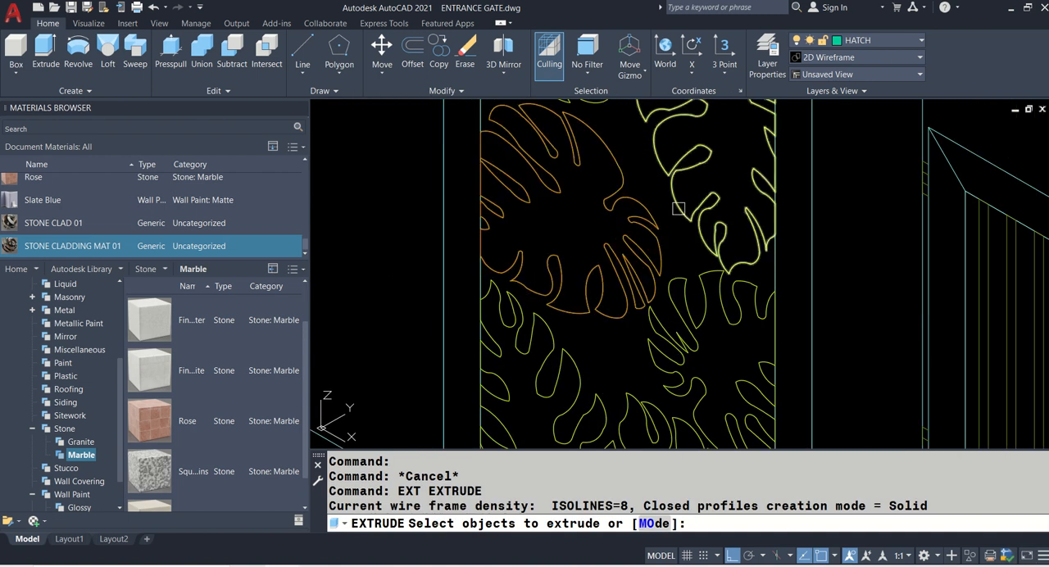
{"action": "scroll", "coordinate": [679, 209], "scroll_direction": "down", "scroll_amount": 2}
{"action": "scroll", "coordinate": [596, 232], "scroll_direction": "down", "scroll_amount": 3}
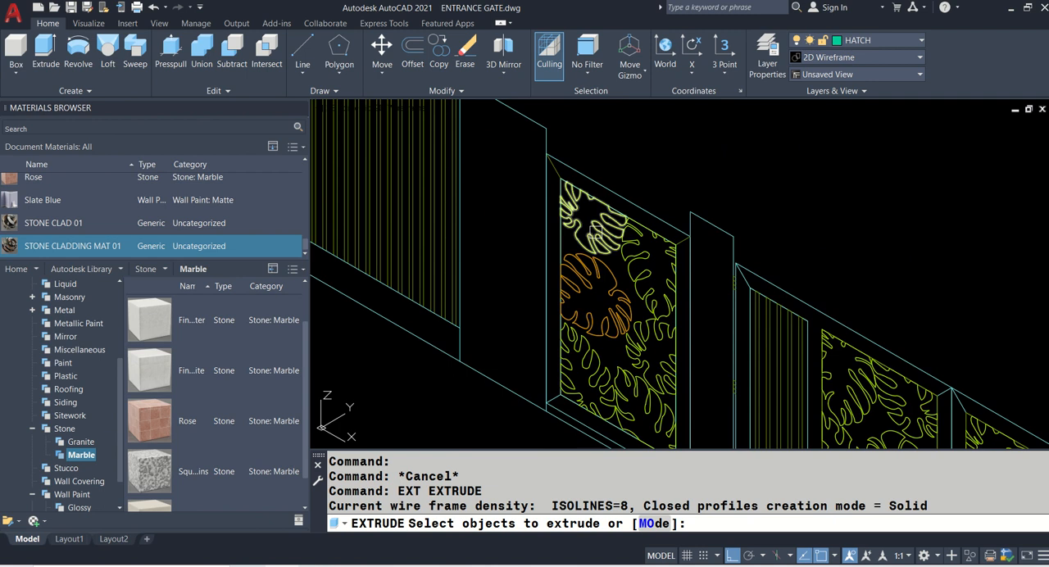
{"action": "left_click", "coordinate": [596, 235]}
{"action": "left_click", "coordinate": [589, 273]}
{"action": "left_click", "coordinate": [639, 264]}
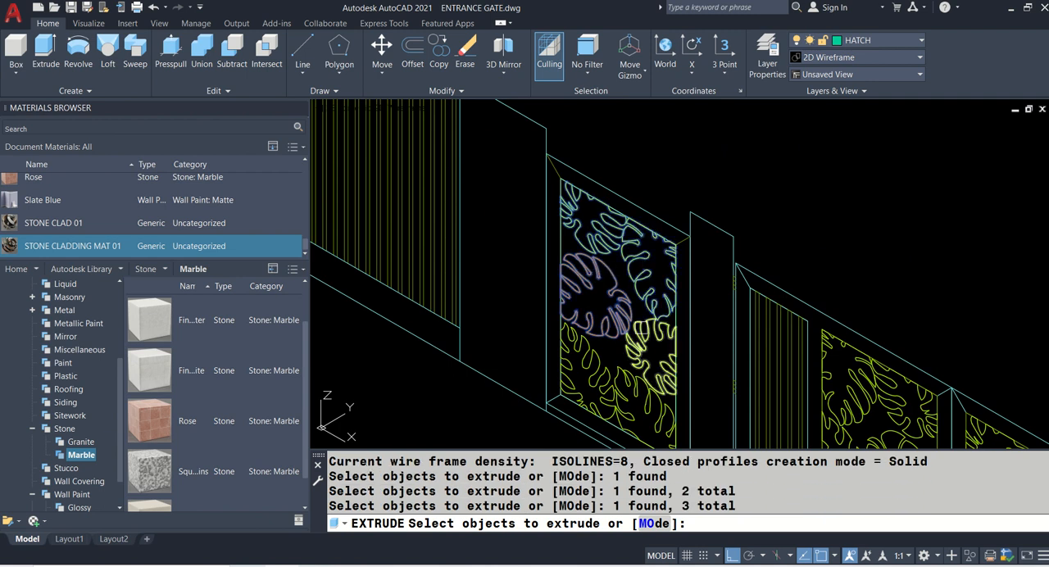
{"action": "left_click", "coordinate": [652, 352]}
{"action": "left_click", "coordinate": [646, 408]}
{"action": "left_click", "coordinate": [603, 385]}
{"action": "key", "text": "Return"}
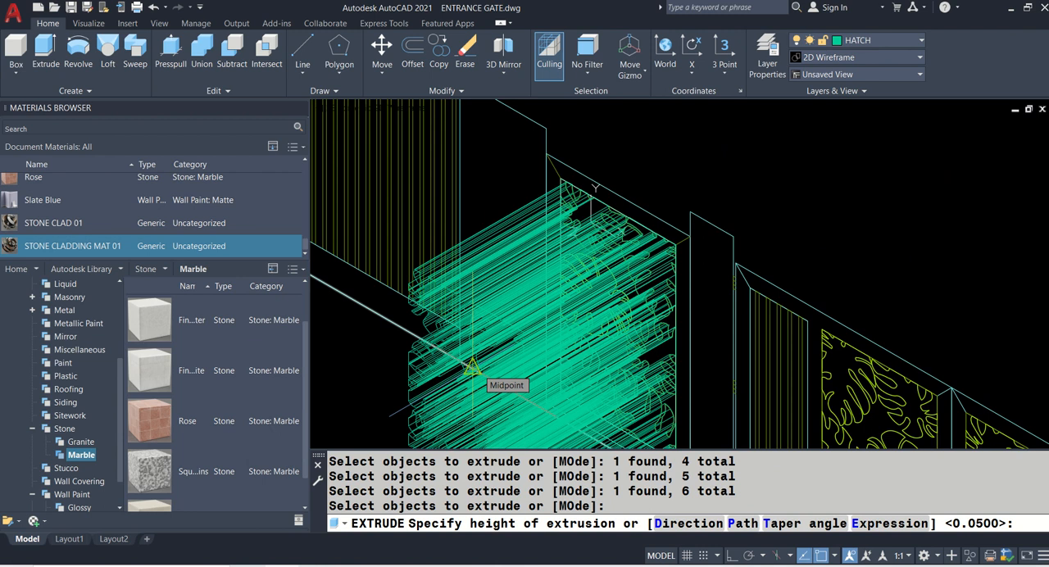
{"action": "type", "text": "0.005"}
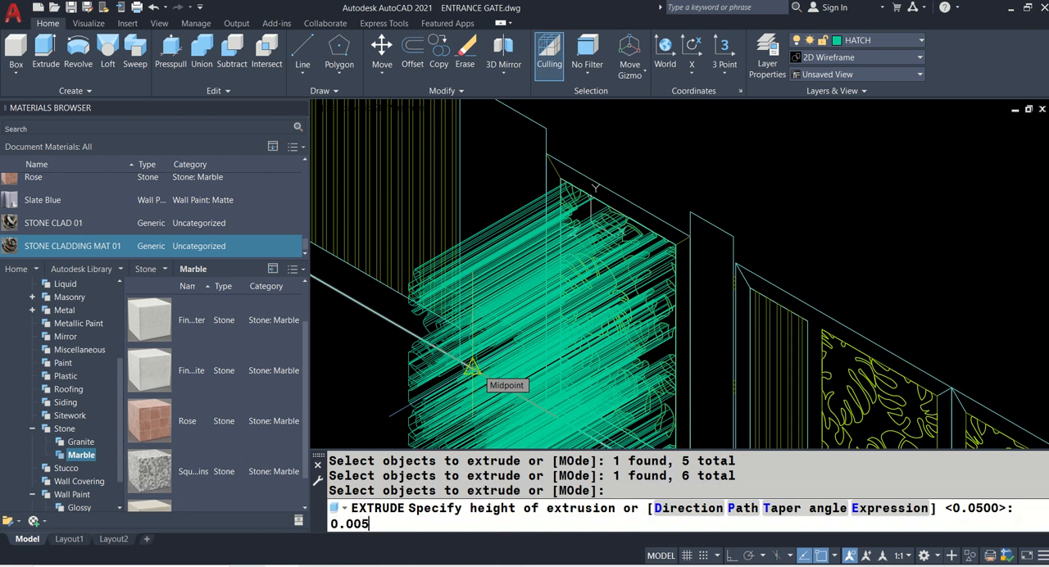
{"action": "key", "text": "Return"}
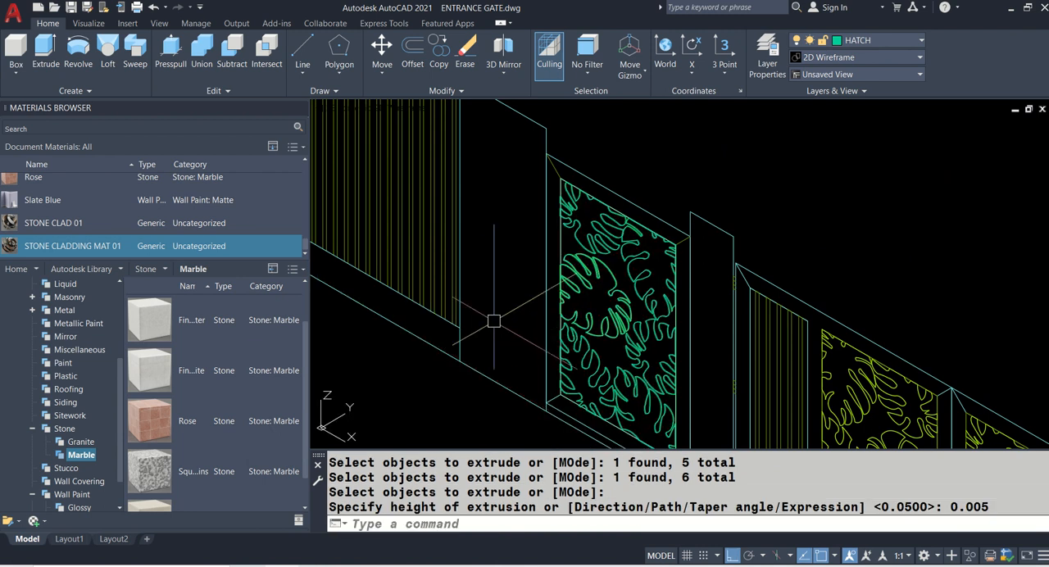
- Switch the visual style to Realistic and inspect the extruded leaf panel
{"action": "left_click", "coordinate": [415, 112]}
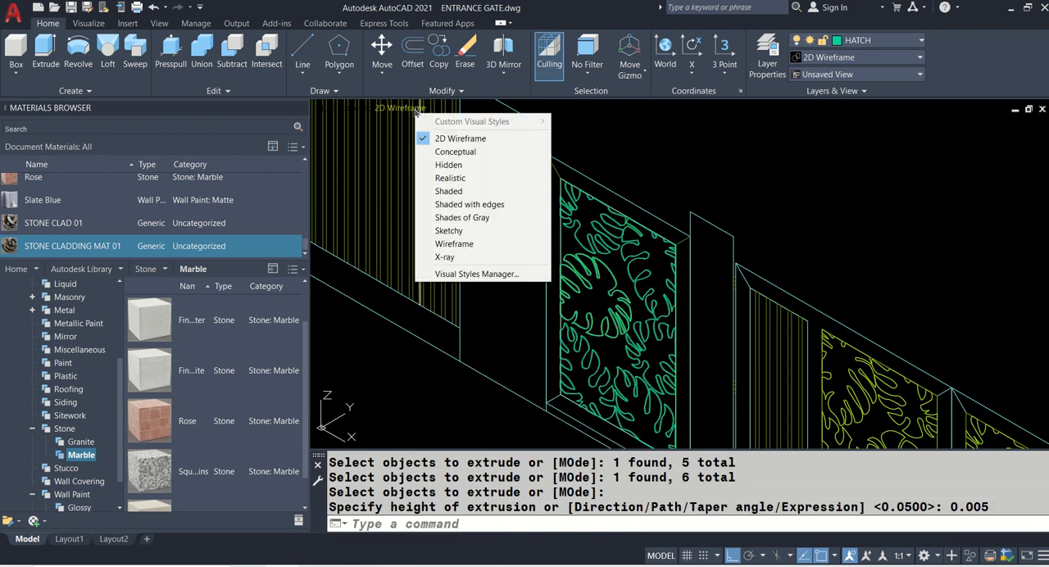
{"action": "left_click", "coordinate": [459, 178]}
{"action": "scroll", "coordinate": [644, 334], "scroll_direction": "up", "scroll_amount": 2}
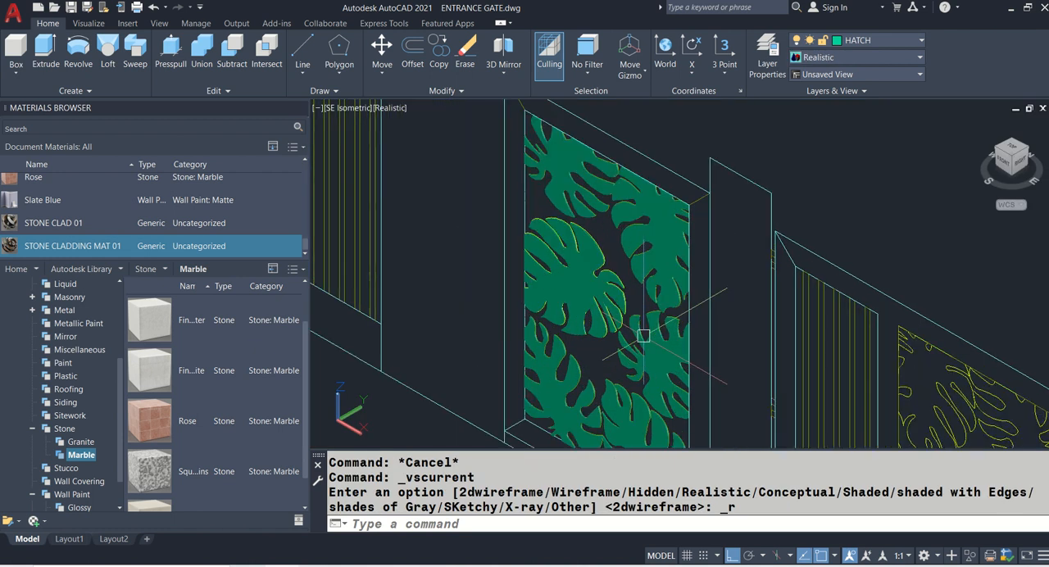
{"action": "middle_click_drag", "start_coordinate": [643, 333], "coordinate": [569, 197]}
{"action": "left_click", "coordinate": [571, 195]}
{"action": "scroll", "coordinate": [588, 254], "scroll_direction": "down", "scroll_amount": 5}
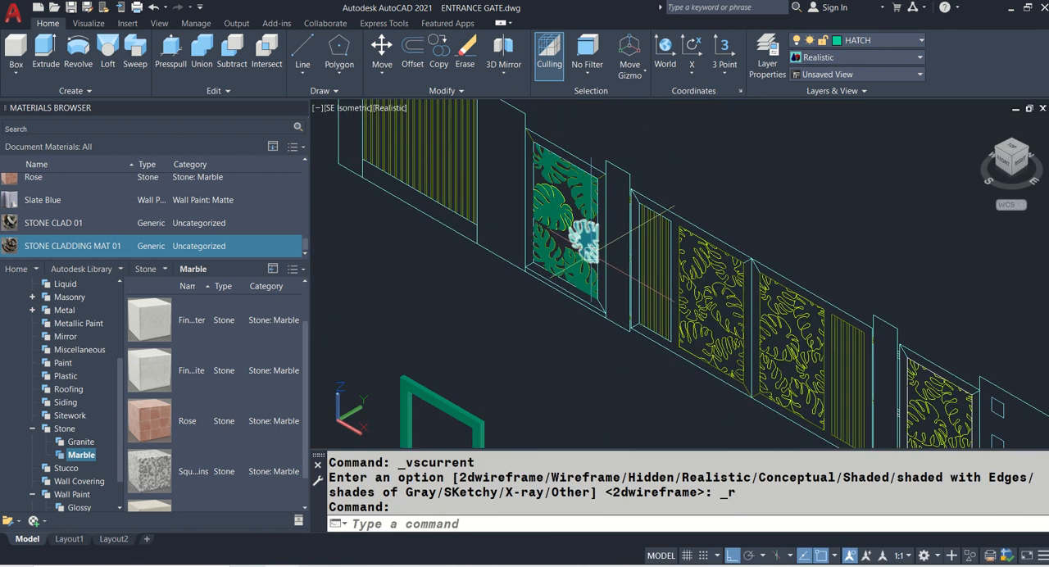
- Apply the Cool White matte wall paint material from the Autodesk Library to the swept gate frame
{"action": "middle_click_drag", "start_coordinate": [487, 299], "coordinate": [547, 230]}
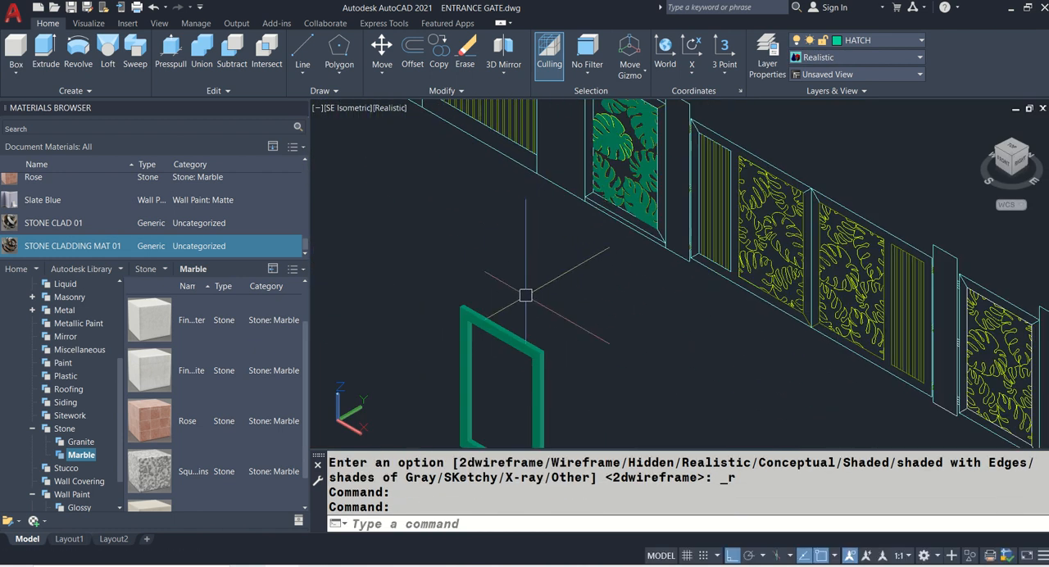
{"action": "left_click", "coordinate": [517, 340]}
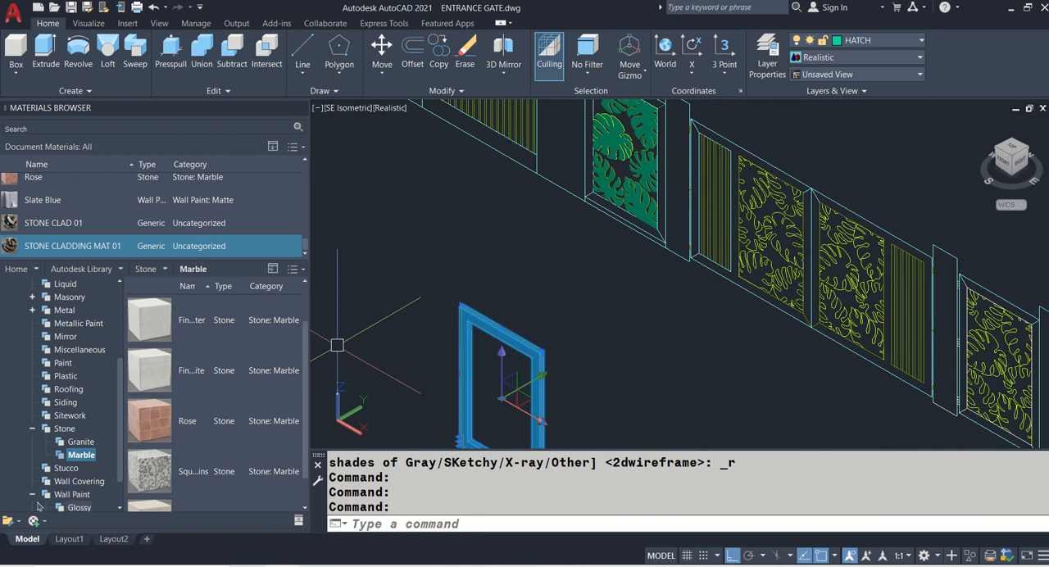
{"action": "scroll", "coordinate": [40, 503], "scroll_direction": "down", "scroll_amount": 1}
{"action": "left_click", "coordinate": [75, 482]}
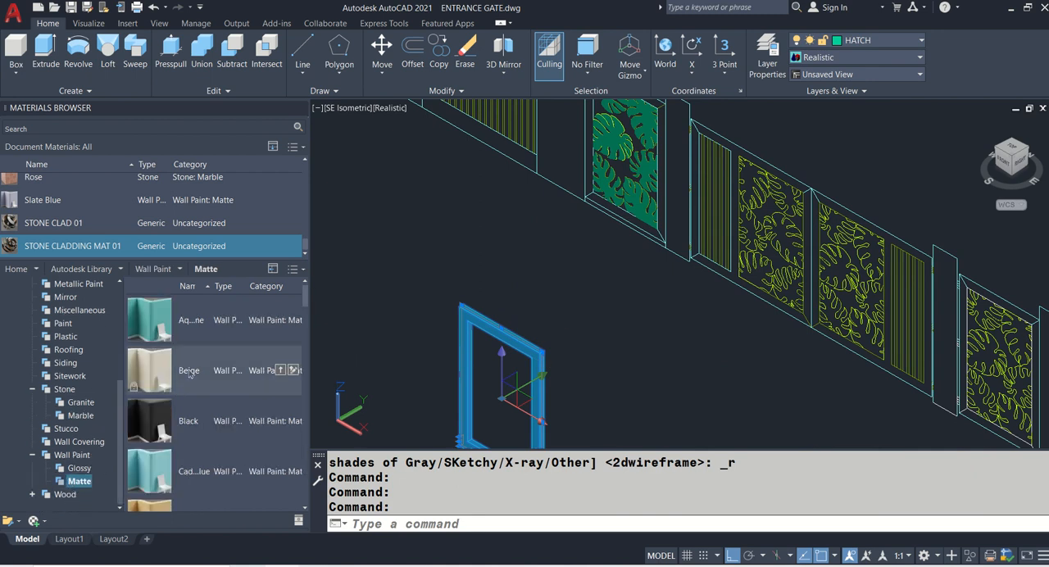
{"action": "scroll", "coordinate": [231, 350], "scroll_direction": "down", "scroll_amount": 1}
{"action": "scroll", "coordinate": [231, 350], "scroll_direction": "down", "scroll_amount": 1}
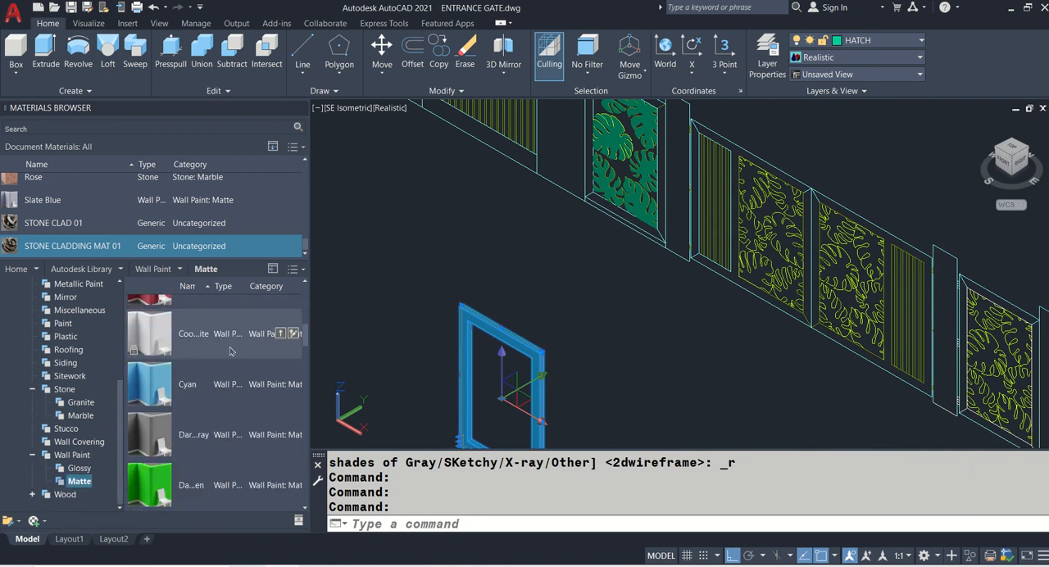
{"action": "left_click", "coordinate": [280, 333]}
- Apply the Chartreuse matte wall paint material from the Autodesk Library to the six extruded leaves of the first gate panel
{"action": "middle_click_drag", "start_coordinate": [619, 237], "coordinate": [571, 314]}
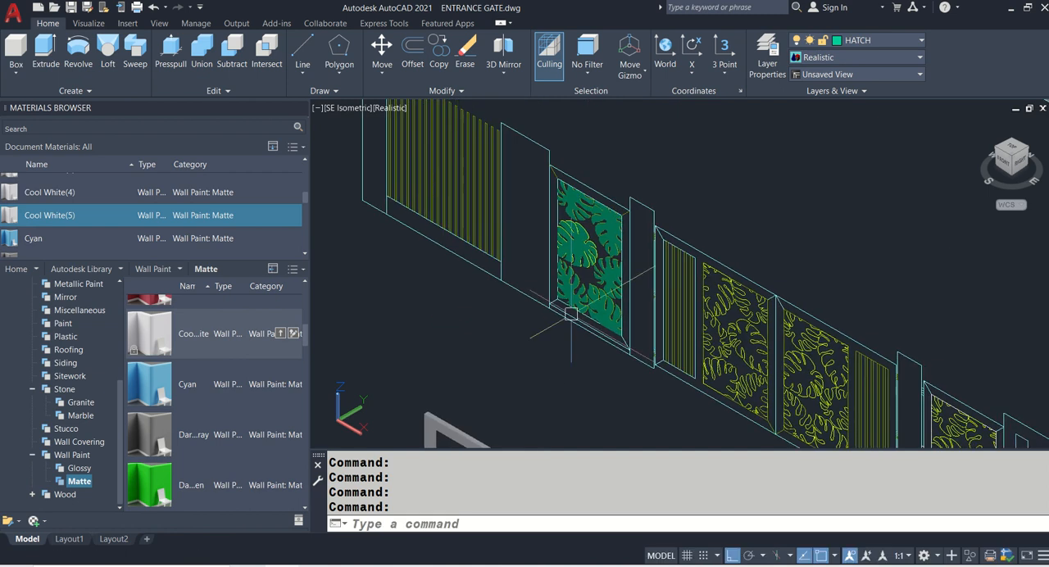
{"action": "scroll", "coordinate": [571, 314], "scroll_direction": "up", "scroll_amount": 2}
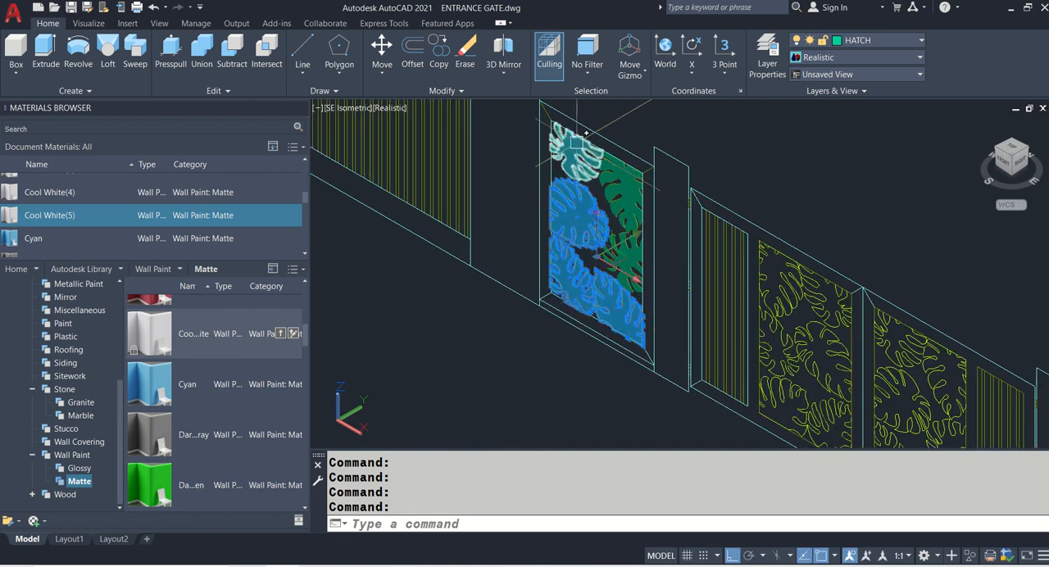
{"action": "left_click", "coordinate": [616, 261]}
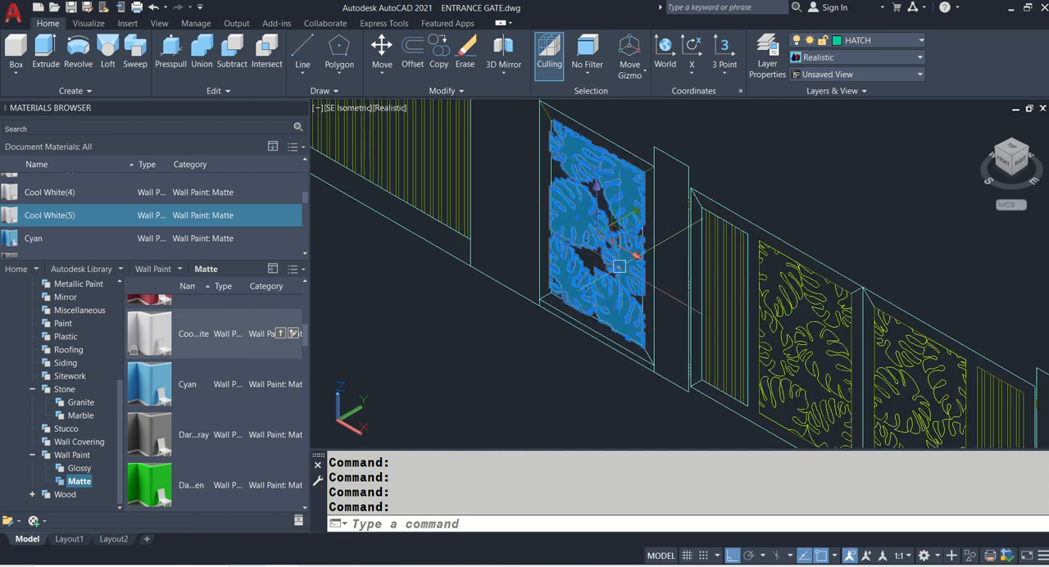
{"action": "scroll", "coordinate": [155, 386], "scroll_direction": "down", "scroll_amount": 4}
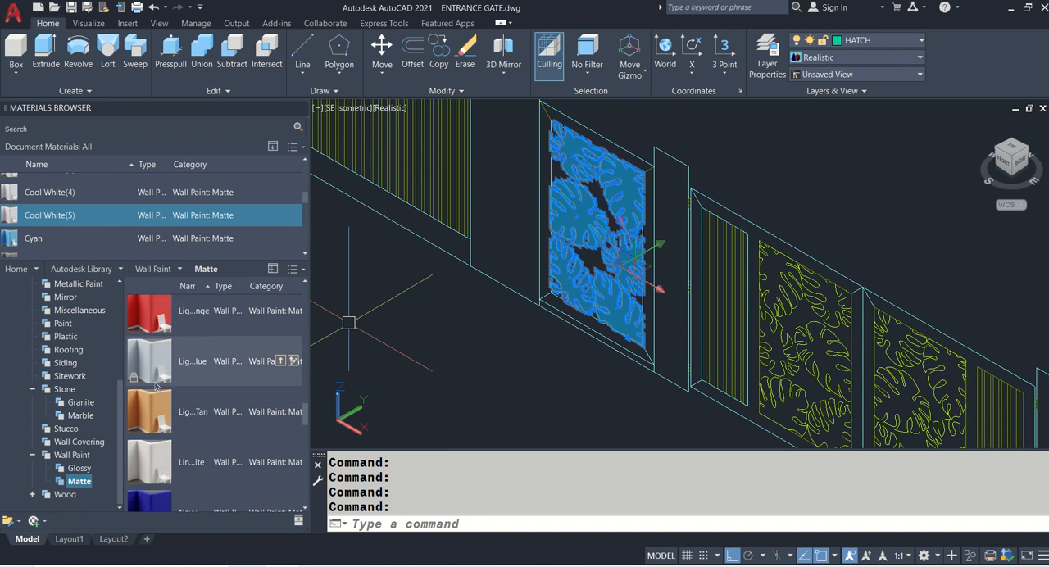
{"action": "scroll", "coordinate": [155, 386], "scroll_direction": "down", "scroll_amount": 4}
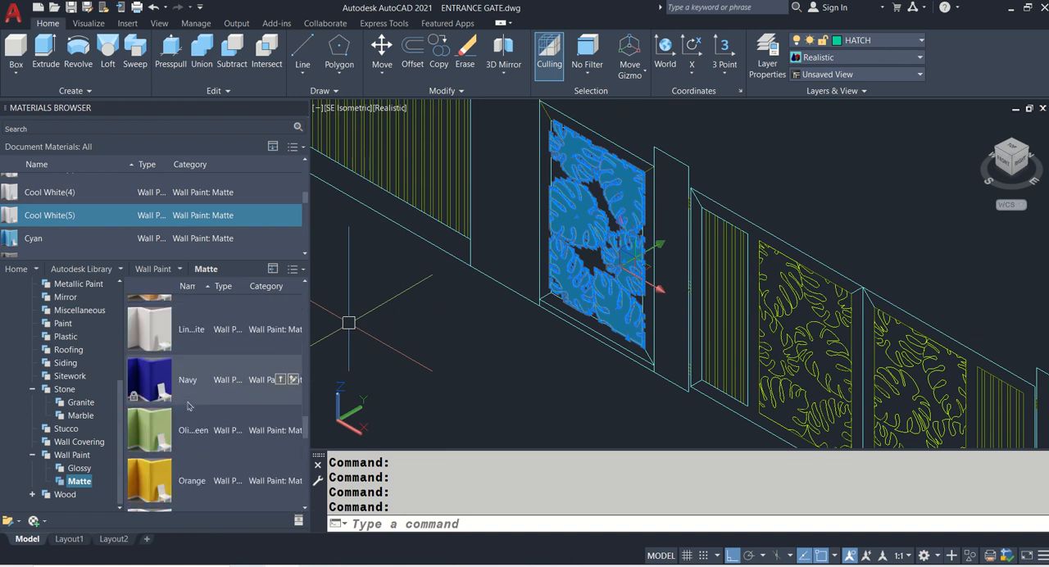
{"action": "scroll", "coordinate": [193, 402], "scroll_direction": "up", "scroll_amount": 8}
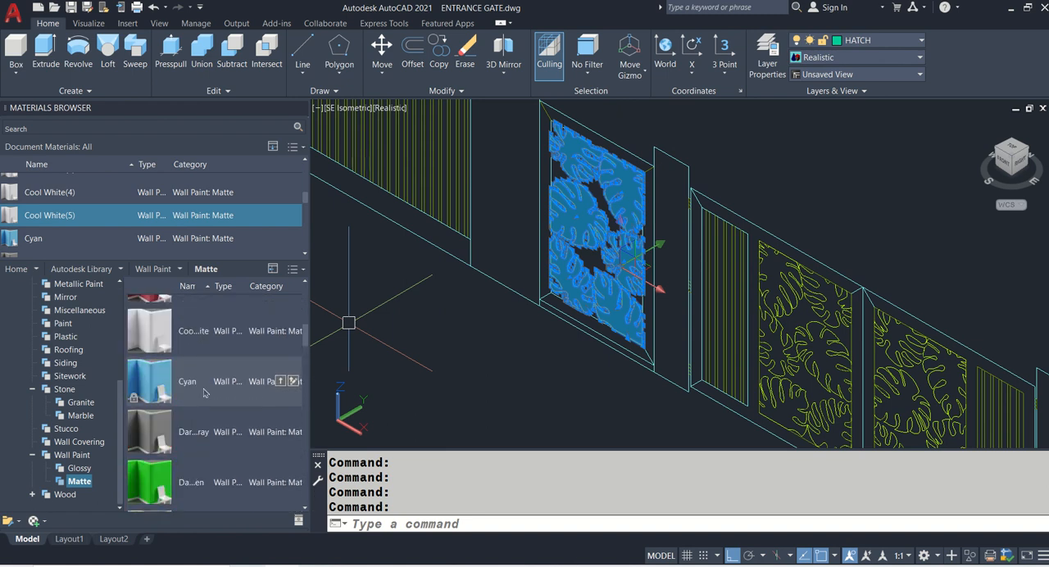
{"action": "scroll", "coordinate": [209, 386], "scroll_direction": "up", "scroll_amount": 3}
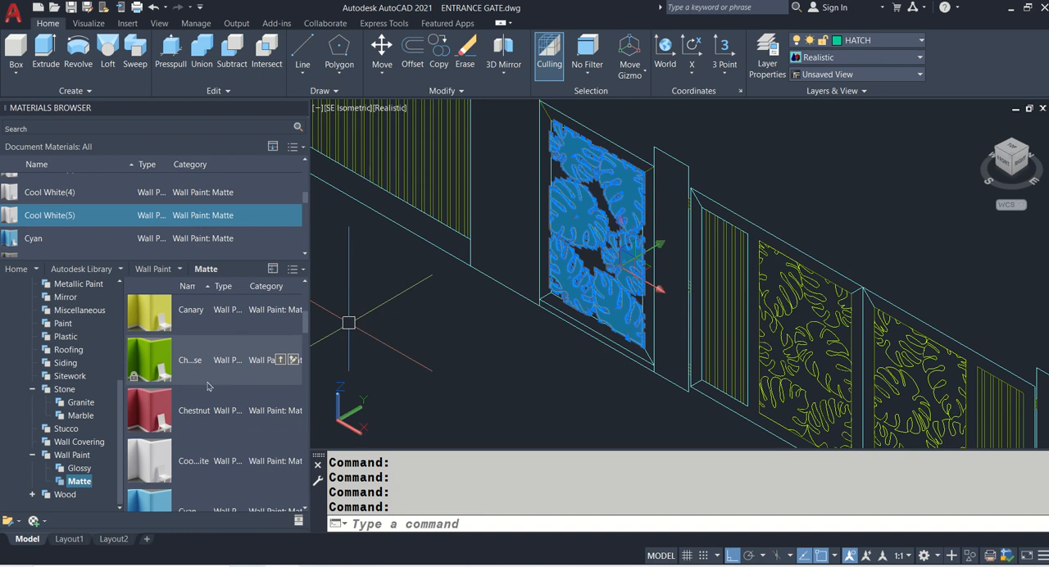
{"action": "left_click", "coordinate": [279, 361]}
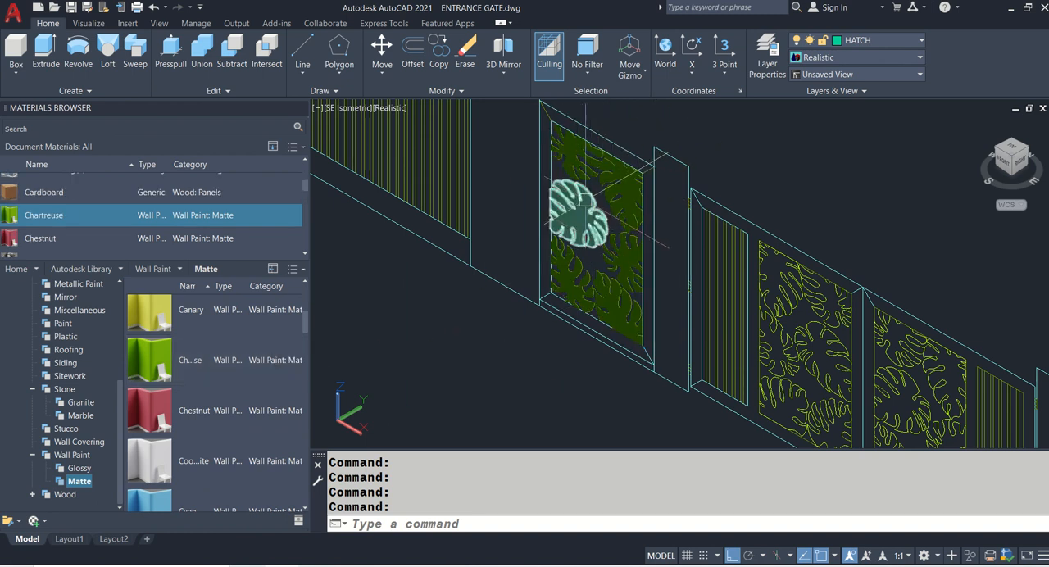
- Move the six extruded leaves from their lower left corner to the lower left inner corner of the swept gate frame
{"action": "type", "text": "m"}
{"action": "key", "text": "Return"}
{"action": "left_click", "coordinate": [577, 215]}
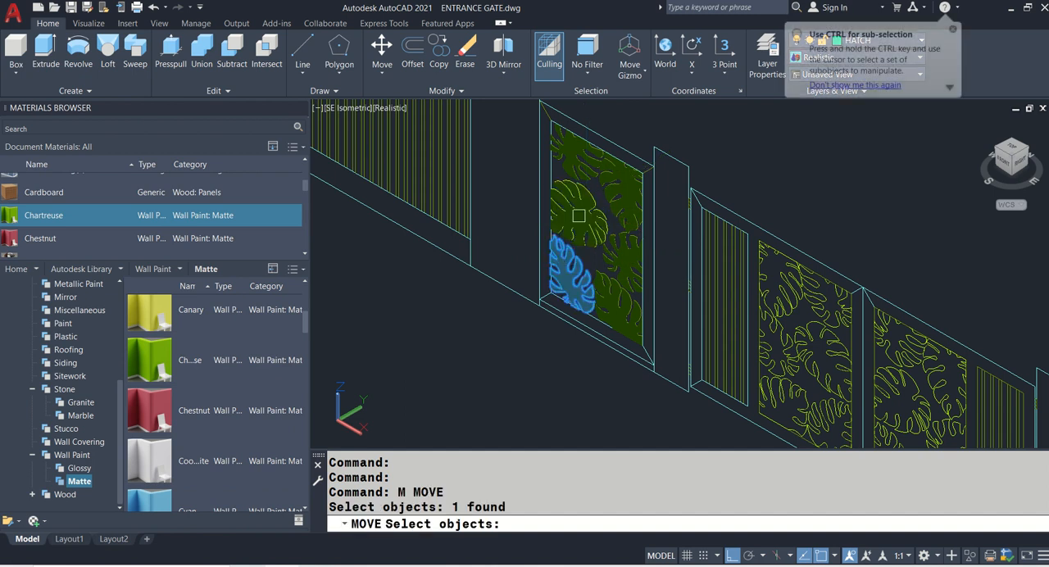
{"action": "left_click", "coordinate": [571, 158]}
{"action": "left_click", "coordinate": [571, 157]}
{"action": "left_click", "coordinate": [616, 201]}
{"action": "left_click", "coordinate": [617, 265]}
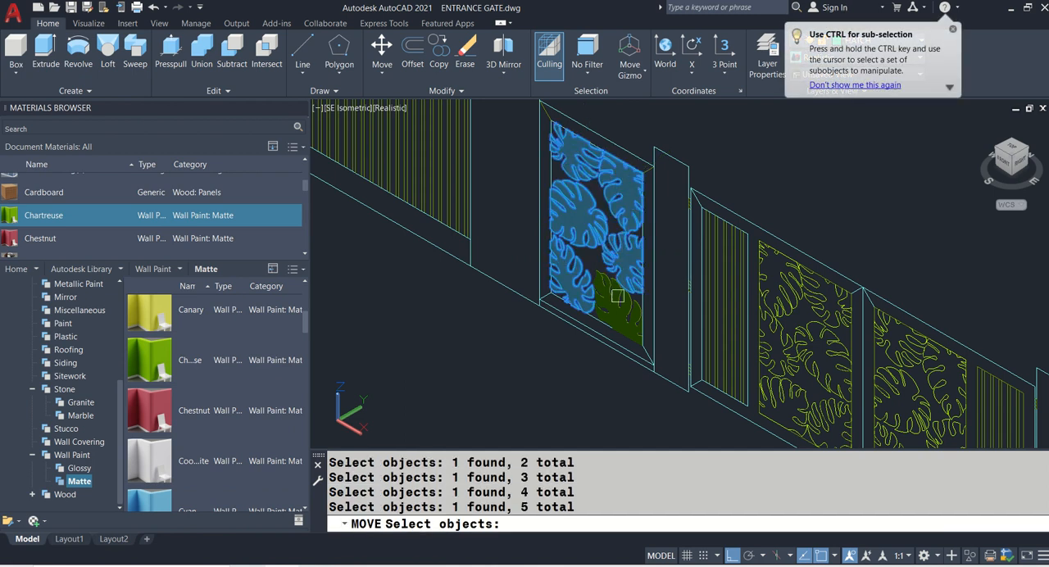
{"action": "left_click", "coordinate": [619, 296]}
{"action": "key", "text": "Return"}
{"action": "scroll", "coordinate": [592, 313], "scroll_direction": "up", "scroll_amount": 5}
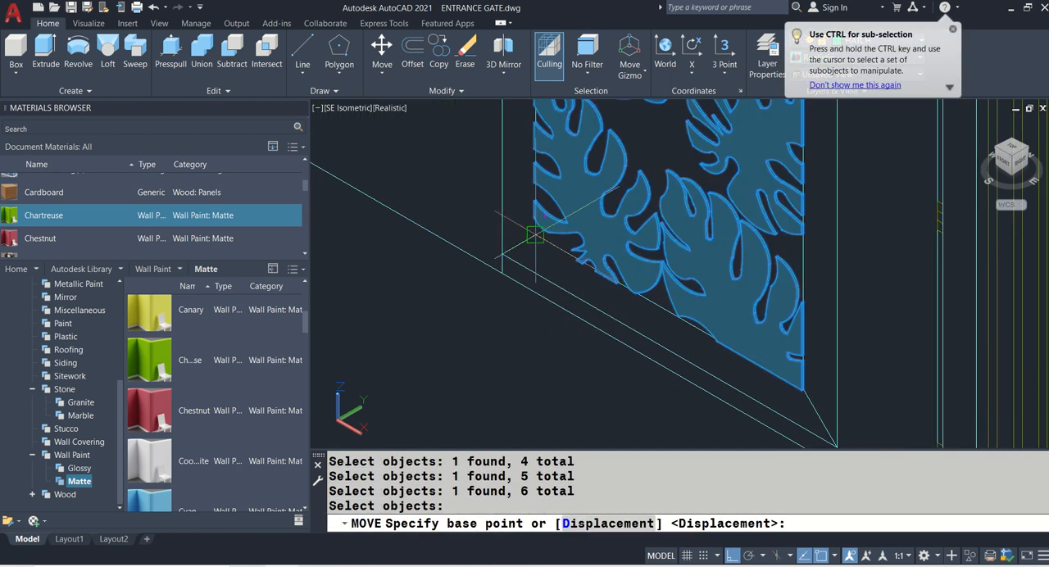
{"action": "left_click", "coordinate": [534, 235]}
{"action": "scroll", "coordinate": [543, 261], "scroll_direction": "down", "scroll_amount": 6}
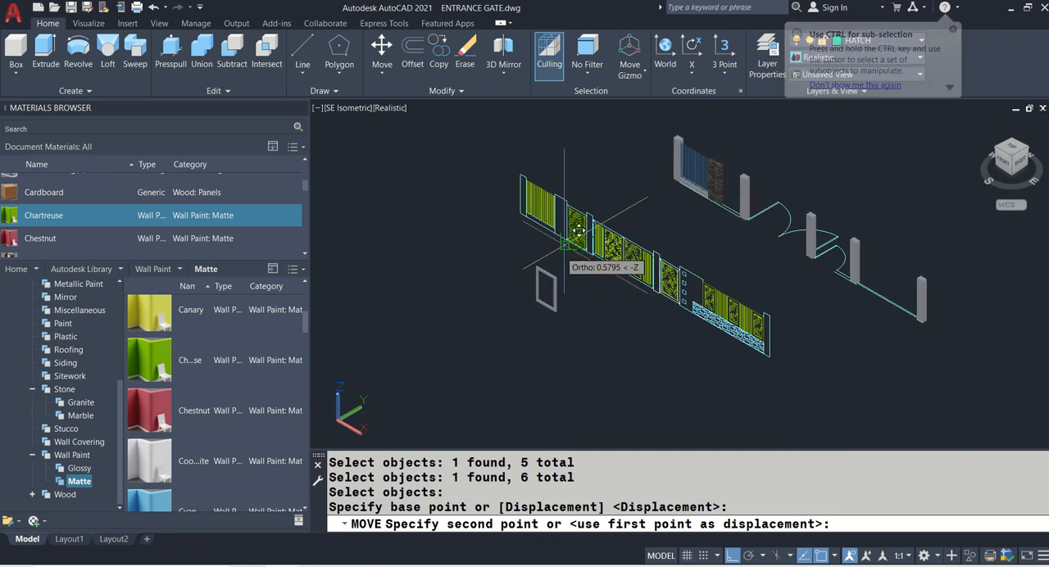
{"action": "scroll", "coordinate": [556, 275], "scroll_direction": "up", "scroll_amount": 10}
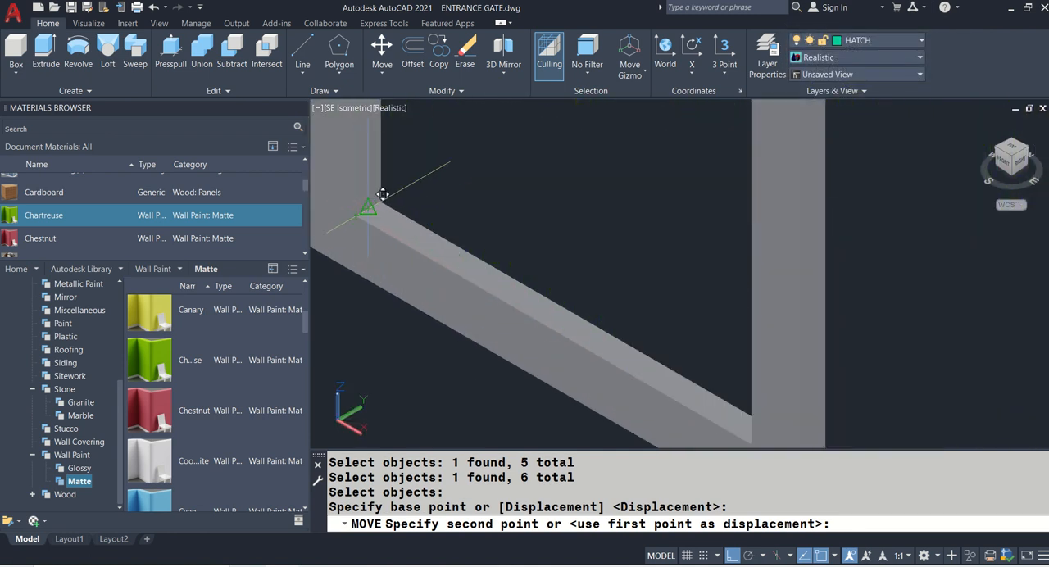
{"action": "left_click", "coordinate": [382, 194]}
{"action": "scroll", "coordinate": [462, 235], "scroll_direction": "down", "scroll_amount": 5}
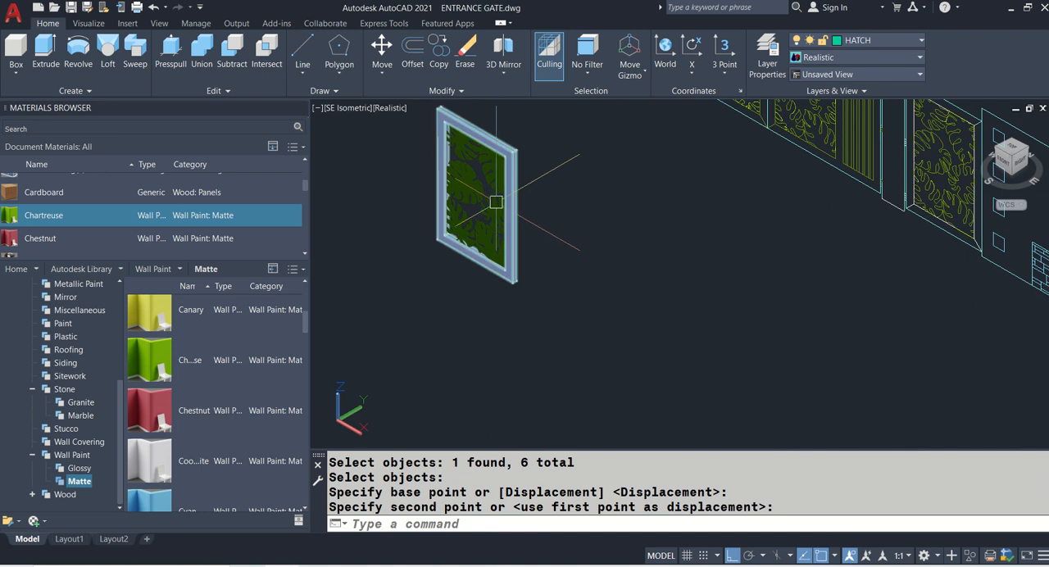
{"action": "middle_click_drag", "start_coordinate": [496, 201], "coordinate": [470, 261]}
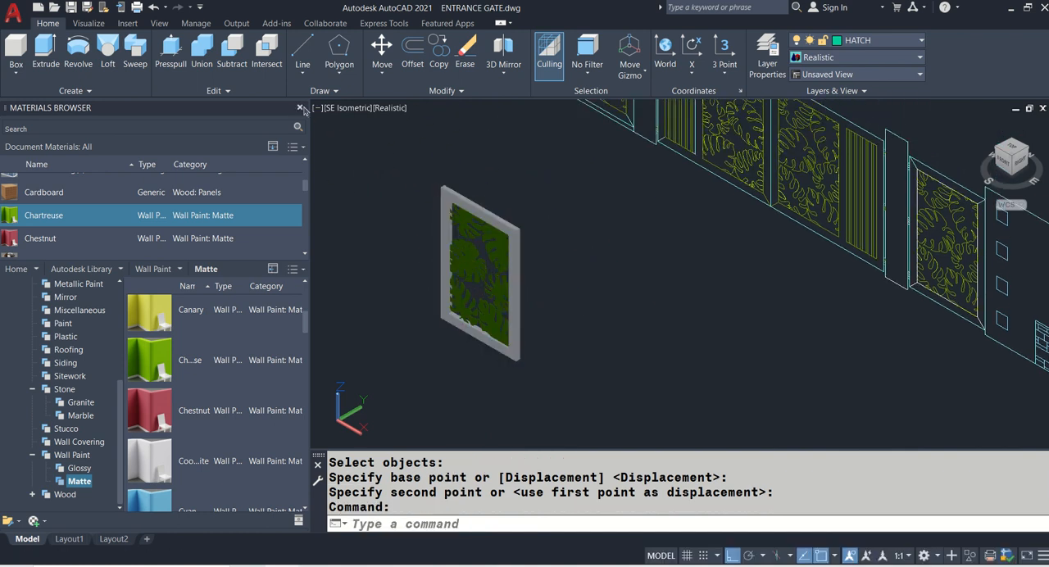
- Close the Materials Browser and save the drawing in the Top view
{"action": "left_click", "coordinate": [300, 108]}
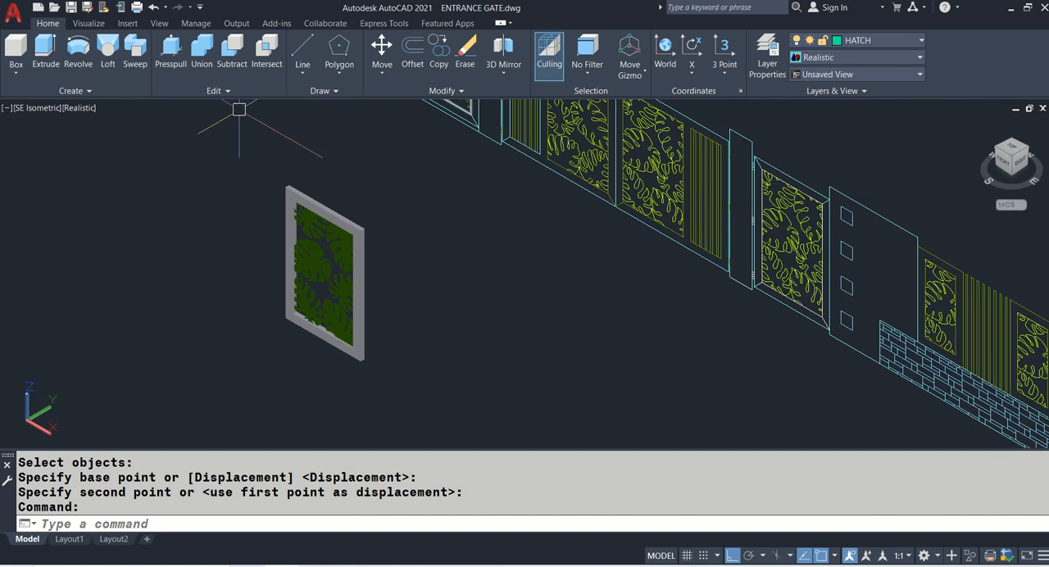
{"action": "left_click", "coordinate": [37, 107]}
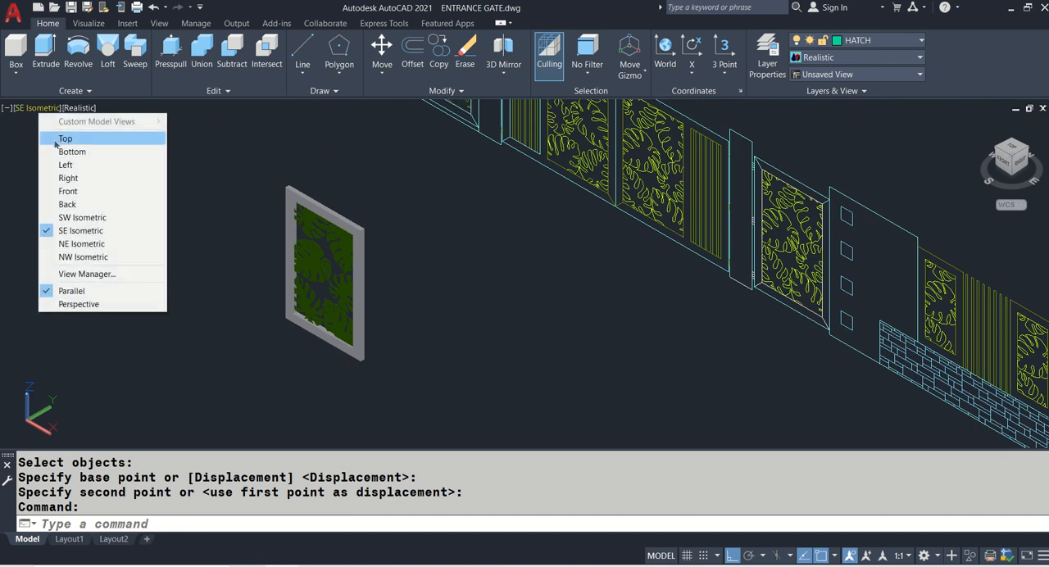
{"action": "left_click", "coordinate": [55, 137]}
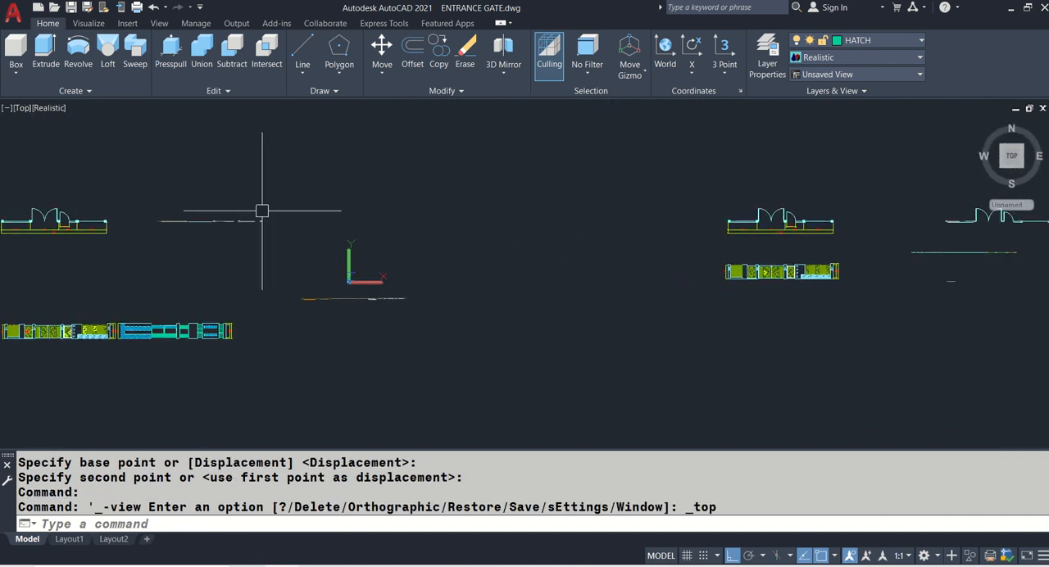
{"action": "key", "text": "ctrl+s"}
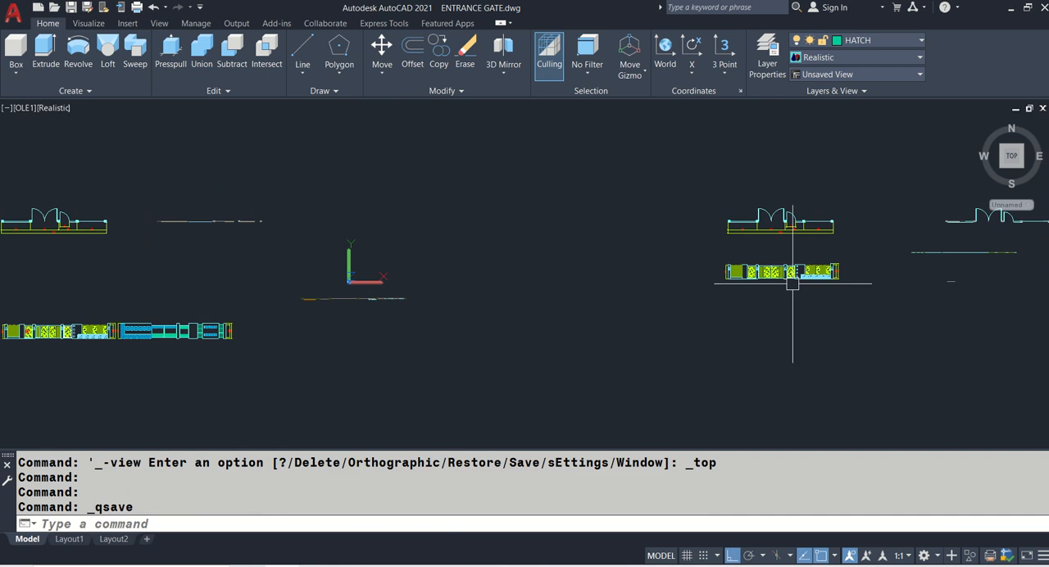
- Set the visual style to 2D Wireframe, working beside the elevation's end pillar with the wall lamp
{"action": "scroll", "coordinate": [819, 246], "scroll_direction": "up", "scroll_amount": 8}
{"action": "middle_click_drag", "start_coordinate": [807, 224], "coordinate": [460, 220]}
{"action": "scroll", "coordinate": [446, 230], "scroll_direction": "up", "scroll_amount": 2}
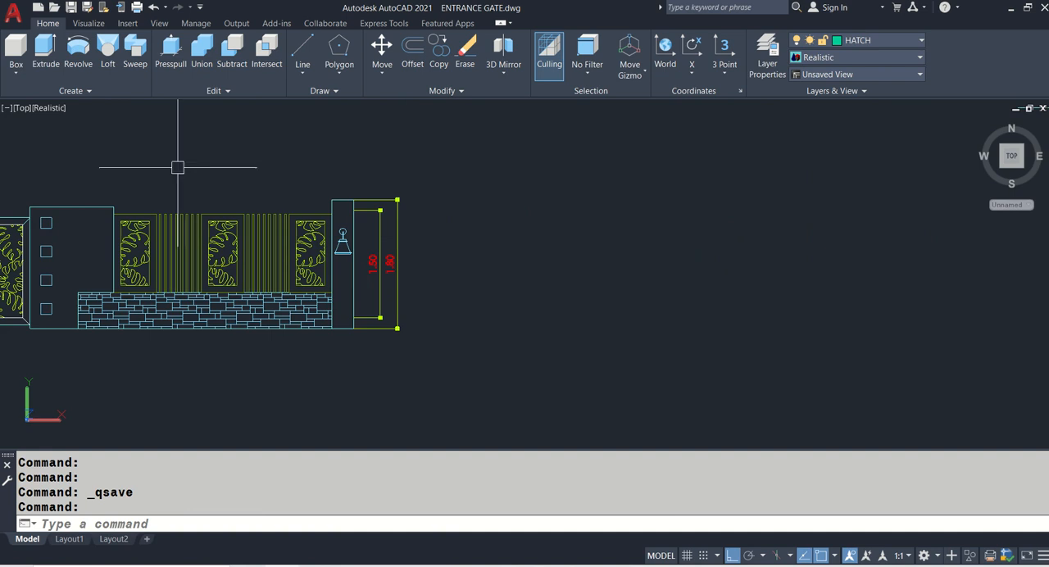
{"action": "scroll", "coordinate": [475, 293], "scroll_direction": "up", "scroll_amount": 2}
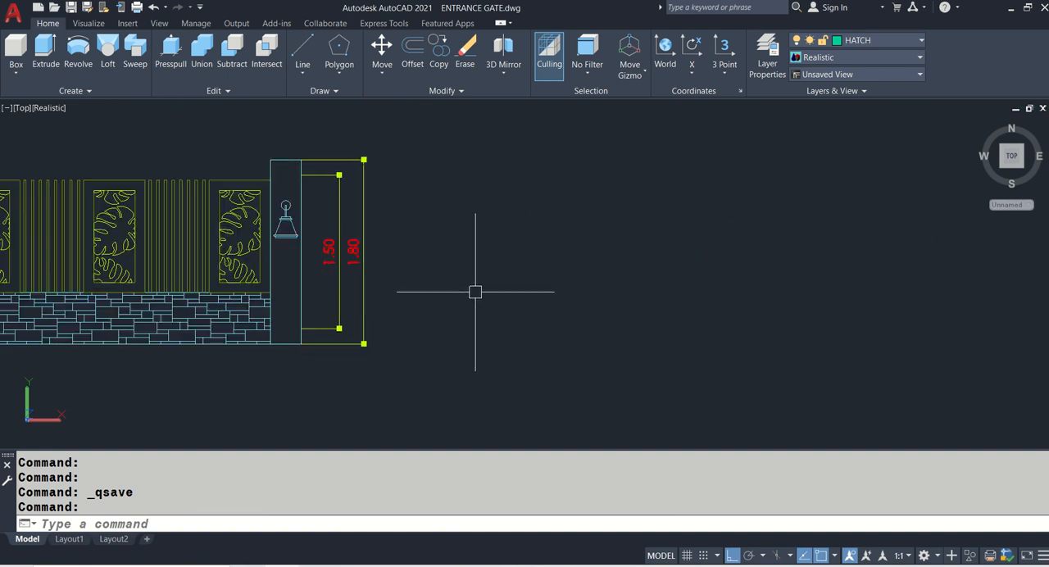
{"action": "scroll", "coordinate": [476, 292], "scroll_direction": "up", "scroll_amount": 2}
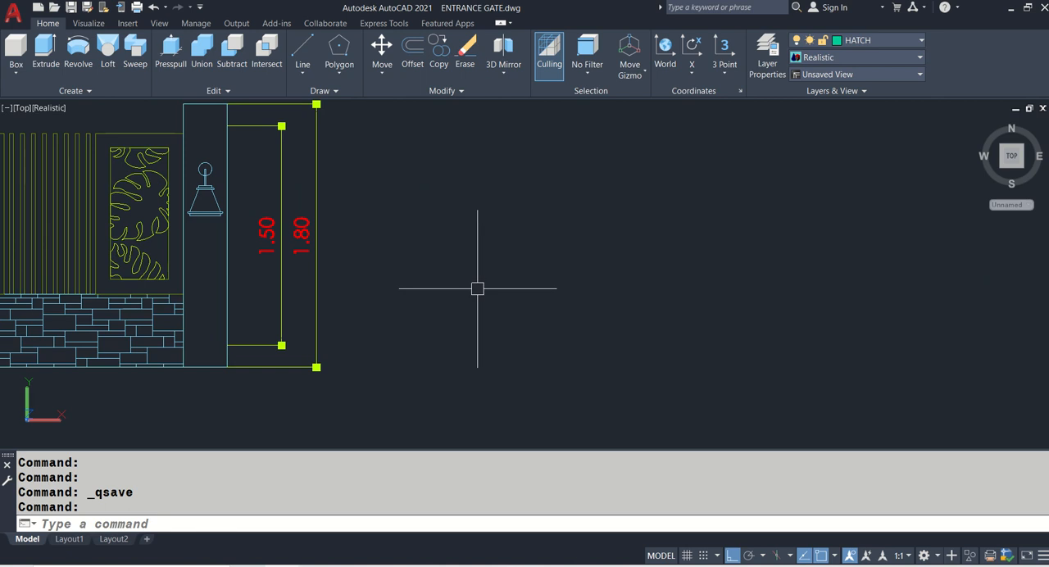
{"action": "left_click", "coordinate": [39, 116]}
{"action": "left_click", "coordinate": [65, 139]}
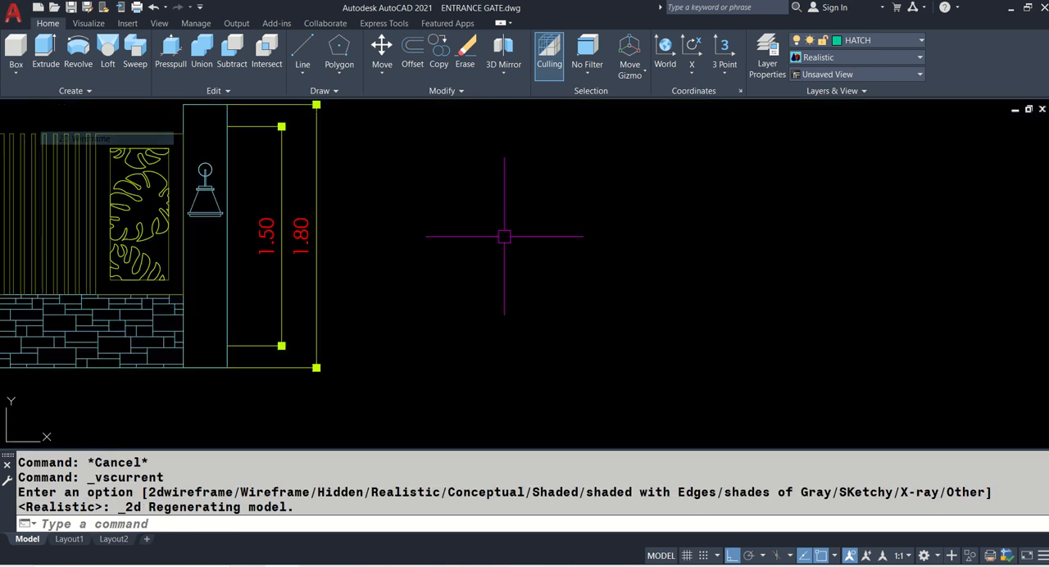
{"action": "middle_click_drag", "start_coordinate": [532, 241], "coordinate": [540, 271]}
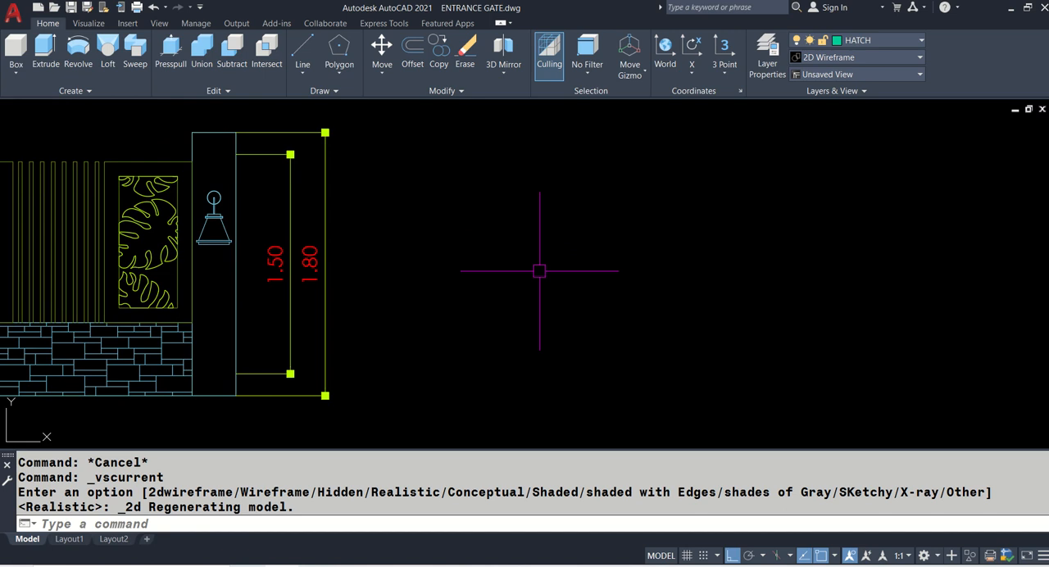
- Open the external references manager and start attaching an image reference
{"action": "key", "text": "Return"}
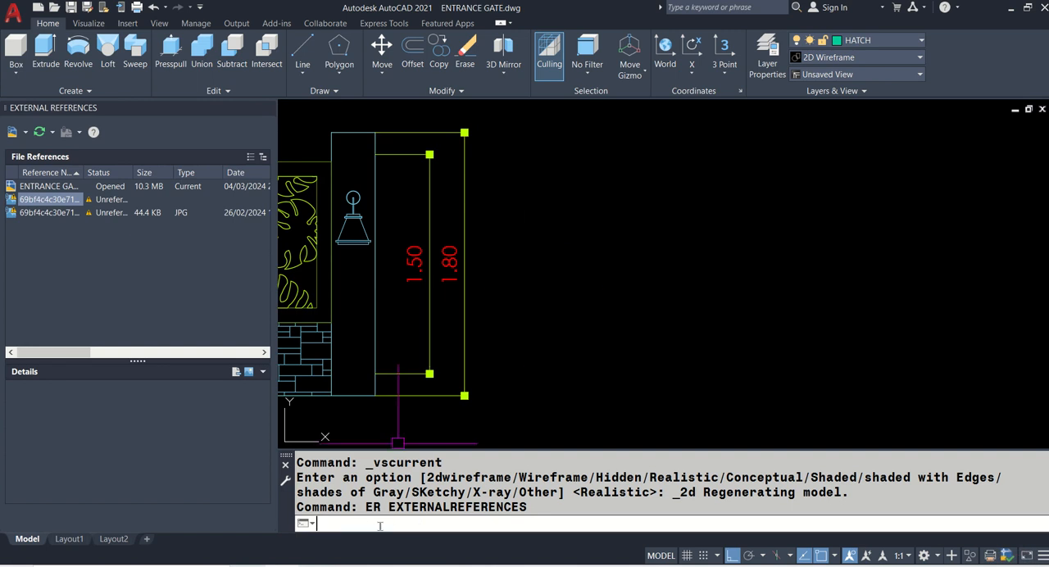
{"action": "type", "text": "XREF"}
{"action": "key", "text": "Return"}
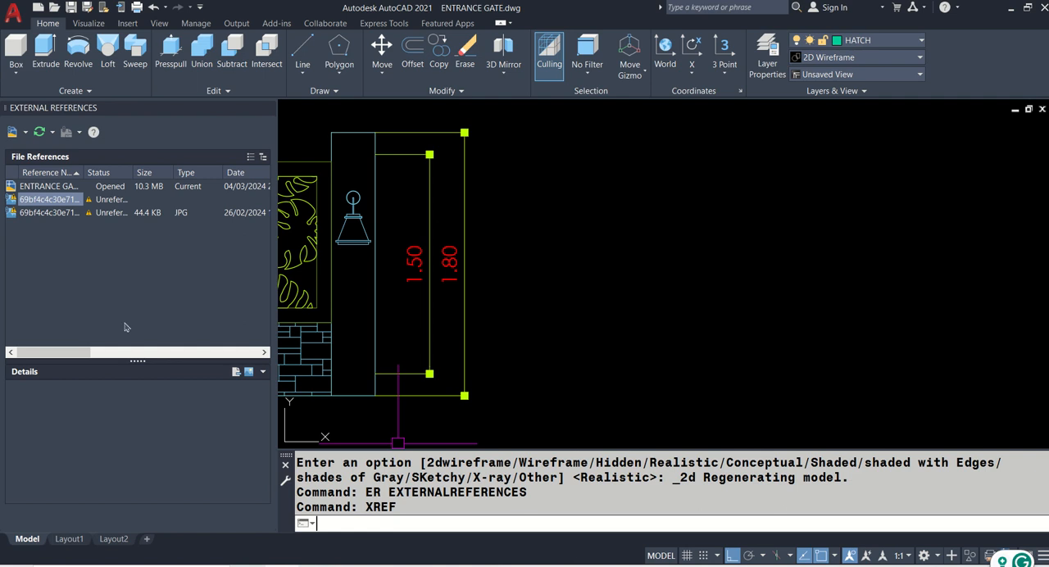
{"action": "left_click", "coordinate": [102, 191]}
{"action": "left_click", "coordinate": [26, 134]}
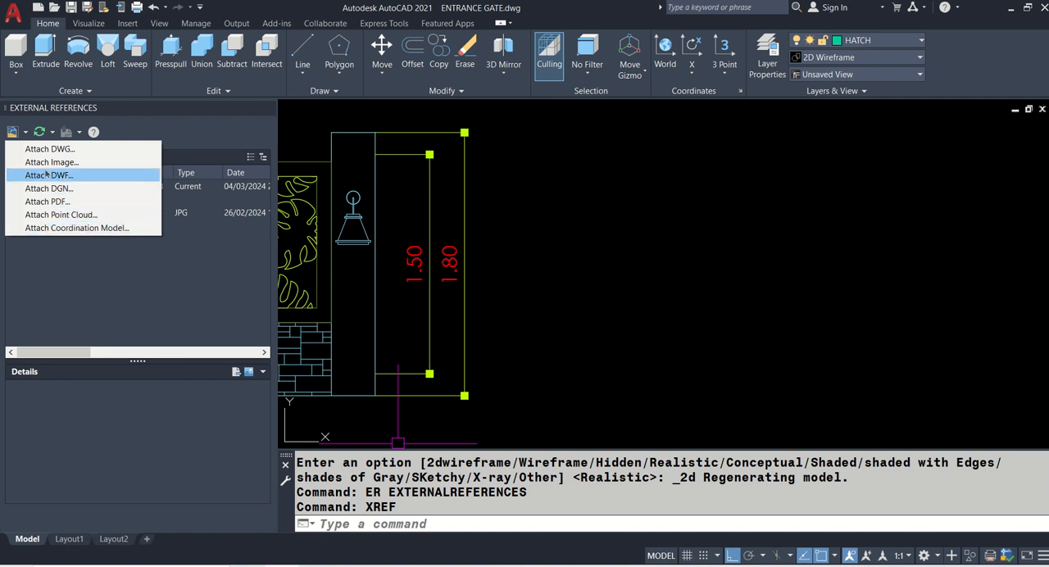
{"action": "left_click", "coordinate": [50, 162]}
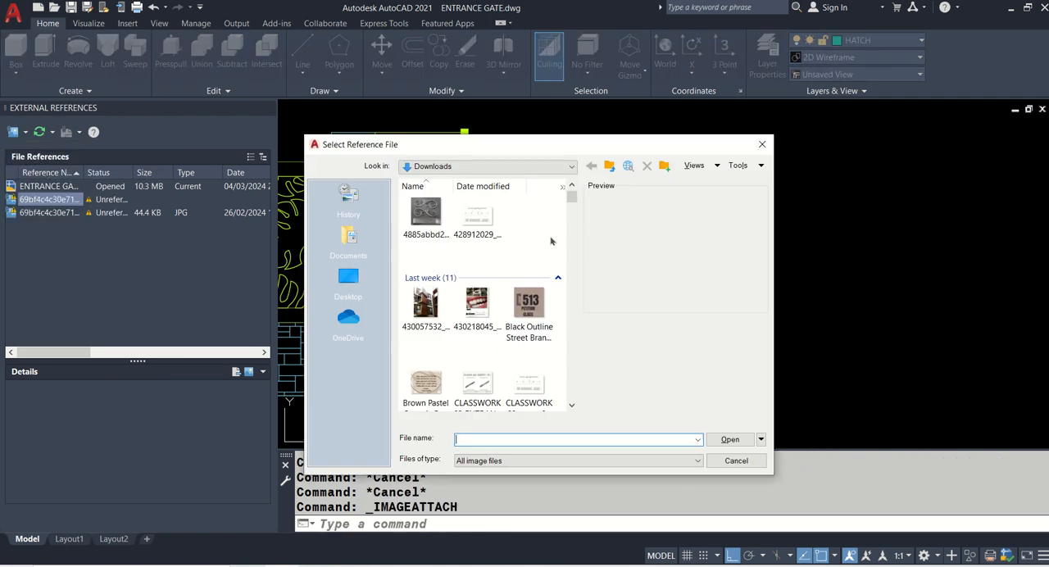
- Browse from Desktop through FILES, A.Y. 2023-2024, 2ND SEM, ARCADD 322, CLASSWORKS and 03 ENTTANCE GATE to the IMAGES folder
{"action": "left_click", "coordinate": [555, 167]}
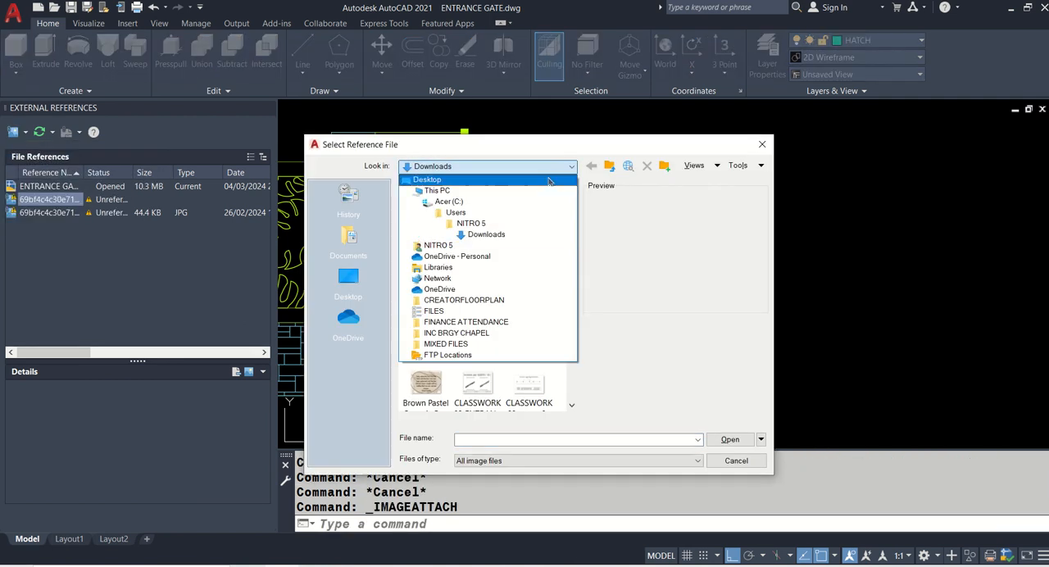
{"action": "left_click", "coordinate": [475, 182]}
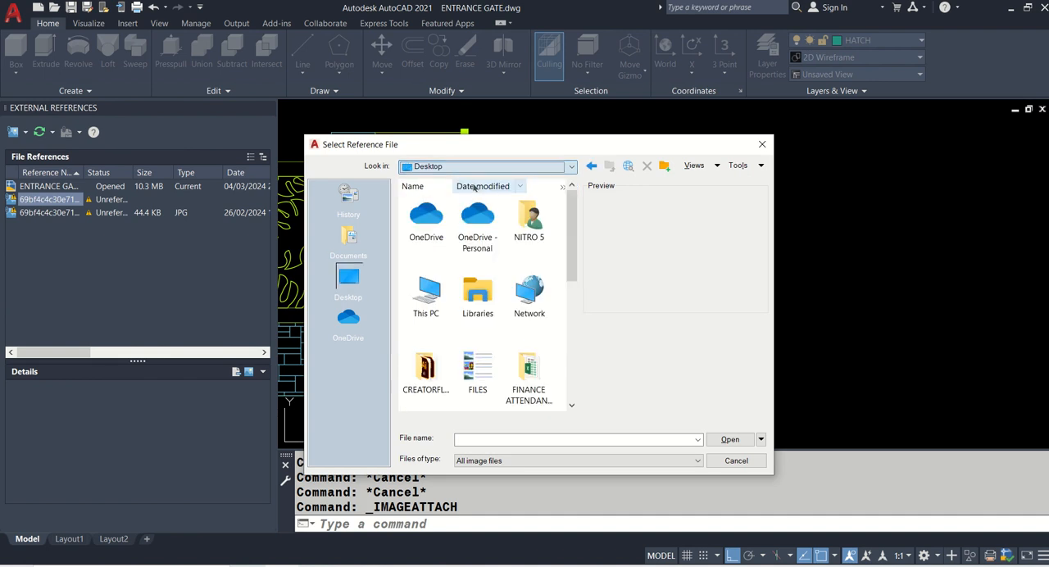
{"action": "double_click", "coordinate": [475, 363]}
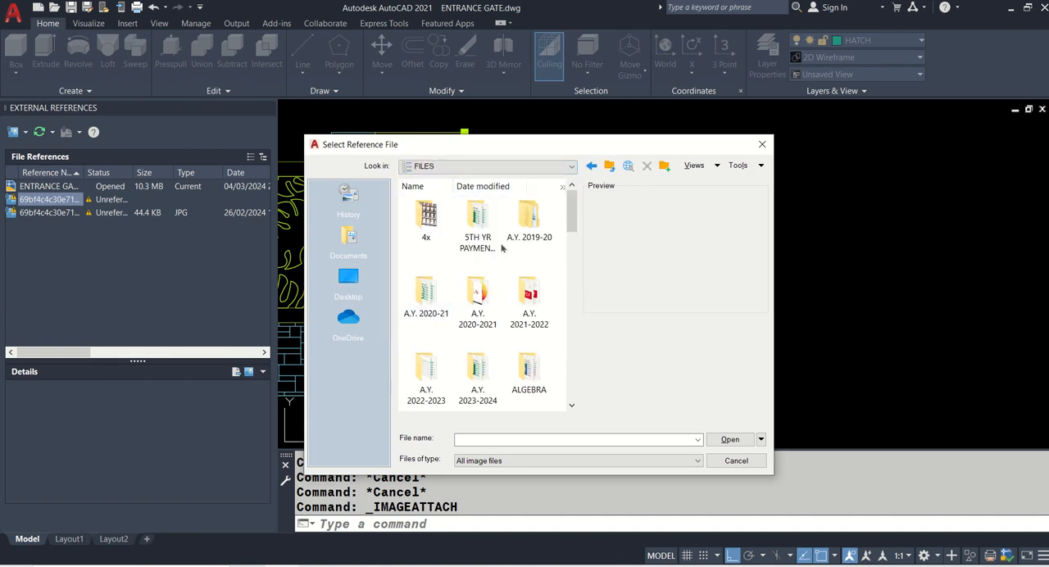
{"action": "double_click", "coordinate": [478, 373]}
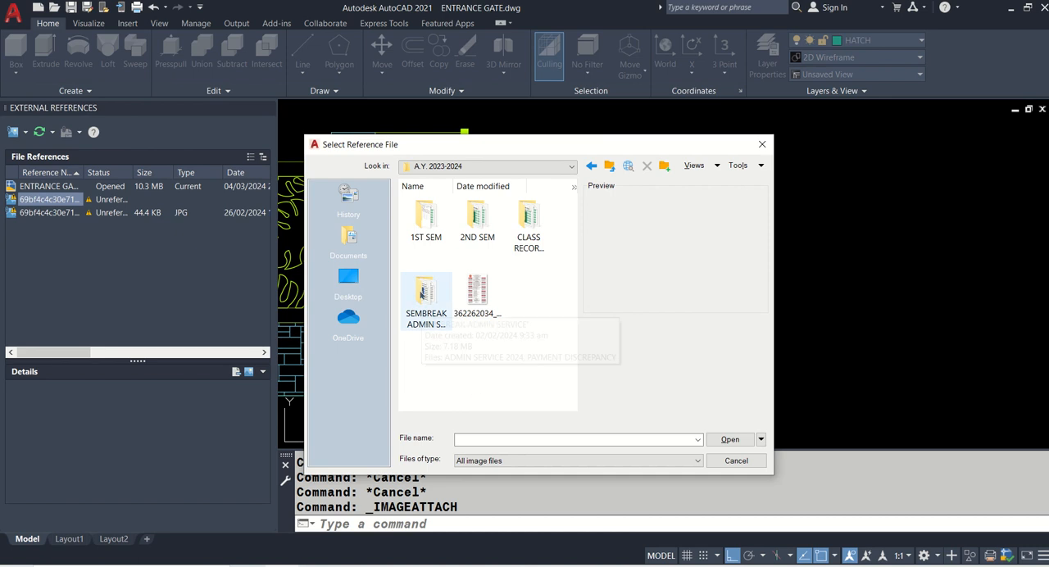
{"action": "double_click", "coordinate": [473, 230]}
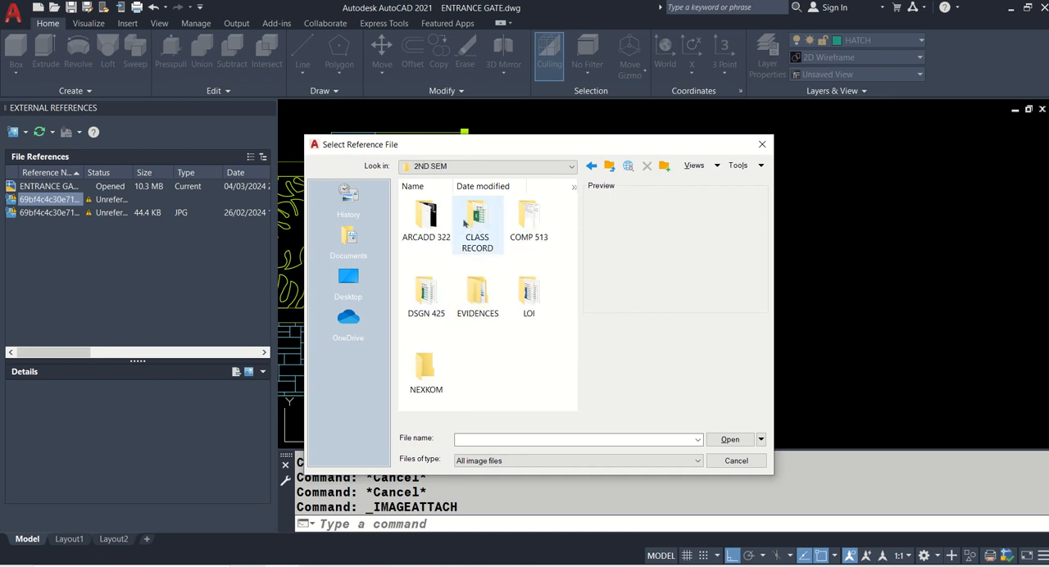
{"action": "double_click", "coordinate": [446, 223]}
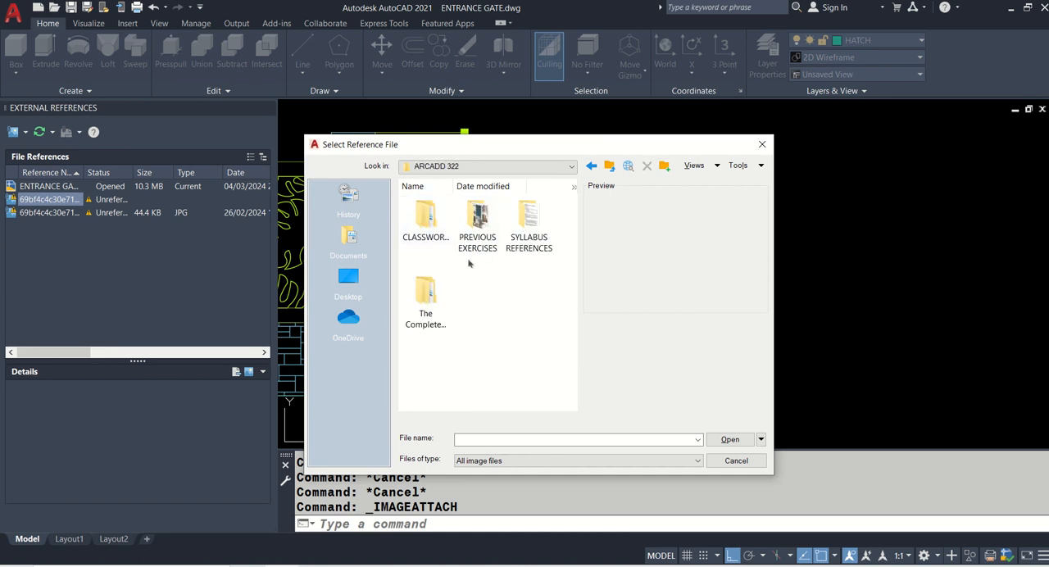
{"action": "double_click", "coordinate": [435, 232]}
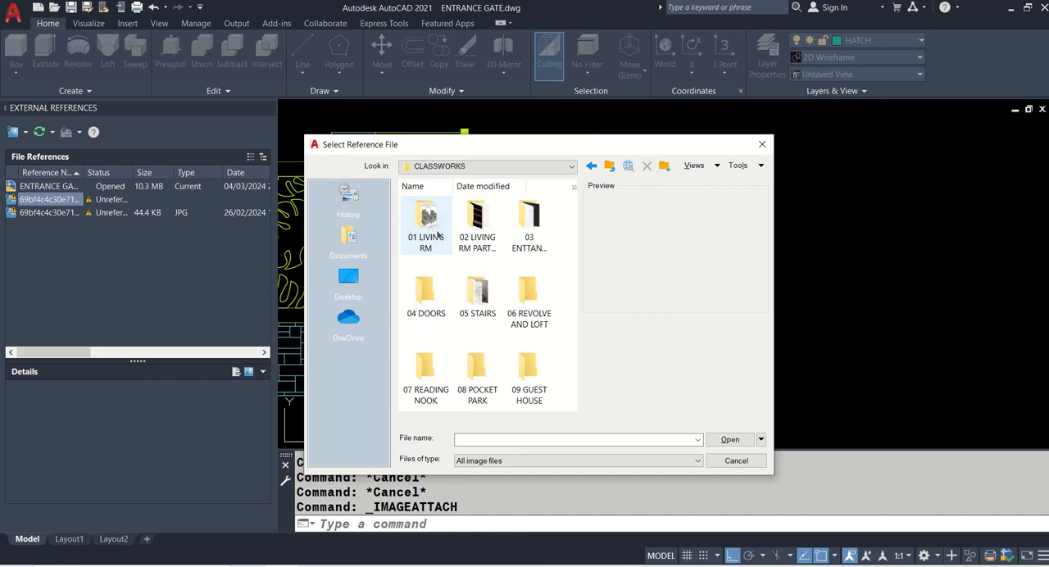
{"action": "double_click", "coordinate": [530, 239]}
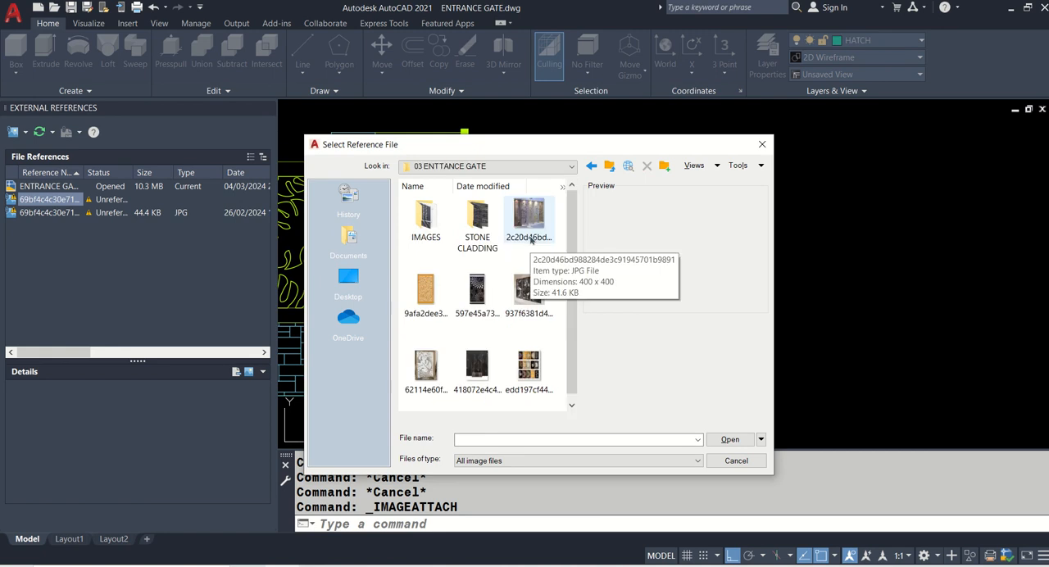
{"action": "scroll", "coordinate": [531, 240], "scroll_direction": "down", "scroll_amount": 1}
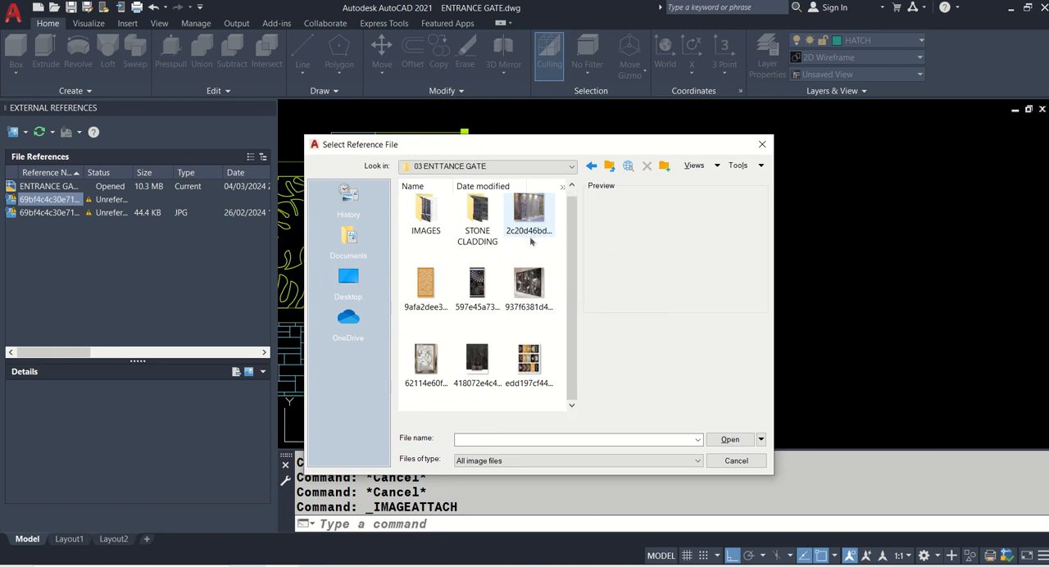
{"action": "double_click", "coordinate": [425, 212]}
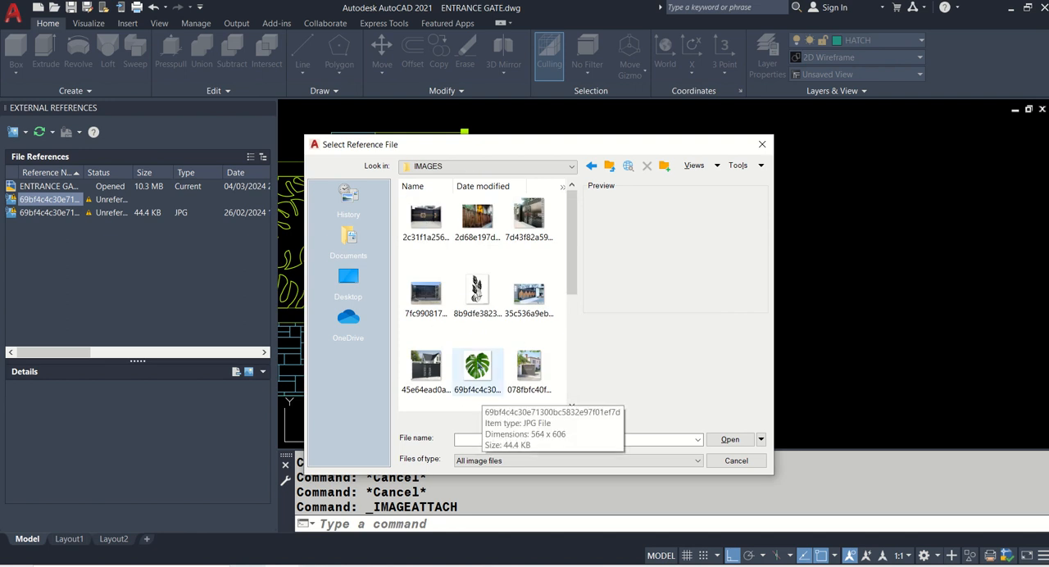
- Preview the plant pictures in the IMAGES folder, including the monstera leaf, the leafy stem and the lotus silhouette
{"action": "left_click", "coordinate": [478, 365]}
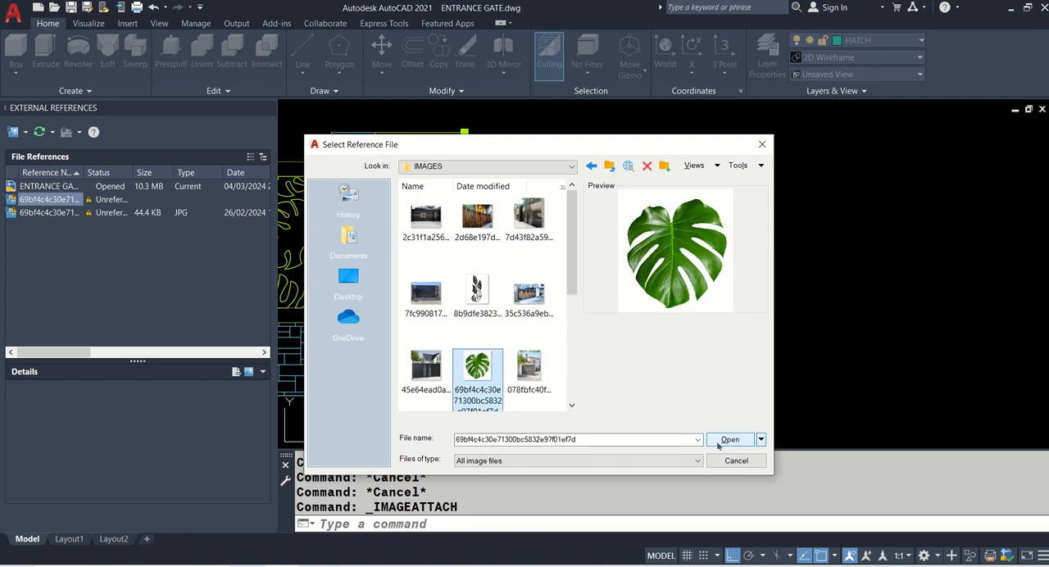
{"action": "left_click", "coordinate": [476, 297]}
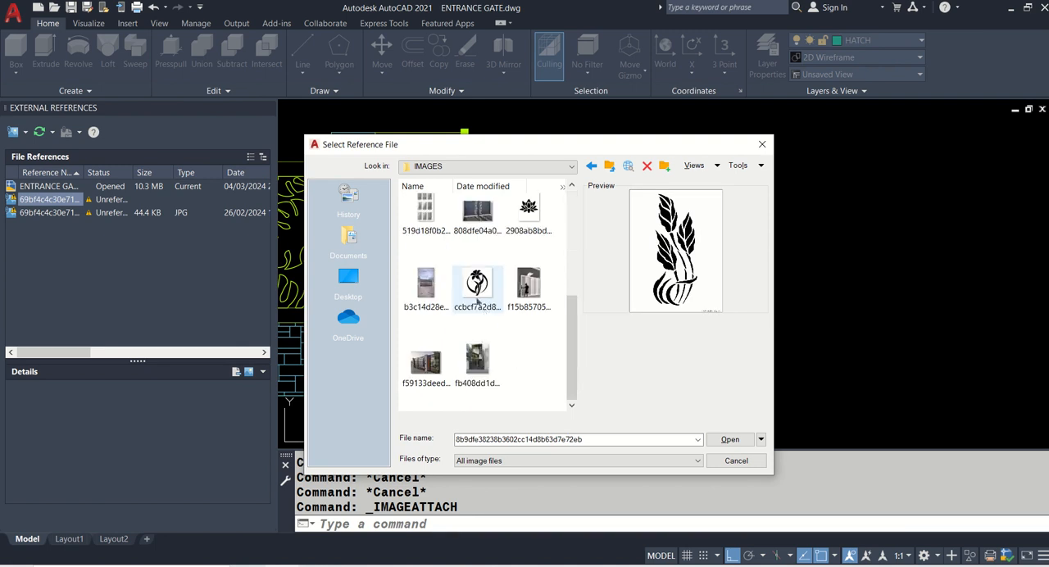
{"action": "scroll", "coordinate": [476, 295], "scroll_direction": "down", "scroll_amount": 2}
{"action": "left_click", "coordinate": [478, 287]}
{"action": "left_click", "coordinate": [529, 228]}
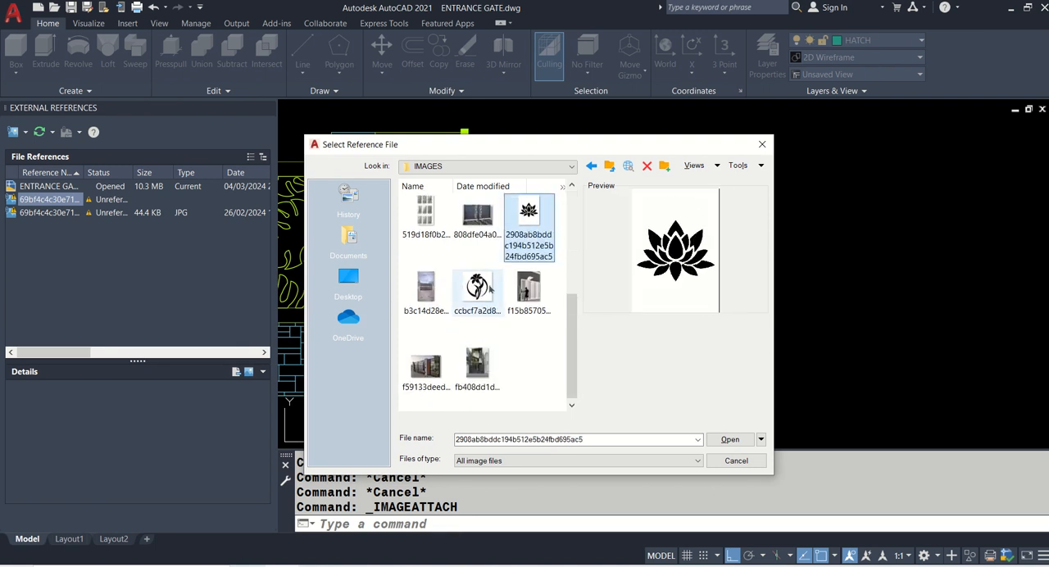
{"action": "scroll", "coordinate": [492, 270], "scroll_direction": "up", "scroll_amount": 3}
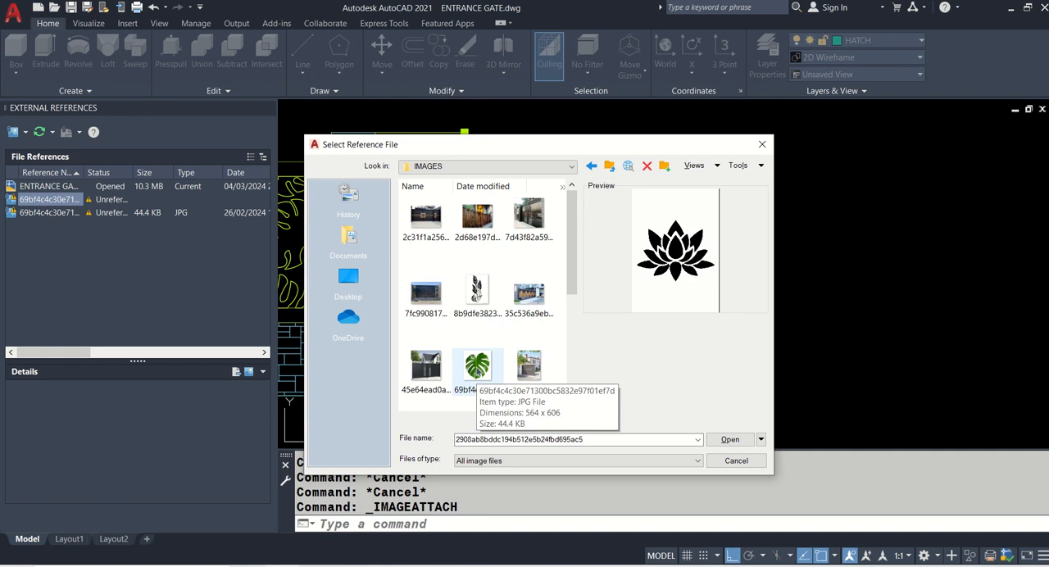
- Attach the monstera leaf image 69bf4c4c30e71300bc5832e97f01ef7d at scale 1 and rotation 0, just beyond the elevation's 1.80 dimension
{"action": "left_click", "coordinate": [477, 369]}
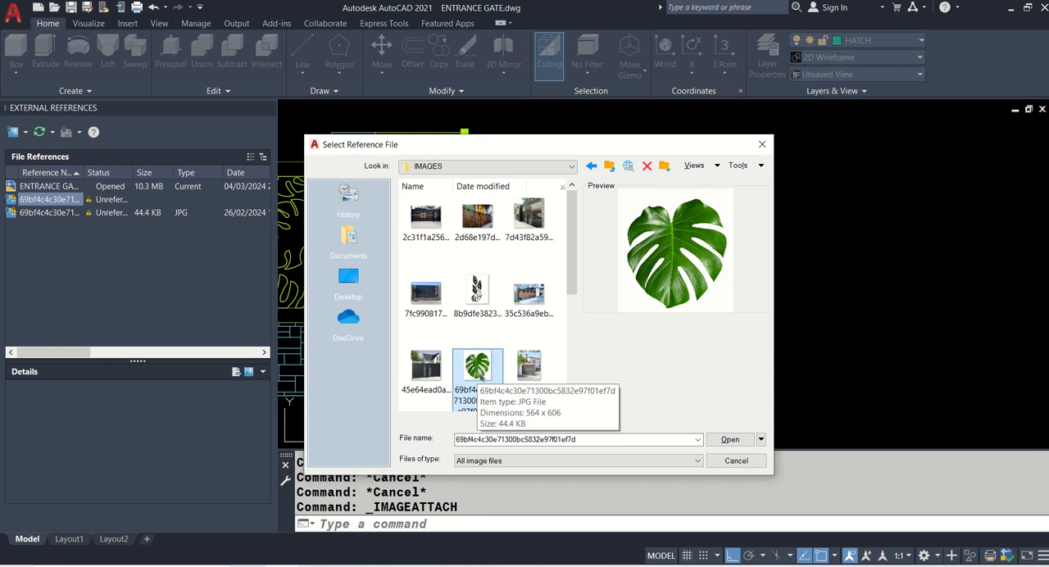
{"action": "key", "text": "ctrl"}
{"action": "key", "text": "ctrl"}
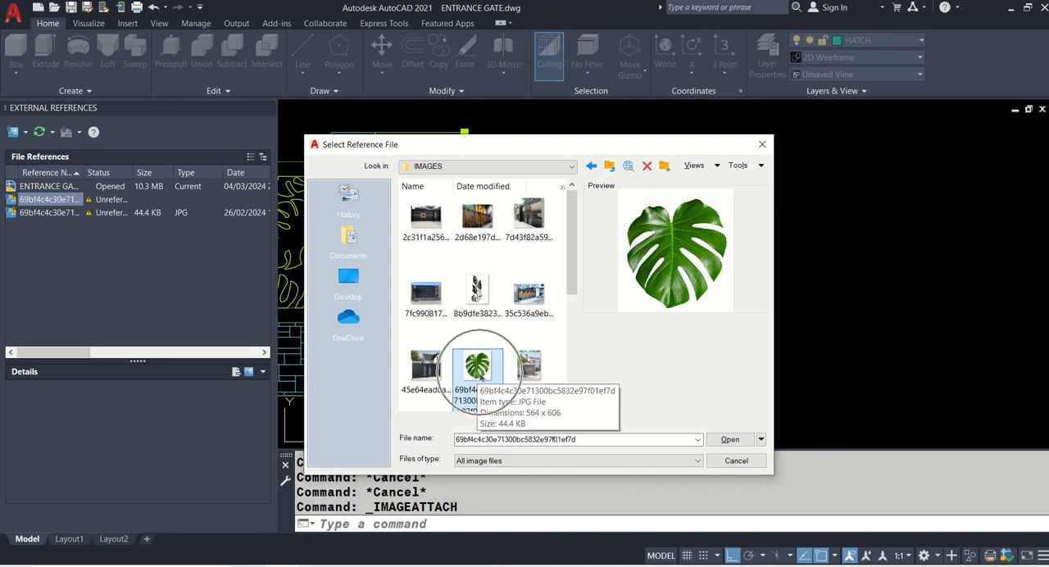
{"action": "key", "text": "ctrl"}
{"action": "left_click", "coordinate": [729, 440]}
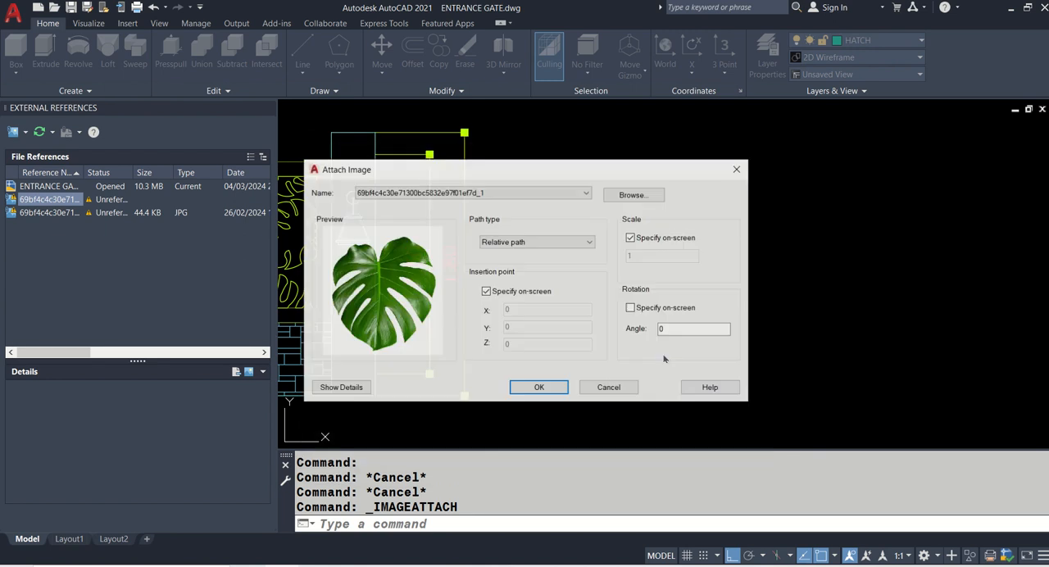
{"action": "left_click", "coordinate": [539, 388]}
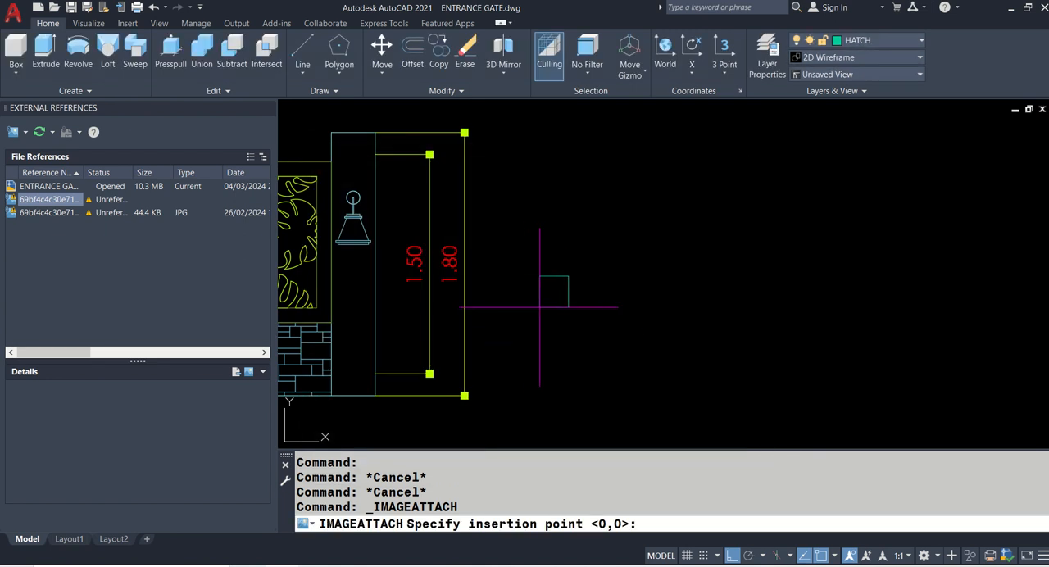
{"action": "left_click", "coordinate": [521, 323]}
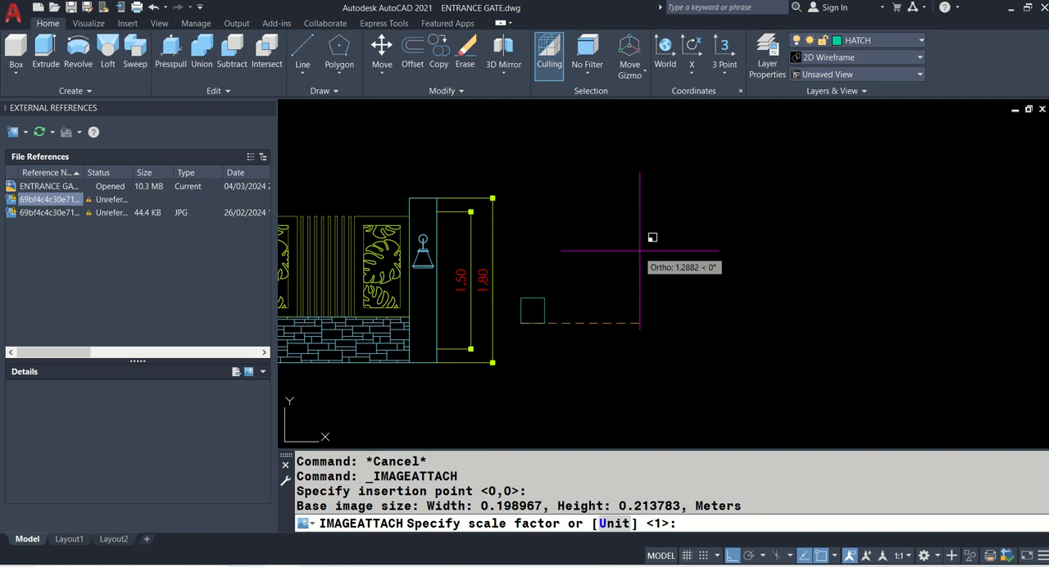
{"action": "key", "text": "Return"}
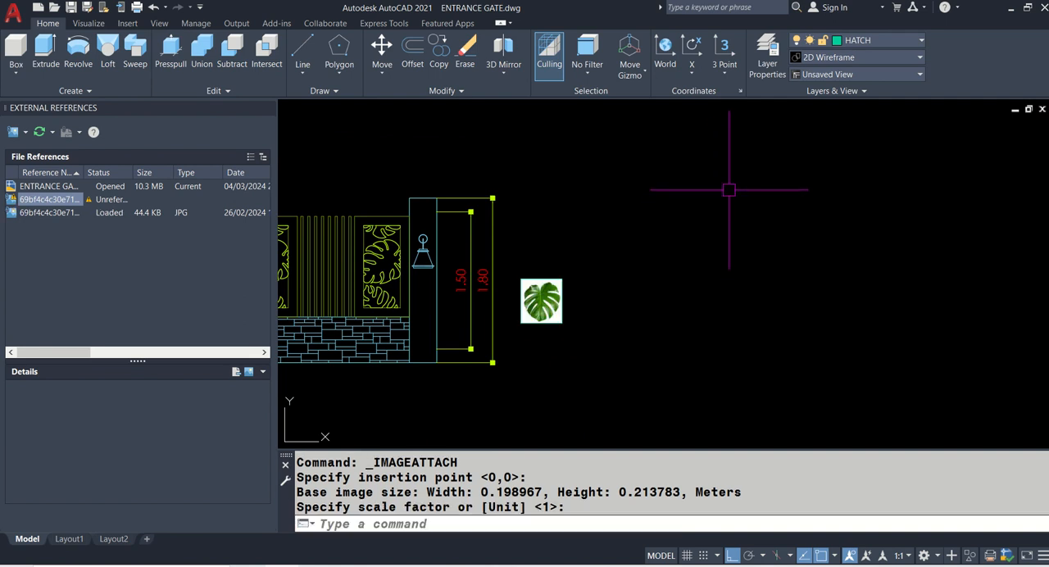
- Make AR-01 the current layer and set the attached leaf image's fade to 41
{"action": "scroll", "coordinate": [556, 333], "scroll_direction": "up", "scroll_amount": 6}
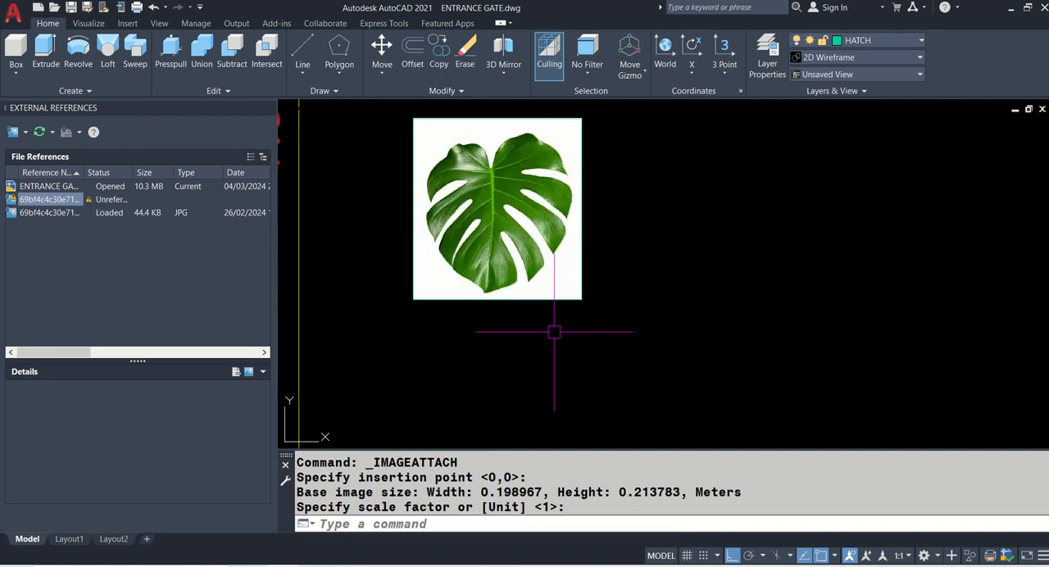
{"action": "scroll", "coordinate": [554, 332], "scroll_direction": "up", "scroll_amount": 2}
{"action": "middle_click_drag", "start_coordinate": [563, 234], "coordinate": [621, 351]}
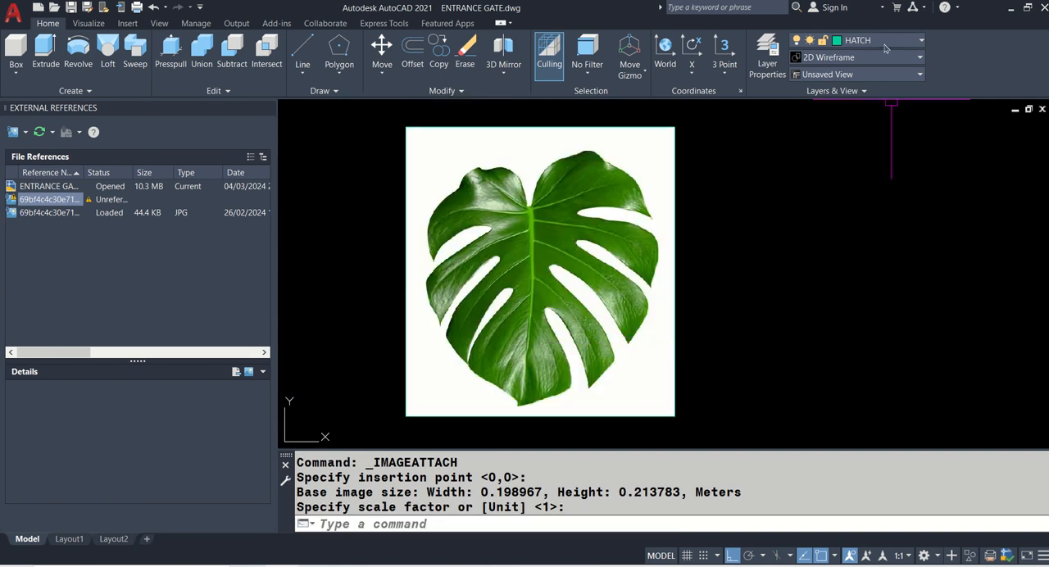
{"action": "left_click", "coordinate": [885, 43]}
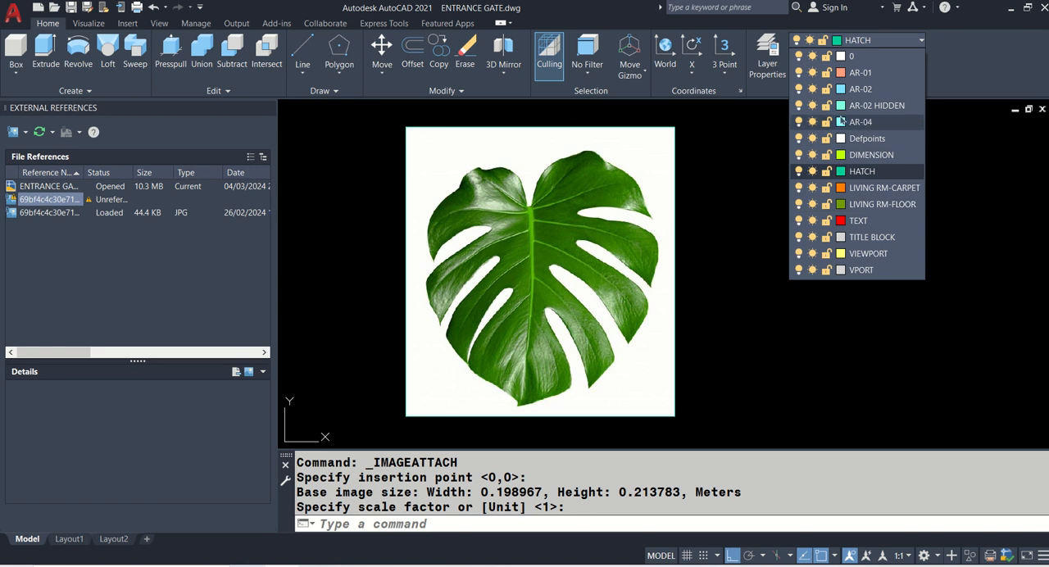
{"action": "left_click", "coordinate": [859, 73]}
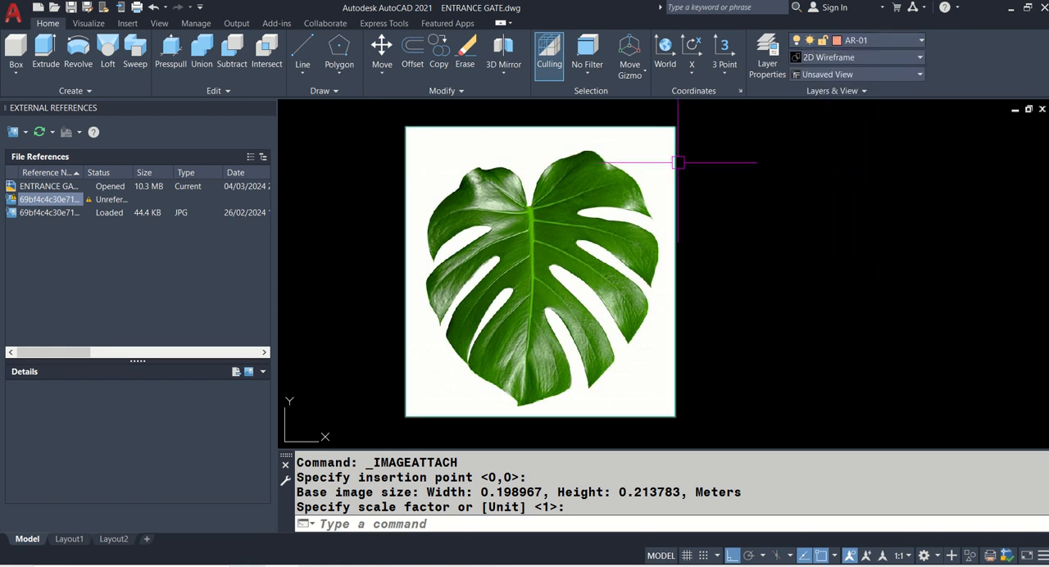
{"action": "key", "text": "Return"}
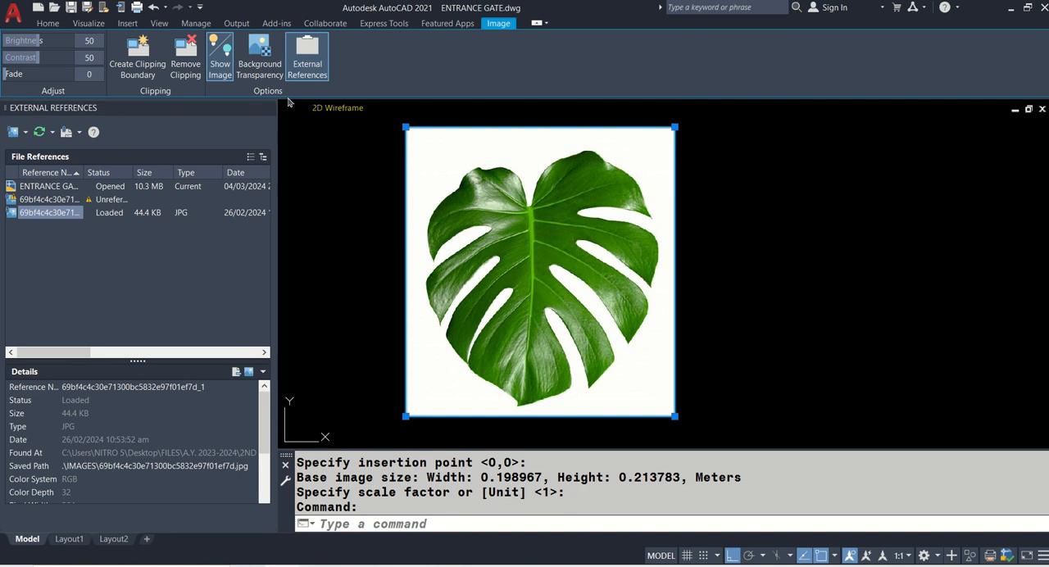
{"action": "left_click_drag", "start_coordinate": [10, 74], "coordinate": [46, 80]}
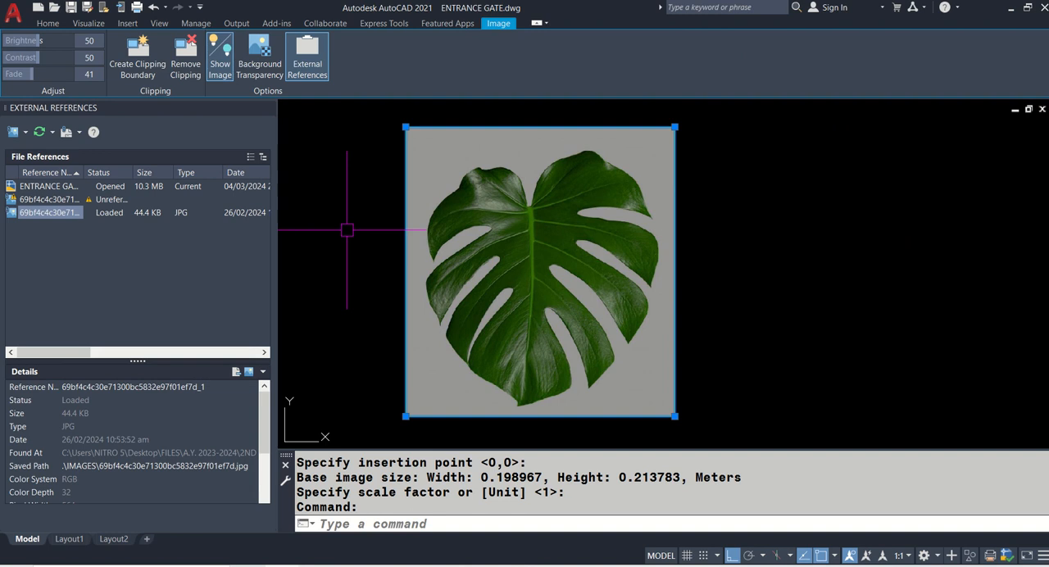
{"action": "key", "text": "Escape"}
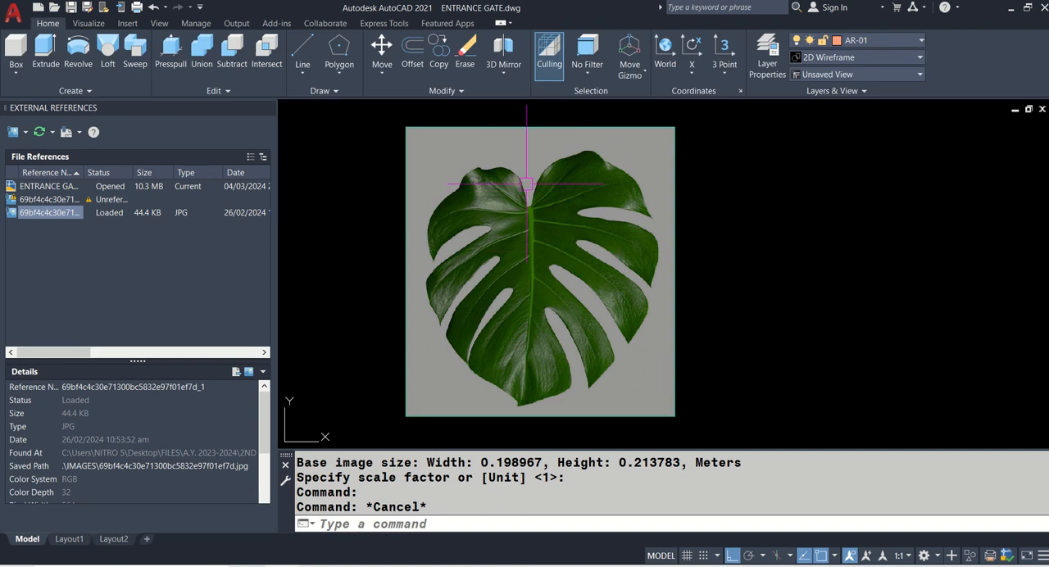
- Turn Ortho off and trace the leaf's upper left lobe with a three-point arc from the stem notch to the dip in its top edge
{"action": "left_click", "coordinate": [733, 557]}
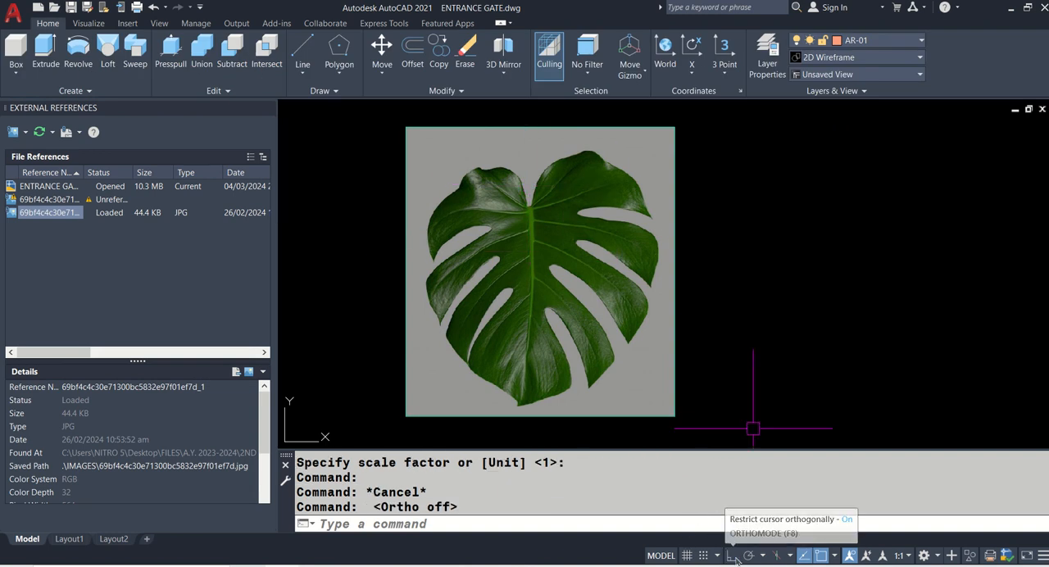
{"action": "scroll", "coordinate": [503, 167], "scroll_direction": "up", "scroll_amount": 2}
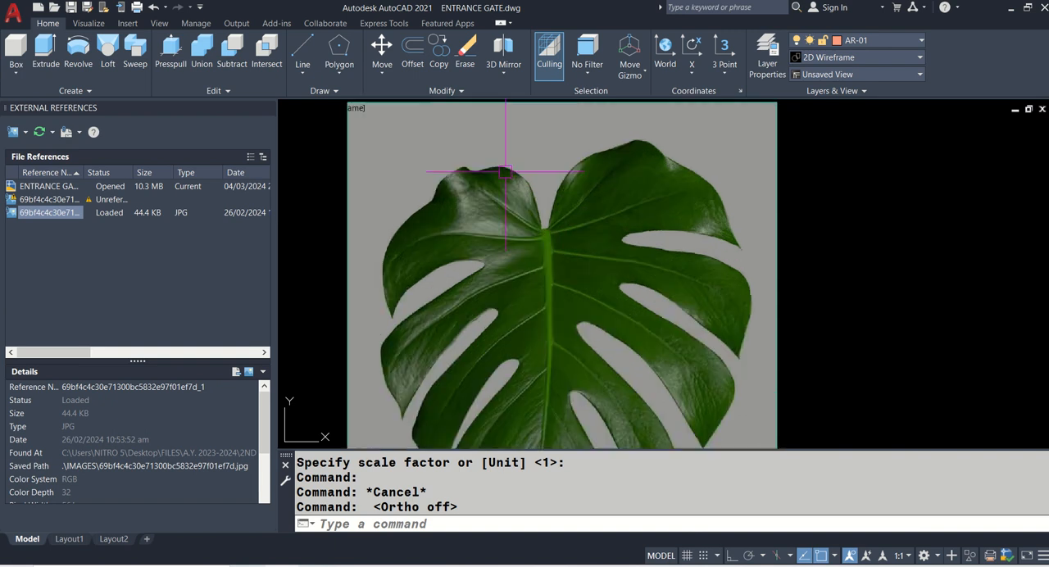
{"action": "key", "text": "Return"}
{"action": "scroll", "coordinate": [545, 192], "scroll_direction": "up", "scroll_amount": 2}
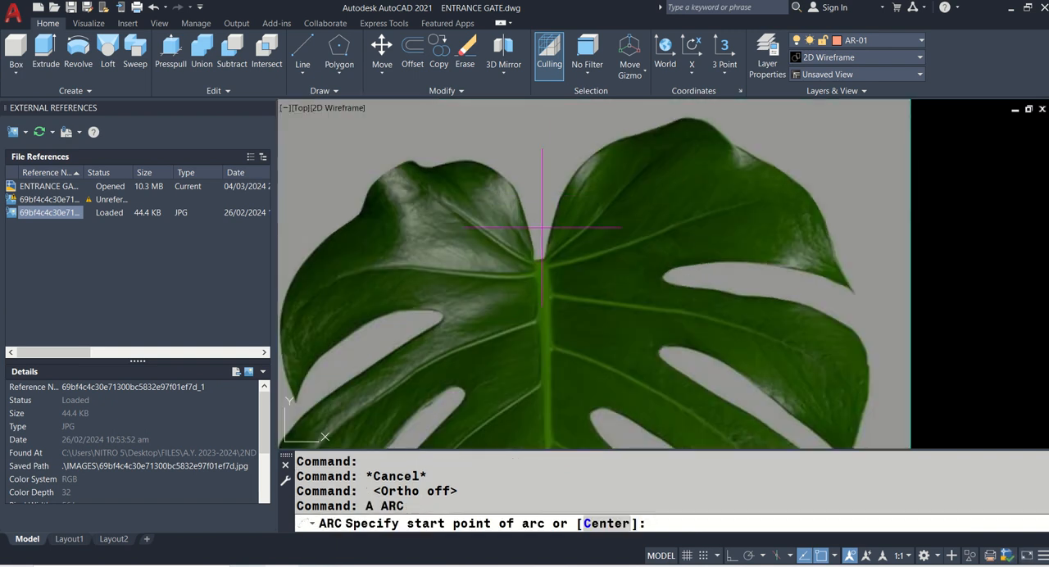
{"action": "middle_click_drag", "start_coordinate": [534, 255], "coordinate": [599, 255]}
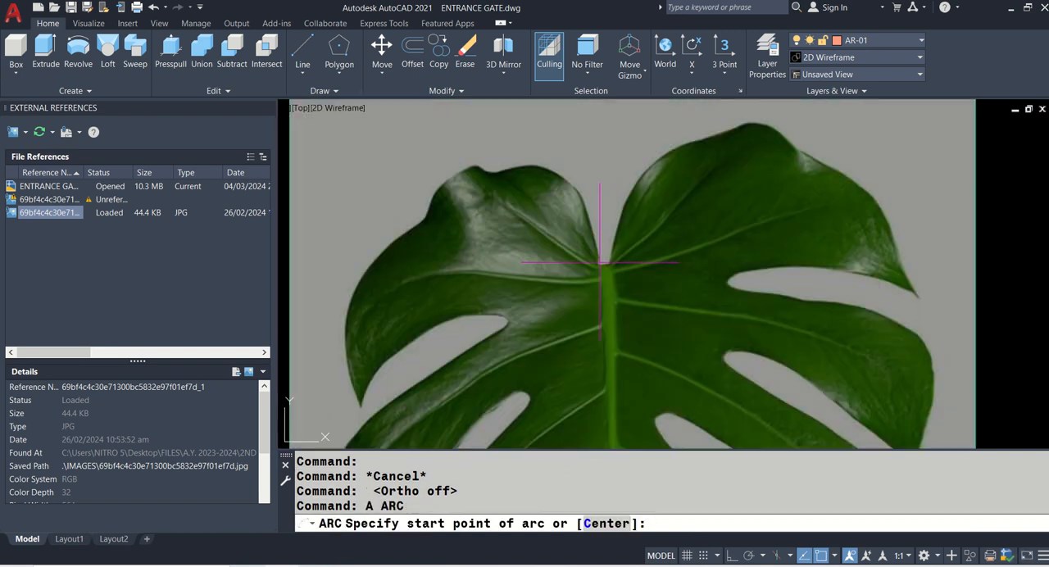
{"action": "left_click", "coordinate": [596, 255]}
{"action": "left_click", "coordinate": [573, 187]}
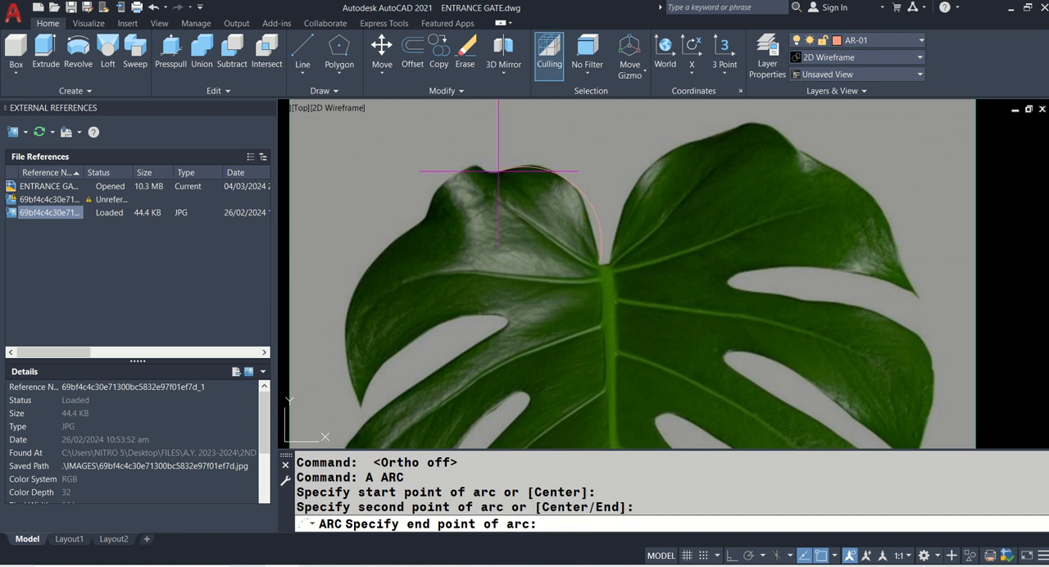
{"action": "left_click", "coordinate": [487, 205]}
- Trace the small bump beside the upper left lobe with a three-point arc from the dip to the shoulder below it
{"action": "key", "text": "Return"}
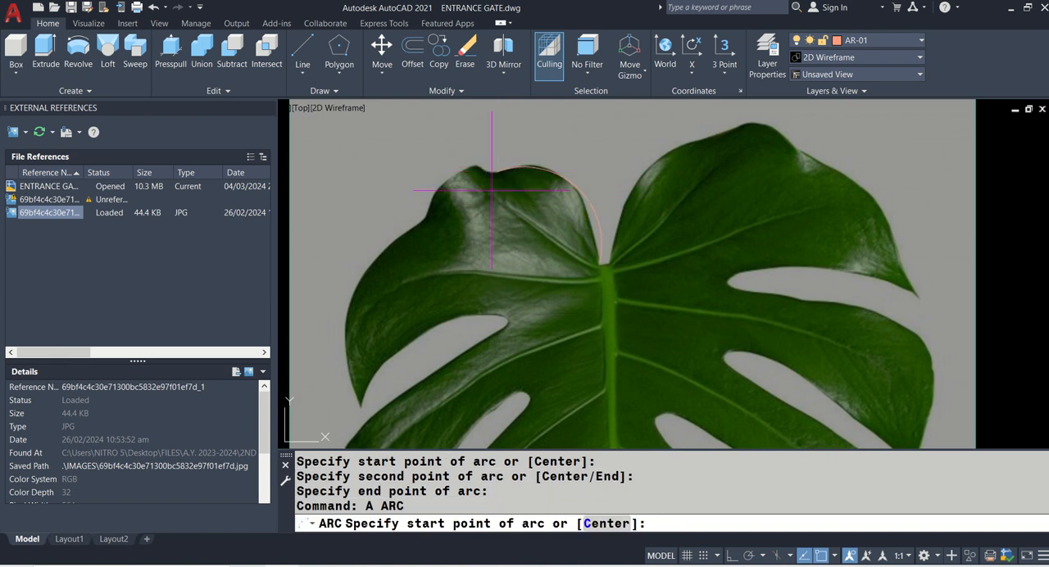
{"action": "left_click", "coordinate": [498, 172]}
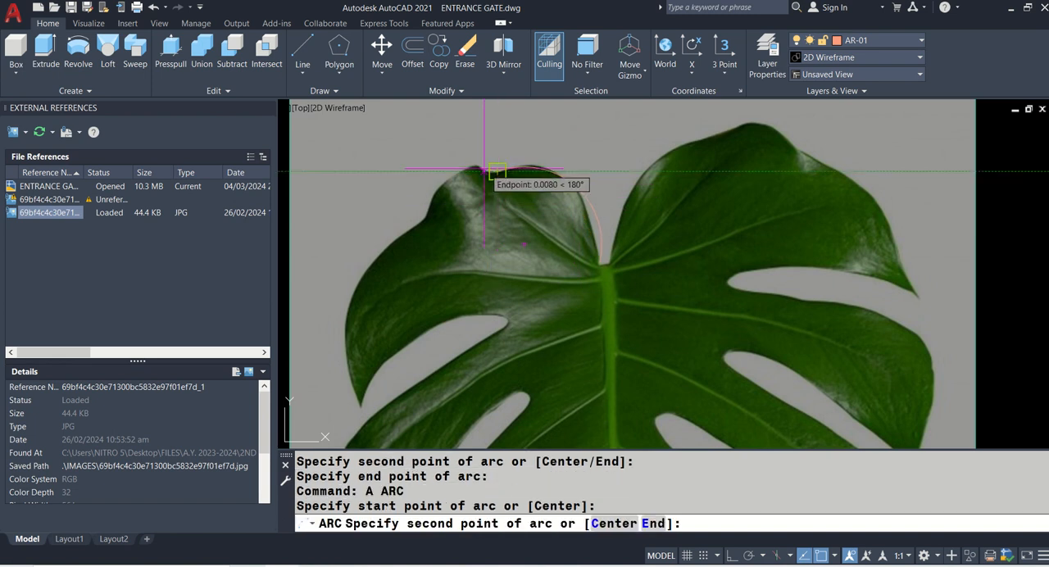
{"action": "scroll", "coordinate": [480, 174], "scroll_direction": "up", "scroll_amount": 4}
{"action": "left_click", "coordinate": [478, 168]}
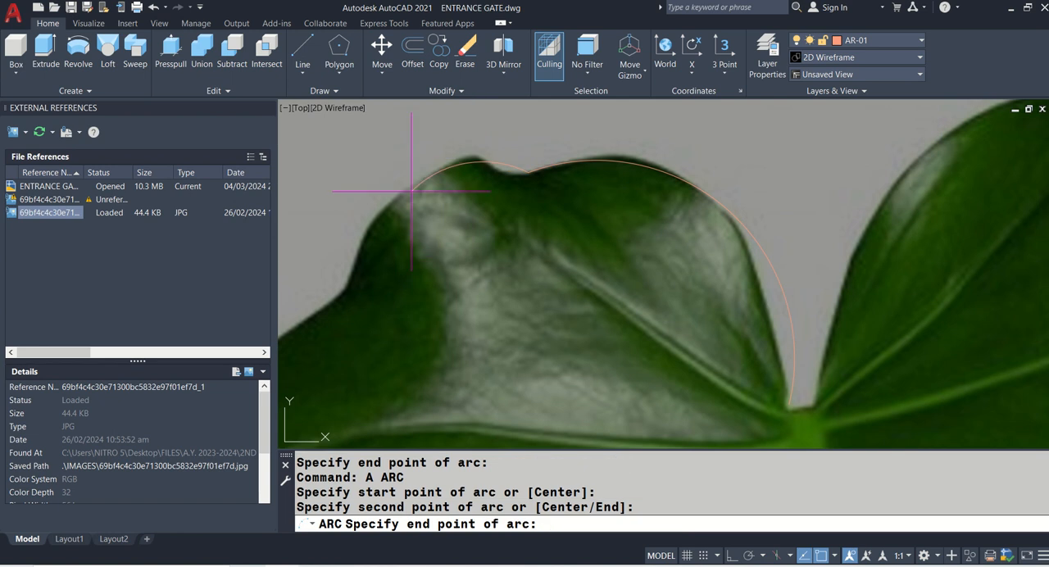
{"action": "left_click", "coordinate": [365, 262]}
- Trace the leaf's outer left edge with a three-point arc from the shoulder to the tip of the uppermost left lobe
{"action": "scroll", "coordinate": [541, 229], "scroll_direction": "down", "scroll_amount": 4}
{"action": "middle_click_drag", "start_coordinate": [488, 275], "coordinate": [498, 232]}
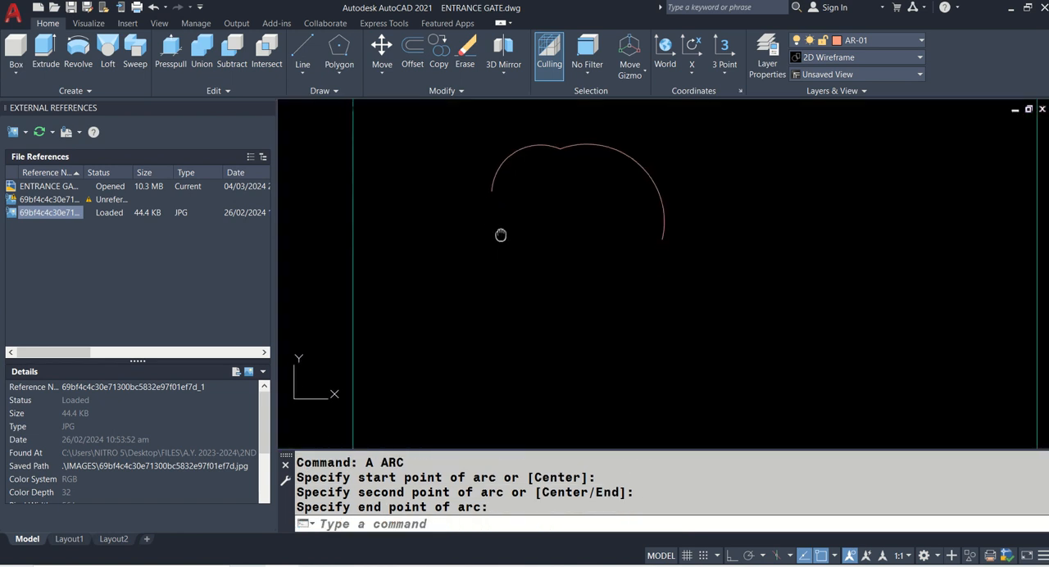
{"action": "type", "text": "A"}
{"action": "key", "text": "Return"}
{"action": "left_click", "coordinate": [481, 198]}
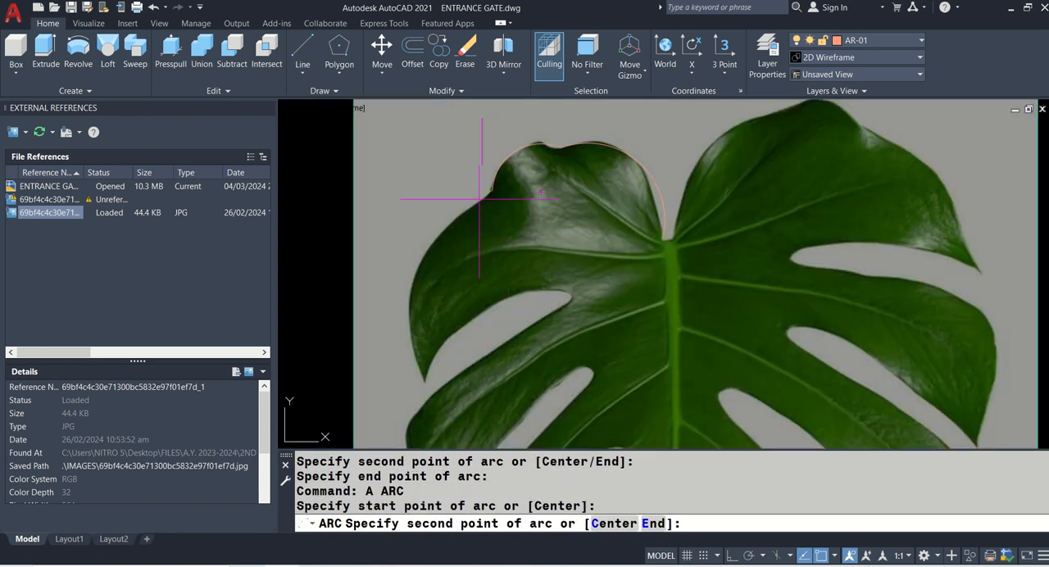
{"action": "left_click", "coordinate": [439, 225]}
{"action": "left_click", "coordinate": [420, 382]}
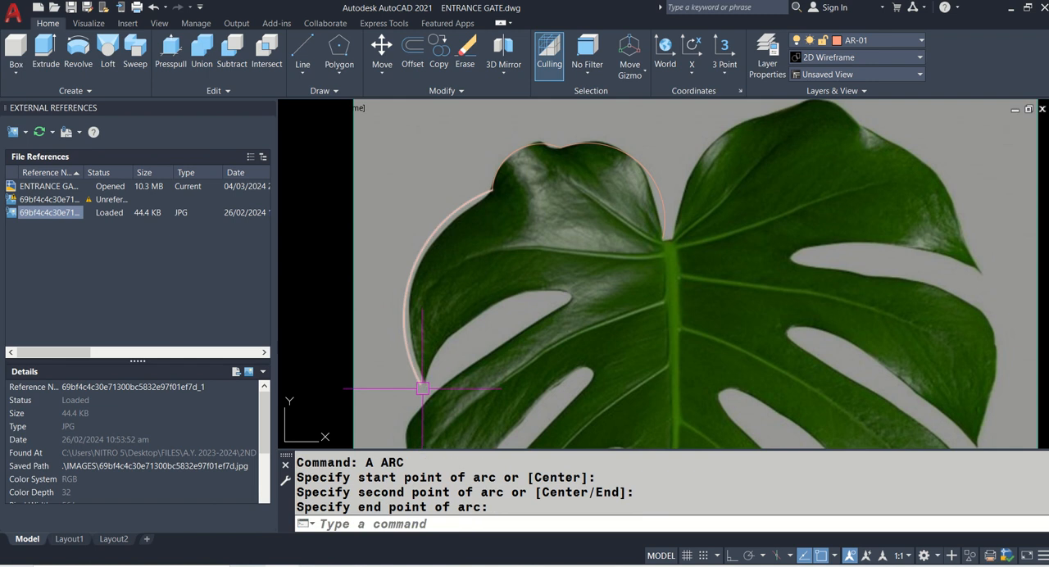
- Trace the upper edge of the first left slit with a three-point arc from the lobe tip to the slit's inner end
{"action": "type", "text": "A"}
{"action": "key", "text": "Return"}
{"action": "left_click", "coordinate": [421, 383]}
{"action": "left_click", "coordinate": [473, 309]}
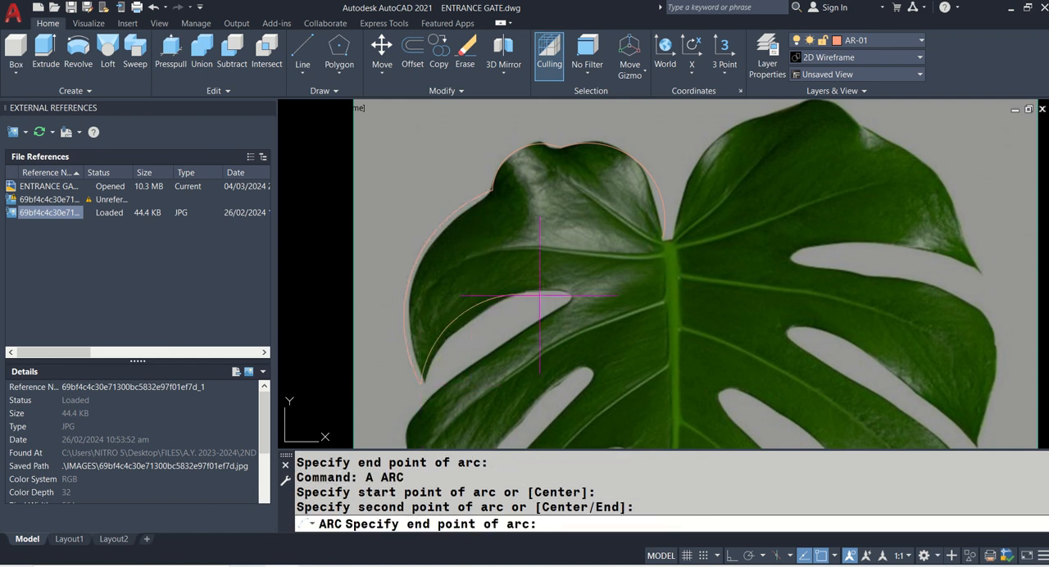
{"action": "left_click", "coordinate": [571, 299]}
- Trace the lower edge of the first left slit with an arc from its inner end to the second lobe's outer corner
{"action": "middle_click_drag", "start_coordinate": [572, 299], "coordinate": [554, 227]}
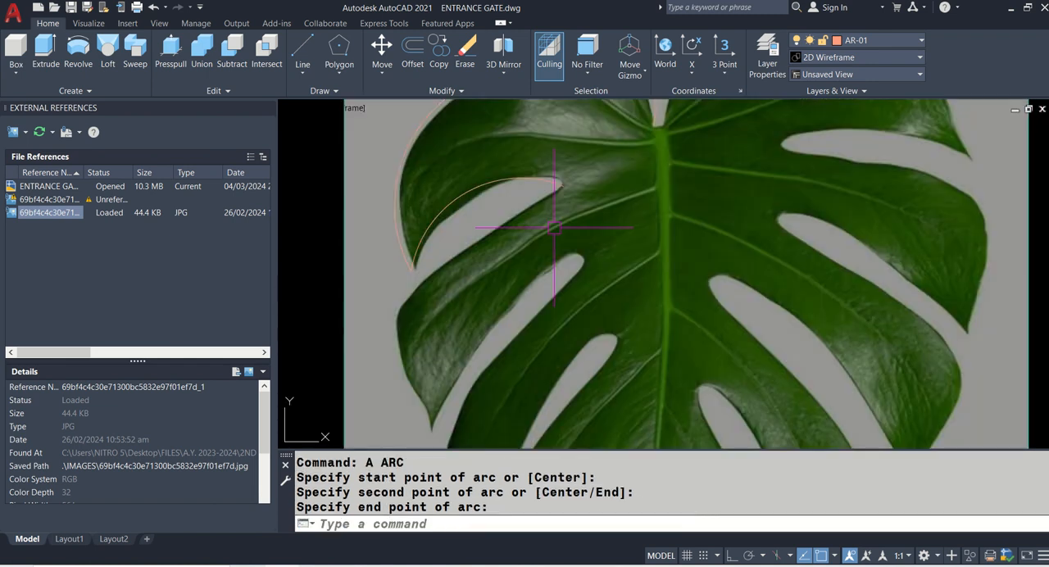
{"action": "key", "text": "Return"}
{"action": "left_click", "coordinate": [561, 187]}
{"action": "left_click", "coordinate": [474, 246]}
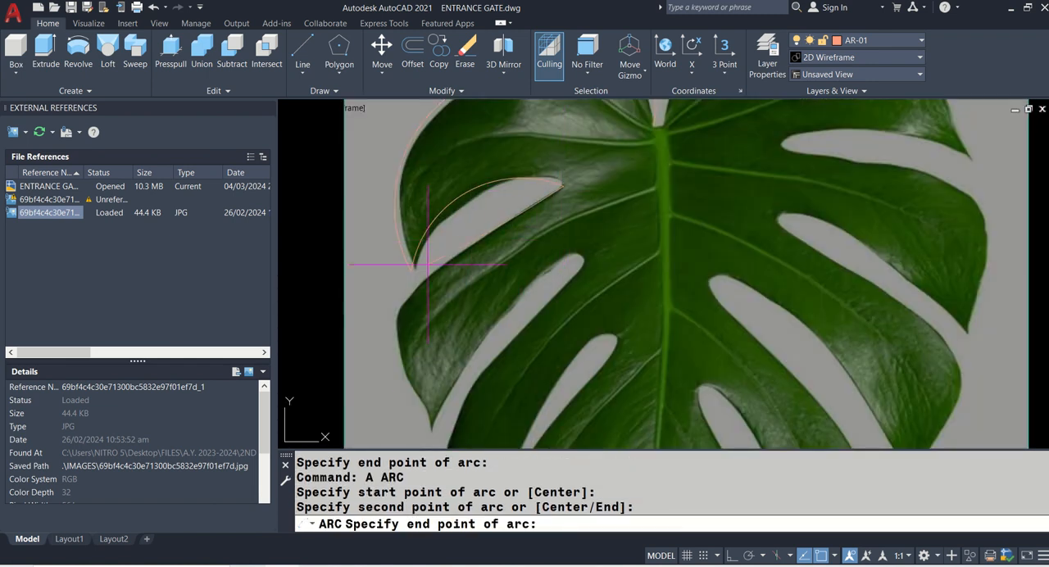
{"action": "left_click", "coordinate": [398, 319]}
- Trace the second left lobe's outer edge with a three-point arc from its outer corner down to its tip
{"action": "middle_click_drag", "start_coordinate": [420, 342], "coordinate": [407, 250]}
{"action": "key", "text": "Return"}
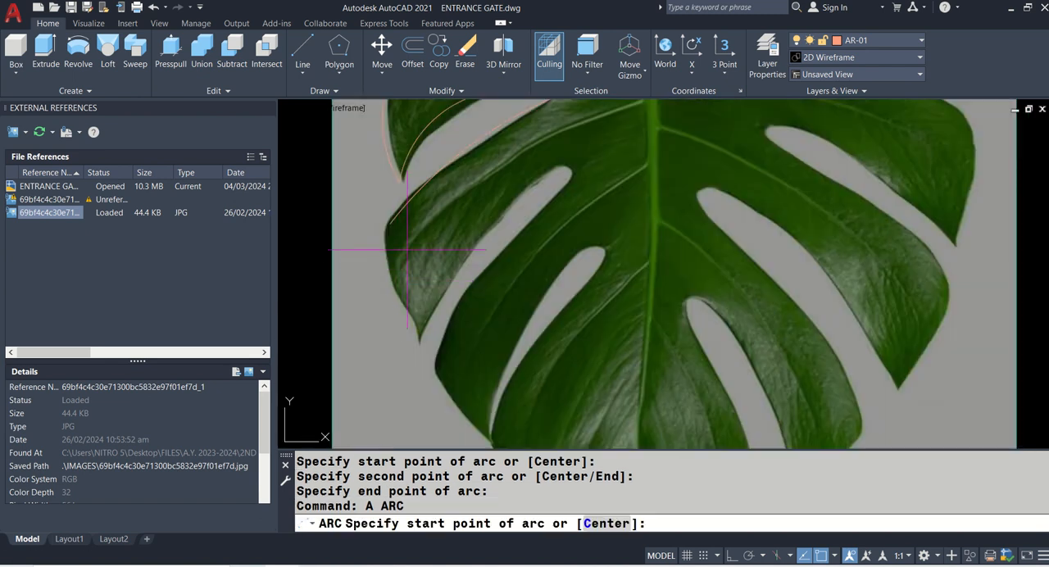
{"action": "left_click", "coordinate": [390, 223]}
{"action": "left_click", "coordinate": [393, 283]}
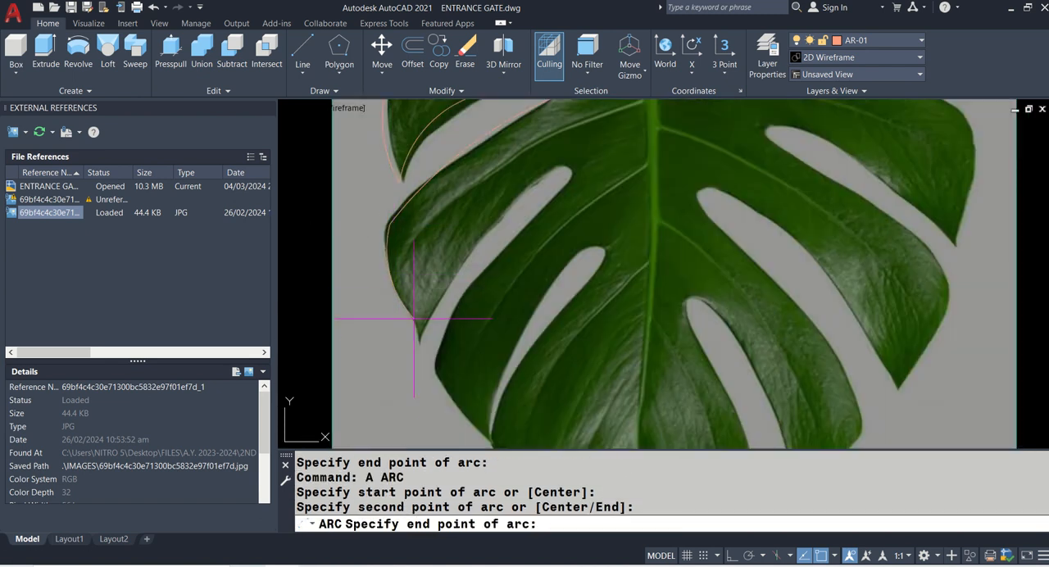
{"action": "left_click", "coordinate": [418, 342]}
- Trace the upper edge of the second left slit with an arc from the second lobe's tip to the slit's inner end
{"action": "type", "text": "a"}
{"action": "key", "text": "Return"}
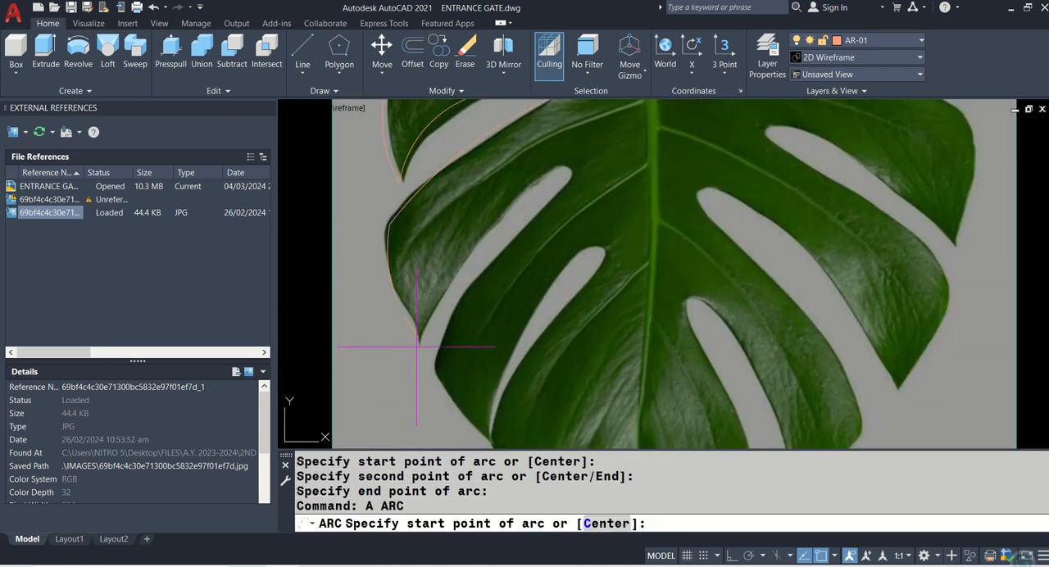
{"action": "left_click", "coordinate": [417, 343]}
{"action": "left_click", "coordinate": [443, 269]}
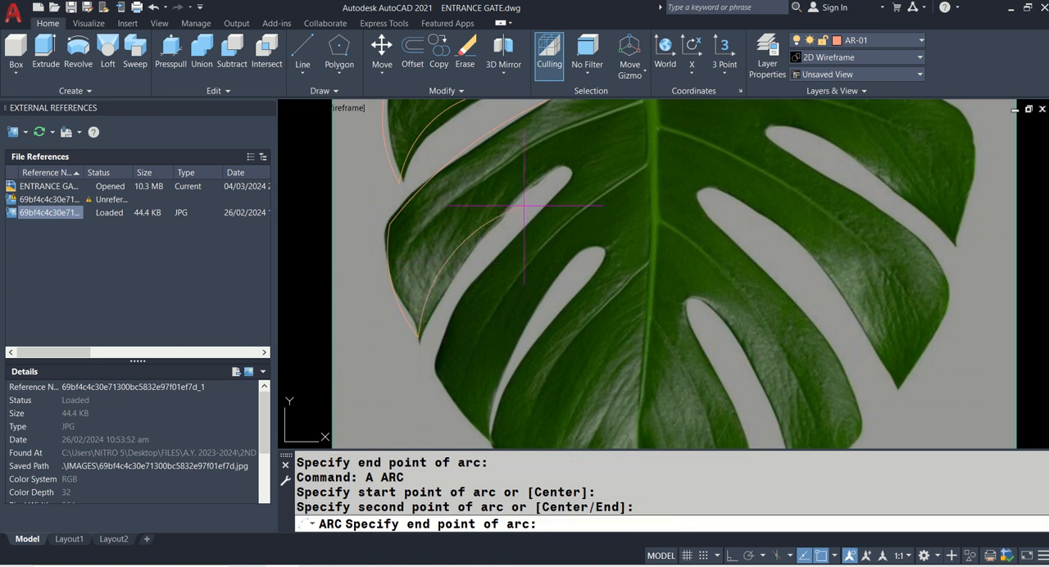
{"action": "left_click", "coordinate": [563, 171]}
- Trace the lower edge of the second left slit with an arc from its inner end to the third lobe's outer corner
{"action": "type", "text": "a"}
{"action": "key", "text": "Return"}
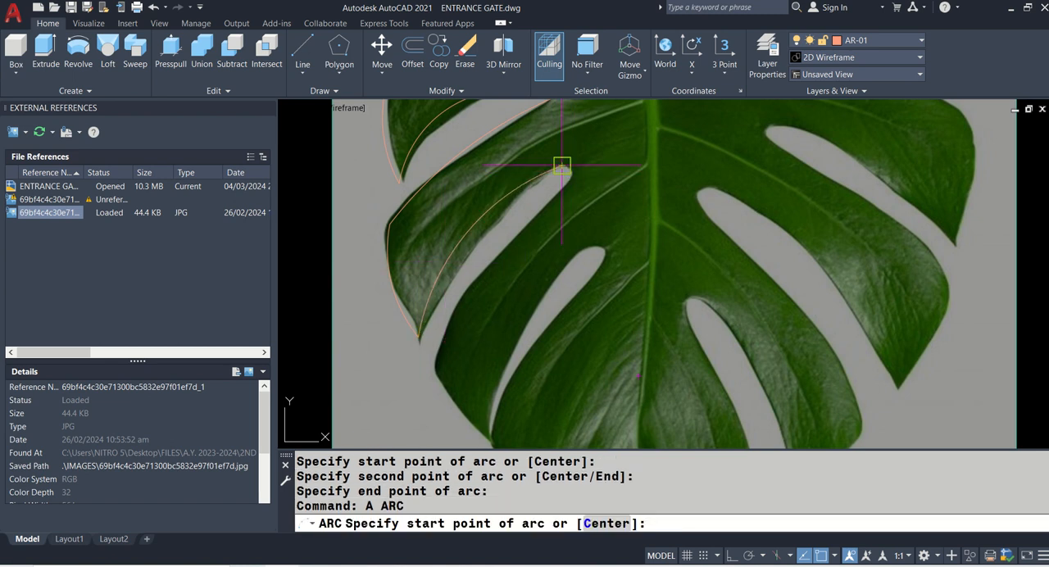
{"action": "left_click", "coordinate": [566, 167]}
{"action": "left_click", "coordinate": [515, 218]}
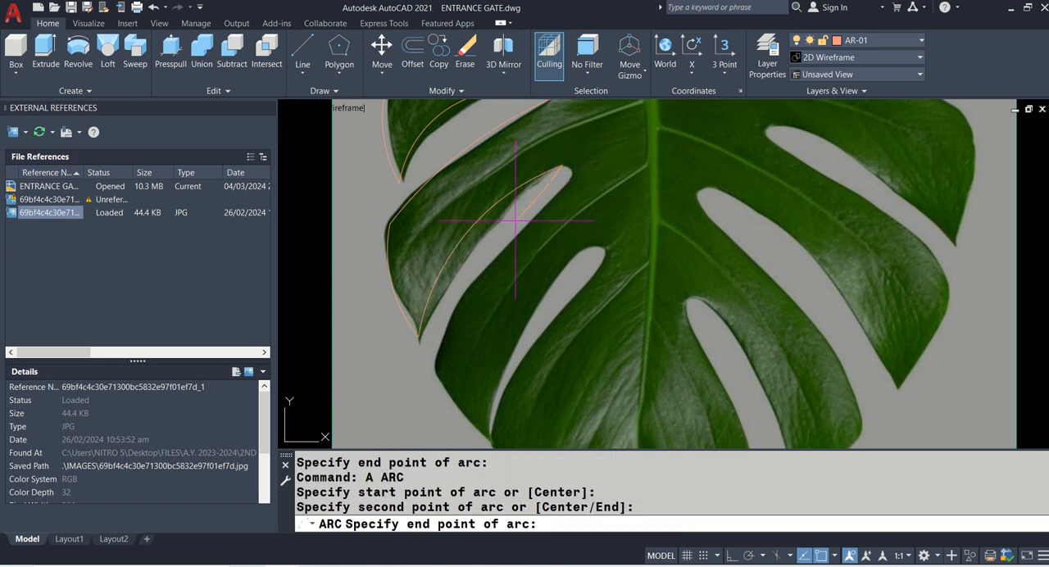
{"action": "middle_click_drag", "start_coordinate": [482, 299], "coordinate": [494, 213]}
{"action": "left_click", "coordinate": [444, 287]}
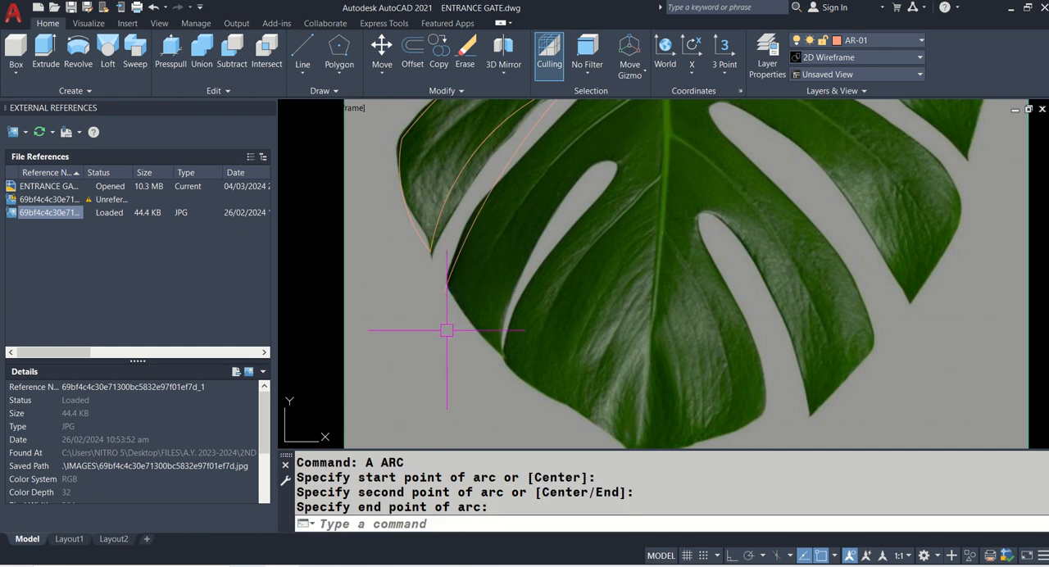
- Trace the third left lobe's outer edge with a three-point arc from its outer corner down to its tip
{"action": "type", "text": "a"}
{"action": "key", "text": "Return"}
{"action": "left_click", "coordinate": [443, 287]}
{"action": "left_click", "coordinate": [477, 328]}
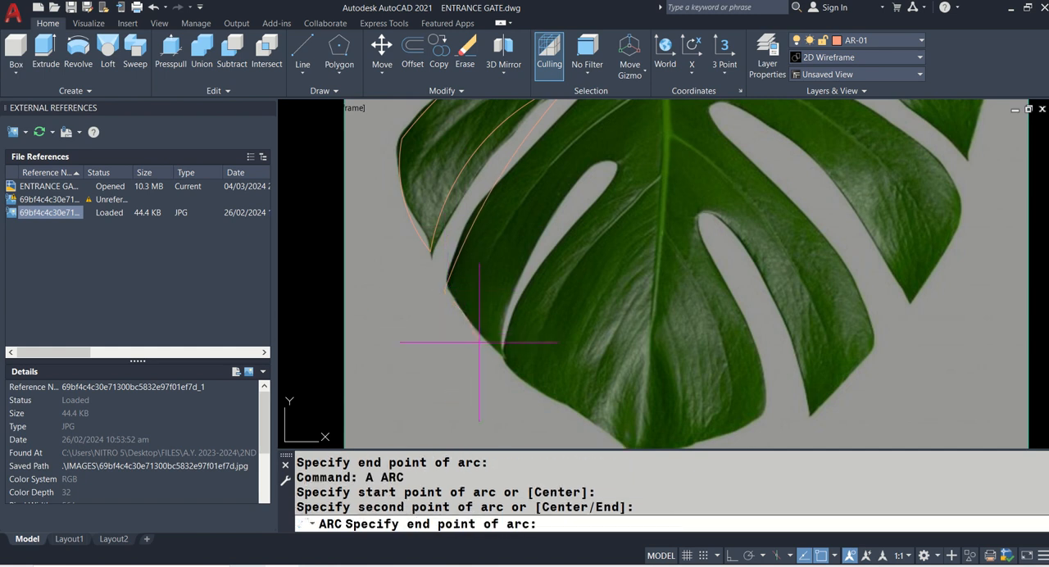
{"action": "left_click", "coordinate": [504, 364]}
- Trace the upper edge of the third left slit with an arc from the third lobe's tip to the slit's inner end
{"action": "type", "text": "a"}
{"action": "key", "text": "Return"}
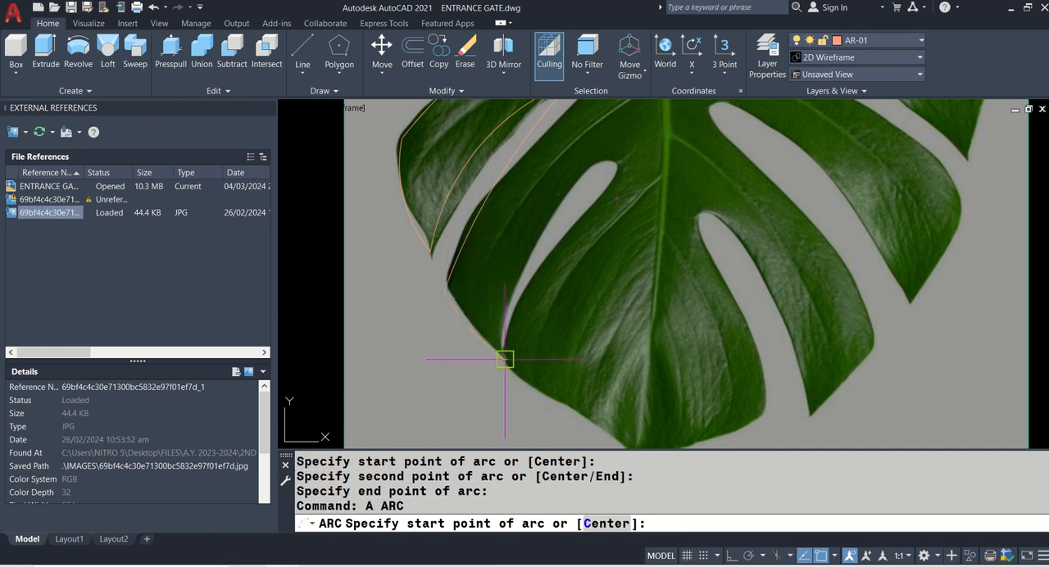
{"action": "left_click", "coordinate": [504, 362]}
{"action": "left_click", "coordinate": [532, 266]}
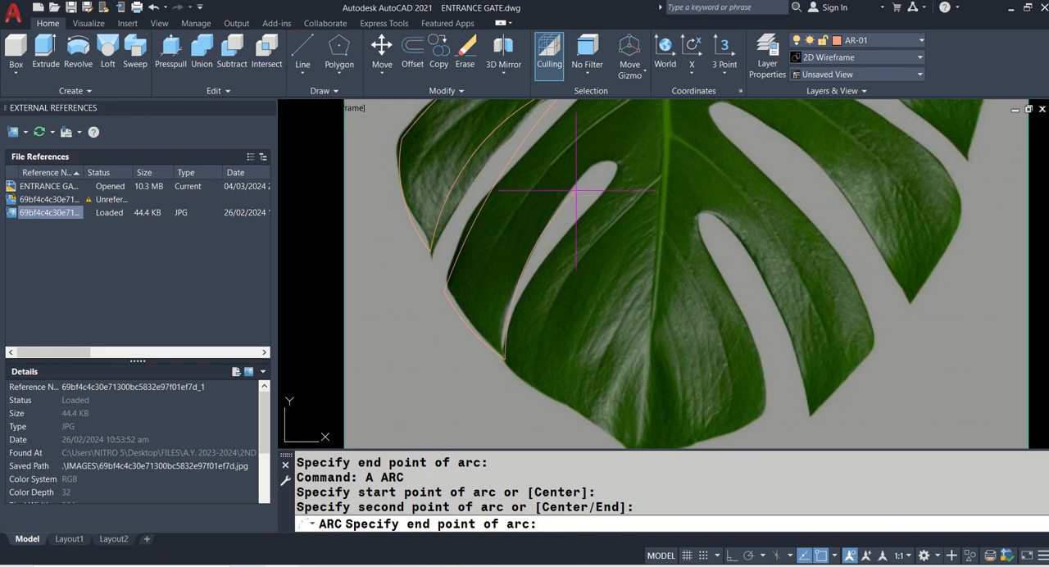
{"action": "left_click", "coordinate": [615, 174]}
- Draw an arc from the third left slit's inner end along its lower edge and down to the bottom lobe's left edge
{"action": "type", "text": "a"}
{"action": "key", "text": "Return"}
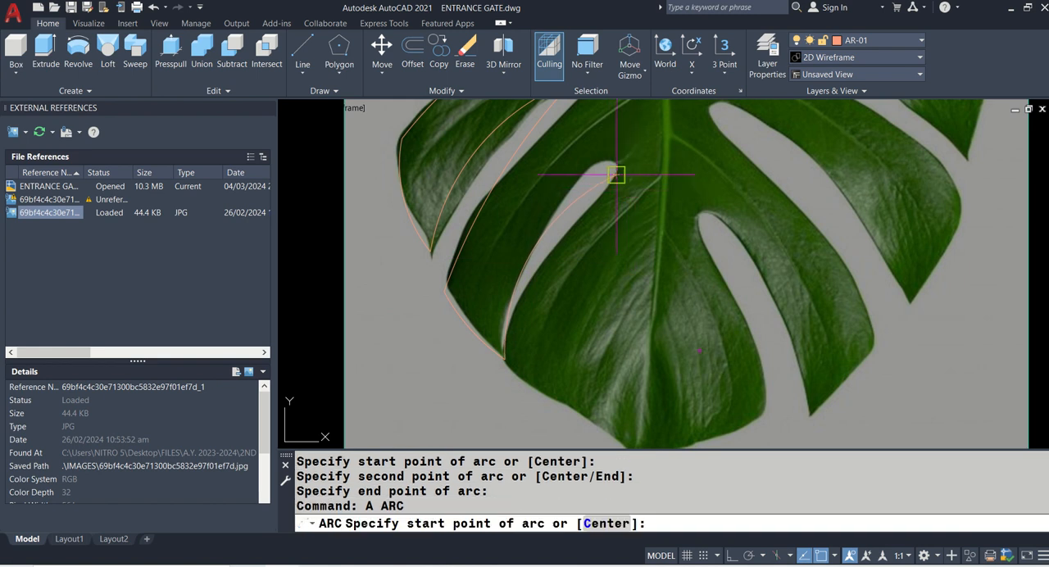
{"action": "left_click", "coordinate": [616, 174]}
{"action": "left_click", "coordinate": [551, 251]}
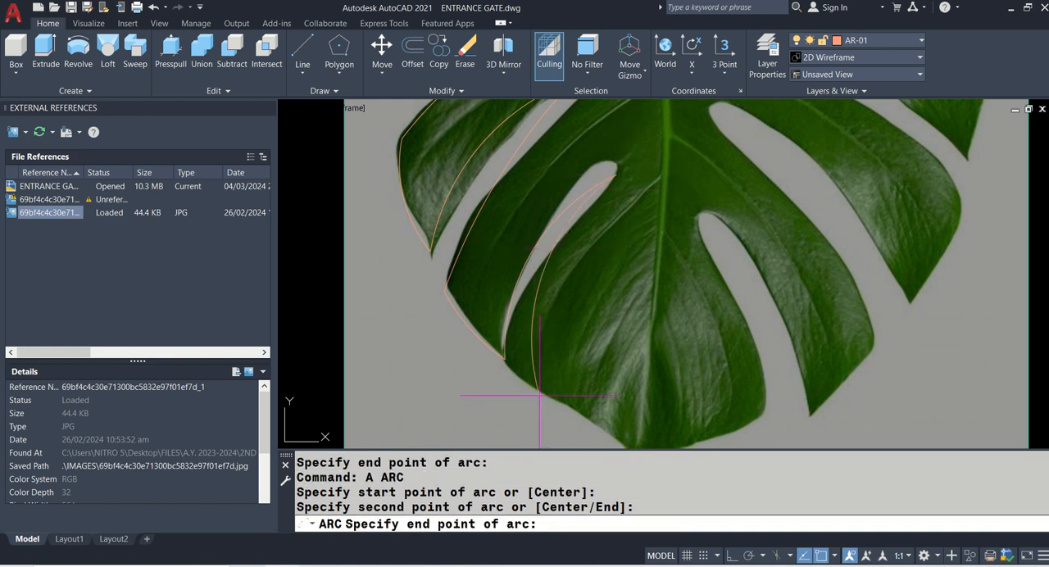
{"action": "left_click", "coordinate": [535, 361]}
- Trace the bottom lobe's lower left edge with a three-point arc ending just below the leaf's pointed bottom tip
{"action": "scroll", "coordinate": [548, 314], "scroll_direction": "down", "scroll_amount": 2}
{"action": "scroll", "coordinate": [542, 313], "scroll_direction": "up", "scroll_amount": 5}
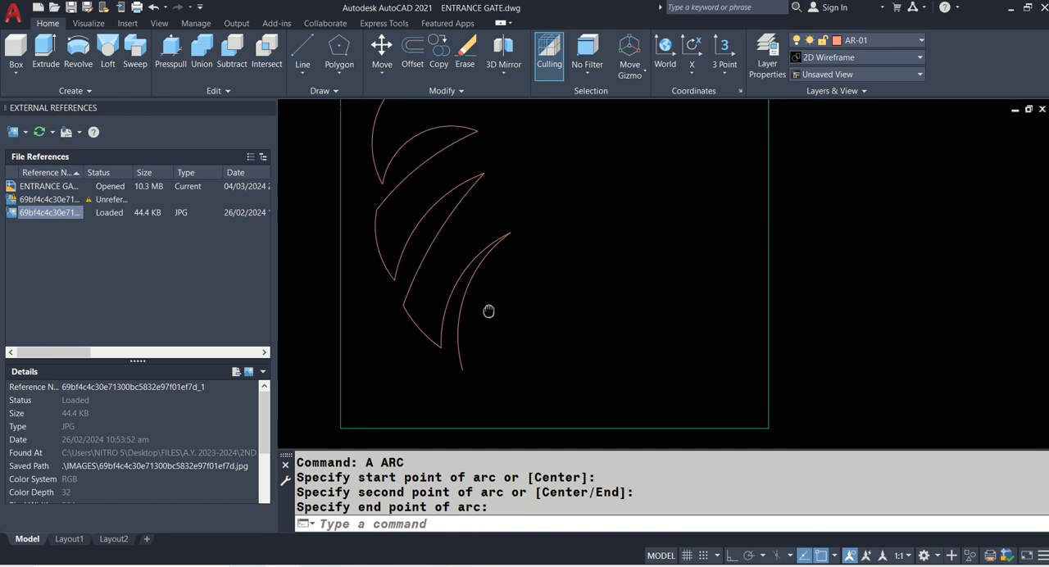
{"action": "type", "text": "a"}
{"action": "key", "text": "Return"}
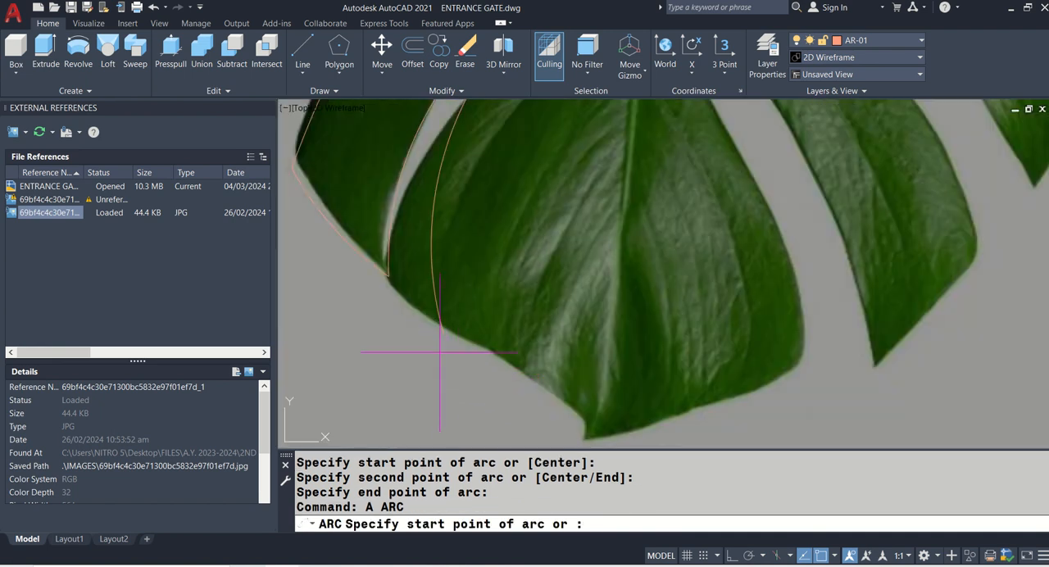
{"action": "left_click", "coordinate": [444, 330]}
{"action": "left_click", "coordinate": [518, 368]}
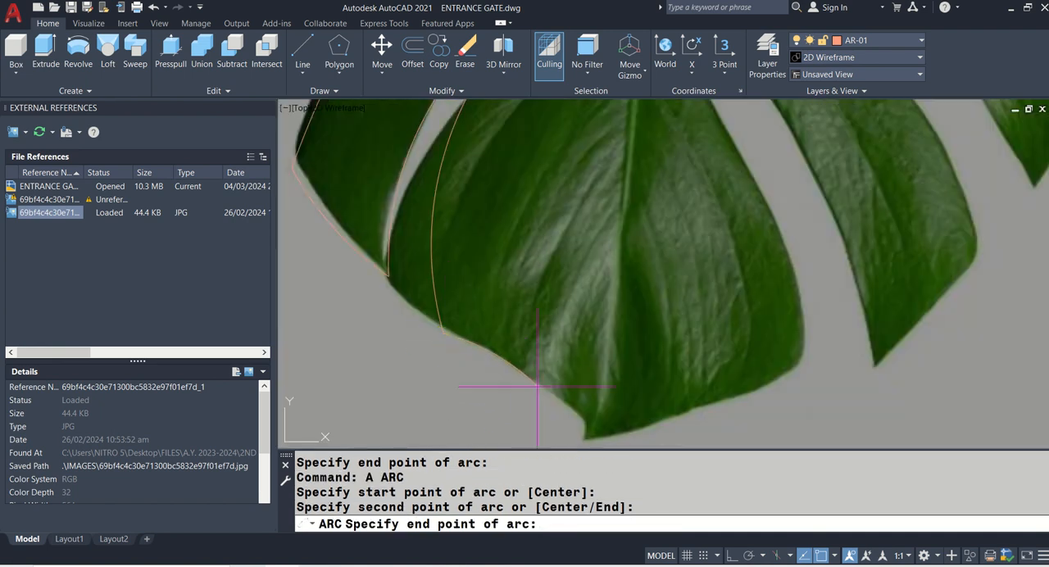
{"action": "middle_click_drag", "start_coordinate": [574, 446], "coordinate": [547, 402]}
{"action": "left_click", "coordinate": [547, 402]}
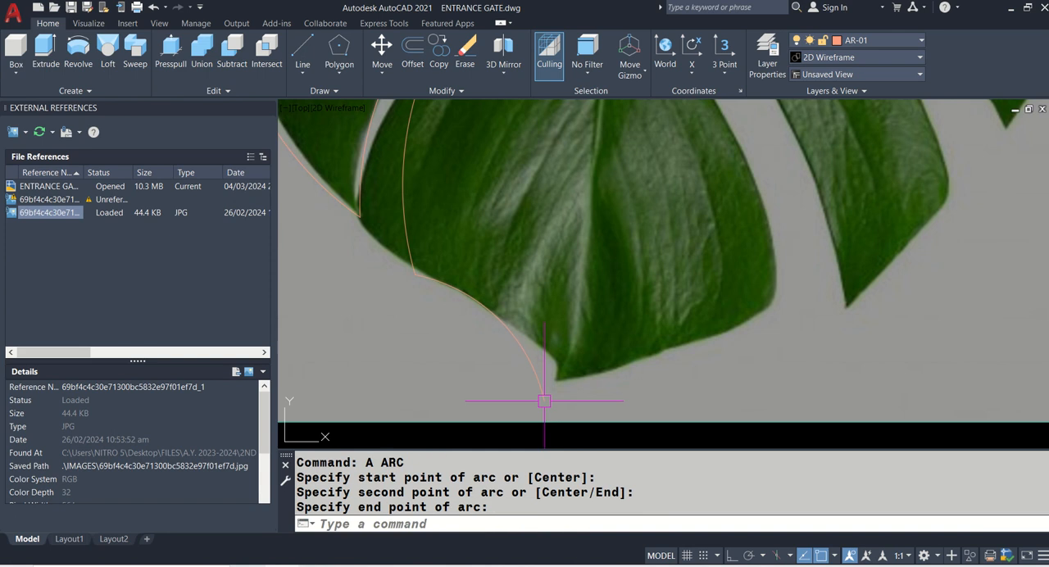
- Draw a three-point arc from the leaf's bottom tip to the bottom lobe's lower right corner
{"action": "type", "text": "a"}
{"action": "key", "text": "Return"}
{"action": "left_click", "coordinate": [545, 401]}
{"action": "left_click", "coordinate": [590, 371]}
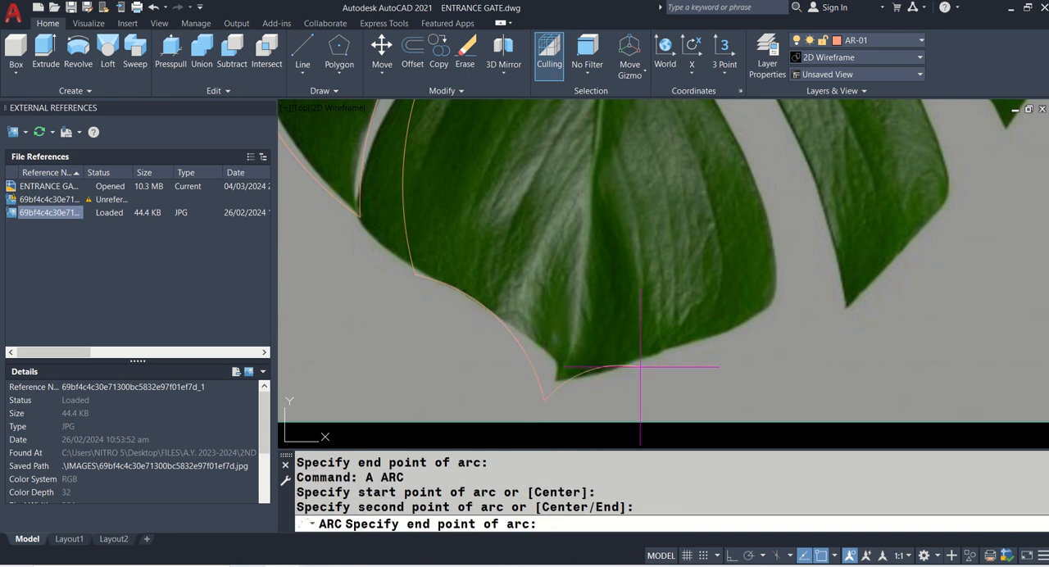
{"action": "left_click", "coordinate": [776, 307]}
- Trace the bottom lobe's right edge with an arc from its lower right corner up to the inner end of the adjoining slit
{"action": "scroll", "coordinate": [738, 287], "scroll_direction": "down", "scroll_amount": 2}
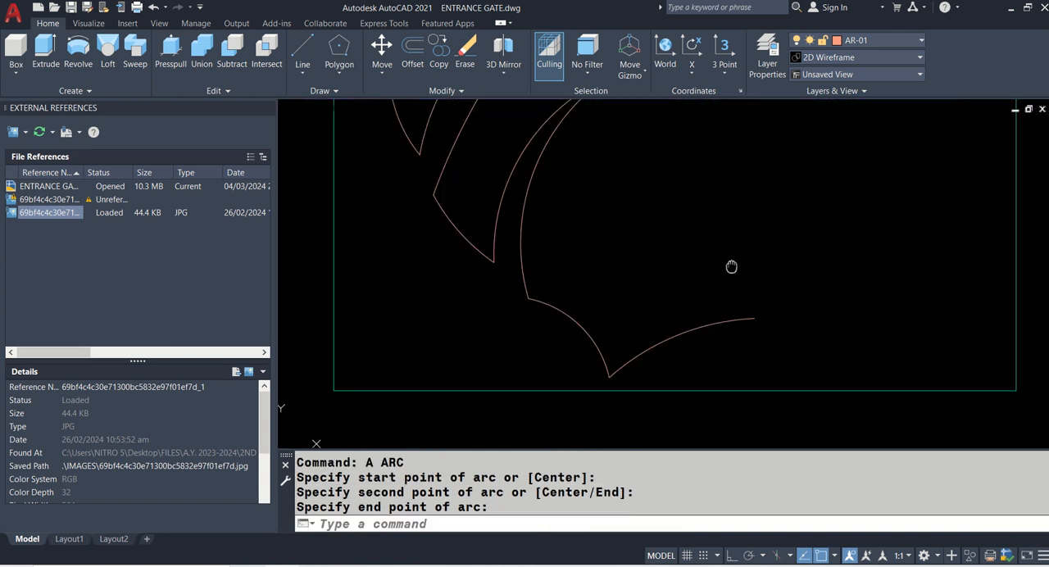
{"action": "type", "text": "a"}
{"action": "key", "text": "Return"}
{"action": "left_click", "coordinate": [665, 371]}
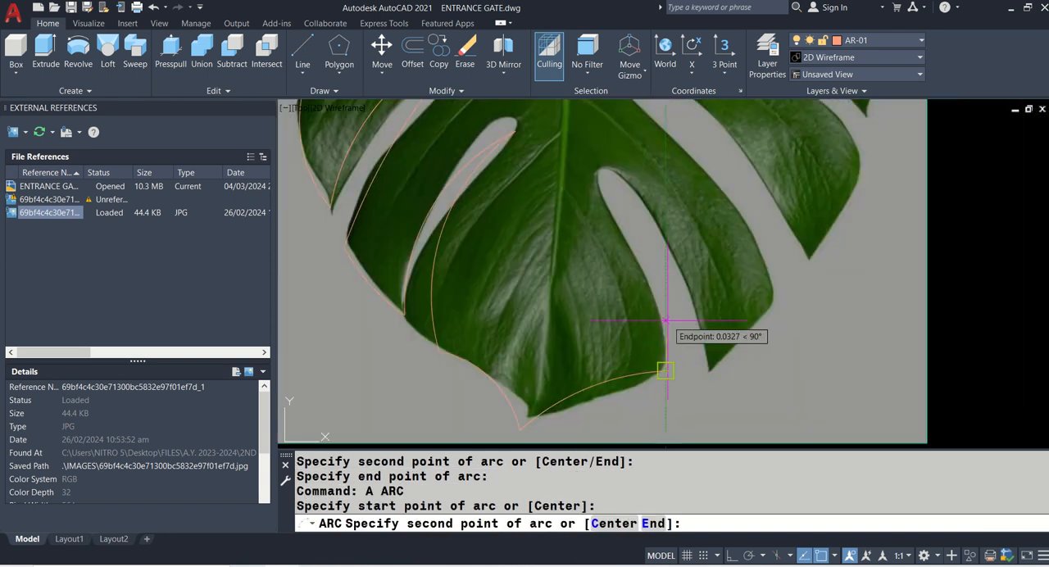
{"action": "left_click", "coordinate": [656, 300]}
{"action": "left_click", "coordinate": [596, 180]}
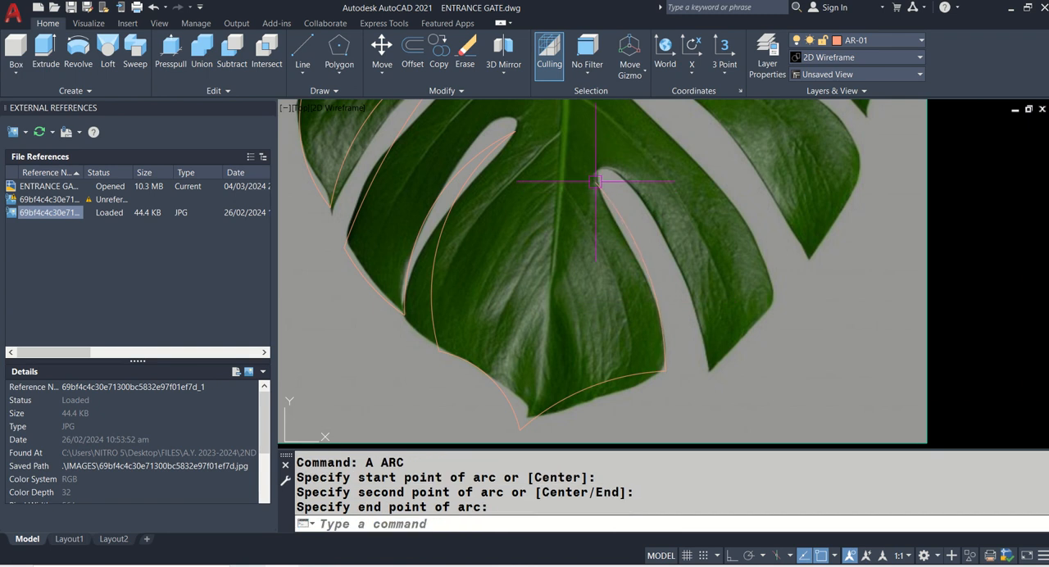
{"action": "type", "text": "a"}
{"action": "key", "text": "Return"}
{"action": "left_click", "coordinate": [597, 175]}
{"action": "left_click", "coordinate": [625, 161]}
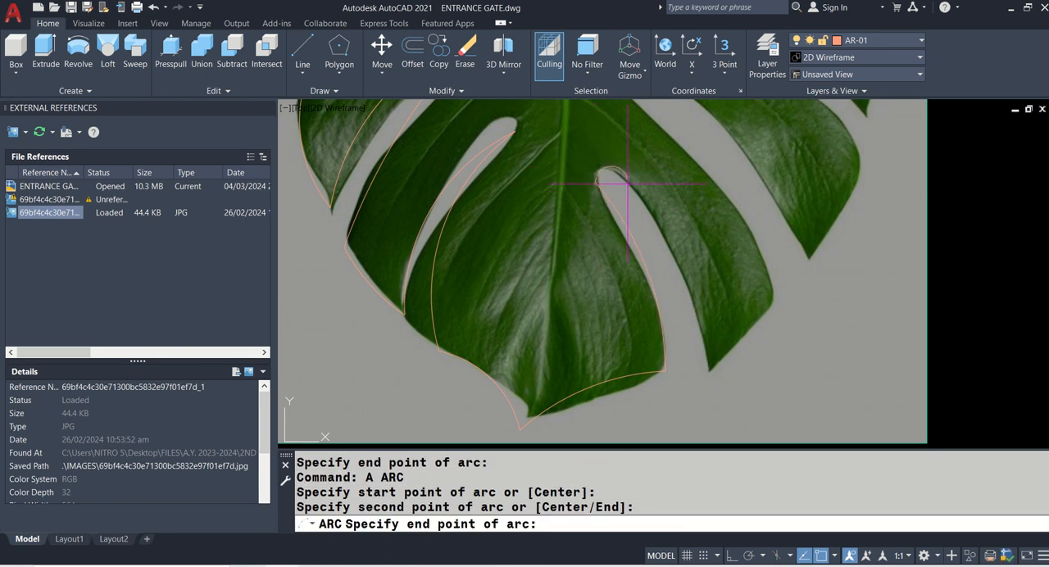
{"action": "key", "text": "Escape"}
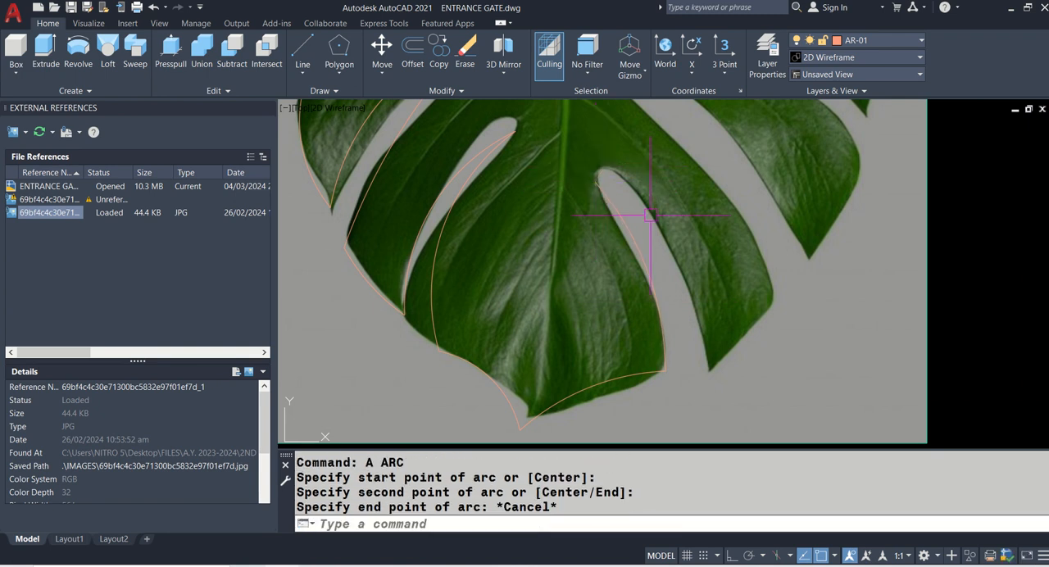
{"action": "type", "text": "a"}
{"action": "key", "text": "Escape"}
{"action": "type", "text": "a"}
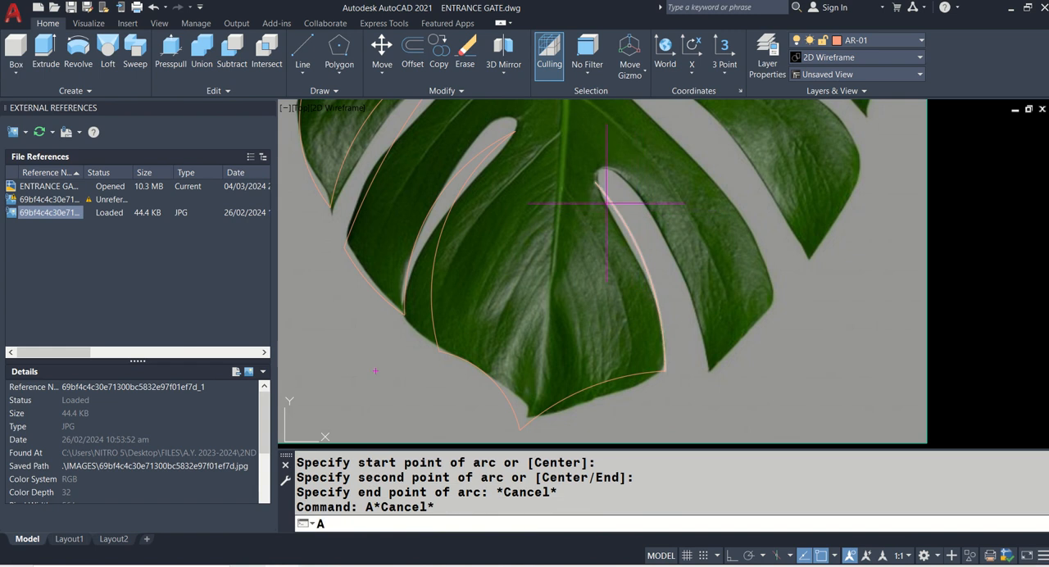
{"action": "key", "text": "Return"}
{"action": "left_click", "coordinate": [599, 175]}
{"action": "left_click", "coordinate": [605, 168]}
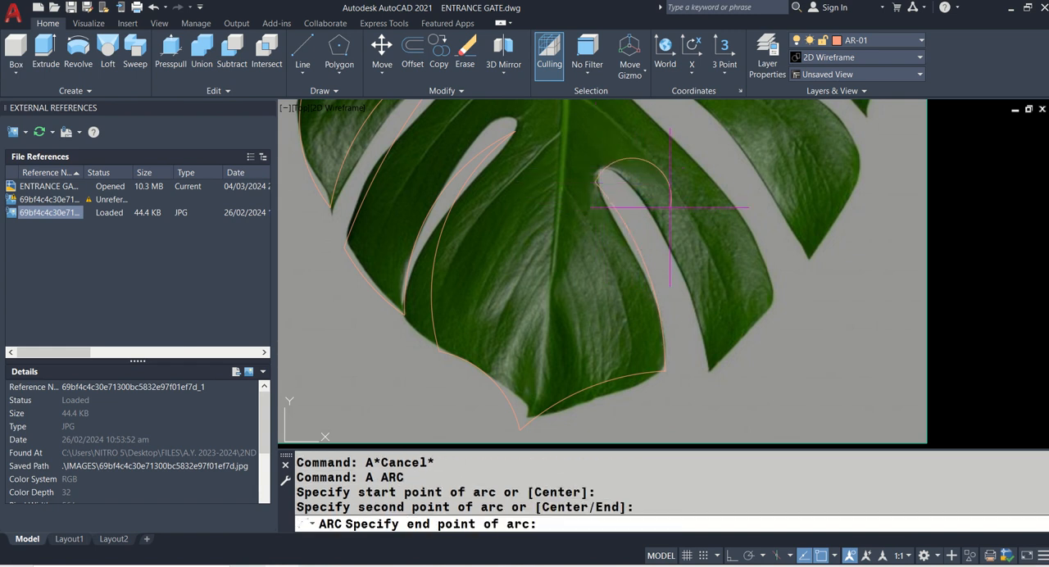
{"action": "key", "text": "Escape"}
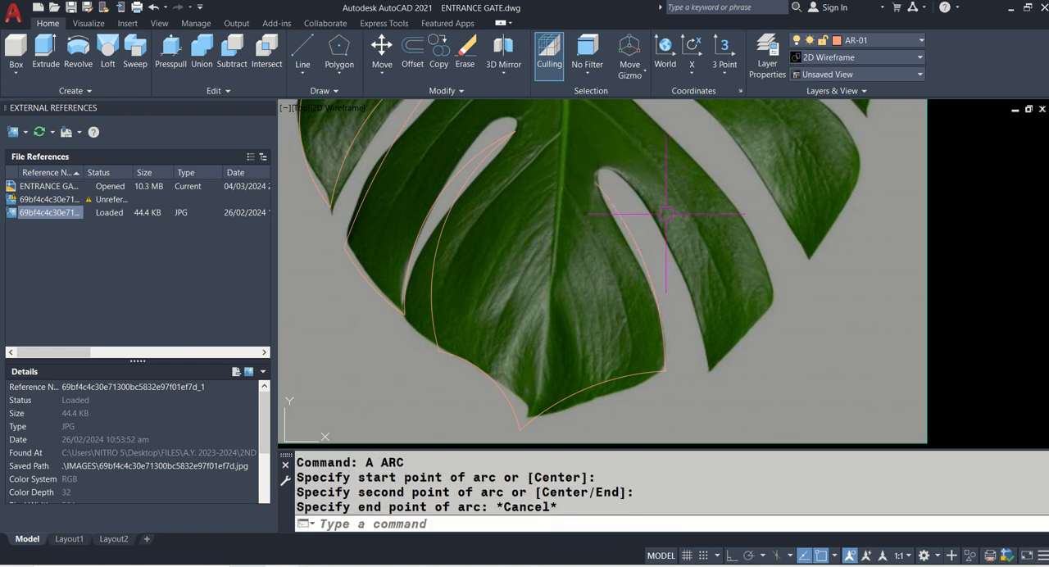
- Draw a three-point arc from the lowest right slit's inner end to the pointed tip of the lobe beside it
{"action": "type", "text": "a"}
{"action": "key", "text": "Return"}
{"action": "left_click", "coordinate": [596, 181]}
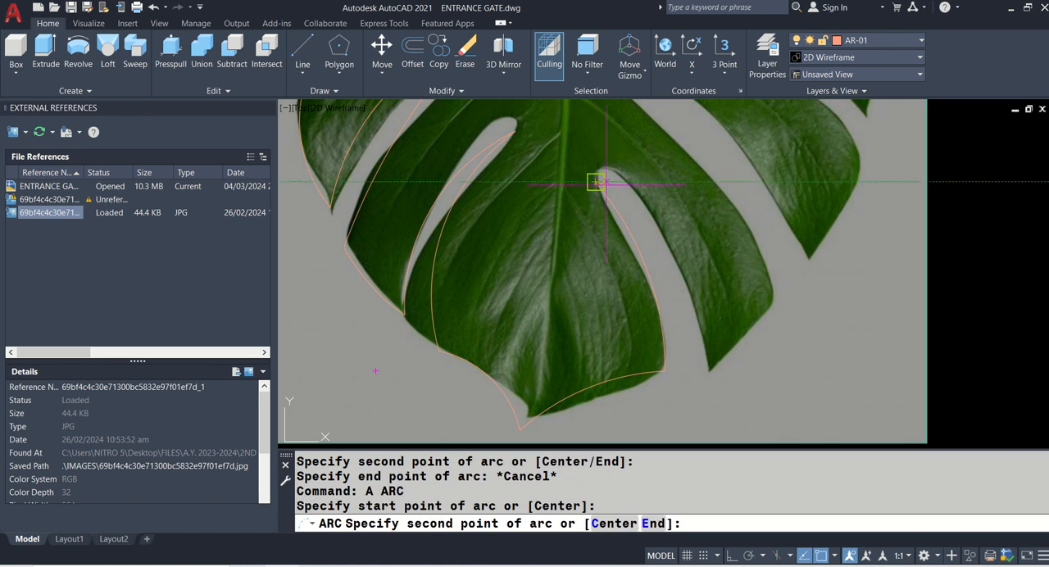
{"action": "left_click", "coordinate": [643, 226]}
{"action": "left_click", "coordinate": [715, 381]}
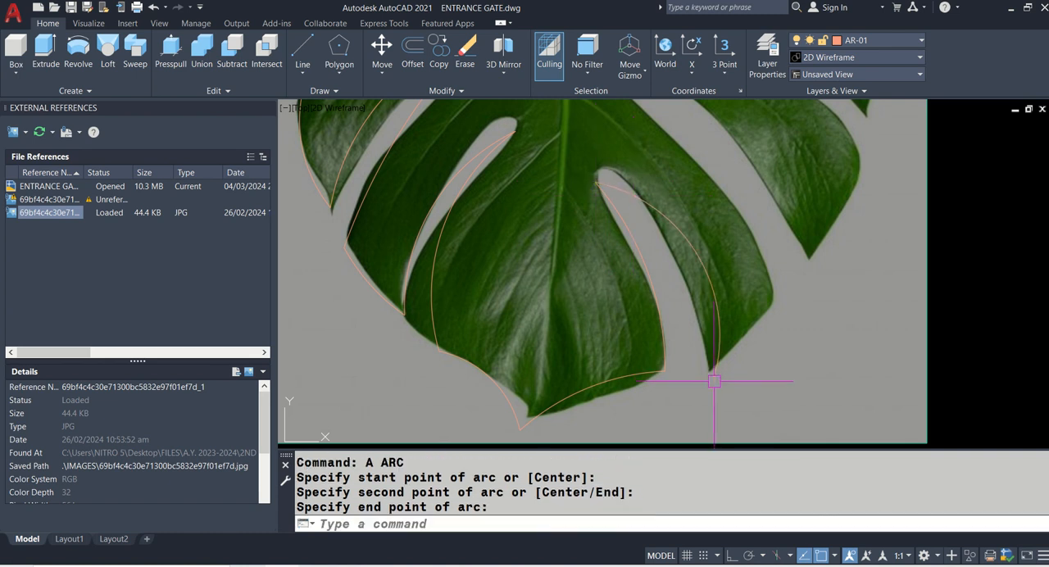
- Draw an arc from the lowest right lobe's pointed tip around to the corner on its outer edge
{"action": "middle_click_drag", "start_coordinate": [736, 374], "coordinate": [658, 396]}
{"action": "key", "text": "Return"}
{"action": "left_click", "coordinate": [636, 402]}
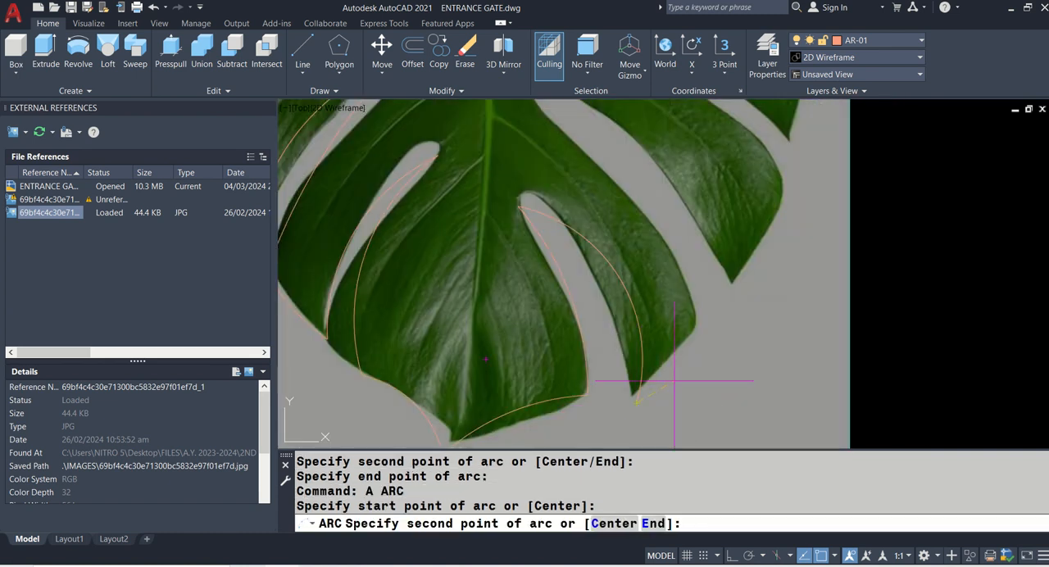
{"action": "left_click", "coordinate": [693, 355]}
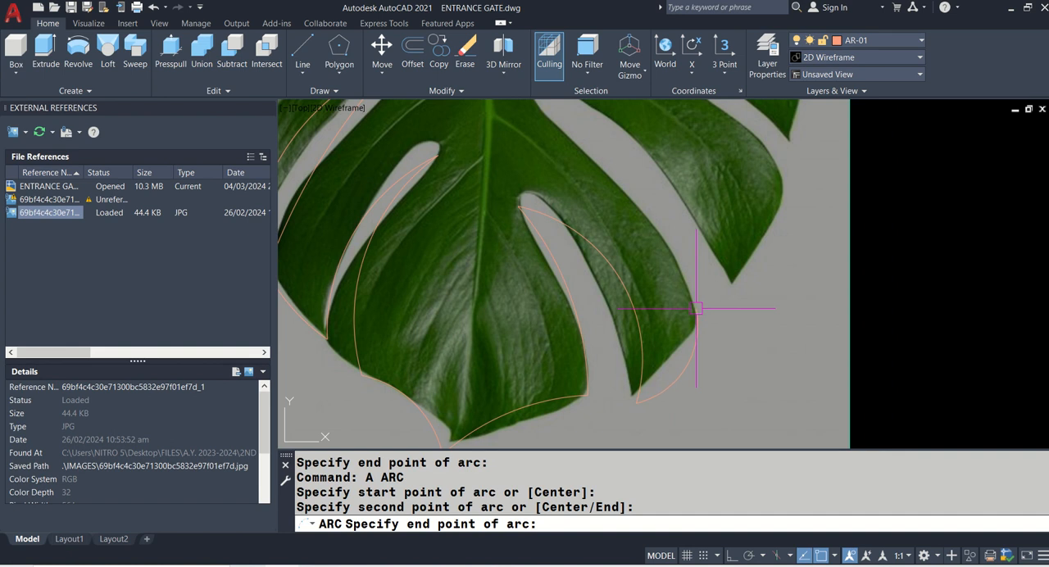
{"action": "left_click", "coordinate": [697, 308]}
- Trace the lowest right lobe's upper edge with a three-point arc ending at the second right slit's inner end
{"action": "middle_click_drag", "start_coordinate": [682, 317], "coordinate": [686, 346]}
{"action": "key", "text": "Return"}
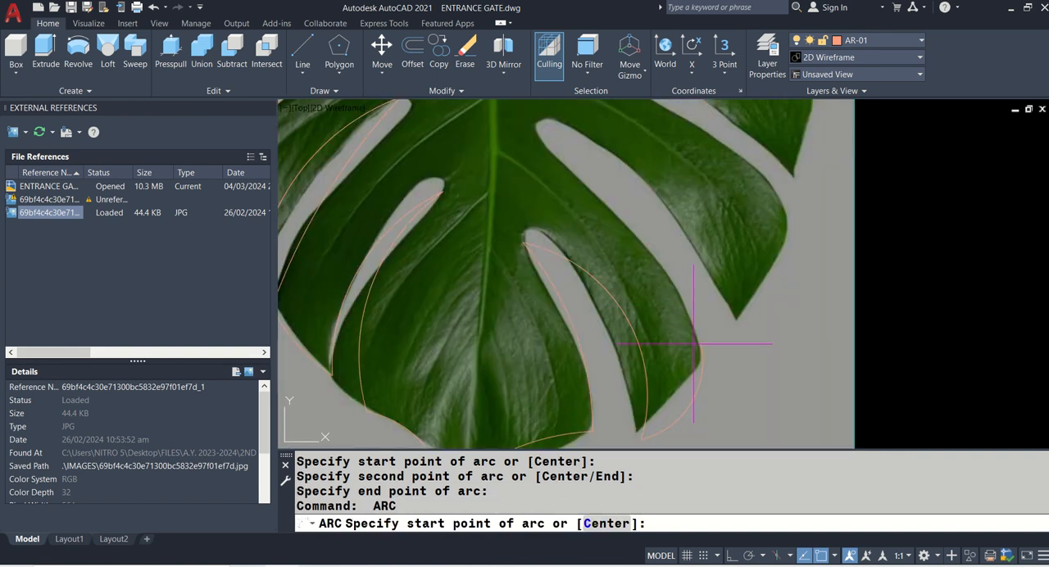
{"action": "left_click", "coordinate": [694, 344]}
{"action": "left_click", "coordinate": [666, 262]}
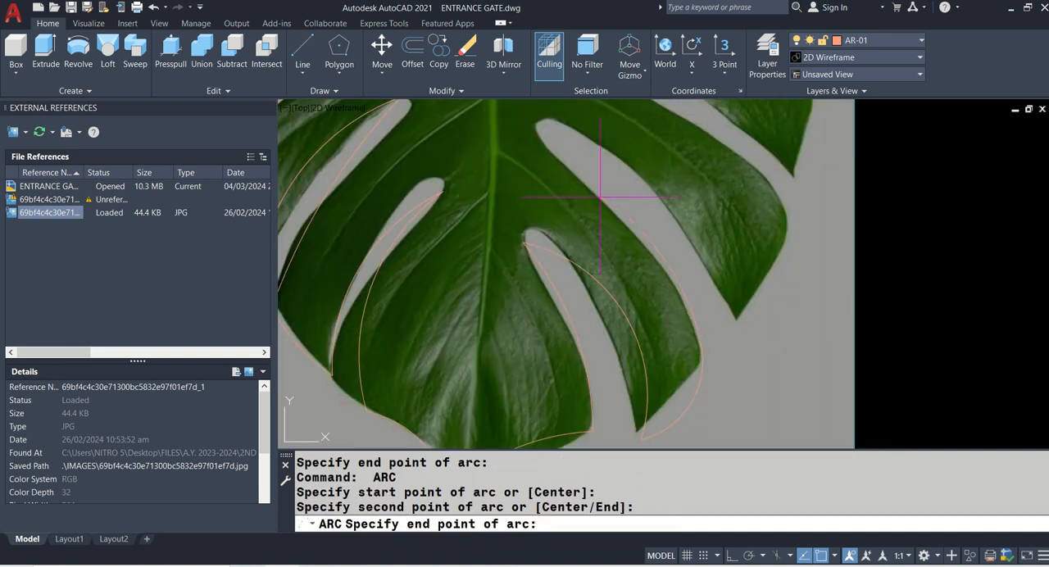
{"action": "left_click", "coordinate": [541, 147]}
- Draw an arc from the second right slit's inner end to the pointed tip of the second right lobe
{"action": "middle_click_drag", "start_coordinate": [541, 147], "coordinate": [532, 180]}
{"action": "type", "text": "a"}
{"action": "key", "text": "Return"}
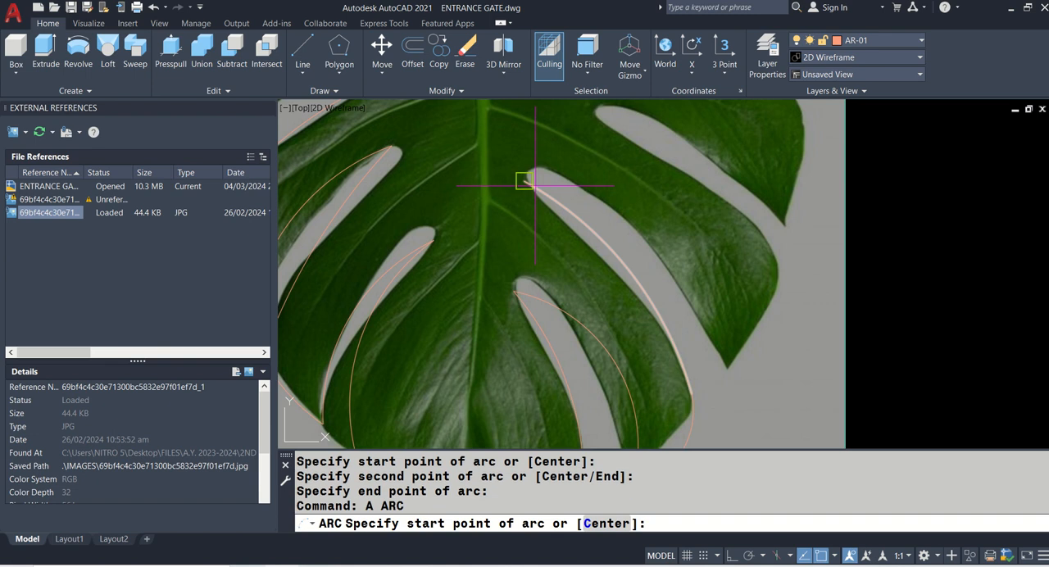
{"action": "left_click", "coordinate": [529, 180]}
{"action": "left_click", "coordinate": [688, 240]}
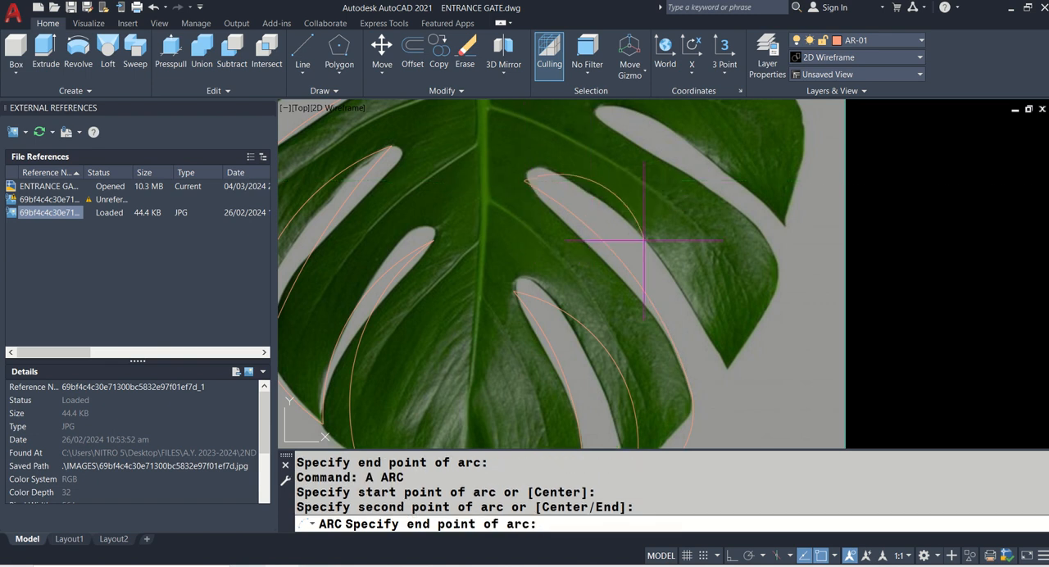
{"action": "left_click", "coordinate": [729, 363]}
- Trace the second right lobe's outer edge with an arc from its tip up to the third right slit's opening
{"action": "type", "text": "a"}
{"action": "key", "text": "Return"}
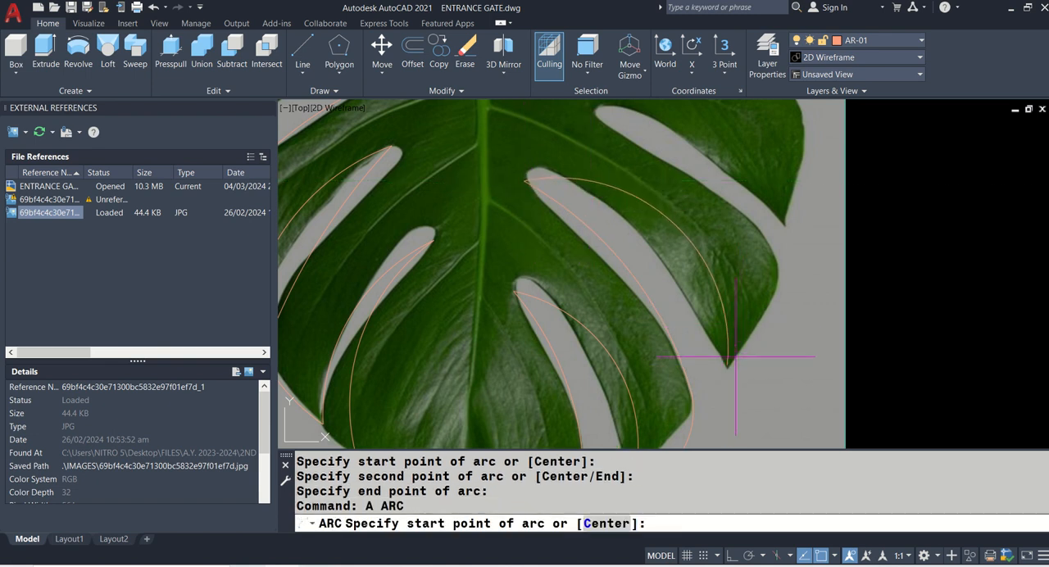
{"action": "left_click", "coordinate": [729, 363]}
{"action": "left_click", "coordinate": [771, 300]}
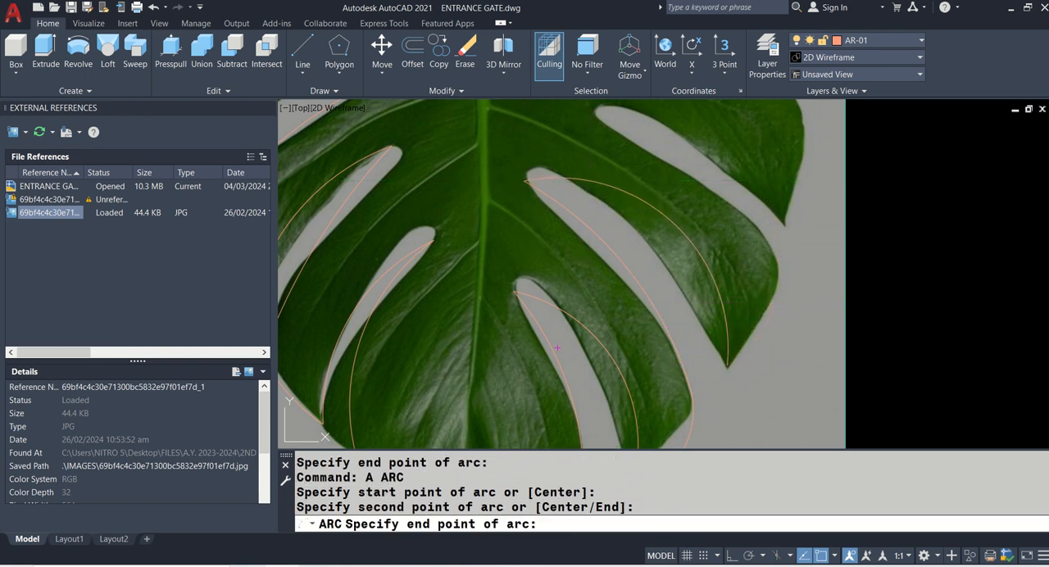
{"action": "left_click", "coordinate": [768, 223]}
- Draw a three-point arc along the third right slit's lower edge from its opening to its inner end
{"action": "middle_click_drag", "start_coordinate": [731, 218], "coordinate": [723, 317]}
{"action": "type", "text": "A"}
{"action": "key", "text": "Return"}
{"action": "left_click", "coordinate": [717, 288]}
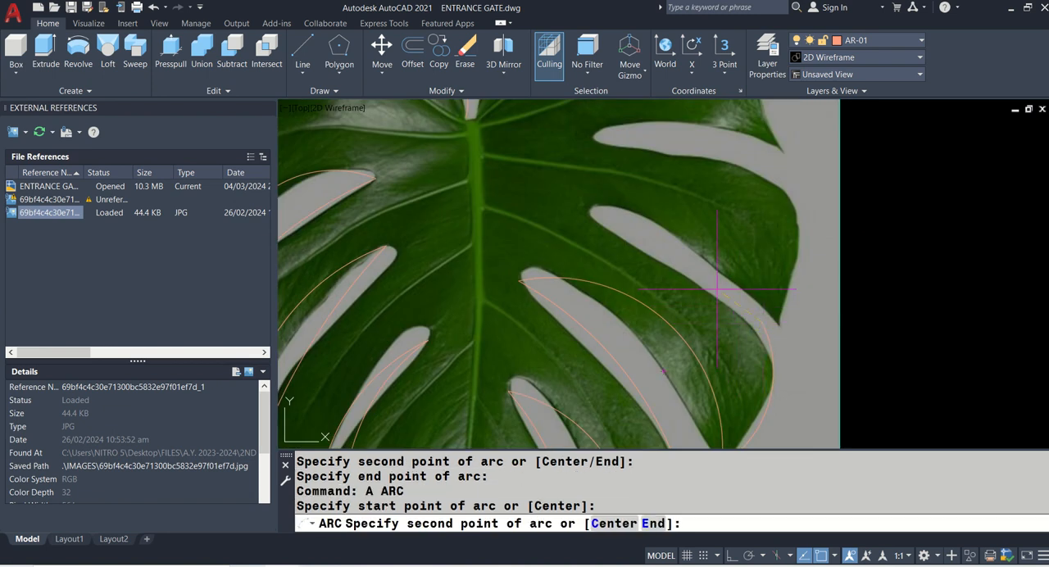
{"action": "left_click", "coordinate": [701, 273]}
{"action": "left_click", "coordinate": [608, 233]}
- Draw an arc from the third right slit's inner end to the pointed tip of the third right lobe
{"action": "middle_click_drag", "start_coordinate": [607, 234], "coordinate": [592, 283]}
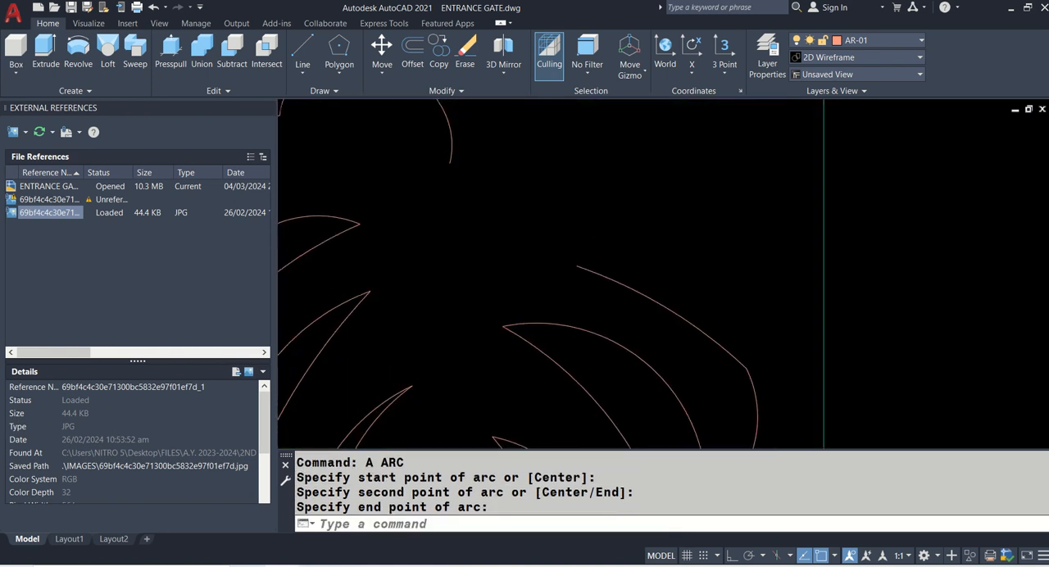
{"action": "key", "text": "Return"}
{"action": "left_click", "coordinate": [578, 264]}
{"action": "left_click", "coordinate": [651, 282]}
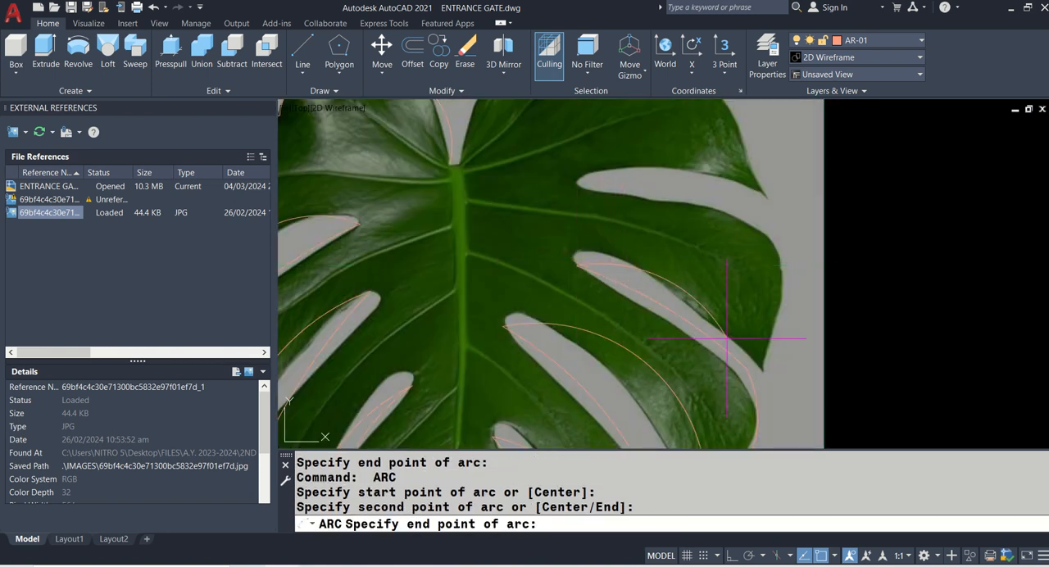
{"action": "left_click", "coordinate": [765, 364]}
- Trace the leaf's upper right side with one arc from the third lobe's tip, past the top slit, to the dent in the upper lobe
{"action": "middle_click_drag", "start_coordinate": [783, 285], "coordinate": [786, 314]}
{"action": "type", "text": "a"}
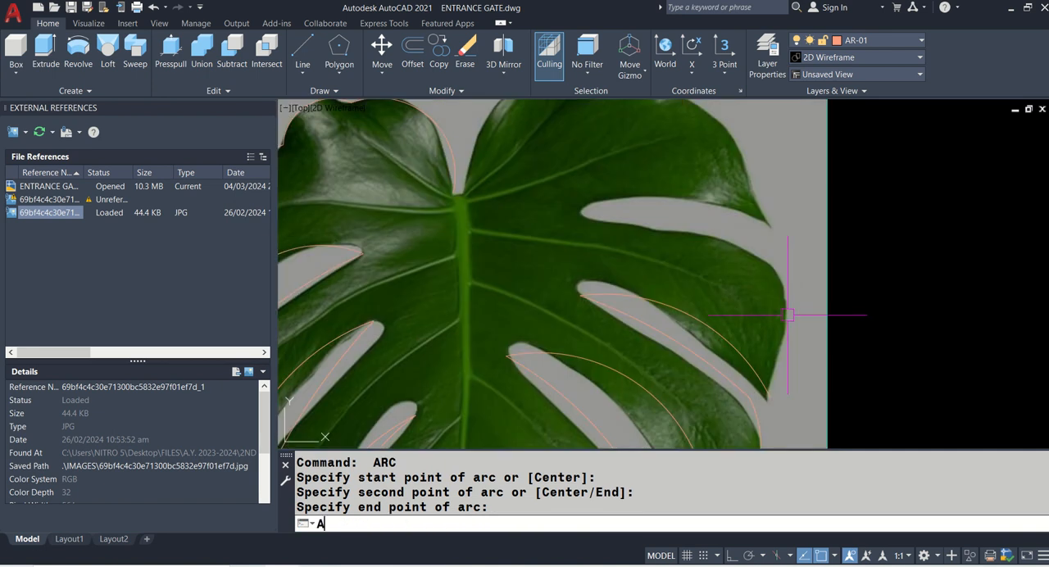
{"action": "key", "text": "Return"}
{"action": "left_click", "coordinate": [771, 398]}
{"action": "left_click", "coordinate": [792, 305]}
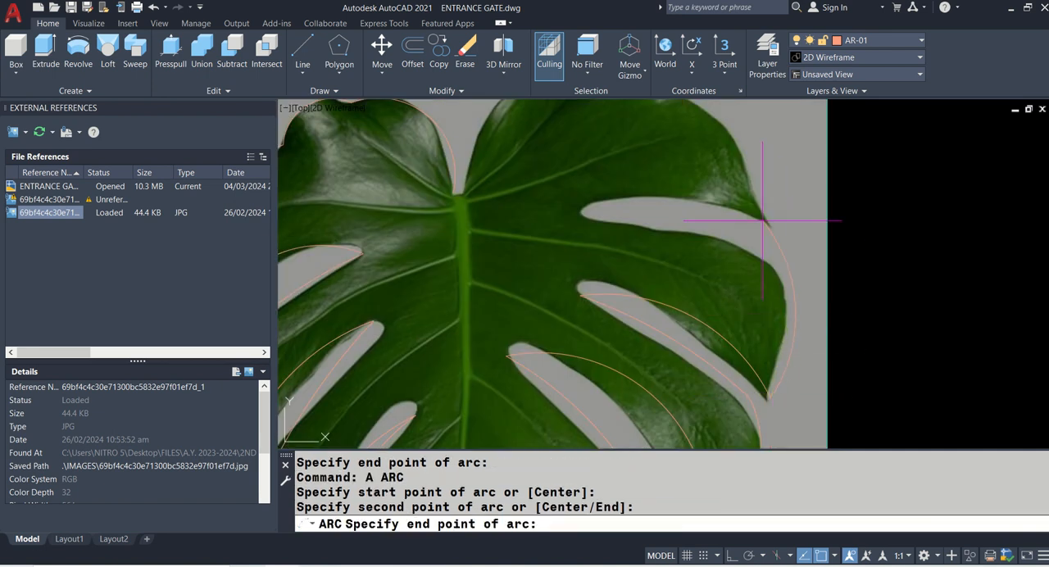
{"action": "middle_click_drag", "start_coordinate": [728, 188], "coordinate": [758, 254]}
{"action": "left_click", "coordinate": [702, 156]}
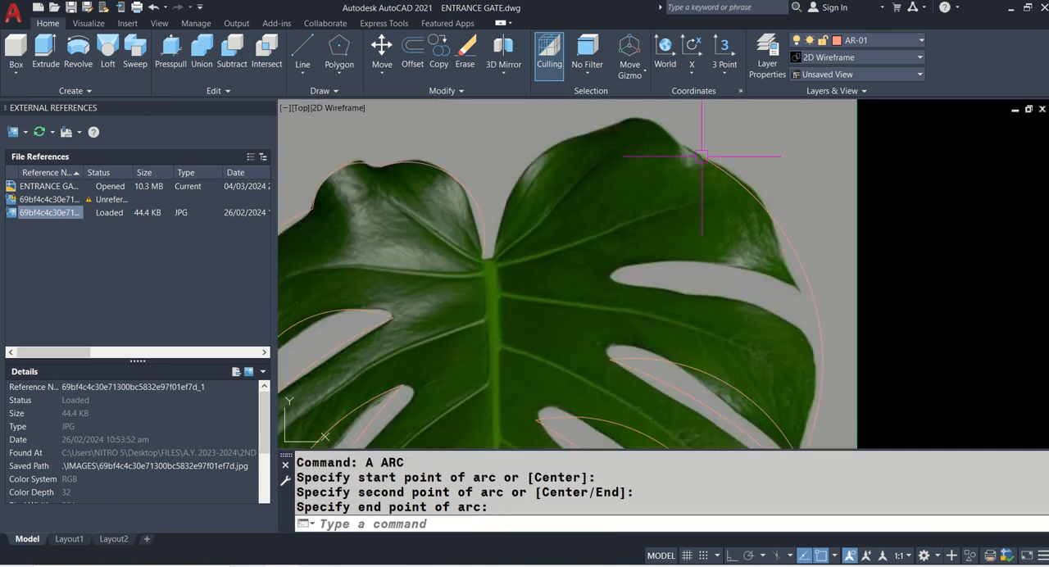
- Trace the top right lobe with an arc from the dent in its edge over the crest and down beside the stem notch
{"action": "middle_click_drag", "start_coordinate": [701, 156], "coordinate": [752, 241]}
{"action": "type", "text": "A"}
{"action": "key", "text": "Return"}
{"action": "left_click", "coordinate": [752, 241]}
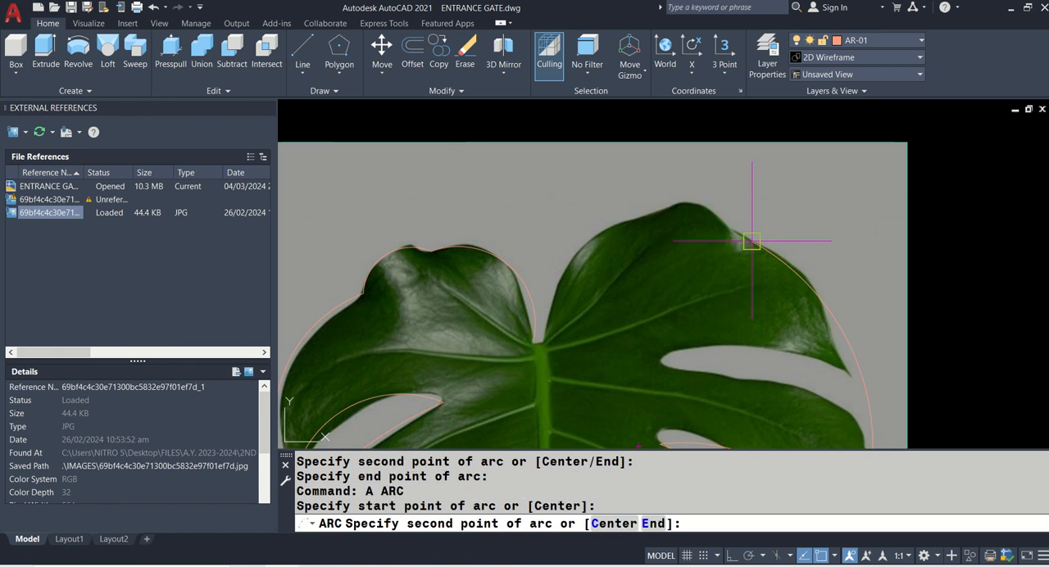
{"action": "left_click", "coordinate": [727, 223]}
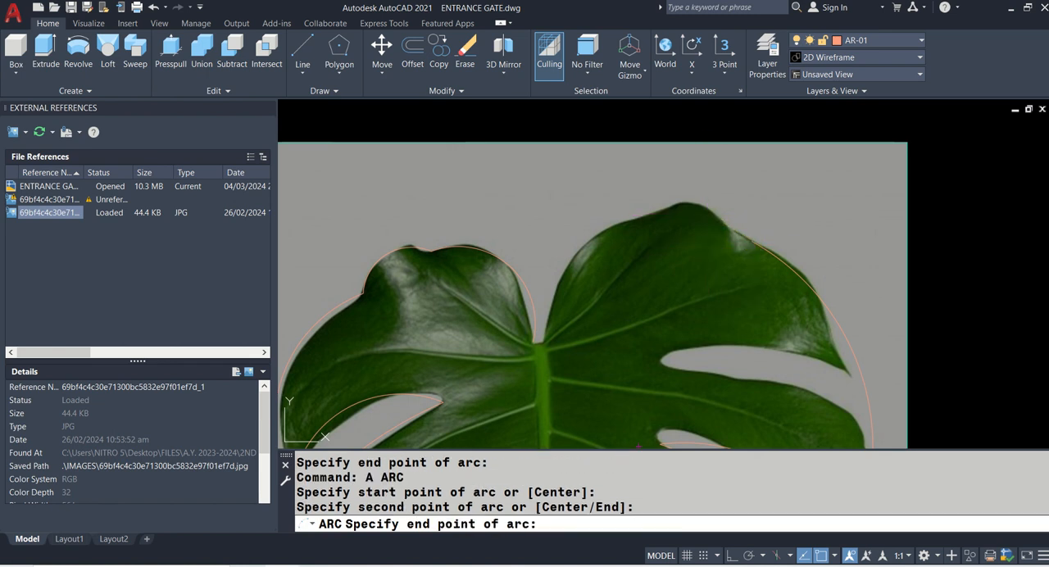
{"action": "left_click", "coordinate": [551, 332]}
- Close the outline at the stem notch with a small arc joining the left and right lobe arcs
{"action": "scroll", "coordinate": [535, 348], "scroll_direction": "up", "scroll_amount": 3}
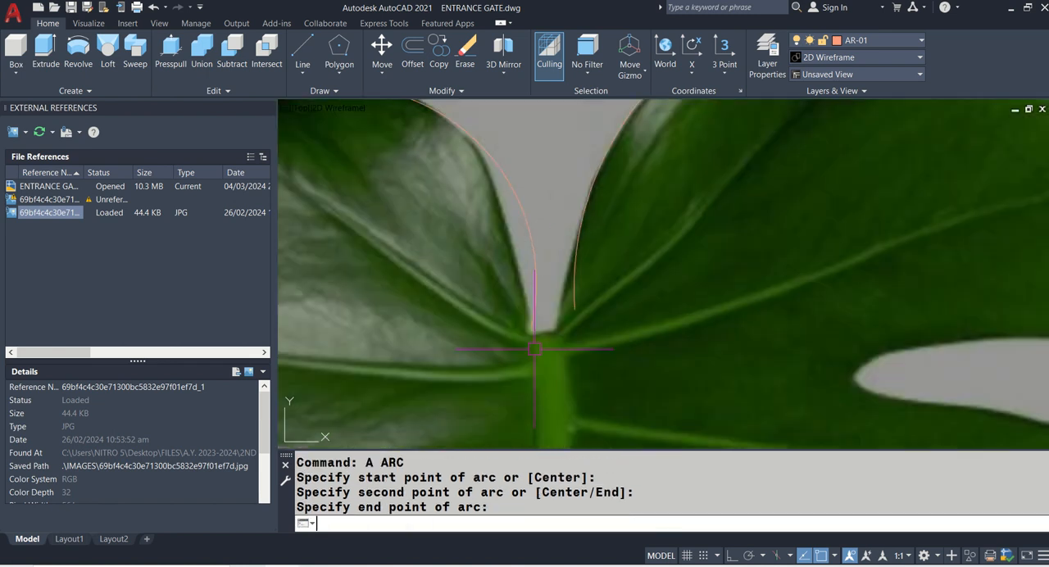
{"action": "type", "text": "A"}
{"action": "key", "text": "Return"}
{"action": "left_click", "coordinate": [533, 324]}
{"action": "left_click", "coordinate": [553, 349]}
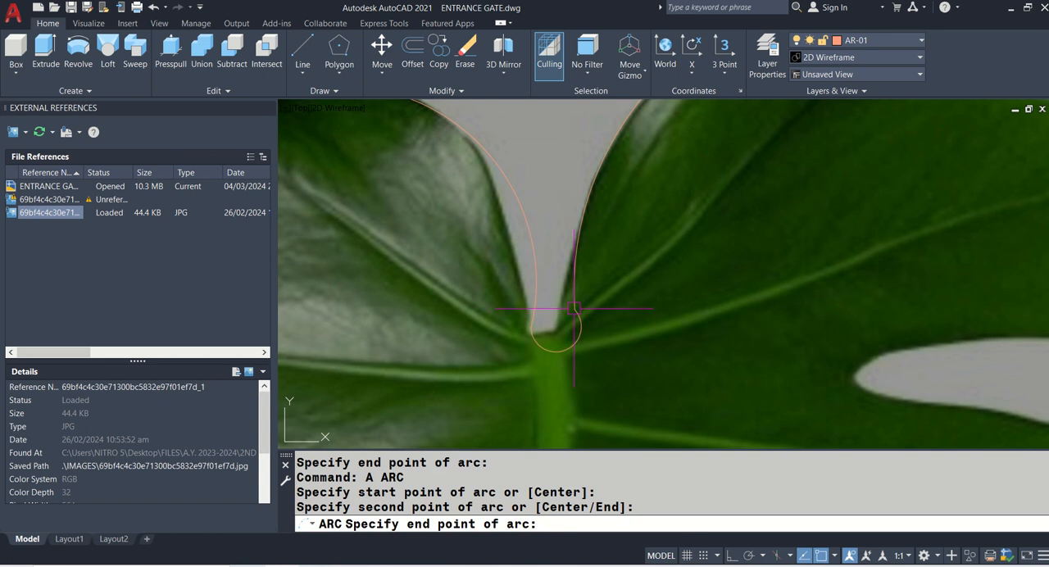
{"action": "left_click", "coordinate": [574, 309]}
- Stretch the inner end of the lowest right slit's outer arc away from the adjoining arc, into the slit's rounded end
{"action": "scroll", "coordinate": [607, 221], "scroll_direction": "down", "scroll_amount": 5}
{"action": "middle_click_drag", "start_coordinate": [611, 238], "coordinate": [594, 132]}
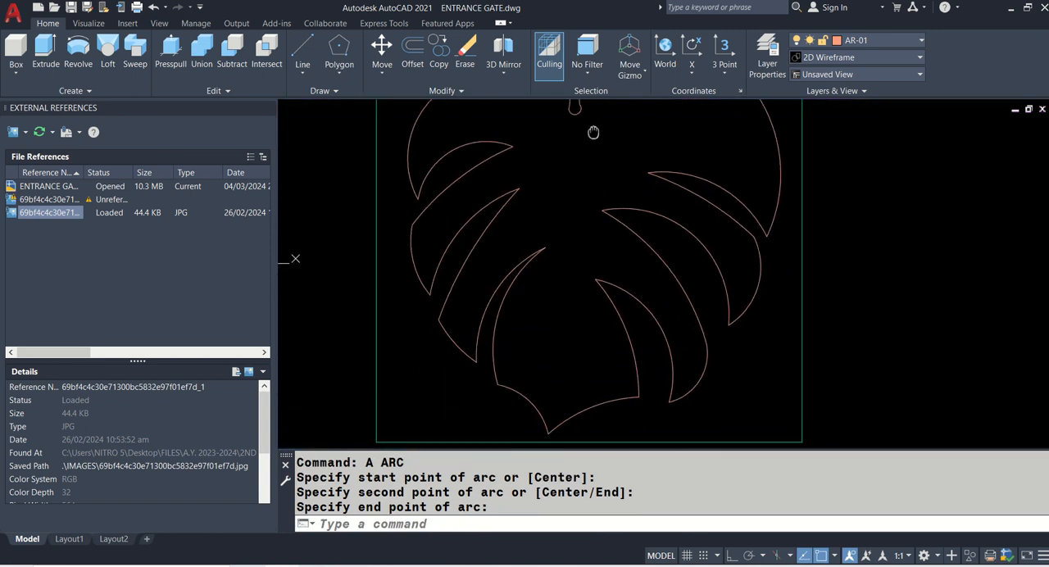
{"action": "scroll", "coordinate": [601, 302], "scroll_direction": "up", "scroll_amount": 6}
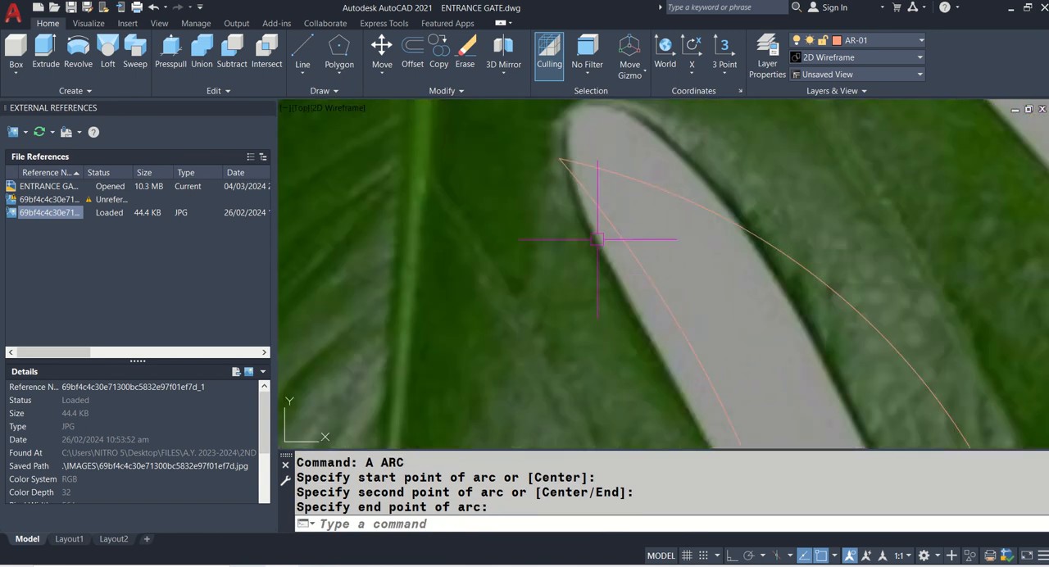
{"action": "left_click", "coordinate": [563, 160]}
{"action": "left_click", "coordinate": [572, 176]}
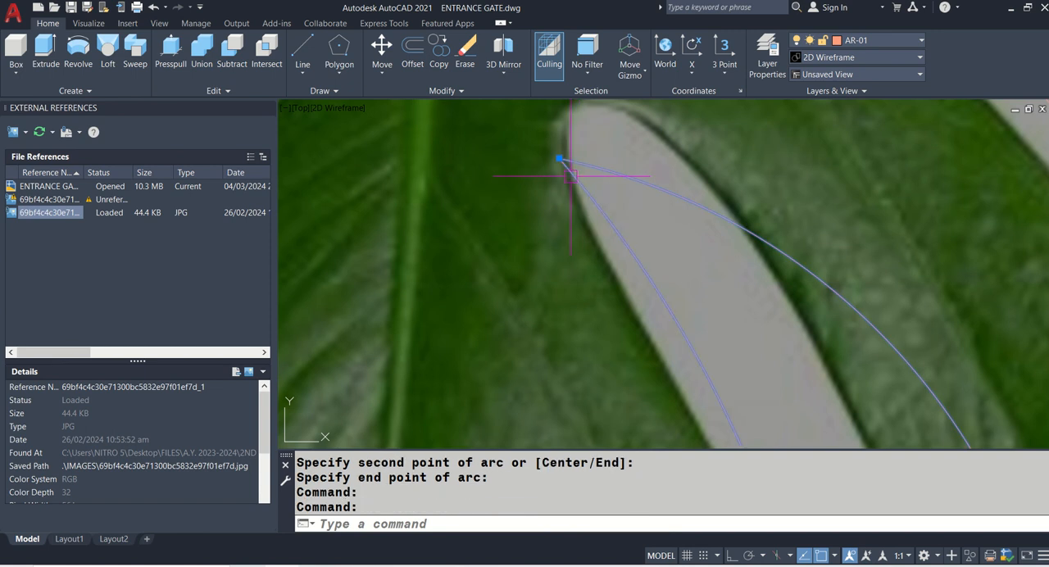
{"action": "key", "text": "Escape"}
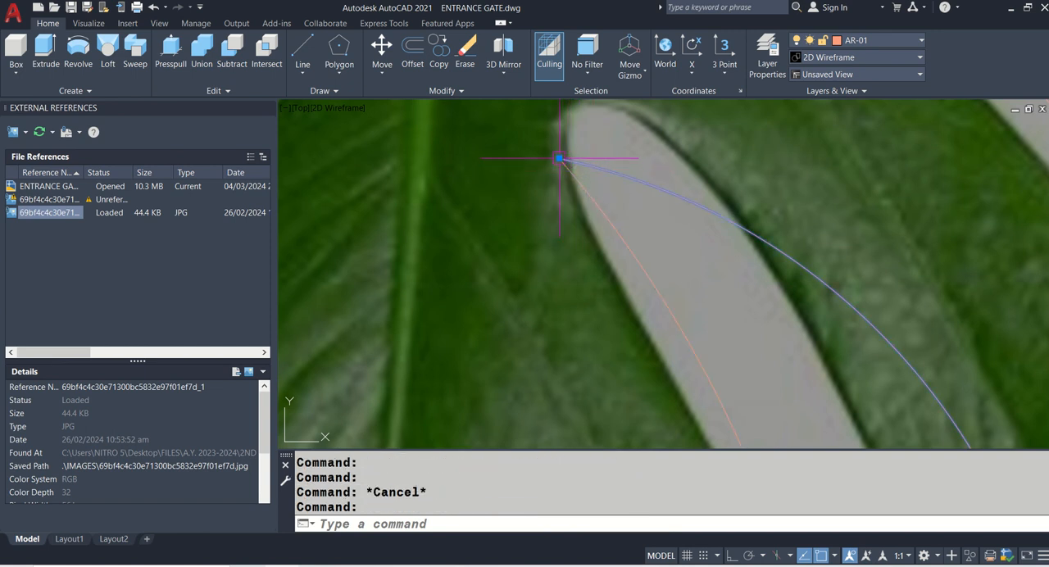
{"action": "left_click", "coordinate": [560, 158]}
{"action": "left_click", "coordinate": [620, 133]}
{"action": "key", "text": "Escape"}
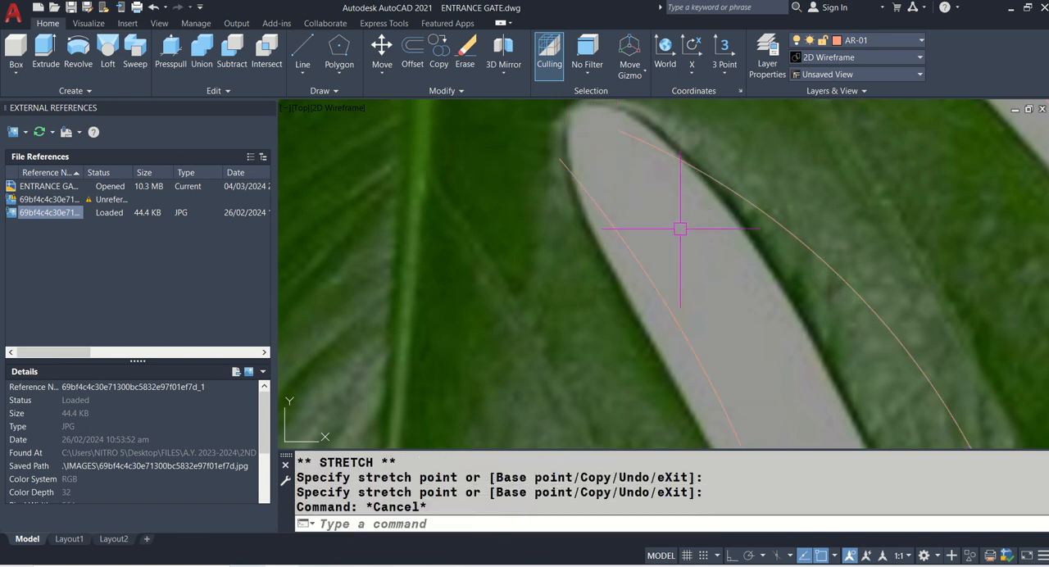
- Stretch the lowest right slit's outer arc back so its inner end meets the adjoining arc's endpoint
{"action": "left_click", "coordinate": [614, 217]}
{"action": "left_click", "coordinate": [629, 136]}
{"action": "left_click", "coordinate": [618, 130]}
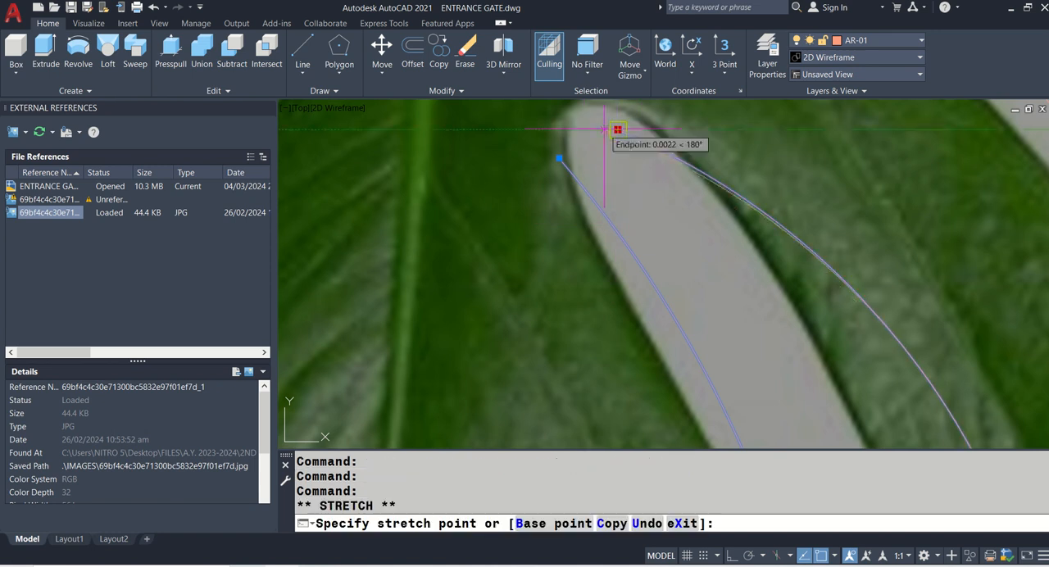
{"action": "scroll", "coordinate": [616, 129], "scroll_direction": "down", "scroll_amount": 3}
{"action": "left_click", "coordinate": [556, 161]}
{"action": "scroll", "coordinate": [520, 188], "scroll_direction": "down", "scroll_amount": 5}
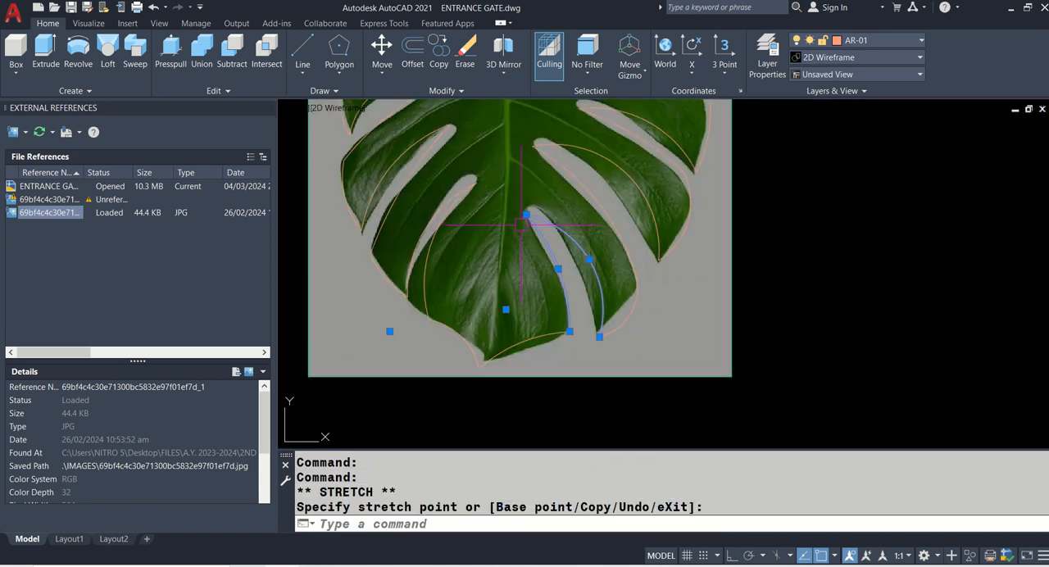
{"action": "key", "text": "Escape"}
- Examine the complete traced outline against the monstera leaf image
{"action": "middle_click_drag", "start_coordinate": [605, 198], "coordinate": [607, 290]}
{"action": "scroll", "coordinate": [607, 263], "scroll_direction": "down", "scroll_amount": 2}
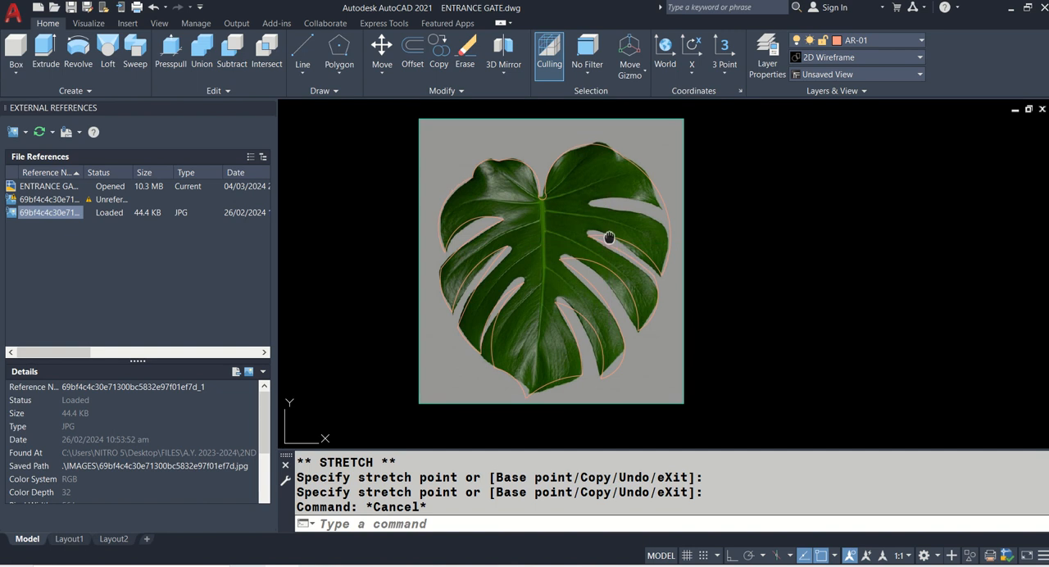
{"action": "middle_click_drag", "start_coordinate": [609, 237], "coordinate": [613, 265]}
{"action": "middle_click_drag", "start_coordinate": [696, 308], "coordinate": [701, 234]}
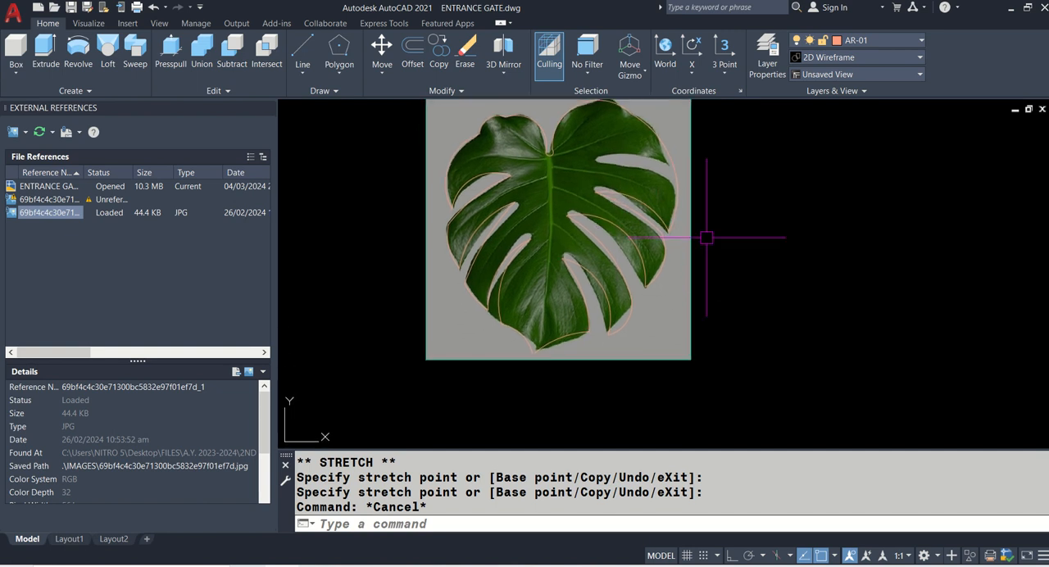
{"action": "middle_click_drag", "start_coordinate": [747, 263], "coordinate": [737, 315]}
{"action": "left_click", "coordinate": [636, 321]}
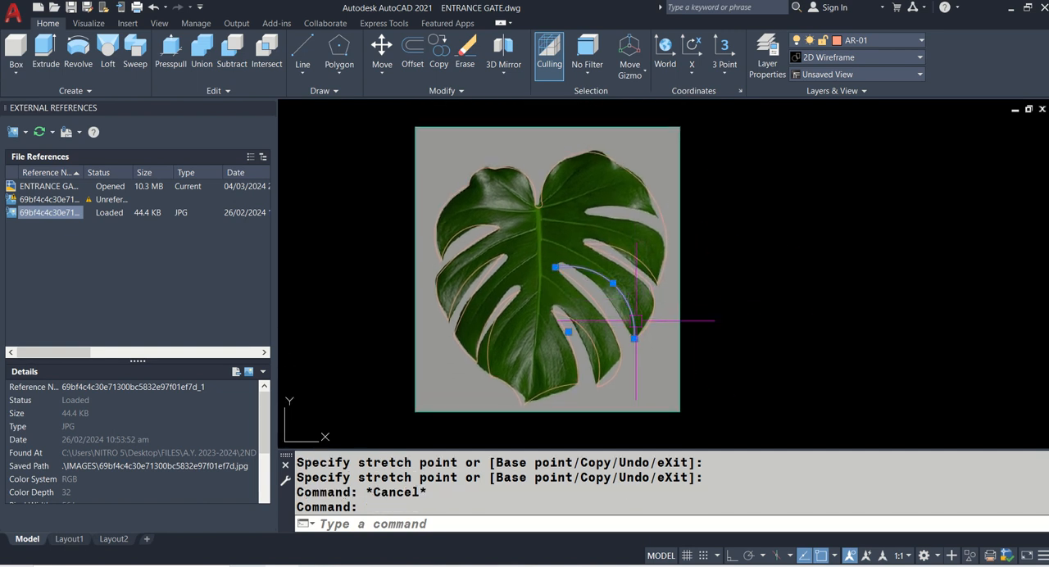
{"action": "key", "text": "Escape"}
{"action": "mouse_move", "coordinate": [675, 303]}
{"action": "middle_mouse_down"}
{"action": "mouse_move", "coordinate": [670, 356]}
{"action": "mouse_move", "coordinate": [687, 264]}
{"action": "middle_mouse_up"}
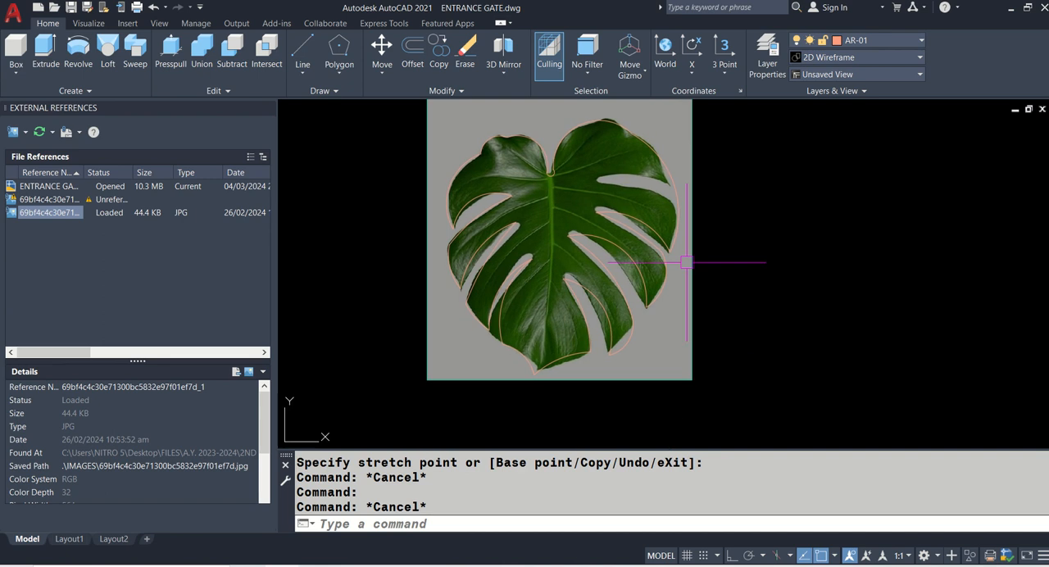
{"action": "scroll", "coordinate": [687, 262], "scroll_direction": "up", "scroll_amount": 2}
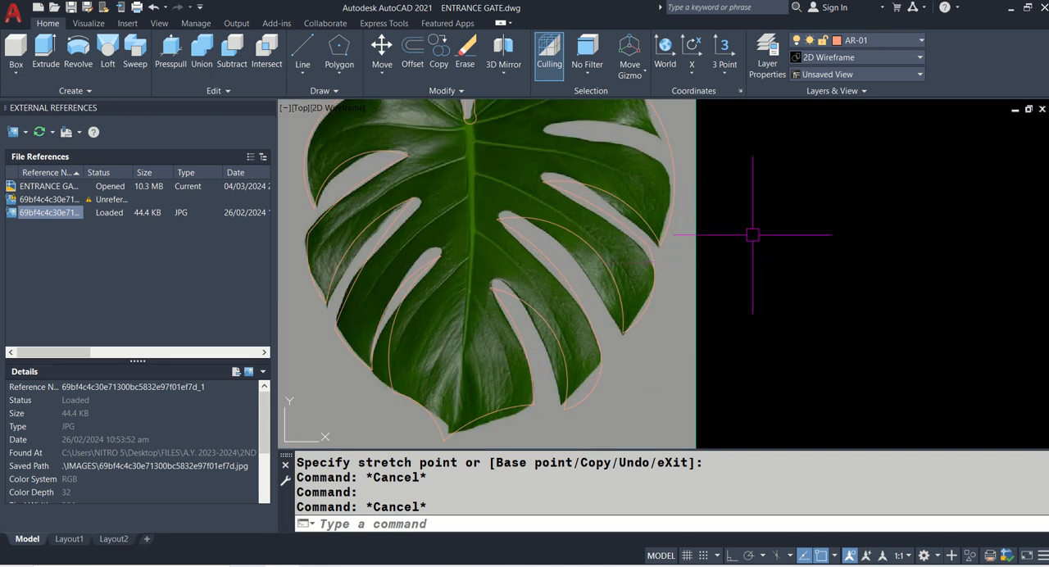
{"action": "mouse_move", "coordinate": [752, 232]}
{"action": "middle_mouse_down"}
{"action": "mouse_move", "coordinate": [746, 288]}
{"action": "mouse_move", "coordinate": [744, 228]}
{"action": "mouse_move", "coordinate": [749, 270]}
{"action": "mouse_move", "coordinate": [789, 172]}
{"action": "mouse_move", "coordinate": [817, 201]}
{"action": "middle_mouse_up"}
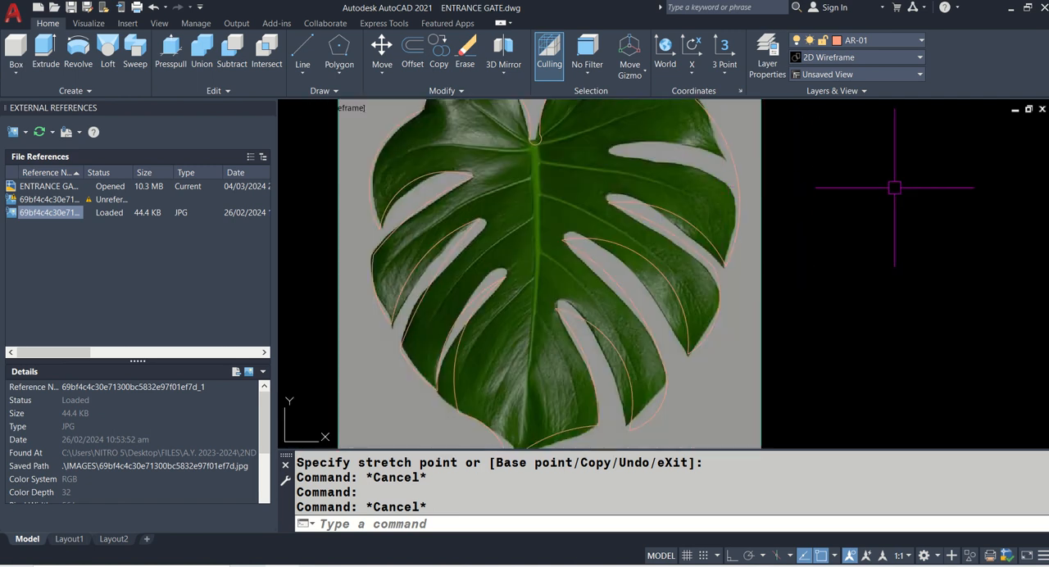
{"action": "scroll", "coordinate": [831, 225], "scroll_direction": "down", "scroll_amount": 2}
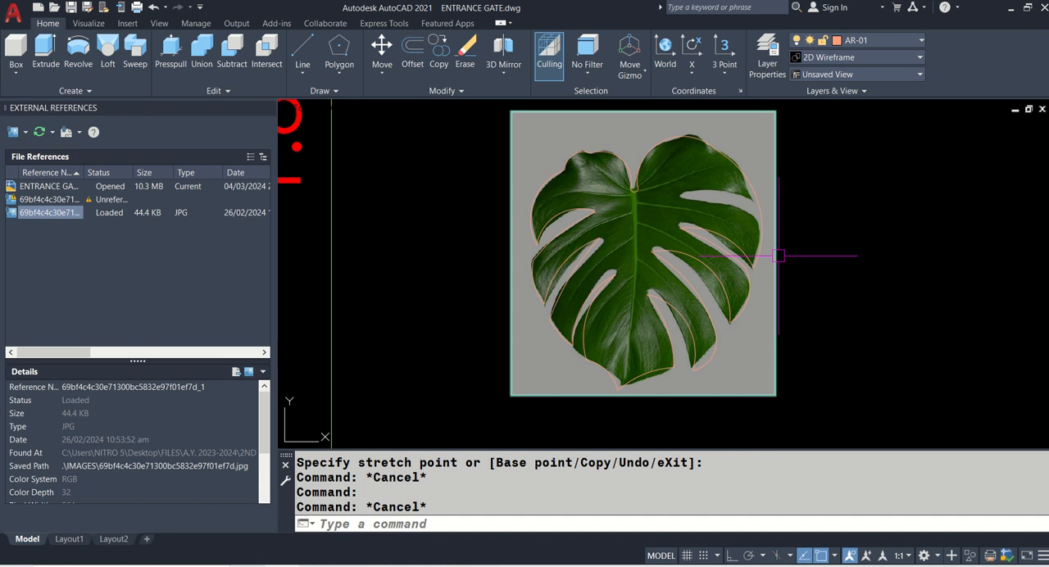
- Erase the monstera reference image from behind the traced outline and close the external references list
{"action": "left_click", "coordinate": [777, 256]}
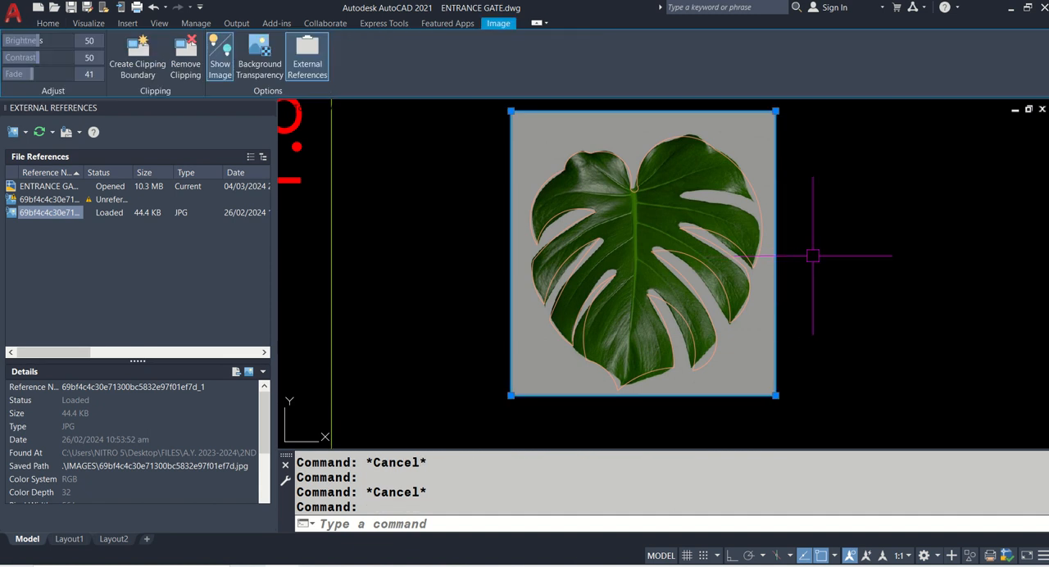
{"action": "key", "text": "Escape"}
{"action": "type", "text": "E"}
{"action": "key", "text": "Return"}
{"action": "left_click", "coordinate": [780, 279]}
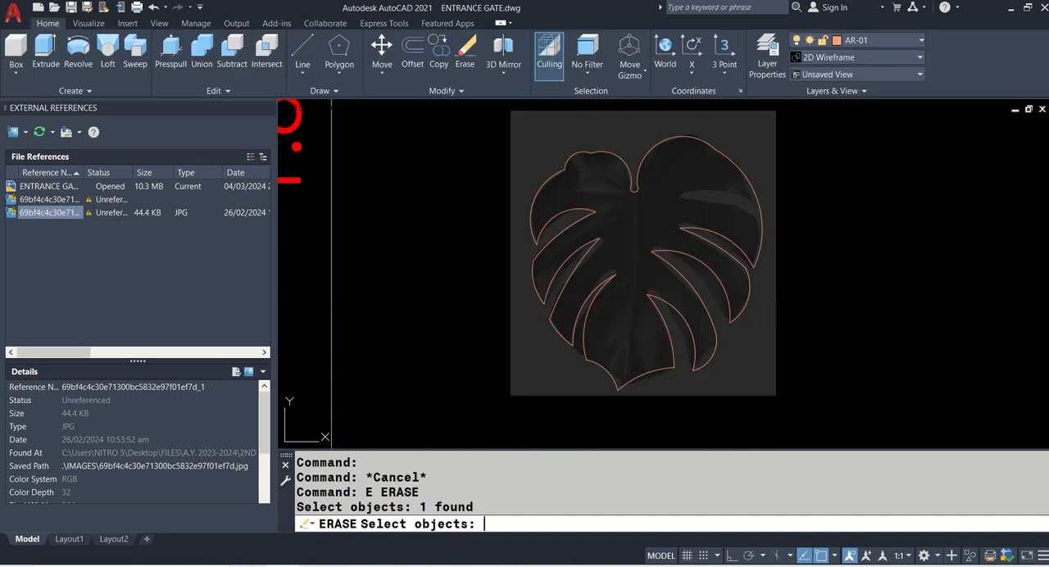
{"action": "key", "text": "Return"}
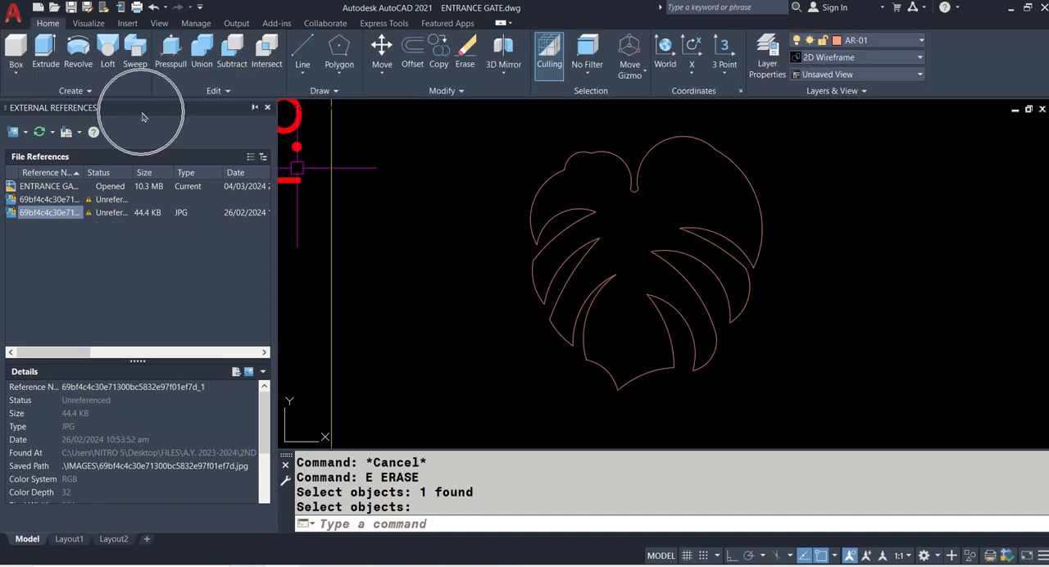
{"action": "left_click", "coordinate": [267, 108]}
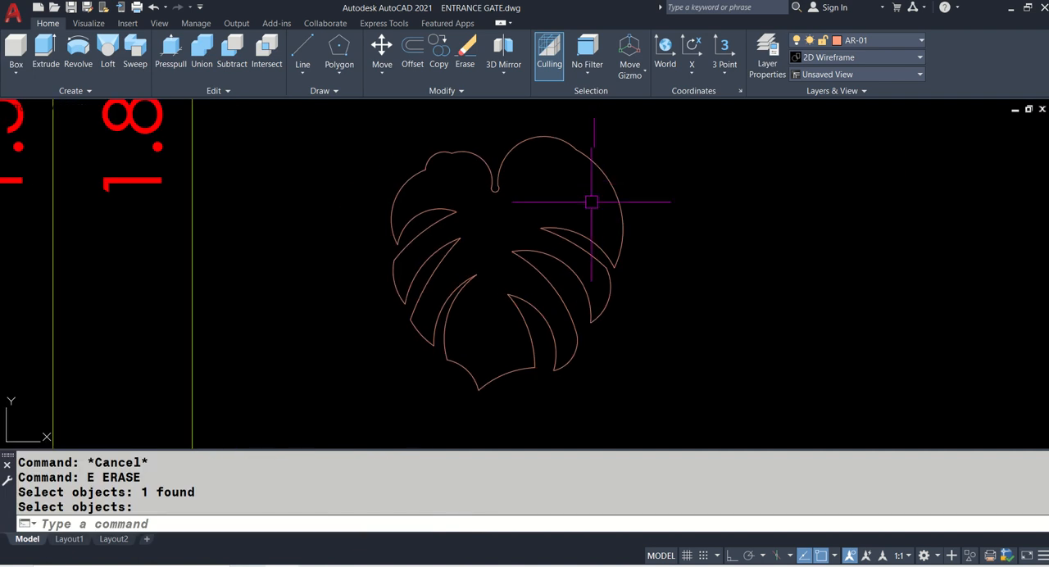
- Examine the stem notch and slit tips of the traced leaf to check that adjoining arcs meet
{"action": "scroll", "coordinate": [485, 343], "scroll_direction": "up", "scroll_amount": 2}
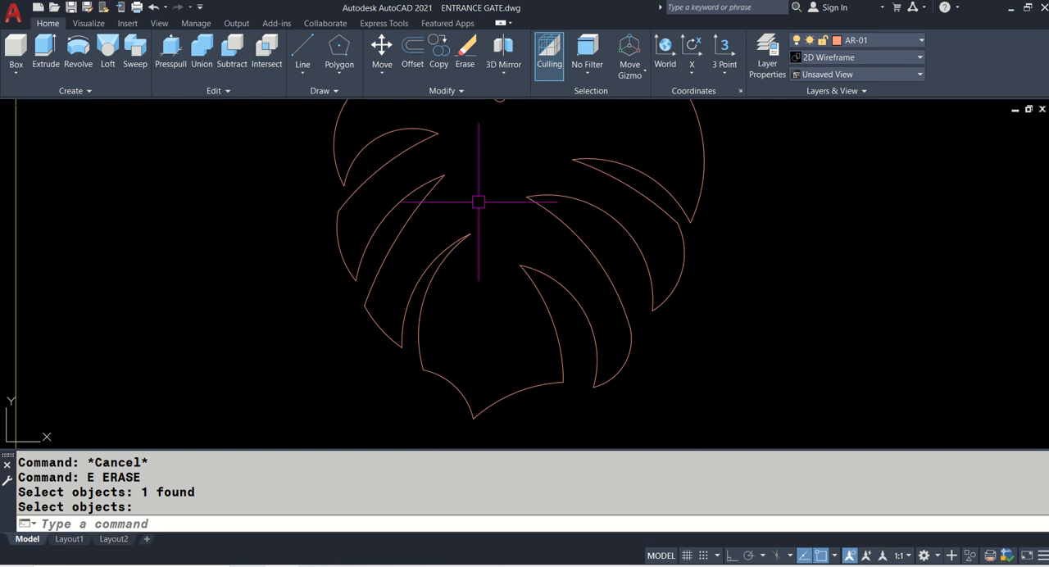
{"action": "scroll", "coordinate": [479, 201], "scroll_direction": "down", "scroll_amount": 3}
{"action": "scroll", "coordinate": [492, 178], "scroll_direction": "up", "scroll_amount": 5}
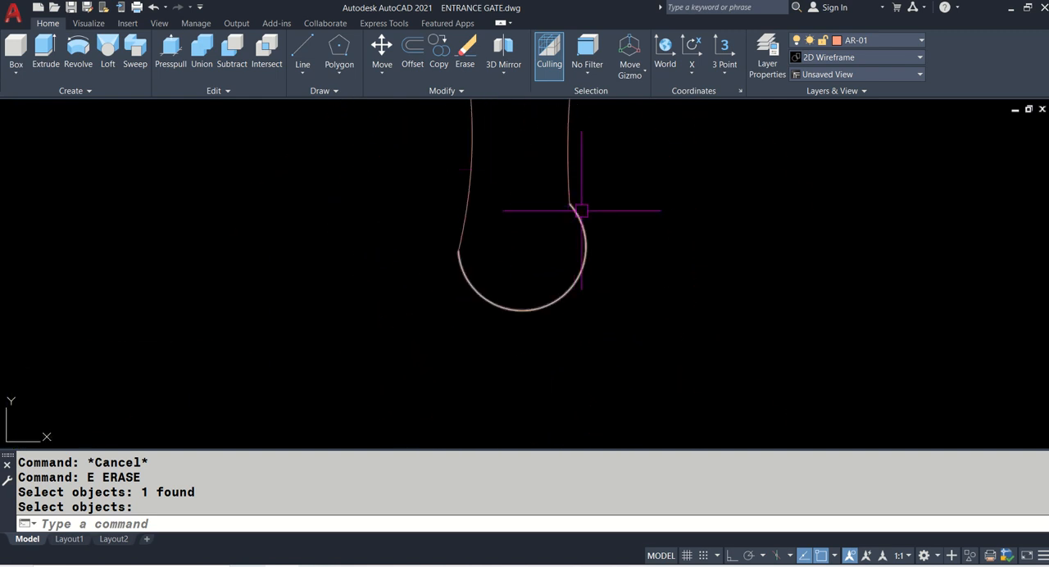
{"action": "scroll", "coordinate": [558, 199], "scroll_direction": "up", "scroll_amount": 2}
{"action": "scroll", "coordinate": [539, 187], "scroll_direction": "down", "scroll_amount": 5}
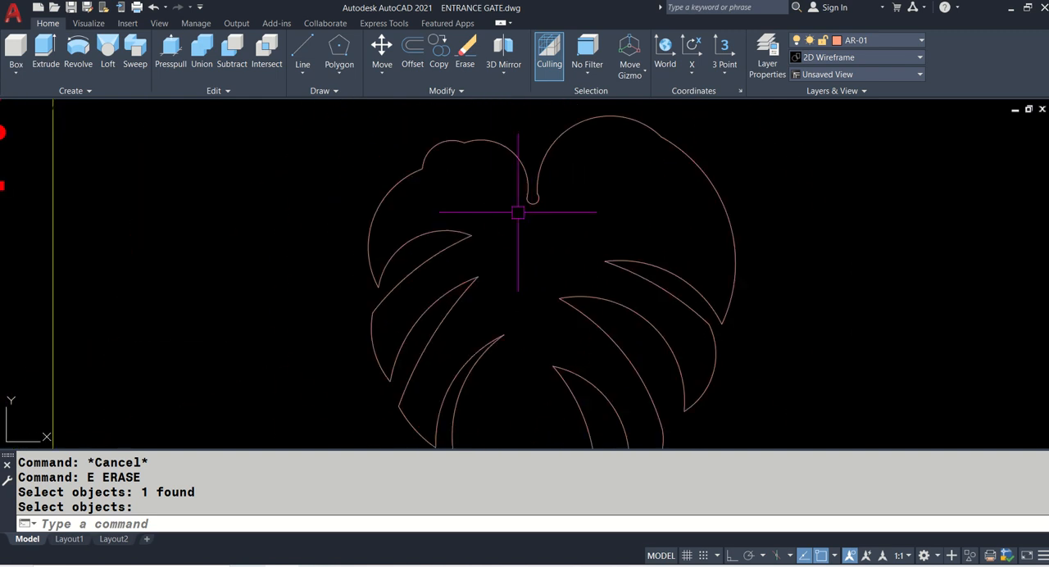
{"action": "scroll", "coordinate": [492, 221], "scroll_direction": "up", "scroll_amount": 5}
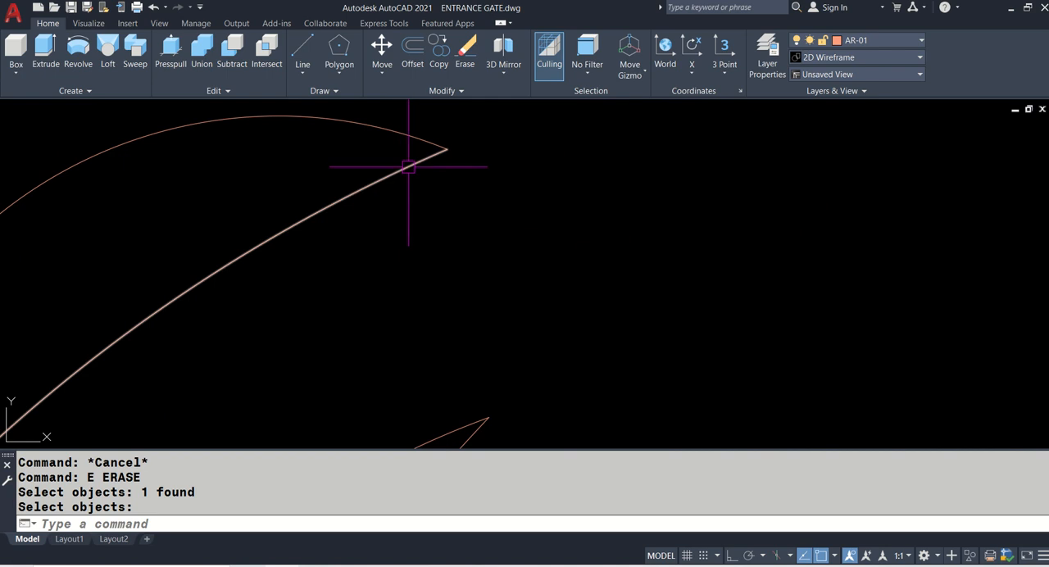
{"action": "key", "text": "Return"}
{"action": "left_click", "coordinate": [440, 150]}
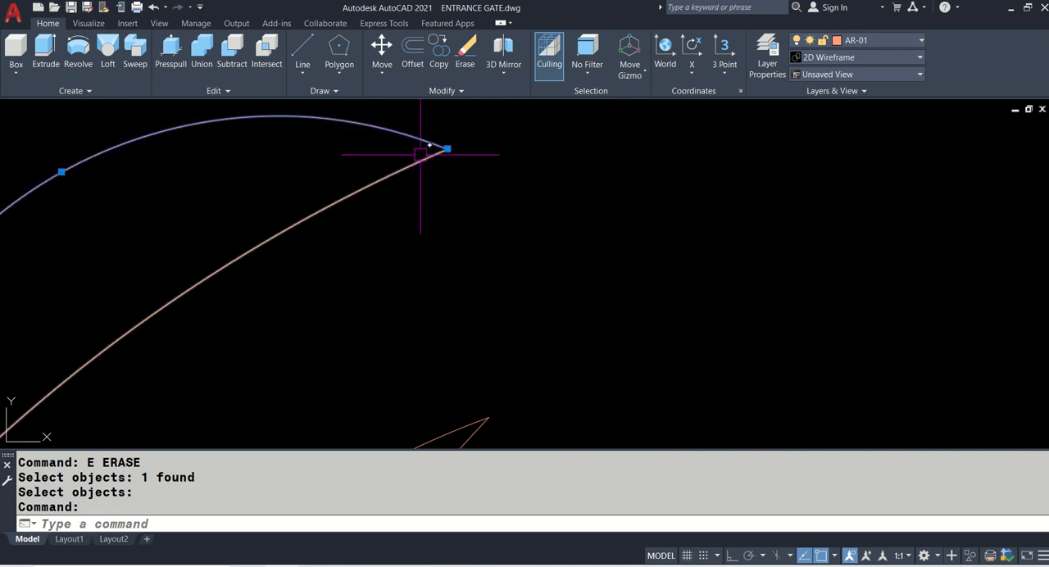
{"action": "left_click", "coordinate": [421, 154]}
{"action": "key", "text": "Escape"}
{"action": "scroll", "coordinate": [416, 158], "scroll_direction": "down", "scroll_amount": 10}
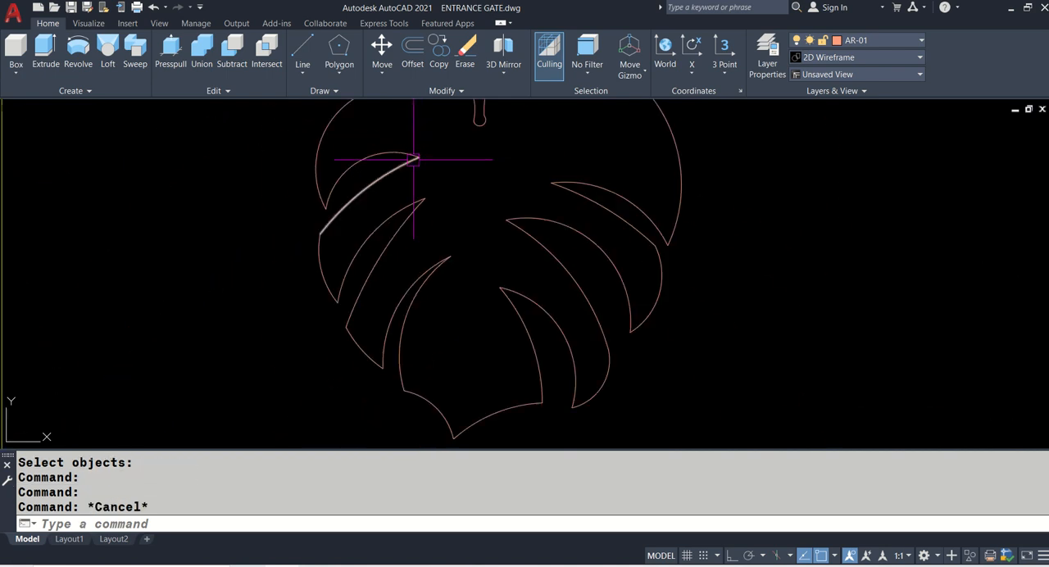
- Create a closed boundary polyline from the traced leaf arcs by picking a point inside the outline
{"action": "middle_click_drag", "start_coordinate": [444, 168], "coordinate": [448, 218]}
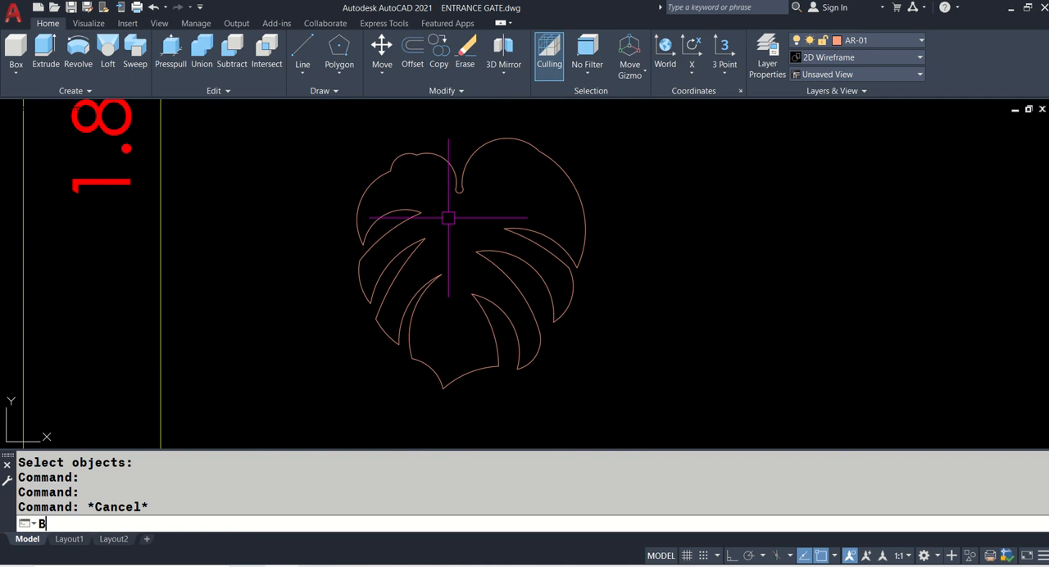
{"action": "type", "text": "BO"}
{"action": "key", "text": "Return"}
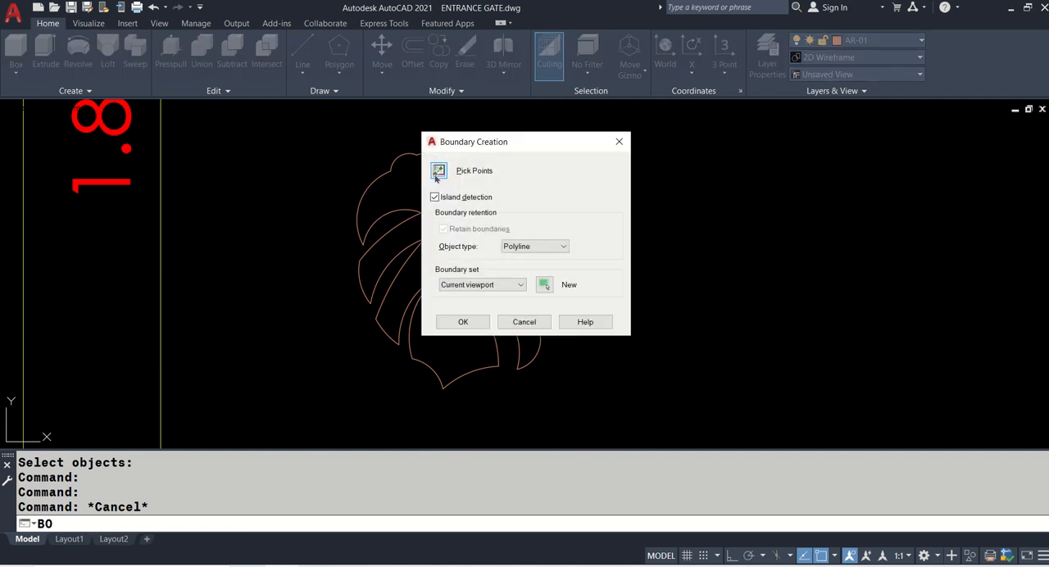
{"action": "left_click", "coordinate": [438, 173]}
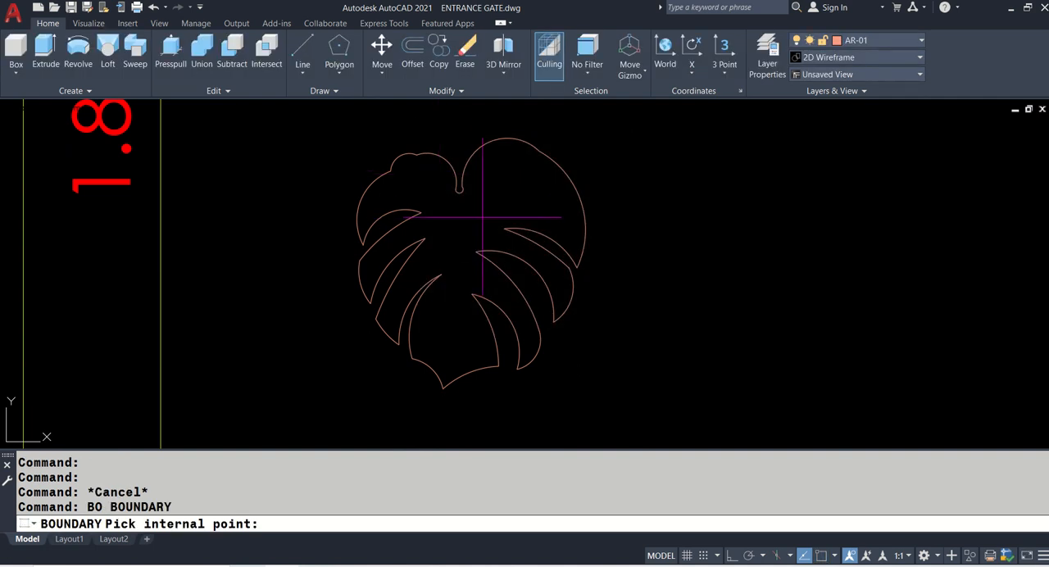
{"action": "left_click", "coordinate": [483, 217]}
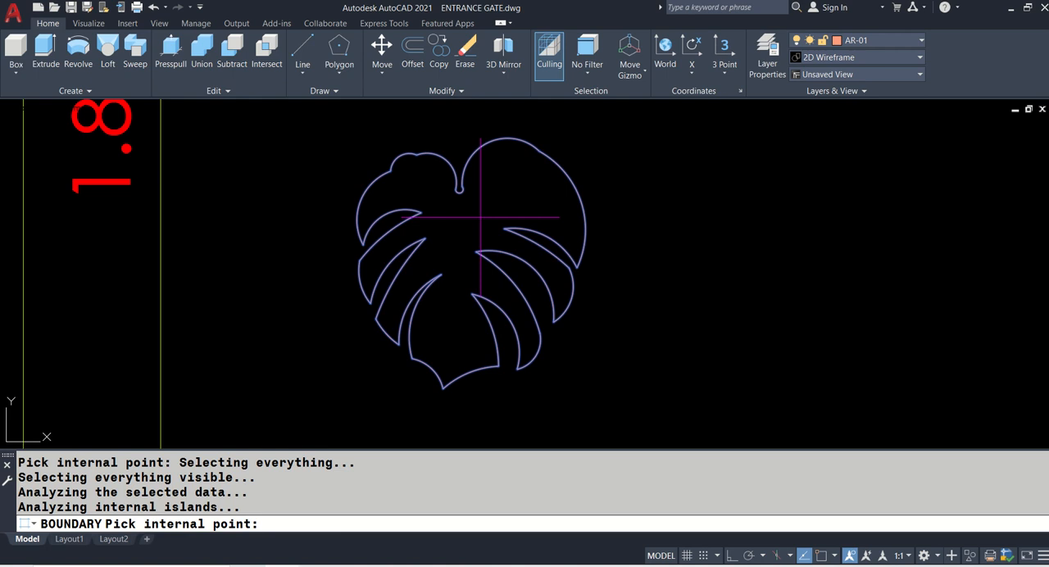
{"action": "key", "text": "Return"}
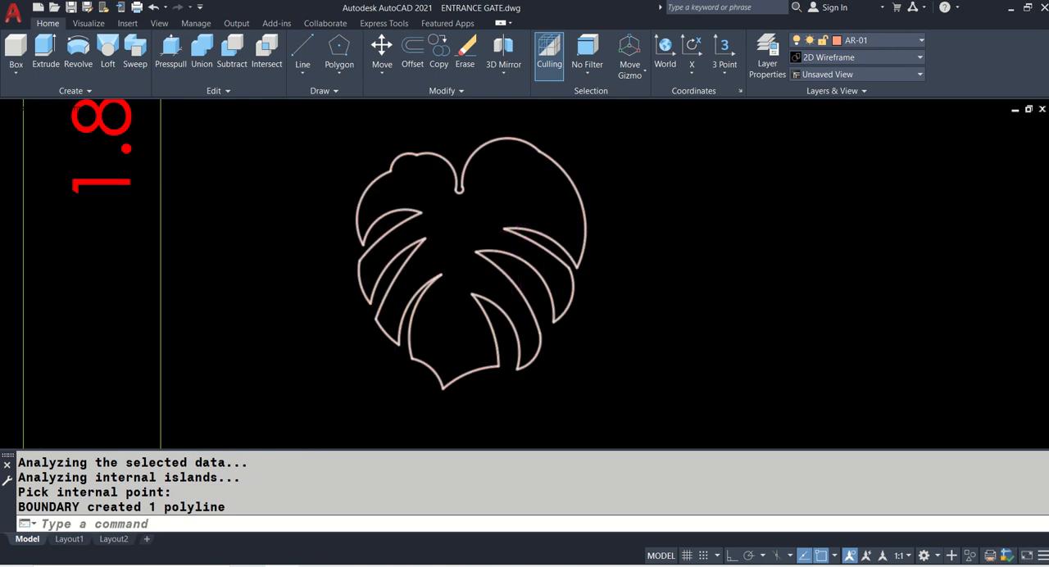
- Draw a tall freehand rectangle beside the traced leaf, on the side away from the gate elevation, as the panel frame
{"action": "scroll", "coordinate": [521, 232], "scroll_direction": "down", "scroll_amount": 8}
{"action": "scroll", "coordinate": [142, 207], "scroll_direction": "up", "scroll_amount": 2}
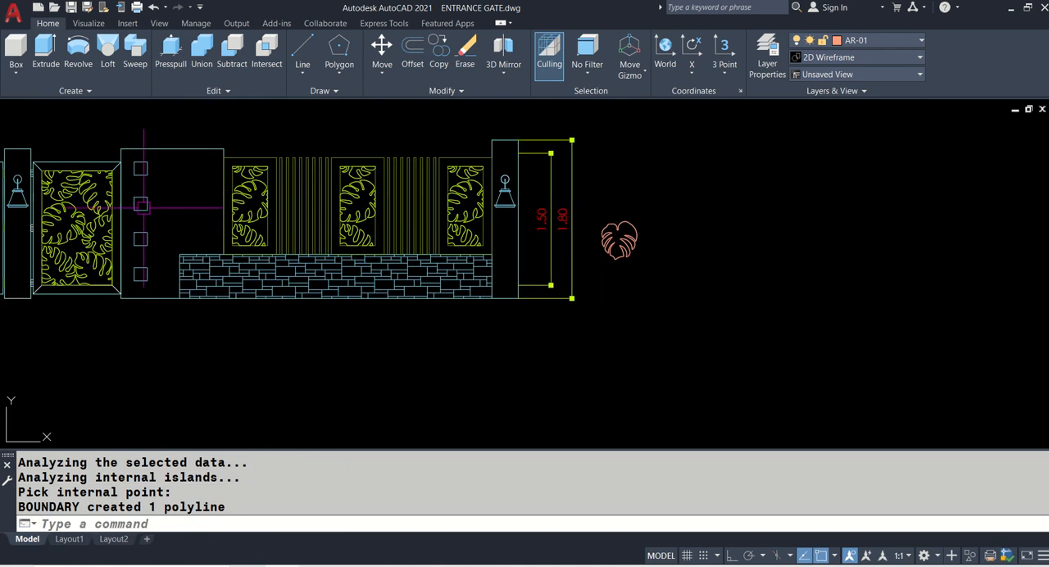
{"action": "scroll", "coordinate": [621, 207], "scroll_direction": "up", "scroll_amount": 2}
{"action": "type", "text": "REC"}
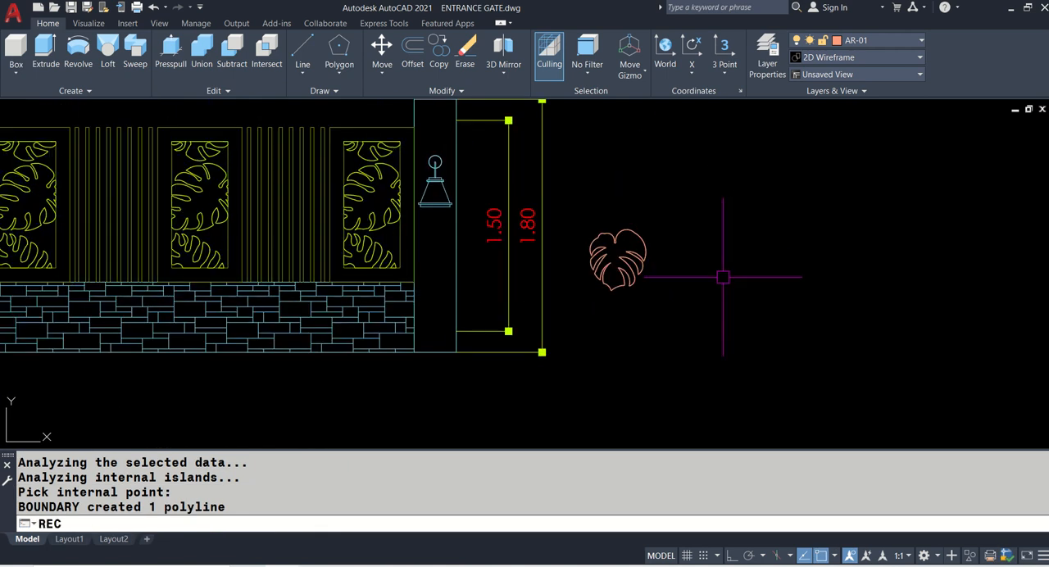
{"action": "key", "text": "Return"}
{"action": "left_click", "coordinate": [656, 328]}
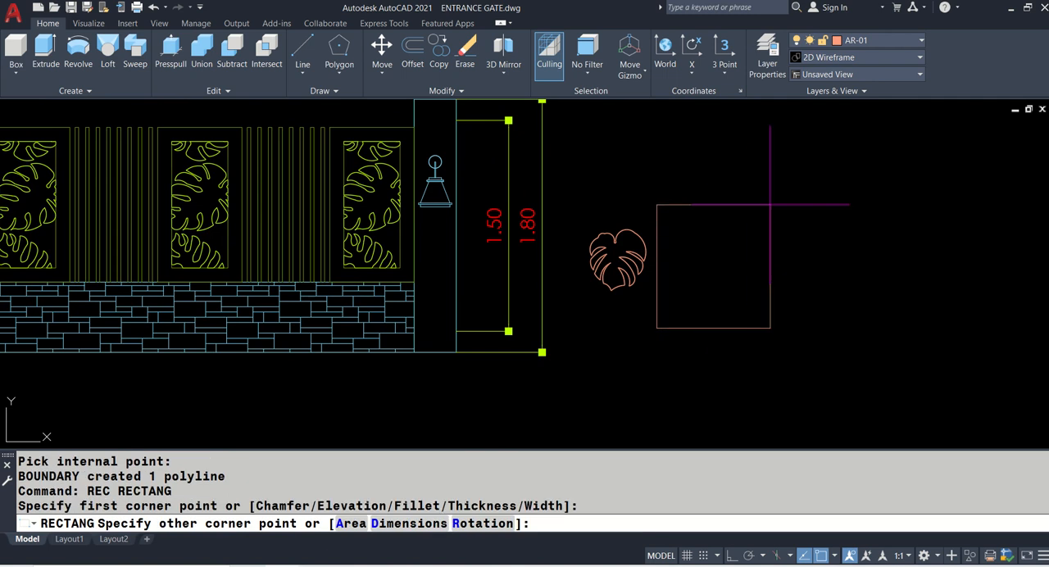
{"action": "left_click", "coordinate": [780, 132]}
- Copy the leaf polyline five times into the empty space beyond the rectangle, three in an upper row and two below
{"action": "scroll", "coordinate": [646, 273], "scroll_direction": "up", "scroll_amount": 2}
{"action": "type", "text": "CO"}
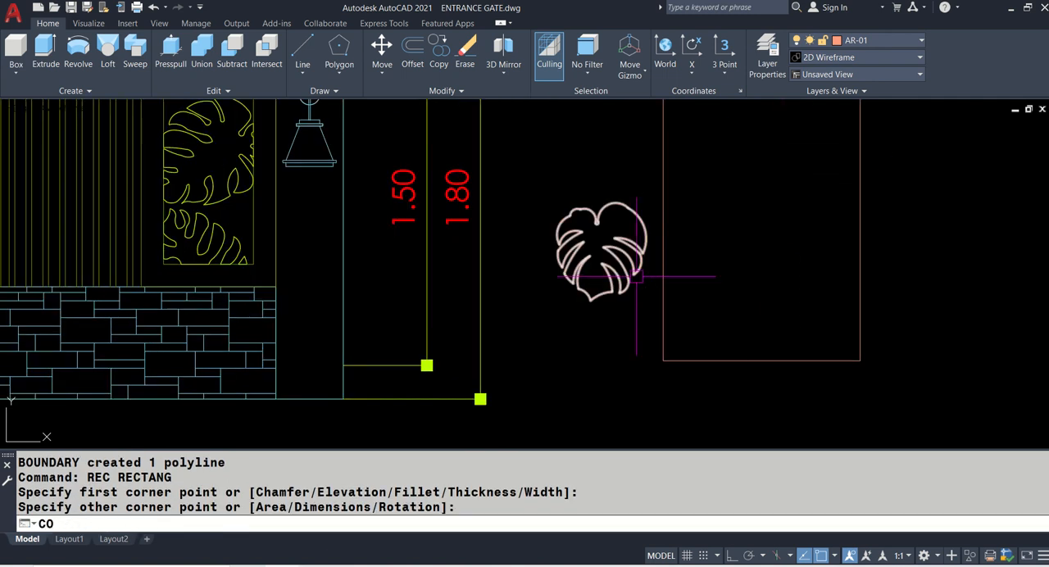
{"action": "key", "text": "Return"}
{"action": "left_click", "coordinate": [637, 276]}
{"action": "key", "text": "Return"}
{"action": "left_click", "coordinate": [621, 275]}
{"action": "scroll", "coordinate": [545, 278], "scroll_direction": "down", "scroll_amount": 3}
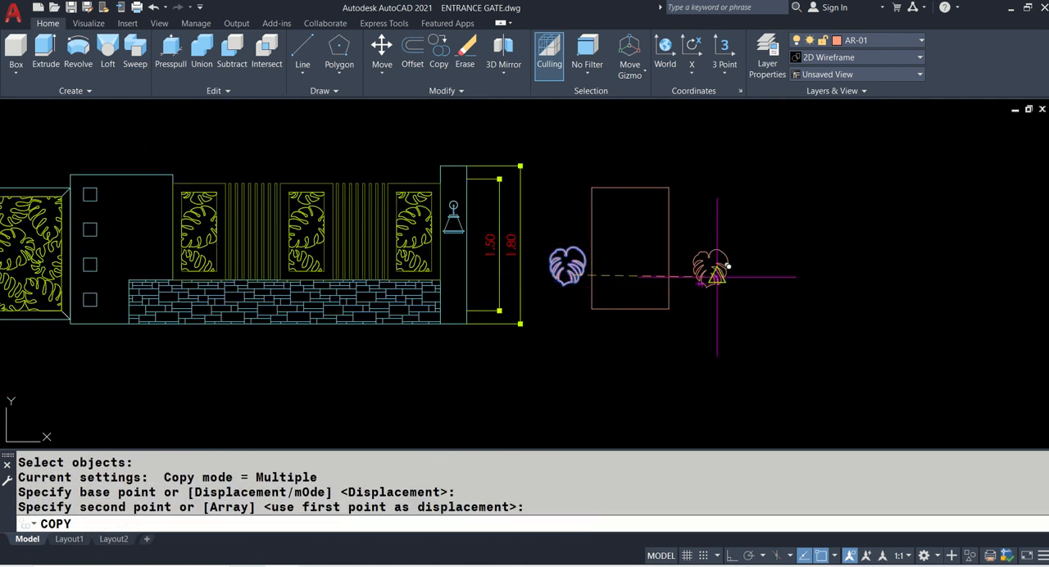
{"action": "left_click", "coordinate": [728, 268]}
{"action": "left_click", "coordinate": [779, 273]}
{"action": "left_click", "coordinate": [843, 279]}
{"action": "left_click", "coordinate": [756, 327]}
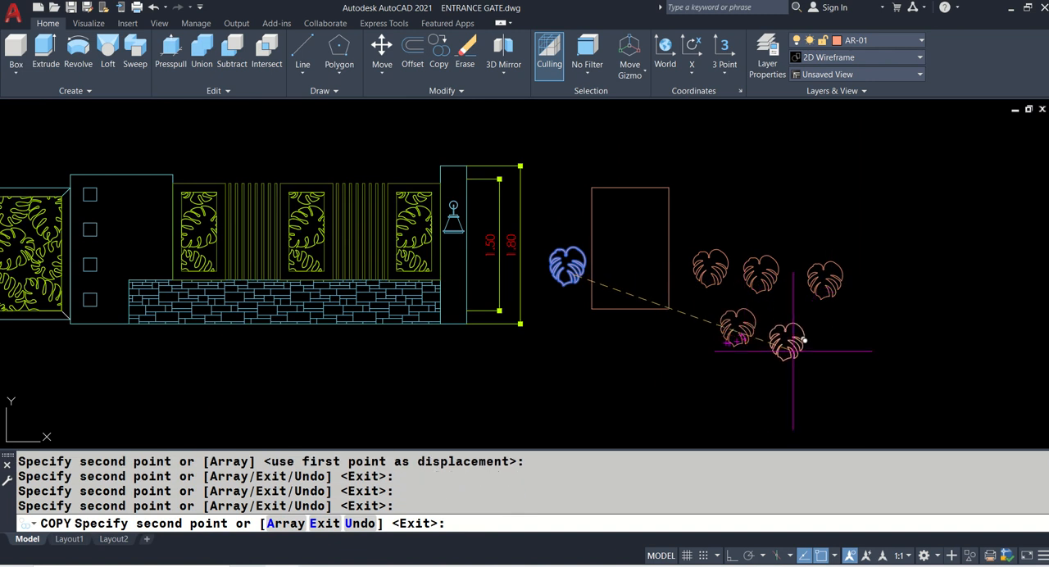
{"action": "left_click", "coordinate": [793, 344]}
{"action": "key", "text": "Return"}
- Rotate the middle leaf copy of the upper row by about 224° around its centre
{"action": "scroll", "coordinate": [752, 360], "scroll_direction": "up", "scroll_amount": 4}
{"action": "type", "text": "R"}
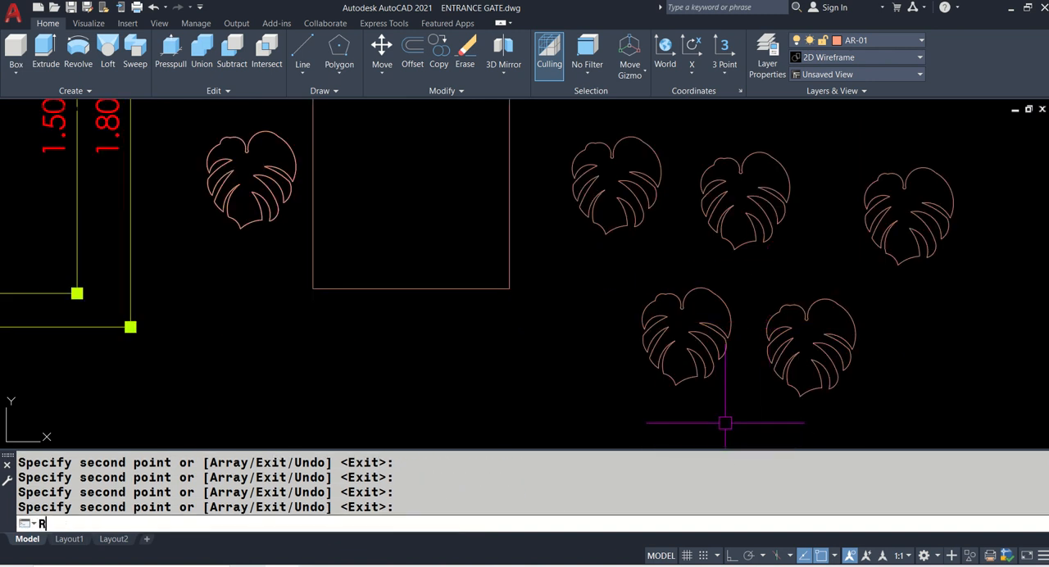
{"action": "type", "text": "O"}
{"action": "key", "text": "Return"}
{"action": "left_click", "coordinate": [748, 209]}
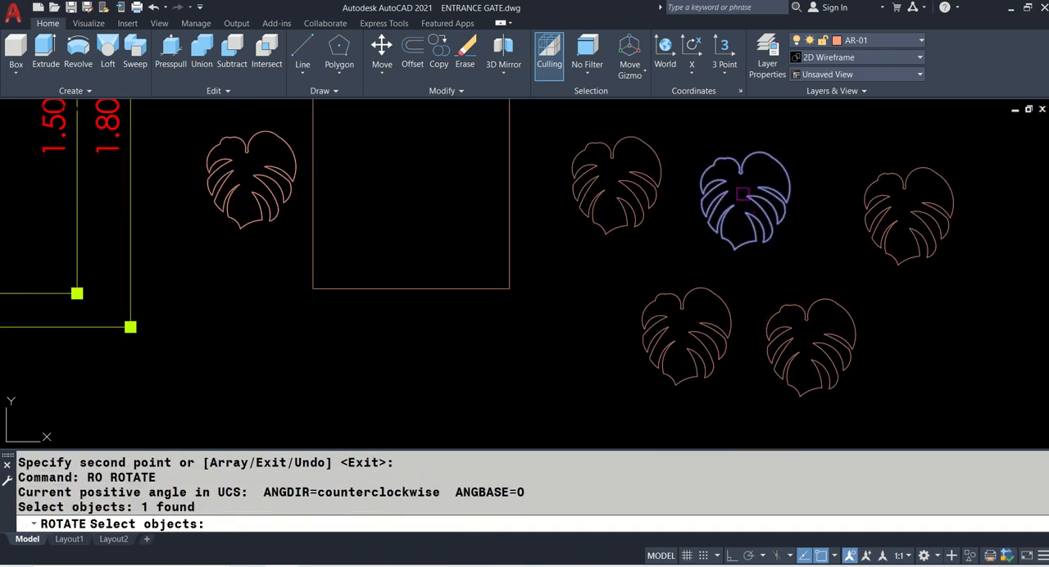
{"action": "key", "text": "Return"}
{"action": "left_click", "coordinate": [747, 196]}
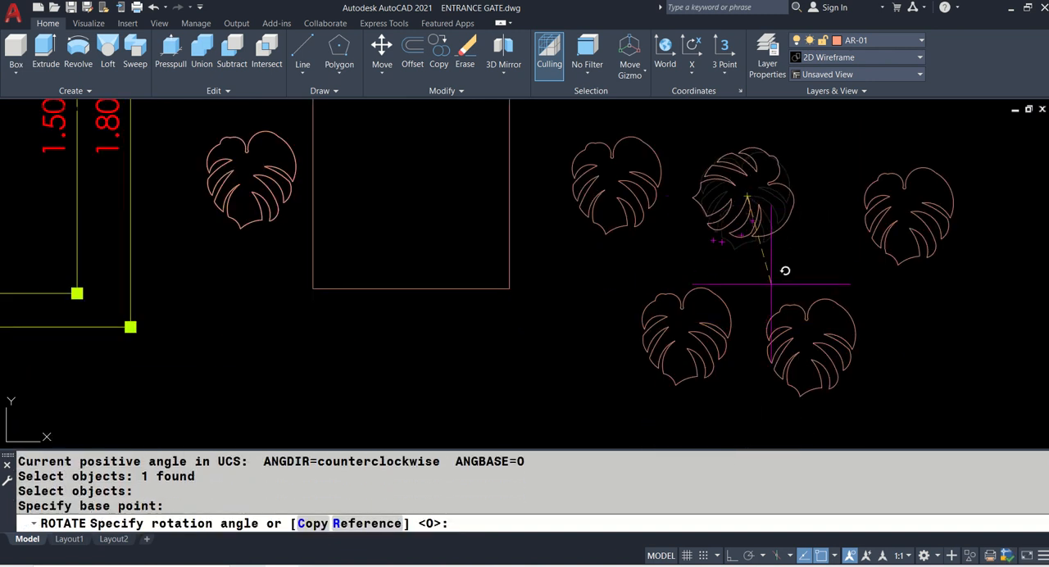
{"action": "left_click", "coordinate": [687, 257]}
- Rotate the first leaf copy of the lower row by about 109° around its centre
{"action": "middle_click_drag", "start_coordinate": [691, 262], "coordinate": [649, 226]}
{"action": "key", "text": "Return"}
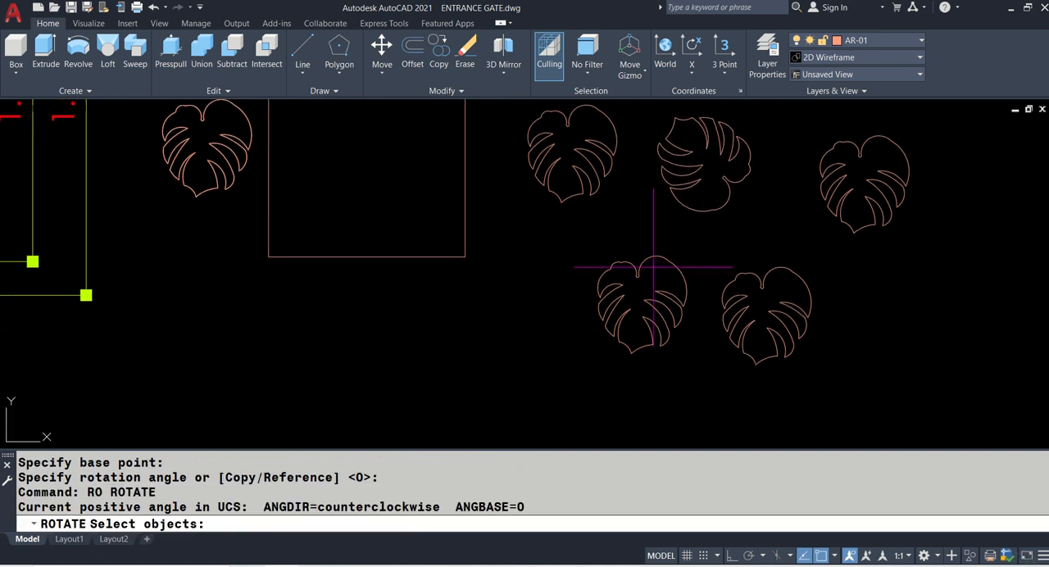
{"action": "left_click", "coordinate": [654, 263]}
{"action": "left_click", "coordinate": [631, 254]}
{"action": "key", "text": "Return"}
{"action": "scroll", "coordinate": [632, 294], "scroll_direction": "up", "scroll_amount": 2}
{"action": "left_click", "coordinate": [633, 293]}
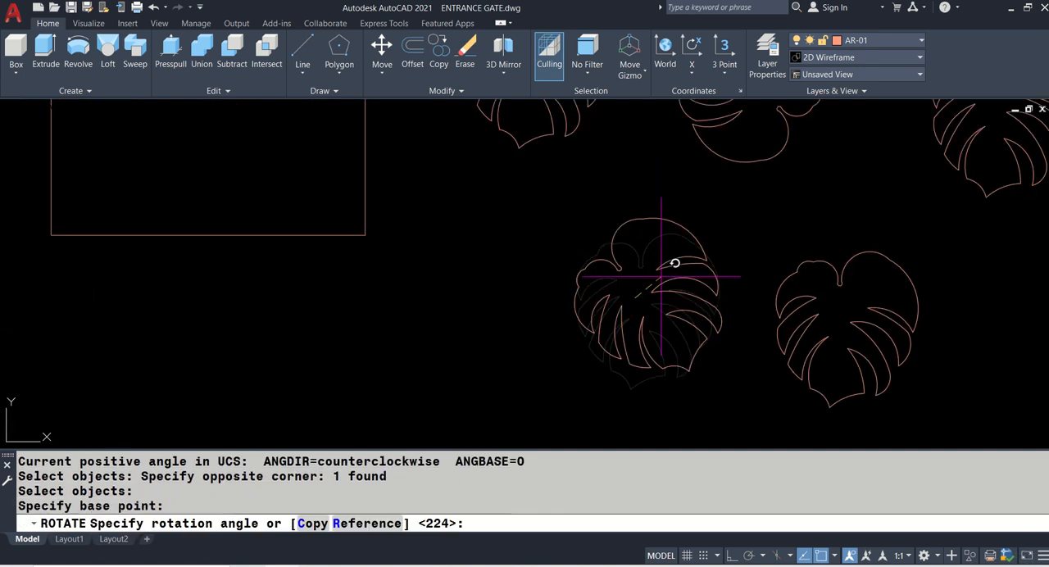
{"action": "left_click", "coordinate": [634, 190]}
- Rotate the second leaf copy of the lower row by about 214° around its centre
{"action": "middle_click_drag", "start_coordinate": [783, 243], "coordinate": [669, 248]}
{"action": "type", "text": "R"}
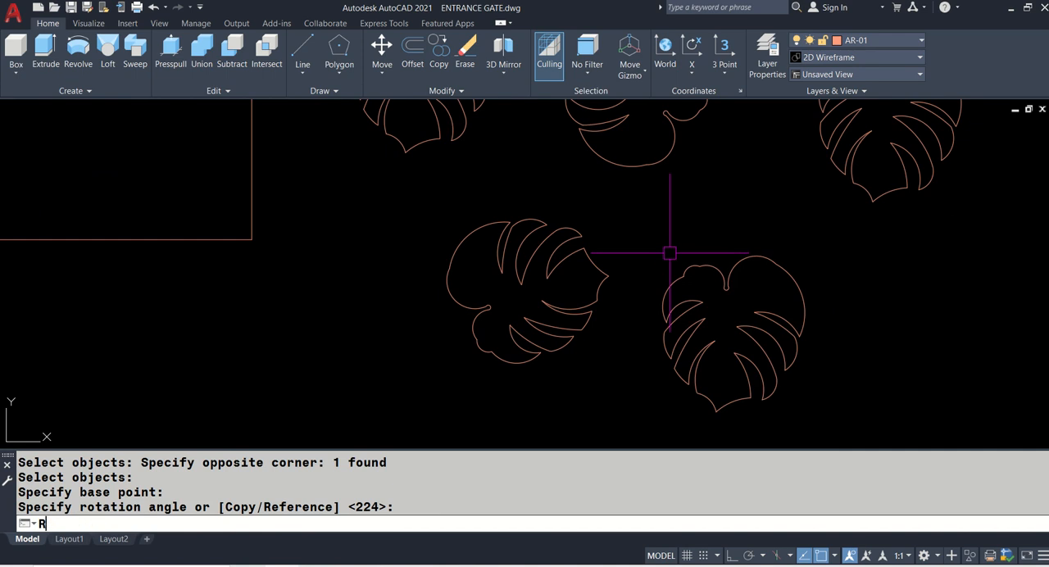
{"action": "type", "text": "O"}
{"action": "key", "text": "Return"}
{"action": "left_click", "coordinate": [710, 270]}
{"action": "key", "text": "Return"}
{"action": "left_click", "coordinate": [730, 299]}
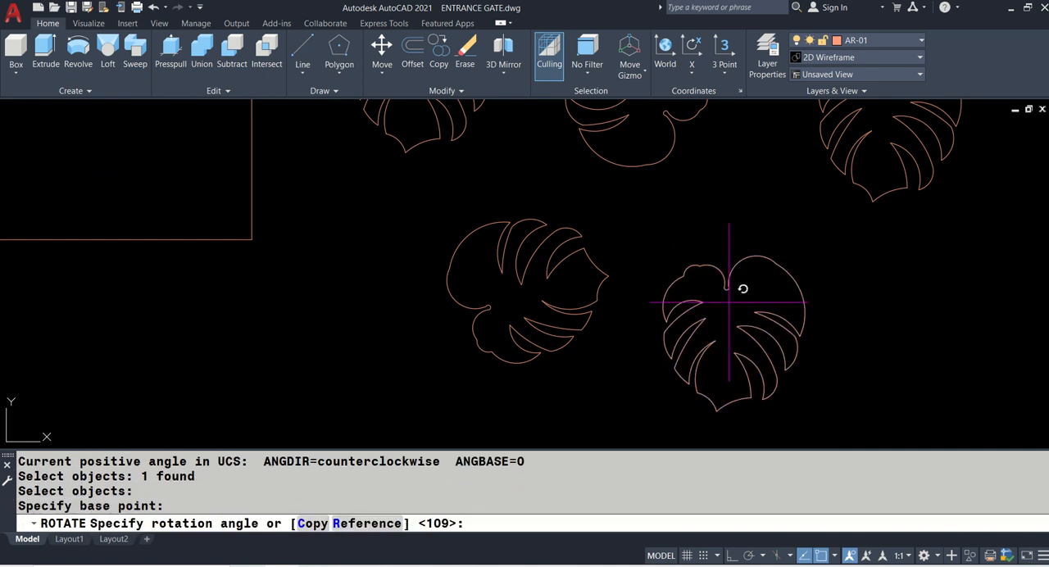
{"action": "left_click", "coordinate": [611, 380]}
- Rotate the last leaf copy of the upper row around its centre so its tip points diagonally down and to the right
{"action": "middle_click_drag", "start_coordinate": [731, 248], "coordinate": [632, 347]}
{"action": "type", "text": "RO"}
{"action": "key", "text": "Return"}
{"action": "left_click", "coordinate": [747, 292]}
{"action": "key", "text": "Return"}
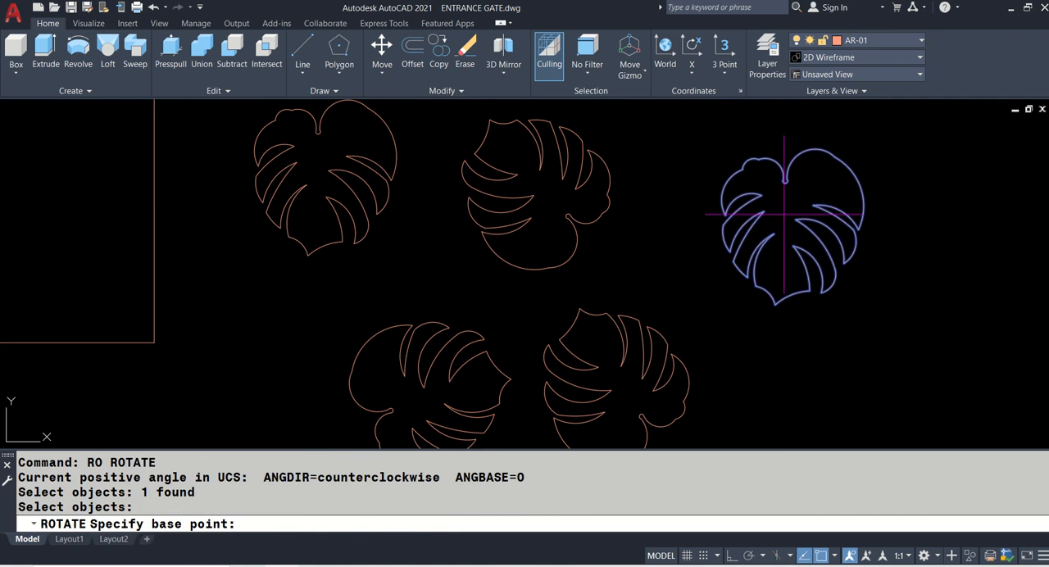
{"action": "left_click", "coordinate": [786, 215]}
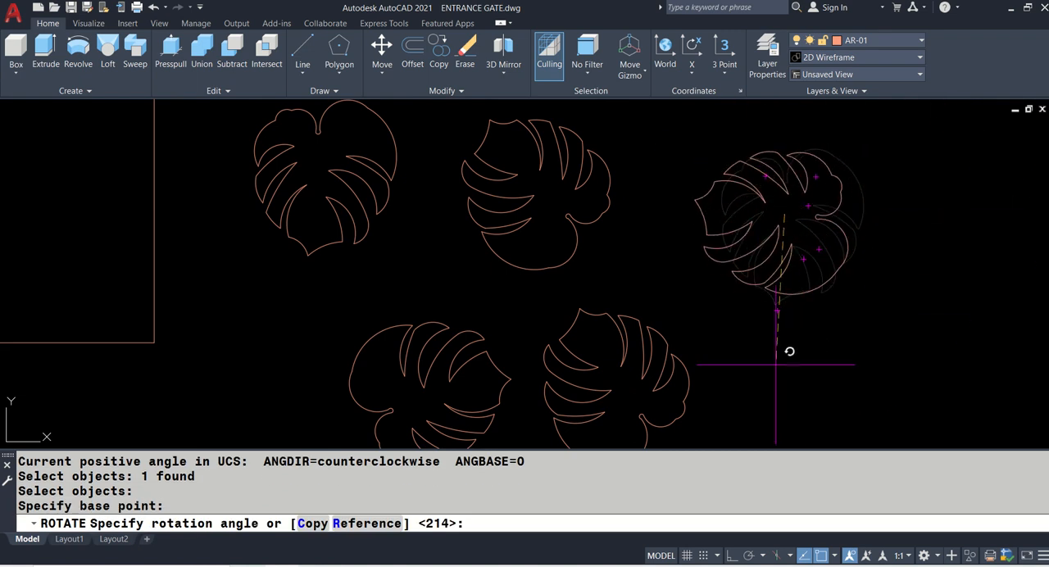
{"action": "left_click", "coordinate": [874, 130]}
- Move the unrotated leaf copy of the upper row onto the rectangle's lower right corner, overlapping both edges
{"action": "scroll", "coordinate": [774, 223], "scroll_direction": "down", "scroll_amount": 2}
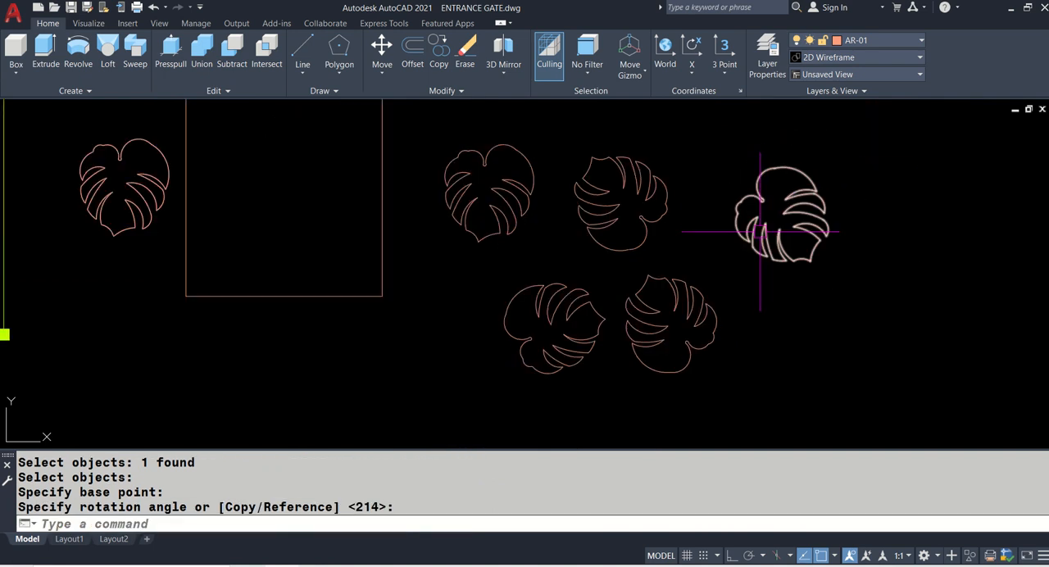
{"action": "scroll", "coordinate": [597, 235], "scroll_direction": "down", "scroll_amount": 2}
{"action": "middle_click_drag", "start_coordinate": [482, 246], "coordinate": [562, 308]}
{"action": "type", "text": "m"}
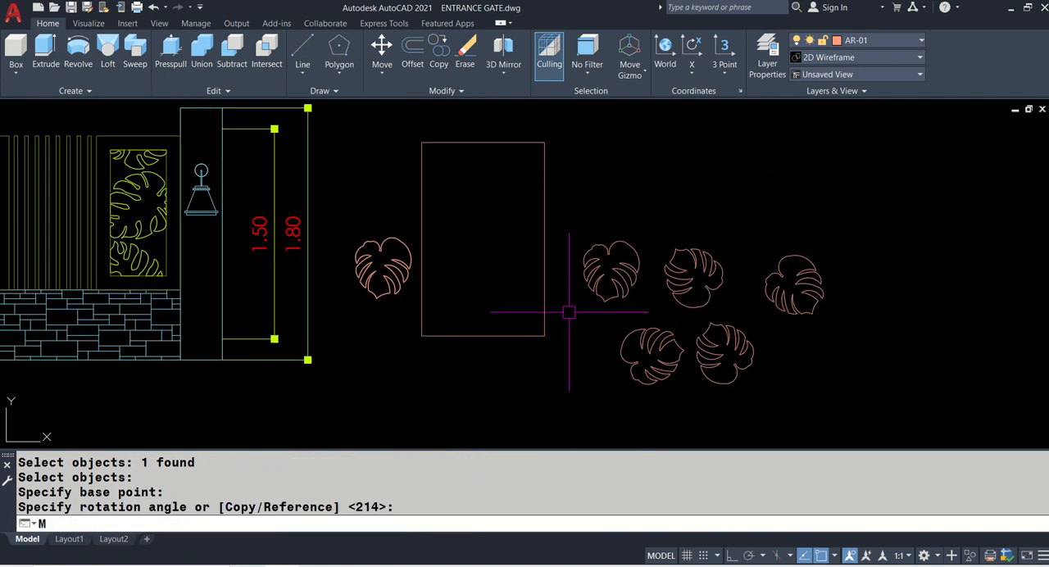
{"action": "key", "text": "Return"}
{"action": "left_click", "coordinate": [611, 280]}
{"action": "key", "text": "Return"}
{"action": "left_click", "coordinate": [611, 281]}
{"action": "scroll", "coordinate": [537, 332], "scroll_direction": "up", "scroll_amount": 6}
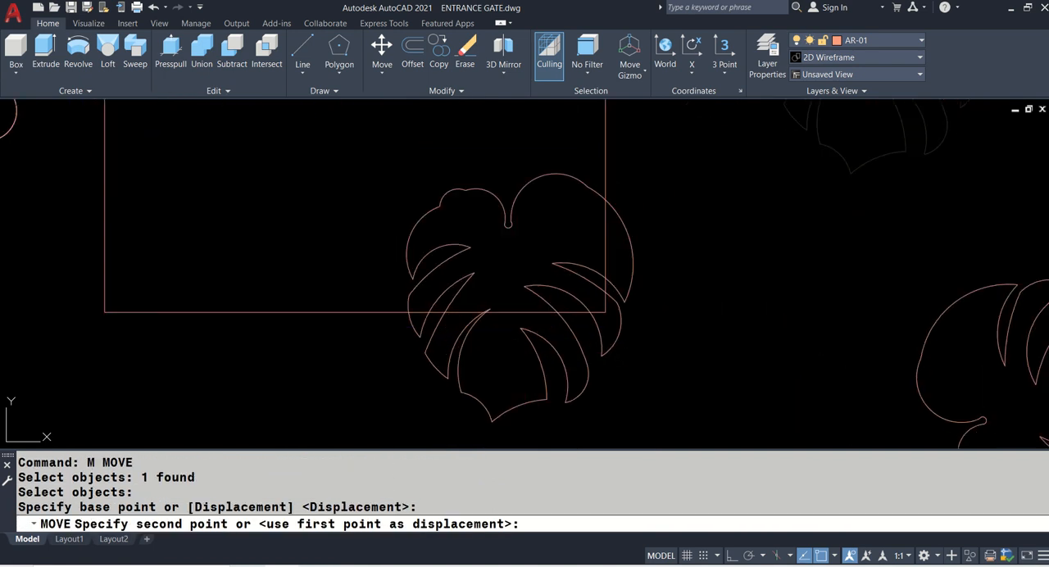
{"action": "left_click", "coordinate": [544, 244]}
- Move the leaf copy whose tip points right onto the rectangle's lower edge, beside the corner leaf
{"action": "scroll", "coordinate": [553, 335], "scroll_direction": "down", "scroll_amount": 5}
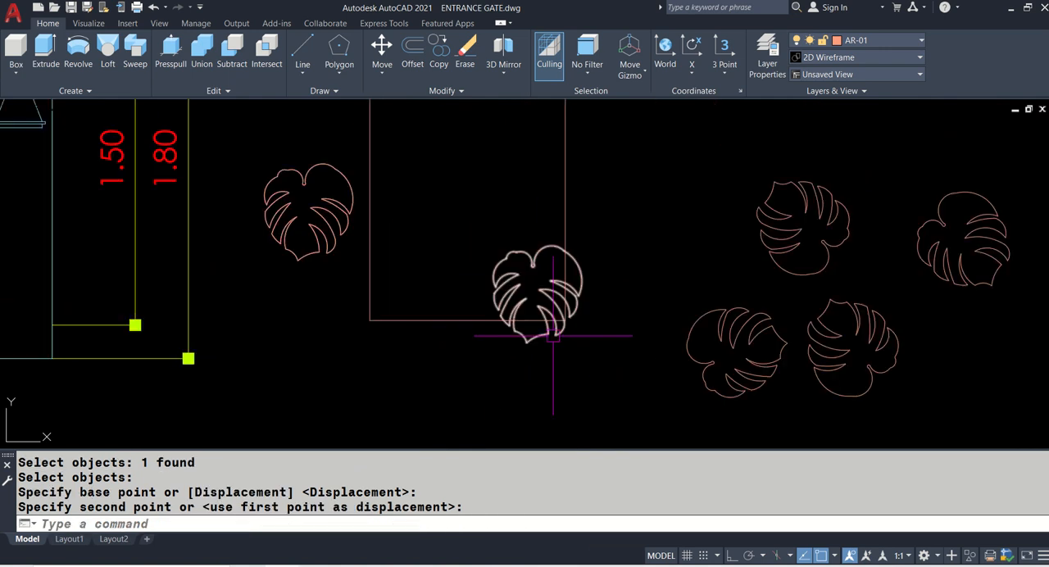
{"action": "key", "text": "BackSpace"}
{"action": "type", "text": "m"}
{"action": "key", "text": "Return"}
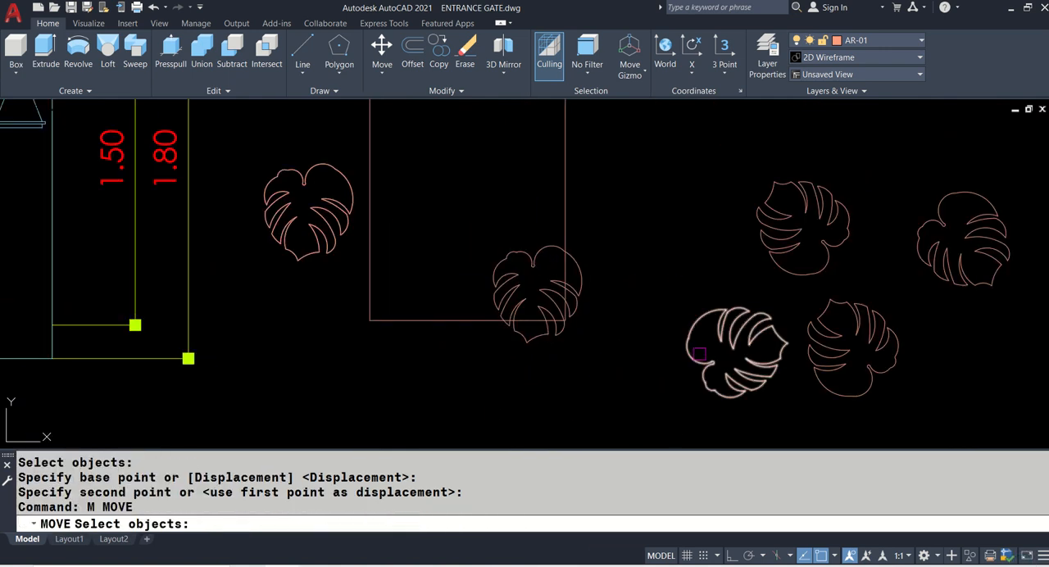
{"action": "left_click", "coordinate": [725, 355]}
{"action": "key", "text": "Return"}
{"action": "left_click", "coordinate": [725, 355]}
{"action": "scroll", "coordinate": [422, 324], "scroll_direction": "up", "scroll_amount": 2}
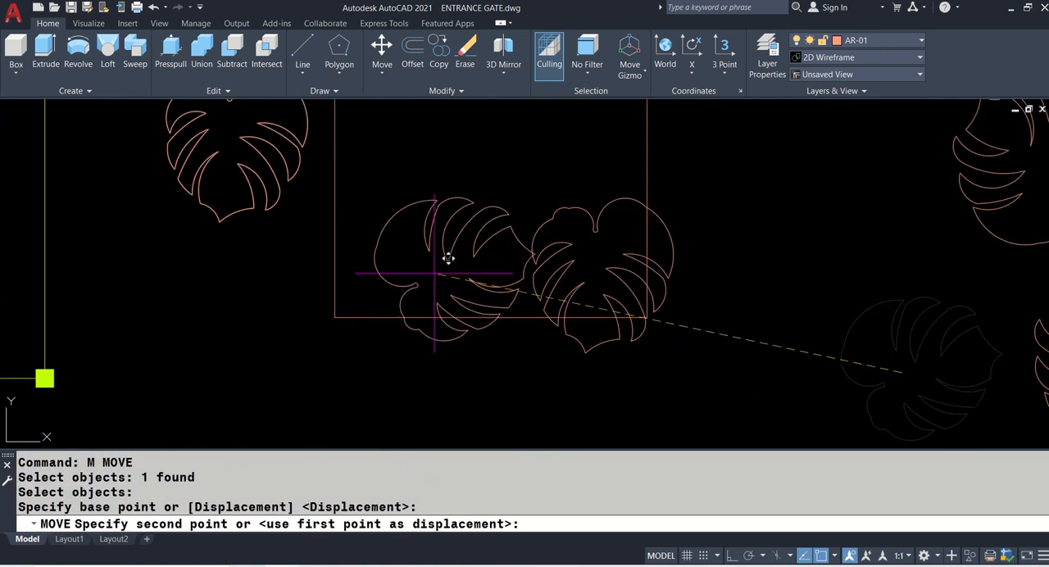
{"action": "scroll", "coordinate": [454, 277], "scroll_direction": "up", "scroll_amount": 2}
{"action": "left_click", "coordinate": [448, 286]}
{"action": "scroll", "coordinate": [447, 286], "scroll_direction": "down", "scroll_amount": 3}
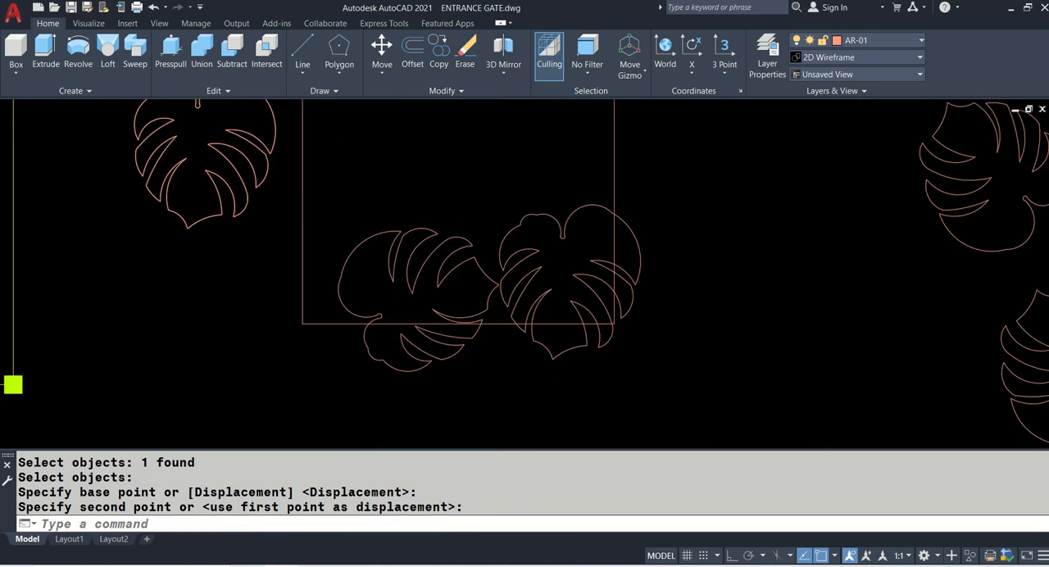
- Copy the rotated leaf farthest from the rectangle onto the rectangle's left edge, above the lower-edge leaf
{"action": "type", "text": "co"}
{"action": "key", "text": "Return"}
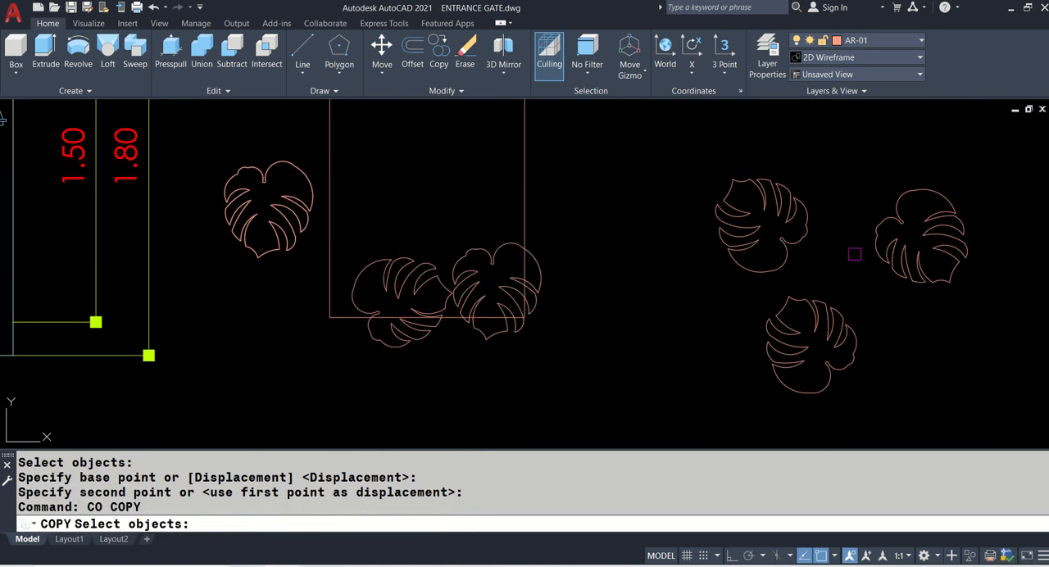
{"action": "left_click", "coordinate": [926, 246]}
{"action": "key", "text": "Return"}
{"action": "left_click", "coordinate": [931, 247]}
{"action": "scroll", "coordinate": [360, 242], "scroll_direction": "up", "scroll_amount": 2}
{"action": "scroll", "coordinate": [434, 281], "scroll_direction": "up", "scroll_amount": 3}
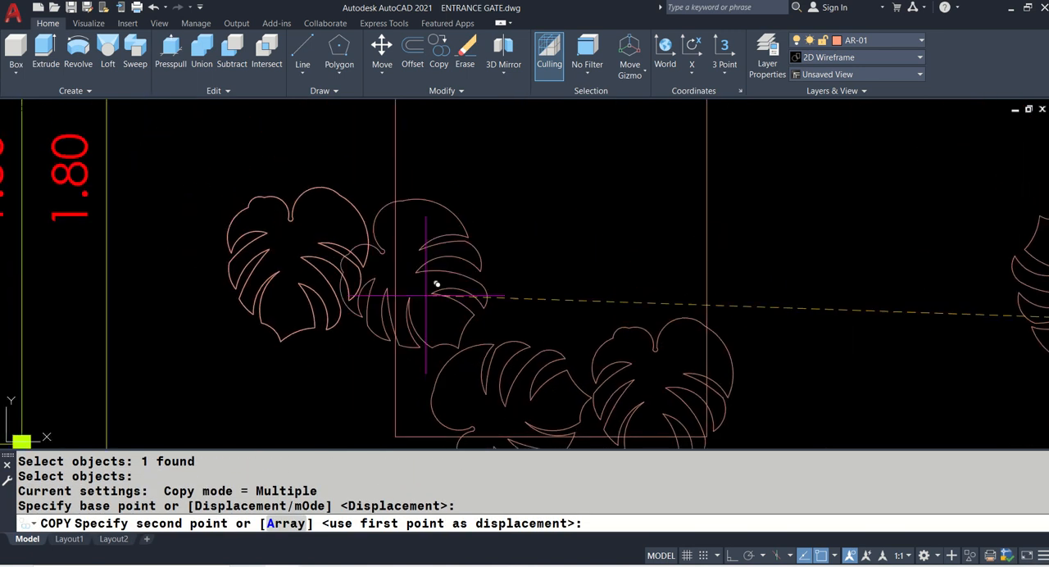
{"action": "left_click", "coordinate": [444, 295]}
{"action": "scroll", "coordinate": [446, 294], "scroll_direction": "down", "scroll_amount": 3}
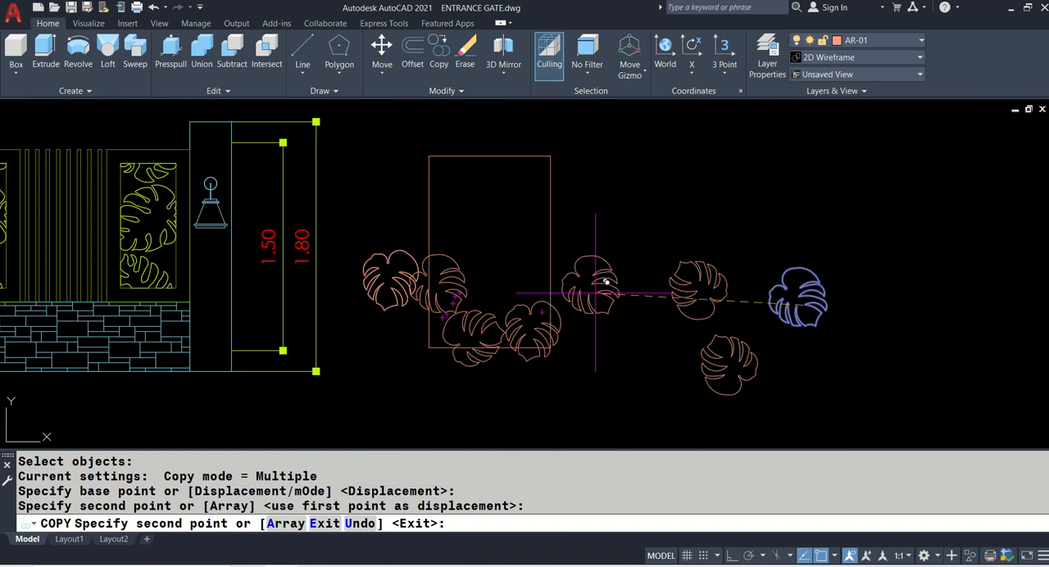
{"action": "key", "text": "Return"}
- Copy the lowest of the loose rotated leaves onto the rectangle's right edge, above the corner leaf
{"action": "type", "text": "co"}
{"action": "key", "text": "Return"}
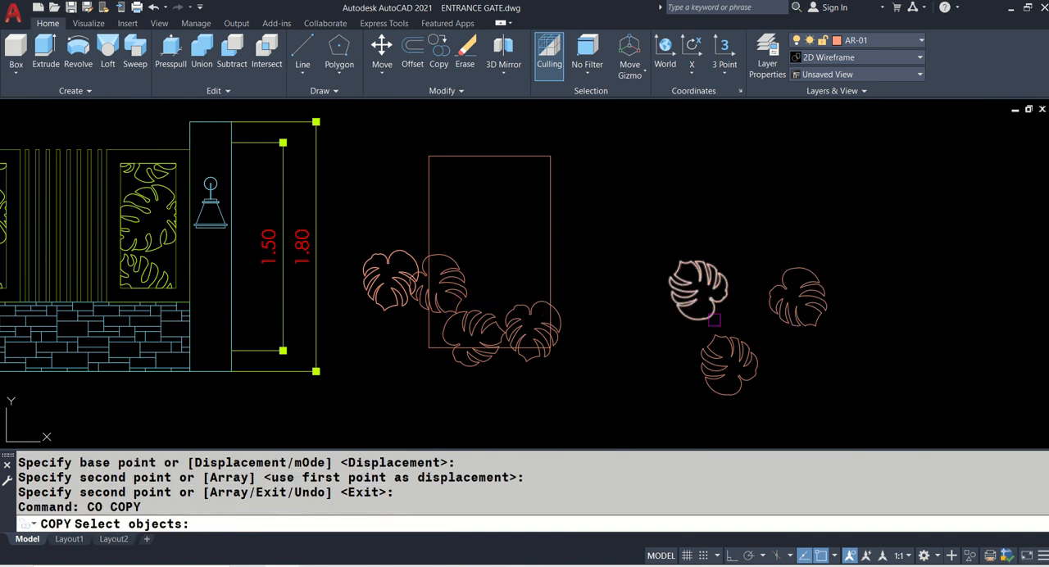
{"action": "left_click", "coordinate": [721, 360]}
{"action": "key", "text": "Return"}
{"action": "left_click", "coordinate": [712, 360]}
{"action": "scroll", "coordinate": [509, 271], "scroll_direction": "up", "scroll_amount": 3}
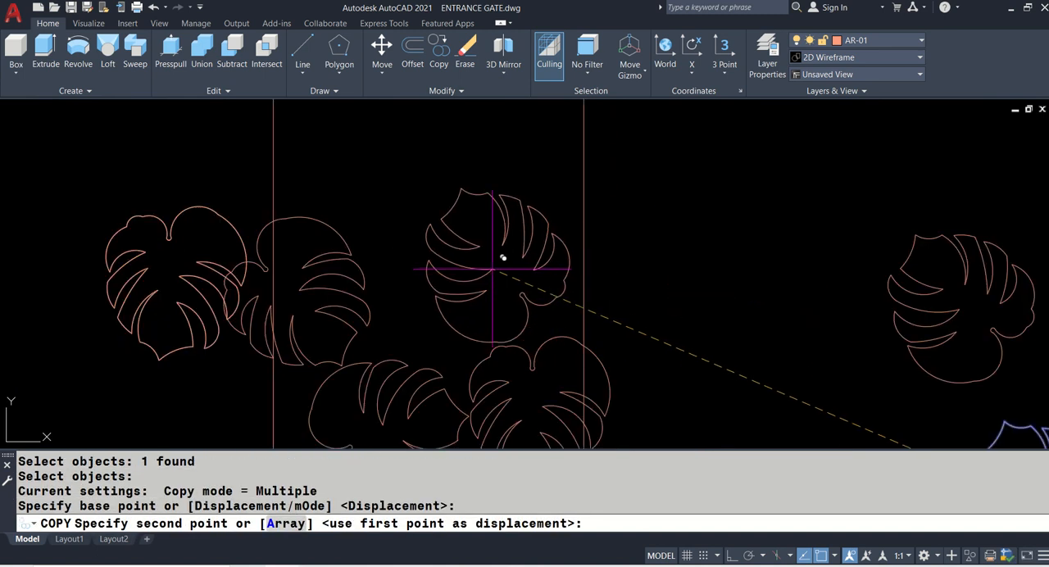
{"action": "left_click", "coordinate": [541, 256]}
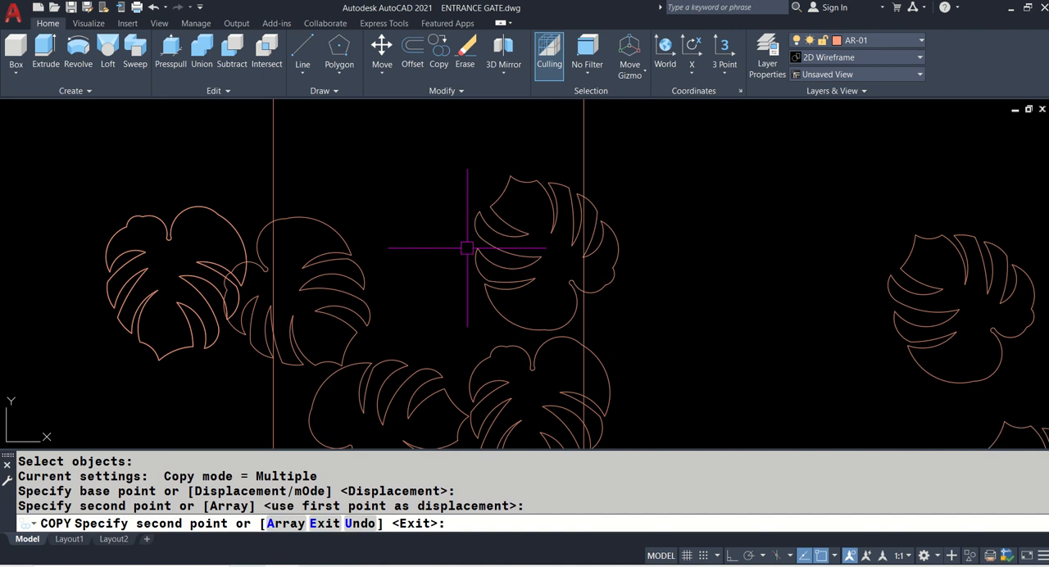
{"action": "key", "text": "Return"}
- Create a boundary polyline from the right-edge leaf's portion inside the rectangle and erase the original leaf
{"action": "scroll", "coordinate": [467, 247], "scroll_direction": "down", "scroll_amount": 4}
{"action": "scroll", "coordinate": [504, 238], "scroll_direction": "up", "scroll_amount": 5}
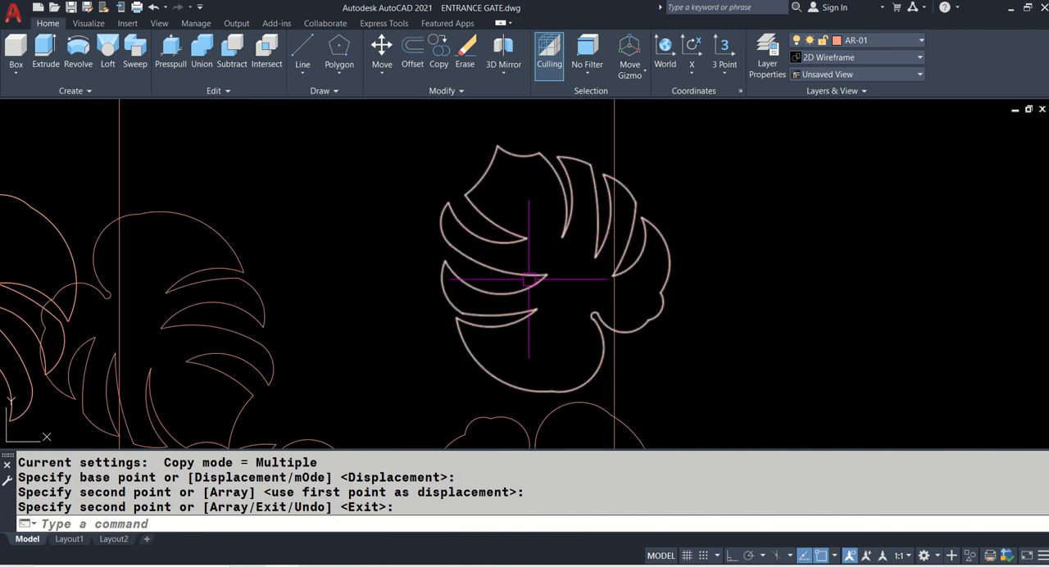
{"action": "type", "text": "BO"}
{"action": "key", "text": "Return"}
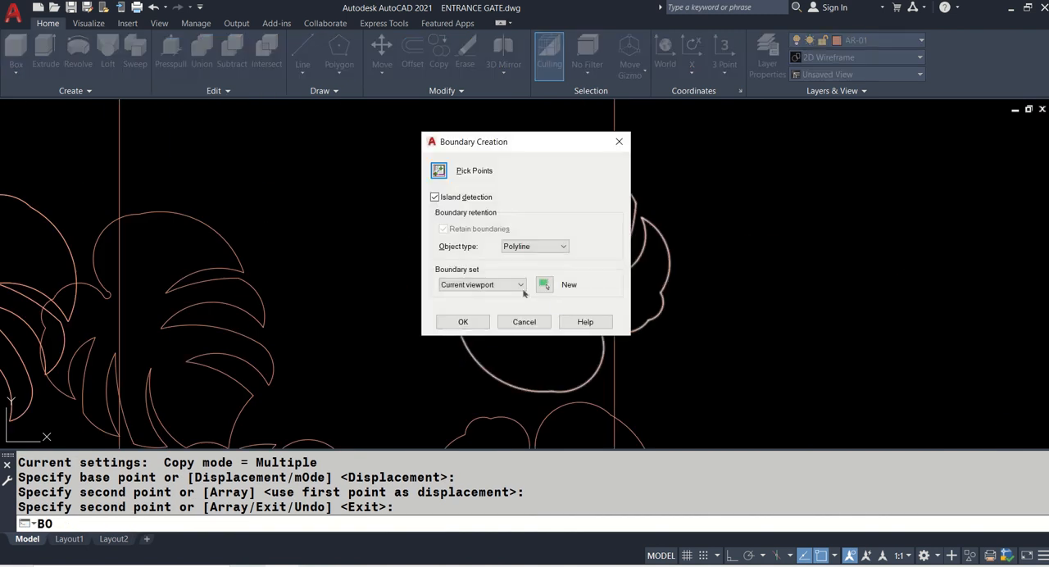
{"action": "left_click", "coordinate": [442, 173]}
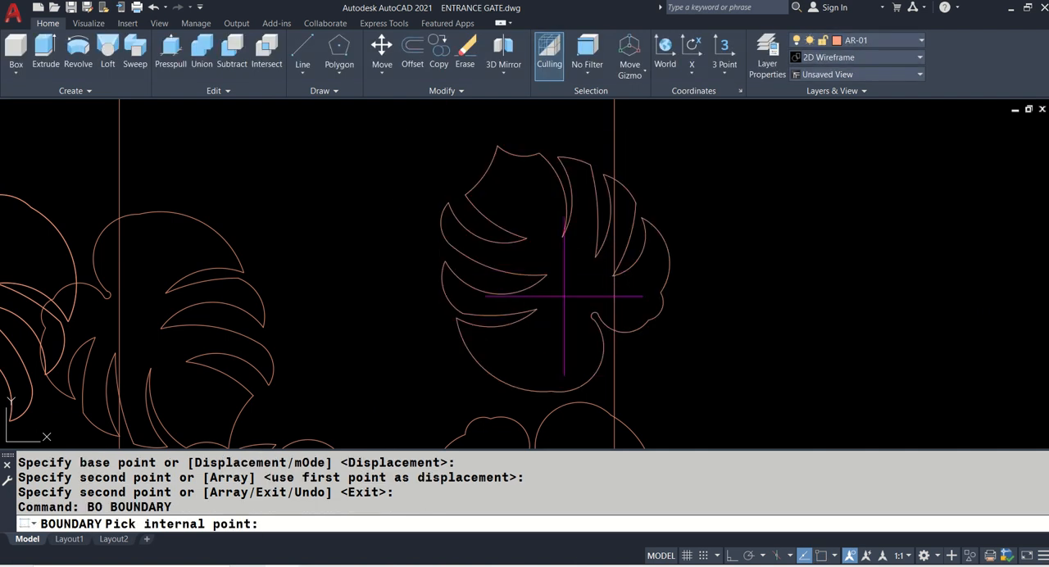
{"action": "left_click", "coordinate": [566, 304]}
{"action": "key", "text": "Return"}
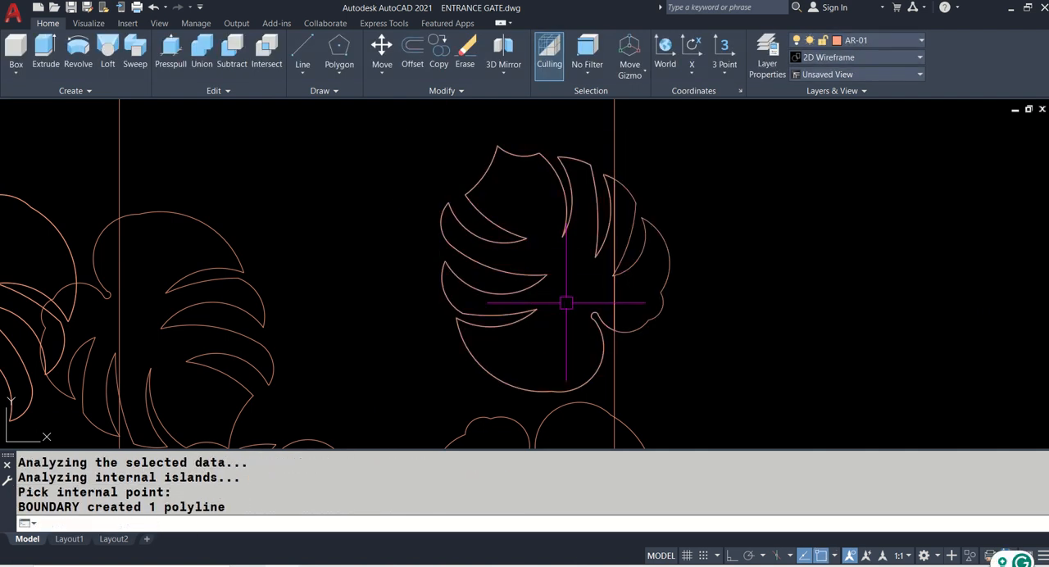
{"action": "left_click", "coordinate": [662, 302]}
{"action": "type", "text": "e"}
{"action": "key", "text": "Return"}
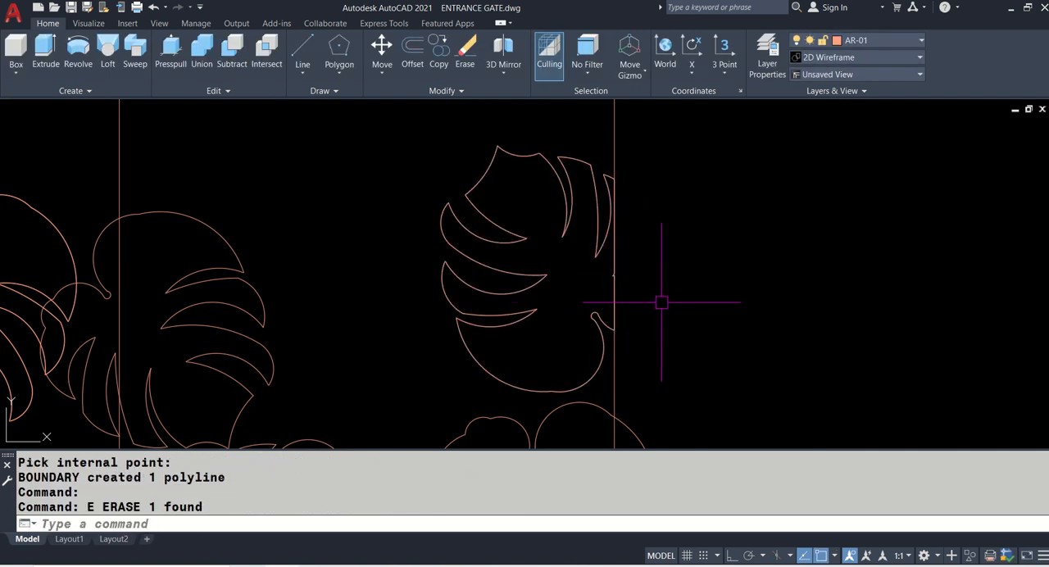
- Create boundary polylines inside the rectangle for the corner leaf, the lower-edge leaf and the left-edge leaf
{"action": "scroll", "coordinate": [568, 215], "scroll_direction": "down", "scroll_amount": 3}
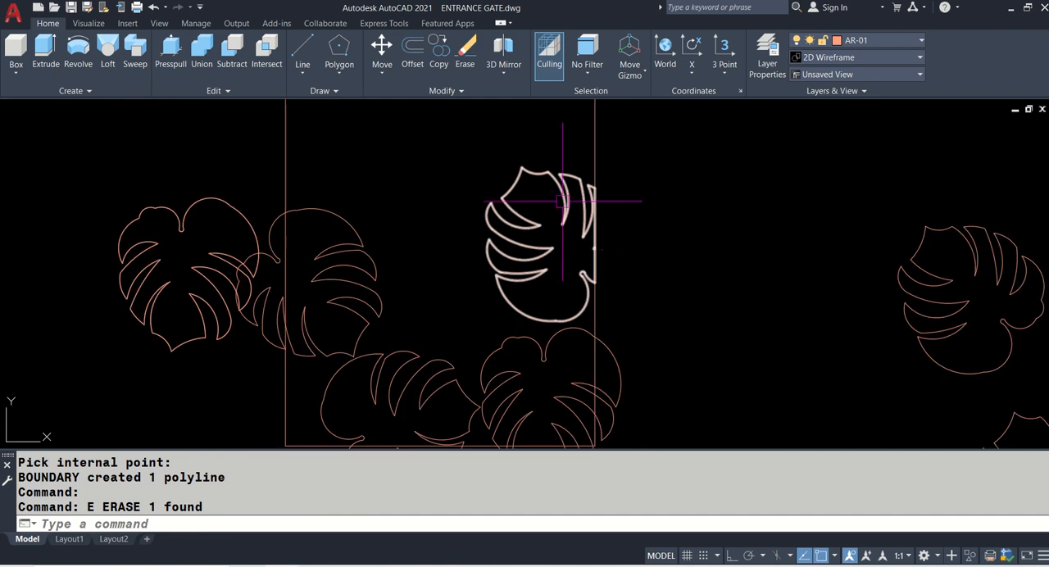
{"action": "middle_click_drag", "start_coordinate": [693, 300], "coordinate": [644, 188]}
{"action": "type", "text": "b"}
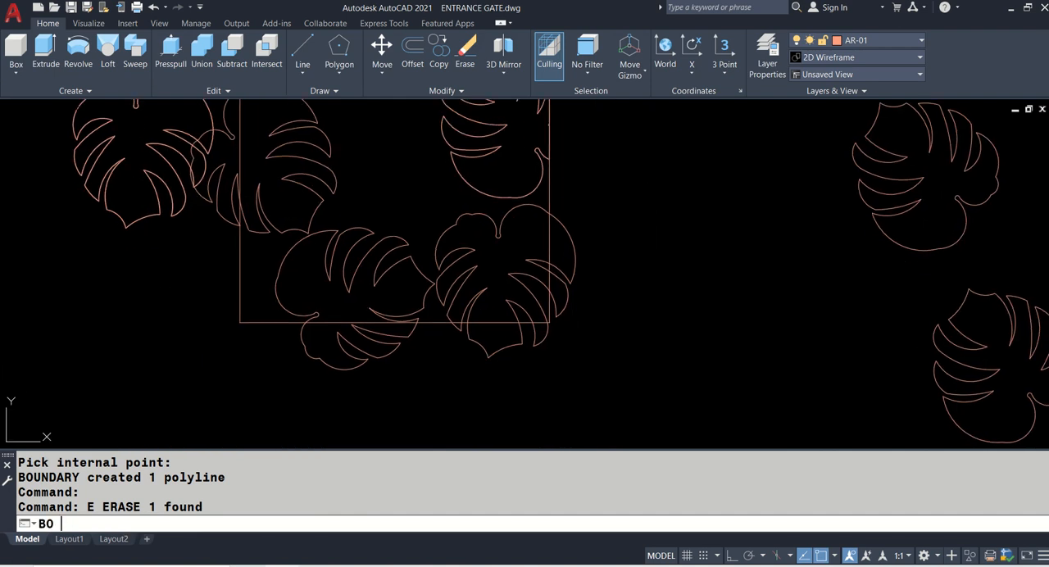
{"action": "type", "text": "o"}
{"action": "key", "text": "Return"}
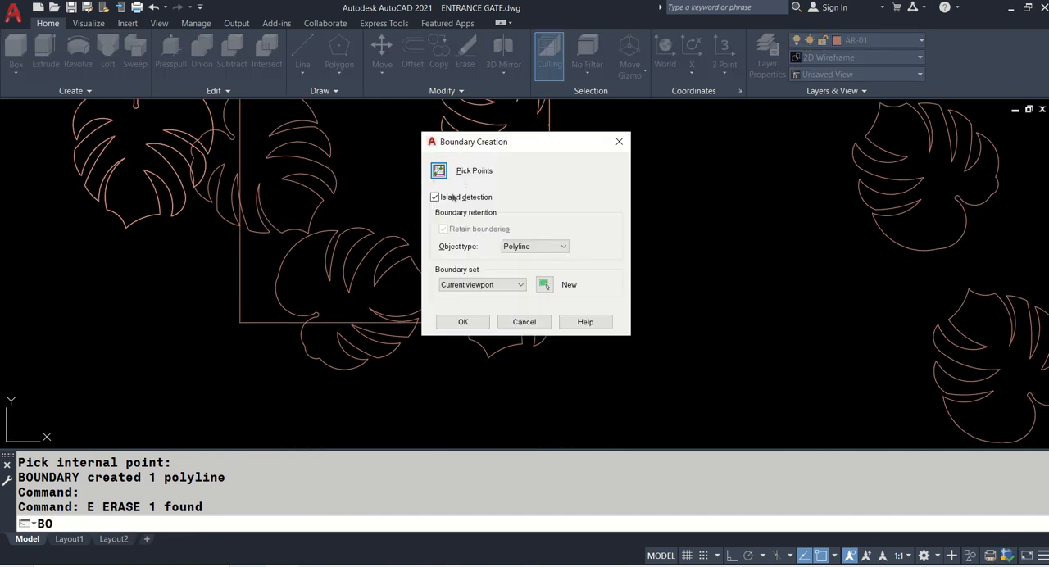
{"action": "left_click", "coordinate": [439, 170]}
{"action": "left_click", "coordinate": [495, 254]}
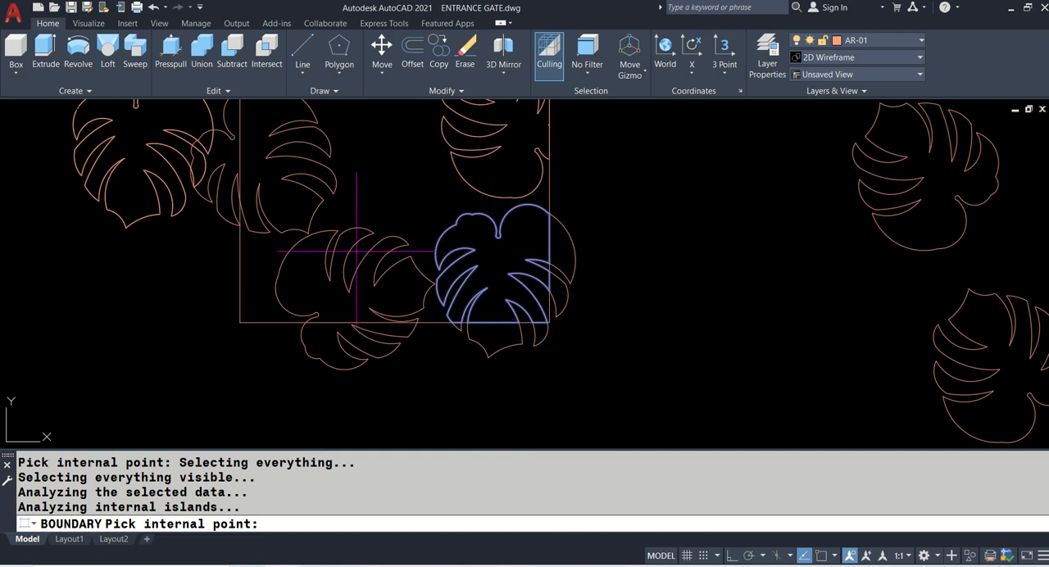
{"action": "left_click", "coordinate": [312, 290]}
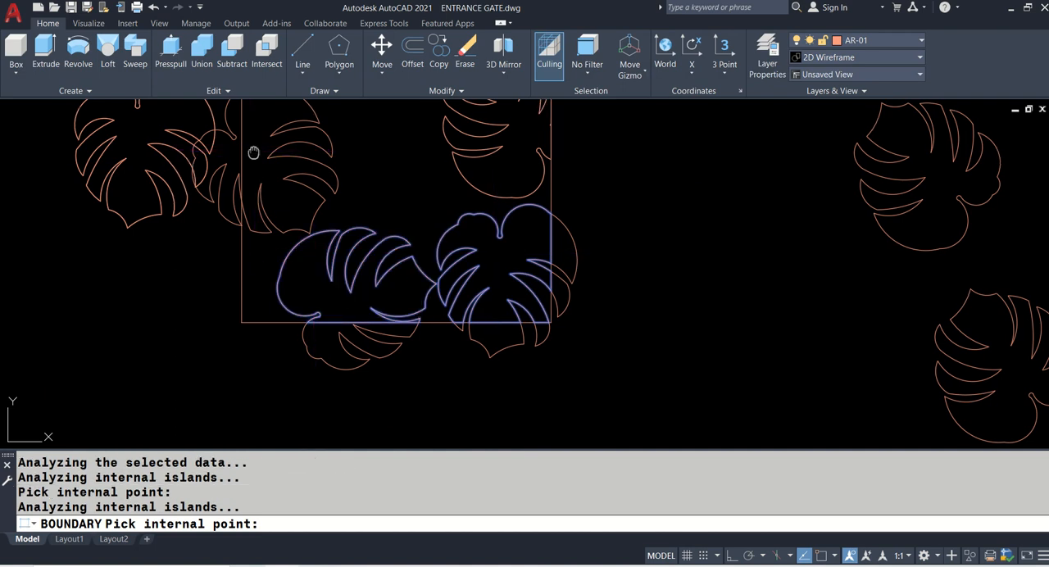
{"action": "middle_click_drag", "start_coordinate": [252, 152], "coordinate": [289, 234]}
{"action": "left_click", "coordinate": [289, 233]}
{"action": "key", "text": "Return"}
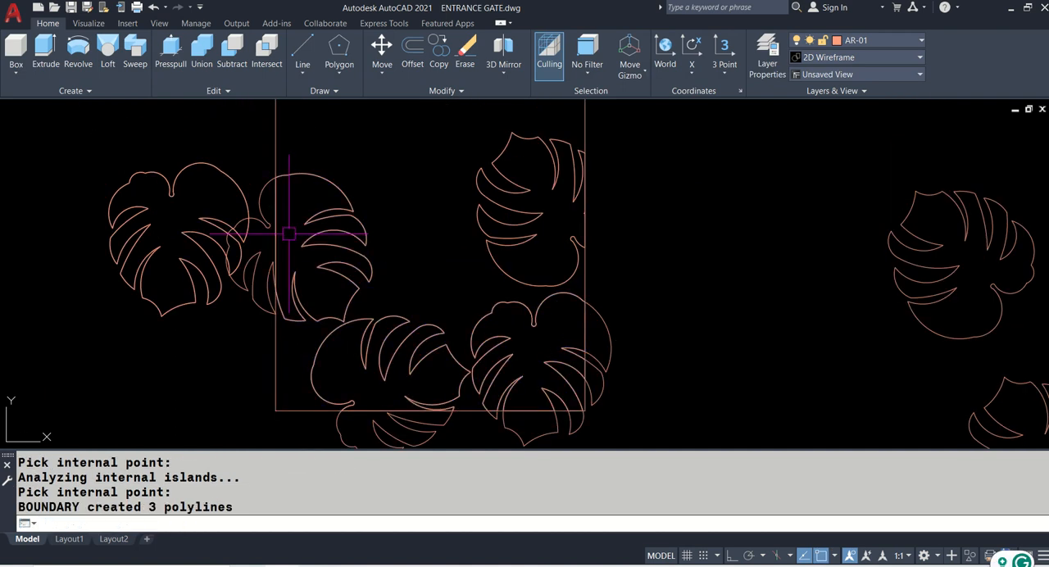
- Erase the original left-edge, lower-edge and corner leaves that extend beyond the rectangle, keeping the new boundary polylines
{"action": "key", "text": "Return"}
{"action": "left_click", "coordinate": [258, 268]}
{"action": "key", "text": "Return"}
{"action": "middle_click_drag", "start_coordinate": [319, 314], "coordinate": [314, 247]}
{"action": "type", "text": "E"}
{"action": "key", "text": "Return"}
{"action": "left_click", "coordinate": [400, 363]}
{"action": "key", "text": "Return"}
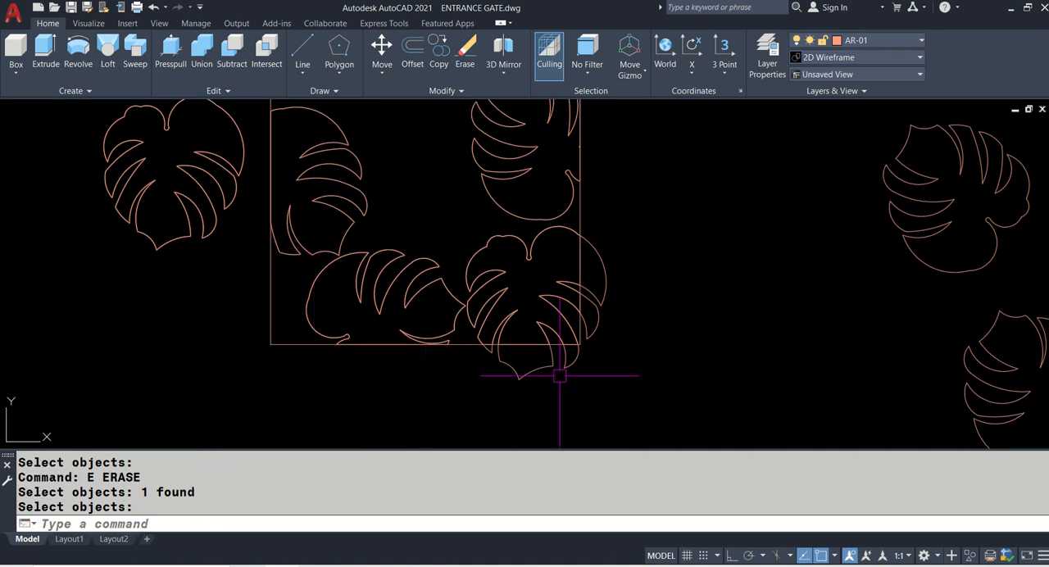
{"action": "type", "text": "E"}
{"action": "key", "text": "Return"}
{"action": "key", "text": "Return"}
{"action": "scroll", "coordinate": [632, 344], "scroll_direction": "down", "scroll_amount": 3}
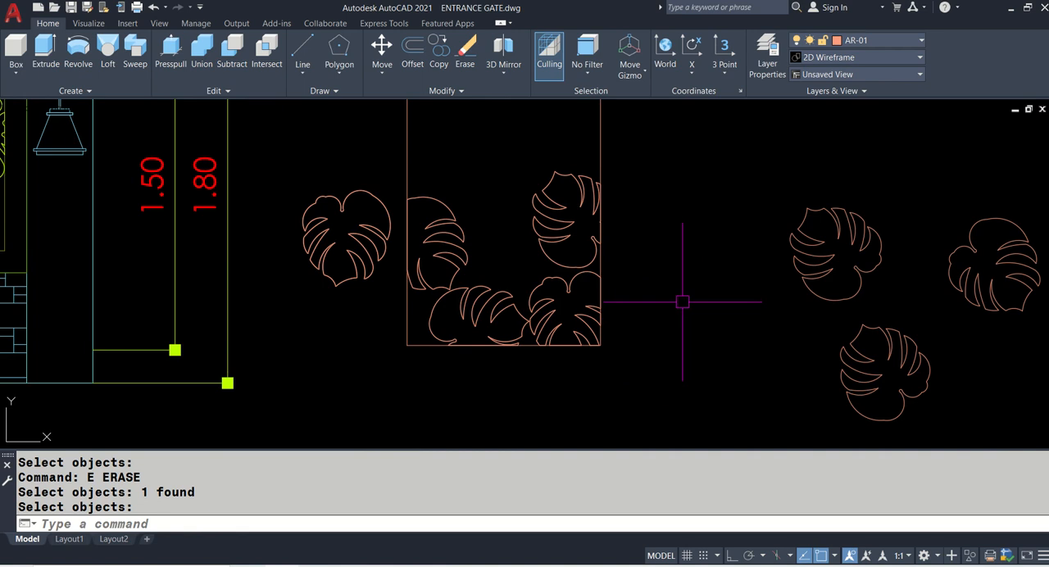
- Examine the leaf arrangement in the rectangle and compare it with the patterned panels of the gate elevation
{"action": "scroll", "coordinate": [620, 224], "scroll_direction": "up", "scroll_amount": 1}
{"action": "scroll", "coordinate": [615, 261], "scroll_direction": "down", "scroll_amount": 1}
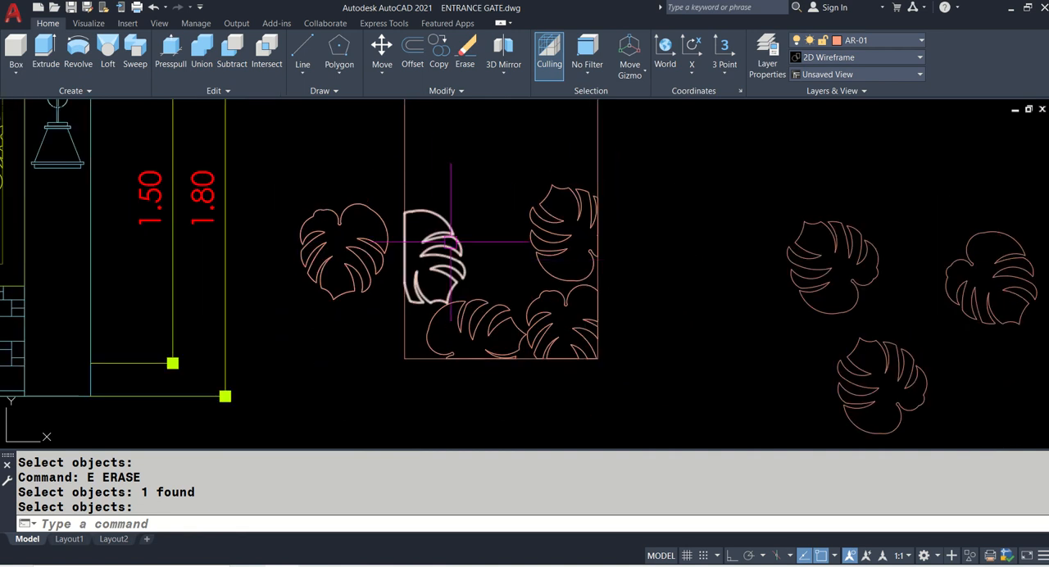
{"action": "scroll", "coordinate": [632, 316], "scroll_direction": "down", "scroll_amount": 4}
{"action": "scroll", "coordinate": [257, 268], "scroll_direction": "up", "scroll_amount": 2}
{"action": "middle_click_drag", "start_coordinate": [234, 265], "coordinate": [700, 271]}
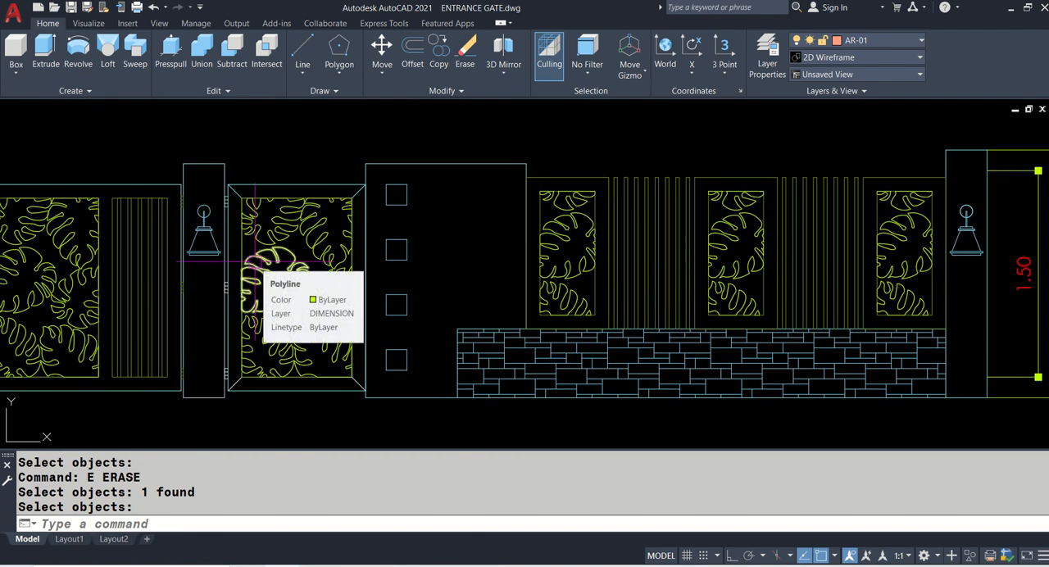
{"action": "scroll", "coordinate": [255, 263], "scroll_direction": "down", "scroll_amount": 2}
{"action": "middle_click_drag", "start_coordinate": [109, 262], "coordinate": [314, 264]}
{"action": "scroll", "coordinate": [320, 261], "scroll_direction": "up", "scroll_amount": 4}
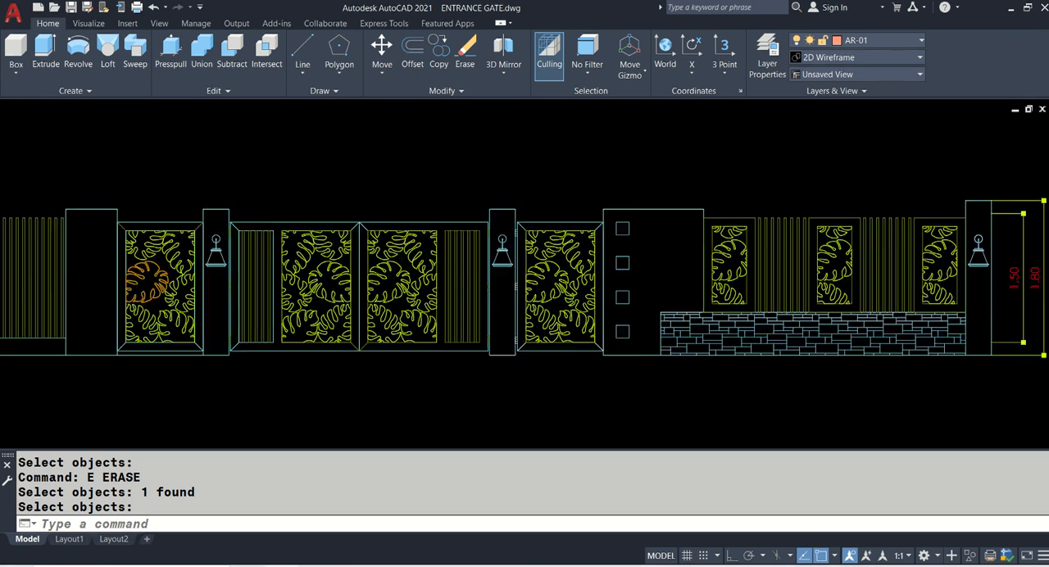
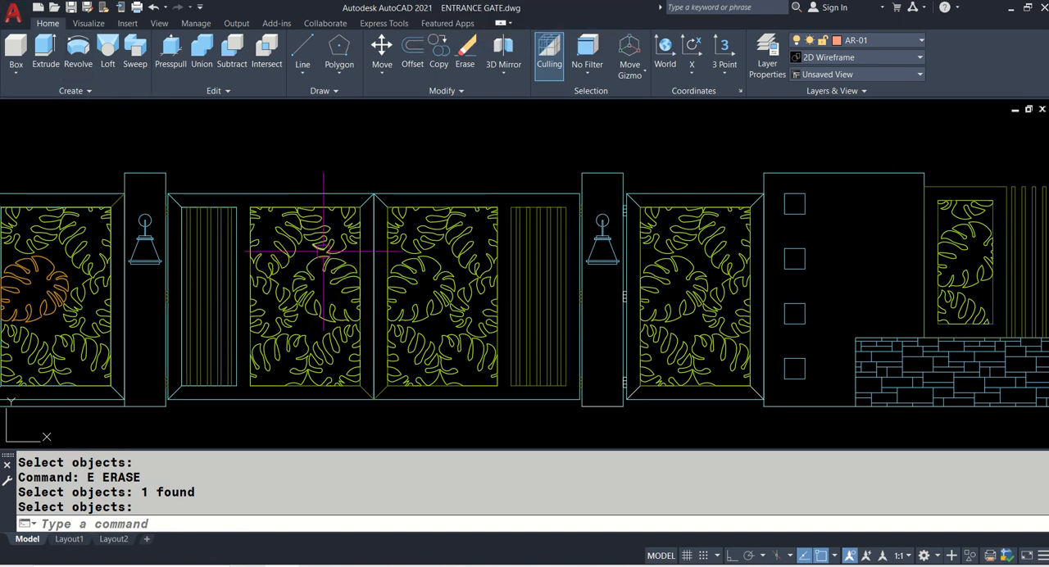
- Save the drawing
{"action": "key", "text": "Return"}
{"action": "key", "text": "ctrl+s"}
{"action": "scroll", "coordinate": [336, 221], "scroll_direction": "down", "scroll_amount": 4}
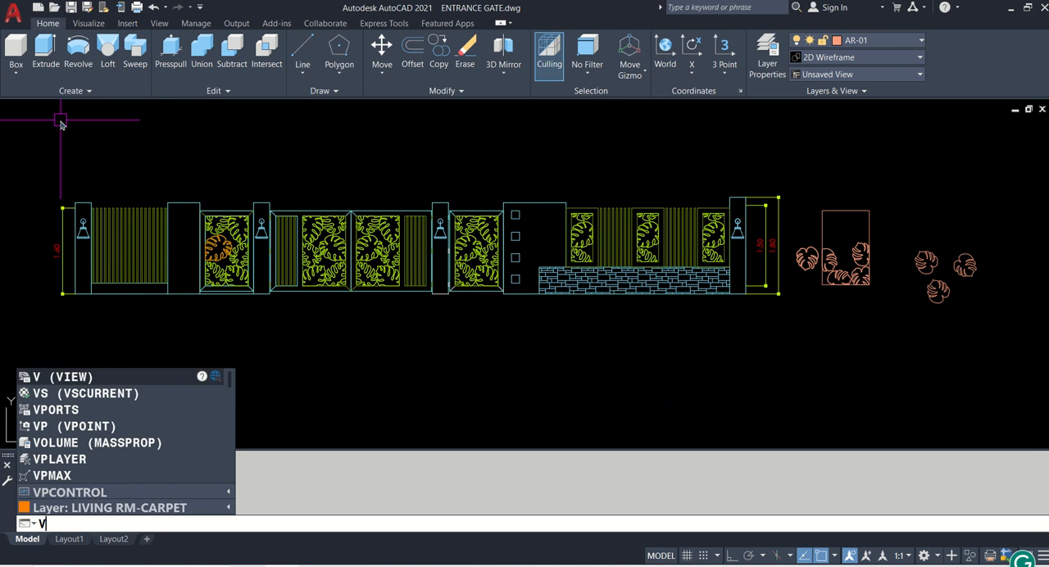
- Open the Viewports settings with VPORTS and choose the Two: Vertical layout with the 3D setup
{"action": "type", "text": "ORTS"}
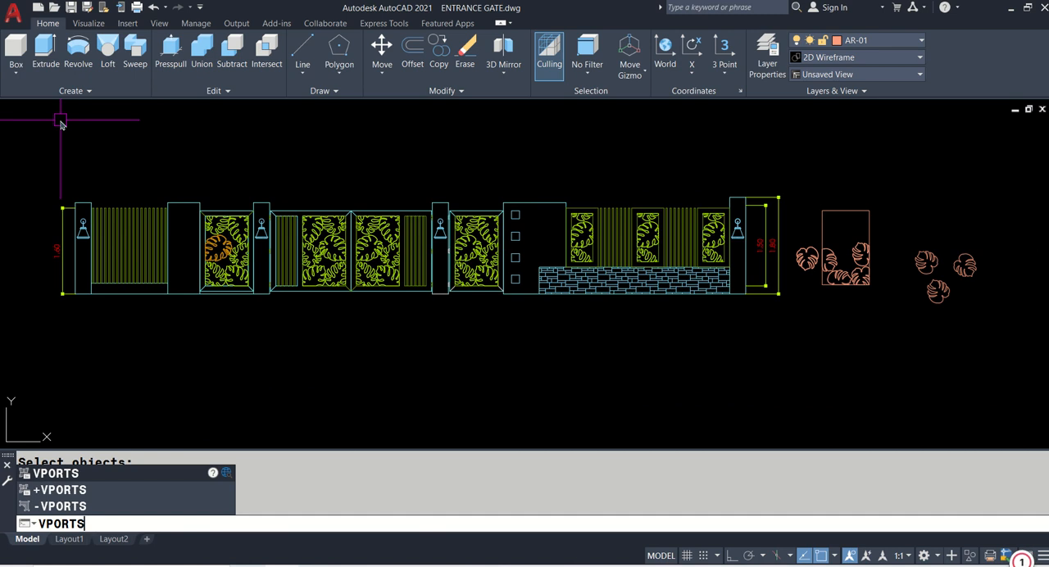
{"action": "key", "text": "Return"}
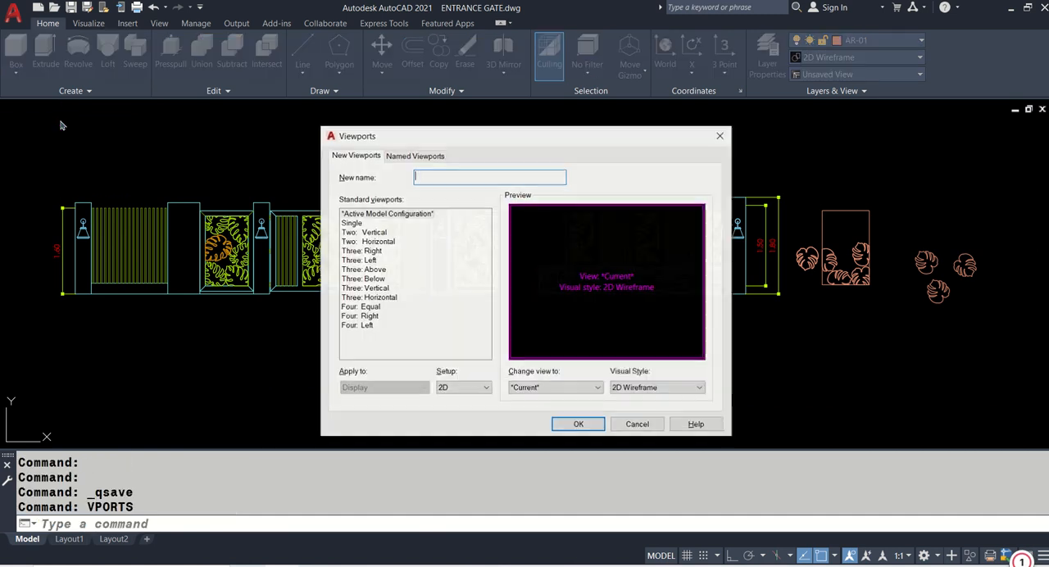
{"action": "left_click", "coordinate": [347, 224]}
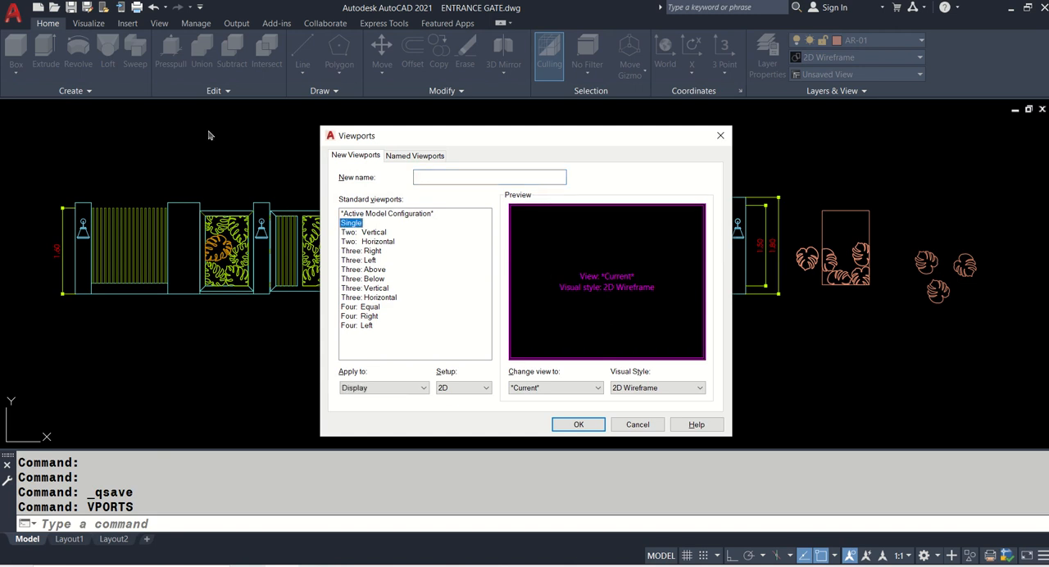
{"action": "left_click", "coordinate": [354, 327]}
{"action": "left_click", "coordinate": [355, 316]}
{"action": "left_click", "coordinate": [356, 308]}
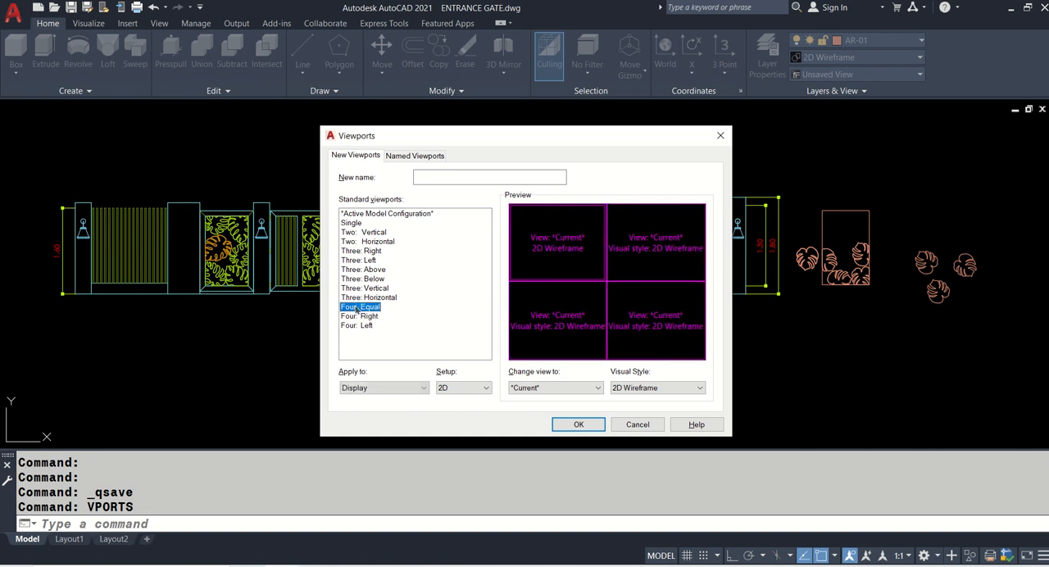
{"action": "left_click", "coordinate": [357, 298]}
{"action": "left_click", "coordinate": [364, 234]}
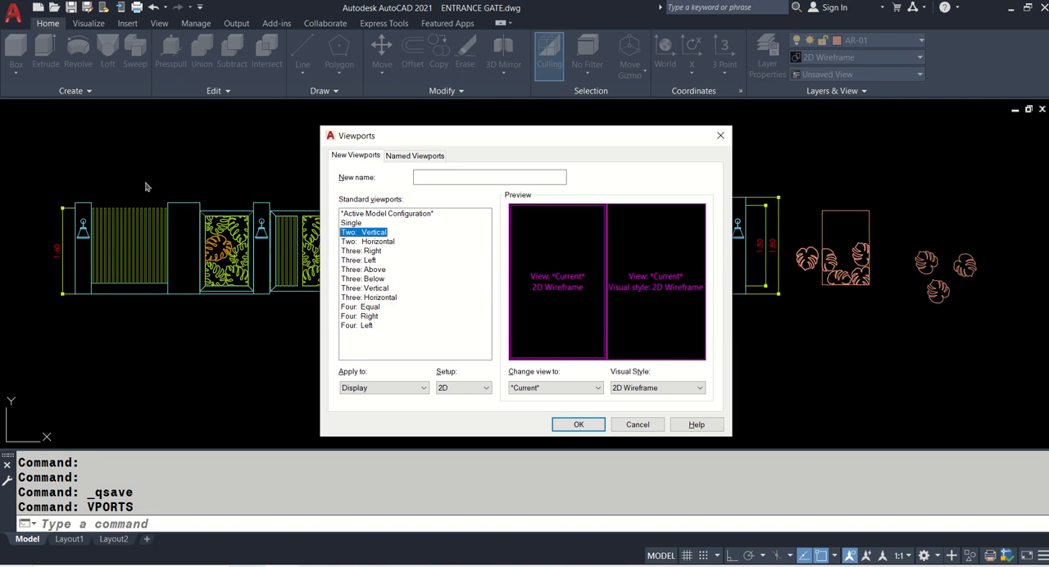
{"action": "left_click", "coordinate": [455, 390]}
{"action": "left_click", "coordinate": [453, 407]}
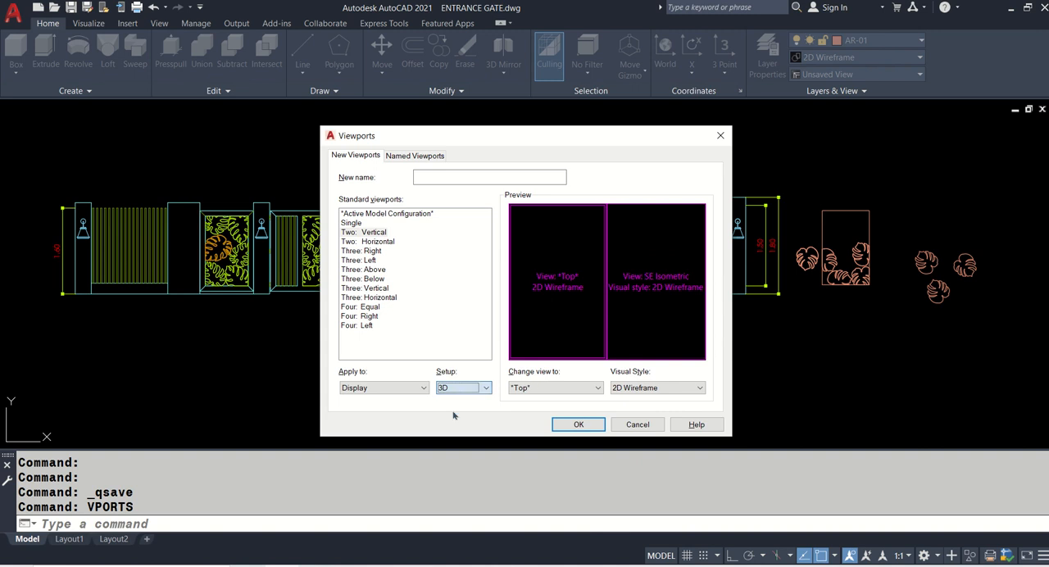
- Set the left viewport to SW Isometric and the right one to Front with the Realistic visual style, and apply the layout
{"action": "left_click", "coordinate": [533, 390]}
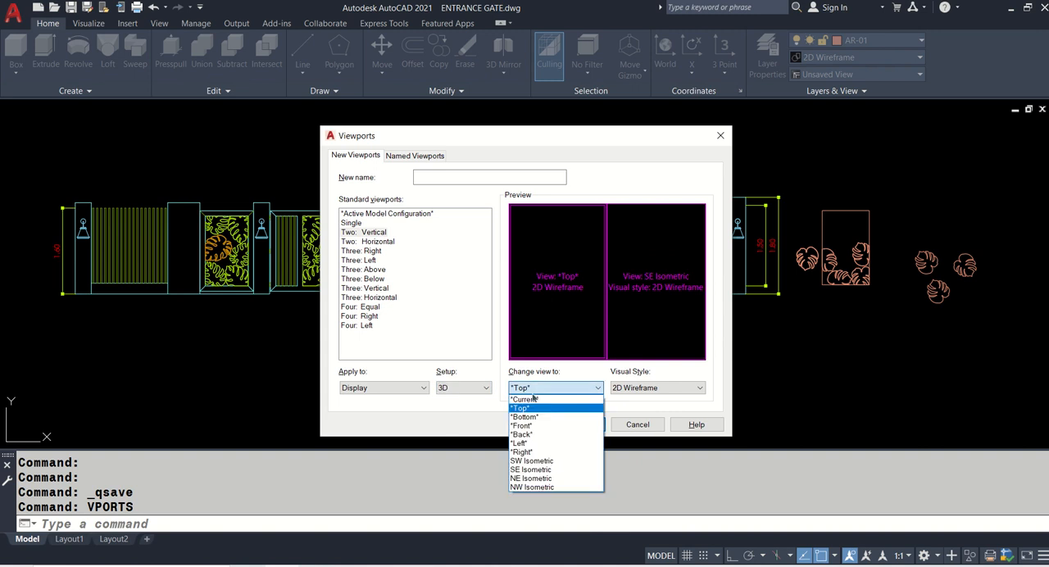
{"action": "left_click", "coordinate": [525, 462]}
{"action": "left_click", "coordinate": [613, 345]}
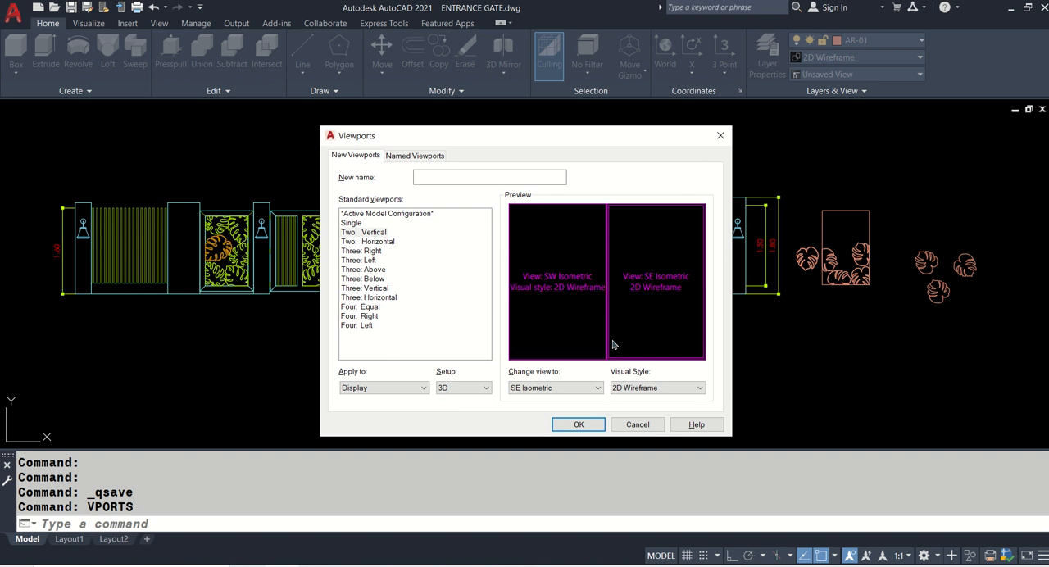
{"action": "left_click", "coordinate": [555, 321]}
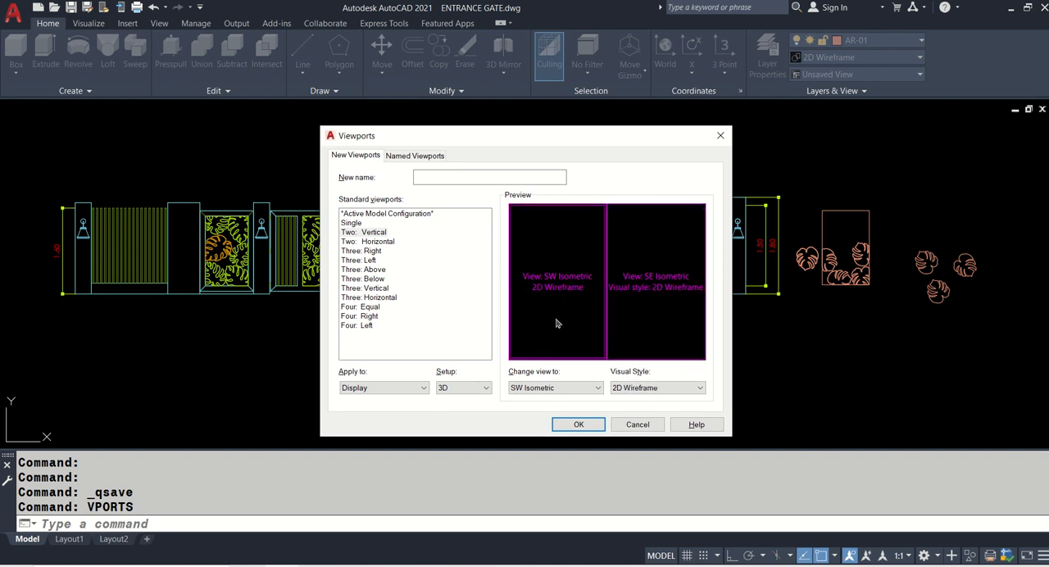
{"action": "left_click", "coordinate": [635, 309]}
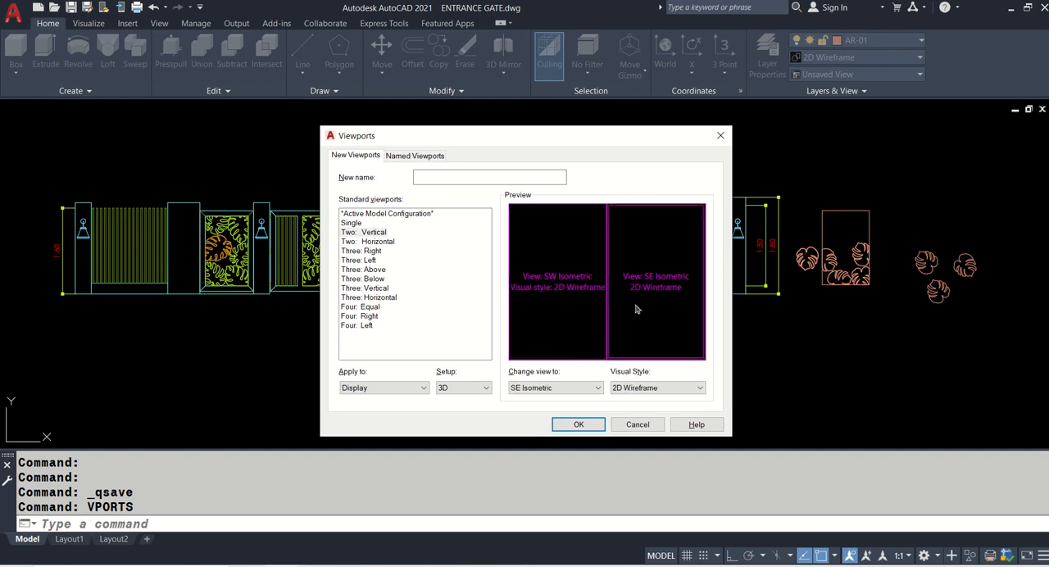
{"action": "left_click", "coordinate": [578, 388]}
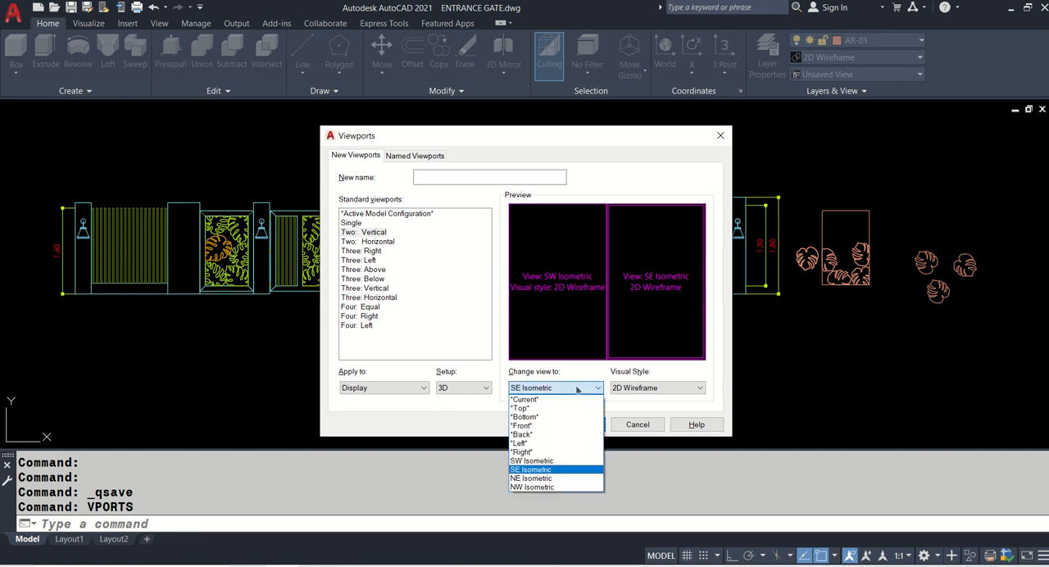
{"action": "left_click", "coordinate": [533, 427]}
{"action": "left_click", "coordinate": [637, 388]}
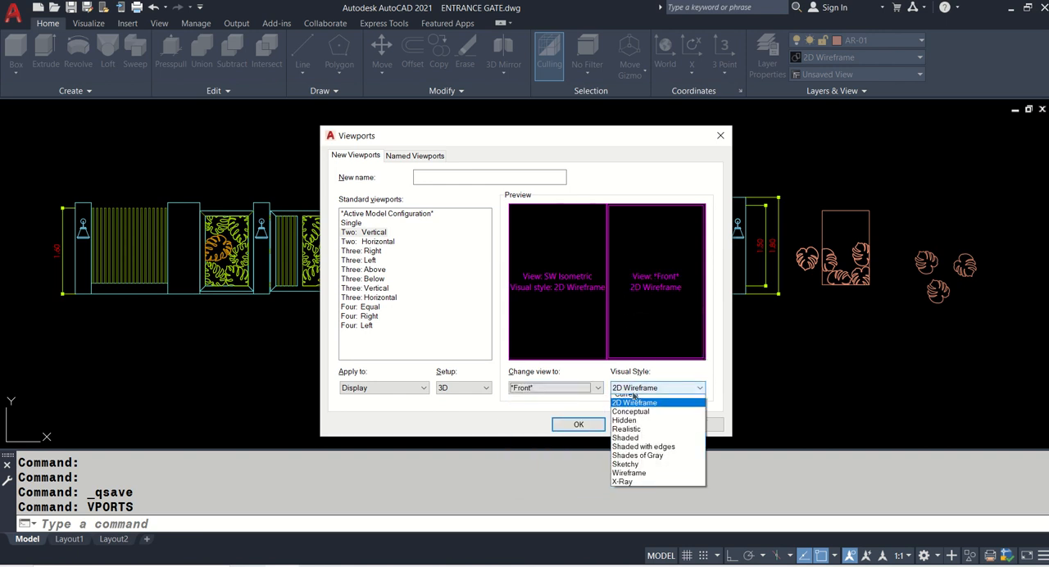
{"action": "left_click", "coordinate": [635, 435]}
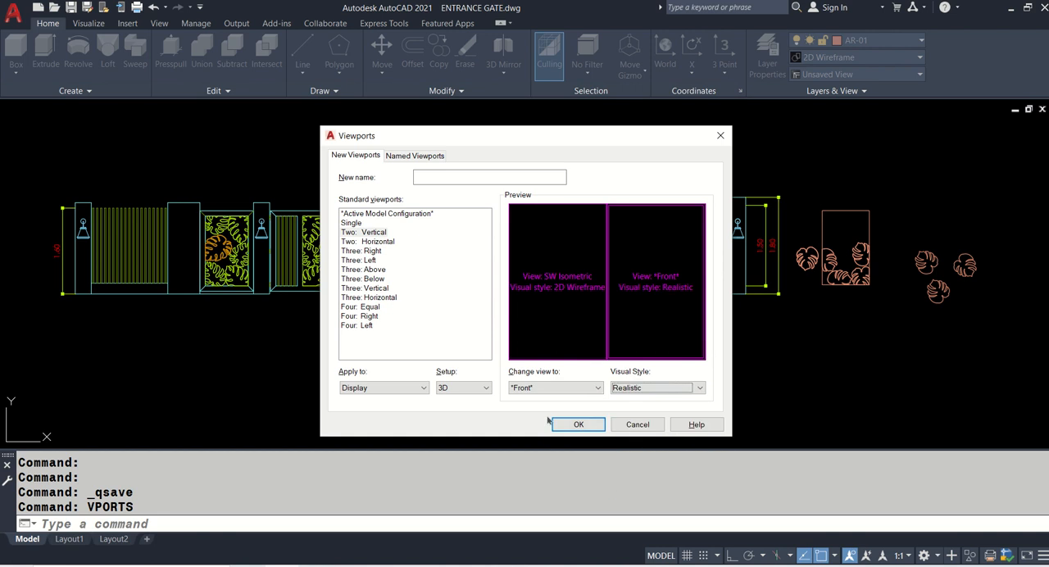
{"action": "left_click", "coordinate": [577, 425]}
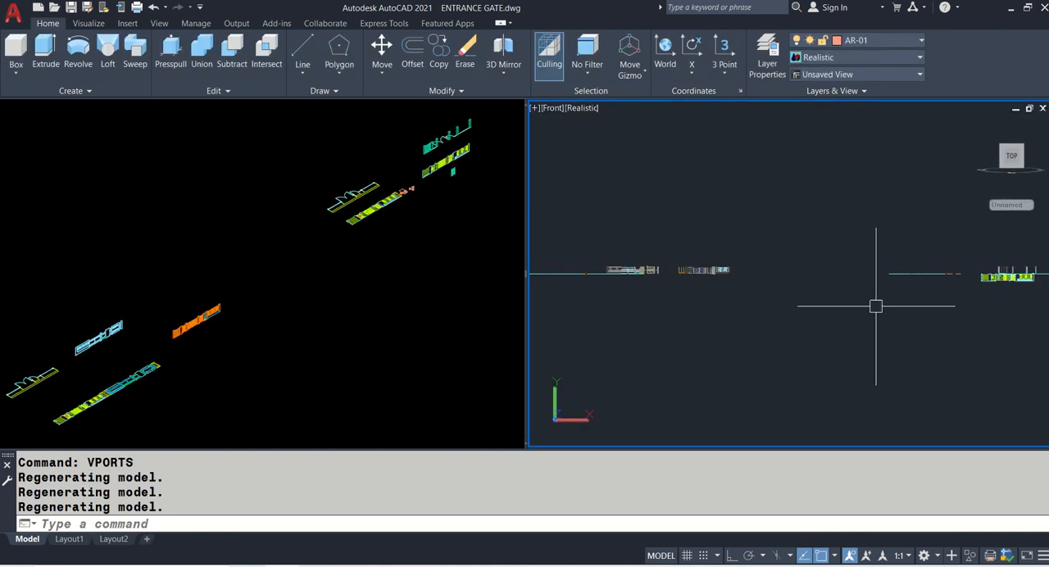
- Change the left viewport's view to SE Isometric
{"action": "middle_click_drag", "start_coordinate": [874, 305], "coordinate": [631, 293]}
{"action": "scroll", "coordinate": [757, 261], "scroll_direction": "up", "scroll_amount": 4}
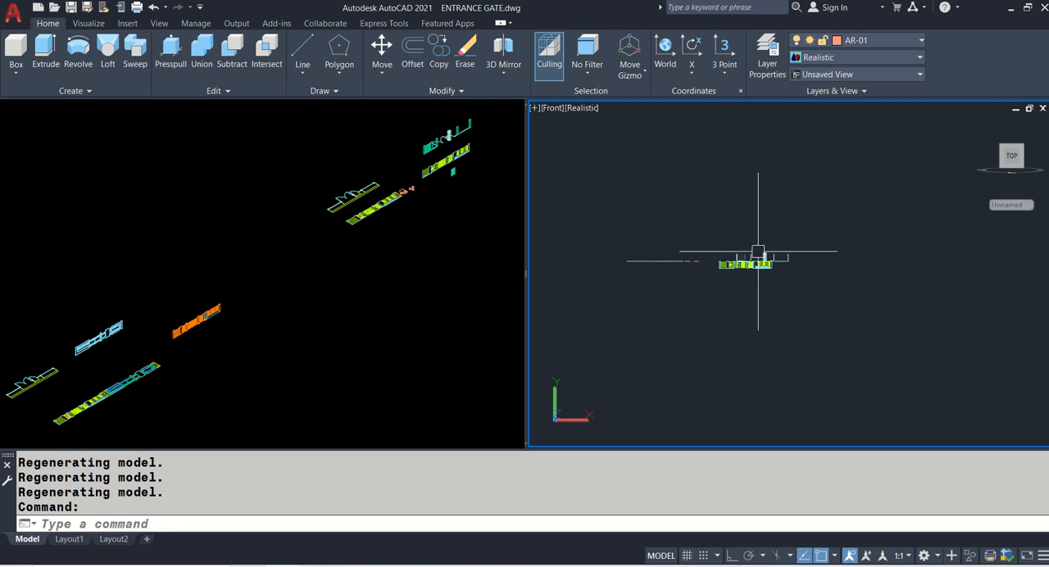
{"action": "scroll", "coordinate": [758, 251], "scroll_direction": "up", "scroll_amount": 3}
{"action": "middle_click_drag", "start_coordinate": [757, 250], "coordinate": [770, 269]}
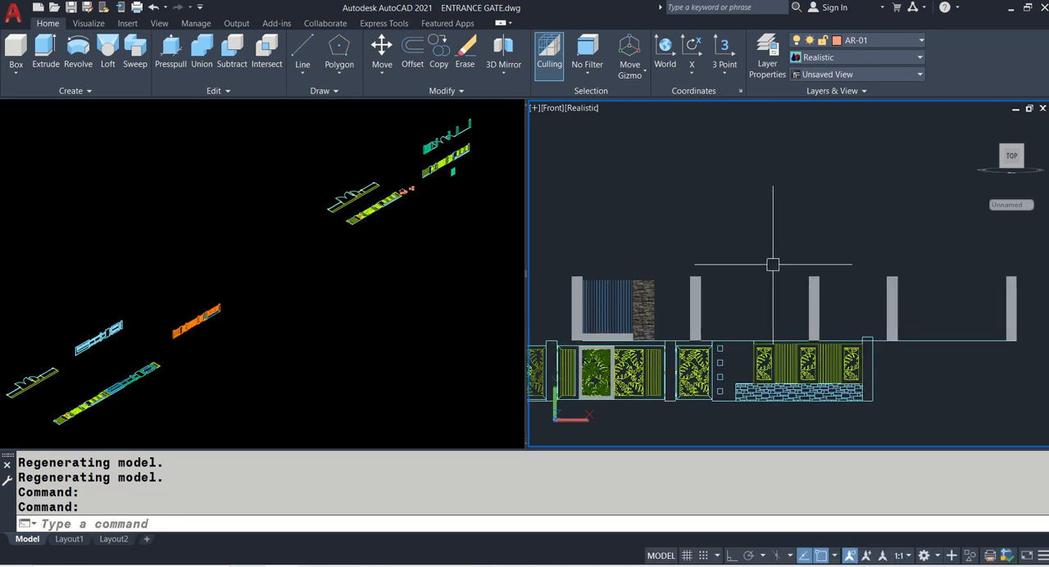
{"action": "left_click", "coordinate": [414, 257]}
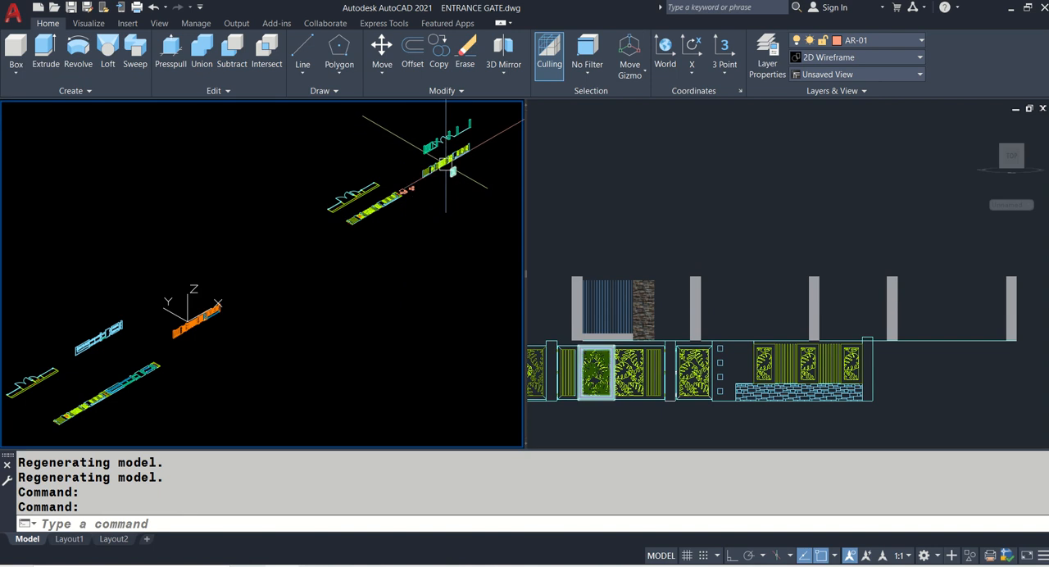
{"action": "scroll", "coordinate": [446, 161], "scroll_direction": "up", "scroll_amount": 4}
{"action": "left_click", "coordinate": [38, 109]}
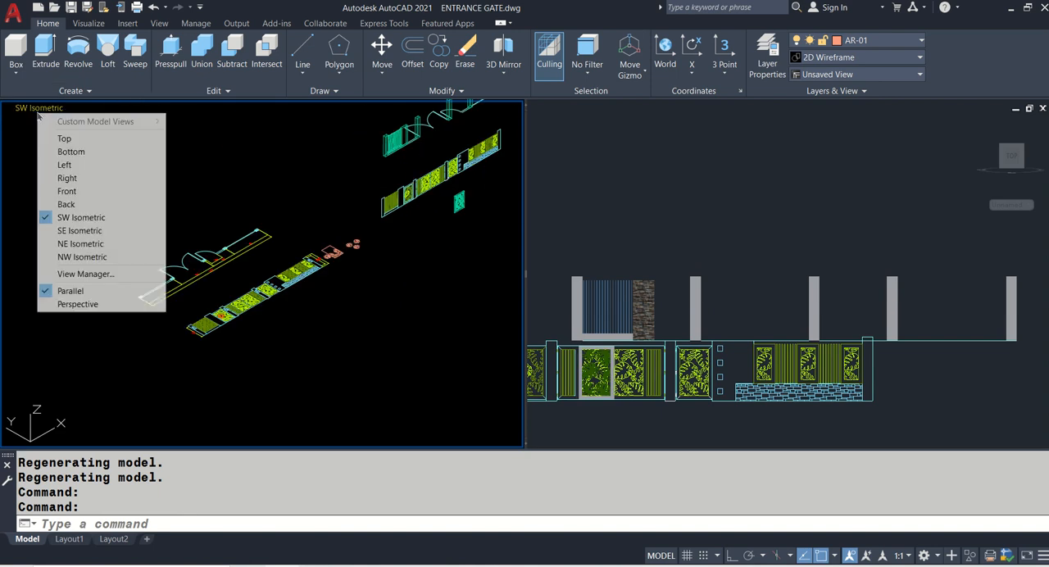
{"action": "left_click", "coordinate": [96, 229]}
- Set the coordinate system of the SE Isometric viewport to World with the UCS command
{"action": "left_click", "coordinate": [671, 223]}
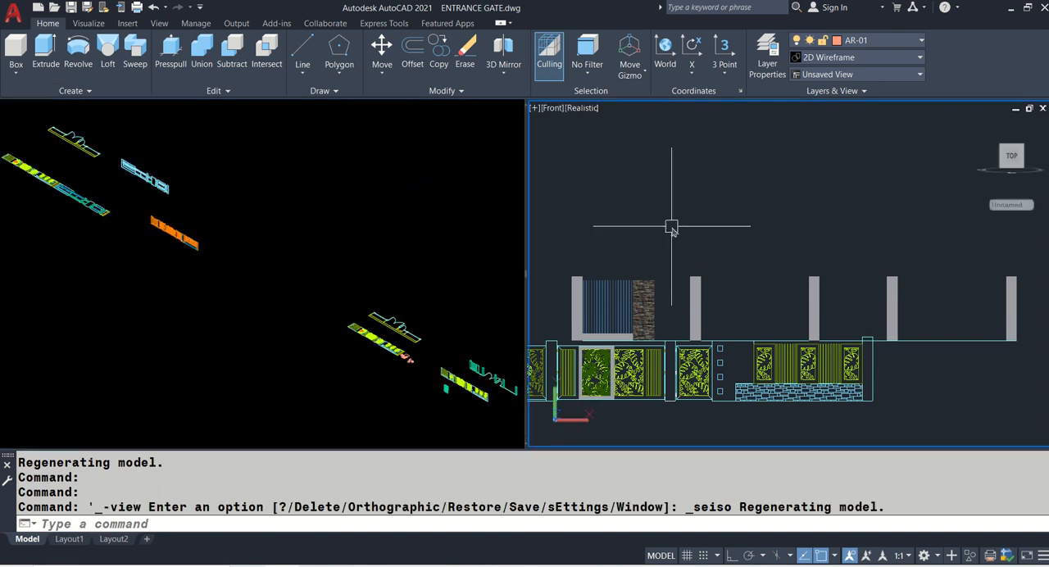
{"action": "left_click", "coordinate": [337, 235]}
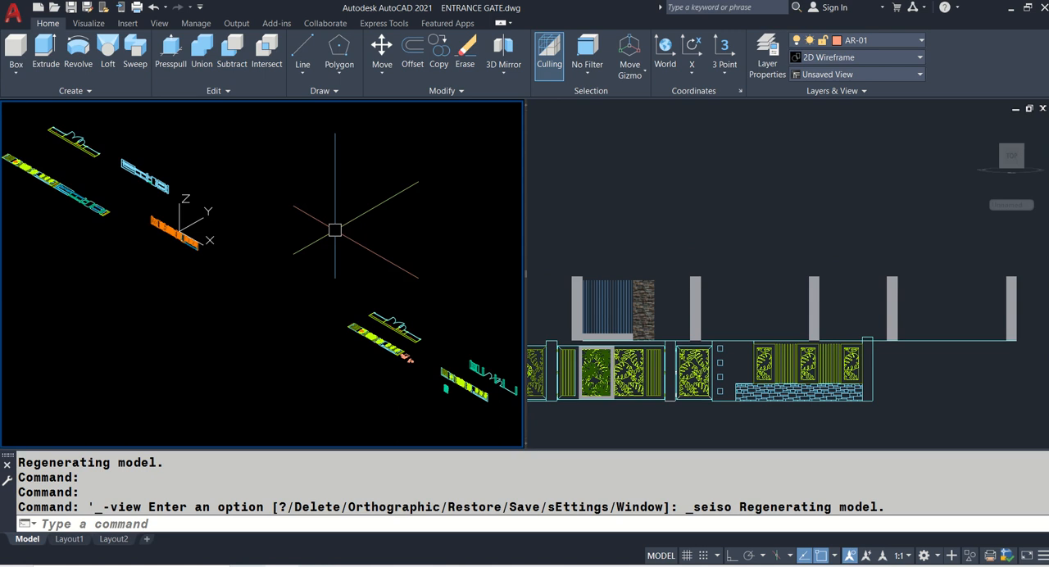
{"action": "left_click", "coordinate": [660, 228]}
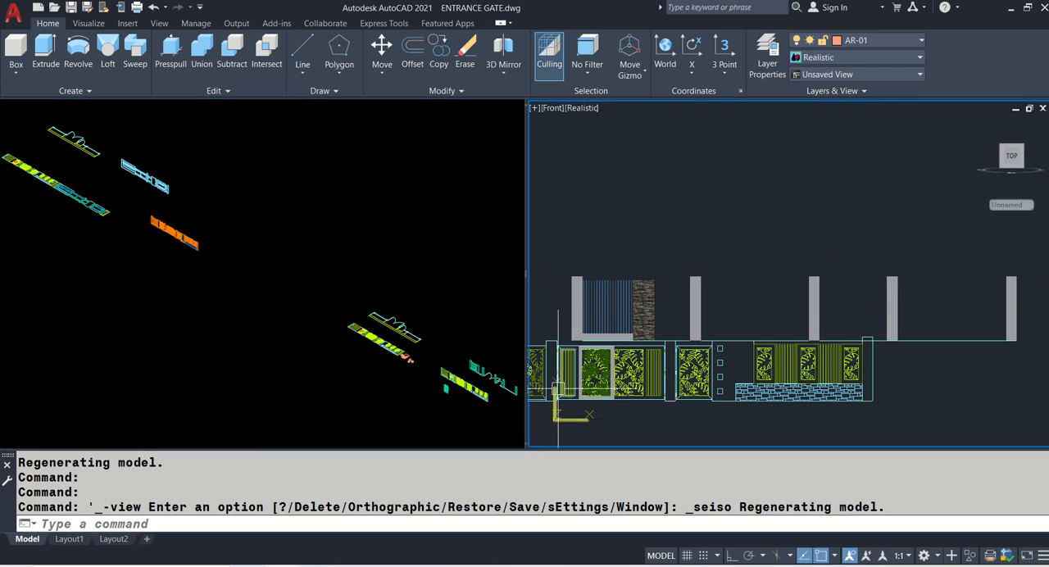
{"action": "left_click", "coordinate": [179, 259]}
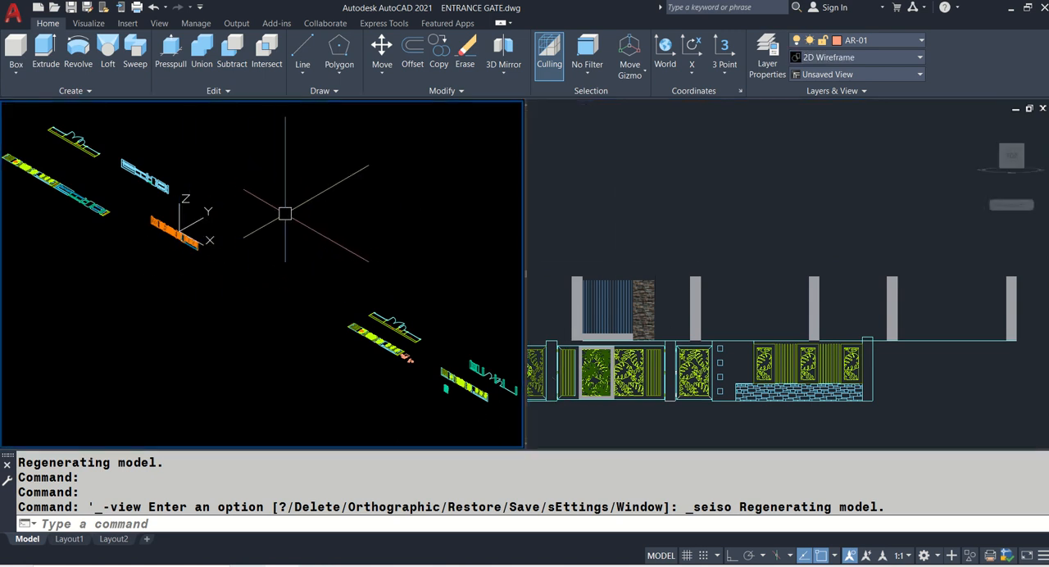
{"action": "scroll", "coordinate": [187, 215], "scroll_direction": "up", "scroll_amount": 4}
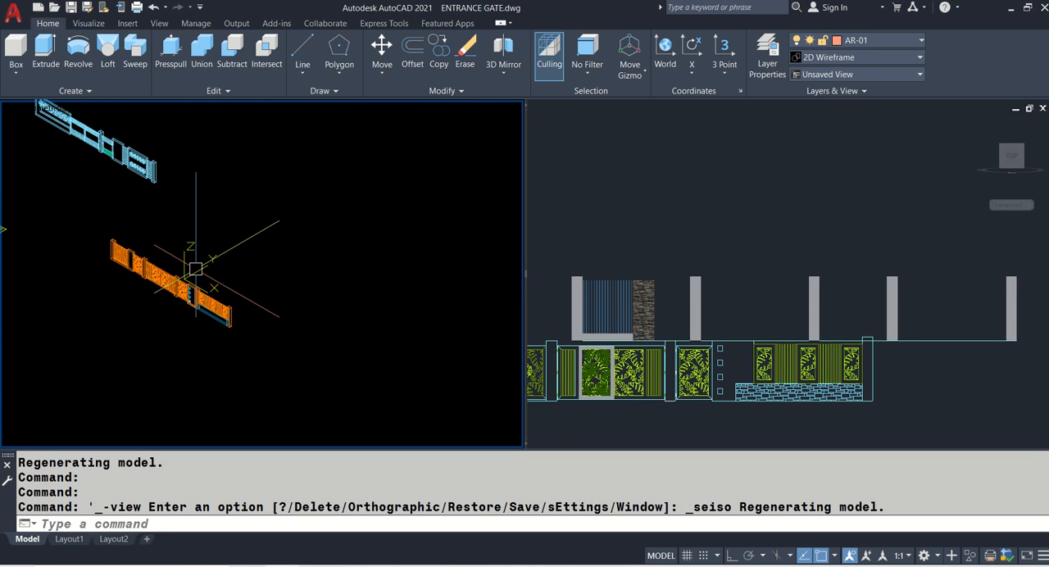
{"action": "key", "text": "Return"}
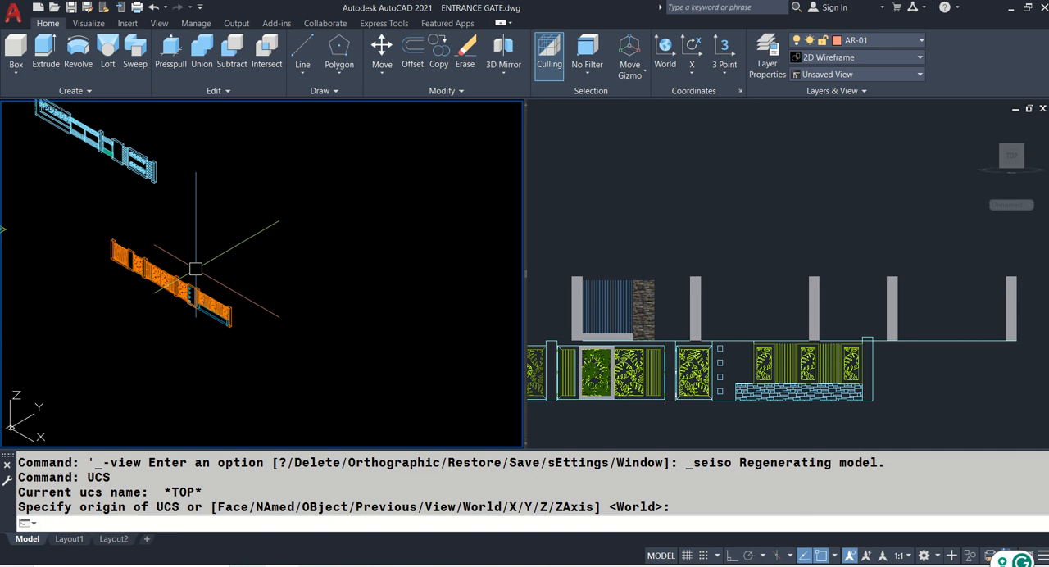
- Draw a short vertical 3D polyline from the elevation's ground line up to the lower outer corner of the first leaf-patterned gate's frame
{"action": "scroll", "coordinate": [196, 269], "scroll_direction": "down", "scroll_amount": 5}
{"action": "middle_click_drag", "start_coordinate": [357, 361], "coordinate": [187, 274]}
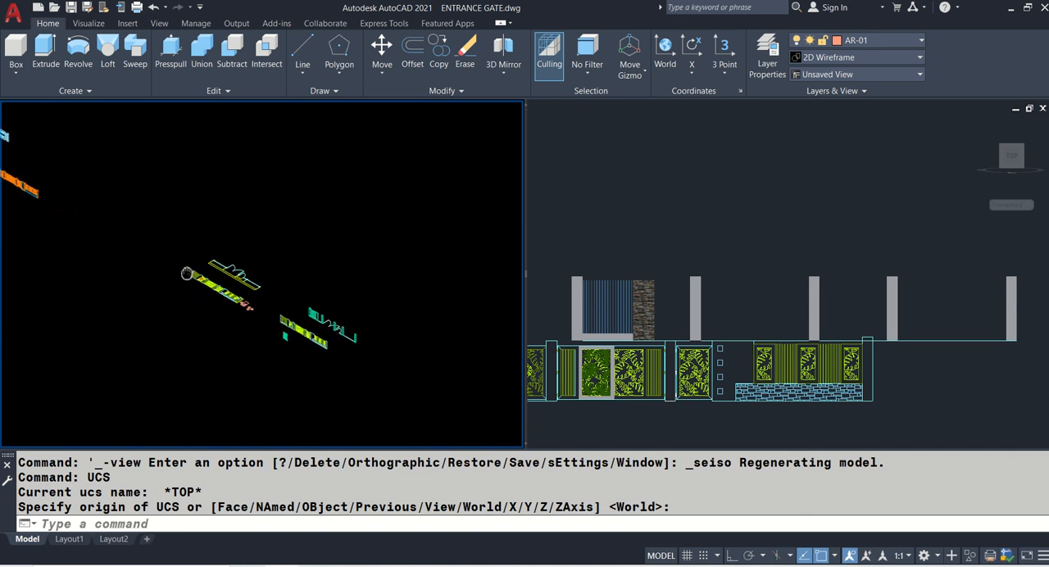
{"action": "scroll", "coordinate": [138, 278], "scroll_direction": "up", "scroll_amount": 6}
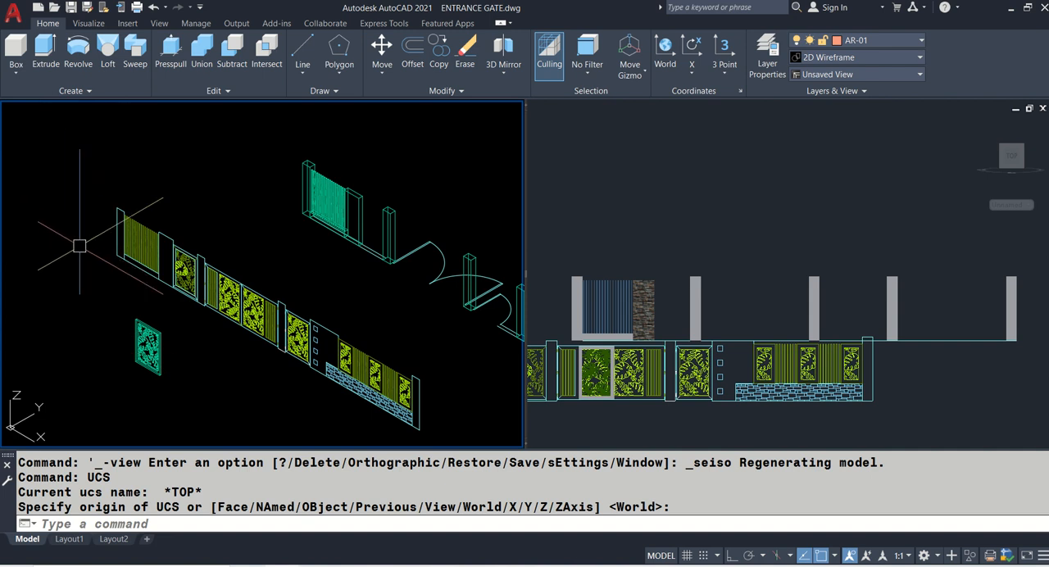
{"action": "scroll", "coordinate": [177, 279], "scroll_direction": "up", "scroll_amount": 8}
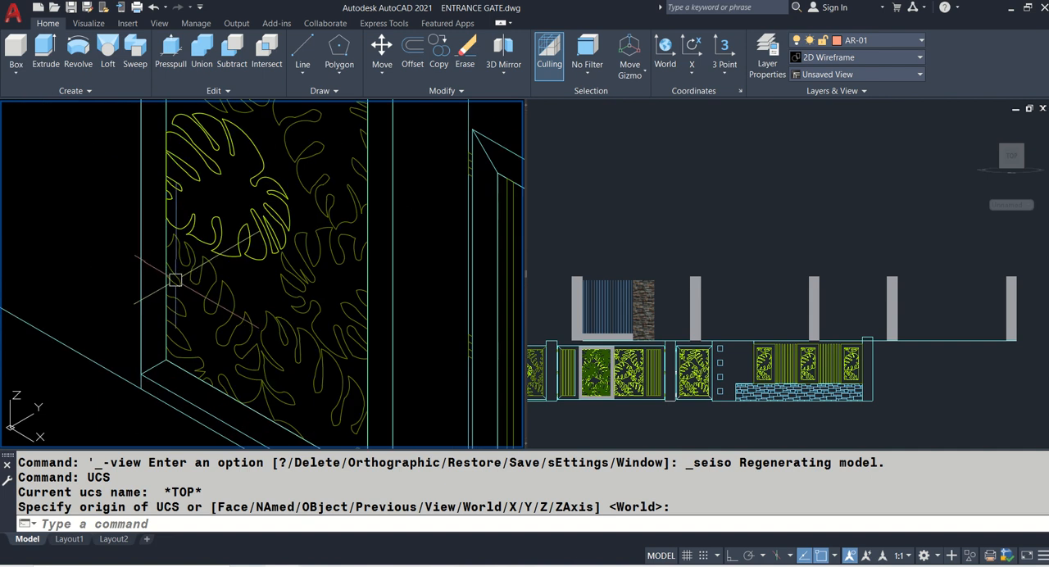
{"action": "middle_click_drag", "start_coordinate": [145, 373], "coordinate": [177, 308]}
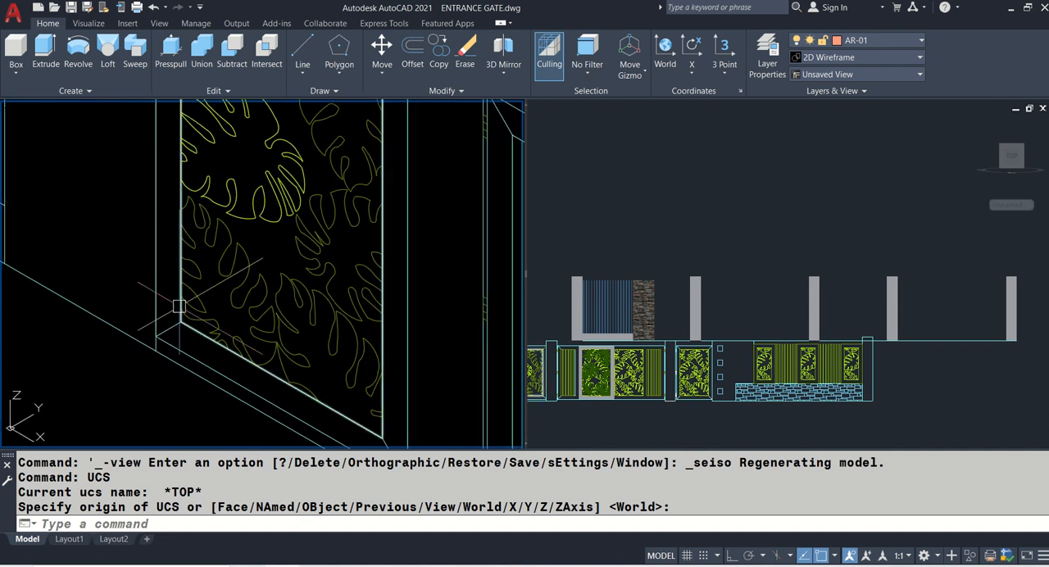
{"action": "type", "text": "3P"}
{"action": "key", "text": "Return"}
{"action": "scroll", "coordinate": [179, 307], "scroll_direction": "up", "scroll_amount": 4}
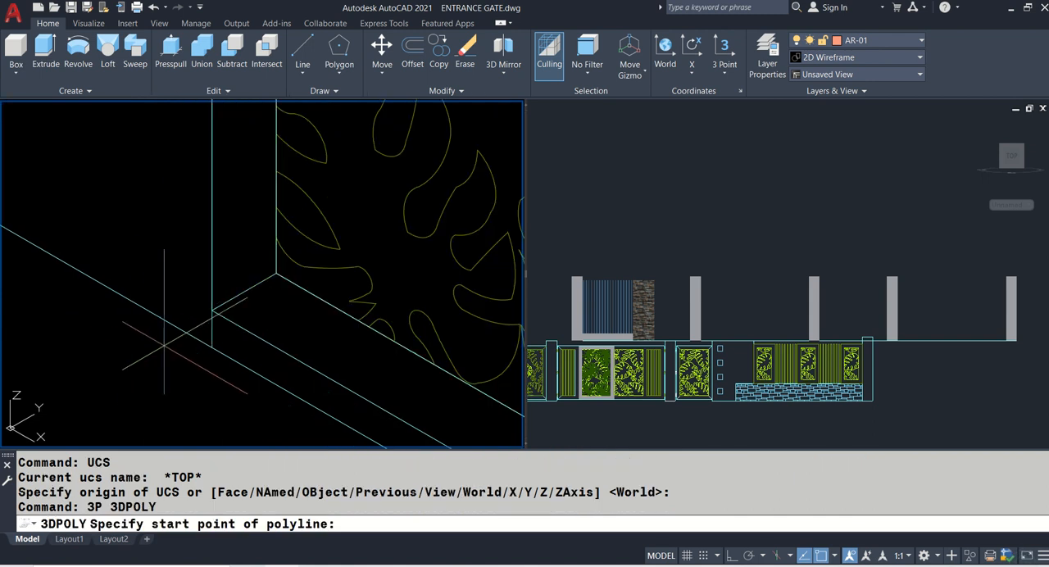
{"action": "left_click", "coordinate": [209, 348]}
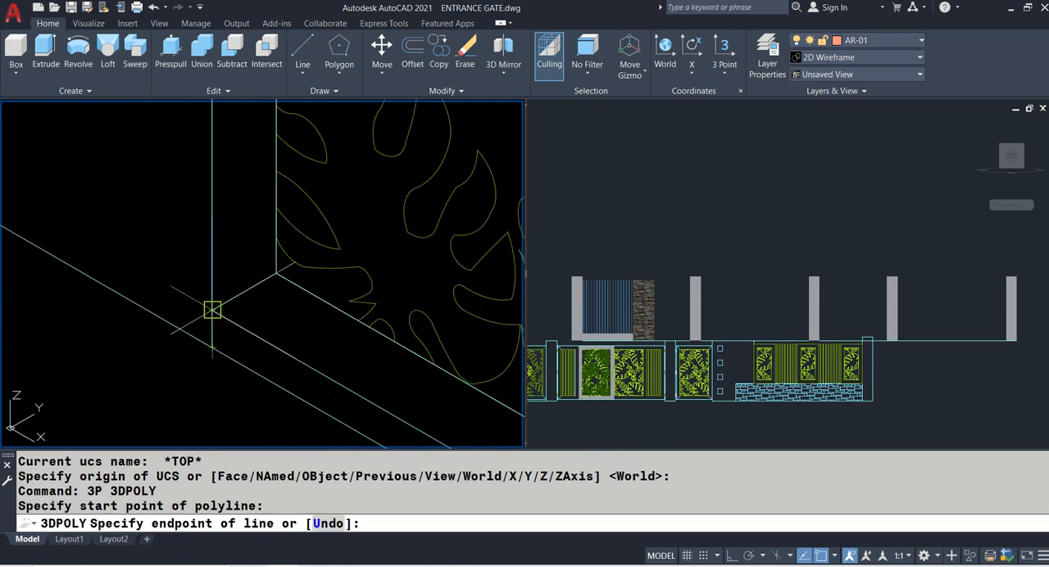
{"action": "left_click", "coordinate": [211, 307]}
{"action": "key", "text": "Return"}
- Move the short vertical 3D polyline by its lower end to the midpoint of the stone-clad wall's bottom end edge
{"action": "type", "text": "m"}
{"action": "key", "text": "Return"}
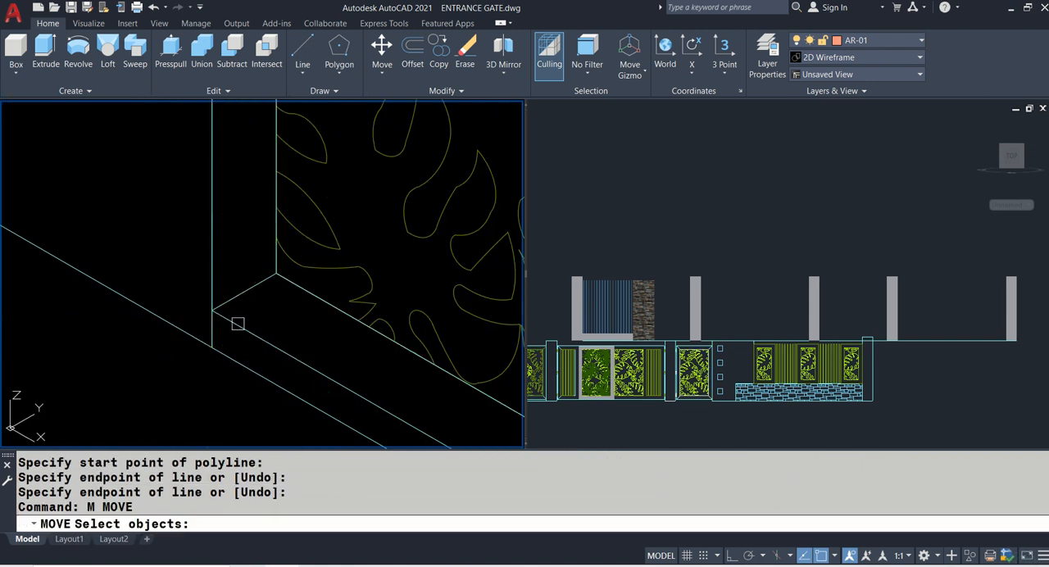
{"action": "left_click", "coordinate": [211, 332]}
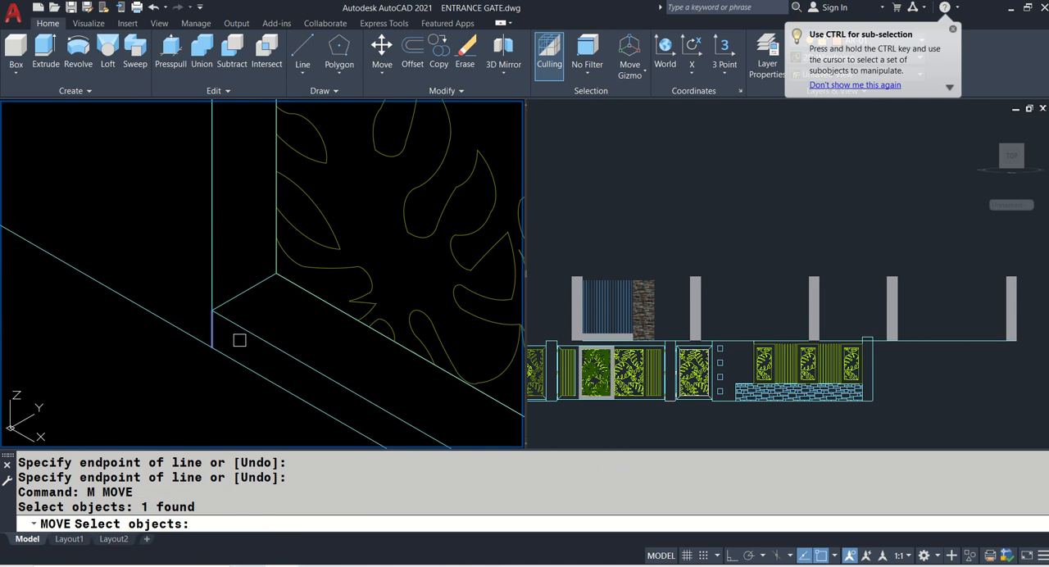
{"action": "key", "text": "Return"}
{"action": "left_click", "coordinate": [211, 347]}
{"action": "scroll", "coordinate": [164, 363], "scroll_direction": "down", "scroll_amount": 4}
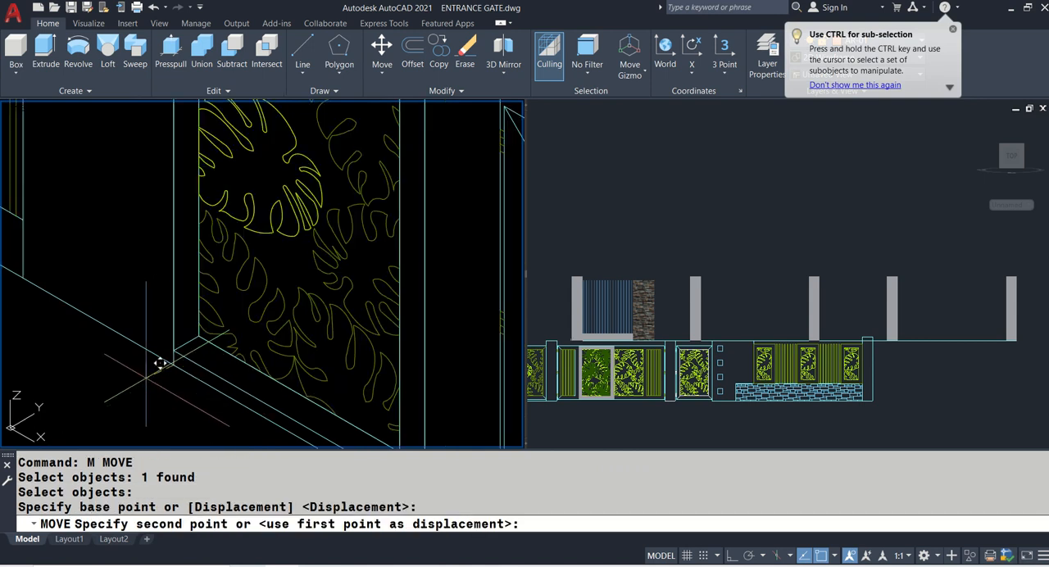
{"action": "scroll", "coordinate": [281, 370], "scroll_direction": "up", "scroll_amount": 10}
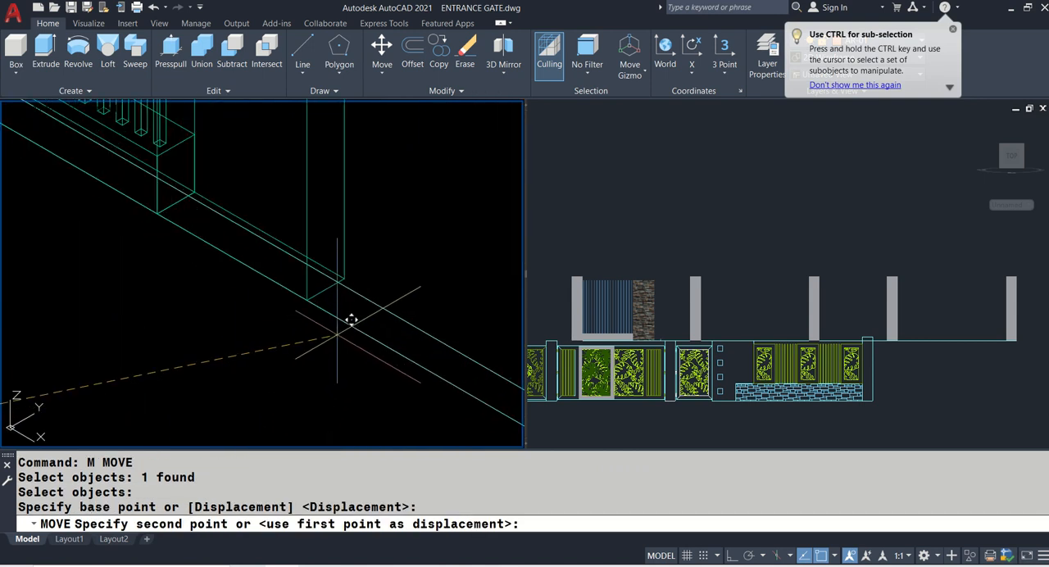
{"action": "left_click", "coordinate": [321, 236]}
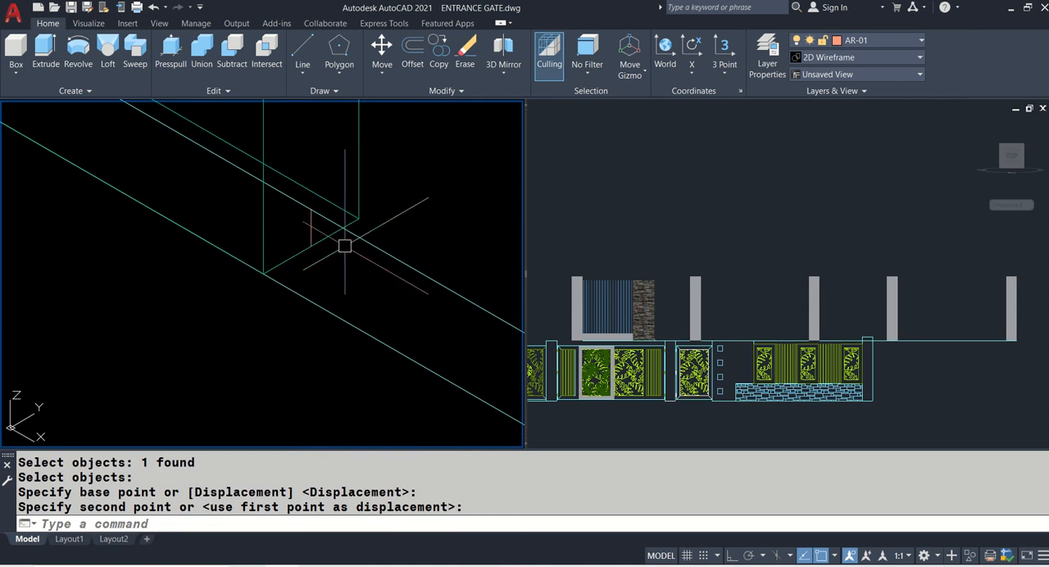
- Erase the two plan lines of the first gate between the stone-clad wall and the neighbouring pillar
{"action": "scroll", "coordinate": [326, 238], "scroll_direction": "down", "scroll_amount": 2}
{"action": "scroll", "coordinate": [325, 239], "scroll_direction": "down", "scroll_amount": 2}
{"action": "type", "text": "E"}
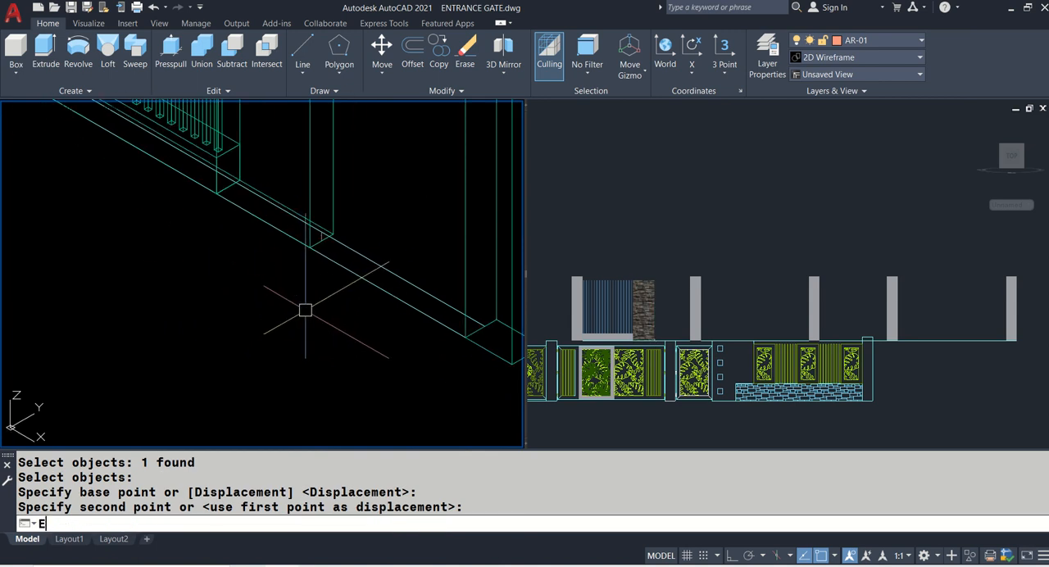
{"action": "key", "text": "Return"}
{"action": "left_click", "coordinate": [370, 285]}
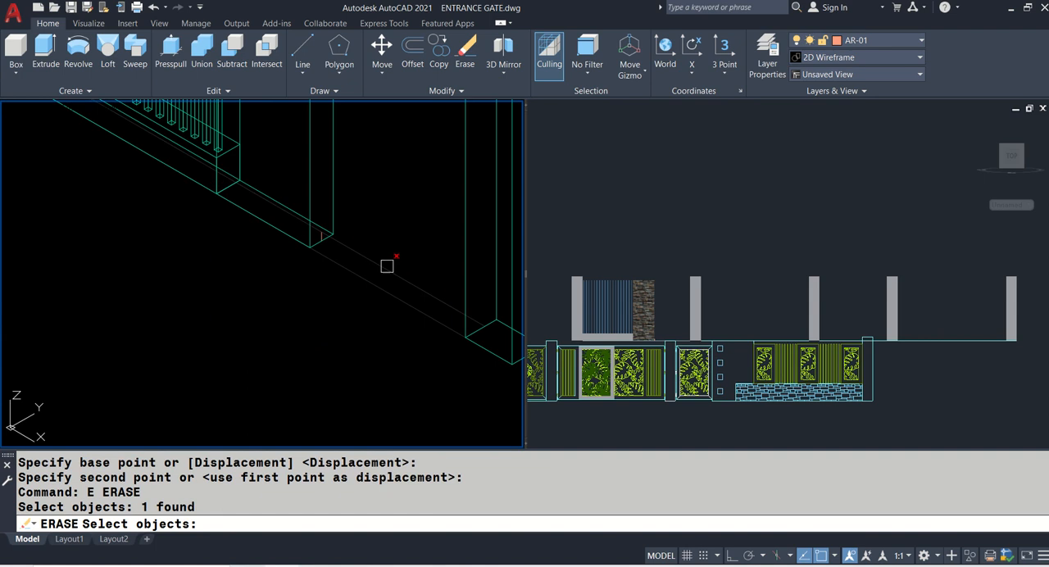
{"action": "left_click", "coordinate": [386, 264]}
{"action": "key", "text": "Return"}
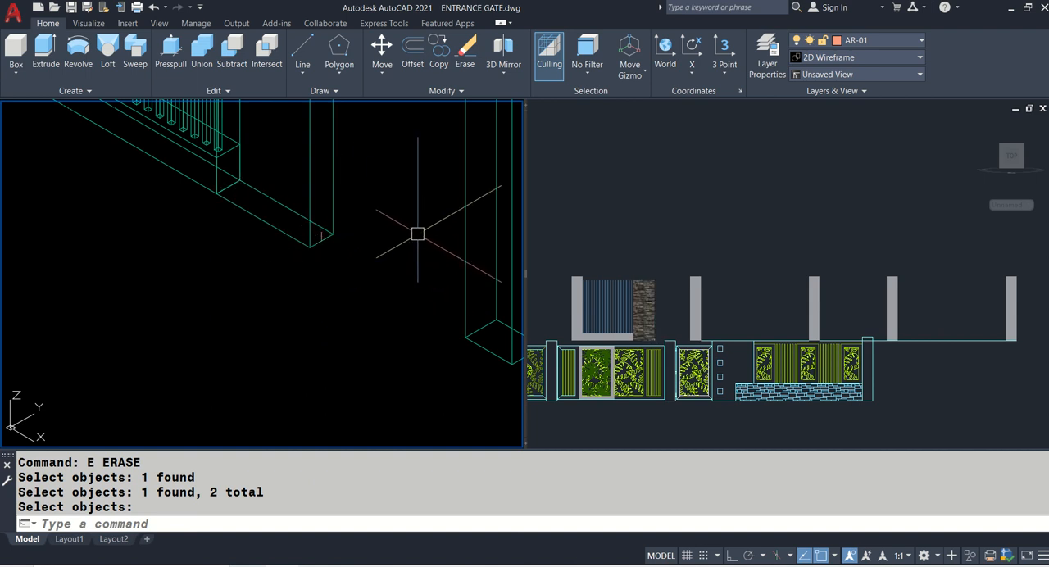
- Move the finished leaf-patterned gate with its frame from its bottom side-edge midpoint to the upper end of the short vertical polyline
{"action": "scroll", "coordinate": [413, 234], "scroll_direction": "down", "scroll_amount": 2}
{"action": "scroll", "coordinate": [413, 234], "scroll_direction": "down", "scroll_amount": 5}
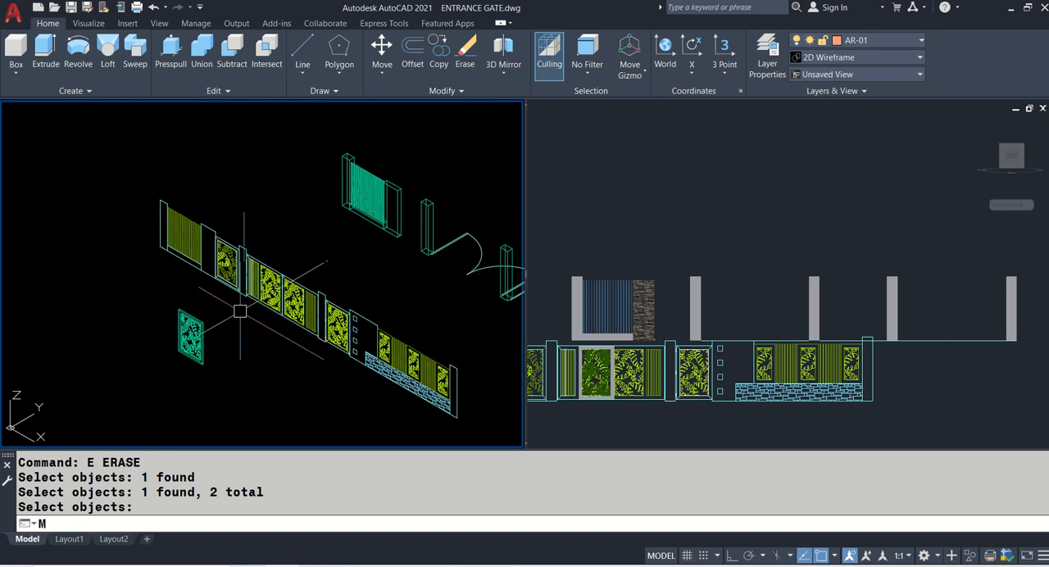
{"action": "type", "text": "m"}
{"action": "key", "text": "Return"}
{"action": "scroll", "coordinate": [163, 319], "scroll_direction": "up", "scroll_amount": 2}
{"action": "left_click", "coordinate": [166, 291]}
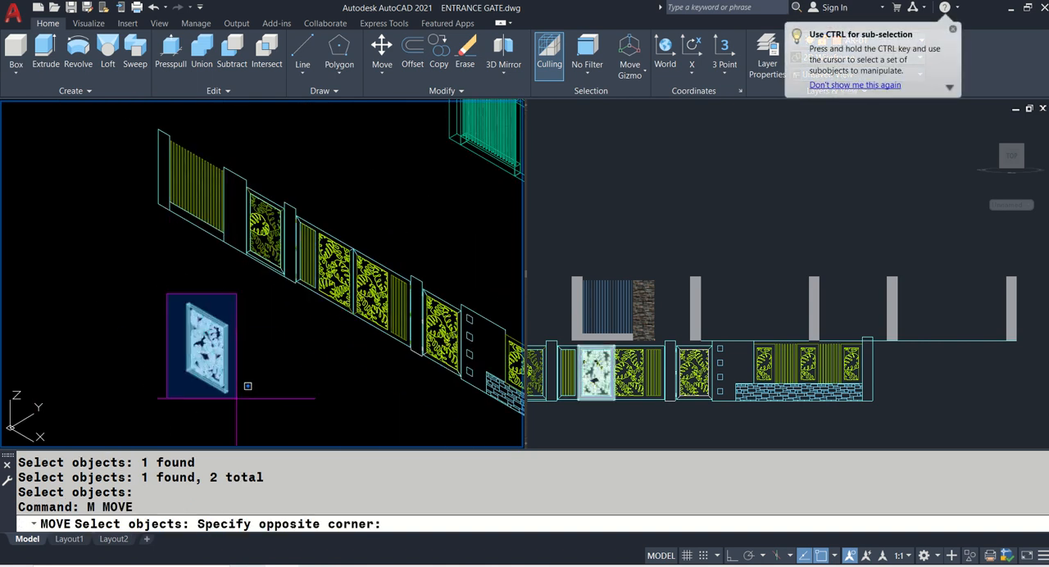
{"action": "left_click", "coordinate": [242, 410]}
{"action": "key", "text": "Return"}
{"action": "scroll", "coordinate": [181, 381], "scroll_direction": "up", "scroll_amount": 4}
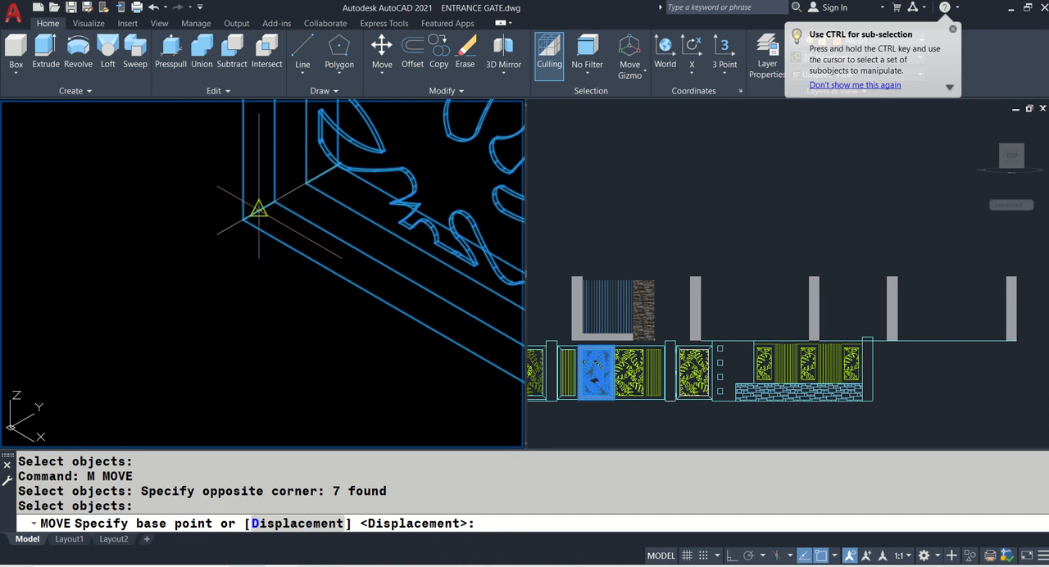
{"action": "left_click", "coordinate": [259, 209]}
{"action": "scroll", "coordinate": [140, 287], "scroll_direction": "down", "scroll_amount": 6}
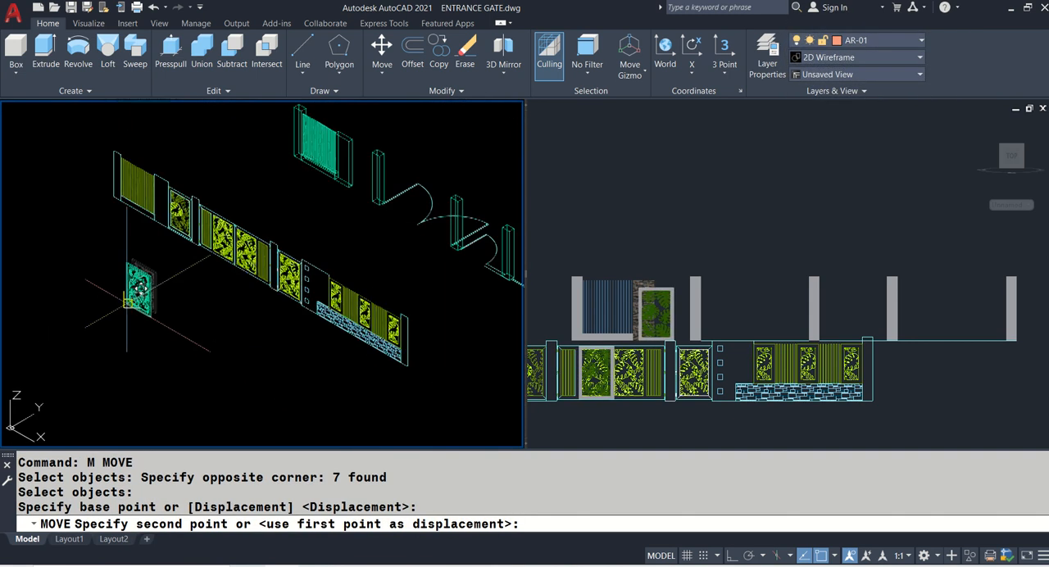
{"action": "scroll", "coordinate": [345, 196], "scroll_direction": "up", "scroll_amount": 5}
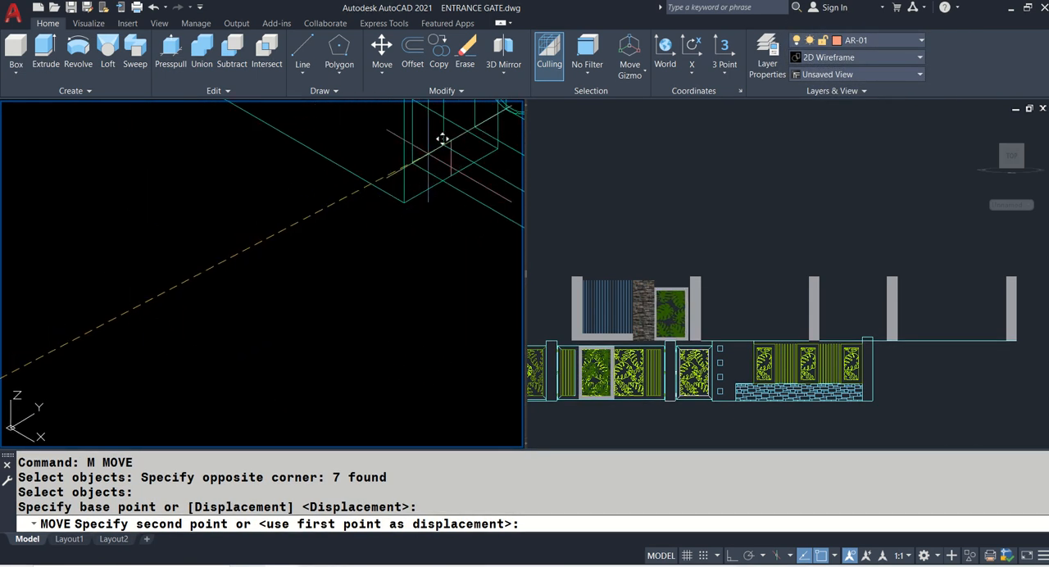
{"action": "left_click", "coordinate": [464, 125]}
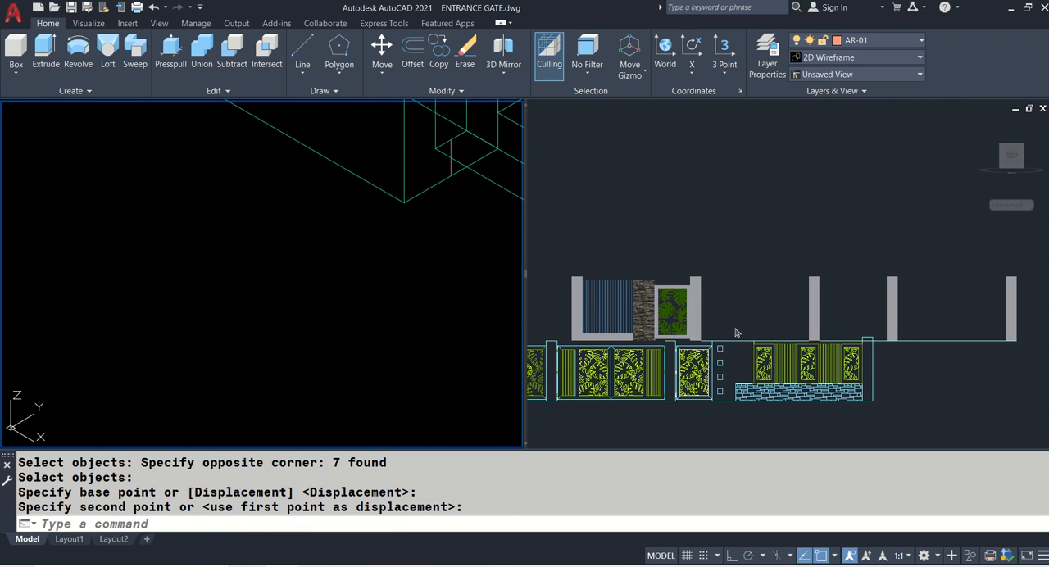
- Examine the placed leaf-patterned gate between the stone-clad wall and the pillar in the Front and isometric viewports
{"action": "left_click", "coordinate": [705, 325]}
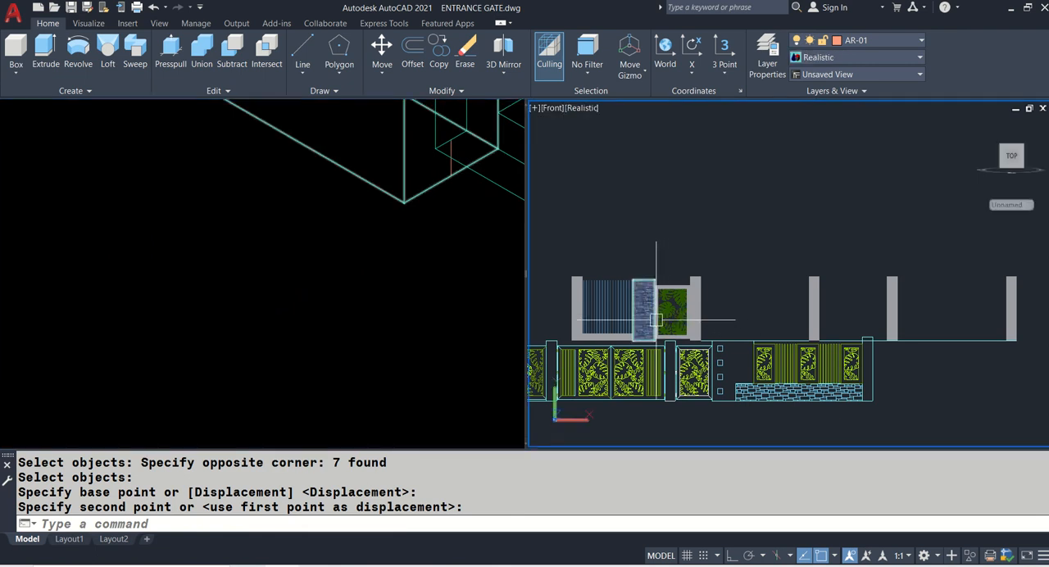
{"action": "left_click", "coordinate": [329, 276]}
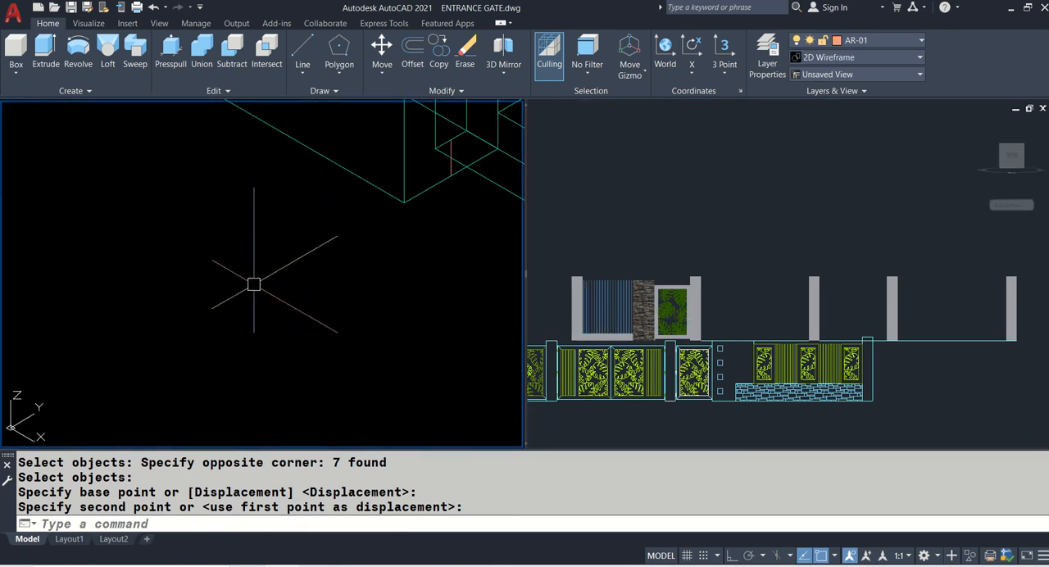
{"action": "left_click", "coordinate": [722, 303]}
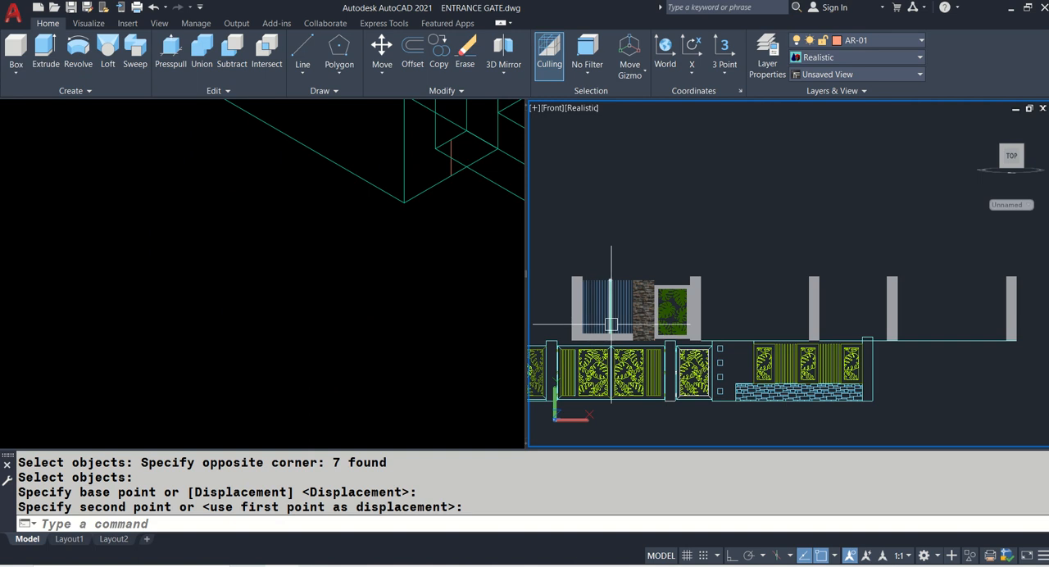
{"action": "scroll", "coordinate": [612, 325], "scroll_direction": "up", "scroll_amount": 2}
{"action": "middle_click_drag", "start_coordinate": [612, 325], "coordinate": [598, 307]}
{"action": "key", "text": "Escape"}
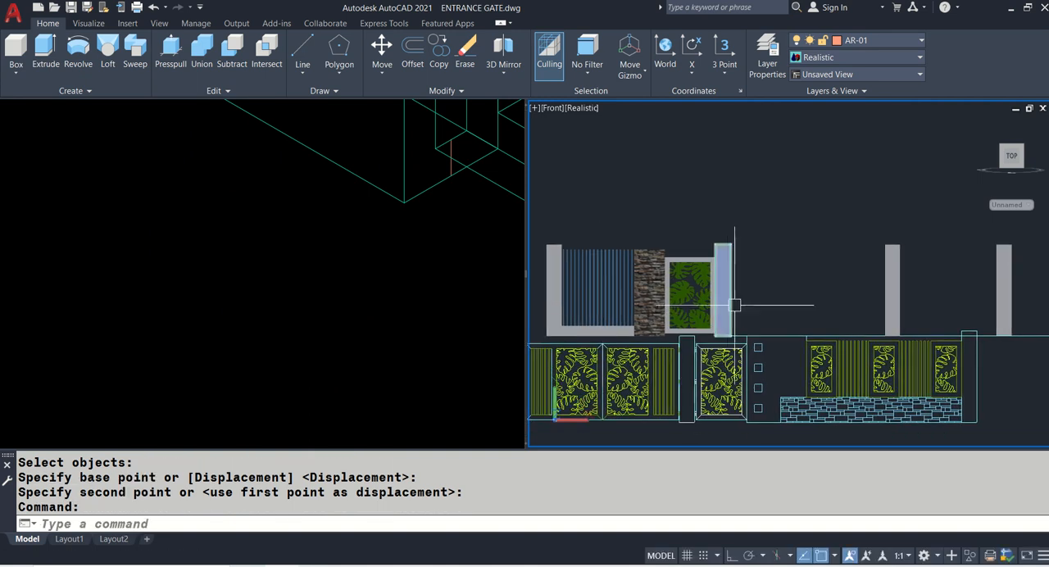
{"action": "middle_click_drag", "start_coordinate": [729, 305], "coordinate": [638, 299]}
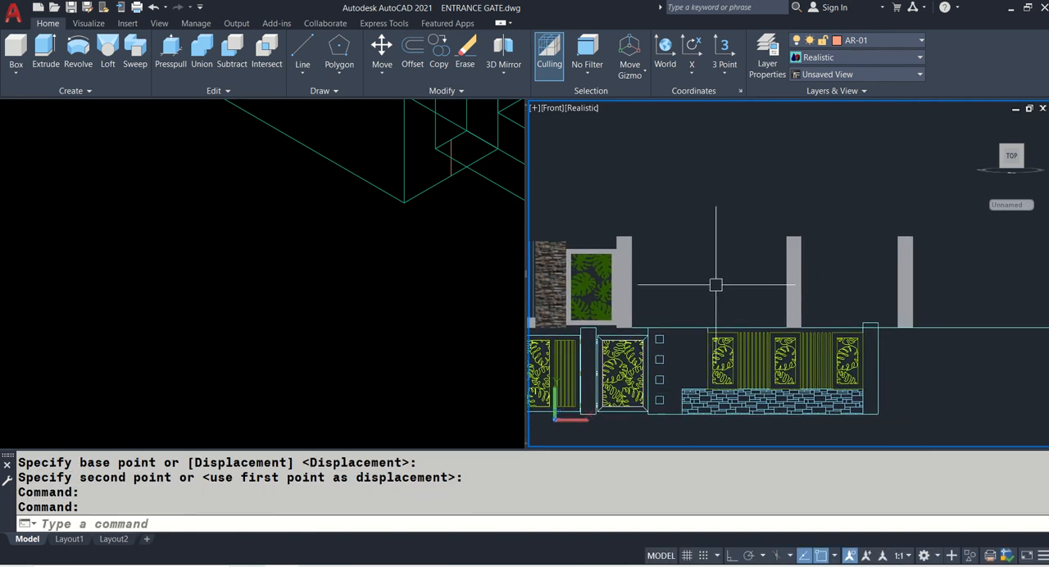
{"action": "left_click", "coordinate": [317, 251]}
{"action": "scroll", "coordinate": [317, 252], "scroll_direction": "down", "scroll_amount": 6}
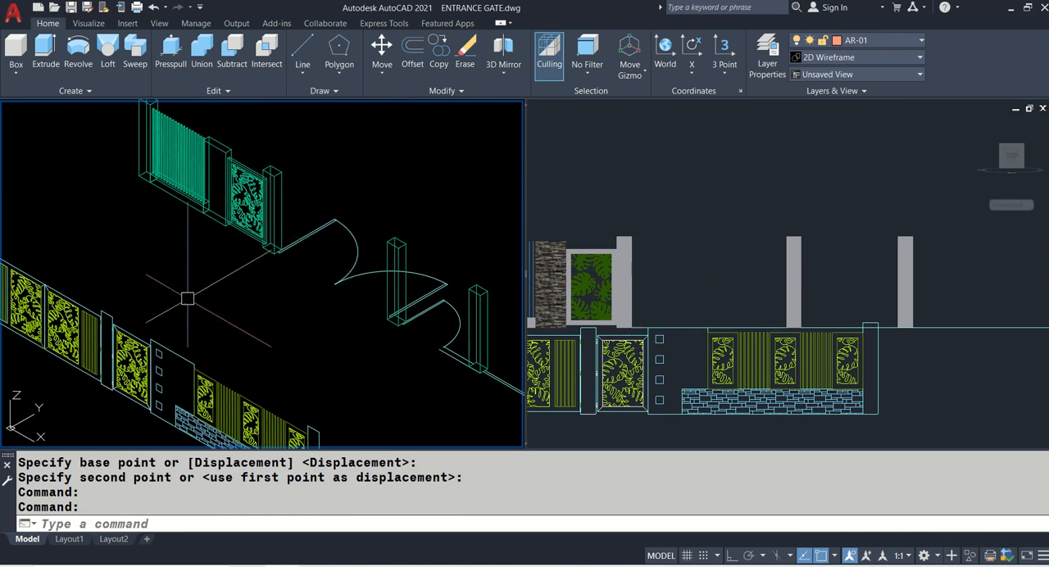
- Trace the rectangular outline of the upper hinge between the elevation's pillar and the main gate frame with a closed 3D polyline
{"action": "scroll", "coordinate": [111, 335], "scroll_direction": "up", "scroll_amount": 6}
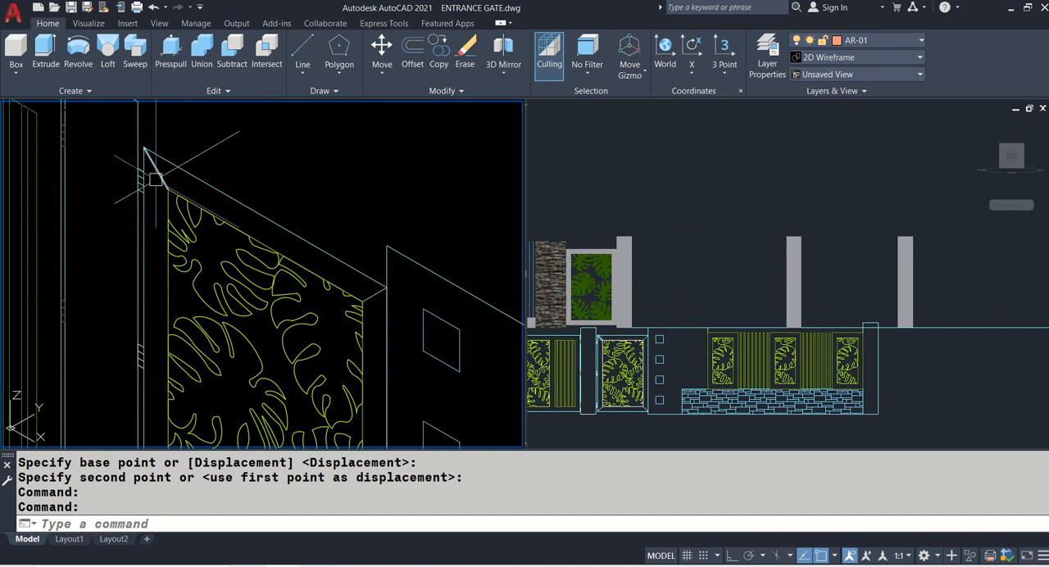
{"action": "scroll", "coordinate": [221, 169], "scroll_direction": "down", "scroll_amount": 5}
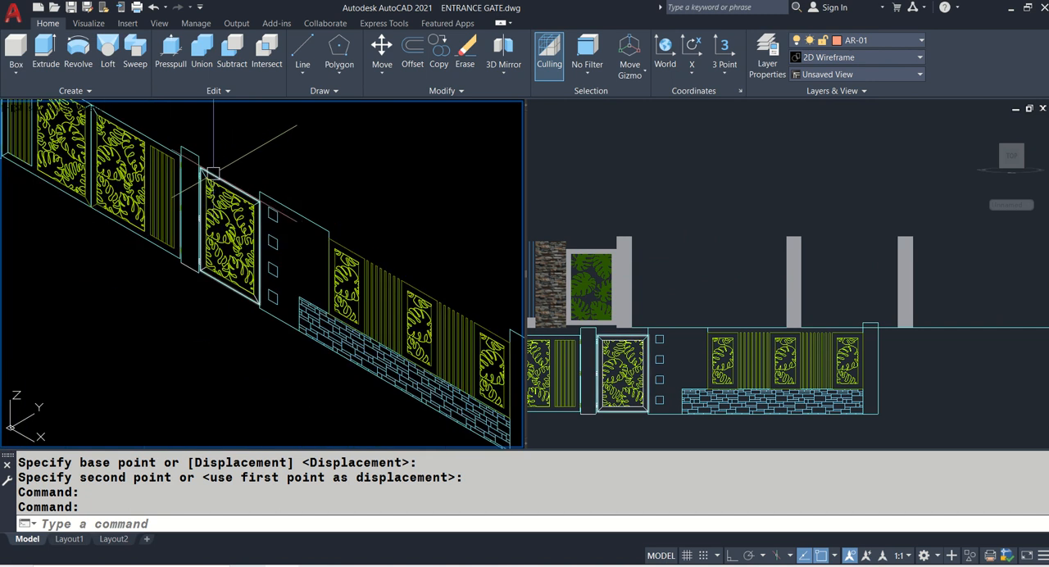
{"action": "scroll", "coordinate": [232, 165], "scroll_direction": "up", "scroll_amount": 6}
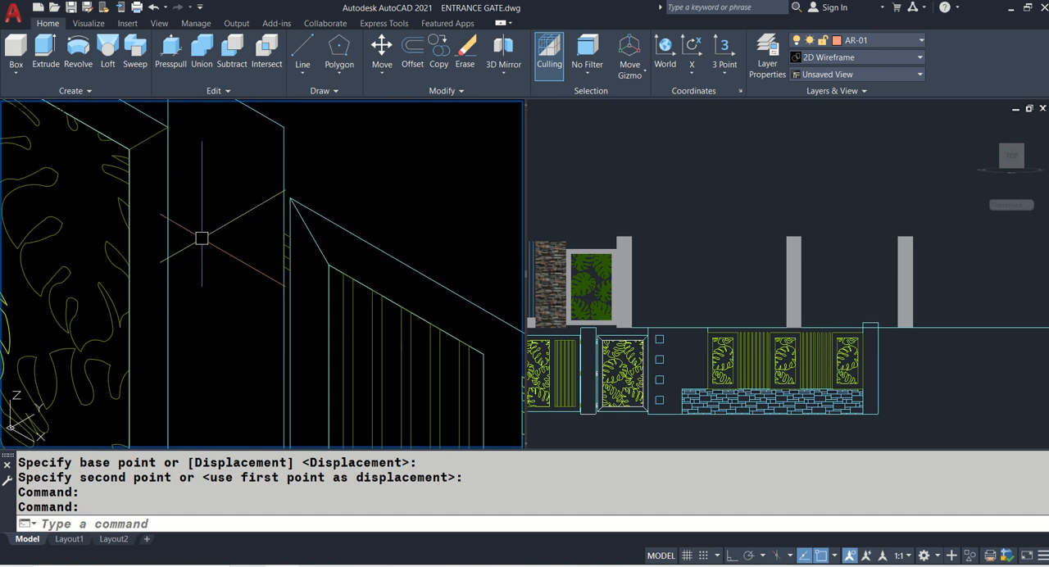
{"action": "type", "text": "3p"}
{"action": "key", "text": "Return"}
{"action": "scroll", "coordinate": [248, 235], "scroll_direction": "up", "scroll_amount": 5}
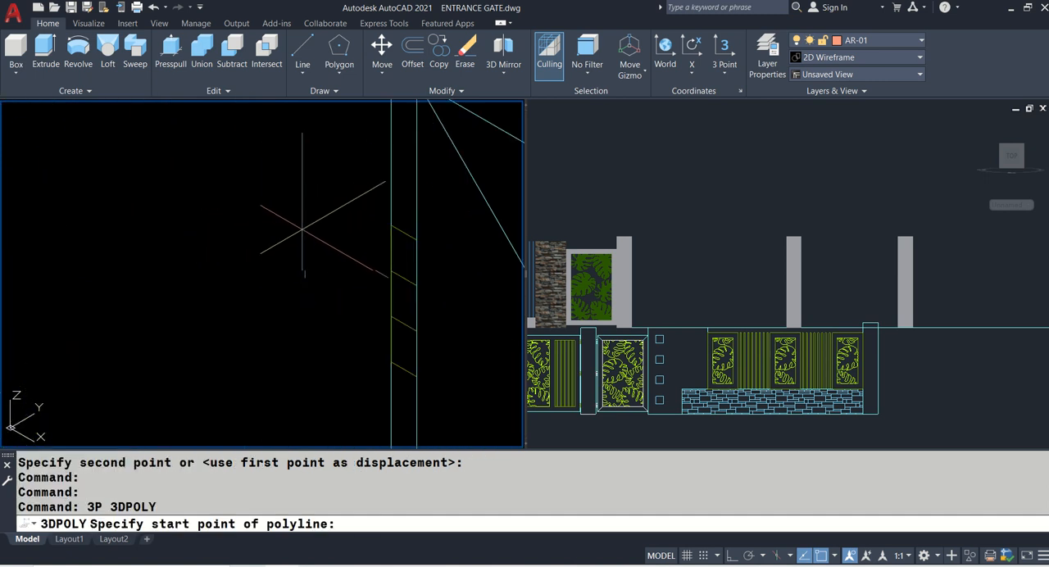
{"action": "left_click", "coordinate": [416, 237]}
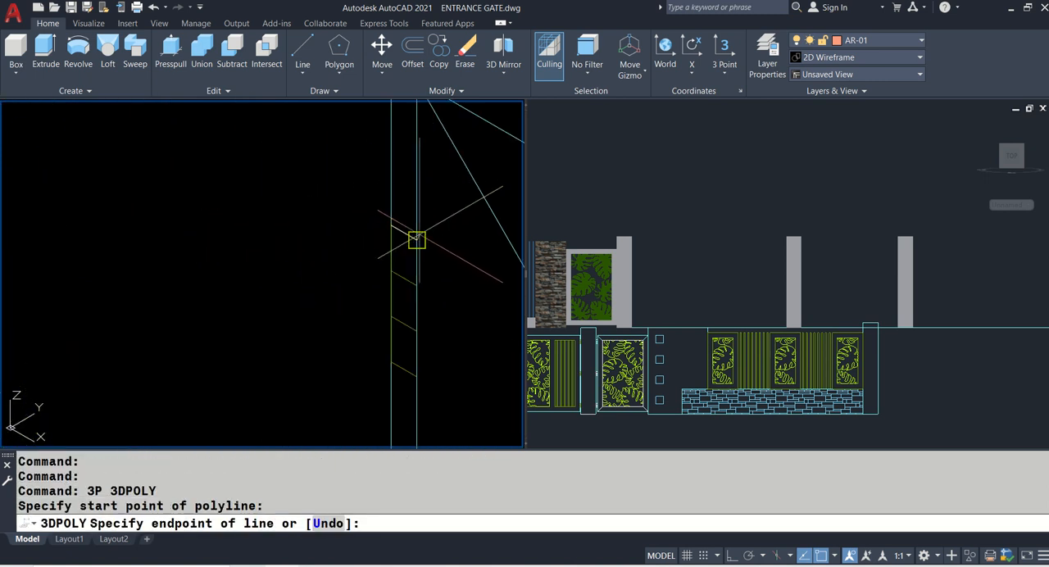
{"action": "left_click", "coordinate": [418, 375]}
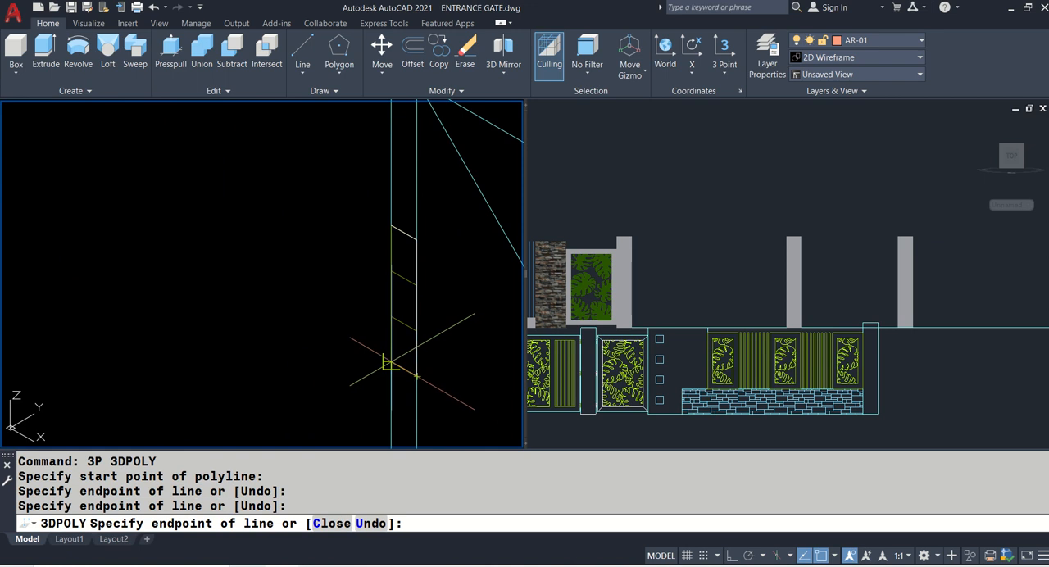
{"action": "left_click", "coordinate": [391, 361]}
{"action": "left_click", "coordinate": [391, 225]}
{"action": "key", "text": "Return"}
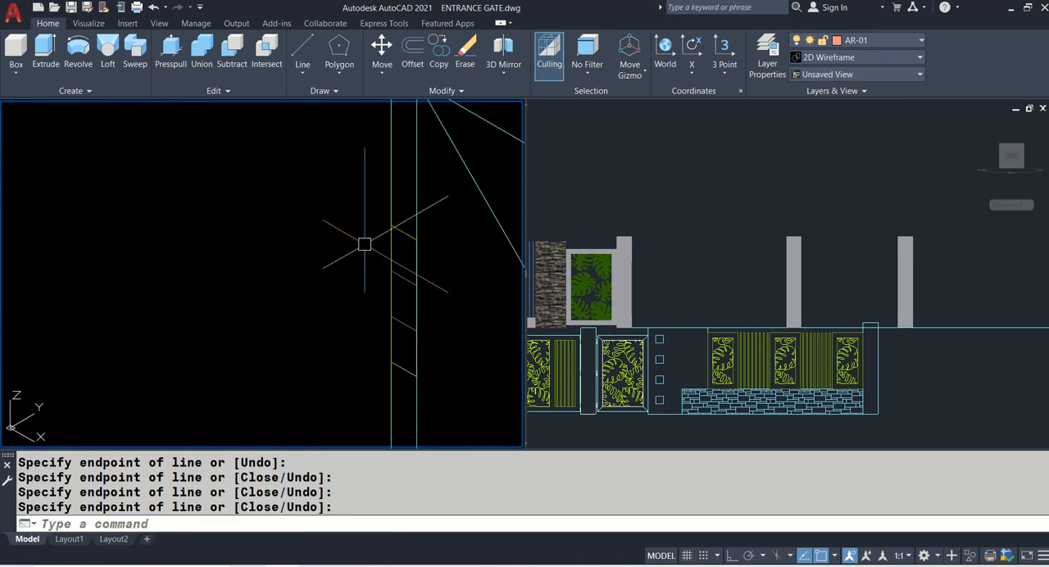
- Extrude the traced hinge outline to a height of 0.05
{"action": "type", "text": "EXT"}
{"action": "key", "text": "Return"}
{"action": "left_click", "coordinate": [414, 238]}
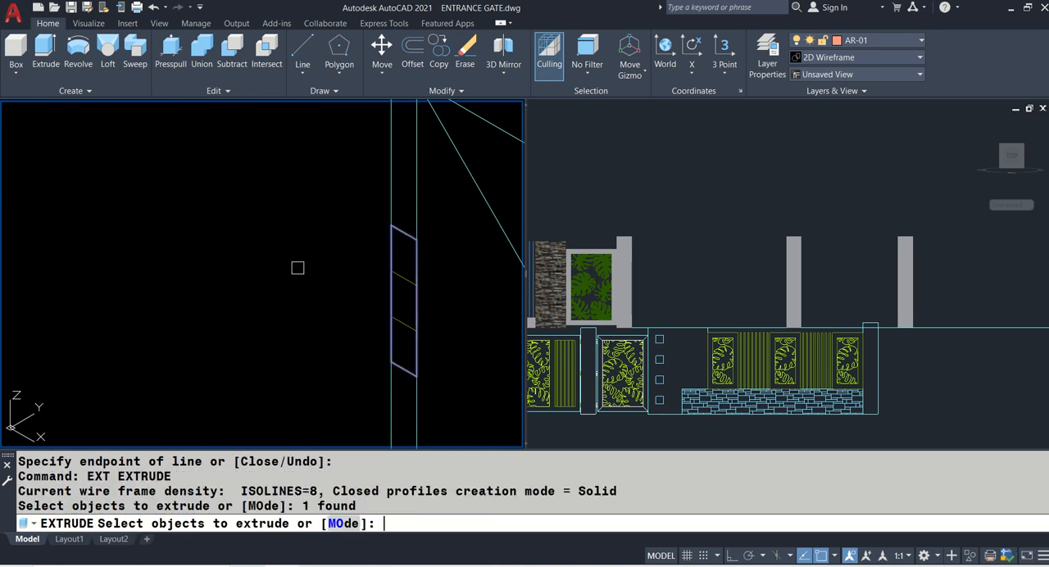
{"action": "key", "text": "Return"}
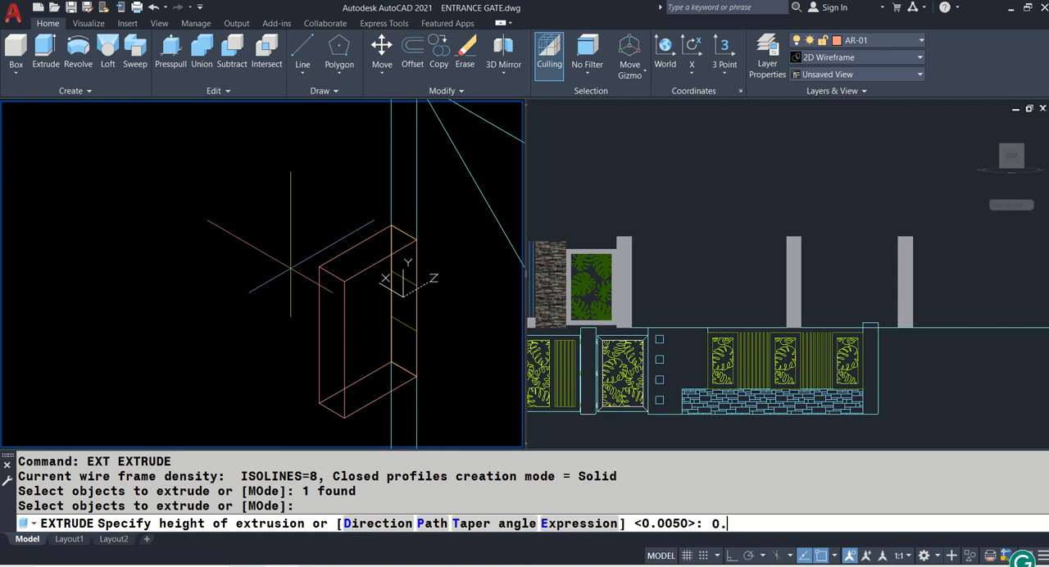
{"action": "type", "text": "0.05"}
{"action": "key", "text": "Return"}
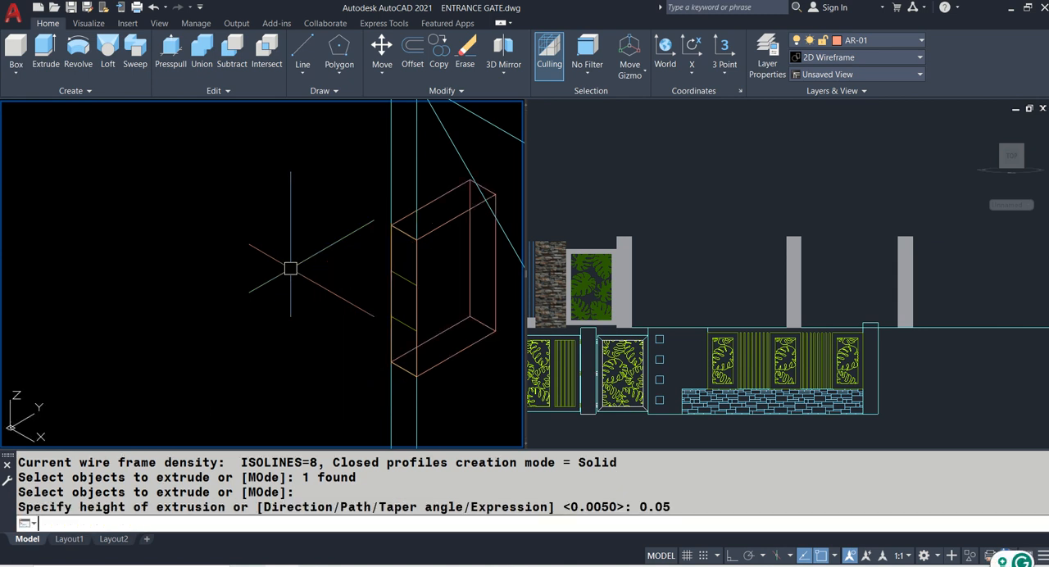
{"action": "scroll", "coordinate": [52, 281], "scroll_direction": "down", "scroll_amount": 3}
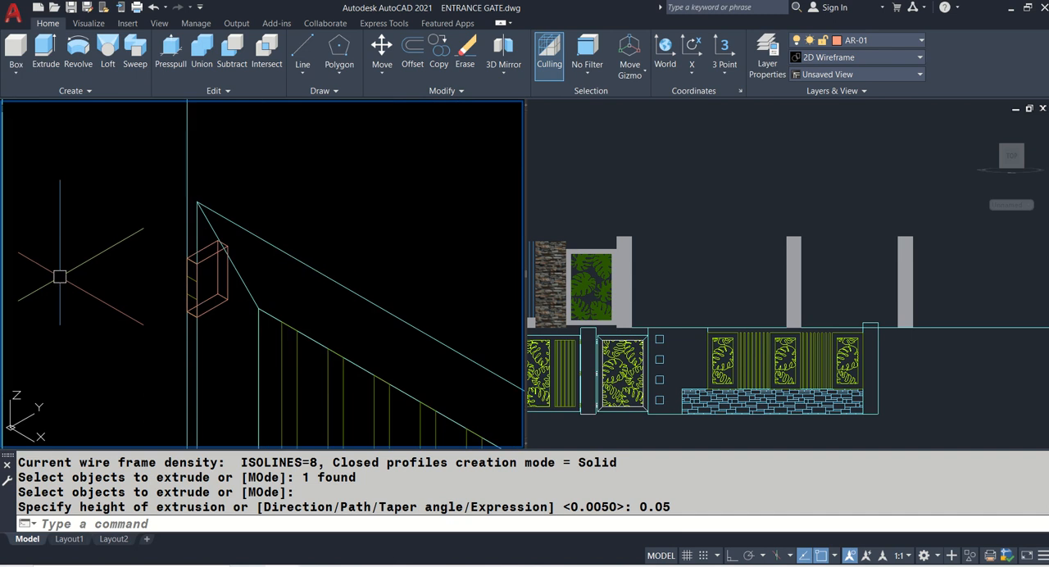
{"action": "key", "text": "Return"}
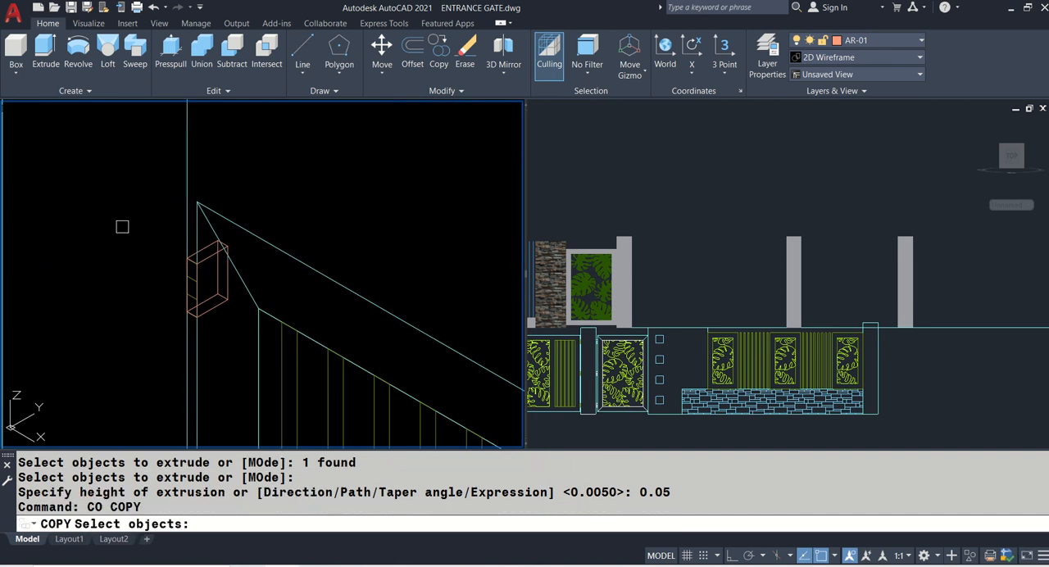
{"action": "key", "text": "Escape"}
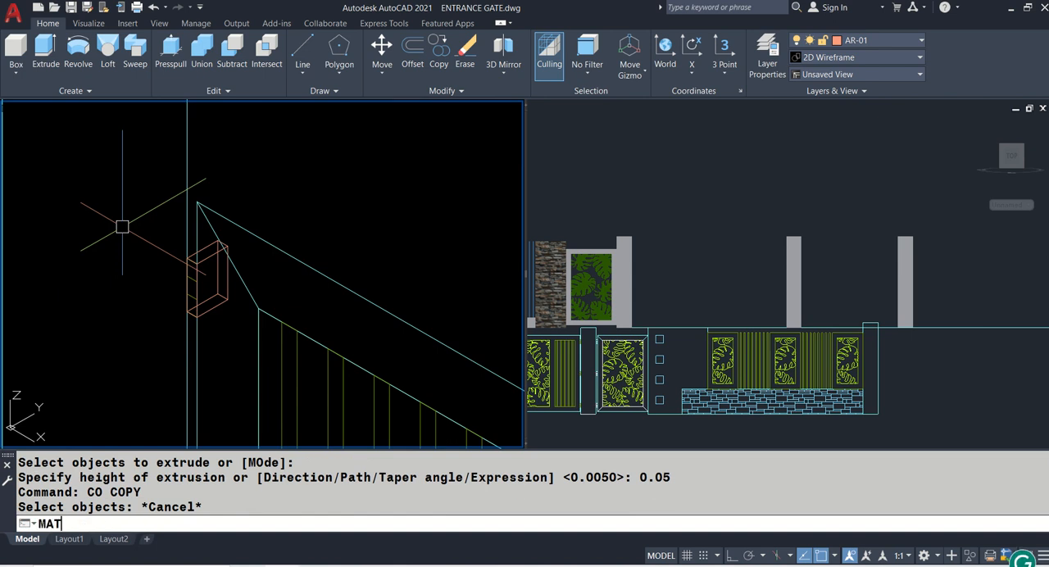
{"action": "key", "text": "Return"}
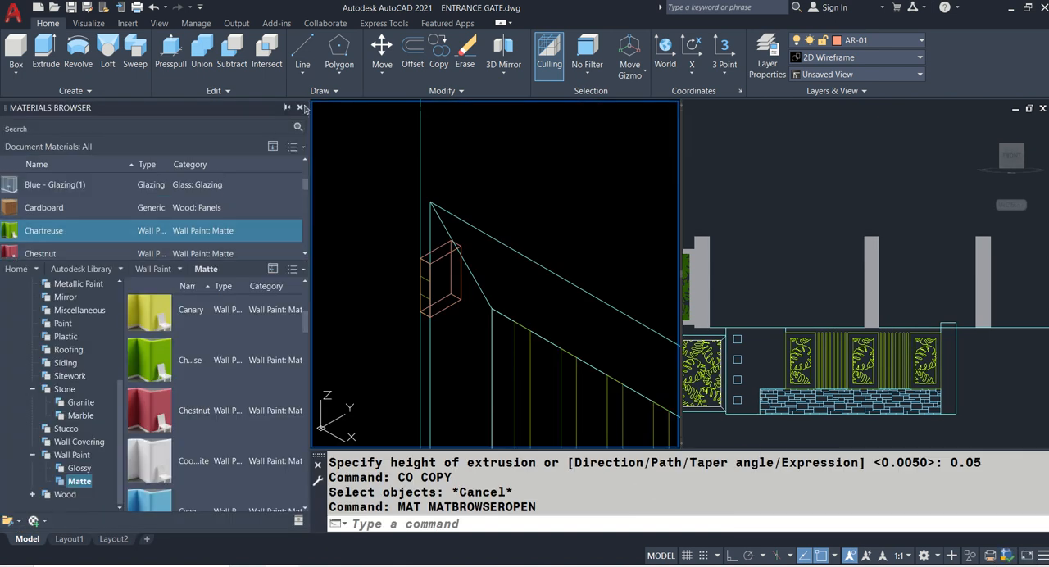
{"action": "left_click", "coordinate": [302, 109]}
{"action": "scroll", "coordinate": [328, 218], "scroll_direction": "down", "scroll_amount": 4}
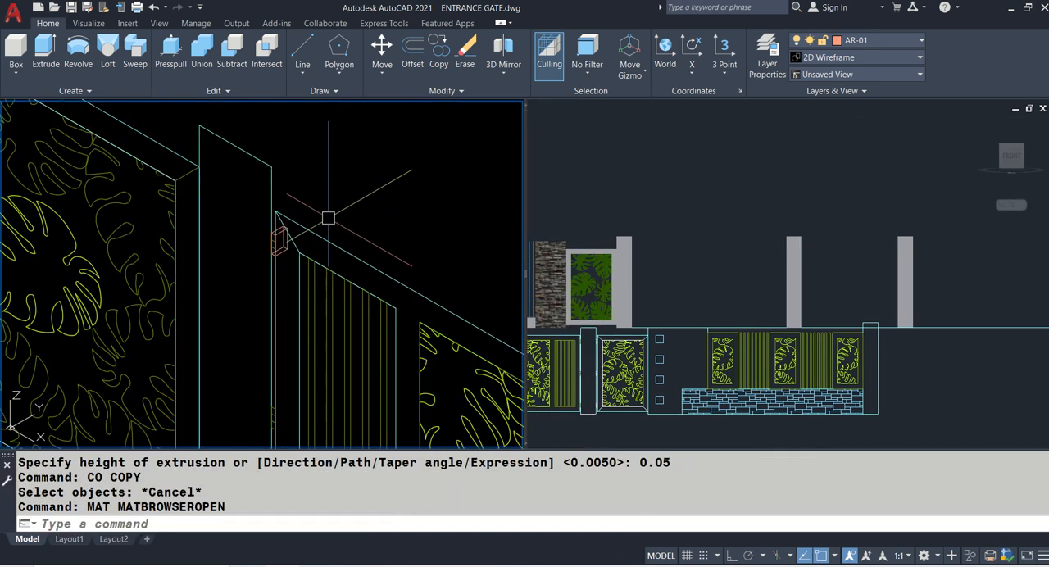
- Switch the isometric viewport's visual style to Realistic
{"action": "type", "text": "VS"}
{"action": "key", "text": "Return"}
{"action": "type", "text": "R"}
{"action": "key", "text": "Return"}
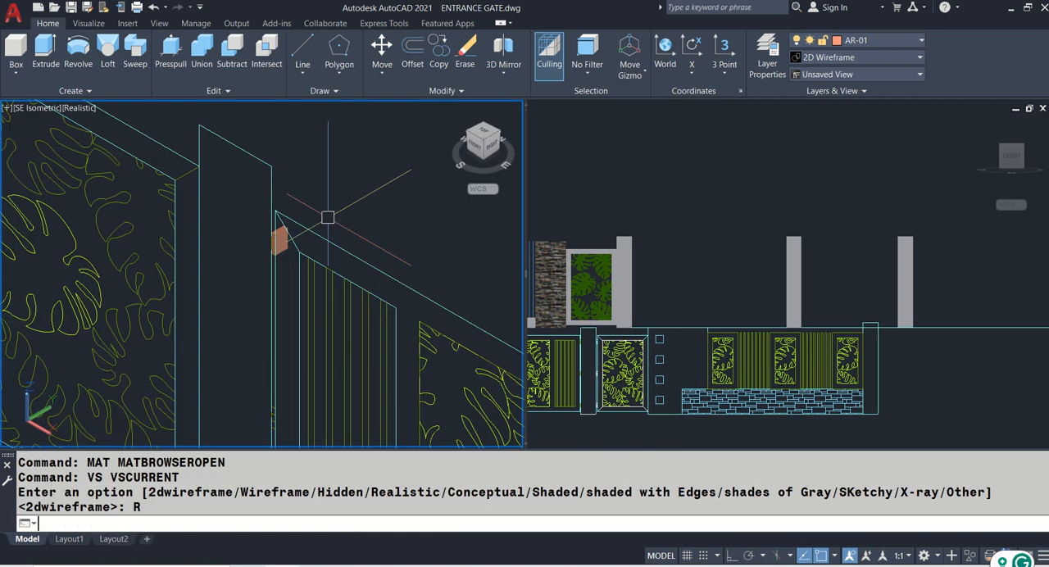
- Match the properties of the finished grey end pillar onto the extruded upper hinge
{"action": "type", "text": "MA"}
{"action": "key", "text": "Return"}
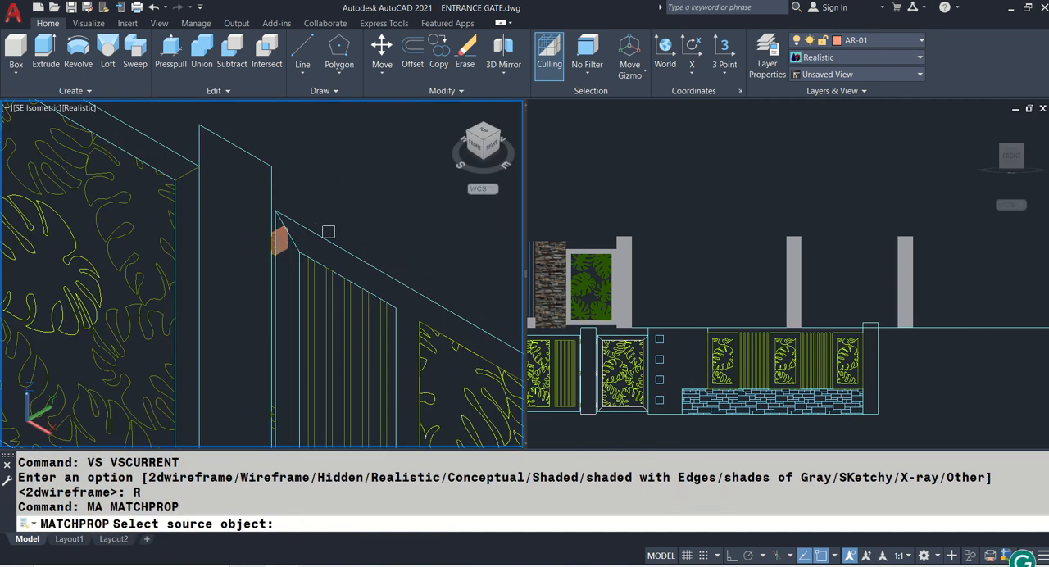
{"action": "scroll", "coordinate": [284, 237], "scroll_direction": "down", "scroll_amount": 5}
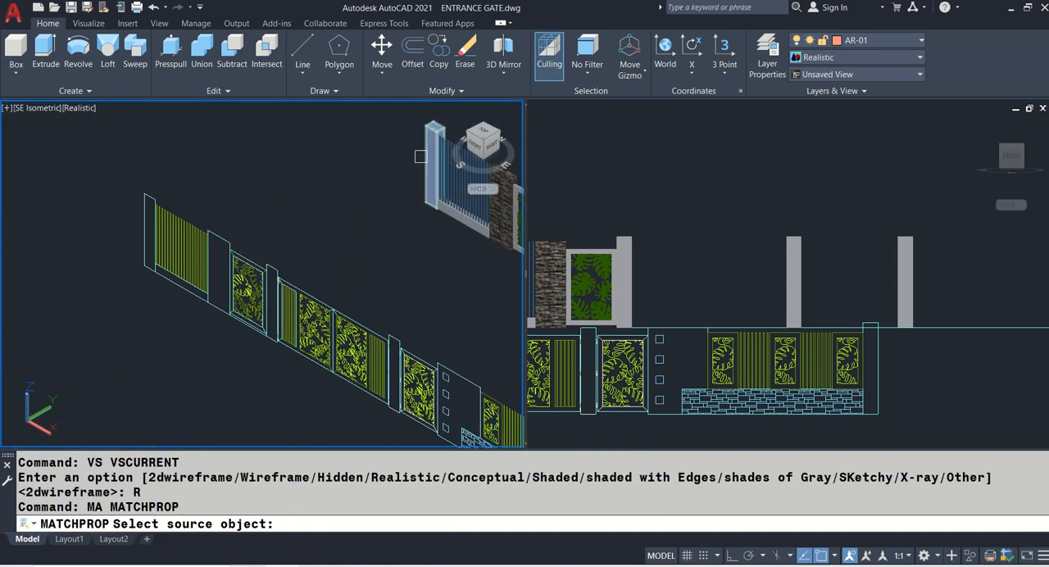
{"action": "left_click", "coordinate": [421, 157]}
{"action": "scroll", "coordinate": [272, 295], "scroll_direction": "up", "scroll_amount": 6}
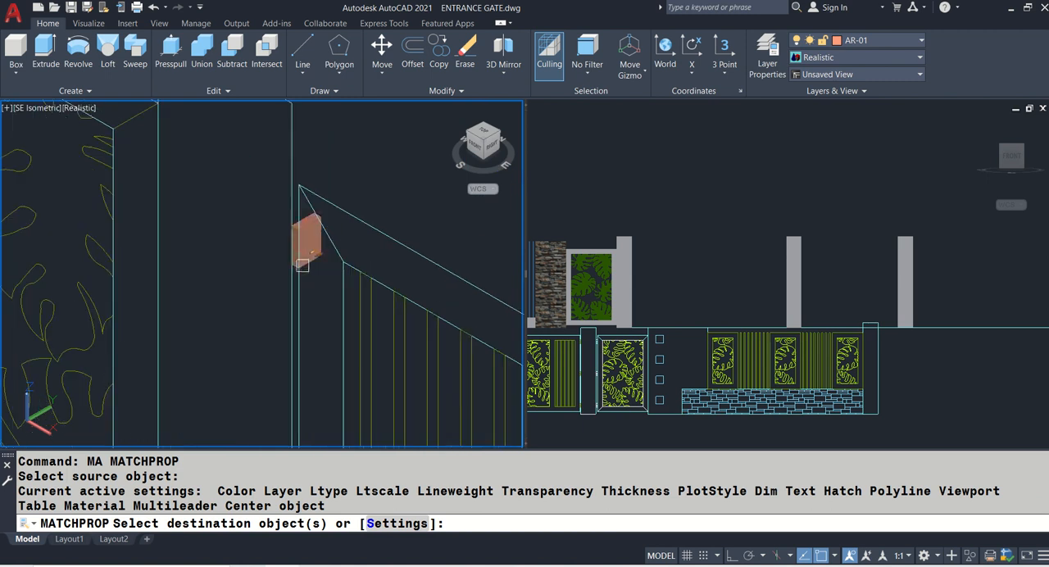
{"action": "left_click", "coordinate": [306, 262]}
{"action": "key", "text": "Return"}
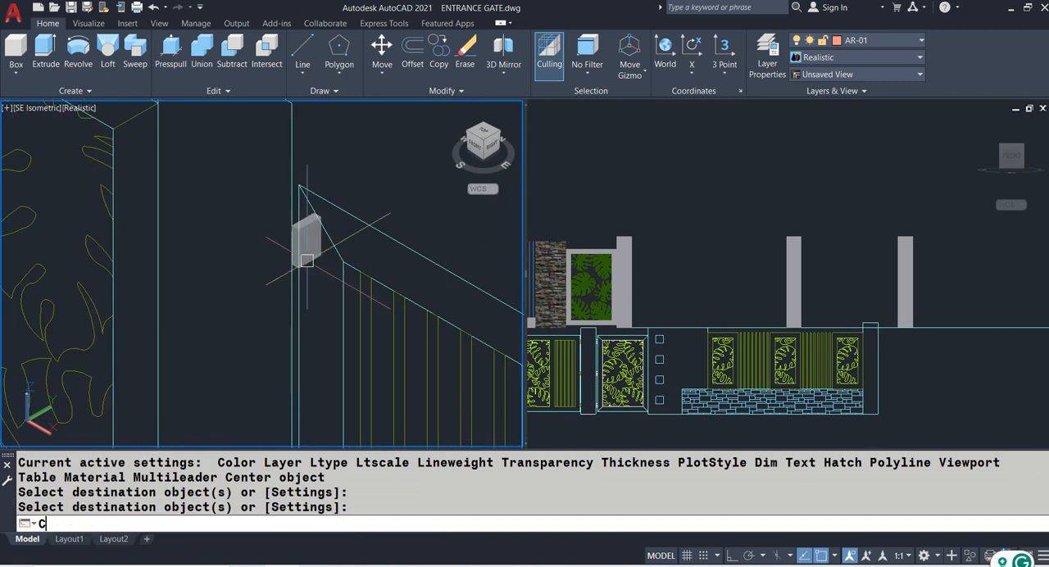
- Copy the upper hinge solid from its top edge to the middle and lower hinge positions beside the main gate frame in the elevation
{"action": "type", "text": "CO"}
{"action": "key", "text": "Return"}
{"action": "scroll", "coordinate": [305, 260], "scroll_direction": "up", "scroll_amount": 5}
{"action": "left_click", "coordinate": [261, 183]}
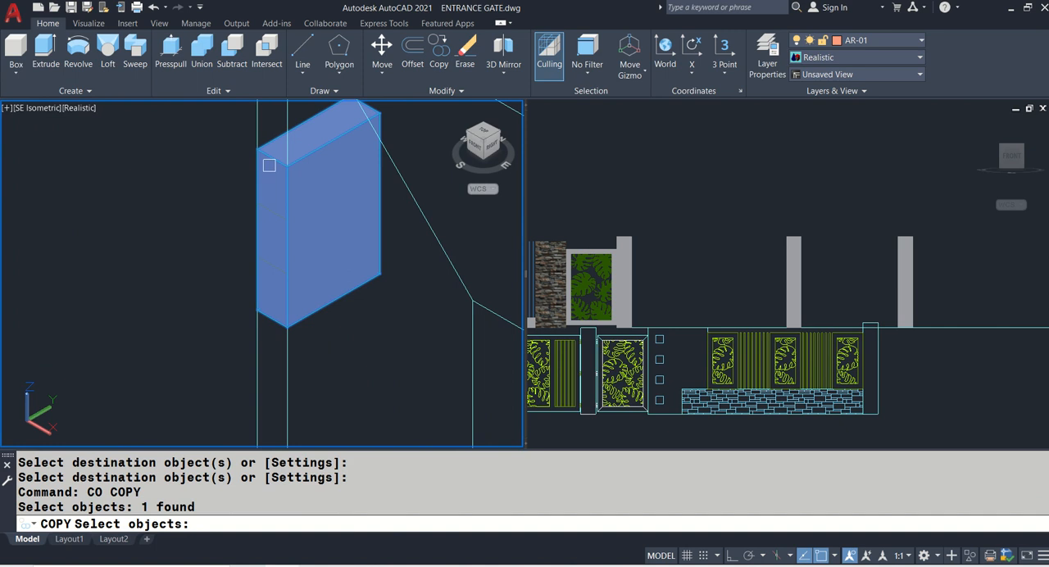
{"action": "key", "text": "Return"}
{"action": "left_click", "coordinate": [275, 146]}
{"action": "scroll", "coordinate": [261, 324], "scroll_direction": "down", "scroll_amount": 5}
{"action": "middle_click_drag", "start_coordinate": [258, 301], "coordinate": [277, 158]}
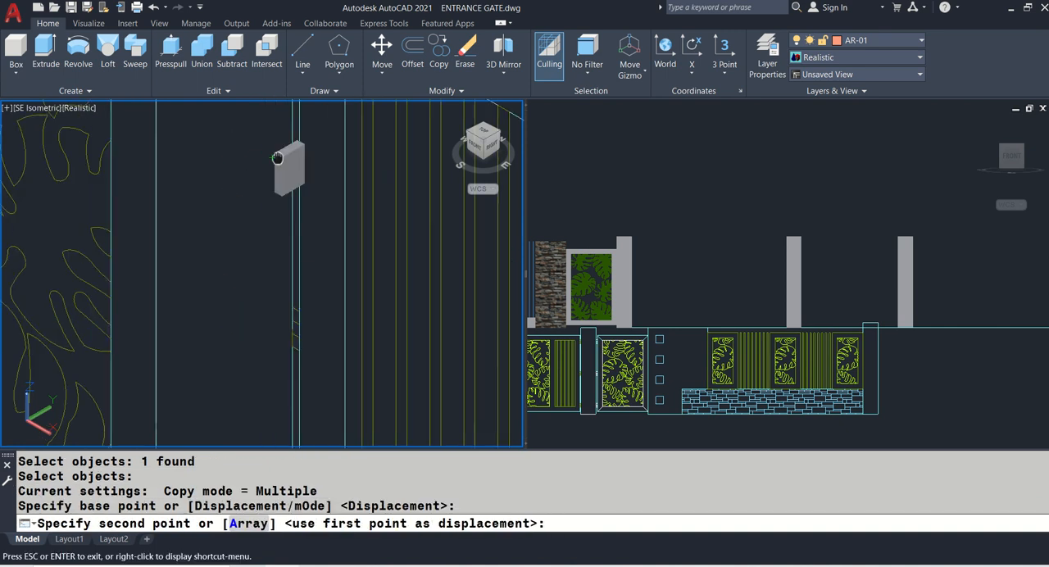
{"action": "scroll", "coordinate": [279, 164], "scroll_direction": "up", "scroll_amount": 4}
{"action": "left_click", "coordinate": [303, 207]}
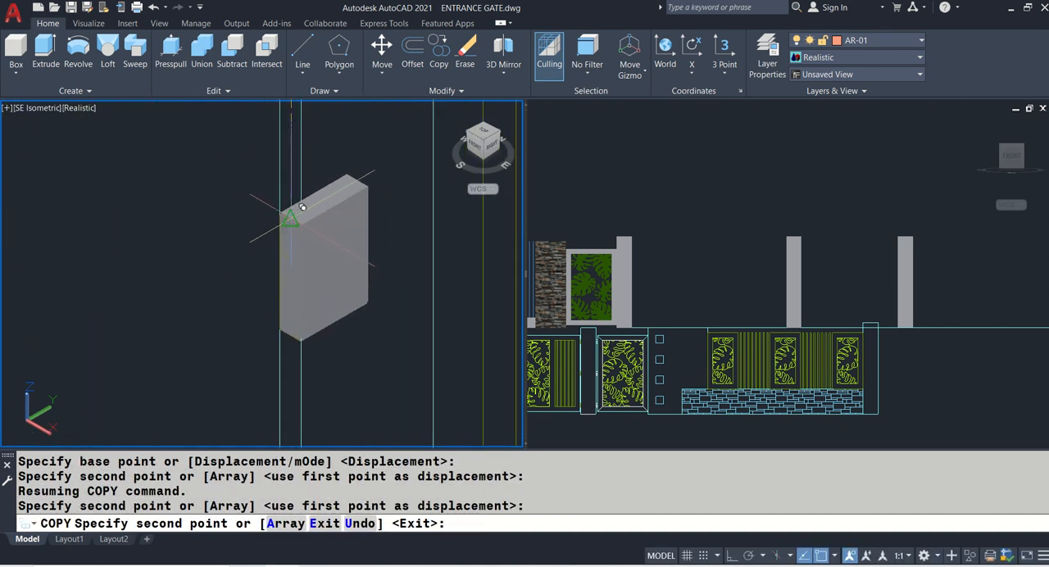
{"action": "scroll", "coordinate": [280, 219], "scroll_direction": "down", "scroll_amount": 5}
{"action": "scroll", "coordinate": [229, 352], "scroll_direction": "down", "scroll_amount": 2}
{"action": "middle_click_drag", "start_coordinate": [228, 352], "coordinate": [264, 200]}
{"action": "scroll", "coordinate": [318, 256], "scroll_direction": "up", "scroll_amount": 8}
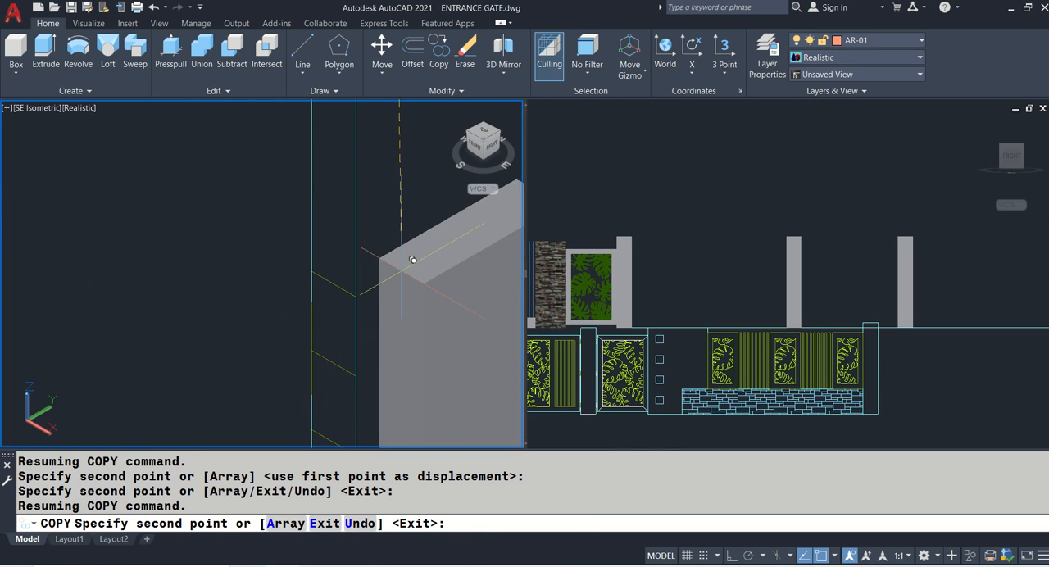
{"action": "left_click", "coordinate": [348, 277]}
{"action": "key", "text": "Return"}
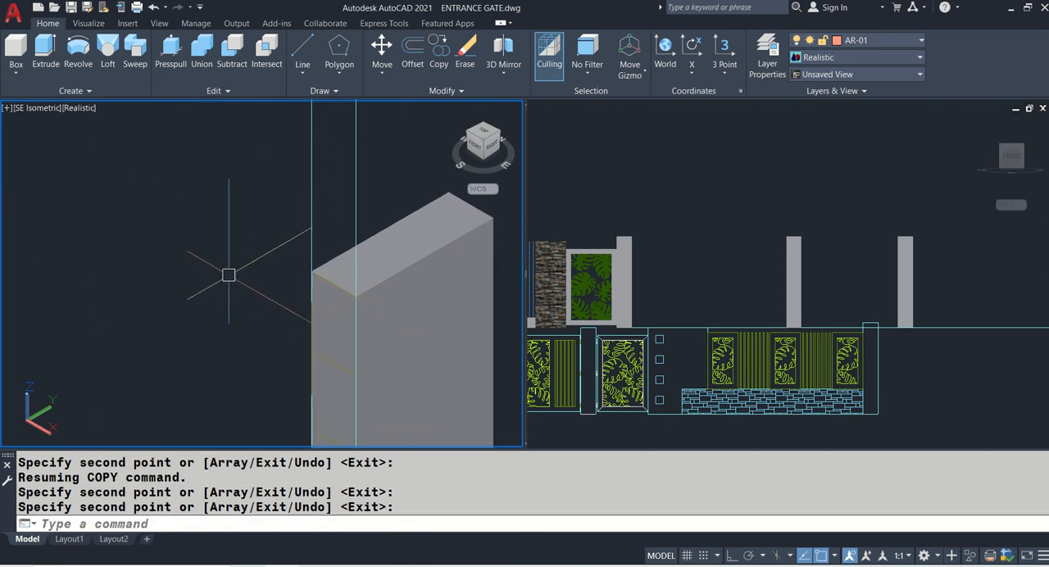
- Move all three hinge solids from the elevation onto the 3D pillar beside the leaf-patterned gate, snapping to its top side-edge midpoint
{"action": "scroll", "coordinate": [213, 277], "scroll_direction": "down", "scroll_amount": 10}
{"action": "middle_click_drag", "start_coordinate": [242, 199], "coordinate": [252, 278]}
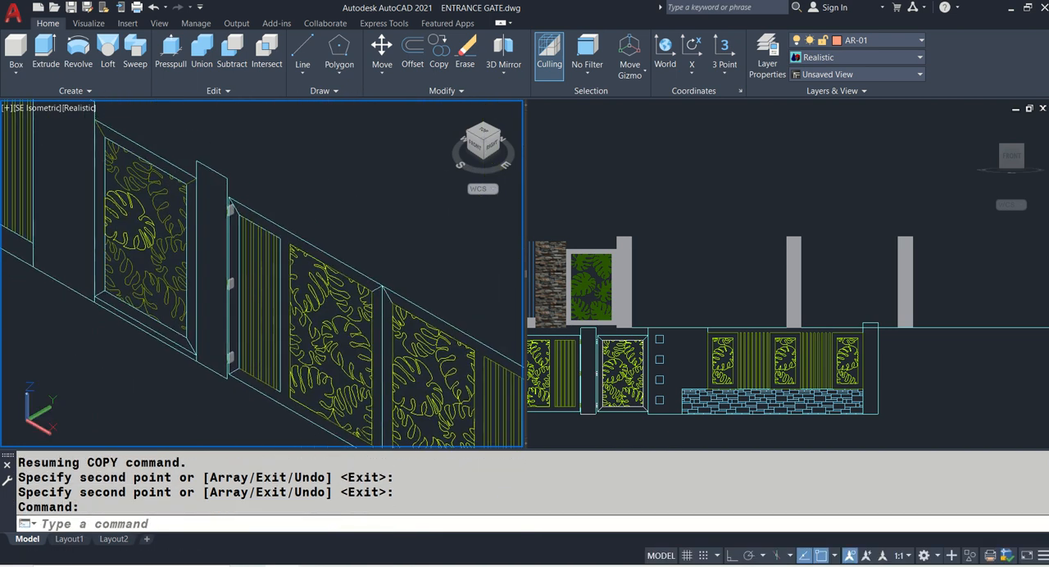
{"action": "scroll", "coordinate": [220, 217], "scroll_direction": "up", "scroll_amount": 2}
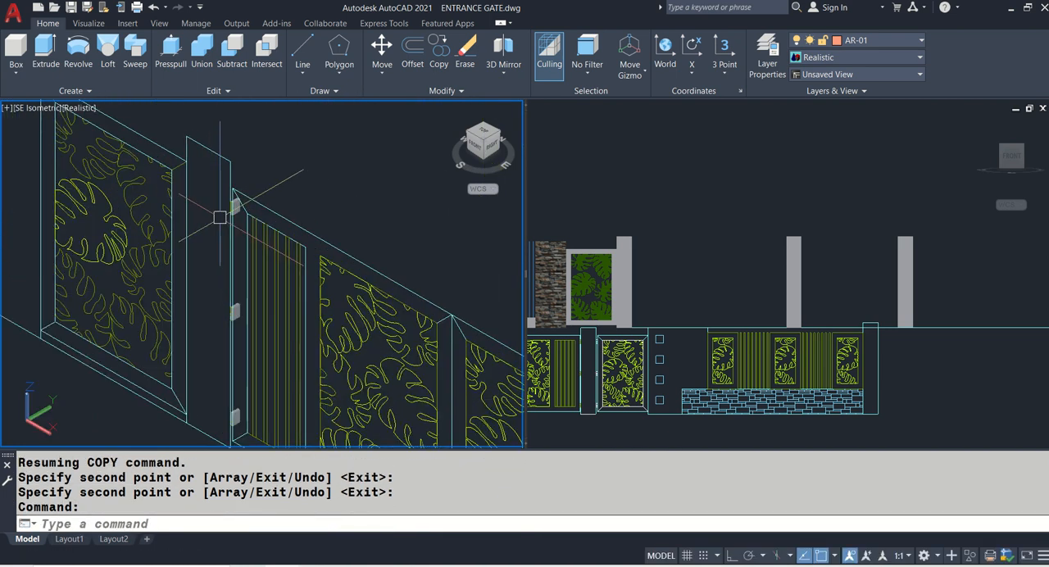
{"action": "key", "text": "Return"}
{"action": "scroll", "coordinate": [236, 207], "scroll_direction": "up", "scroll_amount": 3}
{"action": "scroll", "coordinate": [237, 205], "scroll_direction": "up", "scroll_amount": 3}
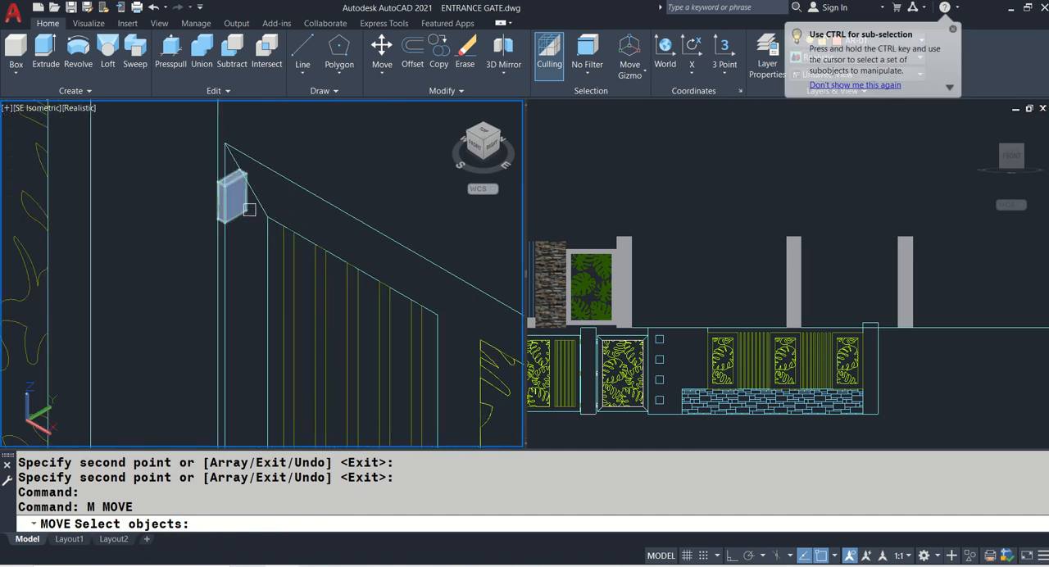
{"action": "left_click", "coordinate": [250, 206]}
{"action": "scroll", "coordinate": [249, 206], "scroll_direction": "down", "scroll_amount": 4}
{"action": "scroll", "coordinate": [239, 320], "scroll_direction": "up", "scroll_amount": 3}
{"action": "left_click", "coordinate": [258, 316]}
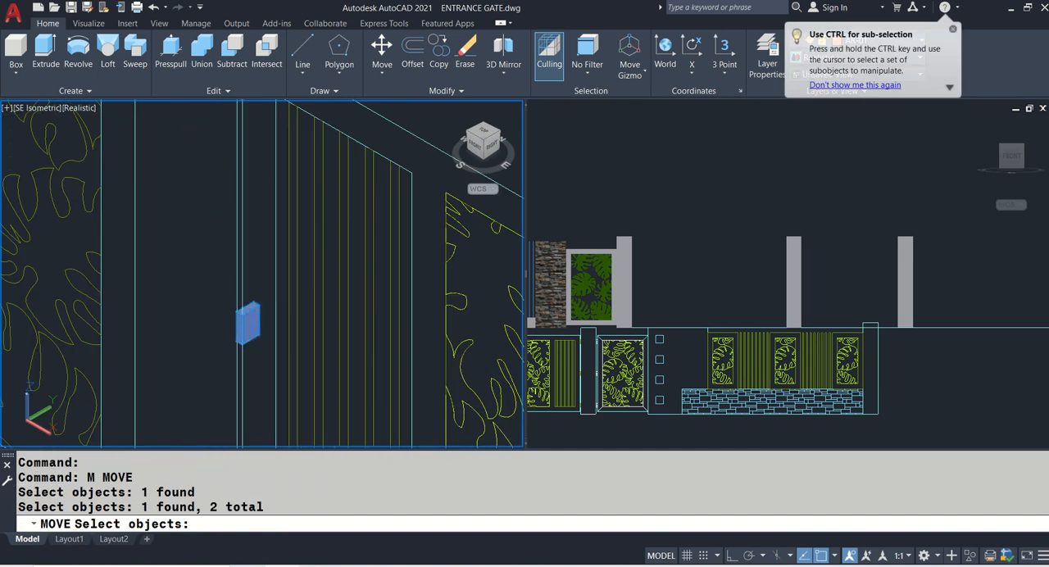
{"action": "middle_click_drag", "start_coordinate": [233, 422], "coordinate": [215, 220]}
{"action": "left_click", "coordinate": [241, 353]}
{"action": "key", "text": "Return"}
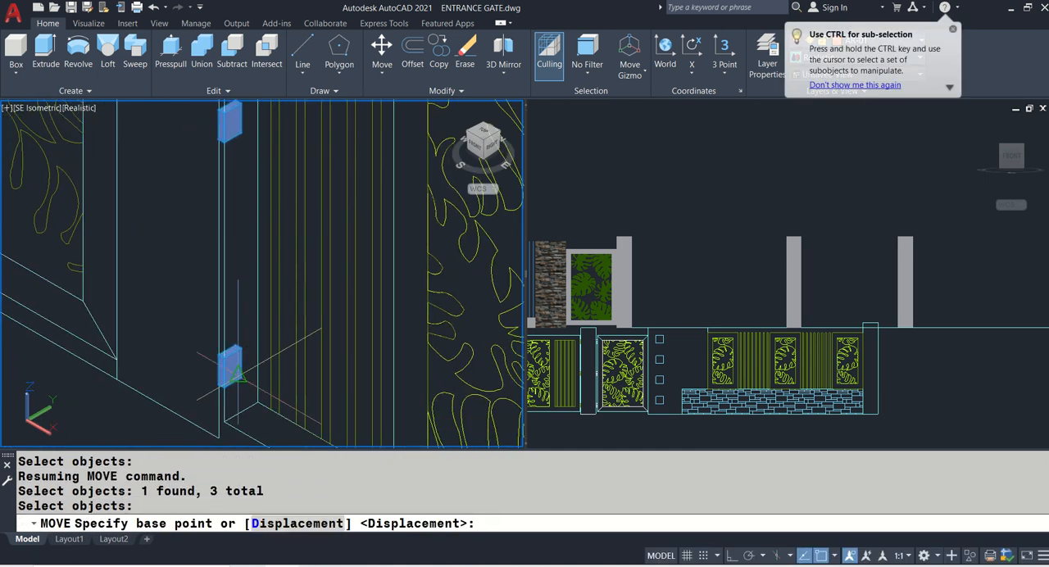
{"action": "scroll", "coordinate": [240, 373], "scroll_direction": "down", "scroll_amount": 4}
{"action": "left_click", "coordinate": [231, 141]}
{"action": "scroll", "coordinate": [189, 200], "scroll_direction": "down", "scroll_amount": 5}
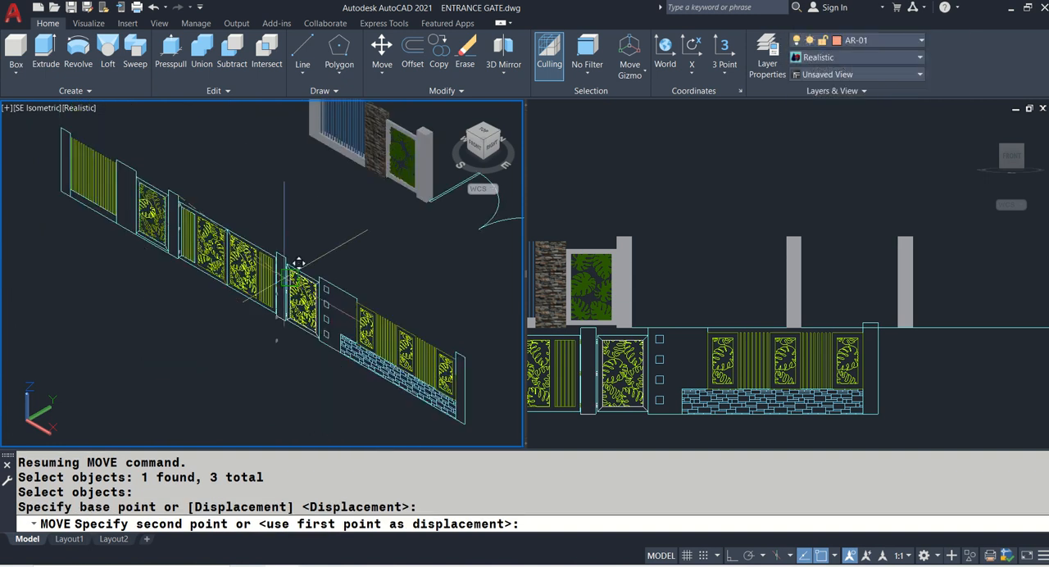
{"action": "middle_click_drag", "start_coordinate": [348, 212], "coordinate": [230, 291]}
{"action": "scroll", "coordinate": [330, 188], "scroll_direction": "up", "scroll_amount": 5}
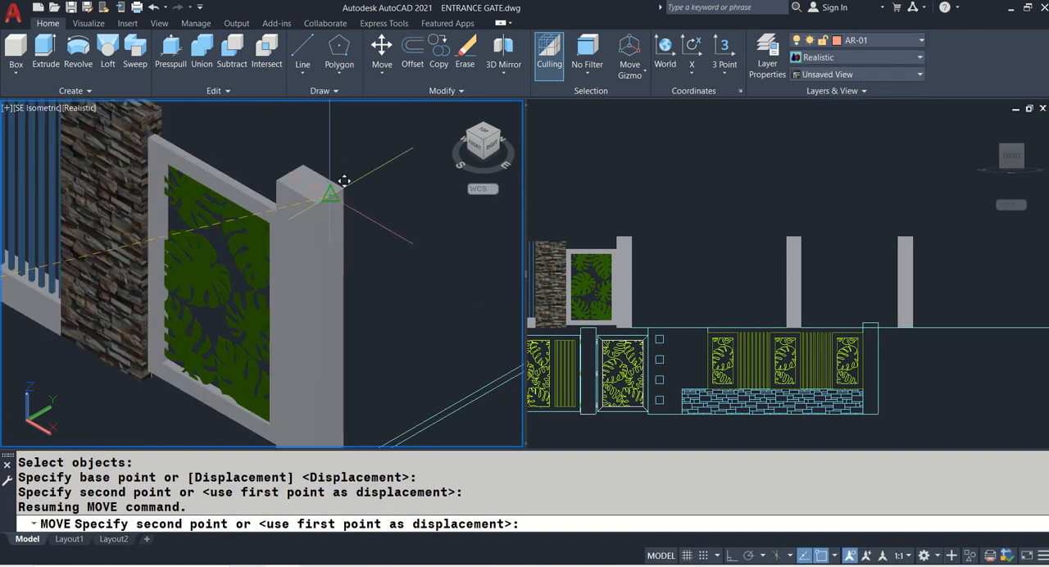
{"action": "left_click", "coordinate": [330, 194]}
{"action": "scroll", "coordinate": [427, 328], "scroll_direction": "up", "scroll_amount": 2}
{"action": "middle_click_drag", "start_coordinate": [429, 328], "coordinate": [407, 233]}
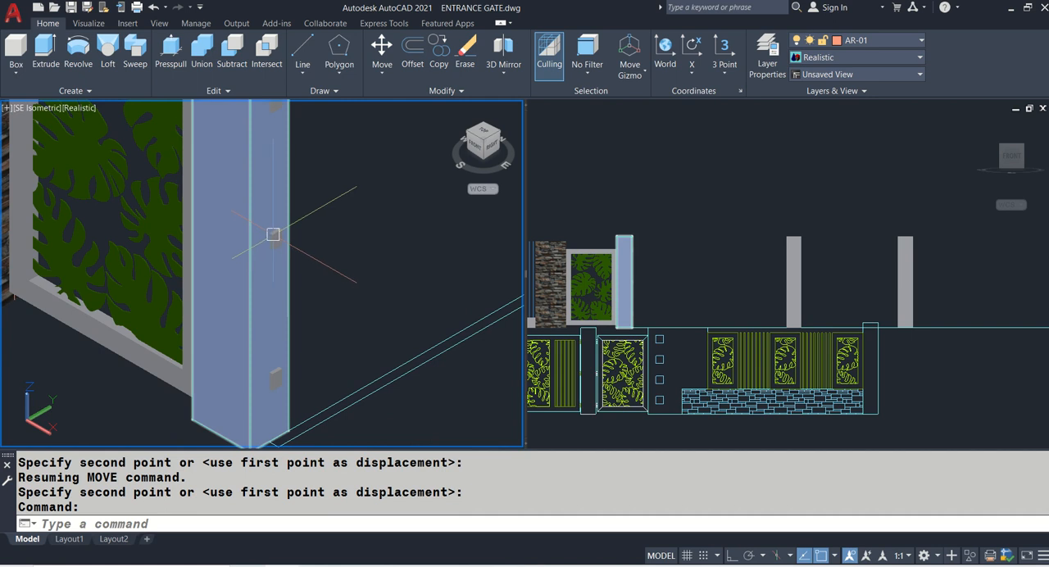
{"action": "middle_click_drag", "start_coordinate": [315, 209], "coordinate": [340, 325]}
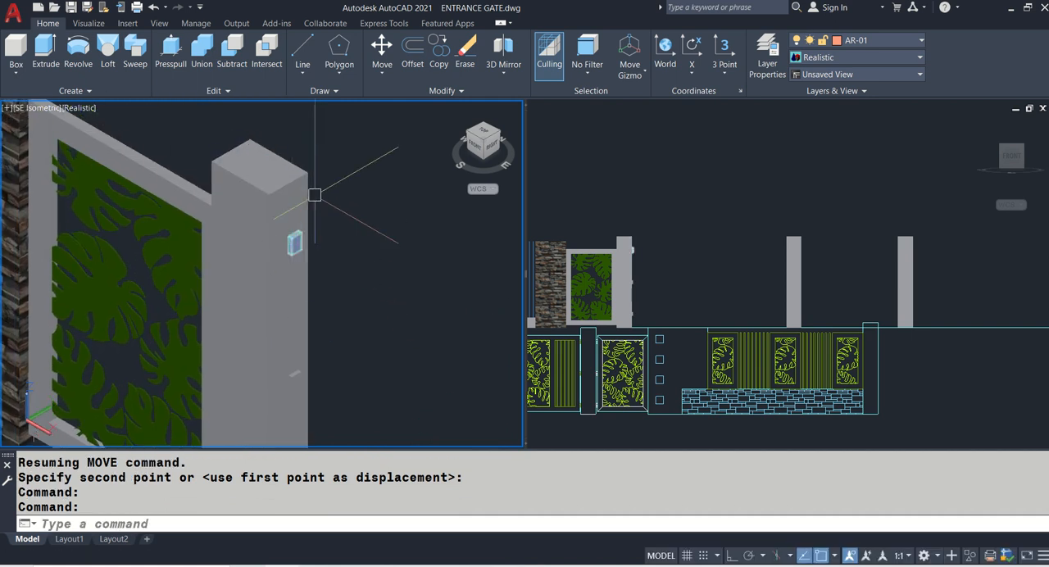
- Copy the main gate's first leaf, including frame, bars and leaf pattern, about 3.7 units at 270° into clear space with Ortho on
{"action": "scroll", "coordinate": [314, 195], "scroll_direction": "down", "scroll_amount": 8}
{"action": "middle_click_drag", "start_coordinate": [61, 283], "coordinate": [223, 264]}
{"action": "scroll", "coordinate": [278, 225], "scroll_direction": "up", "scroll_amount": 2}
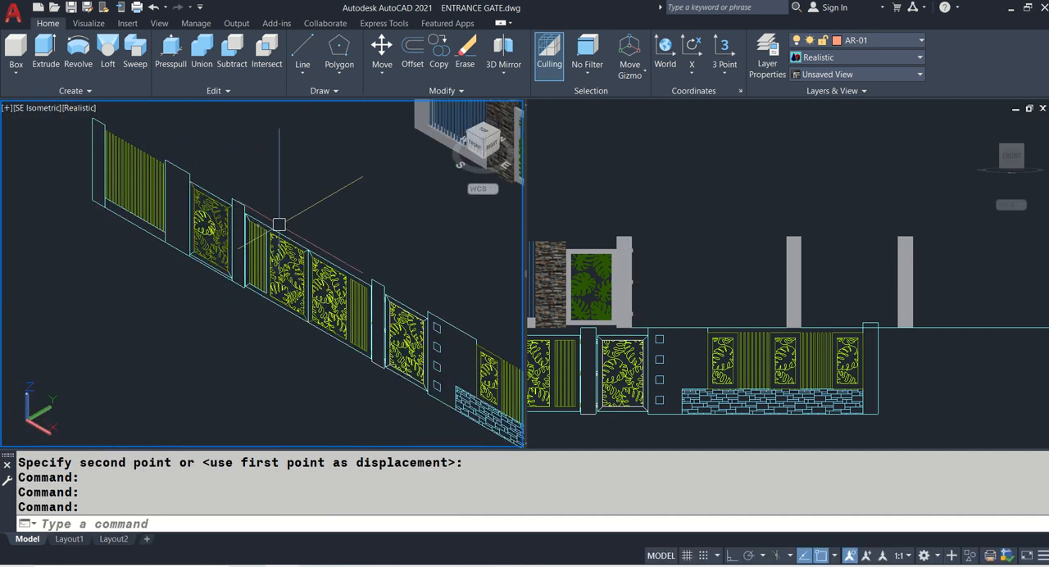
{"action": "scroll", "coordinate": [256, 218], "scroll_direction": "up", "scroll_amount": 3}
{"action": "type", "text": "co"}
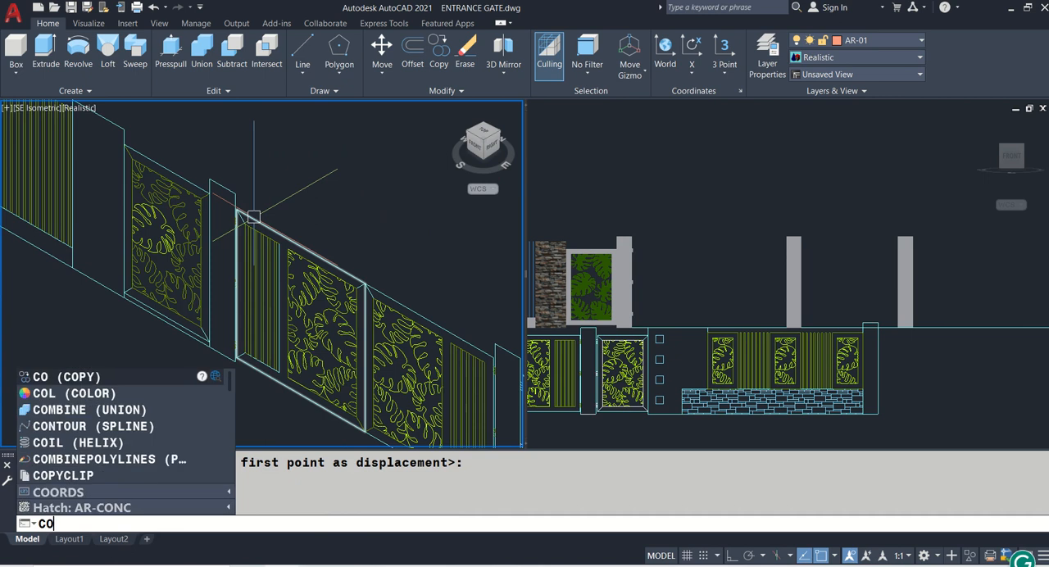
{"action": "key", "text": "Return"}
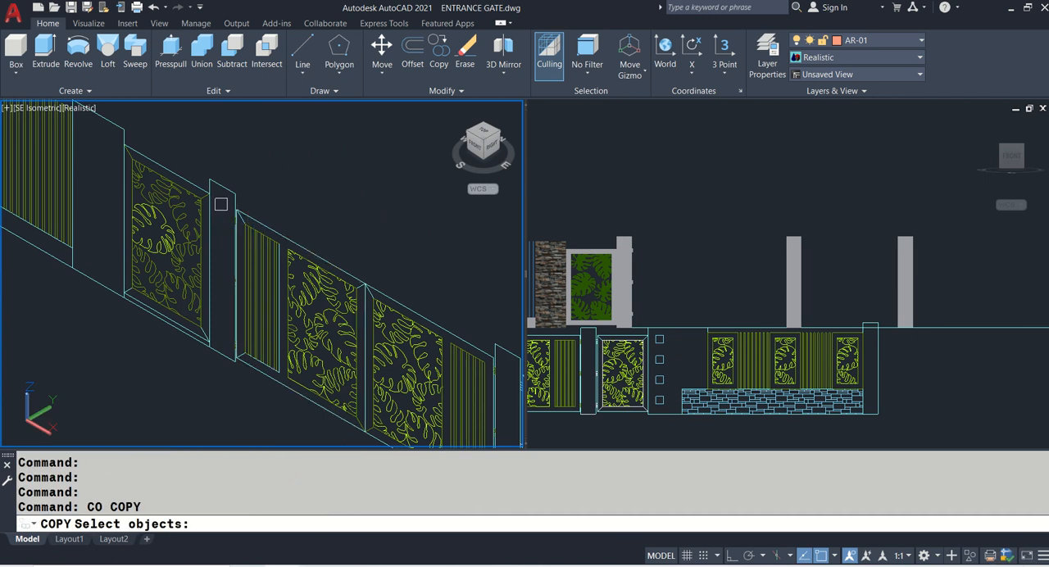
{"action": "left_click", "coordinate": [222, 203]}
{"action": "left_click", "coordinate": [365, 427]}
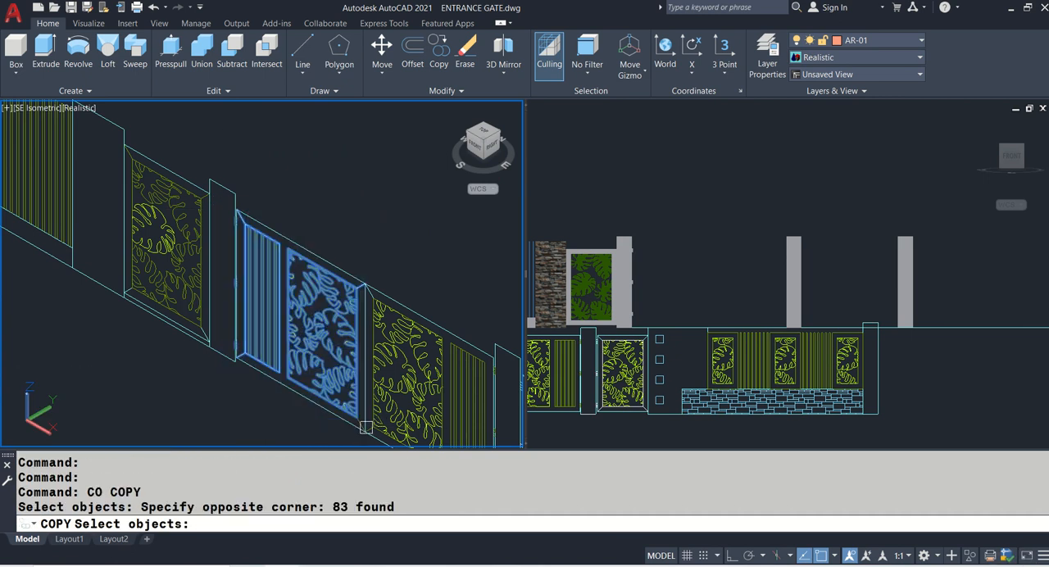
{"action": "left_click", "coordinate": [304, 248]}
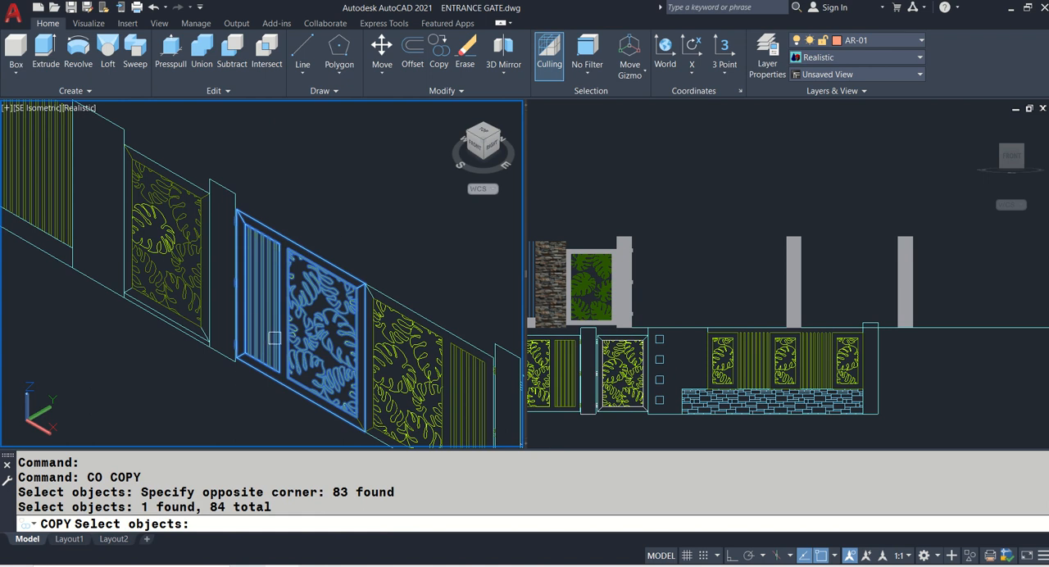
{"action": "key", "text": "Return"}
{"action": "left_click", "coordinate": [373, 196]}
{"action": "scroll", "coordinate": [380, 195], "scroll_direction": "down", "scroll_amount": 5}
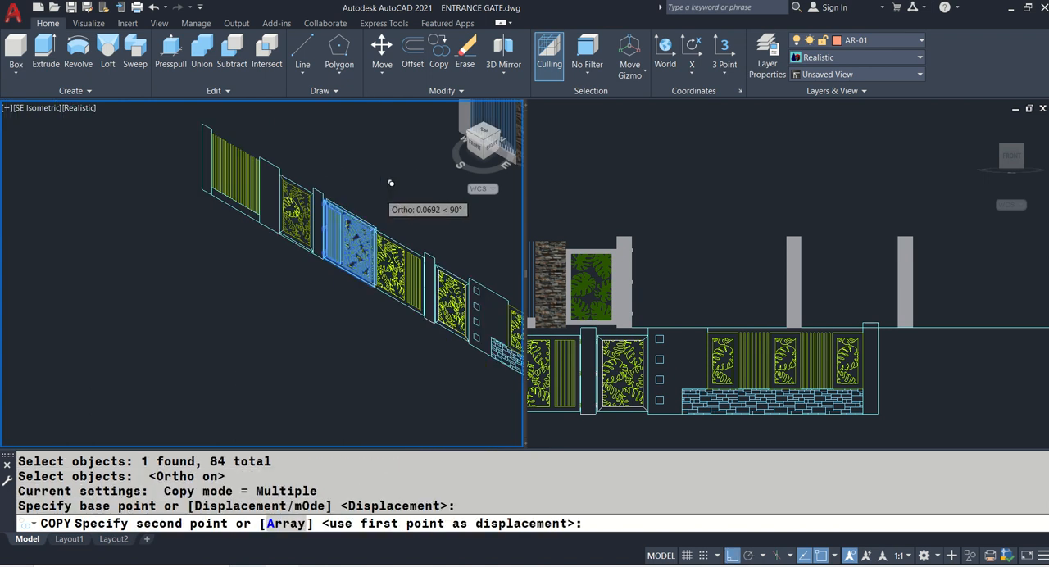
{"action": "left_click", "coordinate": [275, 263]}
{"action": "key", "text": "Return"}
{"action": "scroll", "coordinate": [240, 277], "scroll_direction": "up", "scroll_amount": 6}
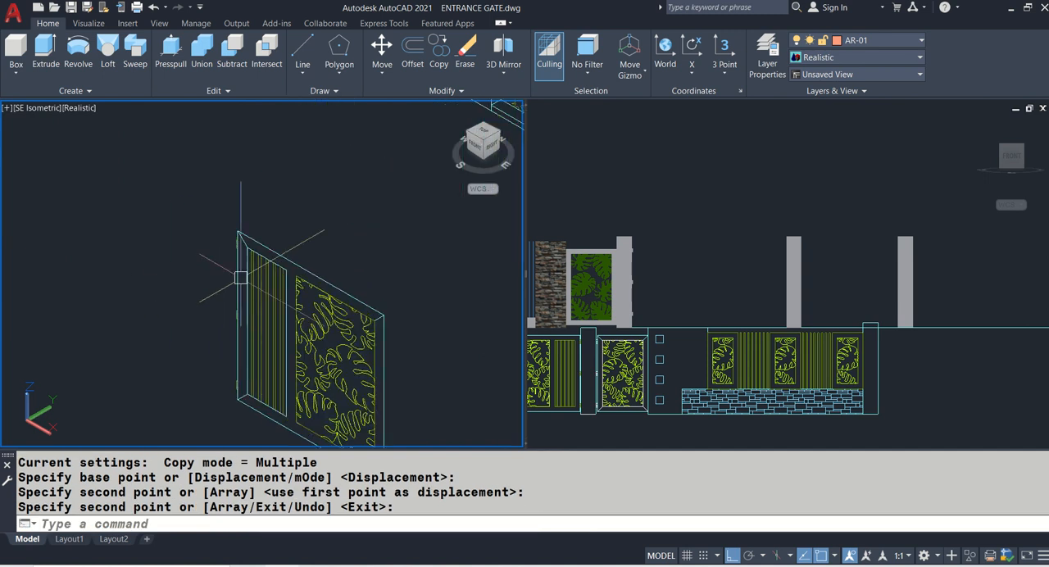
- Erase the large leaves from the upper part of the copied gate's patterned panel
{"action": "type", "text": "C"}
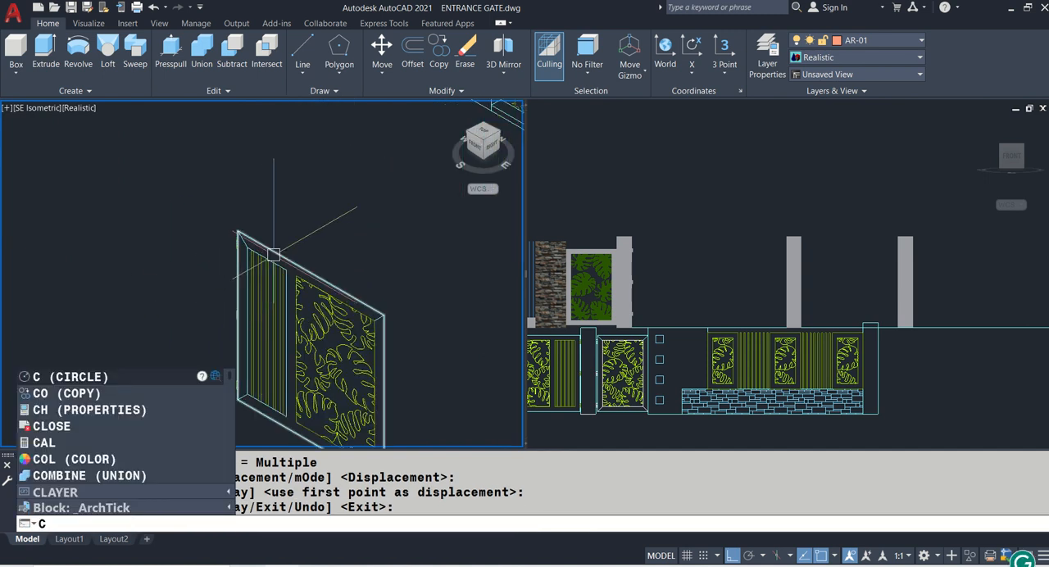
{"action": "key", "text": "Escape"}
{"action": "middle_click_drag", "start_coordinate": [345, 297], "coordinate": [363, 228]}
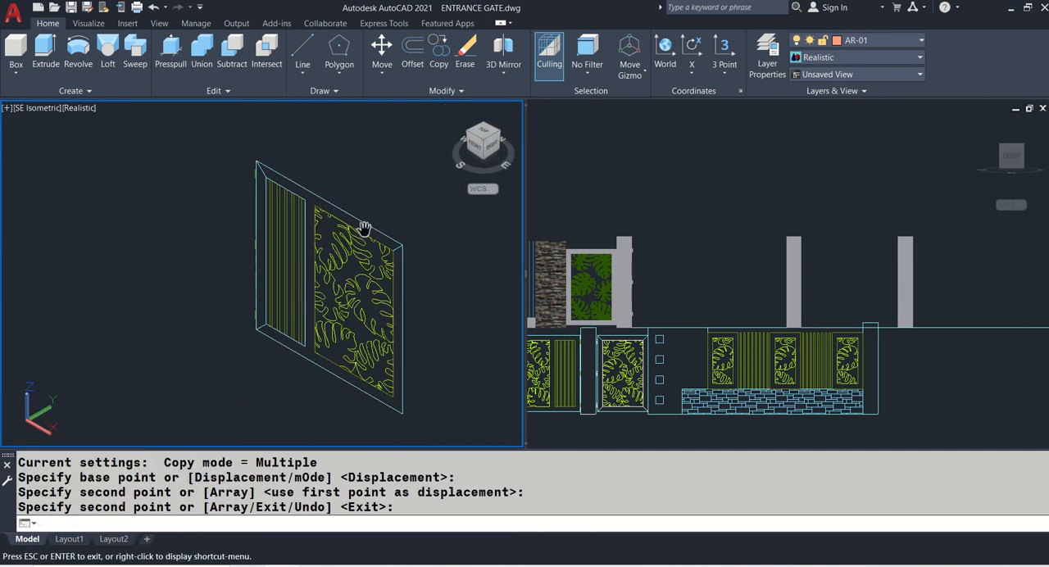
{"action": "key", "text": "Escape"}
{"action": "type", "text": "e"}
{"action": "key", "text": "Return"}
{"action": "scroll", "coordinate": [348, 227], "scroll_direction": "up", "scroll_amount": 2}
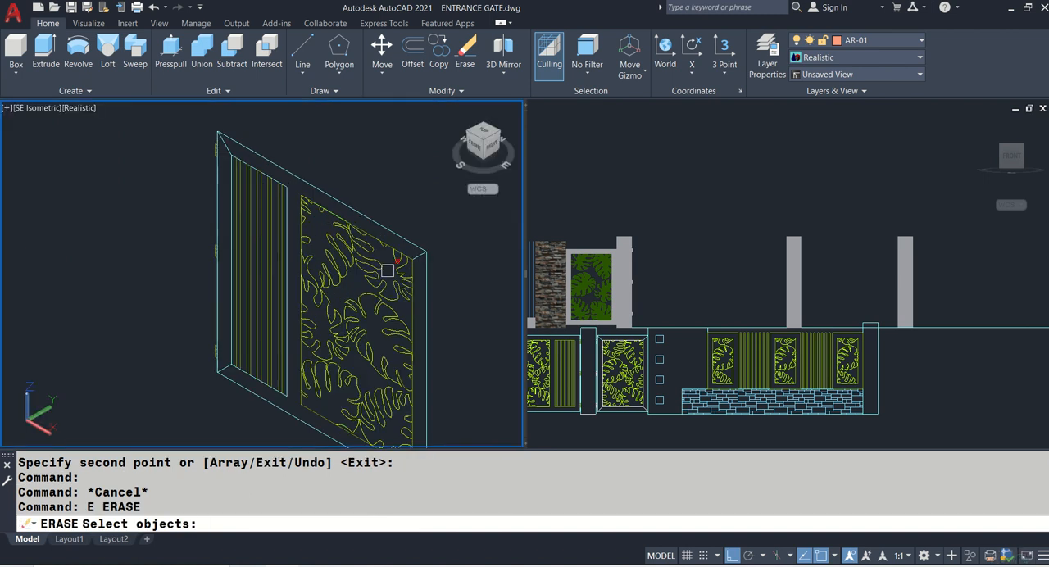
{"action": "left_click", "coordinate": [311, 307]}
{"action": "left_click", "coordinate": [349, 297]}
{"action": "key", "text": "Return"}
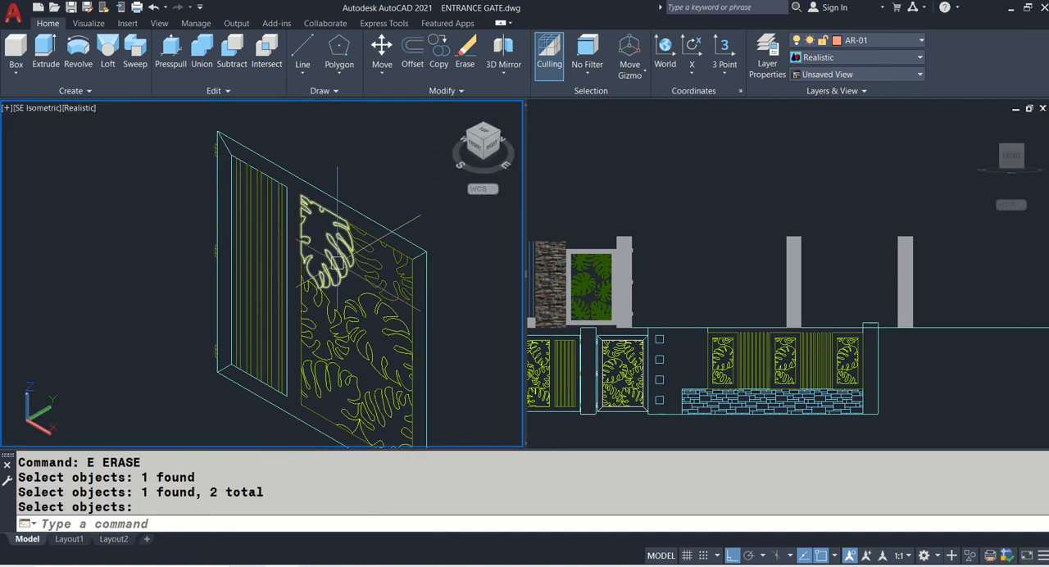
{"action": "left_click", "coordinate": [350, 268]}
{"action": "type", "text": "e"}
{"action": "key", "text": "Return"}
- Erase the remaining large leaves across the copied panel, keeping its rectangular border
{"action": "left_click", "coordinate": [298, 168]}
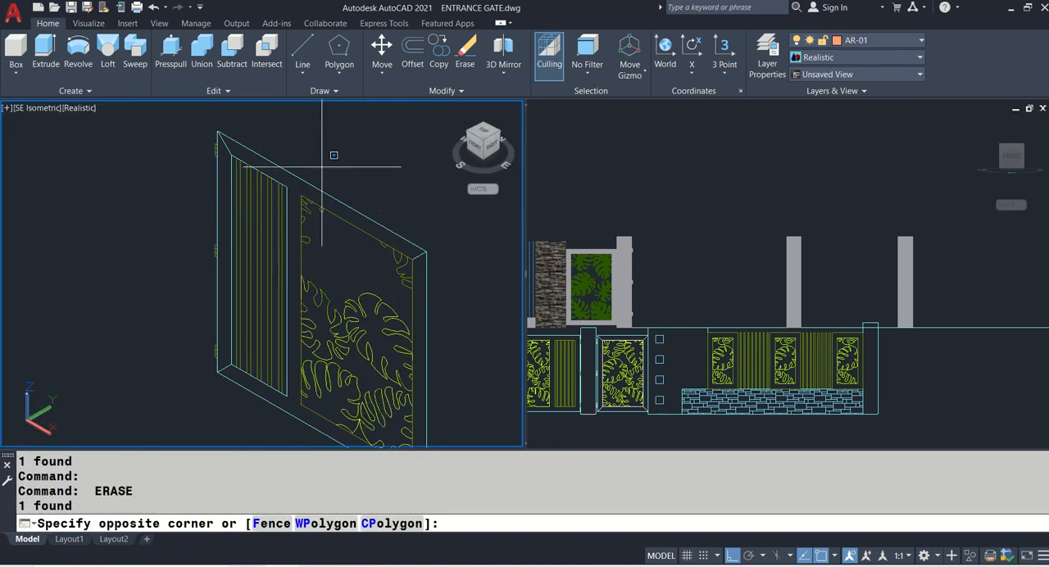
{"action": "scroll", "coordinate": [333, 170], "scroll_direction": "down", "scroll_amount": 2}
{"action": "left_click", "coordinate": [385, 365]}
{"action": "scroll", "coordinate": [300, 317], "scroll_direction": "up", "scroll_amount": 3}
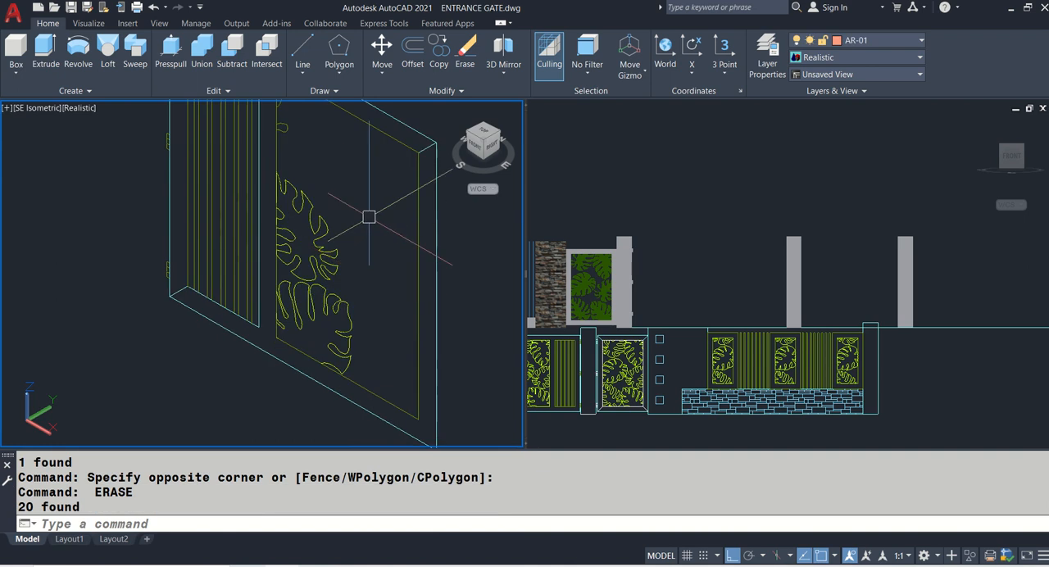
{"action": "left_click", "coordinate": [300, 316]}
{"action": "key", "text": "Return"}
- Erase the leftover leaf fragments along the copied panel's border next to the vertical bars
{"action": "middle_click_drag", "start_coordinate": [283, 155], "coordinate": [316, 303]}
{"action": "left_click", "coordinate": [298, 164]}
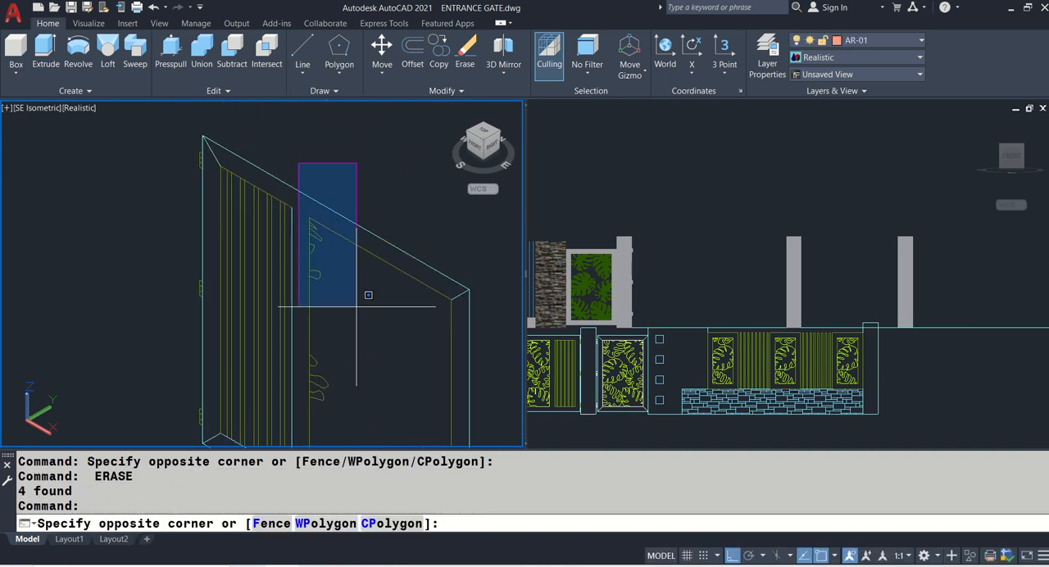
{"action": "left_click", "coordinate": [359, 341]}
{"action": "key", "text": "Return"}
{"action": "left_click", "coordinate": [305, 326]}
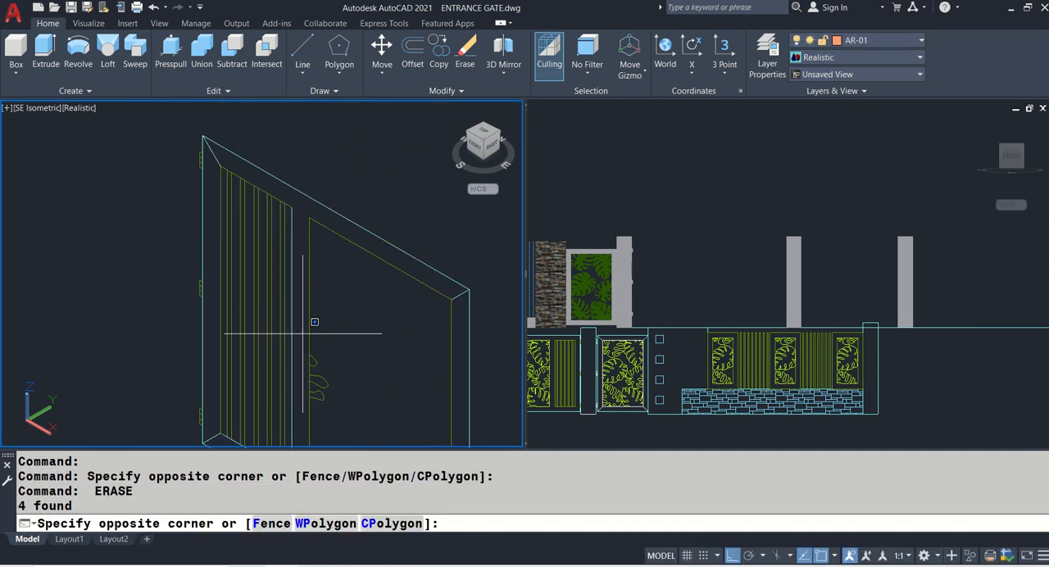
{"action": "scroll", "coordinate": [356, 328], "scroll_direction": "up", "scroll_amount": 1}
{"action": "left_click", "coordinate": [356, 328]}
{"action": "key", "text": "Return"}
{"action": "scroll", "coordinate": [344, 323], "scroll_direction": "down", "scroll_amount": 3}
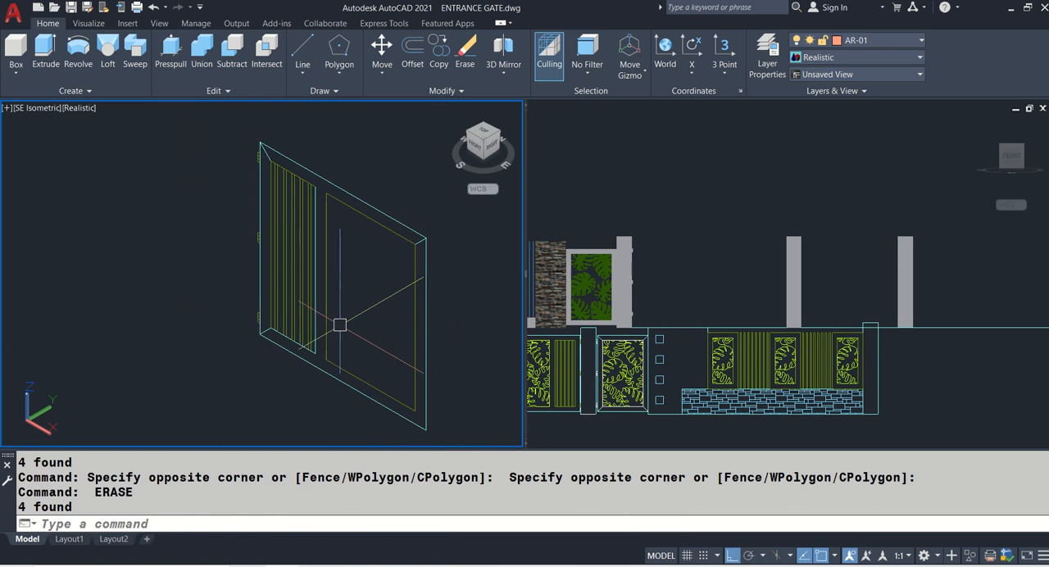
- Draw a 0.1 by 0.05 rectangle in clear space beside the copied gate leaf as the frame profile
{"action": "type", "text": "RE"}
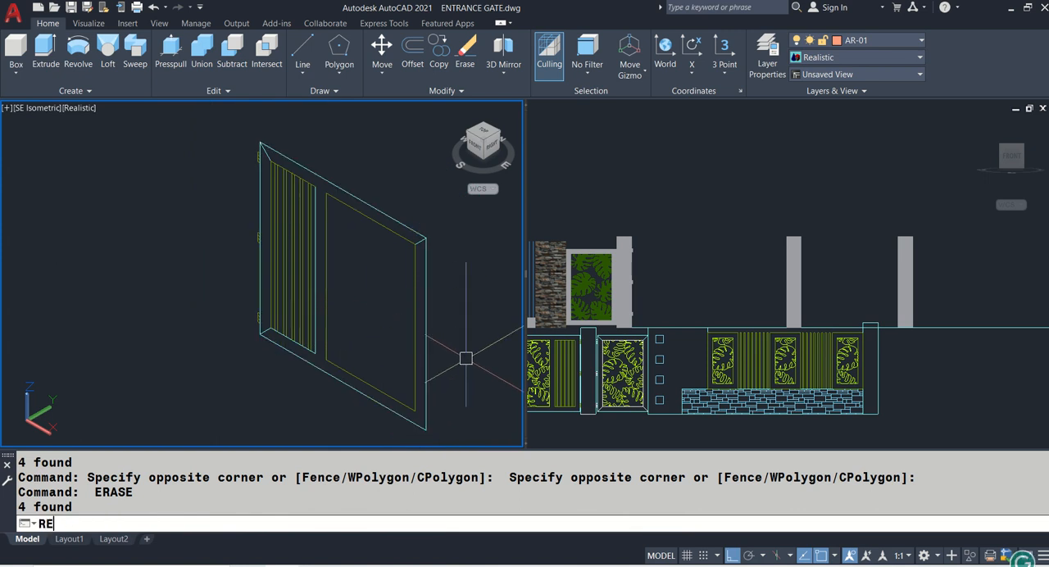
{"action": "type", "text": "C"}
{"action": "key", "text": "Return"}
{"action": "left_click", "coordinate": [152, 307]}
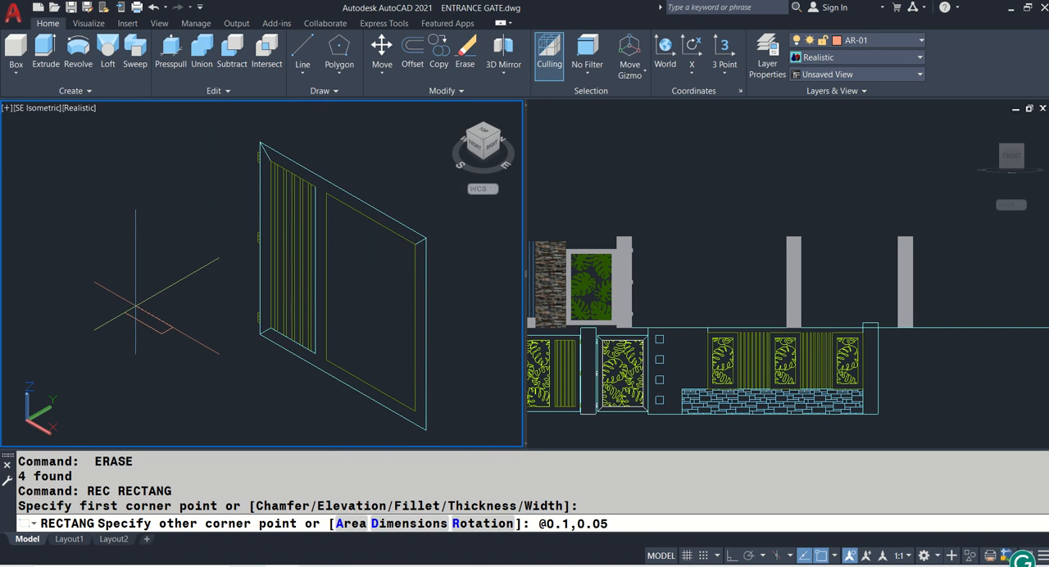
{"action": "key", "text": "Return"}
{"action": "key", "text": "F8"}
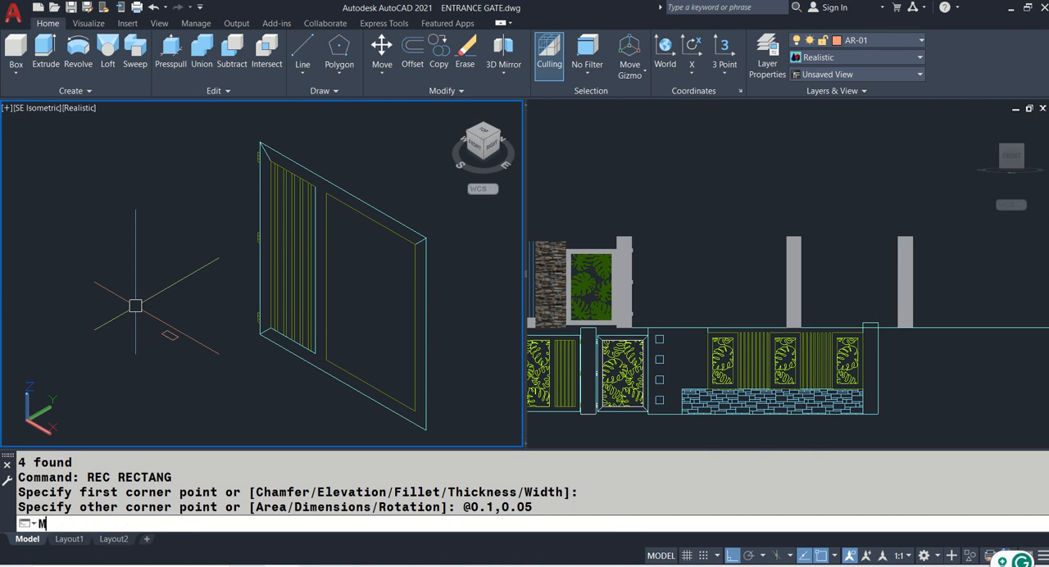
- Move the small profile rectangle onto the leaf's outer vertical frame line beside the middle hinge
{"action": "type", "text": "M"}
{"action": "key", "text": "Return"}
{"action": "scroll", "coordinate": [174, 319], "scroll_direction": "up", "scroll_amount": 5}
{"action": "left_click", "coordinate": [175, 356]}
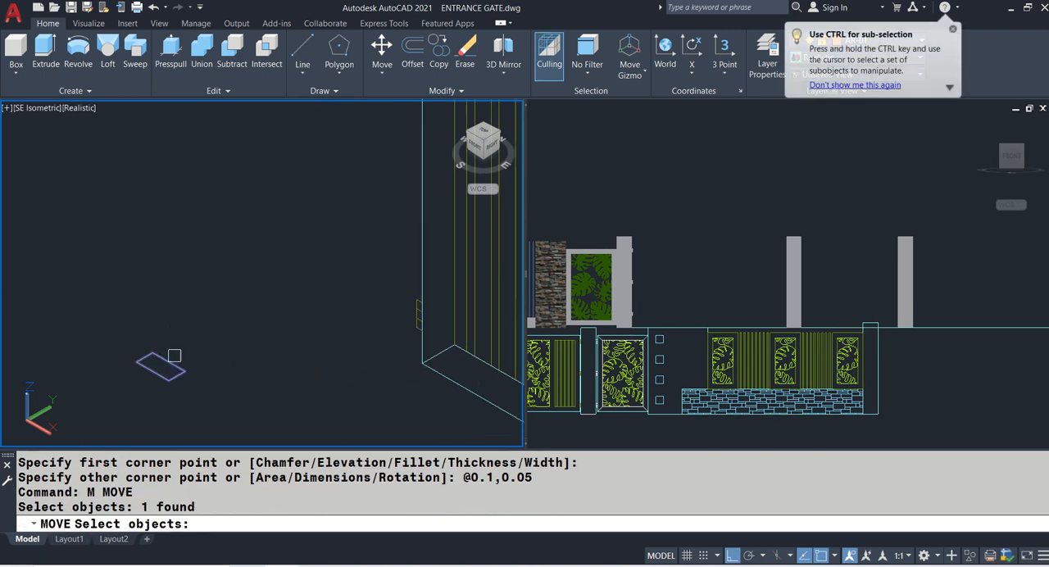
{"action": "key", "text": "Return"}
{"action": "scroll", "coordinate": [156, 331], "scroll_direction": "up", "scroll_amount": 2}
{"action": "left_click", "coordinate": [136, 374]}
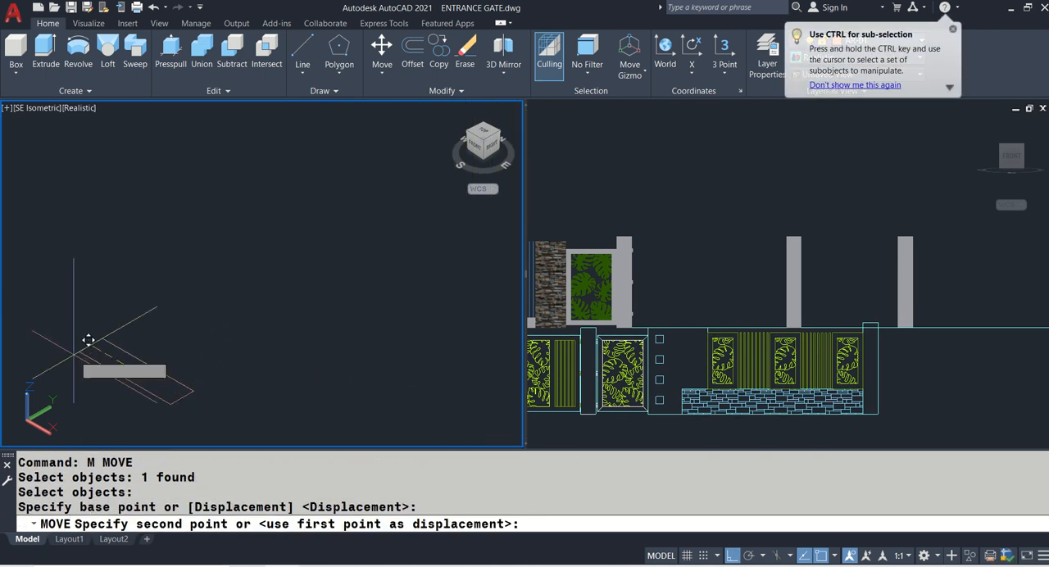
{"action": "scroll", "coordinate": [150, 363], "scroll_direction": "down", "scroll_amount": 3}
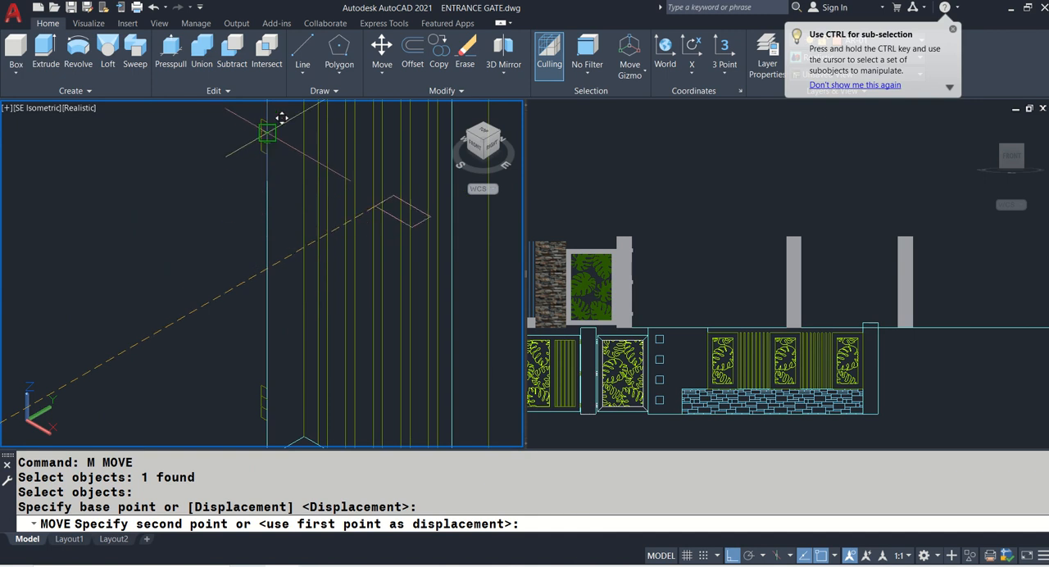
{"action": "scroll", "coordinate": [267, 132], "scroll_direction": "up", "scroll_amount": 4}
{"action": "left_click", "coordinate": [285, 132]}
{"action": "scroll", "coordinate": [275, 141], "scroll_direction": "down", "scroll_amount": 3}
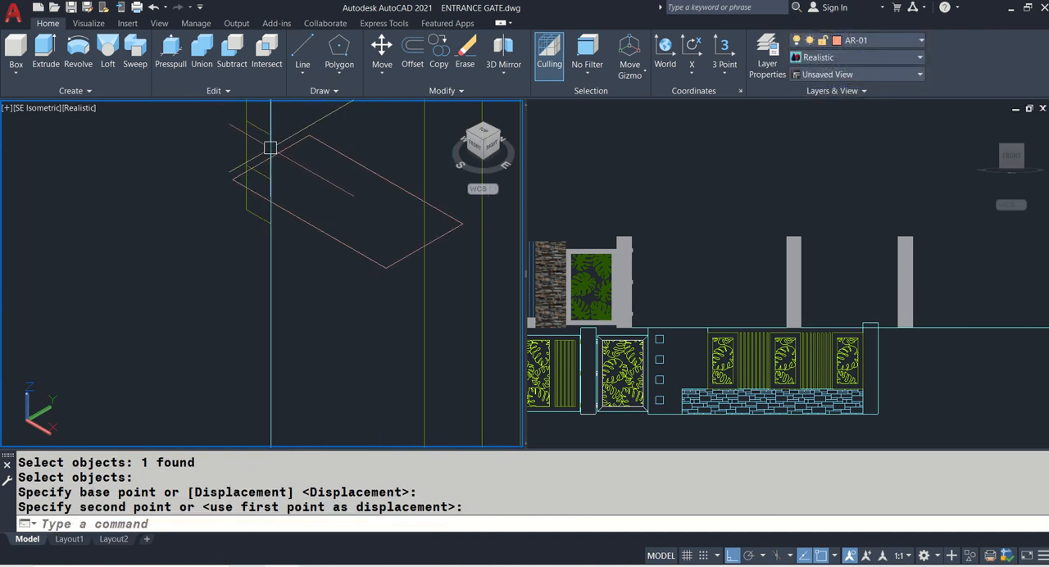
- Sweep the small rectangle along the gate leaf's outer frame outline to form a solid frame
{"action": "scroll", "coordinate": [139, 384], "scroll_direction": "up", "scroll_amount": 3}
{"action": "scroll", "coordinate": [143, 391], "scroll_direction": "down", "scroll_amount": 3}
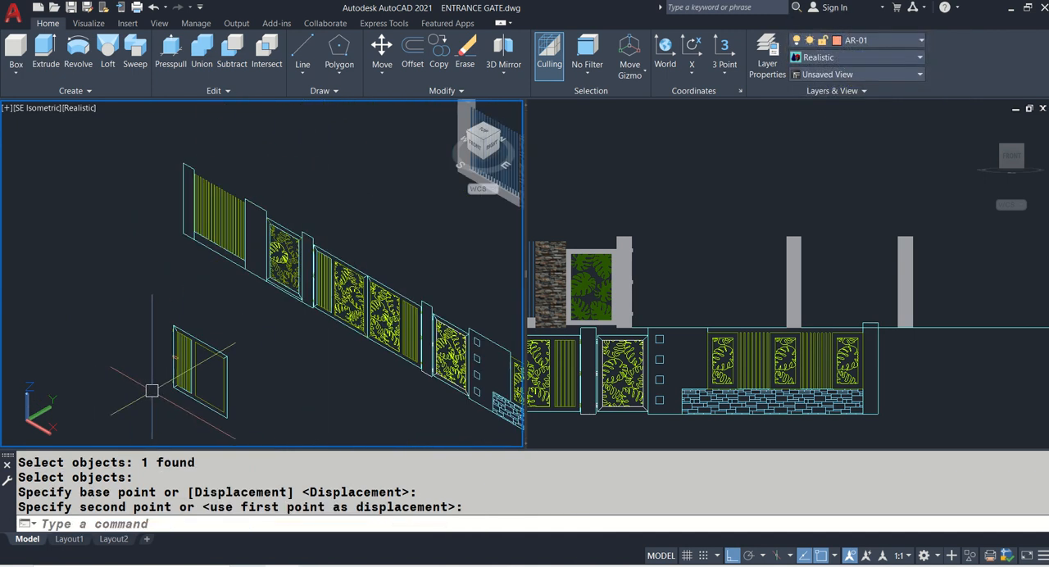
{"action": "scroll", "coordinate": [168, 368], "scroll_direction": "up", "scroll_amount": 5}
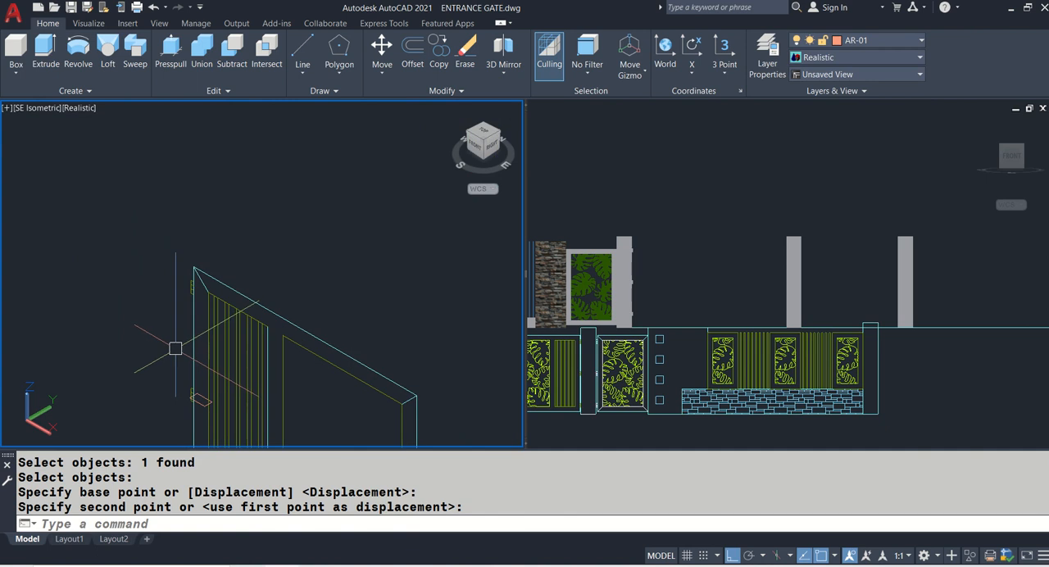
{"action": "middle_click_drag", "start_coordinate": [175, 349], "coordinate": [176, 253]}
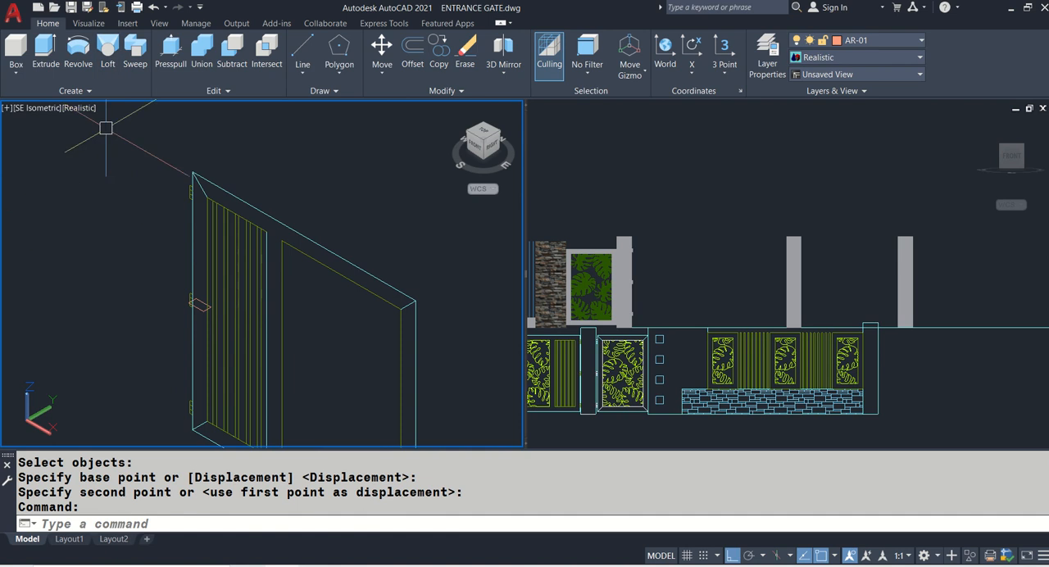
{"action": "left_click", "coordinate": [133, 54]}
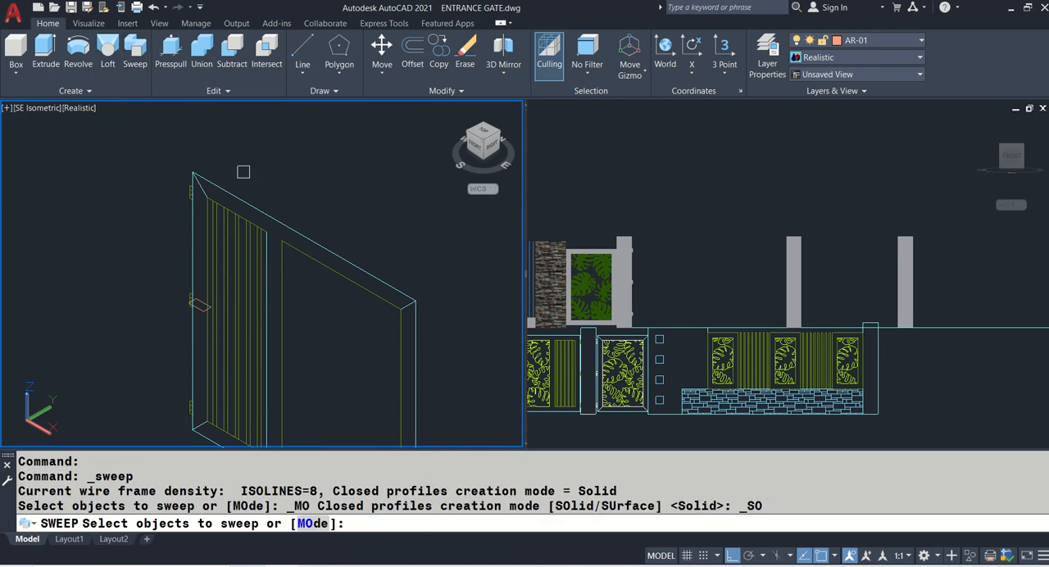
{"action": "scroll", "coordinate": [199, 305], "scroll_direction": "up", "scroll_amount": 2}
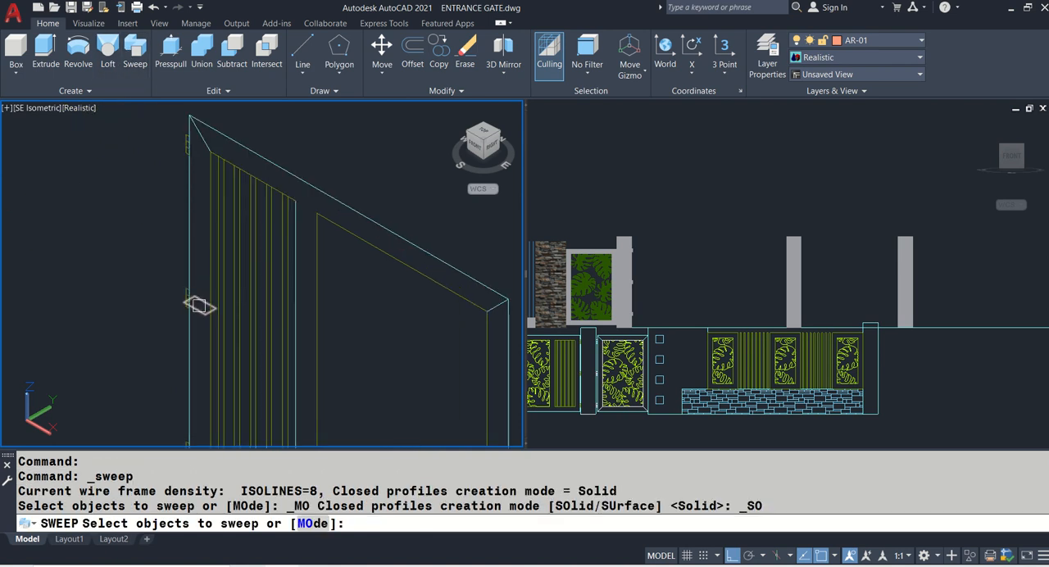
{"action": "left_click", "coordinate": [199, 309]}
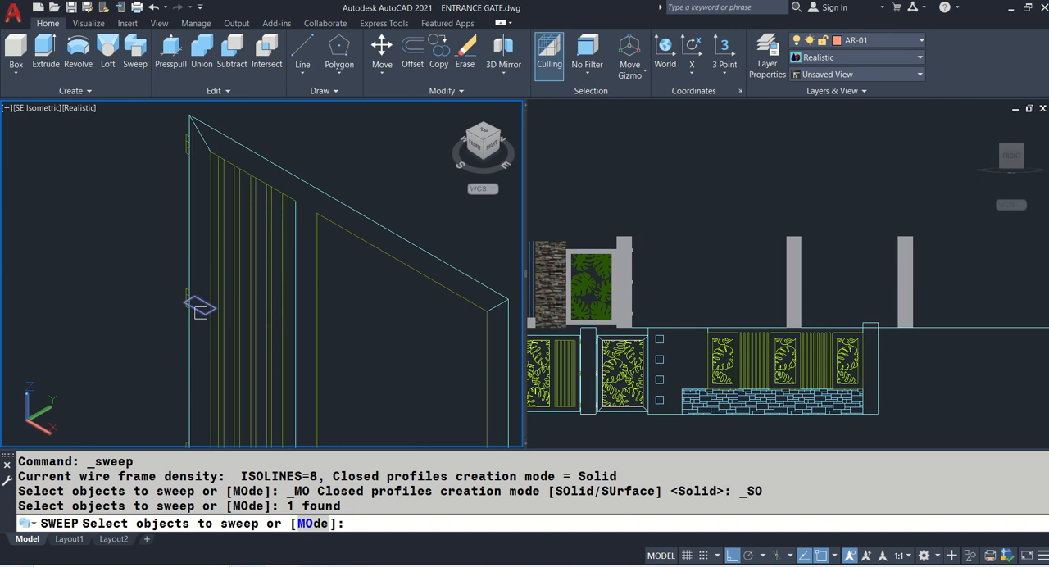
{"action": "key", "text": "Return"}
{"action": "left_click", "coordinate": [294, 168]}
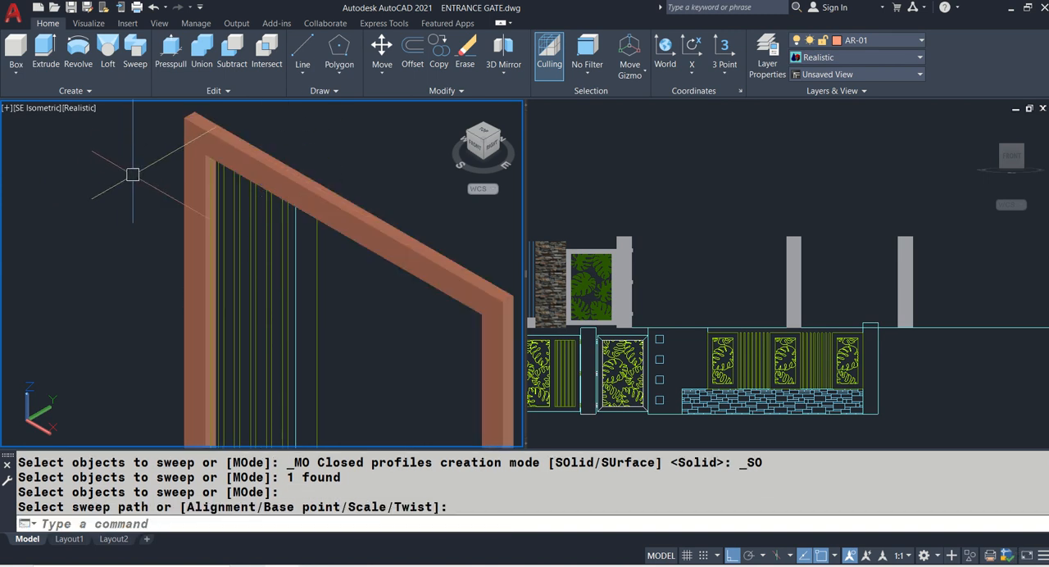
- Extrude the line between the vertical bars and the open panel by 0.1 to the panel's border
{"action": "scroll", "coordinate": [133, 175], "scroll_direction": "down", "scroll_amount": 2}
{"action": "scroll", "coordinate": [254, 295], "scroll_direction": "up", "scroll_amount": 5}
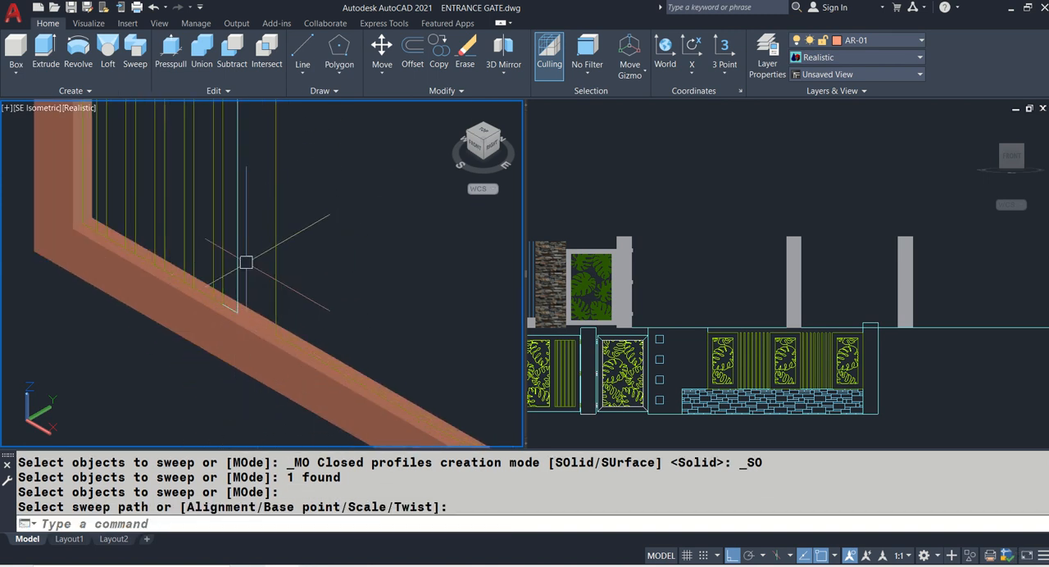
{"action": "type", "text": "ext"}
{"action": "key", "text": "Return"}
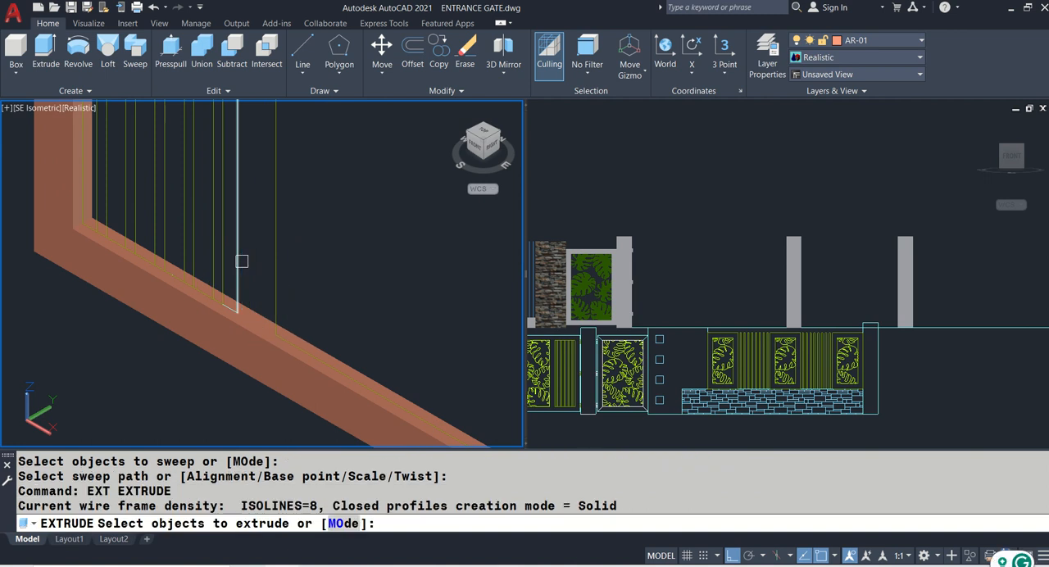
{"action": "left_click", "coordinate": [242, 261]}
{"action": "key", "text": "Return"}
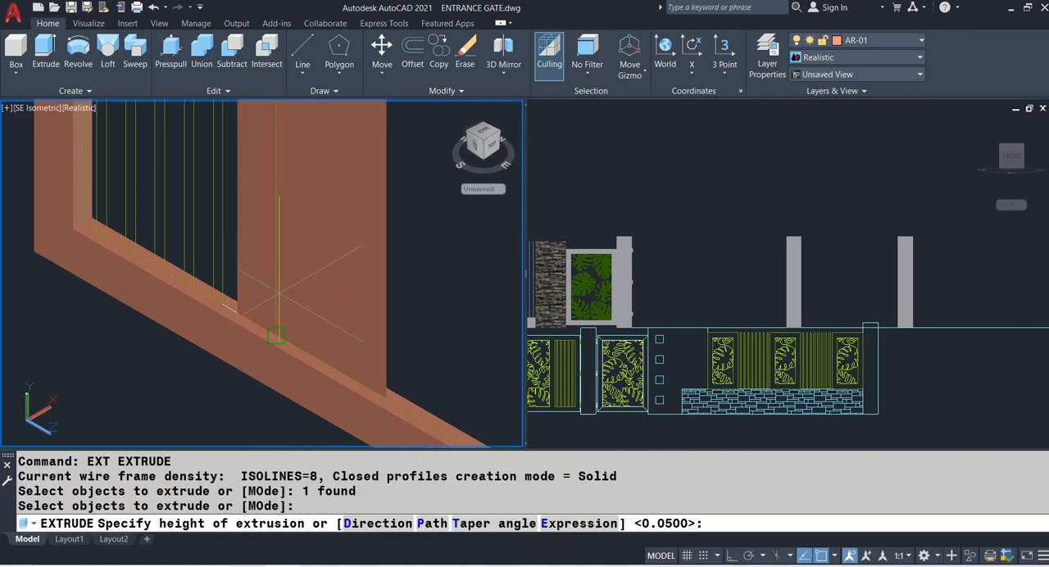
{"action": "scroll", "coordinate": [275, 319], "scroll_direction": "up", "scroll_amount": 2}
{"action": "key", "text": "Return"}
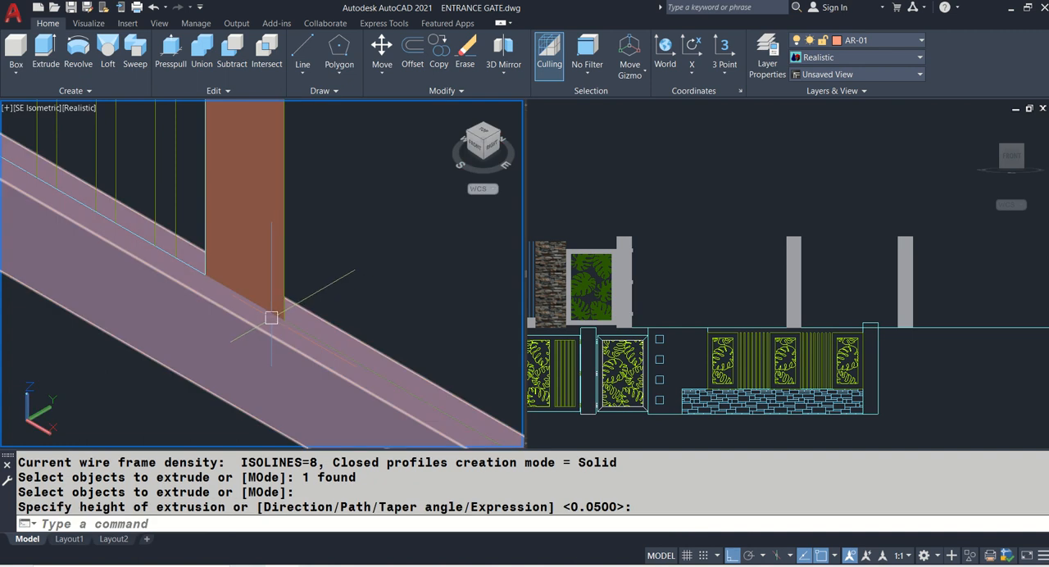
- Extrude the flat middle post face by 0.05 to give it thickness
{"action": "type", "text": "EXT"}
{"action": "key", "text": "Return"}
{"action": "left_click", "coordinate": [253, 251]}
{"action": "key", "text": "Return"}
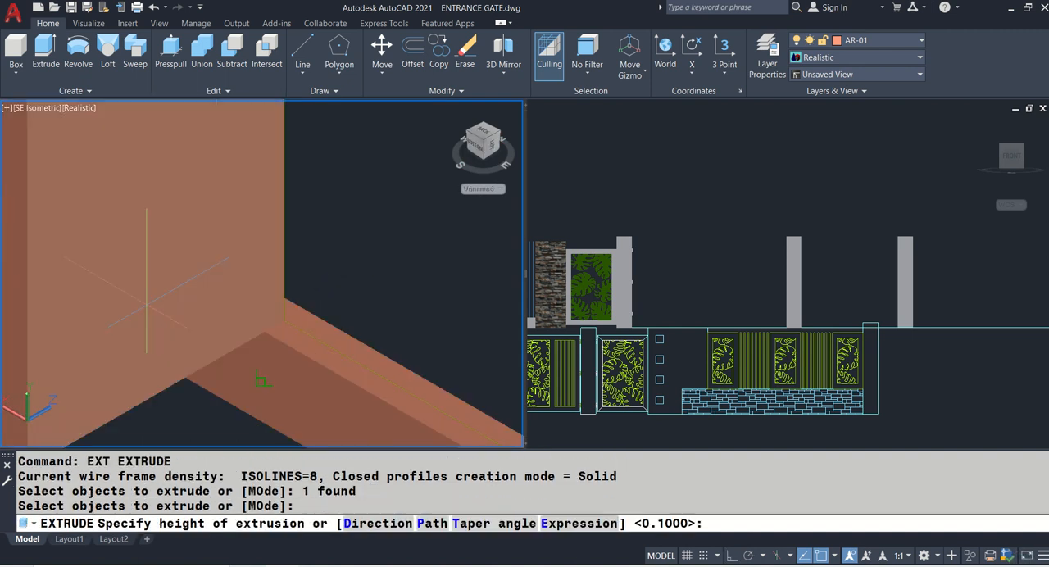
{"action": "type", "text": "0.05"}
{"action": "key", "text": "Return"}
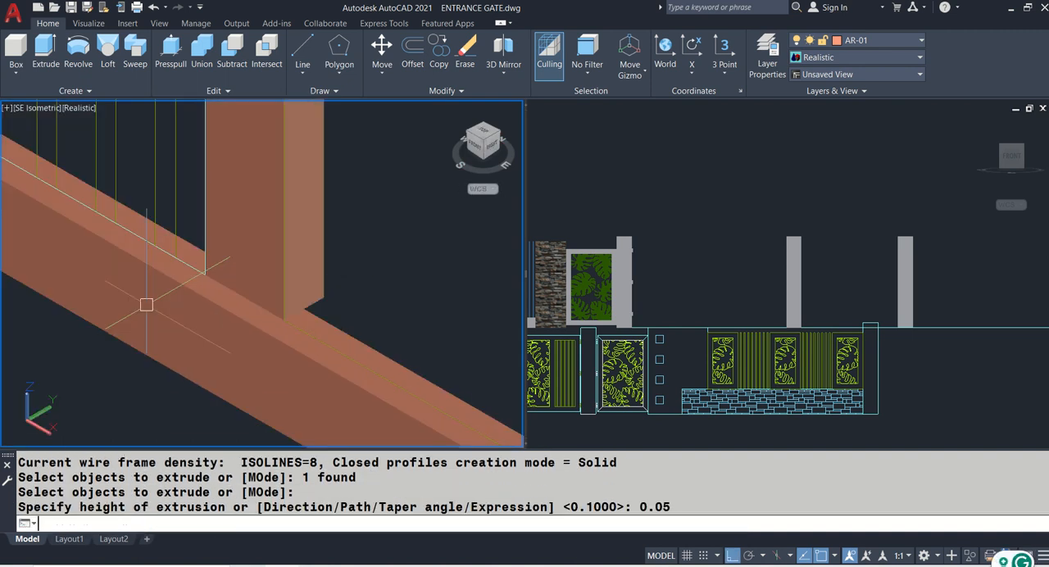
- Move the middle post forward so it lines up with the depth of the swept frame
{"action": "scroll", "coordinate": [265, 303], "scroll_direction": "up", "scroll_amount": 2}
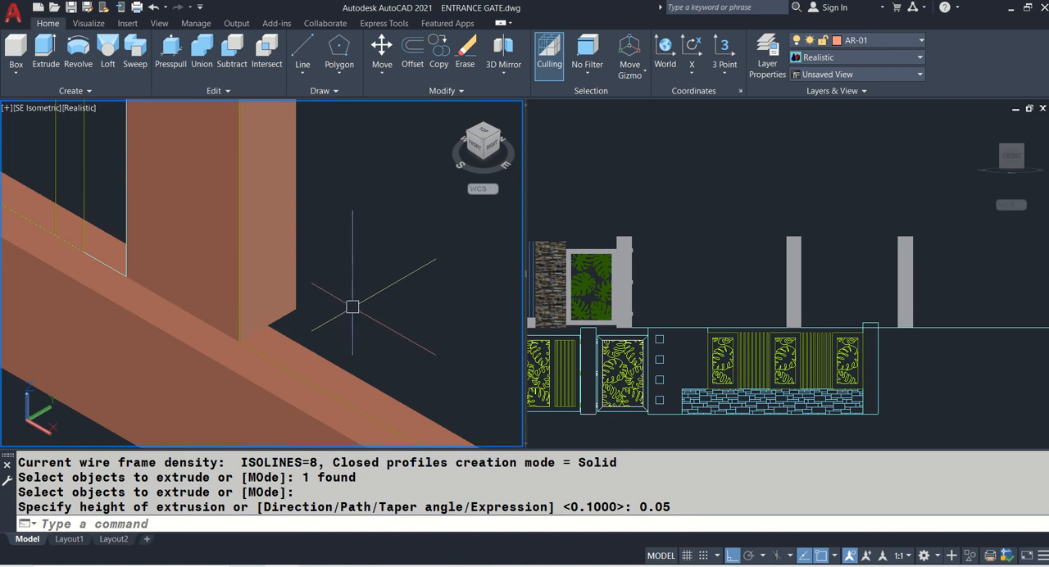
{"action": "type", "text": "M"}
{"action": "key", "text": "Return"}
{"action": "left_click", "coordinate": [349, 291]}
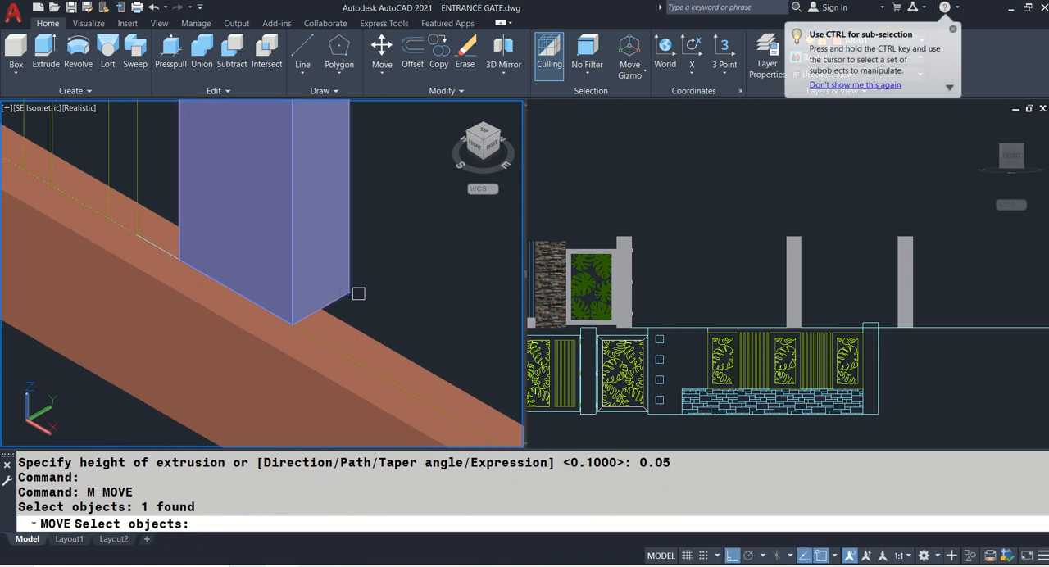
{"action": "key", "text": "Return"}
{"action": "left_click", "coordinate": [350, 291]}
{"action": "left_click", "coordinate": [378, 297]}
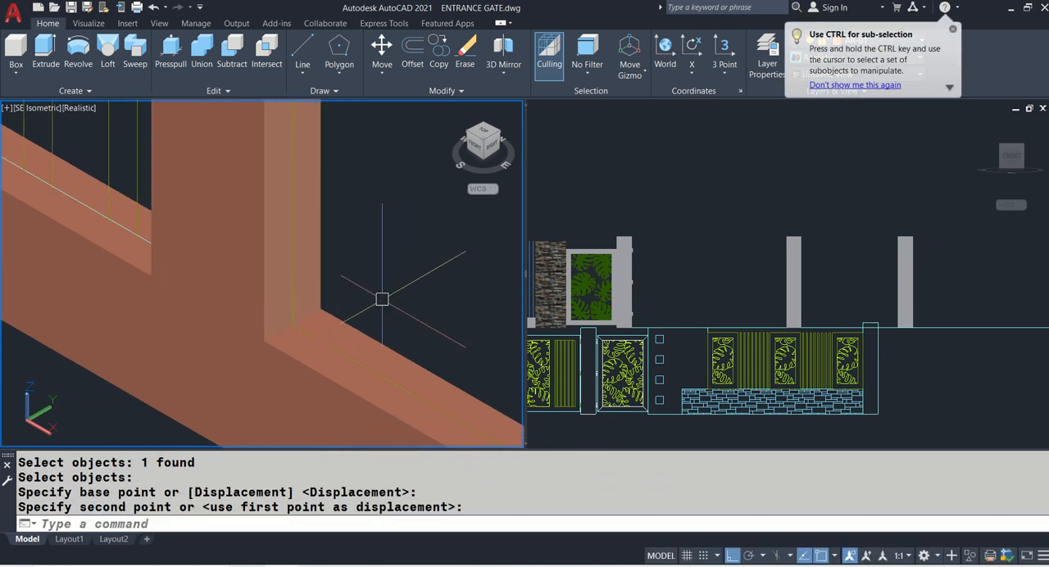
- Match the properties of the finished leaf panel's grey frame onto the gate leaf's frame and middle post
{"action": "scroll", "coordinate": [380, 296], "scroll_direction": "down", "scroll_amount": 10}
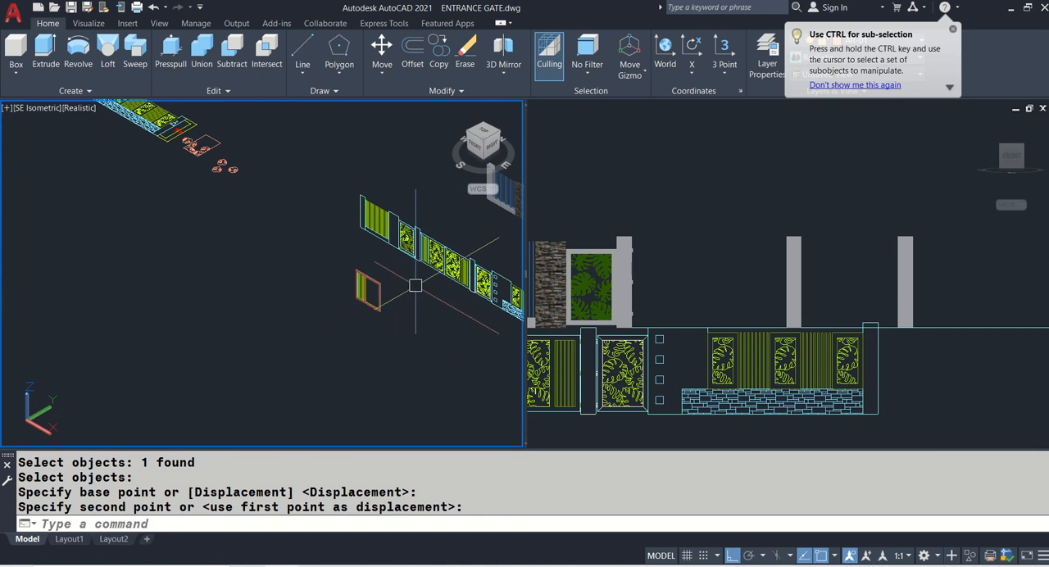
{"action": "middle_click_drag", "start_coordinate": [398, 279], "coordinate": [309, 275]}
{"action": "scroll", "coordinate": [309, 275], "scroll_direction": "up", "scroll_amount": 2}
{"action": "type", "text": "ma"}
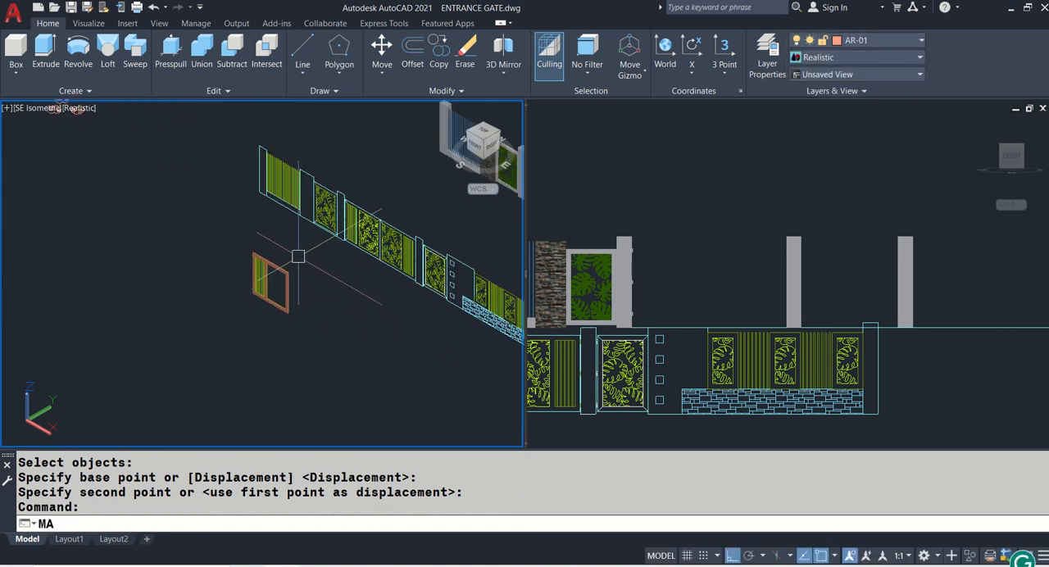
{"action": "key", "text": "Return"}
{"action": "middle_click_drag", "start_coordinate": [372, 202], "coordinate": [298, 215]}
{"action": "scroll", "coordinate": [407, 179], "scroll_direction": "up", "scroll_amount": 4}
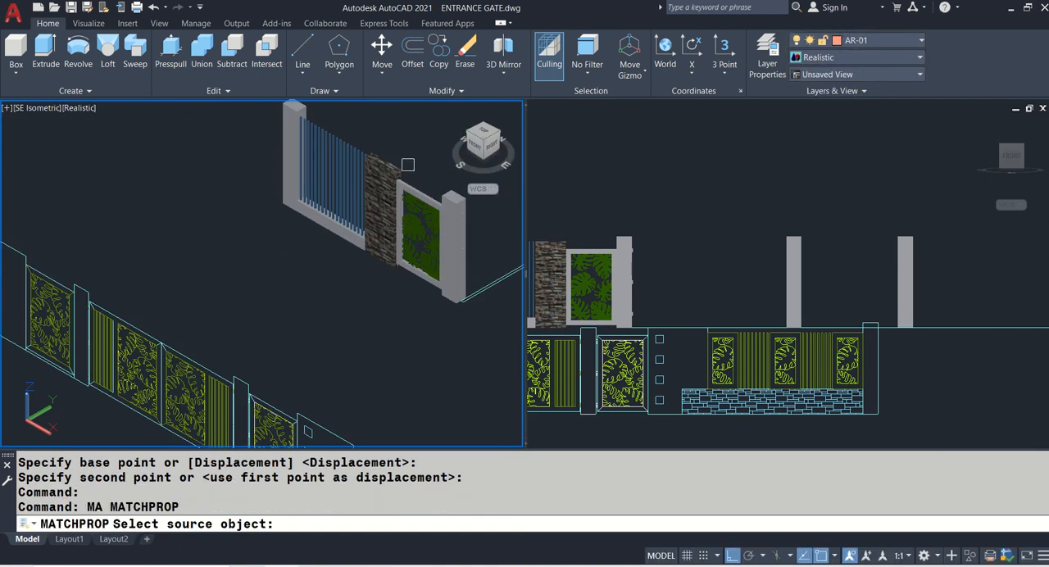
{"action": "left_click", "coordinate": [417, 184]}
{"action": "scroll", "coordinate": [421, 179], "scroll_direction": "down", "scroll_amount": 5}
{"action": "scroll", "coordinate": [238, 279], "scroll_direction": "up", "scroll_amount": 4}
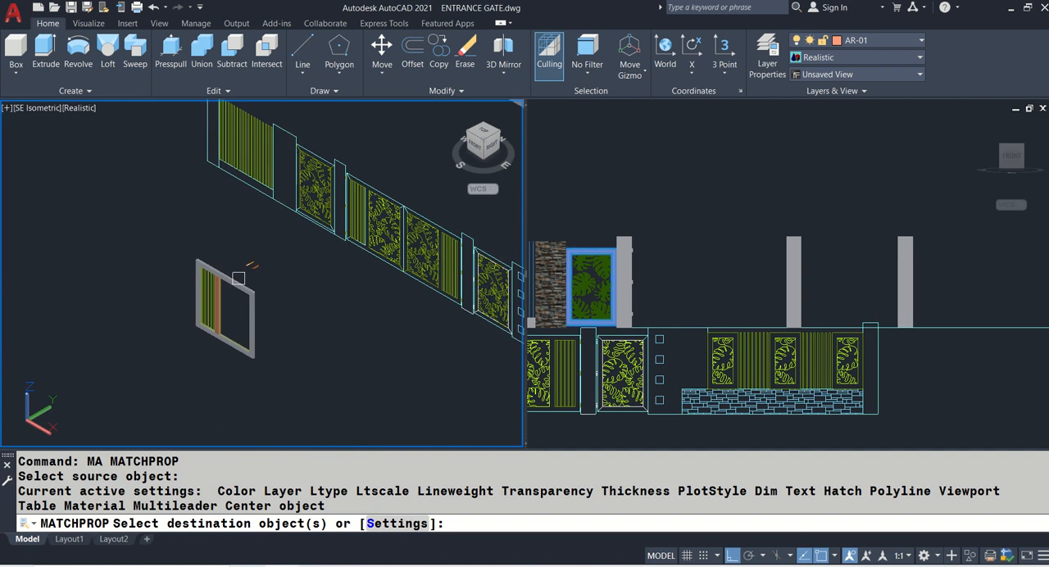
{"action": "left_click", "coordinate": [239, 279]}
{"action": "scroll", "coordinate": [239, 279], "scroll_direction": "up", "scroll_amount": 6}
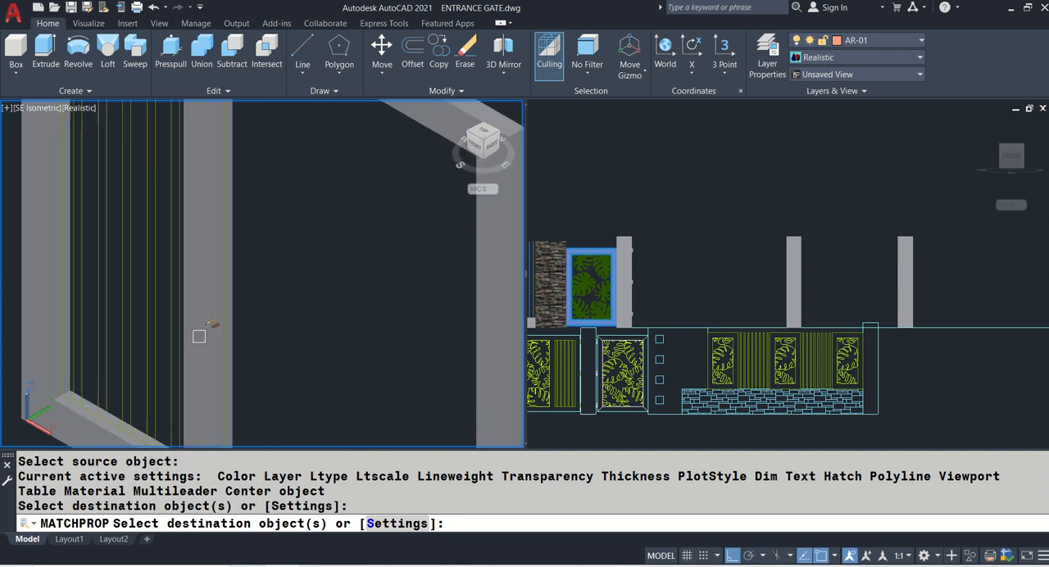
{"action": "key", "text": "Return"}
{"action": "scroll", "coordinate": [297, 295], "scroll_direction": "down", "scroll_amount": 5}
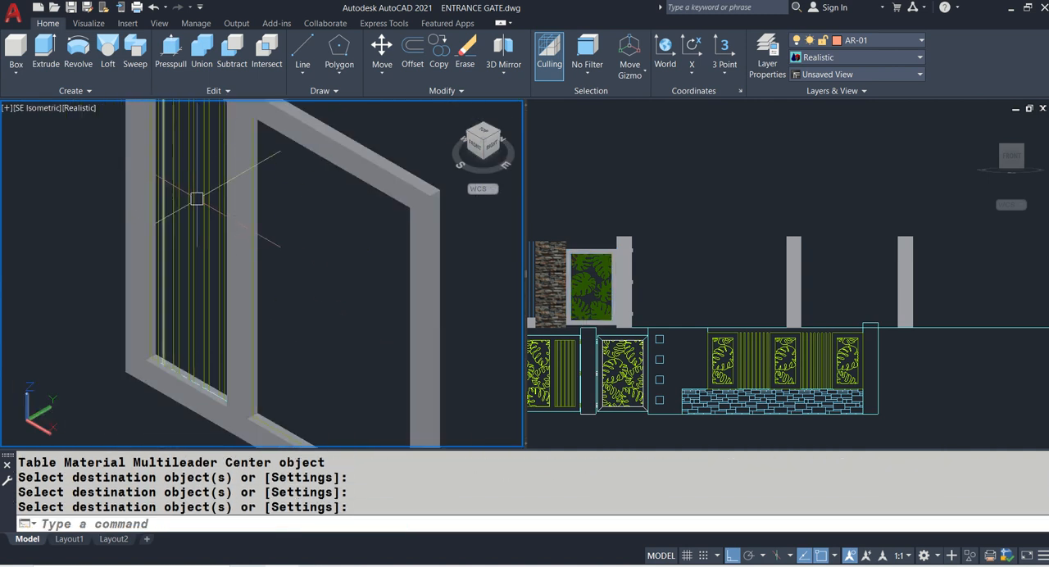
- Switch the isometric view's visual style to 2D Wireframe
{"action": "middle_click_drag", "start_coordinate": [203, 222], "coordinate": [239, 313]}
{"action": "type", "text": "VS"}
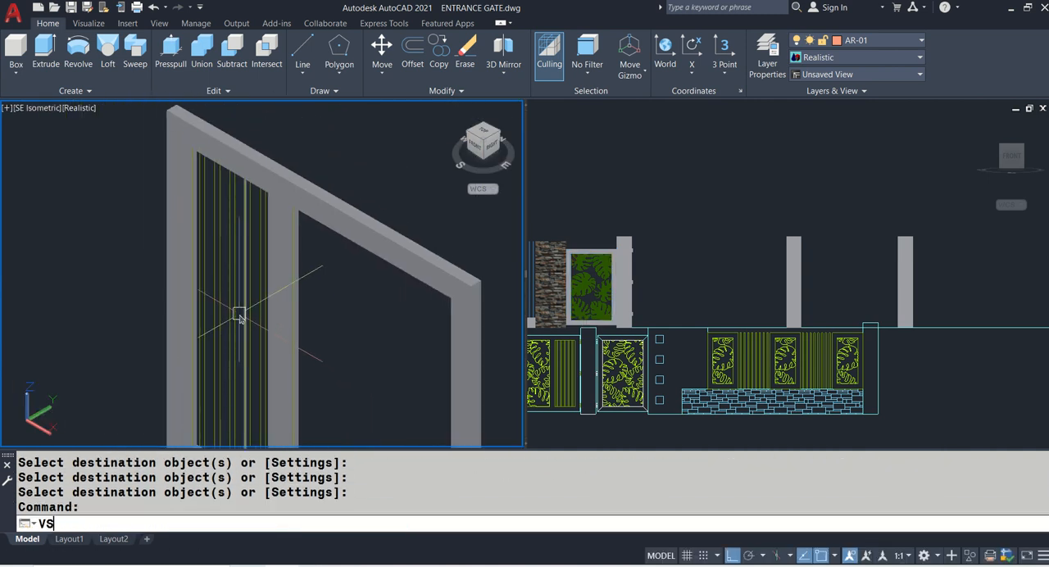
{"action": "key", "text": "Return"}
{"action": "type", "text": "2"}
{"action": "key", "text": "Return"}
- Try extruding one vertical edge line of each of the five gate-leaf bars by 0.025 into flat strips
{"action": "scroll", "coordinate": [198, 148], "scroll_direction": "up", "scroll_amount": 3}
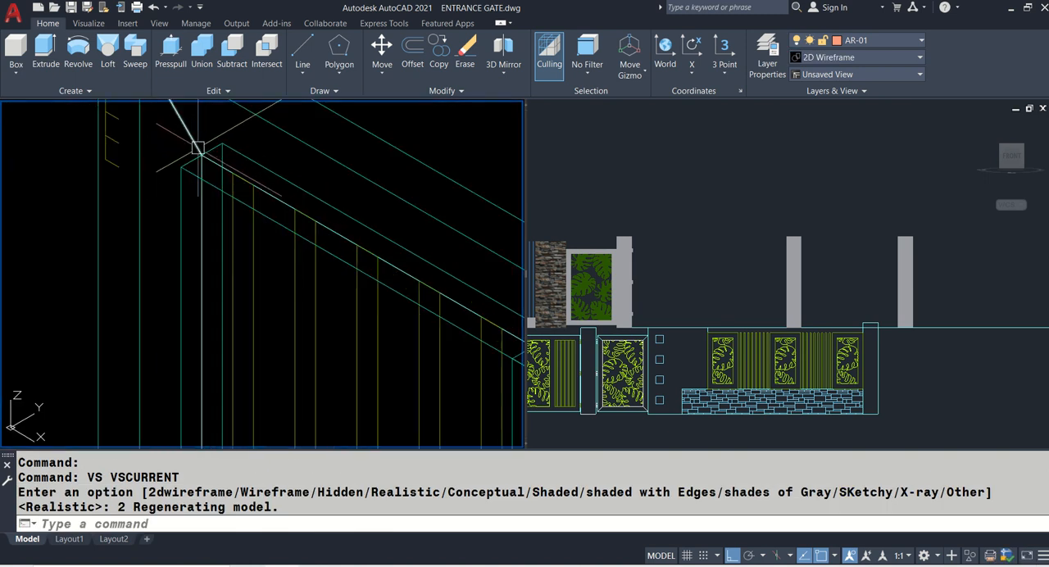
{"action": "type", "text": "E"}
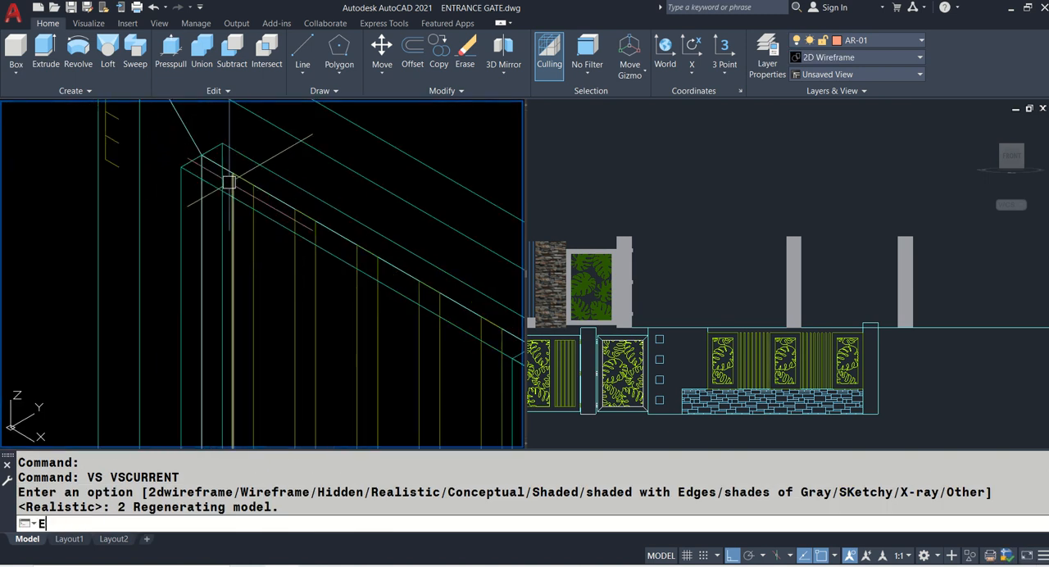
{"action": "type", "text": "XT"}
{"action": "key", "text": "Return"}
{"action": "left_click", "coordinate": [233, 238]}
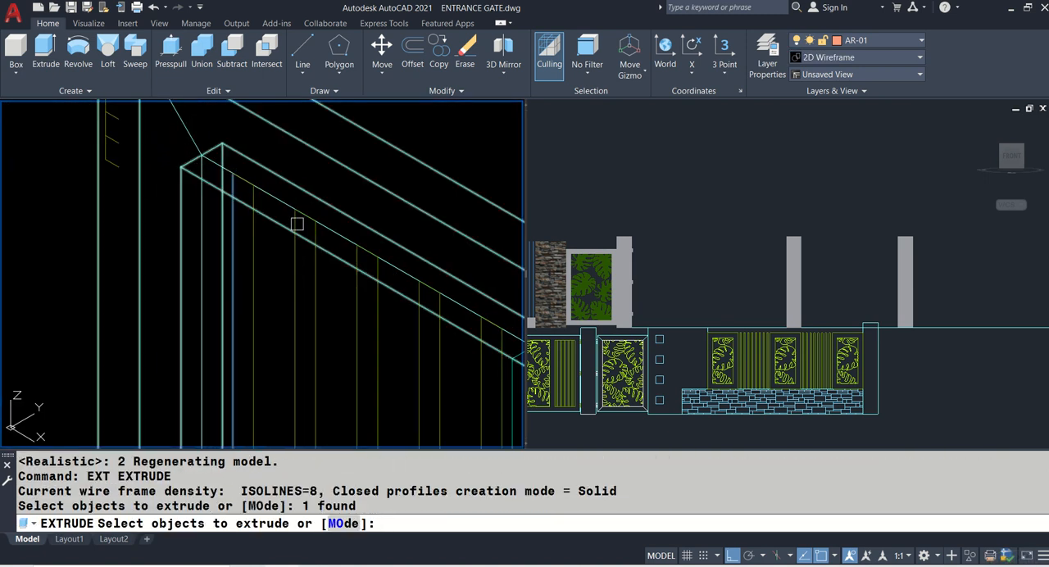
{"action": "left_click", "coordinate": [295, 246]}
{"action": "left_click", "coordinate": [357, 291]}
{"action": "middle_click_drag", "start_coordinate": [418, 344], "coordinate": [353, 251]}
{"action": "left_click", "coordinate": [353, 251]}
{"action": "left_click", "coordinate": [420, 275]}
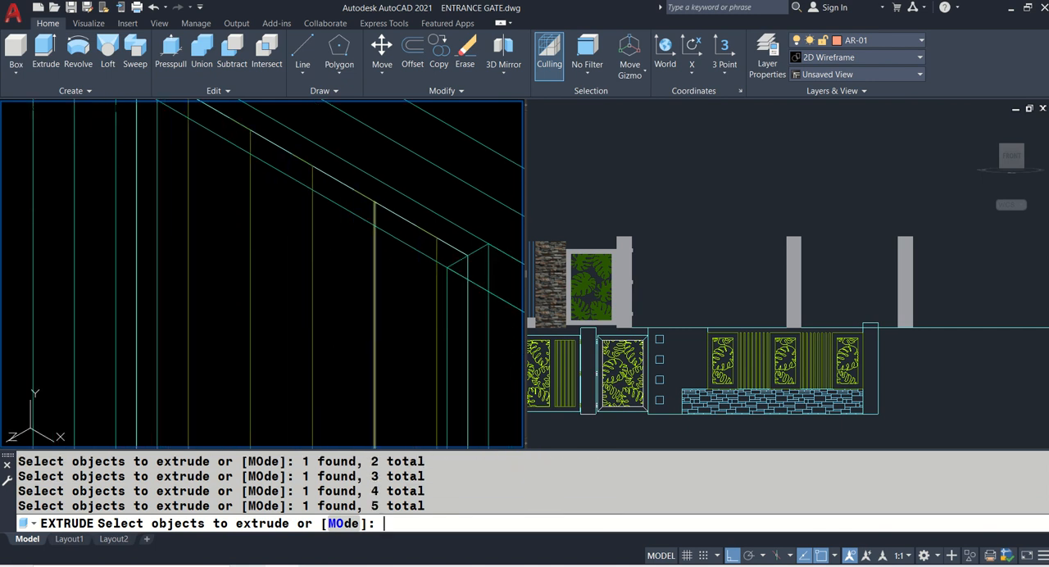
{"action": "key", "text": "Return"}
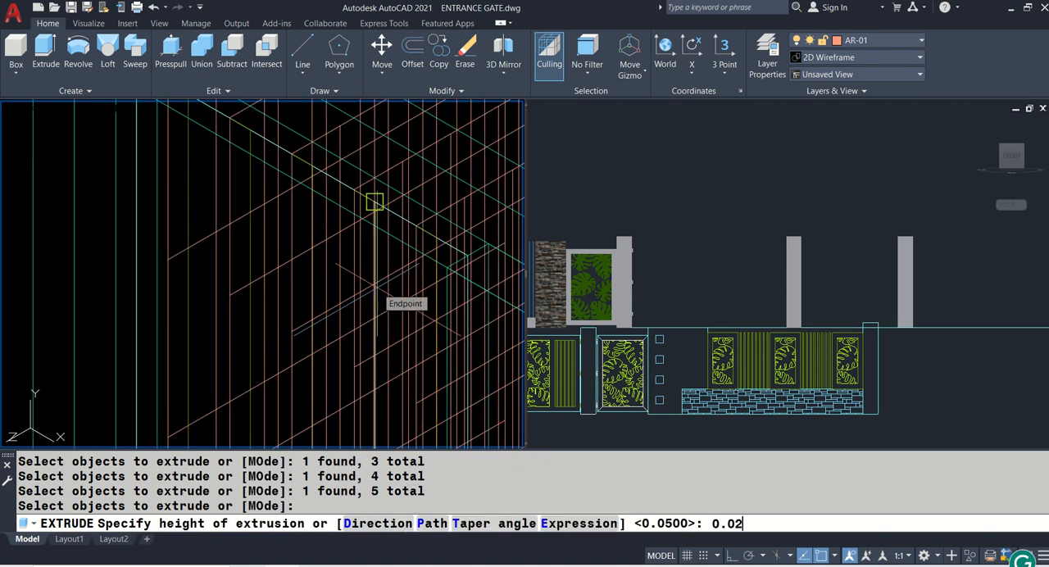
{"action": "type", "text": "0.025"}
{"action": "key", "text": "Return"}
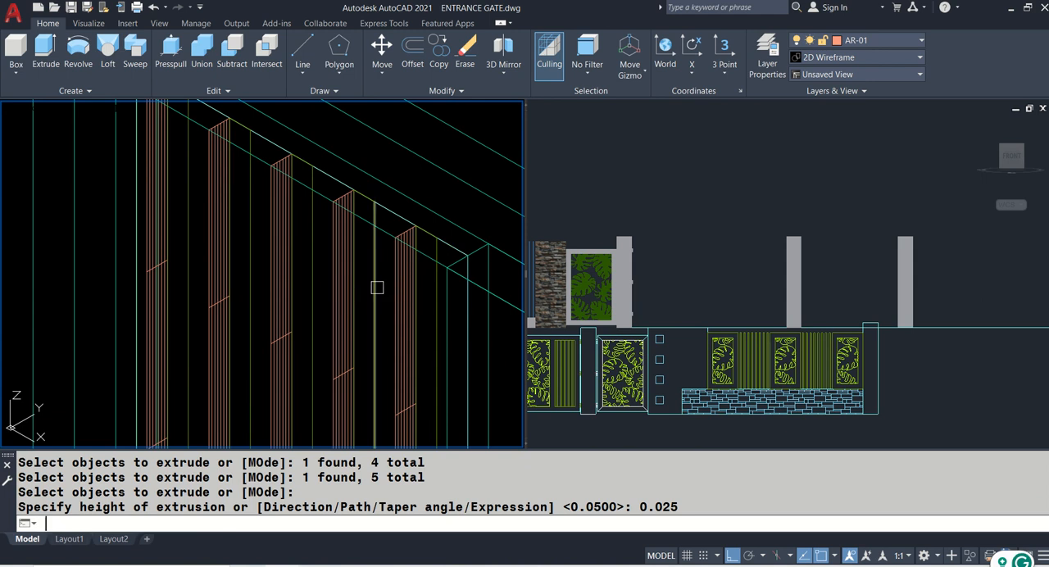
- Try extruding the five flat bar strips by 0.025 to turn them into solid bars
{"action": "key", "text": "Return"}
{"action": "middle_click_drag", "start_coordinate": [159, 232], "coordinate": [206, 286]}
{"action": "left_click", "coordinate": [206, 287]}
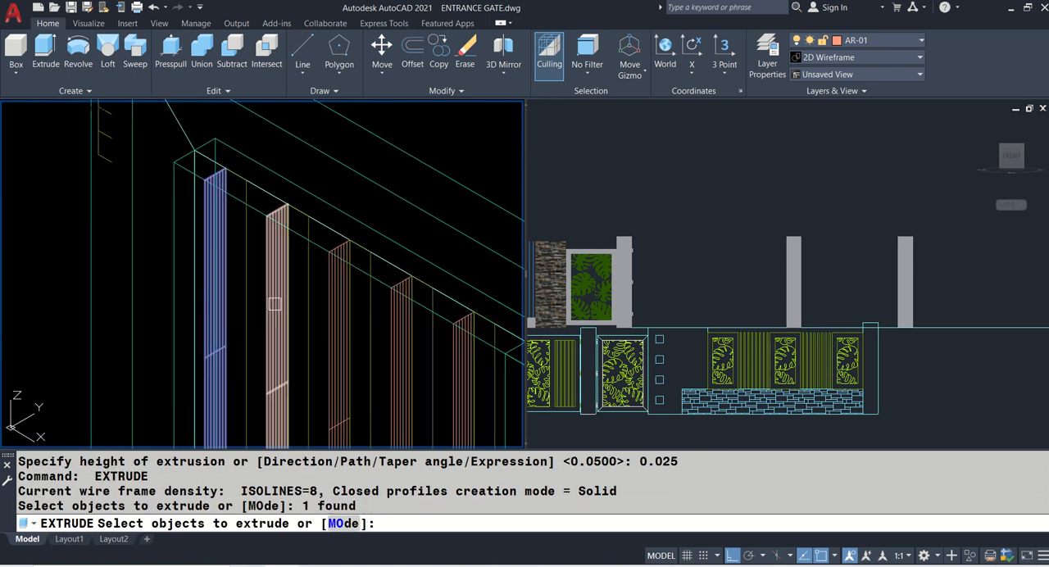
{"action": "left_click", "coordinate": [277, 304]}
{"action": "left_click", "coordinate": [340, 318]}
{"action": "middle_click_drag", "start_coordinate": [340, 318], "coordinate": [286, 233]}
{"action": "left_click", "coordinate": [285, 233]}
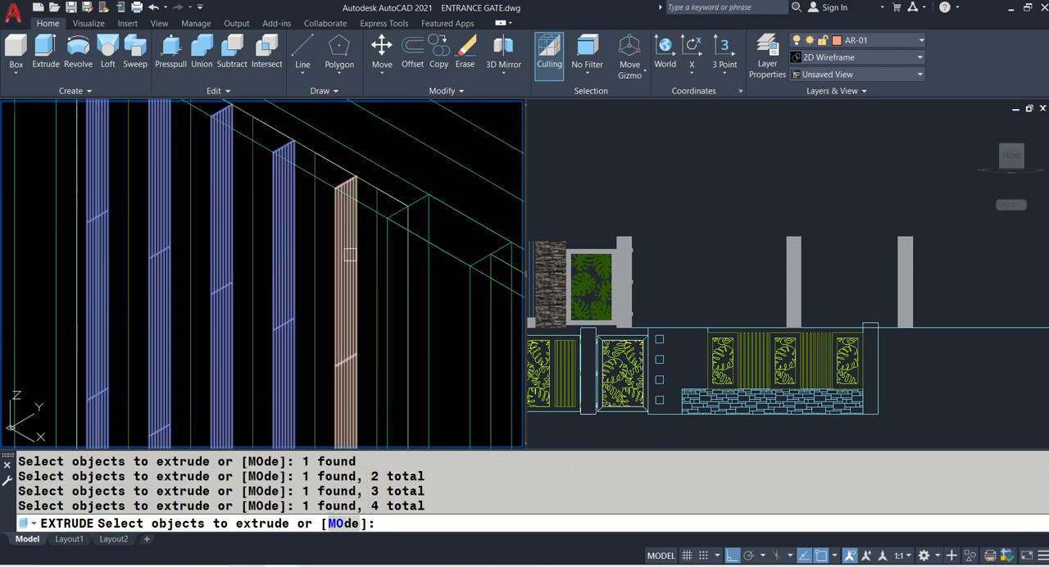
{"action": "left_click", "coordinate": [345, 246]}
{"action": "key", "text": "Return"}
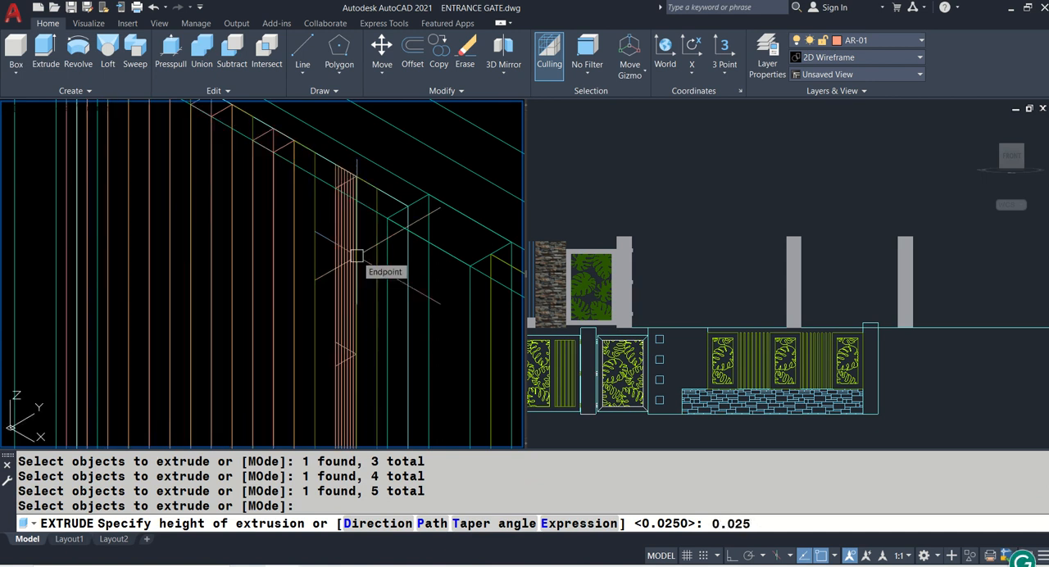
{"action": "key", "text": "Return"}
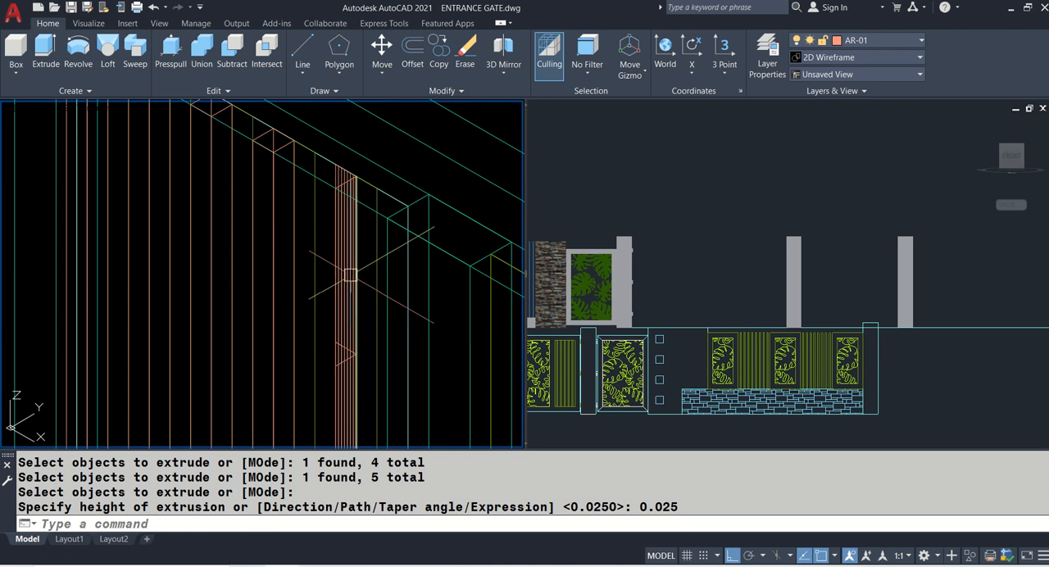
- Extrude the strip of the last bar beside the middle post again, accepting the default height of 0.025
{"action": "type", "text": "EXT"}
{"action": "key", "text": "Return"}
{"action": "left_click", "coordinate": [349, 280]}
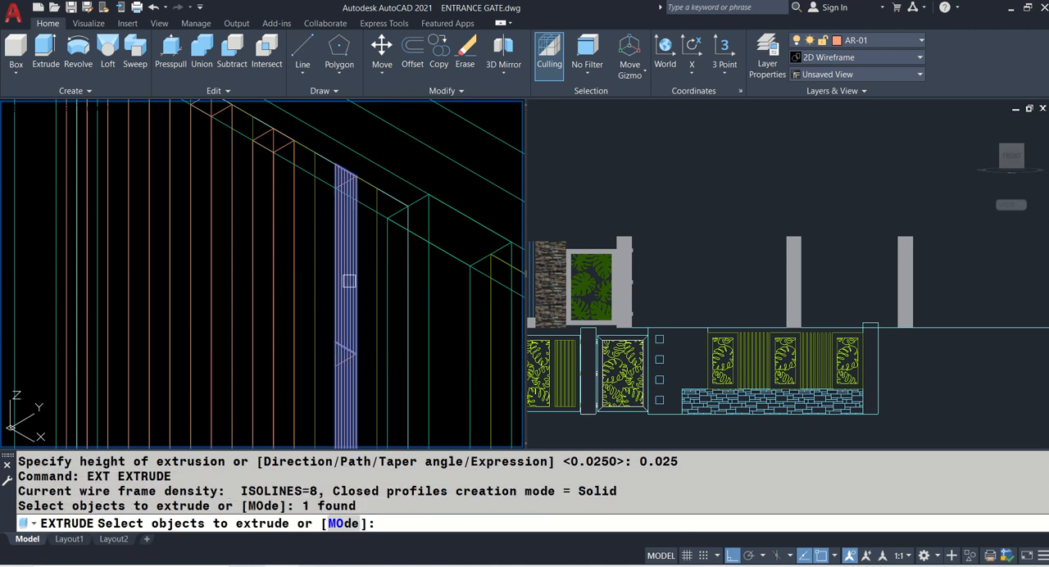
{"action": "key", "text": "Return"}
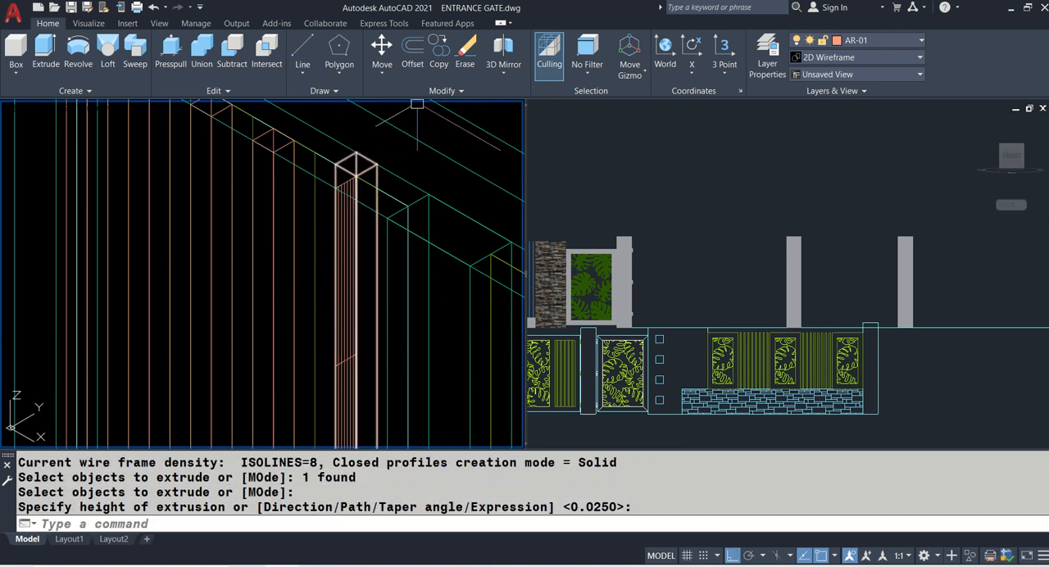
- Erase the newly extruded solid and the leftover flat strip of the last bar
{"action": "scroll", "coordinate": [341, 203], "scroll_direction": "down", "scroll_amount": 5}
{"action": "scroll", "coordinate": [404, 264], "scroll_direction": "up", "scroll_amount": 5}
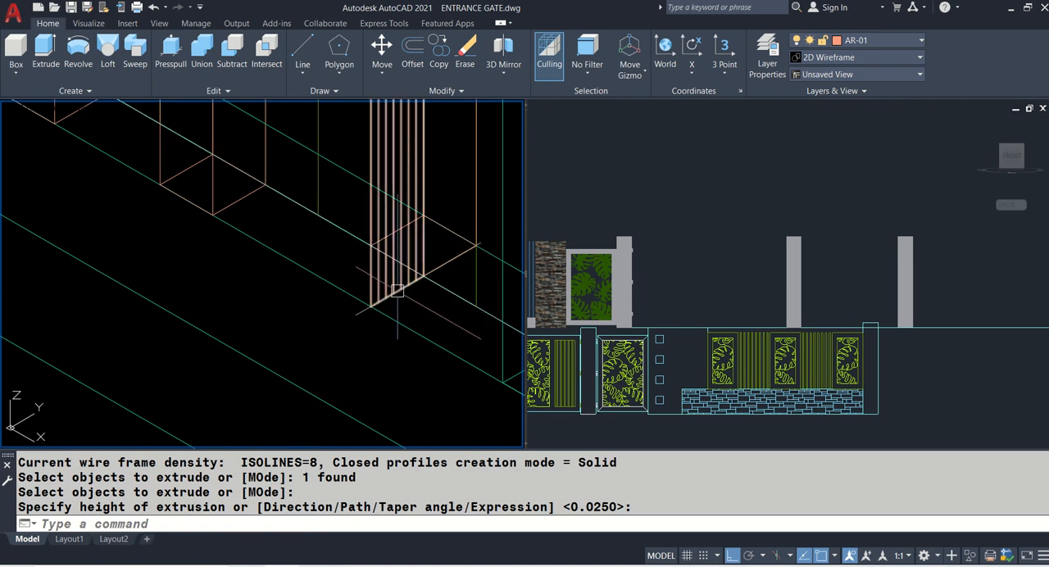
{"action": "left_click", "coordinate": [397, 291]}
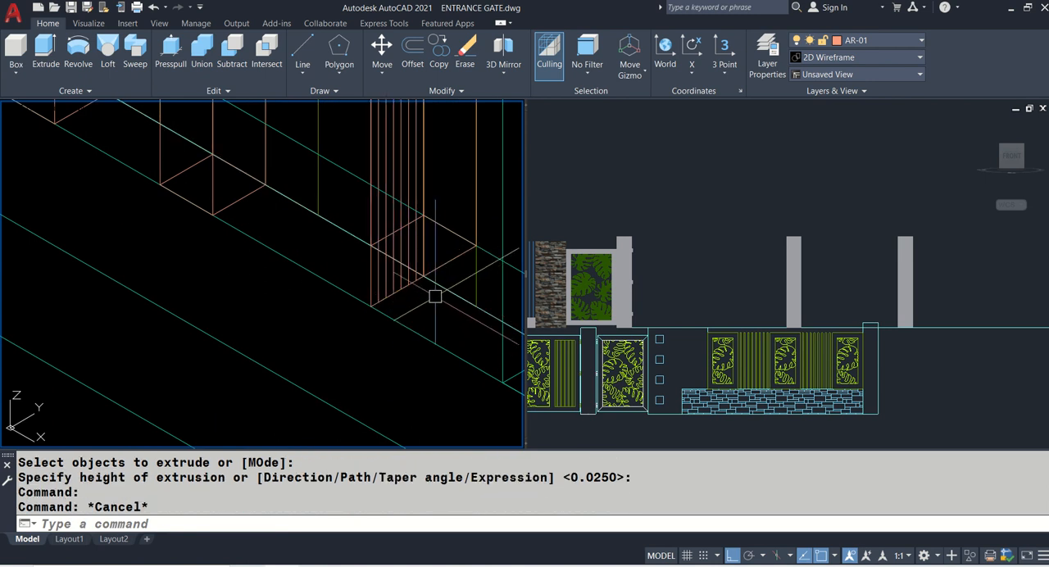
{"action": "type", "text": "e"}
{"action": "key", "text": "Return"}
{"action": "left_click", "coordinate": [450, 267]}
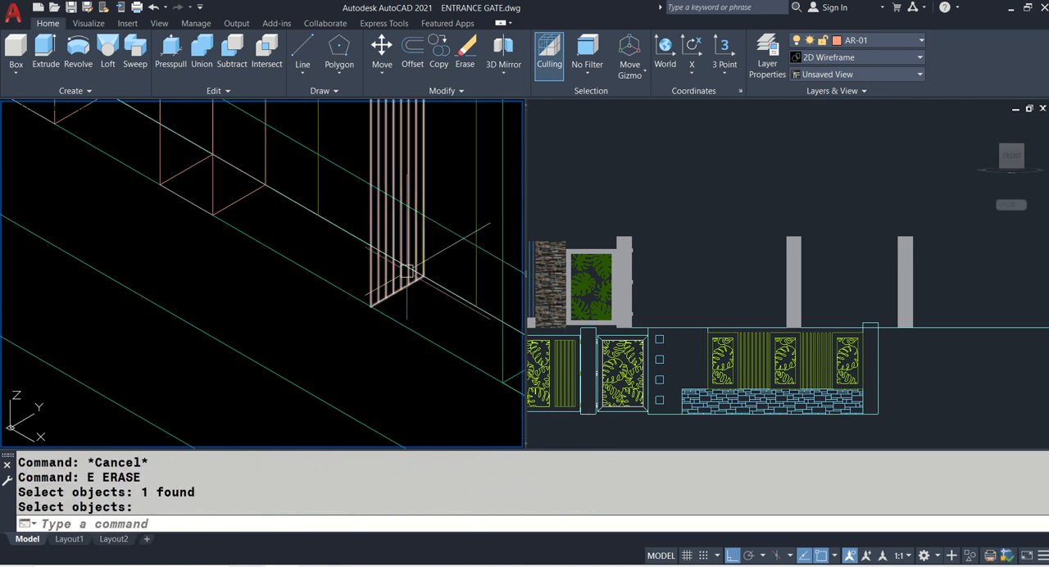
{"action": "key", "text": "Return"}
{"action": "scroll", "coordinate": [433, 317], "scroll_direction": "down", "scroll_amount": 5}
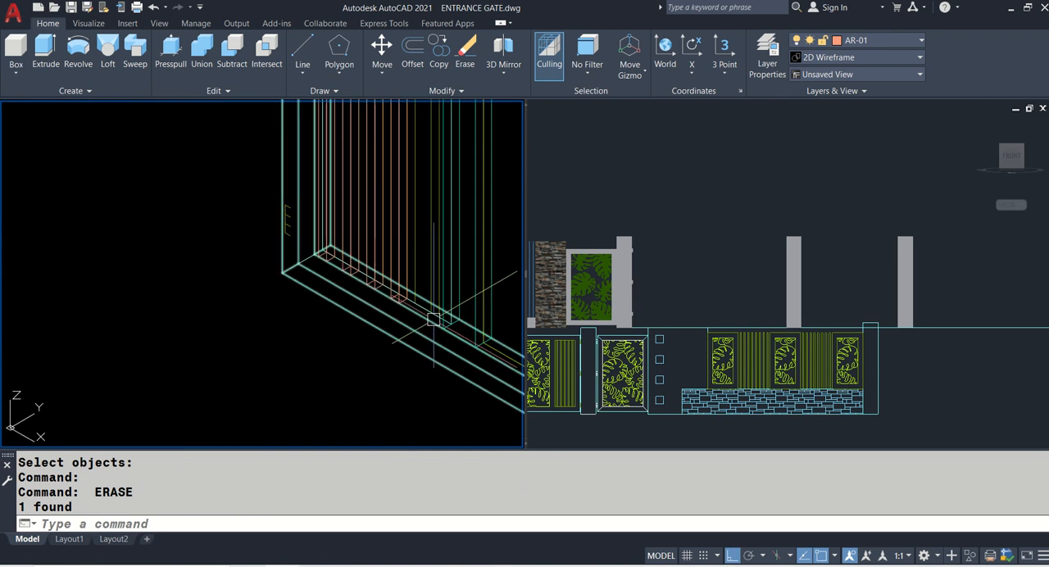
- Undo the erasures and all the bar extrusions, returning to the plain vertical bar lines
{"action": "middle_click_drag", "start_coordinate": [343, 236], "coordinate": [350, 303], "text": "shift"}
{"action": "key", "text": "ctrl+z"}
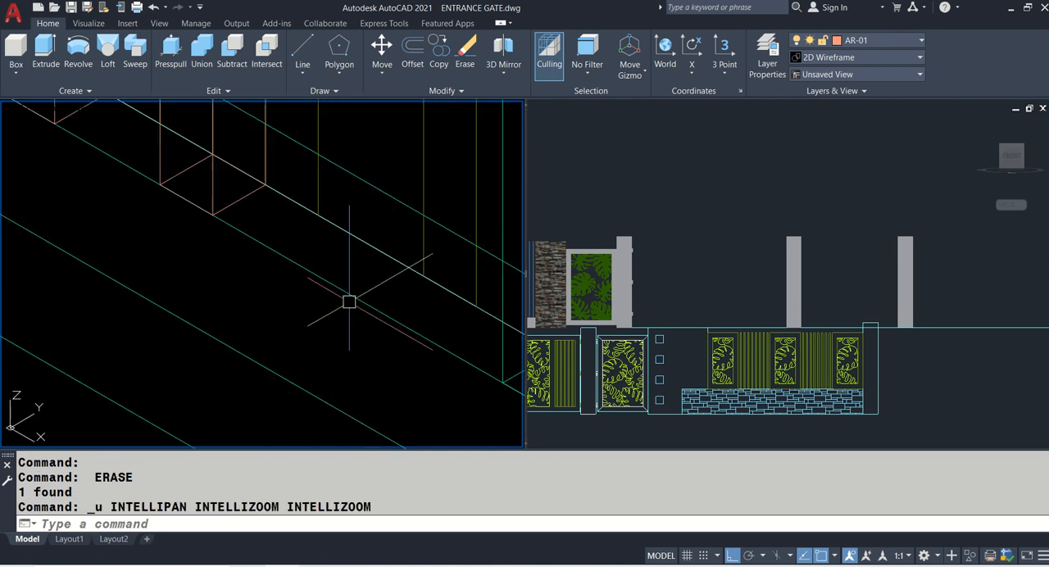
{"action": "key", "text": "ctrl+z"}
{"action": "key", "text": "ctrl+z"}
{"action": "key", "text": "ctrl+z"}
{"action": "key", "text": "ctrl+z"}
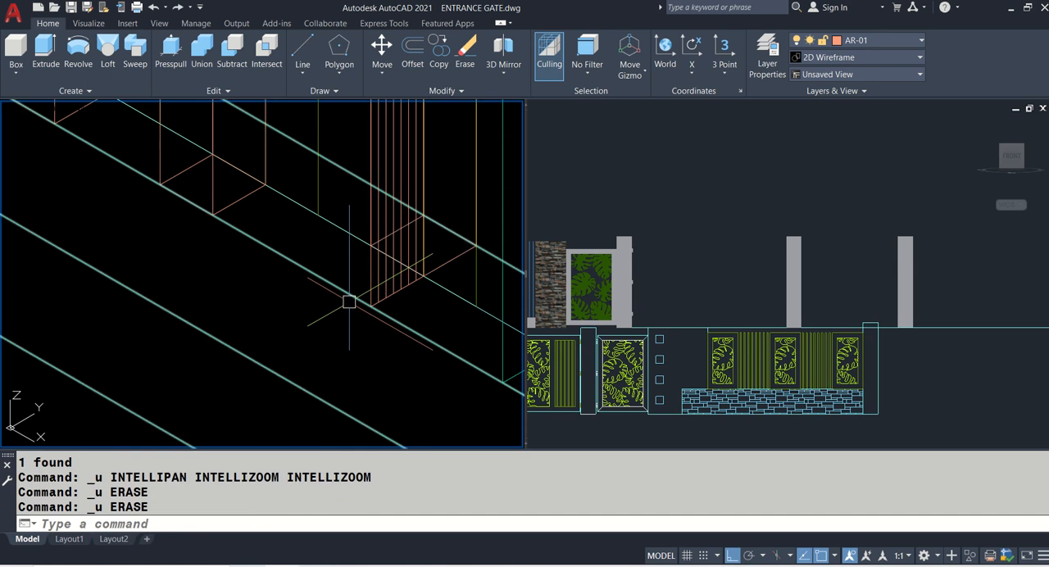
{"action": "key", "text": "ctrl+z"}
{"action": "key", "text": "ctrl+z"}
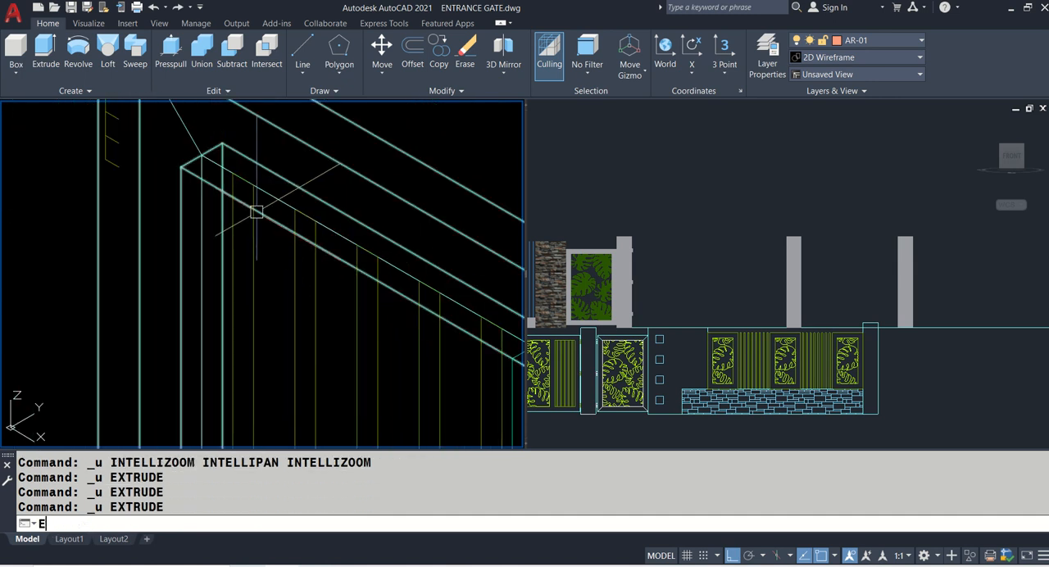
- Extrude one vertical edge line of each of the five gate-leaf bars by 0.025 to form flat strips
{"action": "key", "text": "Return"}
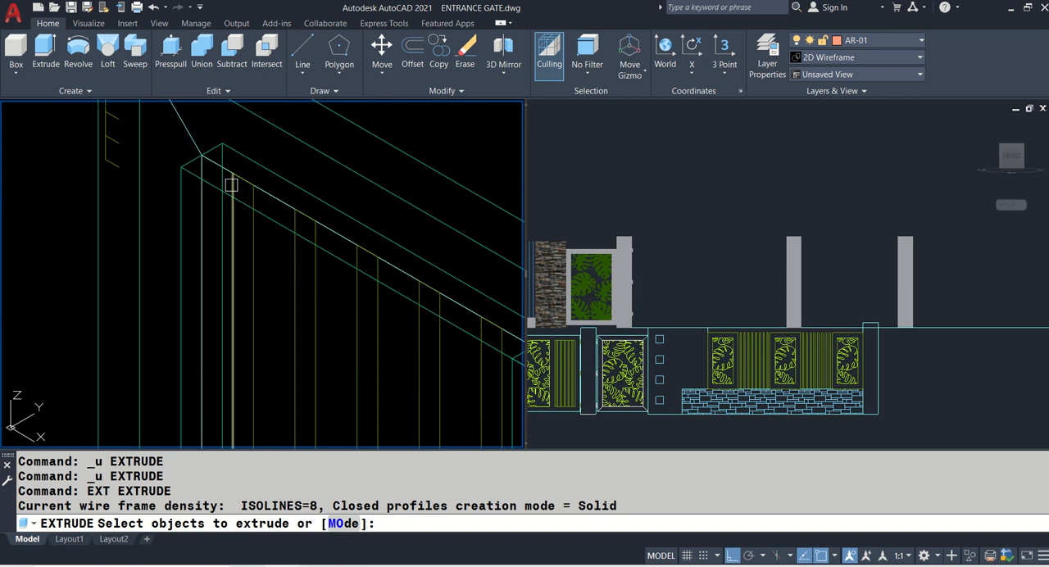
{"action": "left_click", "coordinate": [231, 185]}
{"action": "left_click", "coordinate": [294, 277]}
{"action": "left_click", "coordinate": [353, 300]}
{"action": "middle_click_drag", "start_coordinate": [427, 340], "coordinate": [352, 265]}
{"action": "left_click", "coordinate": [347, 265]}
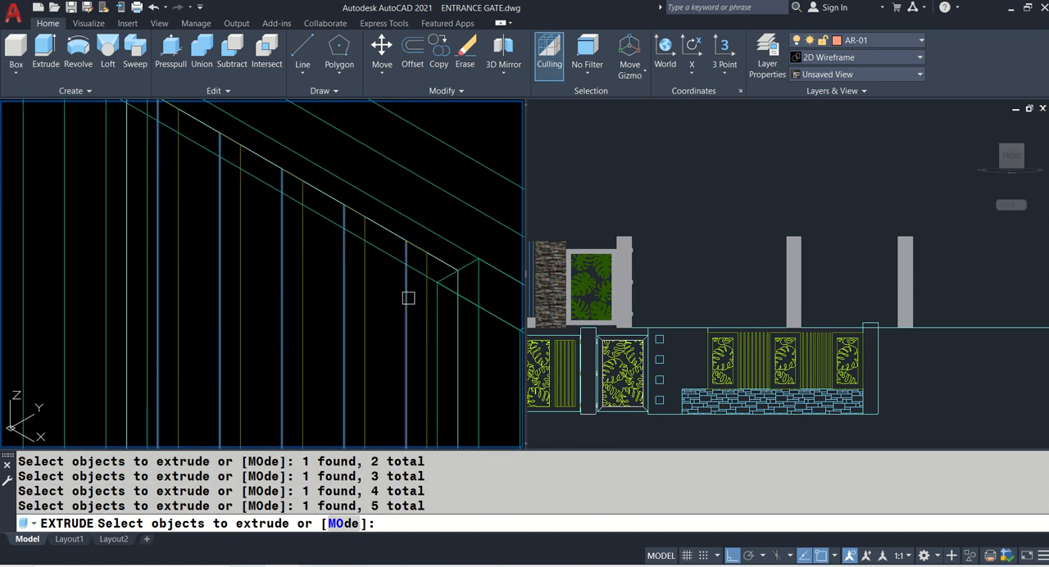
{"action": "key", "text": "Return"}
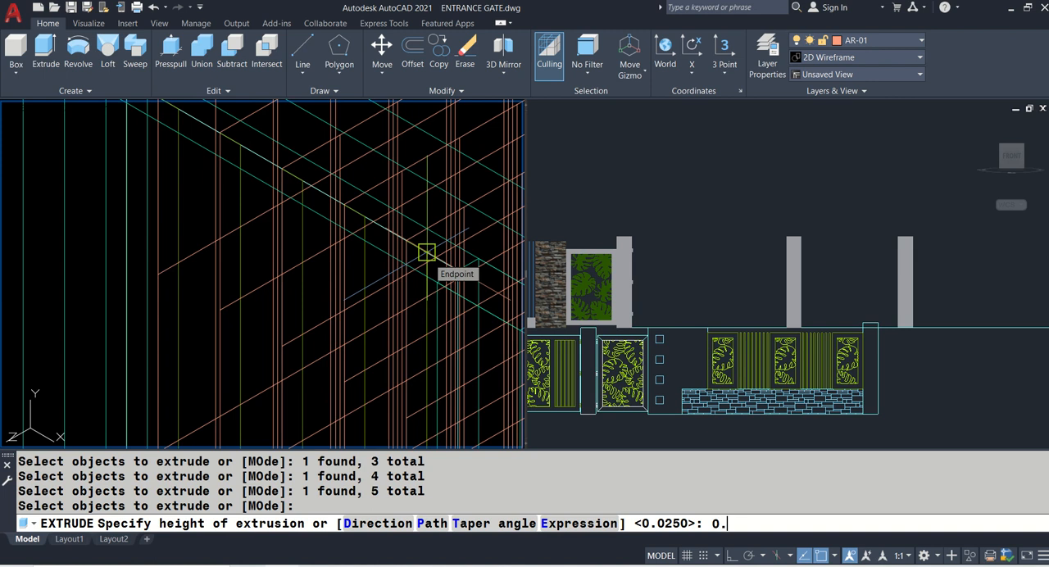
{"action": "type", "text": "0.025"}
{"action": "key", "text": "Return"}
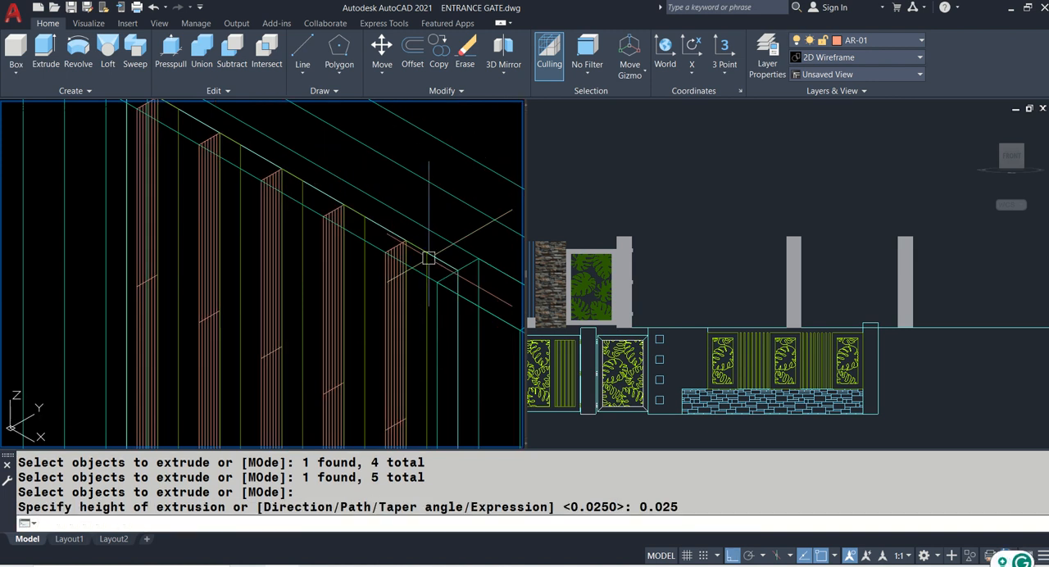
- Extrude the five flat bar strips by -0.025 so they become solid bars within the bar outlines
{"action": "type", "text": "EXT"}
{"action": "key", "text": "Return"}
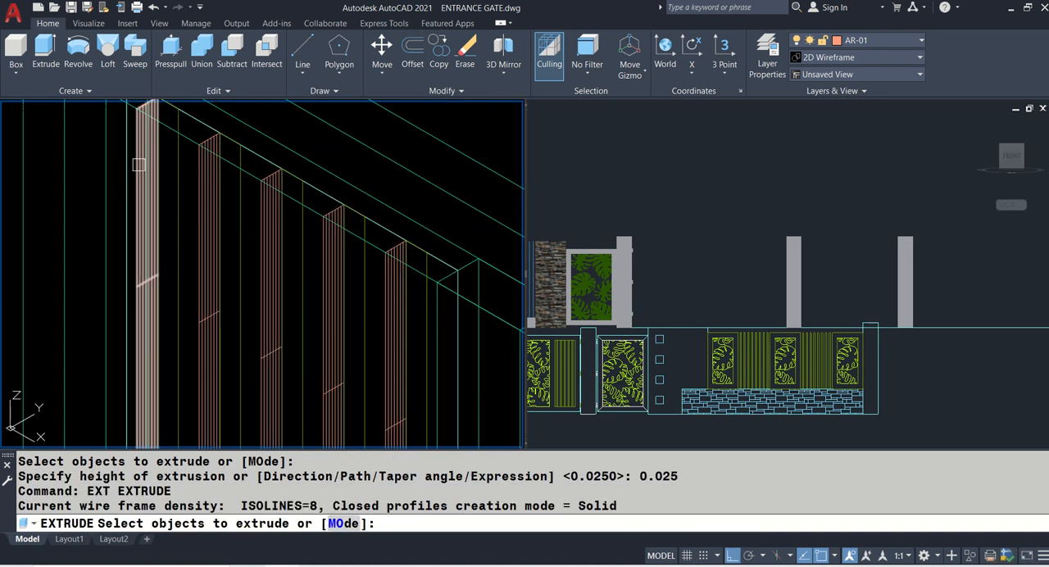
{"action": "left_click", "coordinate": [140, 214]}
{"action": "left_click", "coordinate": [209, 237]}
{"action": "left_click", "coordinate": [270, 252]}
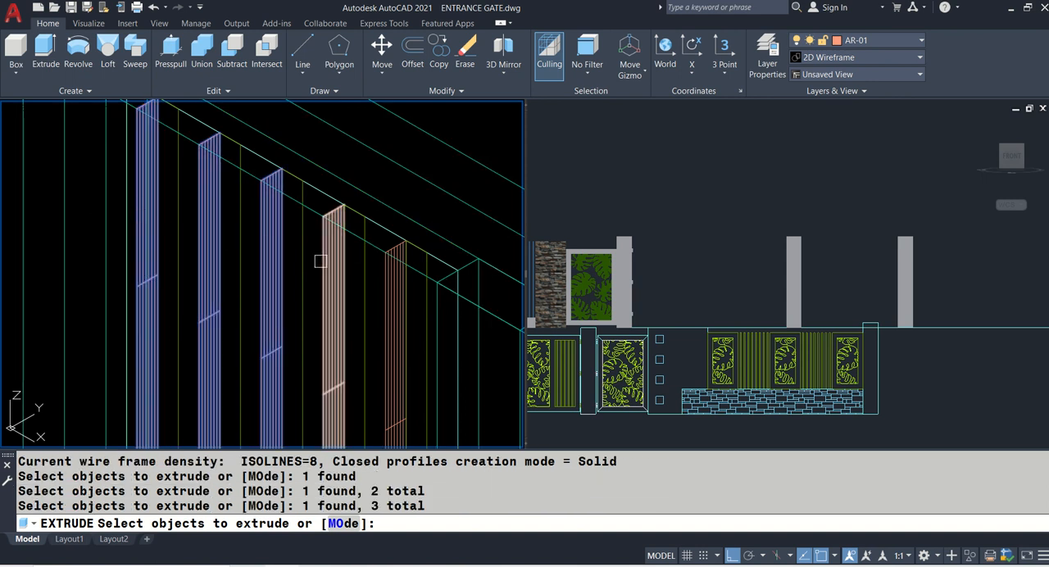
{"action": "left_click", "coordinate": [326, 261]}
{"action": "middle_click_drag", "start_coordinate": [381, 290], "coordinate": [340, 241]}
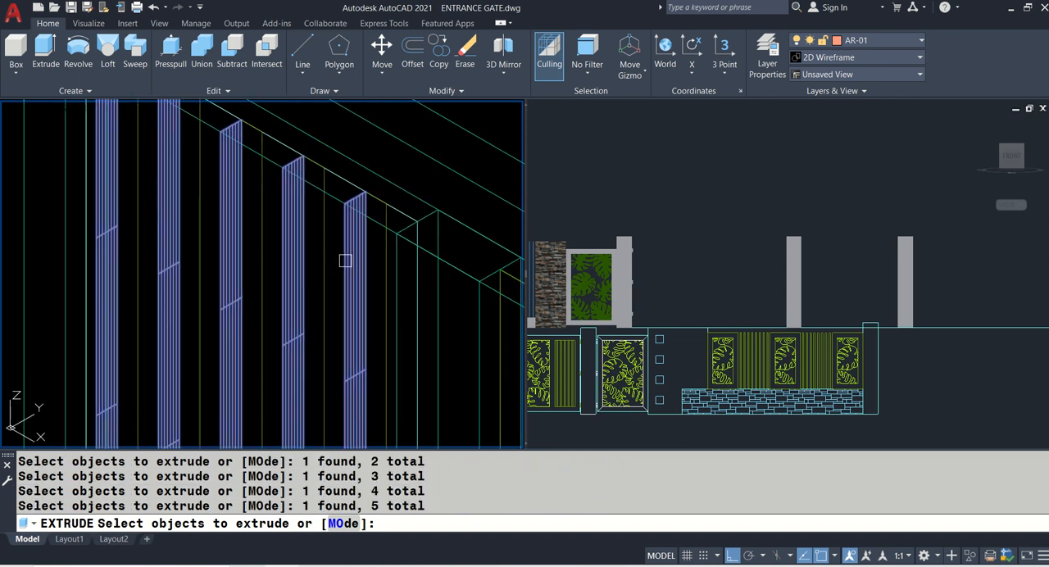
{"action": "key", "text": "Return"}
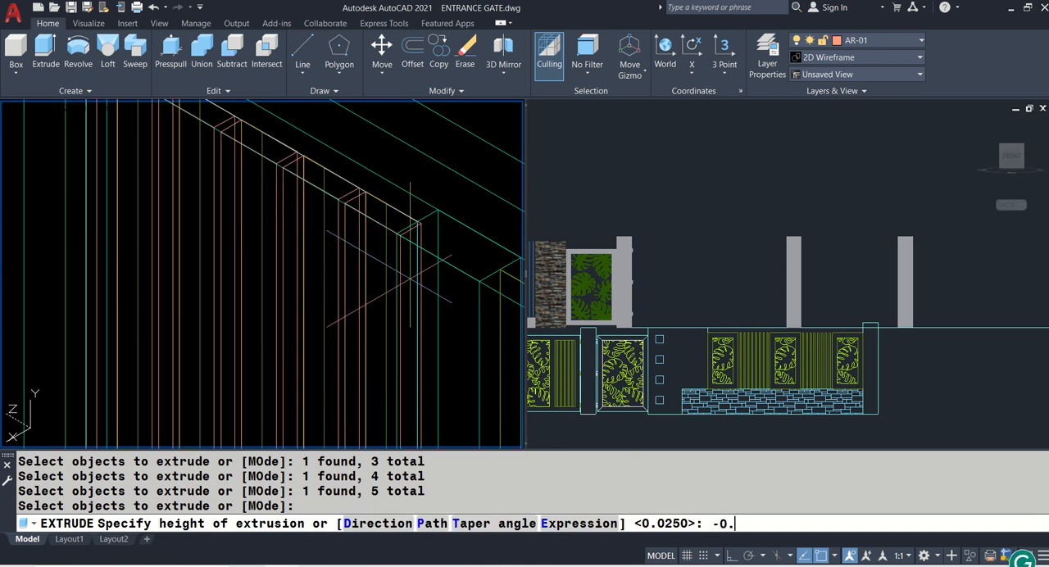
{"action": "type", "text": "-0.025"}
{"action": "key", "text": "Return"}
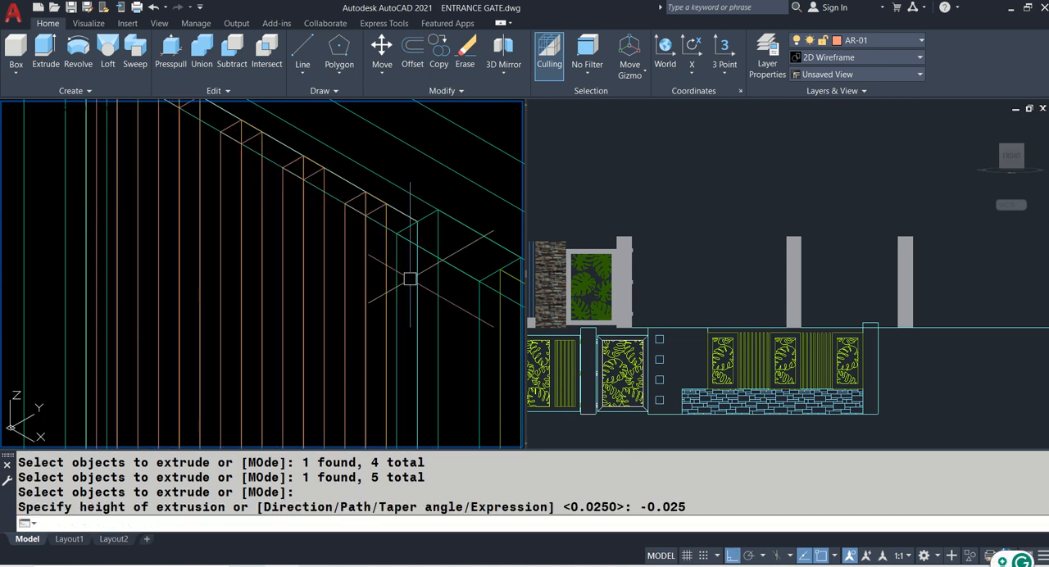
- Switch the isometric view's visual style to Realistic and show the whole gate leaf
{"action": "type", "text": "VS"}
{"action": "key", "text": "Return"}
{"action": "type", "text": "R"}
{"action": "key", "text": "Return"}
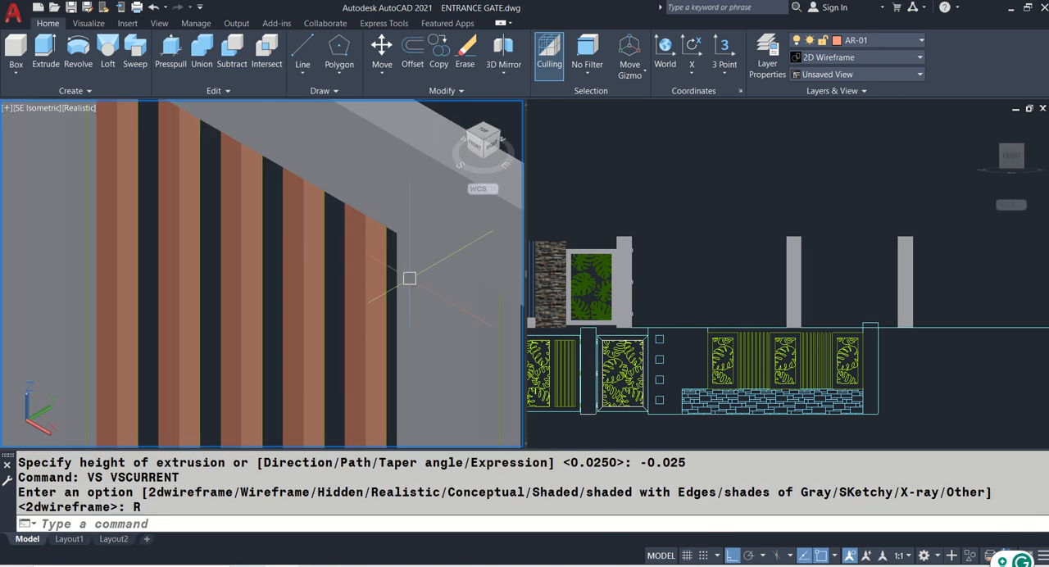
{"action": "scroll", "coordinate": [276, 216], "scroll_direction": "down", "scroll_amount": 5}
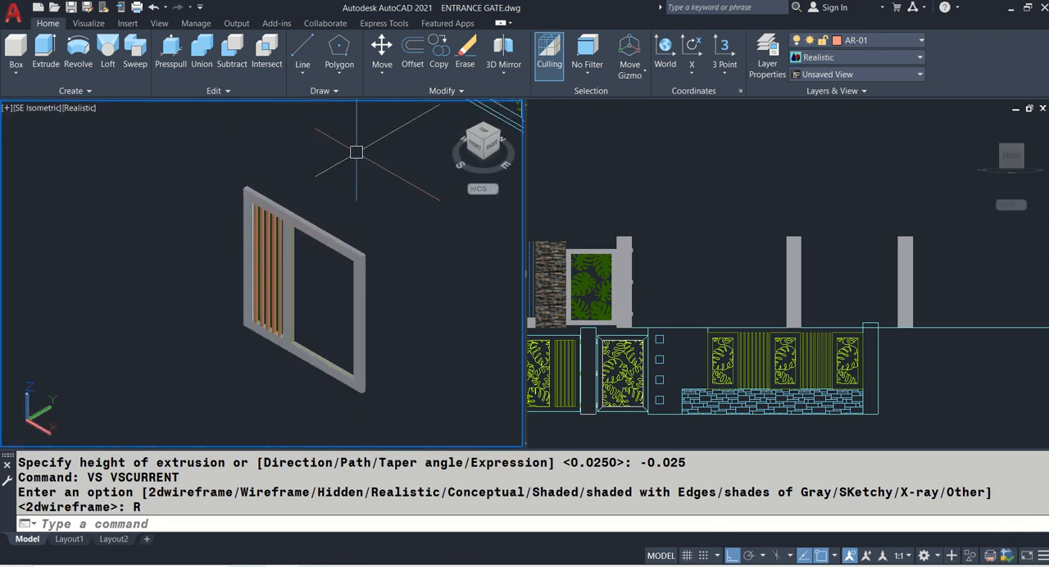
{"action": "middle_click_drag", "start_coordinate": [354, 157], "coordinate": [284, 235]}
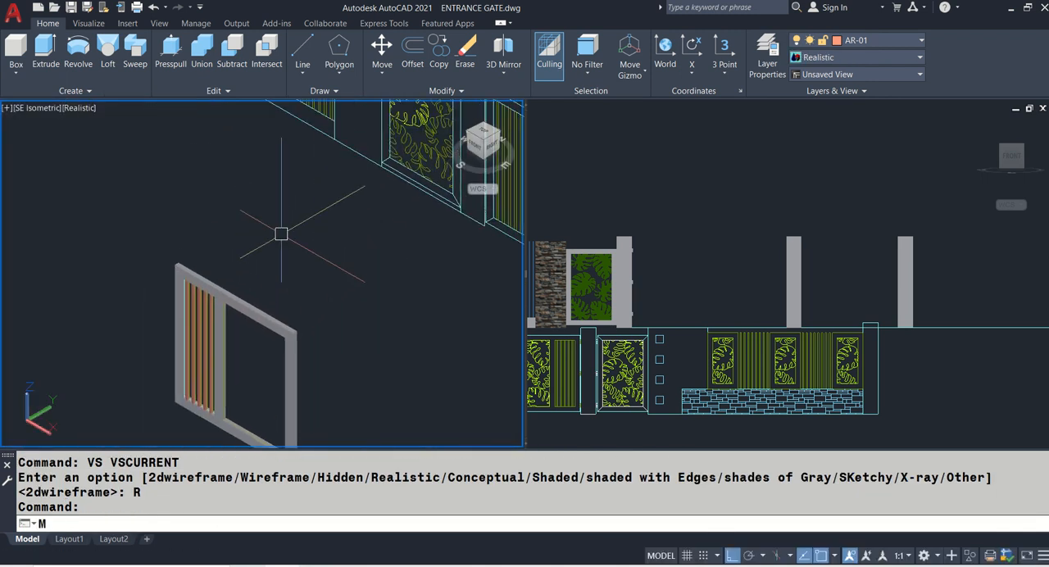
{"action": "type", "text": "MA"}
{"action": "key", "text": "Return"}
{"action": "scroll", "coordinate": [280, 237], "scroll_direction": "down", "scroll_amount": 4}
{"action": "middle_click_drag", "start_coordinate": [391, 179], "coordinate": [377, 182]}
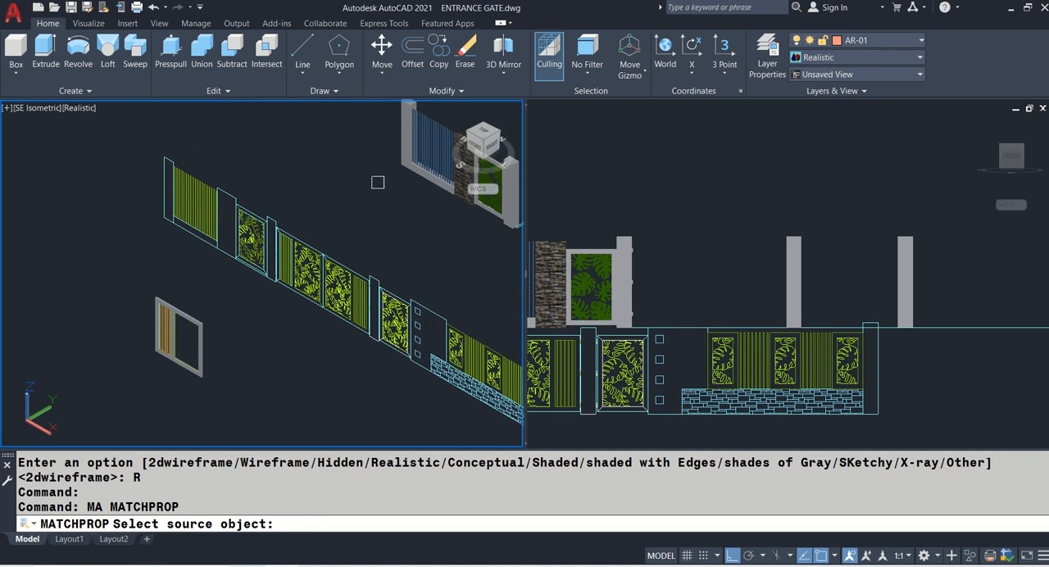
{"action": "left_click", "coordinate": [417, 147]}
{"action": "scroll", "coordinate": [164, 336], "scroll_direction": "up", "scroll_amount": 8}
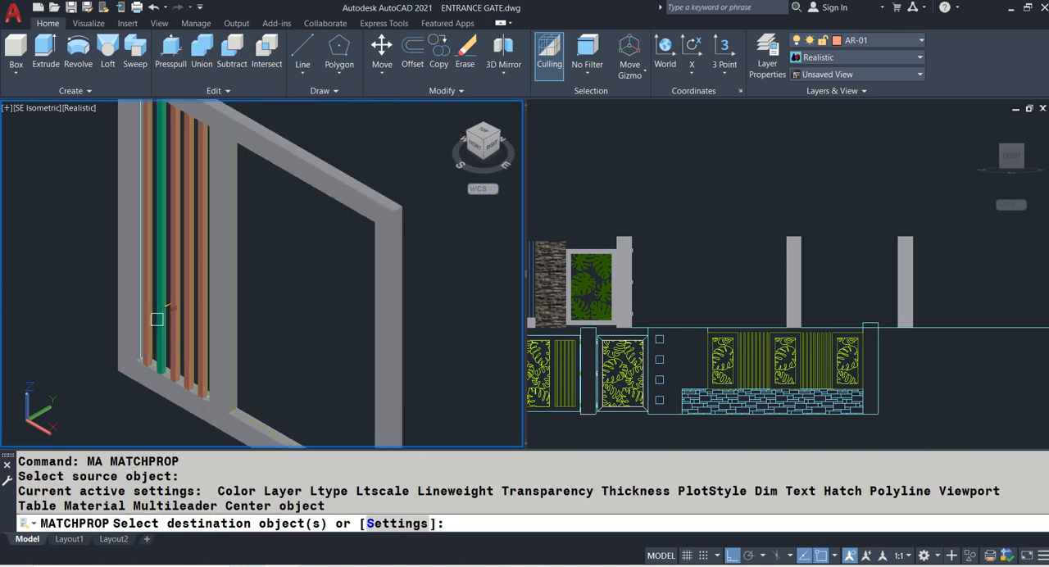
{"action": "left_click", "coordinate": [147, 313]}
{"action": "key", "text": "Escape"}
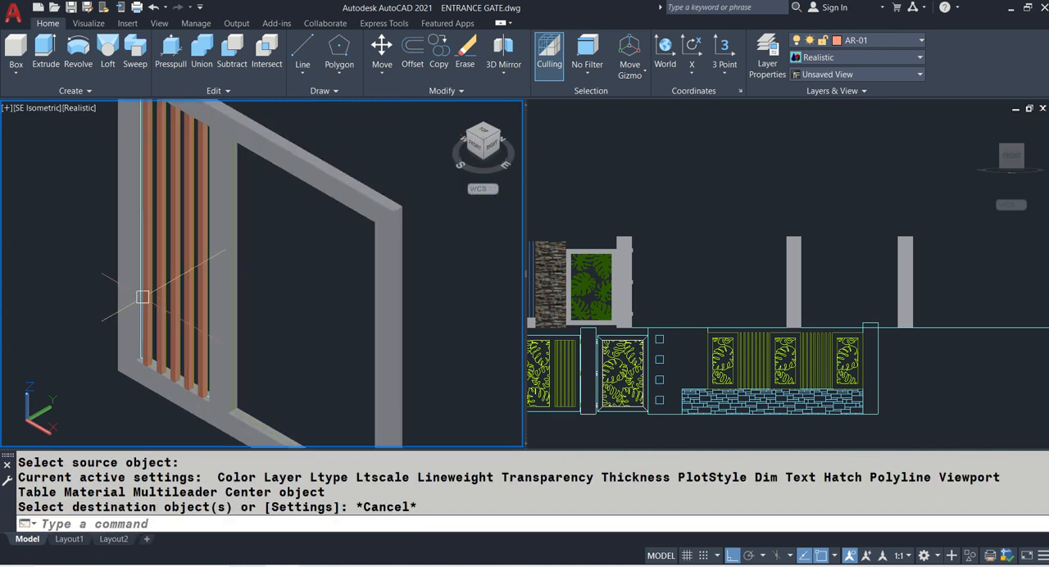
{"action": "scroll", "coordinate": [146, 300], "scroll_direction": "up", "scroll_amount": 3}
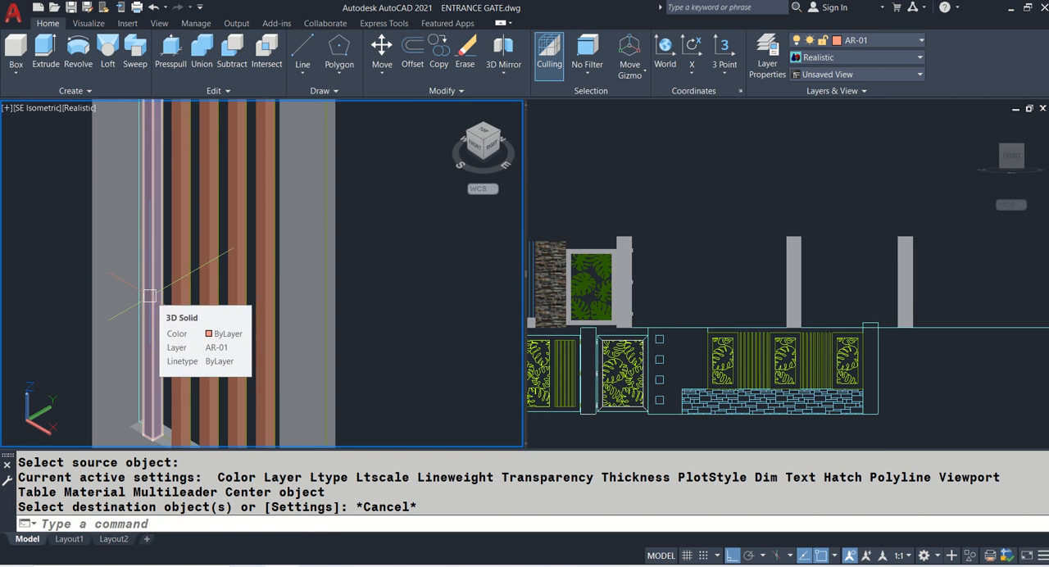
- Open the materials browser for finishing the gate-leaf bars
{"action": "type", "text": "MAT"}
{"action": "key", "text": "Return"}
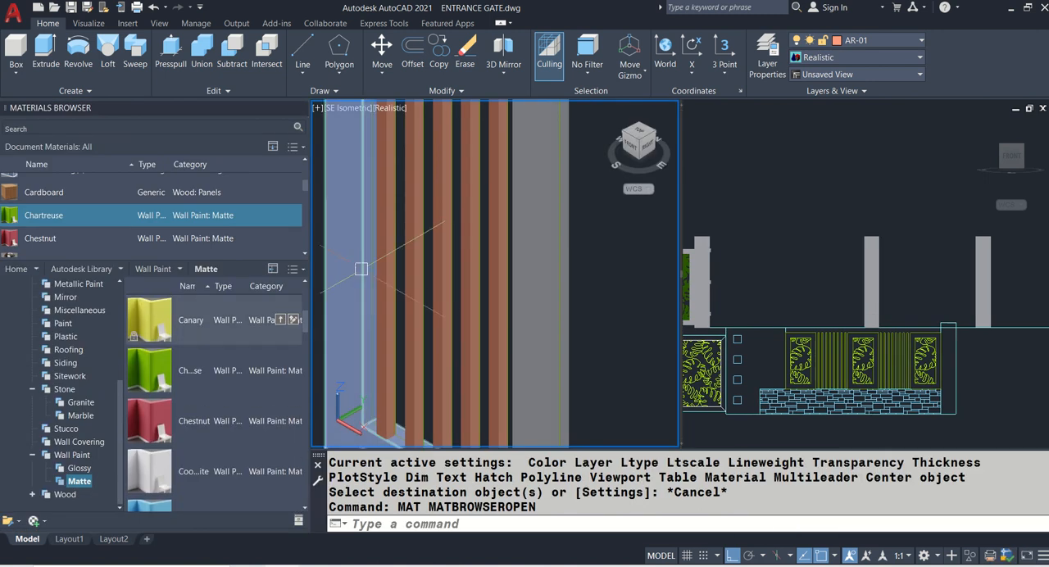
- Apply the Cyan matte wall paint material to all five vertical bars of the gate leaf
{"action": "scroll", "coordinate": [256, 369], "scroll_direction": "down", "scroll_amount": 3}
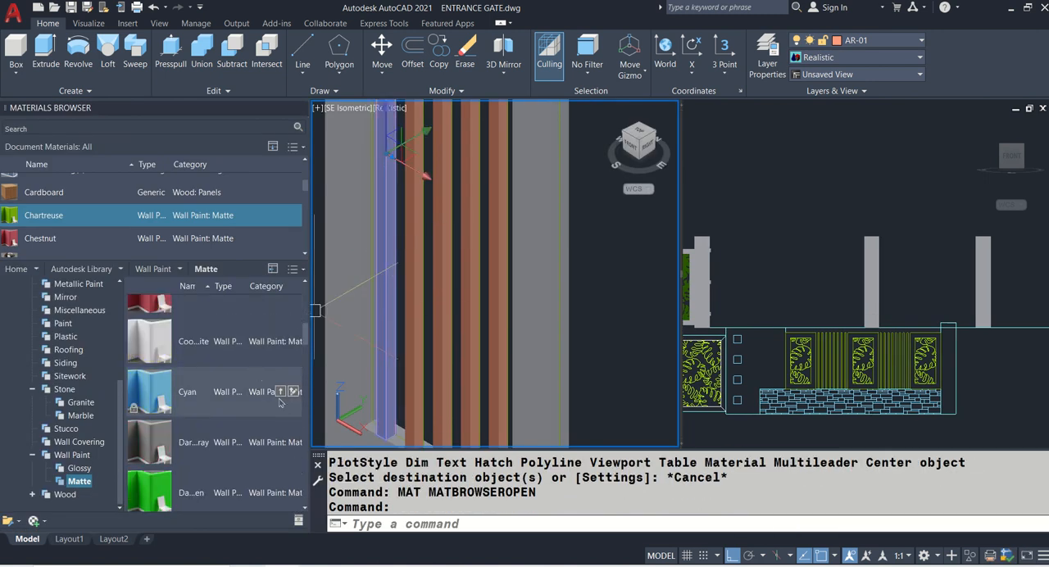
{"action": "left_click", "coordinate": [280, 392]}
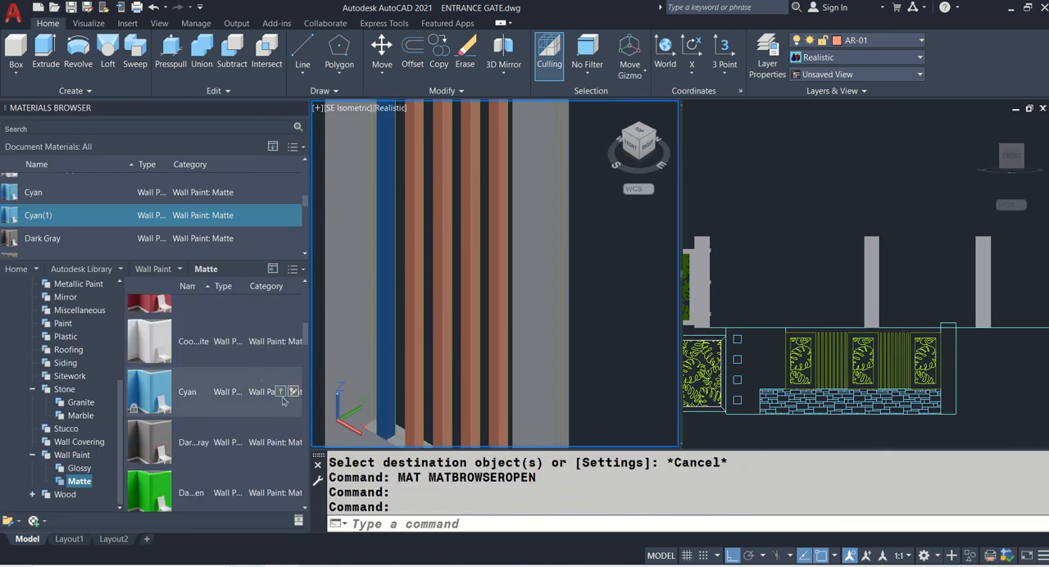
{"action": "left_click", "coordinate": [428, 362]}
{"action": "left_click", "coordinate": [411, 362]}
{"action": "left_click", "coordinate": [468, 360]}
{"action": "left_click", "coordinate": [488, 361]}
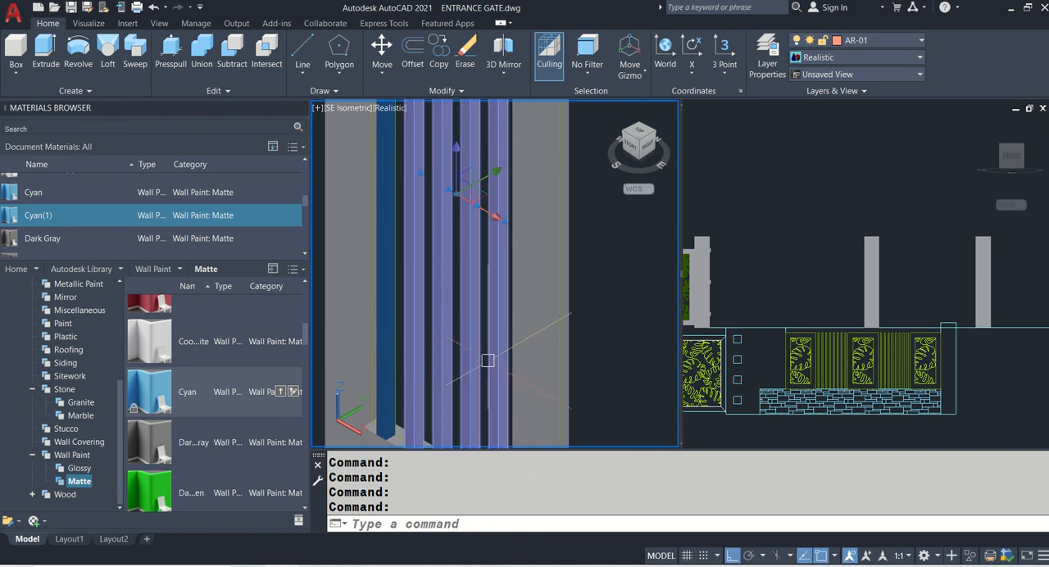
{"action": "left_click", "coordinate": [280, 392]}
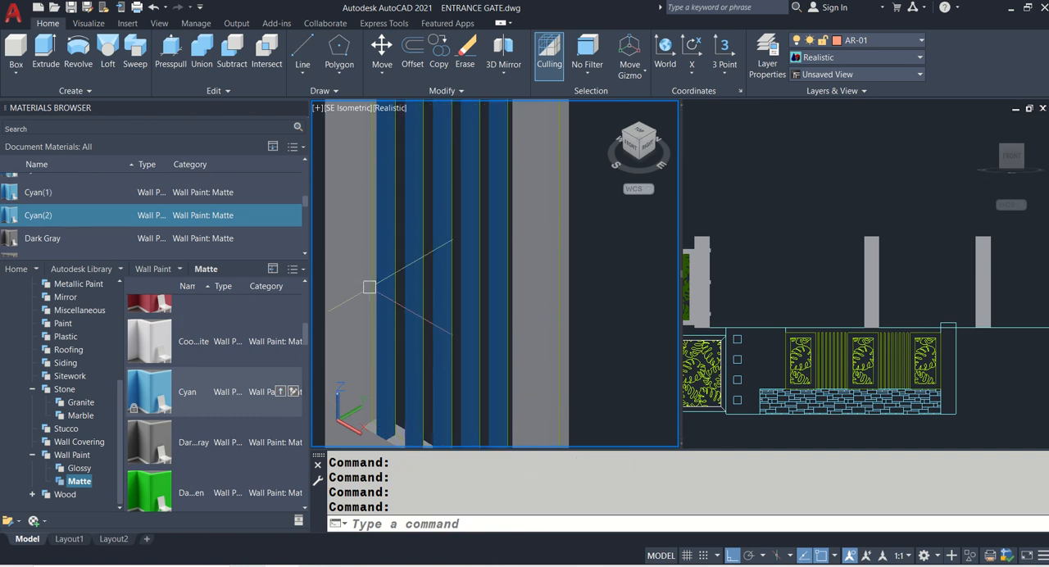
- Apply the Dark Turquoise matte wall paint material to all five vertical bars of the gate leaf
{"action": "scroll", "coordinate": [370, 287], "scroll_direction": "down", "scroll_amount": 10}
{"action": "middle_click_drag", "start_coordinate": [478, 241], "coordinate": [560, 262]}
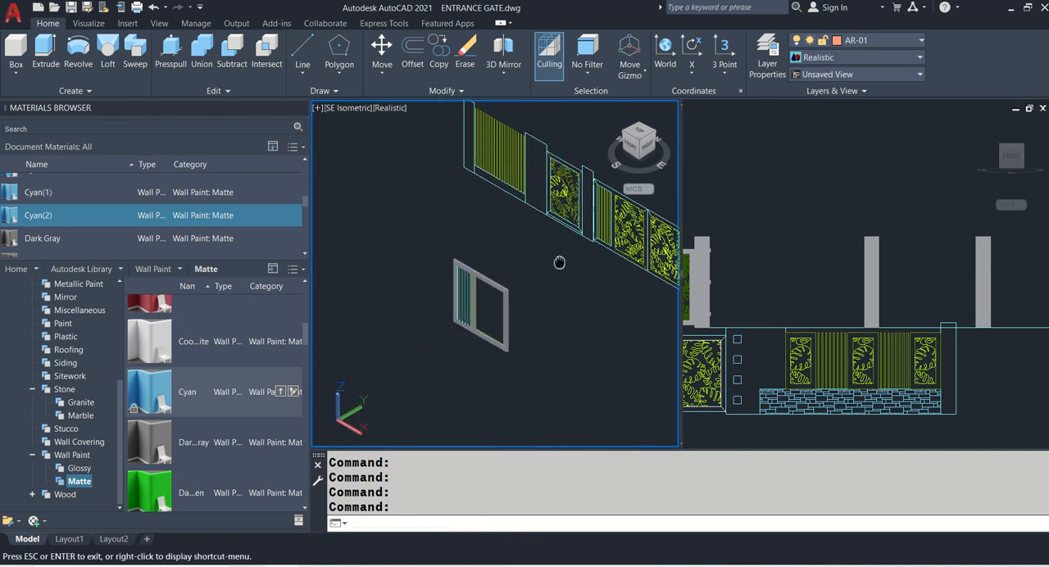
{"action": "scroll", "coordinate": [444, 288], "scroll_direction": "up", "scroll_amount": 4}
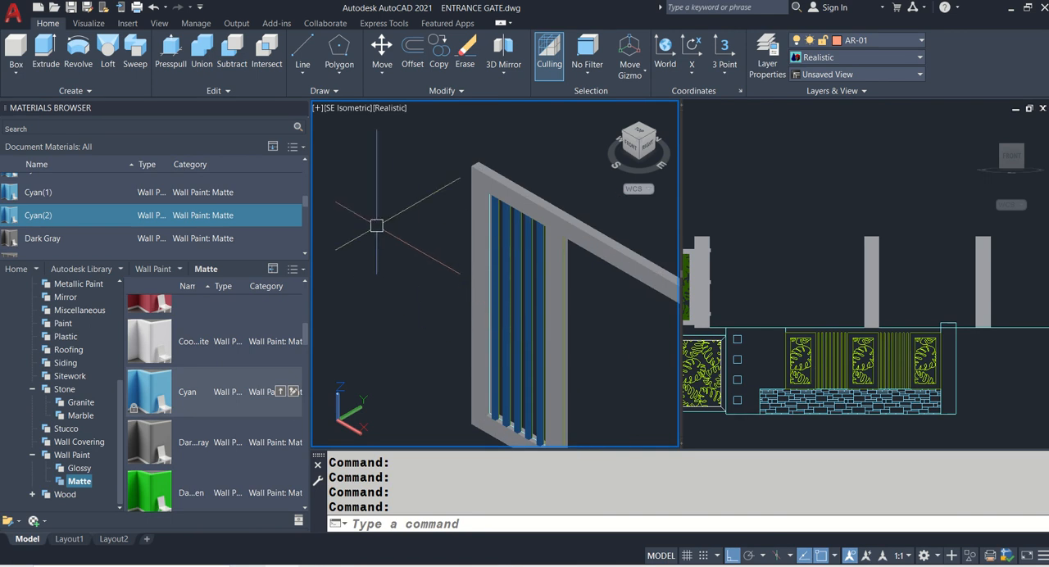
{"action": "scroll", "coordinate": [186, 336], "scroll_direction": "down", "scroll_amount": 6}
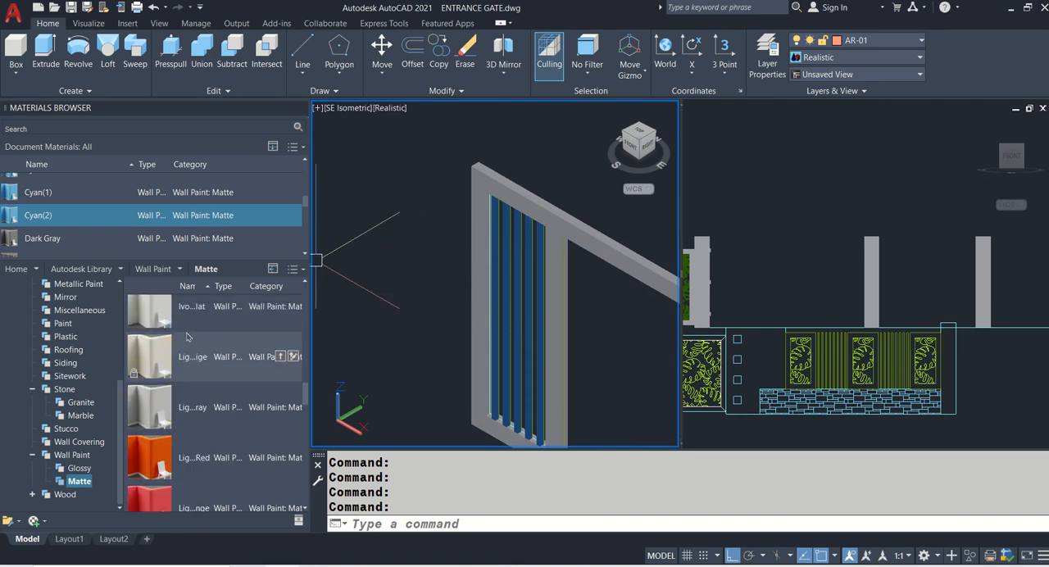
{"action": "scroll", "coordinate": [188, 336], "scroll_direction": "up", "scroll_amount": 3}
{"action": "scroll", "coordinate": [500, 276], "scroll_direction": "up", "scroll_amount": 3}
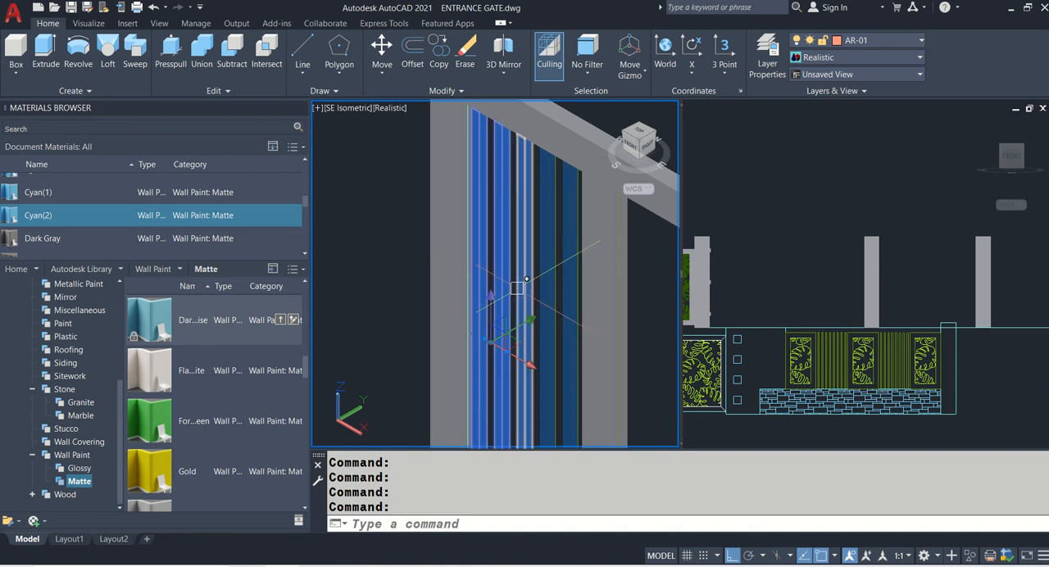
{"action": "left_click", "coordinate": [534, 288]}
{"action": "left_click", "coordinate": [568, 284]}
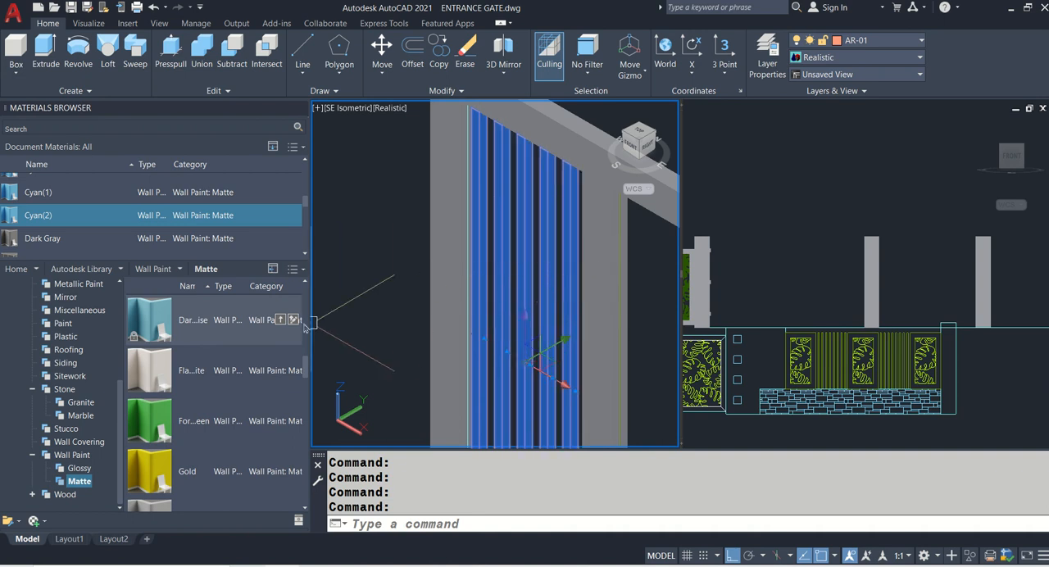
{"action": "left_click", "coordinate": [283, 322]}
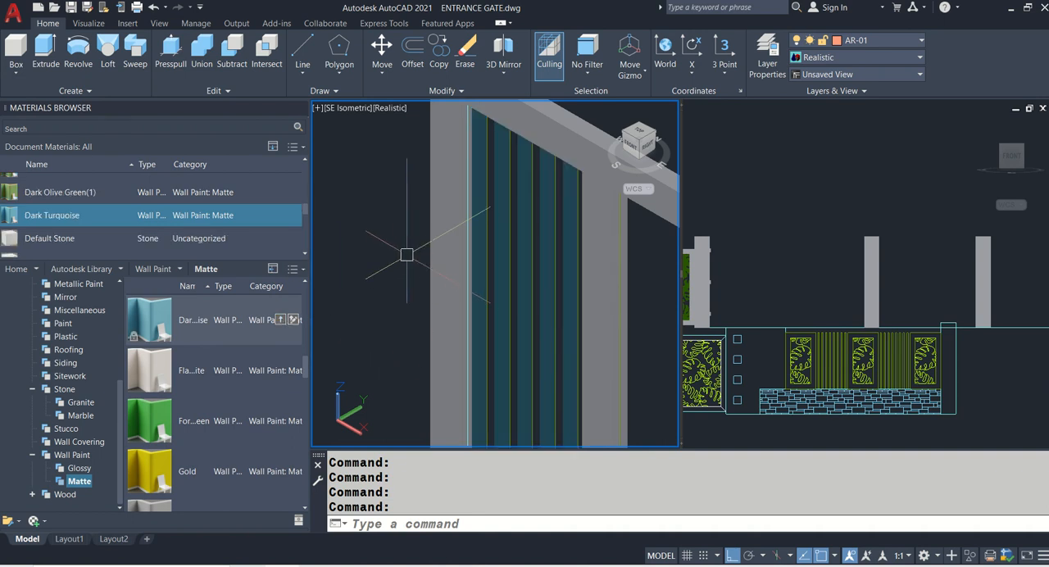
- Save the drawing and close the materials browser
{"action": "key", "text": "ctrl+s"}
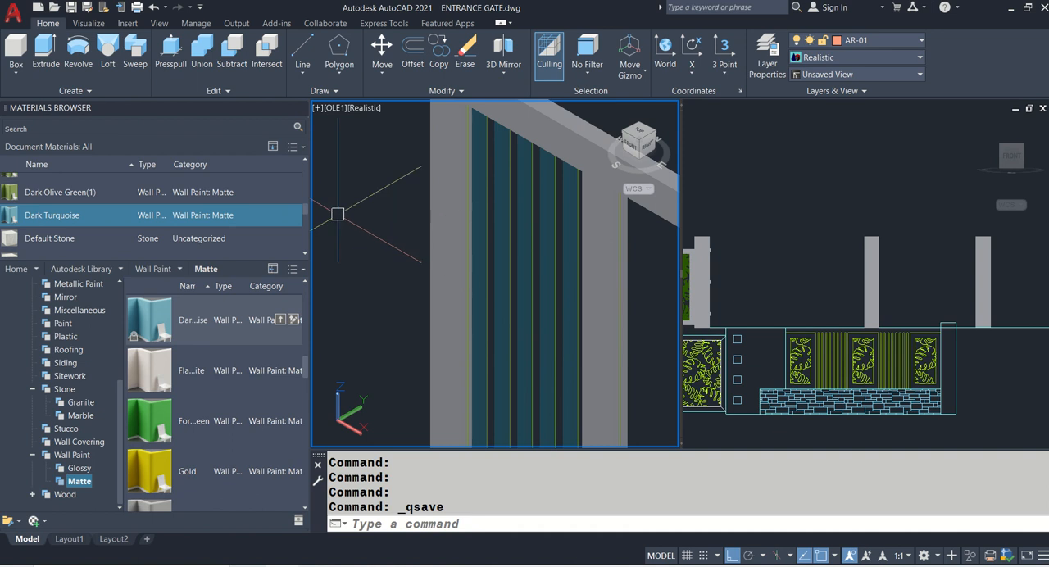
{"action": "scroll", "coordinate": [305, 185], "scroll_direction": "up", "scroll_amount": 1}
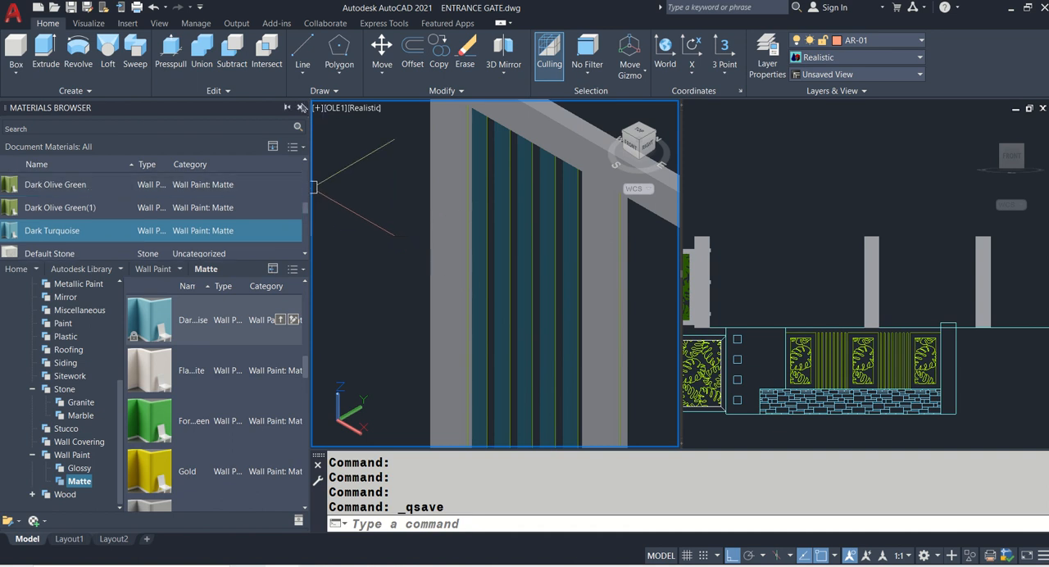
{"action": "left_click", "coordinate": [303, 108]}
- Switch the isometric view's visual style to 2D Wireframe
{"action": "scroll", "coordinate": [287, 245], "scroll_direction": "down", "scroll_amount": 5}
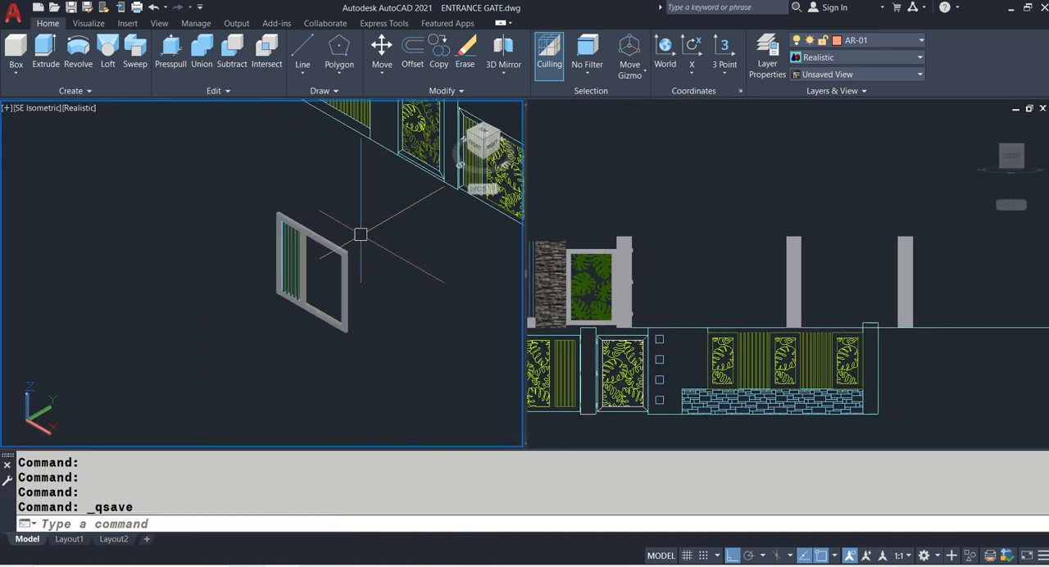
{"action": "key", "text": "Return"}
{"action": "type", "text": "2"}
{"action": "key", "text": "Return"}
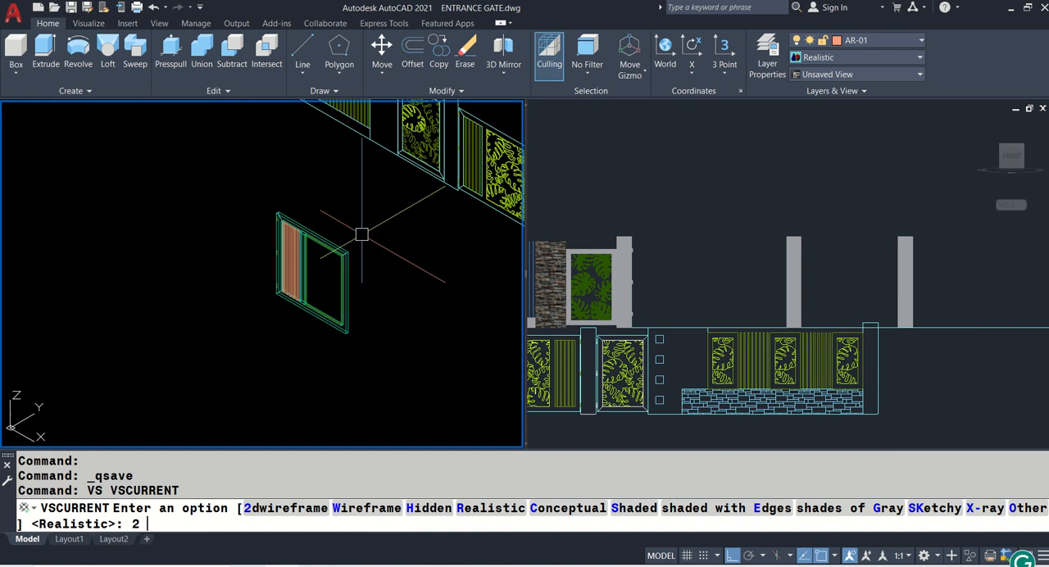
- Copy the six leaf-pattern solids from the finished side panel into the main gate leaf's open frame, aligning the midpoints at the inner upper frame corners
{"action": "scroll", "coordinate": [359, 232], "scroll_direction": "down", "scroll_amount": 3}
{"action": "middle_click_drag", "start_coordinate": [351, 229], "coordinate": [247, 302]}
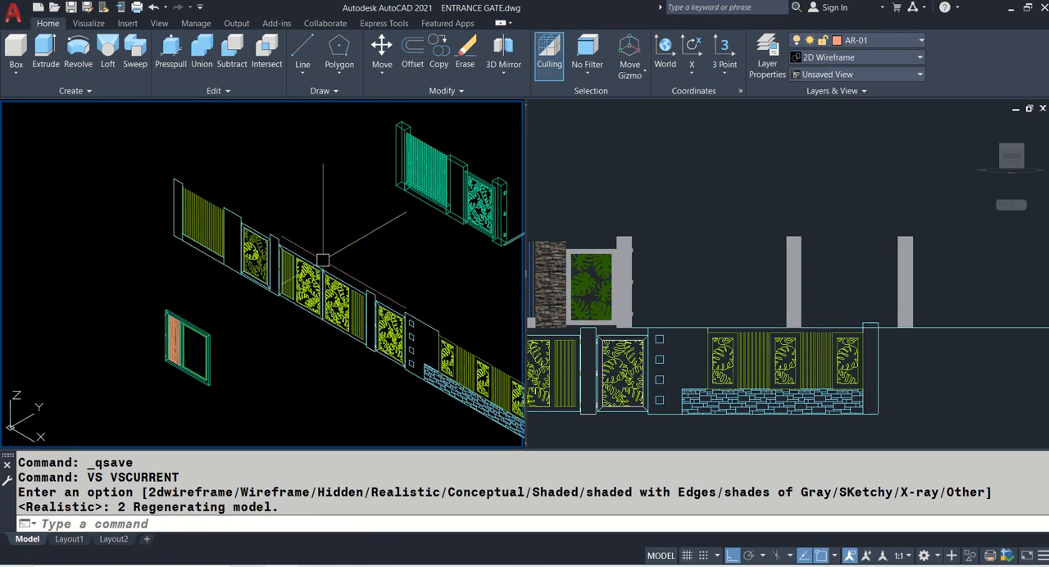
{"action": "scroll", "coordinate": [480, 190], "scroll_direction": "up", "scroll_amount": 2}
{"action": "type", "text": "CO"}
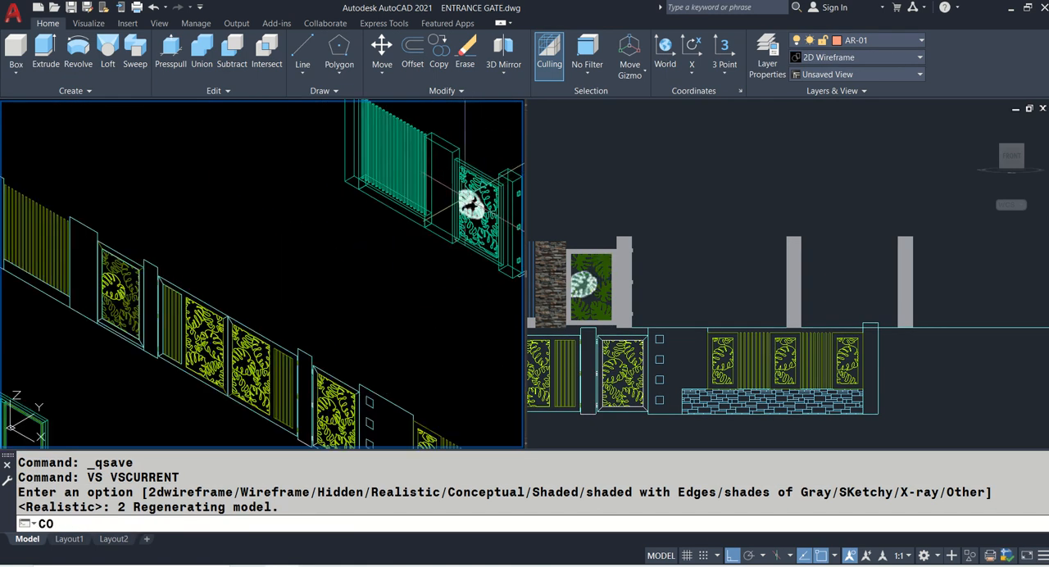
{"action": "key", "text": "Return"}
{"action": "scroll", "coordinate": [478, 177], "scroll_direction": "up", "scroll_amount": 5}
{"action": "left_click", "coordinate": [477, 169]}
{"action": "left_click", "coordinate": [478, 201]}
{"action": "scroll", "coordinate": [478, 255], "scroll_direction": "up", "scroll_amount": 3}
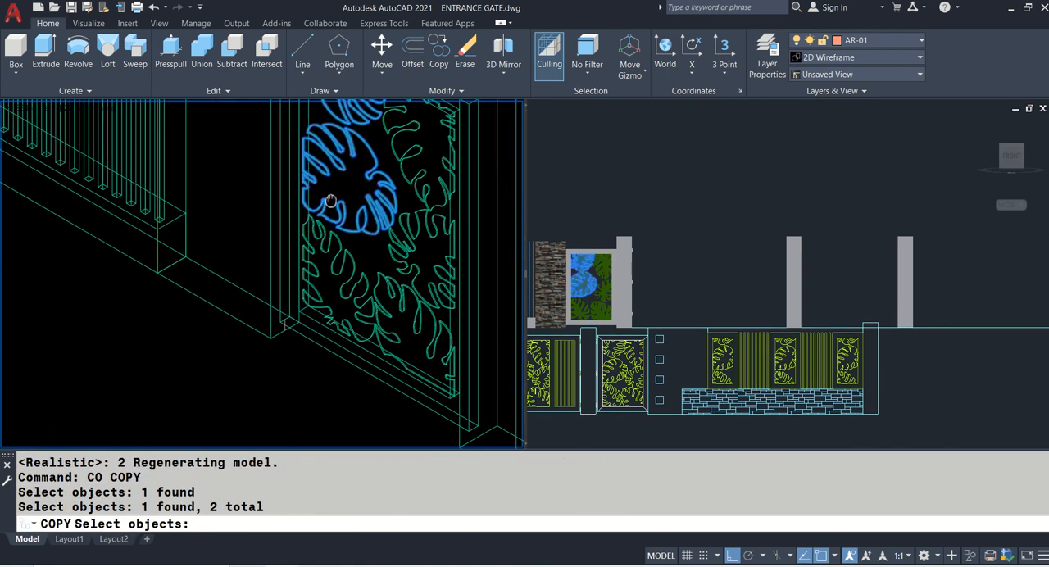
{"action": "left_click", "coordinate": [330, 241]}
{"action": "left_click", "coordinate": [370, 285]}
{"action": "left_click", "coordinate": [400, 260]}
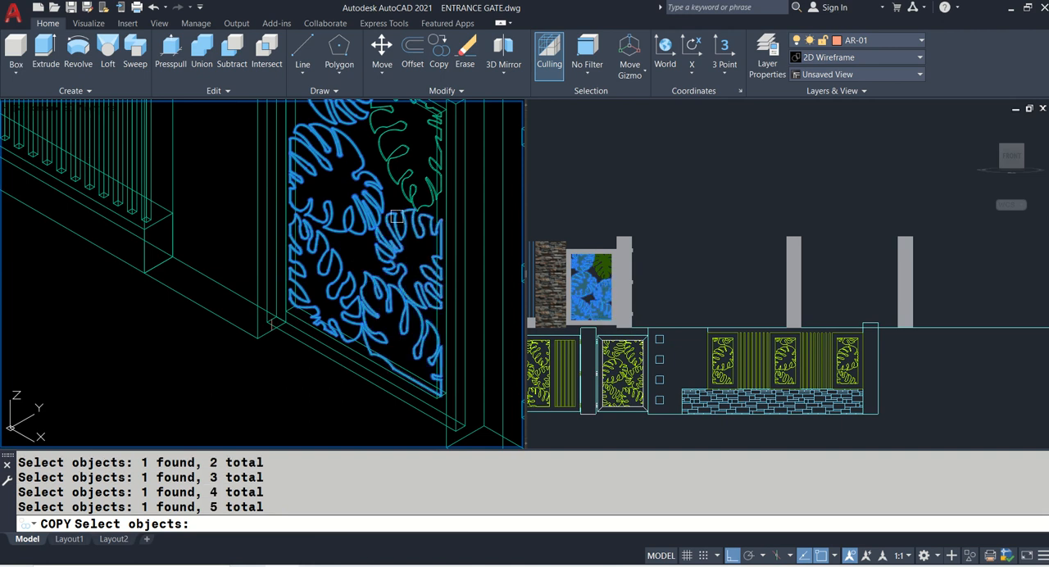
{"action": "left_click", "coordinate": [391, 183]}
{"action": "middle_click_drag", "start_coordinate": [396, 161], "coordinate": [406, 226]}
{"action": "scroll", "coordinate": [394, 194], "scroll_direction": "down", "scroll_amount": 2}
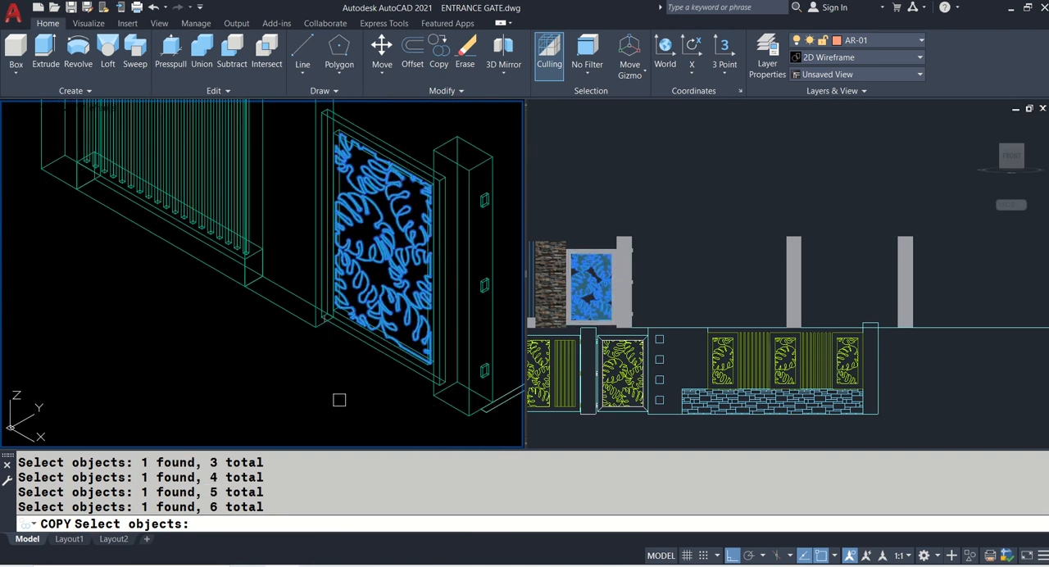
{"action": "key", "text": "Return"}
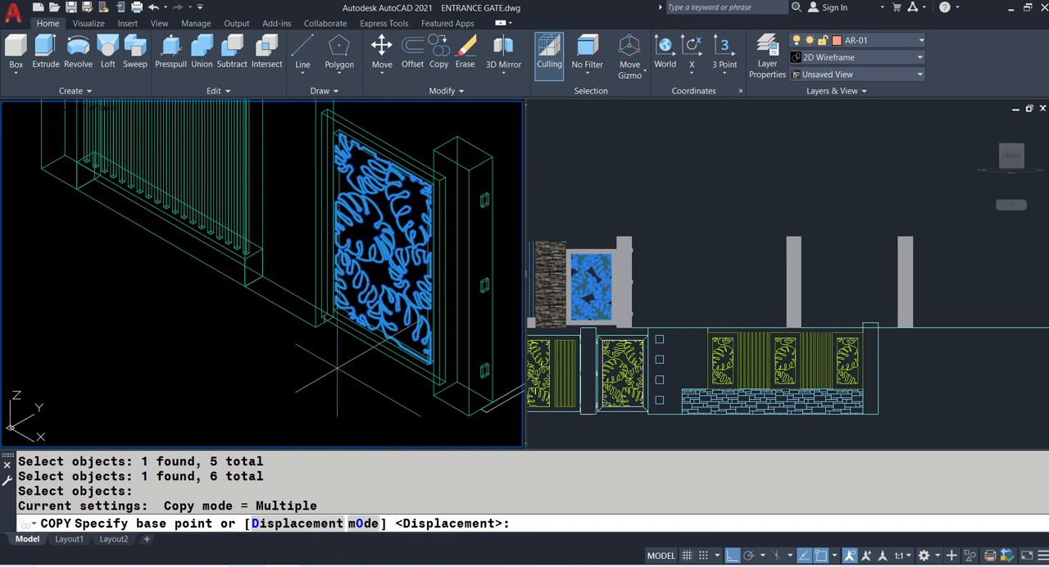
{"action": "middle_click_drag", "start_coordinate": [246, 148], "coordinate": [229, 196]}
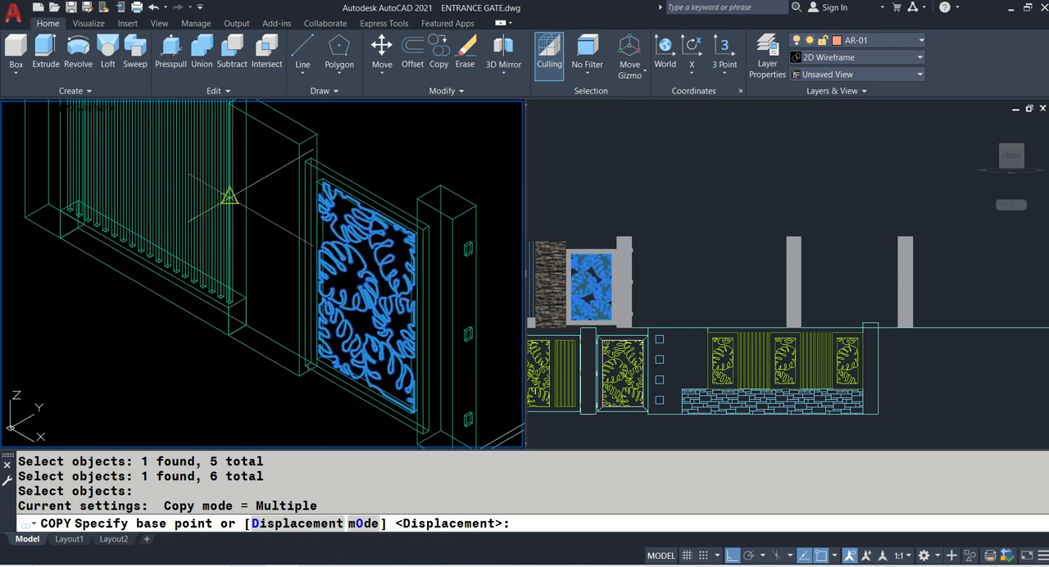
{"action": "scroll", "coordinate": [271, 187], "scroll_direction": "up", "scroll_amount": 5}
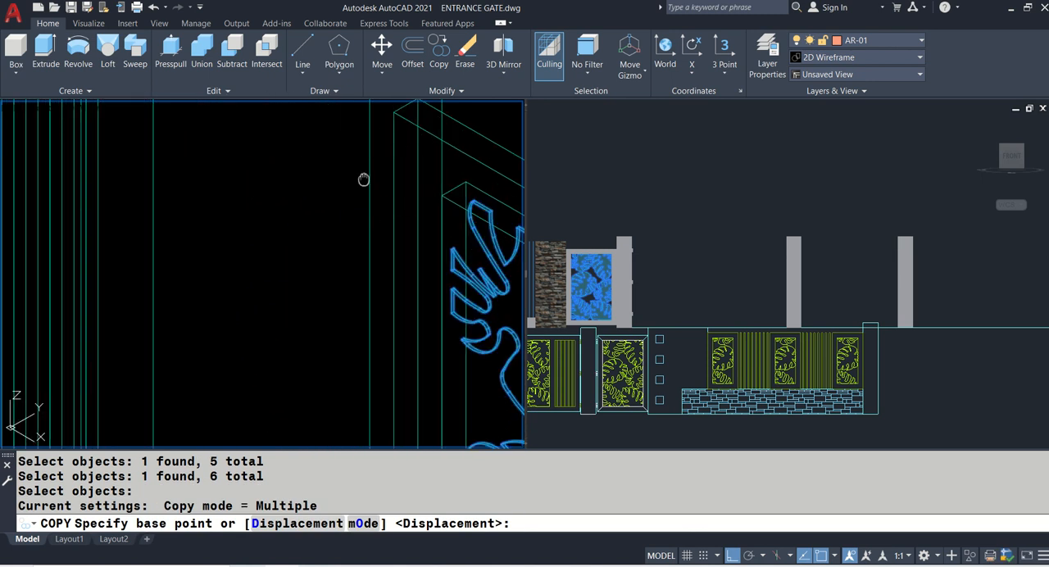
{"action": "scroll", "coordinate": [348, 197], "scroll_direction": "up", "scroll_amount": 2}
{"action": "left_click", "coordinate": [371, 202]}
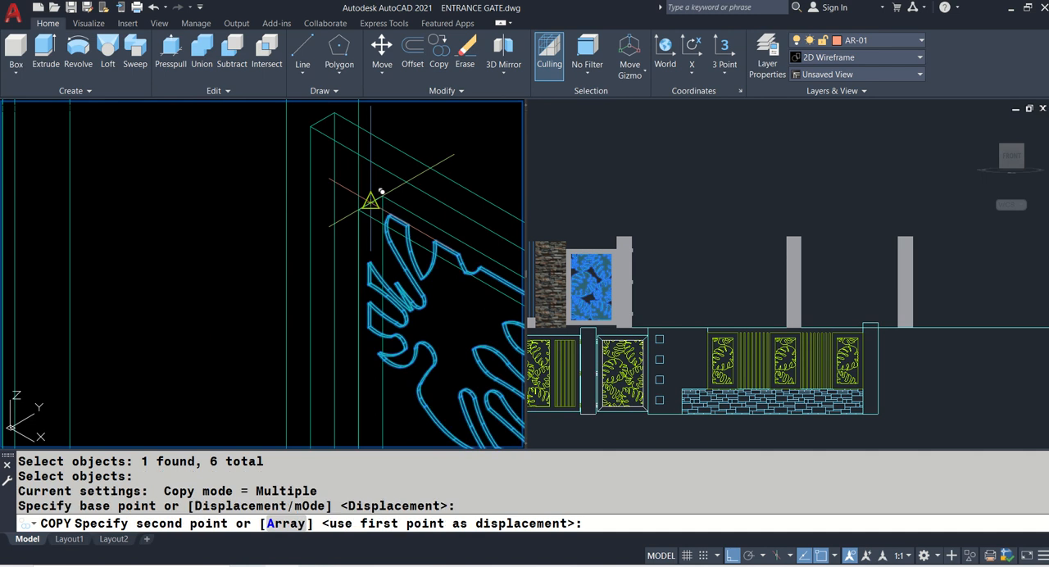
{"action": "scroll", "coordinate": [374, 191], "scroll_direction": "down", "scroll_amount": 6}
{"action": "scroll", "coordinate": [190, 308], "scroll_direction": "up", "scroll_amount": 6}
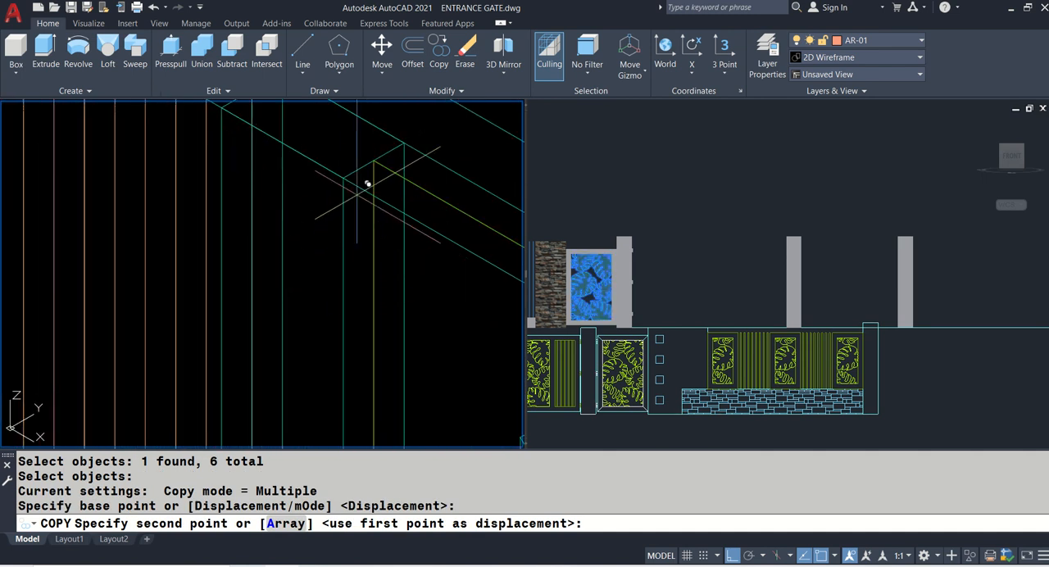
{"action": "left_click", "coordinate": [374, 160]}
{"action": "key", "text": "Return"}
{"action": "scroll", "coordinate": [287, 194], "scroll_direction": "down", "scroll_amount": 2}
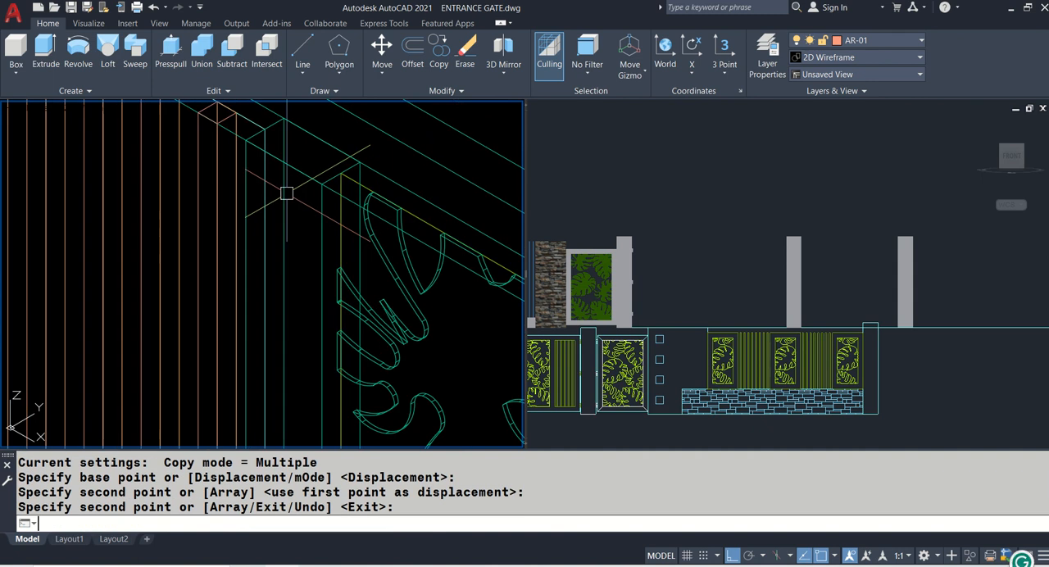
- Examine the main gate leaf against the elevation and inspect the small hinge outlines along its outer vertical edge
{"action": "left_click", "coordinate": [686, 295]}
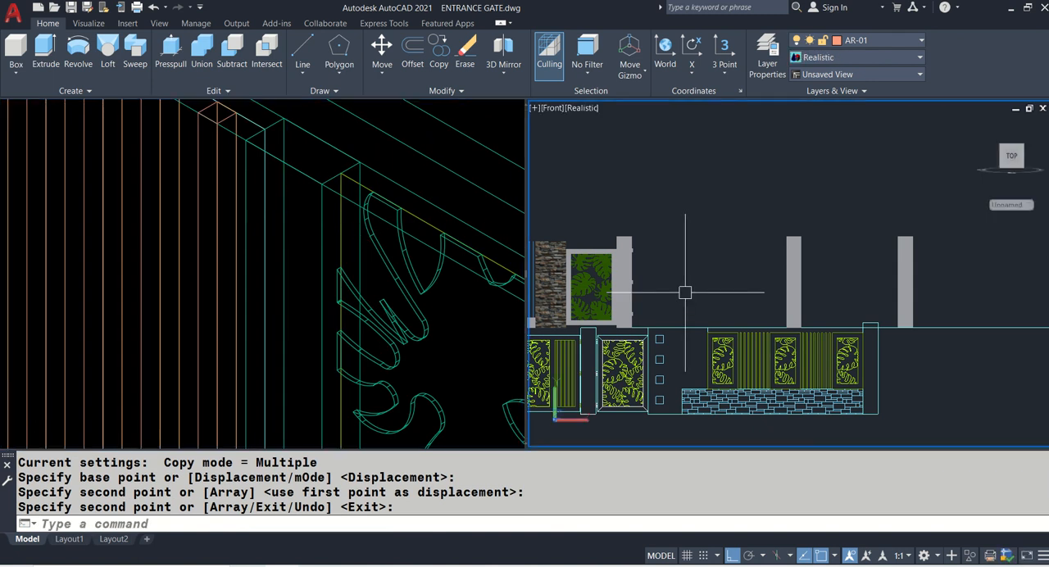
{"action": "left_click", "coordinate": [373, 297]}
{"action": "scroll", "coordinate": [344, 271], "scroll_direction": "down", "scroll_amount": 5}
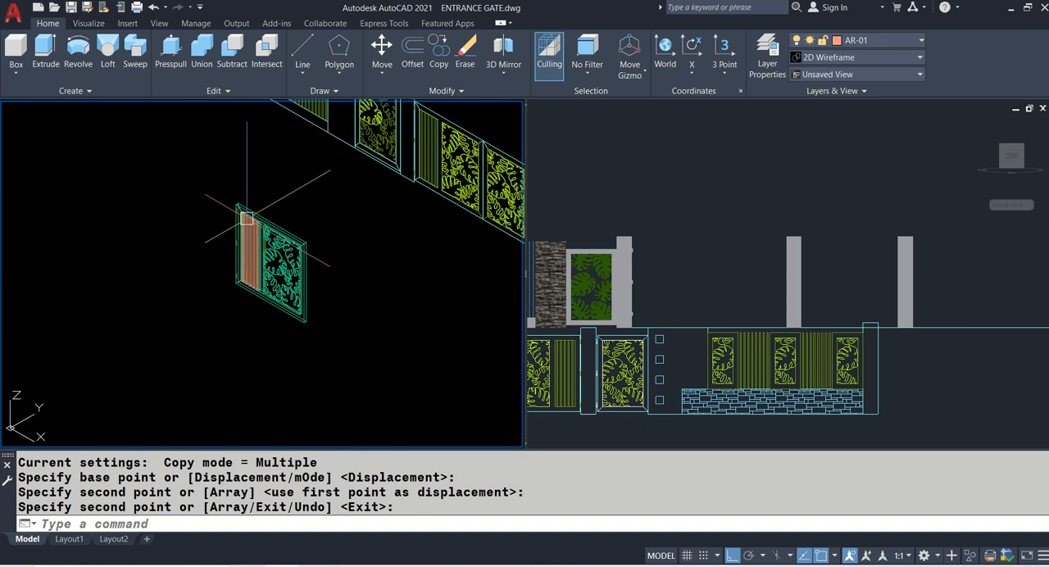
{"action": "middle_click_drag", "start_coordinate": [375, 241], "coordinate": [173, 316]}
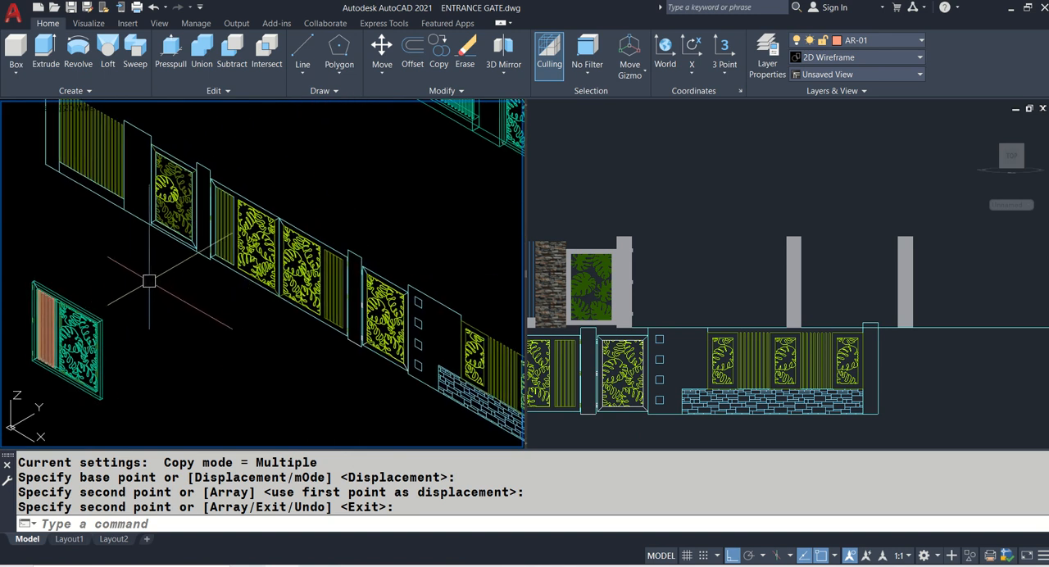
{"action": "mouse_move", "coordinate": [149, 282]}
{"action": "middle_mouse_down"}
{"action": "mouse_move", "coordinate": [204, 375]}
{"action": "mouse_move", "coordinate": [130, 306]}
{"action": "middle_mouse_up"}
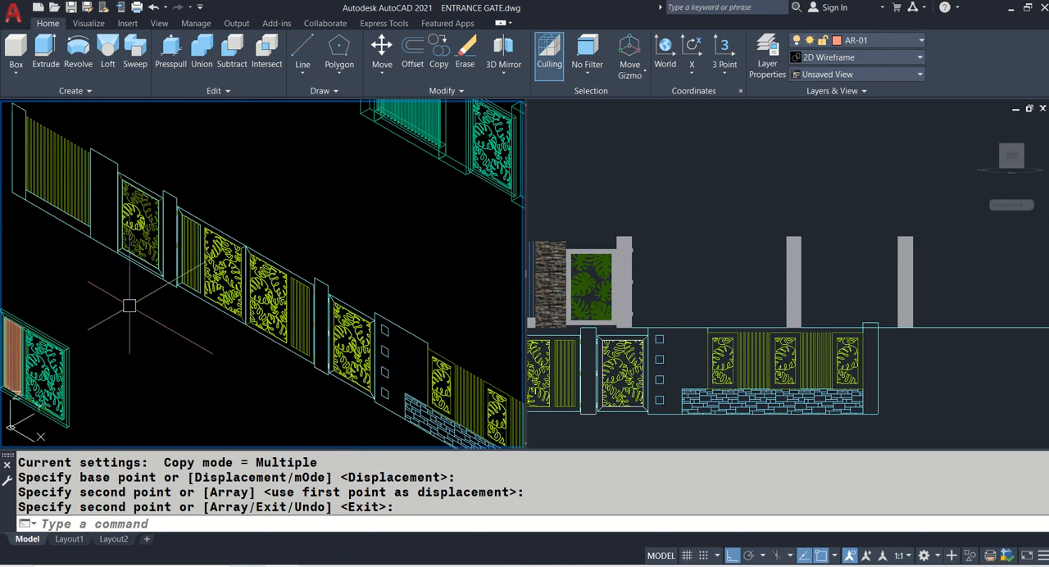
{"action": "scroll", "coordinate": [129, 306], "scroll_direction": "down", "scroll_amount": 2}
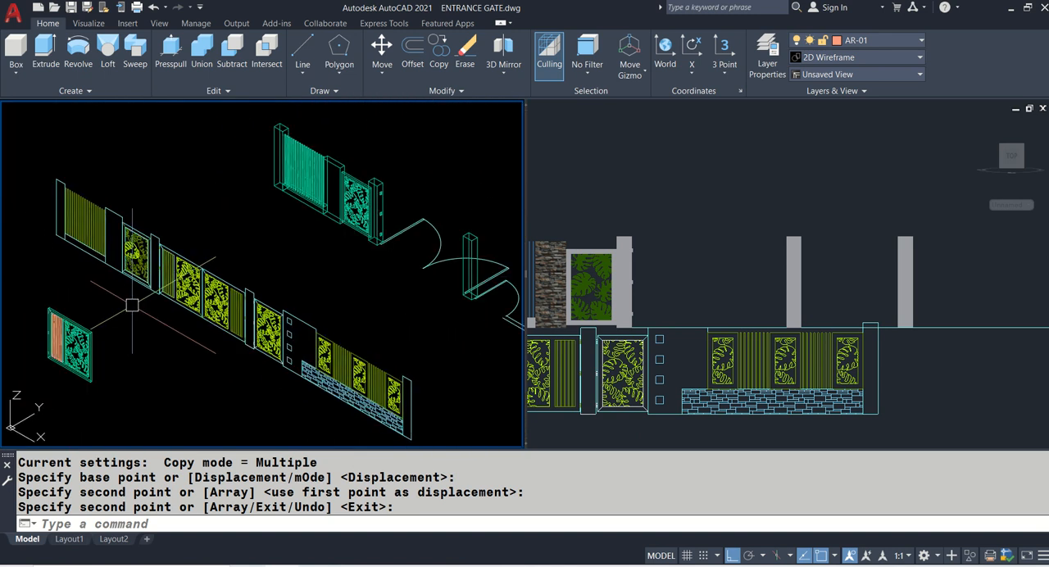
{"action": "scroll", "coordinate": [57, 296], "scroll_direction": "up", "scroll_amount": 8}
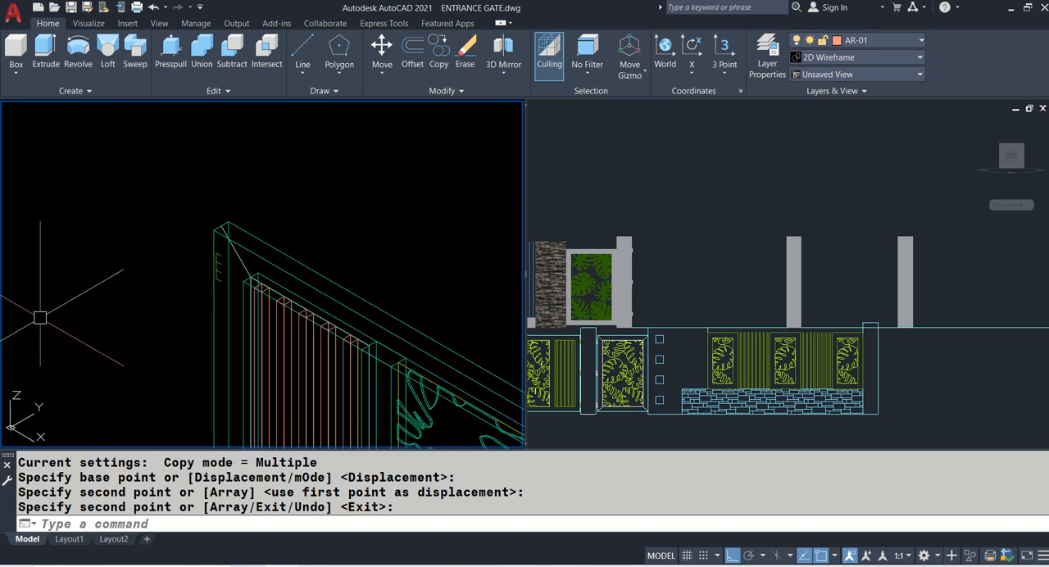
{"action": "scroll", "coordinate": [175, 279], "scroll_direction": "up", "scroll_amount": 2}
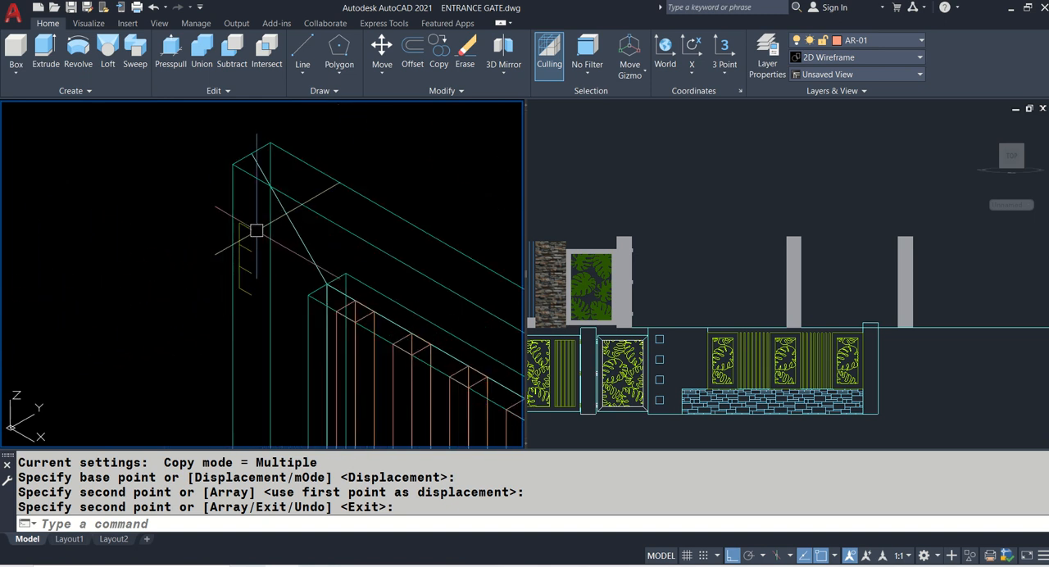
{"action": "scroll", "coordinate": [159, 223], "scroll_direction": "down", "scroll_amount": 4}
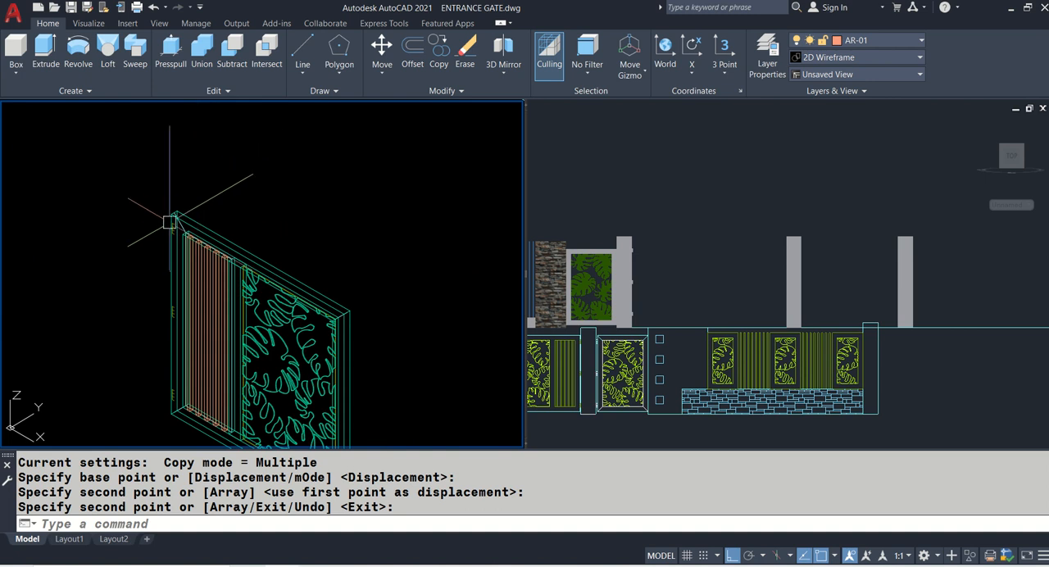
{"action": "scroll", "coordinate": [169, 220], "scroll_direction": "up", "scroll_amount": 4}
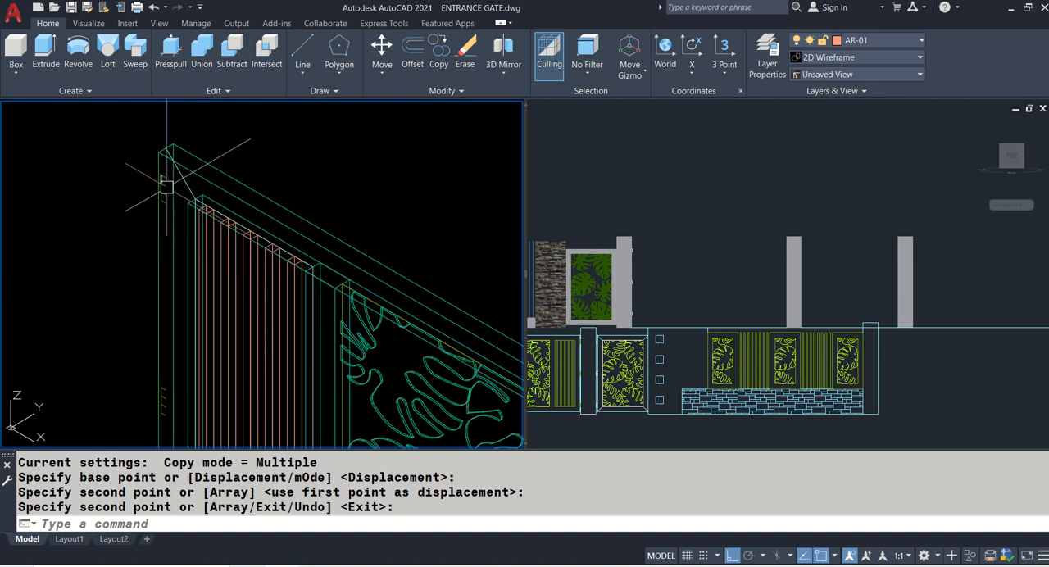
- Draw a 3D polyline on the elevation from the top hinge outline's pillar end across to the leaf edge and up to the leaf's upper corner
{"action": "scroll", "coordinate": [167, 186], "scroll_direction": "down", "scroll_amount": 6}
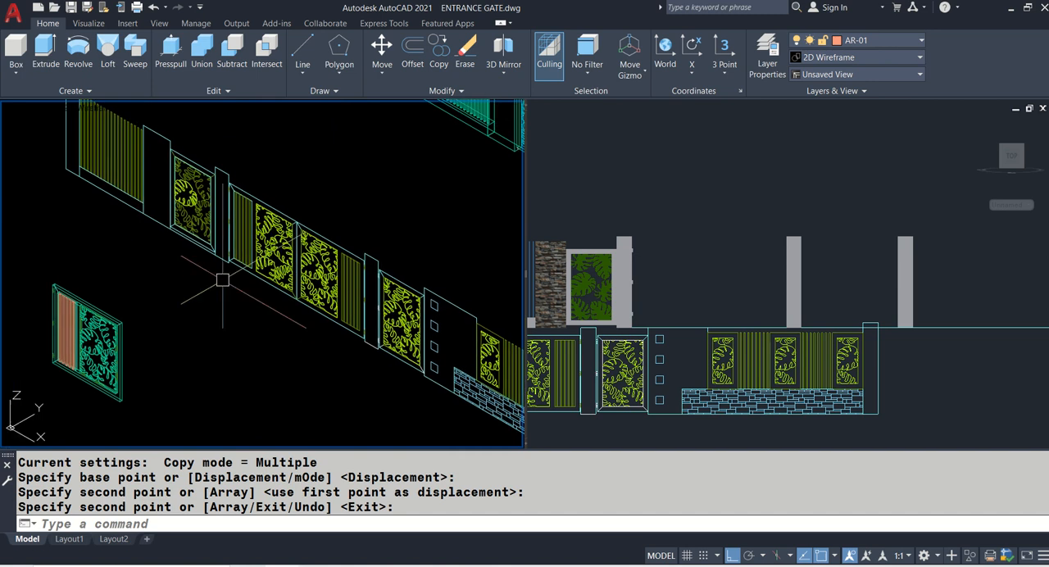
{"action": "scroll", "coordinate": [238, 174], "scroll_direction": "up", "scroll_amount": 6}
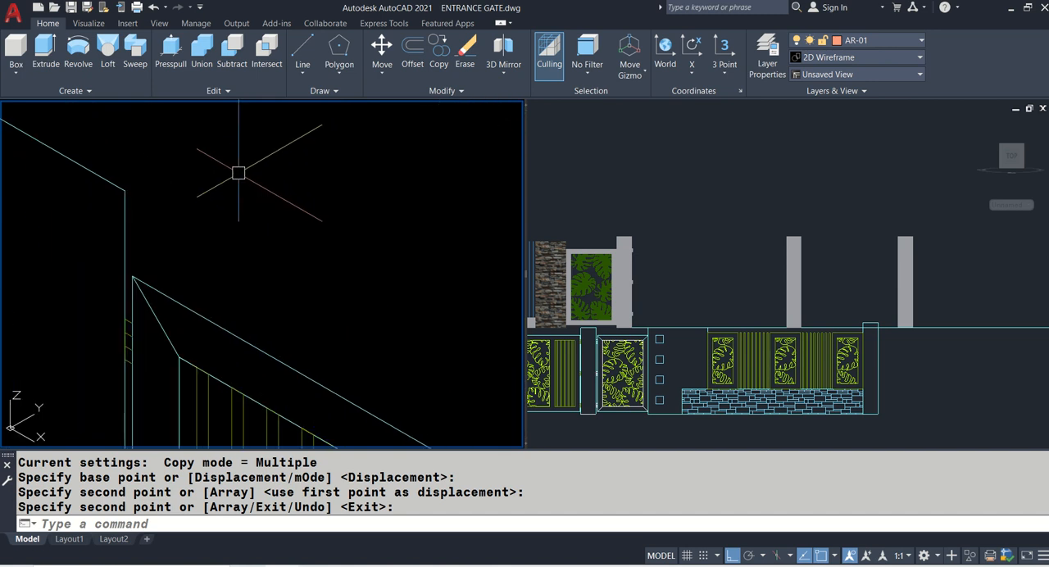
{"action": "type", "text": "p"}
{"action": "key", "text": "Return"}
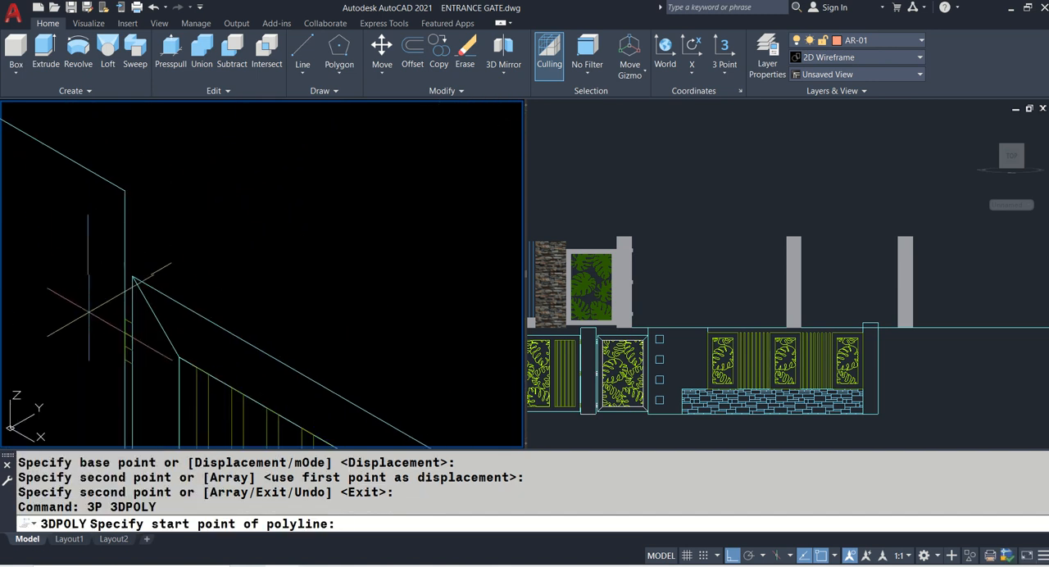
{"action": "scroll", "coordinate": [94, 315], "scroll_direction": "up", "scroll_amount": 4}
{"action": "left_click", "coordinate": [176, 328]}
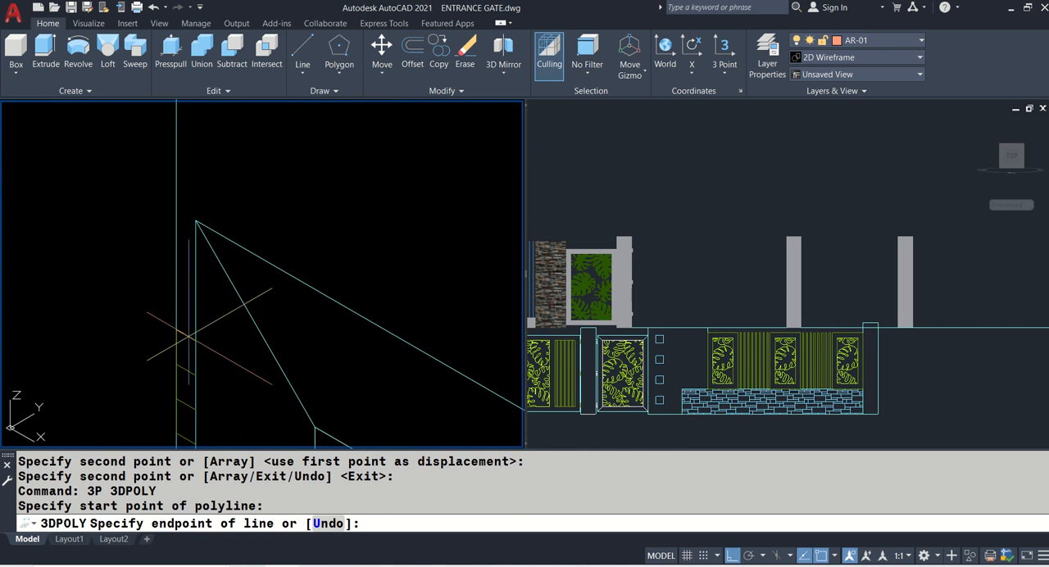
{"action": "left_click", "coordinate": [196, 221]}
{"action": "key", "text": "Return"}
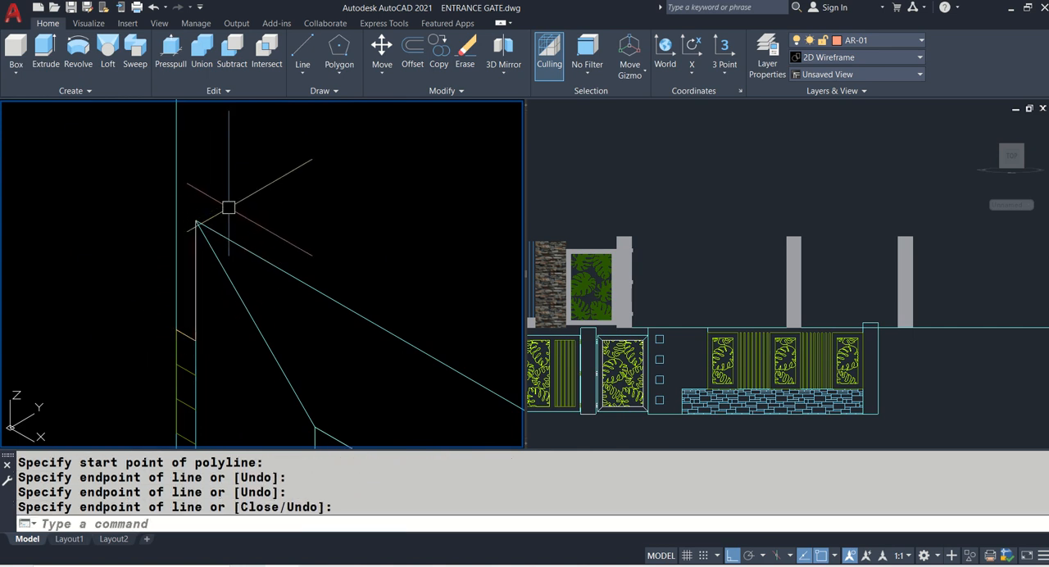
- Move the reference polyline from its pillar-side end to the top edge midpoint of the uppermost hinge on the 3D gate post
{"action": "type", "text": "m"}
{"action": "key", "text": "Return"}
{"action": "left_click", "coordinate": [194, 308]}
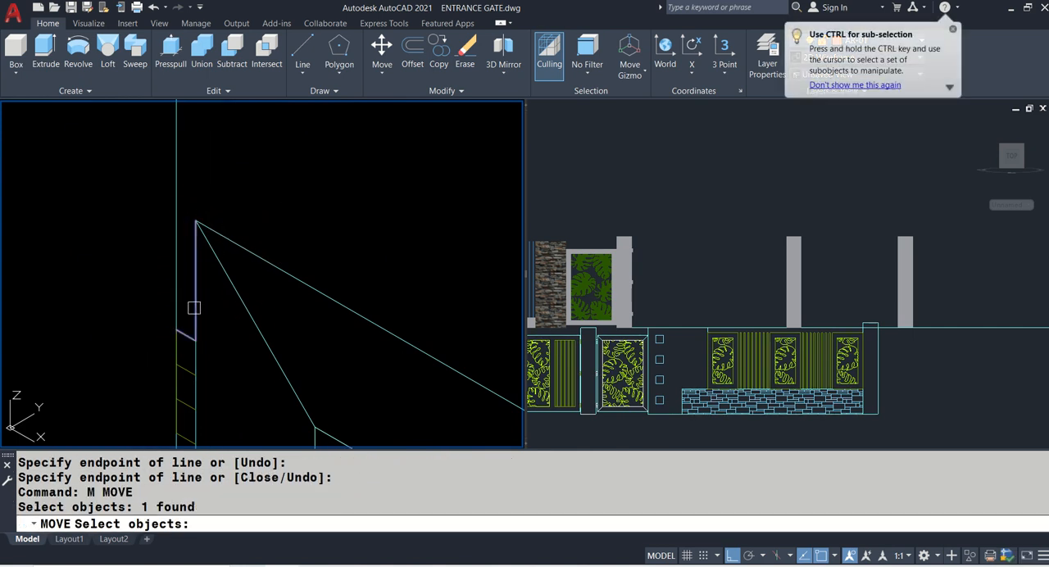
{"action": "key", "text": "Return"}
{"action": "scroll", "coordinate": [182, 316], "scroll_direction": "up", "scroll_amount": 4}
{"action": "left_click", "coordinate": [166, 348]}
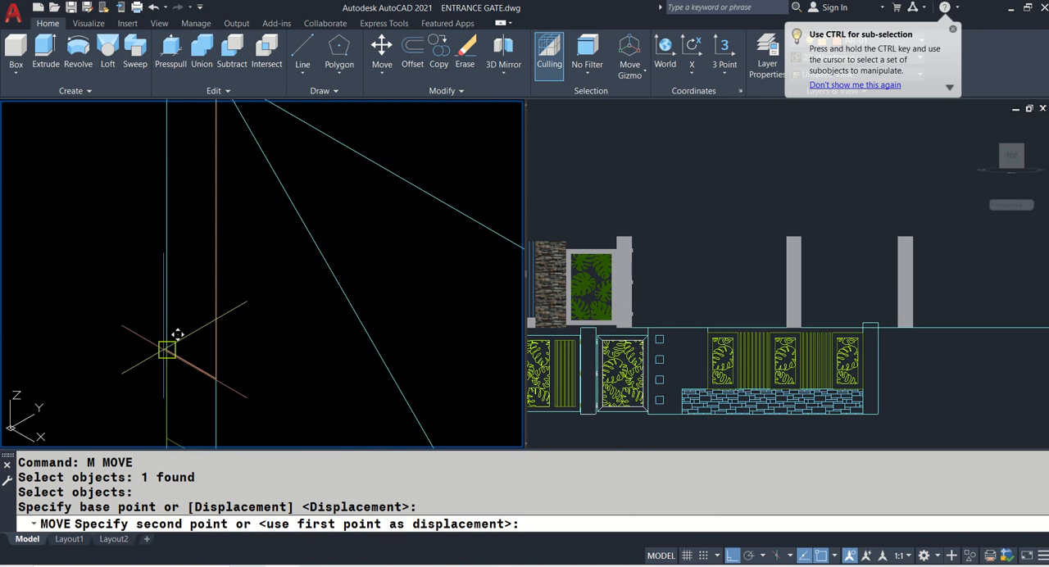
{"action": "scroll", "coordinate": [156, 349], "scroll_direction": "down", "scroll_amount": 5}
{"action": "scroll", "coordinate": [344, 271], "scroll_direction": "up", "scroll_amount": 2}
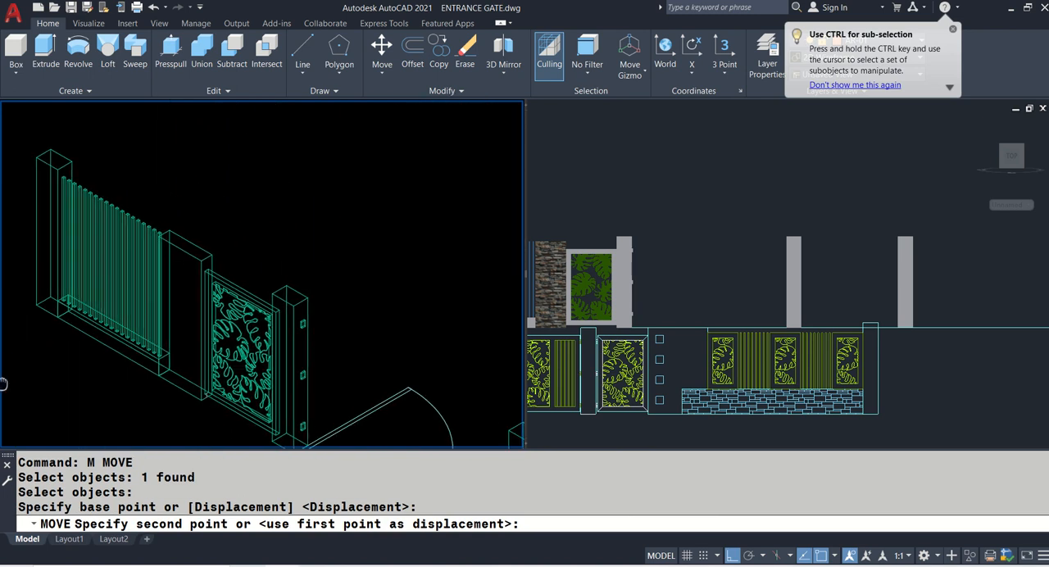
{"action": "scroll", "coordinate": [292, 301], "scroll_direction": "up", "scroll_amount": 4}
{"action": "scroll", "coordinate": [292, 301], "scroll_direction": "up", "scroll_amount": 3}
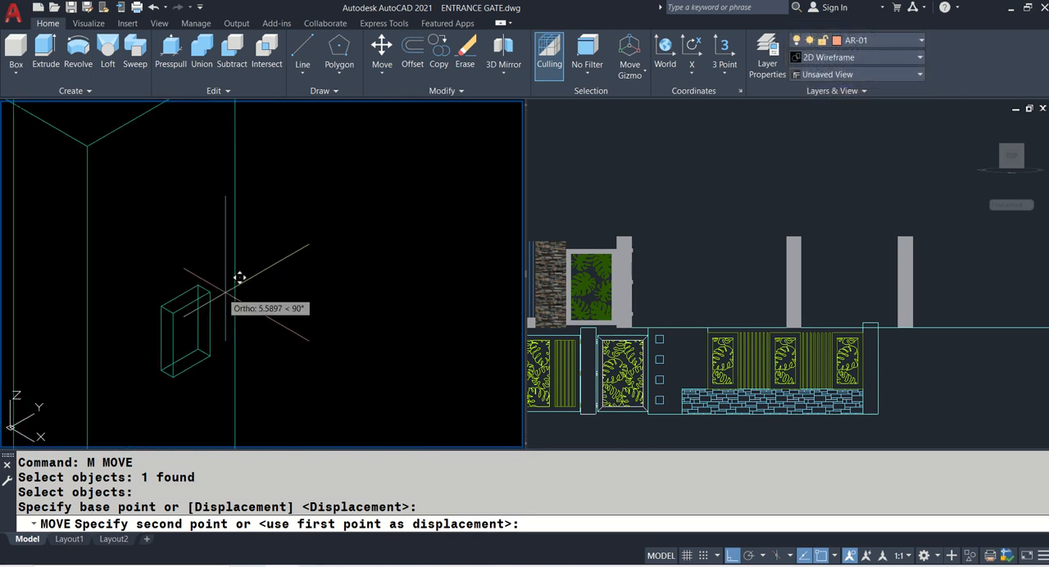
{"action": "left_click", "coordinate": [183, 288]}
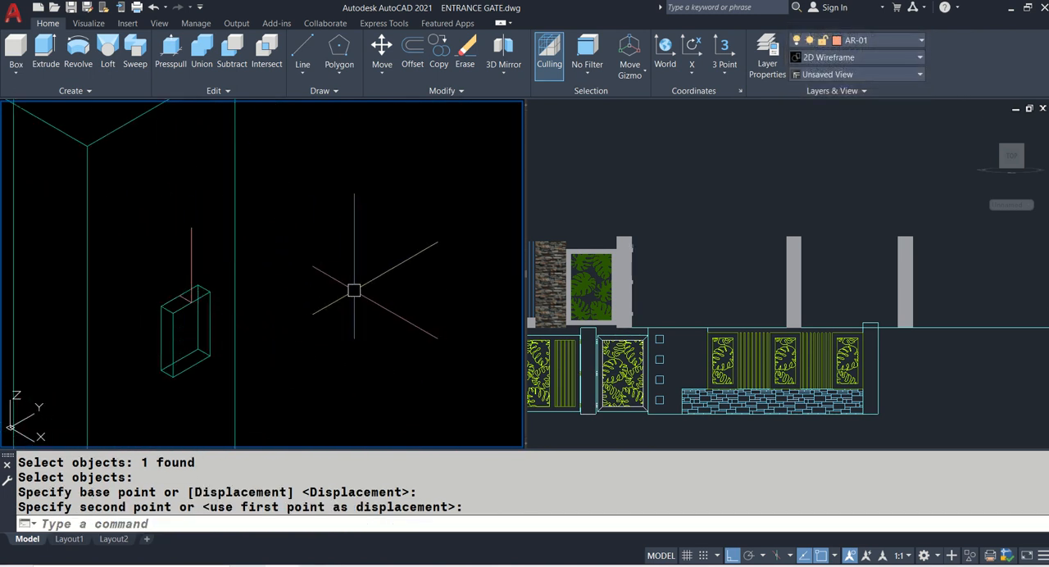
- Move the complete main gate leaf by its hinge-side upper edge midpoint to the upper end of the reference polyline at the post
{"action": "scroll", "coordinate": [314, 270], "scroll_direction": "down", "scroll_amount": 8}
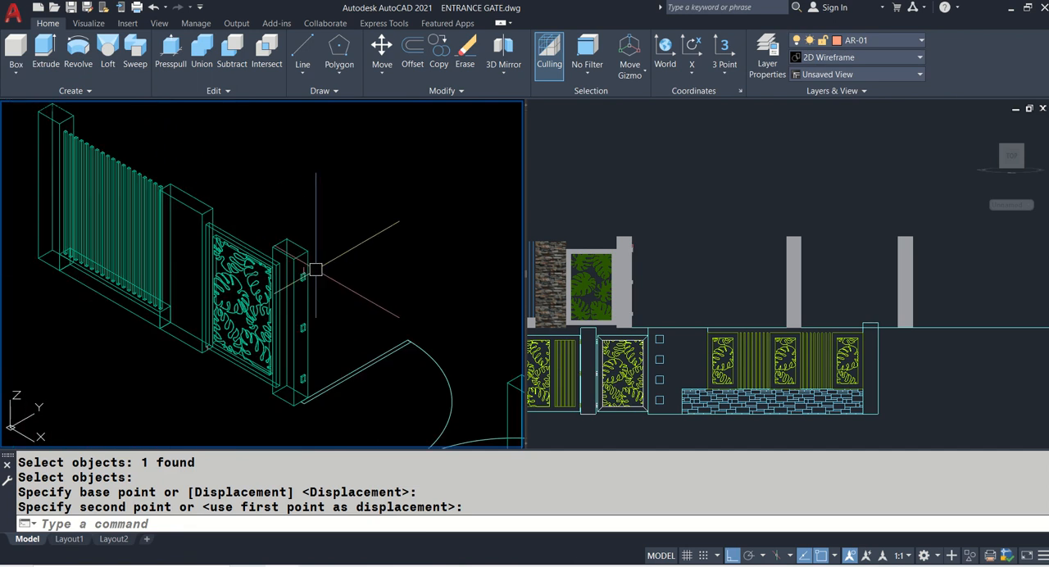
{"action": "middle_click_drag", "start_coordinate": [141, 328], "coordinate": [329, 210]}
{"action": "type", "text": "M"}
{"action": "key", "text": "Return"}
{"action": "middle_click_drag", "start_coordinate": [38, 345], "coordinate": [255, 288]}
{"action": "left_click", "coordinate": [192, 251]}
{"action": "left_click", "coordinate": [281, 396]}
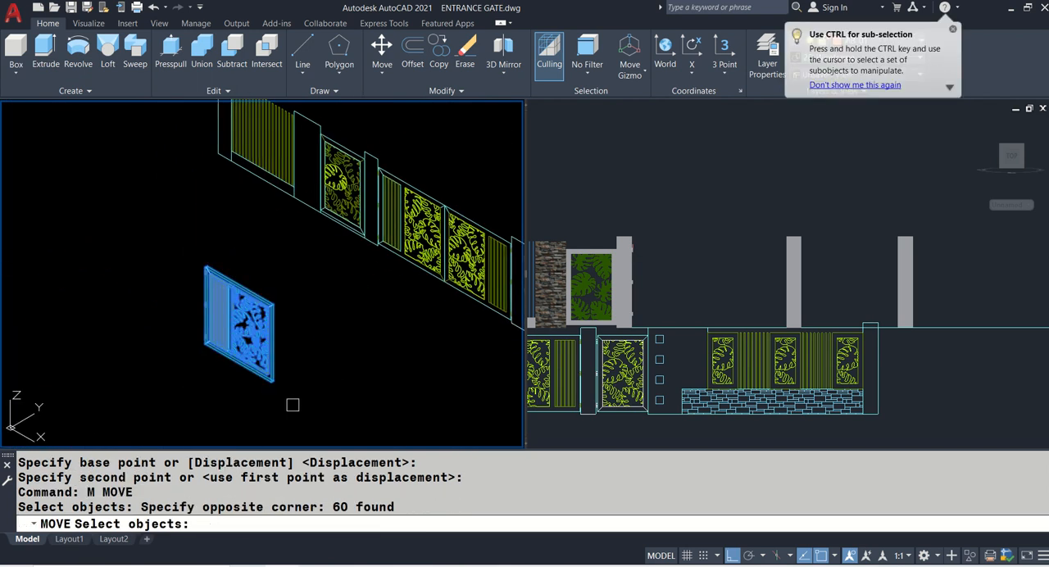
{"action": "key", "text": "Return"}
{"action": "scroll", "coordinate": [209, 237], "scroll_direction": "up", "scroll_amount": 8}
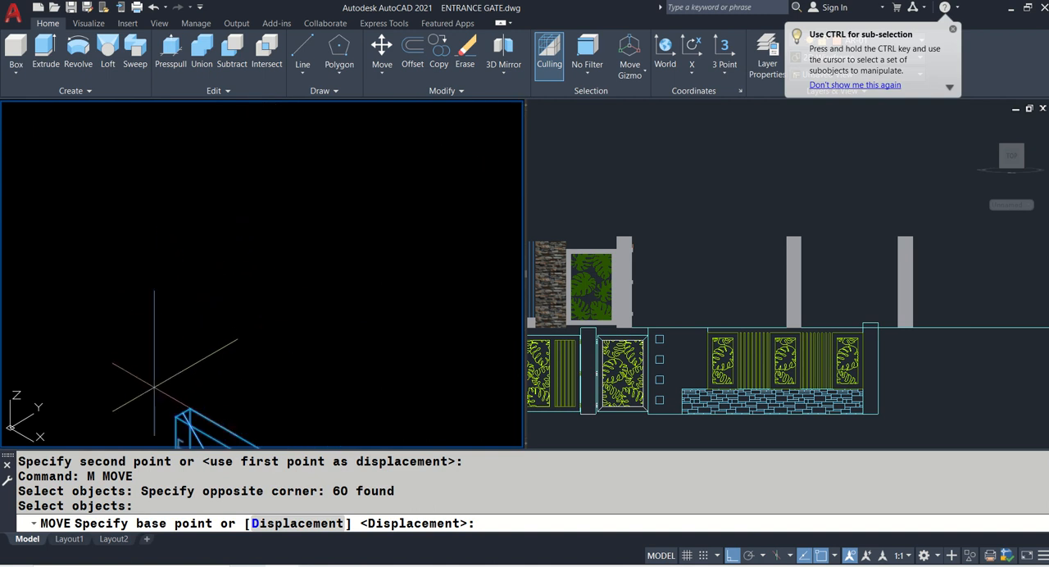
{"action": "left_click", "coordinate": [210, 411]}
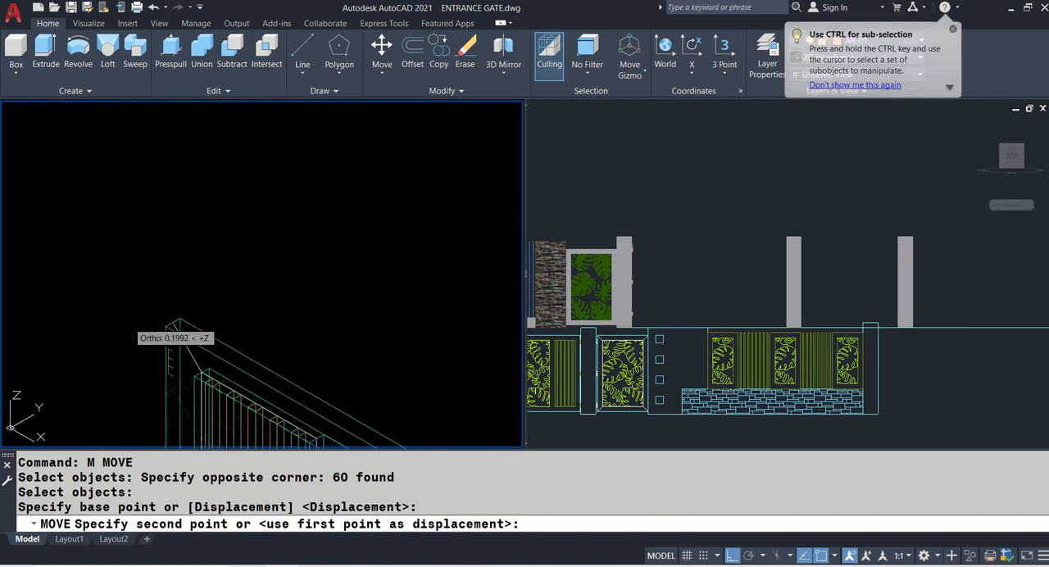
{"action": "scroll", "coordinate": [140, 328], "scroll_direction": "down", "scroll_amount": 5}
{"action": "scroll", "coordinate": [338, 236], "scroll_direction": "up", "scroll_amount": 8}
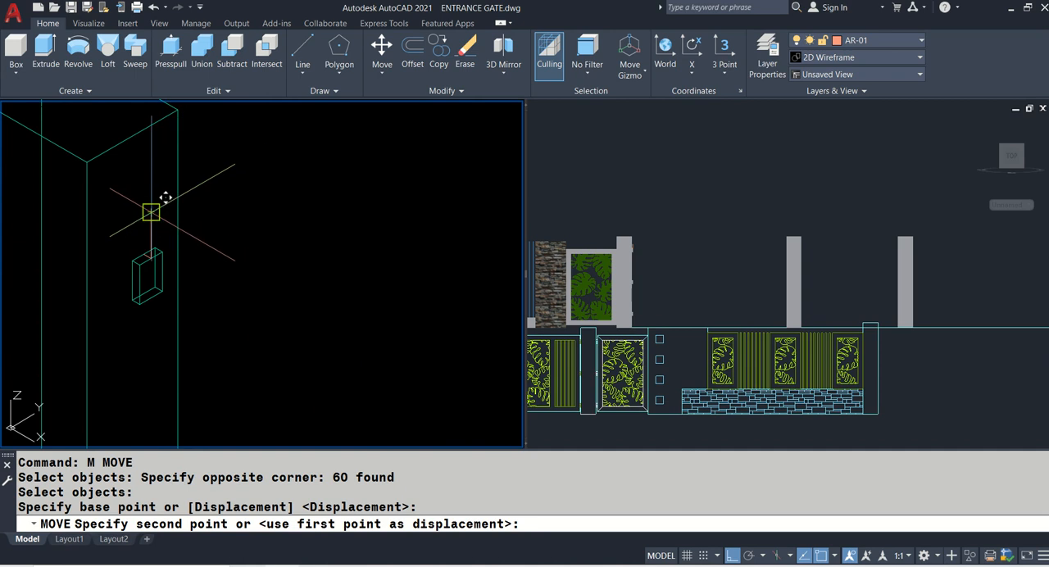
{"action": "left_click", "coordinate": [151, 219]}
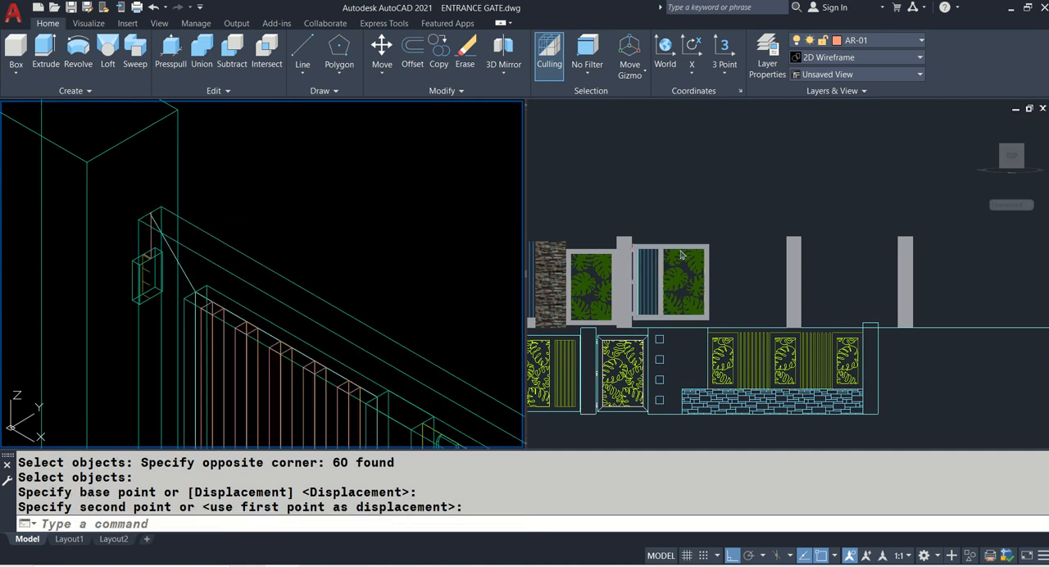
- Measure the offset between the main gate leaf's lower edge and the base of the adjacent post in the front view
{"action": "left_click", "coordinate": [742, 314]}
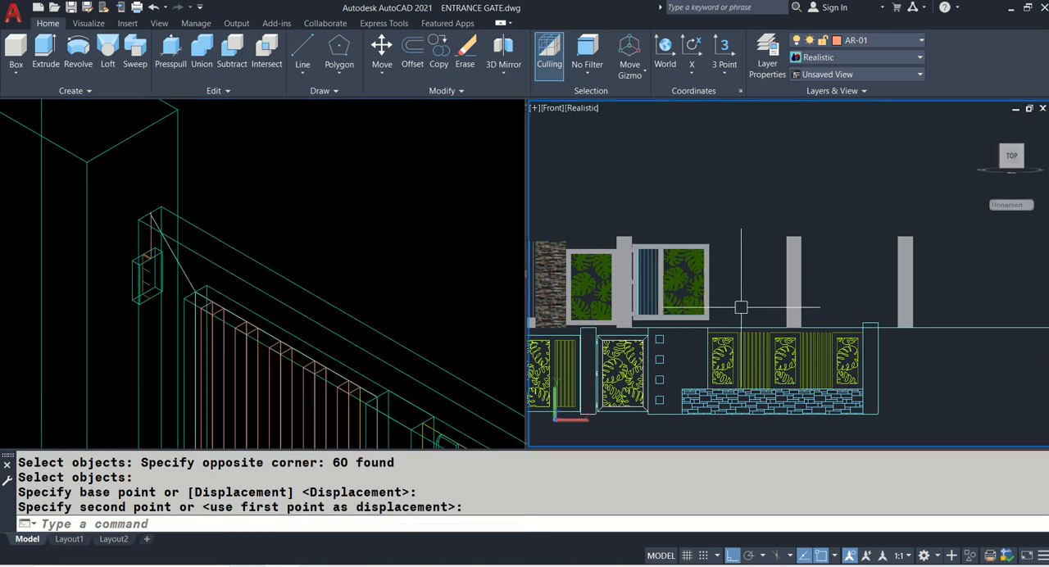
{"action": "left_click", "coordinate": [648, 323]}
{"action": "scroll", "coordinate": [644, 324], "scroll_direction": "up", "scroll_amount": 6}
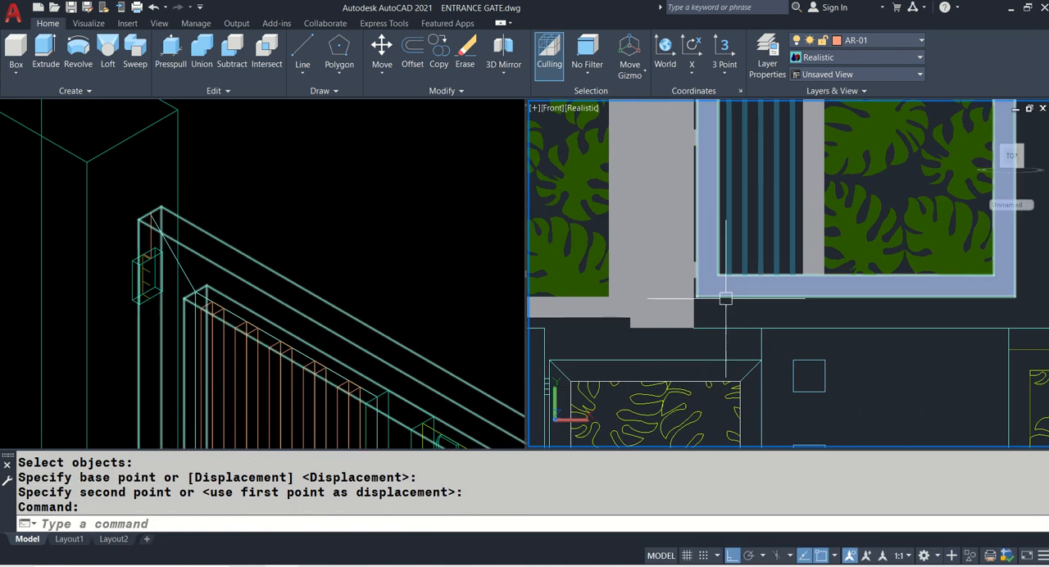
{"action": "scroll", "coordinate": [635, 305], "scroll_direction": "down", "scroll_amount": 3}
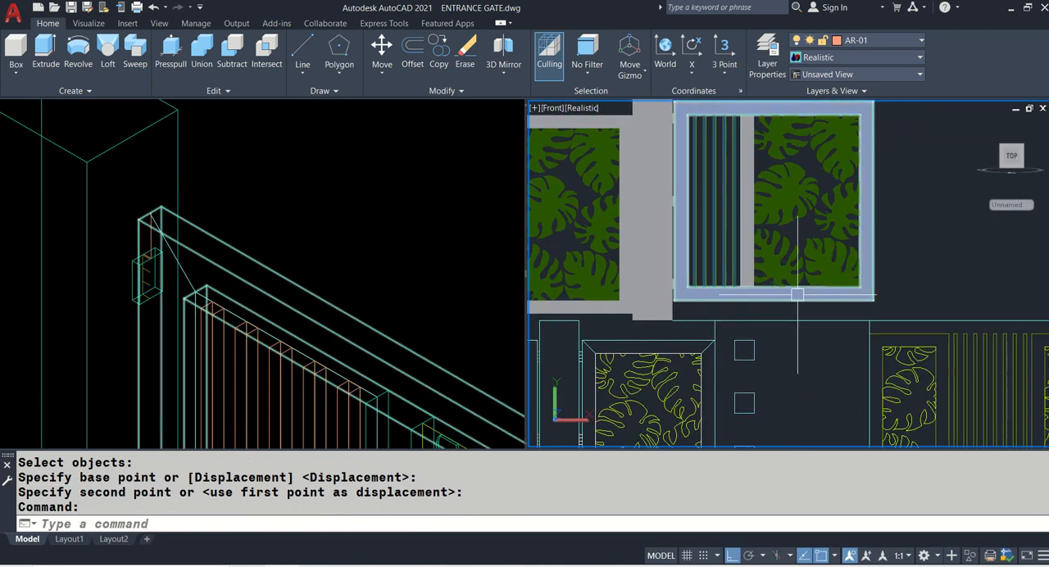
{"action": "type", "text": "DI"}
{"action": "key", "text": "Return"}
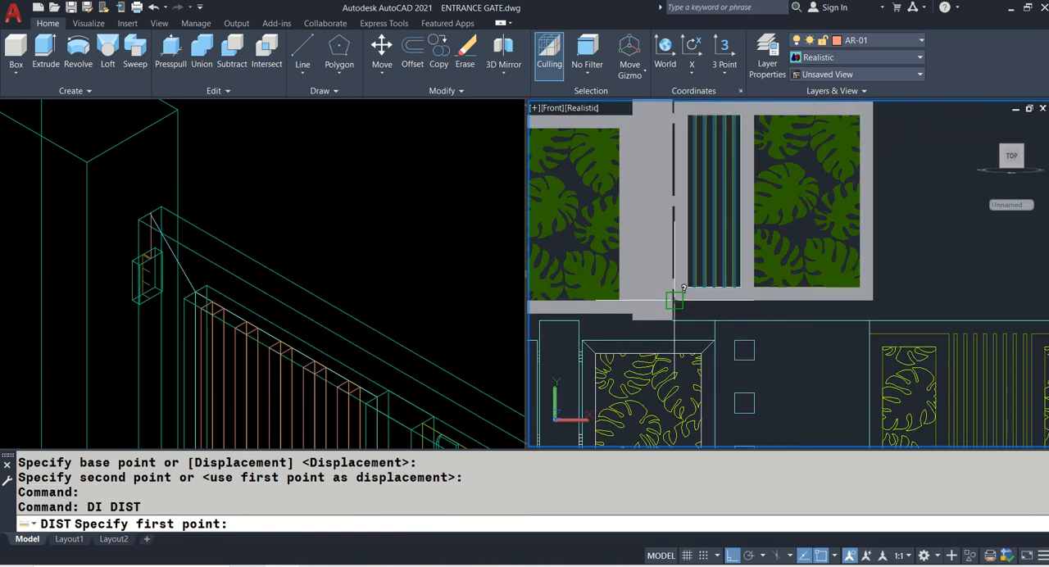
{"action": "left_click", "coordinate": [685, 303]}
{"action": "scroll", "coordinate": [656, 305], "scroll_direction": "up", "scroll_amount": 2}
{"action": "left_click", "coordinate": [635, 305]}
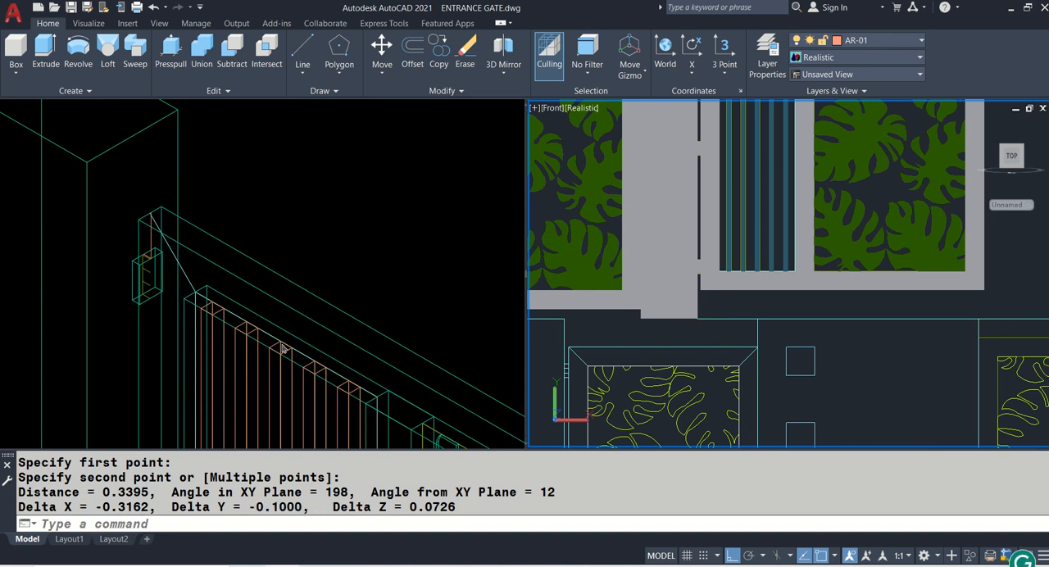
- Start moving the main gate leaf together with its hinges, entering 0,0 for the X and Y coordinates
{"action": "left_click", "coordinate": [330, 237]}
{"action": "scroll", "coordinate": [294, 184], "scroll_direction": "down", "scroll_amount": 3}
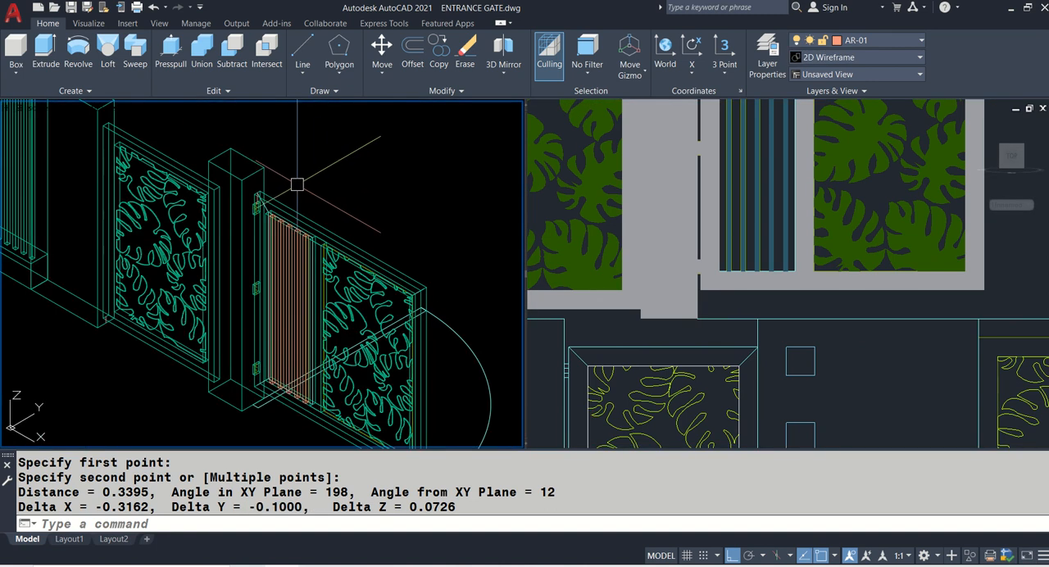
{"action": "middle_click_drag", "start_coordinate": [297, 185], "coordinate": [283, 130]}
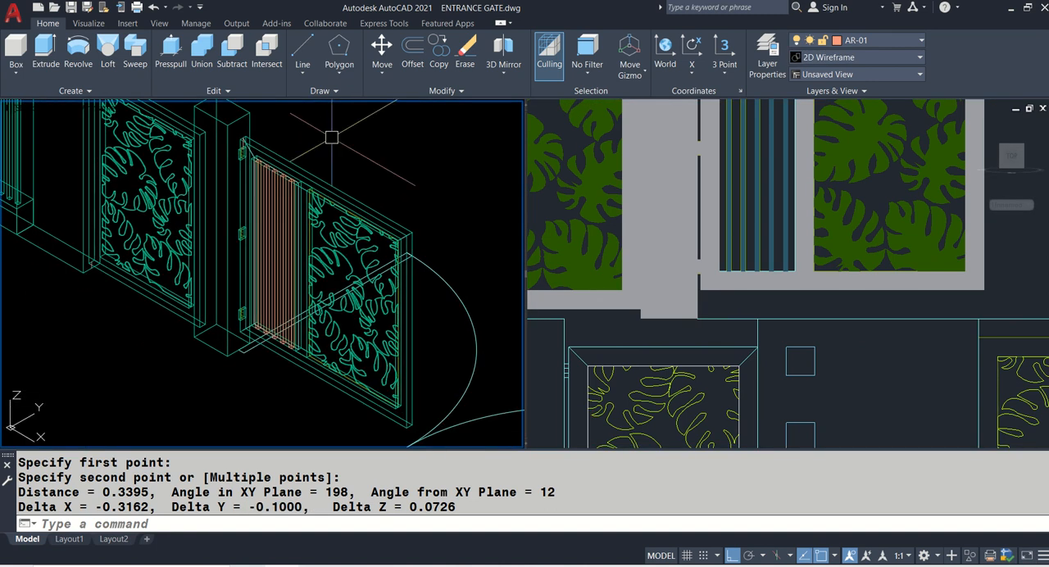
{"action": "type", "text": "M"}
{"action": "key", "text": "Return"}
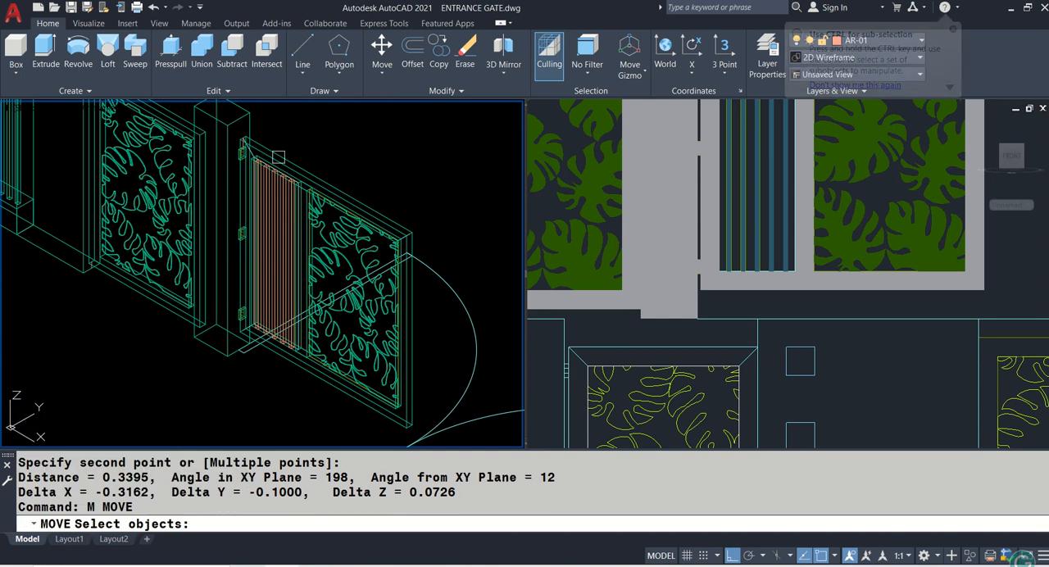
{"action": "scroll", "coordinate": [235, 130], "scroll_direction": "up", "scroll_amount": 3}
{"action": "left_click", "coordinate": [241, 132]}
{"action": "scroll", "coordinate": [241, 133], "scroll_direction": "down", "scroll_amount": 5}
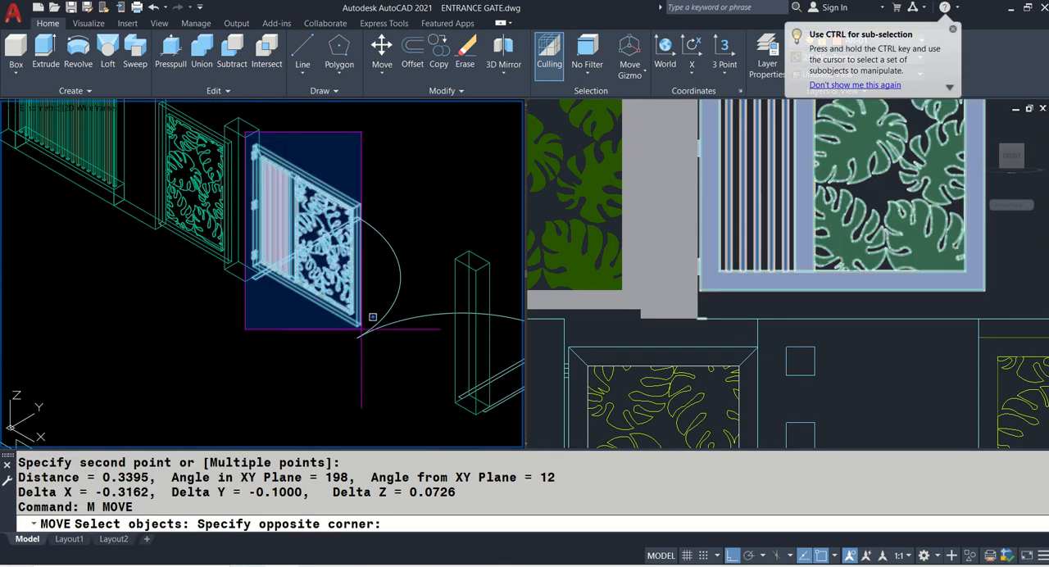
{"action": "left_click", "coordinate": [358, 323]}
{"action": "key", "text": "Return"}
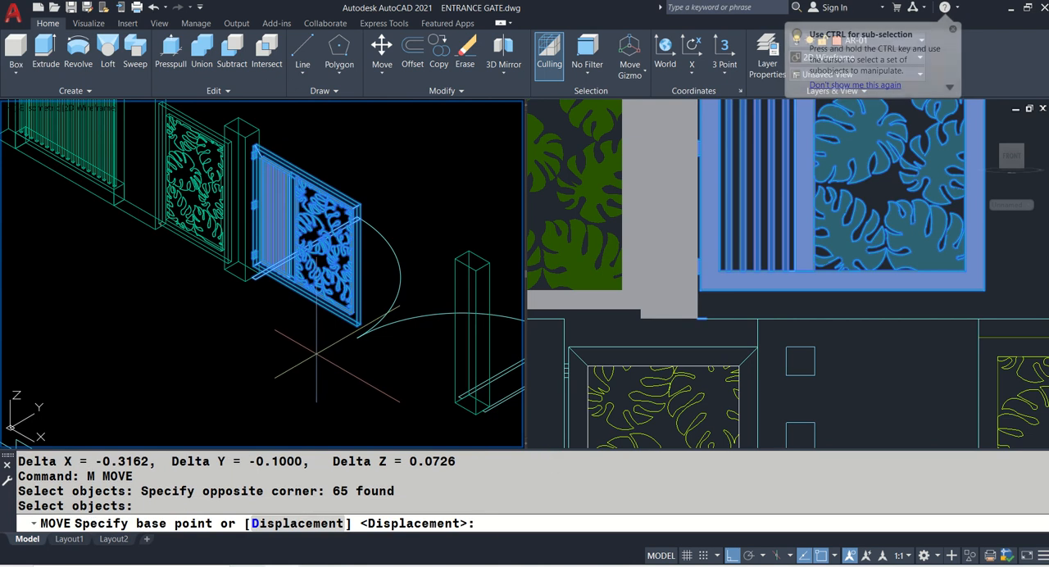
{"action": "type", "text": "0,0,-0.10"}
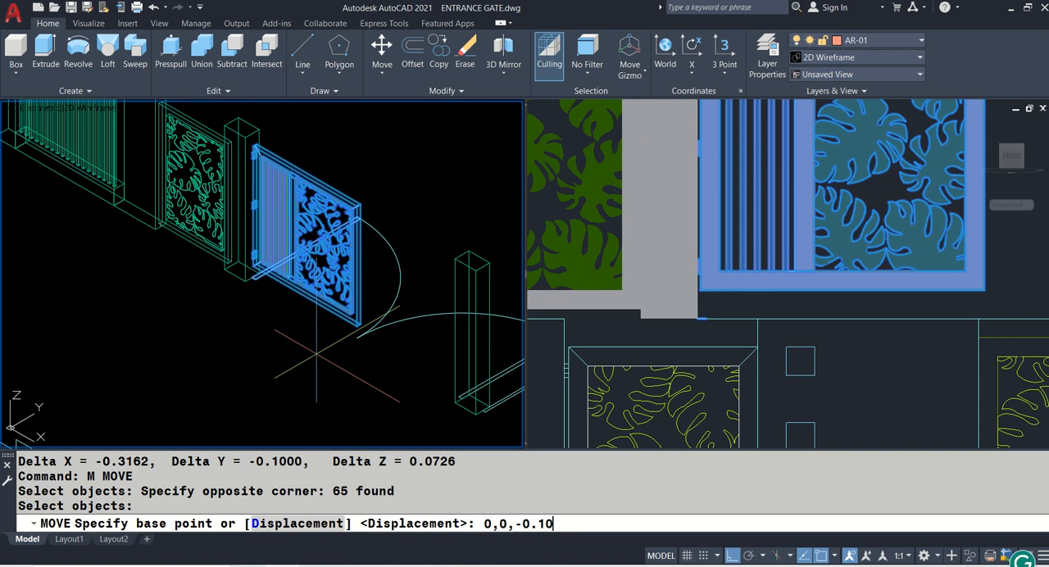
- Move the main gate leaf with its hinges by 0,0,-0.10 and check its height against the post in the front view
{"action": "key", "text": "Return"}
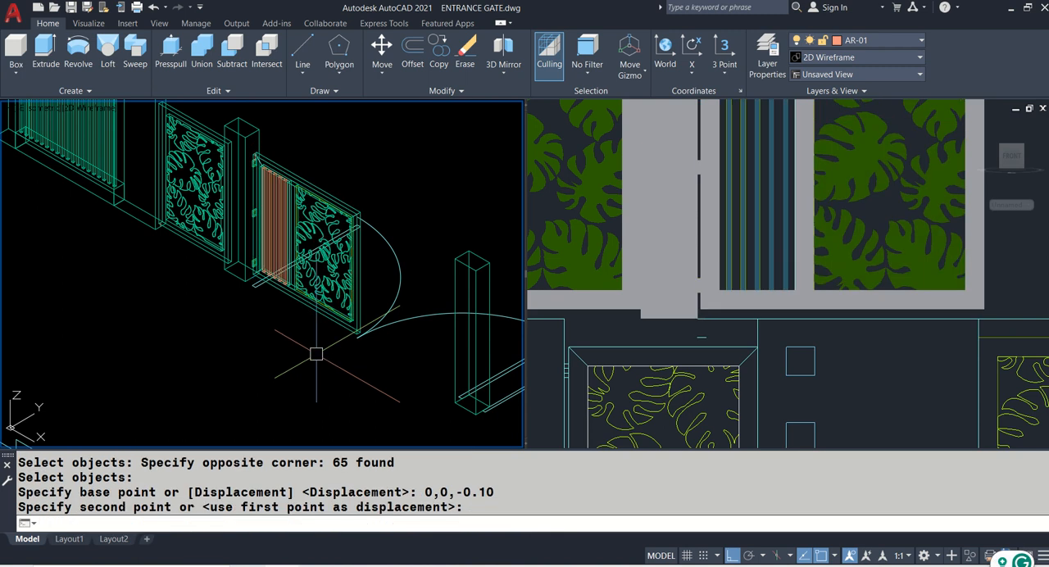
{"action": "scroll", "coordinate": [516, 267], "scroll_direction": "down", "scroll_amount": 3}
{"action": "left_click", "coordinate": [743, 264]}
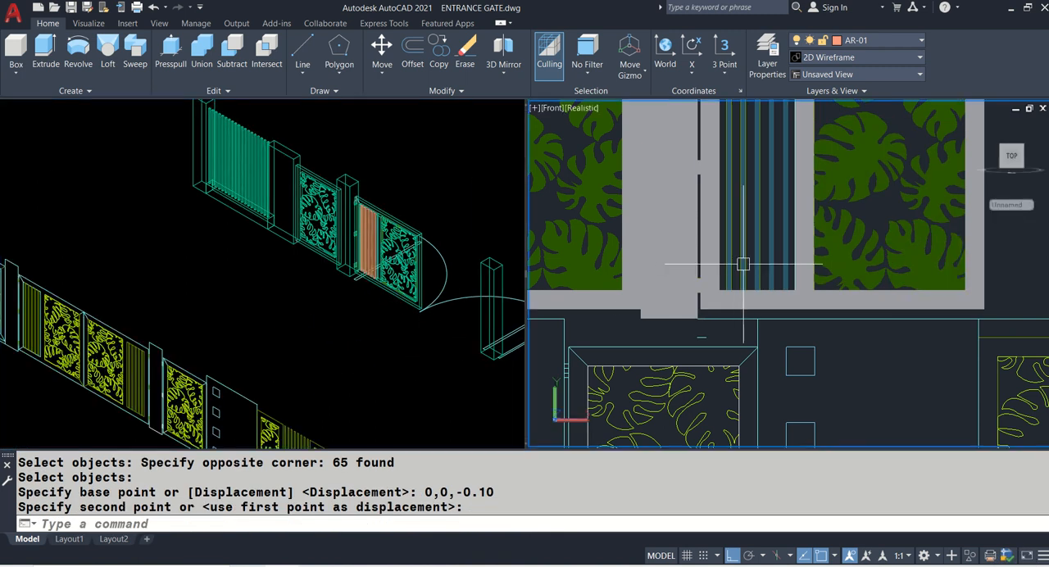
{"action": "scroll", "coordinate": [743, 264], "scroll_direction": "down", "scroll_amount": 3}
{"action": "scroll", "coordinate": [705, 255], "scroll_direction": "up", "scroll_amount": 4}
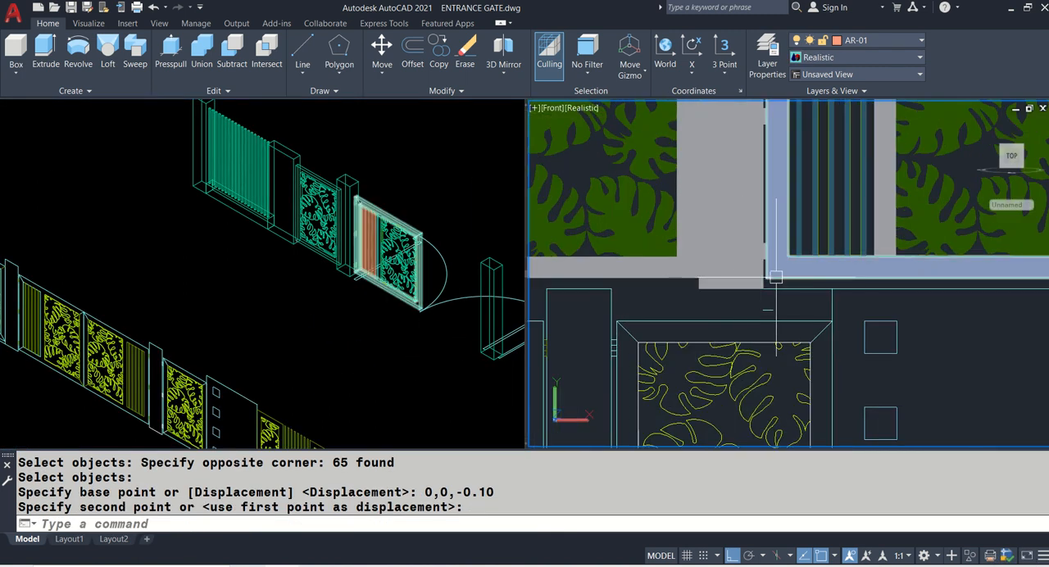
{"action": "scroll", "coordinate": [776, 278], "scroll_direction": "up", "scroll_amount": 2}
{"action": "scroll", "coordinate": [796, 286], "scroll_direction": "down", "scroll_amount": 5}
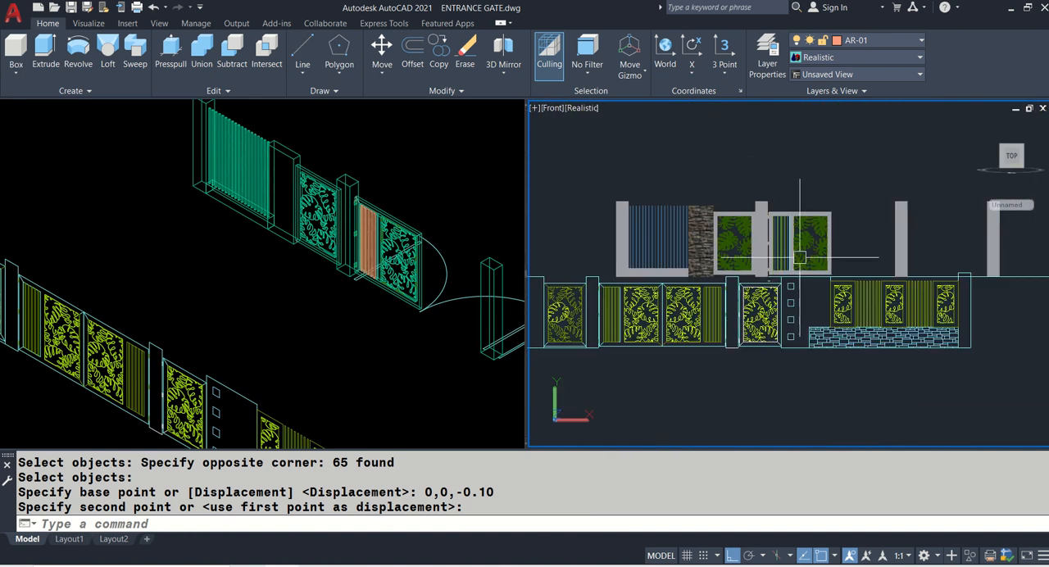
{"action": "scroll", "coordinate": [800, 257], "scroll_direction": "up", "scroll_amount": 2}
{"action": "key", "text": "Return"}
{"action": "middle_click_drag", "start_coordinate": [714, 264], "coordinate": [771, 279]}
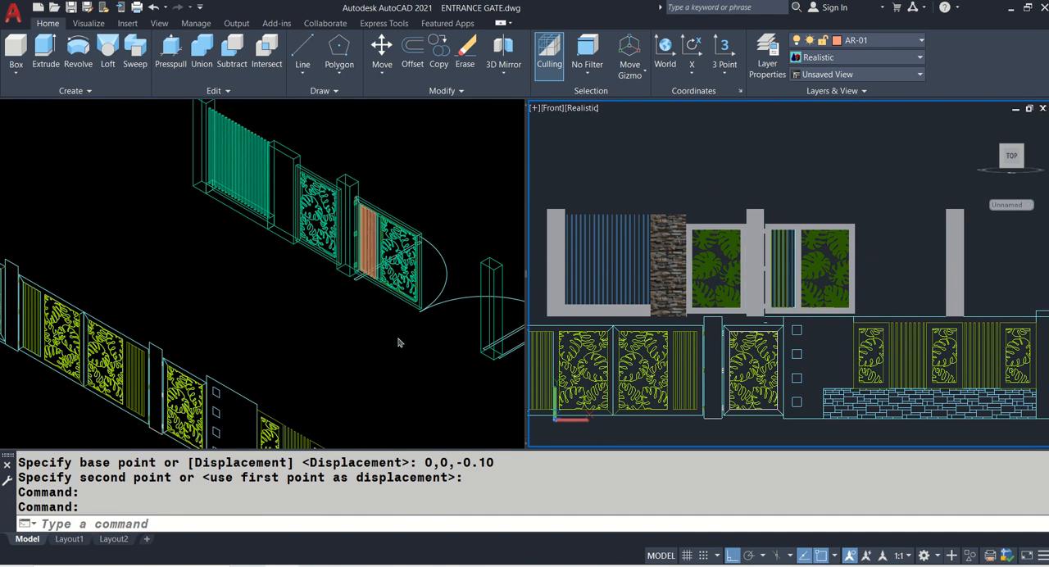
- Switch the isometric viewport to the Top view
{"action": "left_click", "coordinate": [348, 303]}
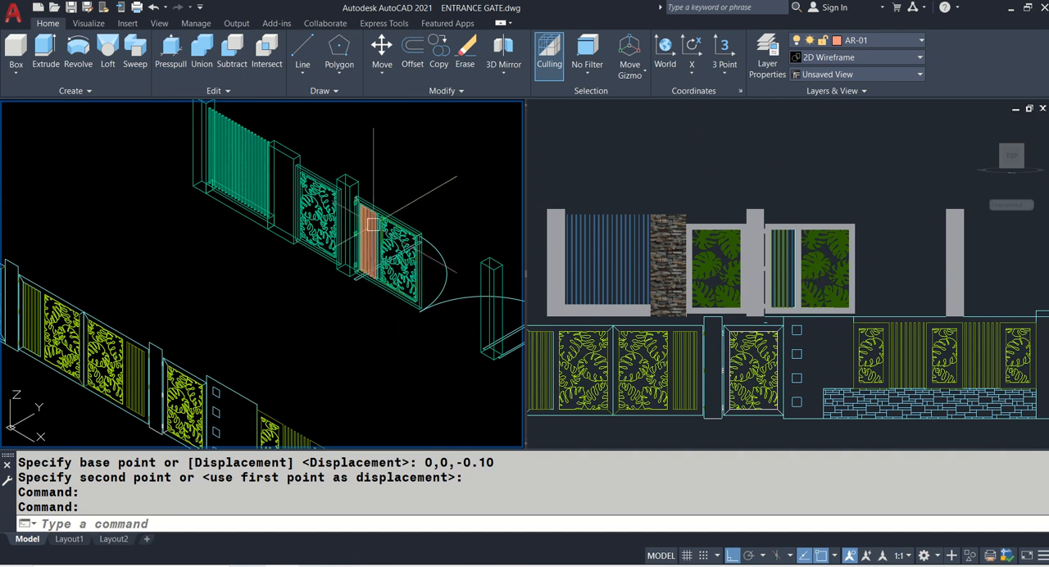
{"action": "scroll", "coordinate": [383, 226], "scroll_direction": "up", "scroll_amount": 3}
{"action": "middle_click_drag", "start_coordinate": [396, 381], "coordinate": [250, 305]}
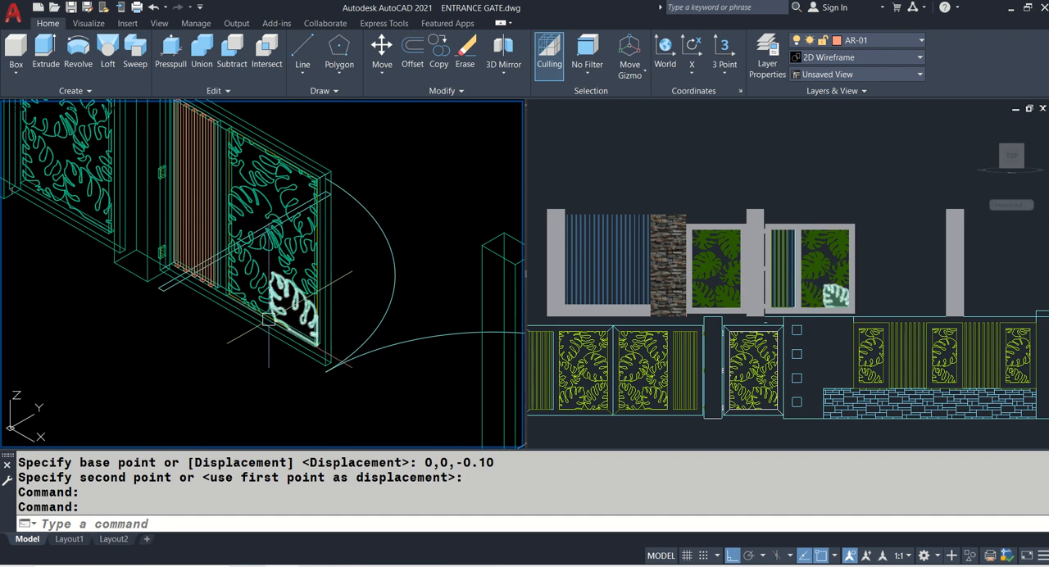
{"action": "left_click", "coordinate": [38, 110]}
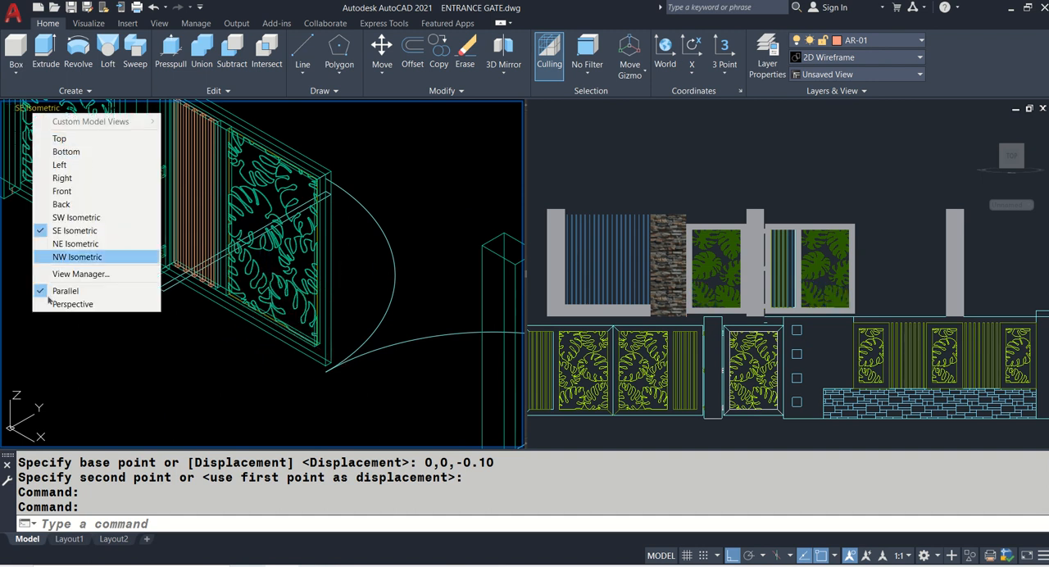
{"action": "left_click", "coordinate": [148, 523]}
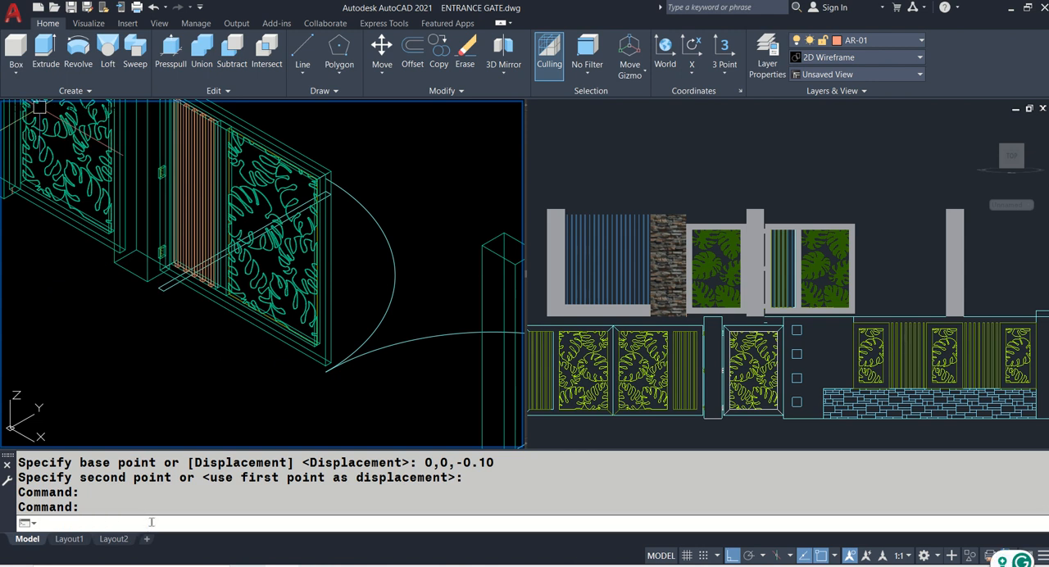
{"action": "type", "text": "-V"}
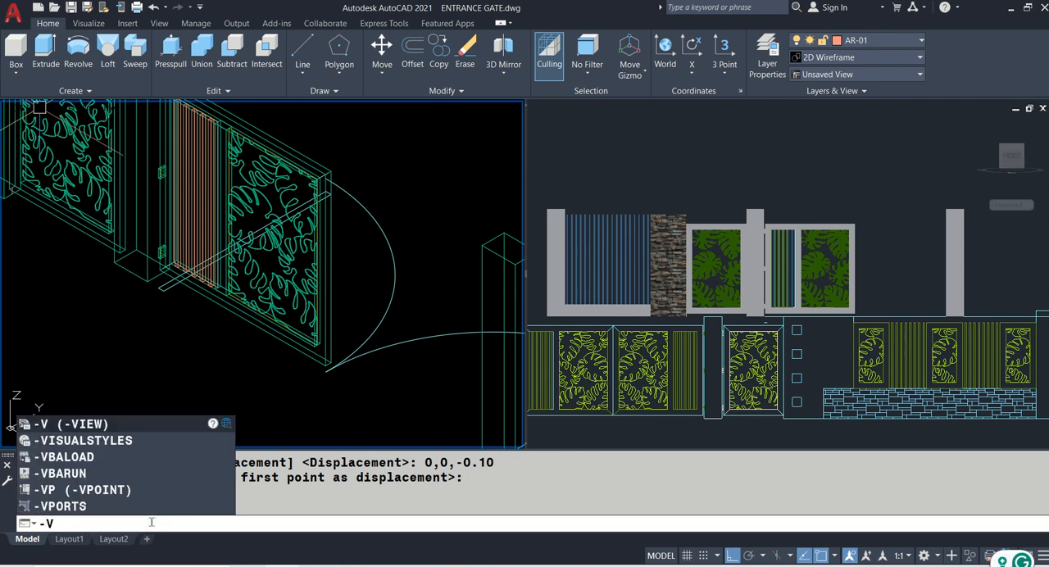
{"action": "key", "text": "Return"}
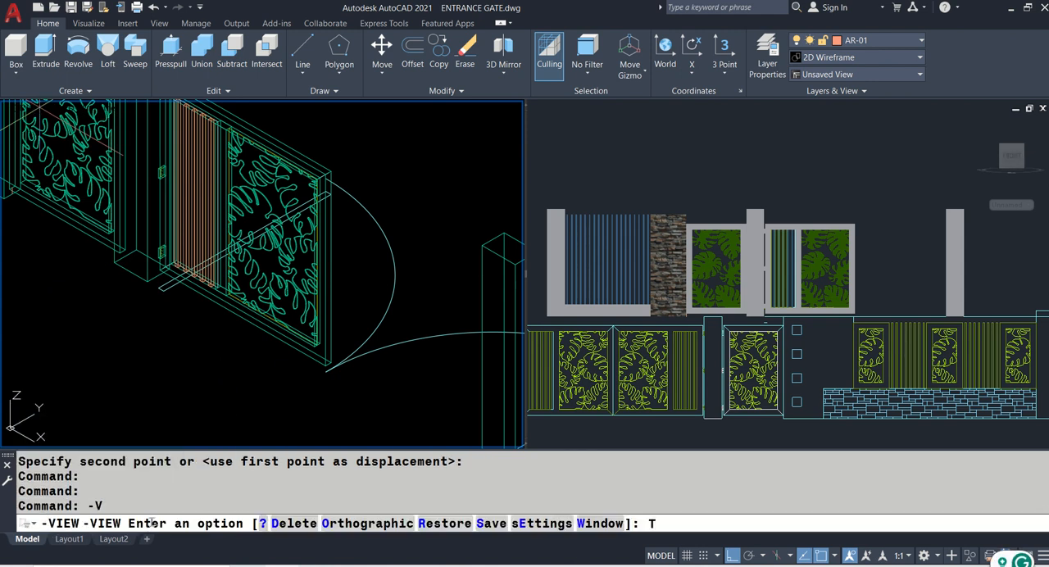
{"action": "type", "text": "T"}
{"action": "key", "text": "Return"}
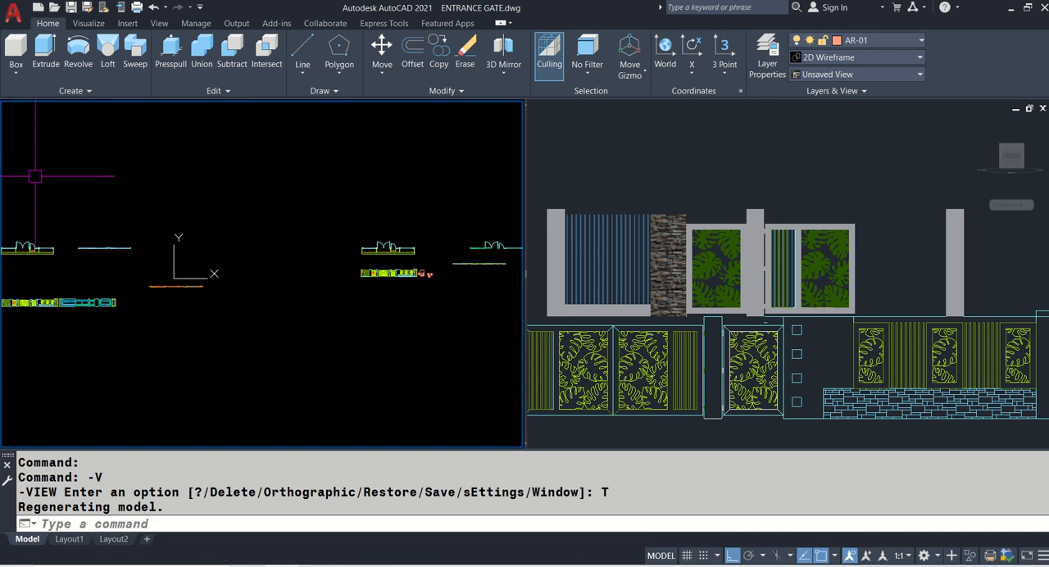
- Mirror the complete main gate leaf about a vertical line through its free end where the swing arcs meet, keeping the source objects
{"action": "scroll", "coordinate": [502, 256], "scroll_direction": "up", "scroll_amount": 8}
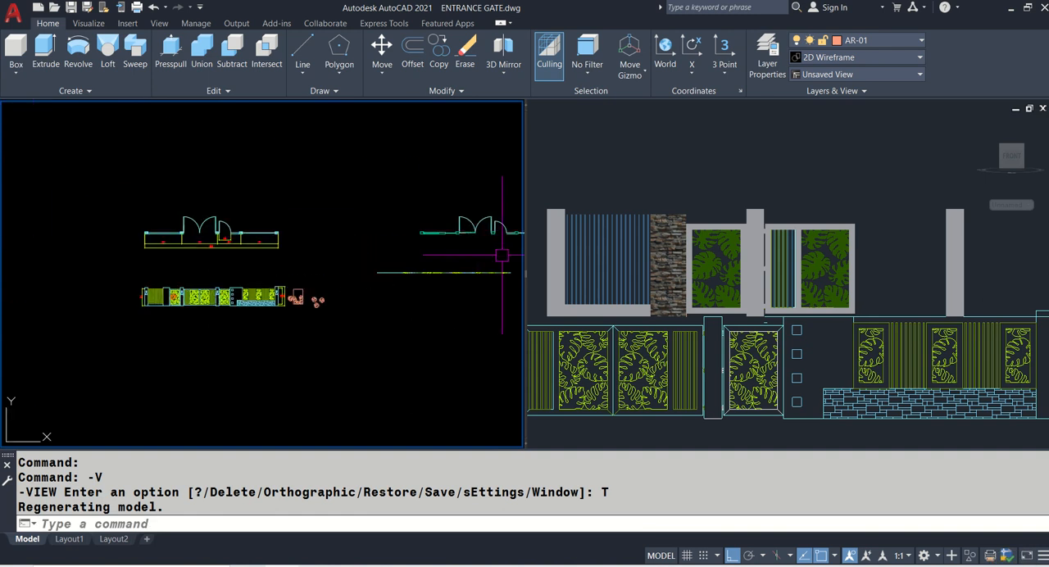
{"action": "middle_click_drag", "start_coordinate": [388, 227], "coordinate": [148, 218]}
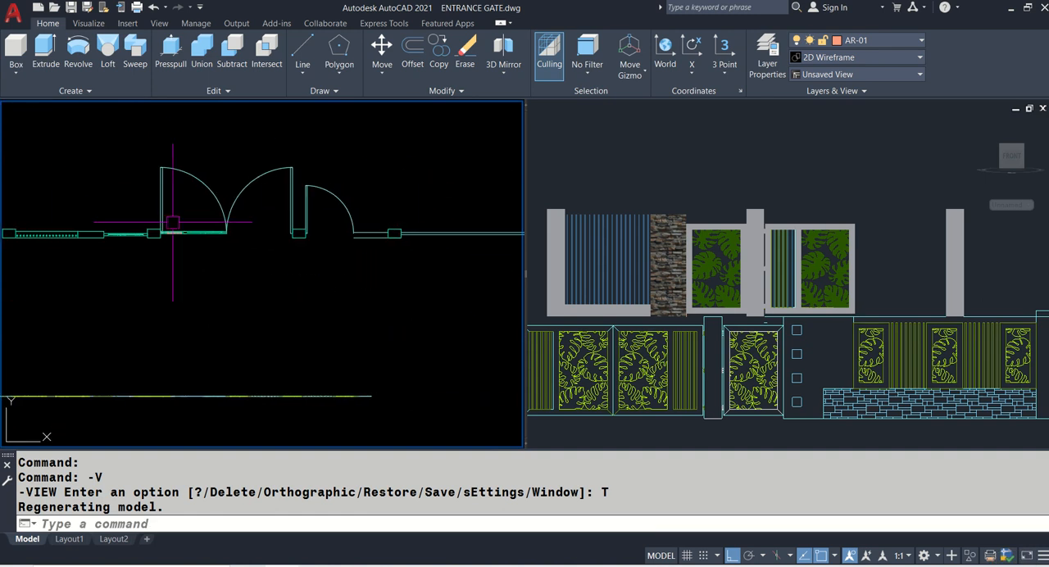
{"action": "scroll", "coordinate": [230, 212], "scroll_direction": "up", "scroll_amount": 3}
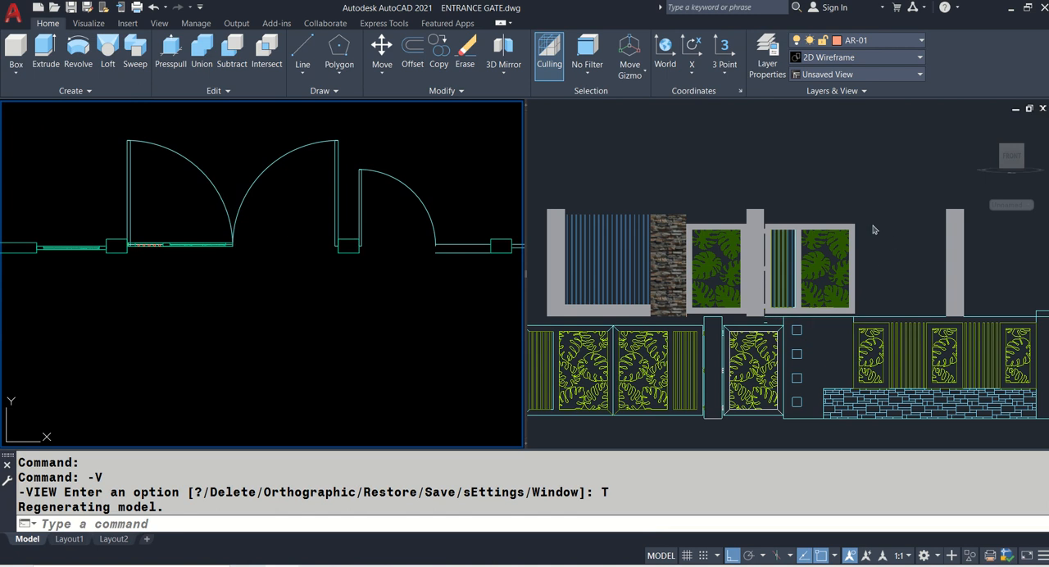
{"action": "scroll", "coordinate": [133, 222], "scroll_direction": "up", "scroll_amount": 3}
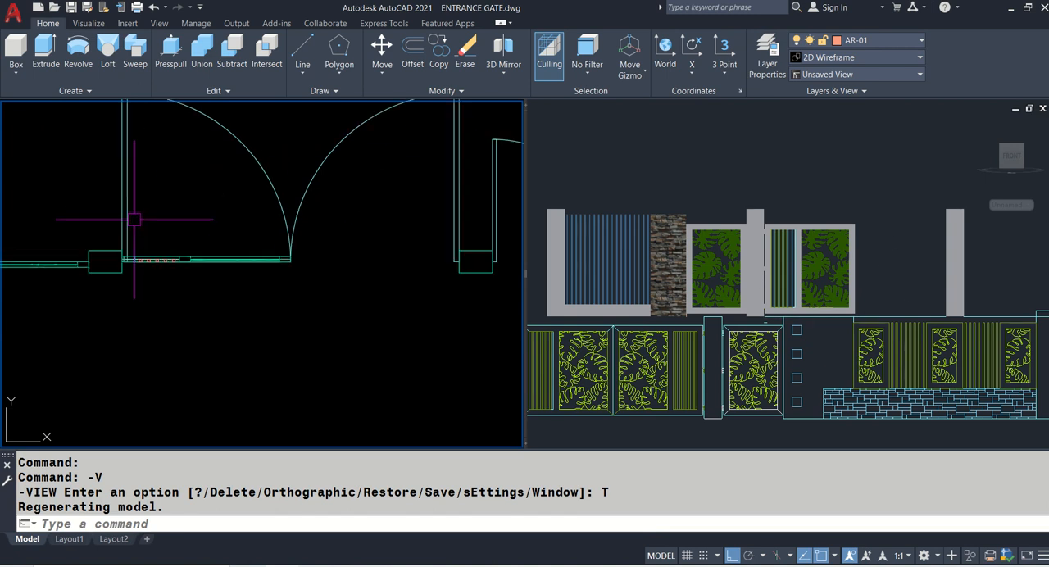
{"action": "scroll", "coordinate": [197, 223], "scroll_direction": "up", "scroll_amount": 2}
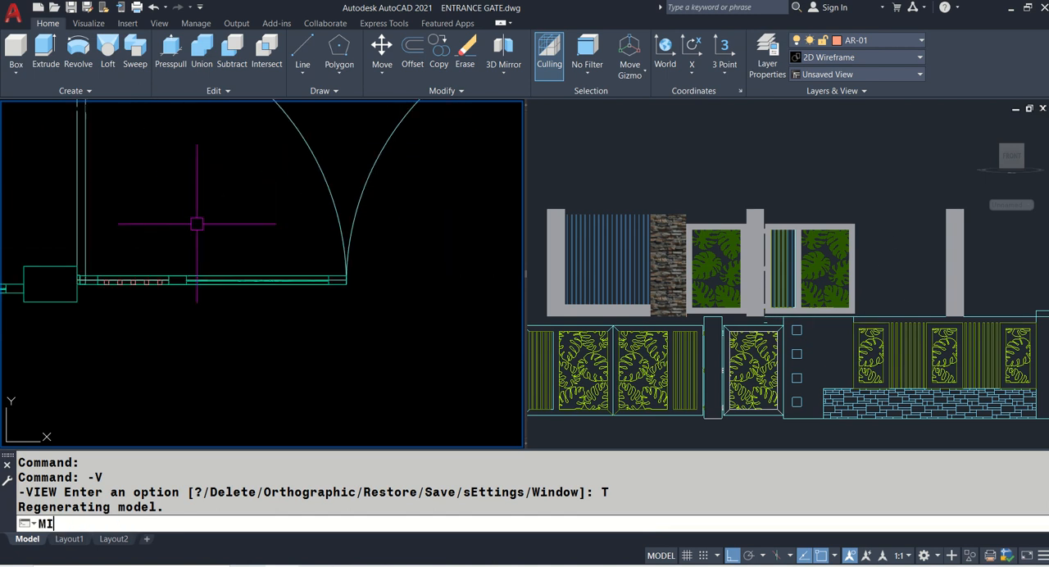
{"action": "key", "text": "Return"}
{"action": "left_click", "coordinate": [64, 249]}
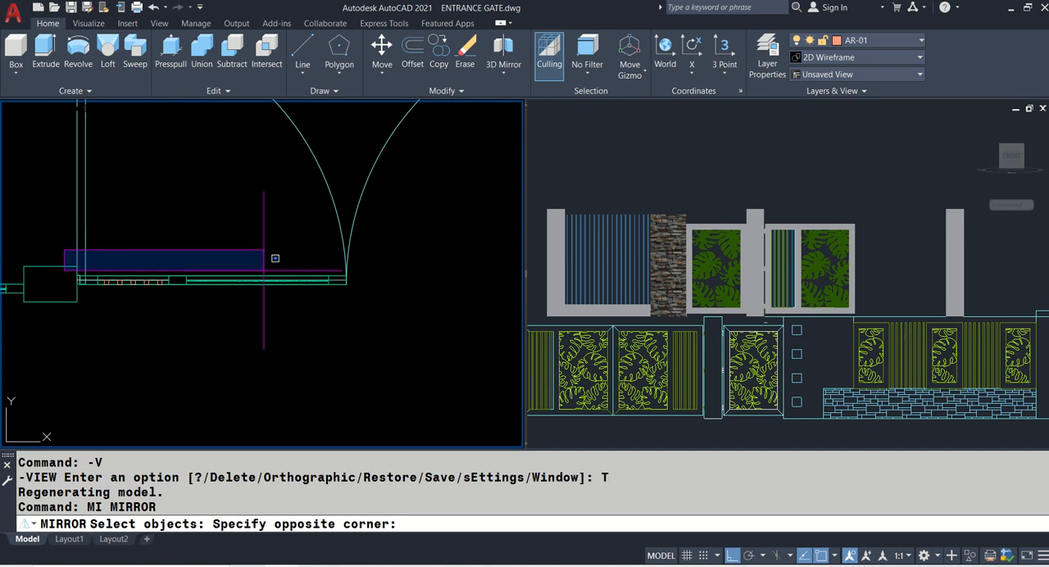
{"action": "left_click", "coordinate": [385, 302]}
{"action": "key", "text": "Return"}
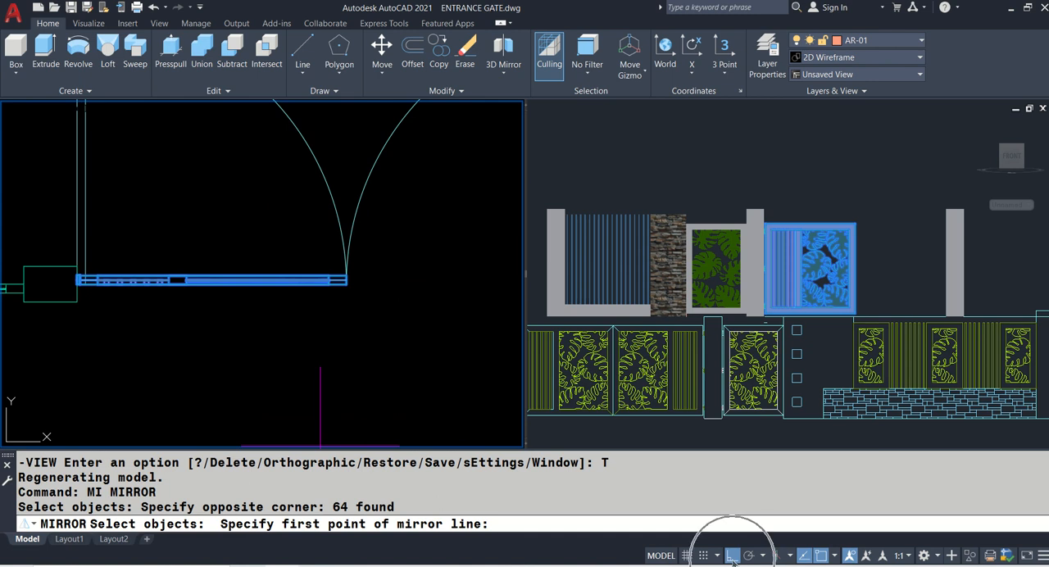
{"action": "scroll", "coordinate": [374, 229], "scroll_direction": "up", "scroll_amount": 3}
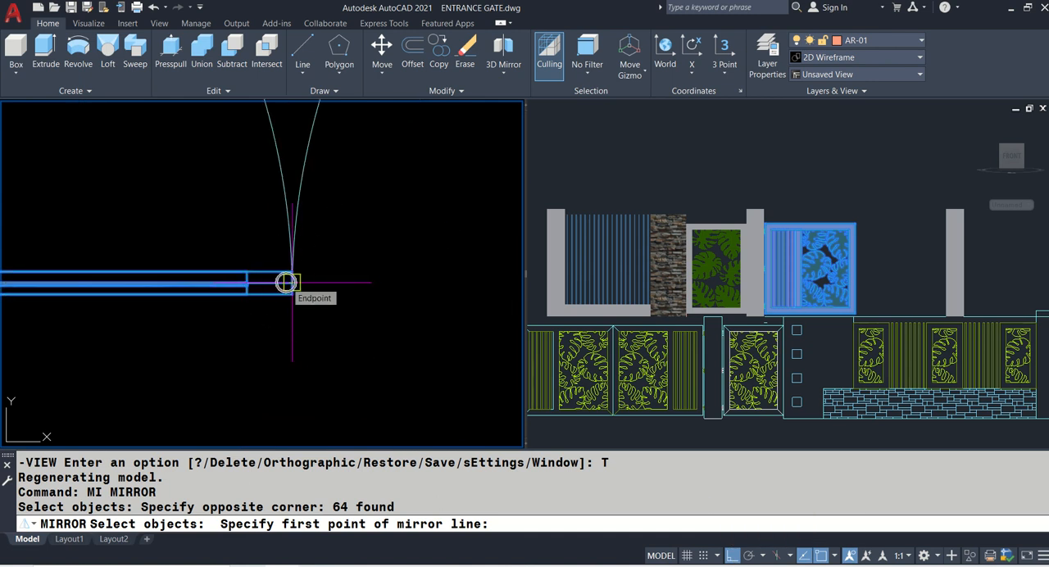
{"action": "left_click", "coordinate": [292, 283]}
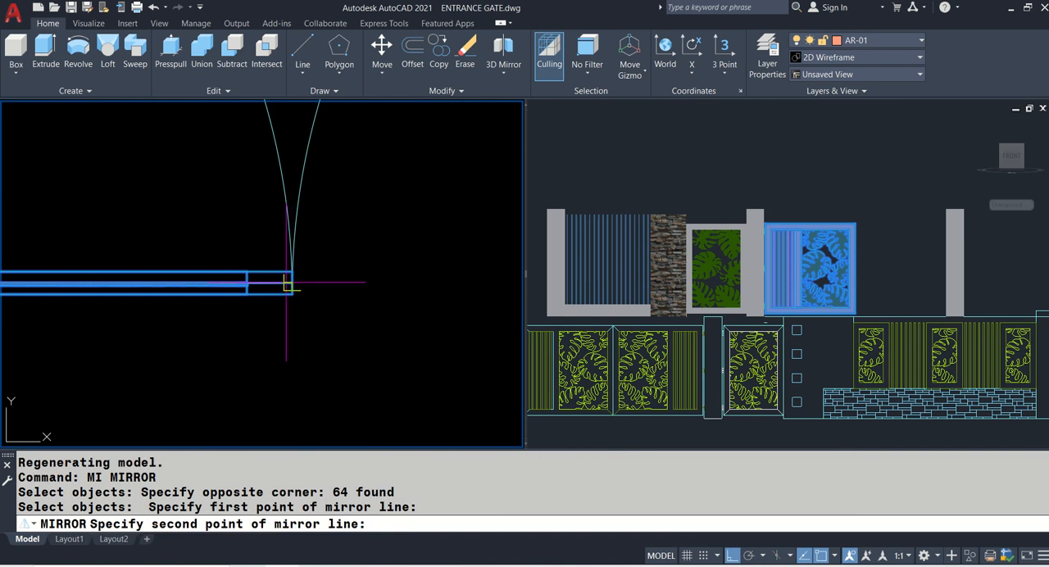
{"action": "left_click", "coordinate": [300, 399]}
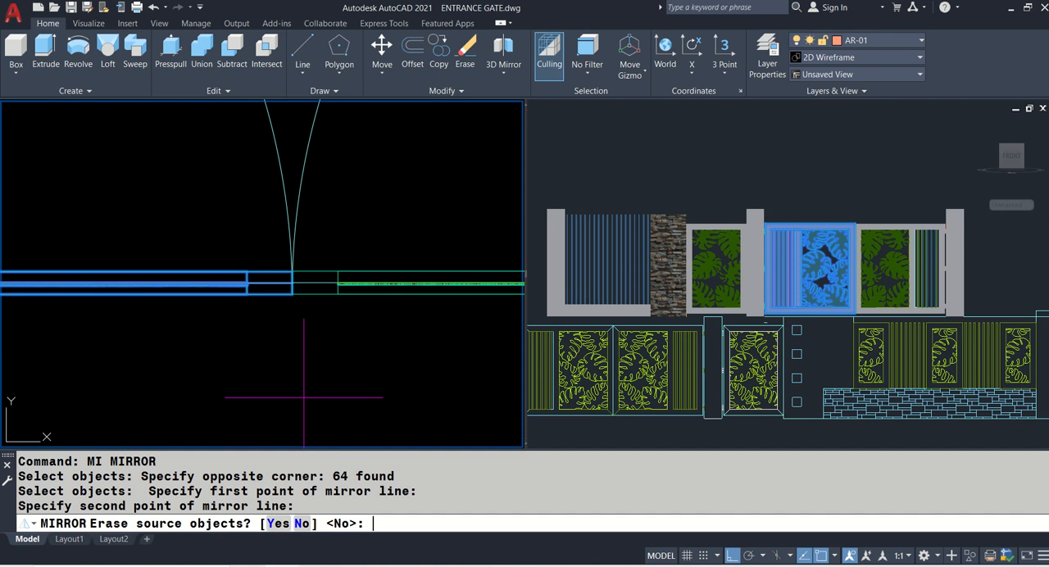
{"action": "key", "text": "Return"}
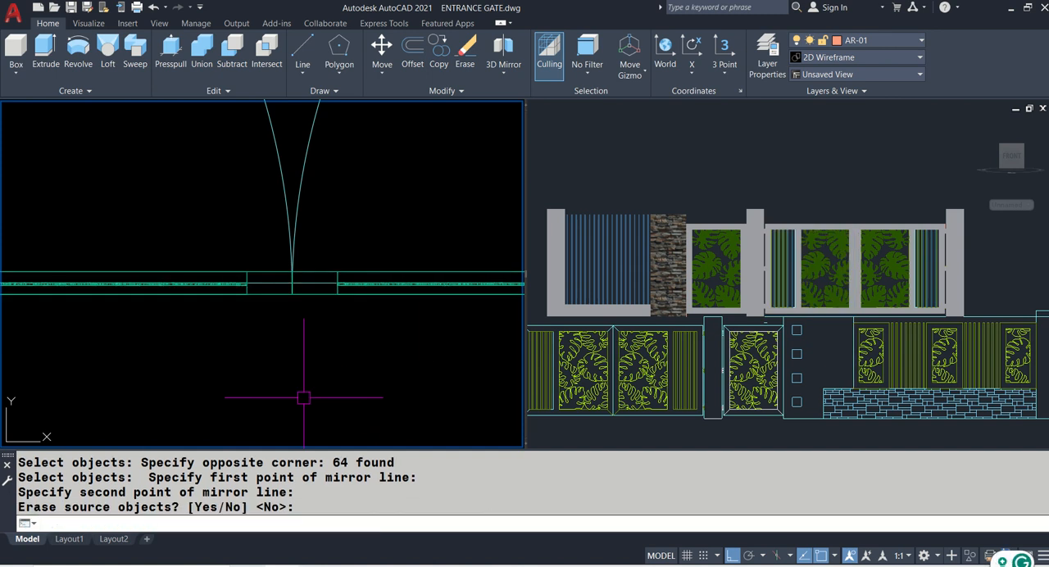
- Check both main gate leaves between their posts in the front view and save the drawing
{"action": "left_click", "coordinate": [871, 251]}
{"action": "scroll", "coordinate": [779, 262], "scroll_direction": "up", "scroll_amount": 5}
{"action": "scroll", "coordinate": [779, 262], "scroll_direction": "up", "scroll_amount": 2}
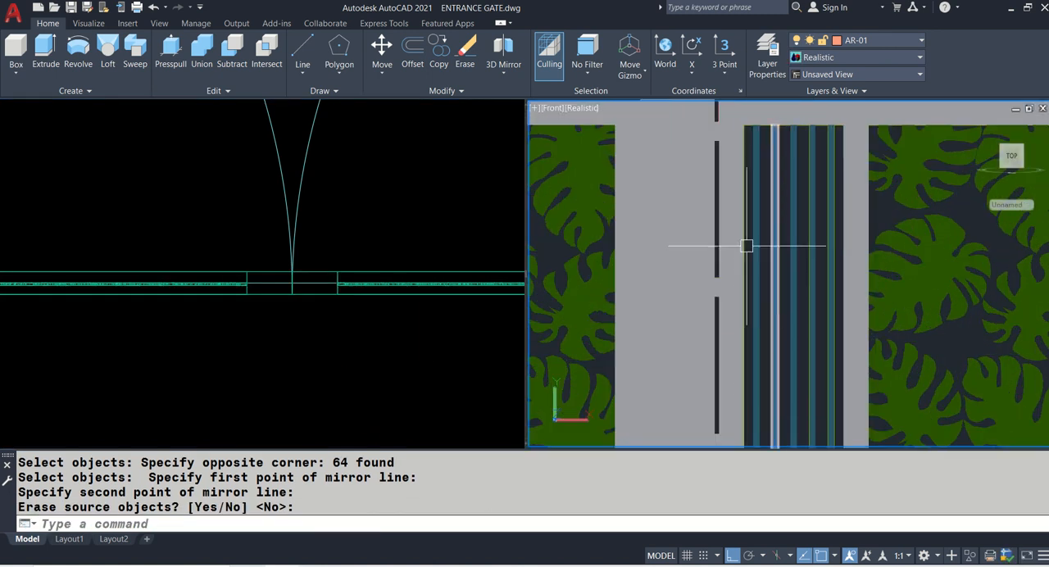
{"action": "scroll", "coordinate": [779, 262], "scroll_direction": "down", "scroll_amount": 6}
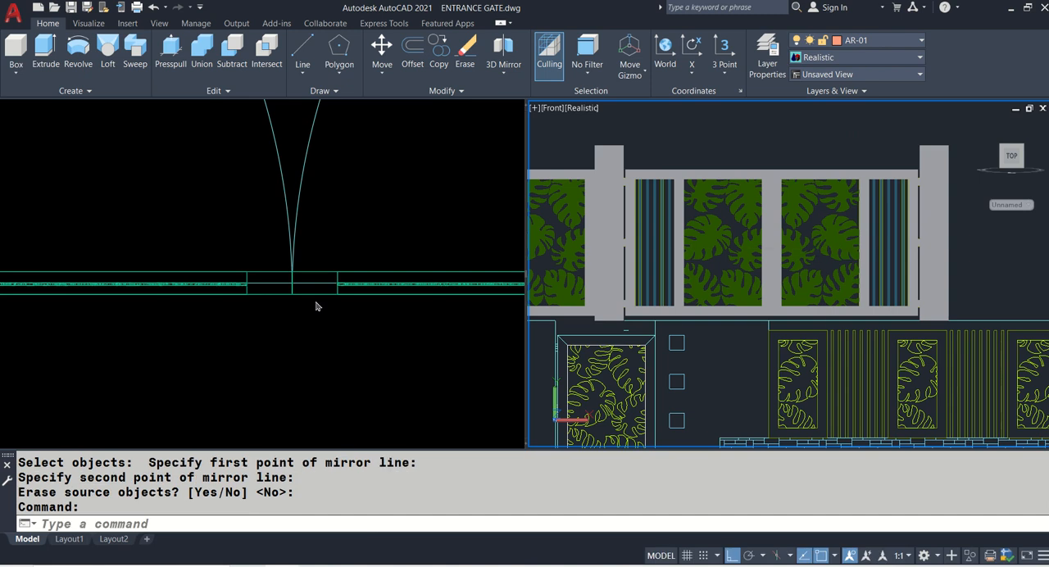
{"action": "left_click", "coordinate": [294, 328]}
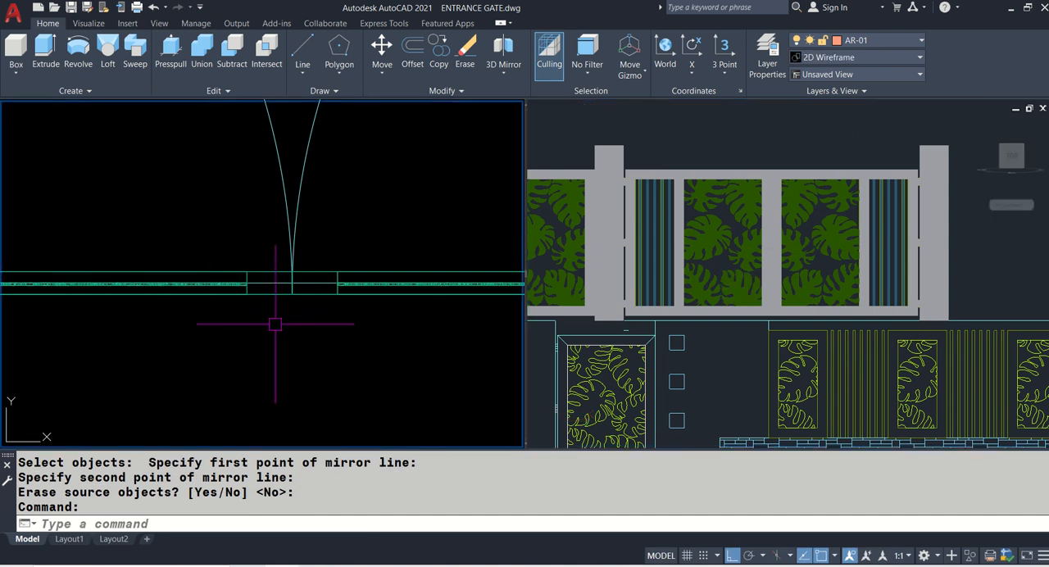
{"action": "key", "text": "ctrl+s"}
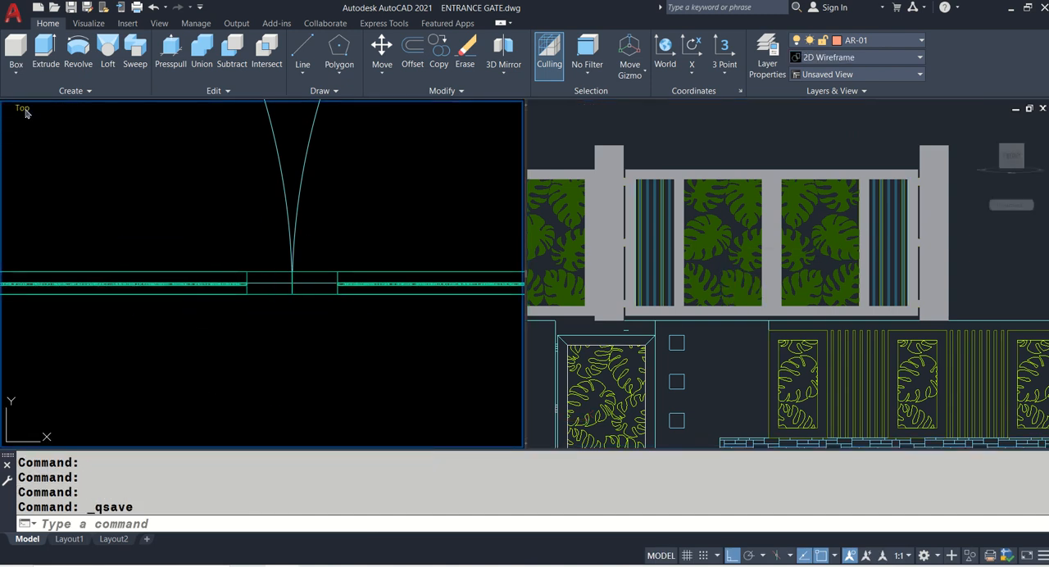
- Switch the plan viewport to the SE Isometric view and focus on the hinge side of the original main gate leaf
{"action": "left_click", "coordinate": [24, 112]}
{"action": "left_click", "coordinate": [57, 229]}
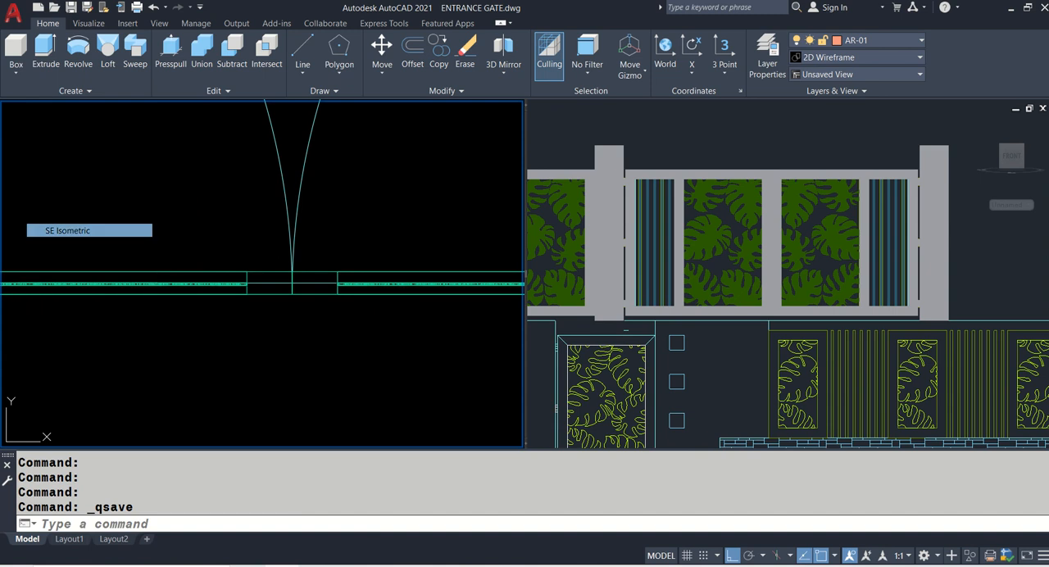
{"action": "middle_click_drag", "start_coordinate": [459, 294], "coordinate": [254, 200]}
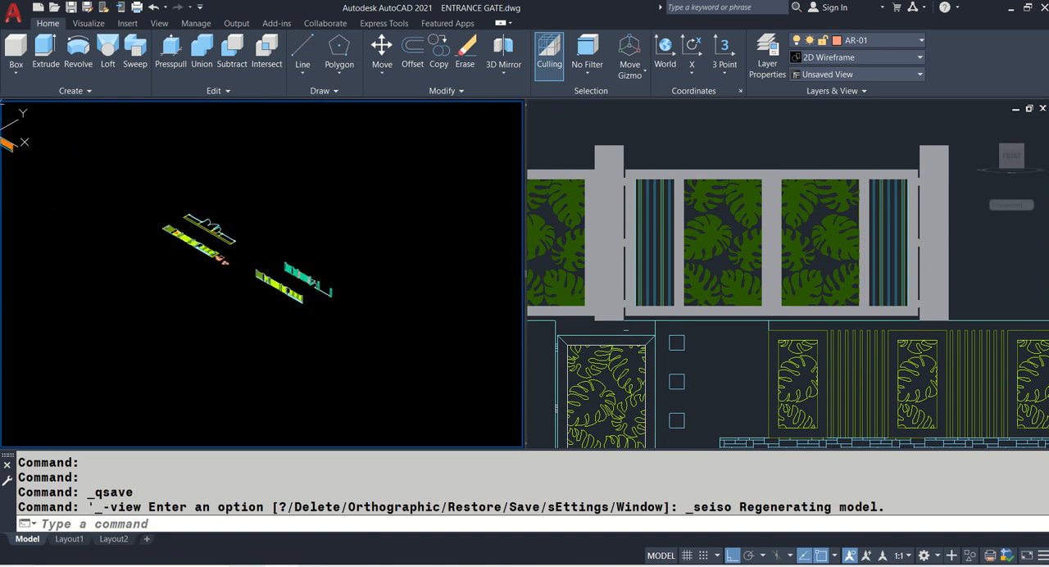
{"action": "scroll", "coordinate": [350, 330], "scroll_direction": "up", "scroll_amount": 8}
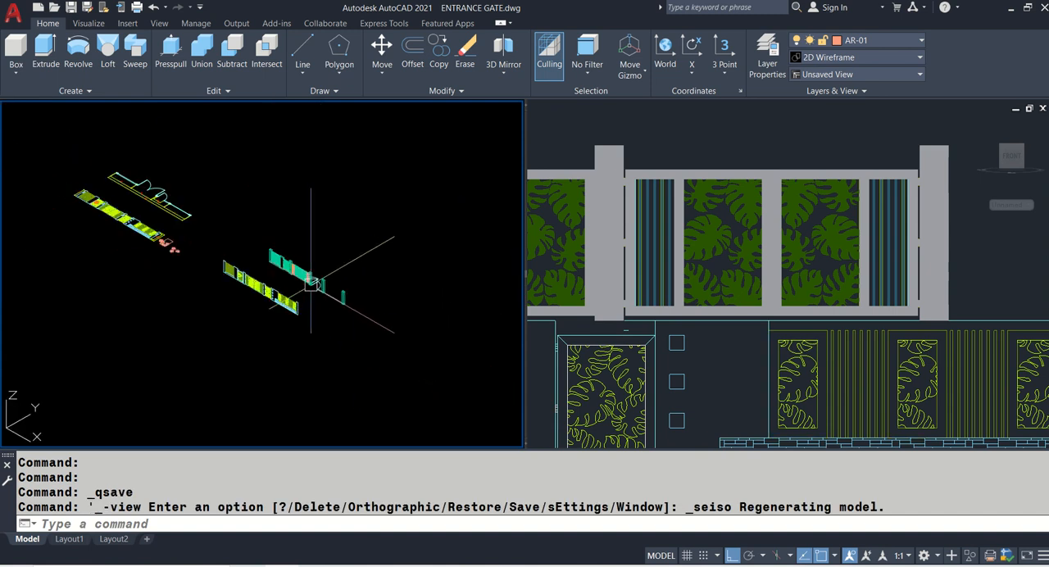
{"action": "scroll", "coordinate": [240, 246], "scroll_direction": "up", "scroll_amount": 6}
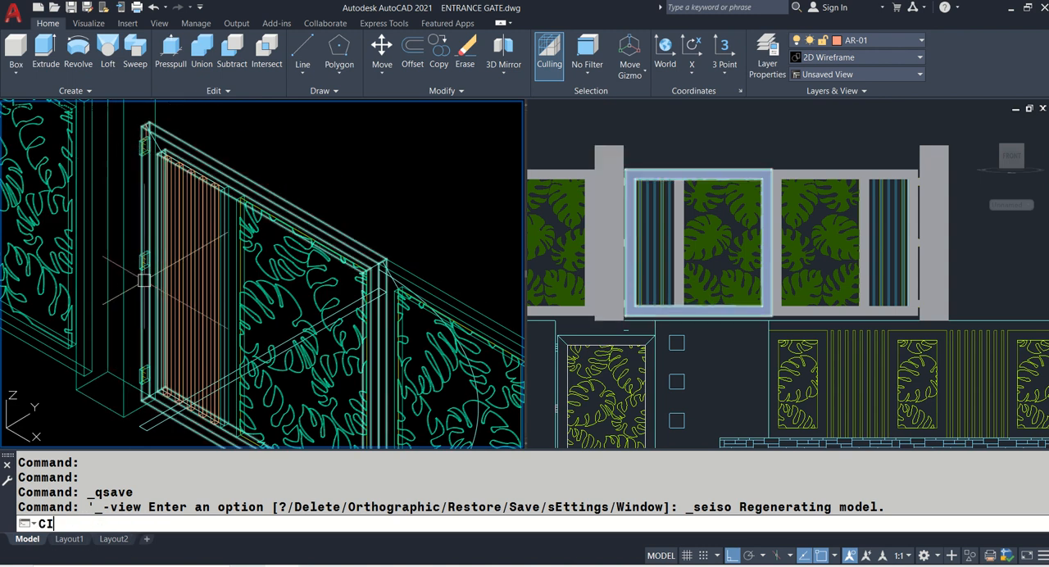
- Copy the original main gate leaf's three hinges and the reference line above the upper hinge onto the outer face of the opposite gate post
{"action": "key", "text": "Return"}
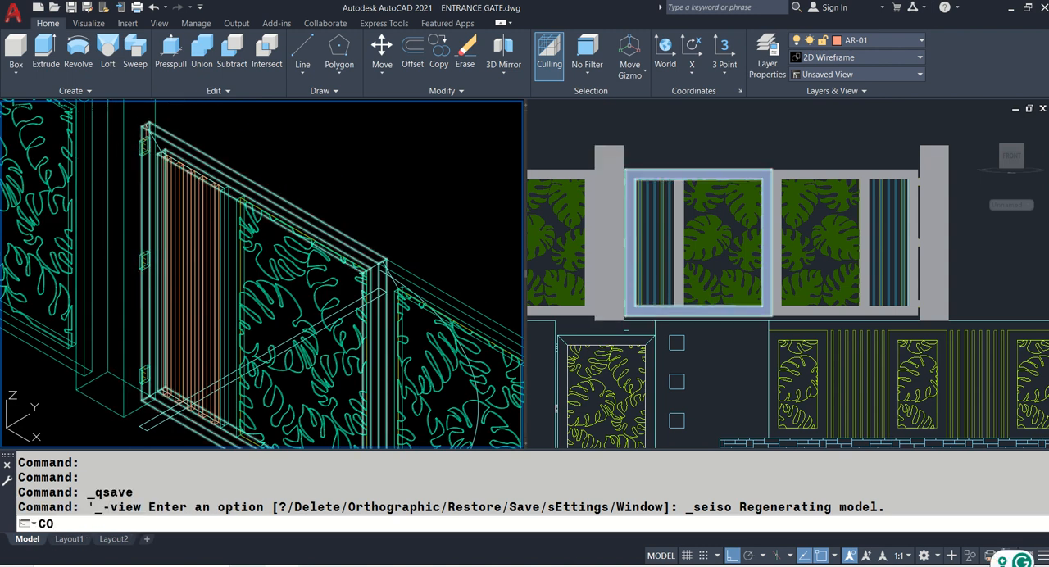
{"action": "type", "text": "CO"}
{"action": "key", "text": "Return"}
{"action": "scroll", "coordinate": [124, 147], "scroll_direction": "up", "scroll_amount": 8}
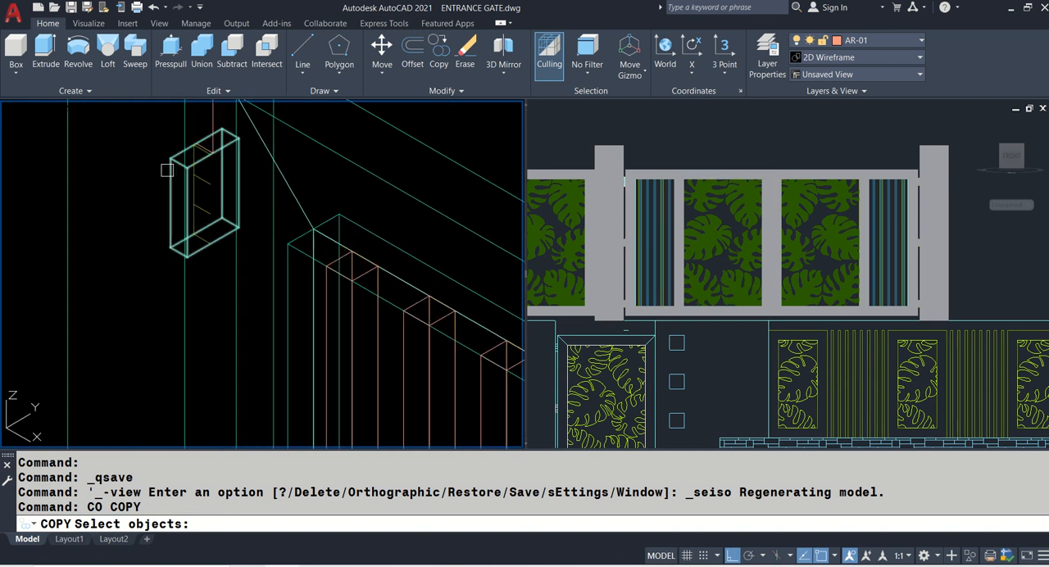
{"action": "left_click", "coordinate": [169, 171]}
{"action": "left_click", "coordinate": [213, 122]}
{"action": "scroll", "coordinate": [213, 160], "scroll_direction": "down", "scroll_amount": 6}
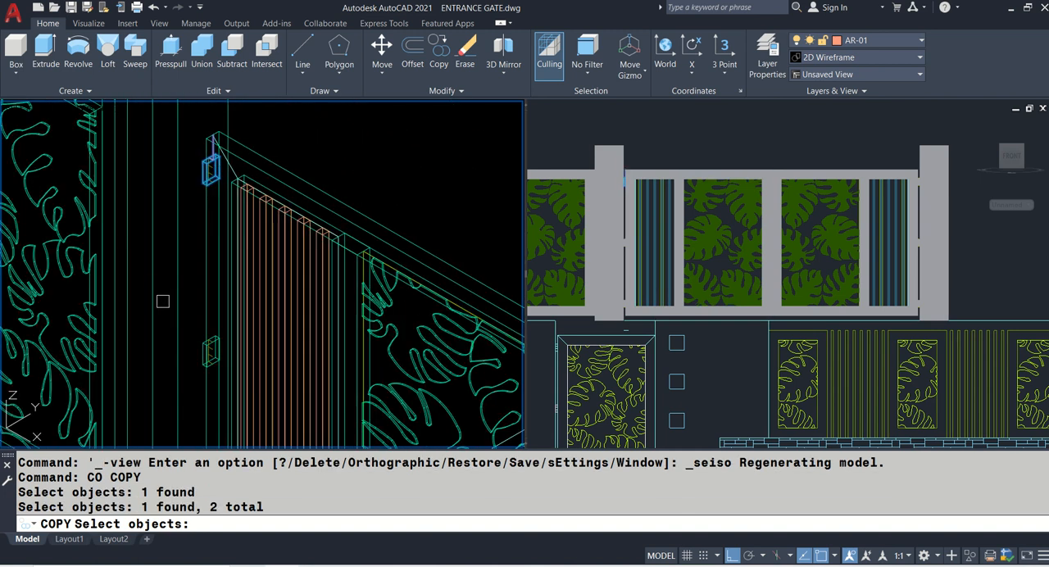
{"action": "scroll", "coordinate": [199, 246], "scroll_direction": "up", "scroll_amount": 6}
{"action": "left_click", "coordinate": [233, 167]}
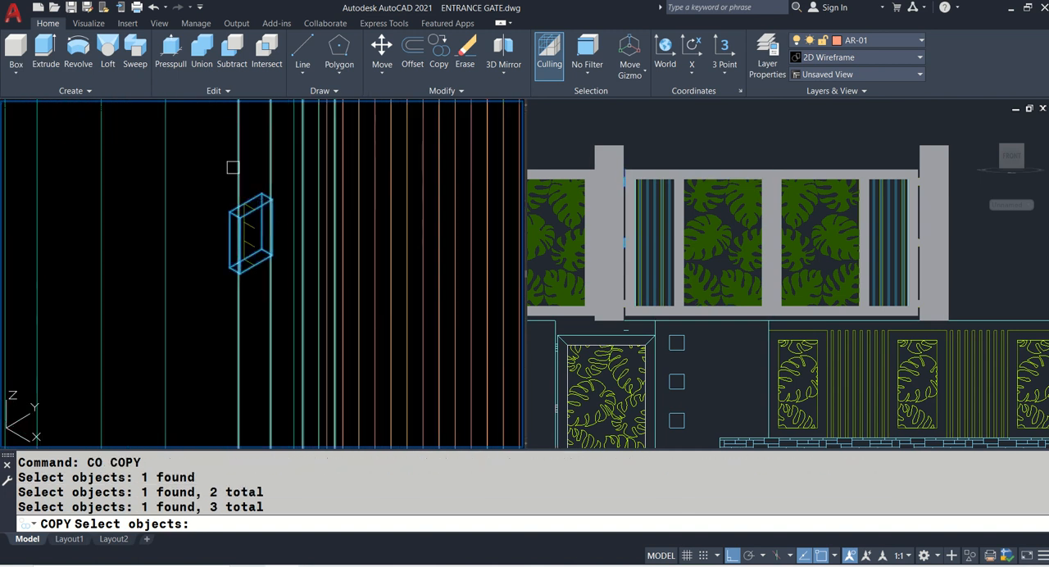
{"action": "scroll", "coordinate": [233, 167], "scroll_direction": "down", "scroll_amount": 5}
{"action": "scroll", "coordinate": [223, 231], "scroll_direction": "up", "scroll_amount": 7}
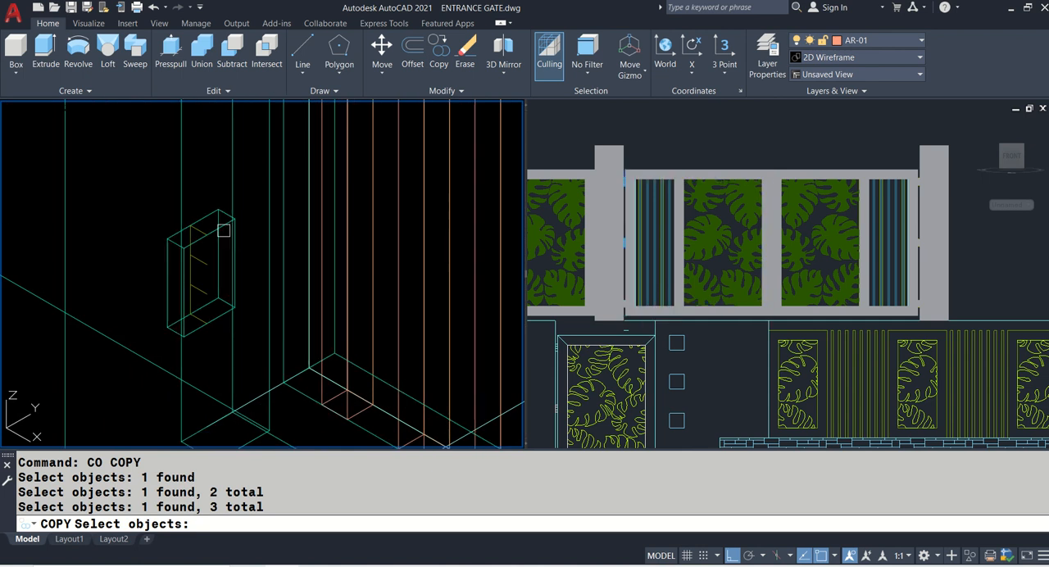
{"action": "left_click", "coordinate": [223, 230]}
{"action": "scroll", "coordinate": [223, 230], "scroll_direction": "down", "scroll_amount": 4}
{"action": "middle_click_drag", "start_coordinate": [201, 184], "coordinate": [127, 322]}
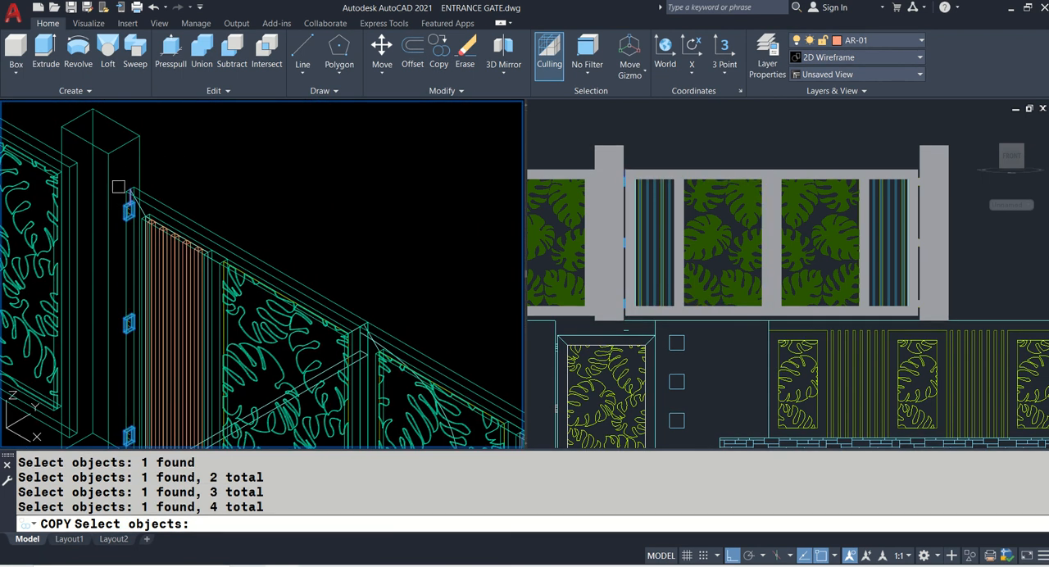
{"action": "key", "text": "Return"}
{"action": "left_click", "coordinate": [127, 148]}
{"action": "scroll", "coordinate": [127, 148], "scroll_direction": "down", "scroll_amount": 3}
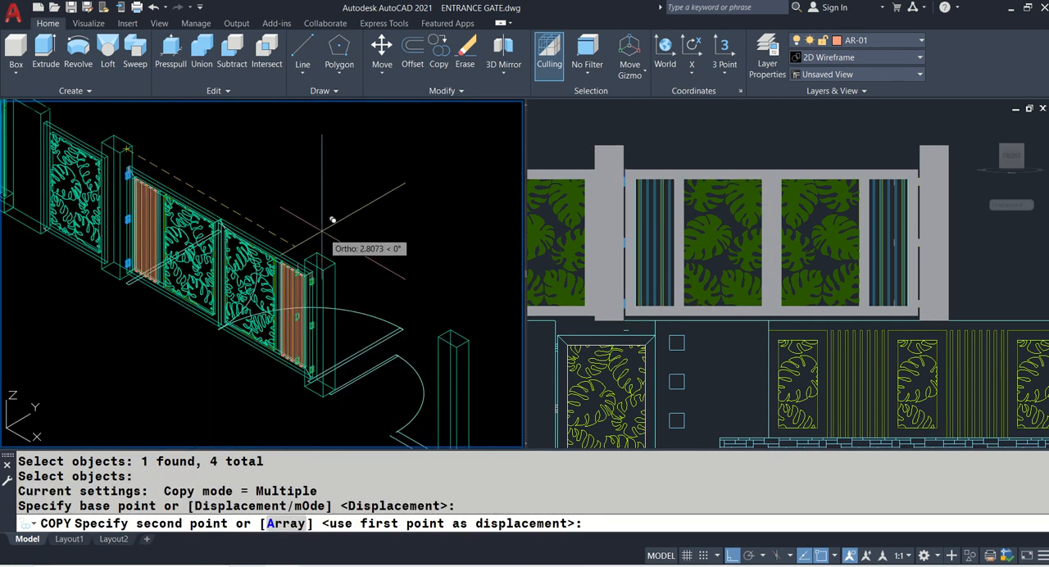
{"action": "scroll", "coordinate": [332, 220], "scroll_direction": "up", "scroll_amount": 4}
{"action": "left_click", "coordinate": [333, 270]}
{"action": "key", "text": "Return"}
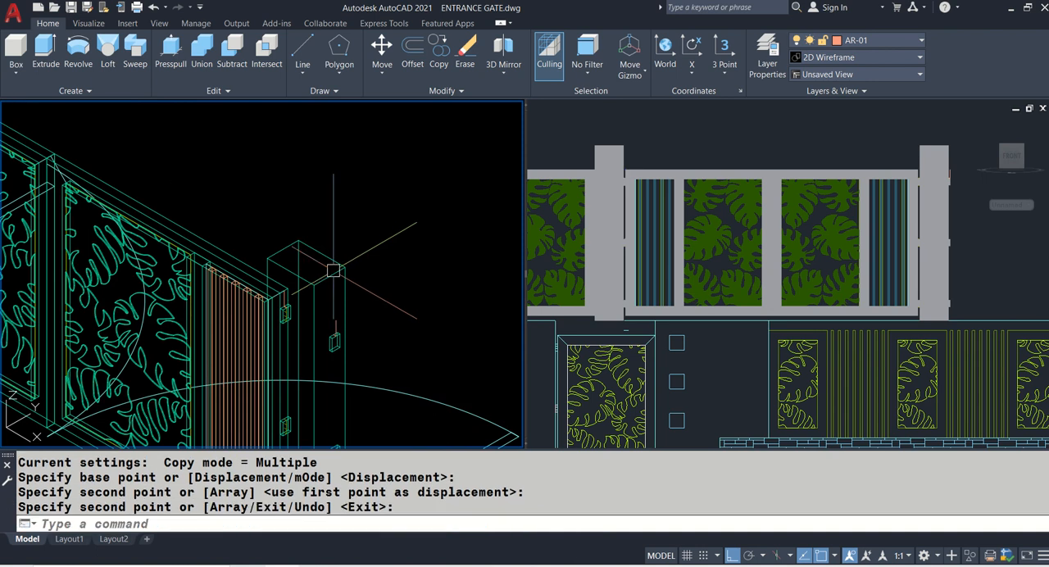
- Copy the framed leaf-pattern side gate to the far side of the opposite main gate post, aligning it with the copied hinges' reference line
{"action": "scroll", "coordinate": [333, 270], "scroll_direction": "down", "scroll_amount": 3}
{"action": "scroll", "coordinate": [199, 177], "scroll_direction": "up", "scroll_amount": 3}
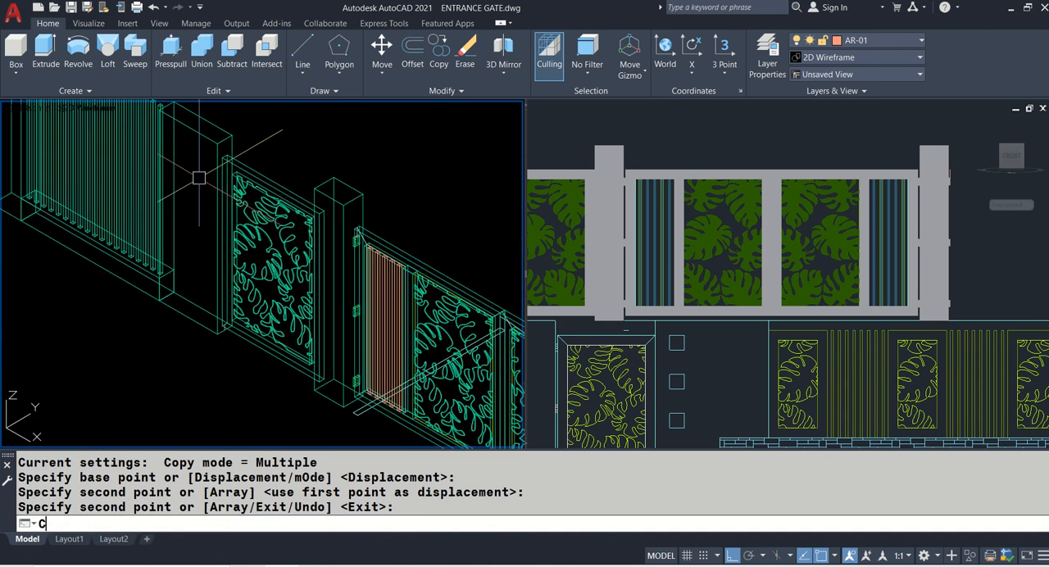
{"action": "key", "text": "Return"}
{"action": "middle_click_drag", "start_coordinate": [195, 152], "coordinate": [213, 177]}
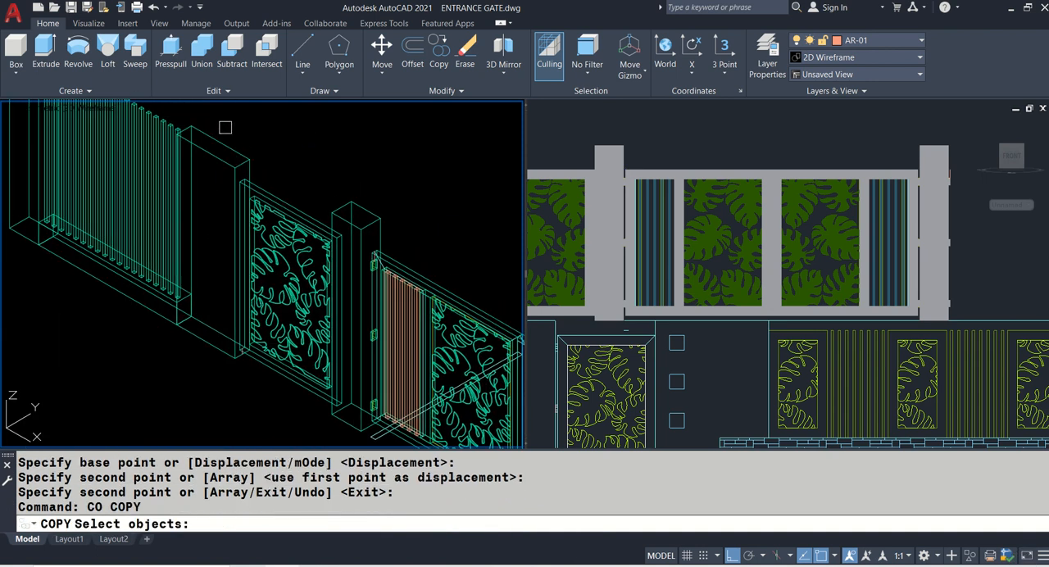
{"action": "left_click", "coordinate": [226, 127]}
{"action": "left_click", "coordinate": [365, 431]}
{"action": "key", "text": "Return"}
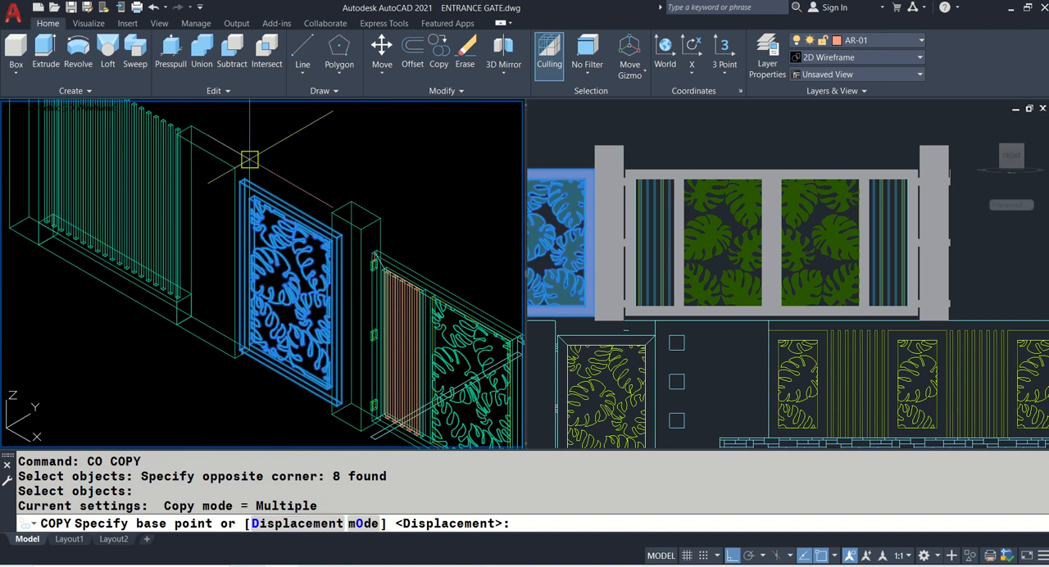
{"action": "scroll", "coordinate": [244, 162], "scroll_direction": "up", "scroll_amount": 3}
{"action": "scroll", "coordinate": [244, 165], "scroll_direction": "up", "scroll_amount": 3}
{"action": "left_click", "coordinate": [251, 237]}
{"action": "scroll", "coordinate": [194, 189], "scroll_direction": "down", "scroll_amount": 6}
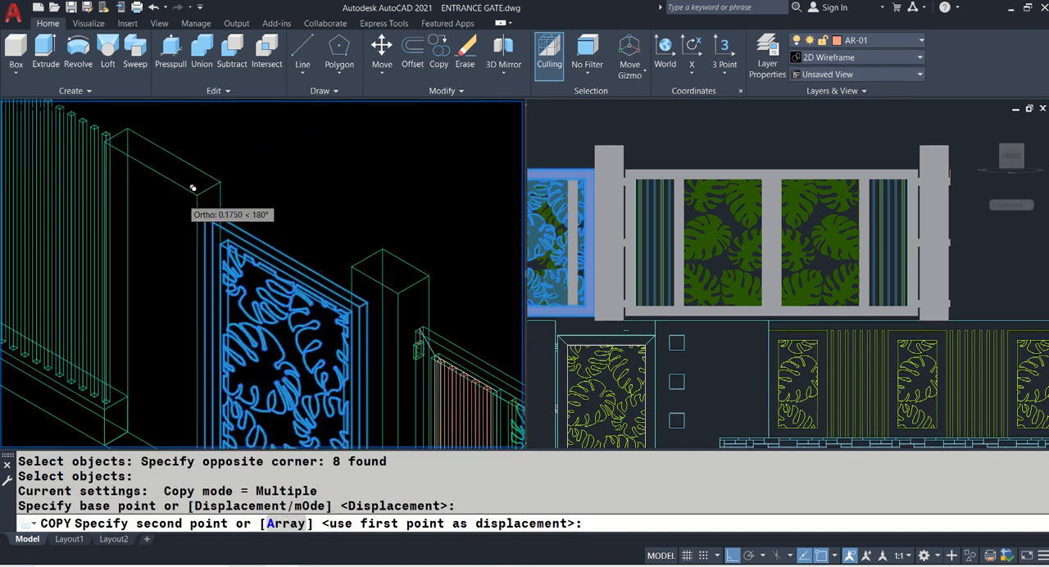
{"action": "scroll", "coordinate": [475, 246], "scroll_direction": "up", "scroll_amount": 6}
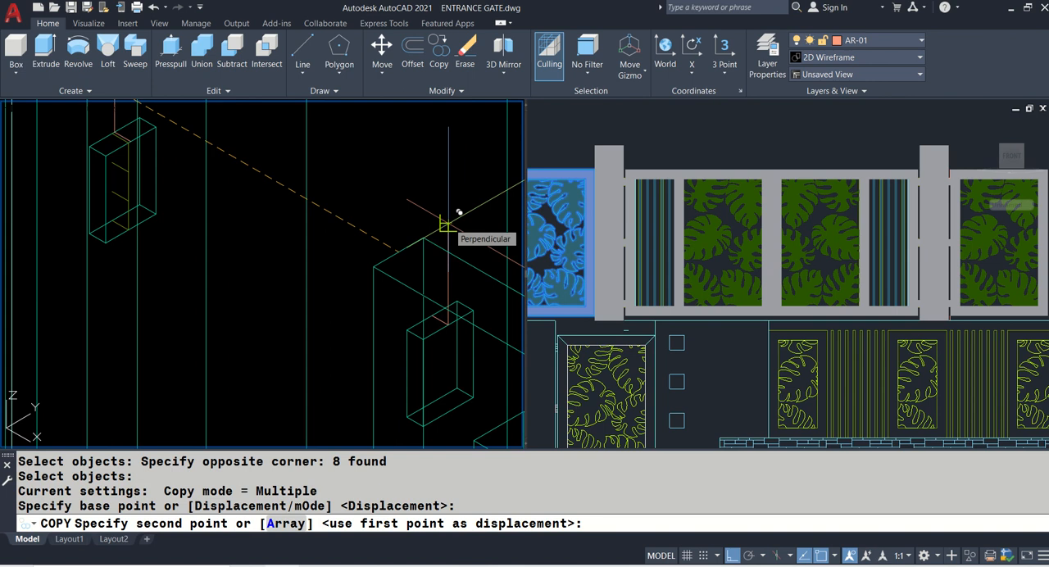
{"action": "left_click", "coordinate": [454, 218]}
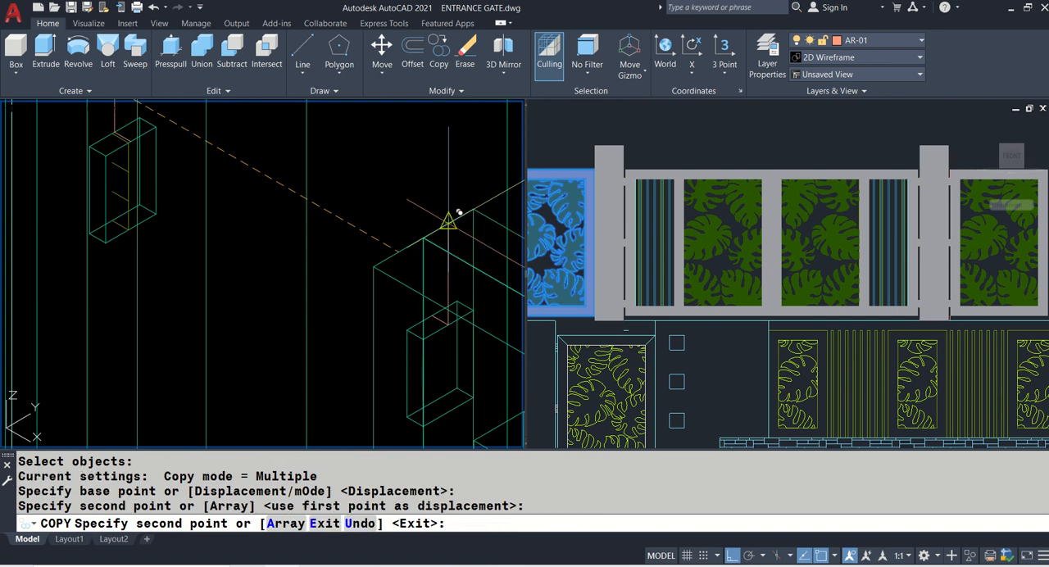
{"action": "key", "text": "Return"}
- Check the copied side gate in the front and isometric views and save the drawing
{"action": "left_click", "coordinate": [762, 223]}
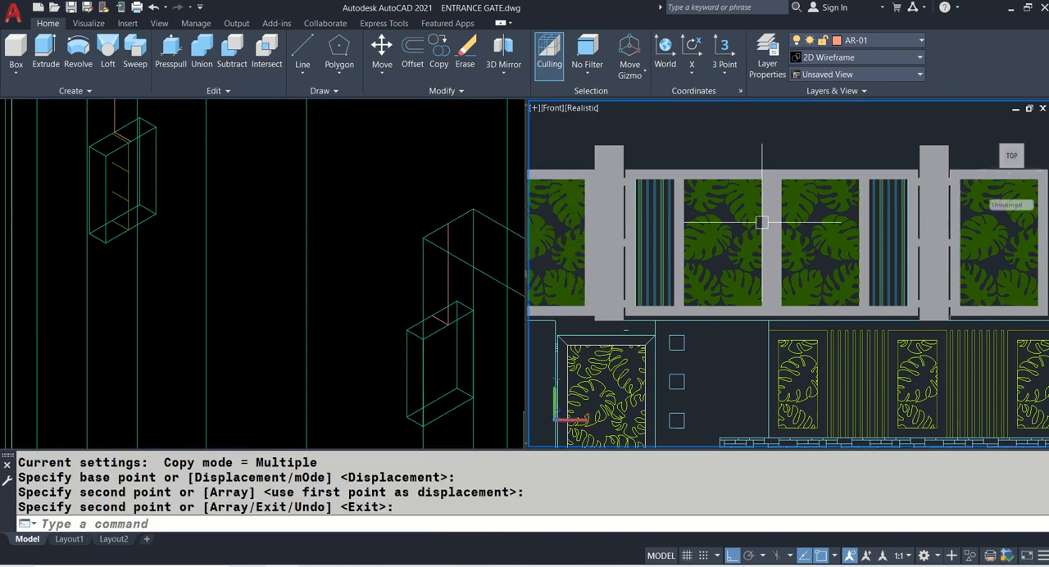
{"action": "scroll", "coordinate": [755, 223], "scroll_direction": "down", "scroll_amount": 2}
{"action": "middle_click_drag", "start_coordinate": [863, 241], "coordinate": [587, 244]}
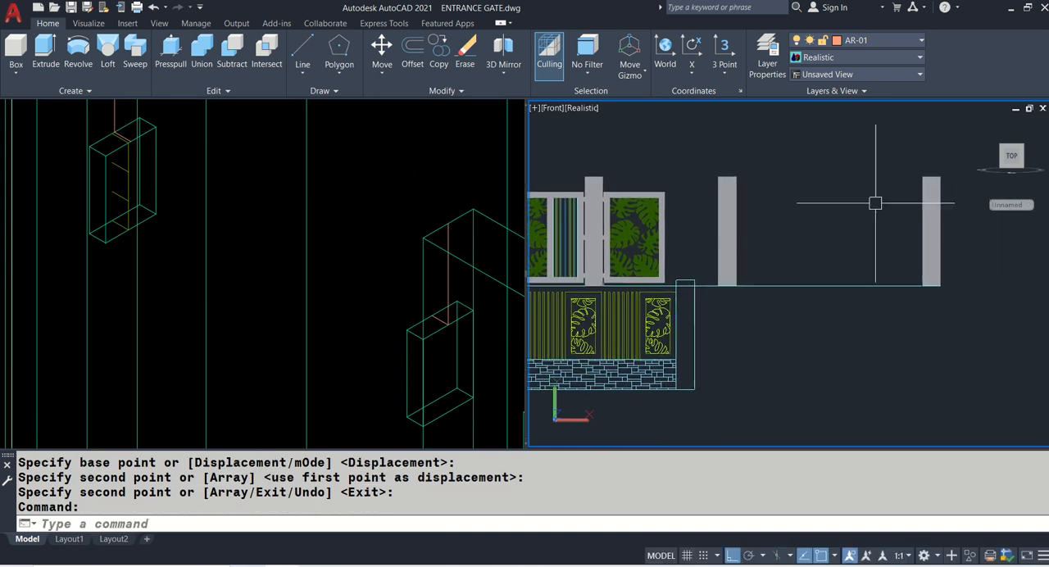
{"action": "left_click", "coordinate": [344, 239]}
{"action": "scroll", "coordinate": [344, 238], "scroll_direction": "down", "scroll_amount": 6}
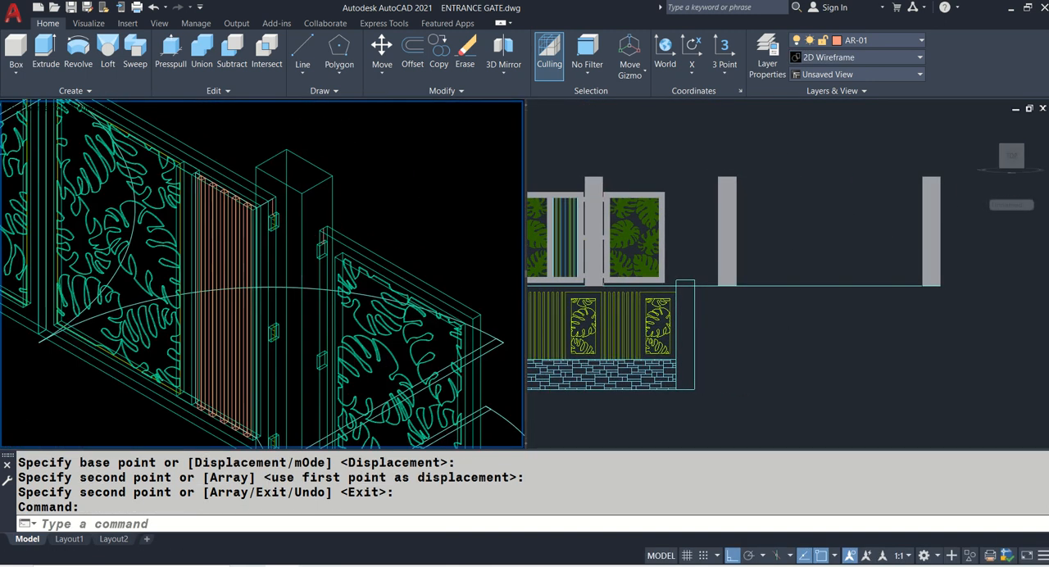
{"action": "middle_click_drag", "start_coordinate": [320, 251], "coordinate": [313, 243]}
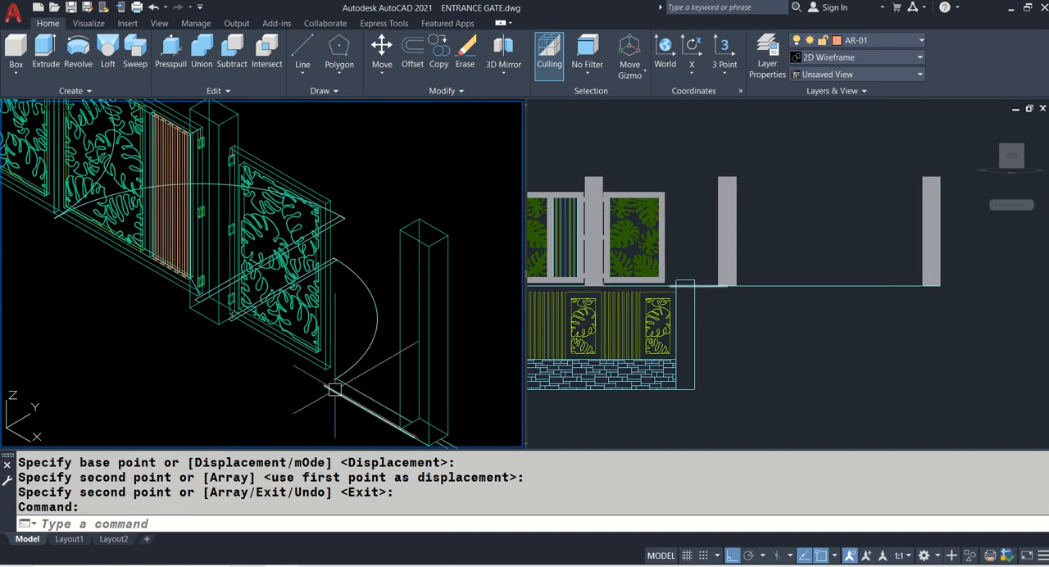
{"action": "key", "text": "ctrl+s"}
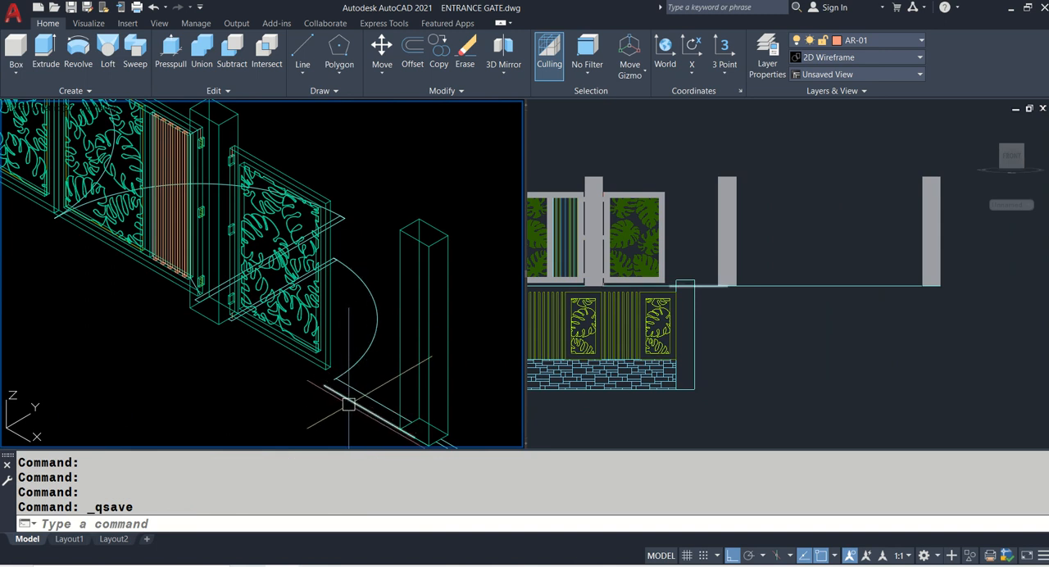
{"action": "type", "text": "EXT"}
{"action": "key", "text": "Return"}
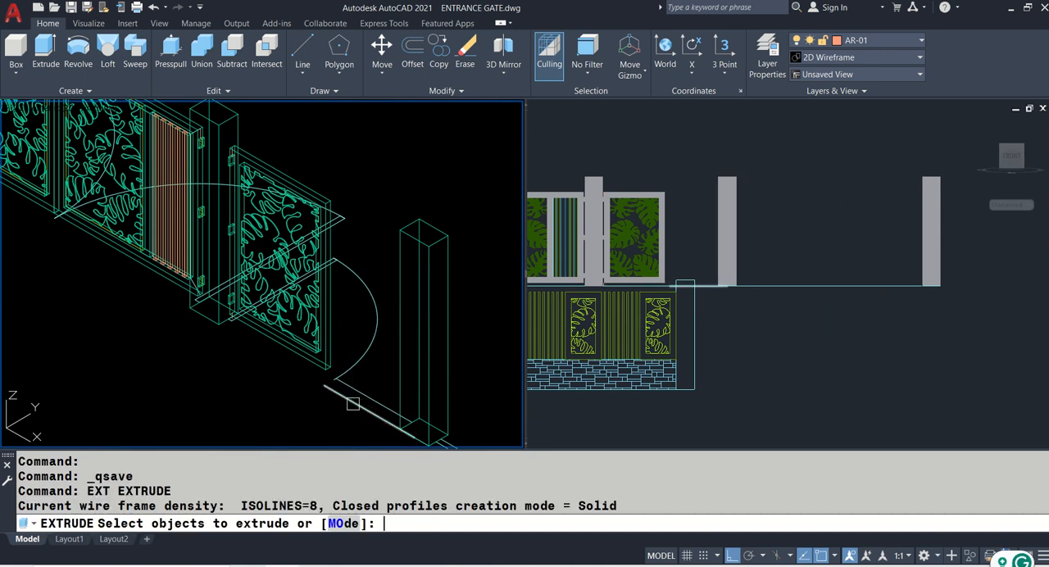
{"action": "key", "text": "Escape"}
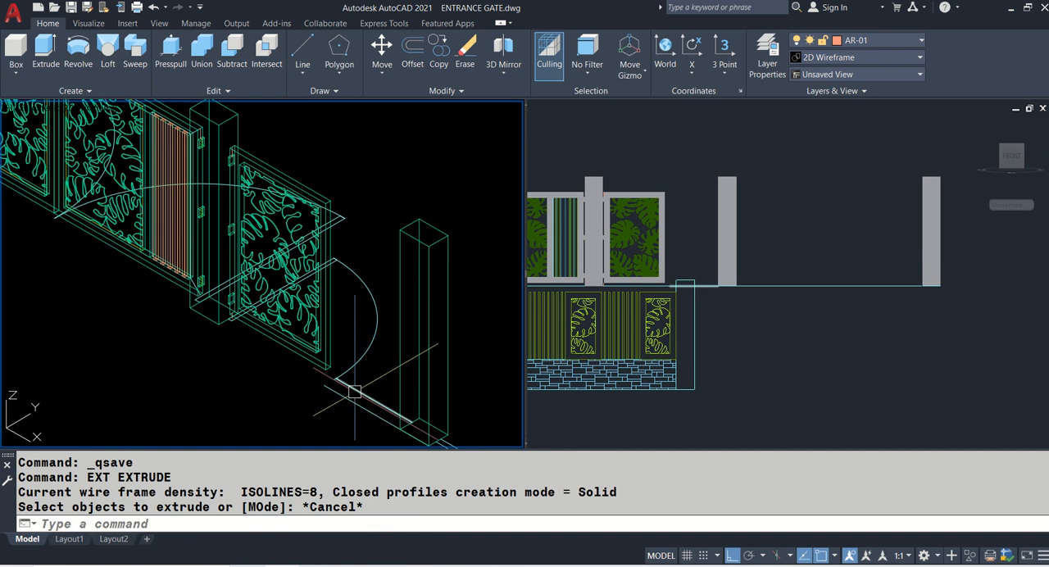
- Measure the height of the solid wall with the square openings in the elevation
{"action": "scroll", "coordinate": [365, 246], "scroll_direction": "down", "scroll_amount": 5}
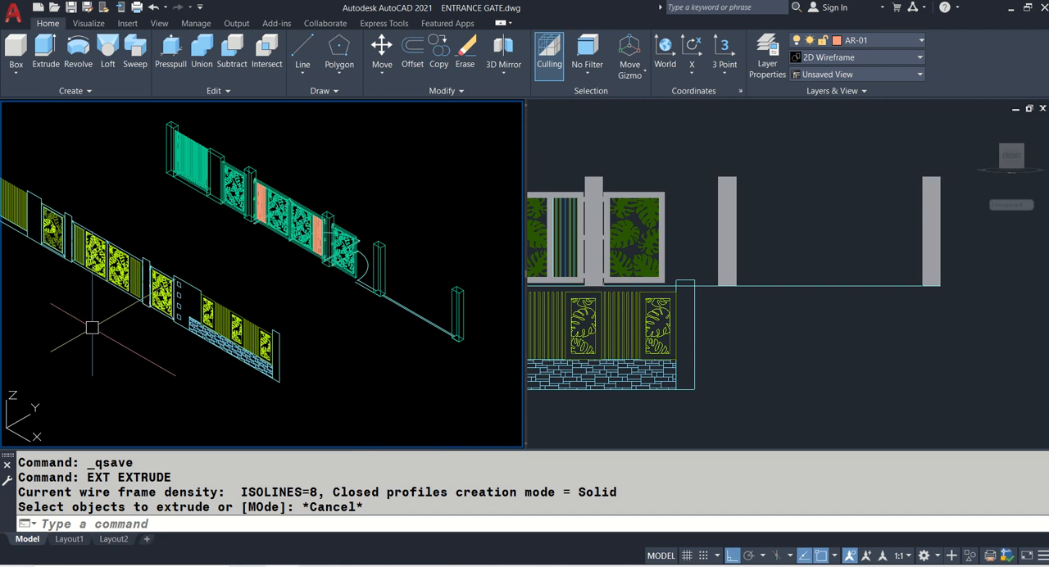
{"action": "scroll", "coordinate": [191, 285], "scroll_direction": "up", "scroll_amount": 5}
{"action": "type", "text": "I"}
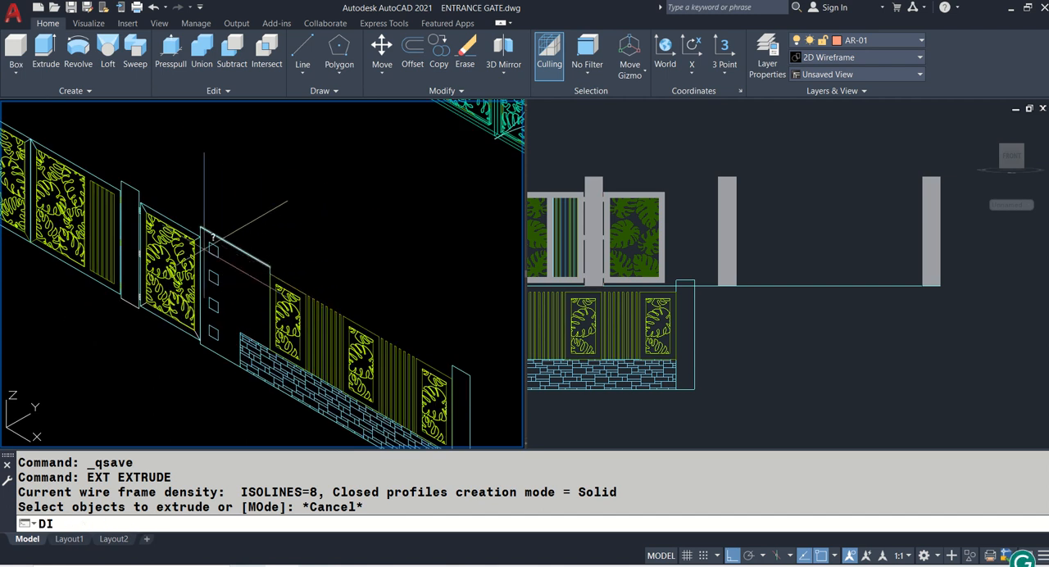
{"action": "key", "text": "Return"}
{"action": "scroll", "coordinate": [246, 263], "scroll_direction": "up", "scroll_amount": 3}
{"action": "left_click", "coordinate": [197, 221]}
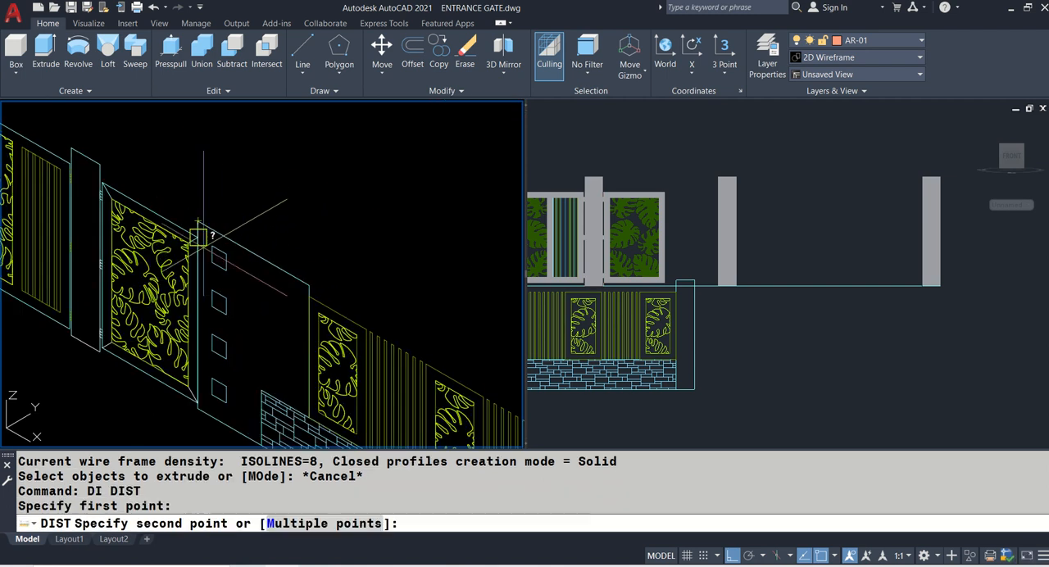
{"action": "left_click", "coordinate": [195, 410]}
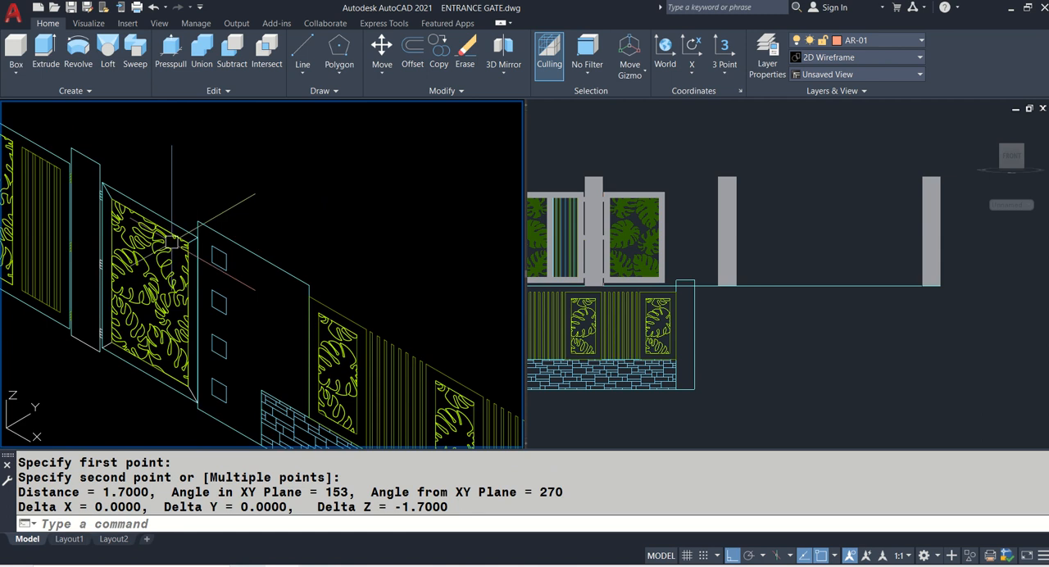
{"action": "scroll", "coordinate": [340, 274], "scroll_direction": "down", "scroll_amount": 6}
{"action": "scroll", "coordinate": [340, 273], "scroll_direction": "up", "scroll_amount": 5}
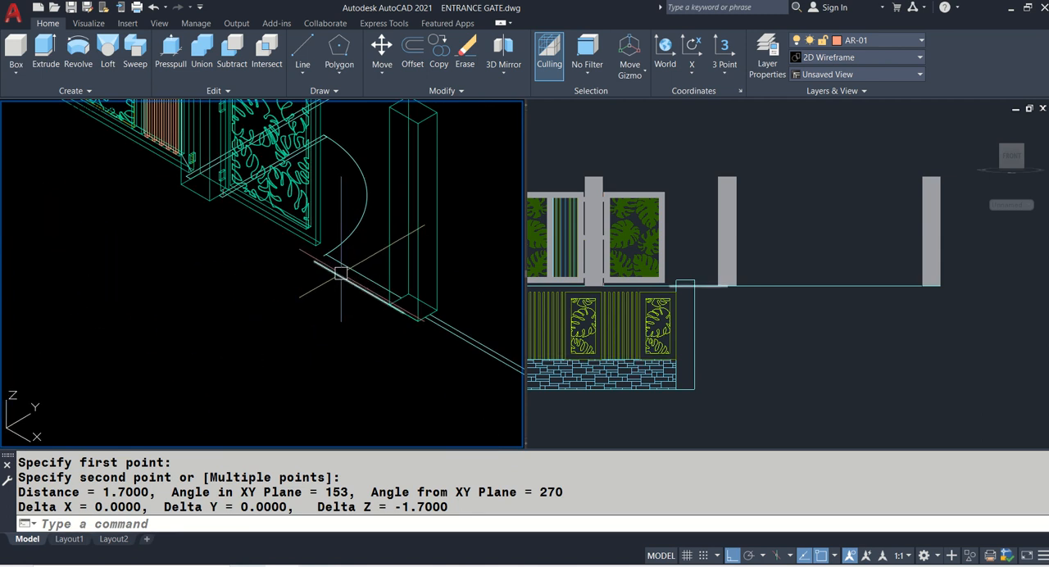
{"action": "type", "text": "EXT"}
{"action": "key", "text": "Return"}
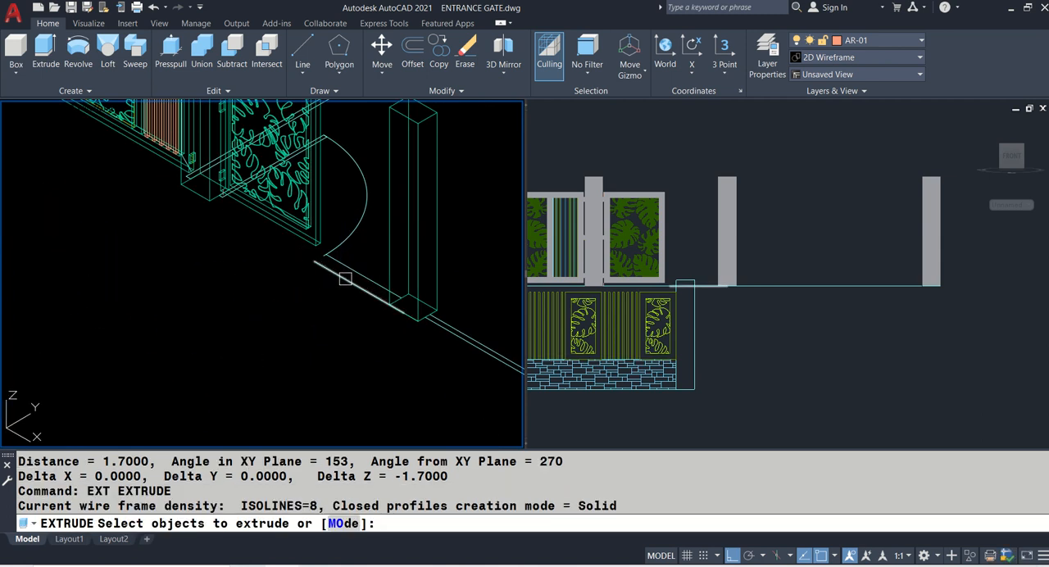
{"action": "left_click", "coordinate": [347, 280]}
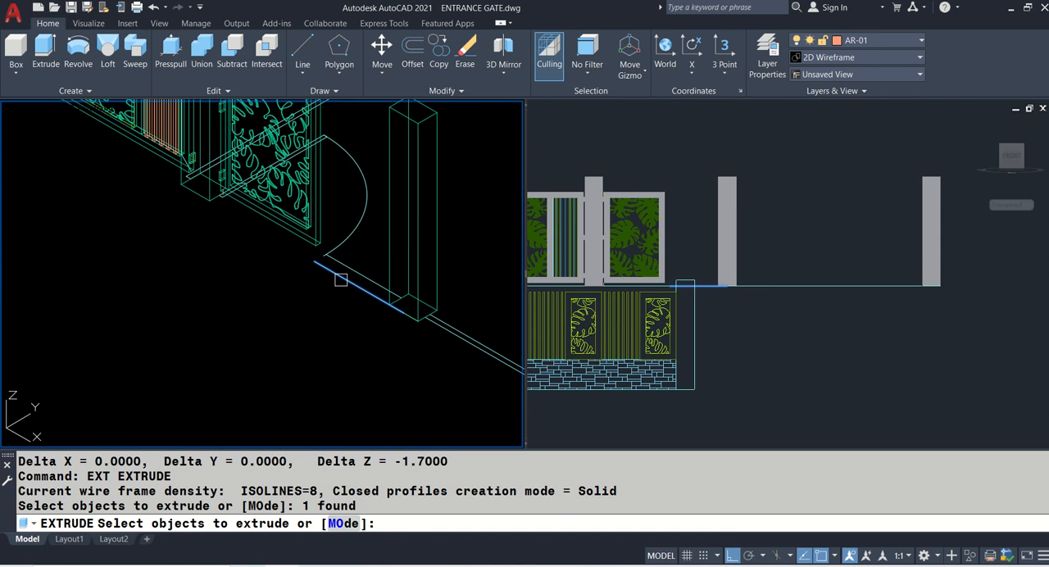
{"action": "scroll", "coordinate": [341, 280], "scroll_direction": "down", "scroll_amount": 5}
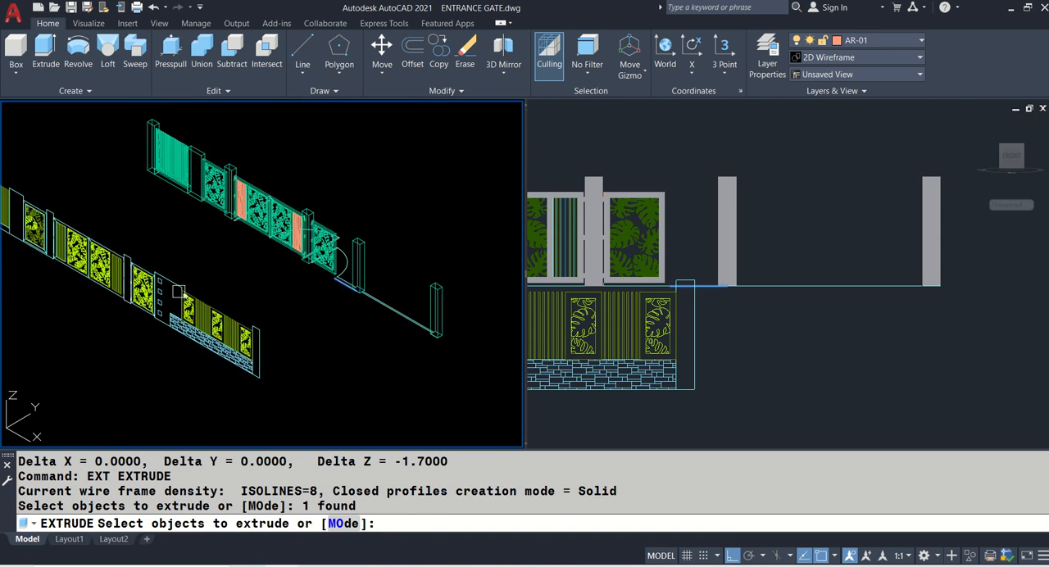
{"action": "scroll", "coordinate": [351, 287], "scroll_direction": "up", "scroll_amount": 5}
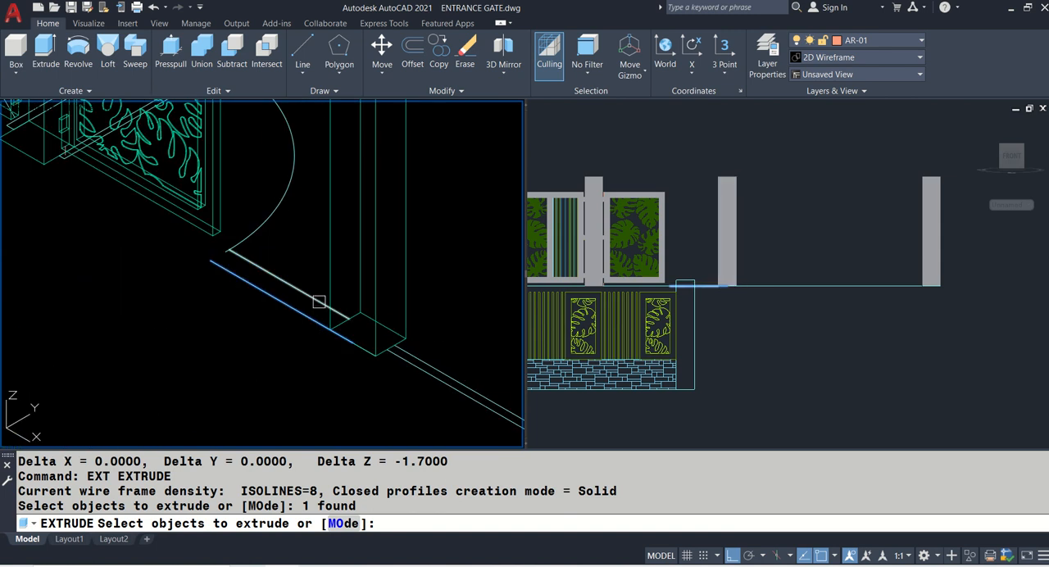
{"action": "key", "text": "Escape"}
- Extrude the front wall line beside the copied side gate vertically up to the top of the adjacent post
{"action": "type", "text": "EXT"}
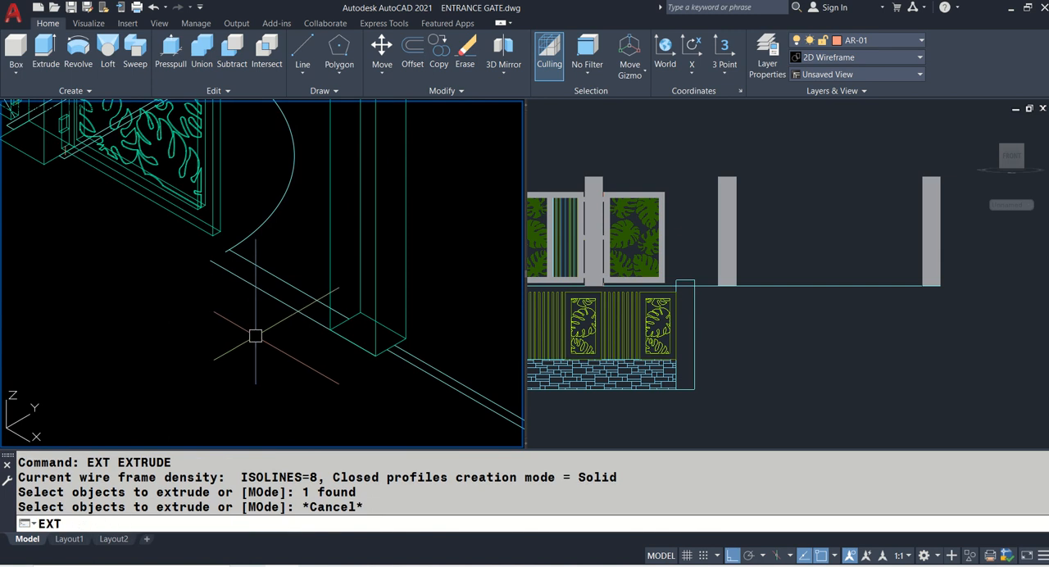
{"action": "key", "text": "Return"}
{"action": "left_click", "coordinate": [290, 315]}
{"action": "key", "text": "Return"}
{"action": "scroll", "coordinate": [328, 352], "scroll_direction": "down", "scroll_amount": 3}
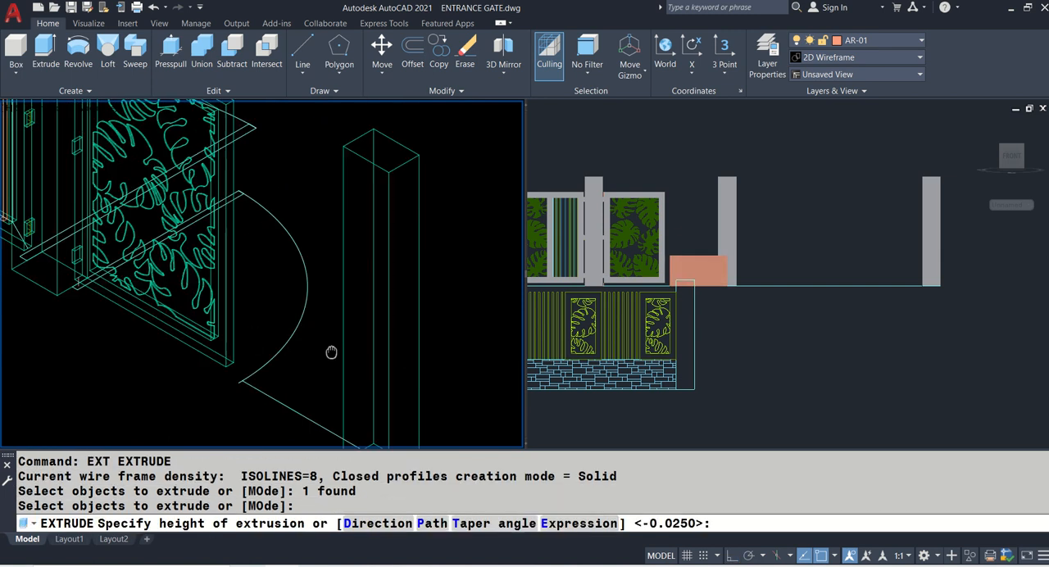
{"action": "scroll", "coordinate": [328, 351], "scroll_direction": "up", "scroll_amount": 2}
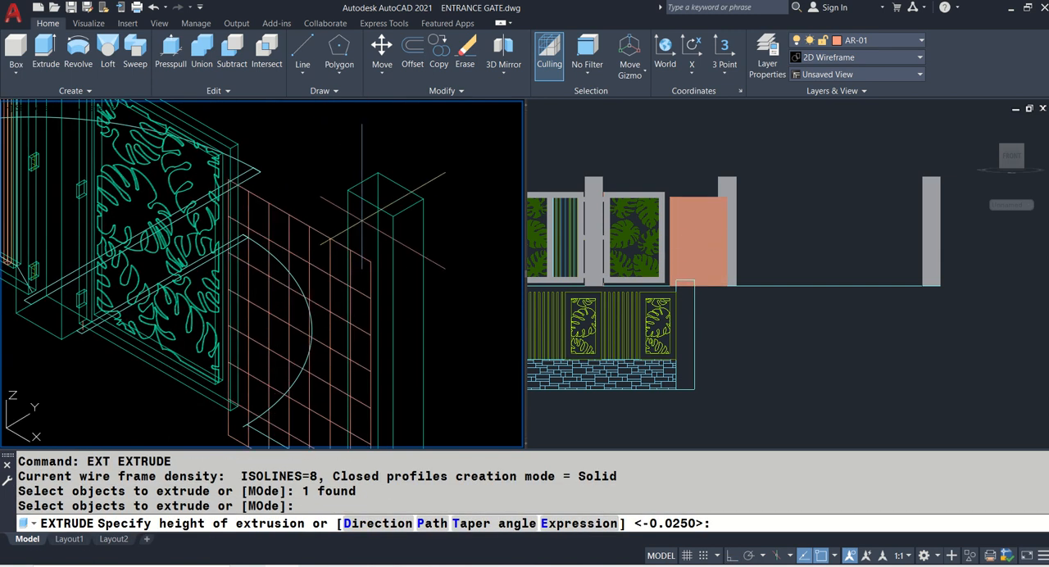
{"action": "left_click", "coordinate": [360, 180]}
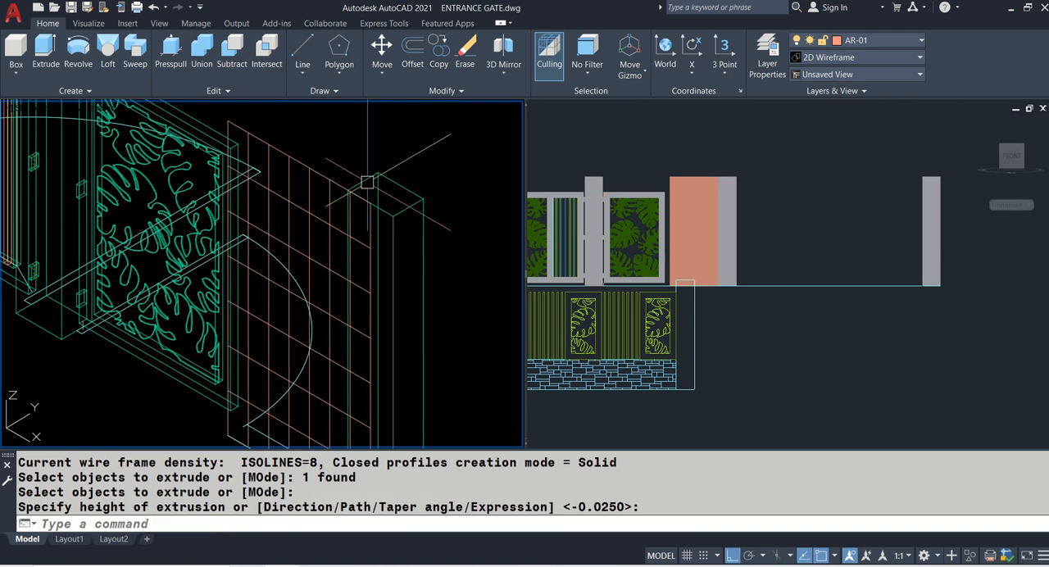
- Extrude the vertical wall surface beside the copied side gate horizontally to the wall's rear plan line to make it solid
{"action": "type", "text": "EXT"}
{"action": "key", "text": "Return"}
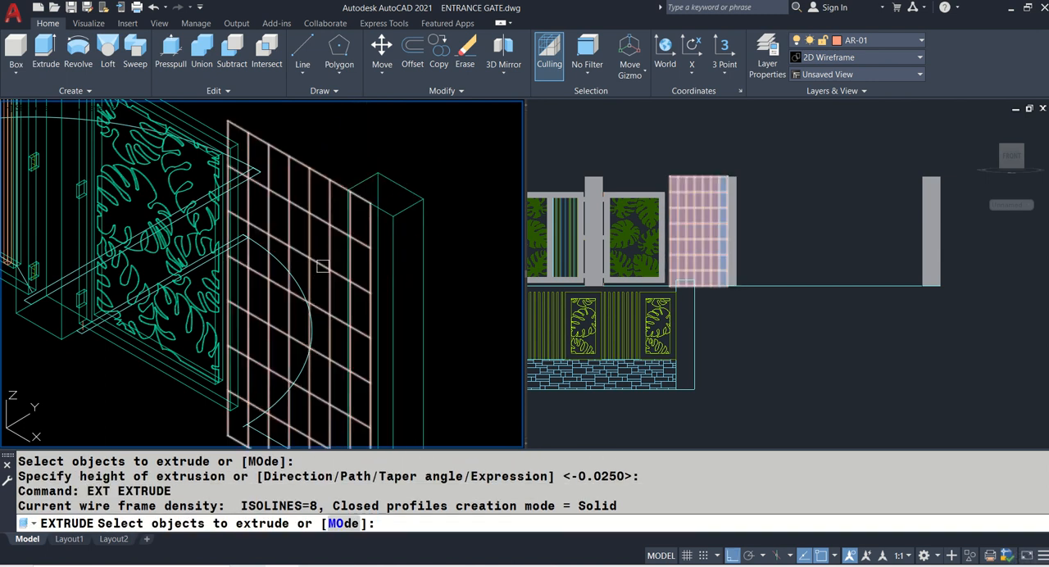
{"action": "left_click", "coordinate": [304, 382]}
{"action": "scroll", "coordinate": [304, 382], "scroll_direction": "up", "scroll_amount": 4}
{"action": "key", "text": "Return"}
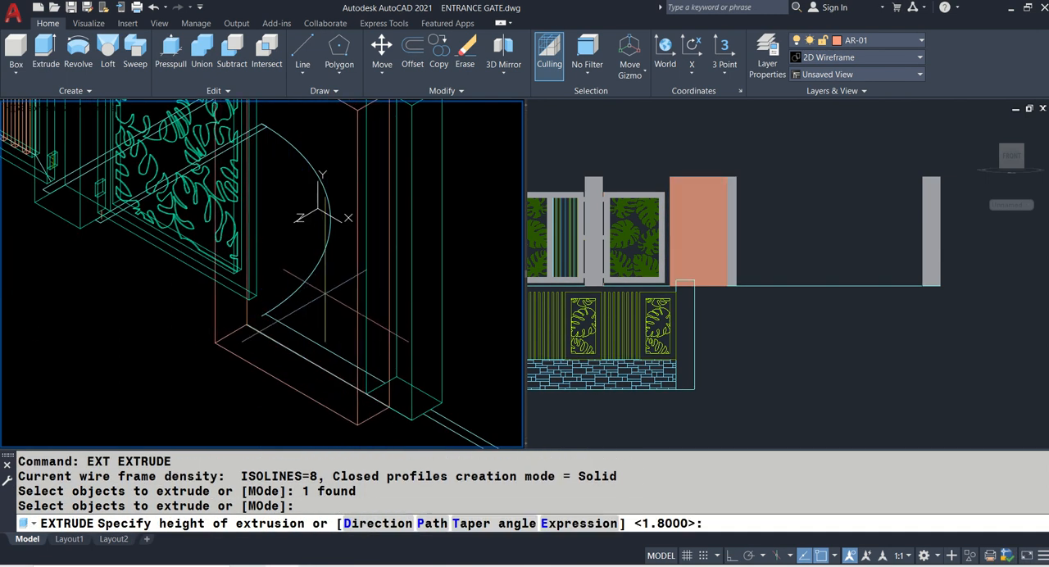
{"action": "key", "text": "Return"}
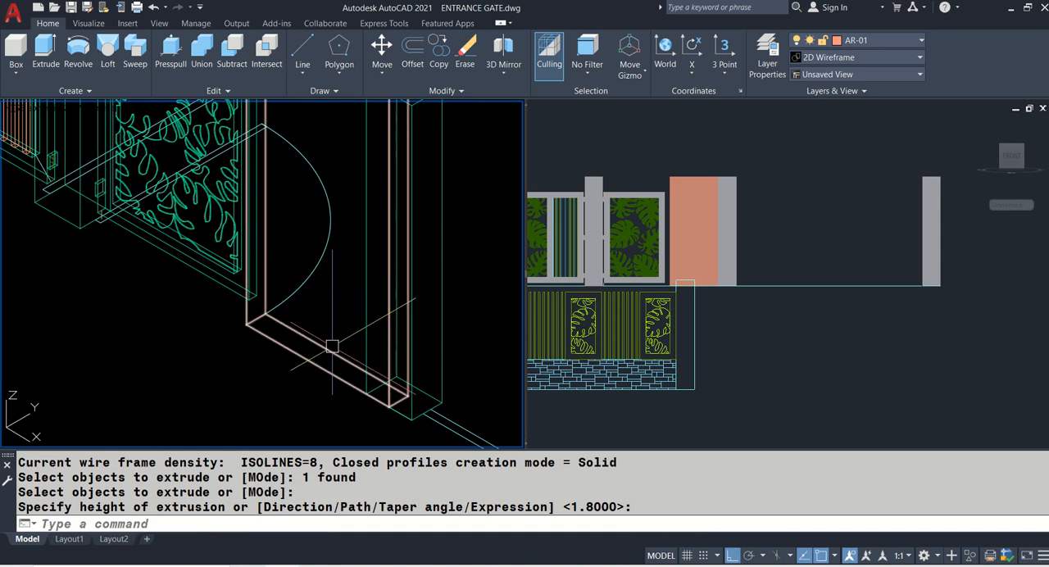
- Measure the horizontal gap between the copied side gate's frame and the new wall in the front view
{"action": "scroll", "coordinate": [338, 336], "scroll_direction": "down", "scroll_amount": 2}
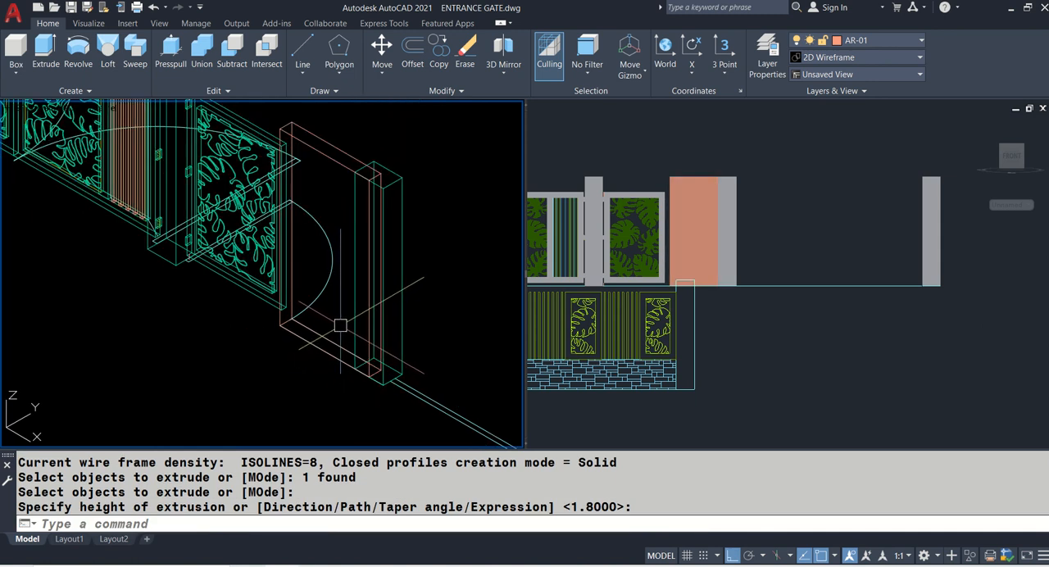
{"action": "scroll", "coordinate": [278, 322], "scroll_direction": "up", "scroll_amount": 3}
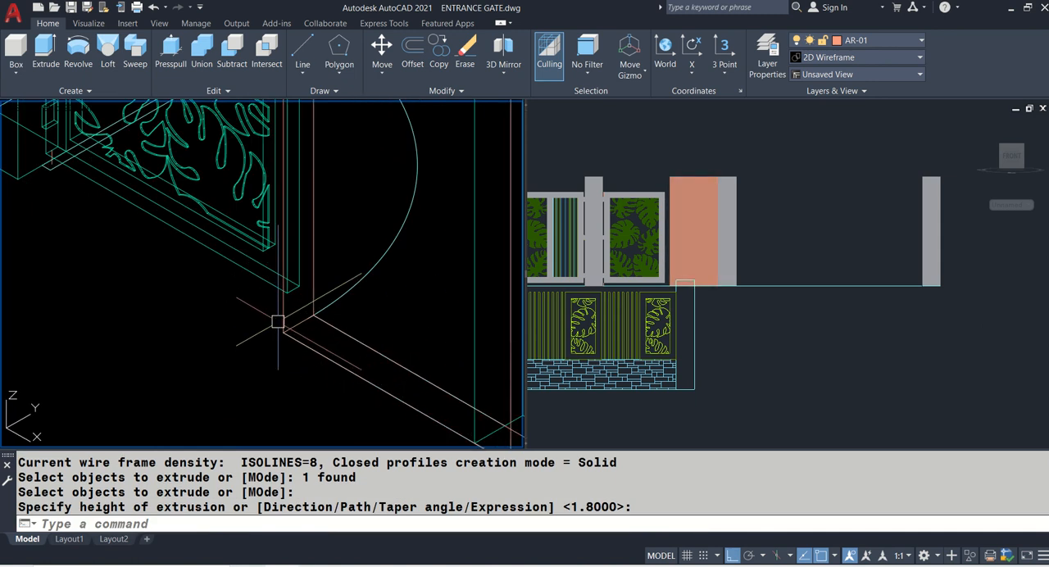
{"action": "left_click", "coordinate": [649, 243]}
{"action": "scroll", "coordinate": [648, 243], "scroll_direction": "up", "scroll_amount": 5}
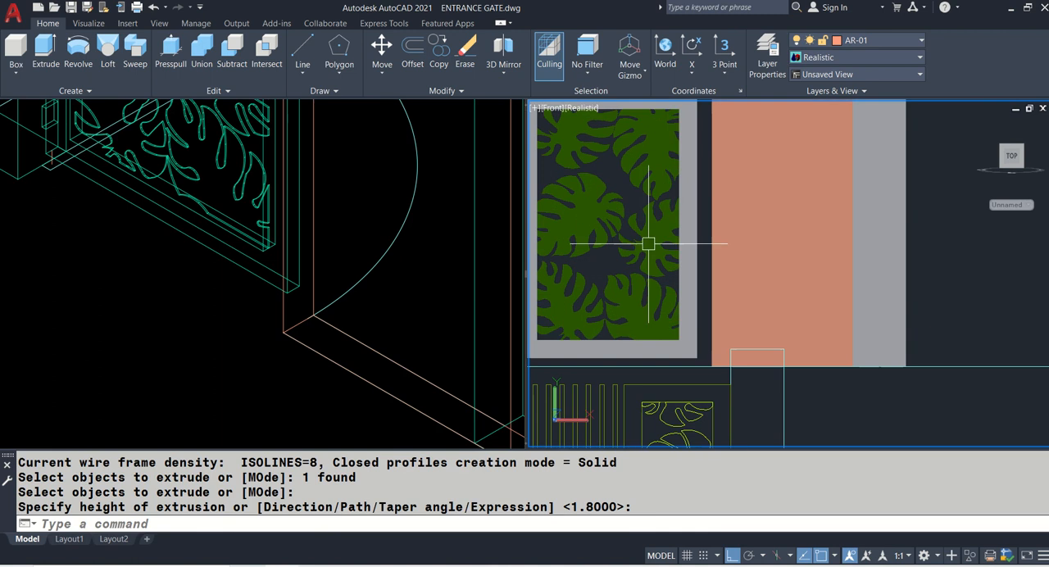
{"action": "type", "text": "D"}
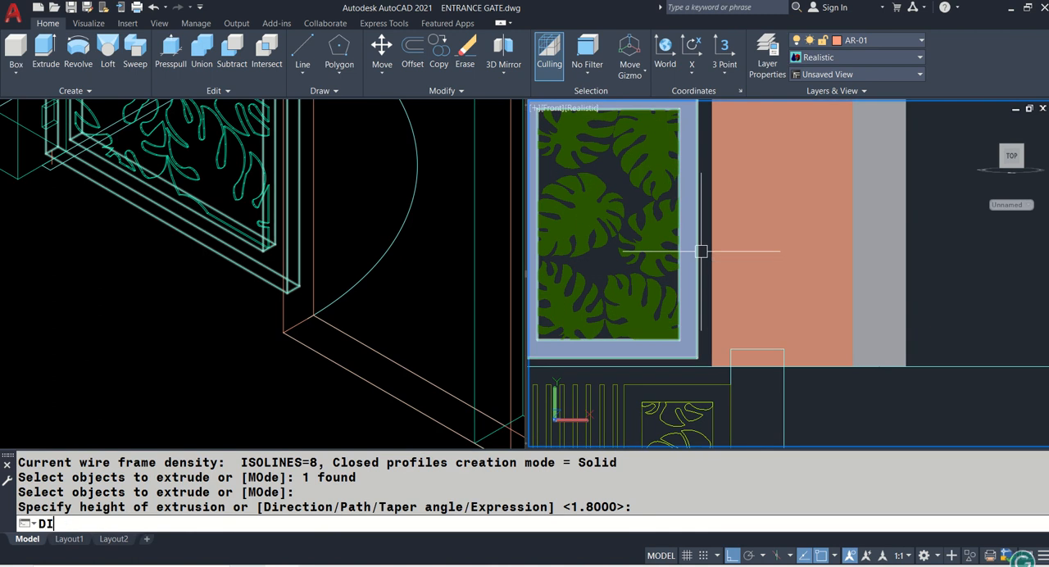
{"action": "type", "text": "I"}
{"action": "key", "text": "Return"}
{"action": "left_click", "coordinate": [711, 208]}
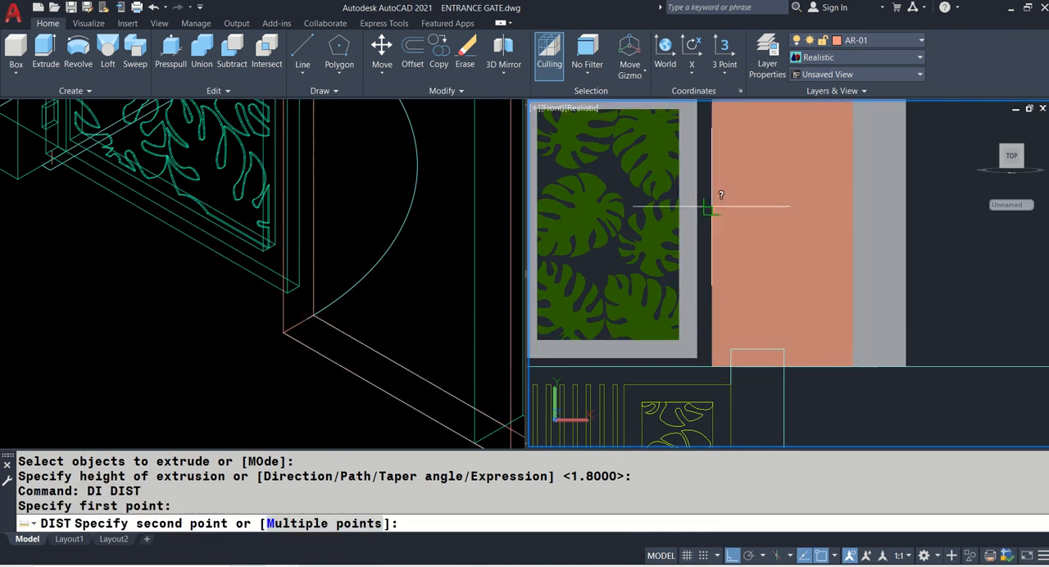
{"action": "left_click", "coordinate": [693, 212]}
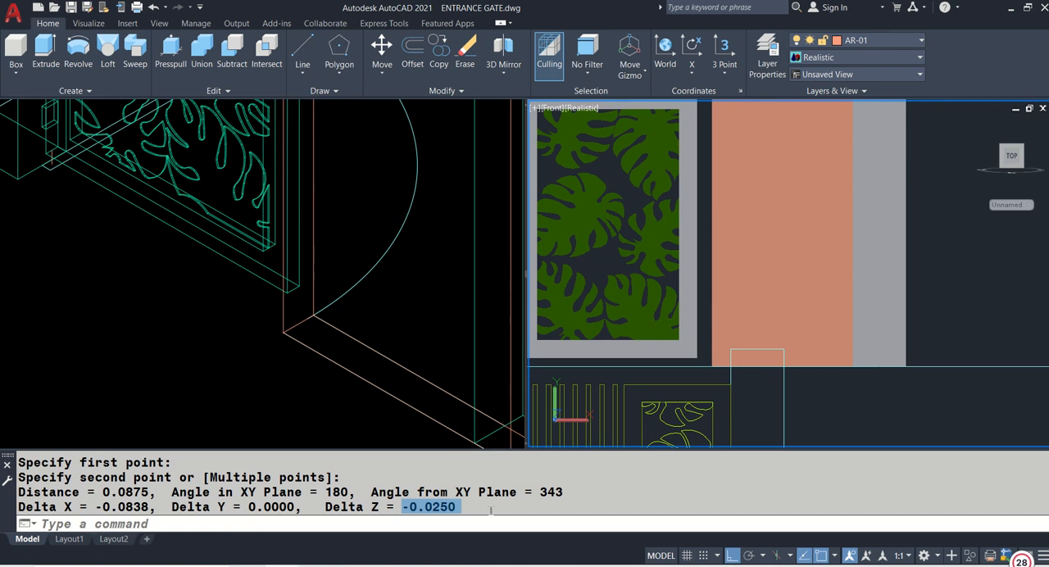
- Move the new solid wall 0.1 along its length toward the copied side gate
{"action": "left_click", "coordinate": [369, 319]}
{"action": "scroll", "coordinate": [352, 305], "scroll_direction": "down", "scroll_amount": 2}
{"action": "key", "text": "Escape"}
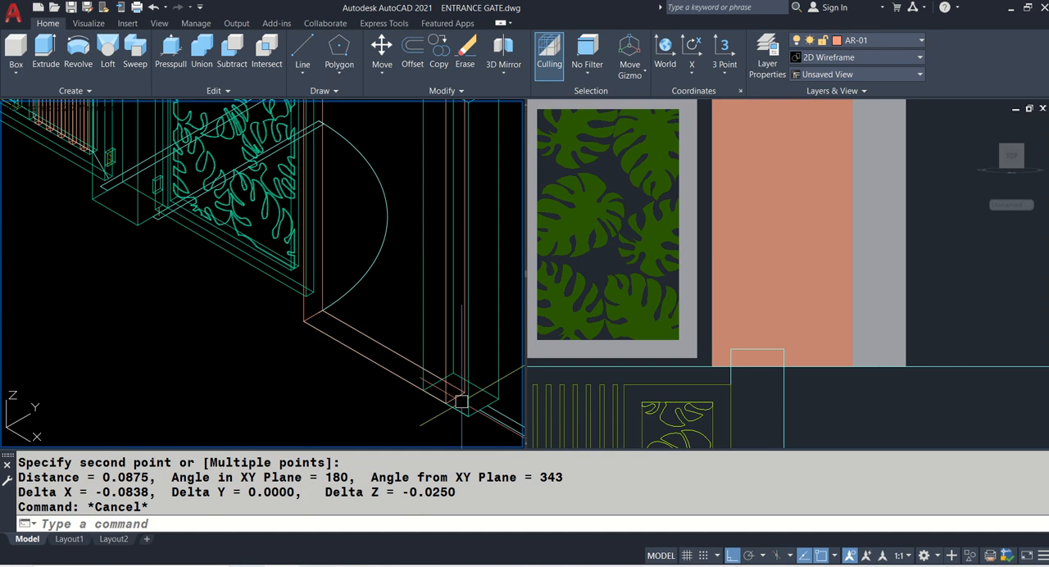
{"action": "key", "text": "Escape"}
{"action": "type", "text": "m"}
{"action": "key", "text": "Return"}
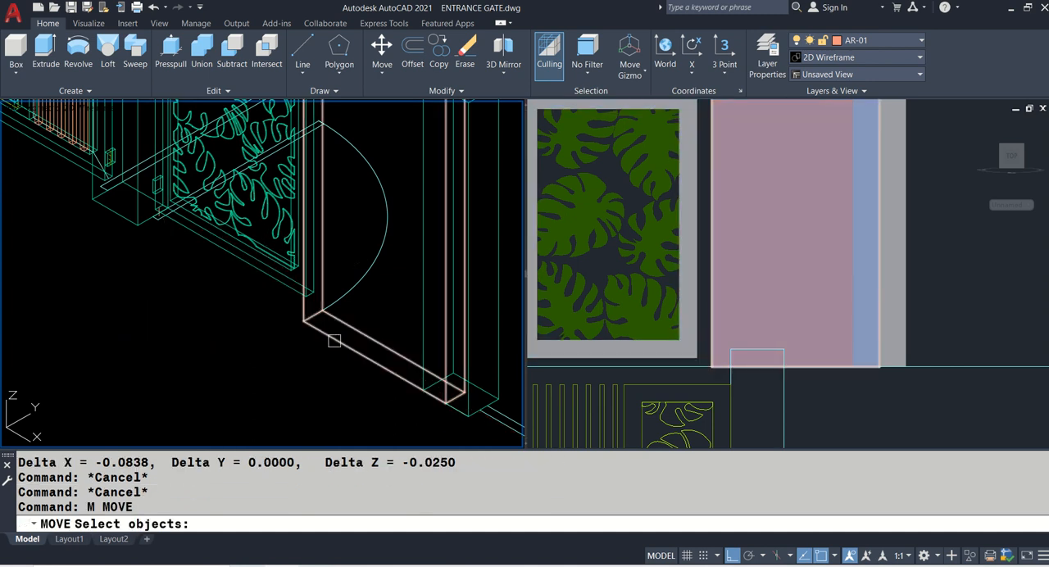
{"action": "left_click", "coordinate": [337, 341]}
{"action": "key", "text": "Return"}
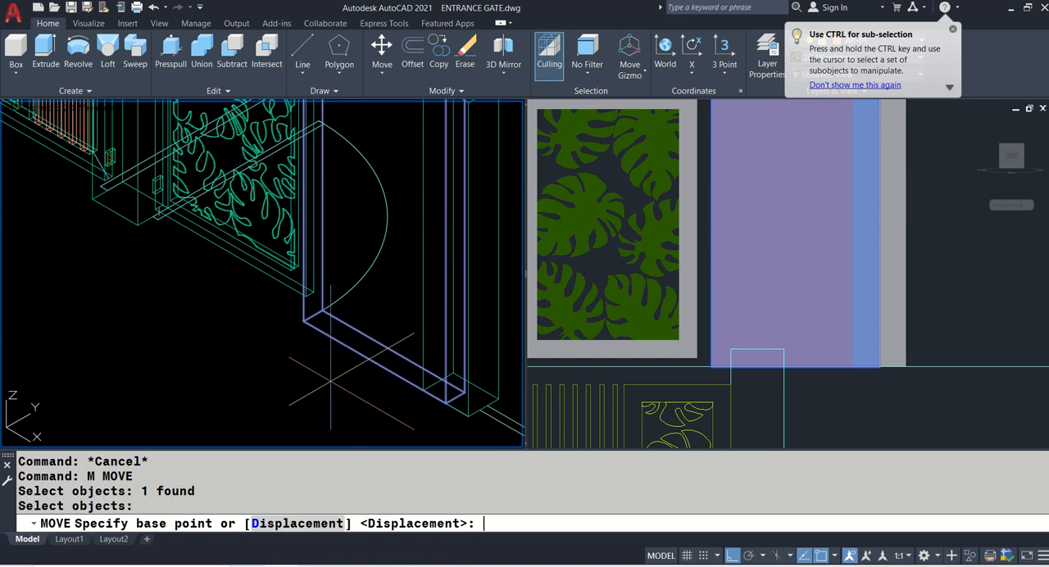
{"action": "left_click", "coordinate": [373, 358]}
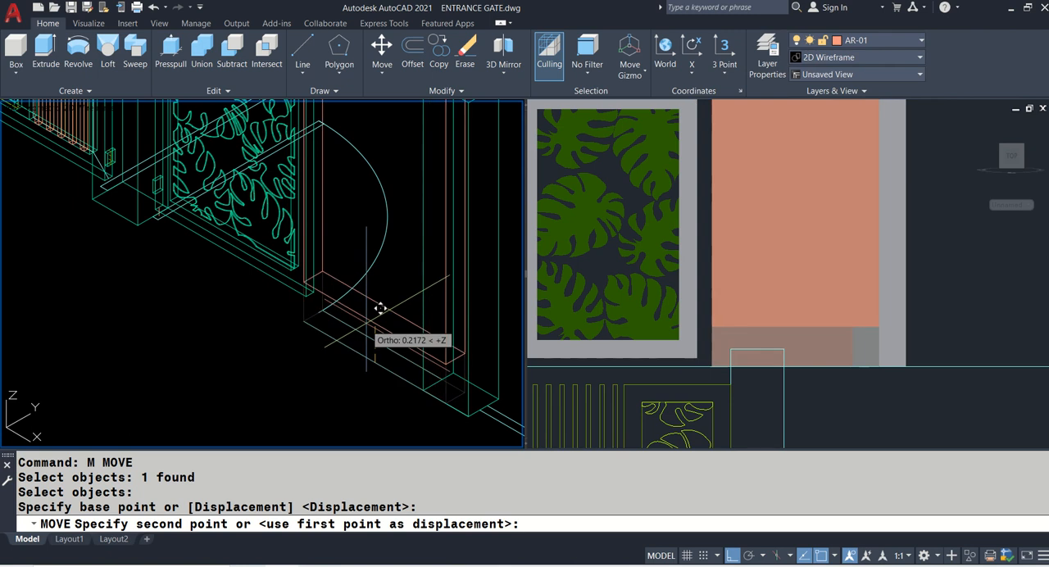
{"action": "scroll", "coordinate": [380, 308], "scroll_direction": "up", "scroll_amount": 3}
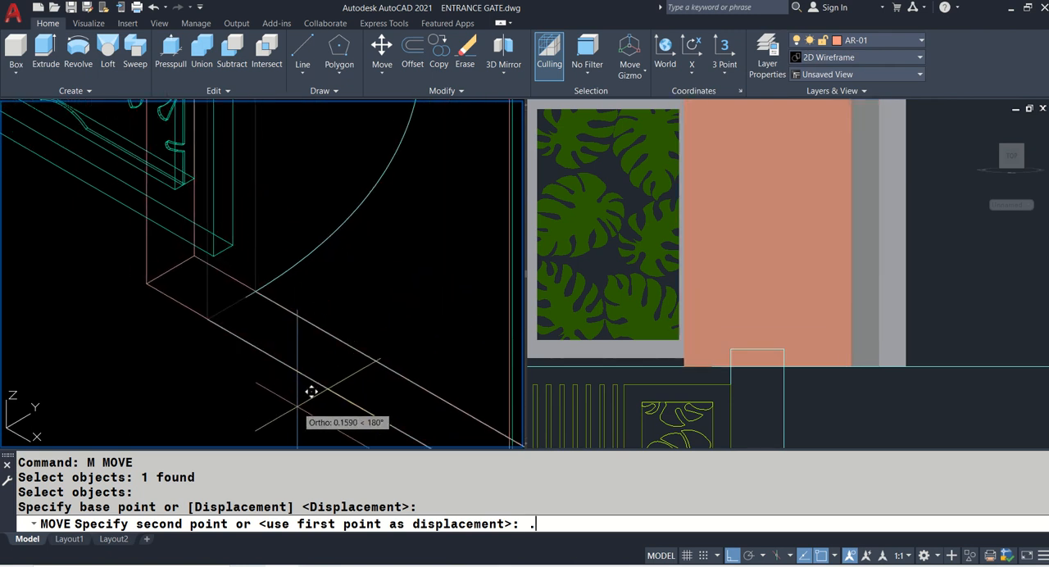
{"action": "key", "text": "Return"}
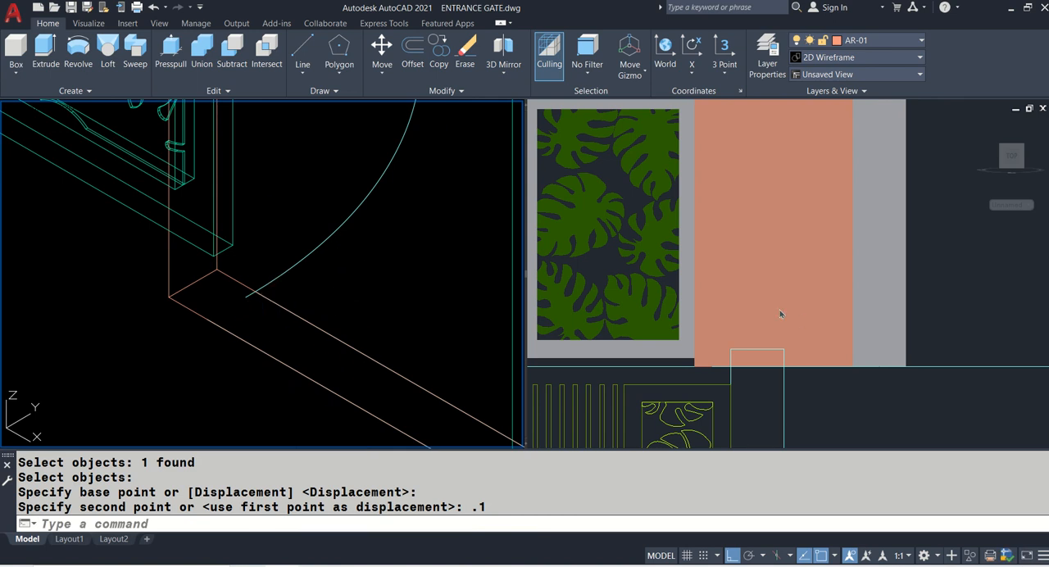
- Check the wall's edge against the side gate frame in the front view and set the isometric view to the Realistic visual style
{"action": "left_click", "coordinate": [703, 321]}
{"action": "scroll", "coordinate": [700, 361], "scroll_direction": "up", "scroll_amount": 4}
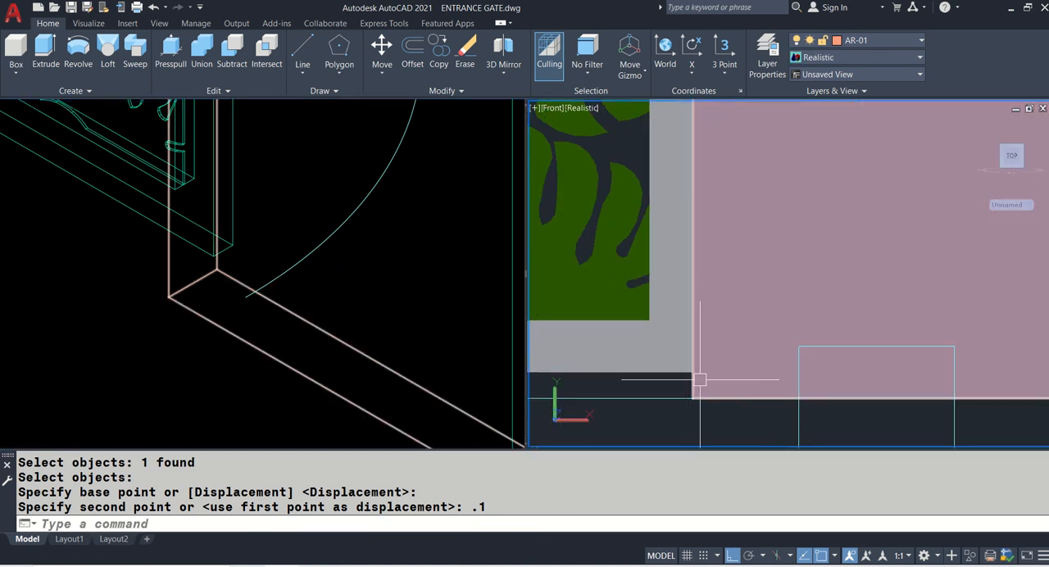
{"action": "left_click", "coordinate": [358, 287]}
{"action": "scroll", "coordinate": [358, 287], "scroll_direction": "down", "scroll_amount": 3}
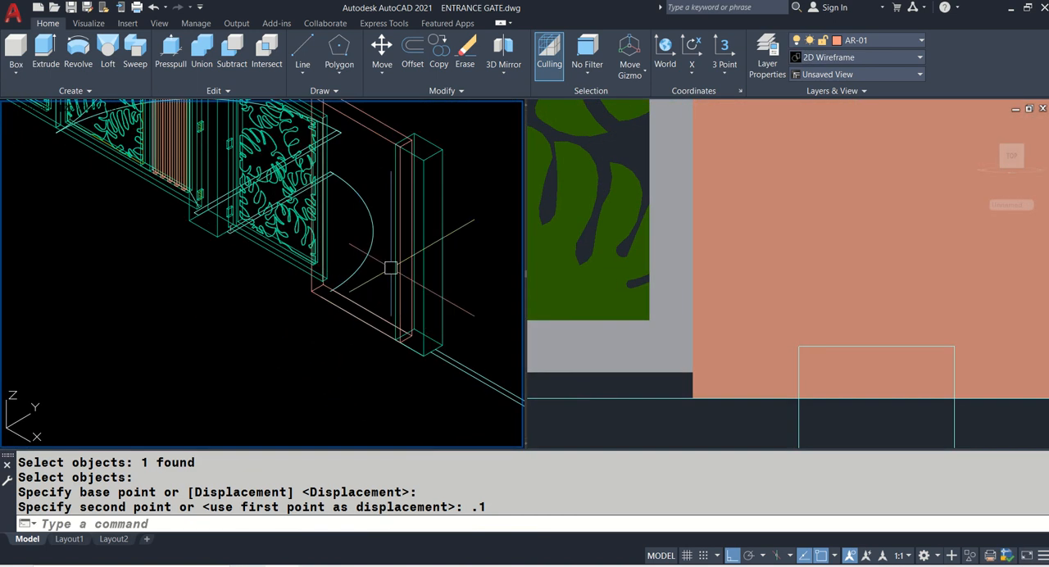
{"action": "middle_click_drag", "start_coordinate": [394, 269], "coordinate": [398, 332]}
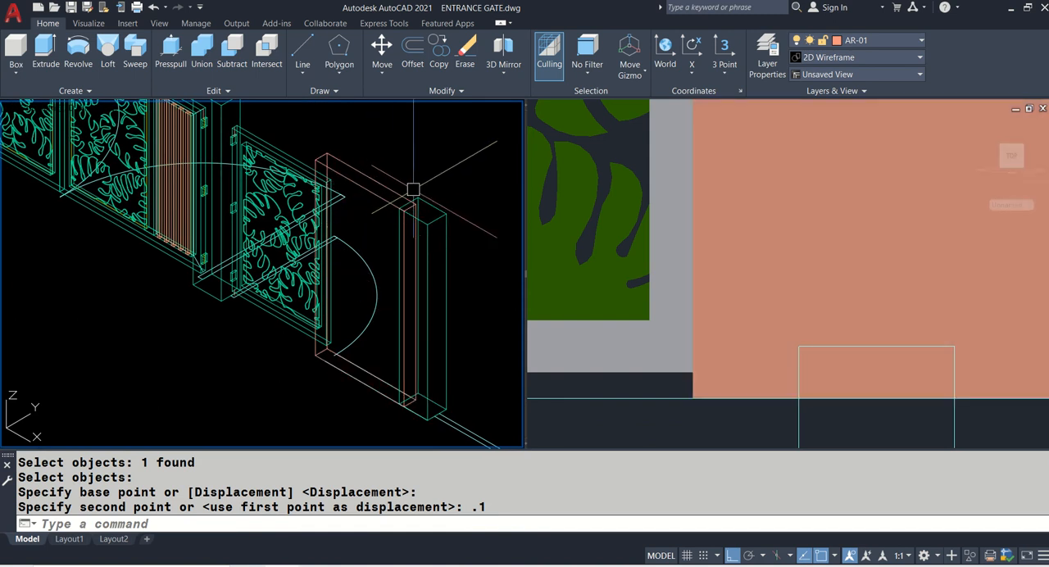
{"action": "type", "text": "VS"}
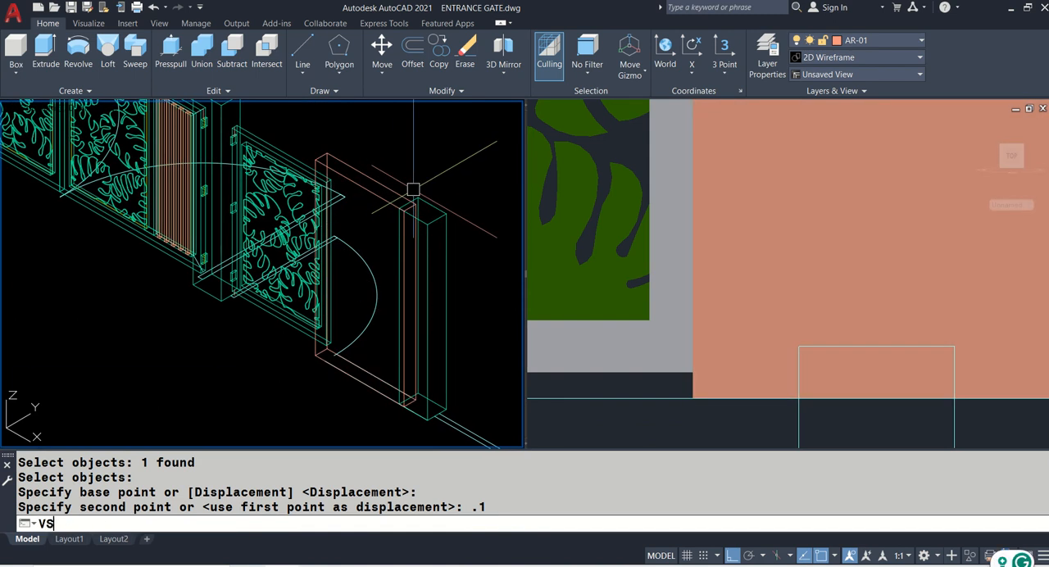
{"action": "key", "text": "Return"}
{"action": "type", "text": "R"}
{"action": "key", "text": "Return"}
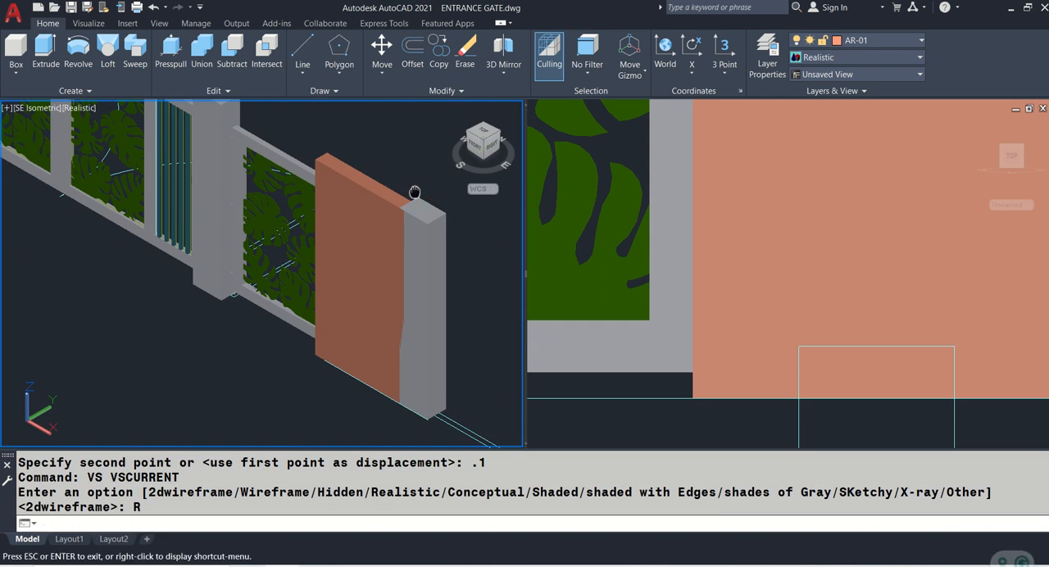
- Match the new wall's properties to those of the adjacent grey post
{"action": "middle_click_drag", "start_coordinate": [413, 189], "coordinate": [363, 195]}
{"action": "type", "text": "MA"}
{"action": "key", "text": "Return"}
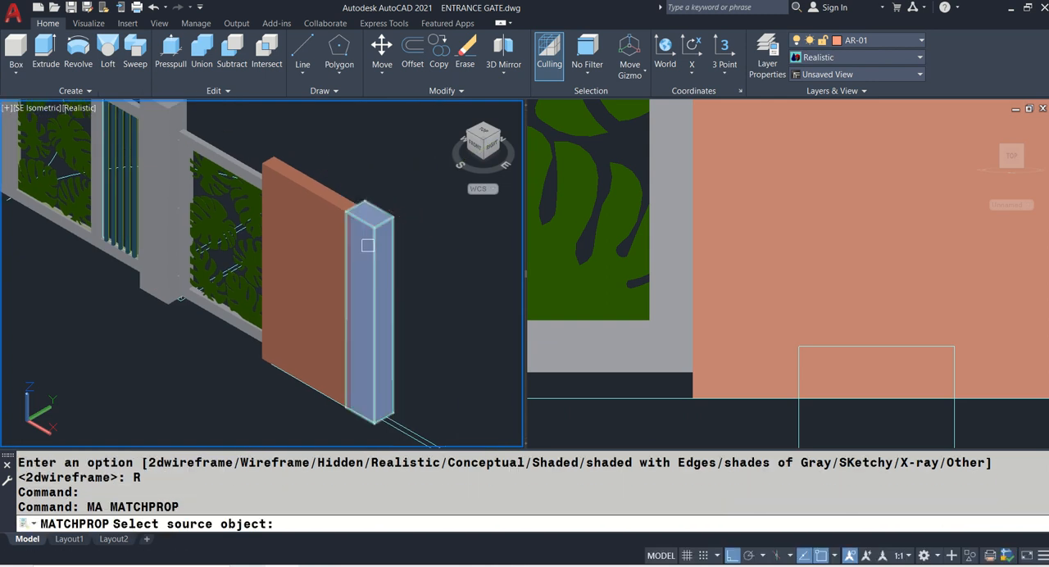
{"action": "left_click", "coordinate": [368, 246]}
{"action": "left_click", "coordinate": [332, 217]}
{"action": "key", "text": "Return"}
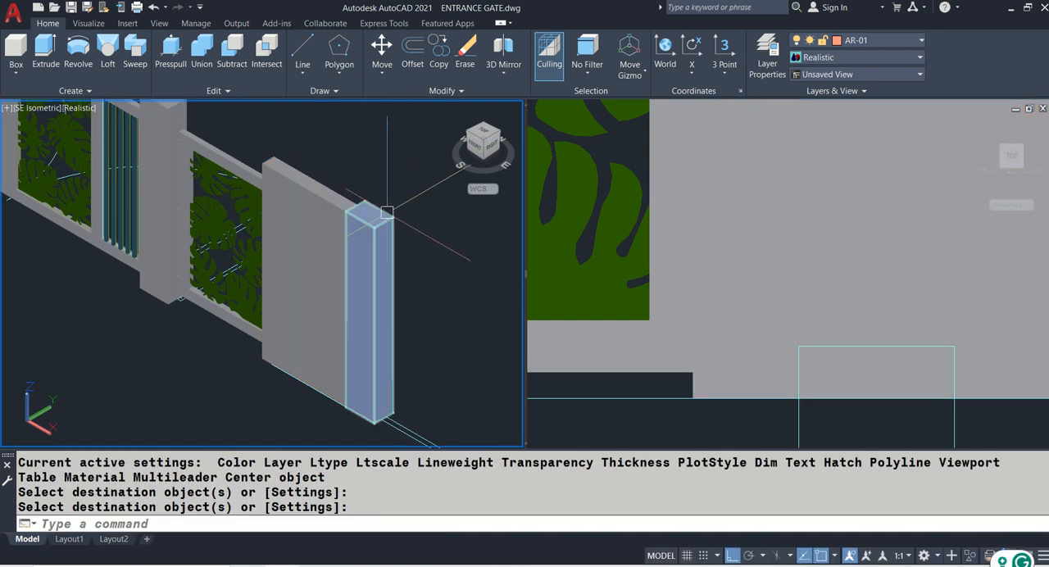
- Union the new wall and the adjacent post into one solid
{"action": "type", "text": "UNI"}
{"action": "key", "text": "Return"}
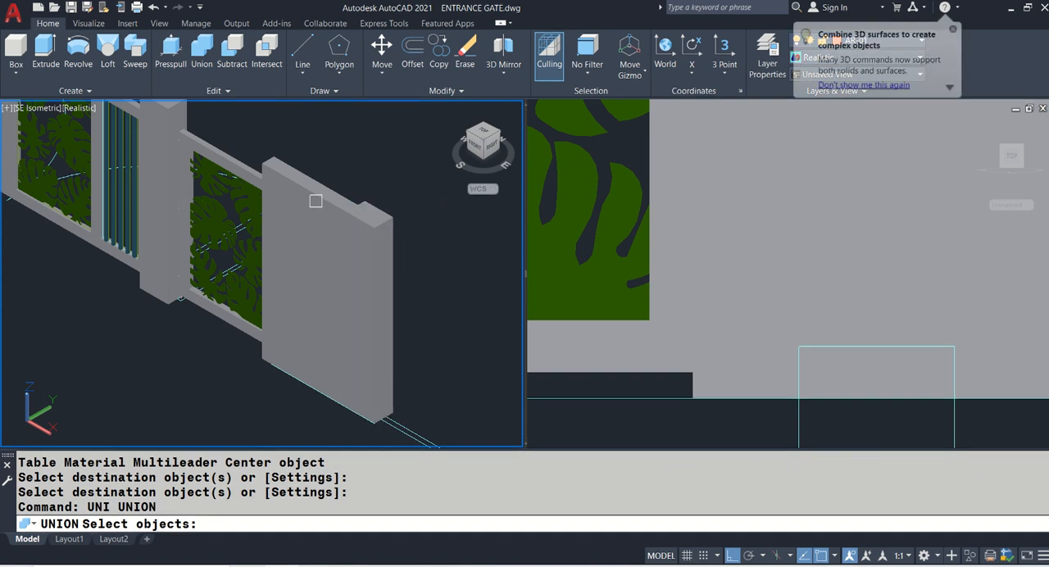
{"action": "left_click", "coordinate": [374, 235]}
{"action": "left_click", "coordinate": [377, 239]}
{"action": "key", "text": "Return"}
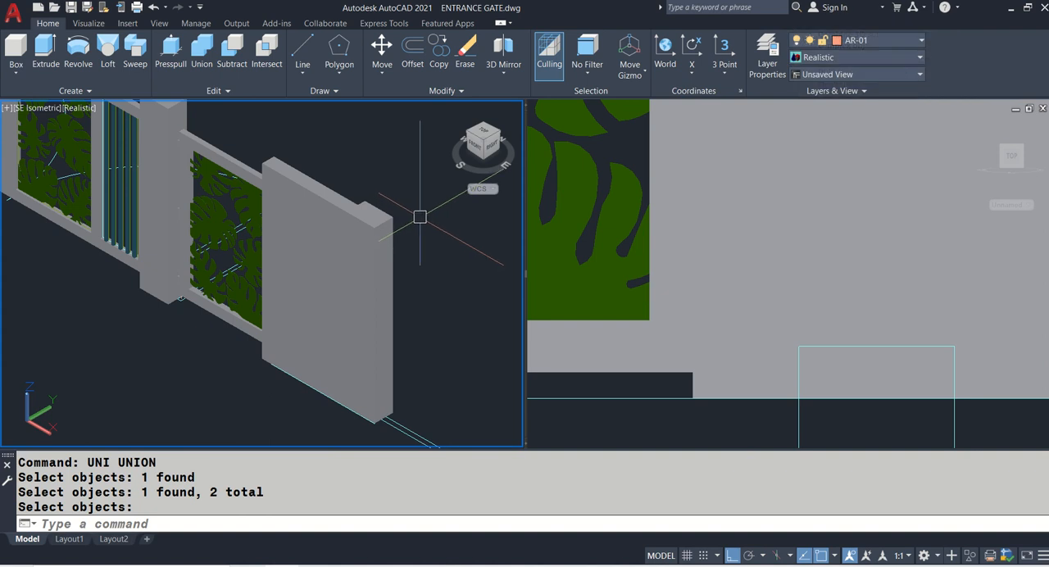
- Move the four square opening outlines from the elevation onto the solid wall's front face, aligning them by the wall's upper corner
{"action": "scroll", "coordinate": [420, 217], "scroll_direction": "down", "scroll_amount": 5}
{"action": "scroll", "coordinate": [215, 262], "scroll_direction": "up", "scroll_amount": 5}
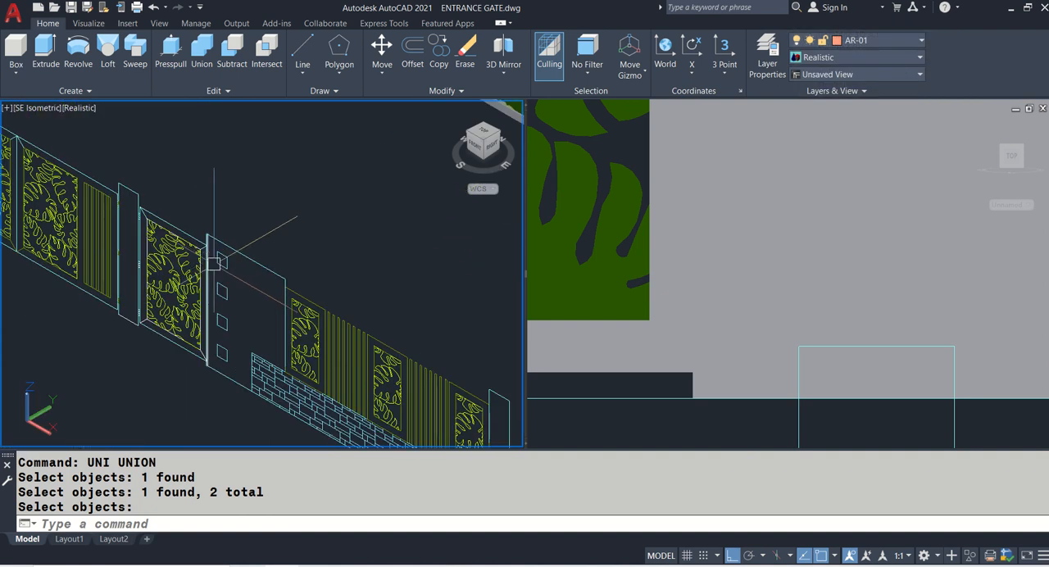
{"action": "type", "text": "C"}
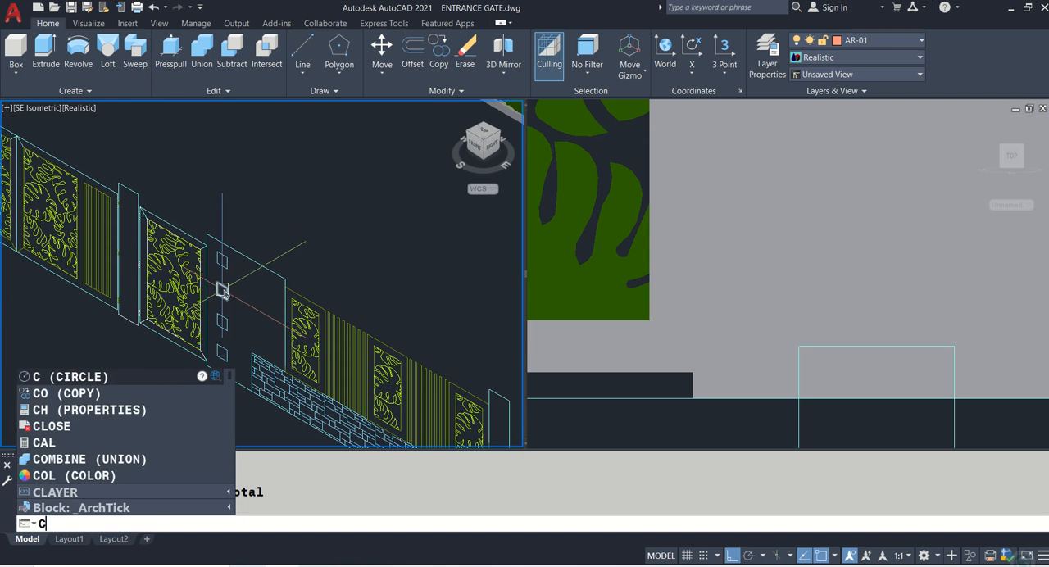
{"action": "key", "text": "BackSpace"}
{"action": "type", "text": "m"}
{"action": "key", "text": "Return"}
{"action": "left_click", "coordinate": [222, 289]}
{"action": "left_click", "coordinate": [229, 266]}
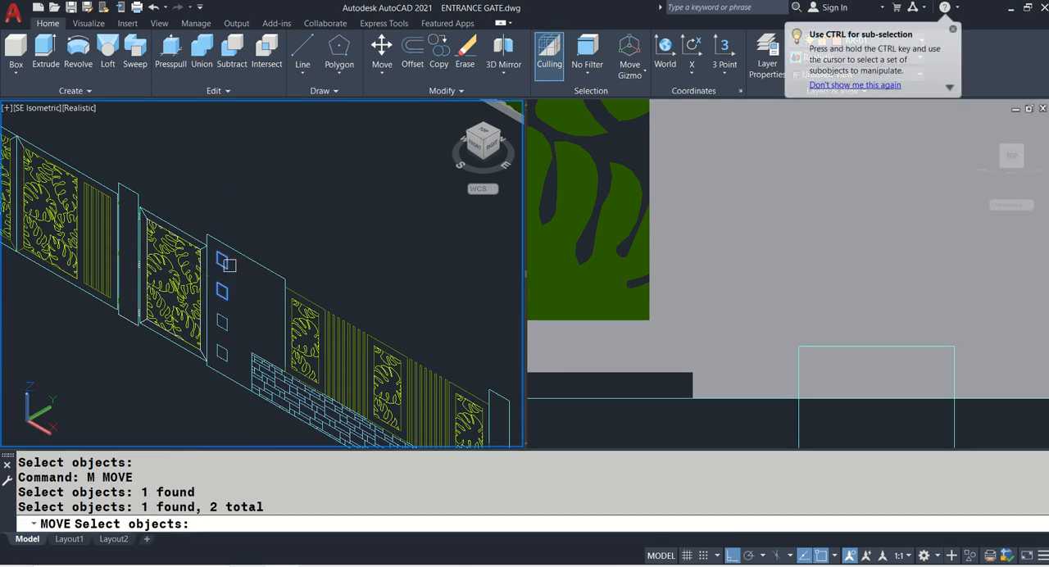
{"action": "left_click", "coordinate": [226, 317]}
{"action": "left_click", "coordinate": [222, 353]}
{"action": "key", "text": "Return"}
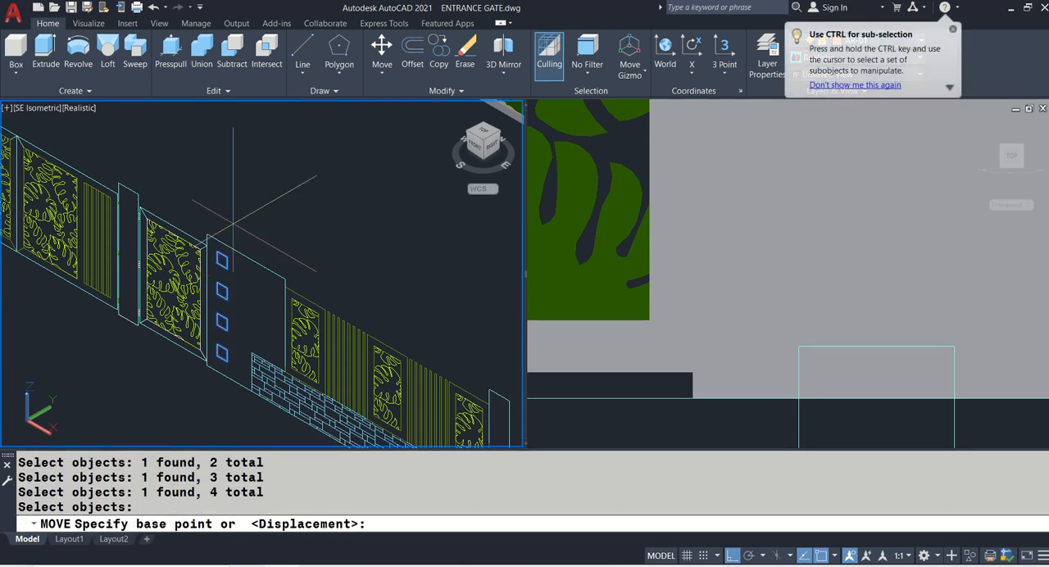
{"action": "left_click", "coordinate": [216, 220]}
{"action": "scroll", "coordinate": [241, 222], "scroll_direction": "up", "scroll_amount": 5}
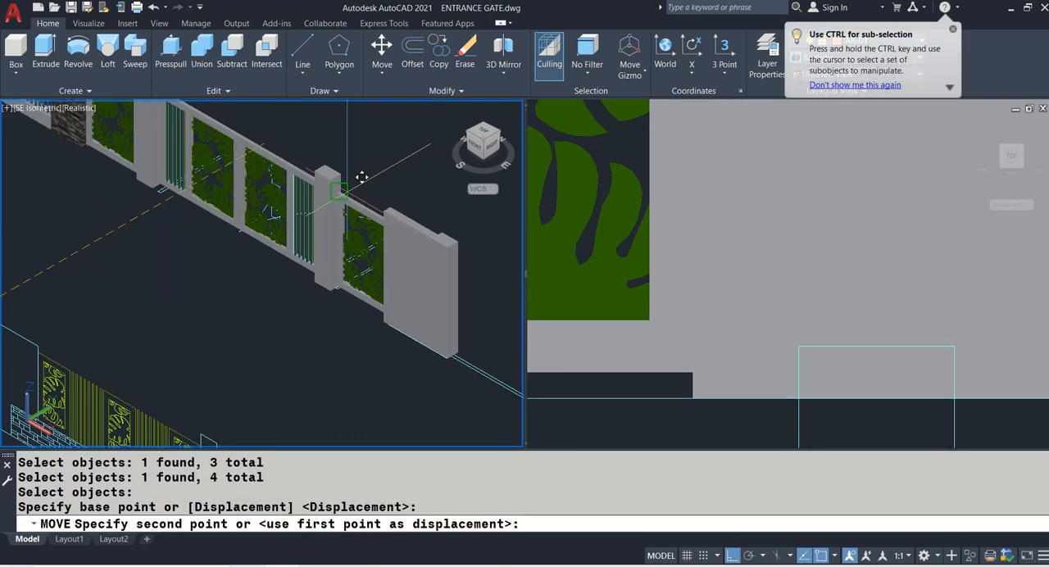
{"action": "left_click", "coordinate": [439, 216]}
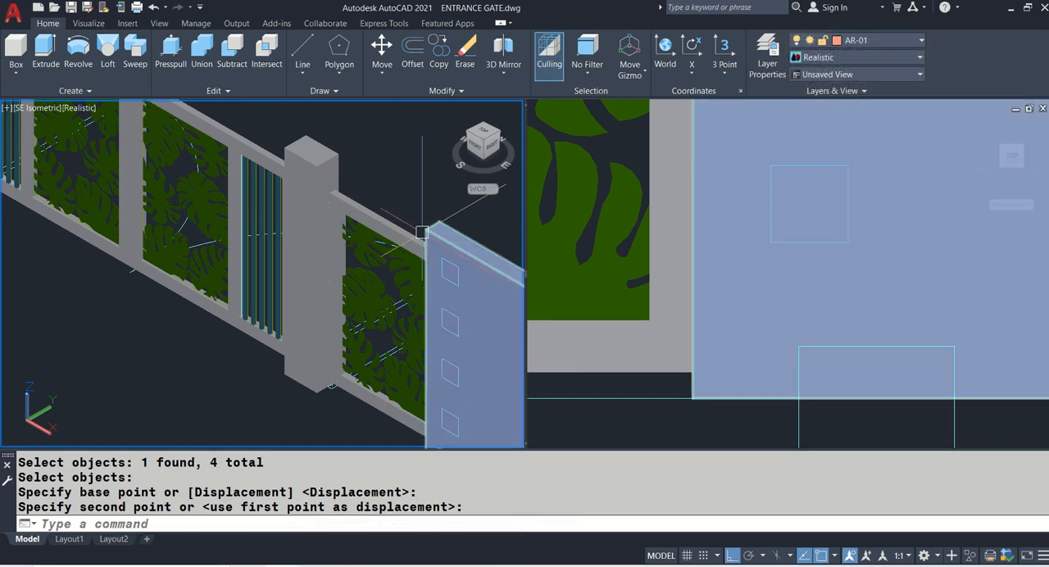
- Examine the placed square outlines on the wall and the remaining span to the end post in the isometric and front views
{"action": "middle_click_drag", "start_coordinate": [467, 270], "coordinate": [346, 237]}
{"action": "left_click", "coordinate": [773, 230]}
{"action": "scroll", "coordinate": [698, 266], "scroll_direction": "down", "scroll_amount": 2}
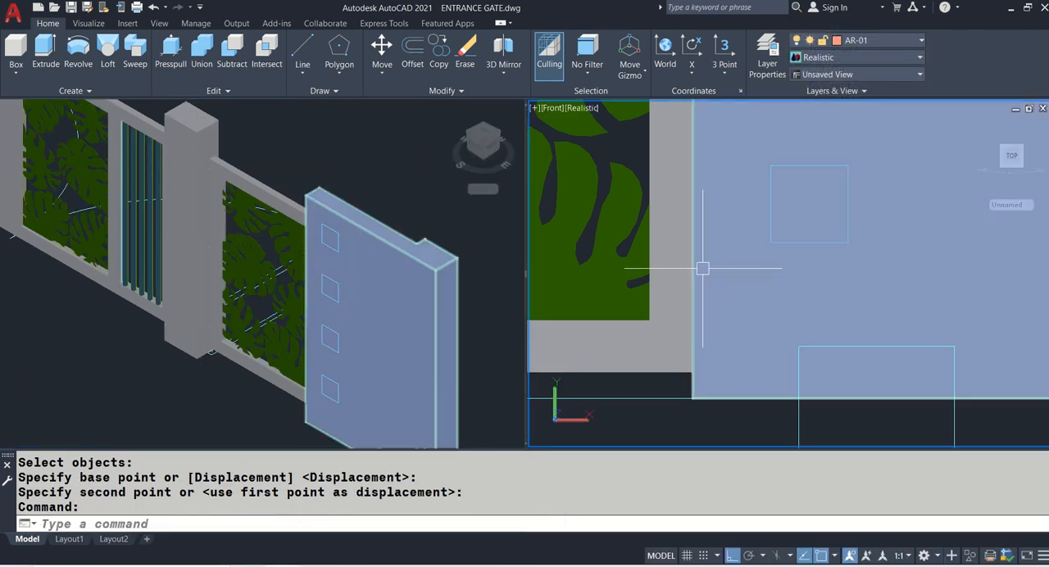
{"action": "scroll", "coordinate": [703, 268], "scroll_direction": "down", "scroll_amount": 4}
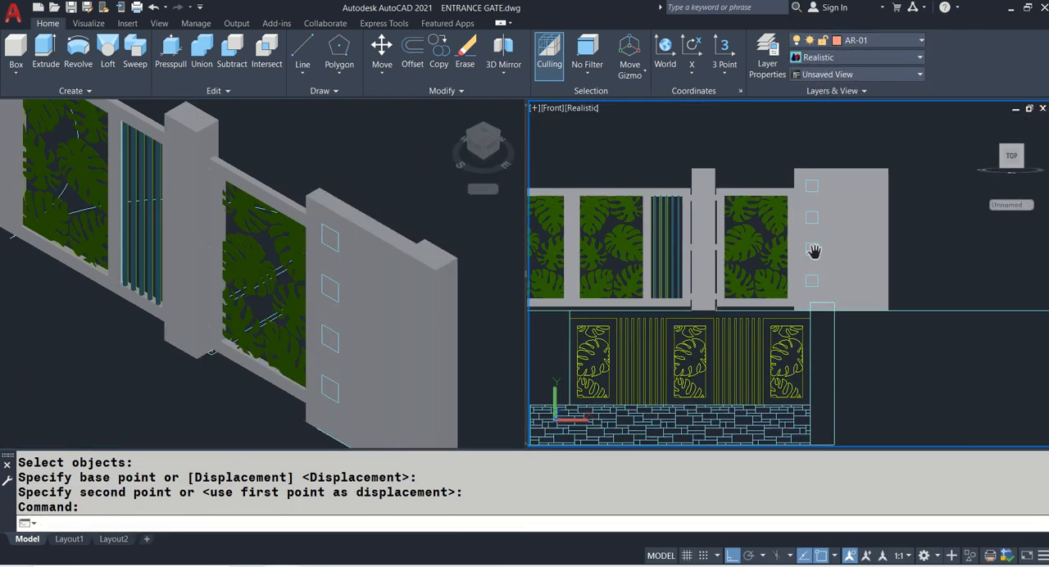
{"action": "scroll", "coordinate": [729, 250], "scroll_direction": "down", "scroll_amount": 2}
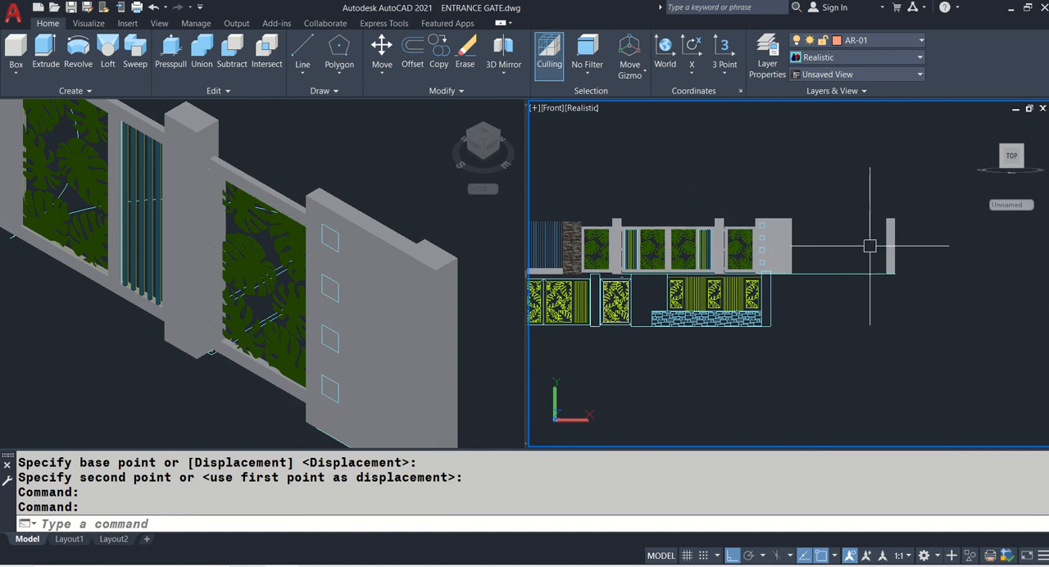
{"action": "scroll", "coordinate": [752, 251], "scroll_direction": "up", "scroll_amount": 4}
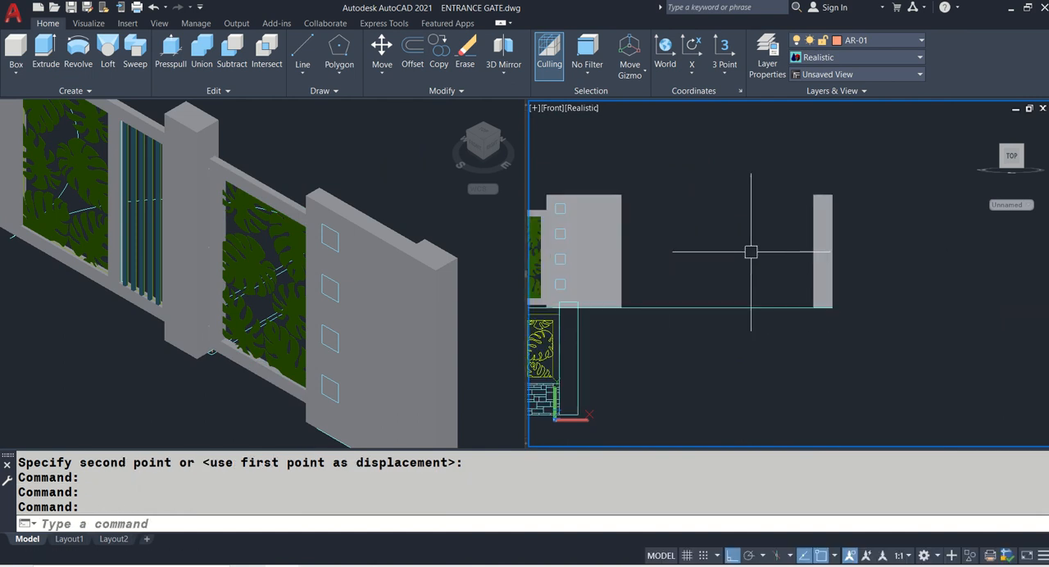
{"action": "middle_click_drag", "start_coordinate": [687, 249], "coordinate": [787, 270]}
{"action": "scroll", "coordinate": [721, 250], "scroll_direction": "up", "scroll_amount": 2}
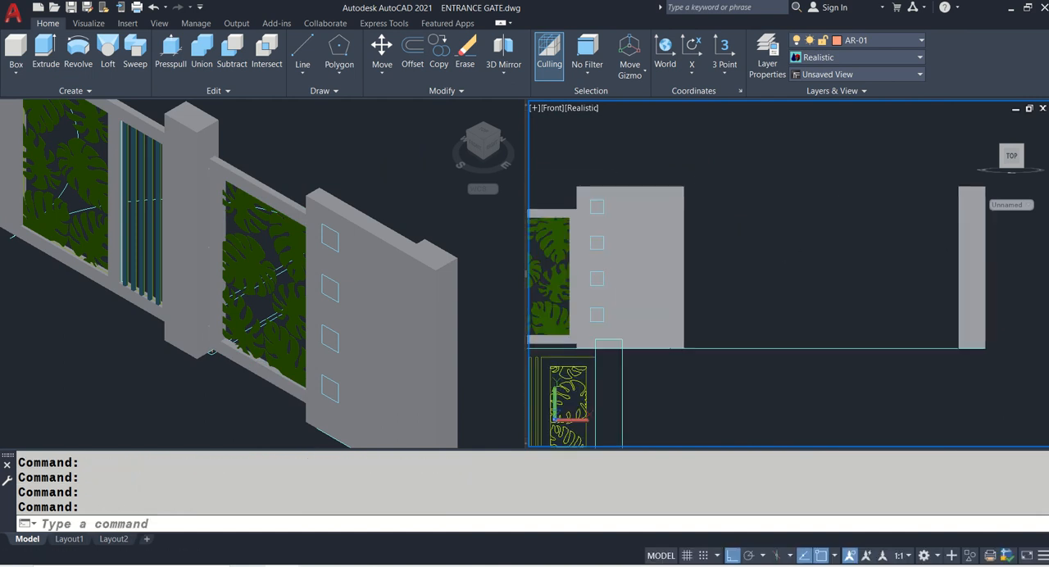
- Presspull the top square outline on the solid wall's front face outward by 0.025
{"action": "left_click", "coordinate": [355, 176]}
{"action": "middle_click_drag", "start_coordinate": [312, 287], "coordinate": [286, 245]}
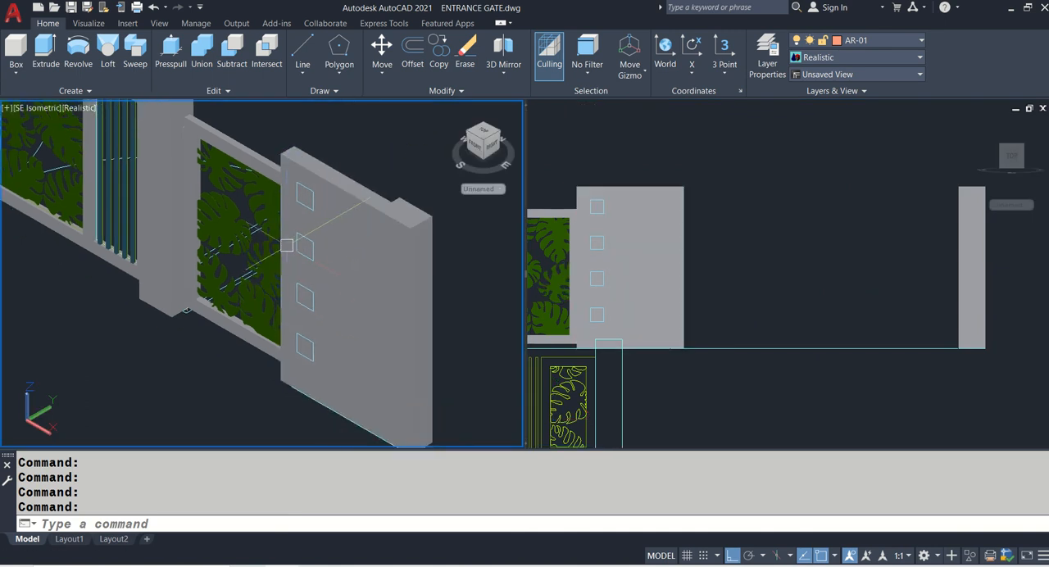
{"action": "left_click", "coordinate": [305, 207]}
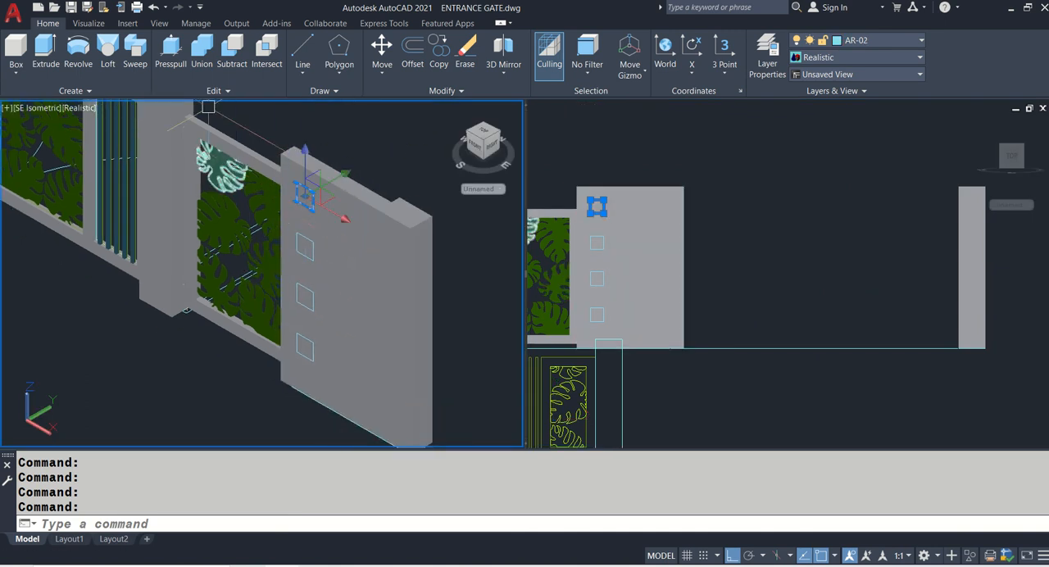
{"action": "left_click", "coordinate": [177, 65]}
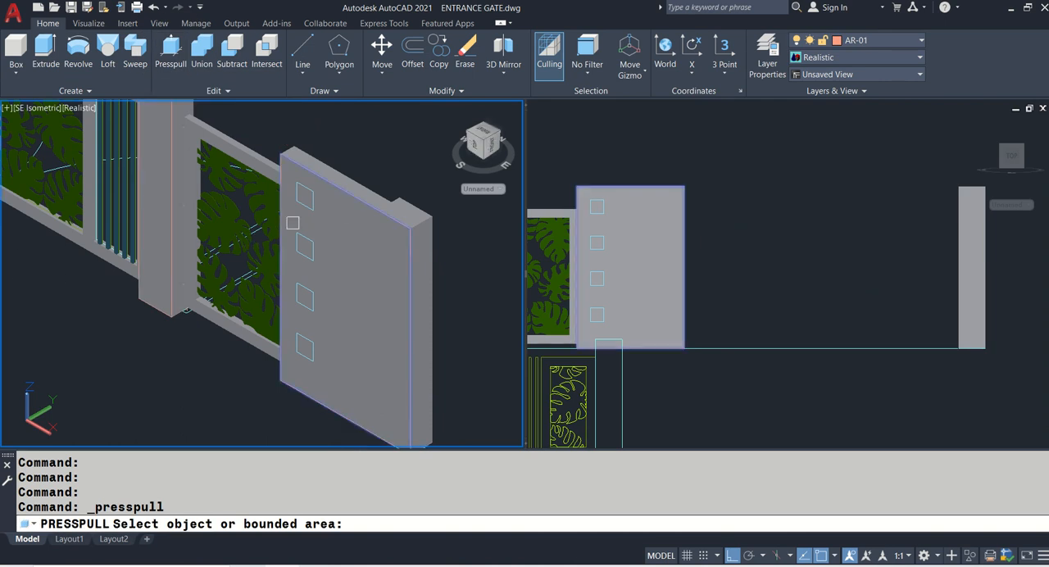
{"action": "key", "text": "Escape"}
{"action": "key", "text": "Escape"}
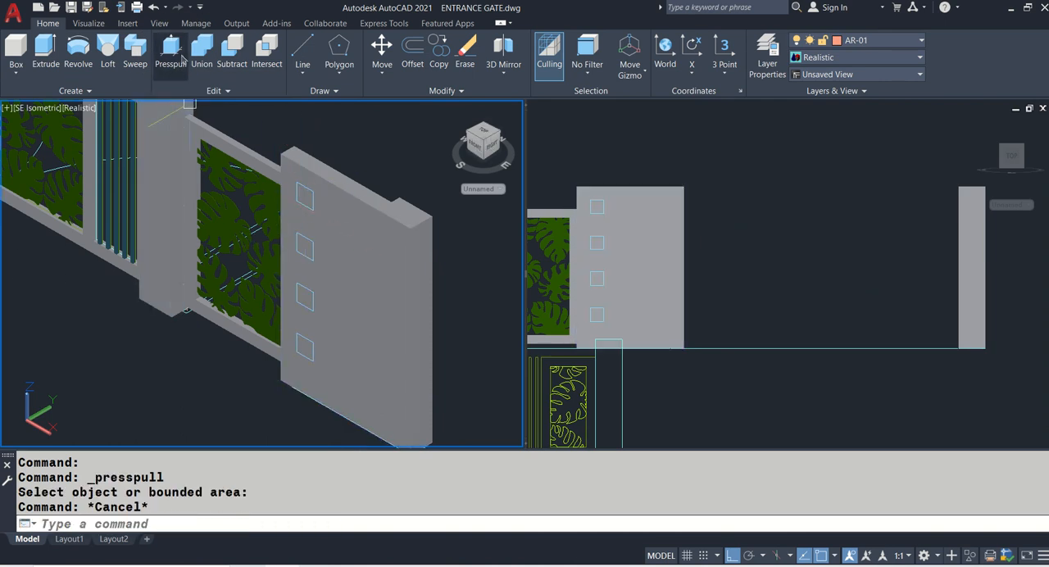
{"action": "left_click", "coordinate": [175, 62]}
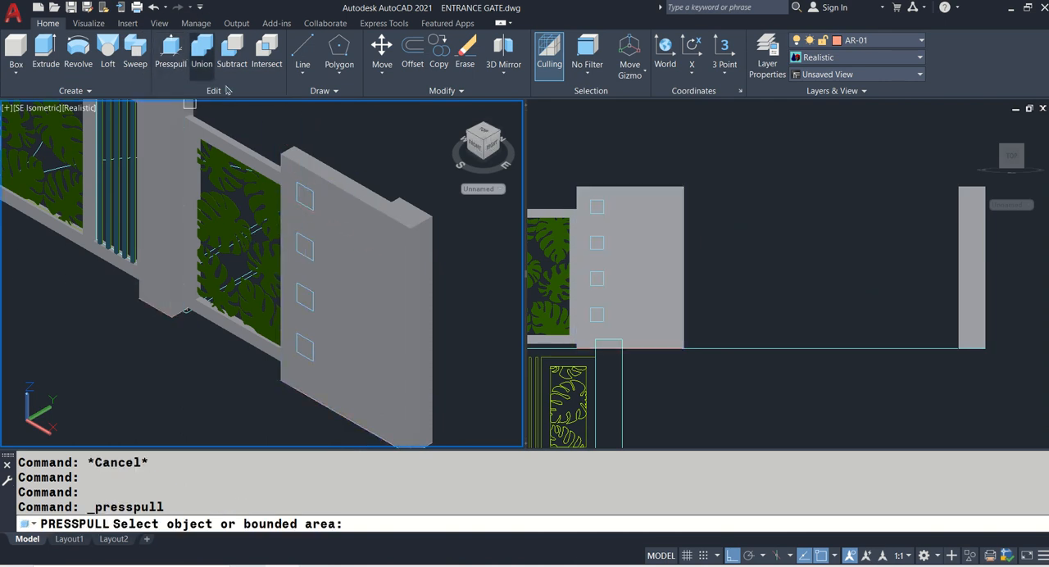
{"action": "left_click", "coordinate": [303, 192]}
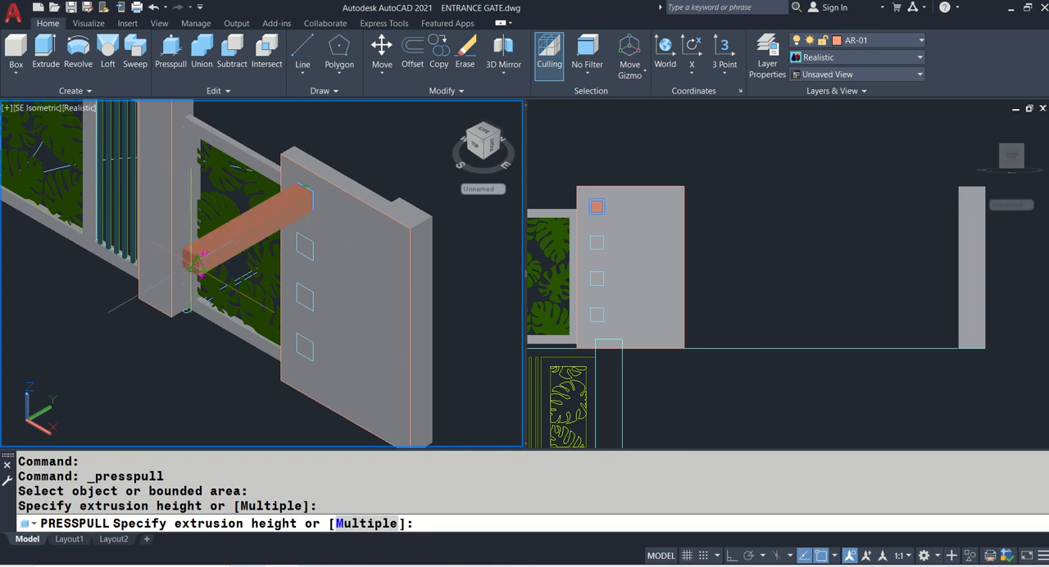
{"action": "type", "text": "0.025"}
{"action": "key", "text": "Return"}
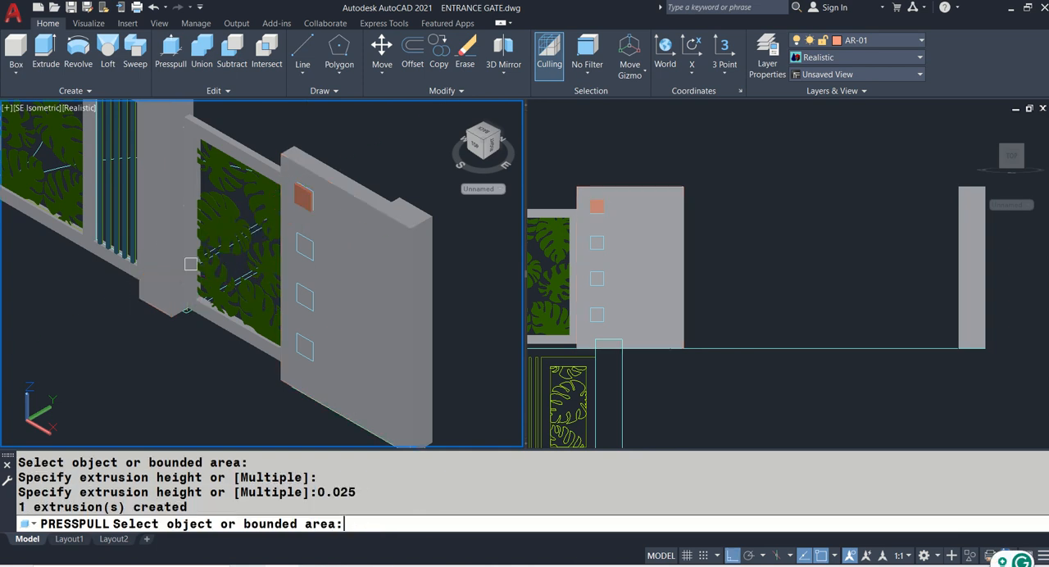
- Presspull the second square outline from the top of the wall outward by 0.025
{"action": "left_click", "coordinate": [305, 246]}
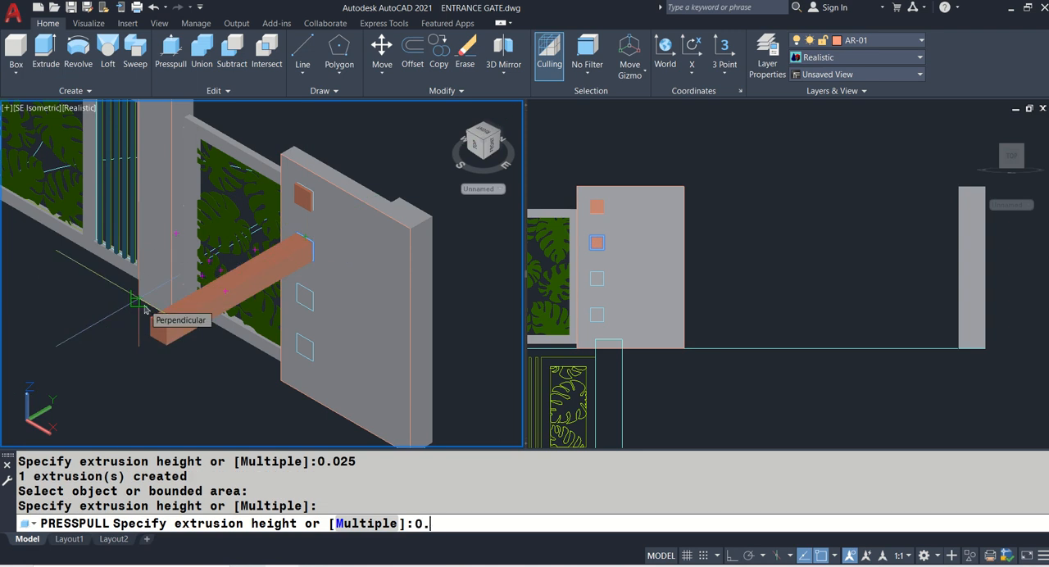
{"action": "key", "text": "Return"}
{"action": "key", "text": "F8"}
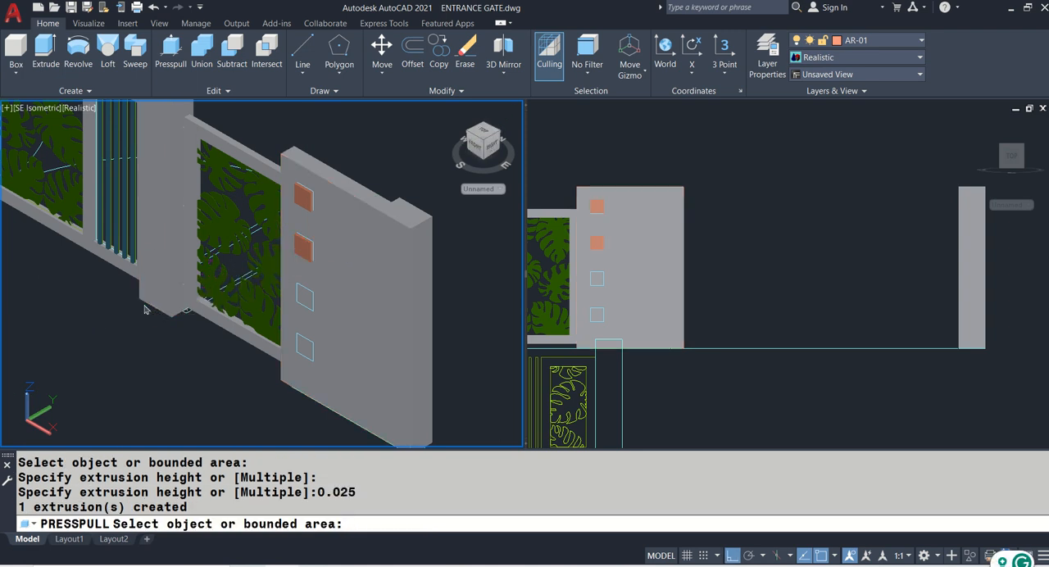
{"action": "key", "text": "Return"}
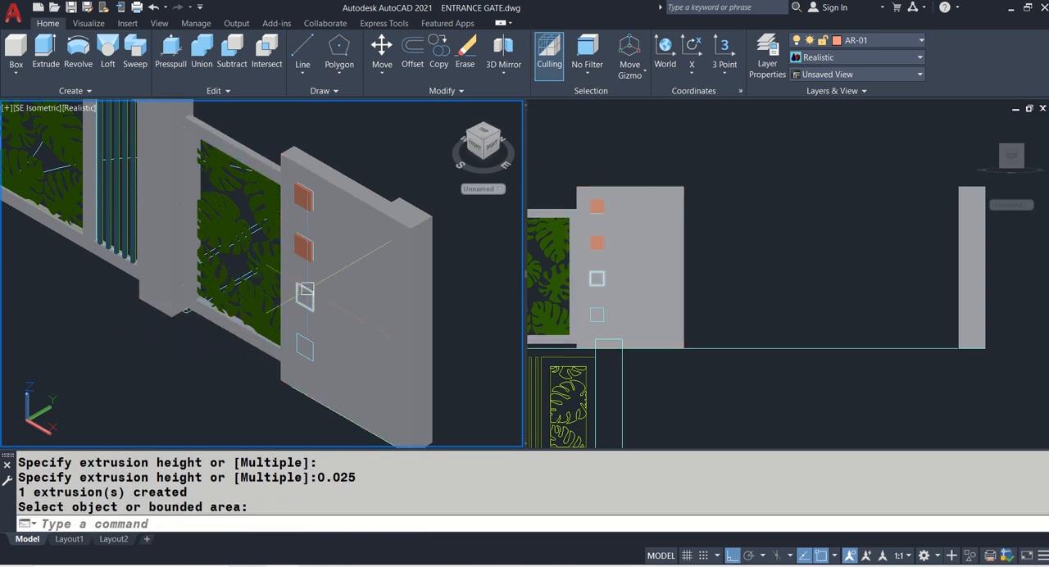
- Extrude the third square outline on the wall's front face by 0.025
{"action": "left_click", "coordinate": [305, 294]}
{"action": "left_click", "coordinate": [46, 51]}
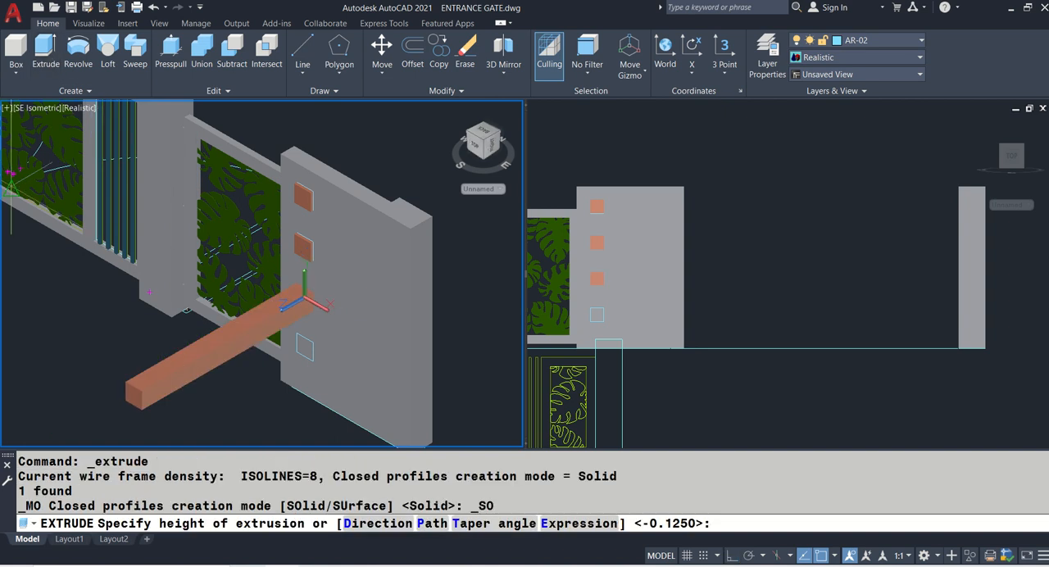
{"action": "type", "text": "0.025"}
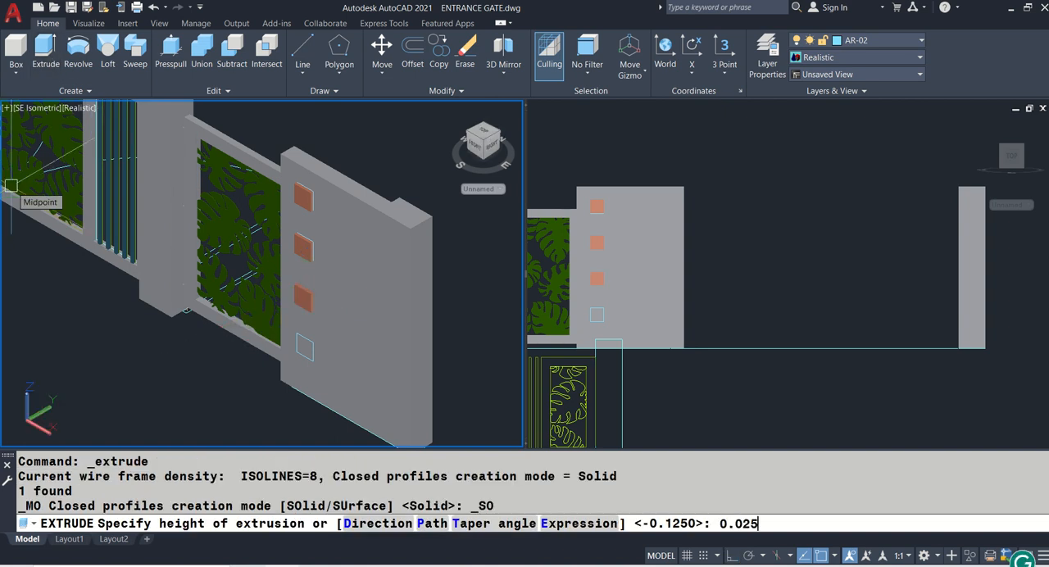
{"action": "key", "text": "Return"}
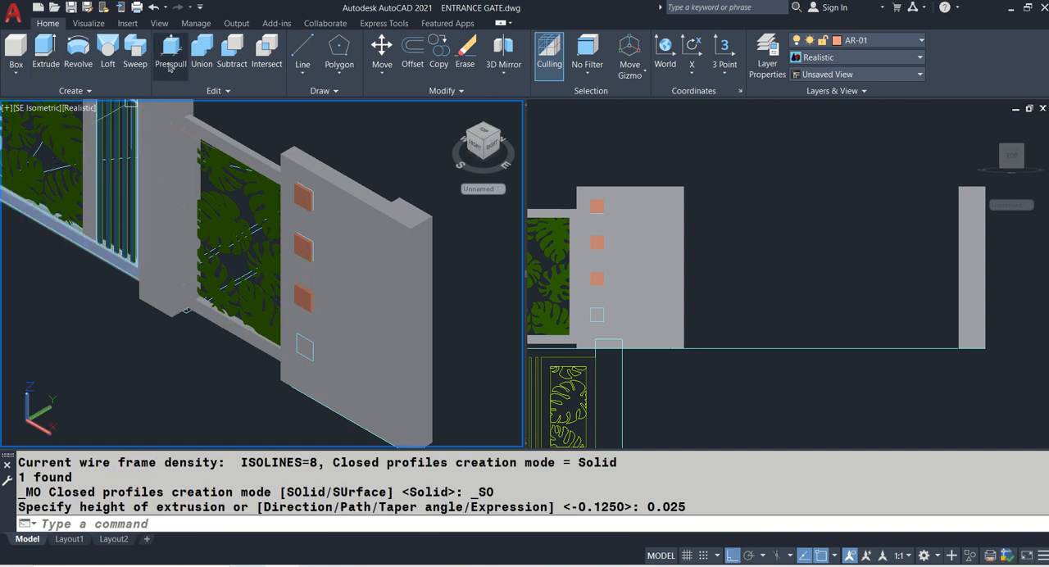
- Presspull the bottom square outline on the wall outward by 0.025
{"action": "left_click", "coordinate": [170, 67]}
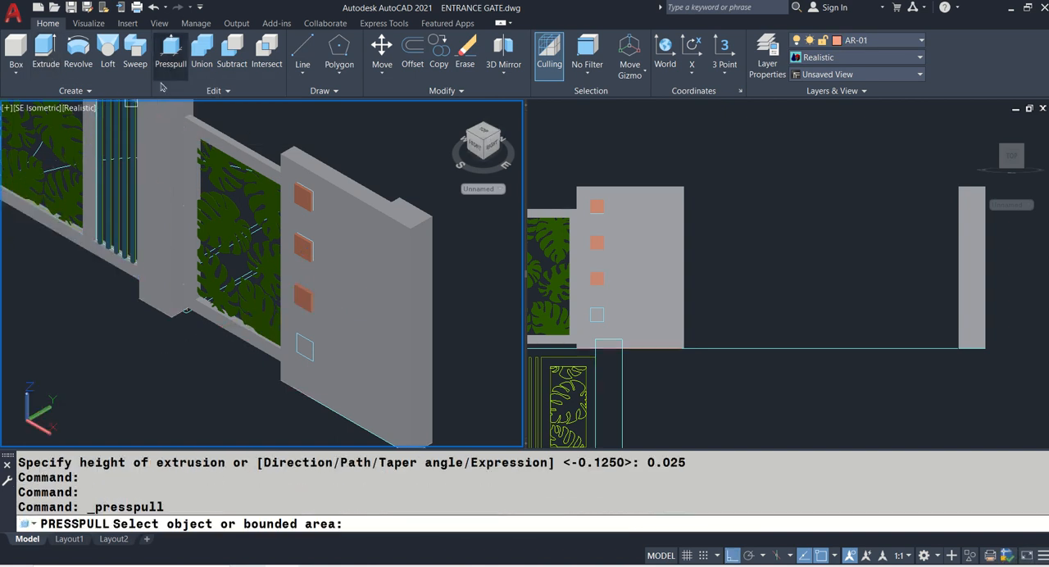
{"action": "left_click", "coordinate": [303, 345]}
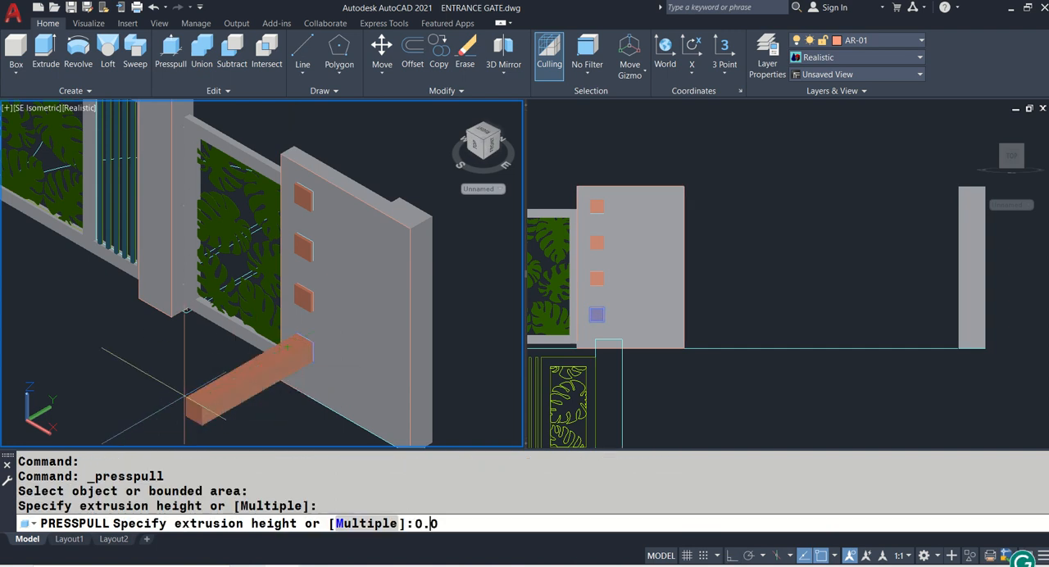
{"action": "key", "text": "Return"}
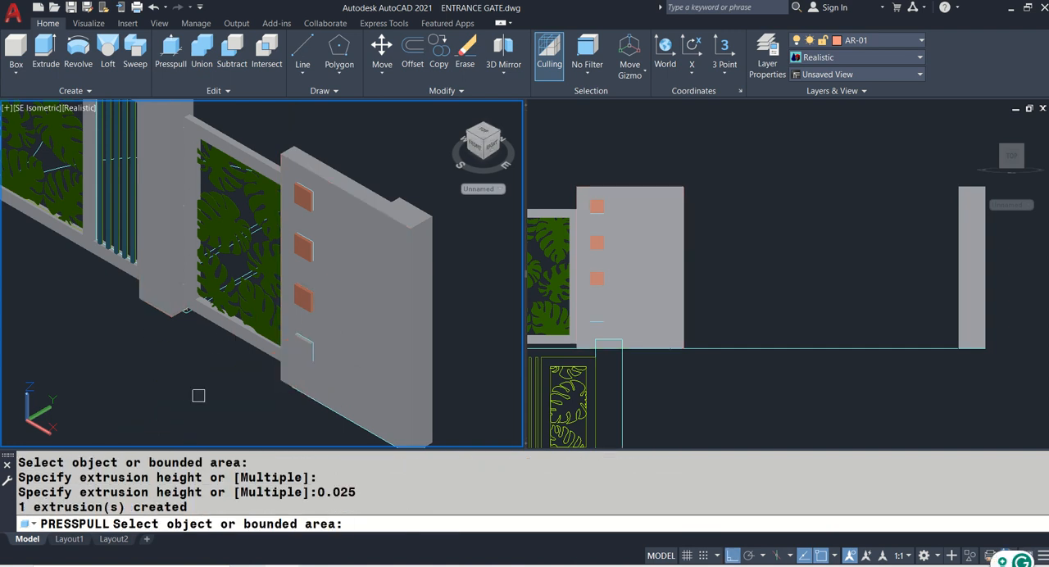
{"action": "key", "text": "Return"}
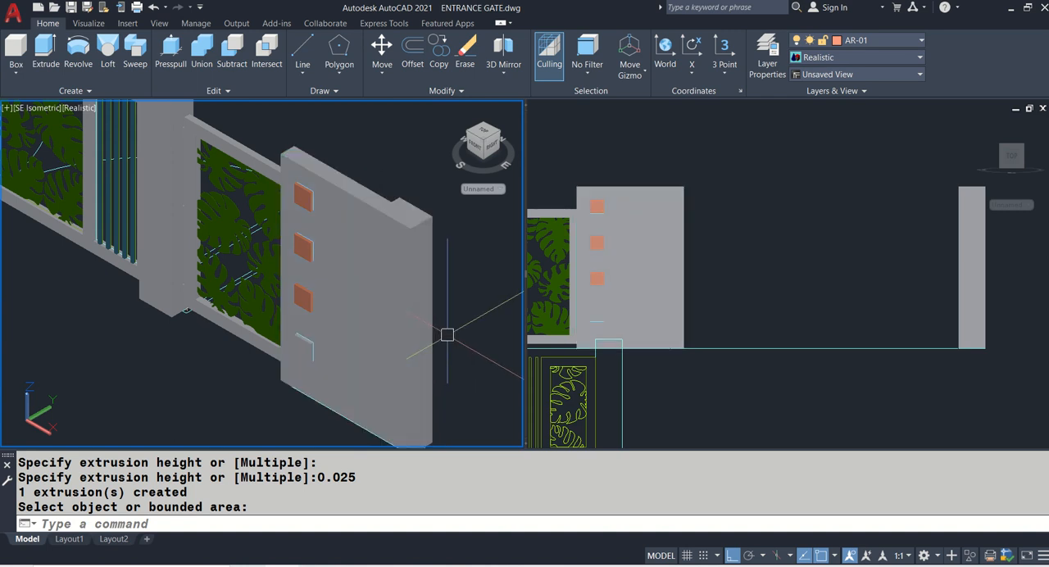
{"action": "key", "text": "Return"}
{"action": "left_click", "coordinate": [423, 319]}
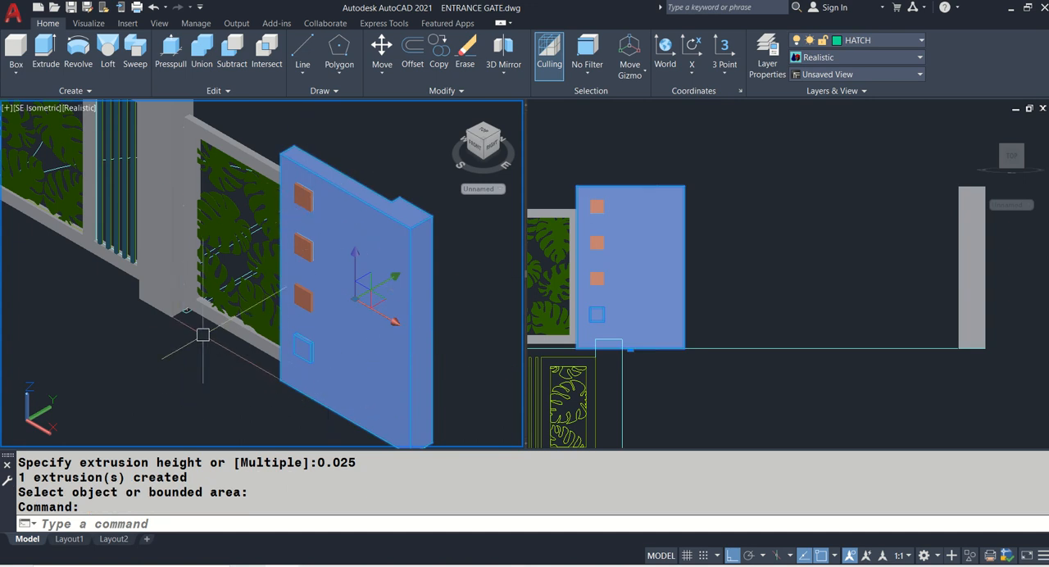
{"action": "type", "text": "MA"}
{"action": "key", "text": "Return"}
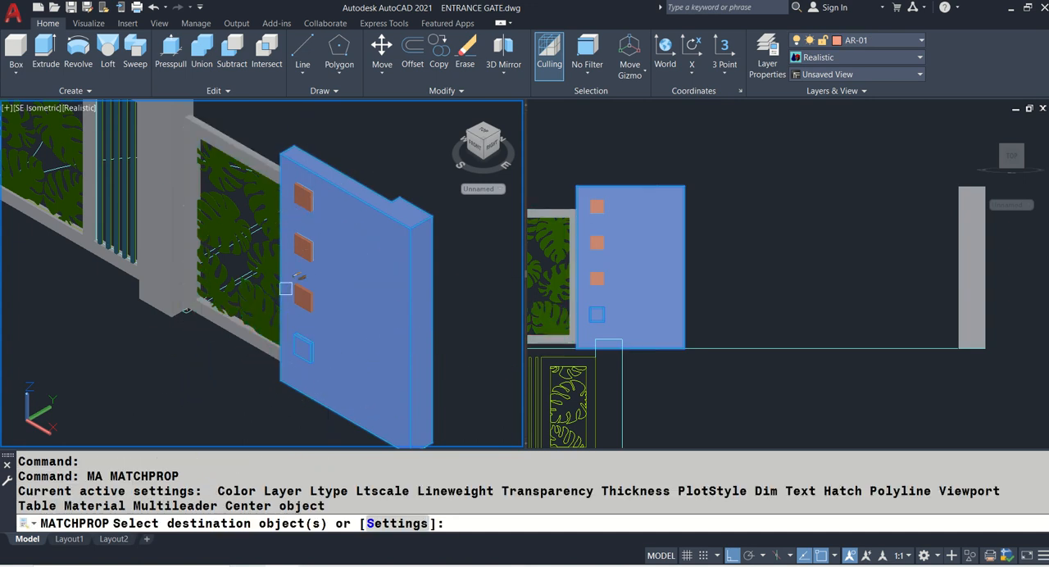
{"action": "key", "text": "Escape"}
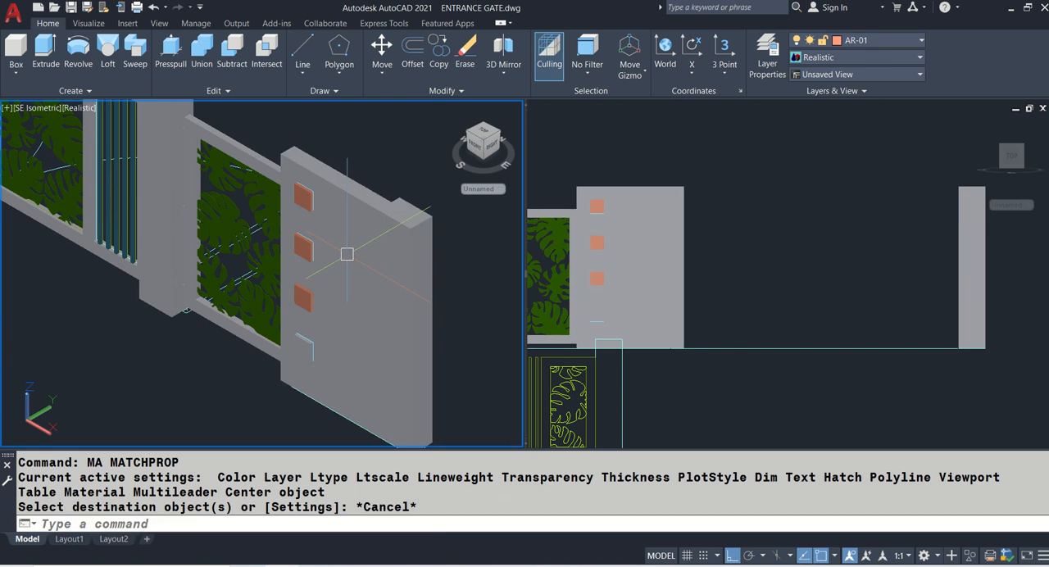
- Match the properties of the top two square blocks on the wall to the dark blue gate slats
{"action": "type", "text": "MA"}
{"action": "key", "text": "Return"}
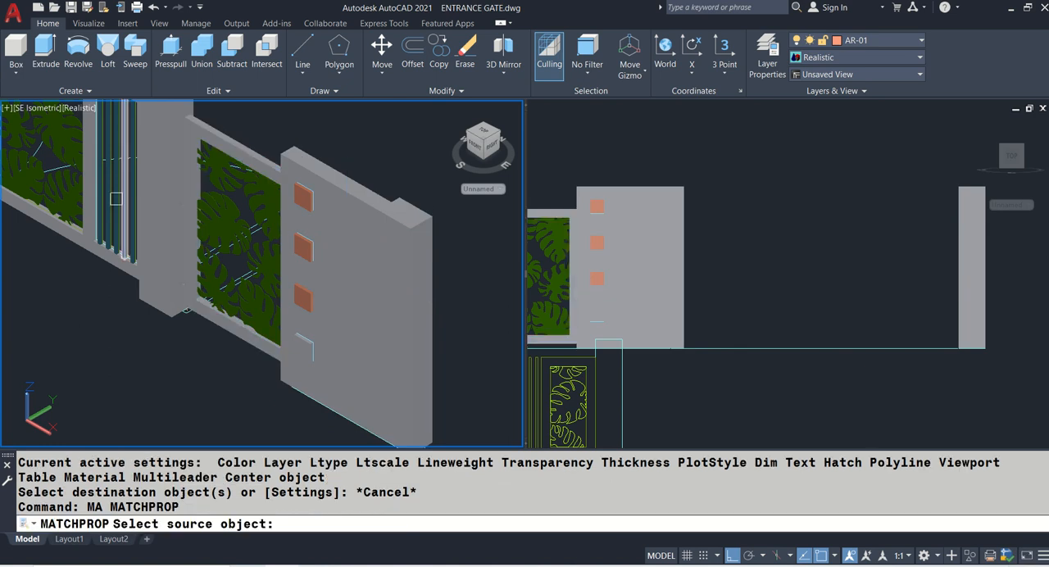
{"action": "scroll", "coordinate": [119, 197], "scroll_direction": "up", "scroll_amount": 2}
{"action": "left_click", "coordinate": [117, 197]}
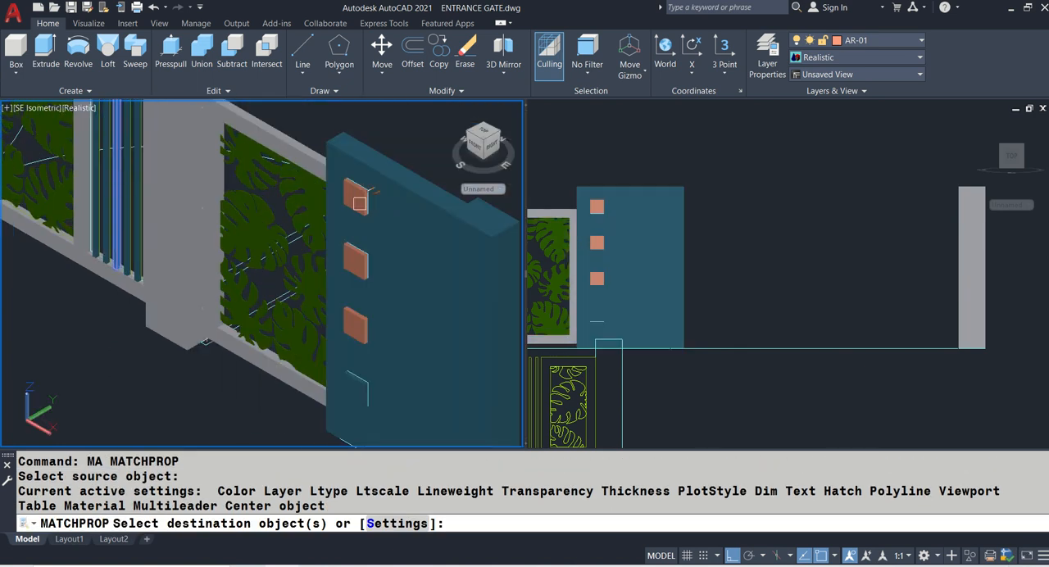
{"action": "left_click", "coordinate": [359, 204]}
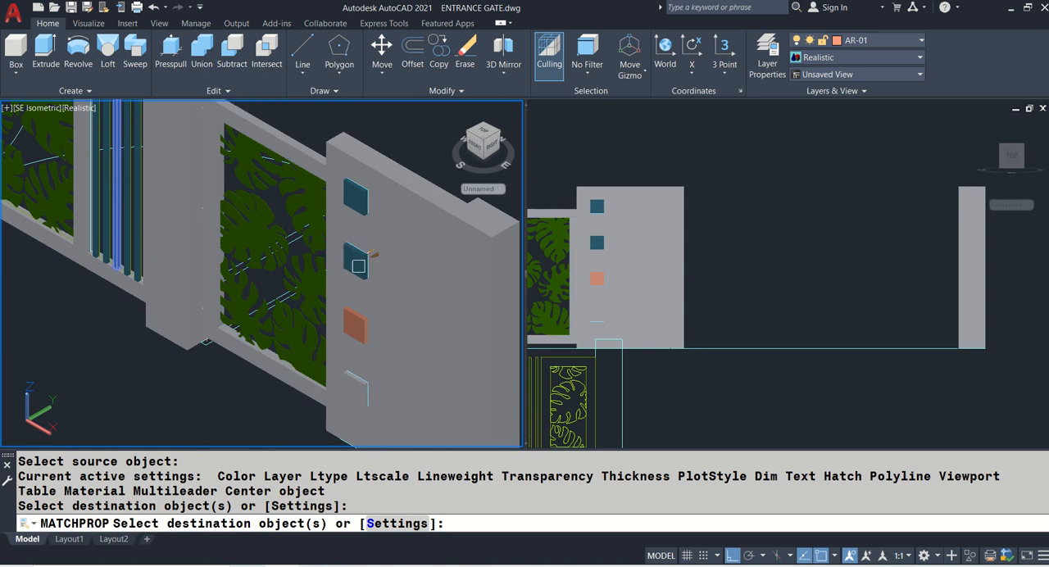
{"action": "left_click", "coordinate": [359, 267]}
{"action": "right_click", "coordinate": [360, 269]}
- Try to match the third square block's properties to the dark blue gate slats
{"action": "left_click", "coordinate": [356, 332]}
{"action": "left_click", "coordinate": [357, 323]}
{"action": "right_click", "coordinate": [359, 324]}
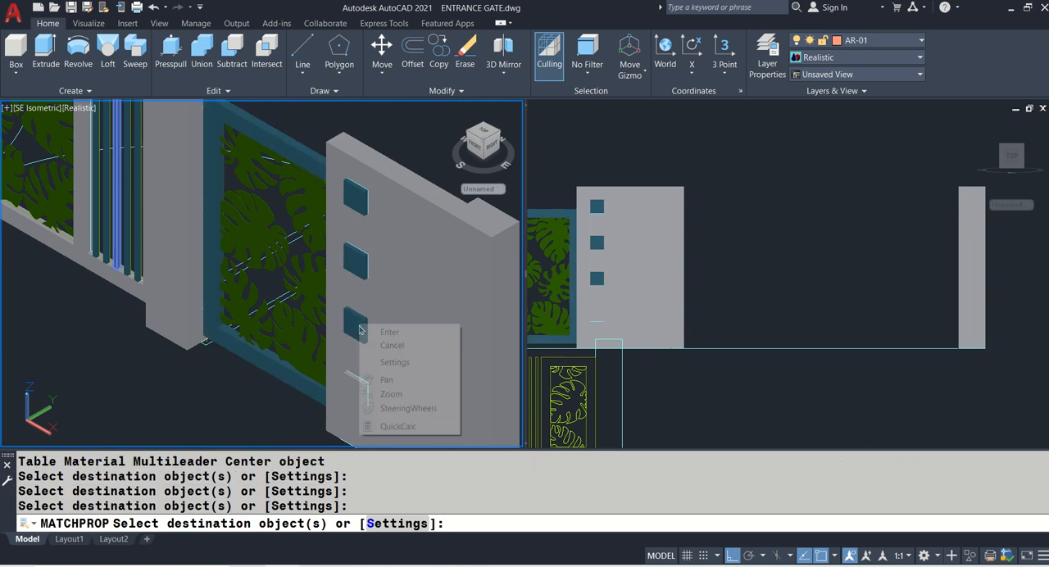
{"action": "left_click", "coordinate": [200, 384]}
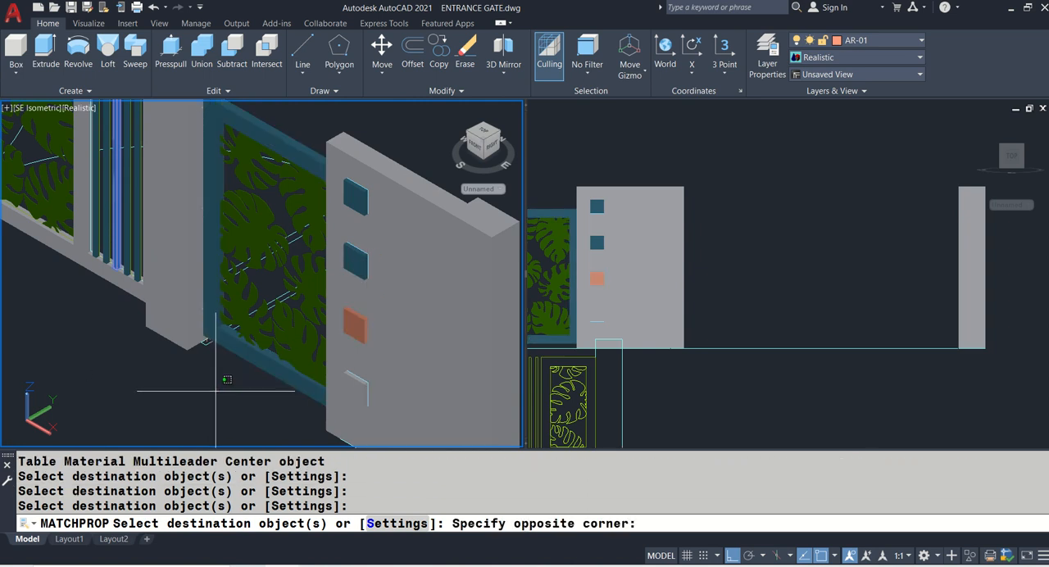
{"action": "key", "text": "Escape"}
- Match the properties of the leaf panel's frame beside the wall to the neighbouring grey gate frame
{"action": "type", "text": "MA"}
{"action": "key", "text": "Return"}
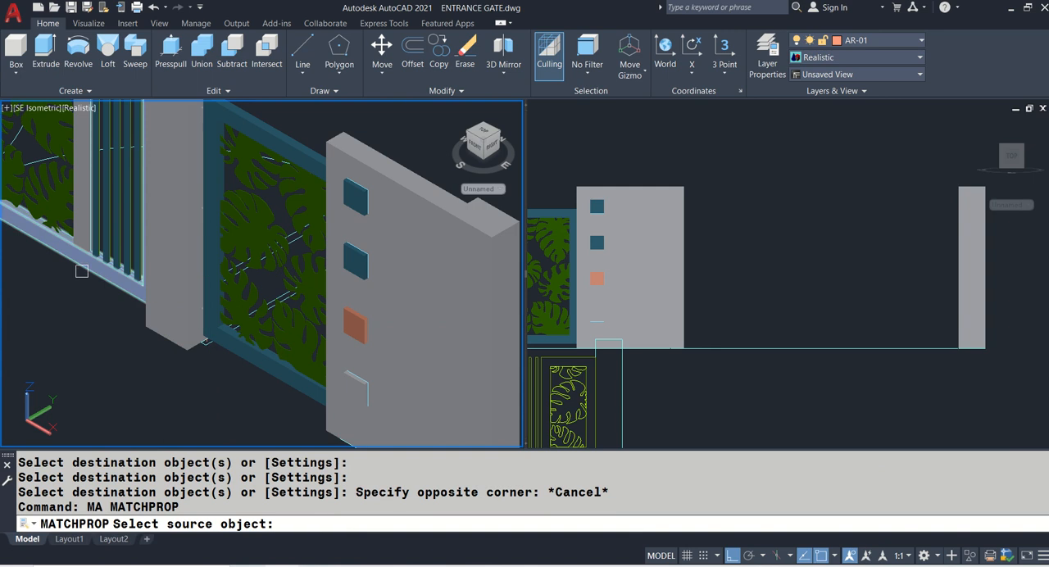
{"action": "left_click", "coordinate": [82, 271]}
{"action": "left_click", "coordinate": [278, 145]}
{"action": "key", "text": "Return"}
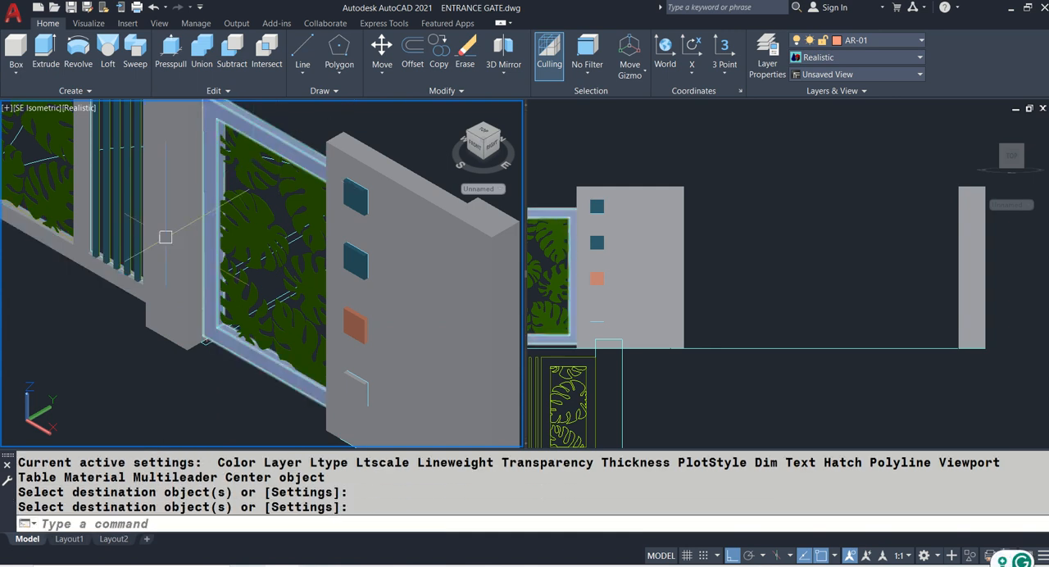
{"action": "key", "text": "Return"}
{"action": "left_click", "coordinate": [354, 267]}
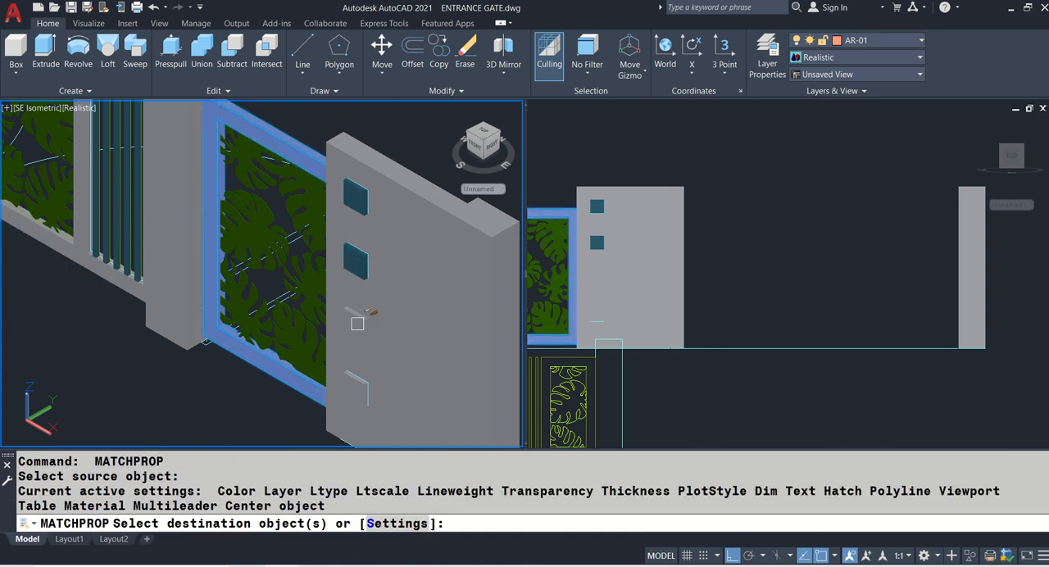
{"action": "scroll", "coordinate": [359, 328], "scroll_direction": "up", "scroll_amount": 5}
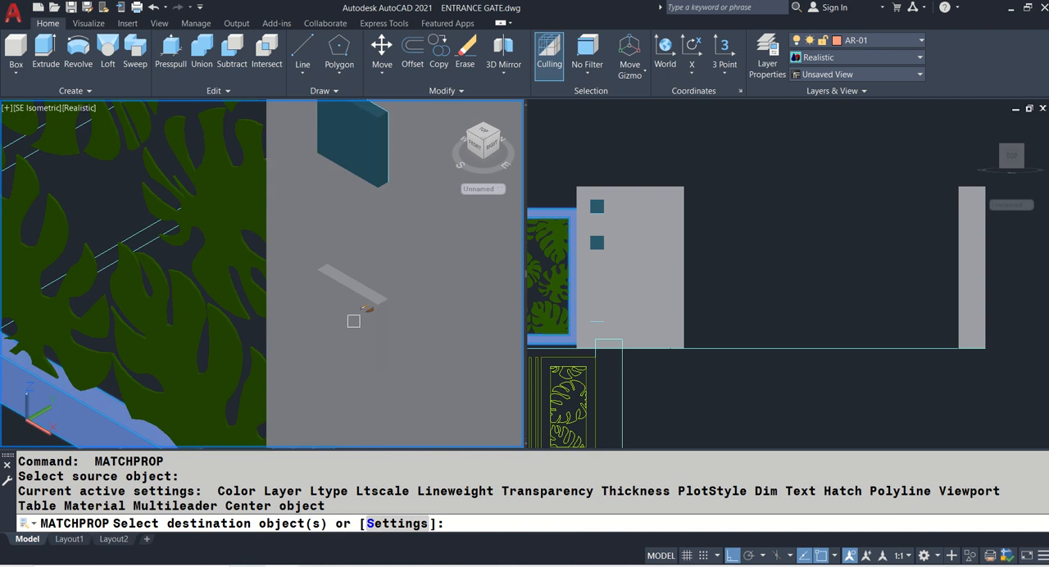
{"action": "left_click", "coordinate": [355, 321]}
- Match the third square block's properties to one of the dark blue gate slats
{"action": "key", "text": "Return"}
{"action": "scroll", "coordinate": [354, 321], "scroll_direction": "down", "scroll_amount": 4}
{"action": "left_click", "coordinate": [77, 216]}
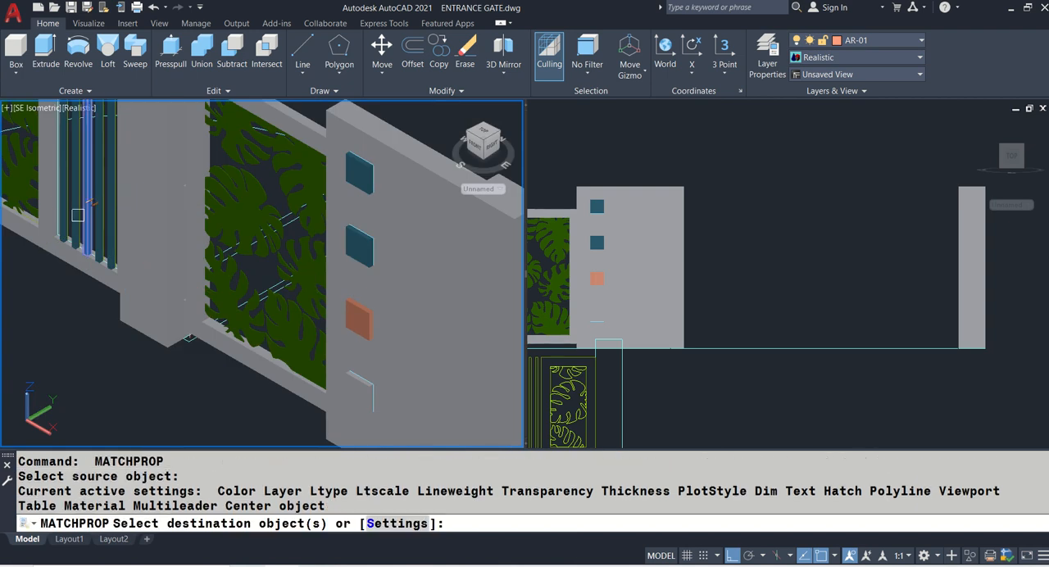
{"action": "left_click", "coordinate": [361, 325]}
{"action": "key", "text": "Return"}
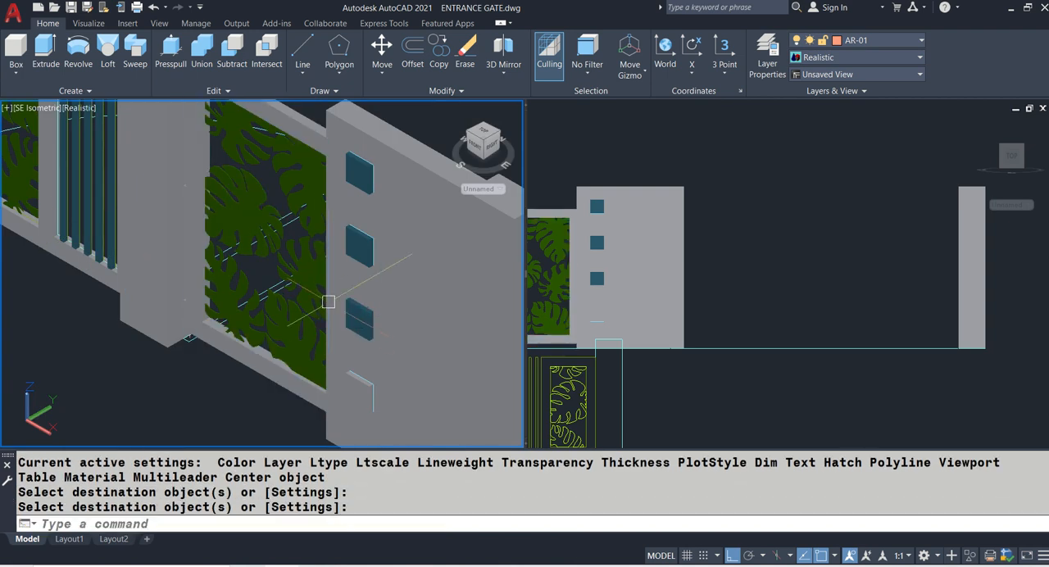
- Examine the brick base and slatted leaf-panel section in the elevation against the open span between the wall and the end post
{"action": "scroll", "coordinate": [194, 274], "scroll_direction": "down", "scroll_amount": 5}
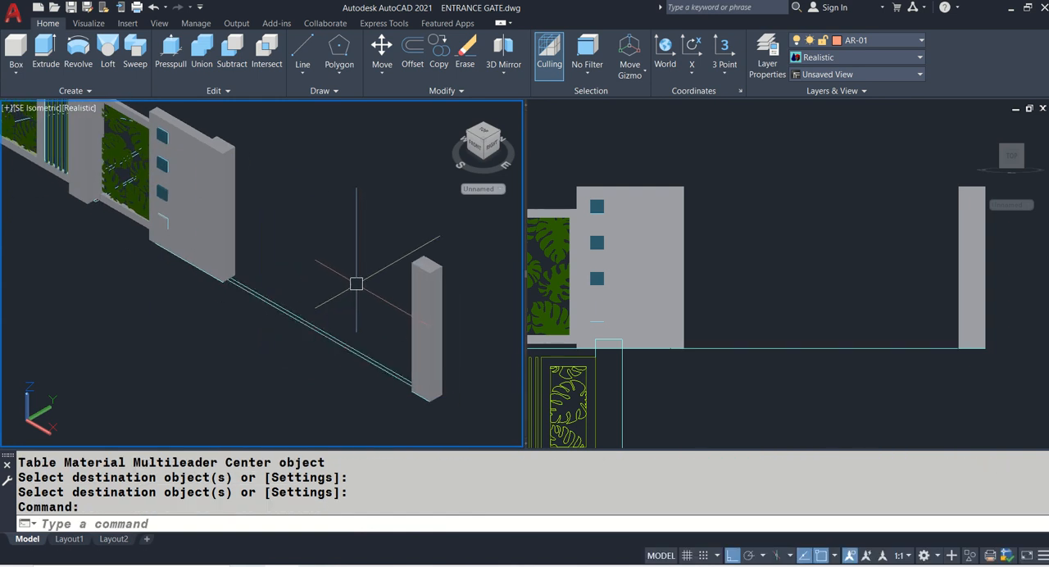
{"action": "scroll", "coordinate": [384, 273], "scroll_direction": "down", "scroll_amount": 5}
{"action": "scroll", "coordinate": [223, 303], "scroll_direction": "up", "scroll_amount": 5}
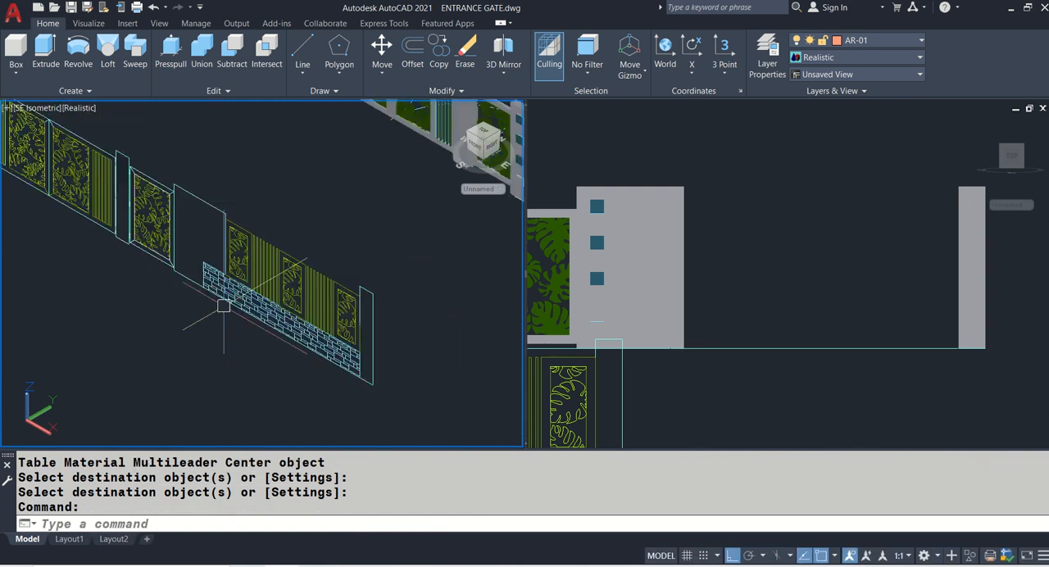
{"action": "scroll", "coordinate": [149, 268], "scroll_direction": "down", "scroll_amount": 2}
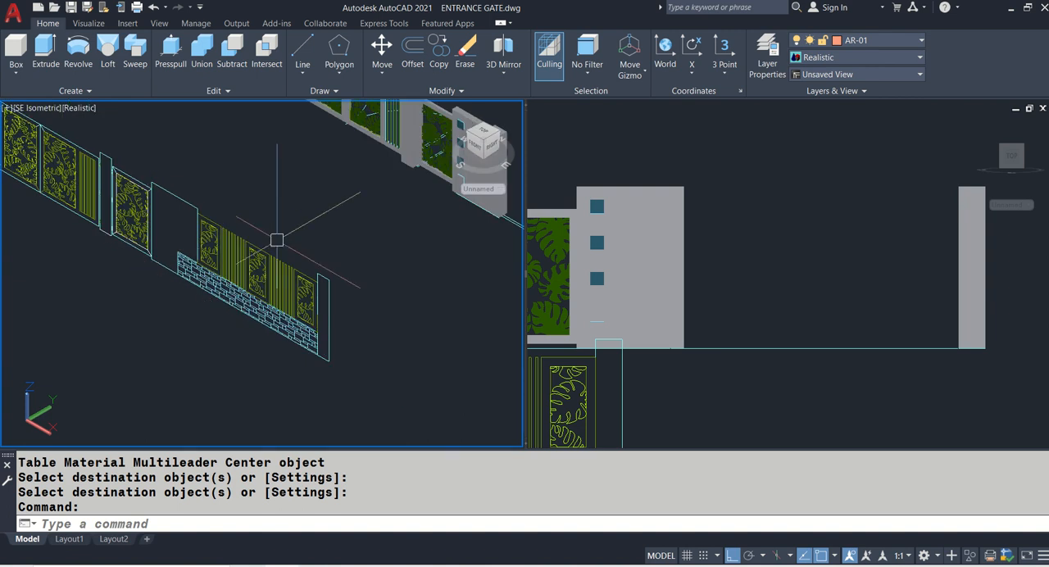
{"action": "middle_click_drag", "start_coordinate": [459, 232], "coordinate": [271, 242]}
{"action": "scroll", "coordinate": [346, 238], "scroll_direction": "up", "scroll_amount": 4}
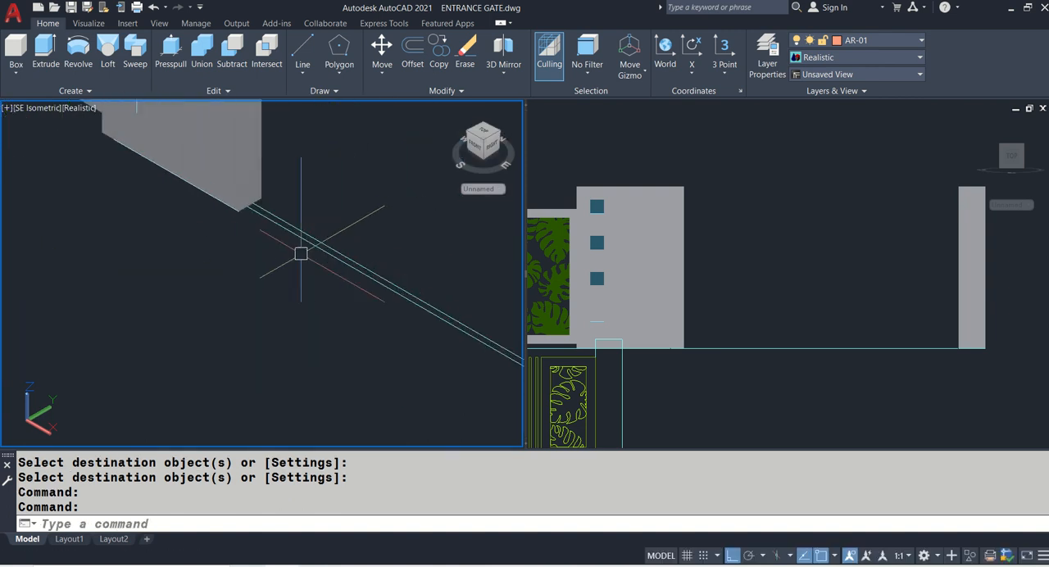
- Move the front plan line of the open fence span to the solid wall's front bottom corner
{"action": "scroll", "coordinate": [251, 290], "scroll_direction": "down", "scroll_amount": 2}
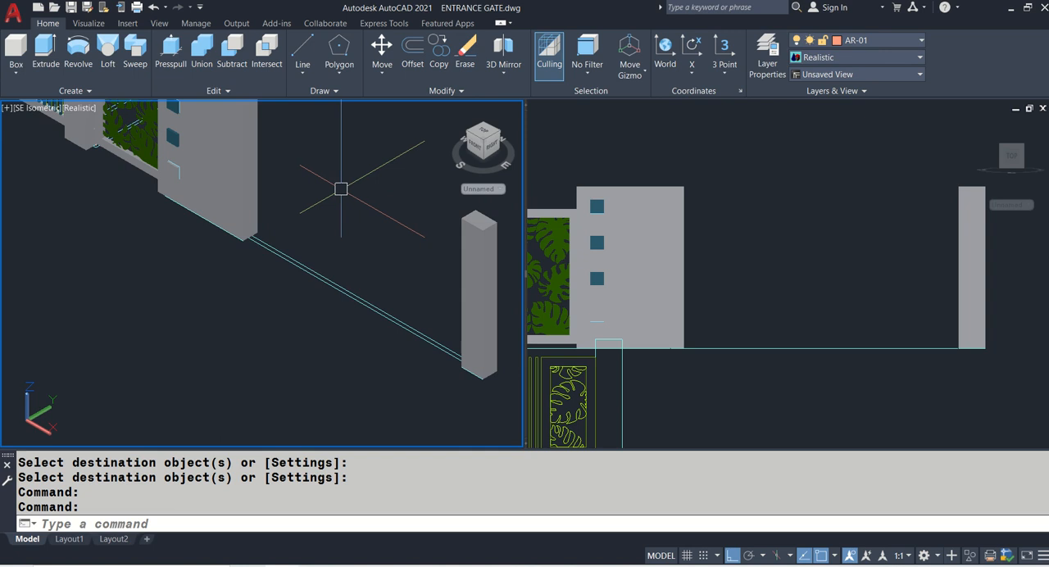
{"action": "scroll", "coordinate": [286, 275], "scroll_direction": "up", "scroll_amount": 1}
{"action": "type", "text": "m"}
{"action": "key", "text": "Return"}
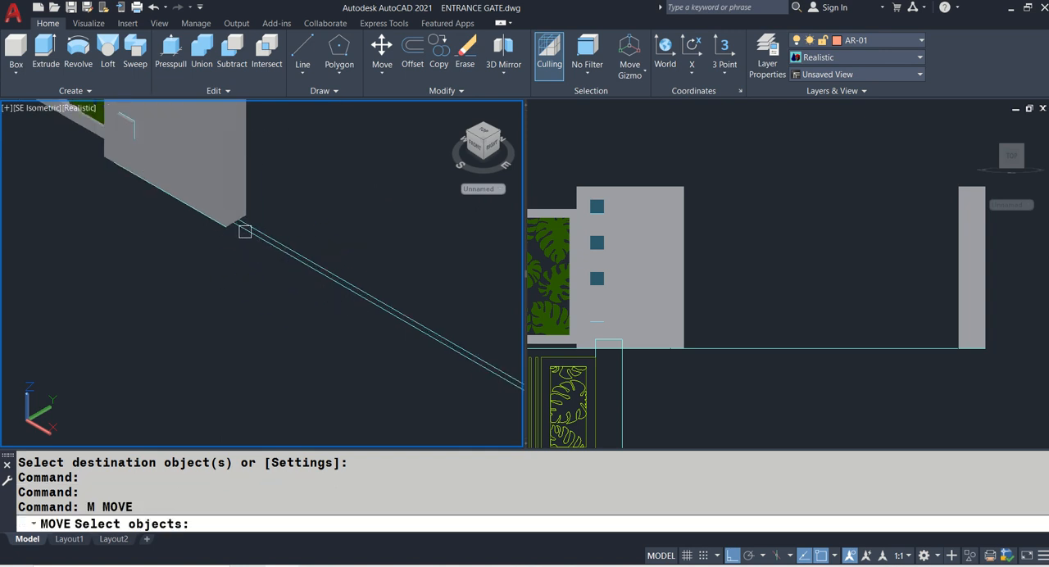
{"action": "left_click", "coordinate": [246, 230]}
{"action": "scroll", "coordinate": [221, 215], "scroll_direction": "up", "scroll_amount": 4}
{"action": "key", "text": "Return"}
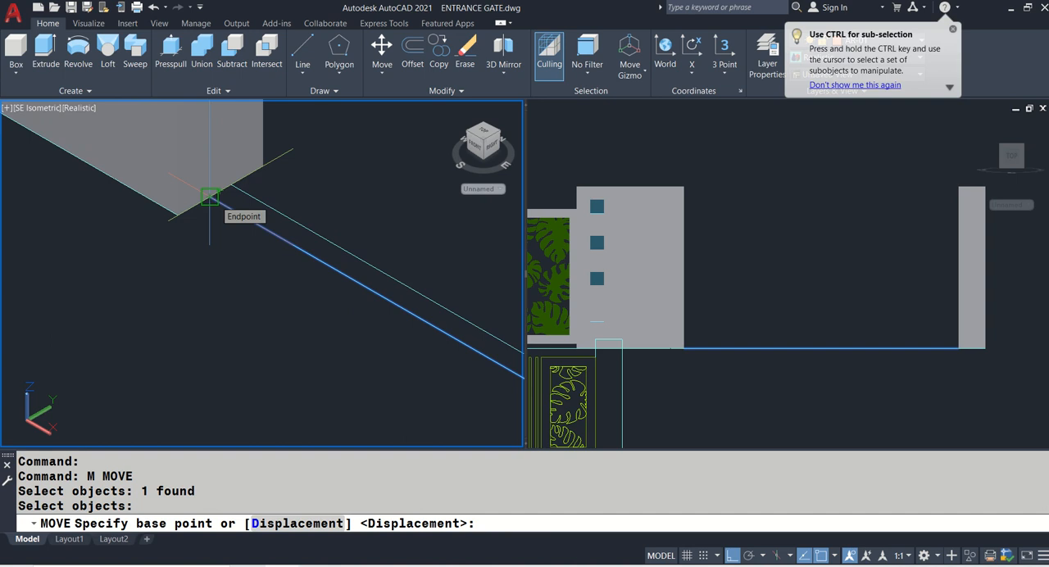
{"action": "left_click", "coordinate": [210, 197]}
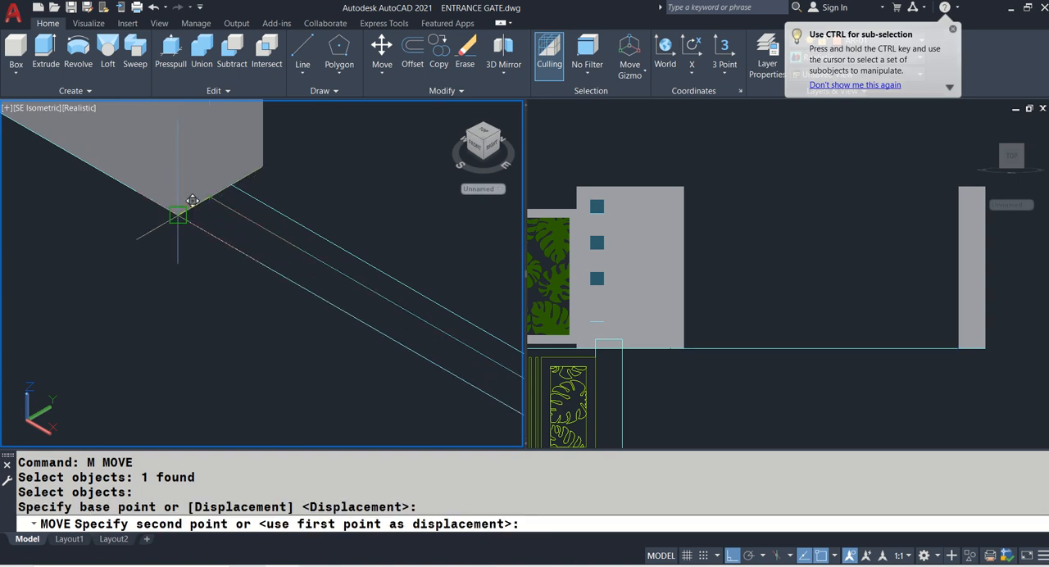
{"action": "left_click", "coordinate": [181, 216]}
{"action": "scroll", "coordinate": [218, 213], "scroll_direction": "down", "scroll_amount": 2}
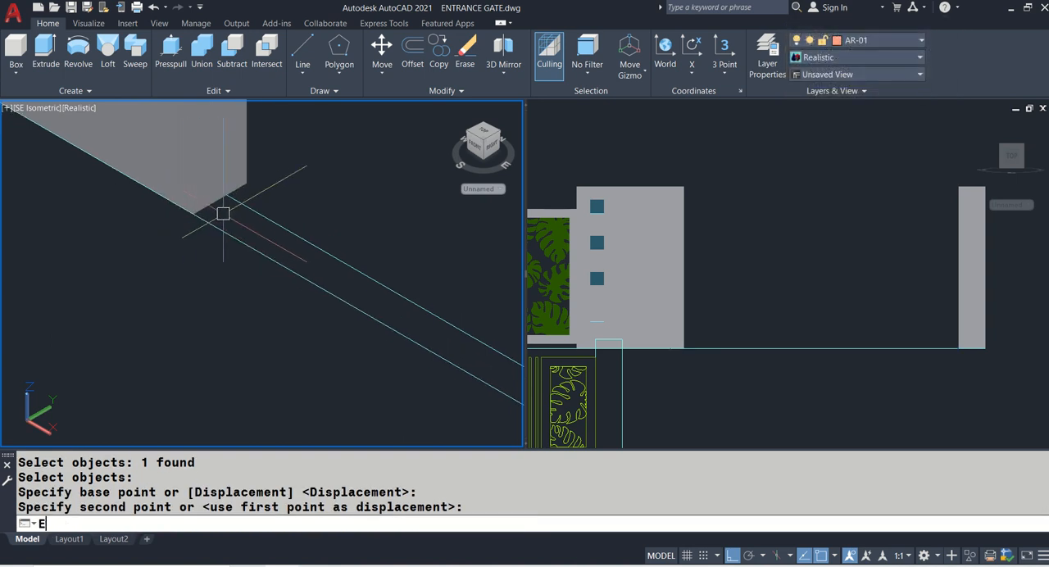
{"action": "key", "text": "Return"}
{"action": "left_click", "coordinate": [217, 223]}
{"action": "key", "text": "Return"}
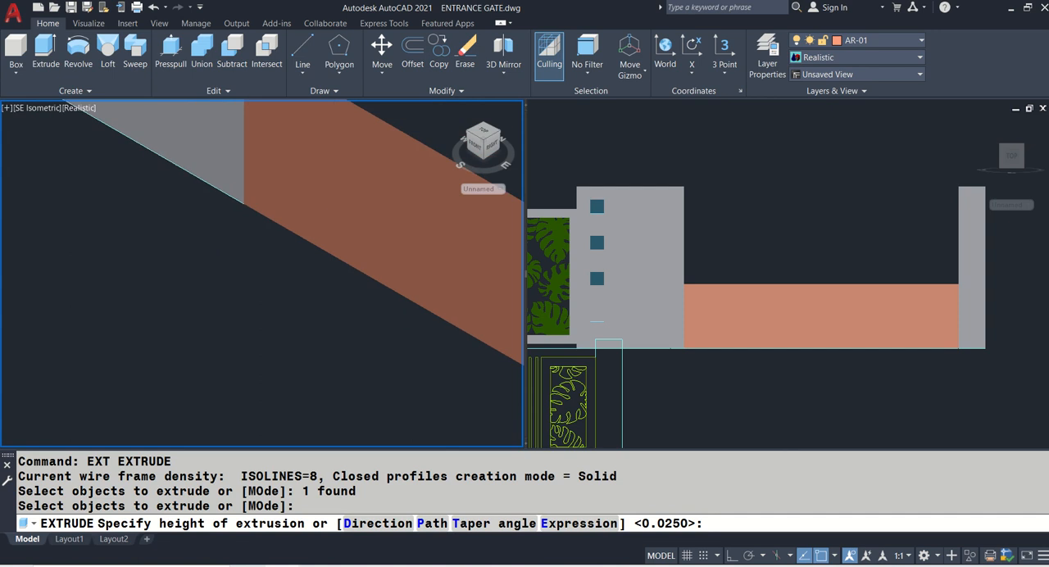
{"action": "scroll", "coordinate": [329, 193], "scroll_direction": "down", "scroll_amount": 3}
{"action": "scroll", "coordinate": [89, 328], "scroll_direction": "up", "scroll_amount": 3}
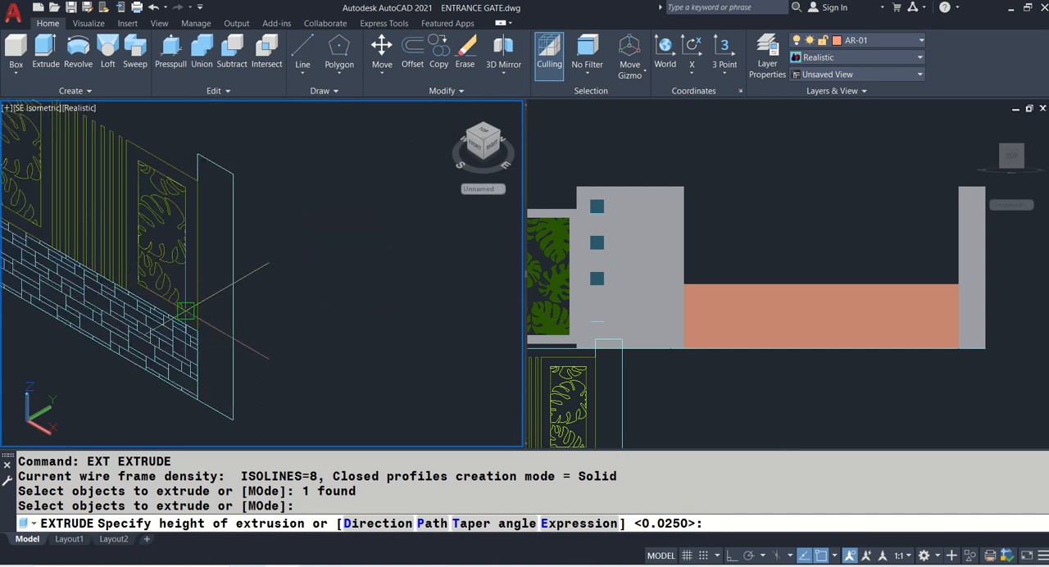
{"action": "key", "text": "Escape"}
- Measure the height of the brick base in the elevation, at its end beside the post
{"action": "type", "text": "DI"}
{"action": "key", "text": "Return"}
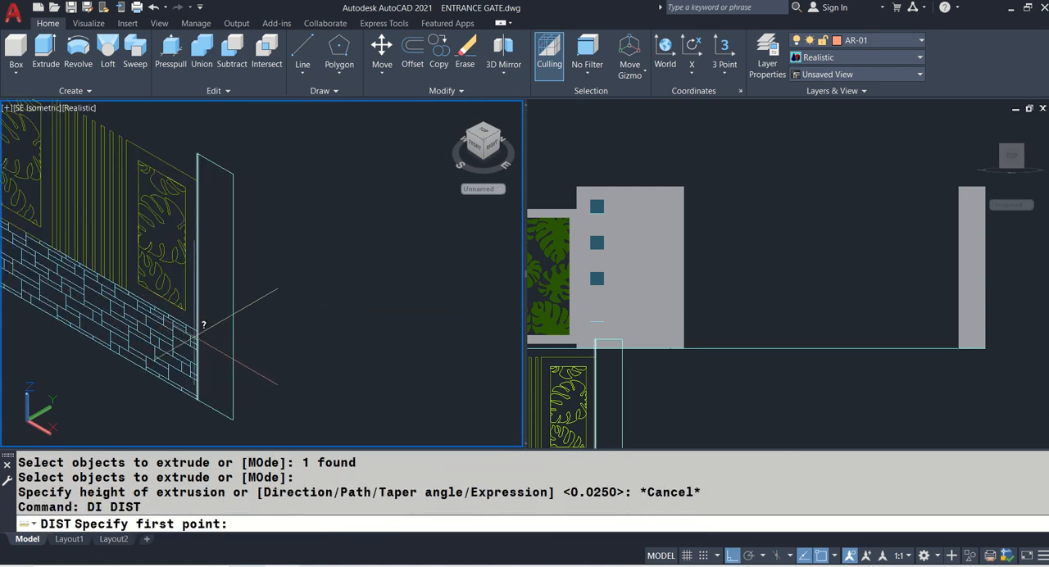
{"action": "left_click", "coordinate": [197, 382]}
{"action": "left_click", "coordinate": [196, 404]}
{"action": "scroll", "coordinate": [197, 403], "scroll_direction": "down", "scroll_amount": 5}
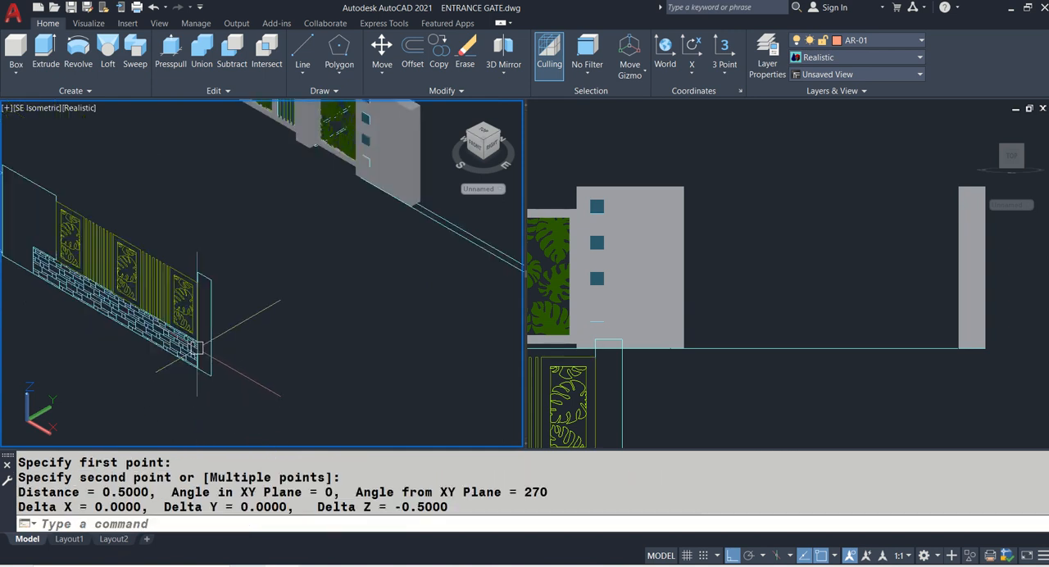
- Extrude the front line between the solid wall and the end post 0.5 upward for the base wall
{"action": "type", "text": "EXT"}
{"action": "key", "text": "Return"}
{"action": "scroll", "coordinate": [353, 270], "scroll_direction": "up", "scroll_amount": 3}
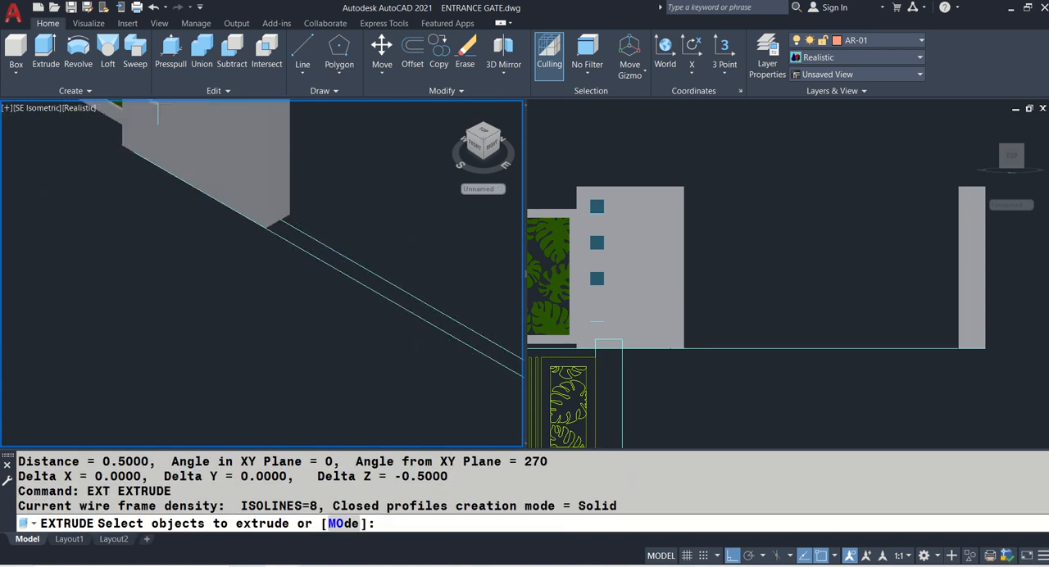
{"action": "left_click", "coordinate": [344, 274]}
{"action": "key", "text": "Return"}
{"action": "type", "text": "."}
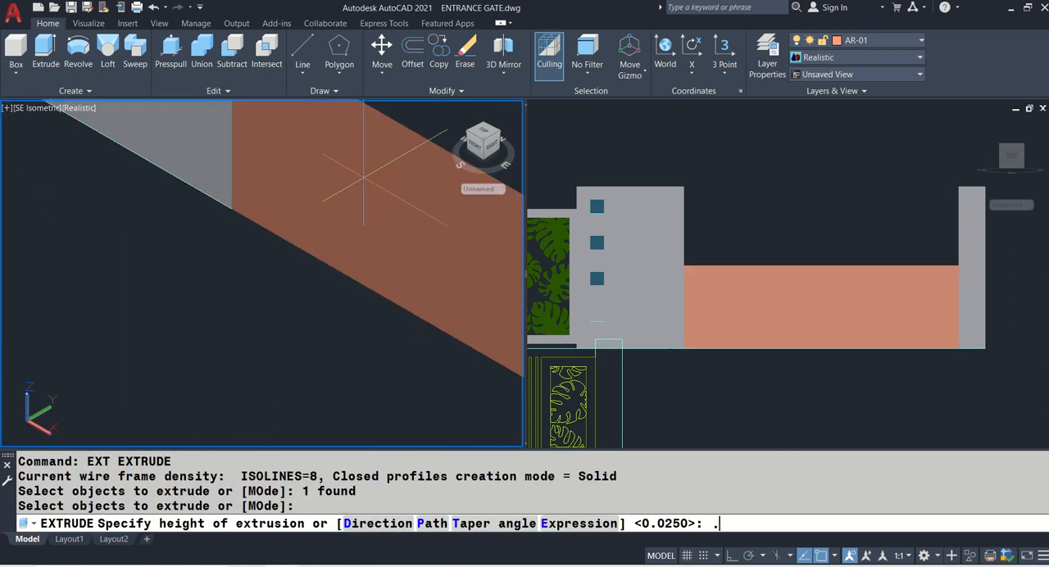
{"action": "type", "text": "5"}
{"action": "key", "text": "Return"}
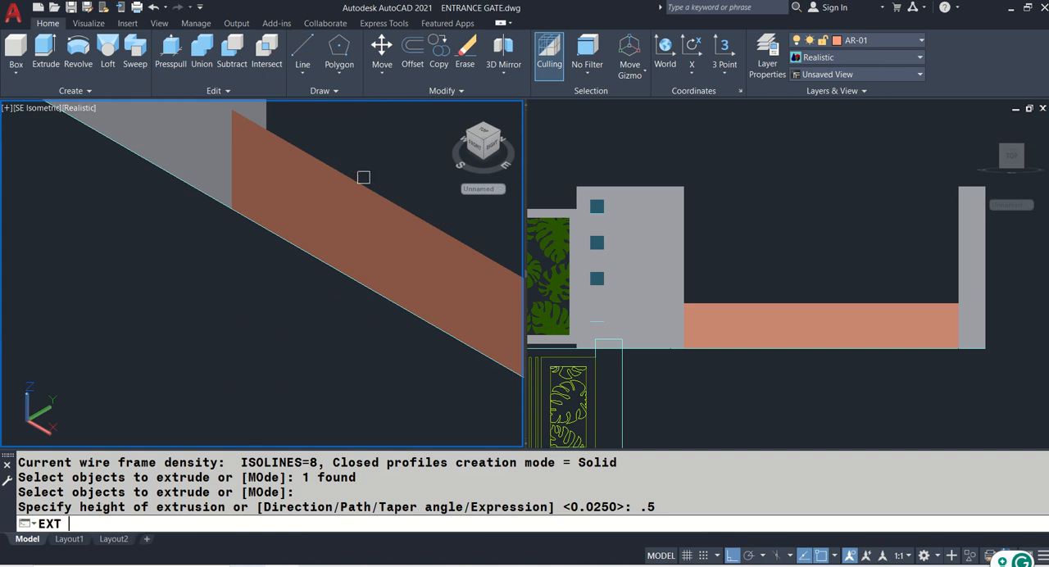
- Try to thicken the base wall's surface by extruding it 0.15 towards the front
{"action": "type", "text": "EXT"}
{"action": "key", "text": "Return"}
{"action": "left_click", "coordinate": [368, 204]}
{"action": "key", "text": "Return"}
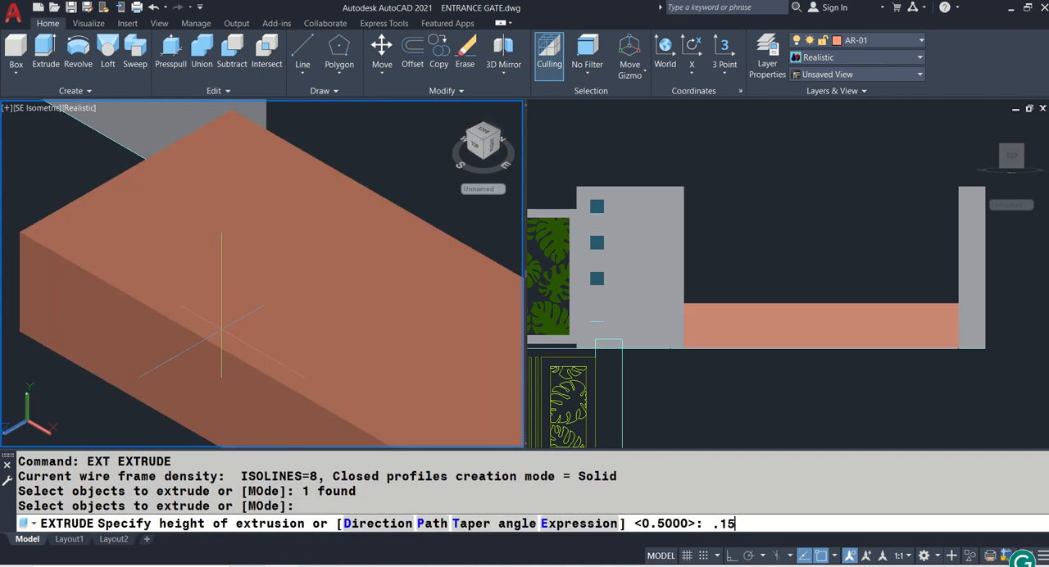
{"action": "key", "text": "Return"}
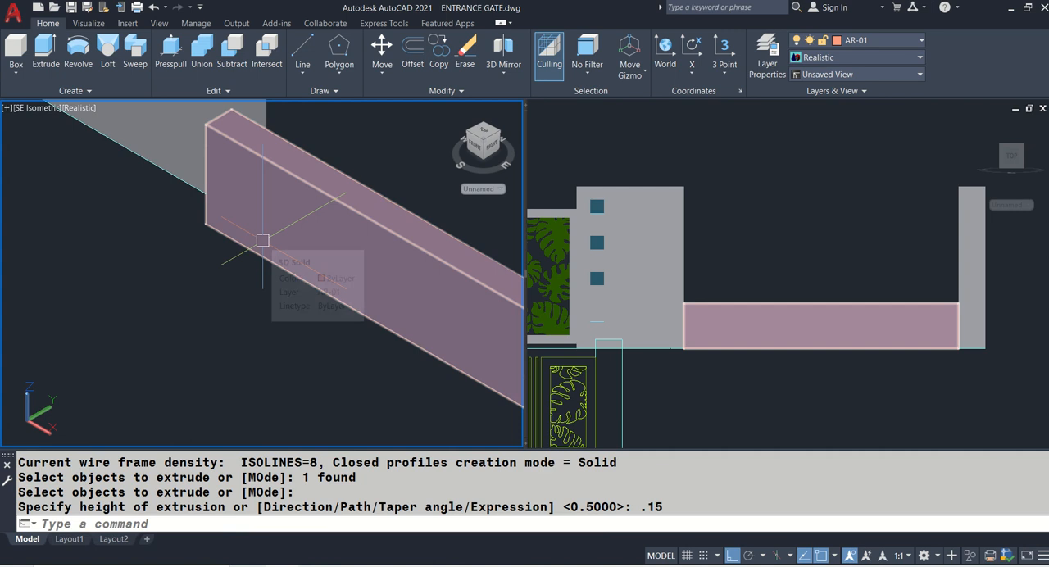
{"action": "key", "text": "ctrl+z"}
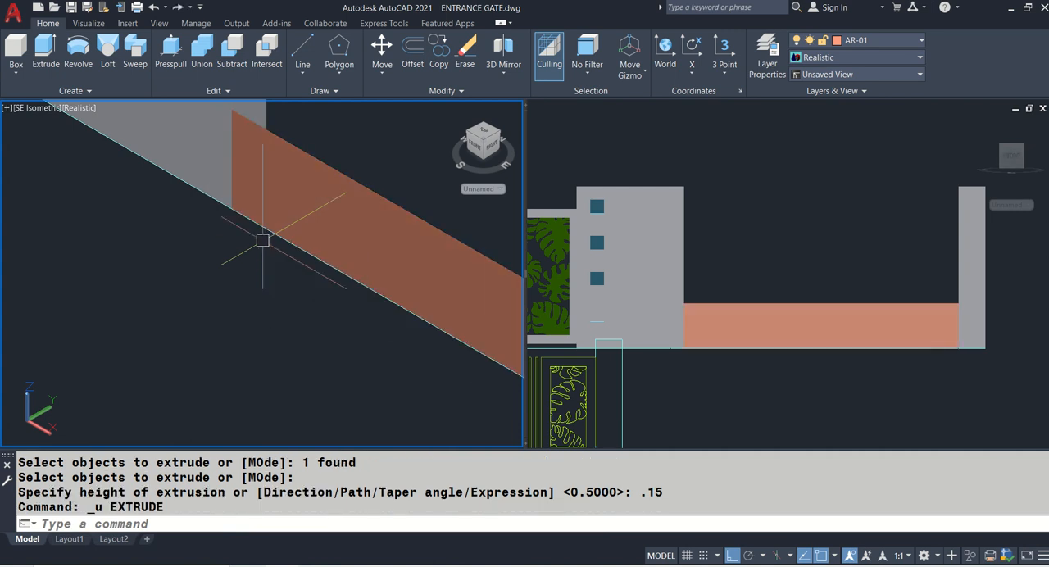
- Extrude the base wall's surface by -0.15 to thicken it towards the back
{"action": "type", "text": "EXT"}
{"action": "key", "text": "Return"}
{"action": "left_click", "coordinate": [298, 216]}
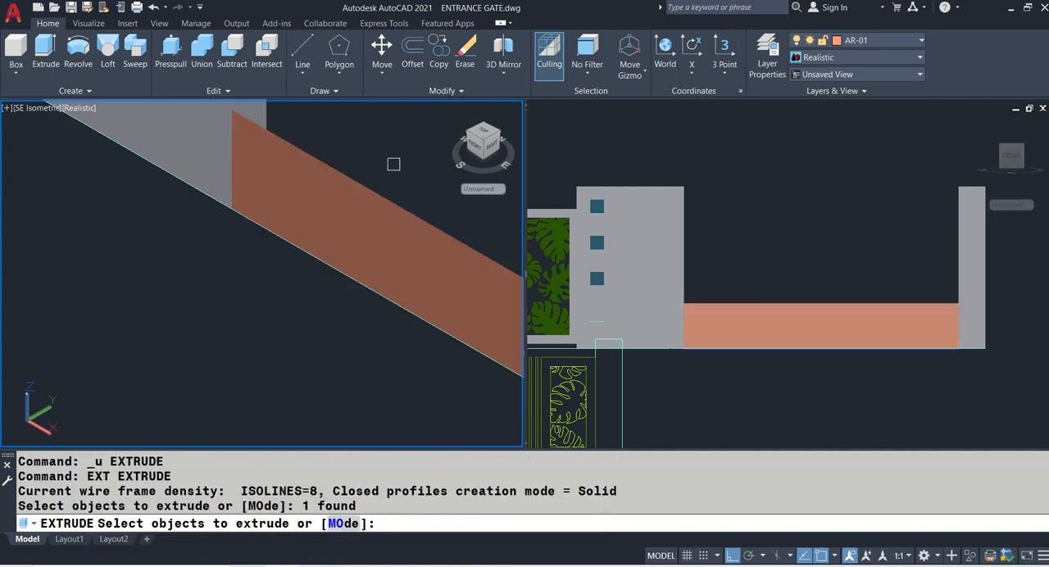
{"action": "left_click", "coordinate": [389, 197]}
{"action": "key", "text": "Return"}
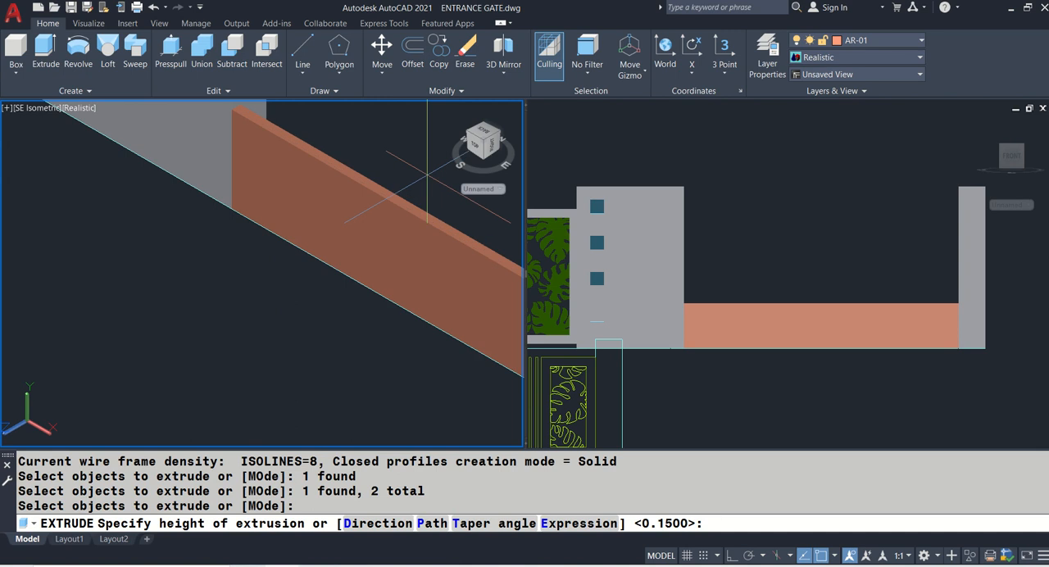
{"action": "key", "text": "Return"}
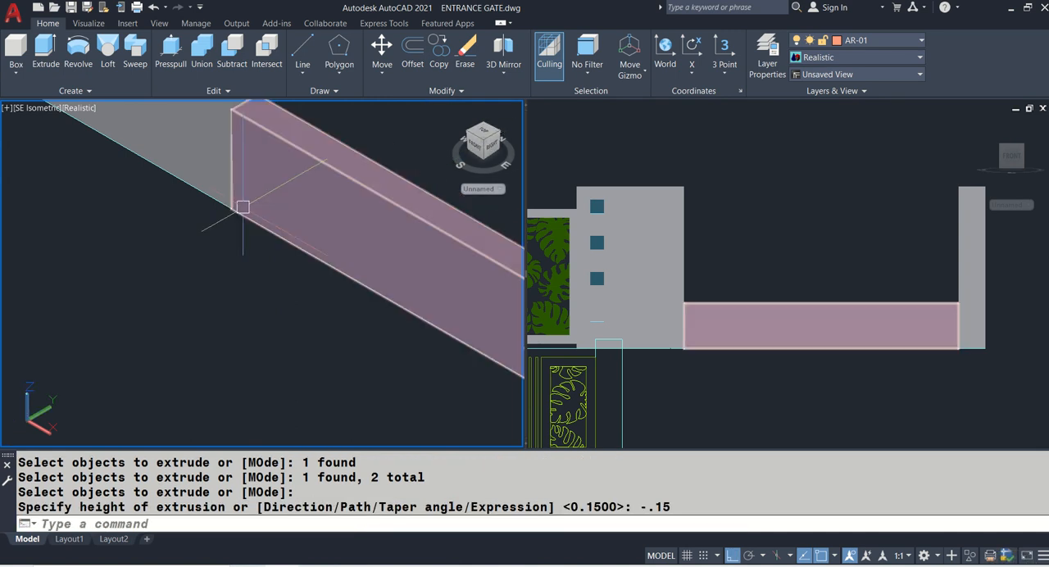
{"action": "scroll", "coordinate": [243, 206], "scroll_direction": "down", "scroll_amount": 4}
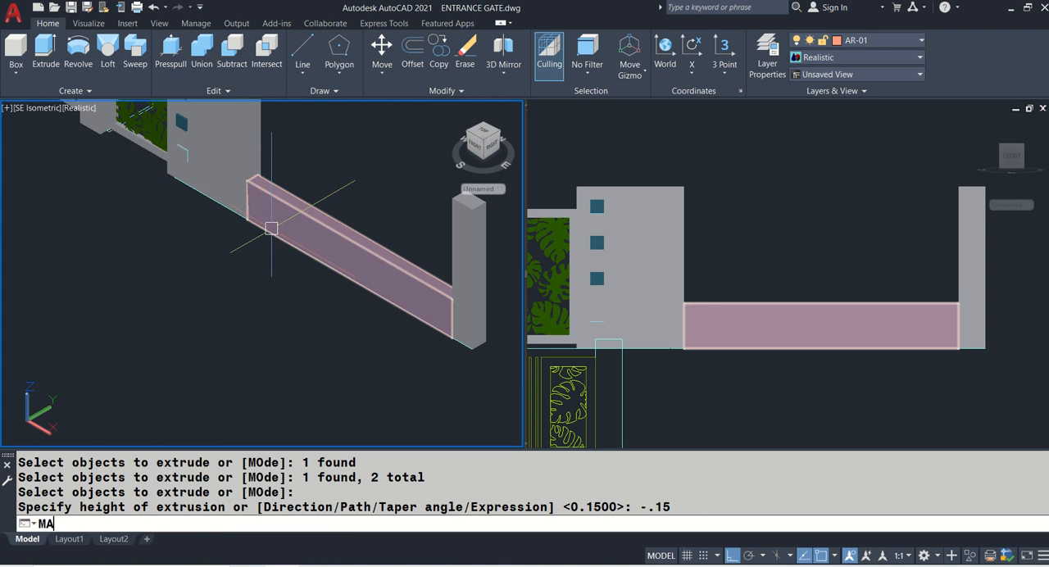
- Match the low base wall's properties to the stone-clad wall at the far end of the gate
{"action": "type", "text": "MA"}
{"action": "key", "text": "Return"}
{"action": "scroll", "coordinate": [272, 228], "scroll_direction": "down", "scroll_amount": 6}
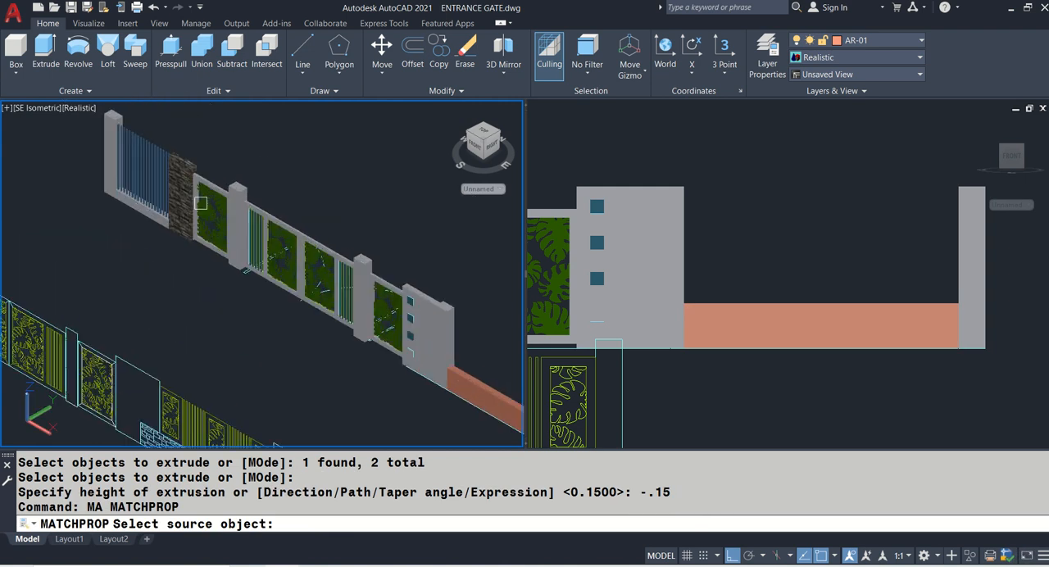
{"action": "scroll", "coordinate": [201, 203], "scroll_direction": "up", "scroll_amount": 2}
{"action": "left_click", "coordinate": [185, 197]}
{"action": "middle_click_drag", "start_coordinate": [427, 302], "coordinate": [119, 113]}
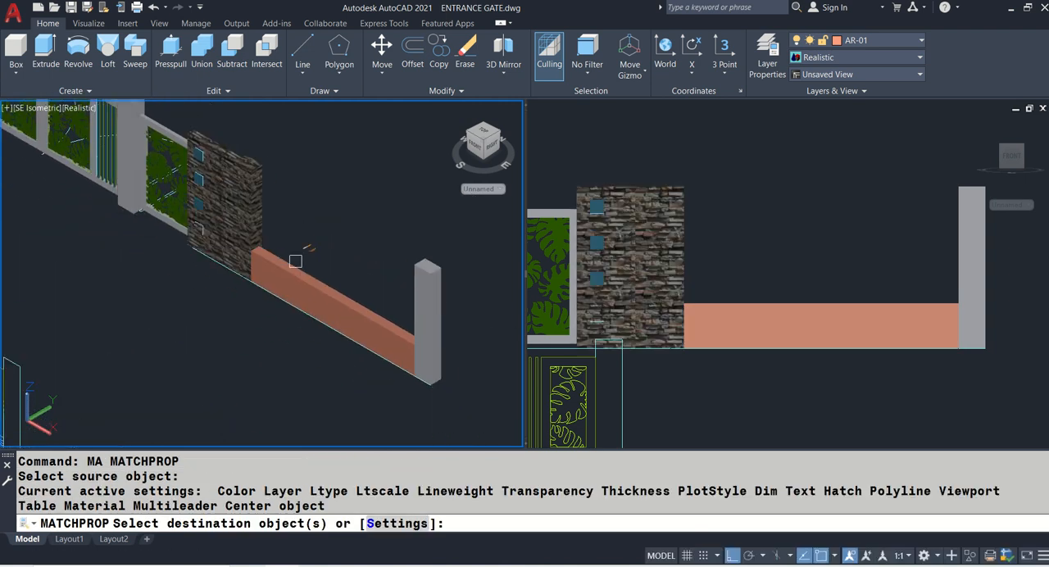
{"action": "left_click", "coordinate": [295, 261]}
{"action": "key", "text": "Return"}
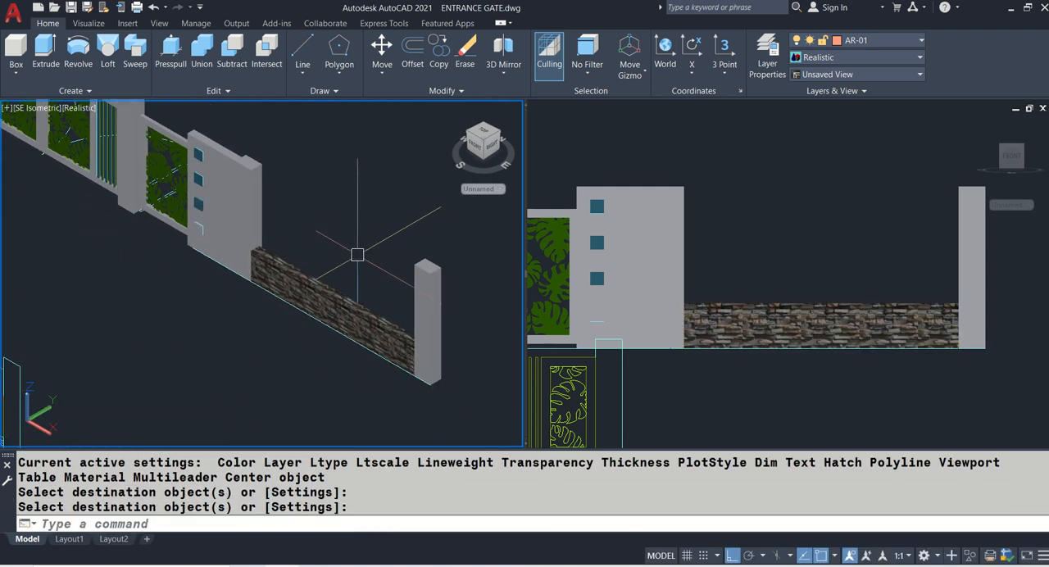
{"action": "scroll", "coordinate": [355, 247], "scroll_direction": "down", "scroll_amount": 2}
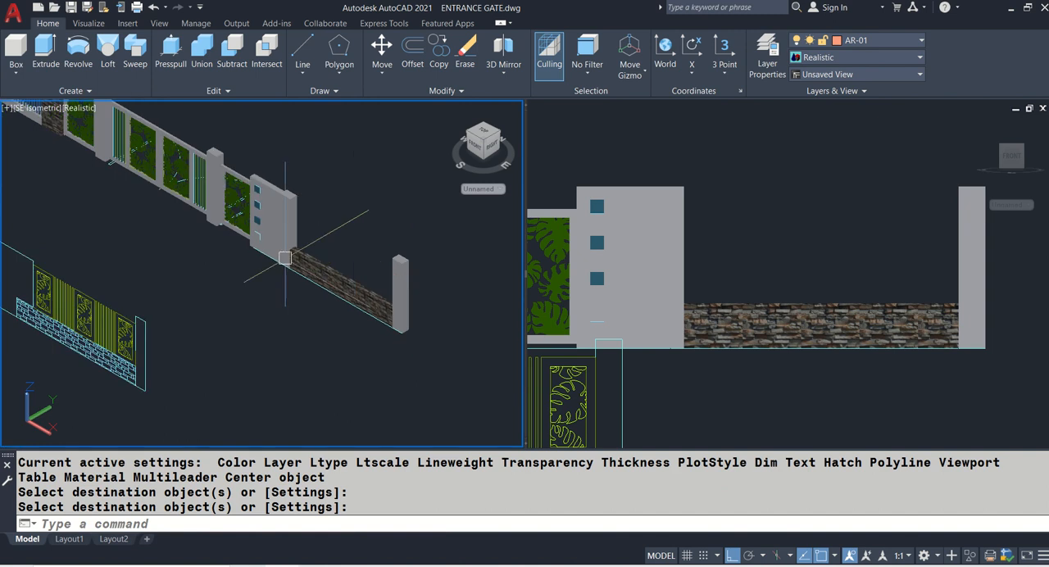
{"action": "middle_click_drag", "start_coordinate": [114, 304], "coordinate": [227, 306]}
{"action": "scroll", "coordinate": [151, 292], "scroll_direction": "up", "scroll_amount": 6}
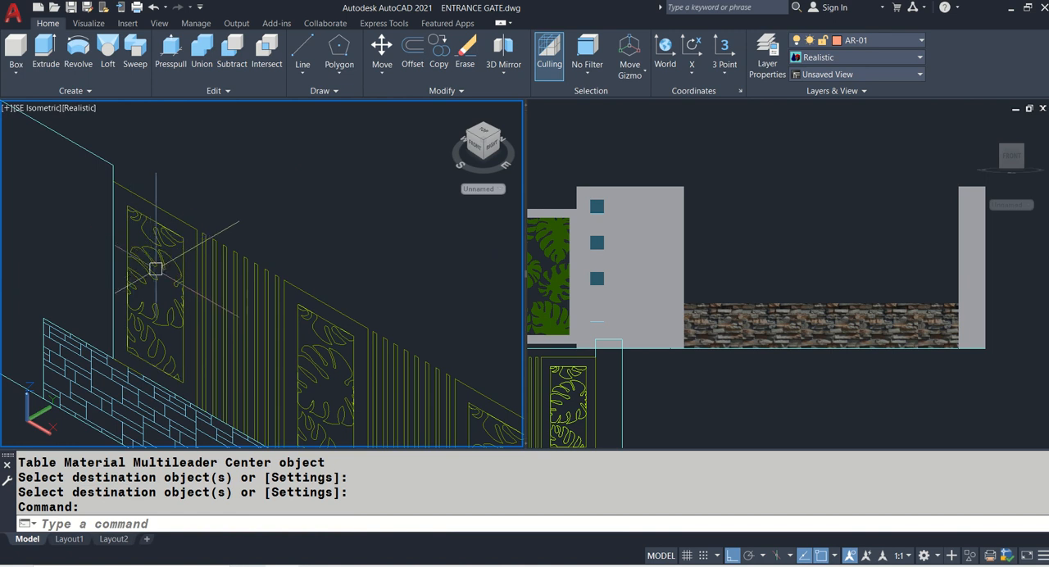
{"action": "key", "text": "Return"}
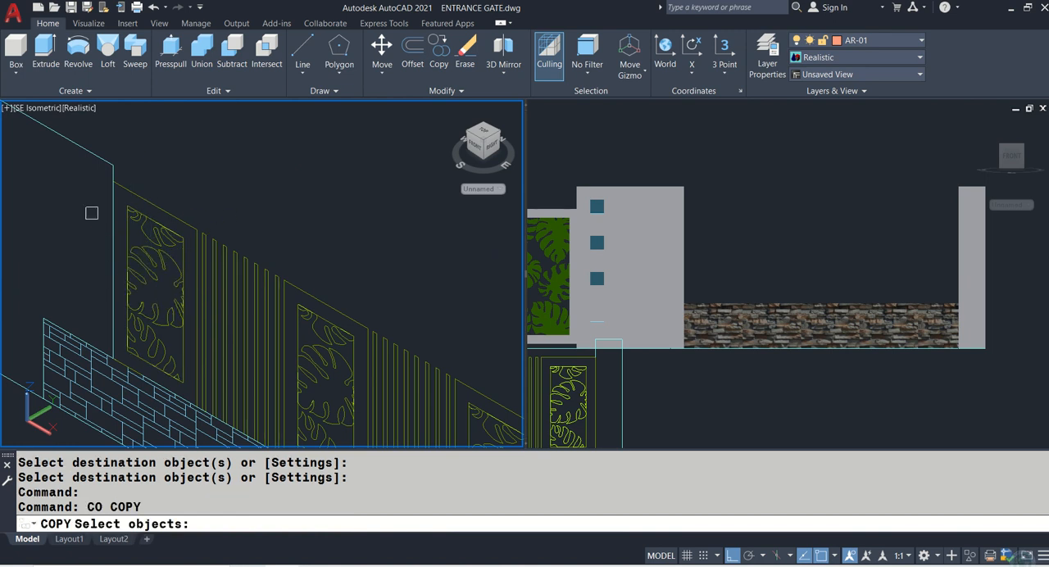
{"action": "left_click", "coordinate": [92, 184]}
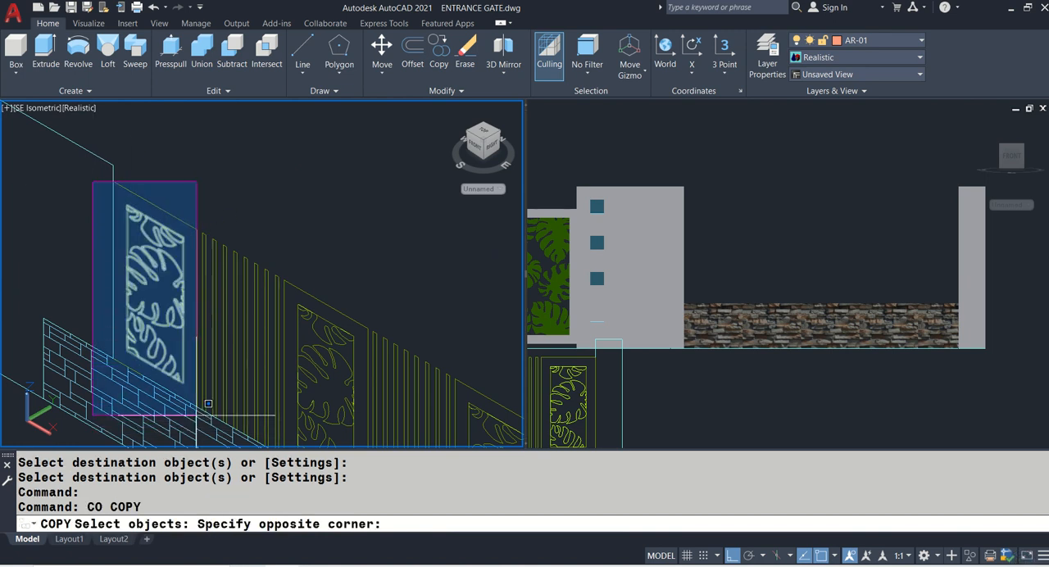
{"action": "key", "text": "Escape"}
{"action": "key", "text": "Escape"}
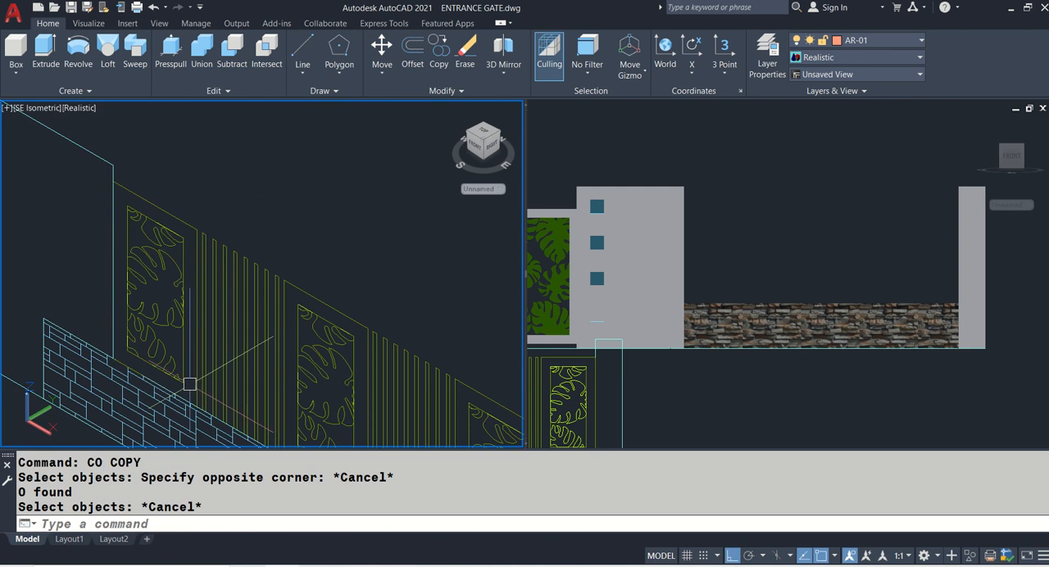
{"action": "type", "text": ","}
{"action": "key", "text": "Escape"}
- Move the first leaf panel of the brick-base section, with its frame outlines and leaf pattern, out of the elevation into clear space
{"action": "type", "text": "m"}
{"action": "key", "text": "Return"}
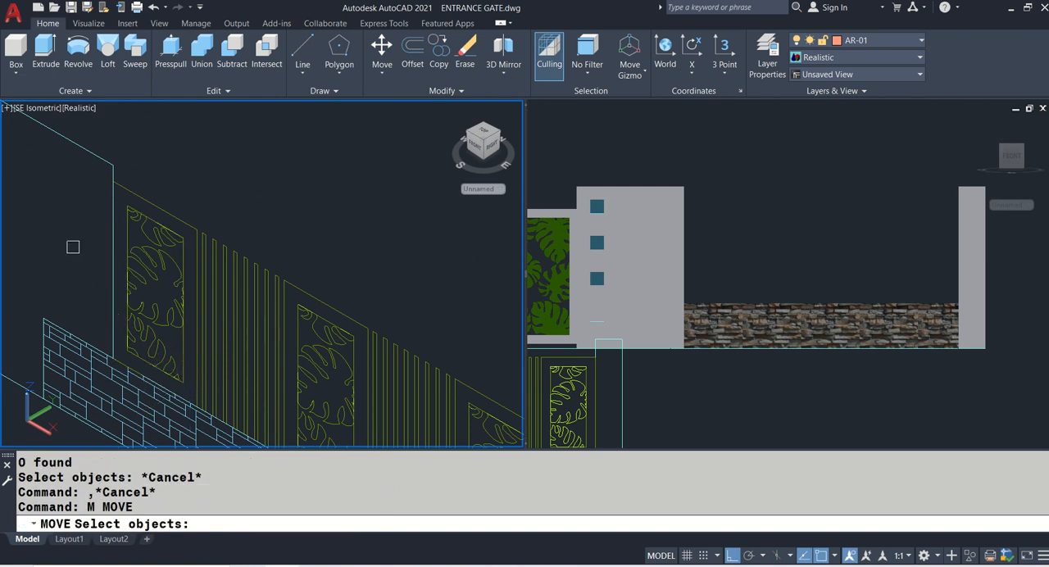
{"action": "left_click", "coordinate": [102, 182]}
{"action": "left_click", "coordinate": [200, 401]}
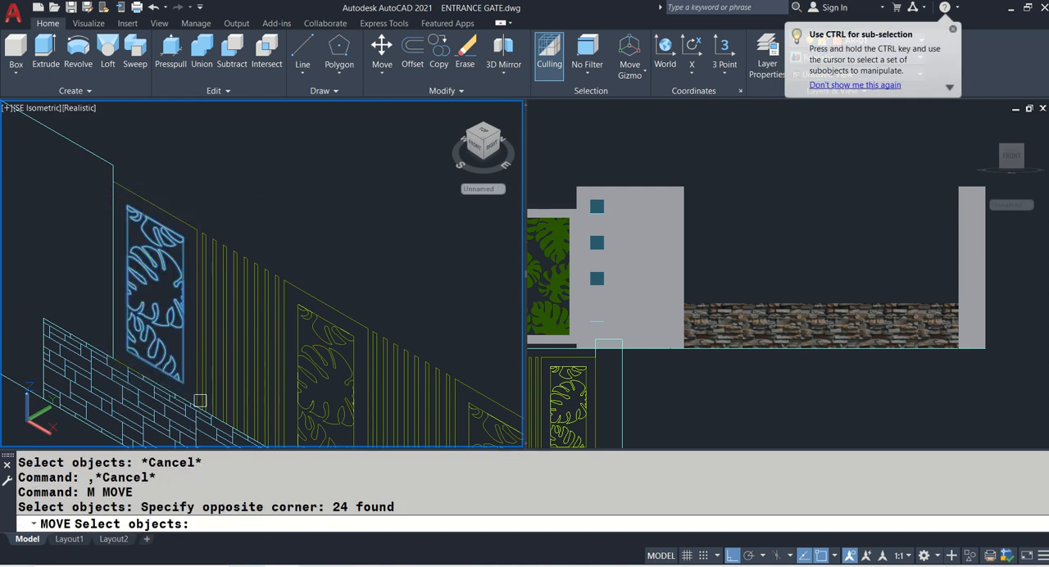
{"action": "left_click", "coordinate": [189, 231]}
{"action": "middle_click_drag", "start_coordinate": [235, 217], "coordinate": [105, 330]}
{"action": "key", "text": "Return"}
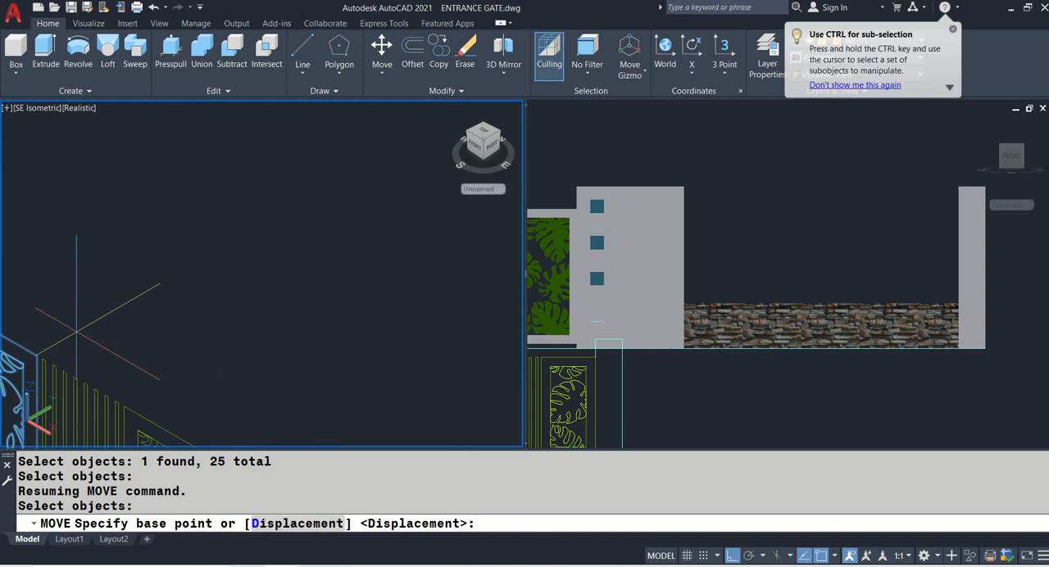
{"action": "left_click", "coordinate": [76, 331]}
{"action": "left_click", "coordinate": [406, 213]}
{"action": "key", "text": "space"}
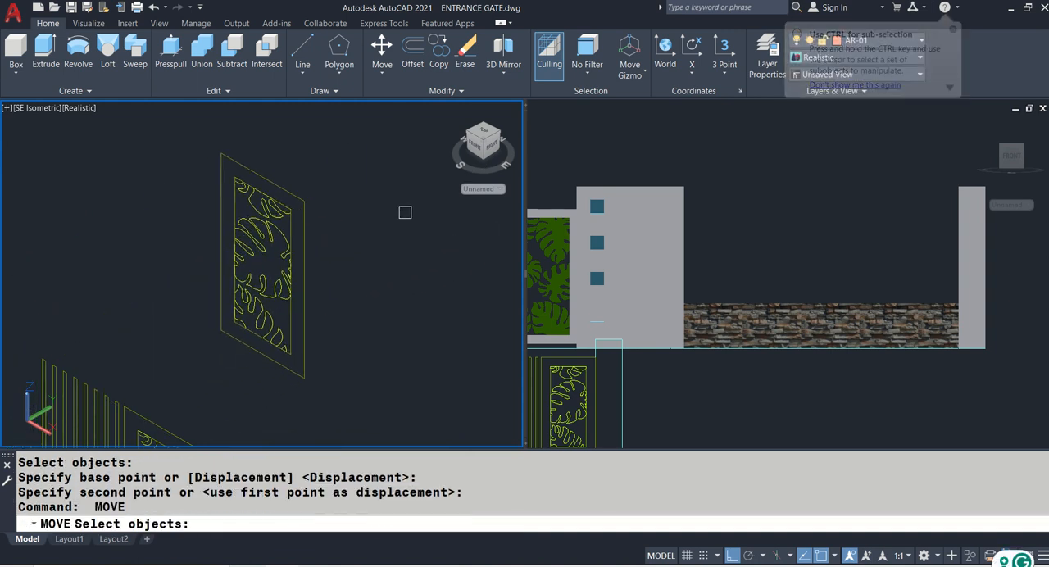
{"action": "key", "text": "Escape"}
- Extrude the outer and inner frame rectangles of the moved leaf panel 0.05
{"action": "type", "text": "EXT"}
{"action": "key", "text": "Return"}
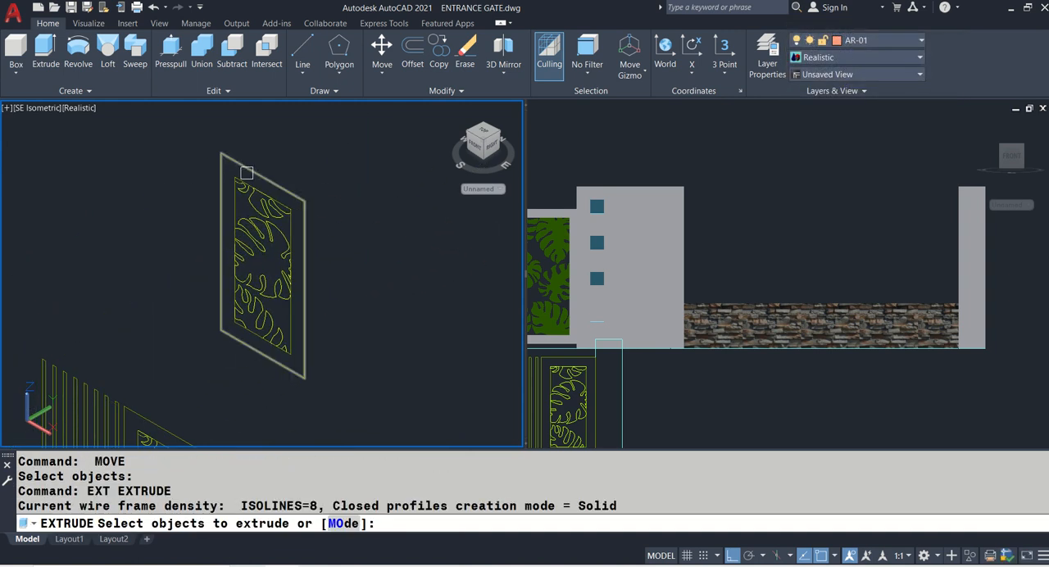
{"action": "left_click", "coordinate": [301, 190]}
{"action": "scroll", "coordinate": [234, 197], "scroll_direction": "up", "scroll_amount": 2}
{"action": "left_click", "coordinate": [235, 196]}
{"action": "key", "text": "Return"}
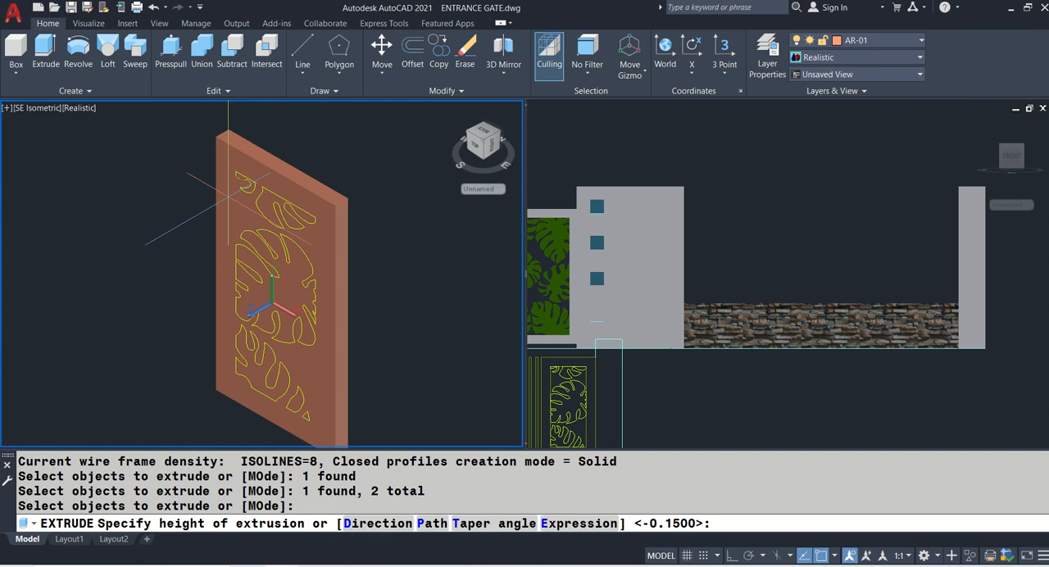
{"action": "type", "text": "0.05"}
{"action": "key", "text": "Return"}
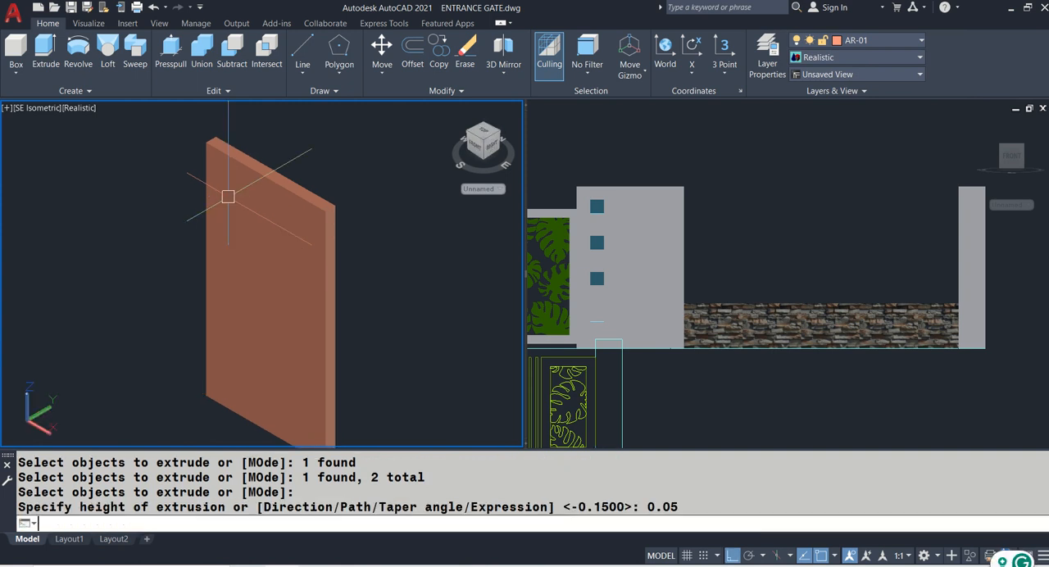
- Subtract the inner rectangular solid from the outer one to open up the leaf panel's frame
{"action": "type", "text": "S"}
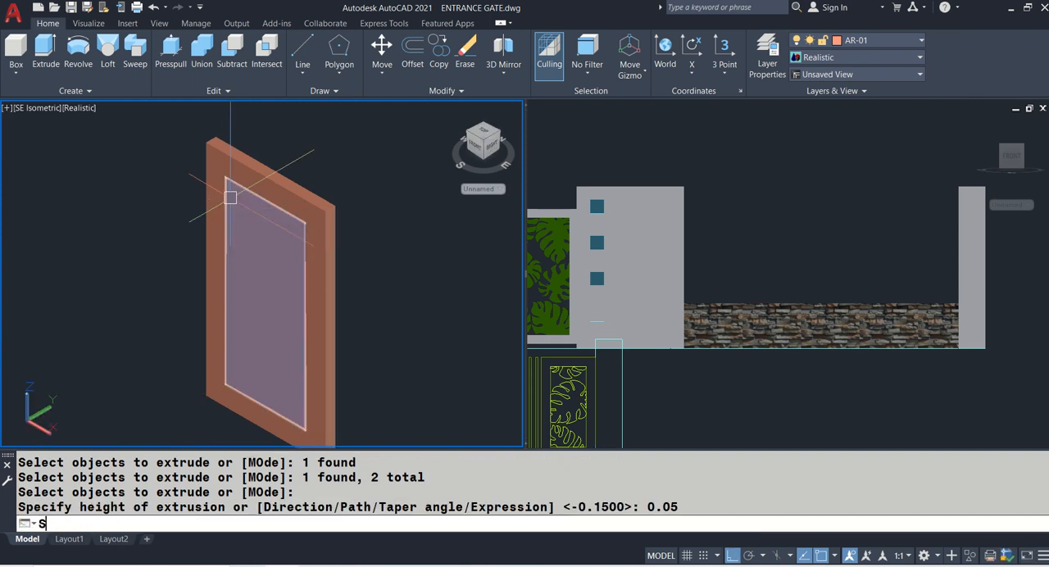
{"action": "type", "text": "U"}
{"action": "key", "text": "Return"}
{"action": "left_click", "coordinate": [210, 148]}
{"action": "key", "text": "Return"}
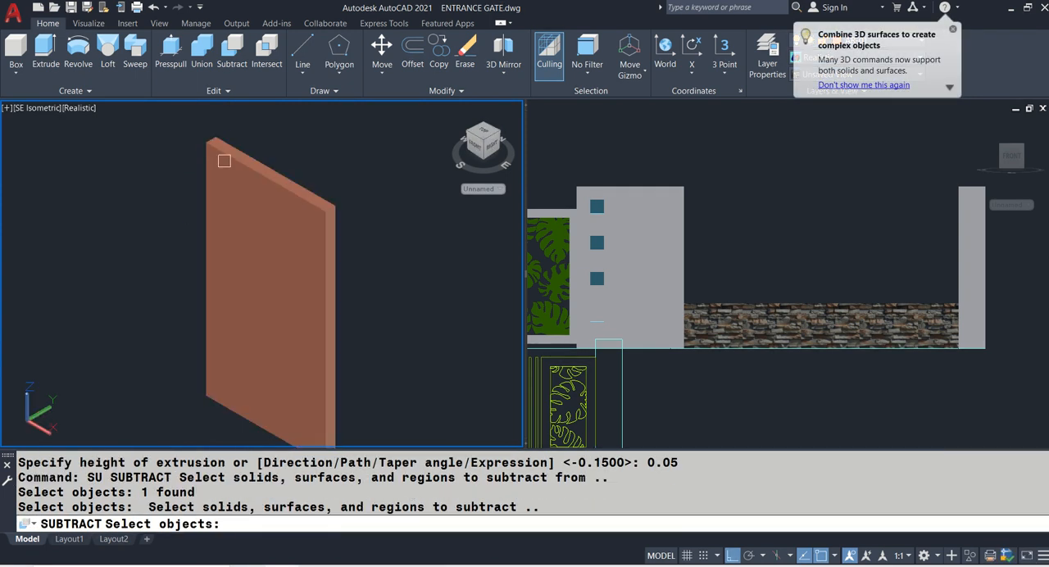
{"action": "left_click", "coordinate": [242, 222]}
{"action": "key", "text": "Return"}
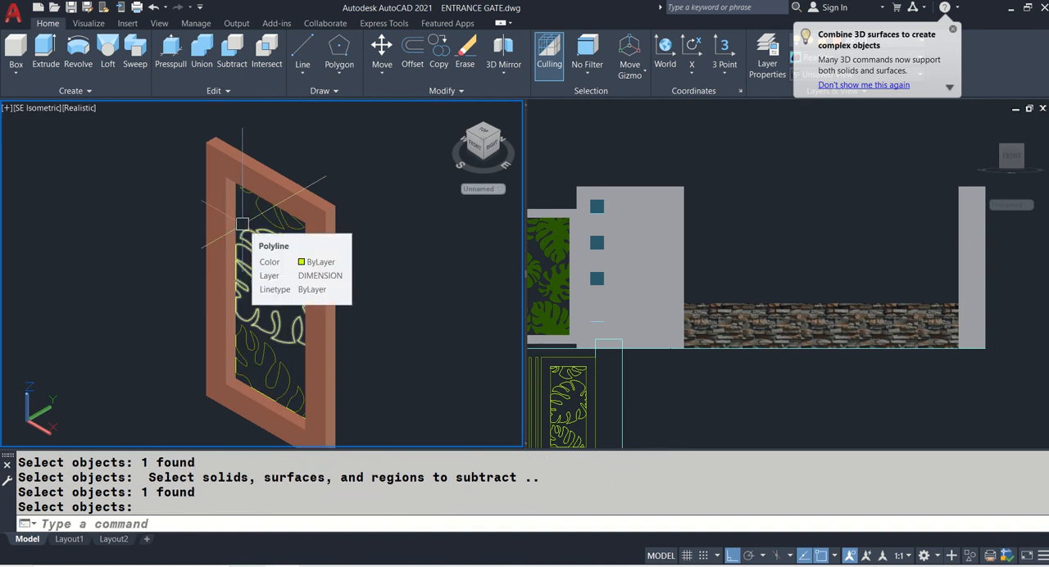
- Switch the isometric viewport to the 2D Wireframe visual style
{"action": "type", "text": "VS"}
{"action": "key", "text": "Return"}
{"action": "type", "text": "2"}
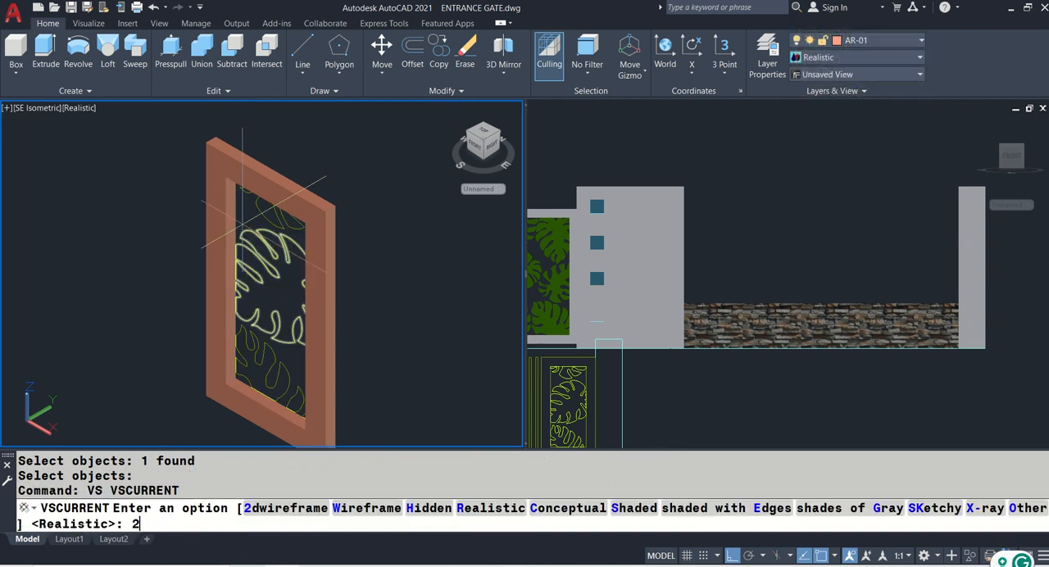
{"action": "key", "text": "Return"}
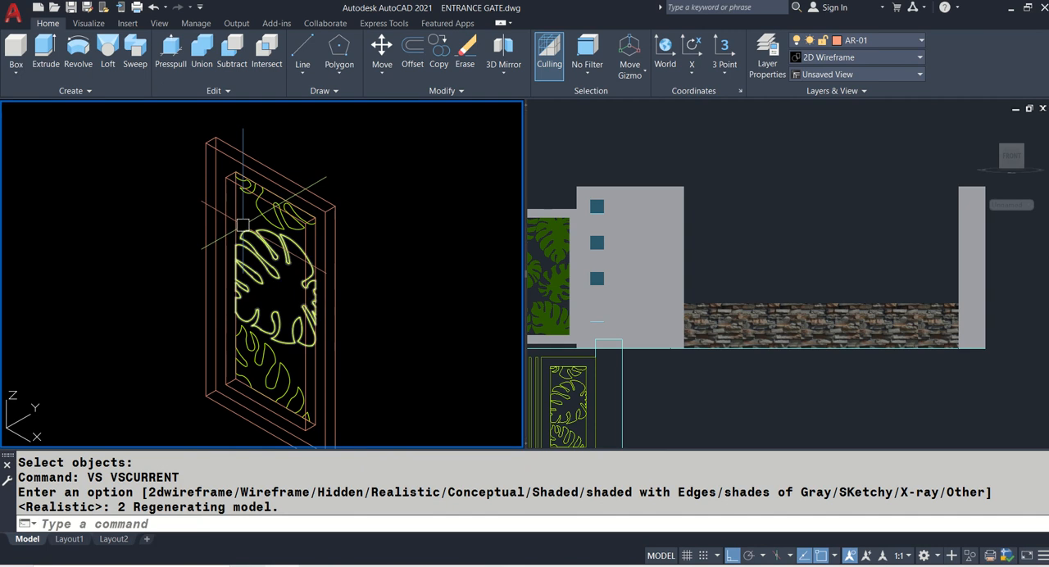
- Move the six leaf outlines forward from the back corner of the frame's opening to the middle of the frame's depth
{"action": "type", "text": "m"}
{"action": "key", "text": "Return"}
{"action": "left_click", "coordinate": [243, 225]}
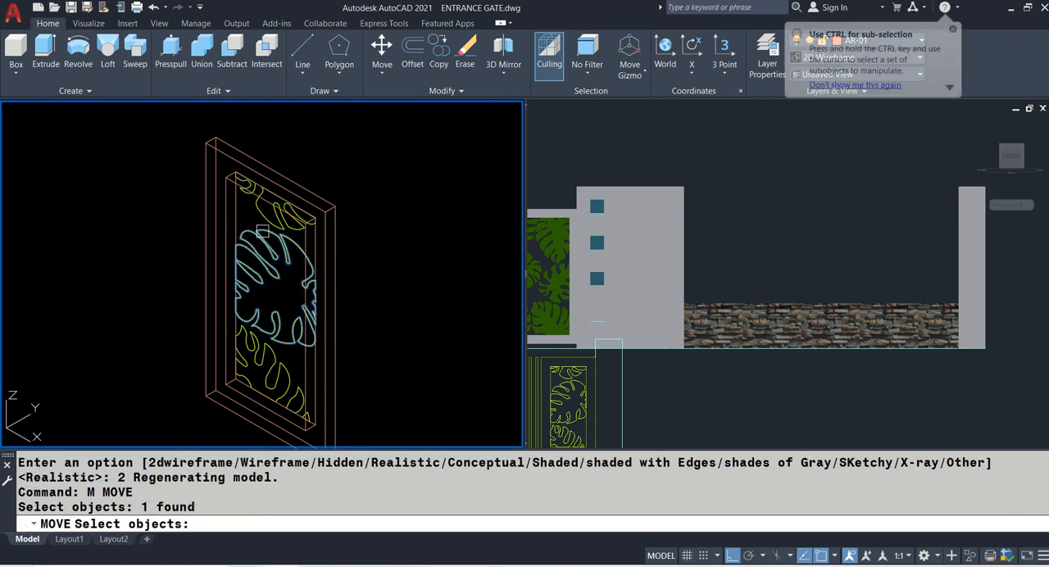
{"action": "left_click", "coordinate": [269, 228]}
{"action": "scroll", "coordinate": [244, 185], "scroll_direction": "up", "scroll_amount": 3}
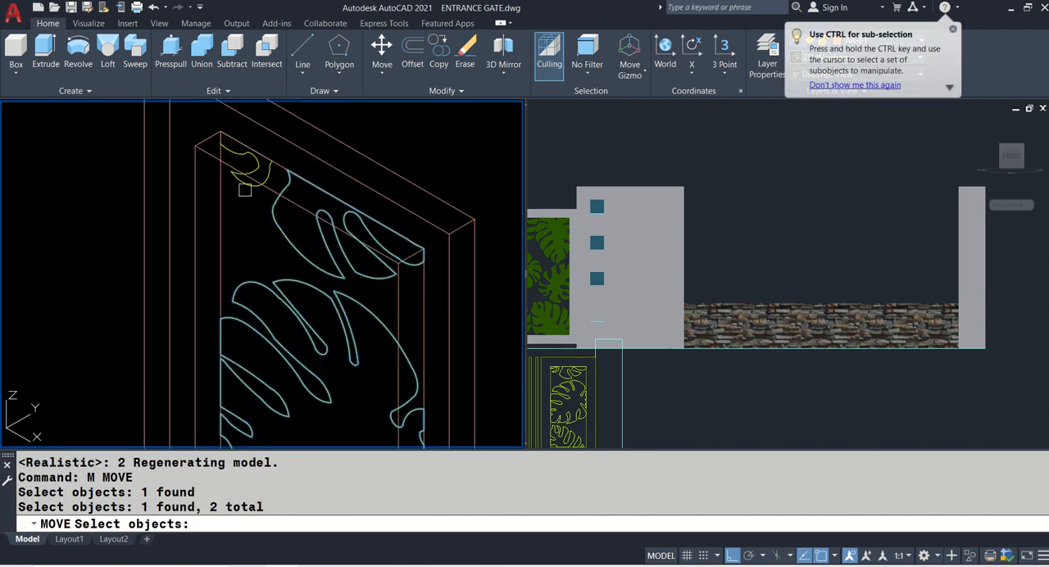
{"action": "left_click", "coordinate": [258, 191]}
{"action": "left_click", "coordinate": [267, 411]}
{"action": "scroll", "coordinate": [268, 410], "scroll_direction": "up", "scroll_amount": 3}
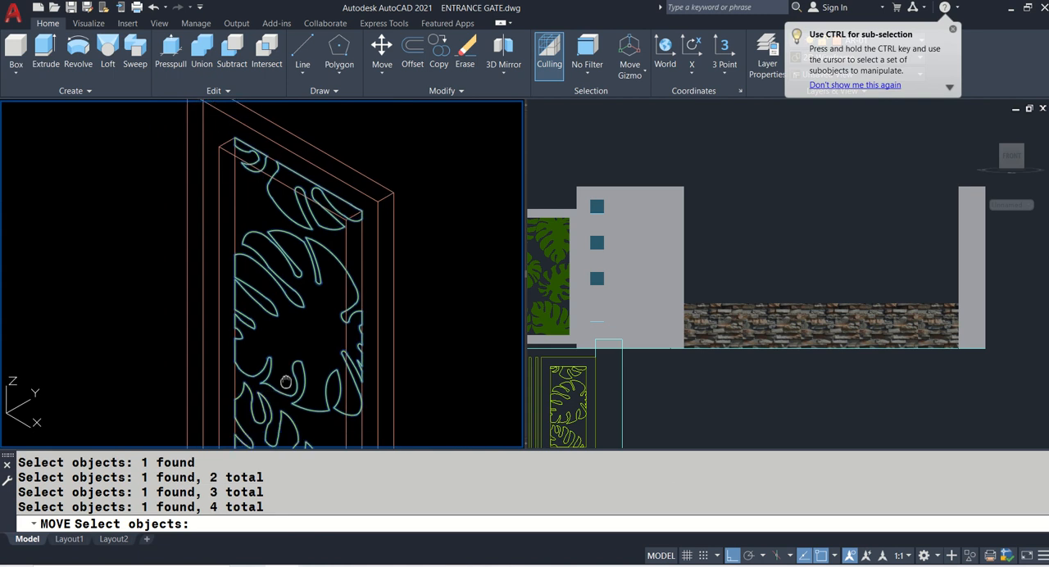
{"action": "left_click", "coordinate": [332, 397]}
{"action": "scroll", "coordinate": [350, 430], "scroll_direction": "up", "scroll_amount": 2}
{"action": "left_click", "coordinate": [351, 431]}
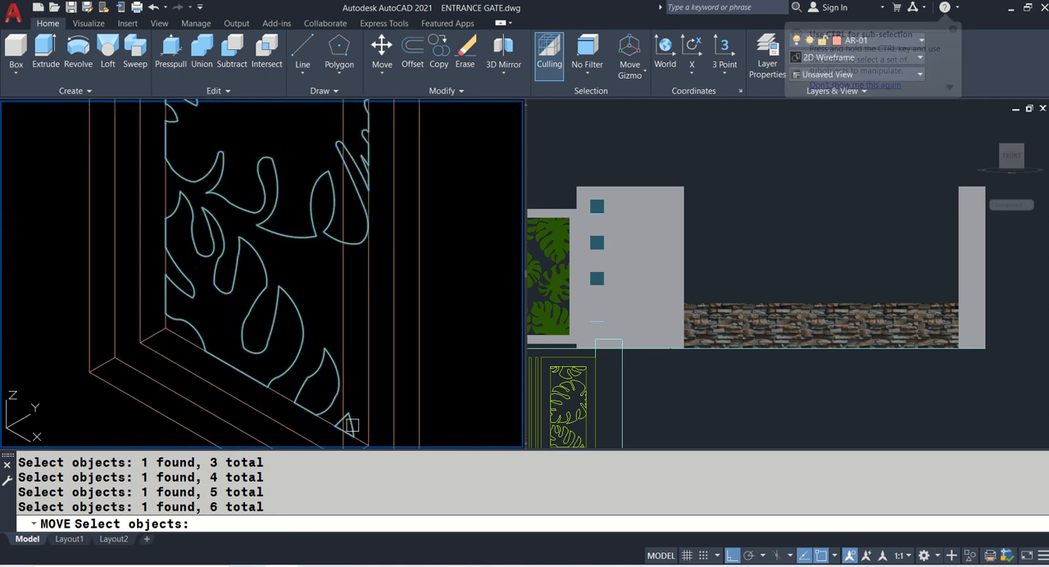
{"action": "middle_click_drag", "start_coordinate": [352, 426], "coordinate": [328, 291]}
{"action": "key", "text": "Return"}
{"action": "scroll", "coordinate": [344, 360], "scroll_direction": "up", "scroll_amount": 2}
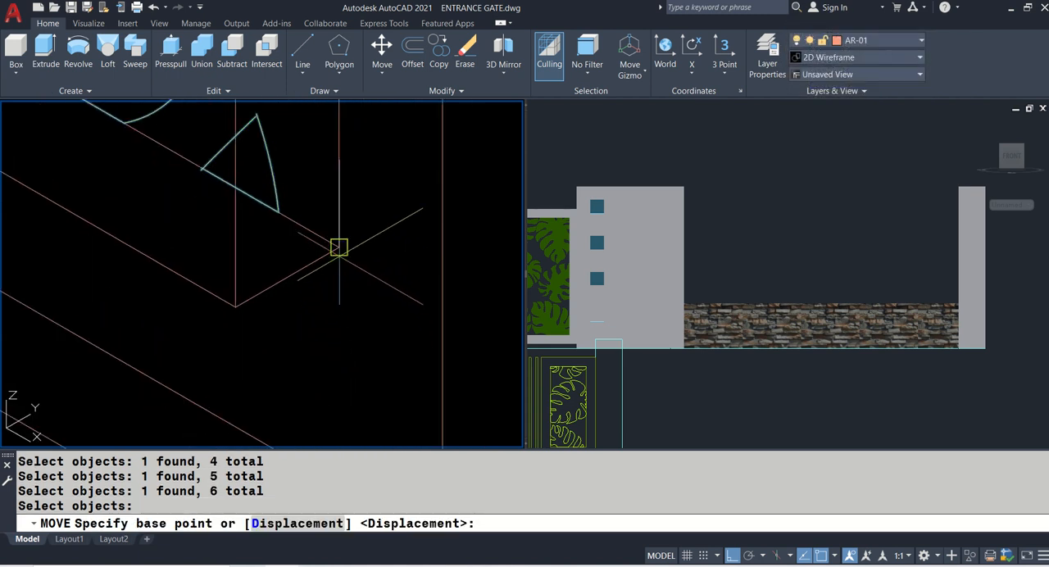
{"action": "left_click", "coordinate": [339, 246]}
{"action": "left_click", "coordinate": [326, 323]}
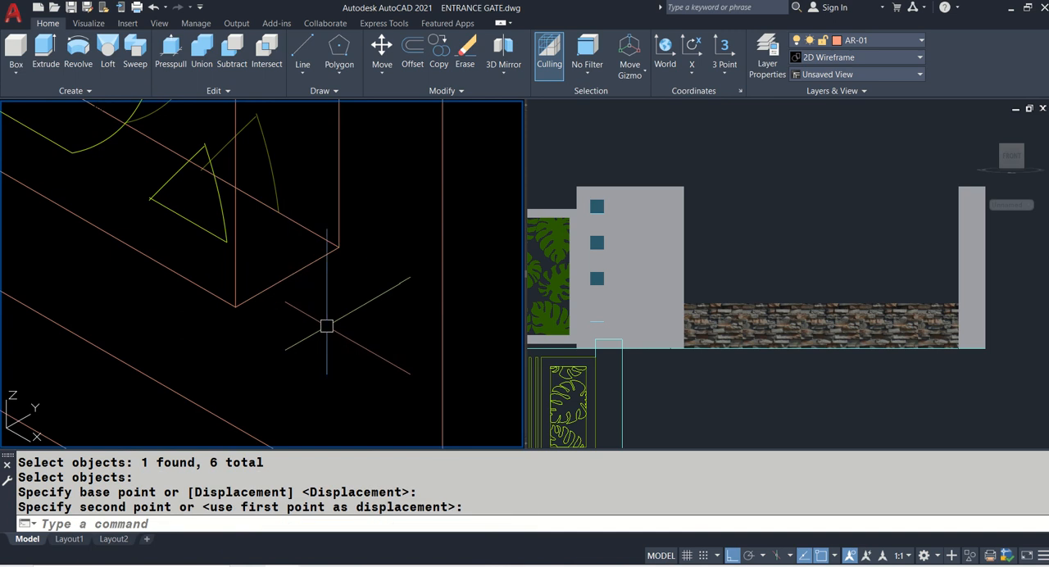
- Extrude the six moved leaf outlines 0.025 inside the panel frame
{"action": "scroll", "coordinate": [335, 352], "scroll_direction": "down", "scroll_amount": 4}
{"action": "scroll", "coordinate": [300, 304], "scroll_direction": "up", "scroll_amount": 2}
{"action": "middle_click_drag", "start_coordinate": [300, 305], "coordinate": [313, 320]}
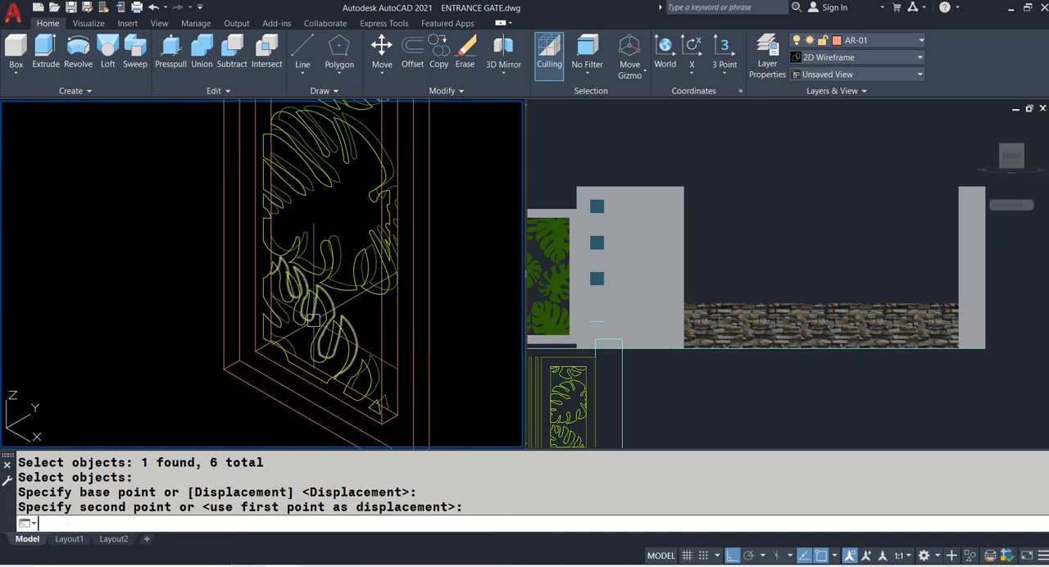
{"action": "key", "text": "Return"}
{"action": "scroll", "coordinate": [318, 360], "scroll_direction": "up", "scroll_amount": 2}
{"action": "left_click", "coordinate": [329, 356]}
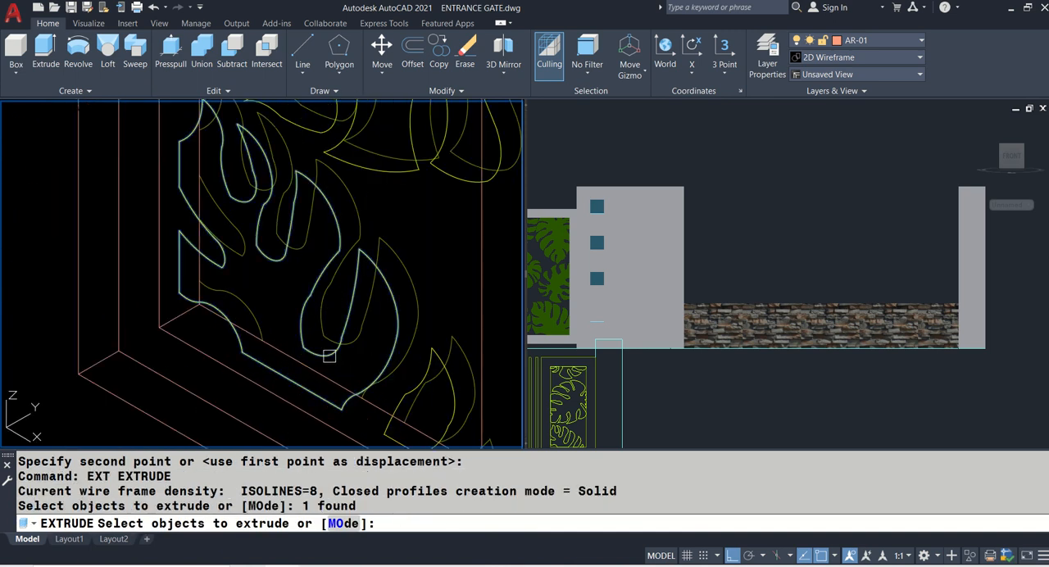
{"action": "left_click", "coordinate": [421, 376]}
{"action": "scroll", "coordinate": [422, 369], "scroll_direction": "down", "scroll_amount": 2}
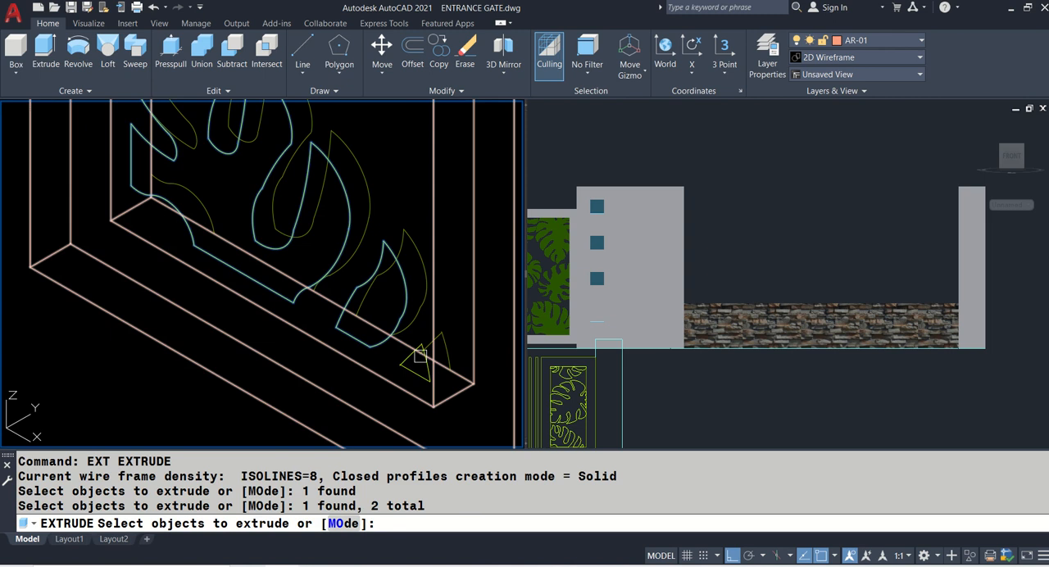
{"action": "left_click", "coordinate": [412, 370]}
{"action": "scroll", "coordinate": [413, 371], "scroll_direction": "down", "scroll_amount": 4}
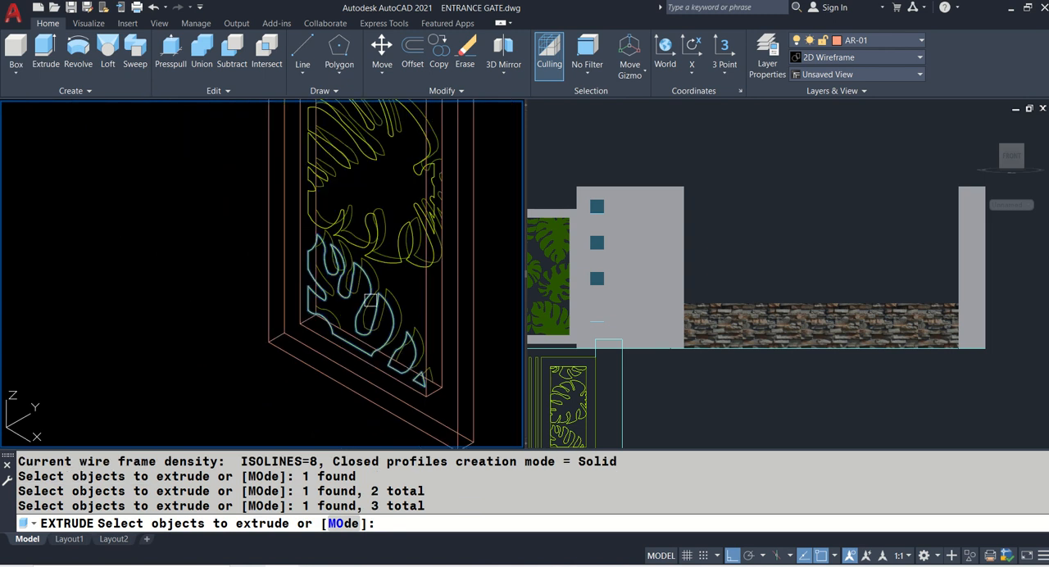
{"action": "middle_click_drag", "start_coordinate": [364, 275], "coordinate": [368, 345]}
{"action": "left_click", "coordinate": [387, 336]}
{"action": "middle_click_drag", "start_coordinate": [339, 132], "coordinate": [344, 205]}
{"action": "left_click", "coordinate": [350, 196]}
{"action": "scroll", "coordinate": [350, 195], "scroll_direction": "up", "scroll_amount": 4}
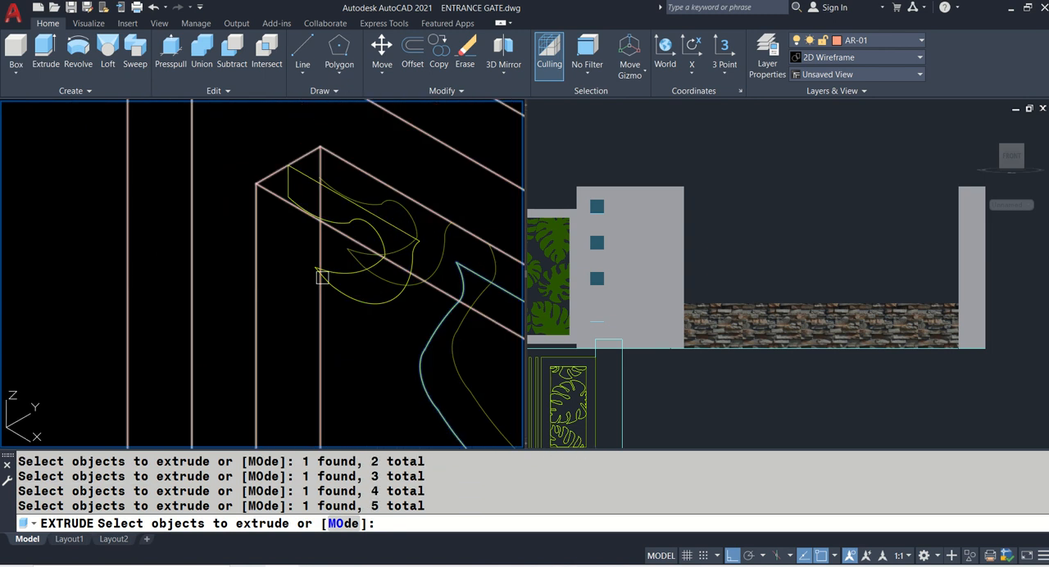
{"action": "left_click", "coordinate": [336, 214]}
{"action": "scroll", "coordinate": [336, 214], "scroll_direction": "down", "scroll_amount": 3}
{"action": "key", "text": "Return"}
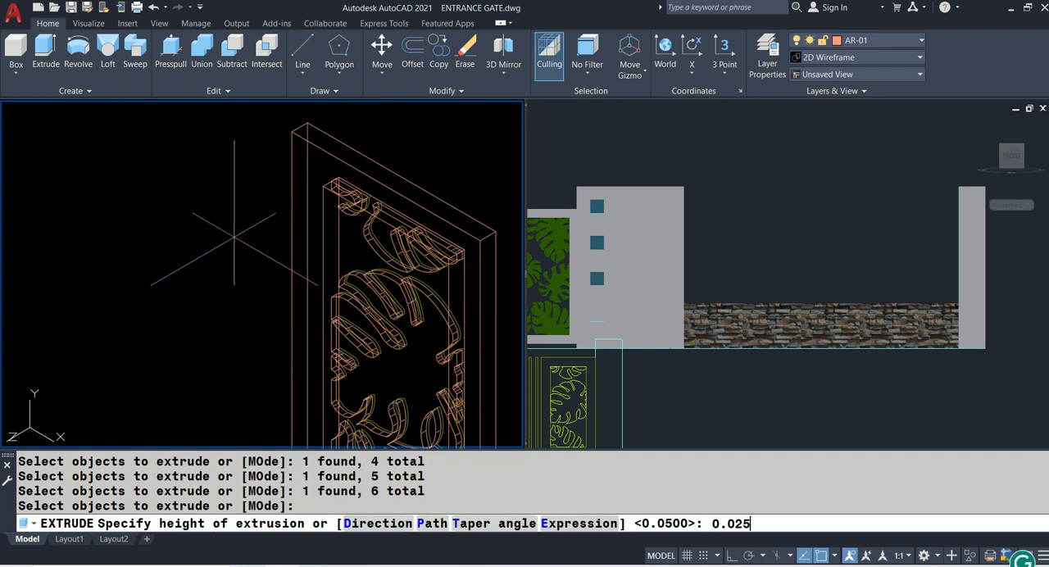
{"action": "type", "text": "0.025"}
{"action": "key", "text": "Return"}
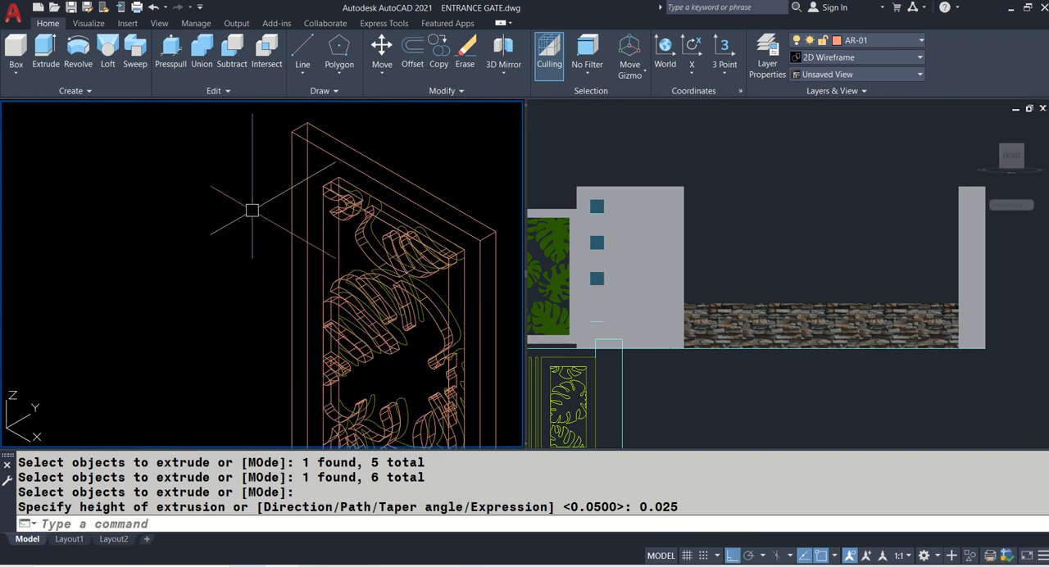
- Set the isometric viewport back to the Realistic visual style
{"action": "scroll", "coordinate": [396, 274], "scroll_direction": "down", "scroll_amount": 5}
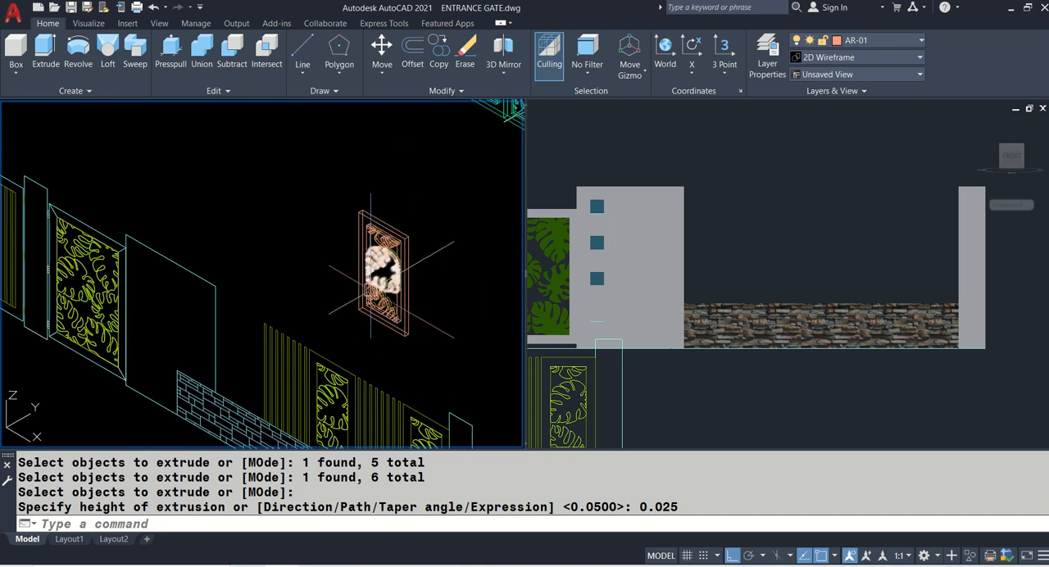
{"action": "scroll", "coordinate": [390, 268], "scroll_direction": "up", "scroll_amount": 2}
{"action": "mouse_move", "coordinate": [358, 325]}
{"action": "middle_mouse_down"}
{"action": "mouse_move", "coordinate": [356, 173]}
{"action": "mouse_move", "coordinate": [371, 341]}
{"action": "middle_mouse_up"}
{"action": "scroll", "coordinate": [377, 164], "scroll_direction": "down", "scroll_amount": 4}
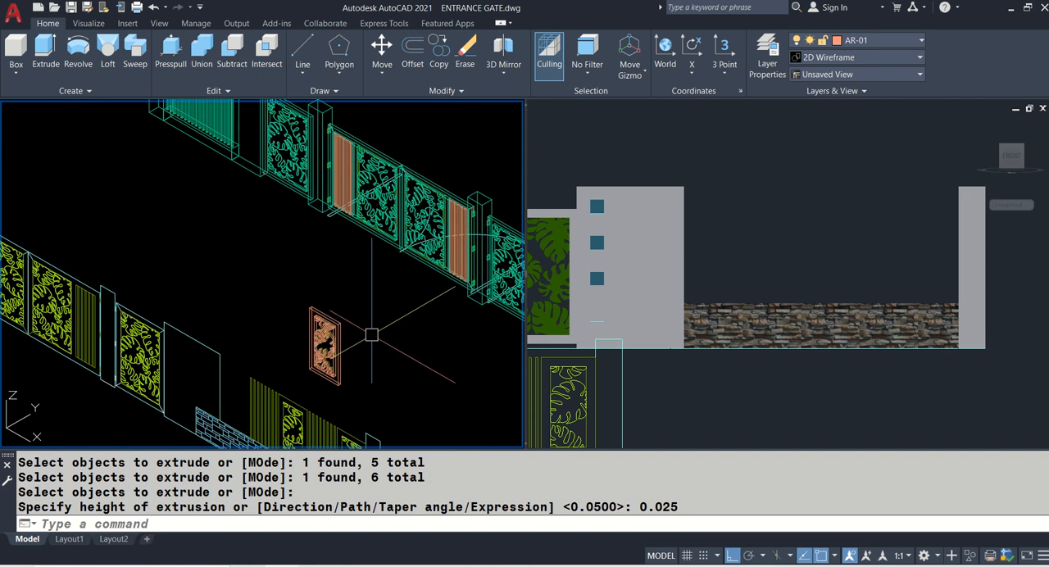
{"action": "type", "text": "vs"}
{"action": "key", "text": "Return"}
{"action": "key", "text": "Return"}
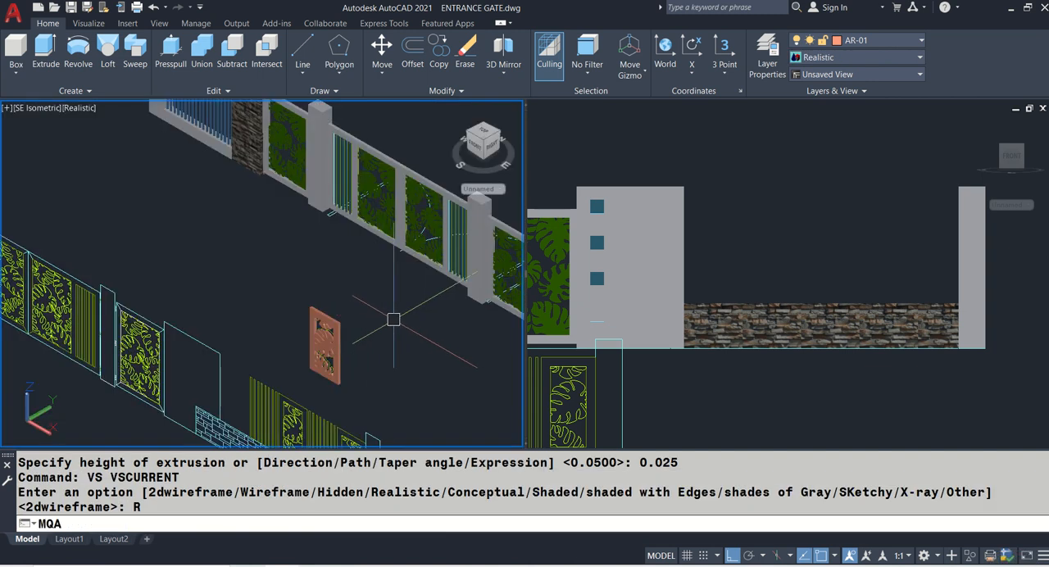
- Match the new panel frame's properties to the grey frame of the finished double gate
{"action": "key", "text": "Escape"}
{"action": "type", "text": "M"}
{"action": "key", "text": "Return"}
{"action": "scroll", "coordinate": [399, 317], "scroll_direction": "up", "scroll_amount": 3}
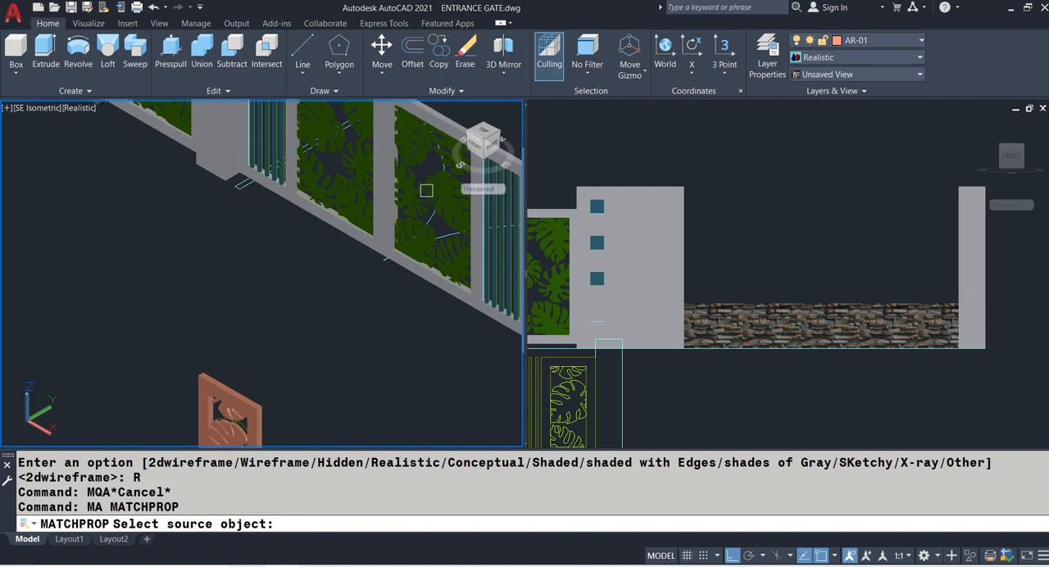
{"action": "left_click", "coordinate": [434, 108]}
{"action": "left_click", "coordinate": [230, 393]}
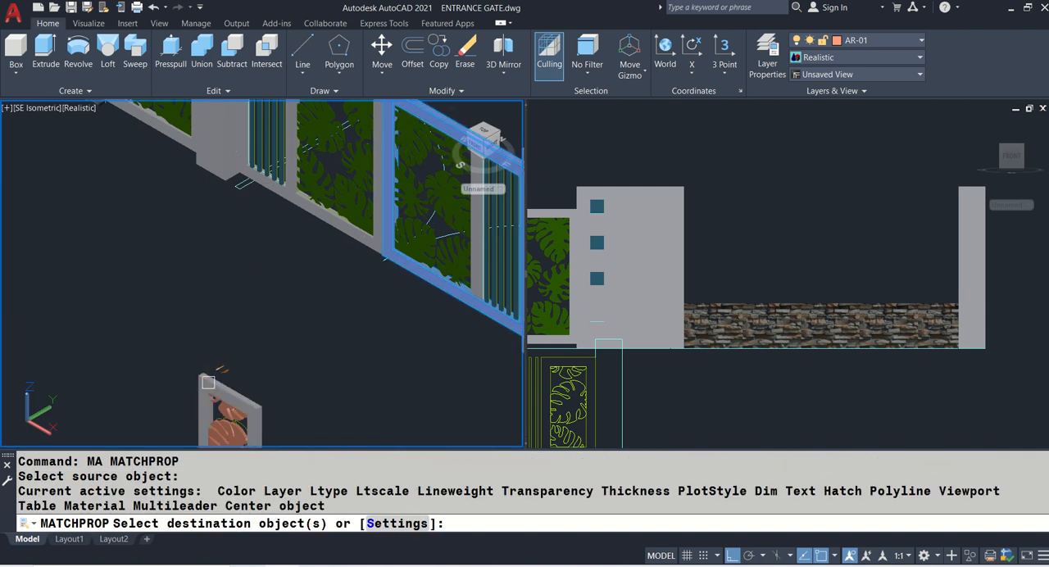
{"action": "key", "text": "Return"}
- Match all the extruded leaf solids in the new panel to the green leaves of the finished gate
{"action": "type", "text": "MA"}
{"action": "key", "text": "Return"}
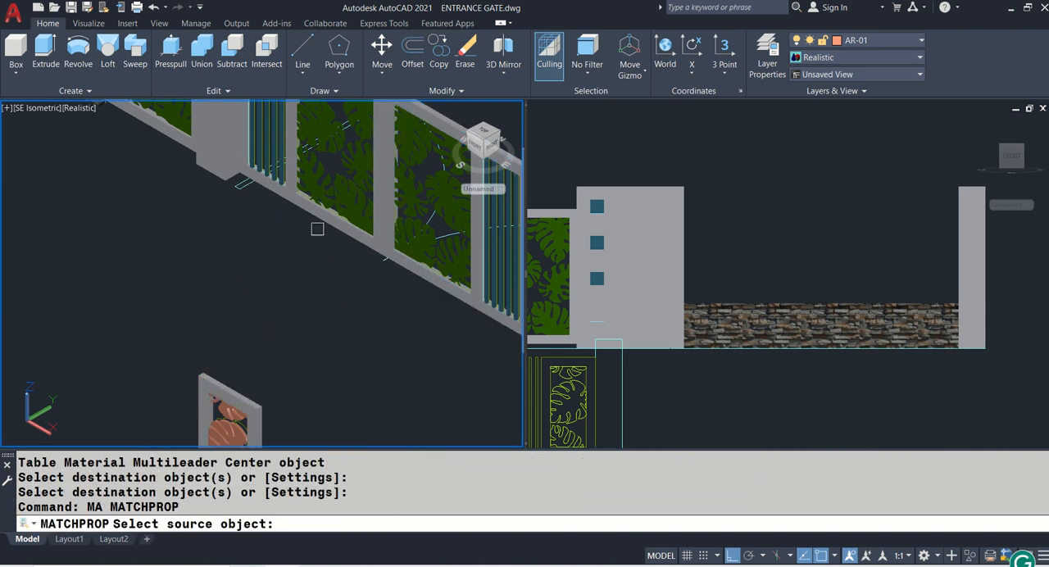
{"action": "left_click", "coordinate": [353, 203]}
{"action": "middle_click_drag", "start_coordinate": [239, 342], "coordinate": [293, 172]}
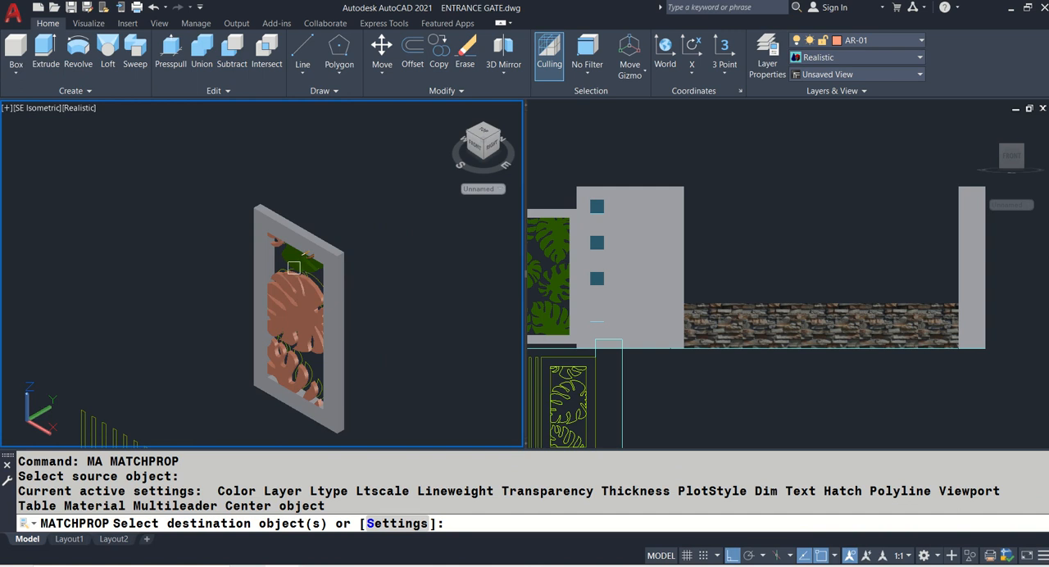
{"action": "left_click", "coordinate": [294, 267]}
{"action": "left_click", "coordinate": [289, 291]}
{"action": "scroll", "coordinate": [273, 245], "scroll_direction": "up", "scroll_amount": 4}
{"action": "left_click", "coordinate": [273, 247]}
{"action": "scroll", "coordinate": [283, 238], "scroll_direction": "down", "scroll_amount": 5}
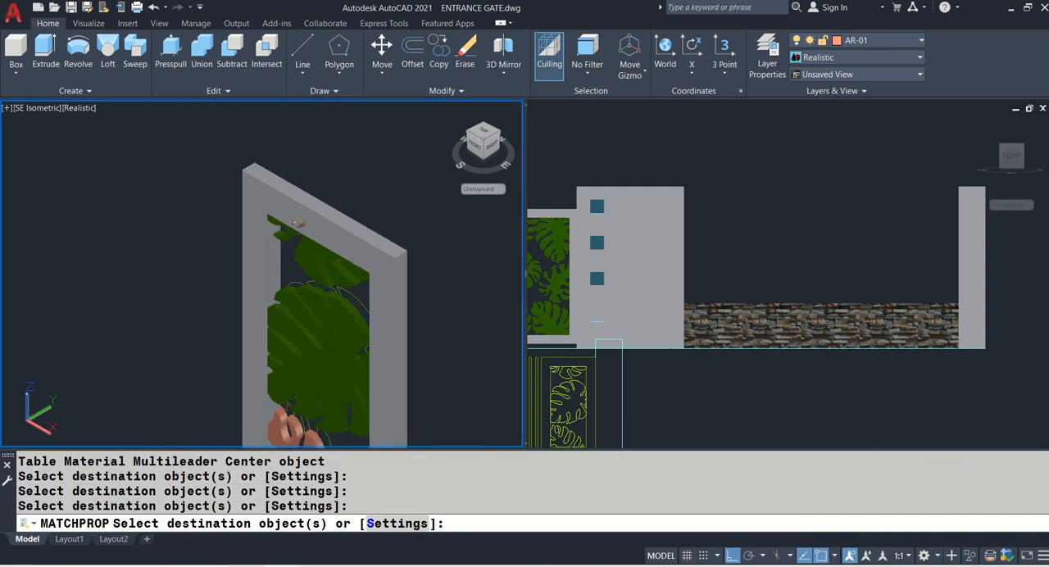
{"action": "left_click", "coordinate": [298, 343]}
{"action": "scroll", "coordinate": [303, 347], "scroll_direction": "up", "scroll_amount": 3}
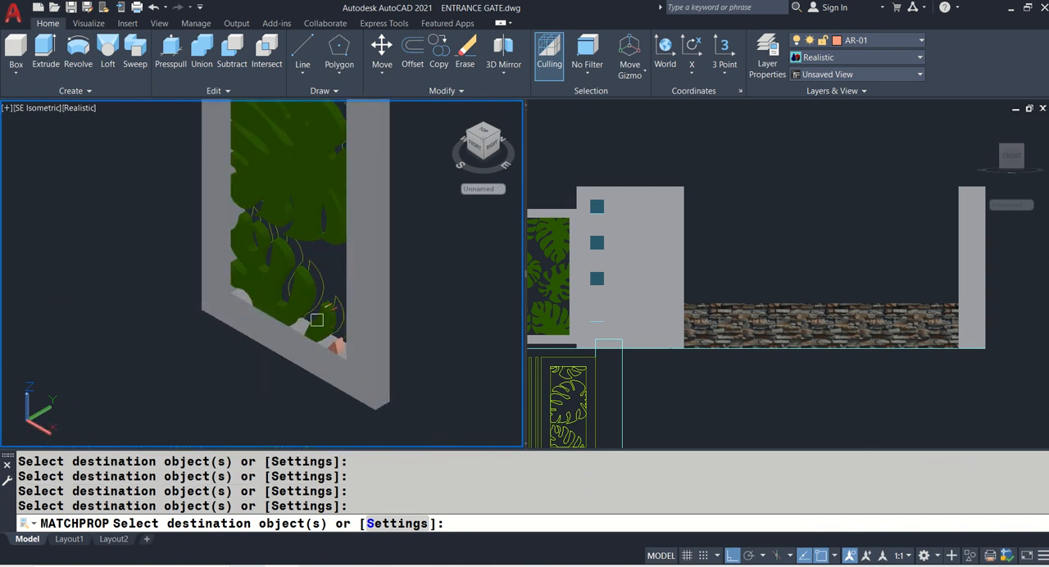
{"action": "scroll", "coordinate": [322, 348], "scroll_direction": "up", "scroll_amount": 3}
{"action": "left_click", "coordinate": [357, 340]}
{"action": "key", "text": "Return"}
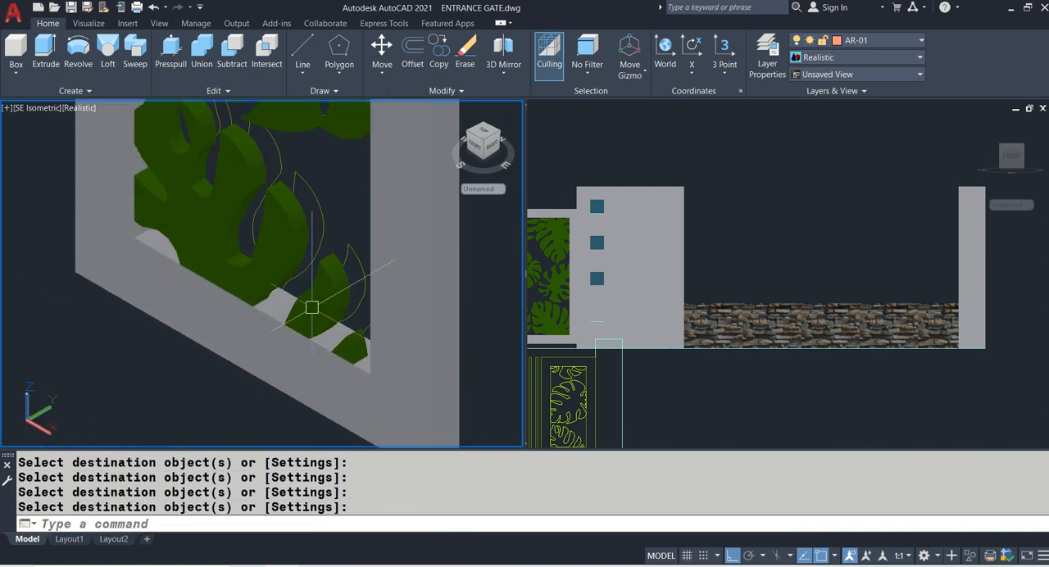
- Move the grey panel frame slightly towards the front relative to the leaf solids
{"action": "scroll", "coordinate": [310, 306], "scroll_direction": "down", "scroll_amount": 4}
{"action": "middle_click_drag", "start_coordinate": [393, 264], "coordinate": [376, 370]}
{"action": "scroll", "coordinate": [289, 183], "scroll_direction": "up", "scroll_amount": 3}
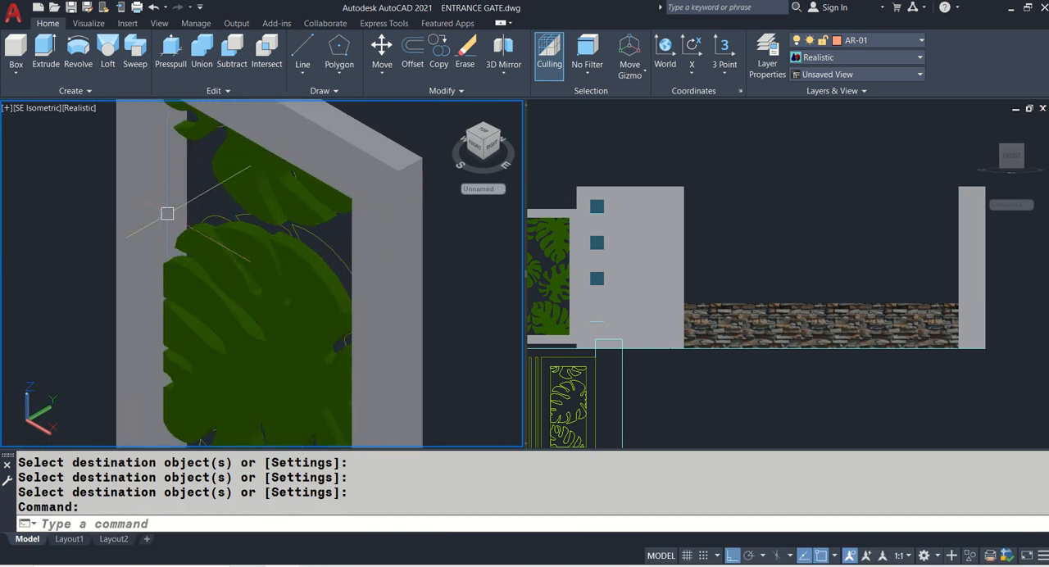
{"action": "scroll", "coordinate": [328, 220], "scroll_direction": "down", "scroll_amount": 4}
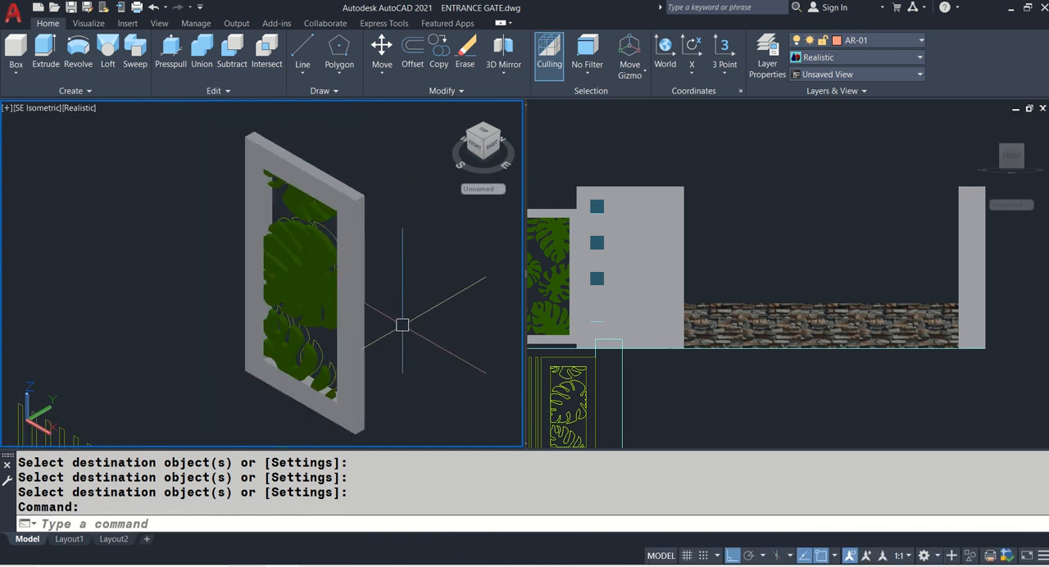
{"action": "middle_click_drag", "start_coordinate": [403, 389], "coordinate": [422, 333]}
{"action": "type", "text": "m"}
{"action": "key", "text": "Return"}
{"action": "scroll", "coordinate": [390, 369], "scroll_direction": "up", "scroll_amount": 2}
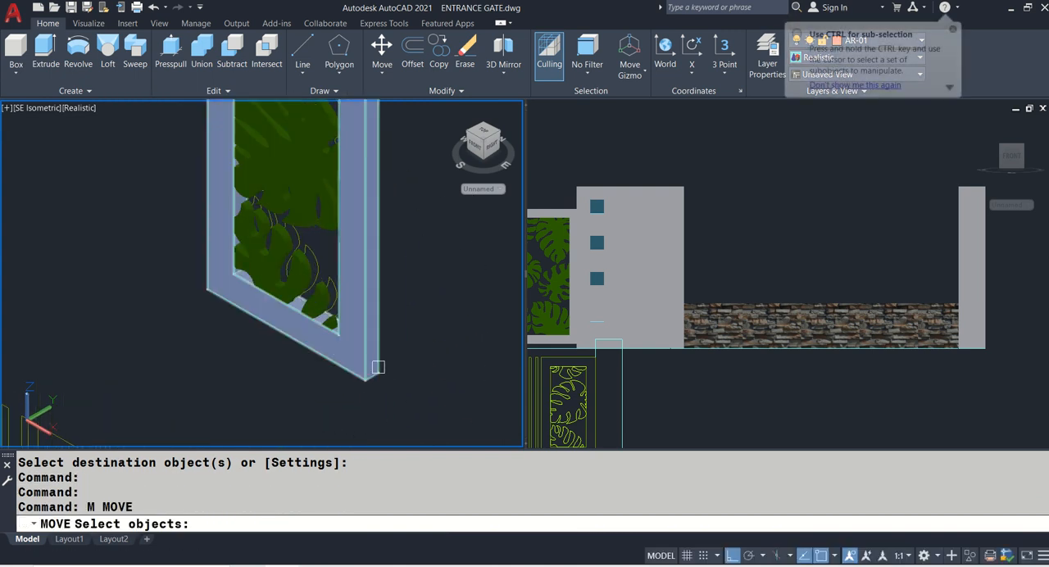
{"action": "left_click", "coordinate": [373, 367]}
{"action": "key", "text": "Return"}
{"action": "left_click", "coordinate": [422, 348]}
{"action": "left_click", "coordinate": [445, 343]}
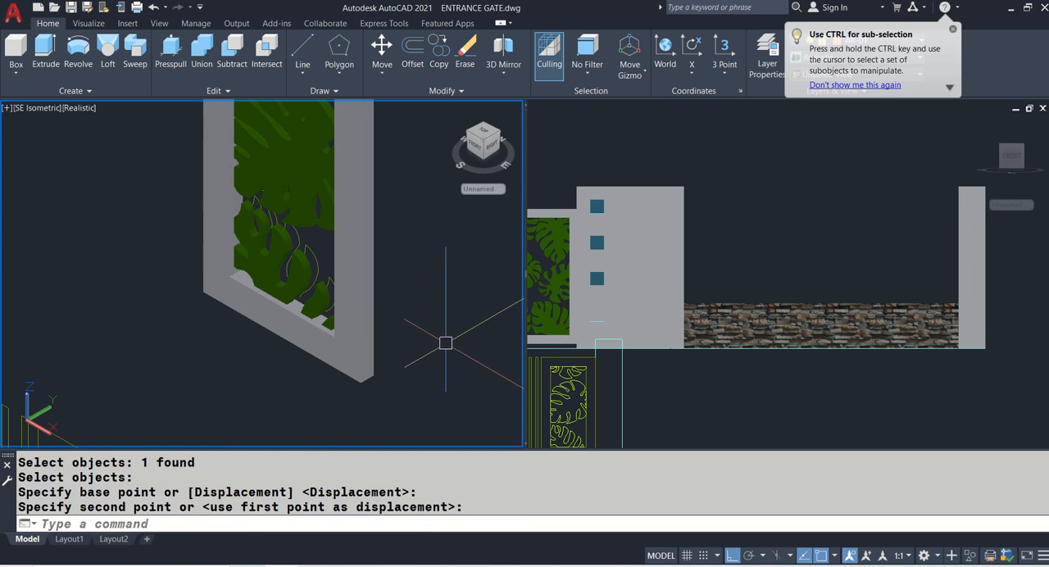
- Save the drawing and show the isometric viewport in 2D Wireframe with the whole gate and elevation in view
{"action": "scroll", "coordinate": [445, 343], "scroll_direction": "down", "scroll_amount": 3}
{"action": "key", "text": "ctrl+s"}
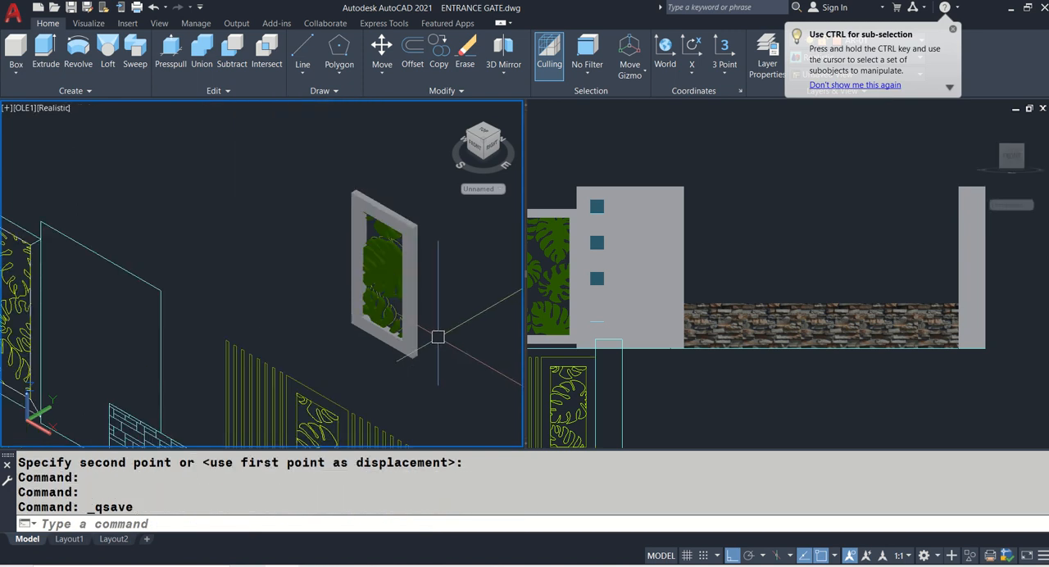
{"action": "type", "text": "VS"}
{"action": "key", "text": "Return"}
{"action": "type", "text": "2"}
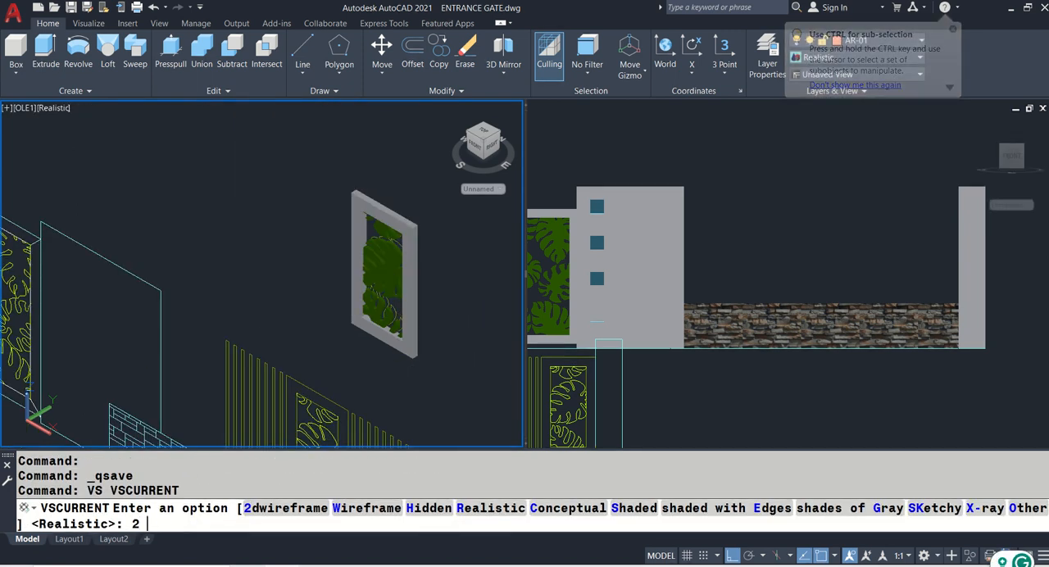
{"action": "key", "text": "Return"}
{"action": "scroll", "coordinate": [231, 241], "scroll_direction": "down", "scroll_amount": 5}
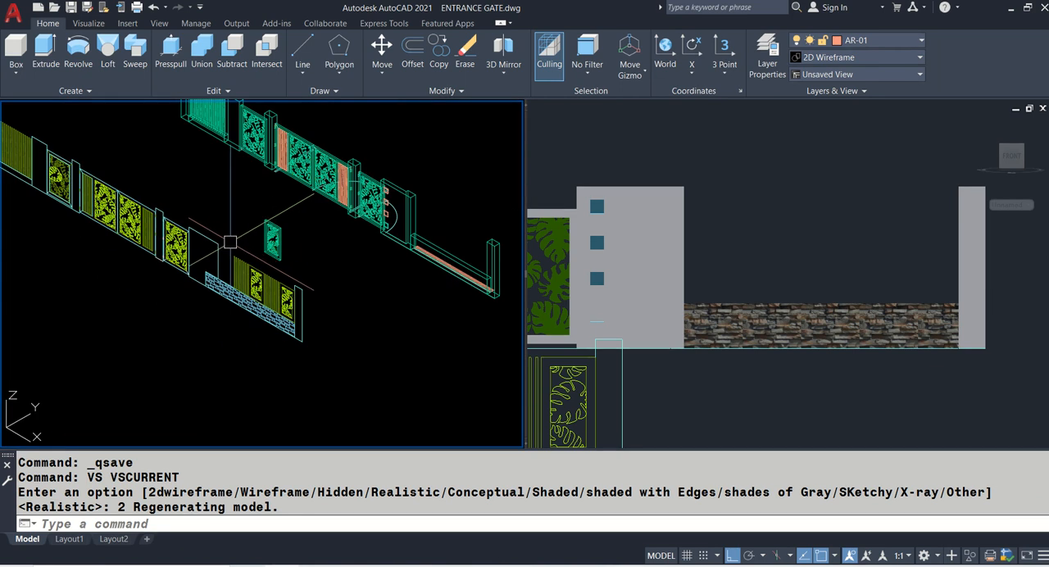
- Move the panel frame with all its leaf solids by its lower corner onto the stone base's top corner beside the wide wall
{"action": "type", "text": "M"}
{"action": "key", "text": "Return"}
{"action": "scroll", "coordinate": [276, 222], "scroll_direction": "up", "scroll_amount": 5}
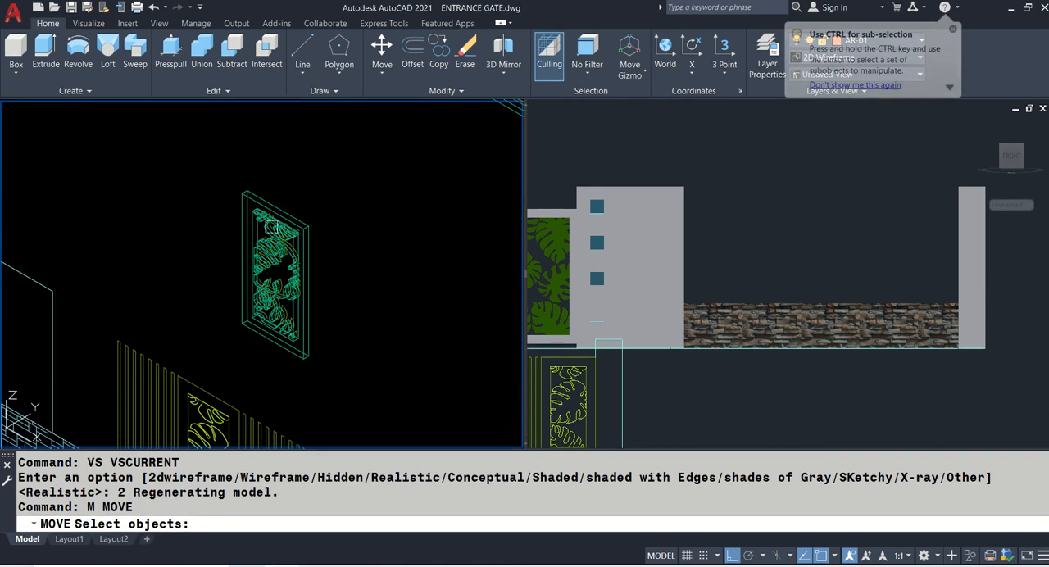
{"action": "scroll", "coordinate": [258, 223], "scroll_direction": "up", "scroll_amount": 2}
{"action": "left_click", "coordinate": [257, 223]}
{"action": "left_click", "coordinate": [263, 204]}
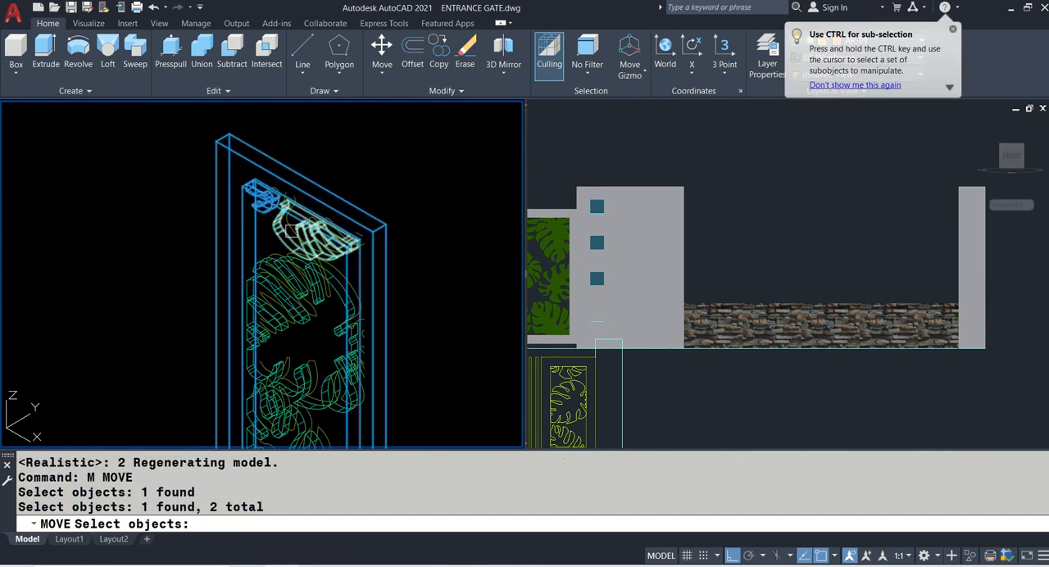
{"action": "left_click", "coordinate": [287, 239]}
{"action": "left_click", "coordinate": [274, 278]}
{"action": "middle_click_drag", "start_coordinate": [305, 336], "coordinate": [323, 246]}
{"action": "left_click", "coordinate": [304, 304]}
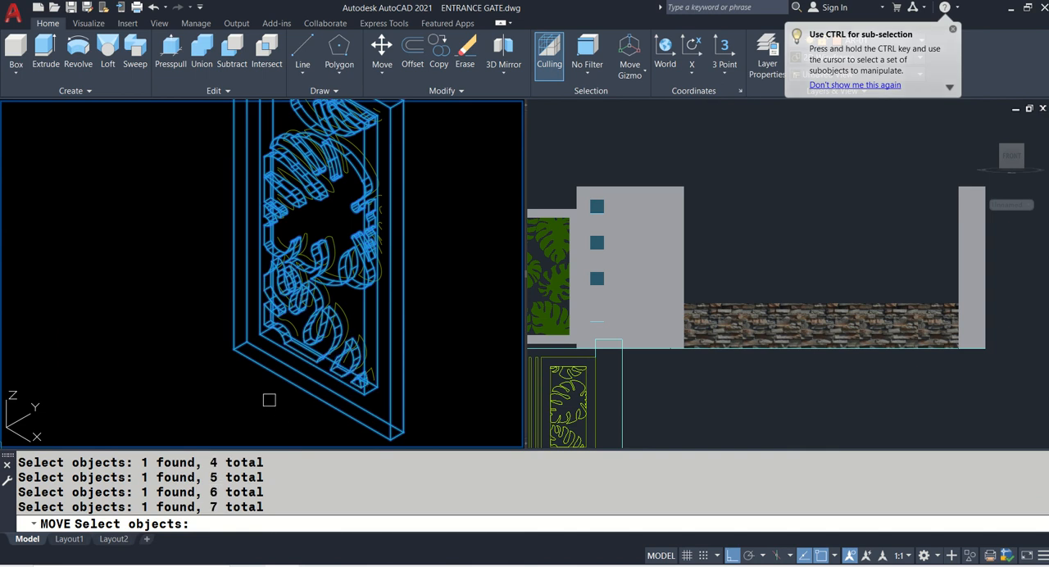
{"action": "key", "text": "Return"}
{"action": "scroll", "coordinate": [279, 389], "scroll_direction": "up", "scroll_amount": 3}
{"action": "left_click", "coordinate": [216, 297]}
{"action": "scroll", "coordinate": [79, 333], "scroll_direction": "down", "scroll_amount": 7}
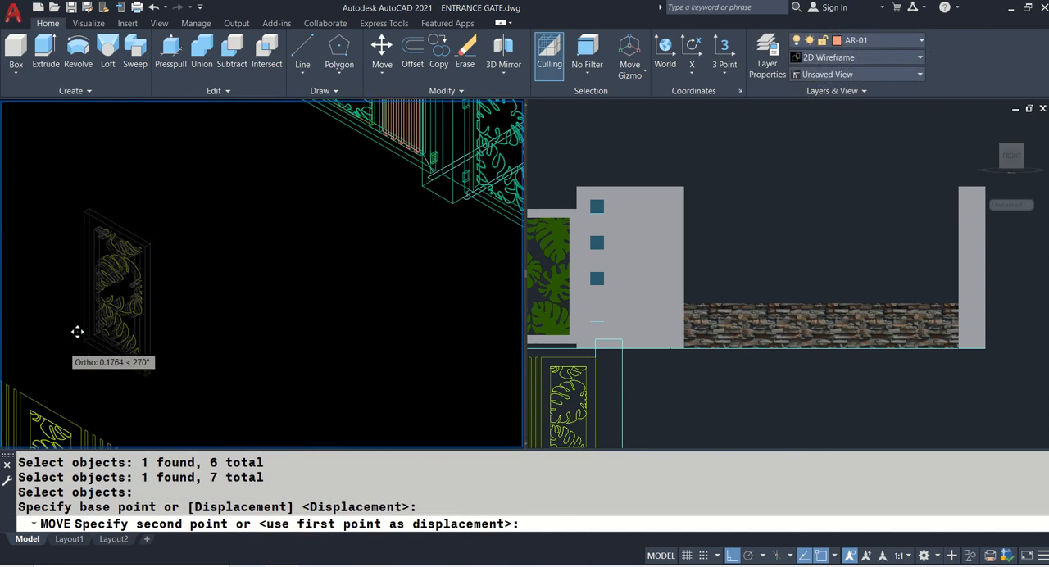
{"action": "scroll", "coordinate": [327, 303], "scroll_direction": "up", "scroll_amount": 8}
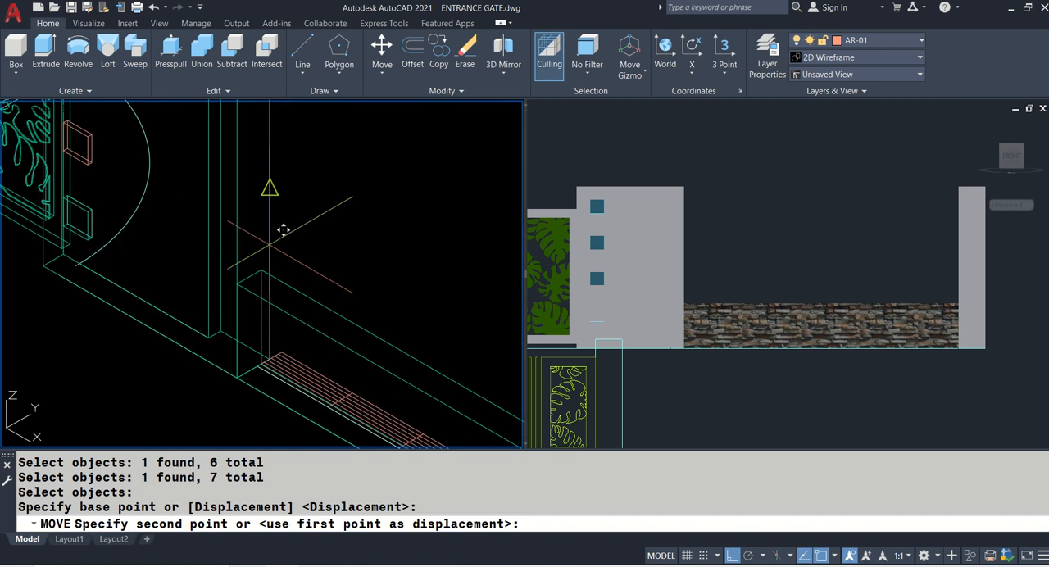
{"action": "scroll", "coordinate": [279, 233], "scroll_direction": "up", "scroll_amount": 2}
{"action": "left_click", "coordinate": [237, 289]}
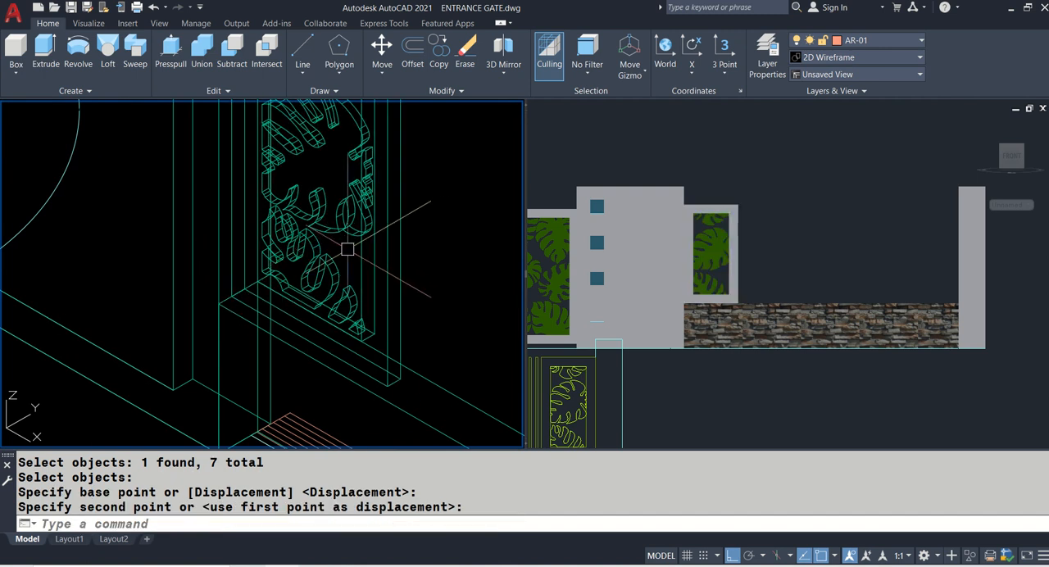
- Copy the placed leaf panel along the stone base to mid-span, taking the spacing from the panels in the elevation
{"action": "scroll", "coordinate": [348, 255], "scroll_direction": "down", "scroll_amount": 4}
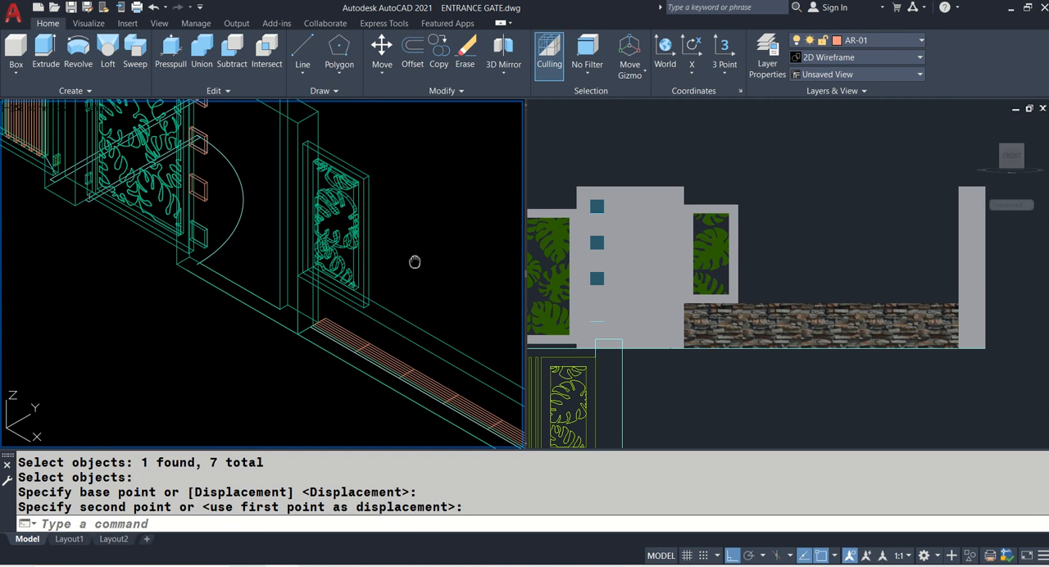
{"action": "middle_click_drag", "start_coordinate": [415, 262], "coordinate": [299, 281]}
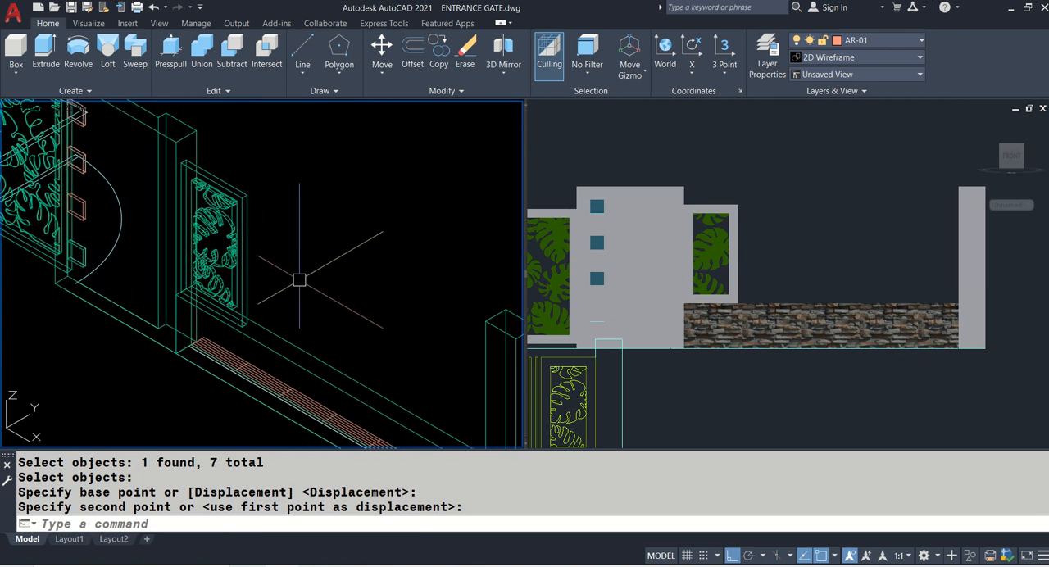
{"action": "type", "text": "CO"}
{"action": "key", "text": "Return"}
{"action": "left_click", "coordinate": [161, 152]}
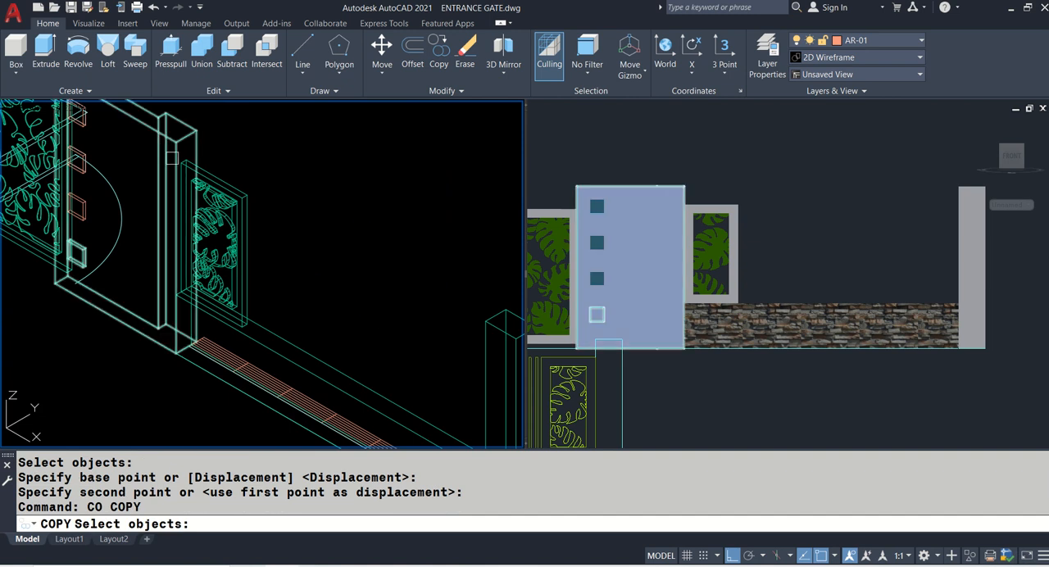
{"action": "middle_click_drag", "start_coordinate": [172, 158], "coordinate": [184, 193]}
{"action": "left_click", "coordinate": [184, 132]}
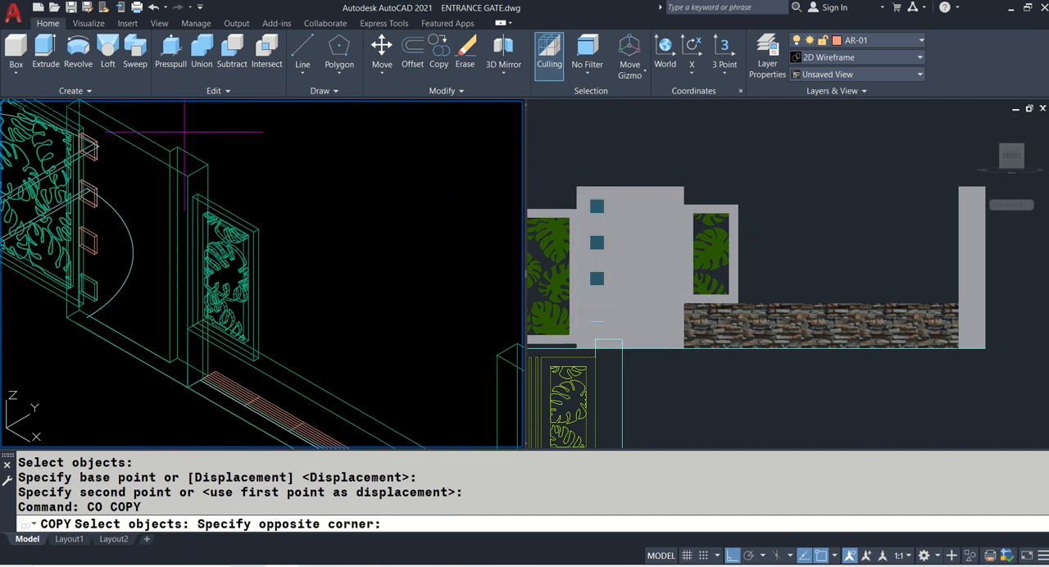
{"action": "left_click", "coordinate": [276, 353]}
{"action": "key", "text": "Return"}
{"action": "scroll", "coordinate": [369, 246], "scroll_direction": "down", "scroll_amount": 5}
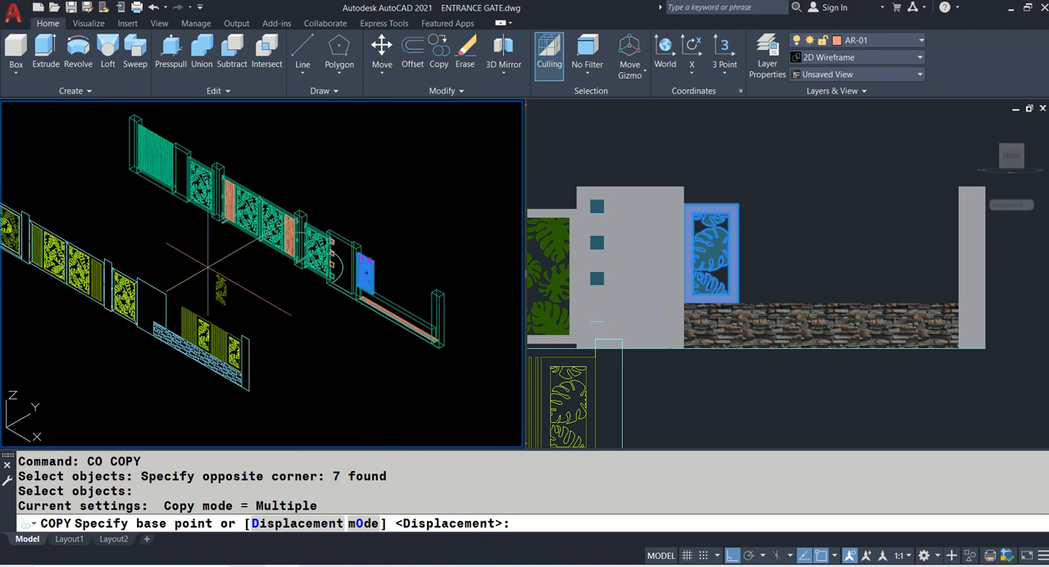
{"action": "scroll", "coordinate": [196, 308], "scroll_direction": "up", "scroll_amount": 5}
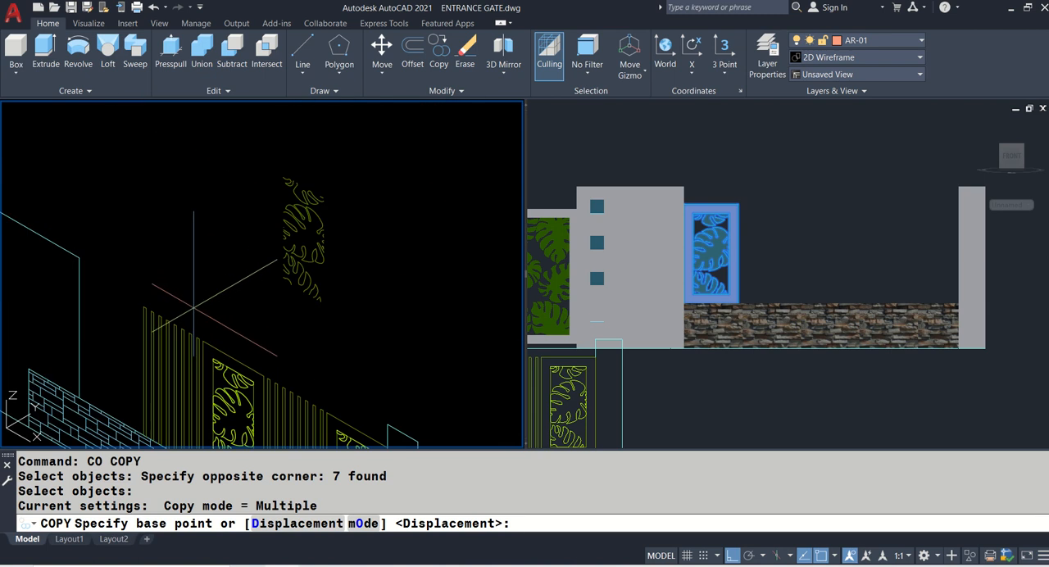
{"action": "left_click", "coordinate": [233, 360]}
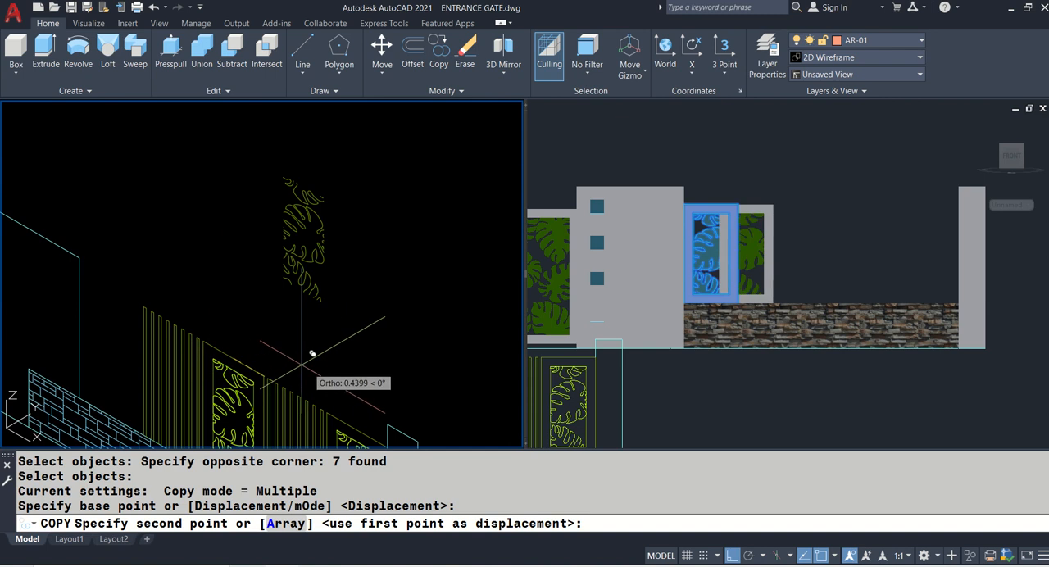
{"action": "left_click", "coordinate": [358, 428]}
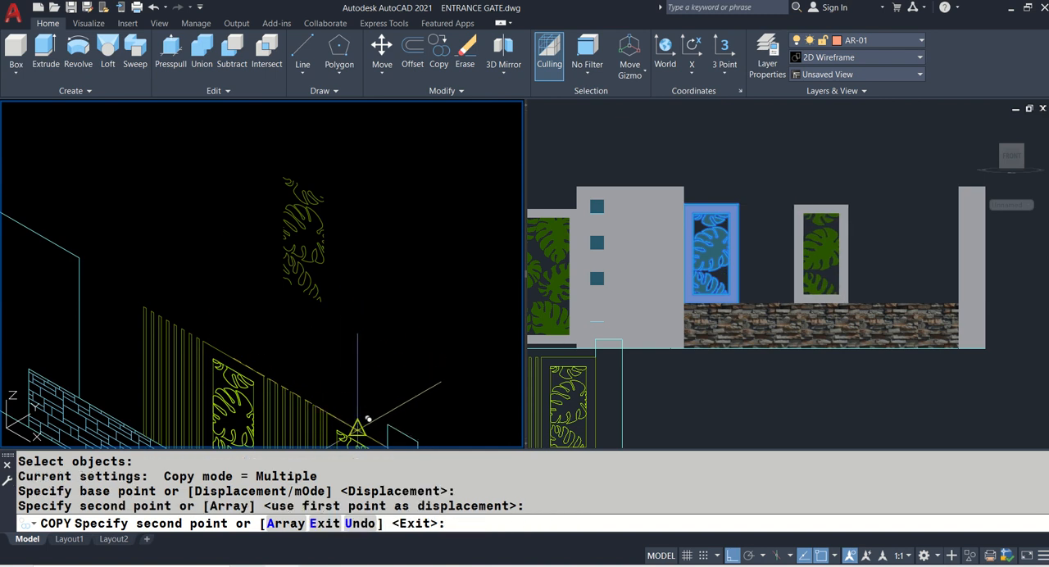
{"action": "key", "text": "Return"}
- Copy the mid-span leaf panel by the same elevation spacing to the end column, and save the drawing
{"action": "middle_click_drag", "start_coordinate": [337, 395], "coordinate": [159, 335]}
{"action": "scroll", "coordinate": [161, 337], "scroll_direction": "down", "scroll_amount": 3}
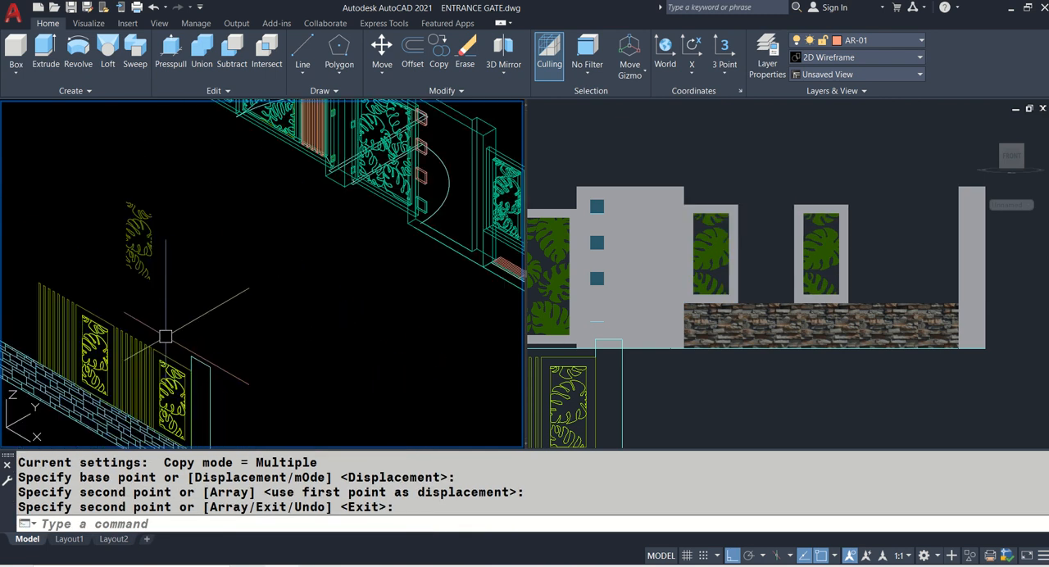
{"action": "key", "text": "Return"}
{"action": "middle_click_drag", "start_coordinate": [255, 309], "coordinate": [46, 302]}
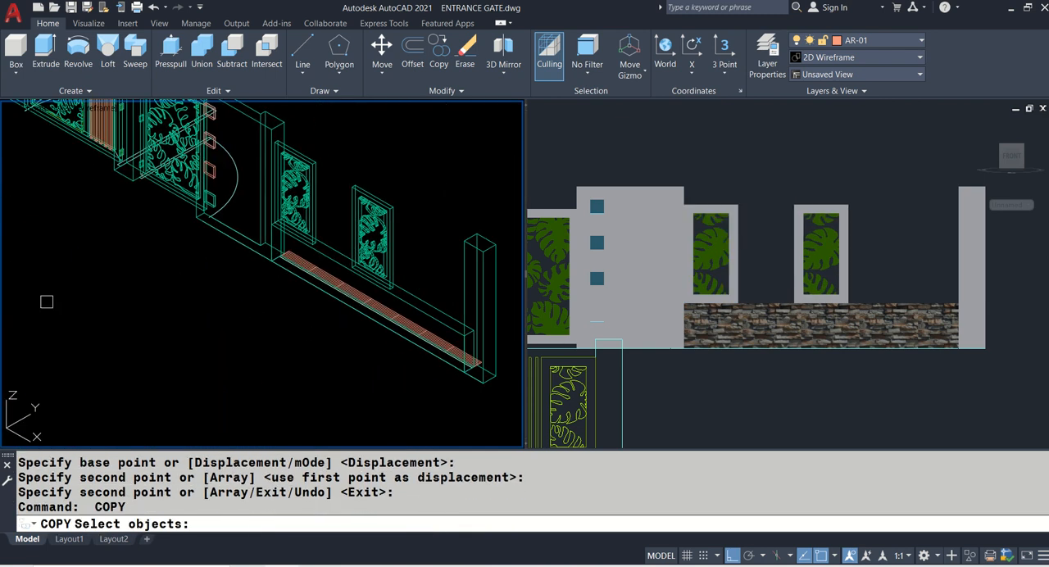
{"action": "left_click", "coordinate": [348, 174]}
{"action": "left_click", "coordinate": [400, 260]}
{"action": "scroll", "coordinate": [459, 188], "scroll_direction": "down", "scroll_amount": 3}
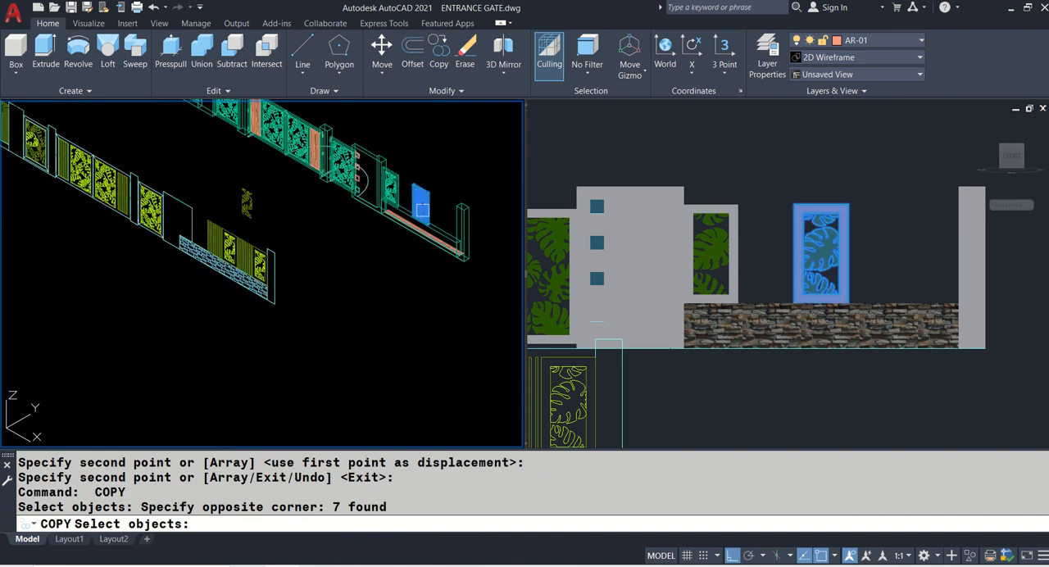
{"action": "key", "text": "Return"}
{"action": "scroll", "coordinate": [250, 209], "scroll_direction": "up", "scroll_amount": 3}
{"action": "left_click", "coordinate": [279, 240]}
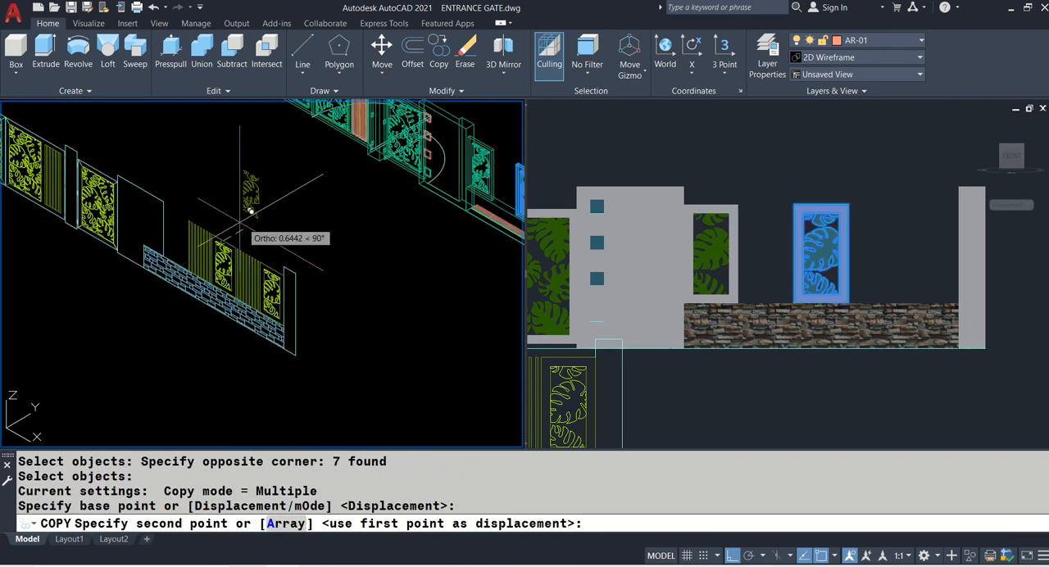
{"action": "scroll", "coordinate": [281, 242], "scroll_direction": "up", "scroll_amount": 2}
{"action": "left_click", "coordinate": [299, 254]}
{"action": "key", "text": "Return"}
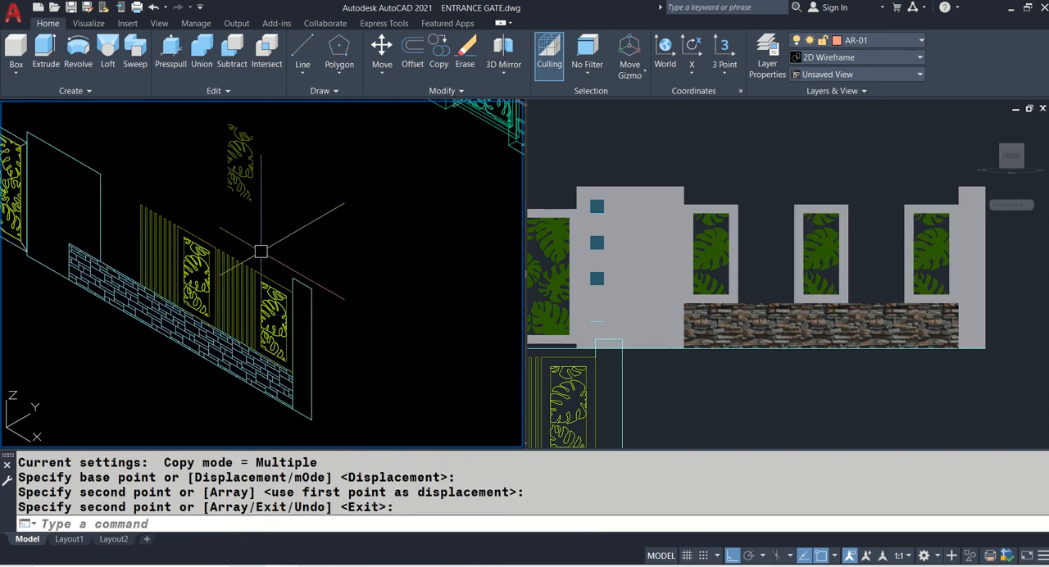
{"action": "scroll", "coordinate": [258, 242], "scroll_direction": "down", "scroll_amount": 2}
{"action": "key", "text": "ctrl+s"}
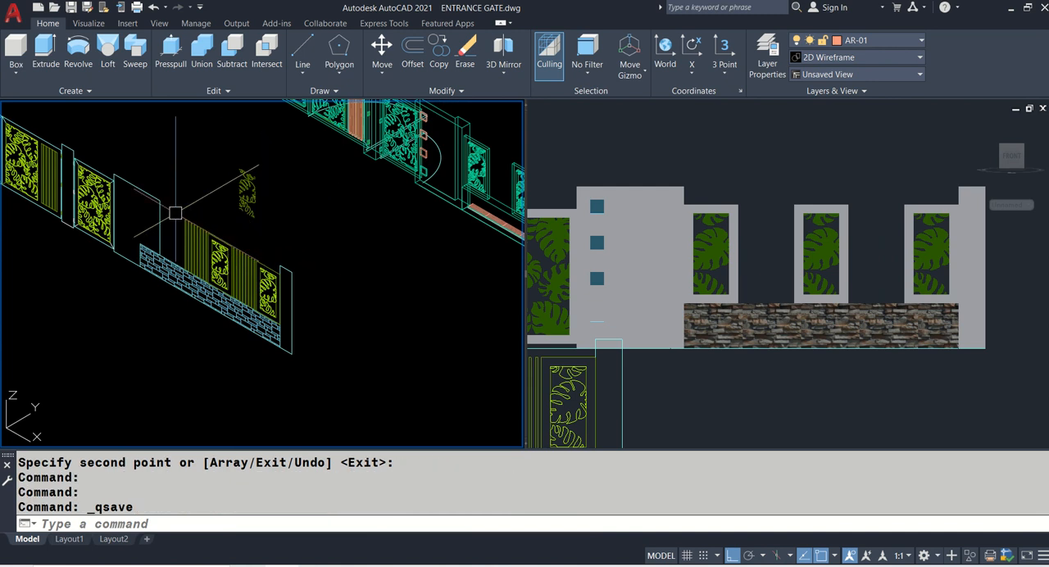
- Extrude the side edge of the elevation's first vertical slat across the slat's width to form a surface
{"action": "scroll", "coordinate": [176, 213], "scroll_direction": "up", "scroll_amount": 4}
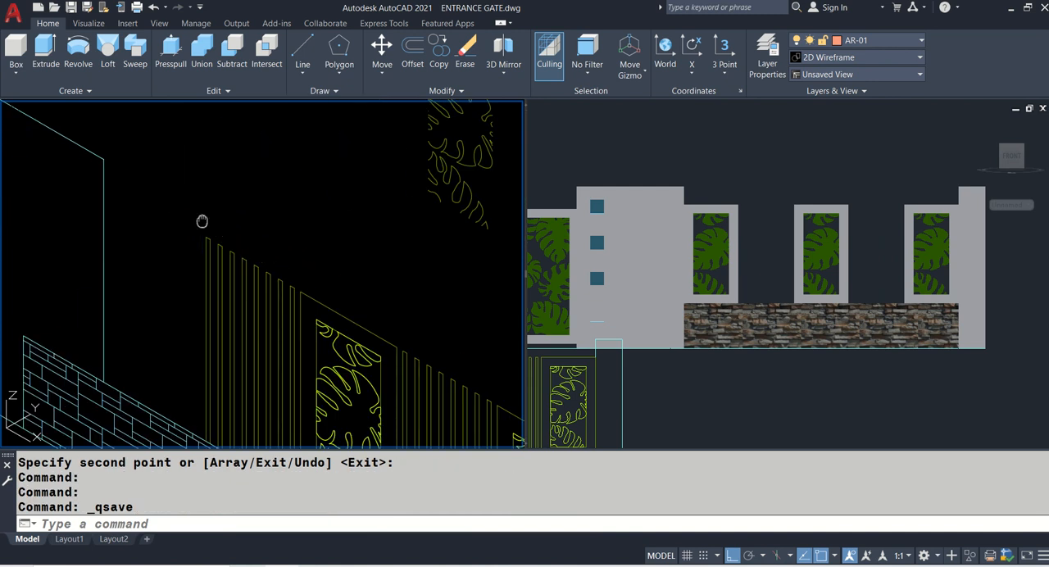
{"action": "type", "text": "EXT"}
{"action": "key", "text": "Return"}
{"action": "scroll", "coordinate": [194, 221], "scroll_direction": "up", "scroll_amount": 3}
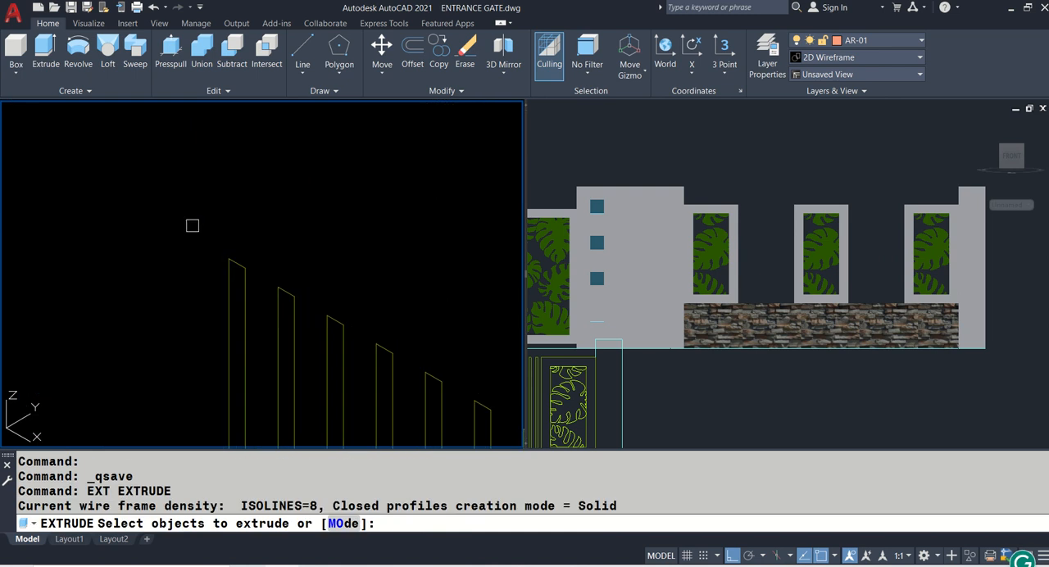
{"action": "left_click", "coordinate": [229, 279]}
{"action": "key", "text": "Return"}
{"action": "scroll", "coordinate": [246, 262], "scroll_direction": "up", "scroll_amount": 2}
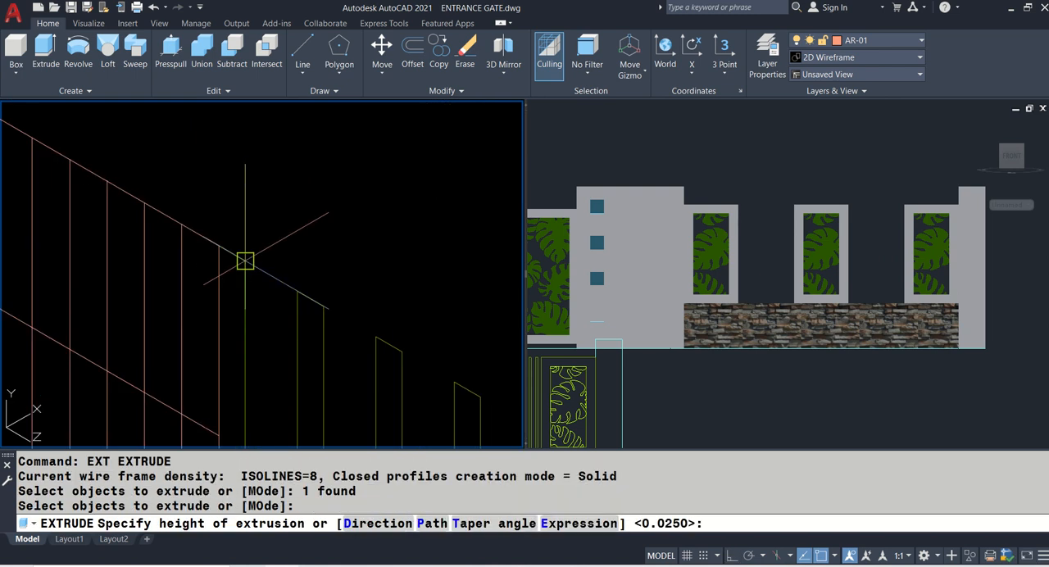
{"action": "left_click", "coordinate": [273, 233]}
- Extrude the first slat's surface perpendicular to the elevation to give it depth
{"action": "key", "text": "Return"}
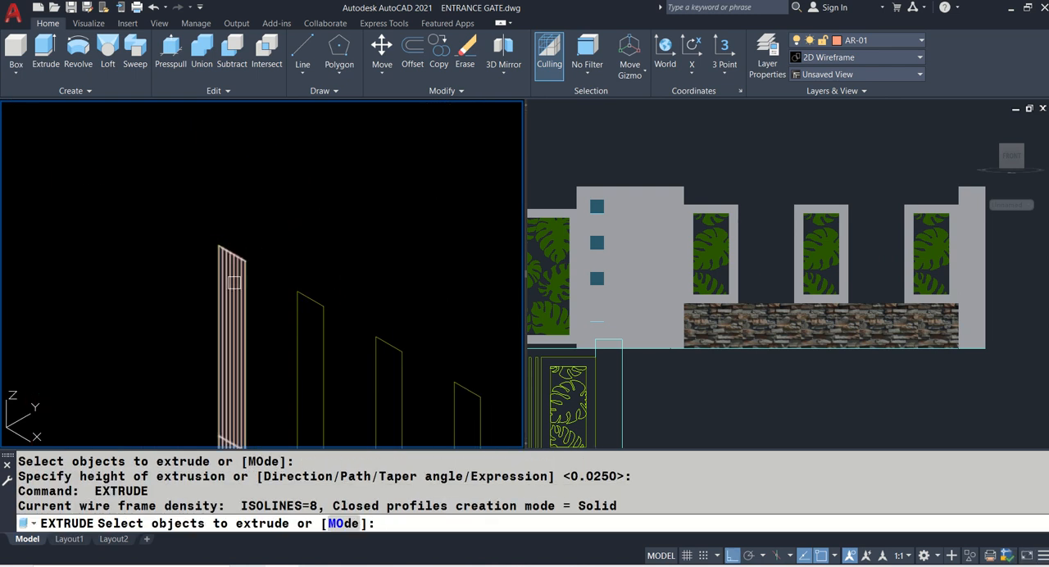
{"action": "left_click", "coordinate": [233, 284]}
{"action": "key", "text": "Return"}
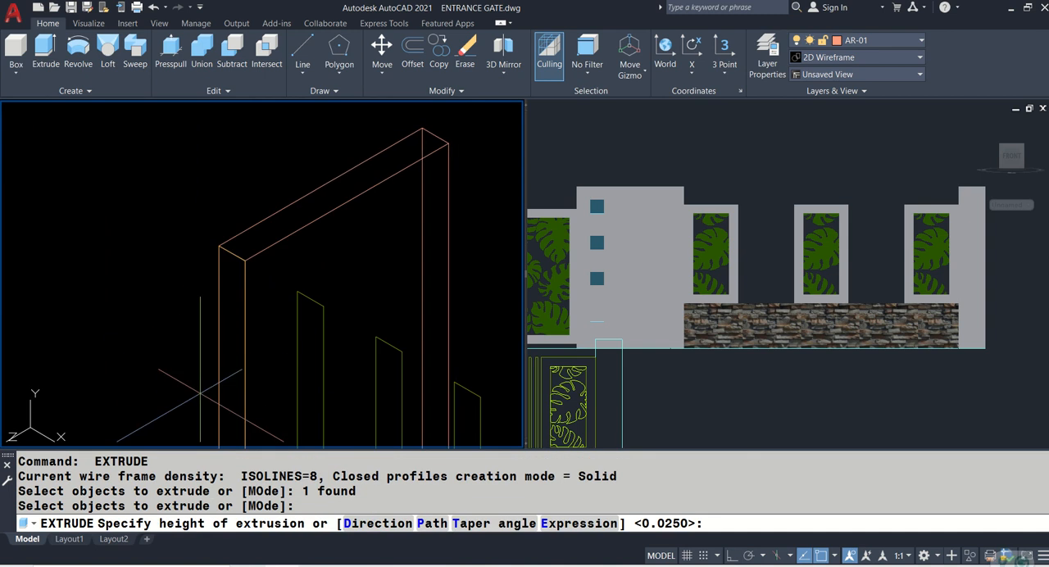
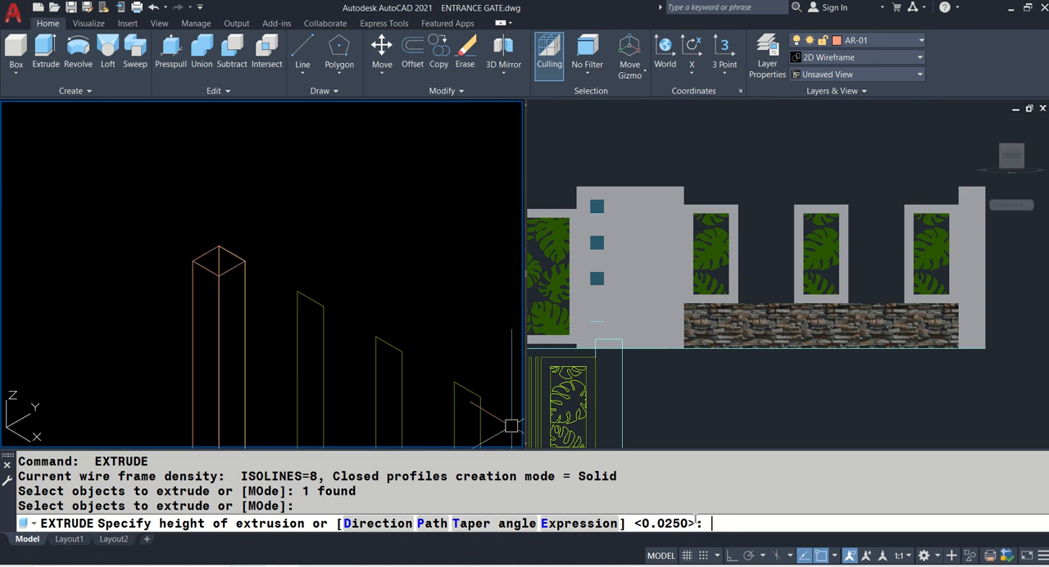
- Extrude the first slat outline 0.0250 and switch the isometric view to the Realistic visual style
{"action": "key", "text": "Return"}
{"action": "scroll", "coordinate": [231, 194], "scroll_direction": "down", "scroll_amount": 5}
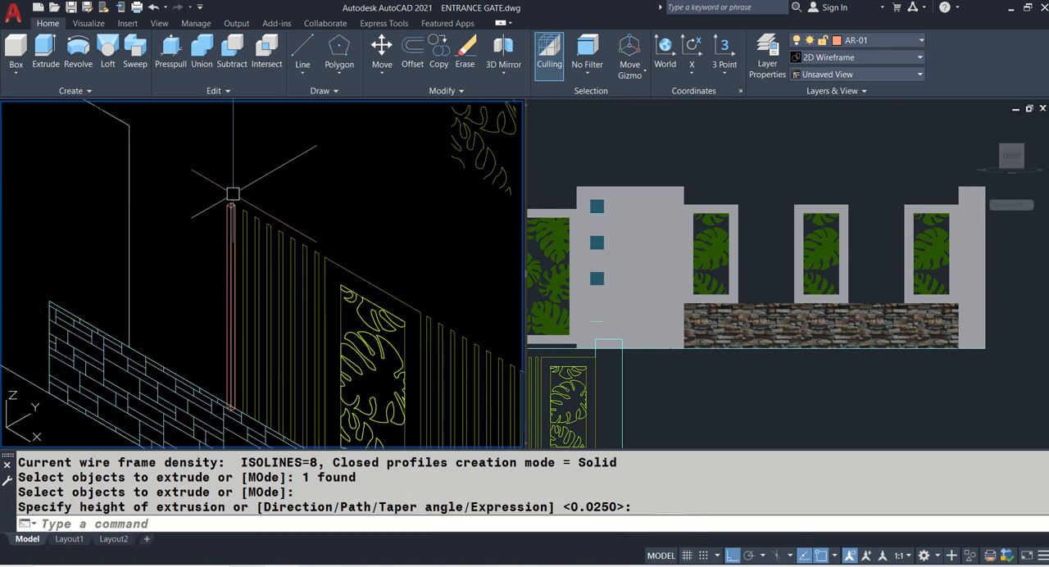
{"action": "type", "text": "VS"}
{"action": "key", "text": "Return"}
{"action": "type", "text": "R"}
{"action": "key", "text": "Return"}
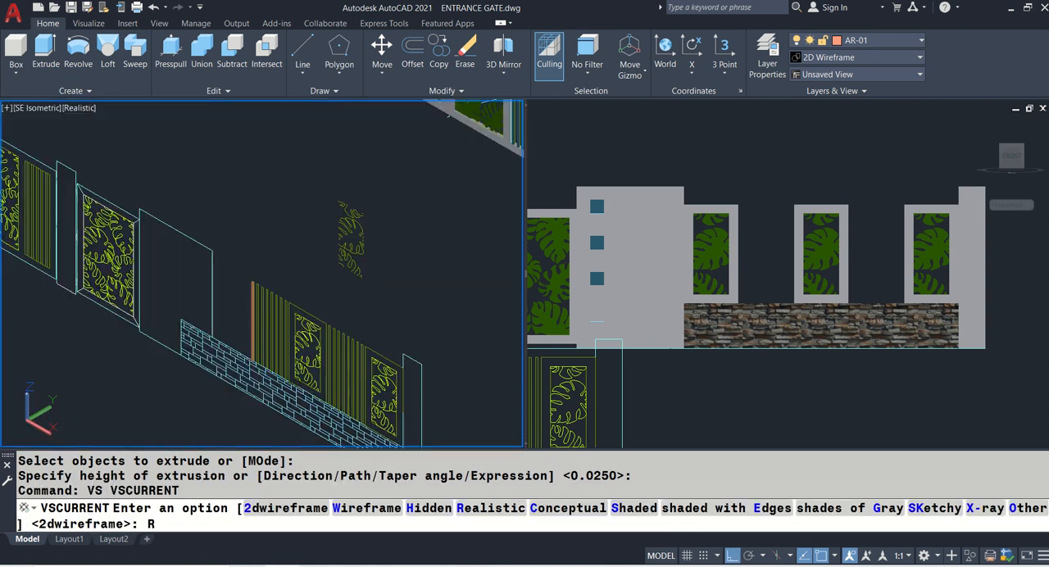
- Match the properties of an existing blue gate slat onto the newly extruded slat
{"action": "type", "text": "MA"}
{"action": "key", "text": "Return"}
{"action": "scroll", "coordinate": [290, 276], "scroll_direction": "up", "scroll_amount": 3}
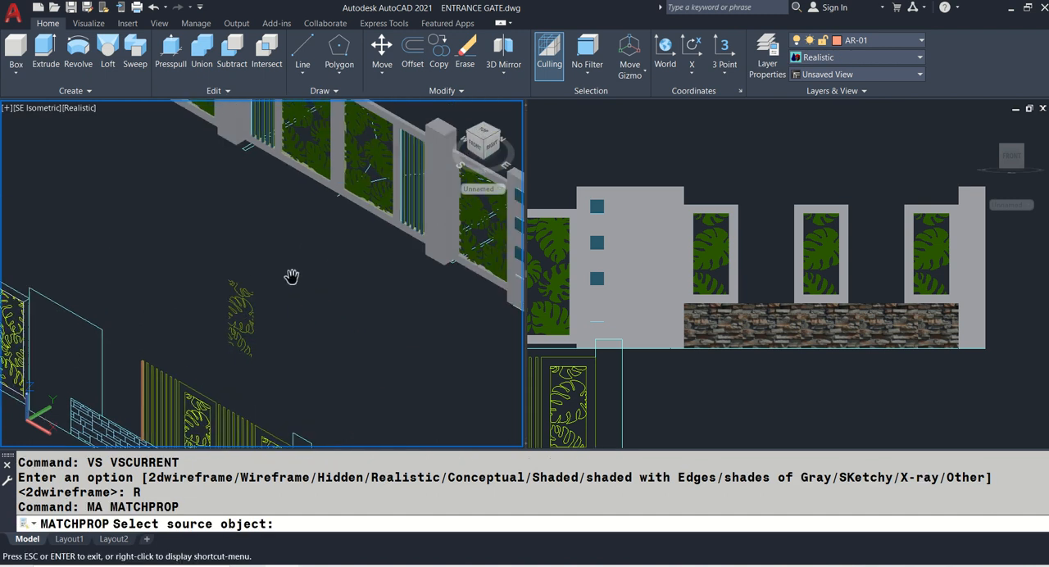
{"action": "left_click", "coordinate": [408, 148]}
{"action": "scroll", "coordinate": [143, 360], "scroll_direction": "up", "scroll_amount": 6}
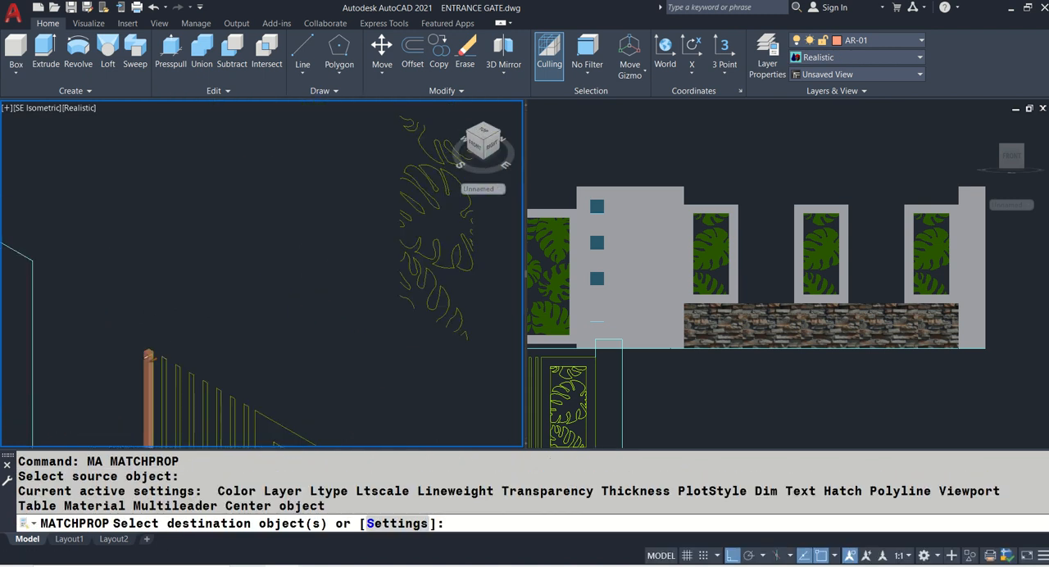
{"action": "left_click", "coordinate": [154, 359]}
{"action": "key", "text": "Return"}
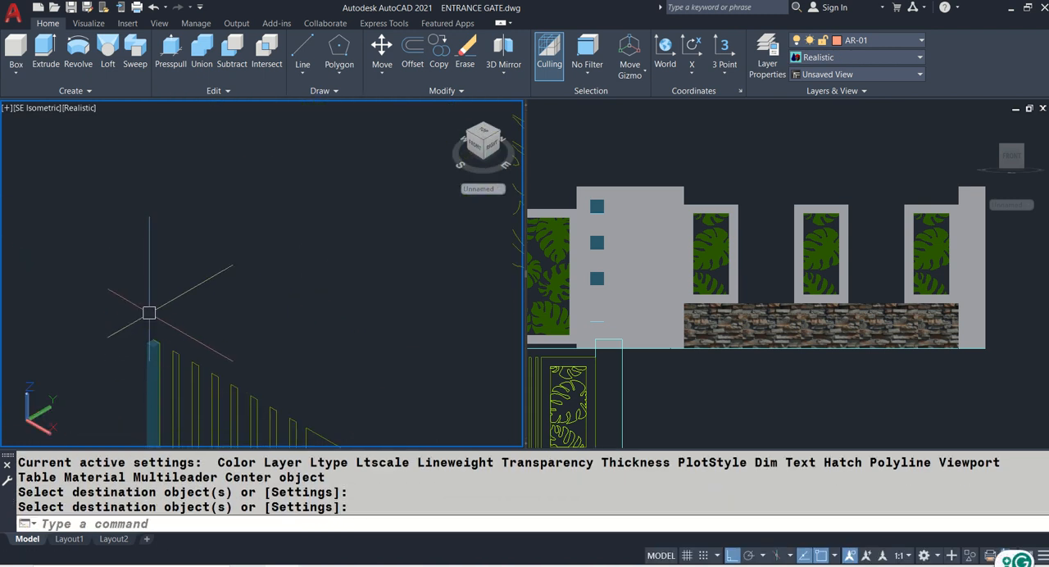
- Move the blue slat into the fence model, using the top corner of the middle leaf panel's frame as the matching point
{"action": "type", "text": "M"}
{"action": "key", "text": "Return"}
{"action": "scroll", "coordinate": [250, 251], "scroll_direction": "down", "scroll_amount": 3}
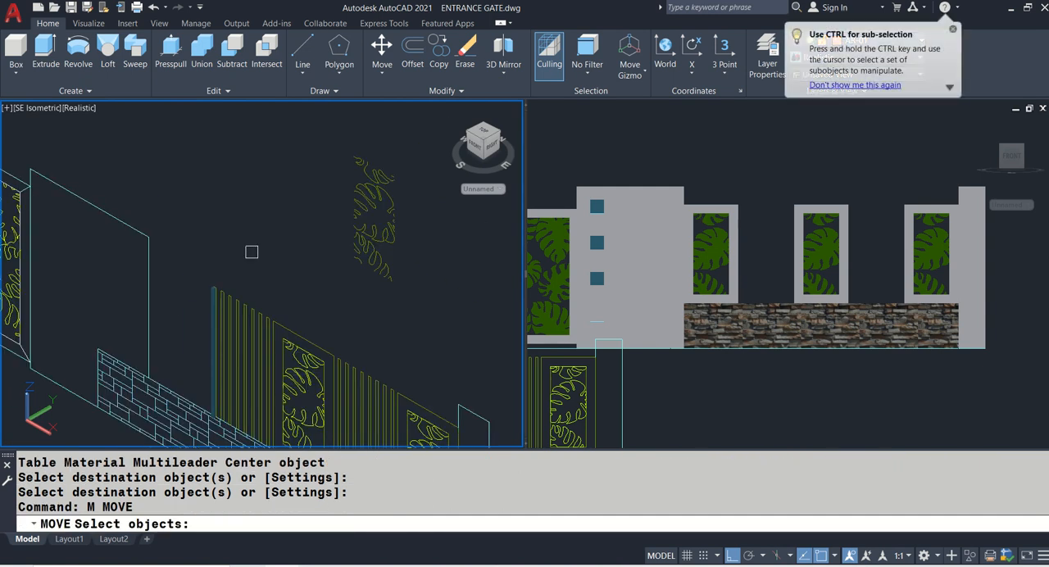
{"action": "scroll", "coordinate": [222, 283], "scroll_direction": "up", "scroll_amount": 5}
{"action": "left_click", "coordinate": [203, 283]}
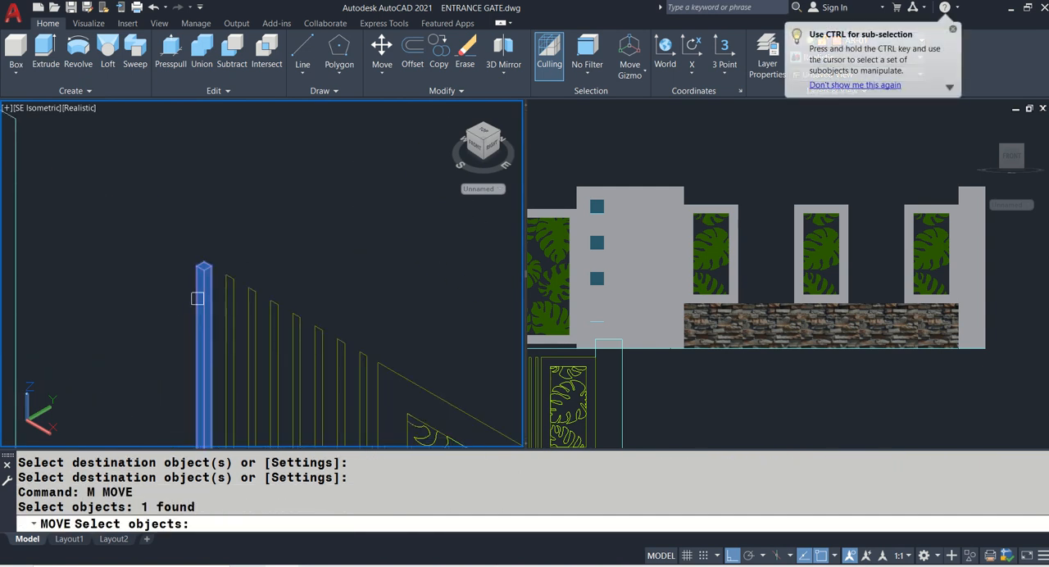
{"action": "key", "text": "Return"}
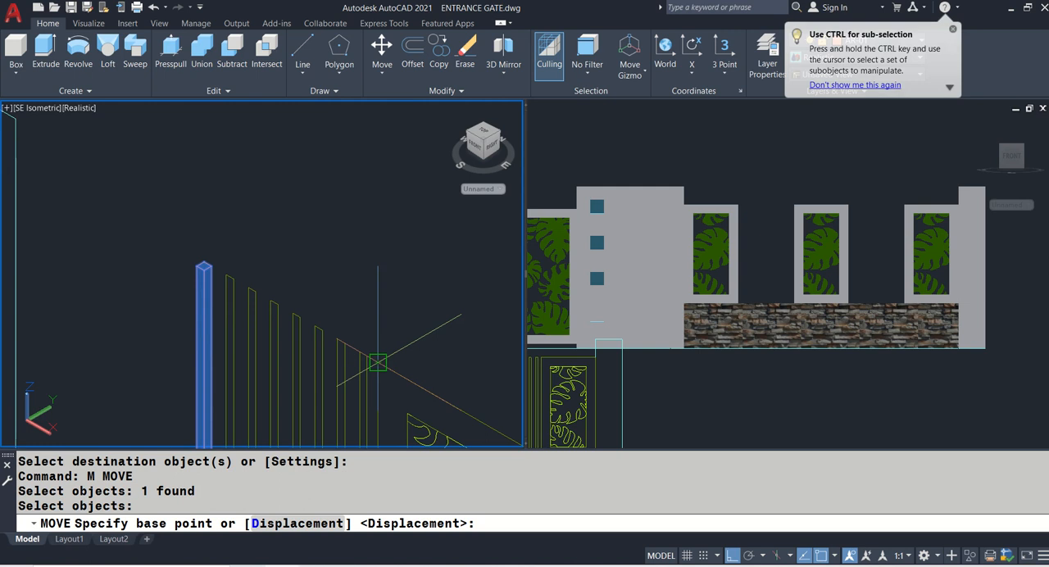
{"action": "left_click", "coordinate": [378, 363]}
{"action": "scroll", "coordinate": [373, 353], "scroll_direction": "down", "scroll_amount": 3}
{"action": "middle_click_drag", "start_coordinate": [445, 250], "coordinate": [134, 313]}
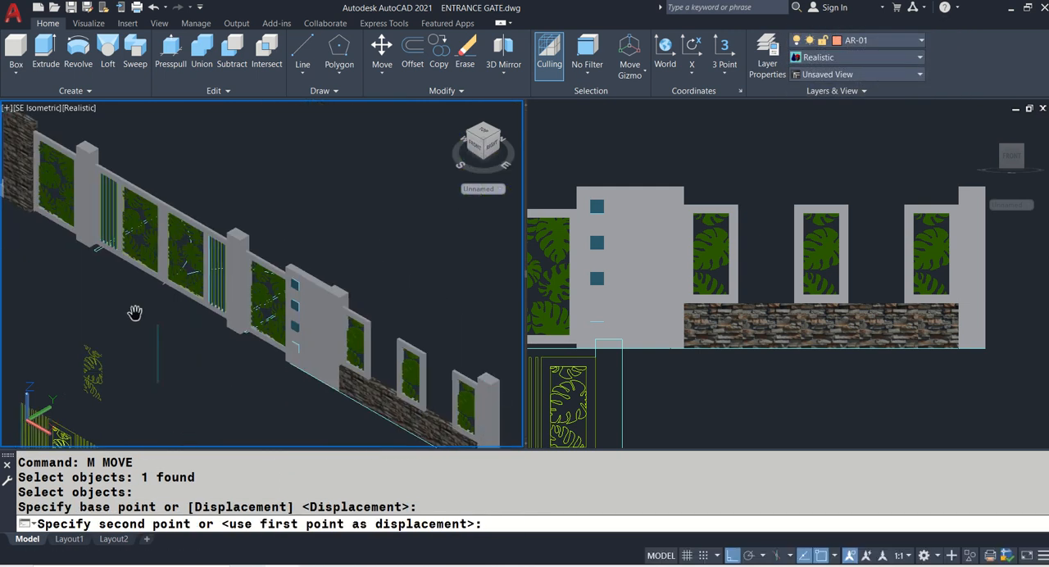
{"action": "scroll", "coordinate": [361, 328], "scroll_direction": "up", "scroll_amount": 5}
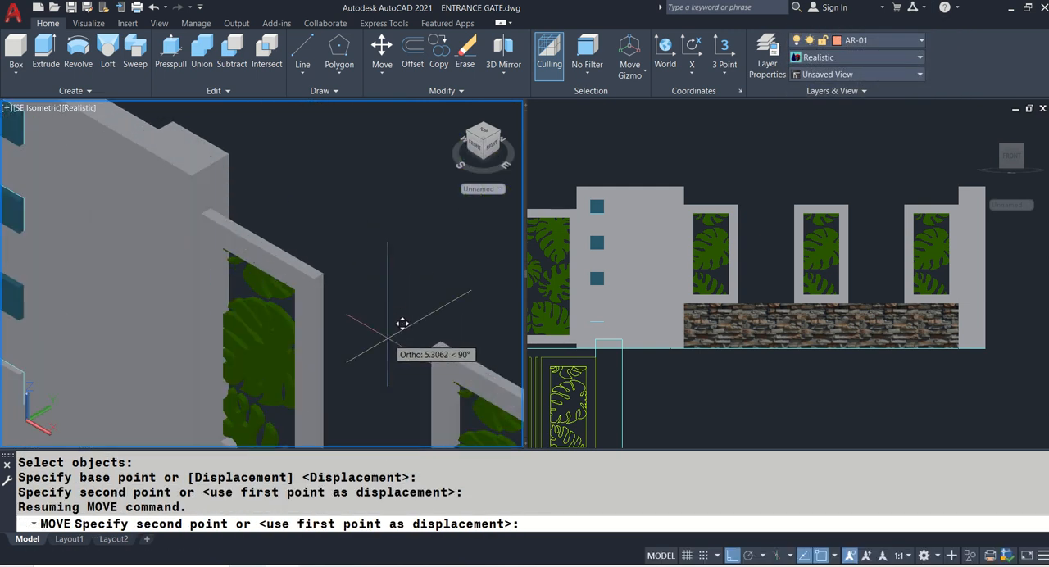
{"action": "left_click", "coordinate": [439, 338]}
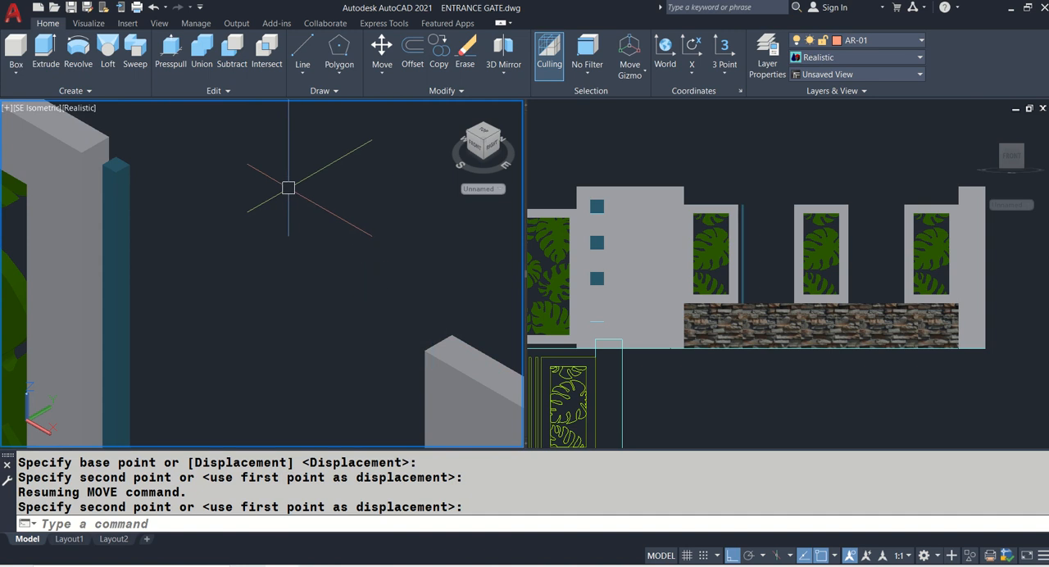
- Copy the slat seven times at the outlined spacing to fill the gap between the first and middle leaf panels above the stone wall
{"action": "scroll", "coordinate": [296, 187], "scroll_direction": "down", "scroll_amount": 5}
{"action": "type", "text": "CO"}
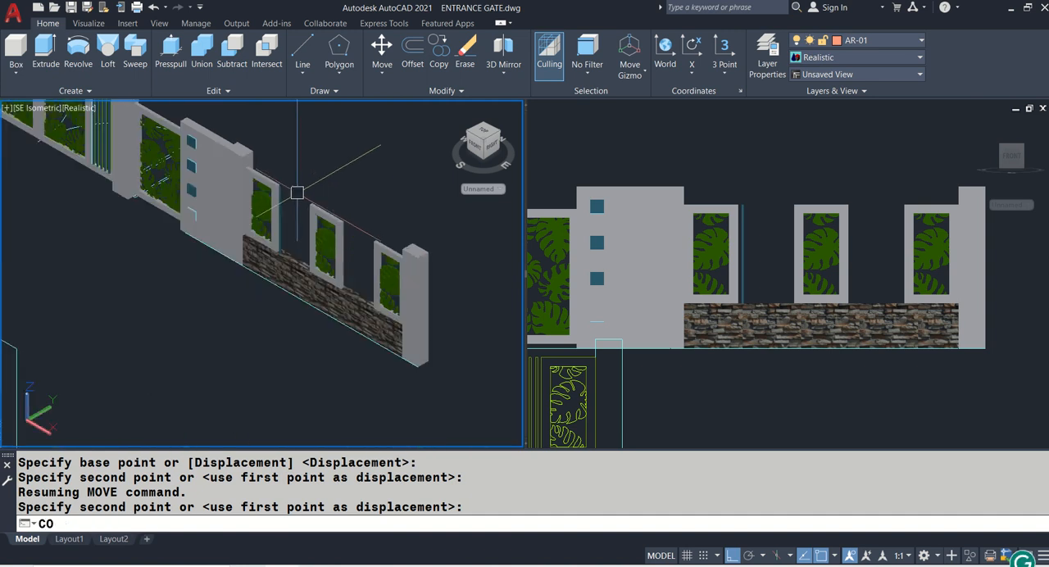
{"action": "key", "text": "Return"}
{"action": "scroll", "coordinate": [297, 192], "scroll_direction": "up", "scroll_amount": 6}
{"action": "left_click", "coordinate": [284, 197]}
{"action": "scroll", "coordinate": [309, 195], "scroll_direction": "down", "scroll_amount": 5}
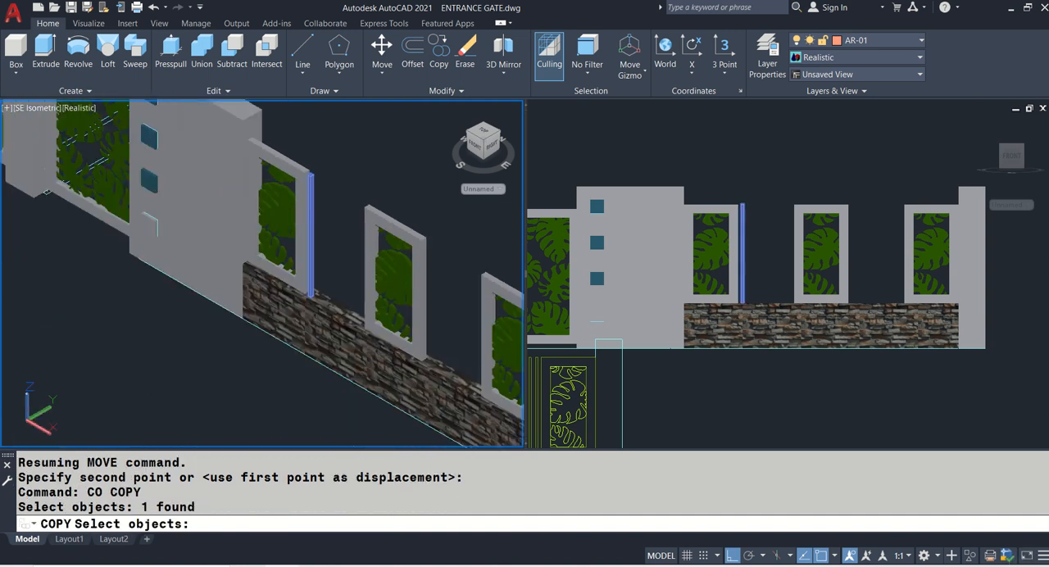
{"action": "key", "text": "Return"}
{"action": "scroll", "coordinate": [170, 221], "scroll_direction": "up", "scroll_amount": 8}
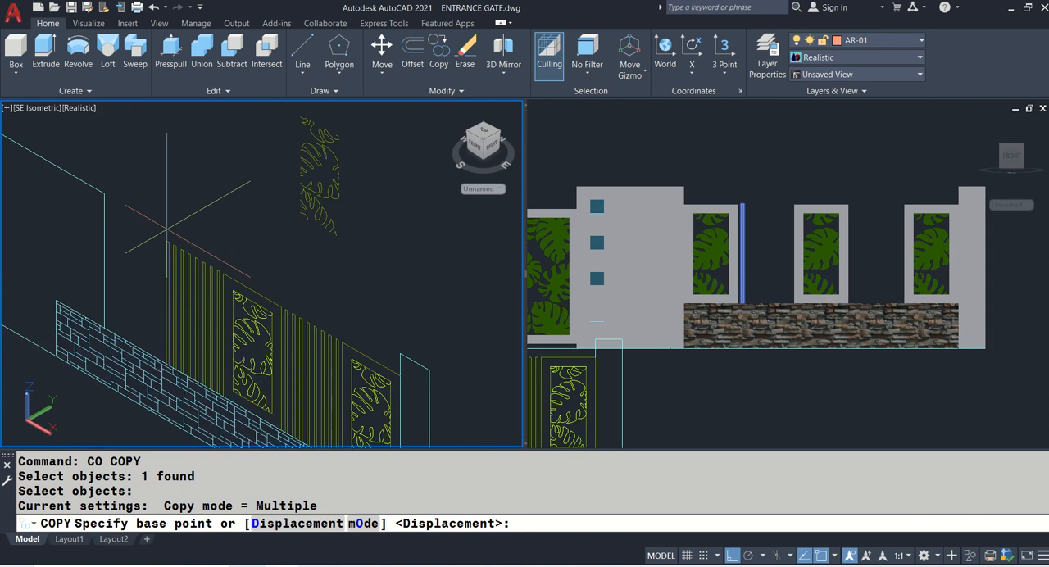
{"action": "middle_click_drag", "start_coordinate": [170, 222], "coordinate": [128, 174]}
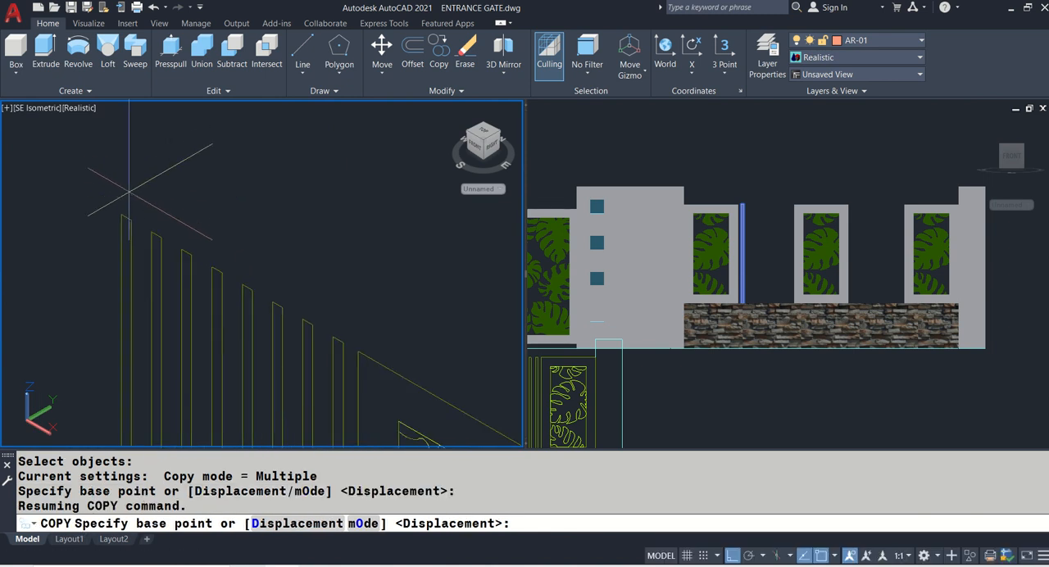
{"action": "scroll", "coordinate": [131, 199], "scroll_direction": "up", "scroll_amount": 2}
{"action": "left_click", "coordinate": [125, 224]}
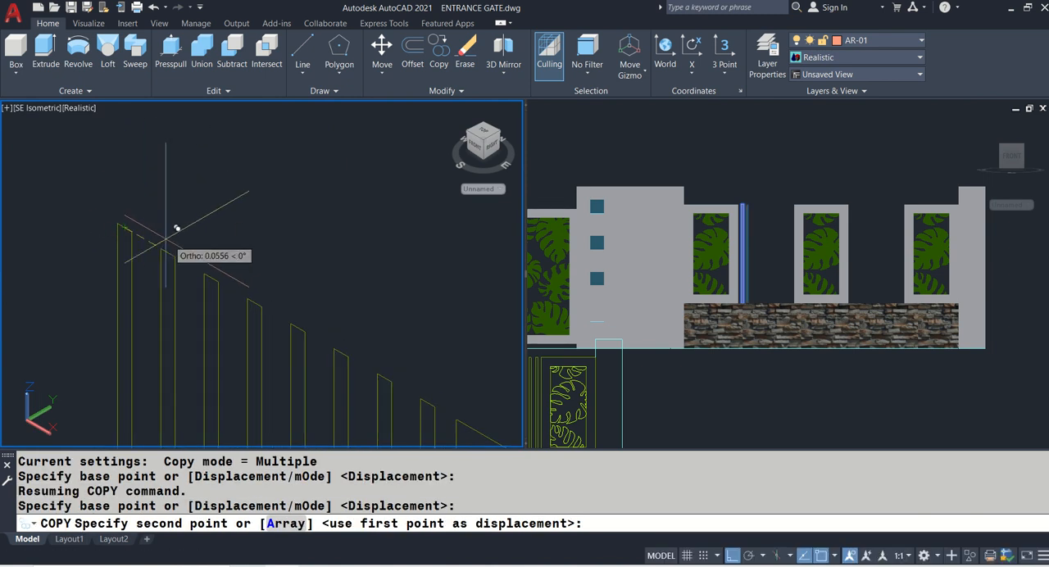
{"action": "left_click", "coordinate": [168, 251]}
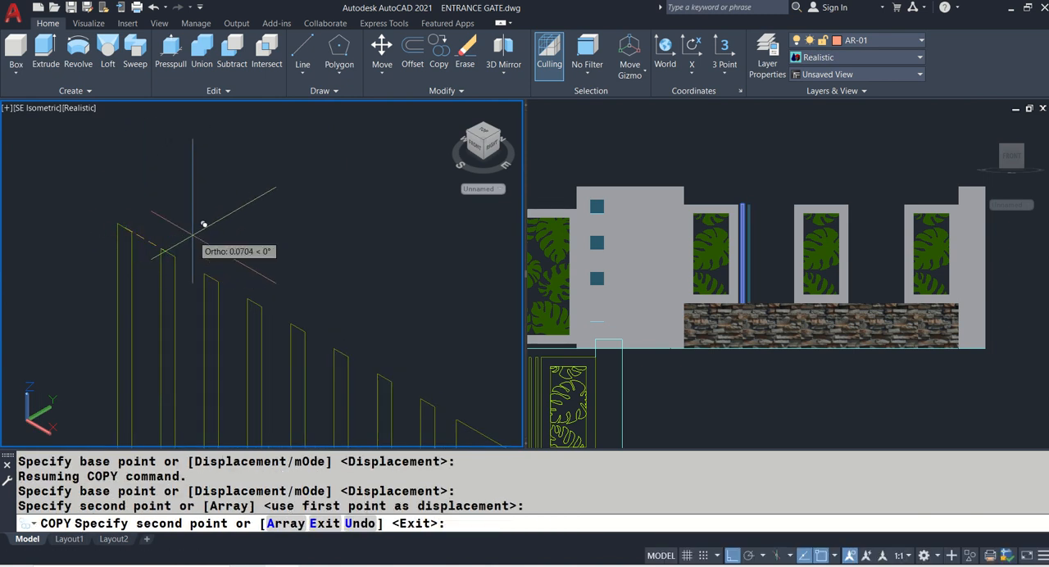
{"action": "left_click", "coordinate": [213, 272]}
{"action": "left_click", "coordinate": [261, 294]}
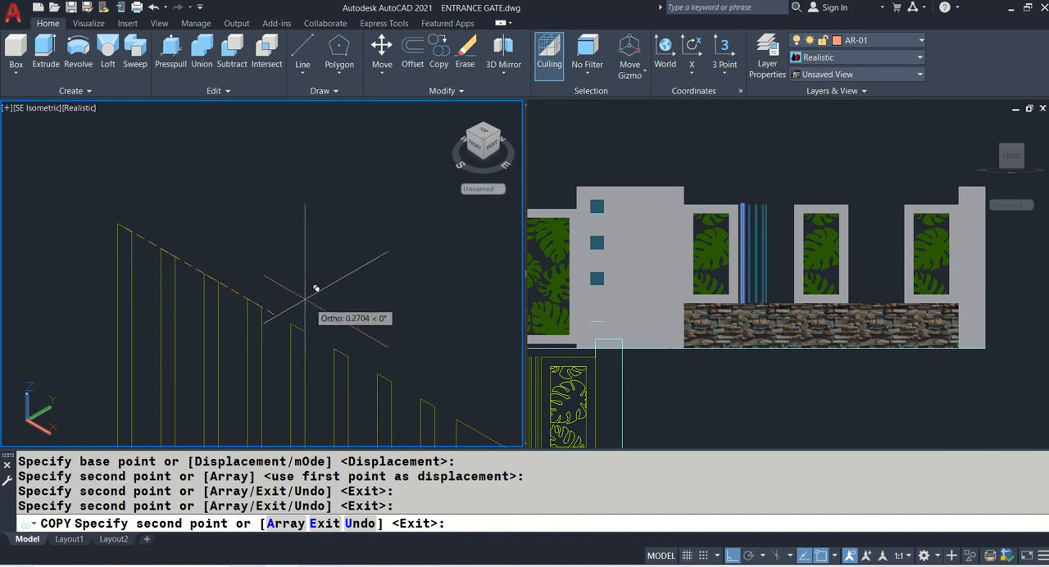
{"action": "left_click", "coordinate": [300, 316]}
{"action": "left_click", "coordinate": [346, 339]}
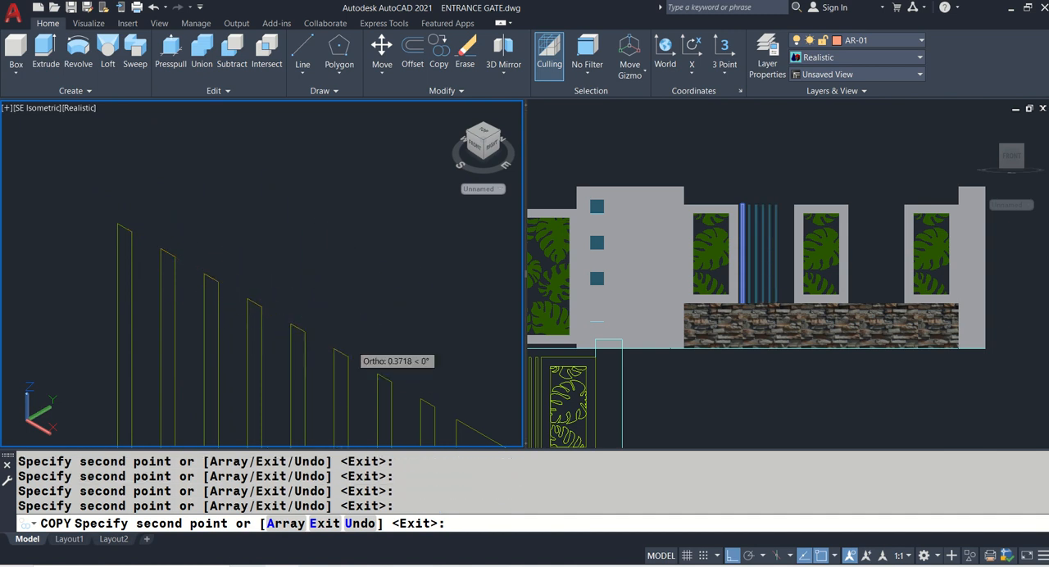
{"action": "middle_click_drag", "start_coordinate": [352, 334], "coordinate": [192, 233]}
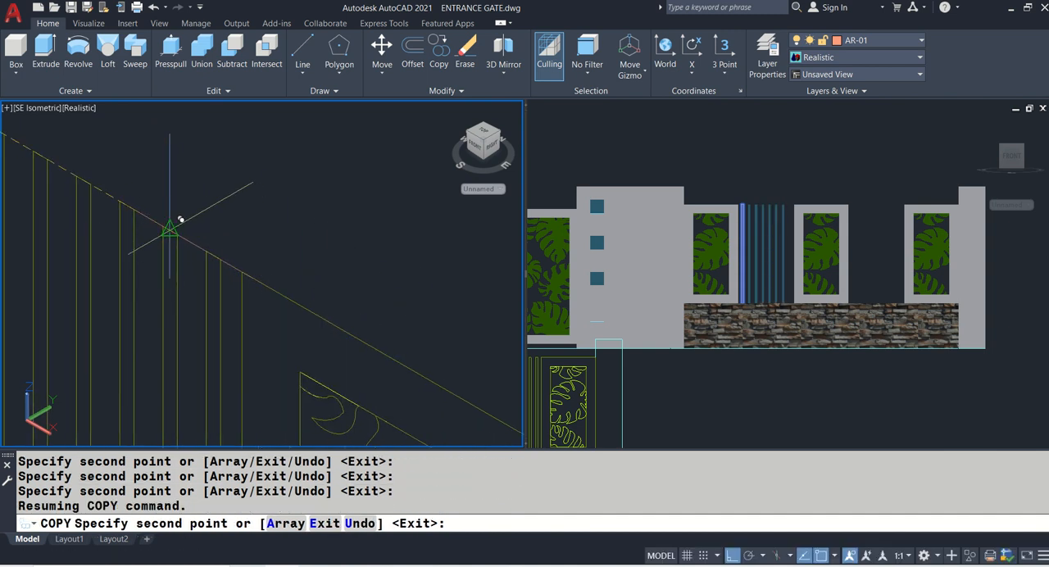
{"action": "left_click", "coordinate": [170, 229]}
{"action": "left_click", "coordinate": [212, 254]}
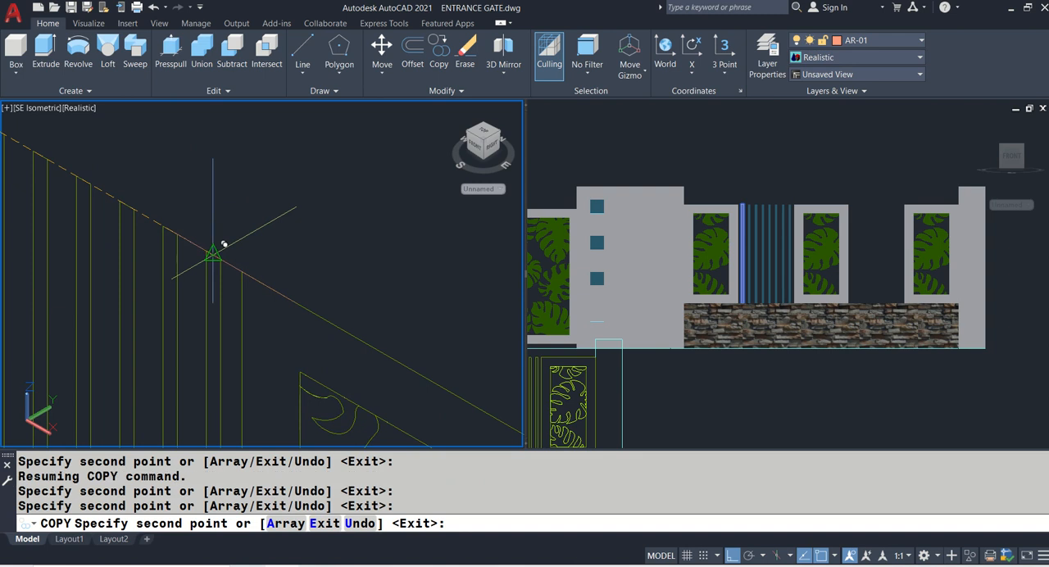
- Place eight more slat copies at the outlined spacing in the gap between the middle and last leaf panels
{"action": "scroll", "coordinate": [213, 255], "scroll_direction": "down", "scroll_amount": 3}
{"action": "middle_click_drag", "start_coordinate": [399, 276], "coordinate": [166, 171]}
{"action": "scroll", "coordinate": [133, 200], "scroll_direction": "up", "scroll_amount": 2}
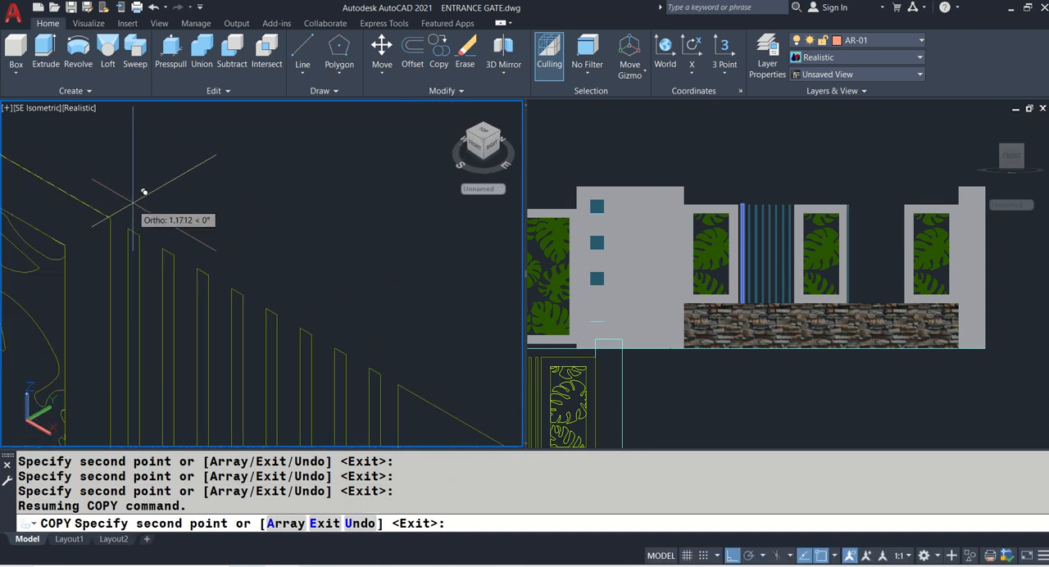
{"action": "left_click", "coordinate": [133, 227]}
{"action": "scroll", "coordinate": [171, 232], "scroll_direction": "up", "scroll_amount": 2}
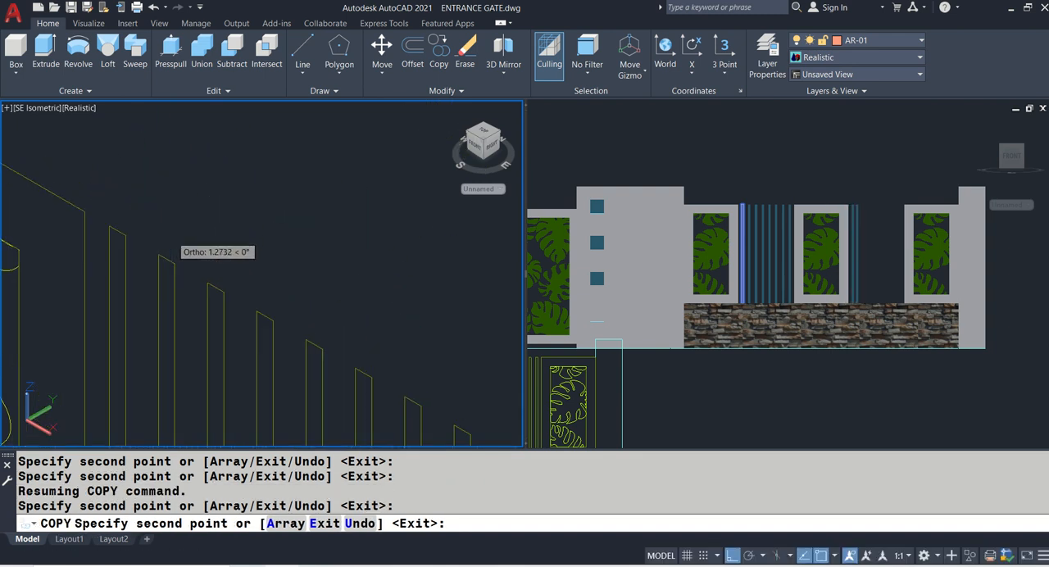
{"action": "left_click", "coordinate": [203, 250]}
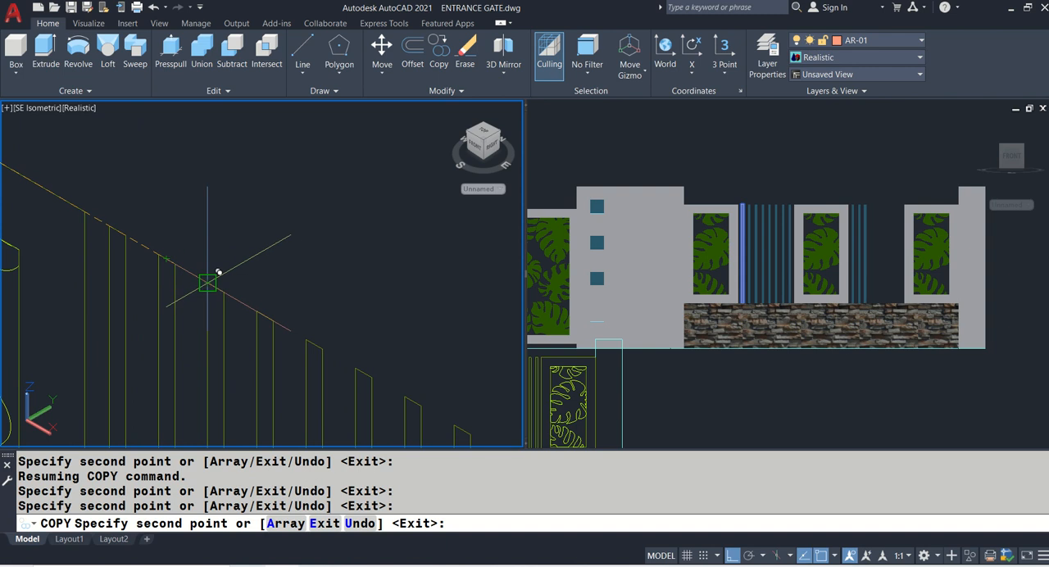
{"action": "left_click", "coordinate": [236, 299]}
{"action": "left_click", "coordinate": [265, 314]}
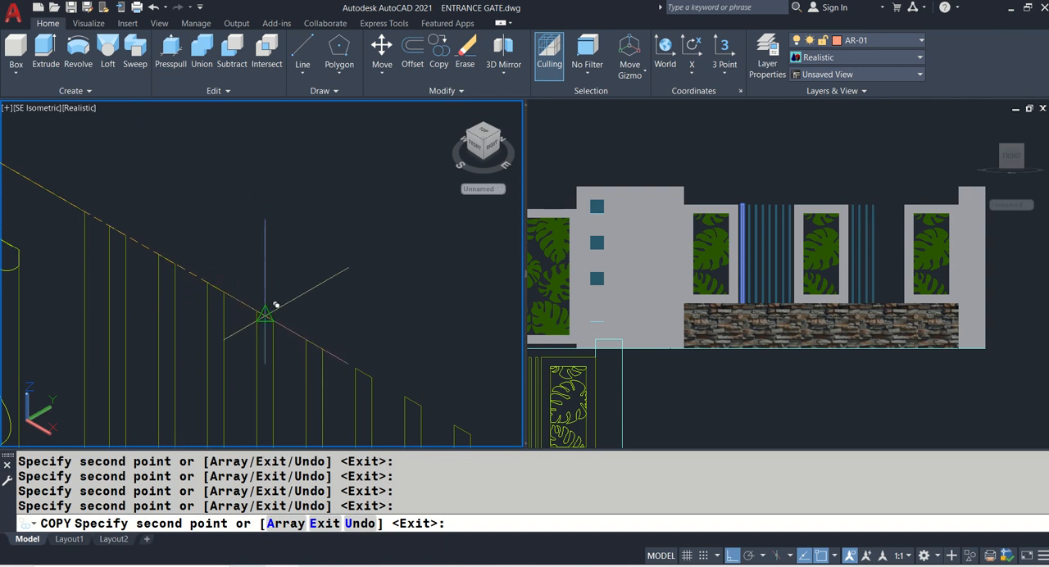
{"action": "middle_click_drag", "start_coordinate": [263, 305], "coordinate": [175, 251]}
{"action": "left_click", "coordinate": [228, 289]}
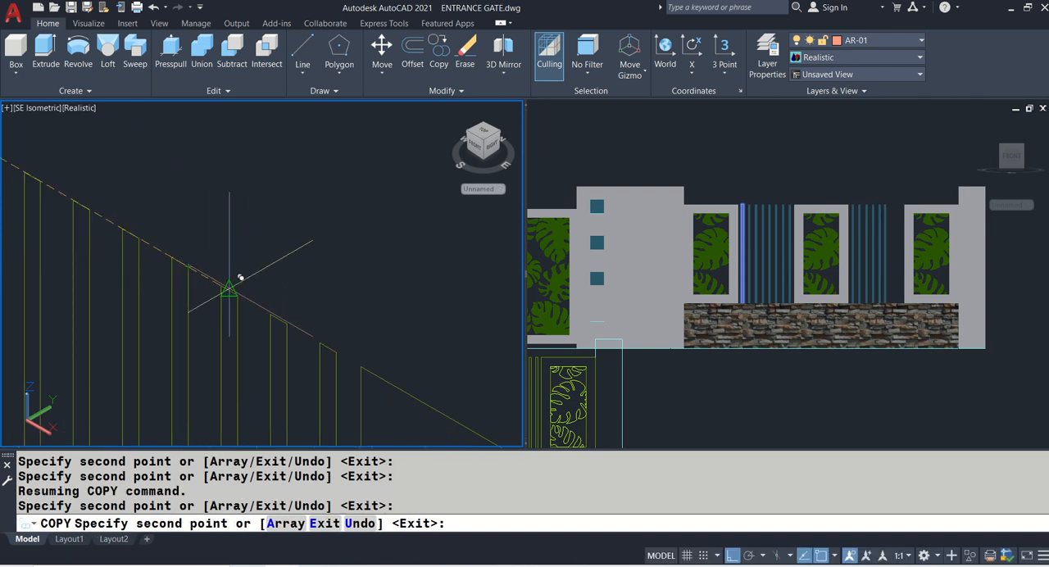
{"action": "left_click", "coordinate": [234, 292]}
{"action": "left_click", "coordinate": [324, 334]}
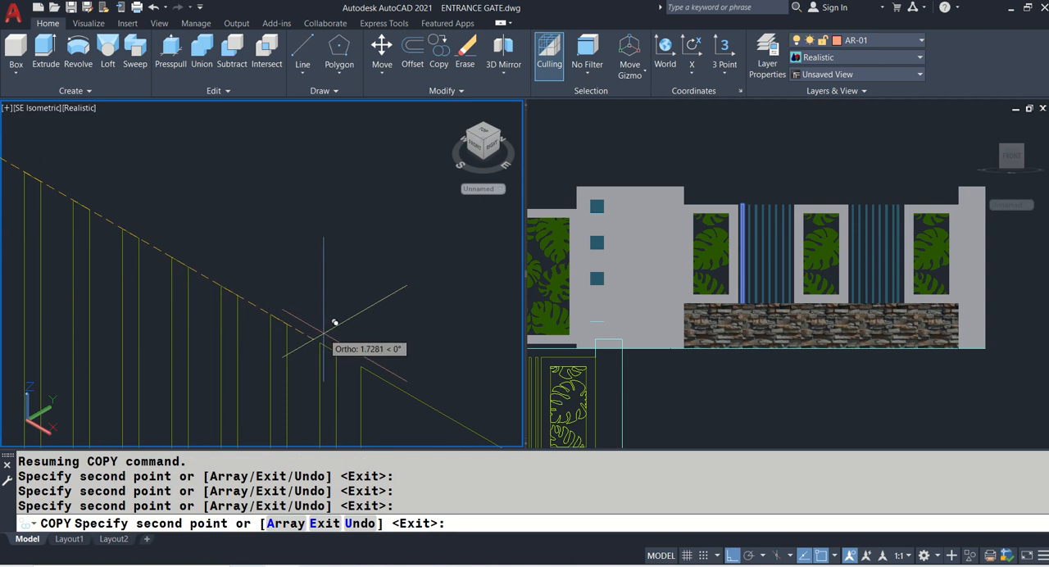
{"action": "left_click", "coordinate": [322, 343]}
{"action": "key", "text": "Return"}
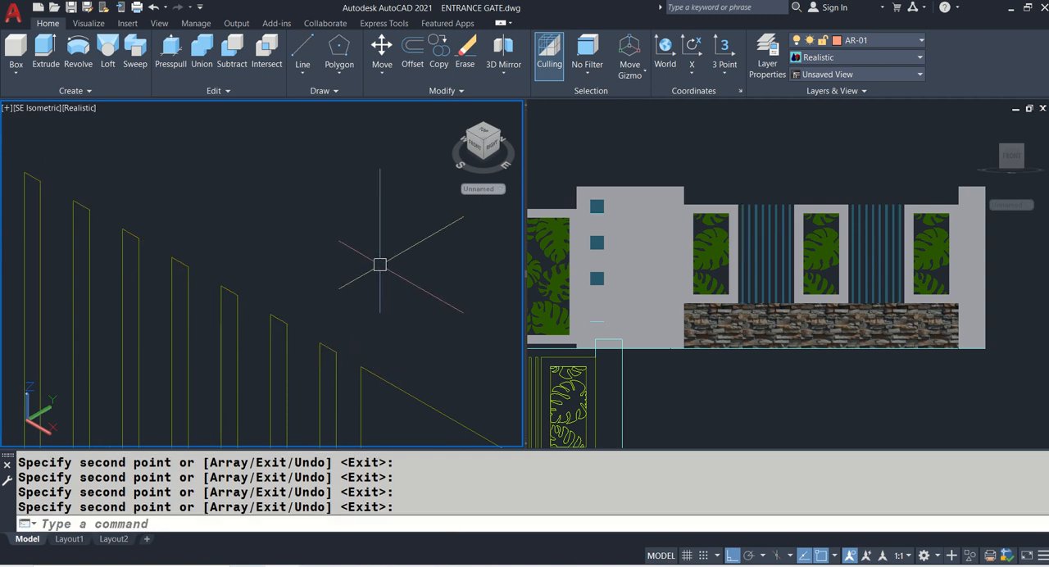
- Save the drawing
{"action": "scroll", "coordinate": [380, 264], "scroll_direction": "down", "scroll_amount": 2}
{"action": "key", "text": "ctrl+s"}
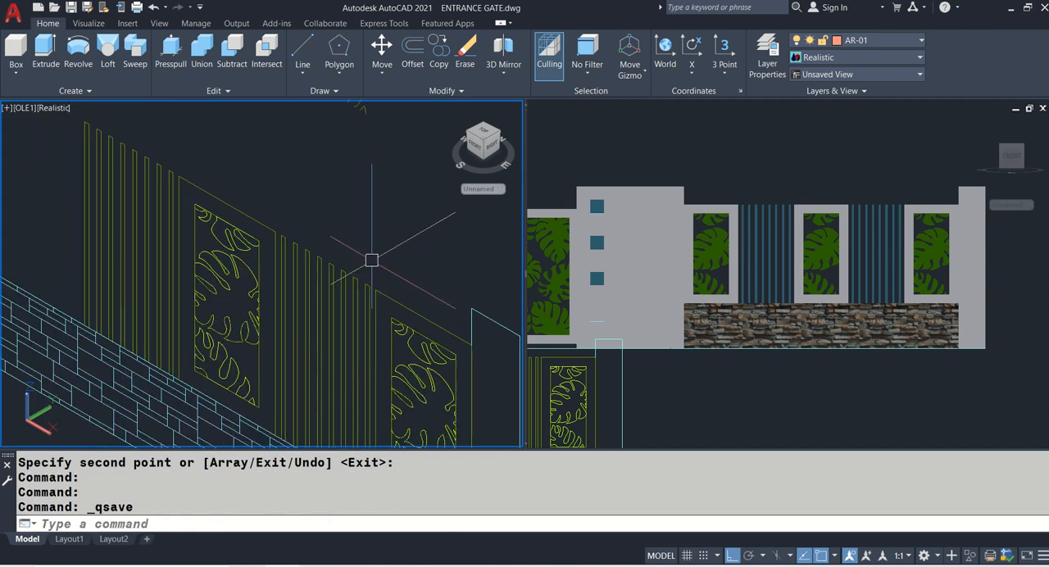
{"action": "scroll", "coordinate": [369, 258], "scroll_direction": "down", "scroll_amount": 2}
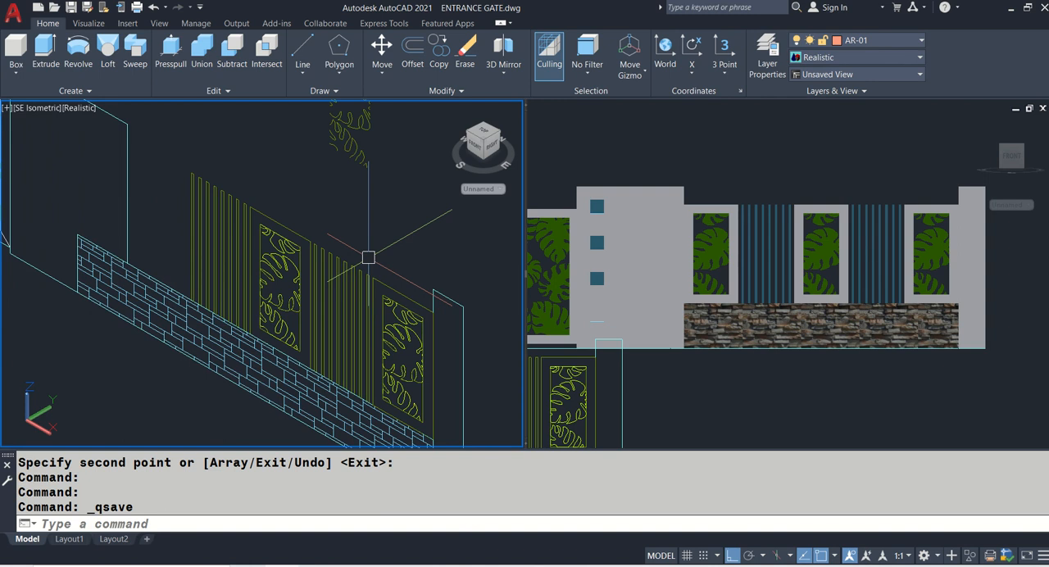
- Set model space to the single viewport configuration, keeping the current 3D view and the Realistic visual style
{"action": "type", "text": "VPROT"}
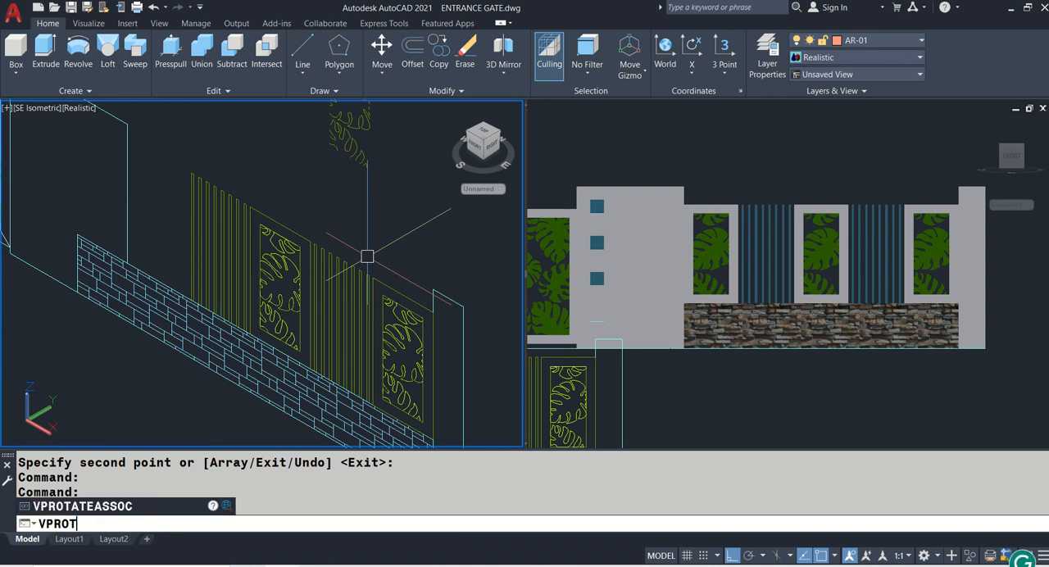
{"action": "key", "text": "ctrl+s"}
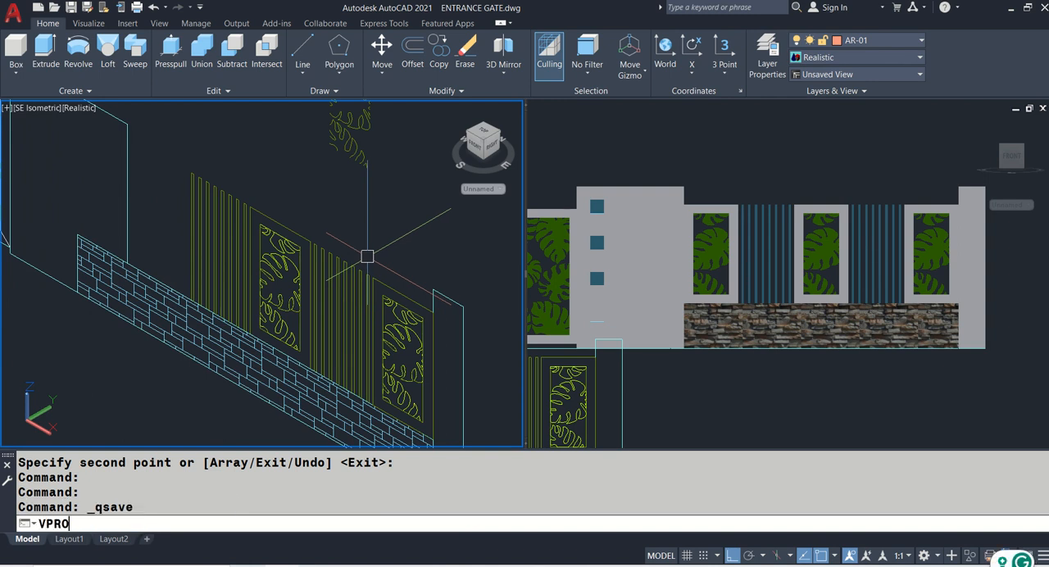
{"action": "key", "text": "BackSpace"}
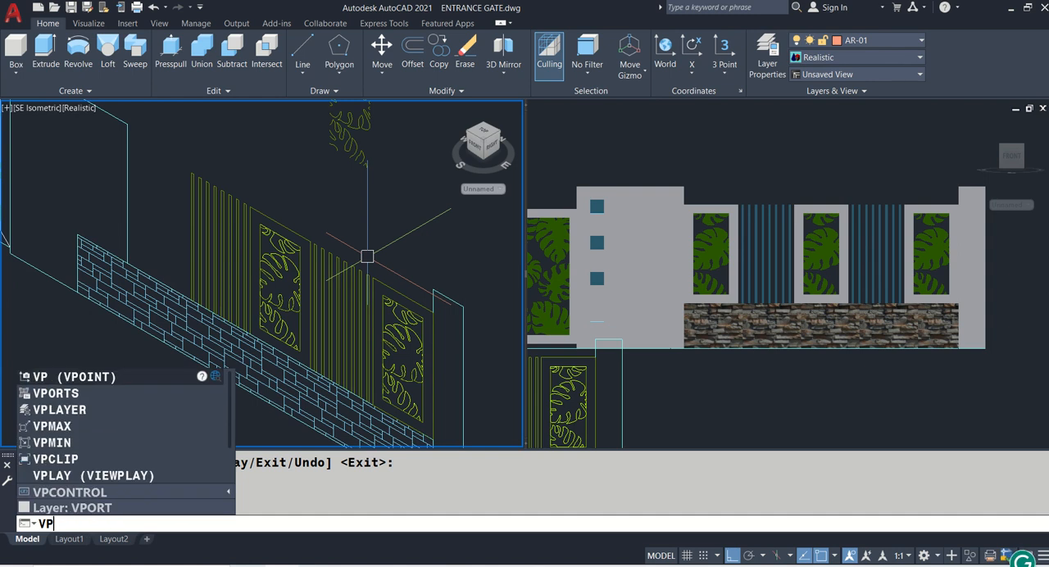
{"action": "type", "text": "ORTS"}
{"action": "key", "text": "Return"}
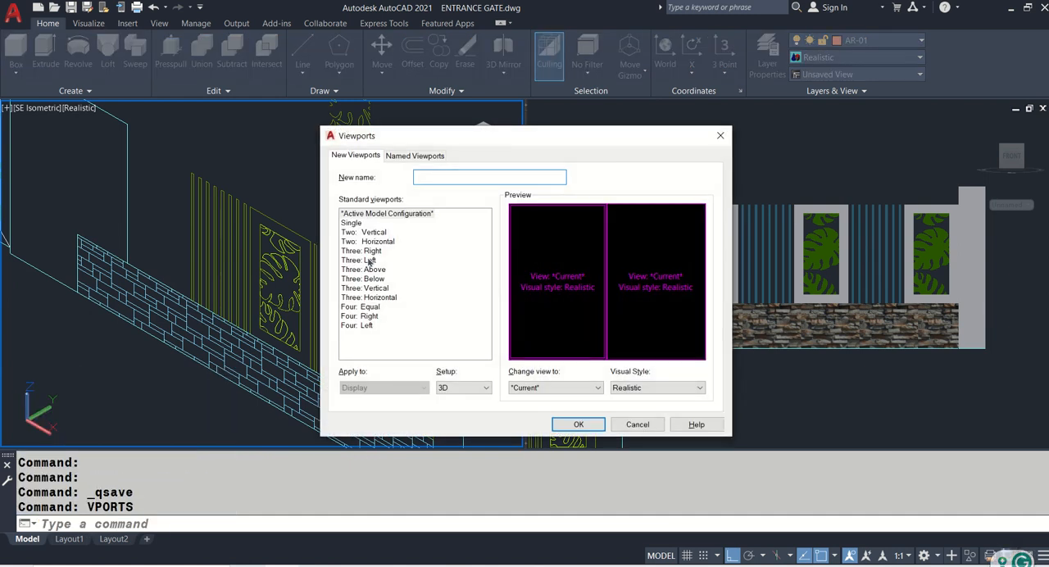
{"action": "left_click", "coordinate": [350, 223]}
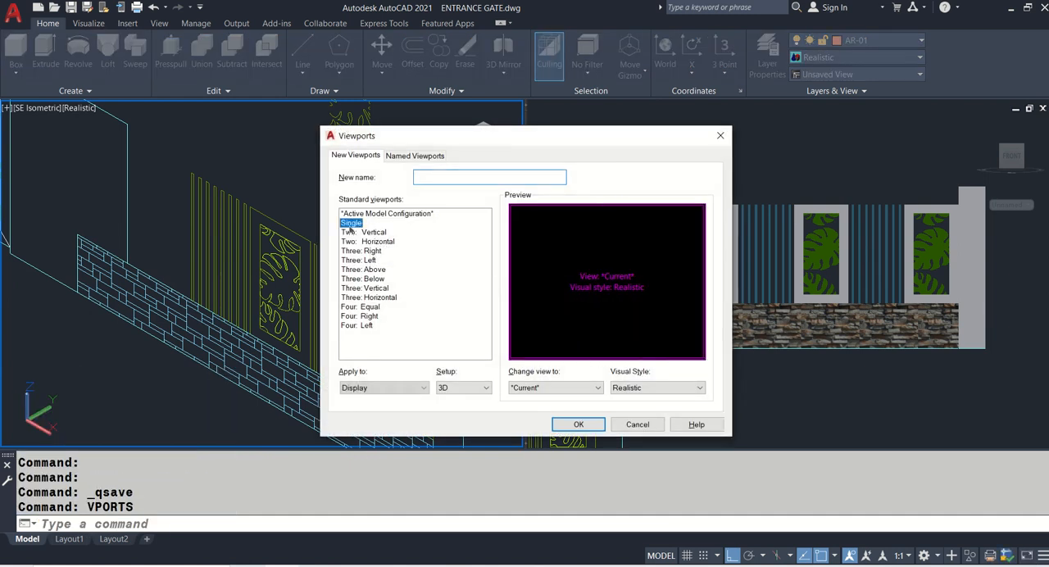
{"action": "left_click", "coordinate": [580, 424]}
- Save the drawing
{"action": "scroll", "coordinate": [484, 259], "scroll_direction": "down", "scroll_amount": 5}
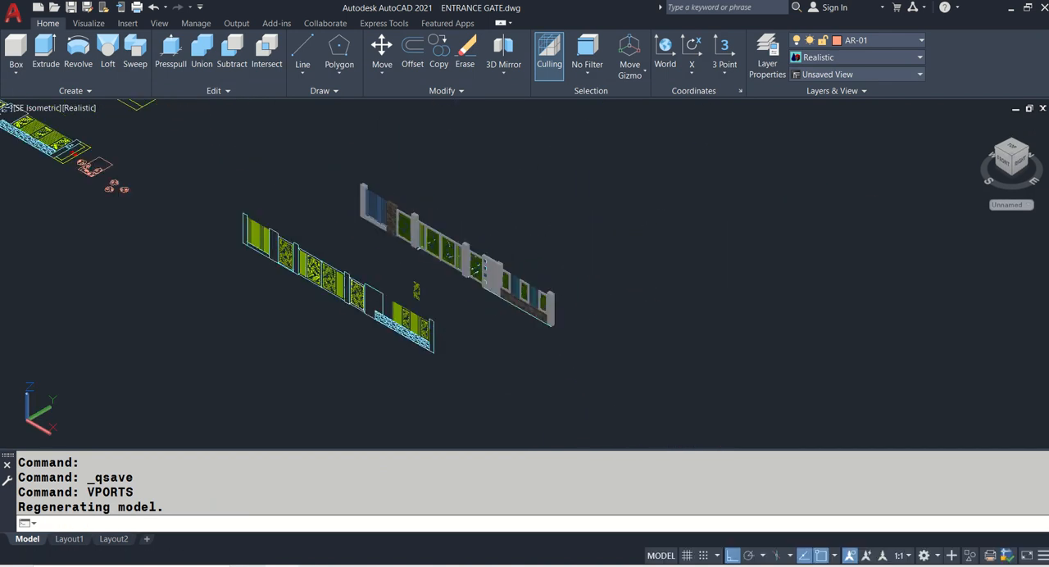
{"action": "scroll", "coordinate": [480, 235], "scroll_direction": "up", "scroll_amount": 5}
{"action": "middle_click_drag", "start_coordinate": [609, 254], "coordinate": [599, 228]}
{"action": "scroll", "coordinate": [545, 146], "scroll_direction": "up", "scroll_amount": 3}
{"action": "scroll", "coordinate": [546, 148], "scroll_direction": "down", "scroll_amount": 4}
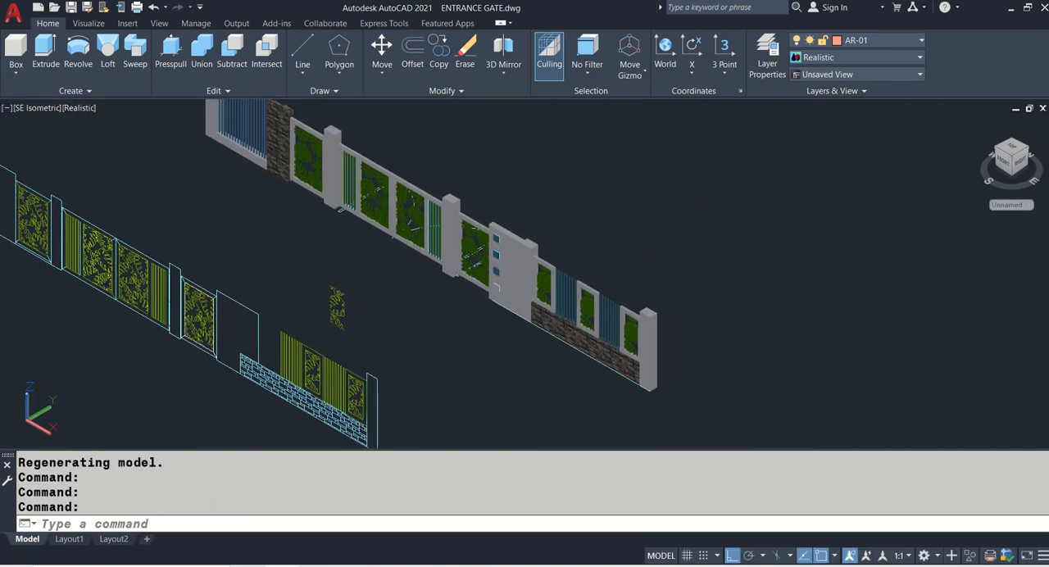
{"action": "key", "text": "ctrl+s"}
{"action": "middle_click_drag", "start_coordinate": [486, 224], "coordinate": [486, 314]}
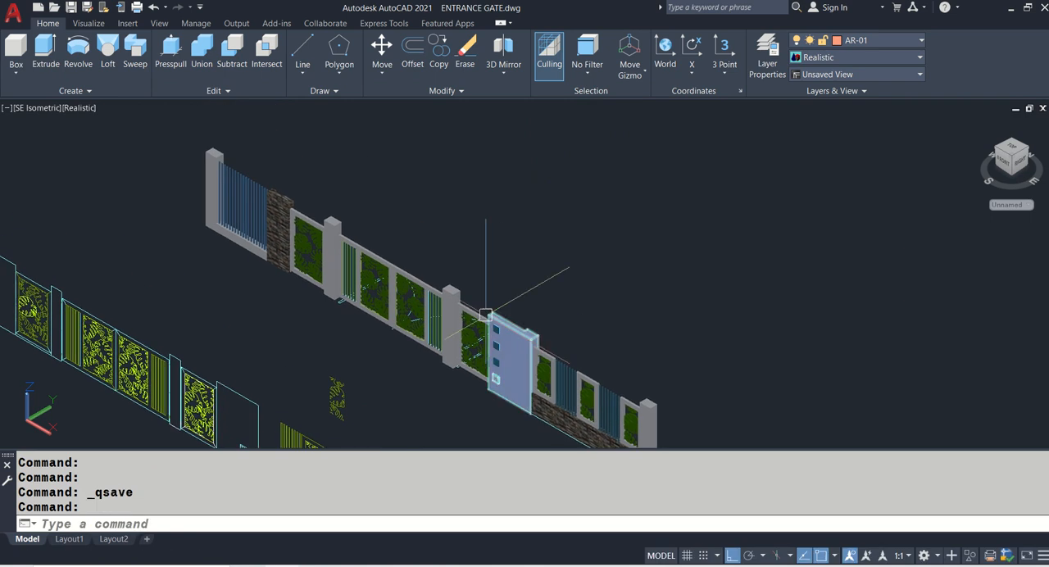
- In Layout1, erase the separate sheet titled ARCADD322_CLASSWORK03_ENTRANCE GATE together with its border, text and viewport
{"action": "left_click", "coordinate": [71, 541]}
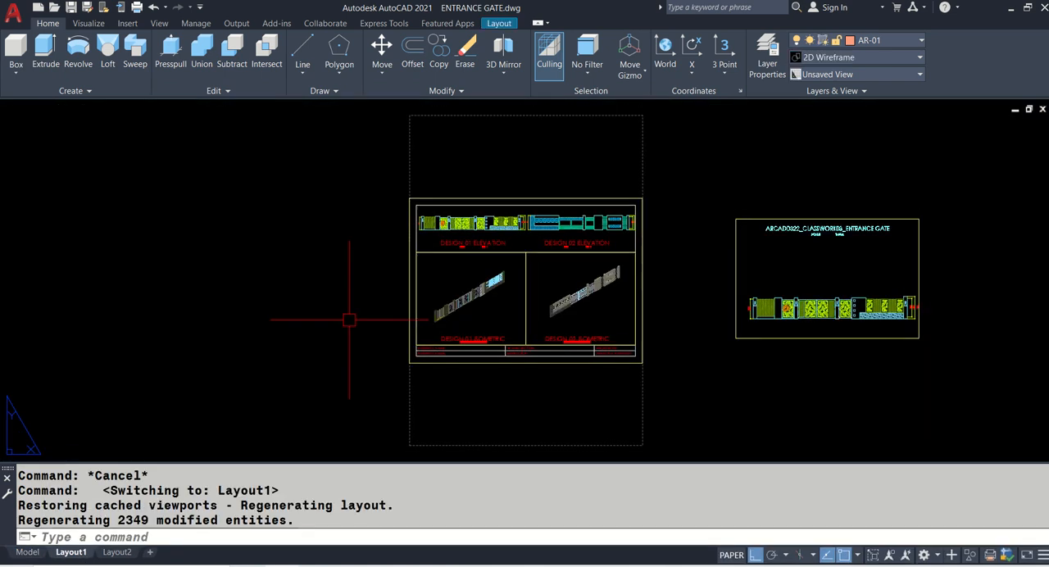
{"action": "scroll", "coordinate": [499, 283], "scroll_direction": "up", "scroll_amount": 2}
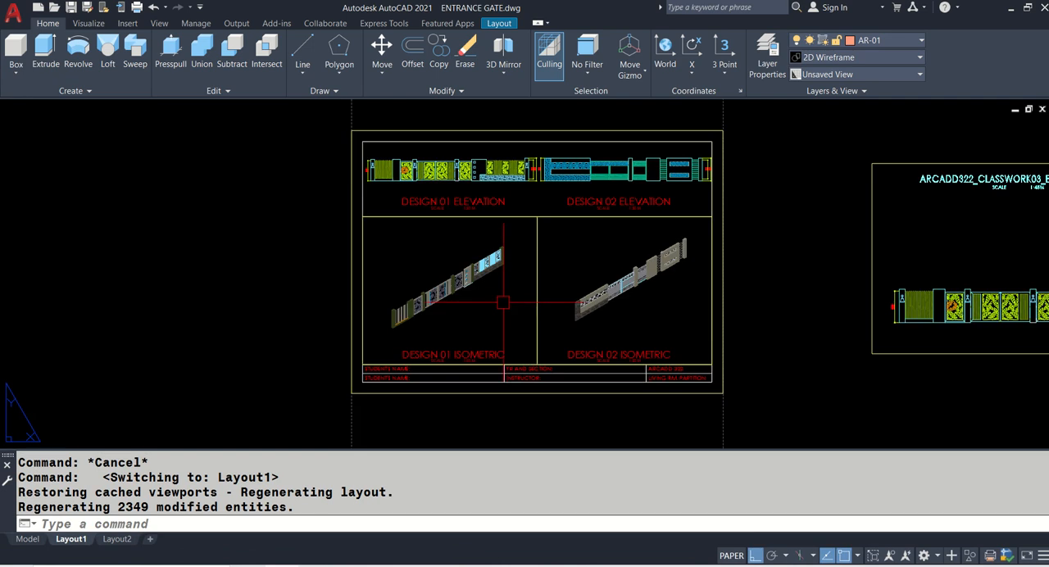
{"action": "middle_click_drag", "start_coordinate": [518, 279], "coordinate": [396, 289]}
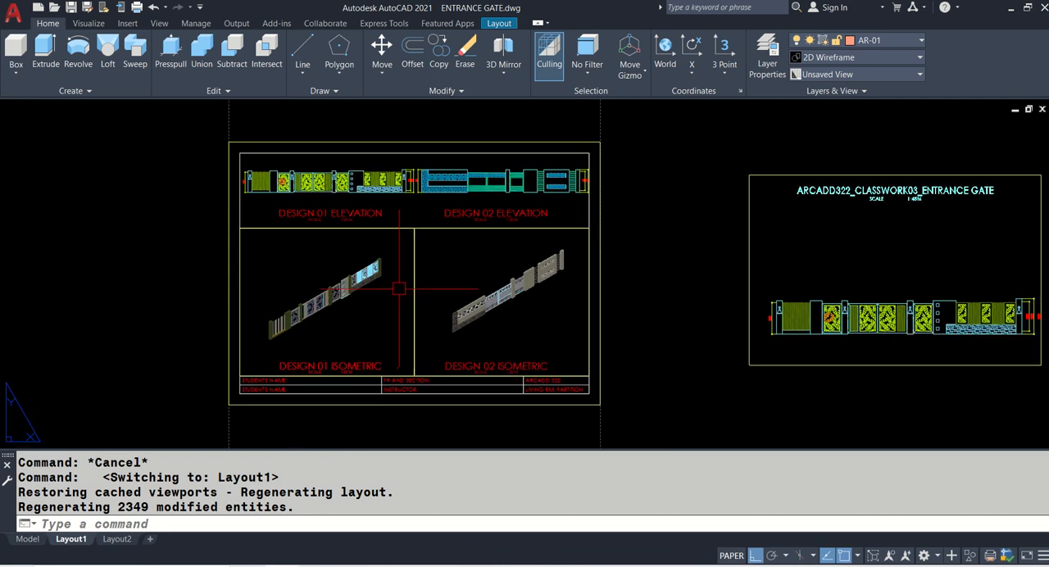
{"action": "scroll", "coordinate": [508, 256], "scroll_direction": "down", "scroll_amount": 2}
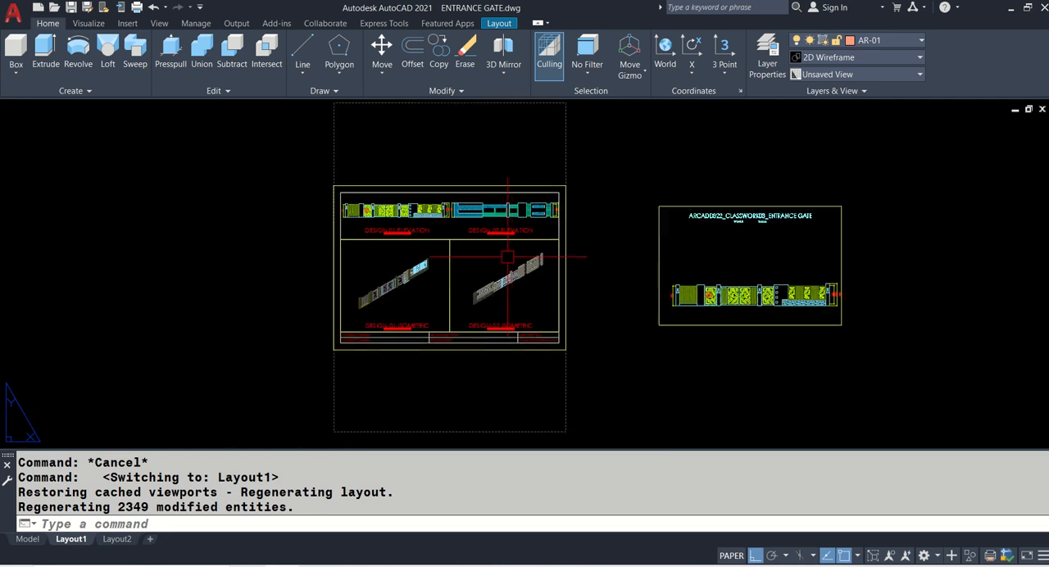
{"action": "type", "text": "e"}
{"action": "key", "text": "Return"}
{"action": "left_click", "coordinate": [640, 188]}
{"action": "left_click", "coordinate": [914, 375]}
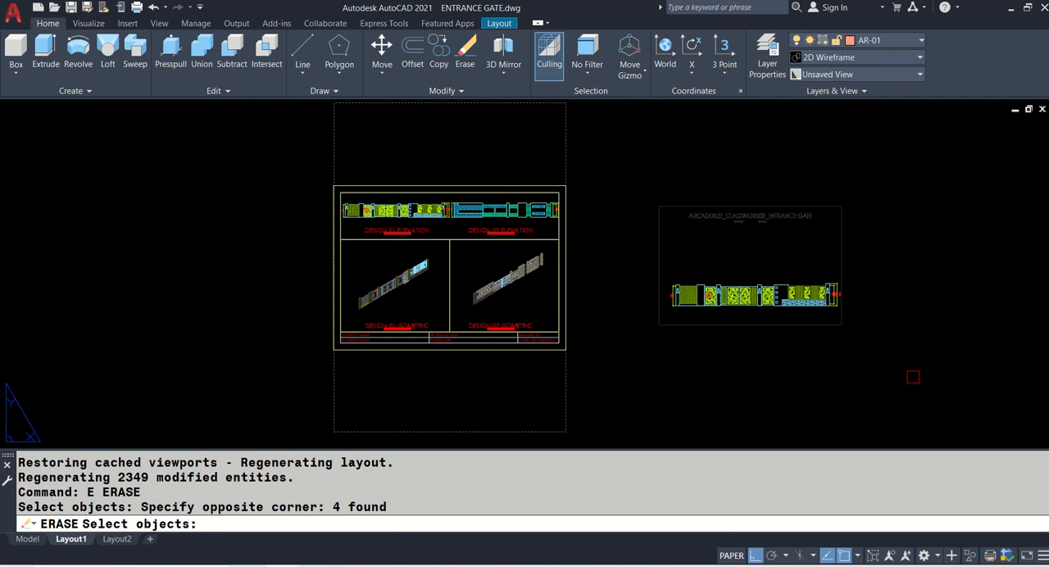
{"action": "key", "text": "Return"}
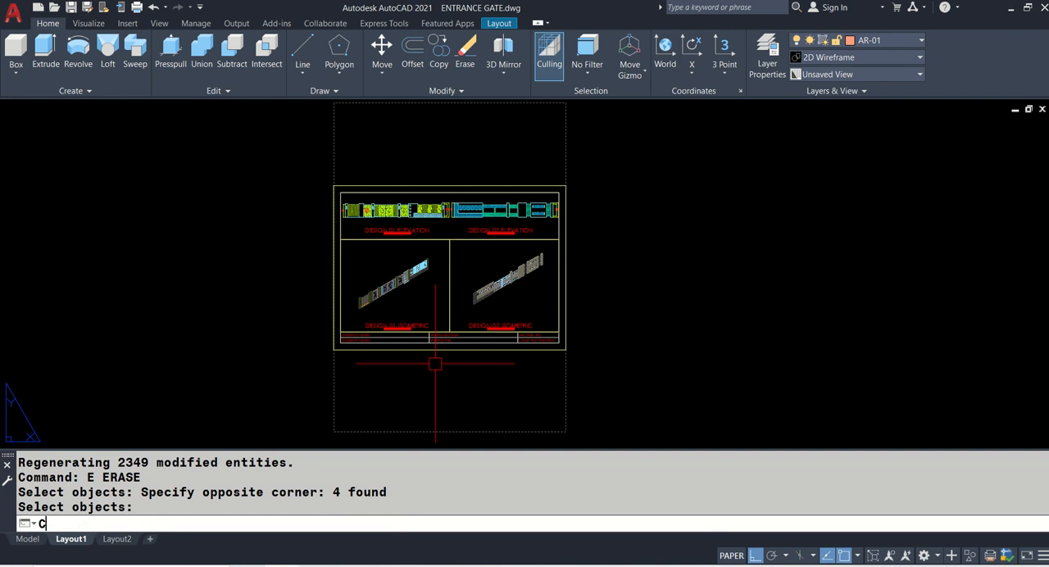
- Copy the complete presentation sheet, including its viewports, titles and title block, horizontally to the empty space beside the original
{"action": "key", "text": "Return"}
{"action": "left_click", "coordinate": [284, 151]}
{"action": "left_click", "coordinate": [628, 368]}
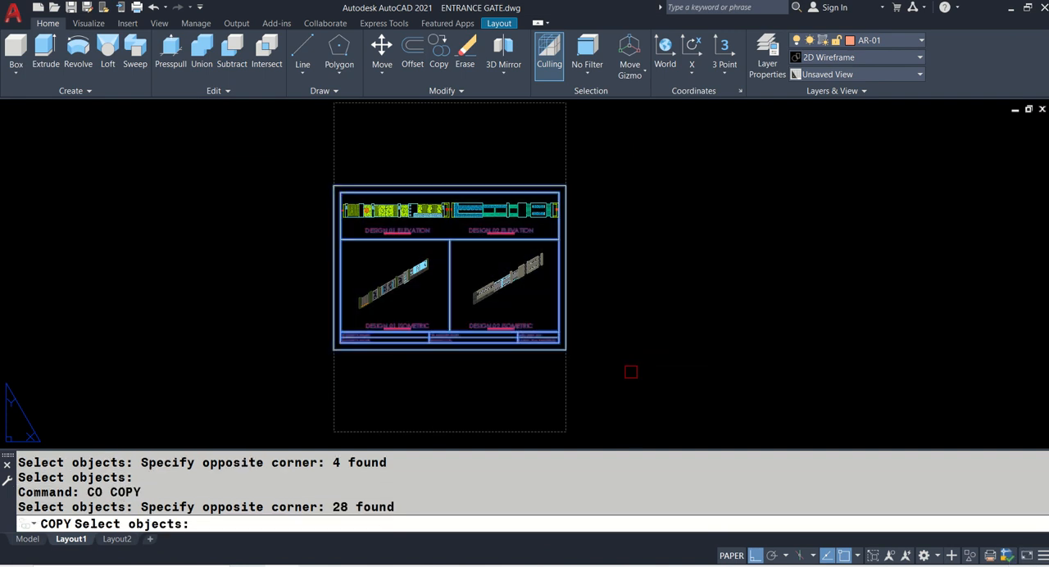
{"action": "key", "text": "Return"}
{"action": "left_click", "coordinate": [388, 365]}
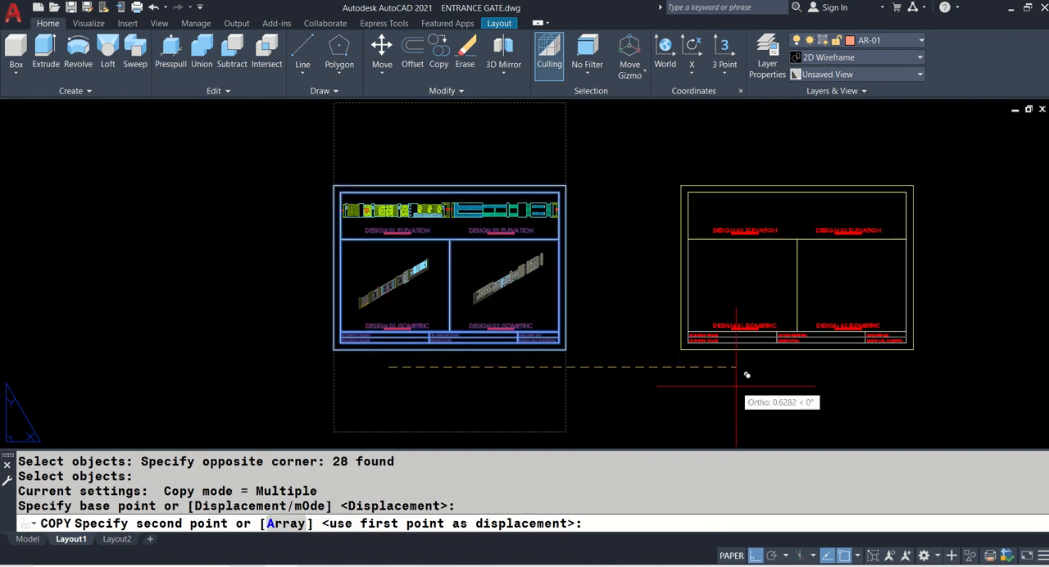
{"action": "left_click", "coordinate": [747, 374]}
{"action": "key", "text": "Escape"}
- Activate the elevation viewport on the copied sheet for editing in model space
{"action": "middle_click_drag", "start_coordinate": [733, 382], "coordinate": [430, 380]}
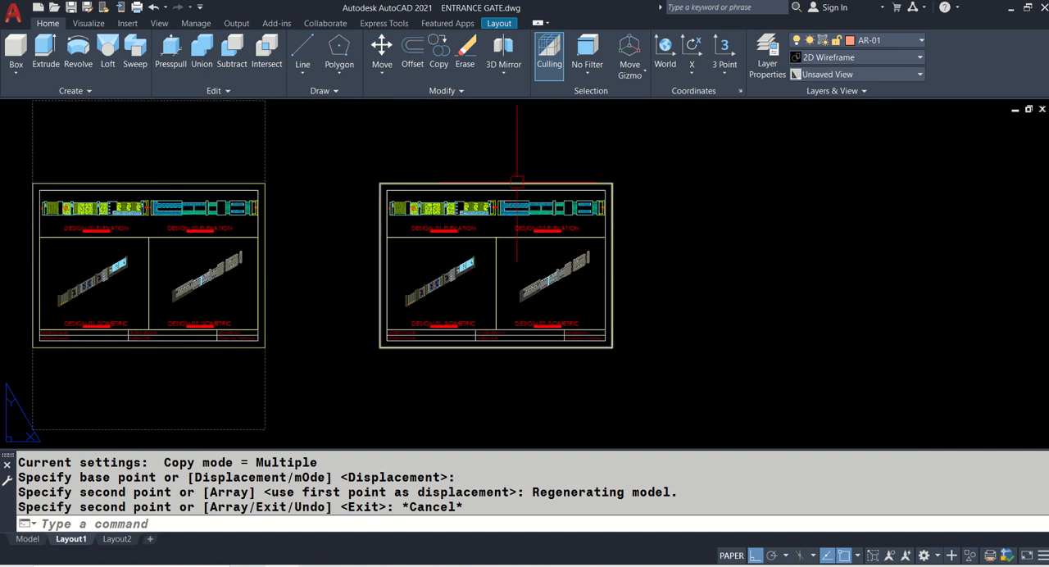
{"action": "scroll", "coordinate": [517, 182], "scroll_direction": "up", "scroll_amount": 5}
{"action": "double_click", "coordinate": [503, 218]}
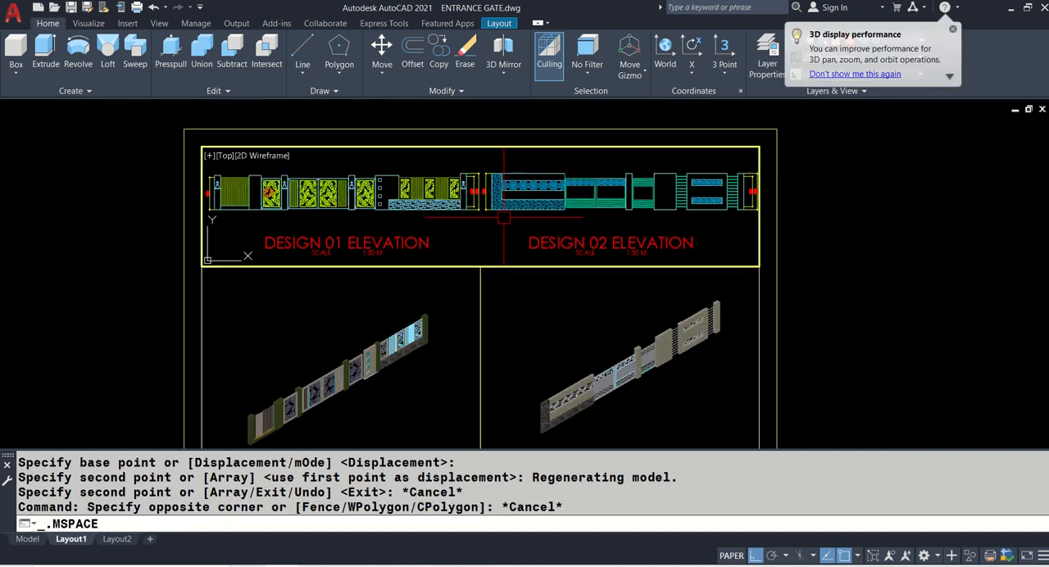
- Try the scale 1/50XP for the two gate elevations in the active viewport
{"action": "scroll", "coordinate": [496, 217], "scroll_direction": "down", "scroll_amount": 10}
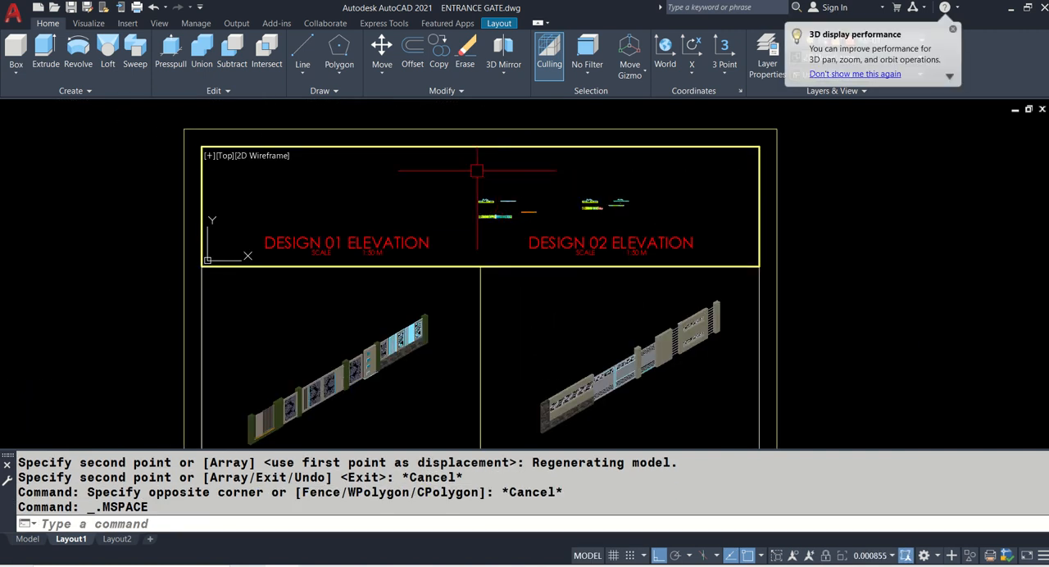
{"action": "scroll", "coordinate": [492, 227], "scroll_direction": "up", "scroll_amount": 9}
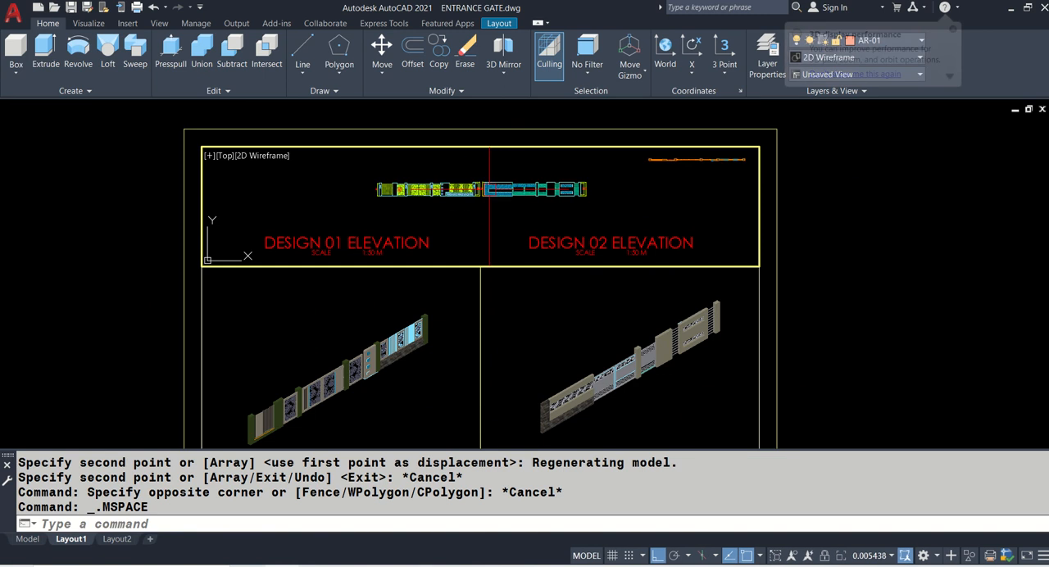
{"action": "scroll", "coordinate": [489, 188], "scroll_direction": "up", "scroll_amount": 4}
{"action": "scroll", "coordinate": [489, 189], "scroll_direction": "down", "scroll_amount": 4}
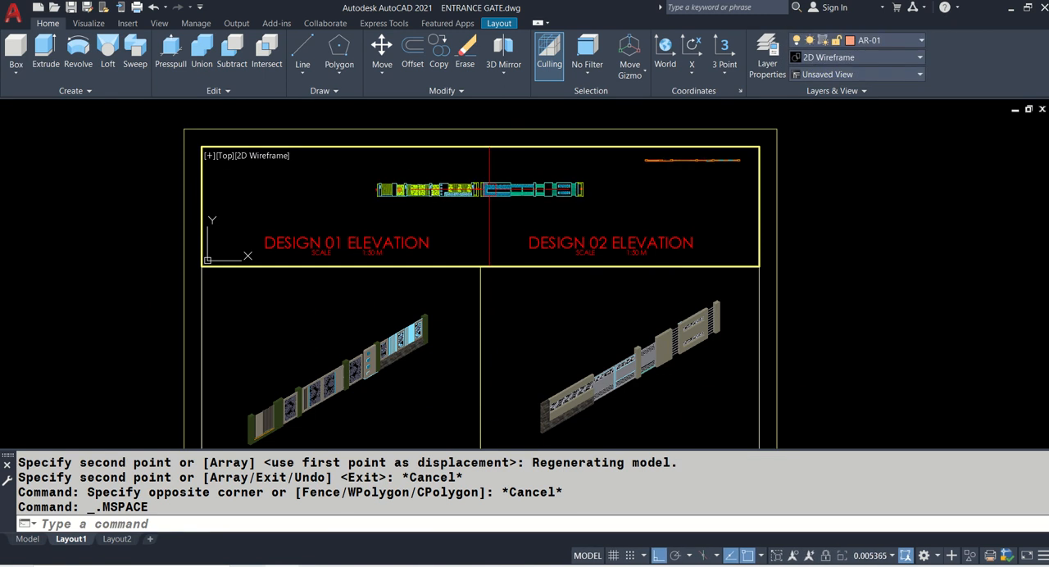
{"action": "scroll", "coordinate": [488, 189], "scroll_direction": "up", "scroll_amount": 2}
{"action": "key", "text": "Return"}
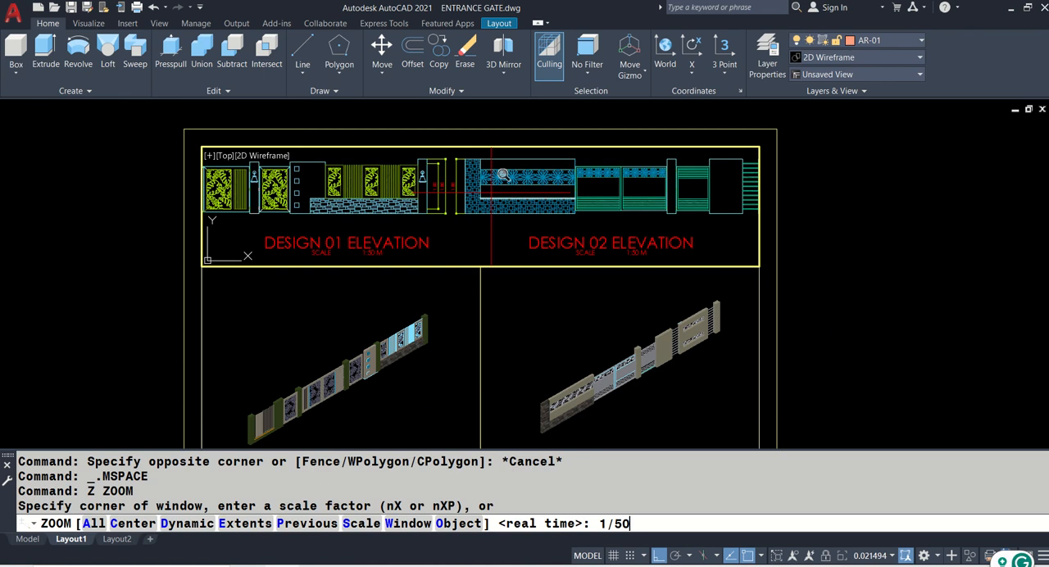
{"action": "key", "text": "Return"}
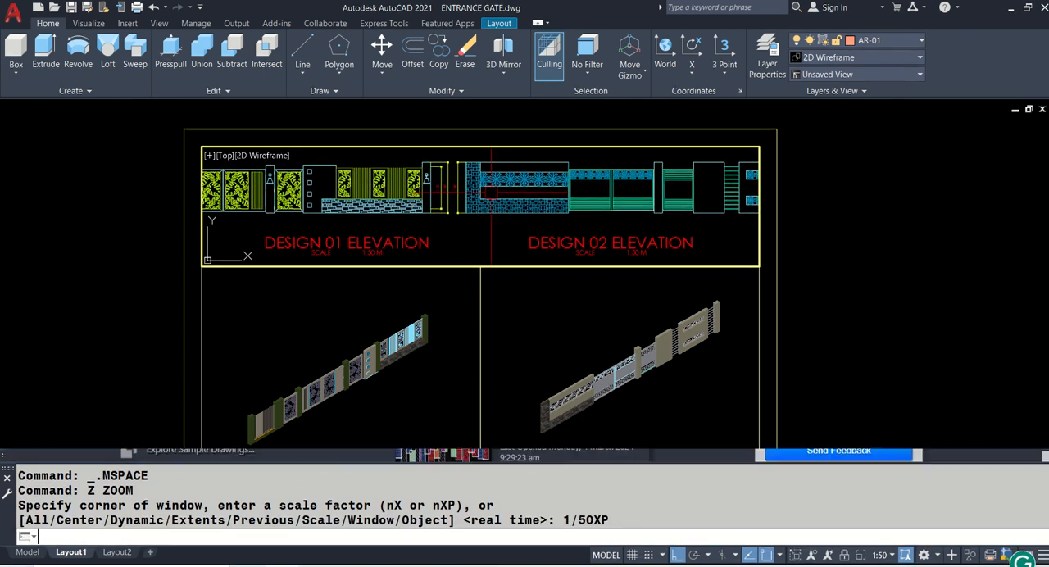
- Try the scale 1/60XP for the elevation viewport
{"action": "right_click", "coordinate": [499, 225]}
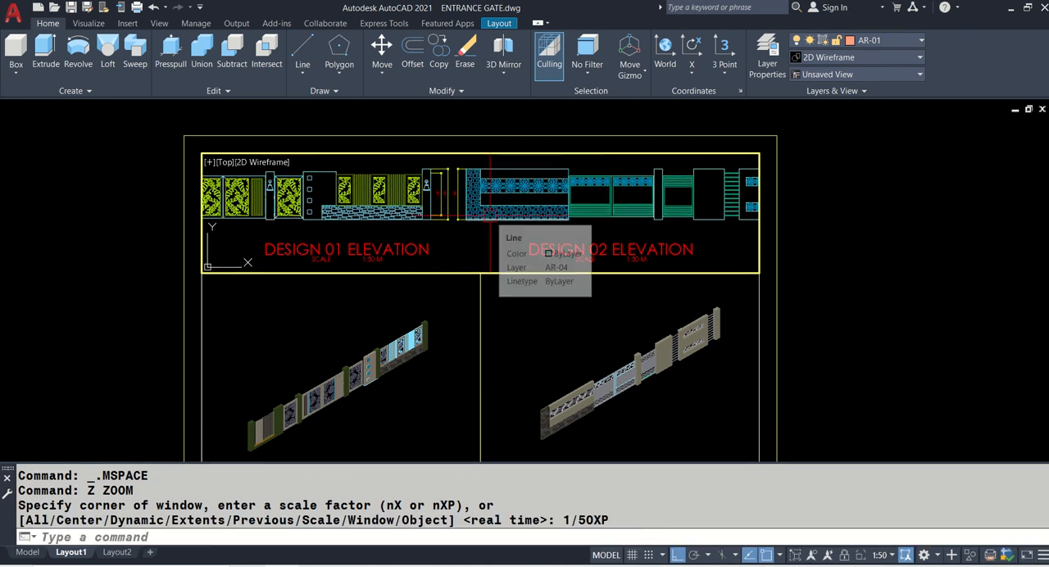
{"action": "left_click", "coordinate": [517, 231]}
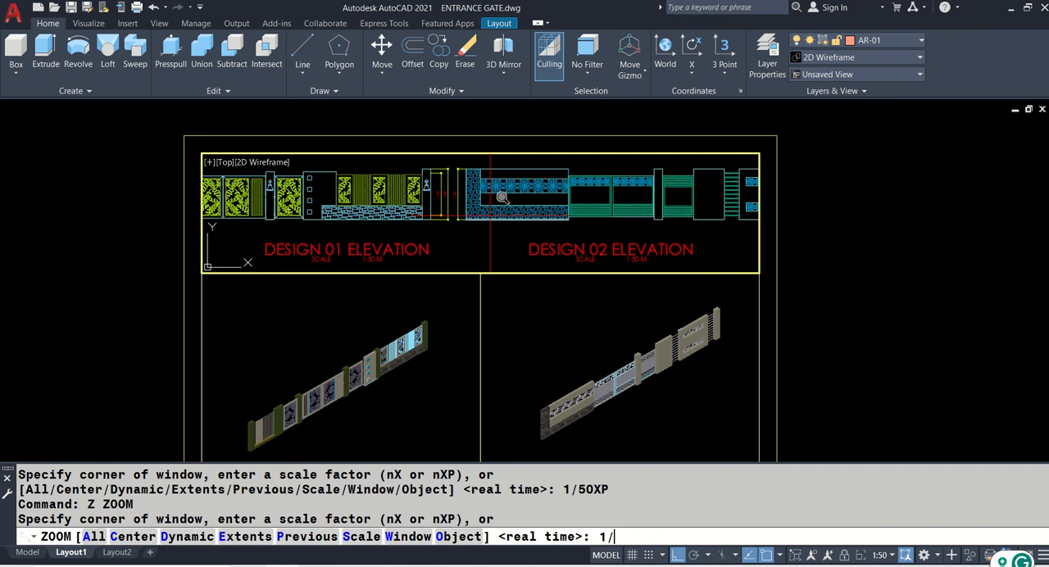
{"action": "type", "text": "1/60XP"}
{"action": "key", "text": "Return"}
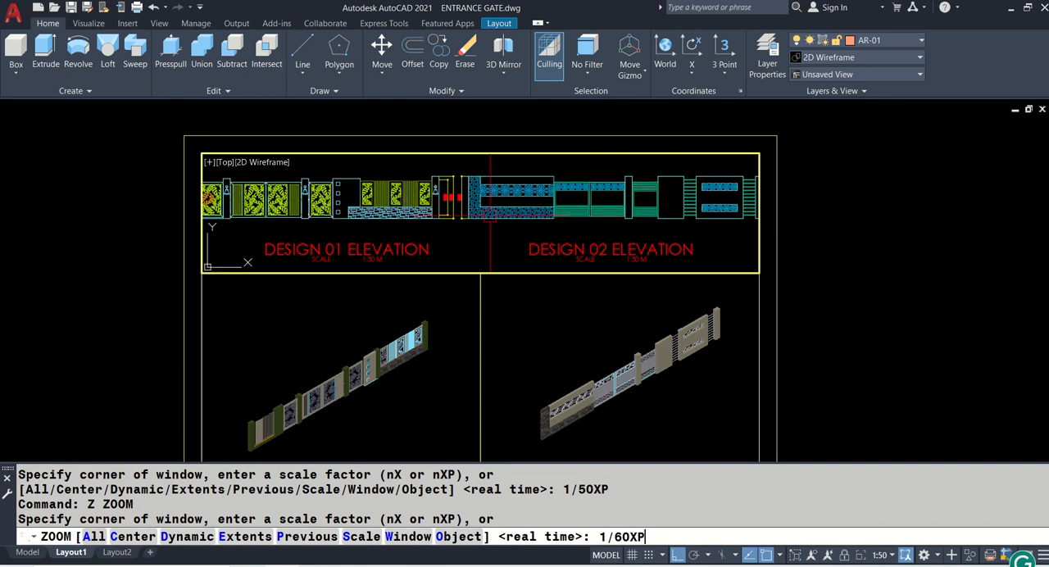
{"action": "key", "text": "Return"}
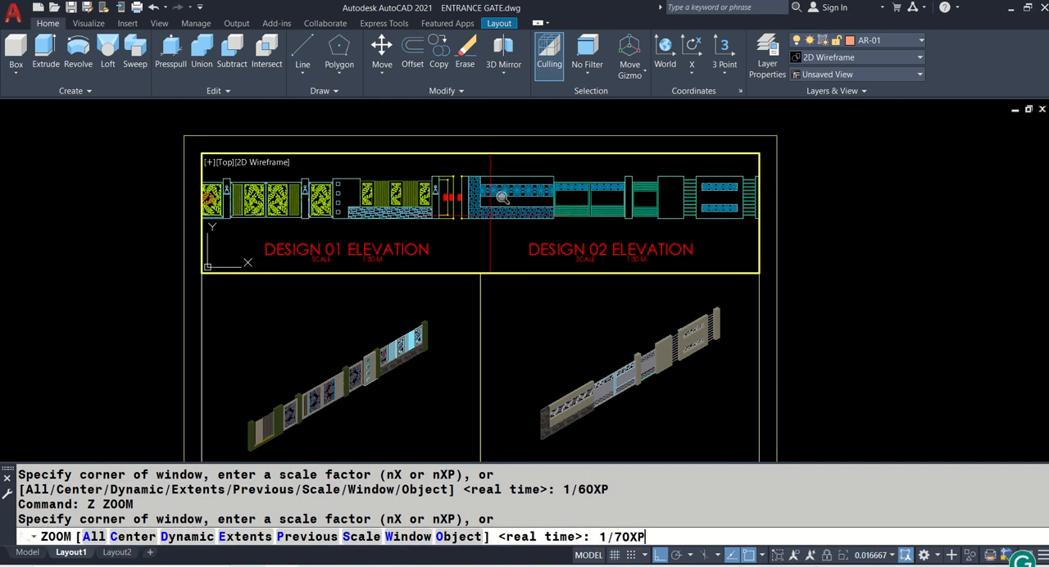
- Scale the elevation viewport to 1/70XP, fit both elevations within its frame above their titles, and return to paper space
{"action": "type", "text": "1/70XP"}
{"action": "key", "text": "Return"}
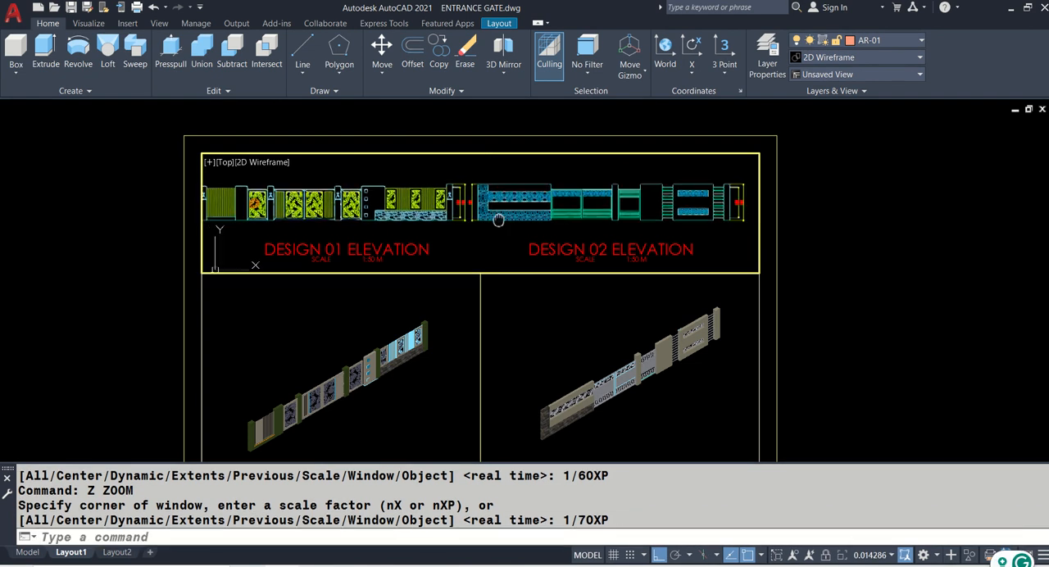
{"action": "middle_click_drag", "start_coordinate": [512, 222], "coordinate": [510, 222]}
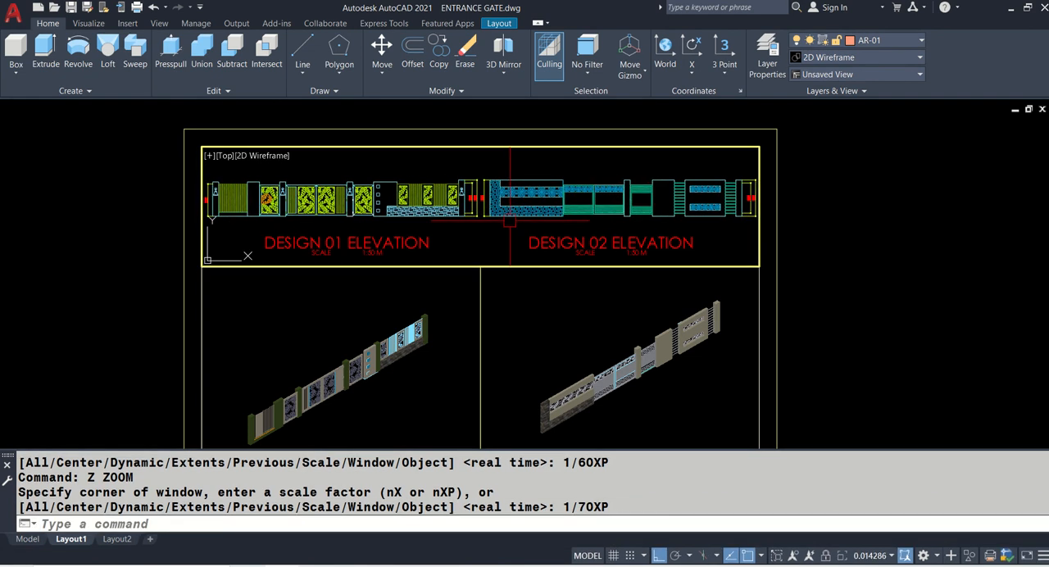
{"action": "left_click", "coordinate": [859, 228]}
{"action": "left_click", "coordinate": [859, 228]}
- Change the scale label under the DESIGN 01 ELEVATION title to 1:70 M
{"action": "scroll", "coordinate": [376, 261], "scroll_direction": "up", "scroll_amount": 5}
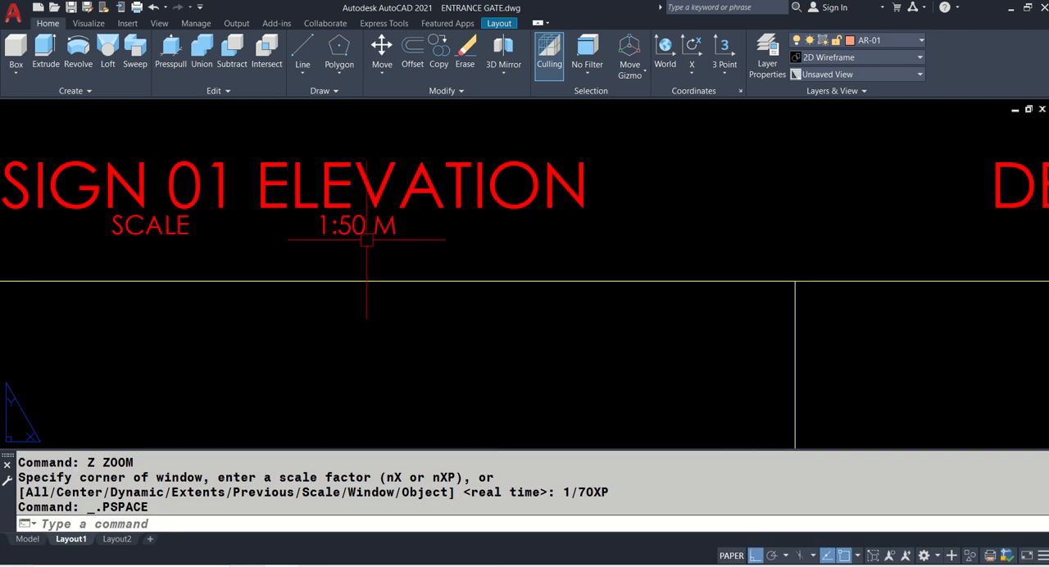
{"action": "double_click", "coordinate": [352, 236]}
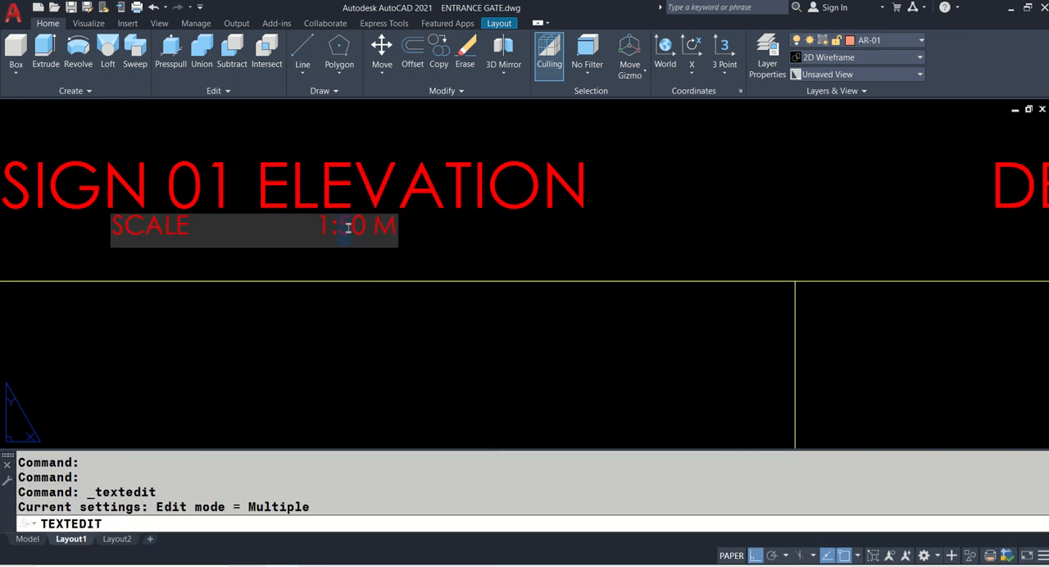
{"action": "type", "text": "7"}
{"action": "left_click", "coordinate": [275, 256]}
- Change the scale label under the DESIGN 02 ELEVATION title to 1:70 M and save the drawing
{"action": "scroll", "coordinate": [274, 253], "scroll_direction": "down", "scroll_amount": 5}
{"action": "middle_click_drag", "start_coordinate": [551, 250], "coordinate": [401, 266]}
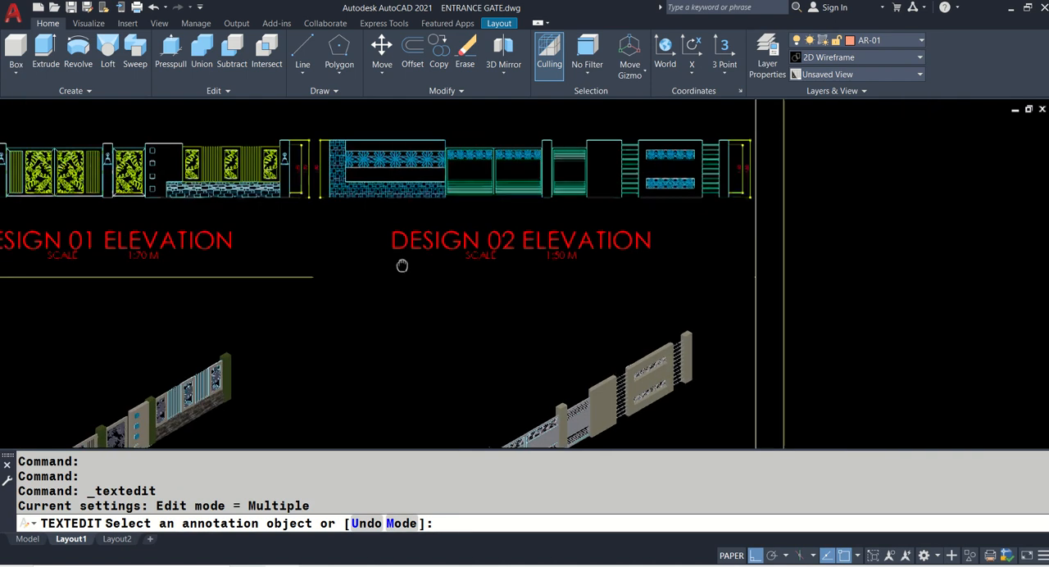
{"action": "scroll", "coordinate": [552, 256], "scroll_direction": "up", "scroll_amount": 8}
{"action": "left_click", "coordinate": [467, 235]}
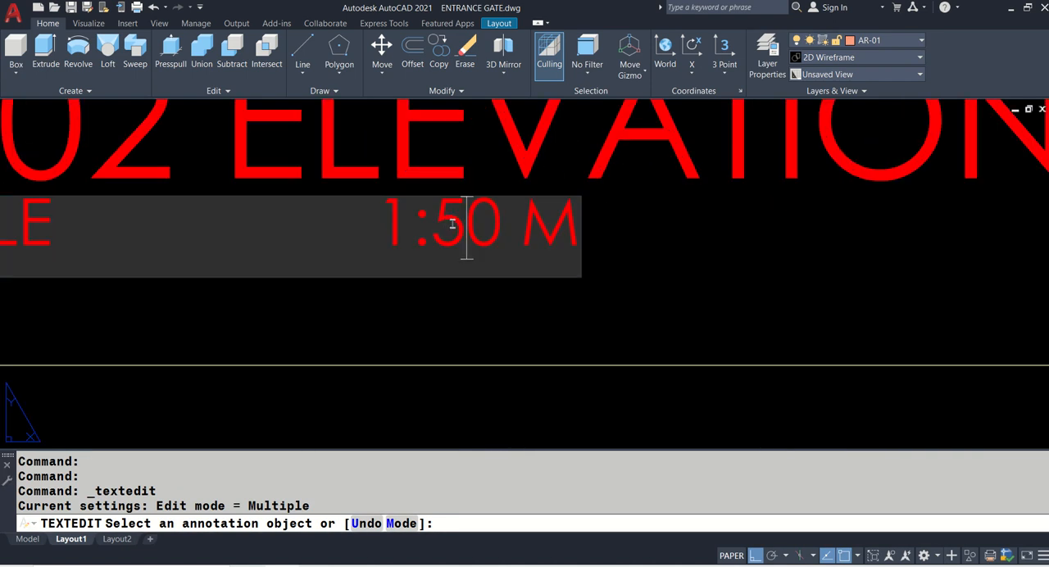
{"action": "left_click", "coordinate": [587, 247]}
{"action": "key", "text": "Return"}
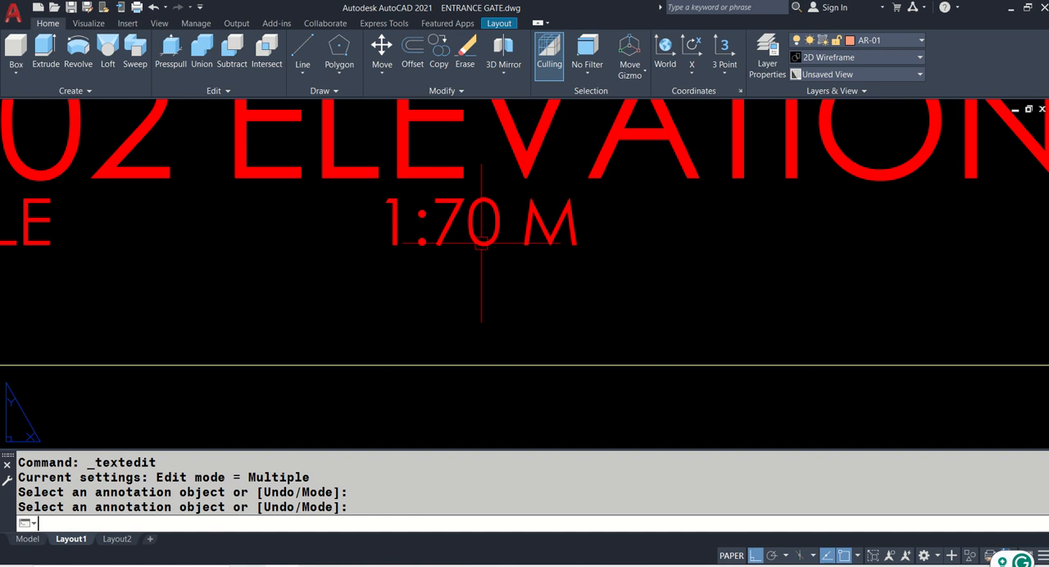
{"action": "key", "text": "Return"}
{"action": "key", "text": "ctrl+s"}
{"action": "scroll", "coordinate": [569, 200], "scroll_direction": "down", "scroll_amount": 5}
{"action": "middle_click_drag", "start_coordinate": [569, 199], "coordinate": [812, 122]}
{"action": "scroll", "coordinate": [400, 299], "scroll_direction": "down", "scroll_amount": 2}
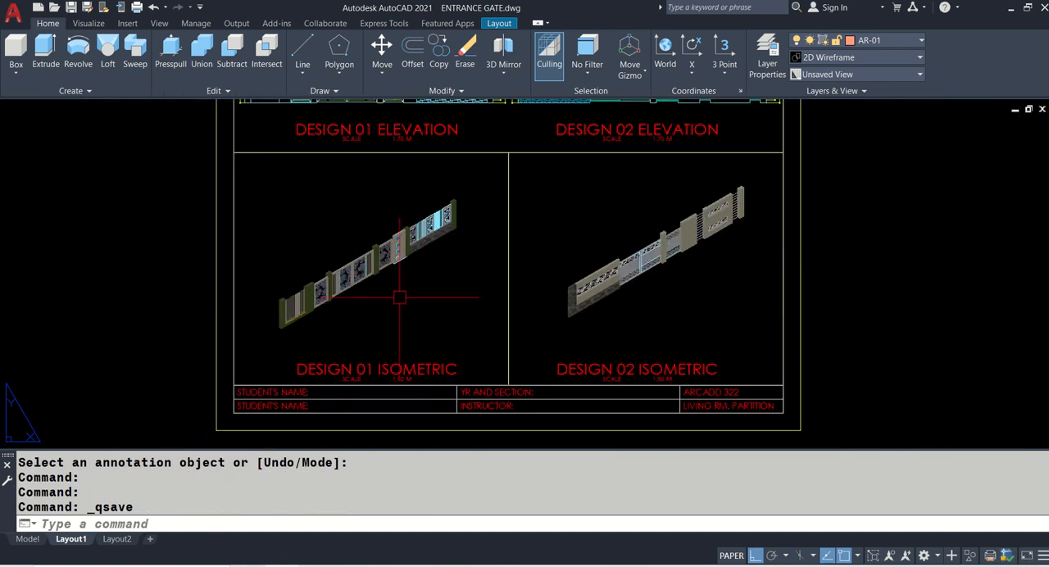
- Set the DESIGN 01 ISOMETRIC viewport to 1/70XP with the first gate model centred above its title, and return to paper space
{"action": "double_click", "coordinate": [397, 236]}
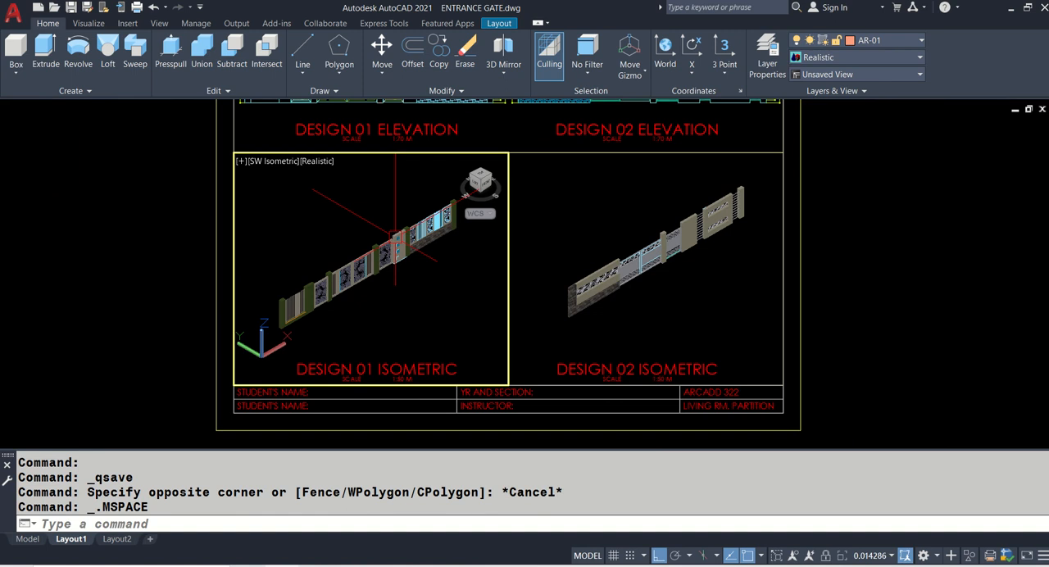
{"action": "scroll", "coordinate": [396, 236], "scroll_direction": "down", "scroll_amount": 7}
{"action": "scroll", "coordinate": [312, 226], "scroll_direction": "up", "scroll_amount": 9}
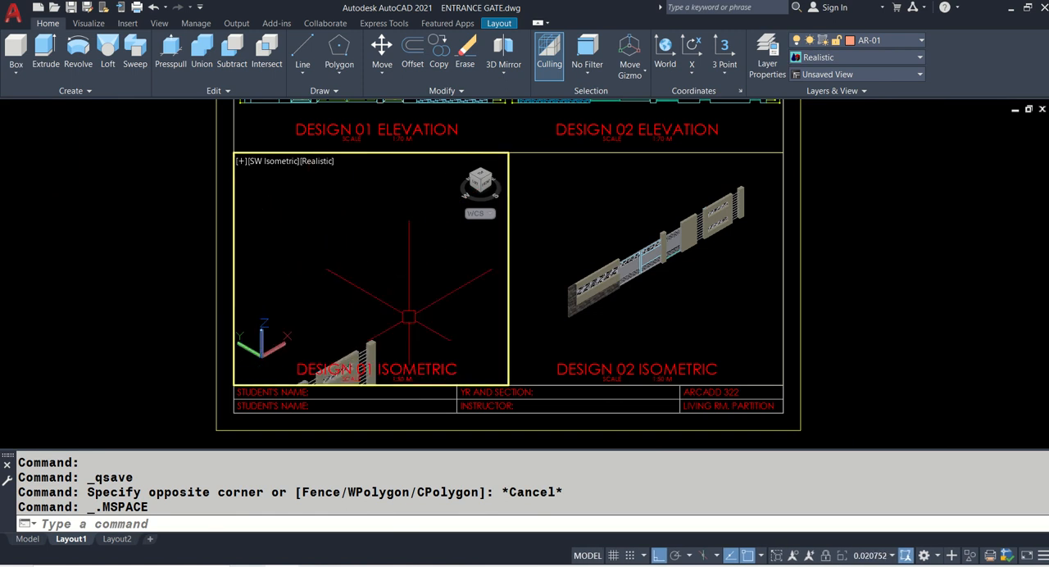
{"action": "middle_click_drag", "start_coordinate": [430, 274], "coordinate": [258, 223]}
{"action": "middle_click_drag", "start_coordinate": [502, 298], "coordinate": [388, 291]}
{"action": "key", "text": "Return"}
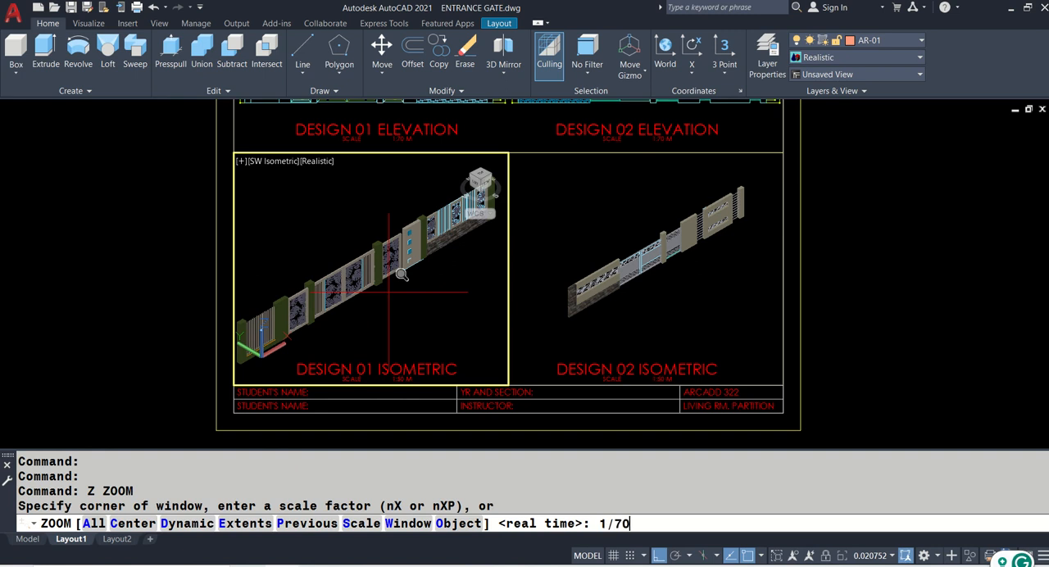
{"action": "key", "text": "Return"}
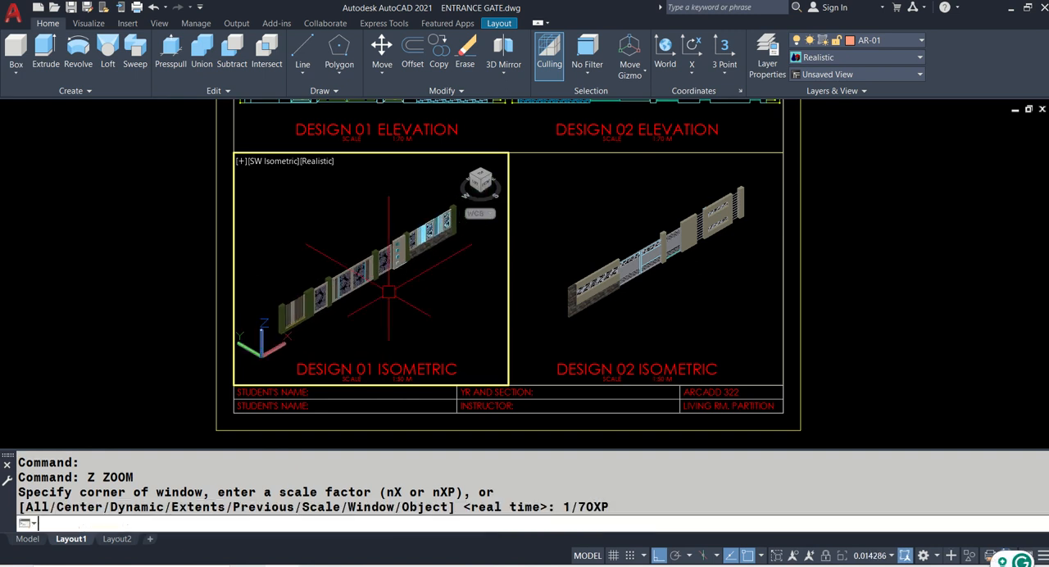
{"action": "double_click", "coordinate": [891, 276]}
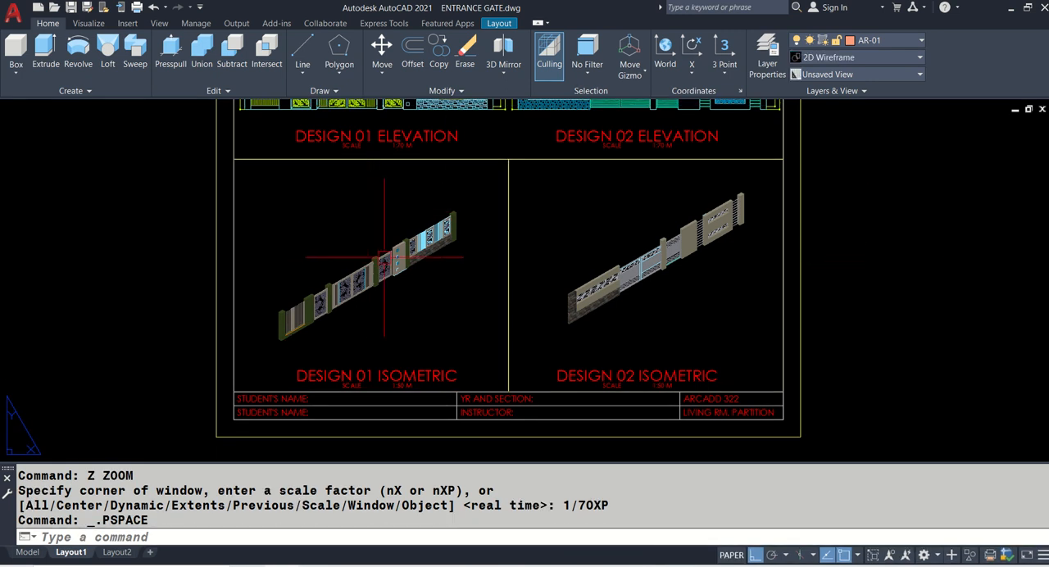
- Change the scale label under the DESIGN 01 ISOMETRIC title to 1:70 M
{"action": "scroll", "coordinate": [384, 257], "scroll_direction": "up", "scroll_amount": 10}
{"action": "middle_click_drag", "start_coordinate": [446, 315], "coordinate": [477, 379]}
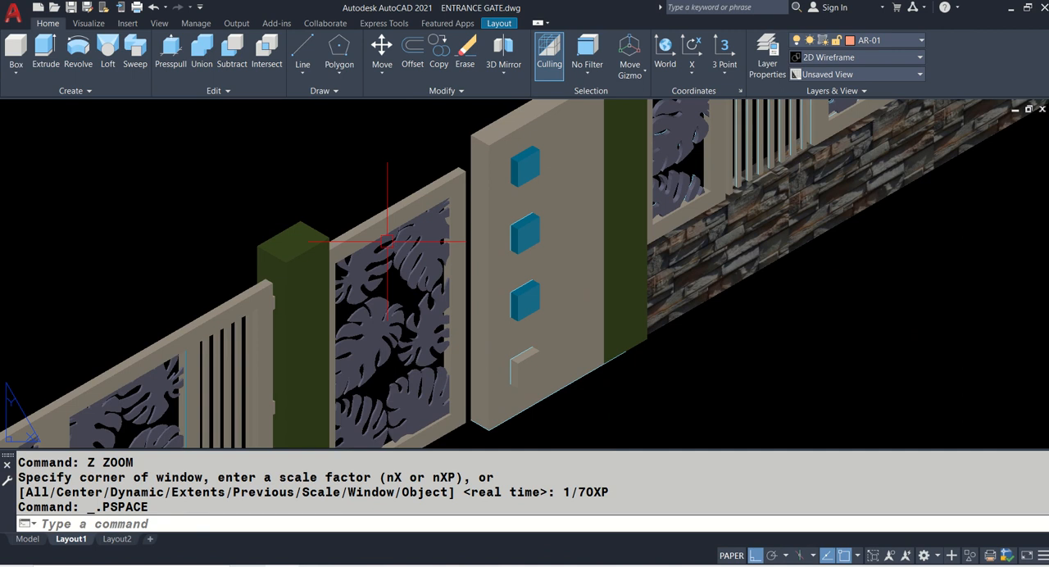
{"action": "scroll", "coordinate": [190, 369], "scroll_direction": "down", "scroll_amount": 10}
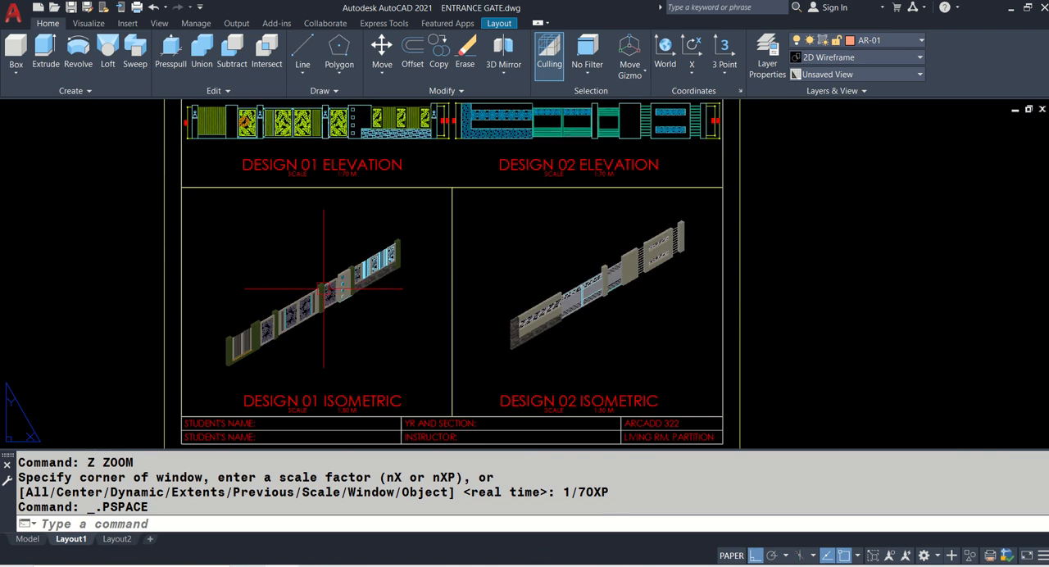
{"action": "middle_click_drag", "start_coordinate": [574, 307], "coordinate": [605, 270]}
{"action": "scroll", "coordinate": [333, 361], "scroll_direction": "up", "scroll_amount": 8}
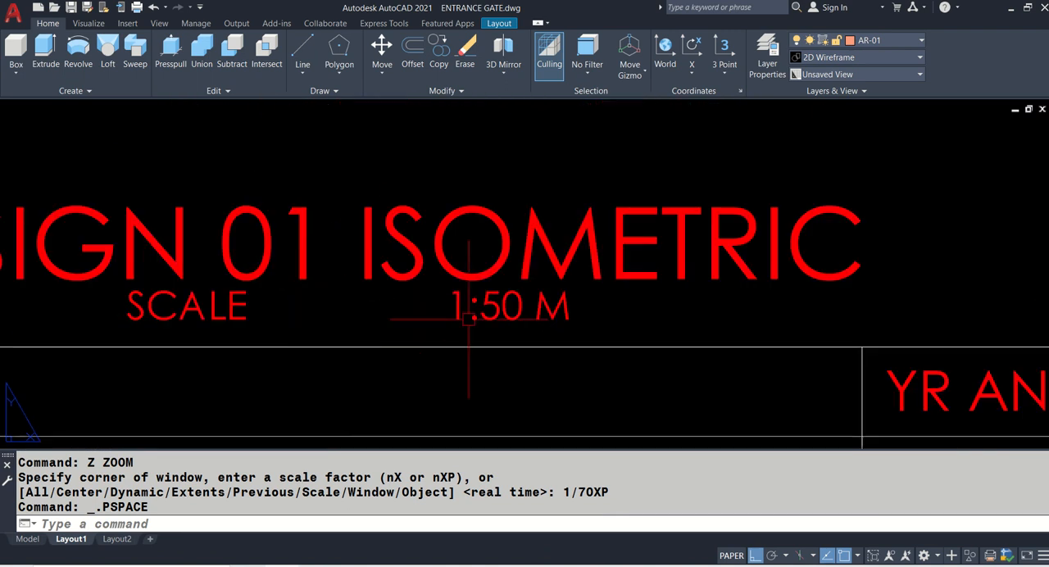
{"action": "double_click", "coordinate": [493, 304]}
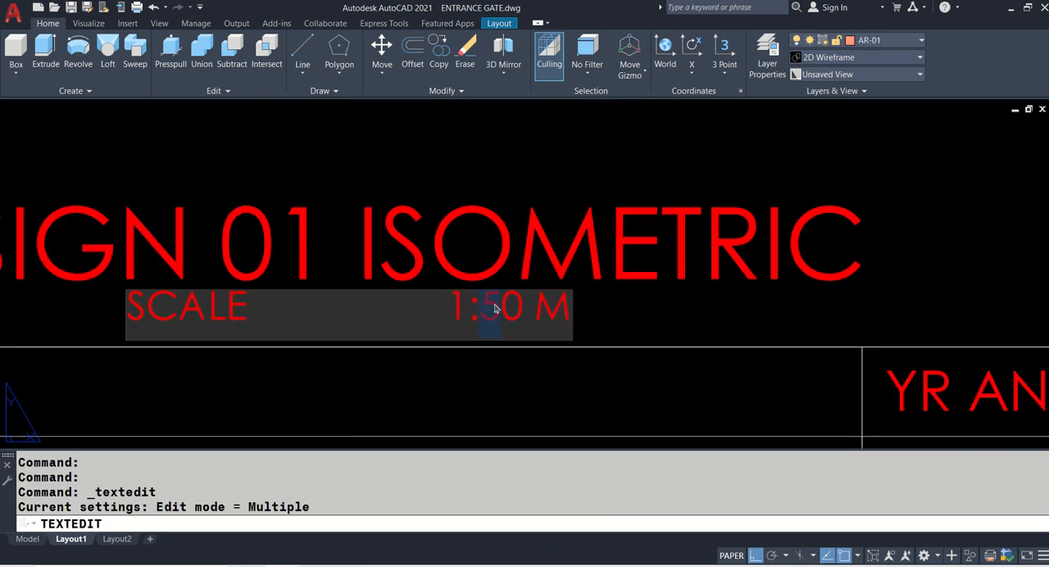
{"action": "left_click", "coordinate": [402, 273]}
- Change the scale label under the DESIGN 02 ISOMETRIC title to 1:70 M and end text editing
{"action": "scroll", "coordinate": [393, 267], "scroll_direction": "down", "scroll_amount": 6}
{"action": "middle_click_drag", "start_coordinate": [735, 293], "coordinate": [576, 286]}
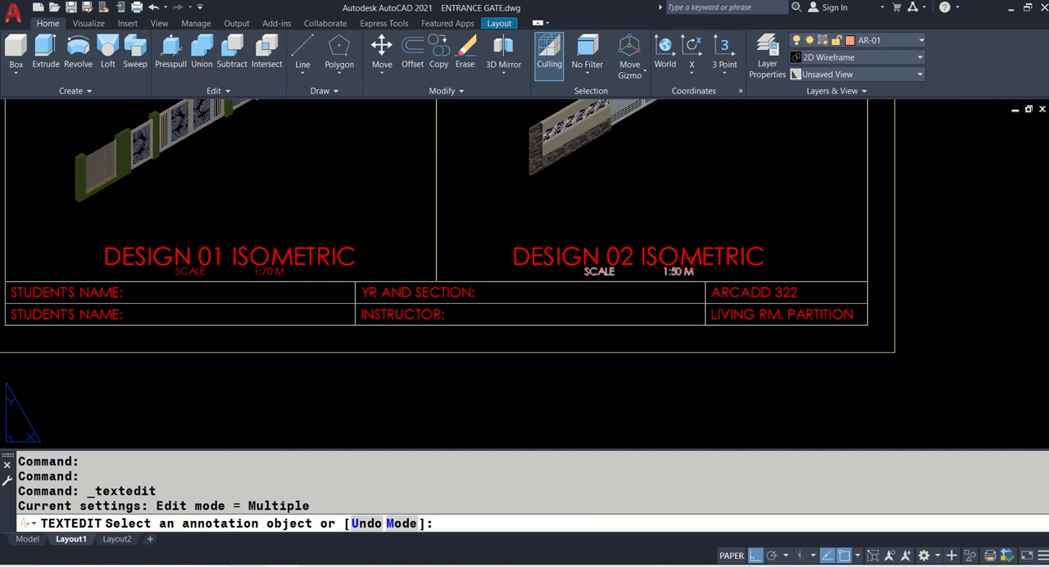
{"action": "scroll", "coordinate": [681, 269], "scroll_direction": "up", "scroll_amount": 10}
{"action": "left_click", "coordinate": [574, 315]}
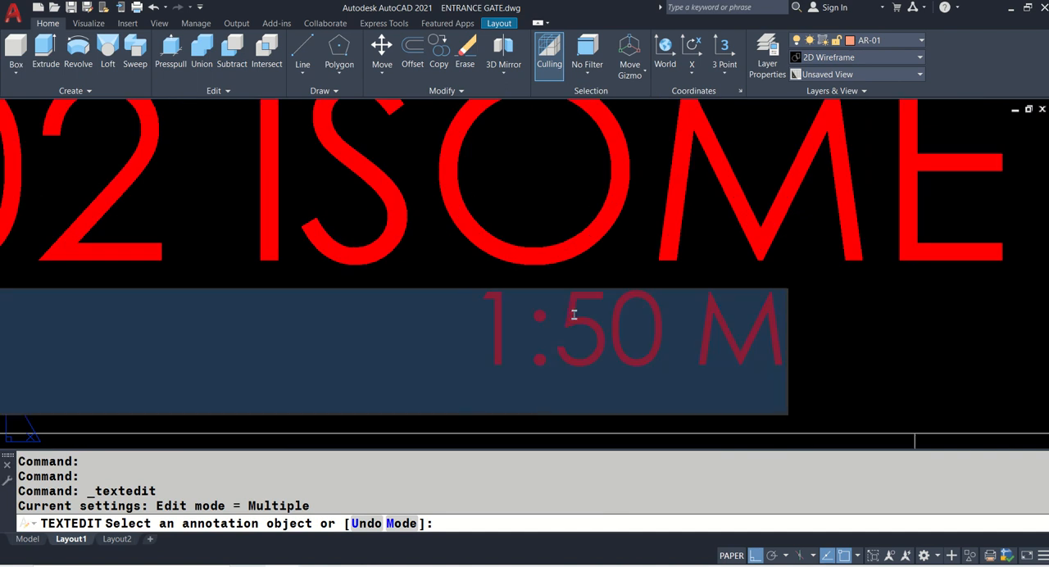
{"action": "left_click_drag", "start_coordinate": [555, 328], "coordinate": [589, 310]}
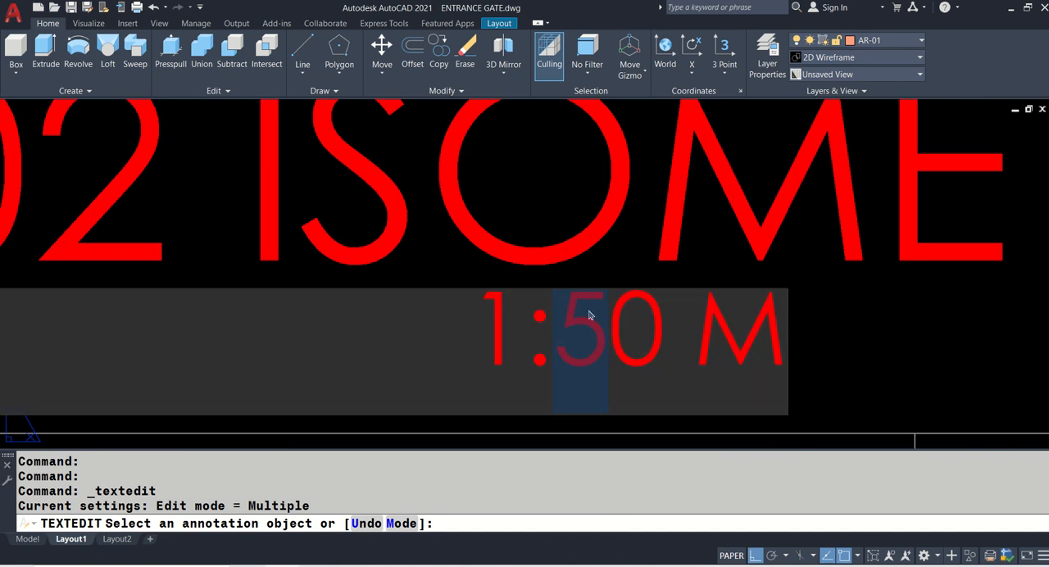
{"action": "left_click", "coordinate": [575, 267]}
{"action": "key", "text": "Return"}
{"action": "scroll", "coordinate": [576, 262], "scroll_direction": "down", "scroll_amount": 8}
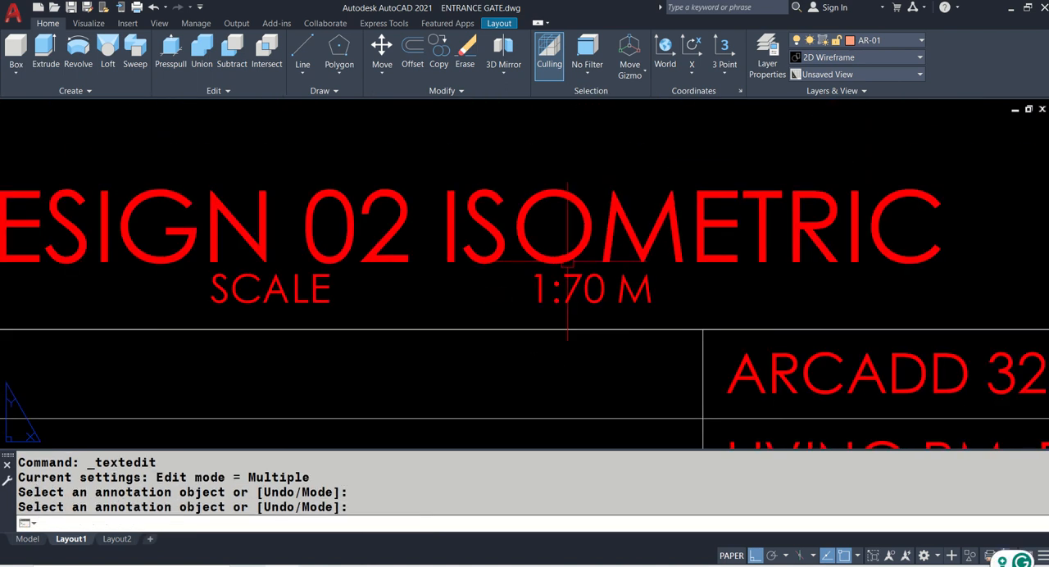
- Replace the LIVING RM. PARTITION entry in the copied sheet's title block with ENTRANCE GATE and save the drawing
{"action": "scroll", "coordinate": [680, 316], "scroll_direction": "up", "scroll_amount": 5}
{"action": "double_click", "coordinate": [680, 318]}
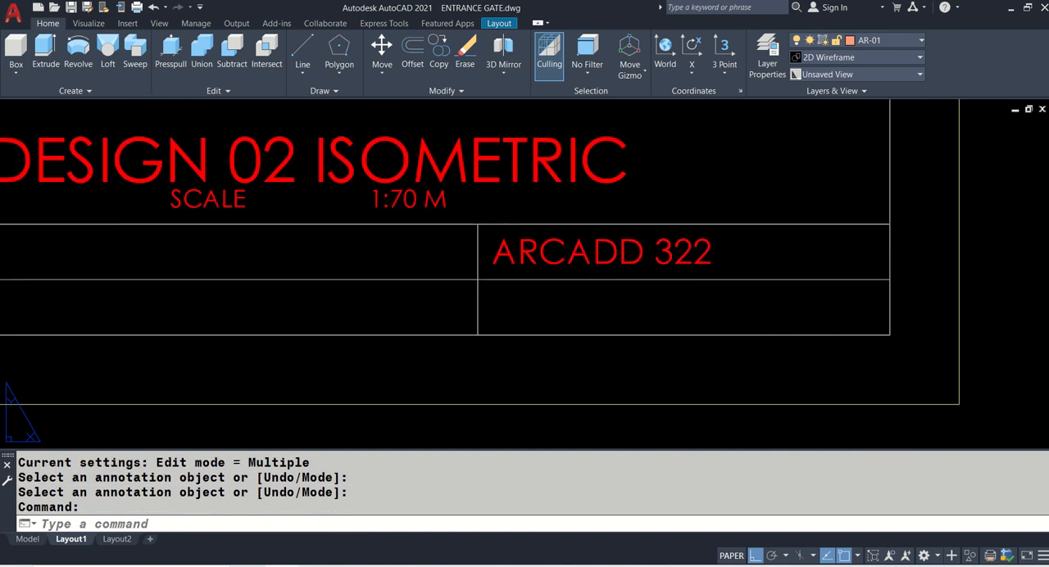
{"action": "type", "text": "E"}
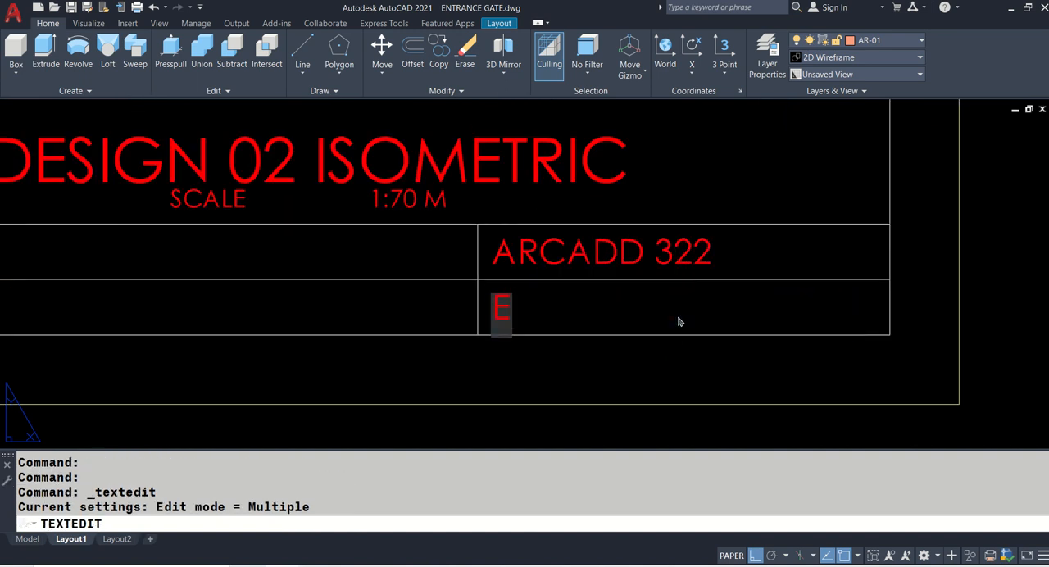
{"action": "type", "text": "NTRANCE GATE"}
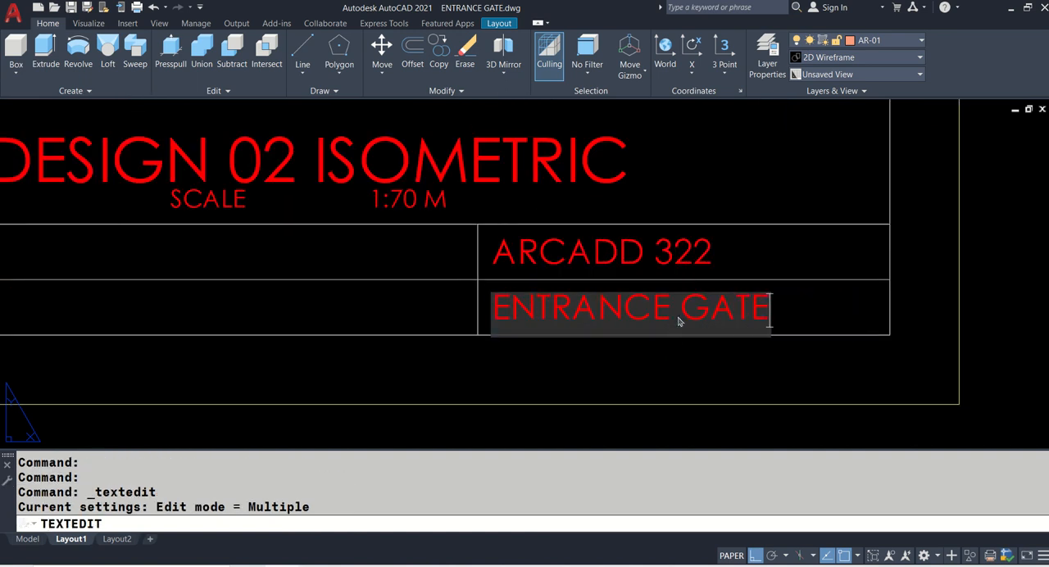
{"action": "key", "text": "Return"}
{"action": "scroll", "coordinate": [678, 314], "scroll_direction": "down", "scroll_amount": 6}
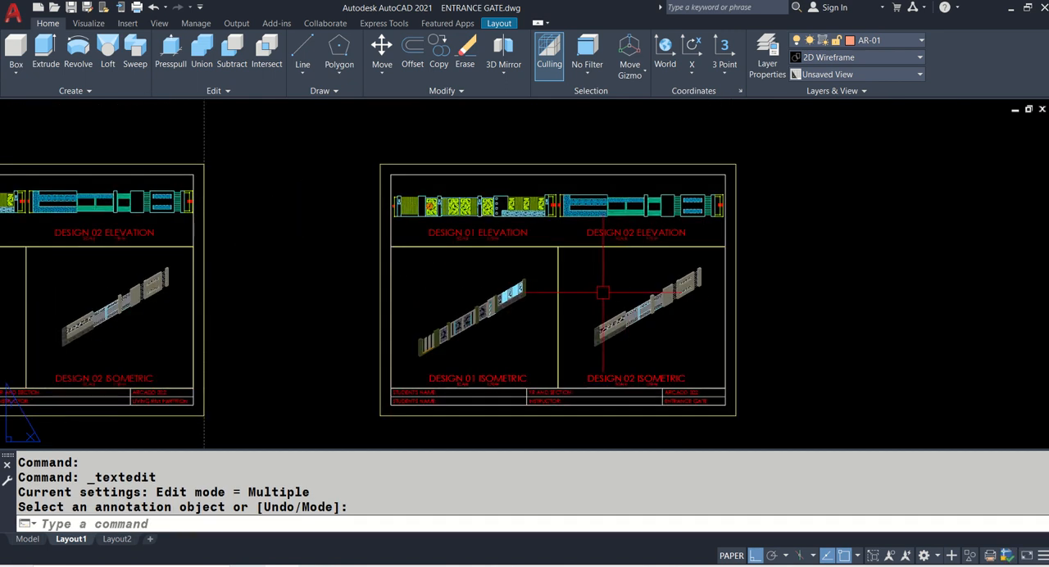
{"action": "scroll", "coordinate": [448, 403], "scroll_direction": "up", "scroll_amount": 4}
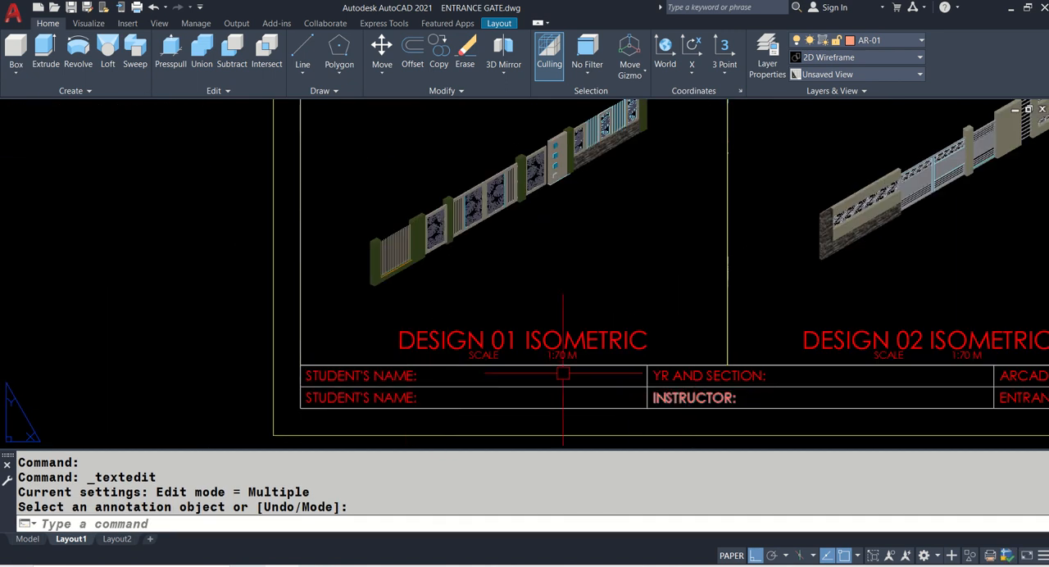
{"action": "scroll", "coordinate": [563, 374], "scroll_direction": "down", "scroll_amount": 5}
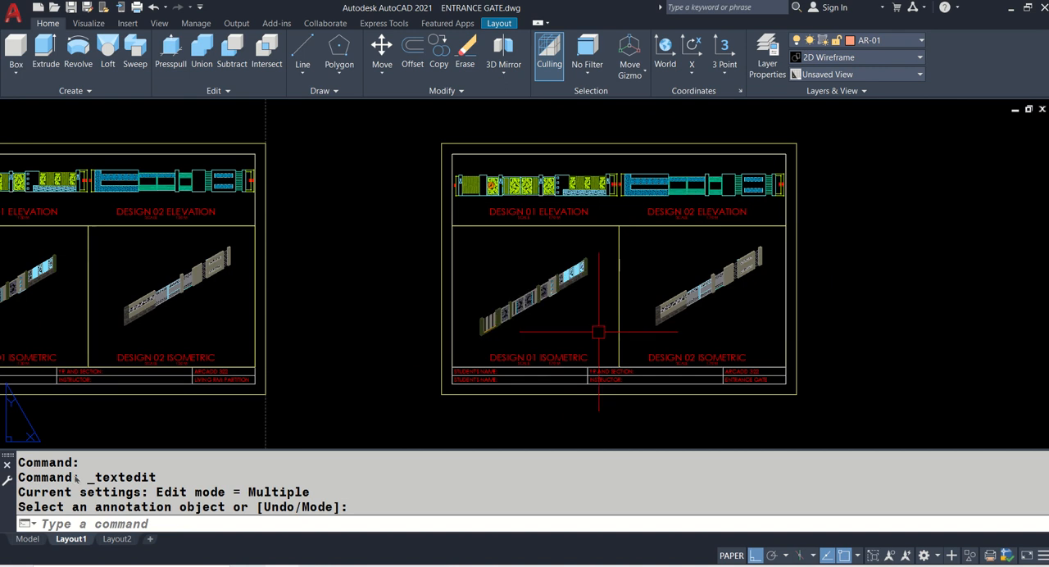
{"action": "key", "text": "ctrl+s"}
- Switch to model space and set the visual style to 2D Wireframe
{"action": "left_click", "coordinate": [27, 539]}
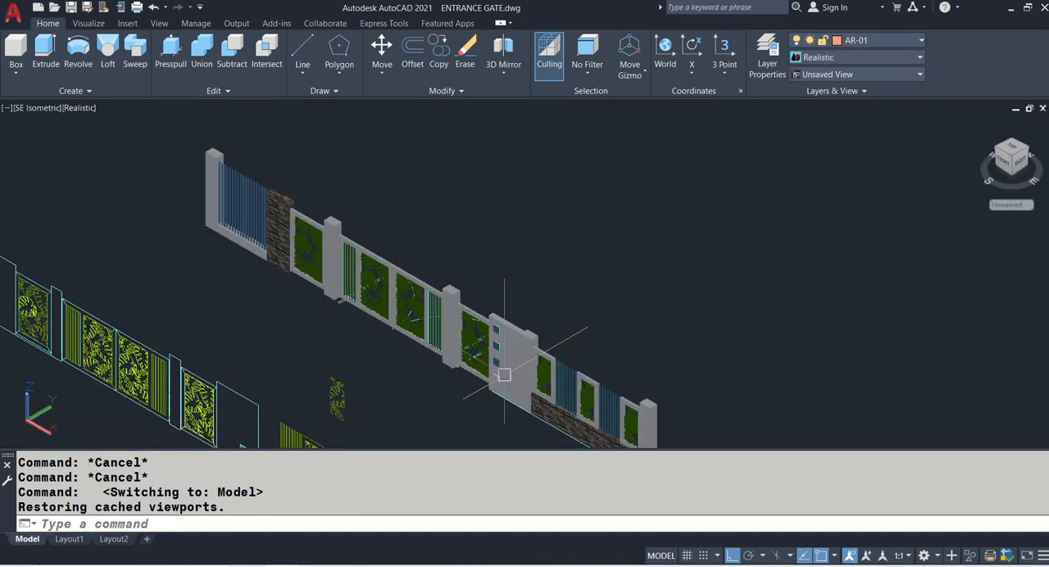
{"action": "scroll", "coordinate": [438, 302], "scroll_direction": "up", "scroll_amount": 3}
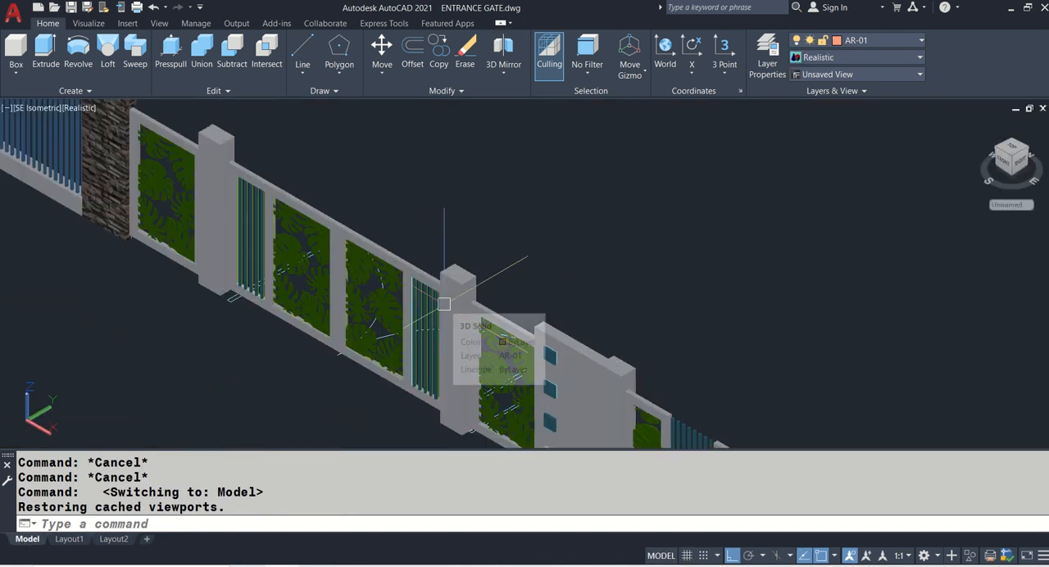
{"action": "type", "text": "VS"}
{"action": "key", "text": "Return"}
{"action": "type", "text": "2"}
{"action": "key", "text": "Return"}
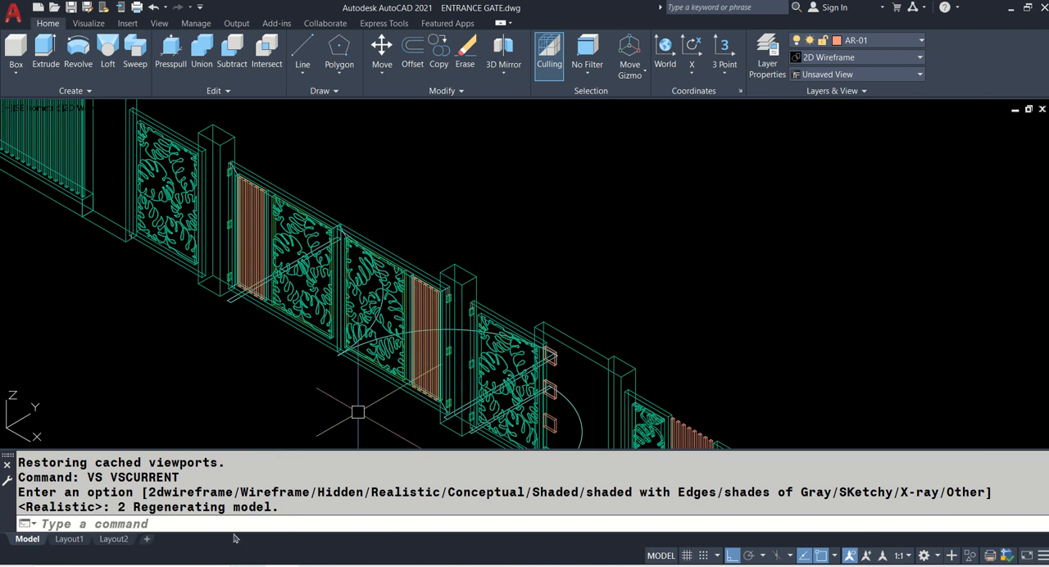
{"action": "left_click", "coordinate": [95, 111]}
{"action": "left_click", "coordinate": [131, 139]}
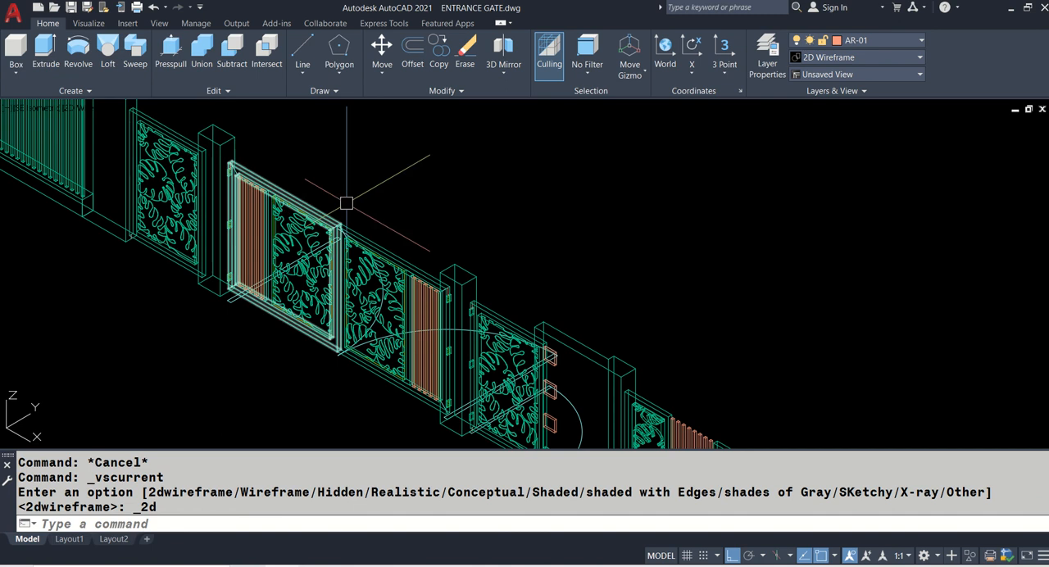
- Set the model space view to Top
{"action": "type", "text": "-V"}
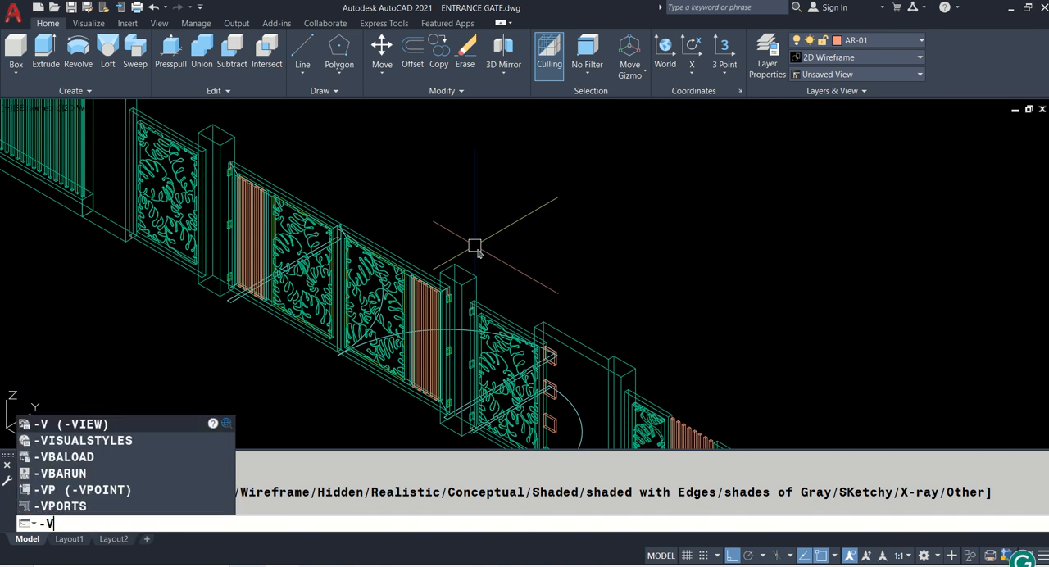
{"action": "key", "text": "Return"}
{"action": "type", "text": "T"}
{"action": "key", "text": "Return"}
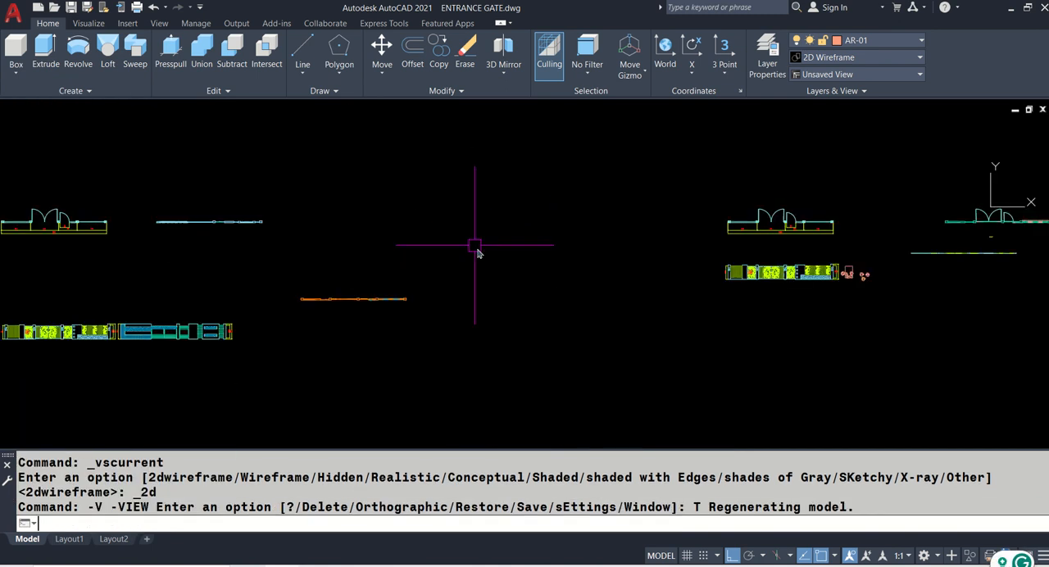
- Examine in plan how the small swing gate's free end meets the adjoining wall of the first gate model
{"action": "middle_click_drag", "start_coordinate": [861, 304], "coordinate": [416, 307]}
{"action": "scroll", "coordinate": [573, 225], "scroll_direction": "up", "scroll_amount": 8}
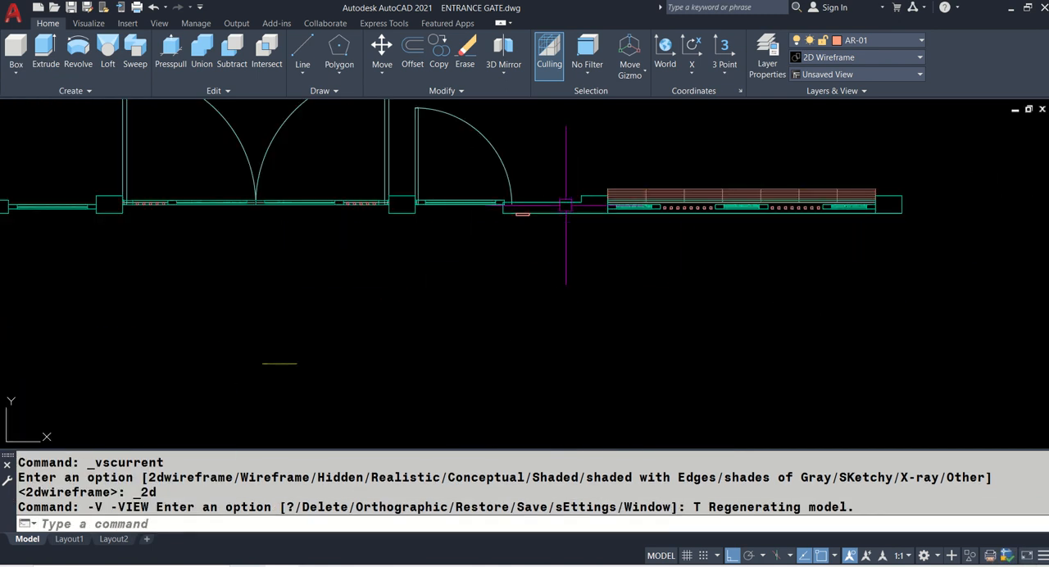
{"action": "scroll", "coordinate": [283, 215], "scroll_direction": "up", "scroll_amount": 4}
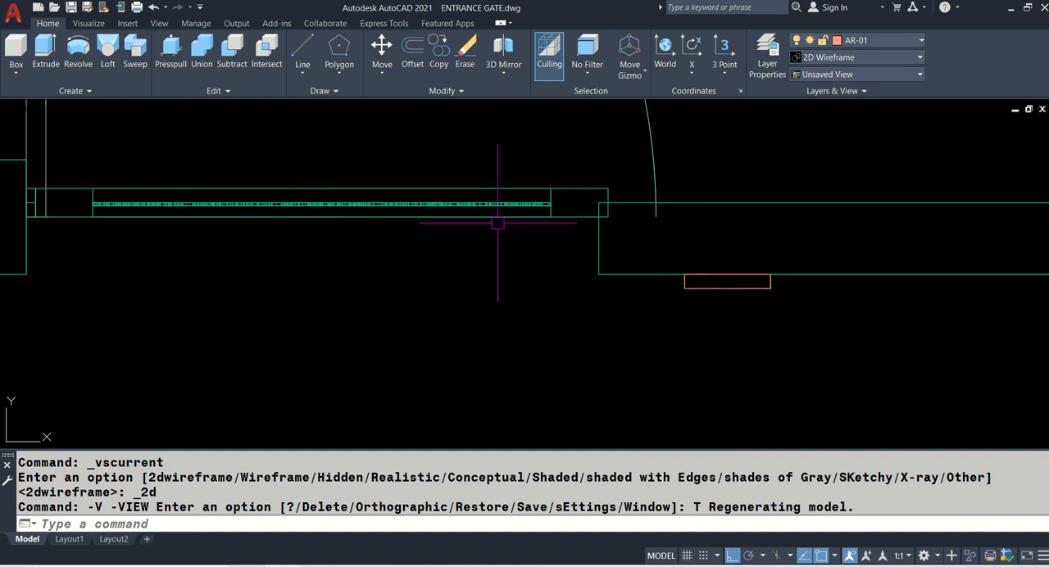
{"action": "scroll", "coordinate": [579, 246], "scroll_direction": "down", "scroll_amount": 4}
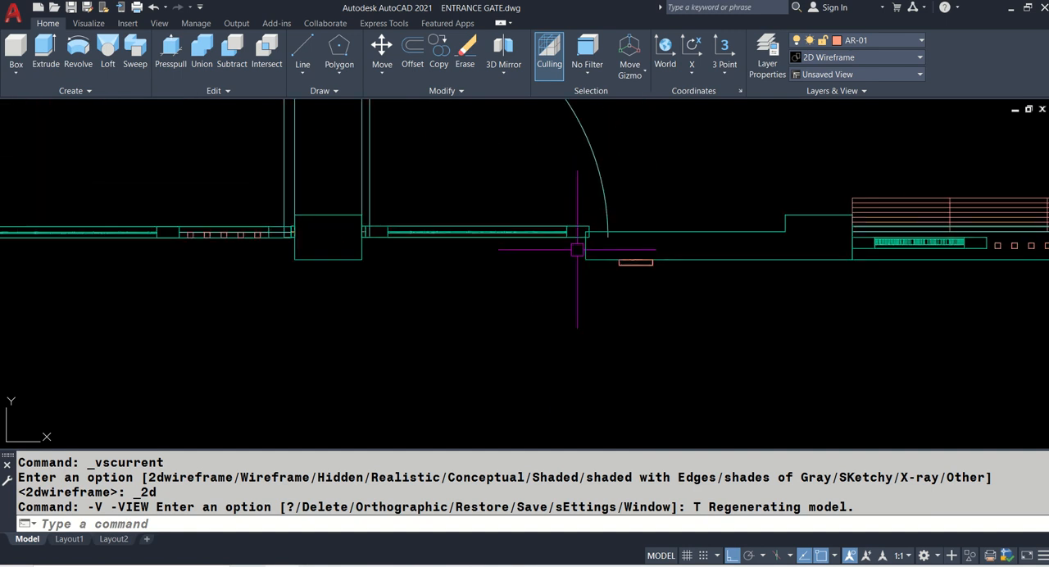
{"action": "scroll", "coordinate": [758, 233], "scroll_direction": "up", "scroll_amount": 2}
{"action": "scroll", "coordinate": [762, 230], "scroll_direction": "up", "scroll_amount": 2}
{"action": "scroll", "coordinate": [710, 246], "scroll_direction": "down", "scroll_amount": 3}
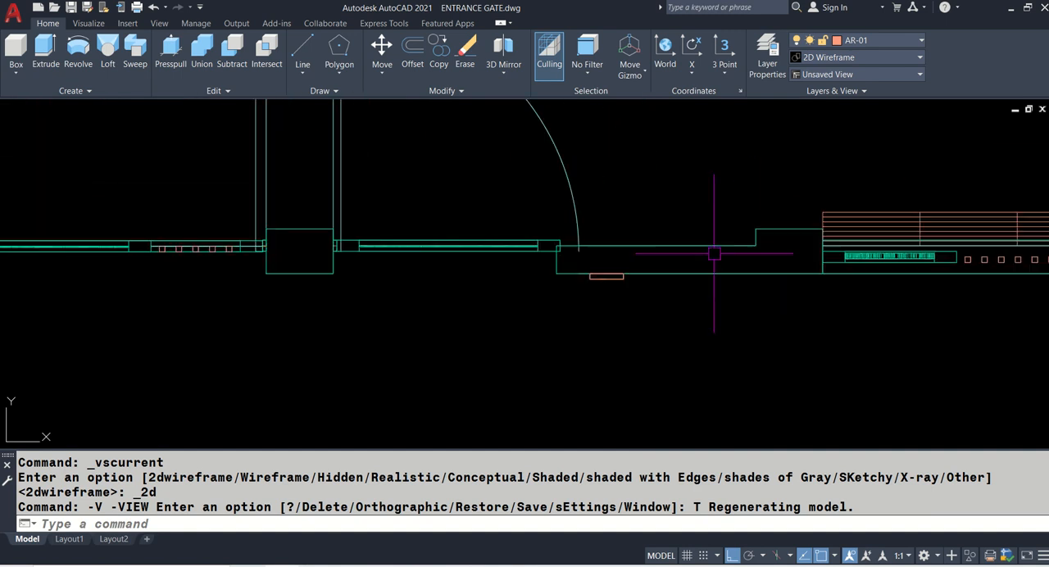
{"action": "scroll", "coordinate": [311, 243], "scroll_direction": "up", "scroll_amount": 4}
{"action": "scroll", "coordinate": [312, 250], "scroll_direction": "down", "scroll_amount": 4}
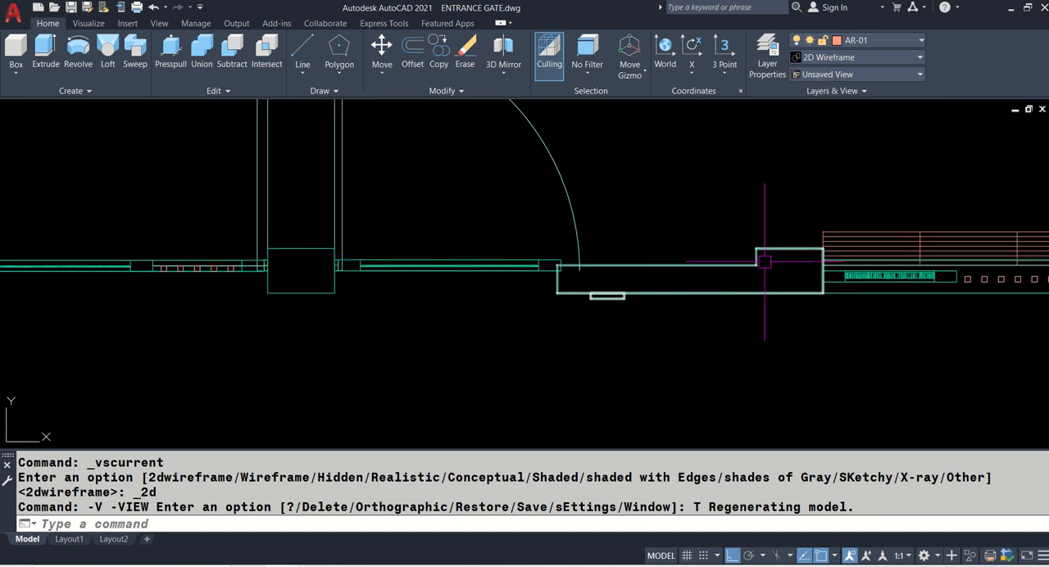
{"action": "scroll", "coordinate": [566, 272], "scroll_direction": "up", "scroll_amount": 2}
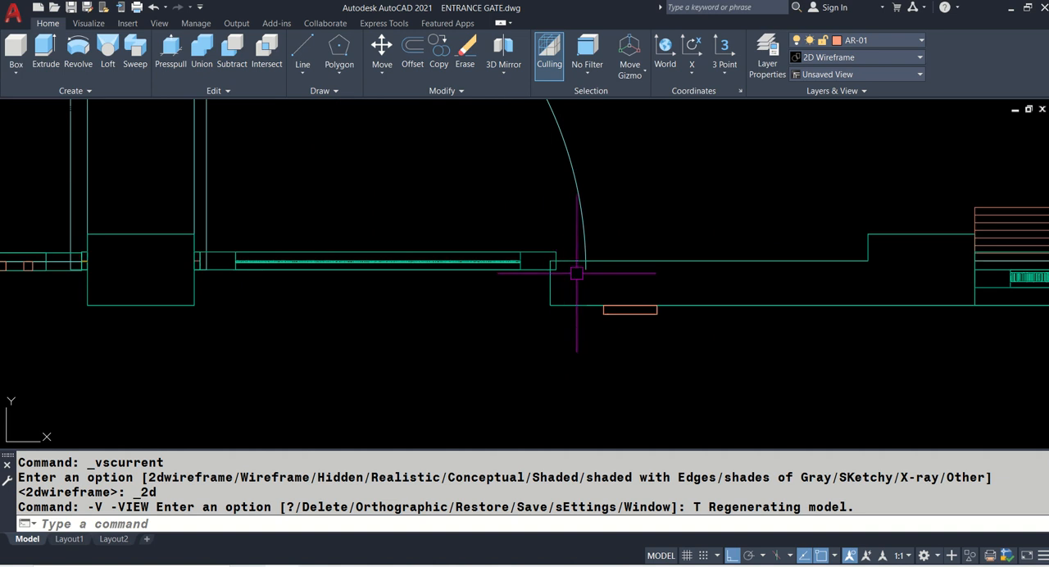
{"action": "scroll", "coordinate": [579, 273], "scroll_direction": "up", "scroll_amount": 2}
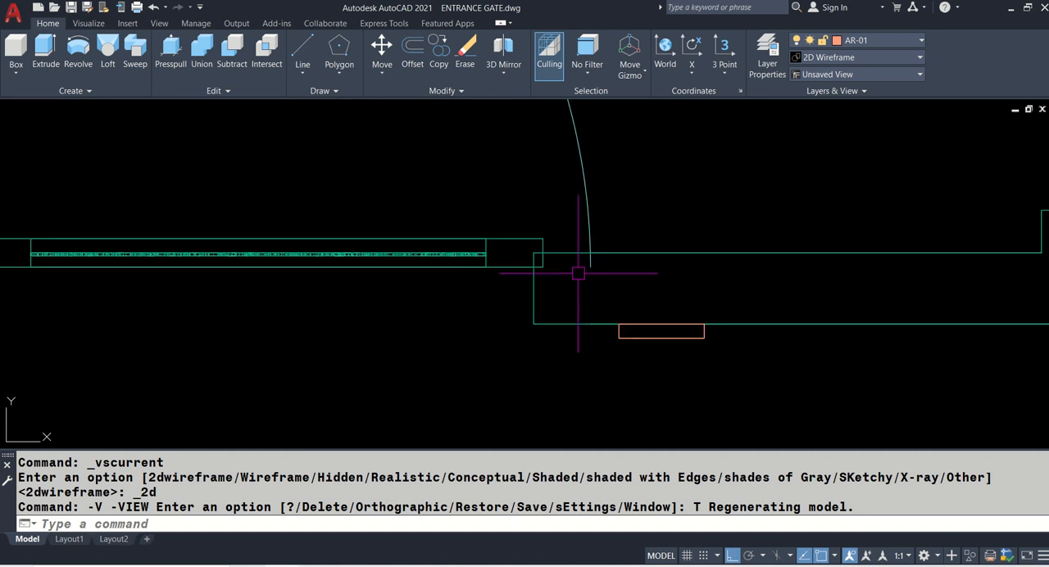
- Measure the horizontal overlap between the small gate's free end and the adjoining wall's corner
{"action": "scroll", "coordinate": [537, 286], "scroll_direction": "up", "scroll_amount": 2}
{"action": "type", "text": "di"}
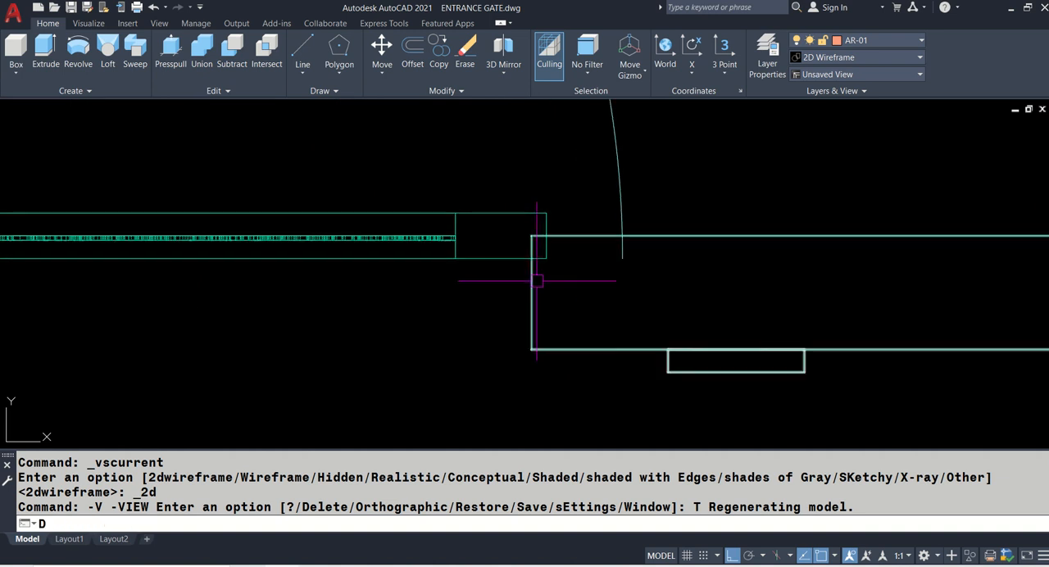
{"action": "key", "text": "Return"}
{"action": "left_click", "coordinate": [532, 236]}
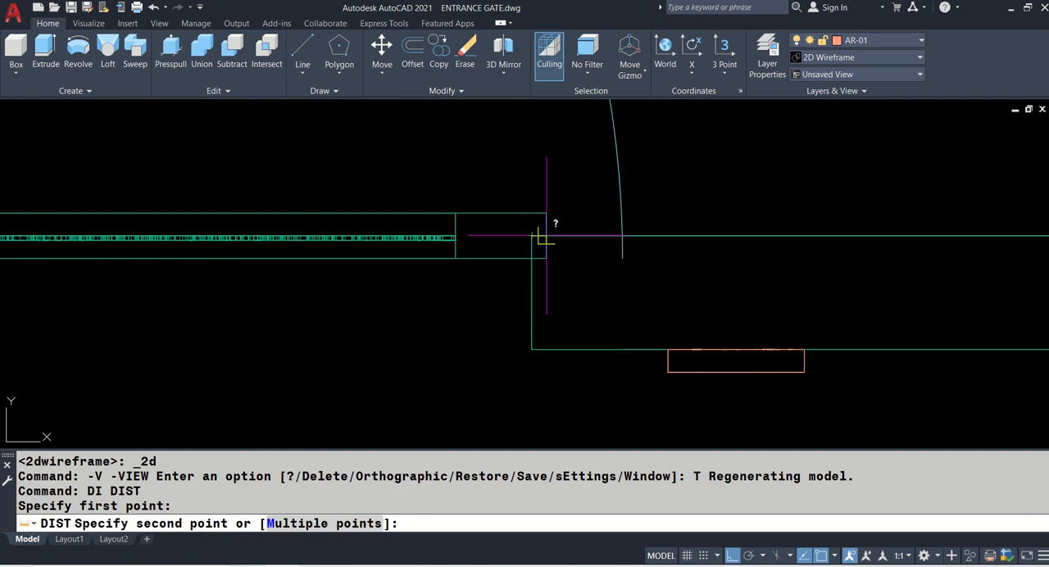
{"action": "left_click", "coordinate": [546, 236]}
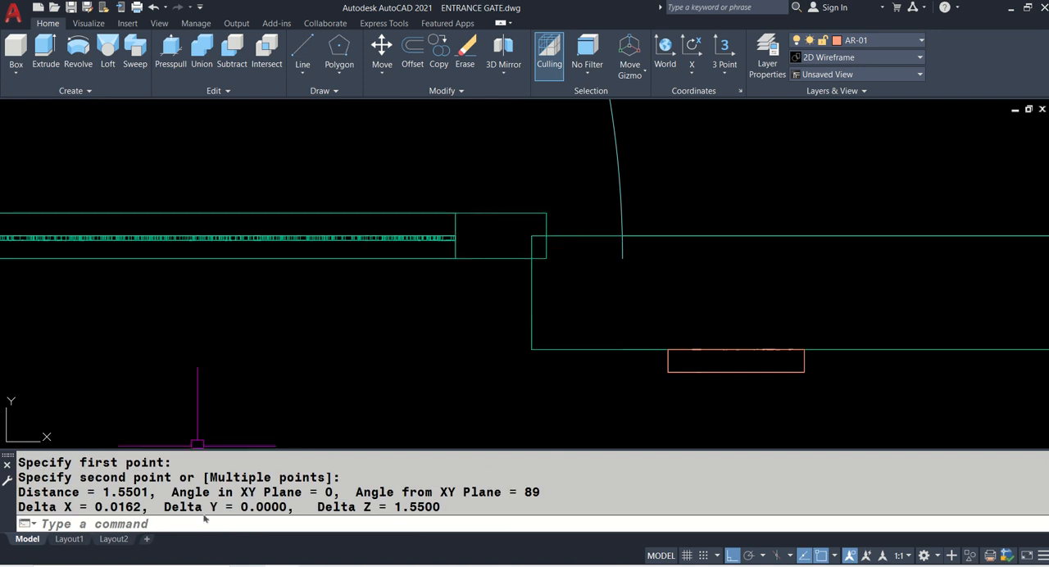
- Set the model space view to SE Isometric, framing the small gate's free end and the adjoining wall
{"action": "left_click", "coordinate": [119, 503]}
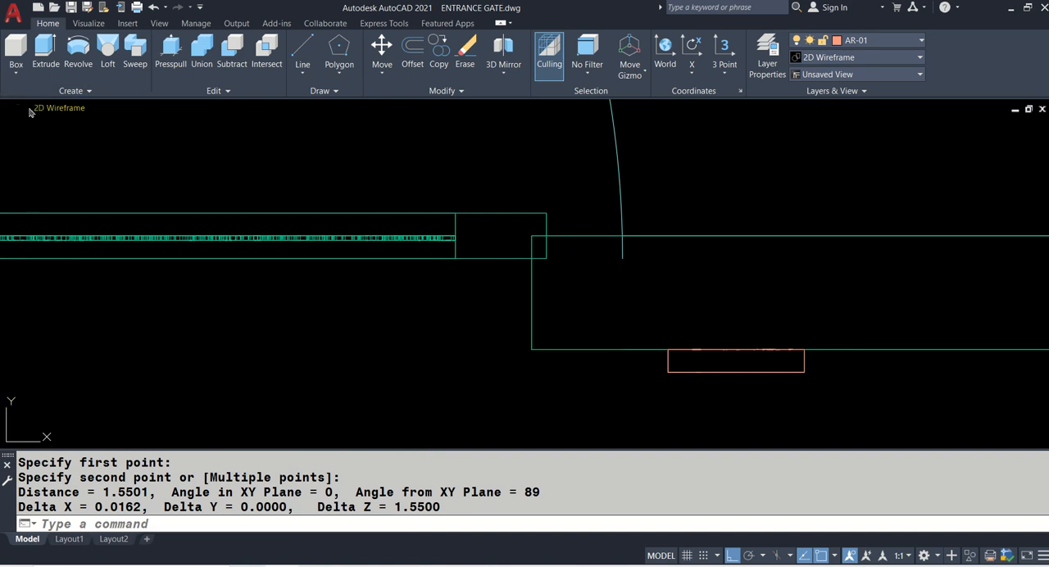
{"action": "left_click", "coordinate": [23, 110]}
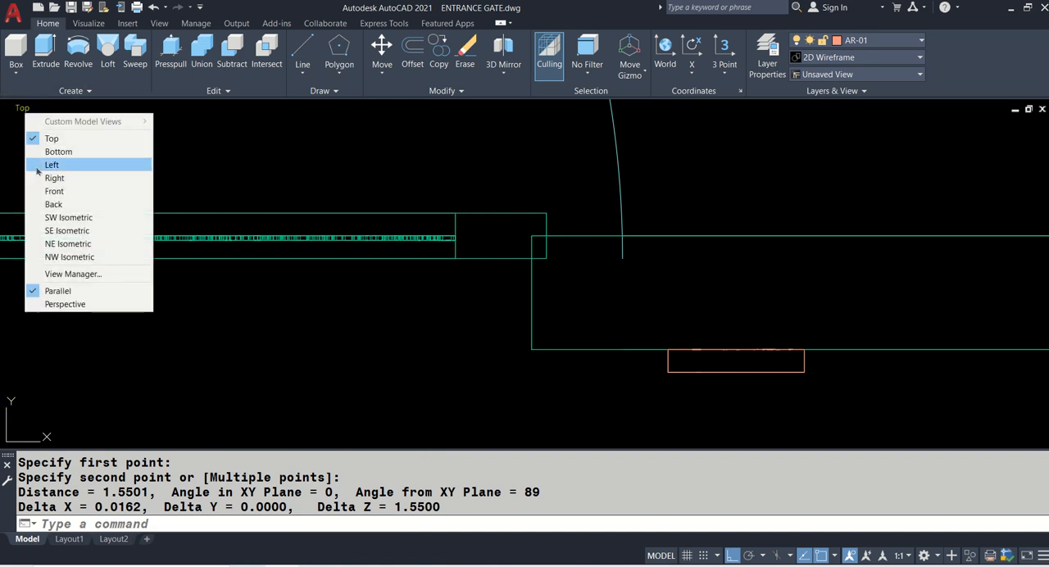
{"action": "left_click", "coordinate": [72, 232]}
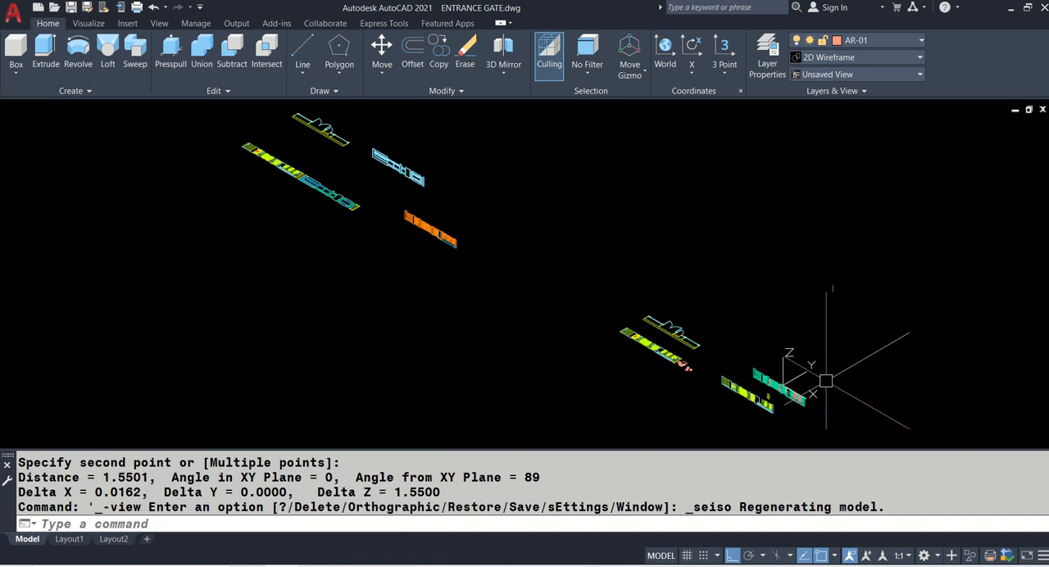
{"action": "scroll", "coordinate": [784, 400], "scroll_direction": "up", "scroll_amount": 4}
{"action": "scroll", "coordinate": [800, 336], "scroll_direction": "up", "scroll_amount": 6}
{"action": "middle_click_drag", "start_coordinate": [807, 328], "coordinate": [617, 274]}
- Try a 0.16 long 3D polyline along the top edge from the adjoining wall's corner, and erase it
{"action": "type", "text": "p"}
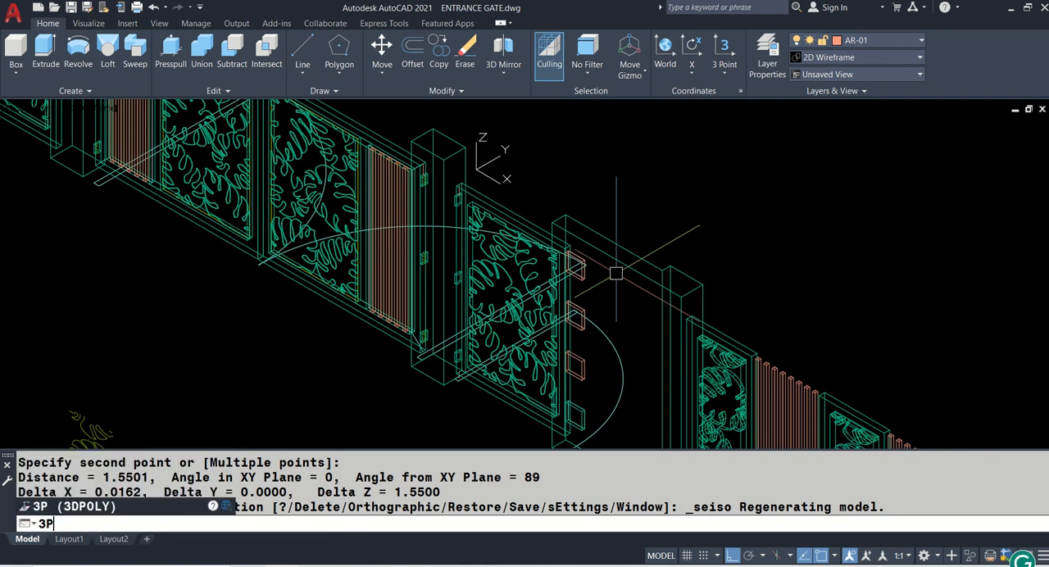
{"action": "key", "text": "Return"}
{"action": "scroll", "coordinate": [617, 273], "scroll_direction": "up", "scroll_amount": 5}
{"action": "left_click", "coordinate": [464, 215]}
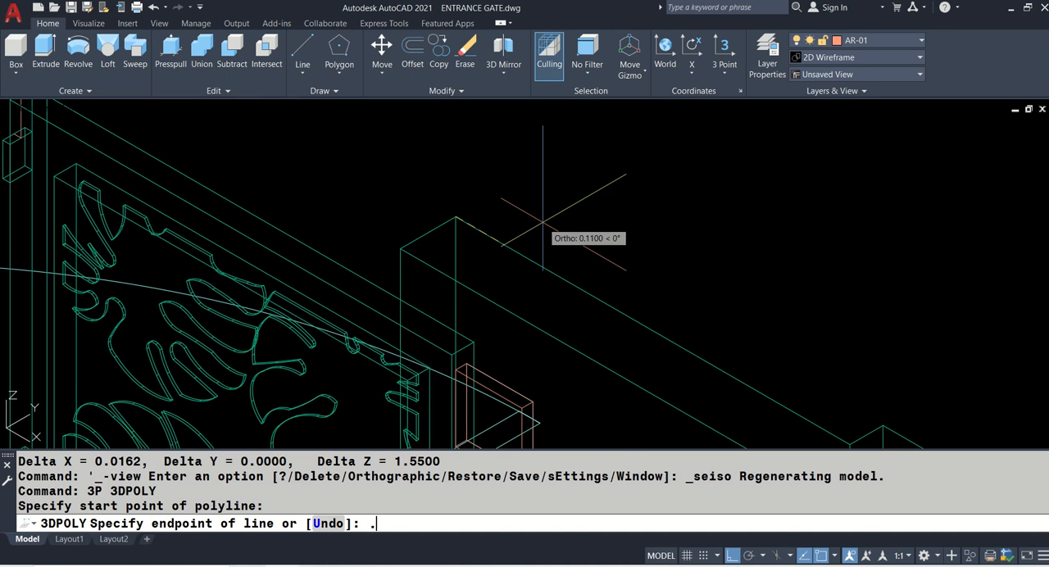
{"action": "key", "text": "Return"}
{"action": "key", "text": "Return"}
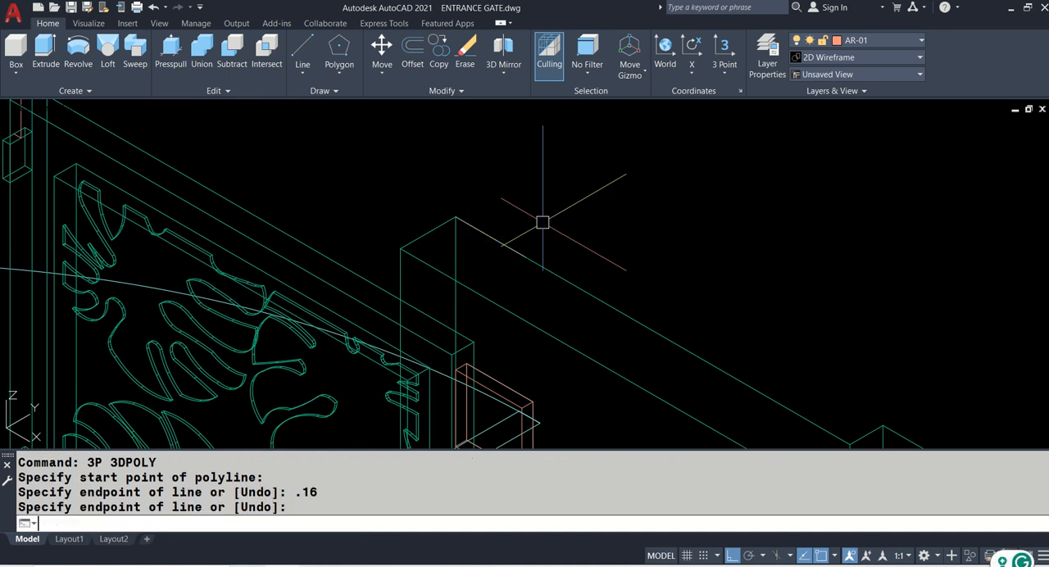
{"action": "left_click", "coordinate": [497, 236]}
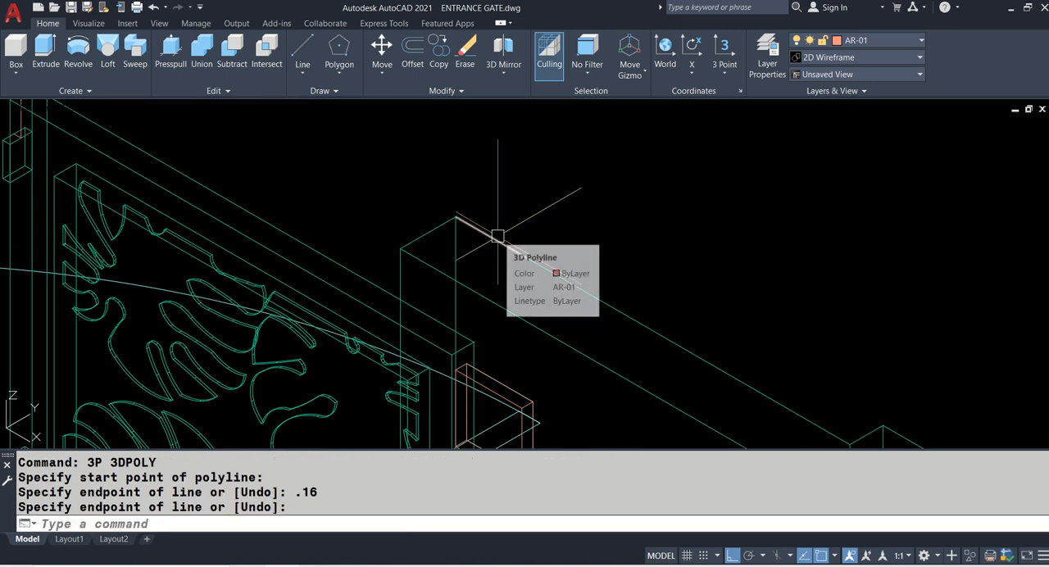
{"action": "type", "text": "e"}
{"action": "key", "text": "Return"}
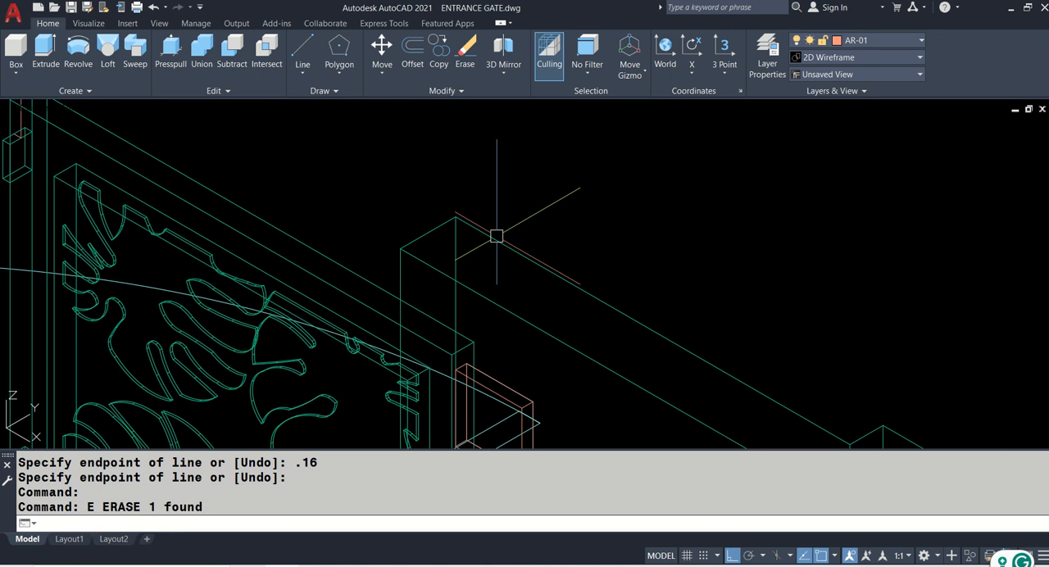
- Check the command history for the exact horizontal overlap measured between the gate and the wall
{"action": "key", "text": "F2"}
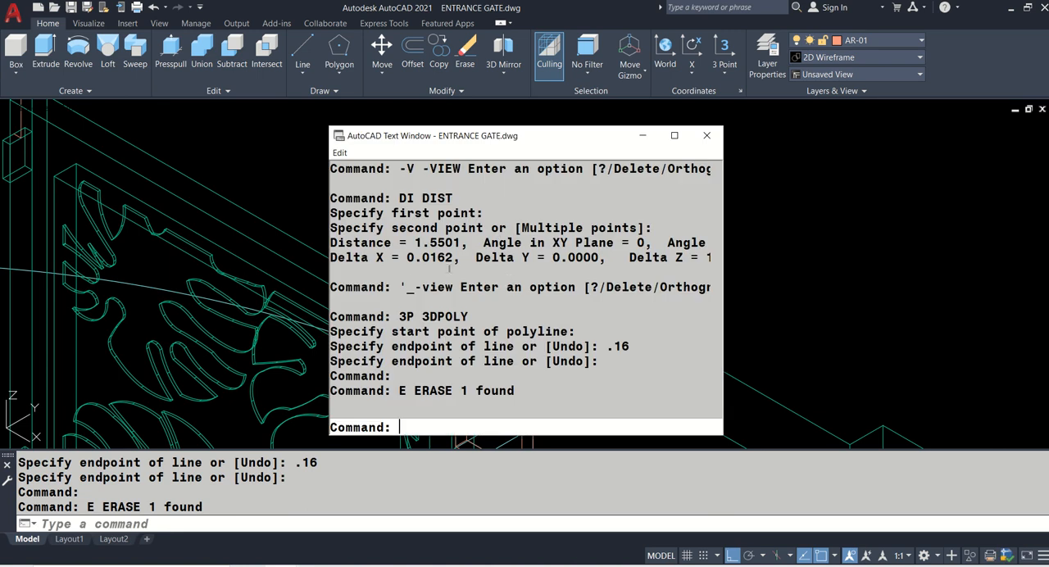
{"action": "left_click_drag", "start_coordinate": [407, 259], "coordinate": [458, 269]}
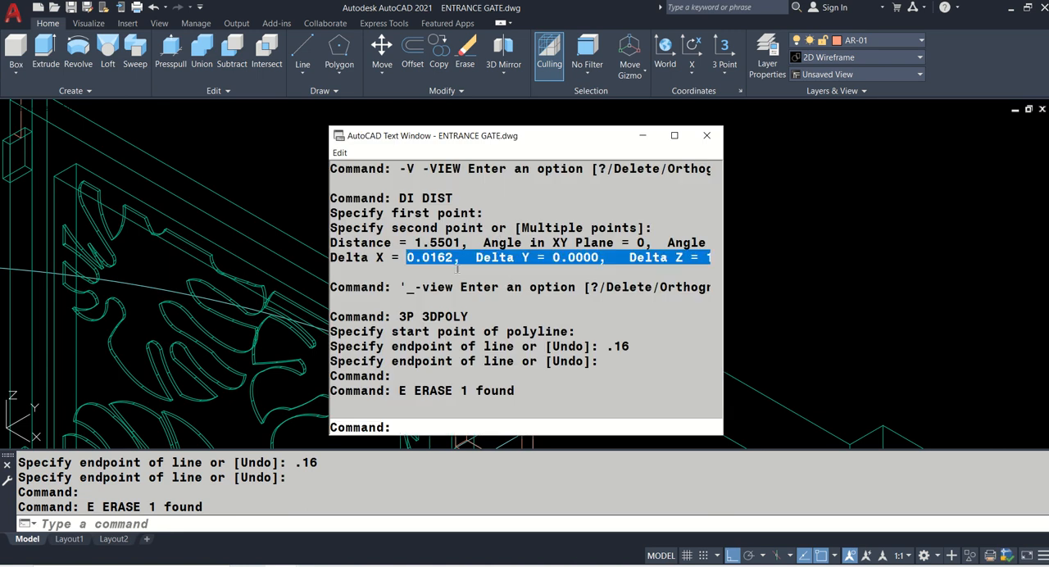
{"action": "left_click", "coordinate": [705, 143]}
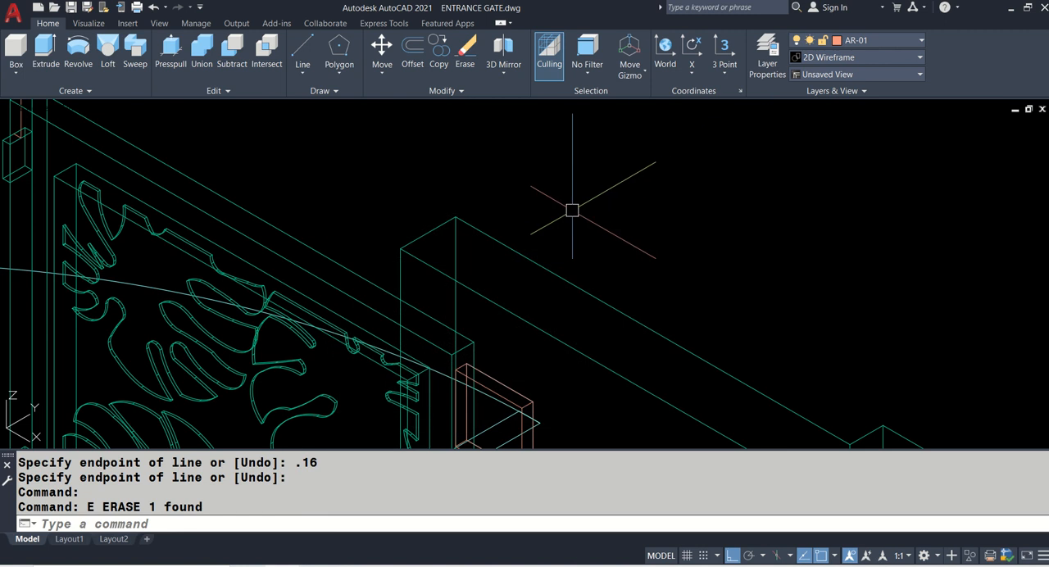
- Draw a 0.0162 long 3D polyline from the adjoining wall's top back corner along its top edge
{"action": "type", "text": "3P"}
{"action": "key", "text": "Return"}
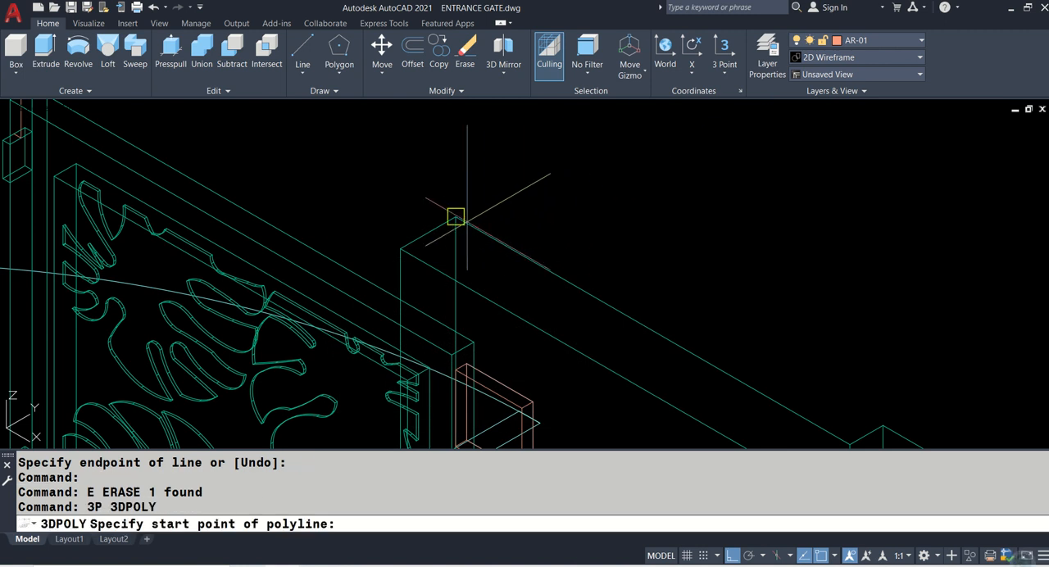
{"action": "left_click", "coordinate": [454, 218]}
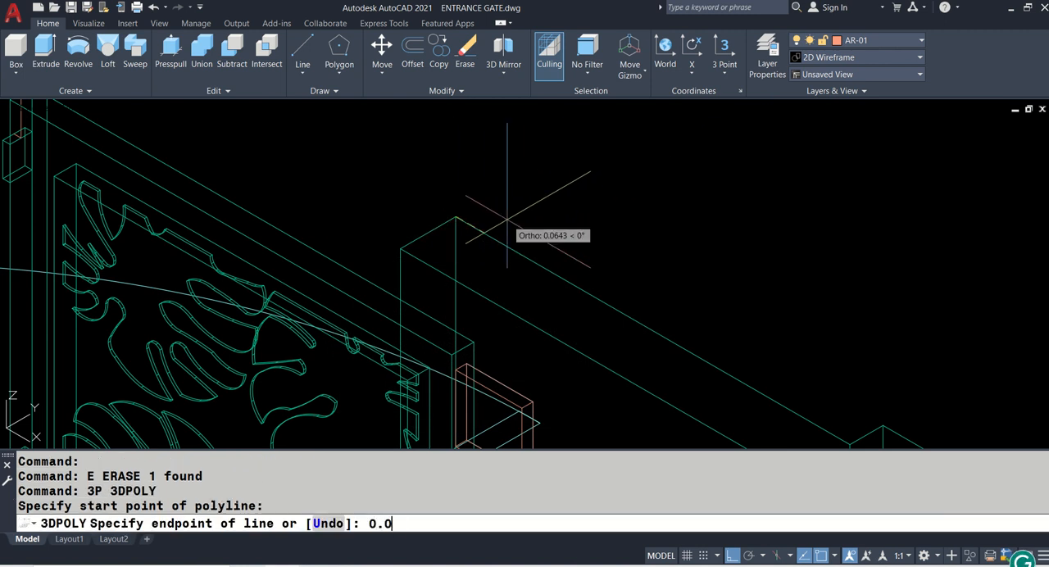
{"action": "type", "text": "0.0162"}
{"action": "key", "text": "Return"}
- Extrude the short polyline 1.8 down the wall's full height to its bottom corner
{"action": "key", "text": "Return"}
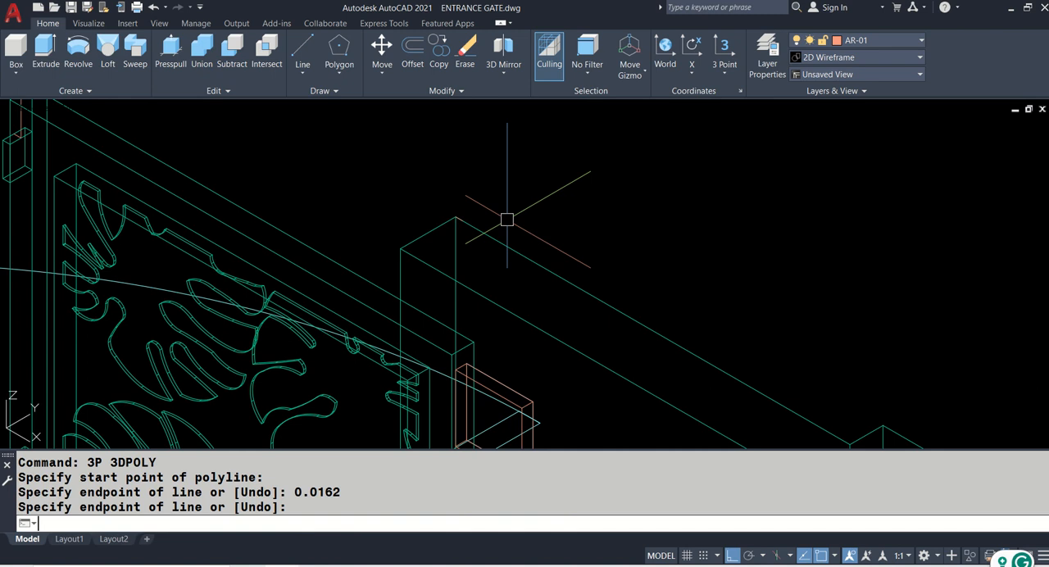
{"action": "type", "text": "EXT"}
{"action": "key", "text": "Return"}
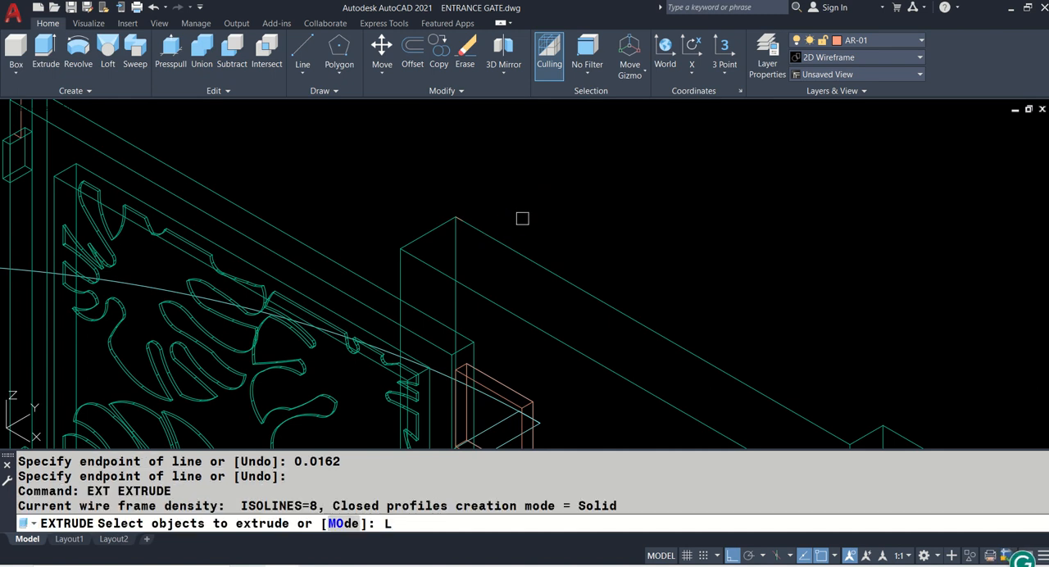
{"action": "type", "text": "L"}
{"action": "key", "text": "Return"}
{"action": "key", "text": "Return"}
{"action": "scroll", "coordinate": [459, 185], "scroll_direction": "down", "scroll_amount": 5}
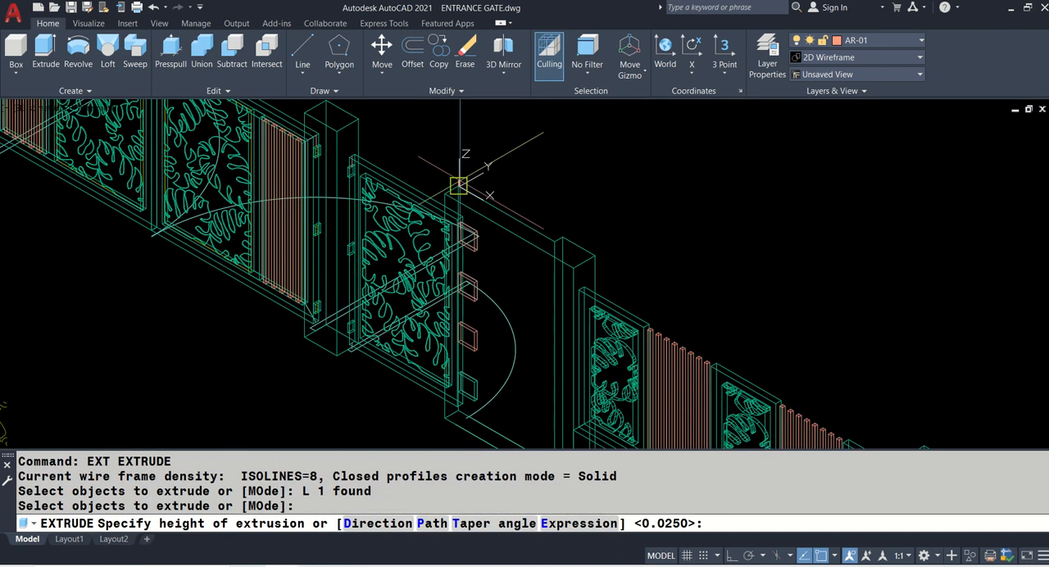
{"action": "scroll", "coordinate": [460, 377], "scroll_direction": "up", "scroll_amount": 5}
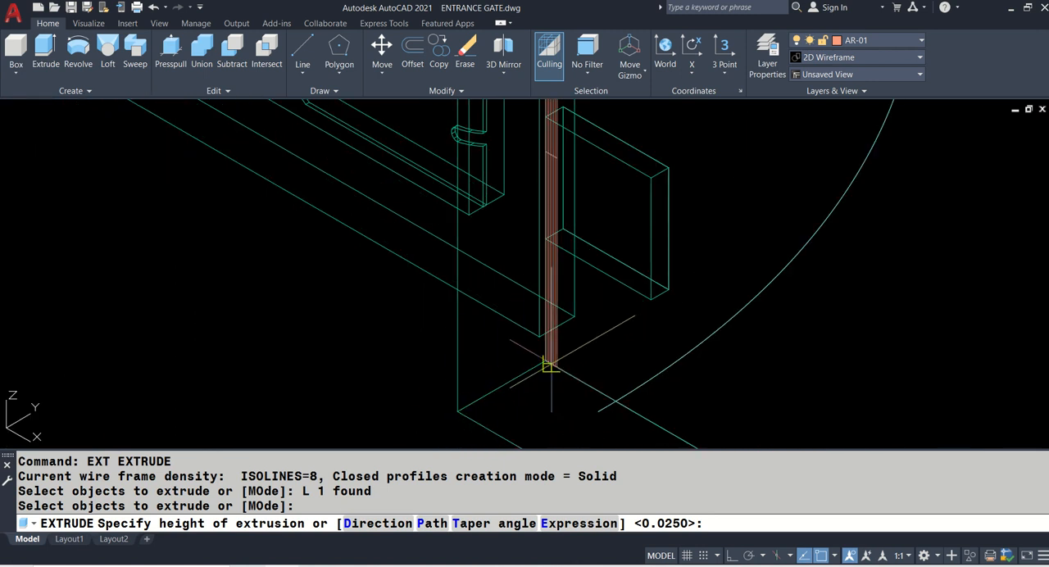
{"action": "left_click", "coordinate": [545, 360]}
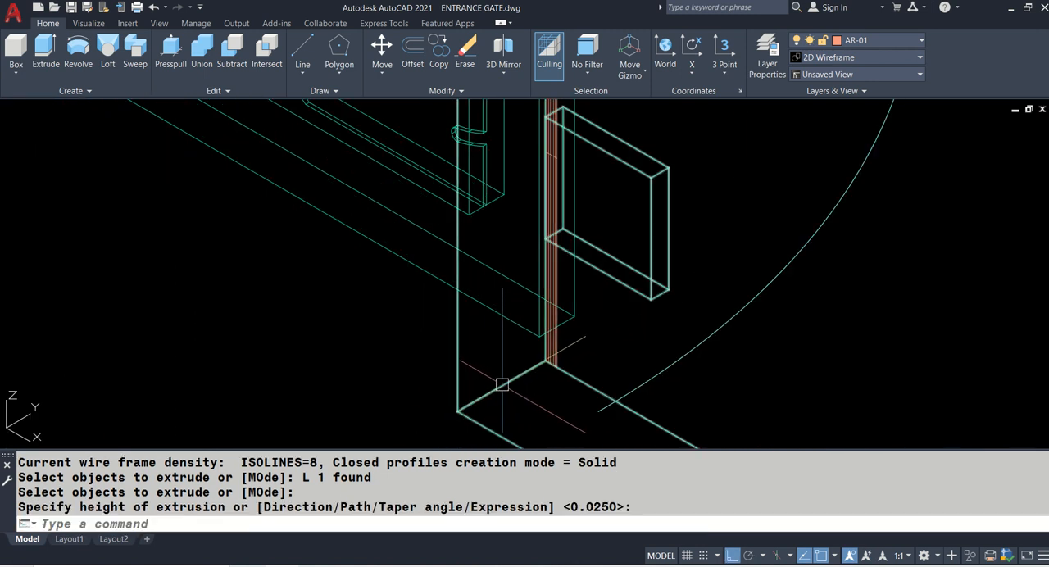
- Extrude the narrow strip across the end of the adjoining wall to its opposite bottom corner, forming a thin solid
{"action": "type", "text": "EXT"}
{"action": "key", "text": "Return"}
{"action": "scroll", "coordinate": [541, 364], "scroll_direction": "up", "scroll_amount": 3}
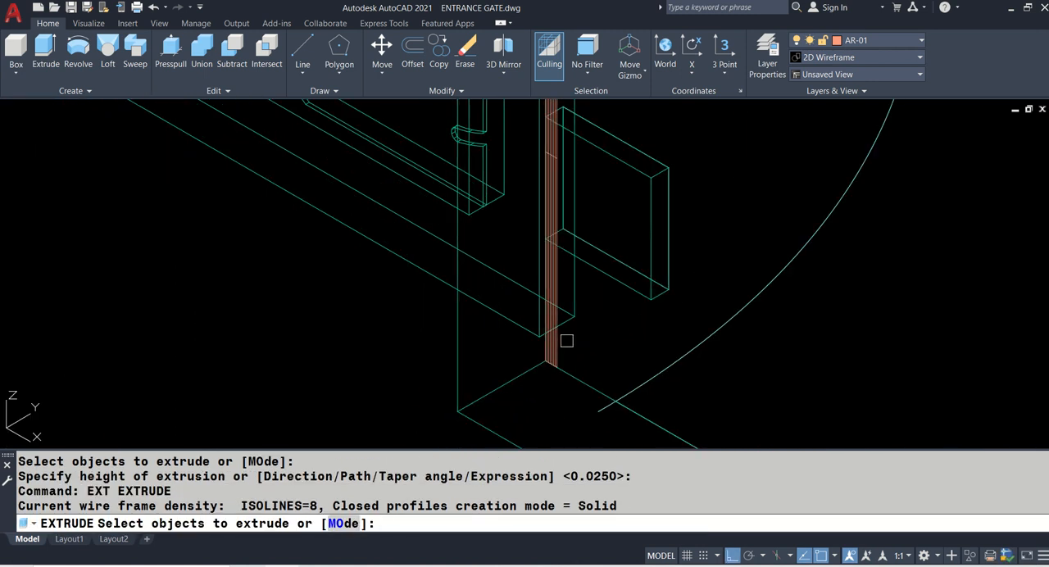
{"action": "left_click", "coordinate": [538, 362]}
{"action": "key", "text": "Return"}
{"action": "scroll", "coordinate": [538, 362], "scroll_direction": "down", "scroll_amount": 3}
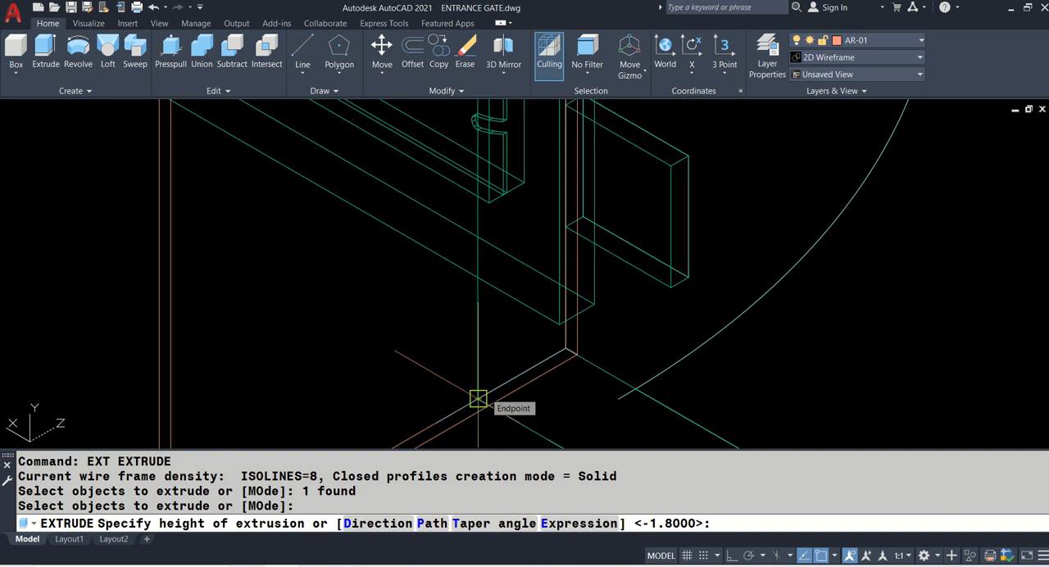
{"action": "left_click", "coordinate": [478, 399]}
{"action": "scroll", "coordinate": [484, 385], "scroll_direction": "down", "scroll_amount": 3}
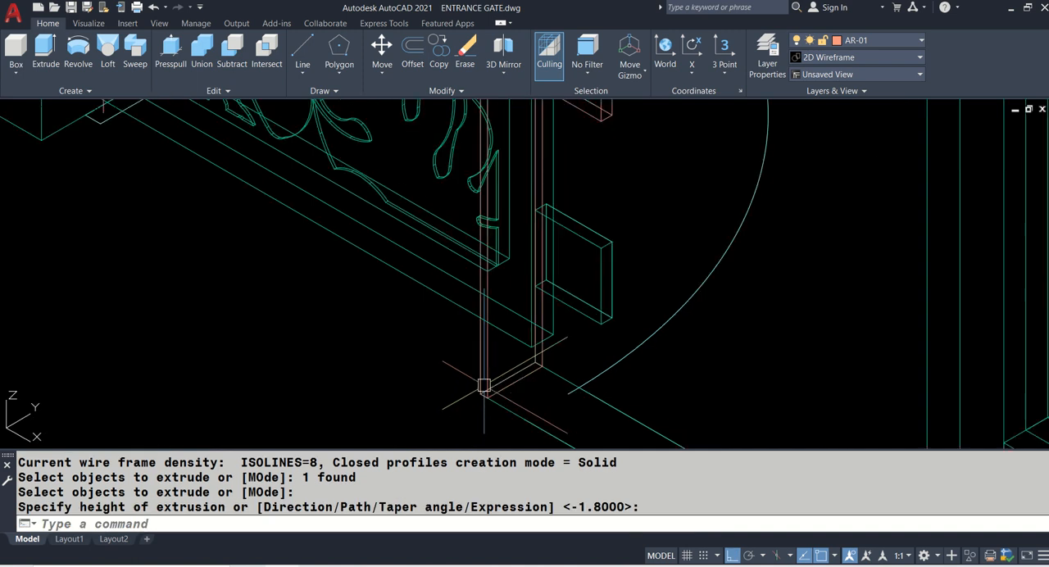
- Subtract the thin solid from the adjoining wall to trim its end beside the small gate
{"action": "type", "text": "SU"}
{"action": "key", "text": "Return"}
{"action": "left_click", "coordinate": [556, 380]}
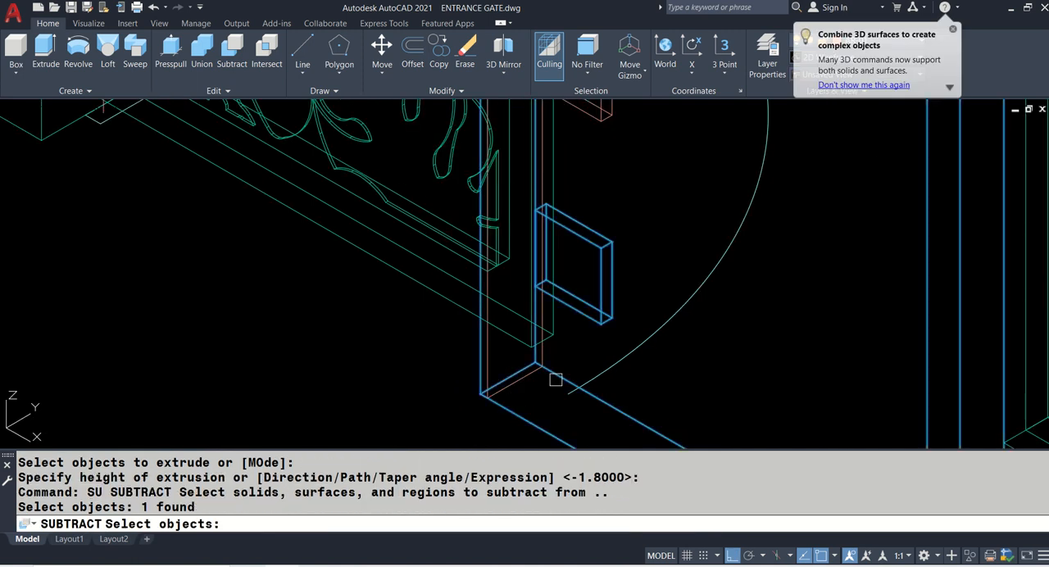
{"action": "key", "text": "Return"}
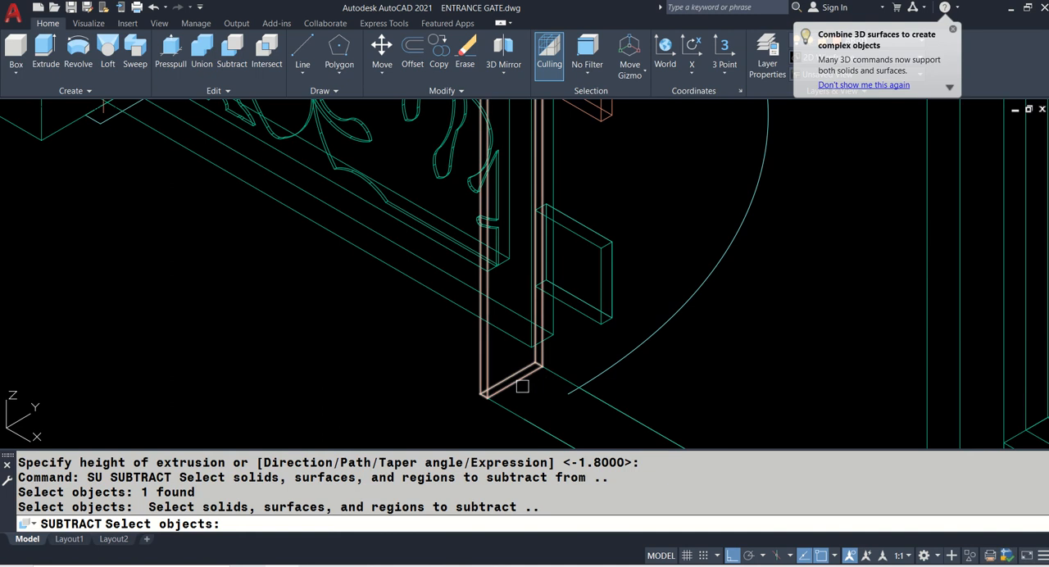
{"action": "left_click", "coordinate": [524, 386]}
{"action": "key", "text": "Return"}
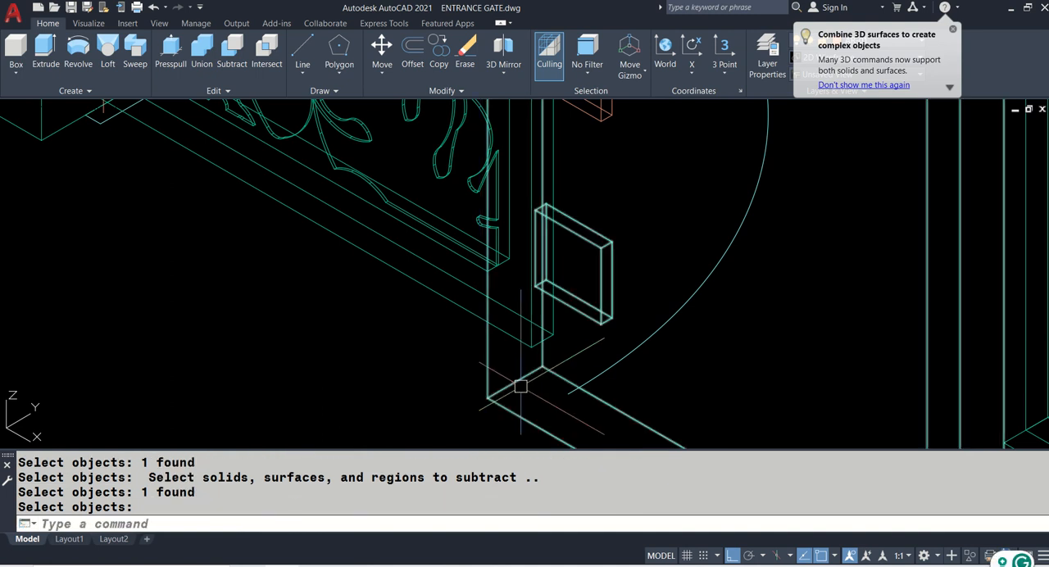
- Set the view to Top and erase the leftover short polyline at the wall's trimmed corner
{"action": "left_click", "coordinate": [25, 108]}
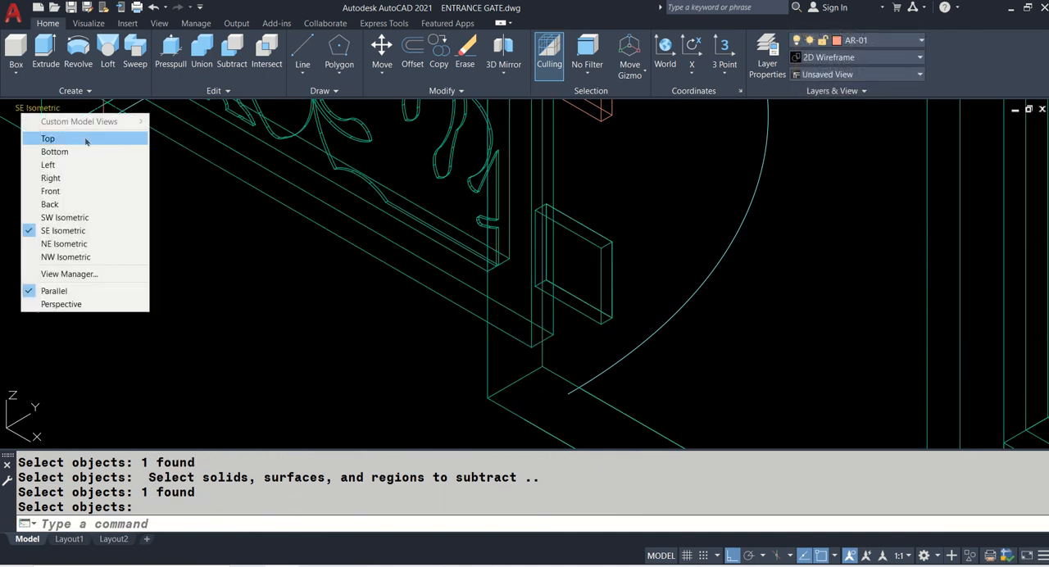
{"action": "left_click", "coordinate": [85, 137]}
{"action": "scroll", "coordinate": [767, 256], "scroll_direction": "up", "scroll_amount": 10}
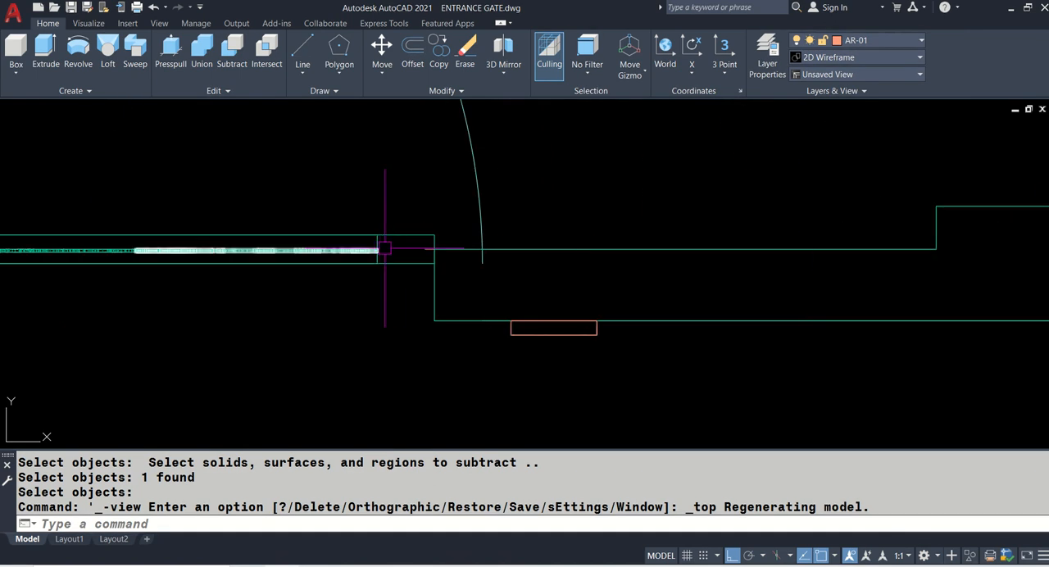
{"action": "scroll", "coordinate": [385, 248], "scroll_direction": "down", "scroll_amount": 3}
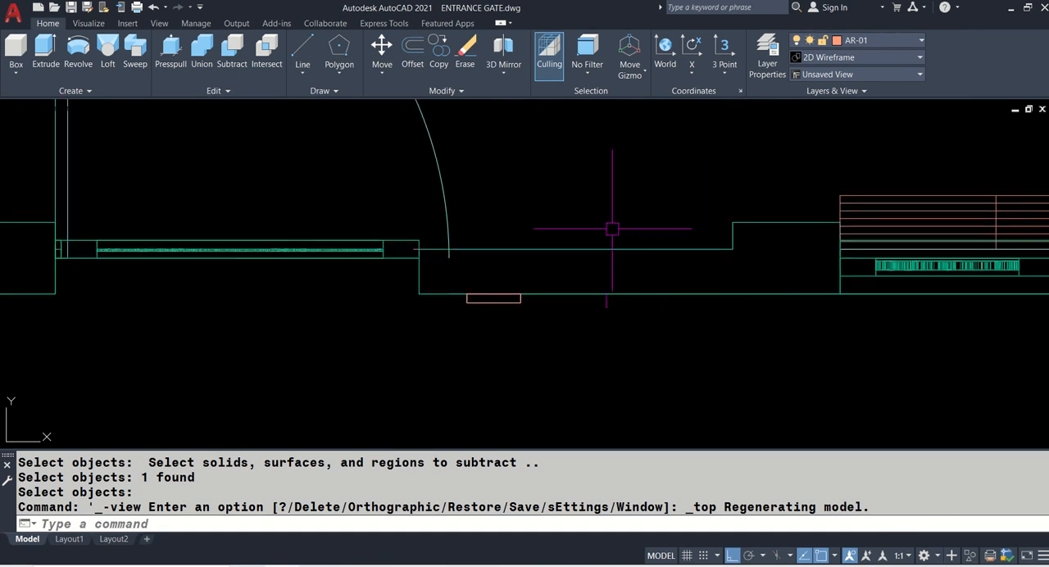
{"action": "scroll", "coordinate": [416, 247], "scroll_direction": "up", "scroll_amount": 4}
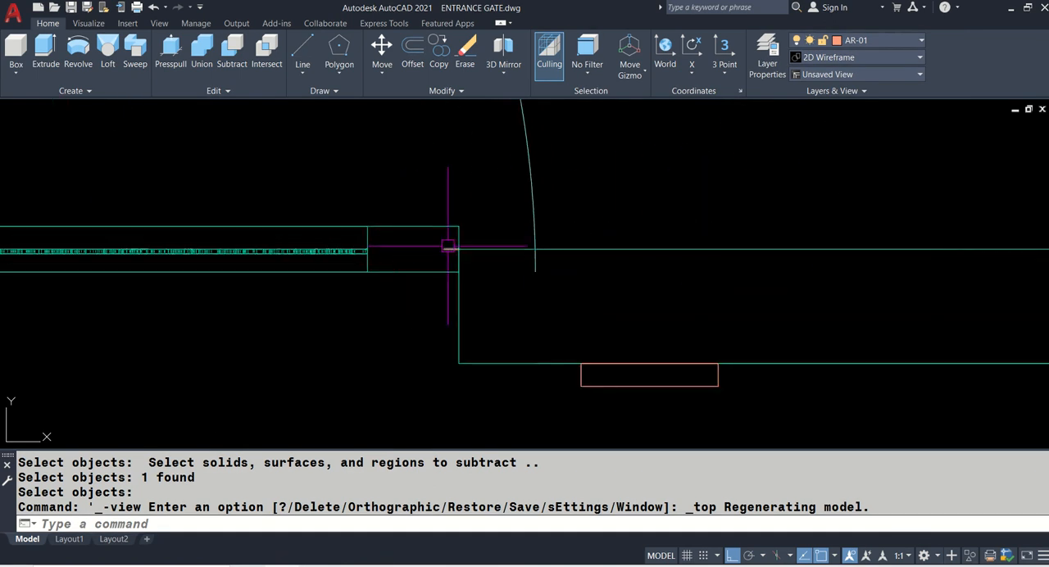
{"action": "left_click", "coordinate": [449, 246]}
{"action": "type", "text": "e"}
{"action": "key", "text": "Return"}
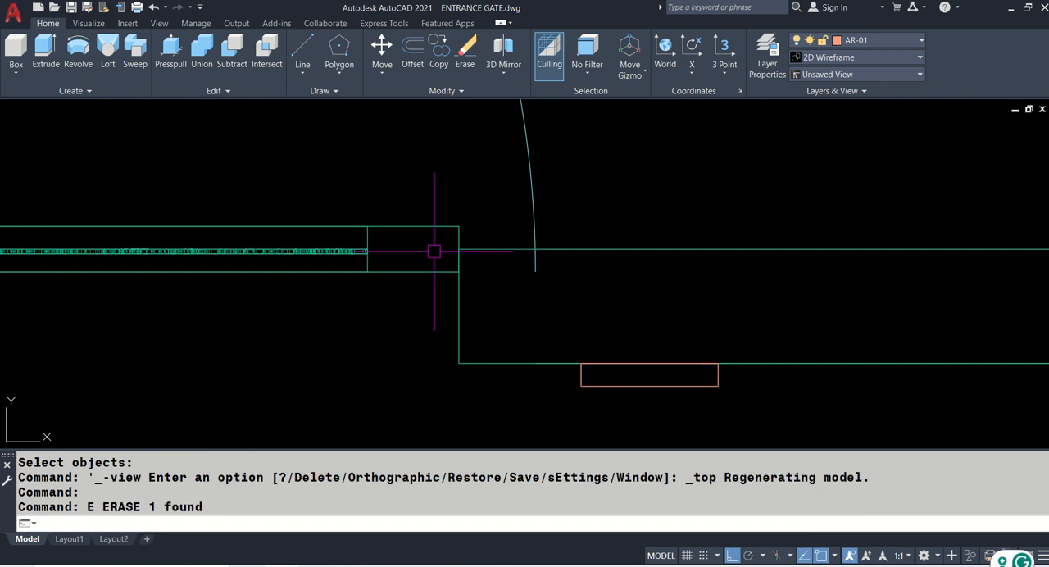
- Set the model space view to NE Isometric, framing the back of the adjoining wall's base
{"action": "scroll", "coordinate": [435, 251], "scroll_direction": "down", "scroll_amount": 4}
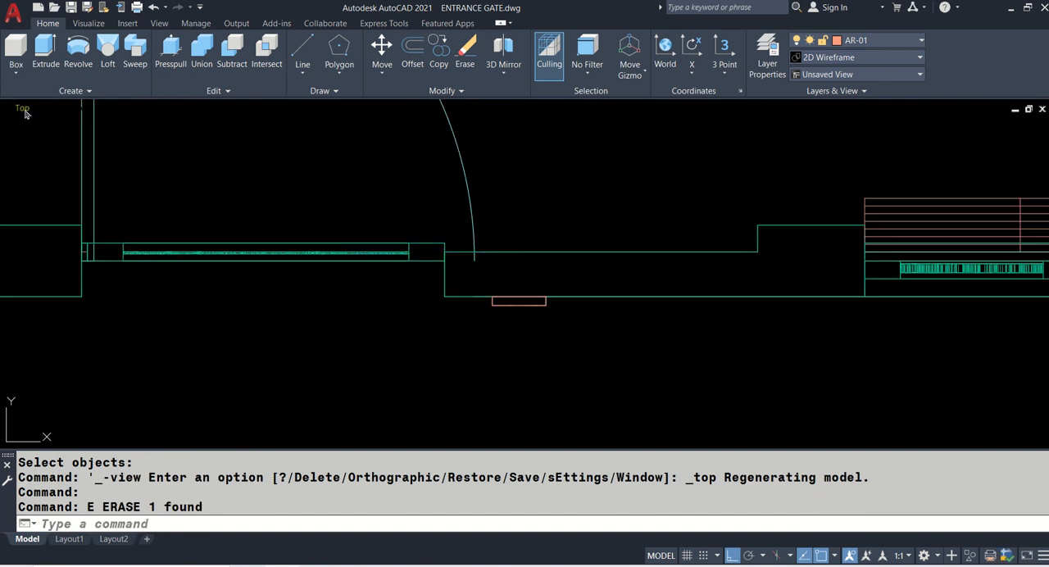
{"action": "left_click", "coordinate": [23, 108]}
{"action": "left_click", "coordinate": [50, 237]}
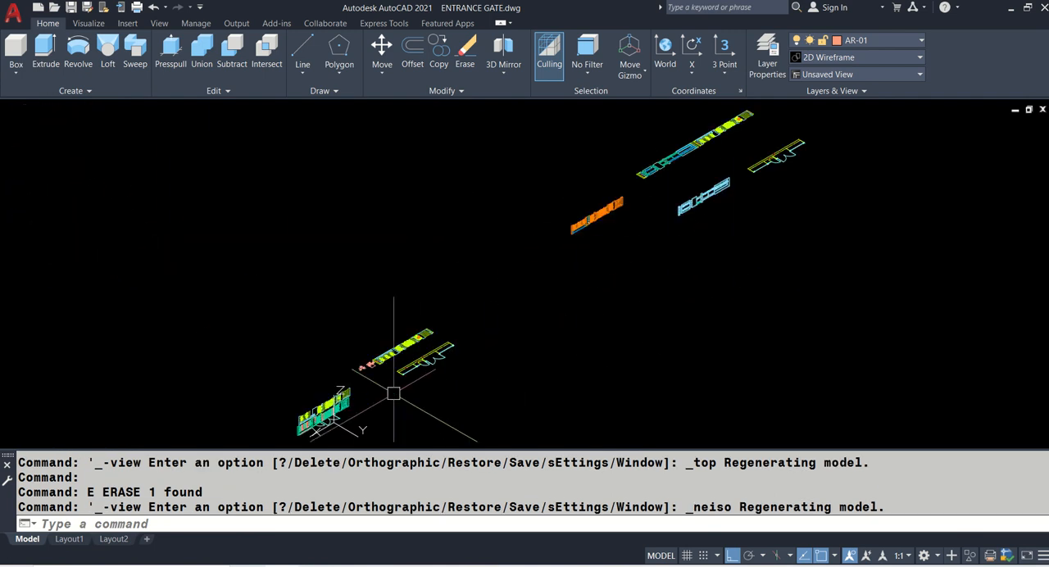
{"action": "scroll", "coordinate": [322, 431], "scroll_direction": "up", "scroll_amount": 2}
{"action": "scroll", "coordinate": [322, 429], "scroll_direction": "up", "scroll_amount": 5}
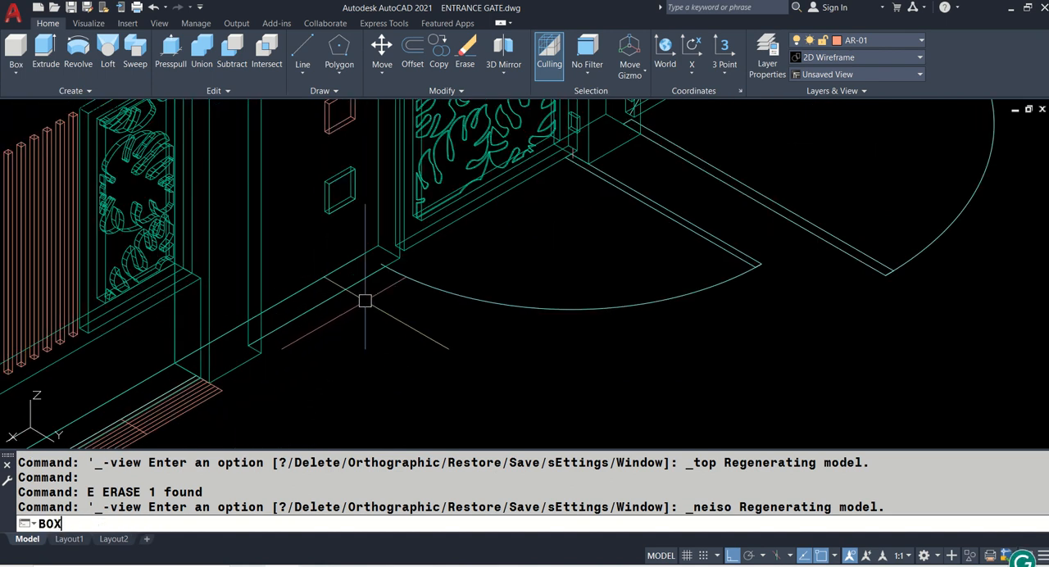
- Draw a full-height box in the recess behind the adjoining wall, from the gate-side corner to the thicker pillar's corner
{"action": "key", "text": "Return"}
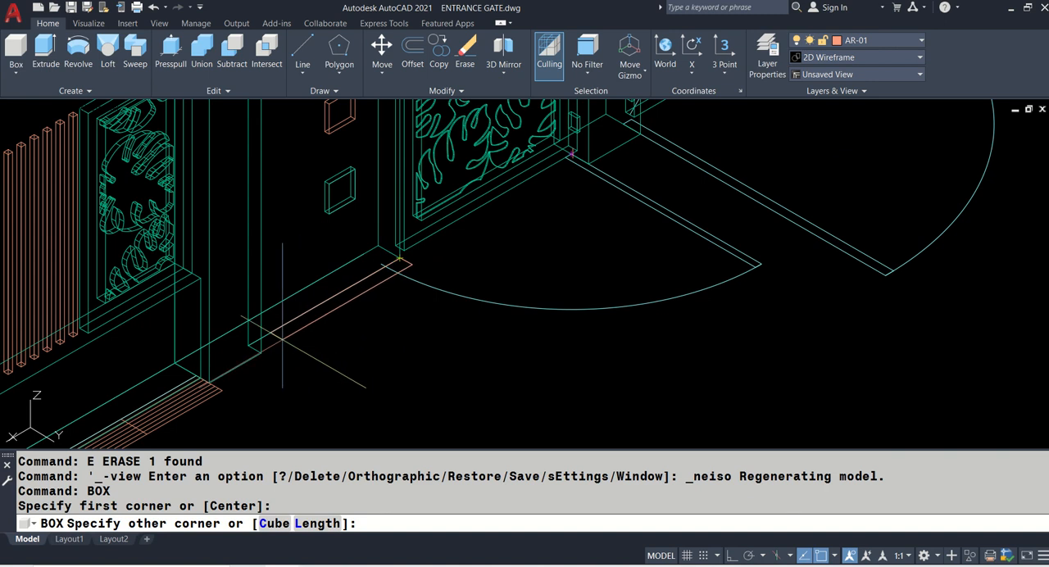
{"action": "left_click", "coordinate": [260, 354]}
{"action": "scroll", "coordinate": [263, 353], "scroll_direction": "down", "scroll_amount": 3}
{"action": "scroll", "coordinate": [276, 305], "scroll_direction": "up", "scroll_amount": 3}
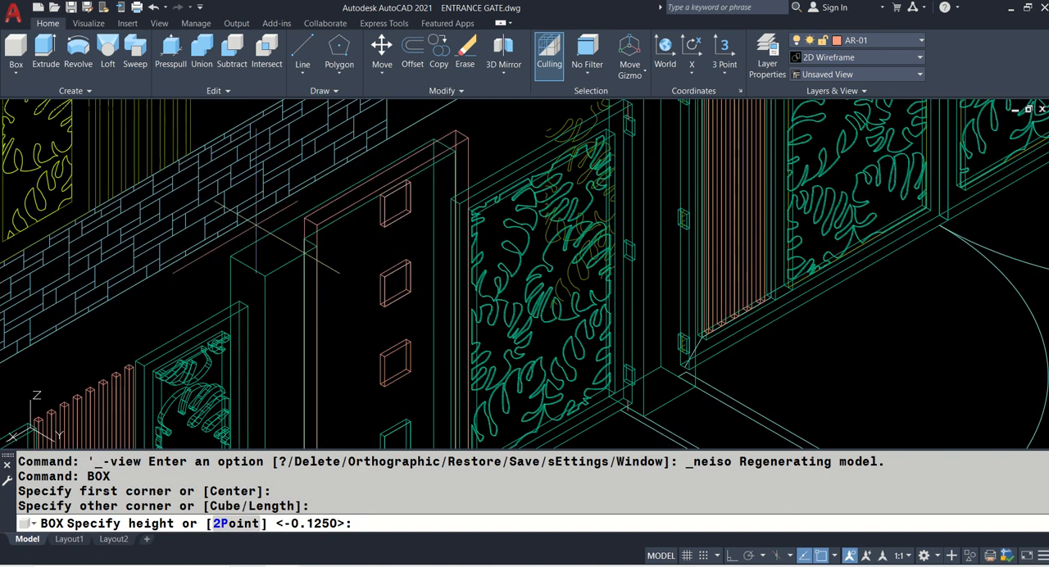
{"action": "left_click", "coordinate": [310, 241]}
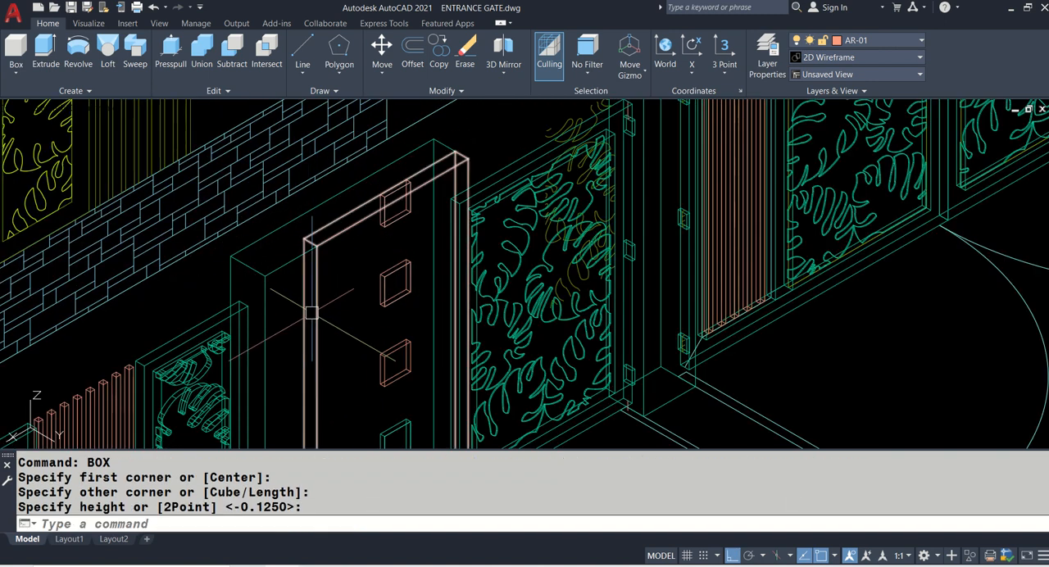
- Union the adjoining wall with the new box behind it into a single solid
{"action": "type", "text": "UNI"}
{"action": "key", "text": "Return"}
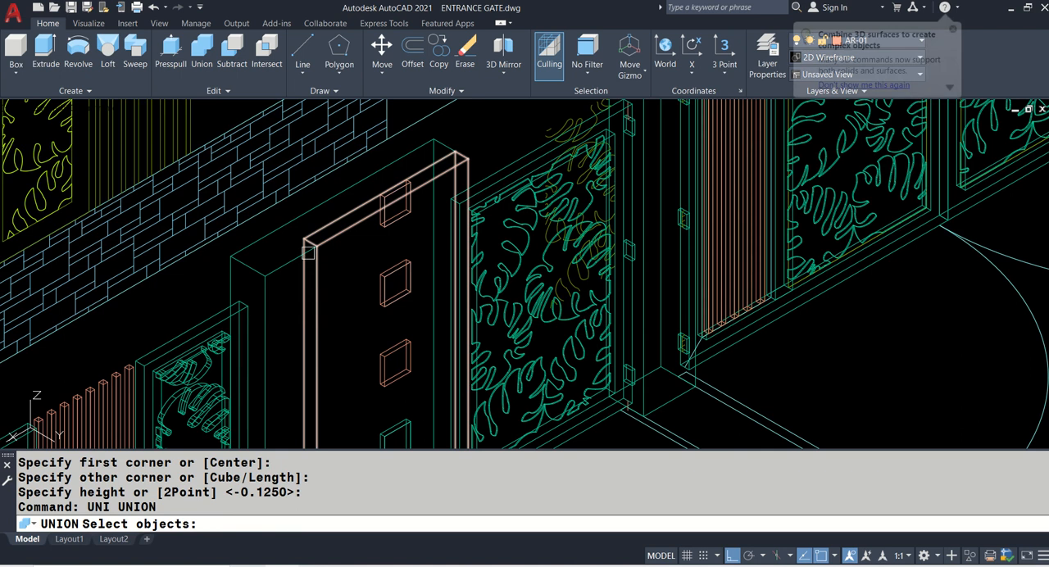
{"action": "left_click", "coordinate": [317, 202]}
{"action": "left_click", "coordinate": [337, 238]}
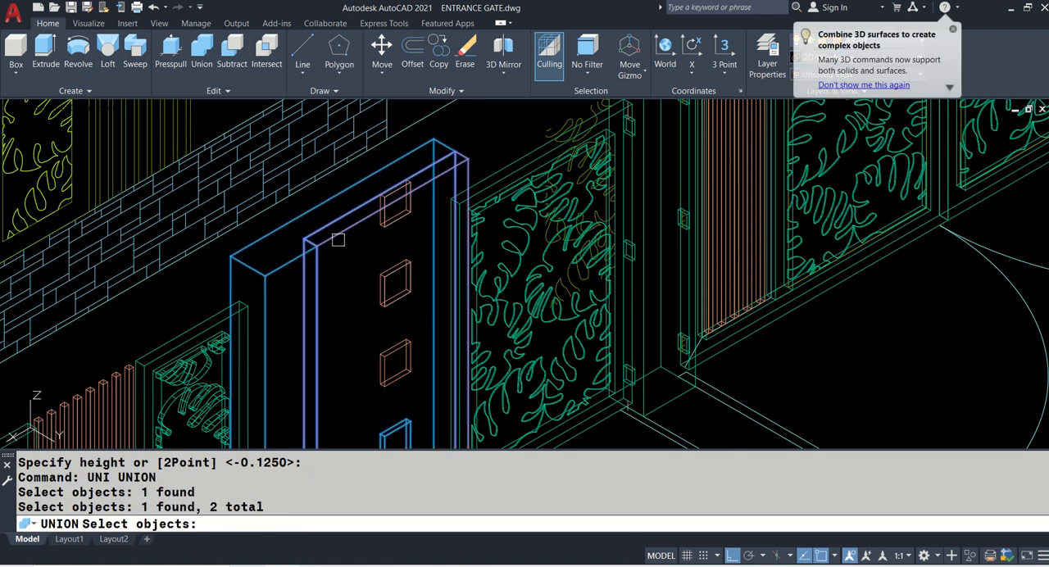
{"action": "key", "text": "Return"}
- Change the visual style to Realistic and set the model space view to SW Isometric
{"action": "type", "text": "VS"}
{"action": "key", "text": "Return"}
{"action": "type", "text": "R"}
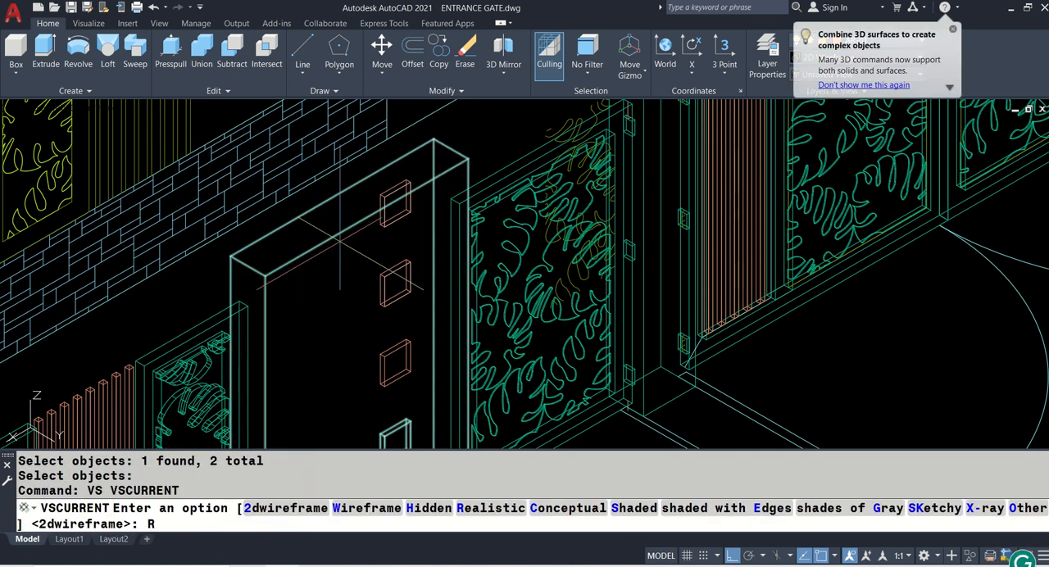
{"action": "key", "text": "Return"}
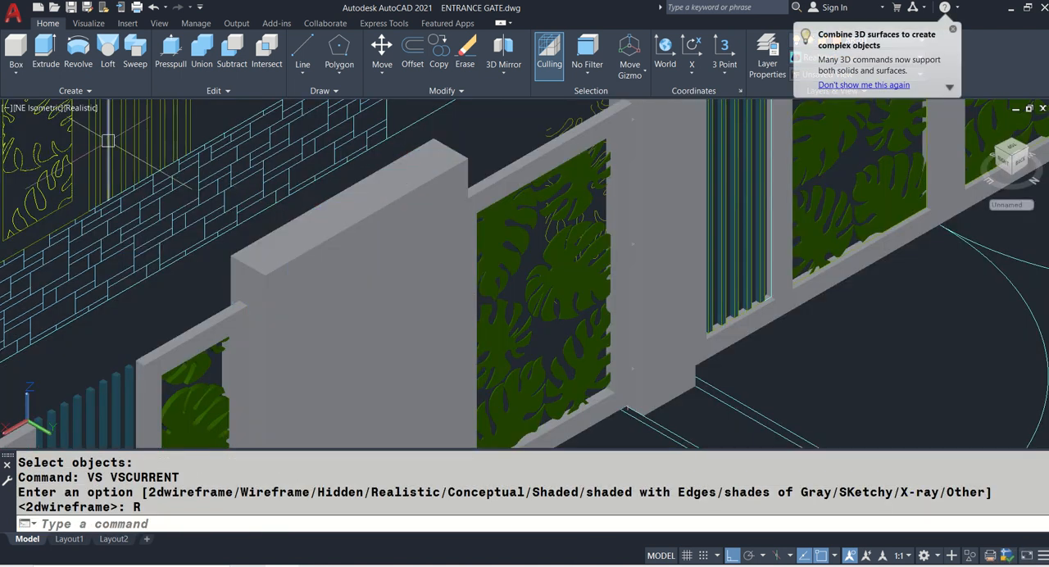
{"action": "left_click", "coordinate": [46, 117]}
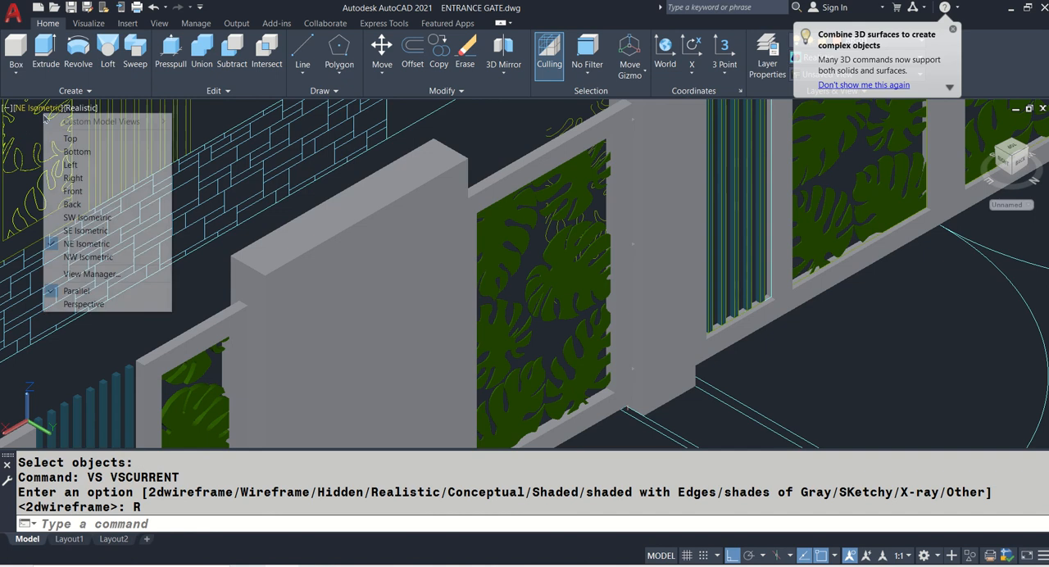
{"action": "left_click", "coordinate": [96, 218]}
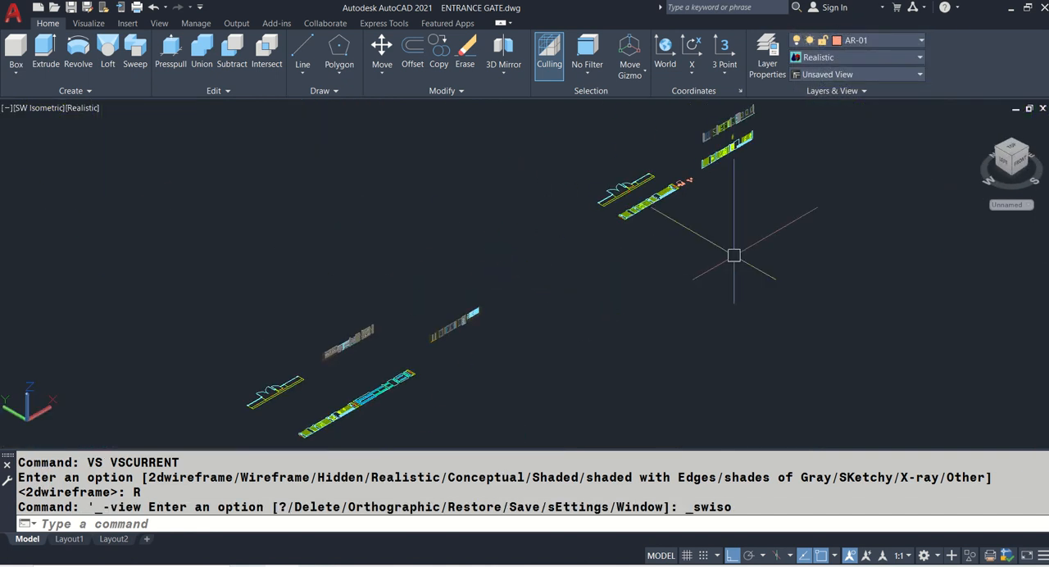
- Match the properties of the grey pillar beside the small gate onto the merged adjoining wall
{"action": "scroll", "coordinate": [624, 179], "scroll_direction": "up", "scroll_amount": 10}
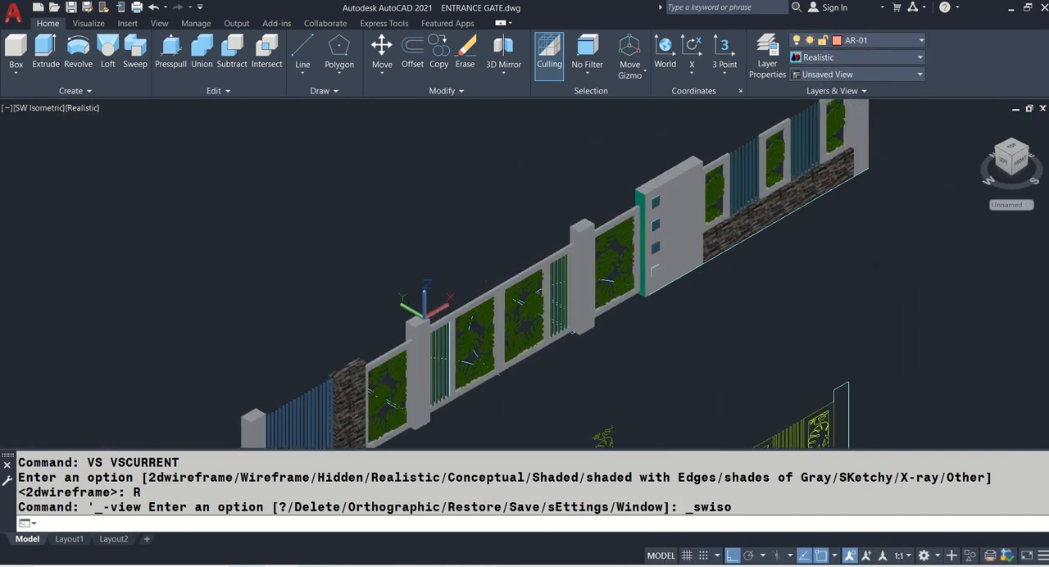
{"action": "scroll", "coordinate": [648, 195], "scroll_direction": "up", "scroll_amount": 2}
{"action": "scroll", "coordinate": [662, 199], "scroll_direction": "down", "scroll_amount": 5}
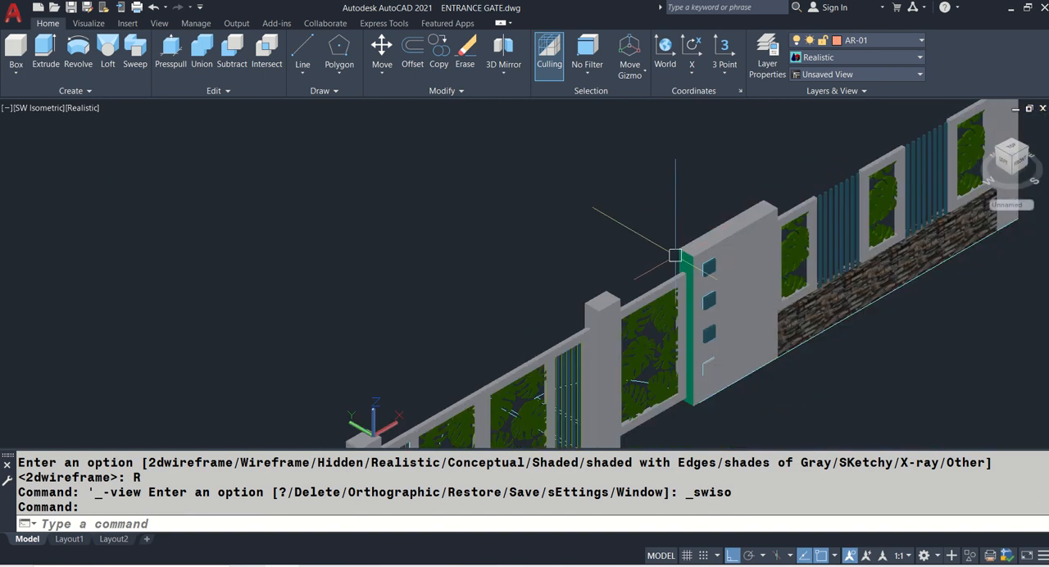
{"action": "type", "text": "MA"}
{"action": "key", "text": "Return"}
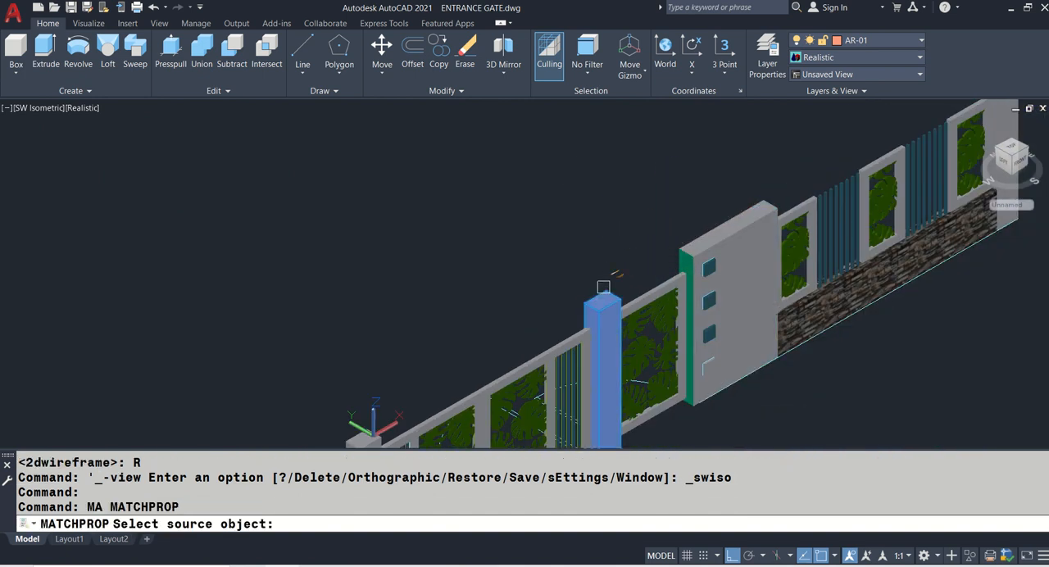
{"action": "left_click", "coordinate": [604, 352]}
{"action": "scroll", "coordinate": [711, 240], "scroll_direction": "up", "scroll_amount": 4}
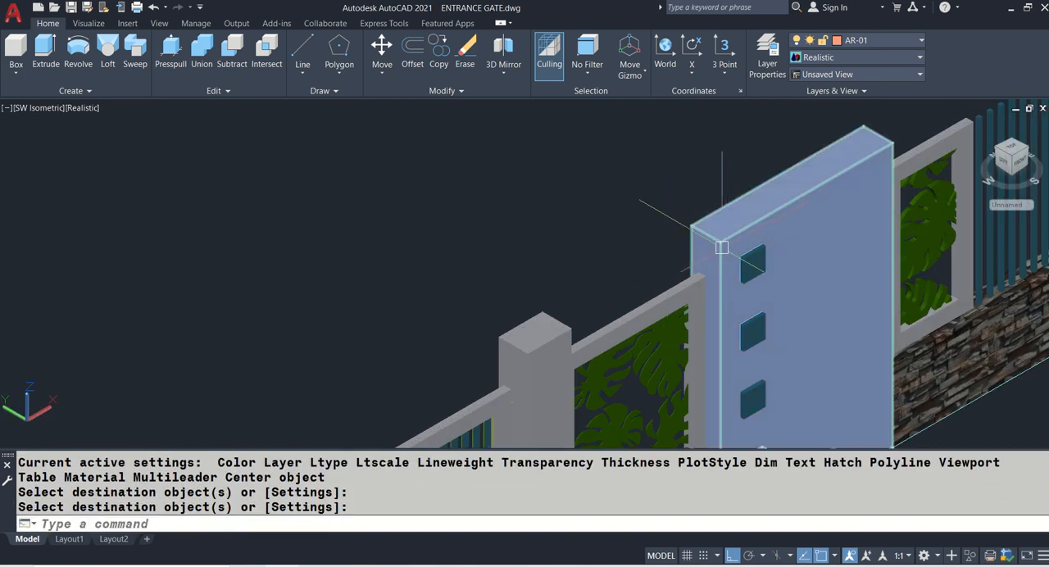
- Frame the whole entrance gate and fence model in the view and save the drawing
{"action": "scroll", "coordinate": [552, 219], "scroll_direction": "down", "scroll_amount": 4}
{"action": "middle_click_drag", "start_coordinate": [494, 365], "coordinate": [573, 239]}
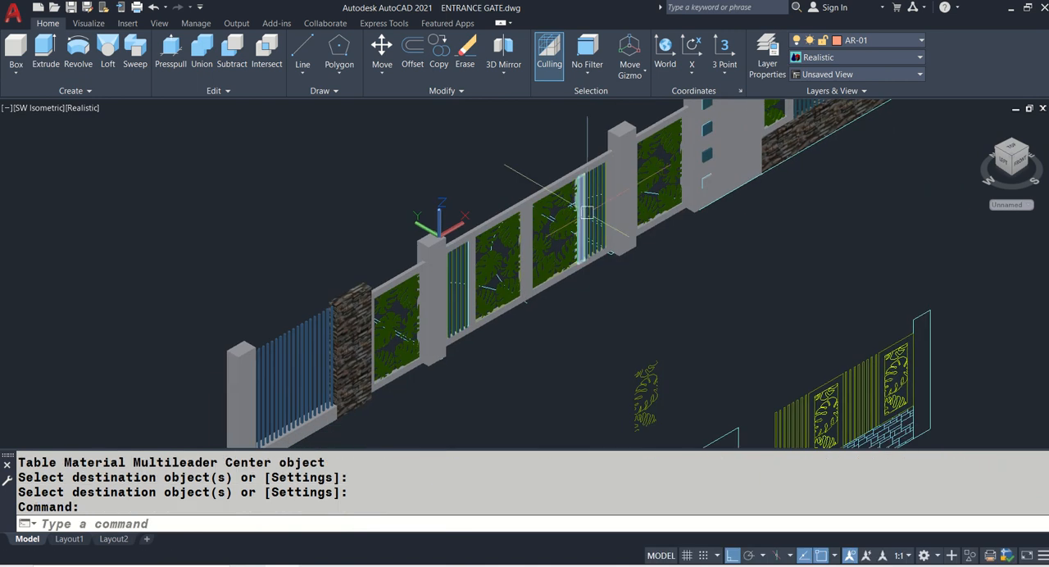
{"action": "scroll", "coordinate": [522, 248], "scroll_direction": "down", "scroll_amount": 2}
{"action": "middle_click_drag", "start_coordinate": [525, 271], "coordinate": [444, 303]}
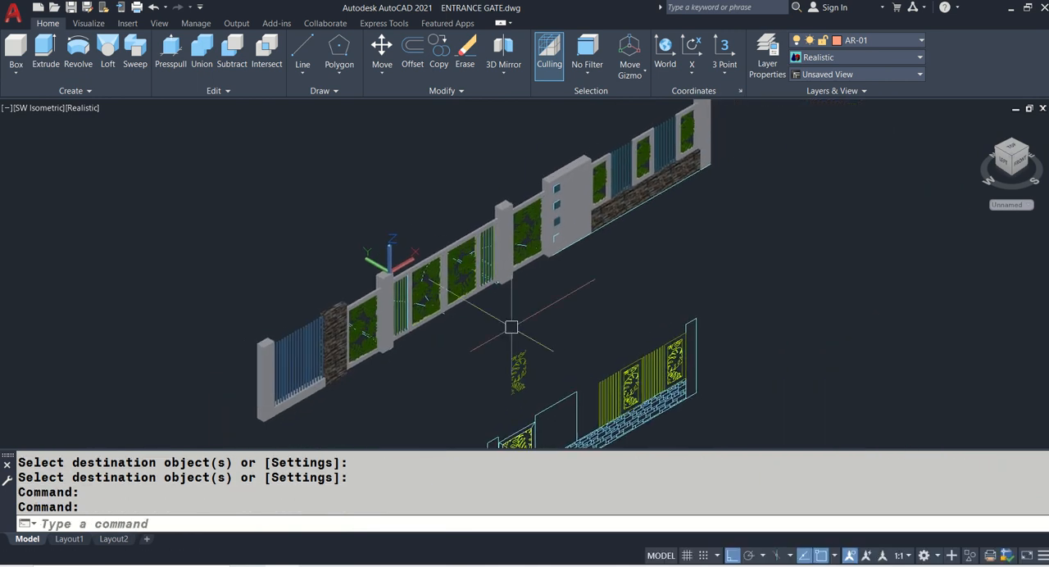
{"action": "key", "text": "ctrl+s"}
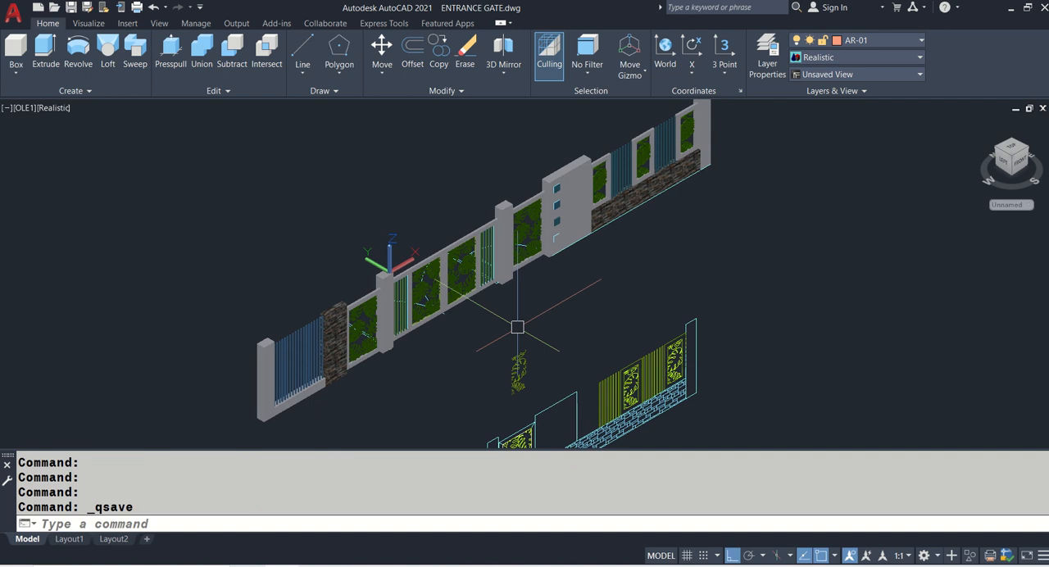